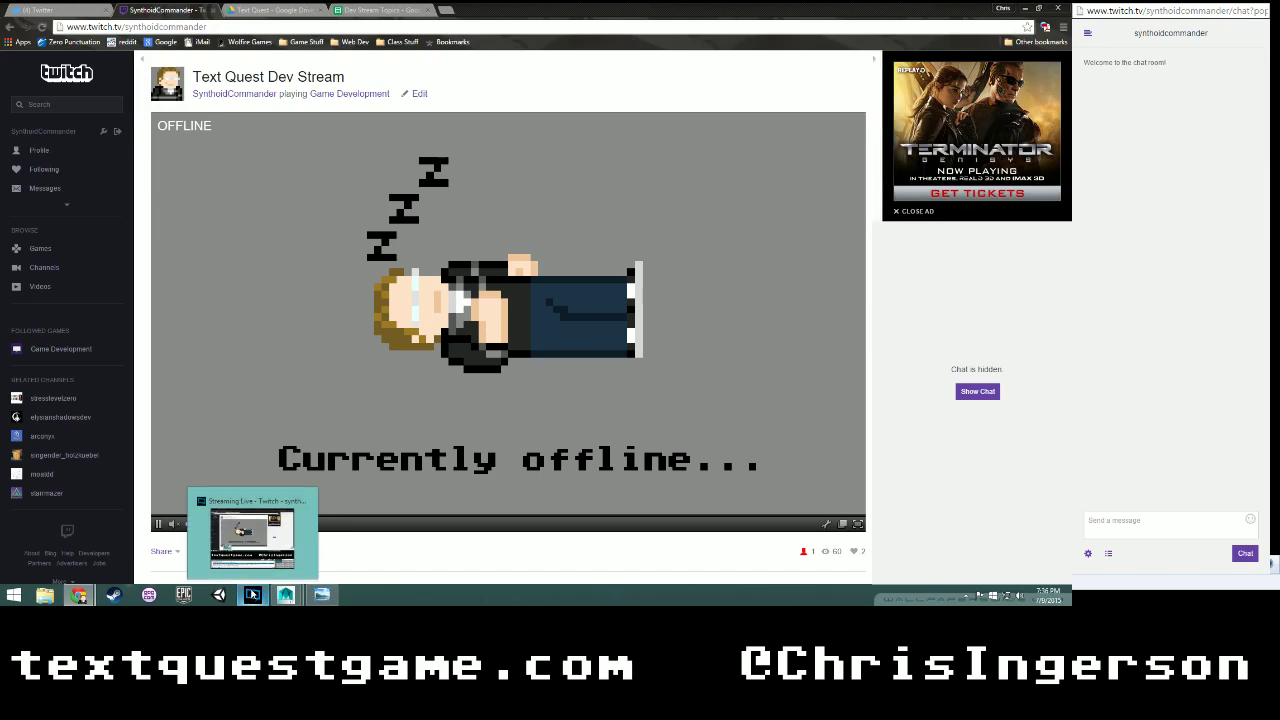
mouse_move(252, 572)
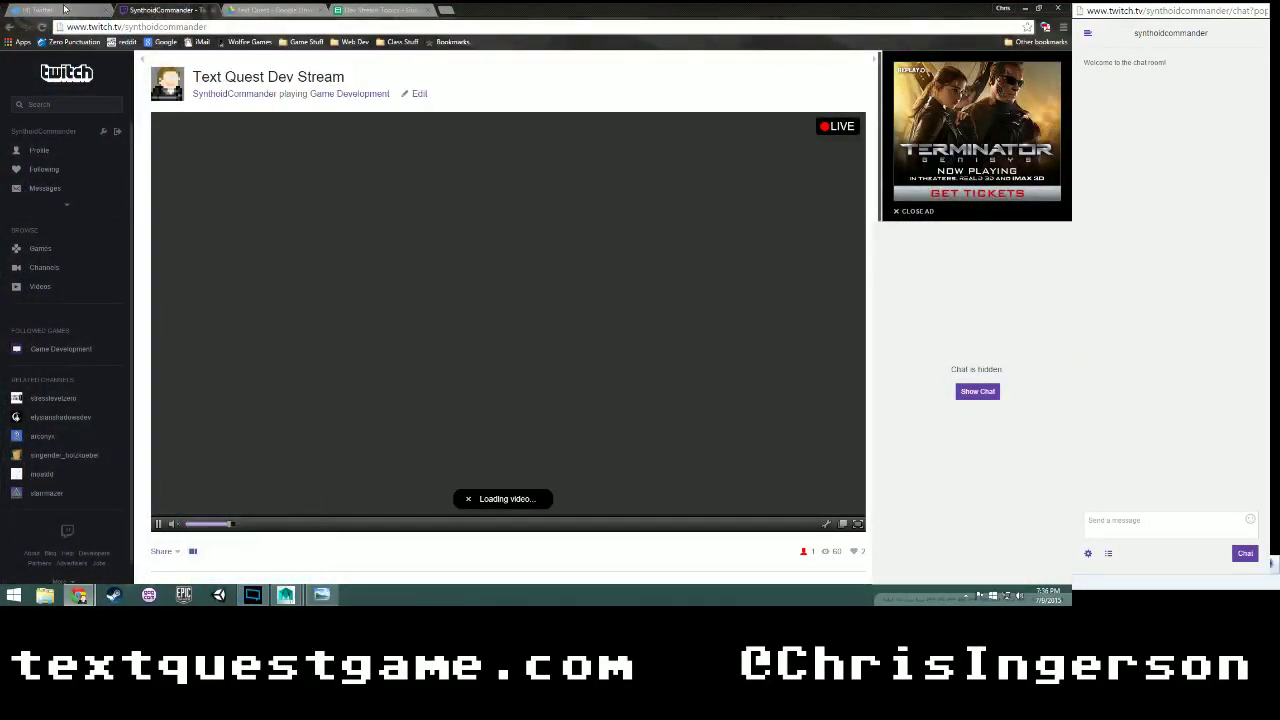
click(64, 9)
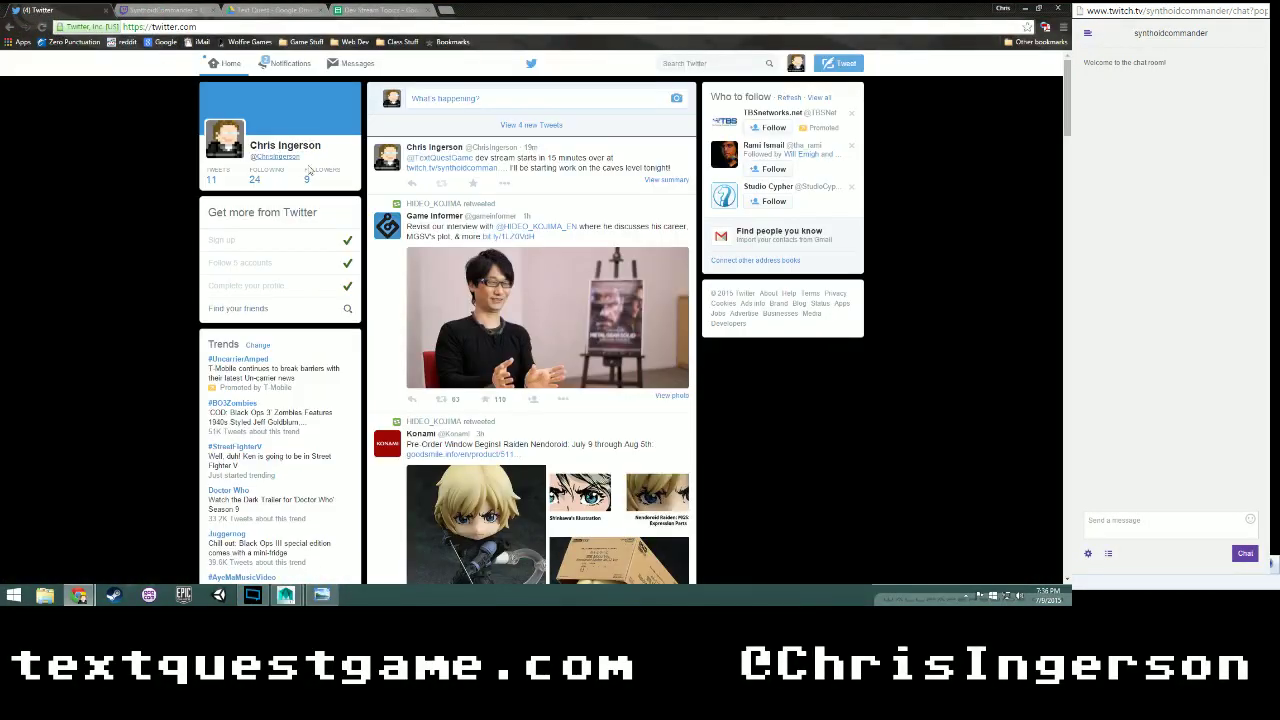
click(496, 97)
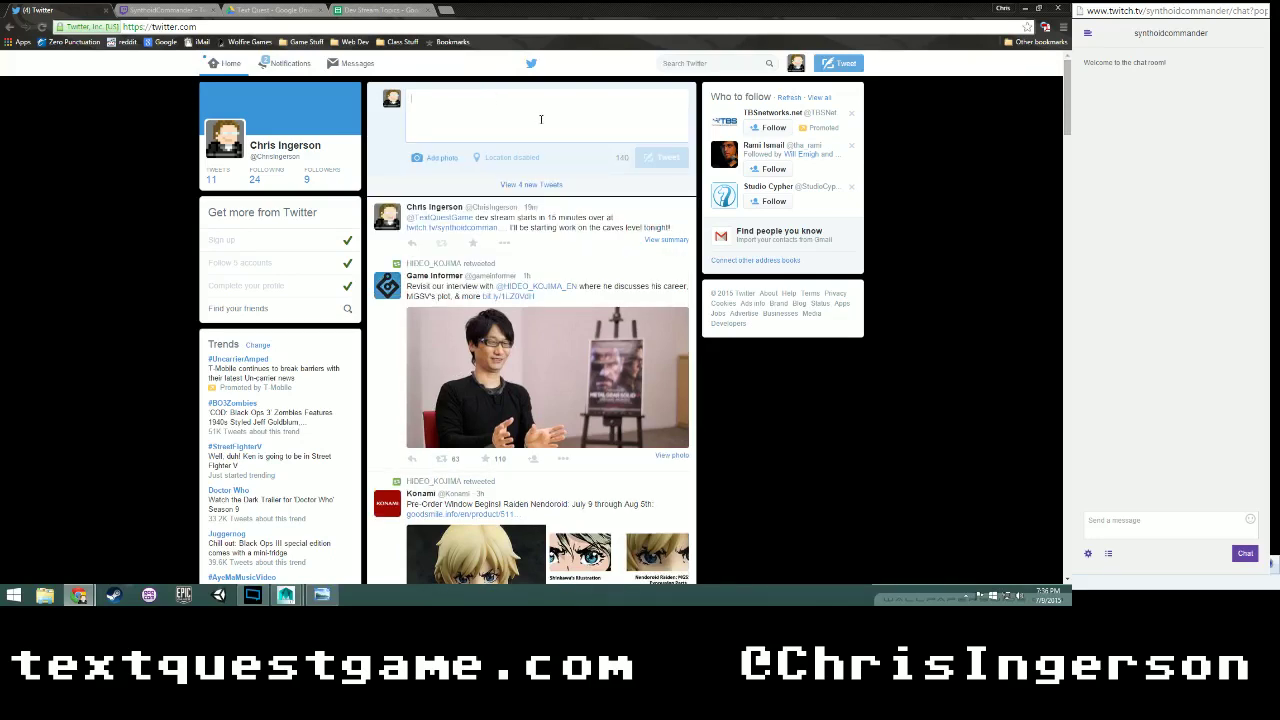
text(@TextQues)
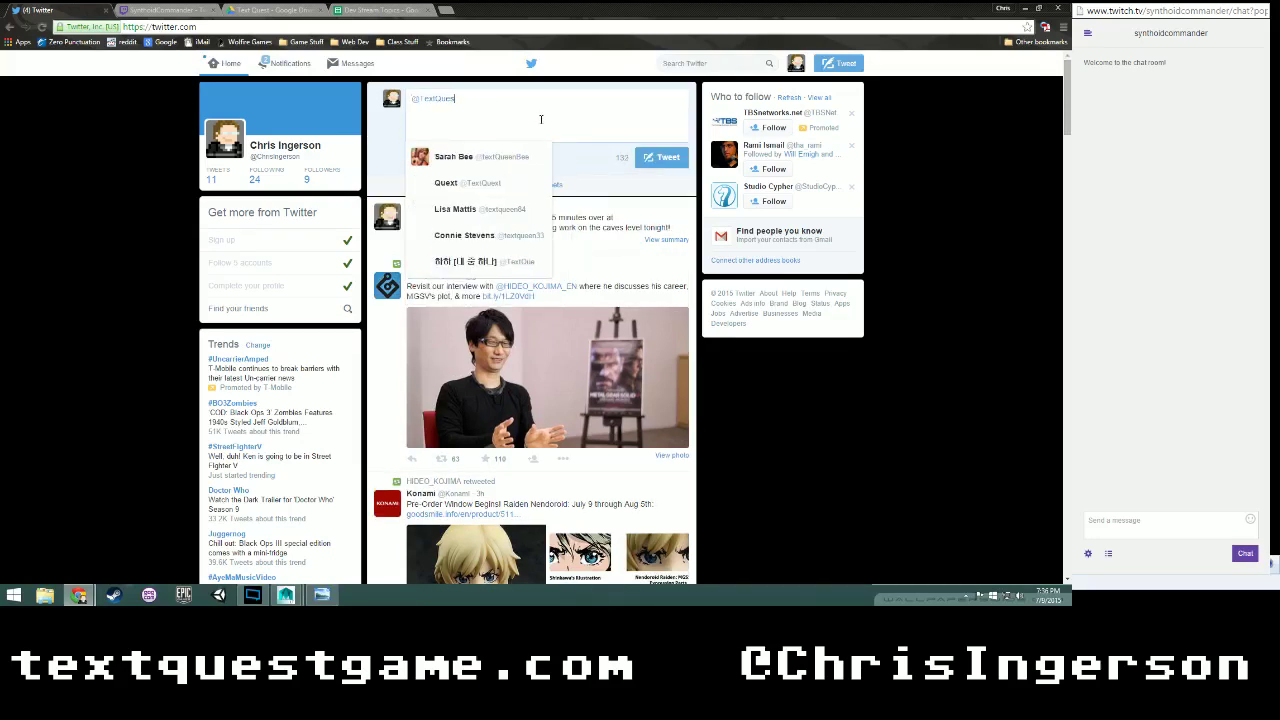
text(tGame )
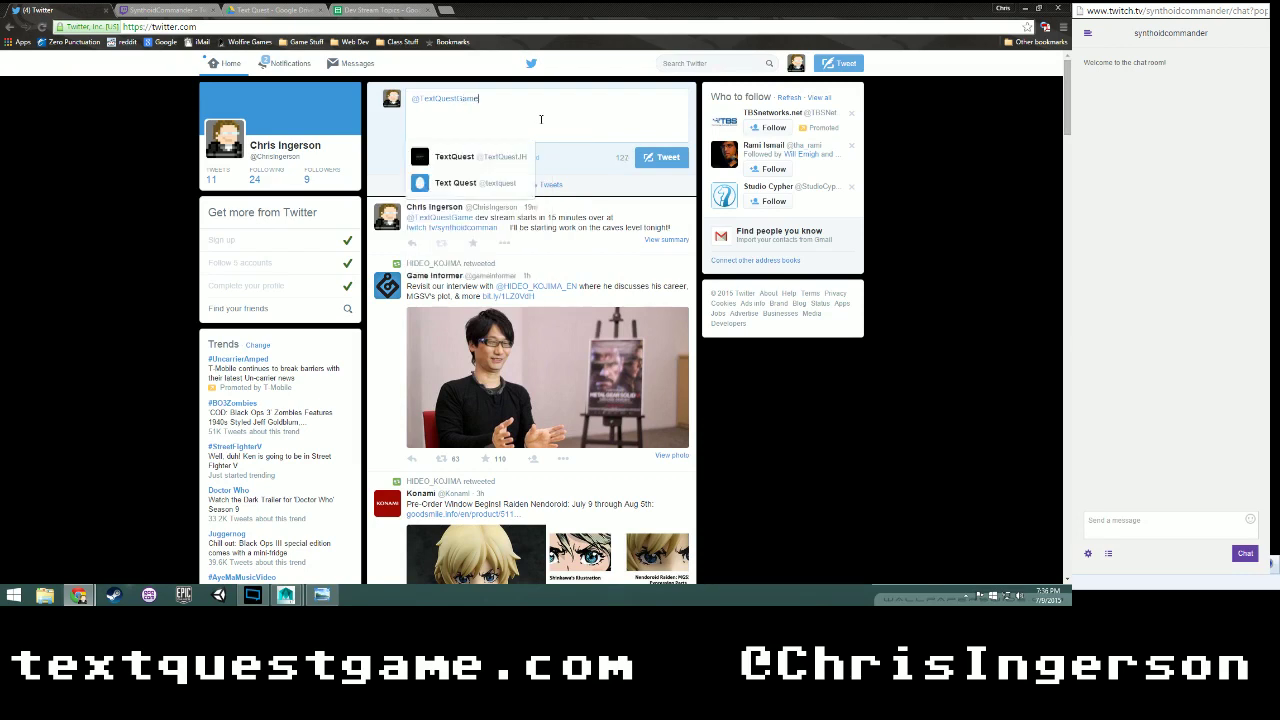
text(dev s)
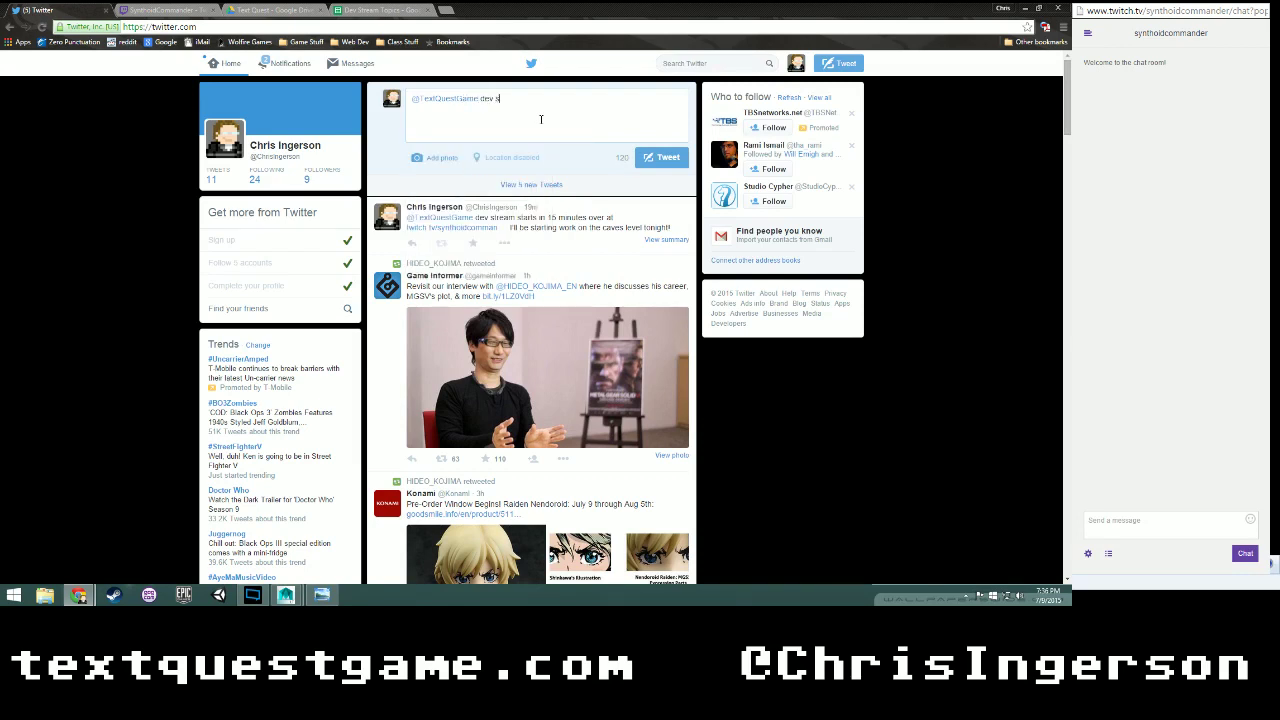
text(tream is now live! Check it out!)
- Copy the address of the Twitch channel page, add it to the end of the tweet and post the tweet
click(165, 10)
click(193, 27)
key(ctrl+c)
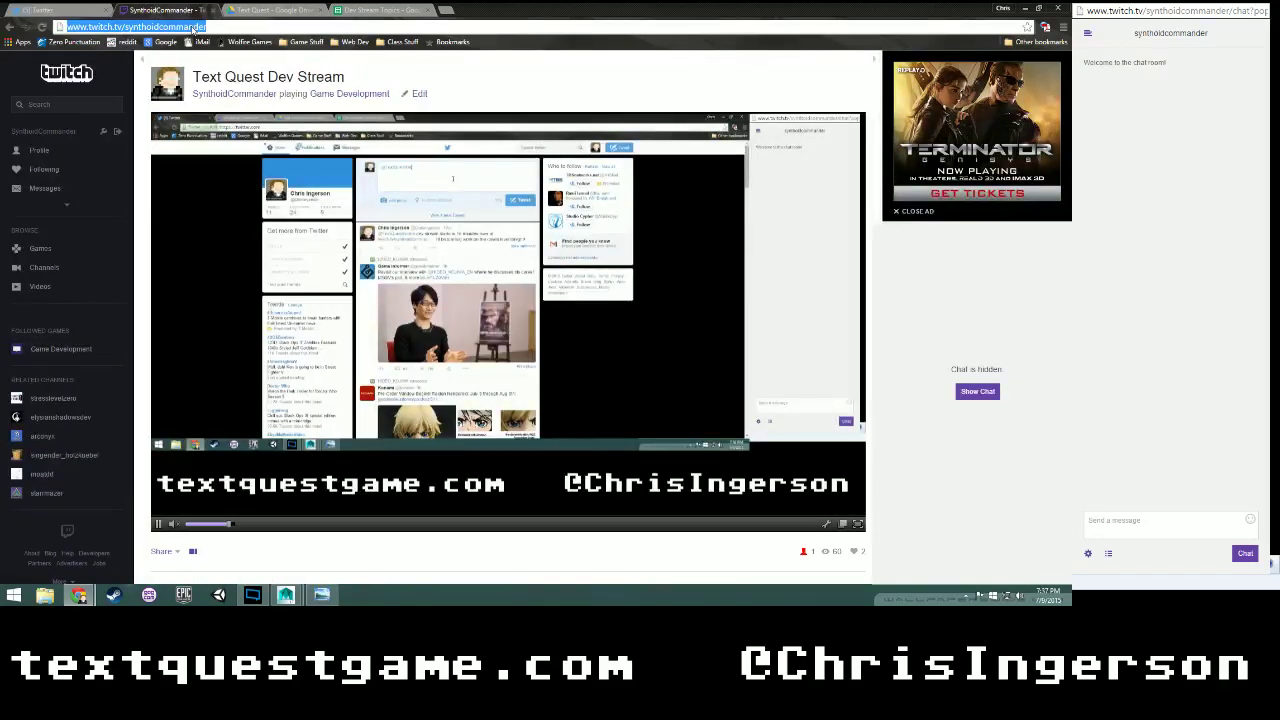
click(80, 8)
key(ctrl+v)
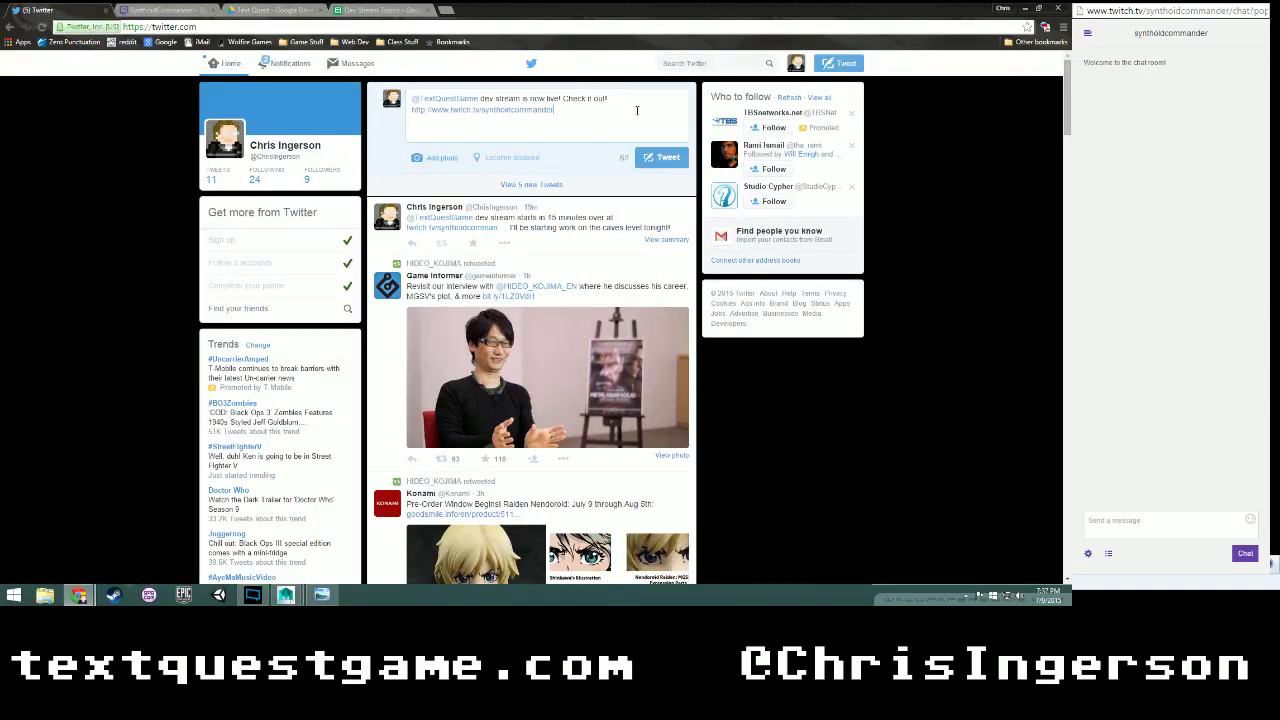
click(667, 159)
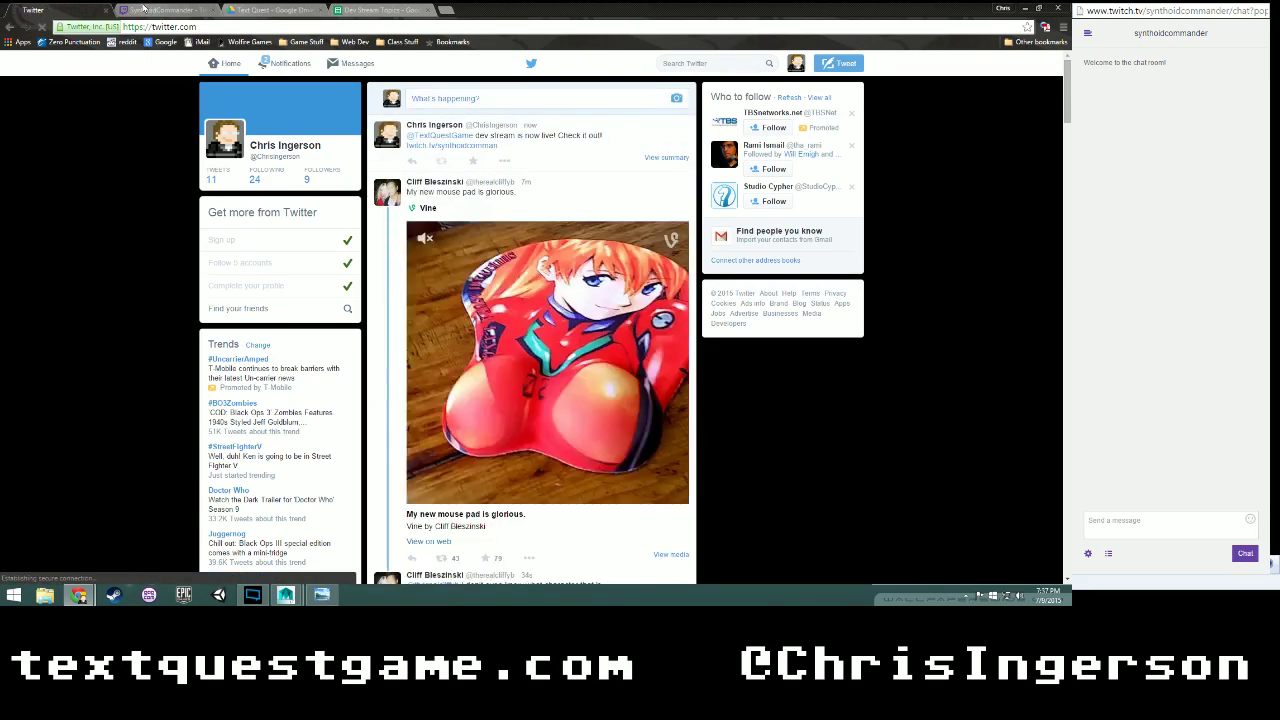
- Switch to Maya LT with the Twitch chat window beside it, and narrow the Maya window slightly so the chat is uncovered
click(150, 10)
mouse_move(322, 597)
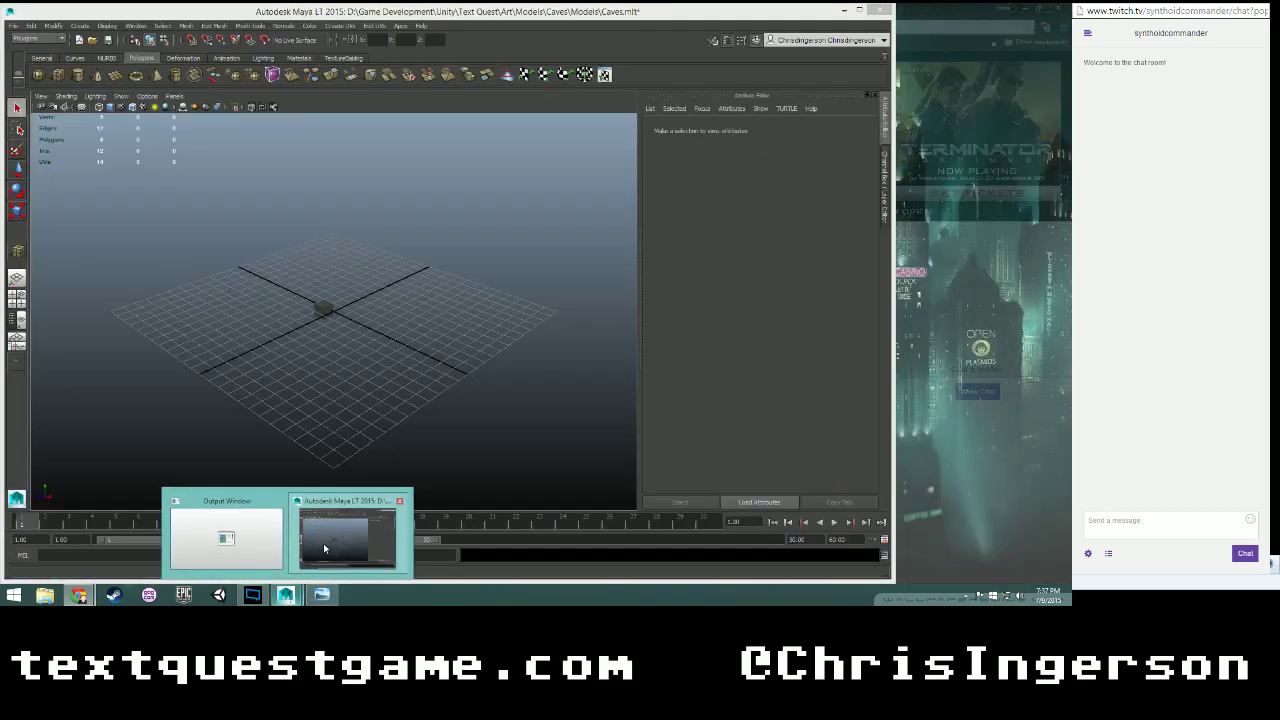
click(323, 543)
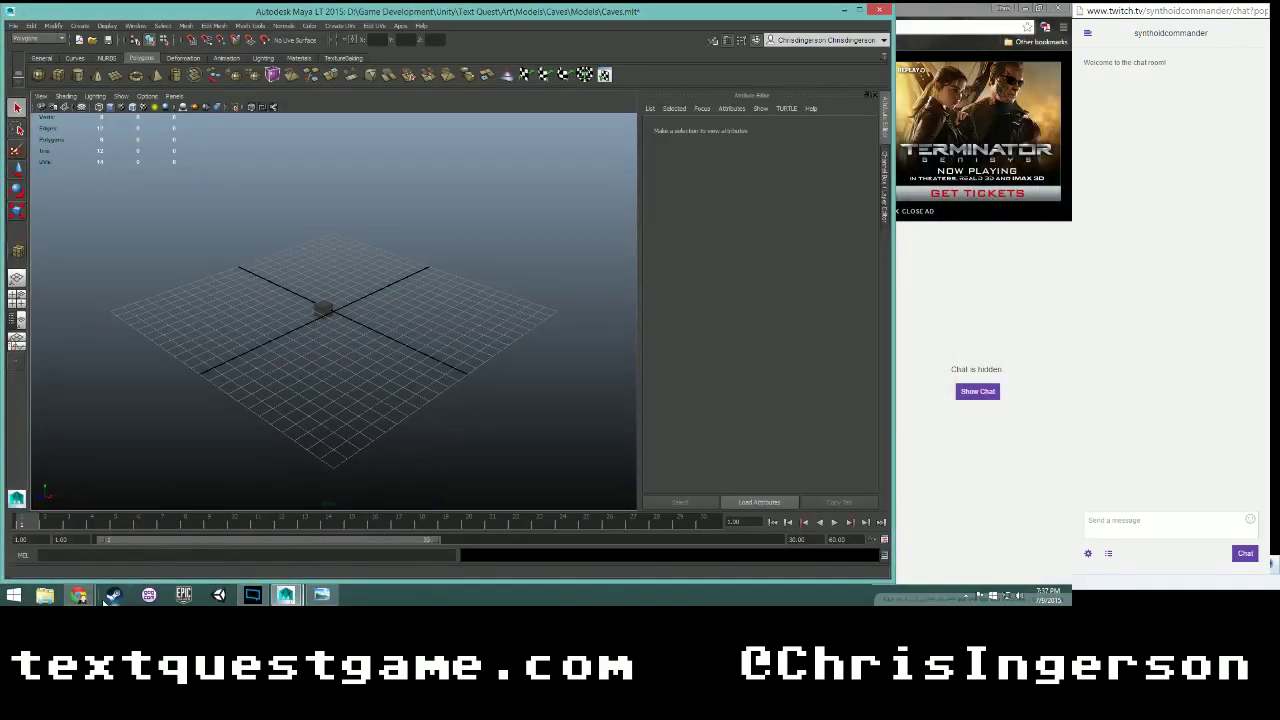
mouse_move(78, 596)
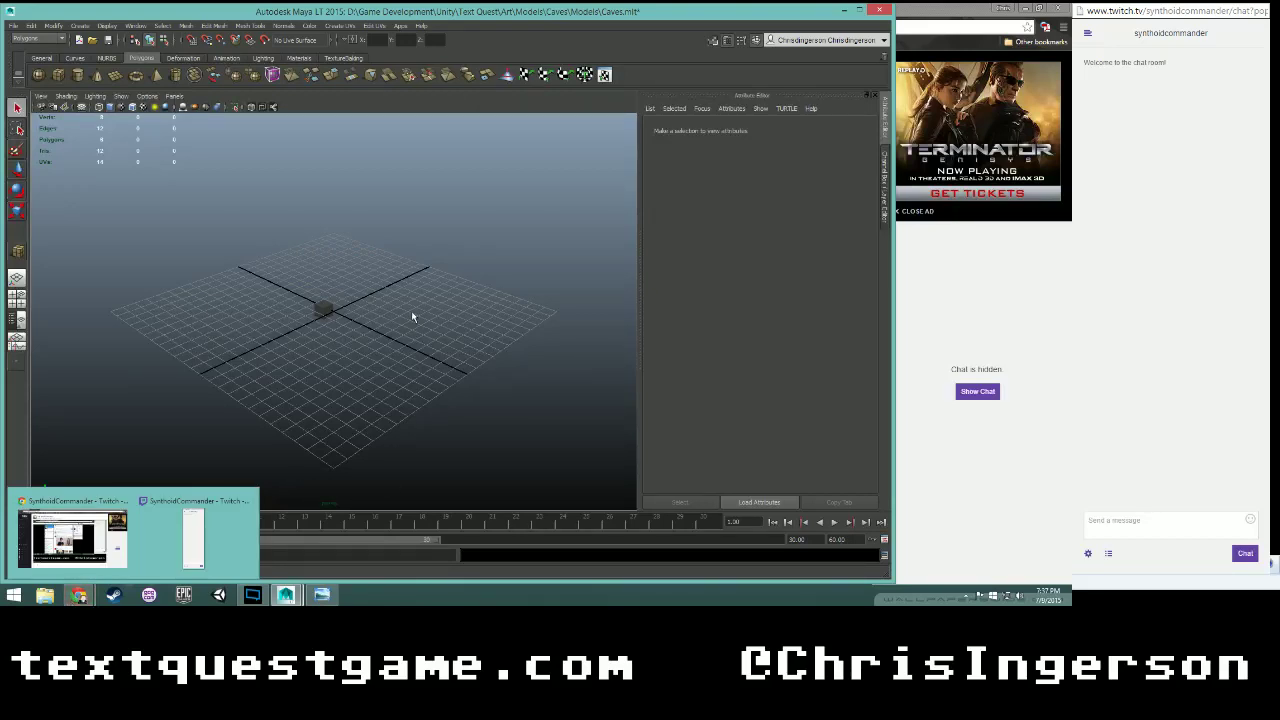
click(999, 322)
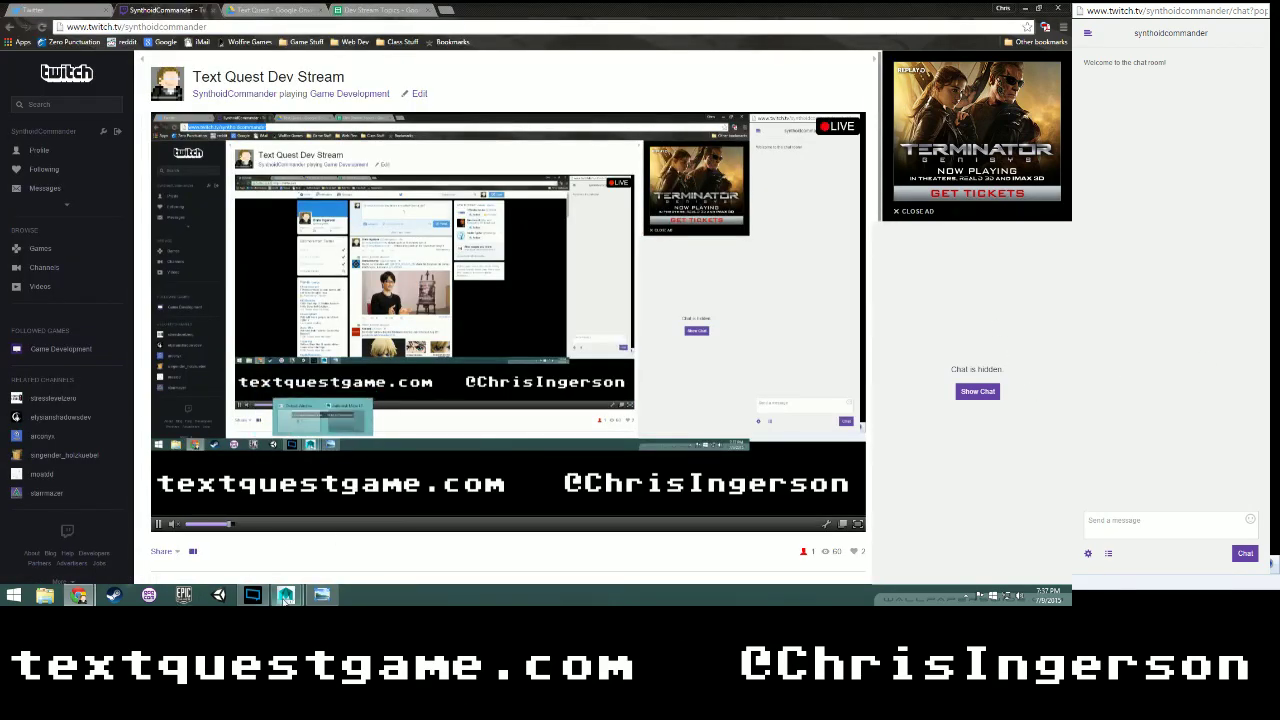
click(320, 595)
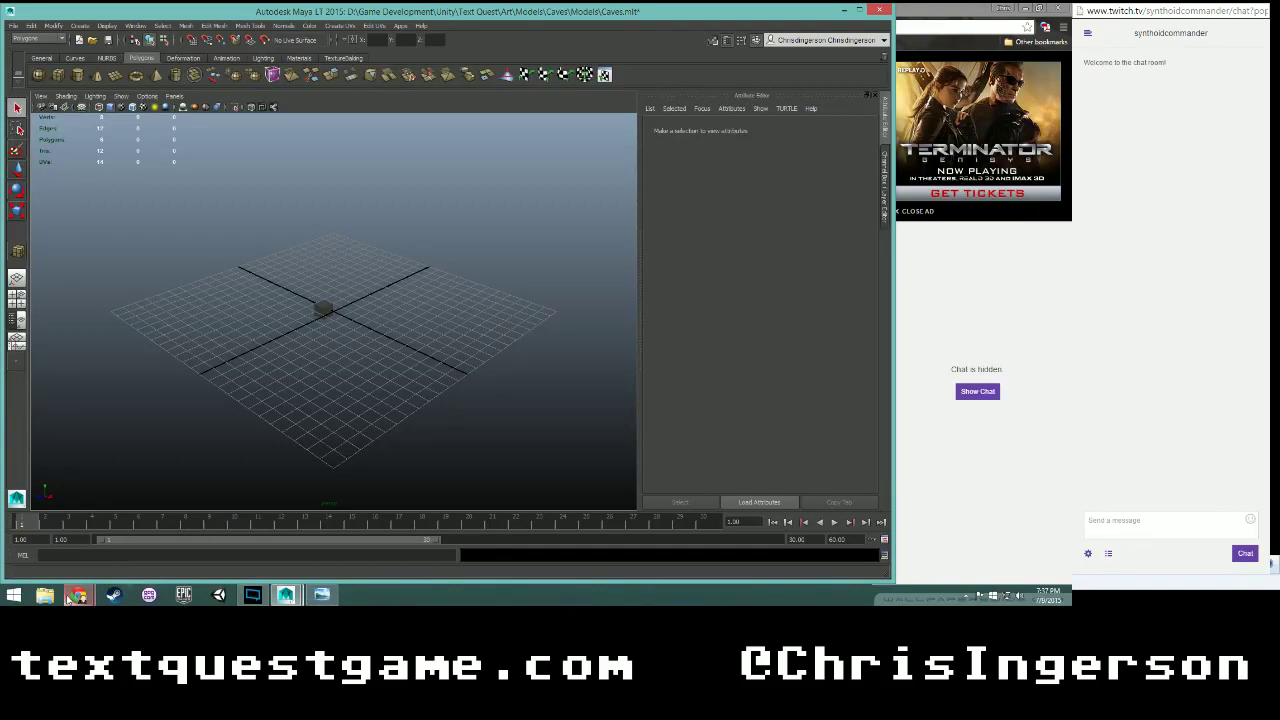
click(183, 549)
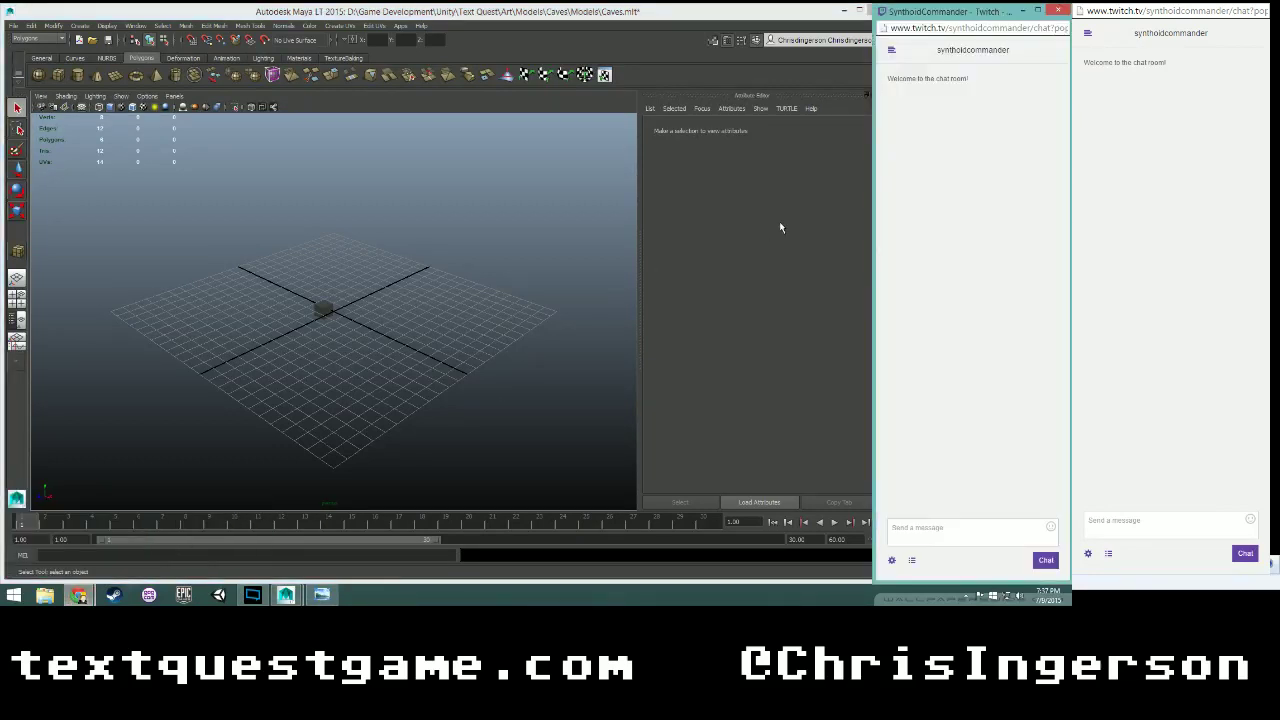
click(703, 303)
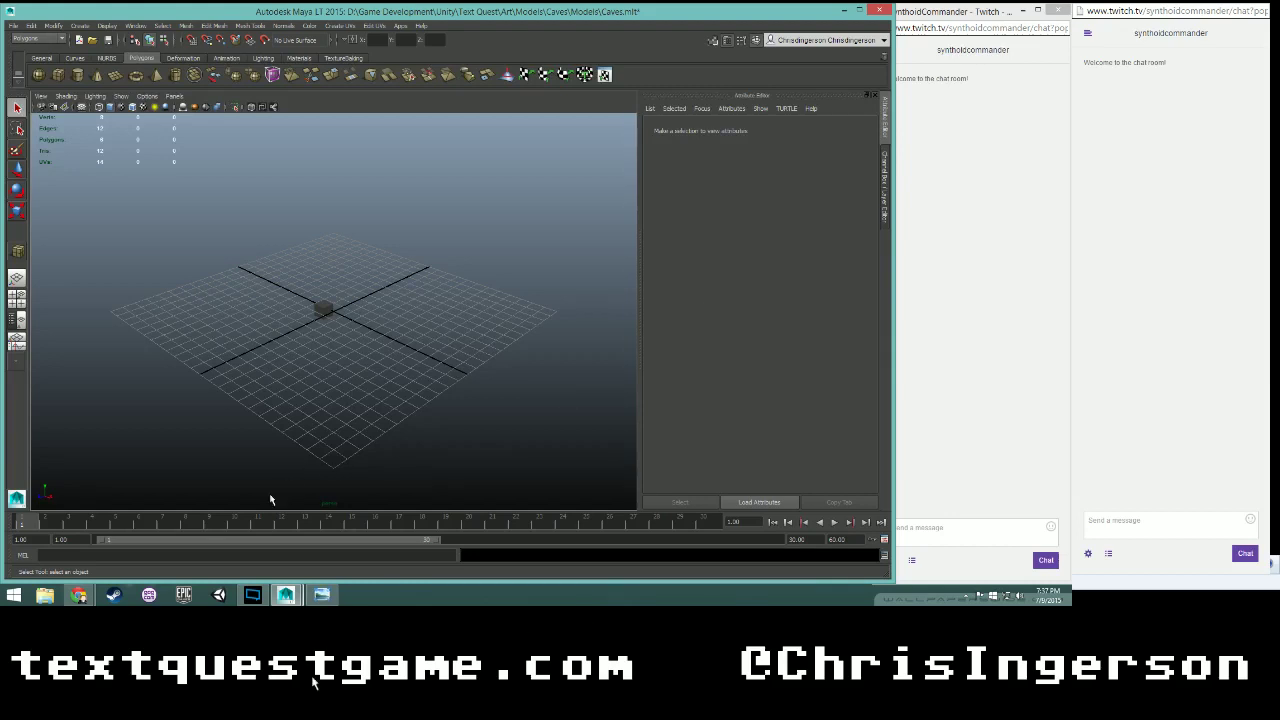
mouse_move(90, 597)
drag(893, 272, 879, 272)
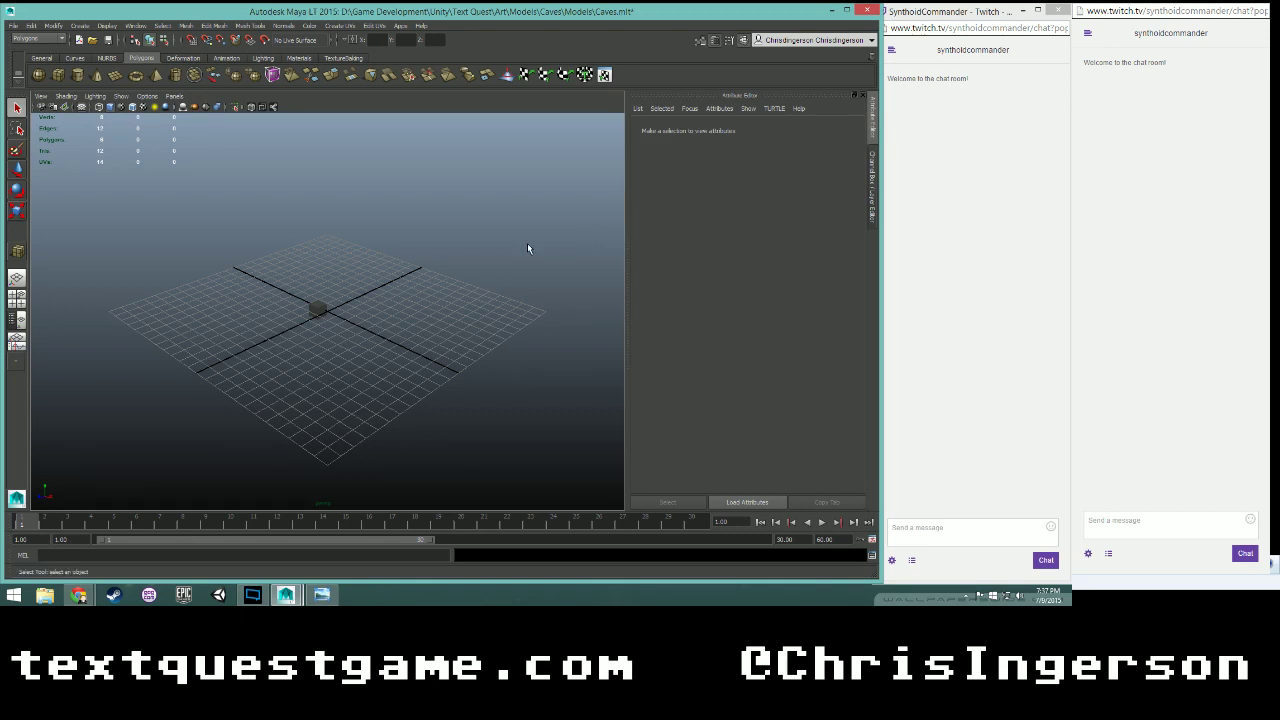
- Select the cube near the grid centre and examine it from different distances and angles
click(316, 309)
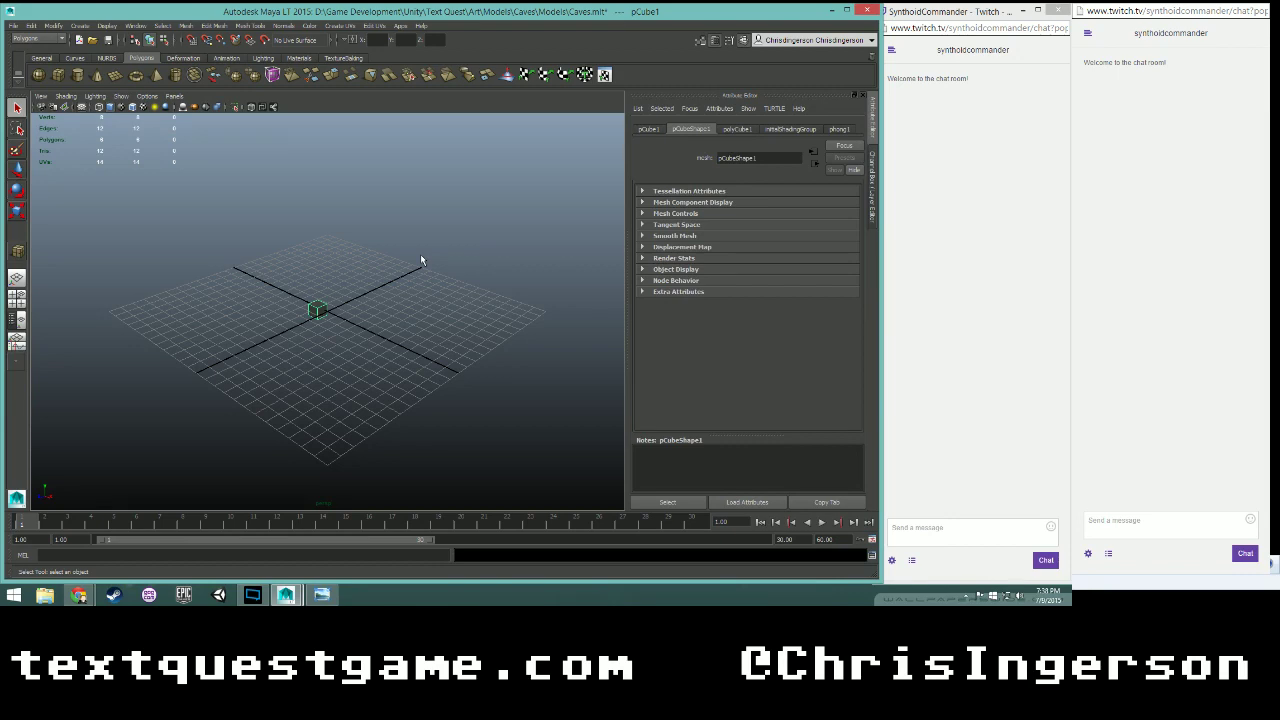
scroll(410, 260, up, 5)
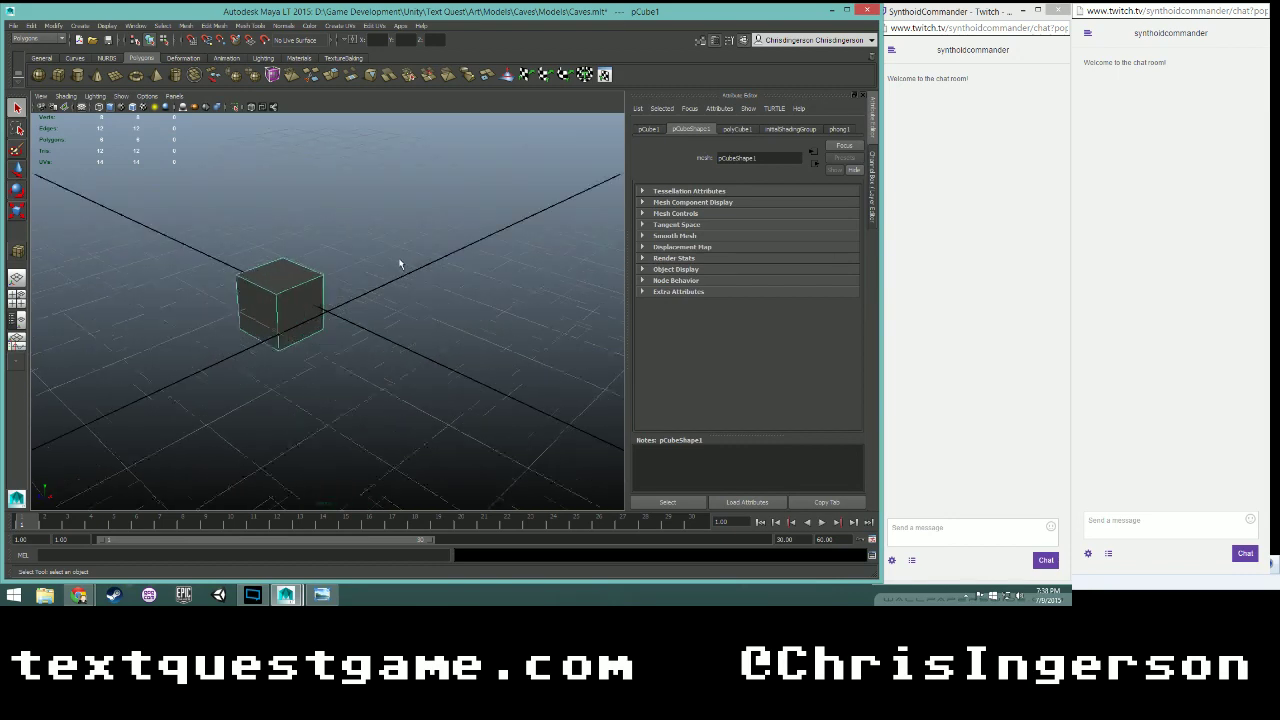
scroll(390, 258, down, 4)
scroll(375, 258, up, 2)
alt+drag(357, 240, 383, 248)
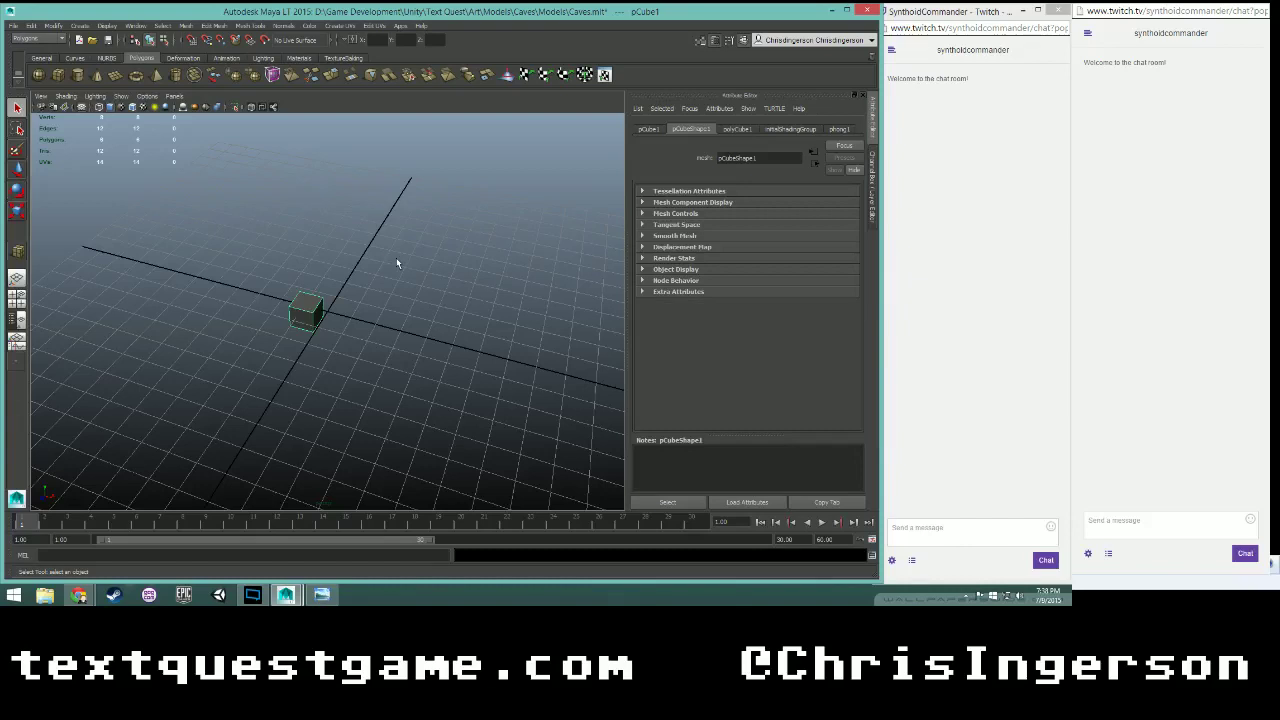
alt+drag(397, 263, 376, 261)
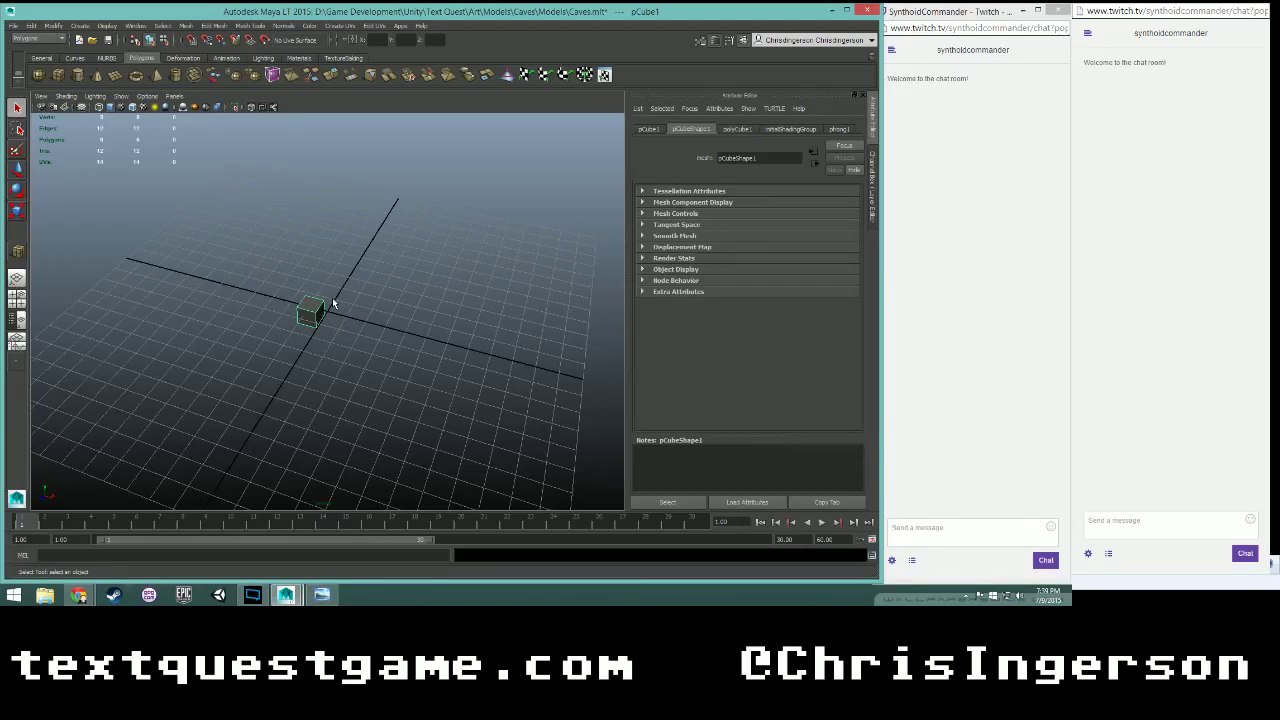
scroll(345, 279, up, 5)
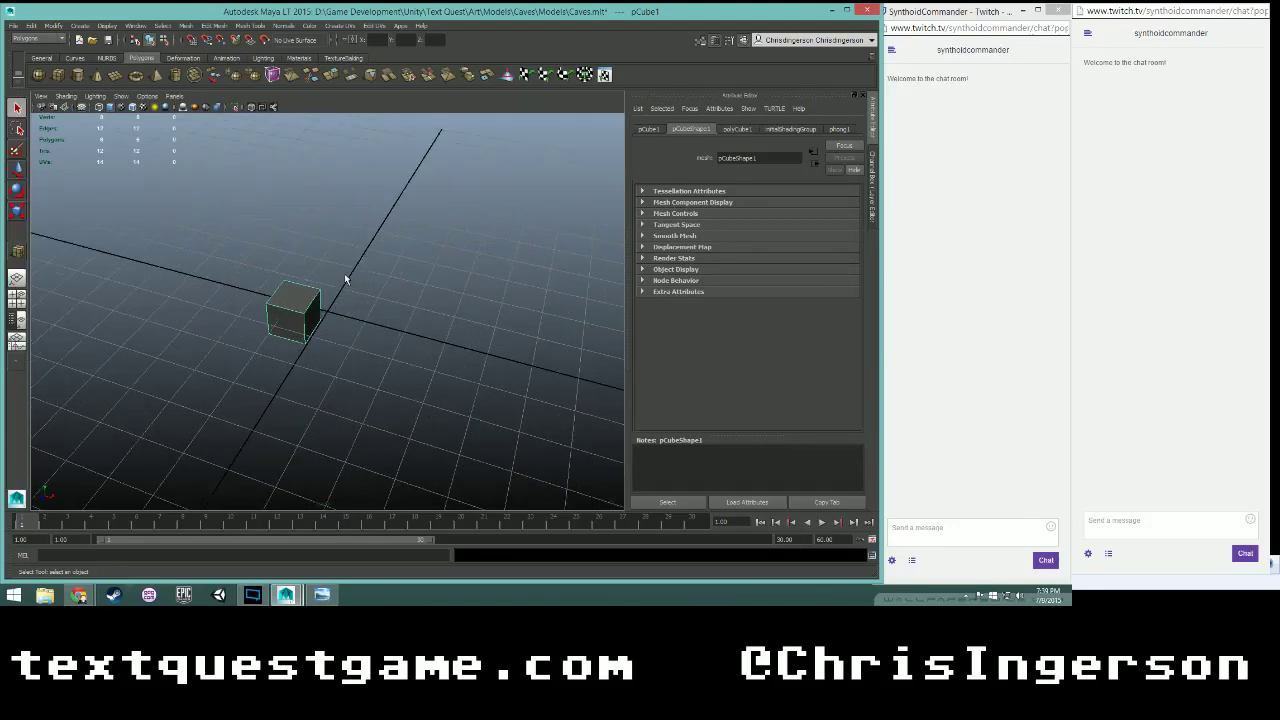
scroll(345, 279, down, 4)
scroll(345, 279, up, 4)
scroll(344, 278, down, 2)
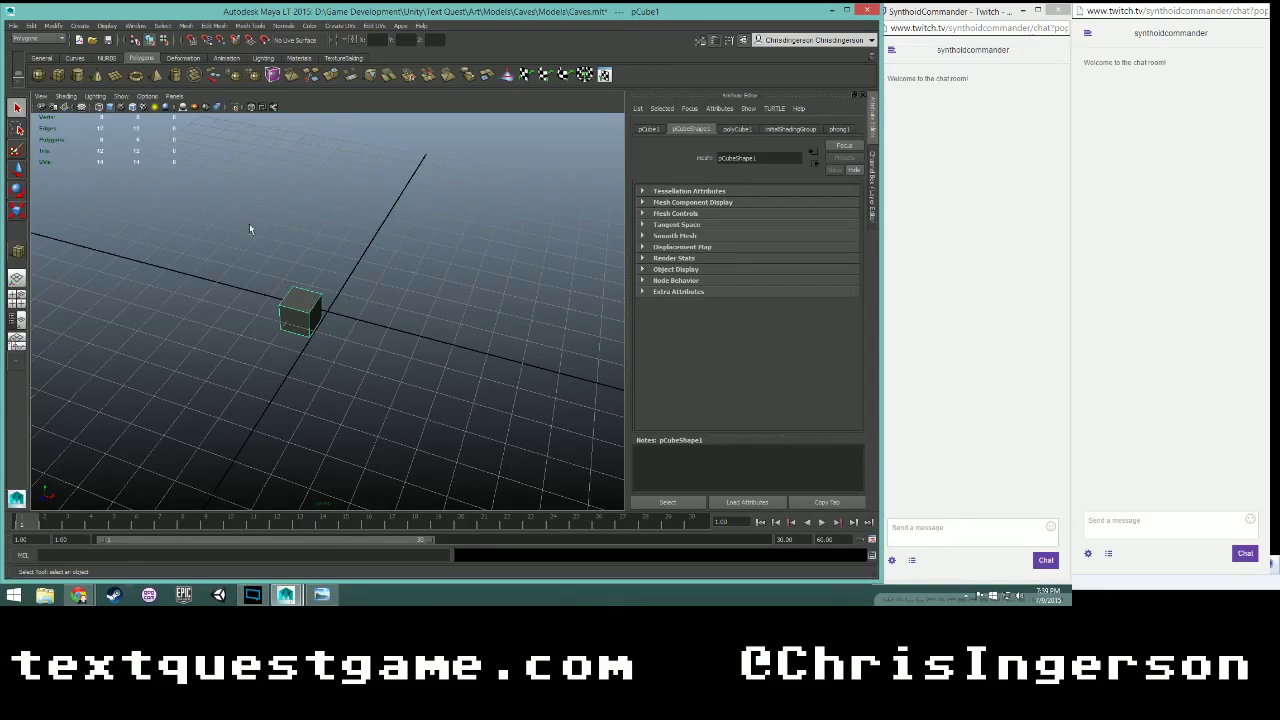
- Set the selected cube's X and Z translation to 0 to centre it on the grid
click(650, 130)
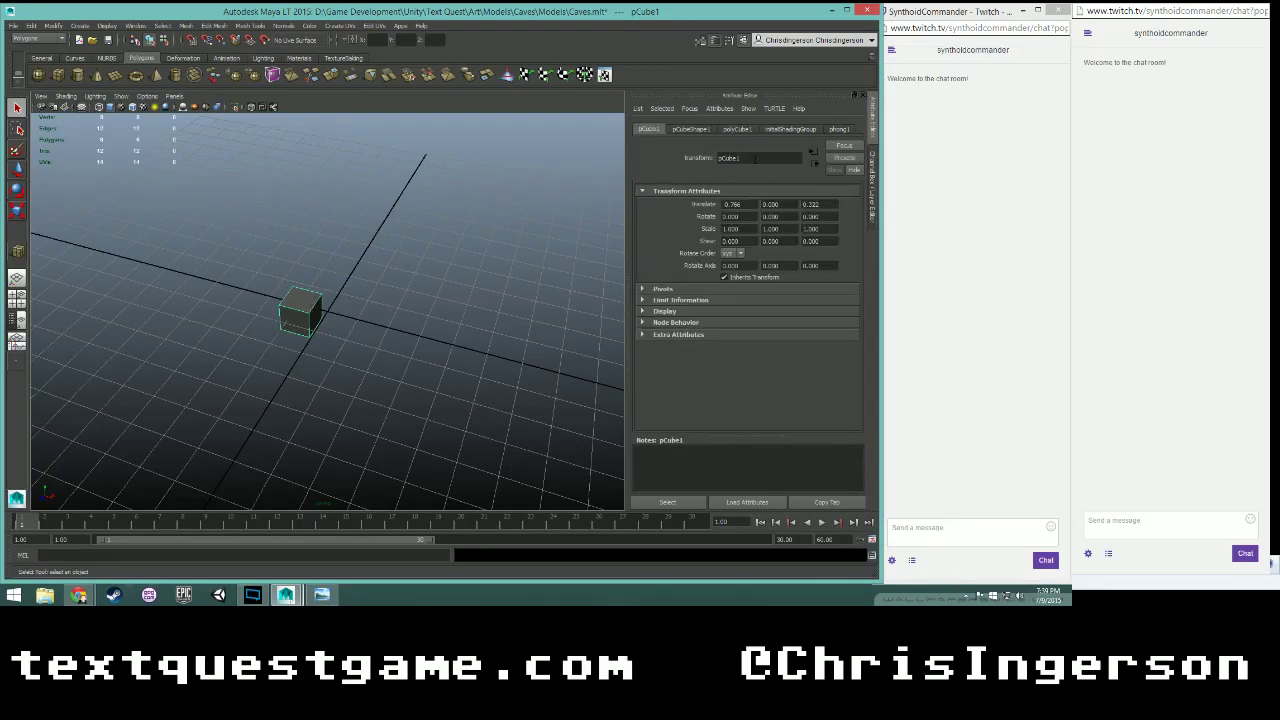
double_click(755, 158)
click(690, 130)
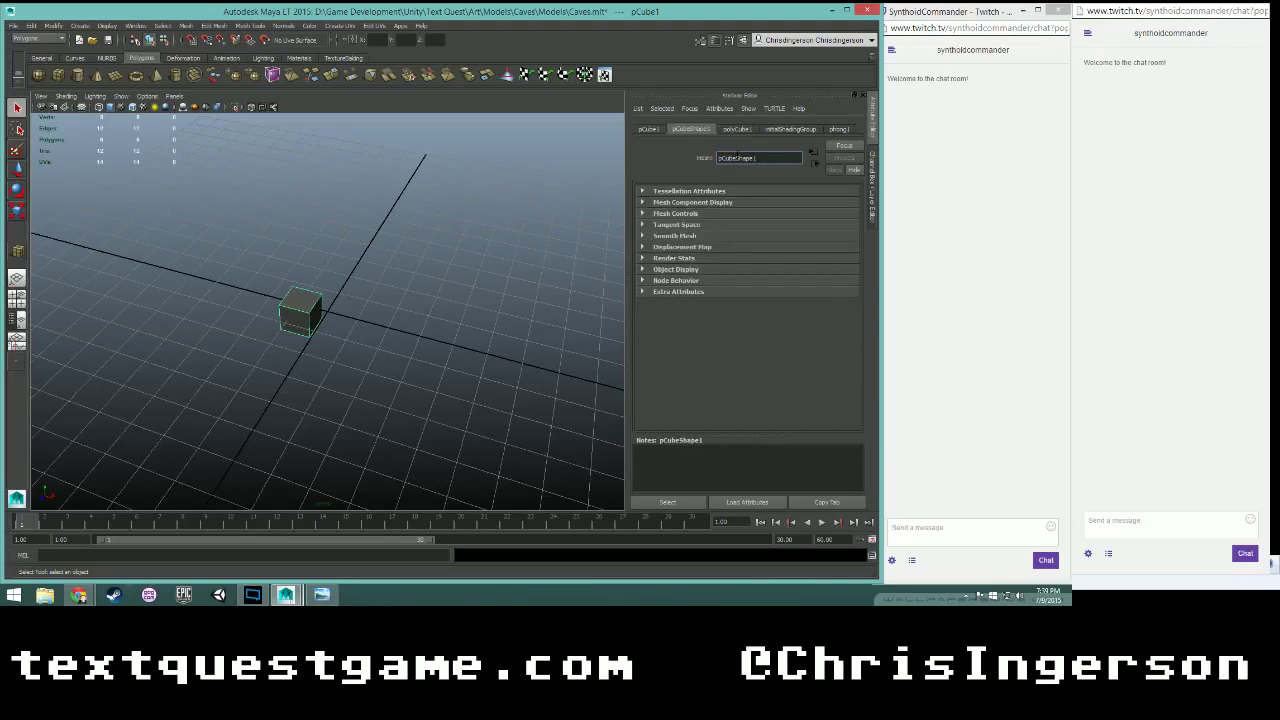
click(652, 129)
double_click(753, 204)
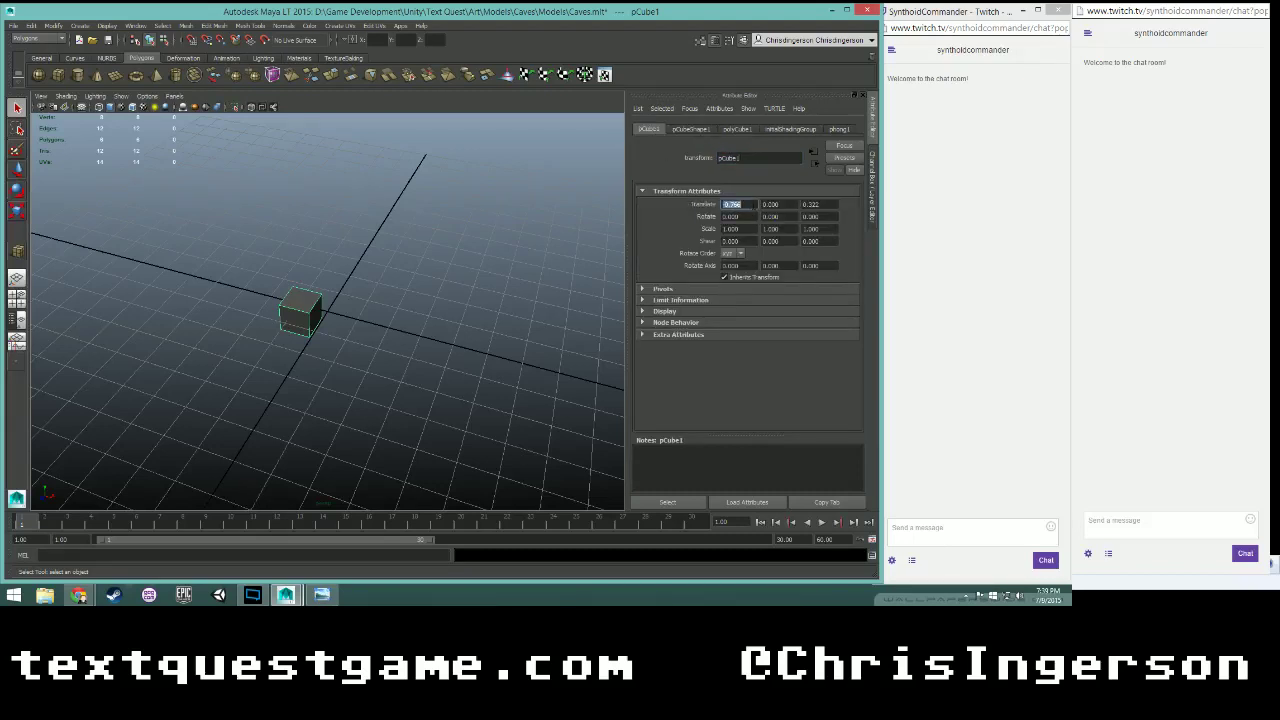
text(0)
key(Tab)
key(Tab)
text(0)
key(Return)
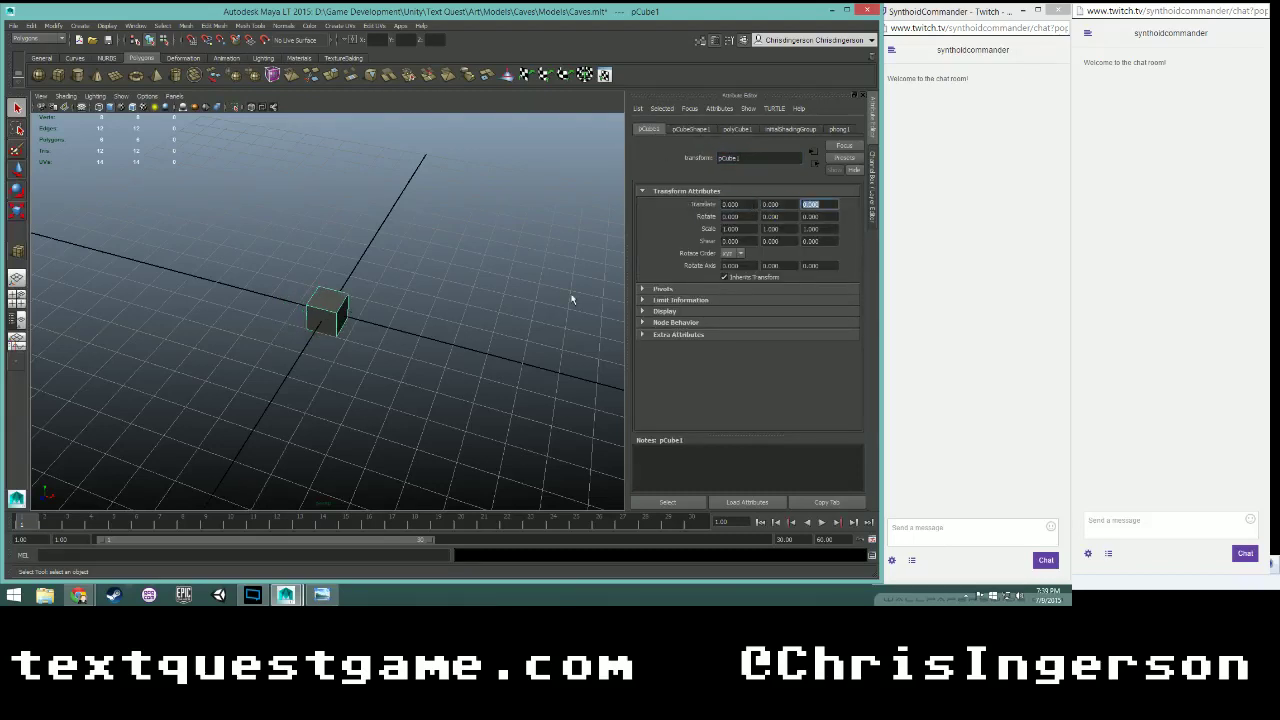
- Delete the cube at the grid centre
scroll(369, 286, up, 2)
alt+drag(368, 290, 366, 320)
click(306, 274)
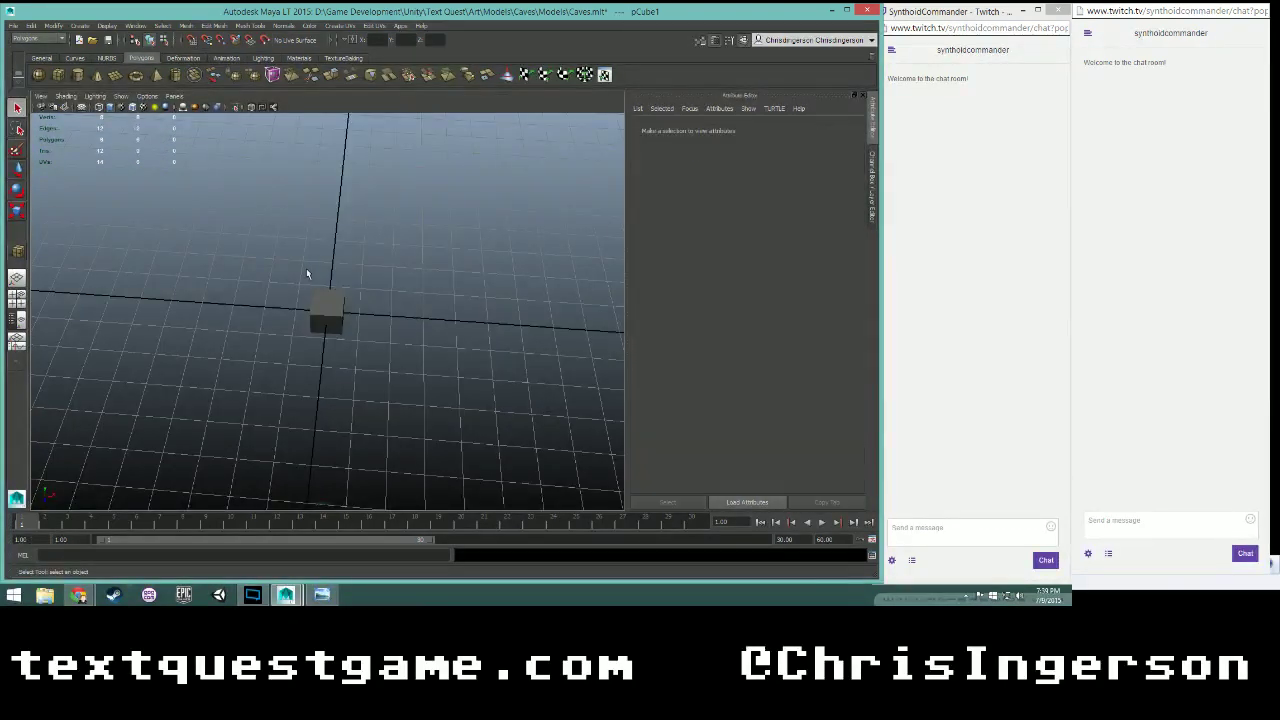
click(322, 308)
key(Delete)
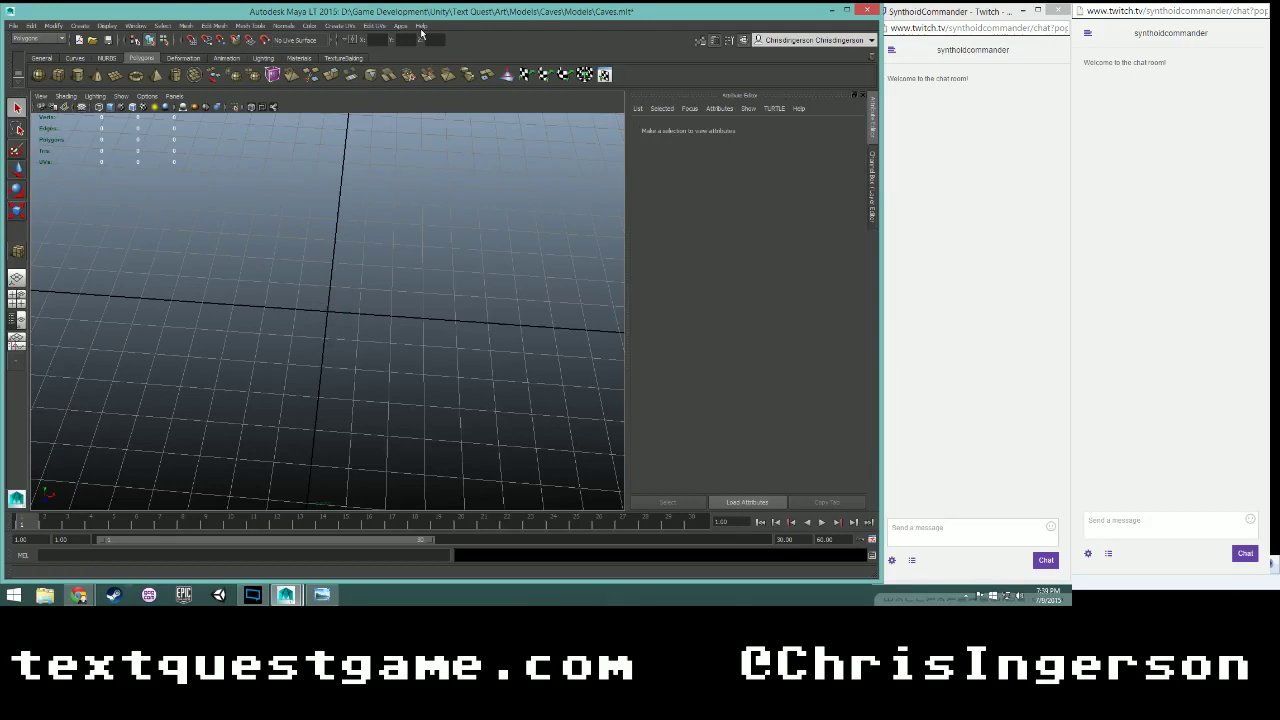
- Open the Outliner and place its window just beside the viewport, over the attribute area
click(133, 25)
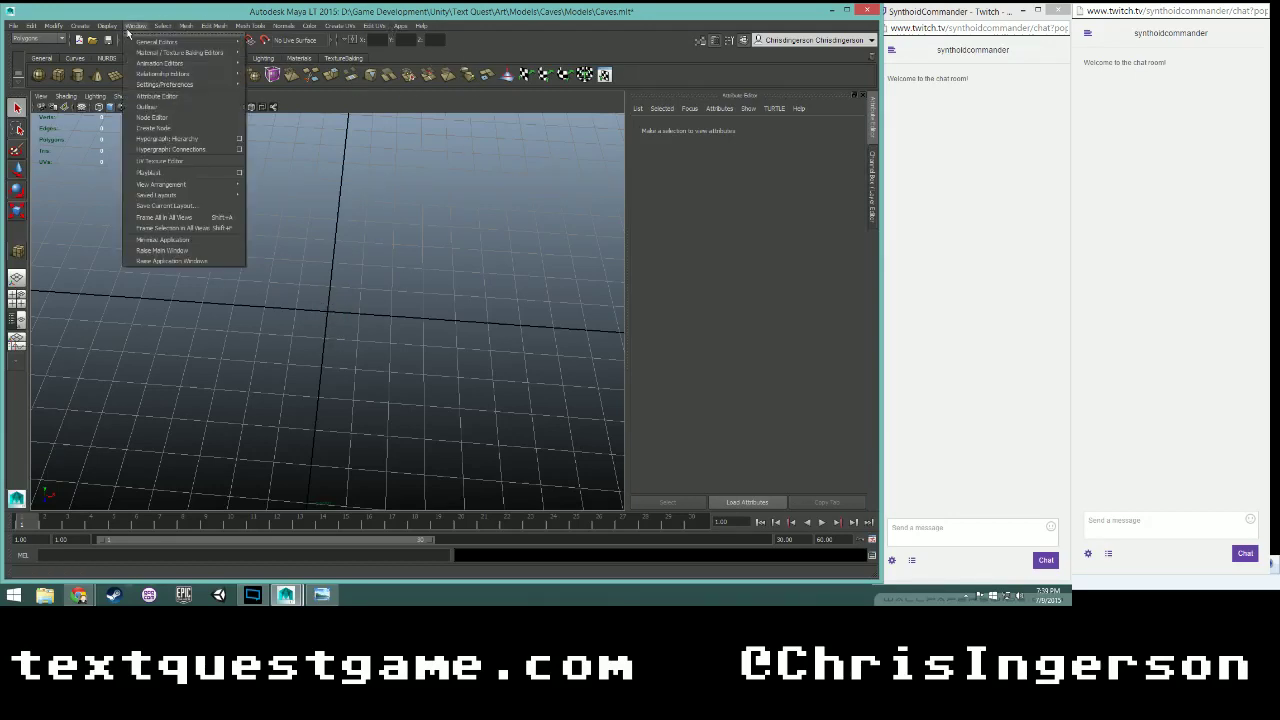
mouse_move(140, 46)
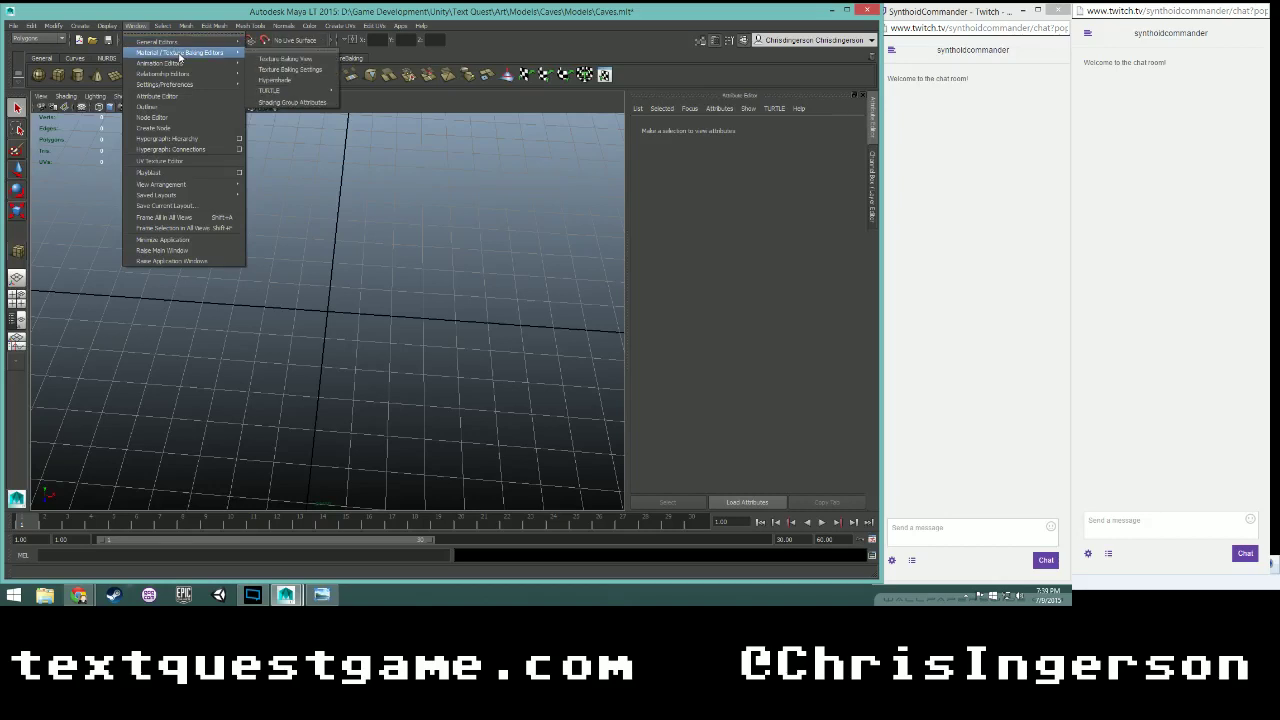
mouse_move(184, 78)
mouse_move(188, 92)
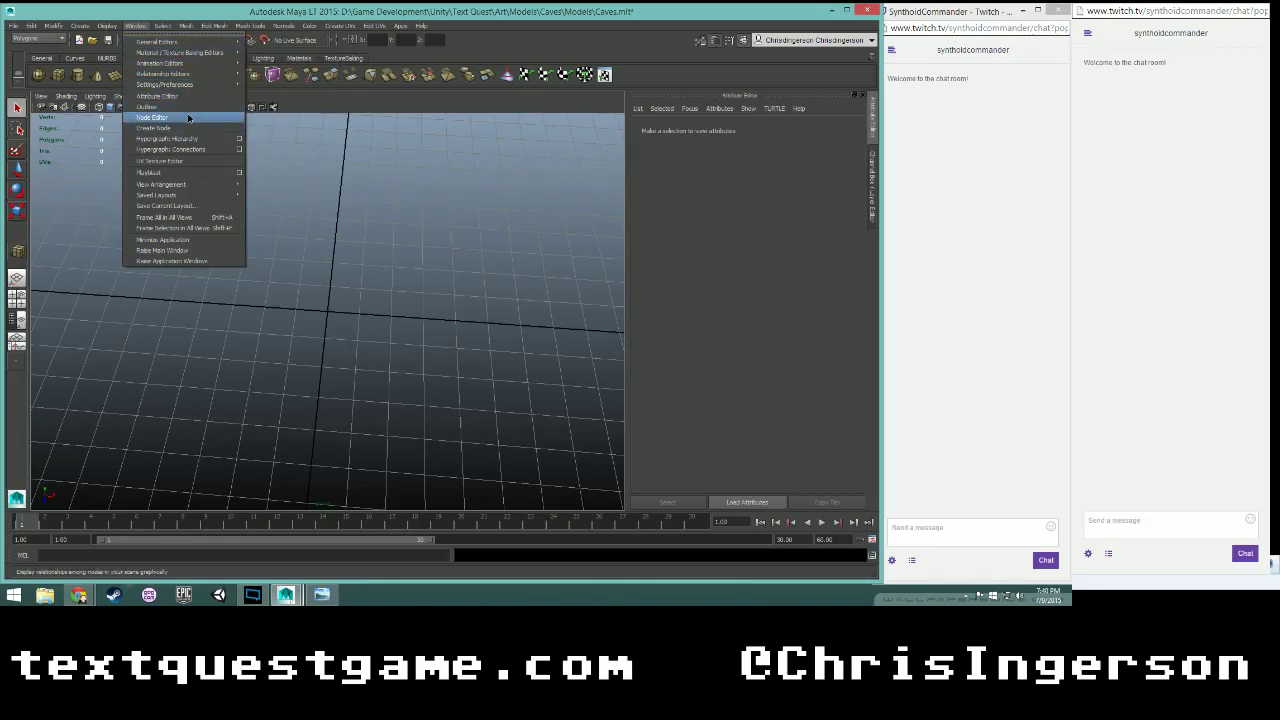
click(188, 107)
drag(746, 84, 701, 122)
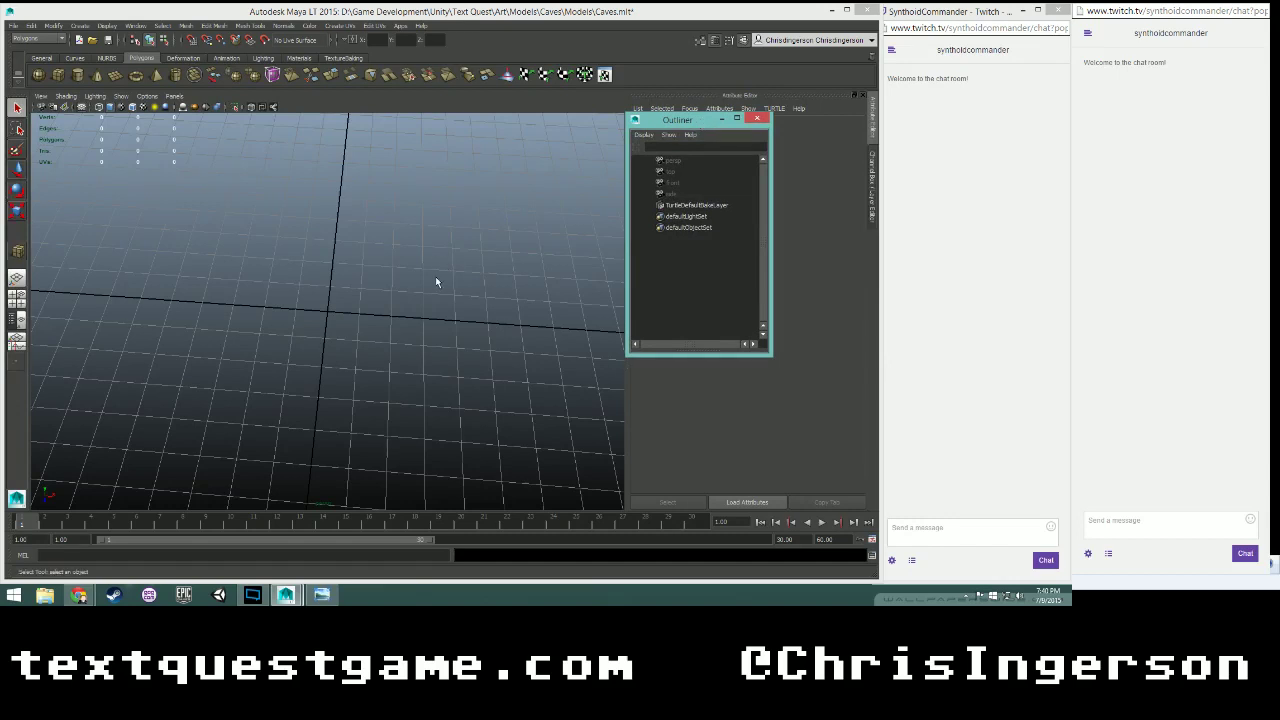
- Create a polygon cylinder at the grid centre and move the Outliner window off the attribute area
alt+drag(435, 282, 351, 304)
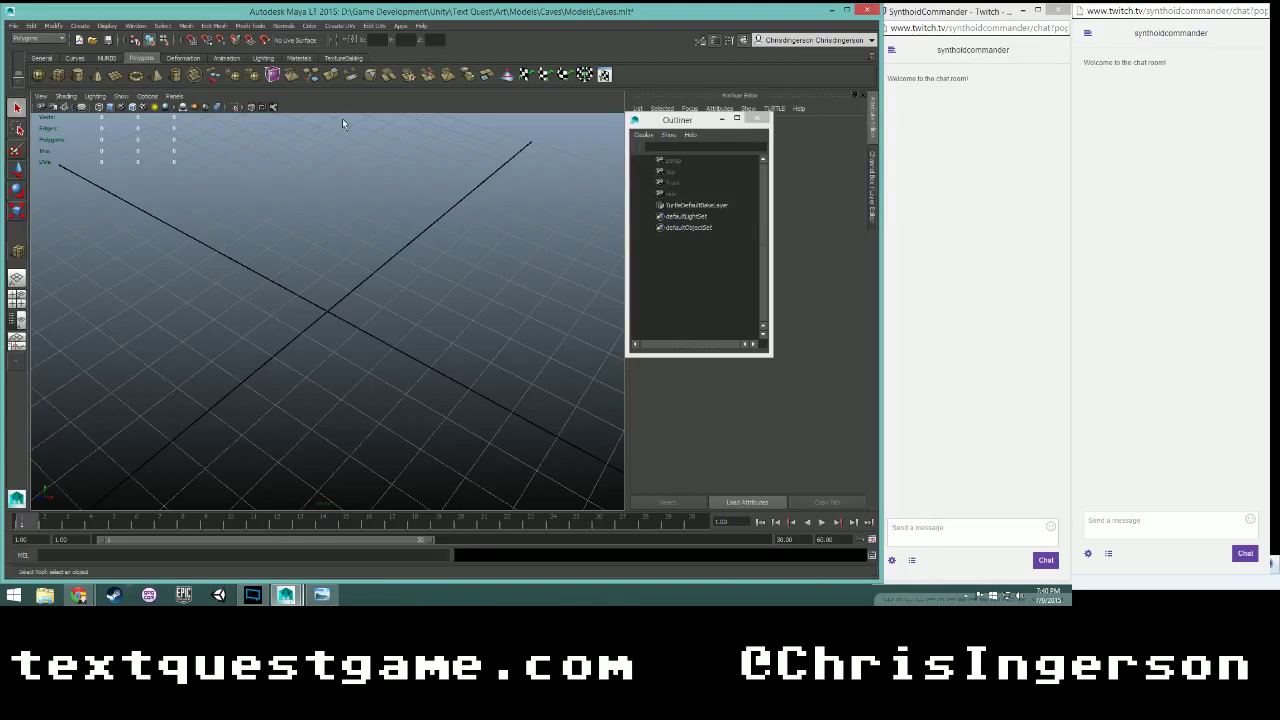
click(77, 77)
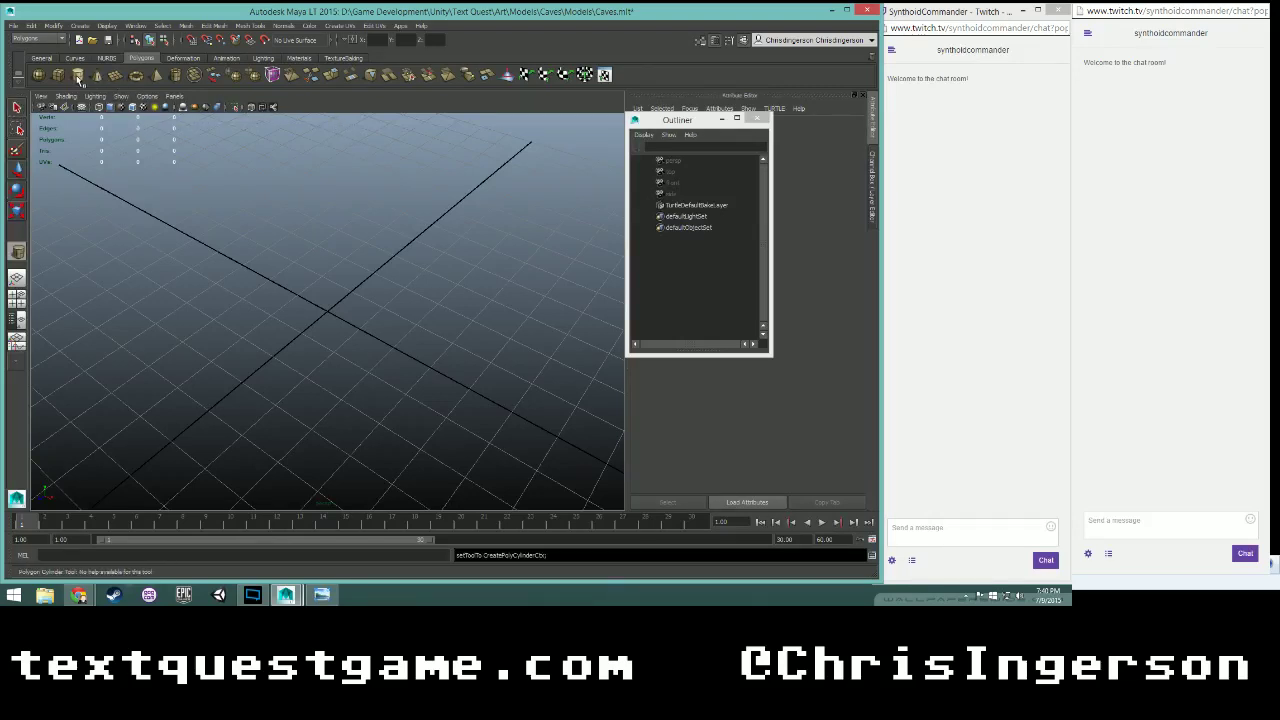
click(330, 318)
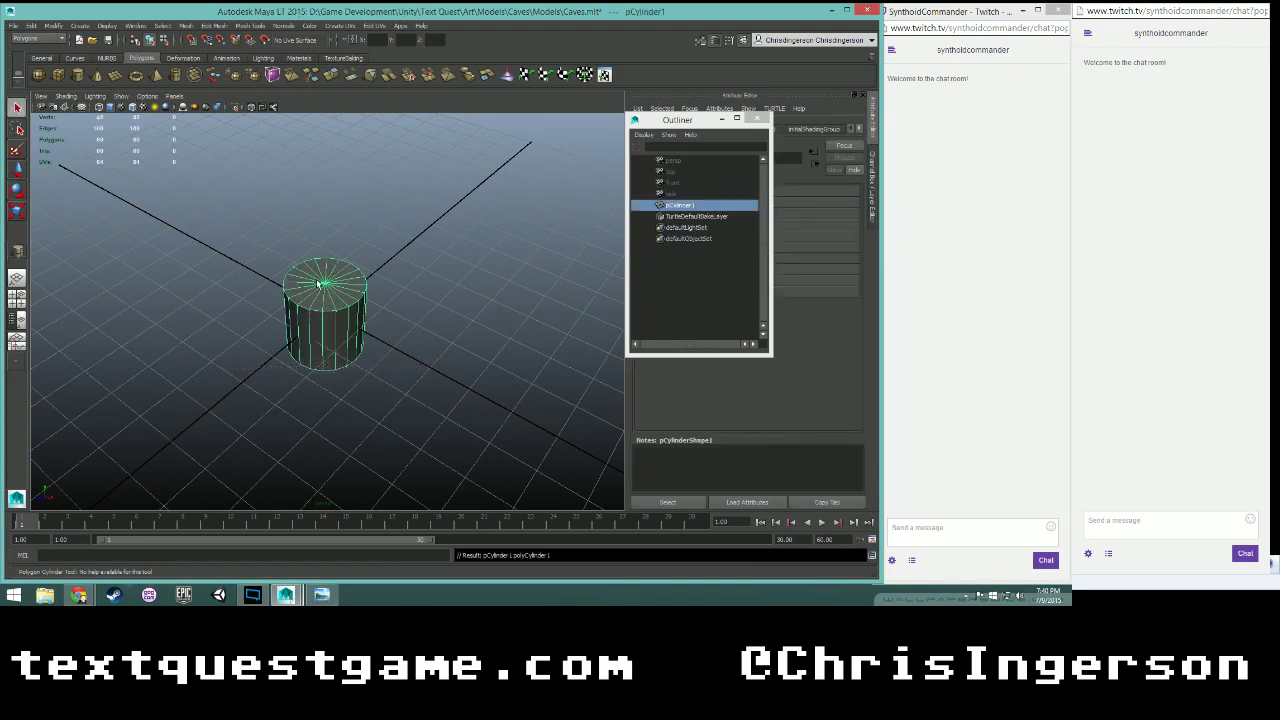
drag(684, 123, 939, 345)
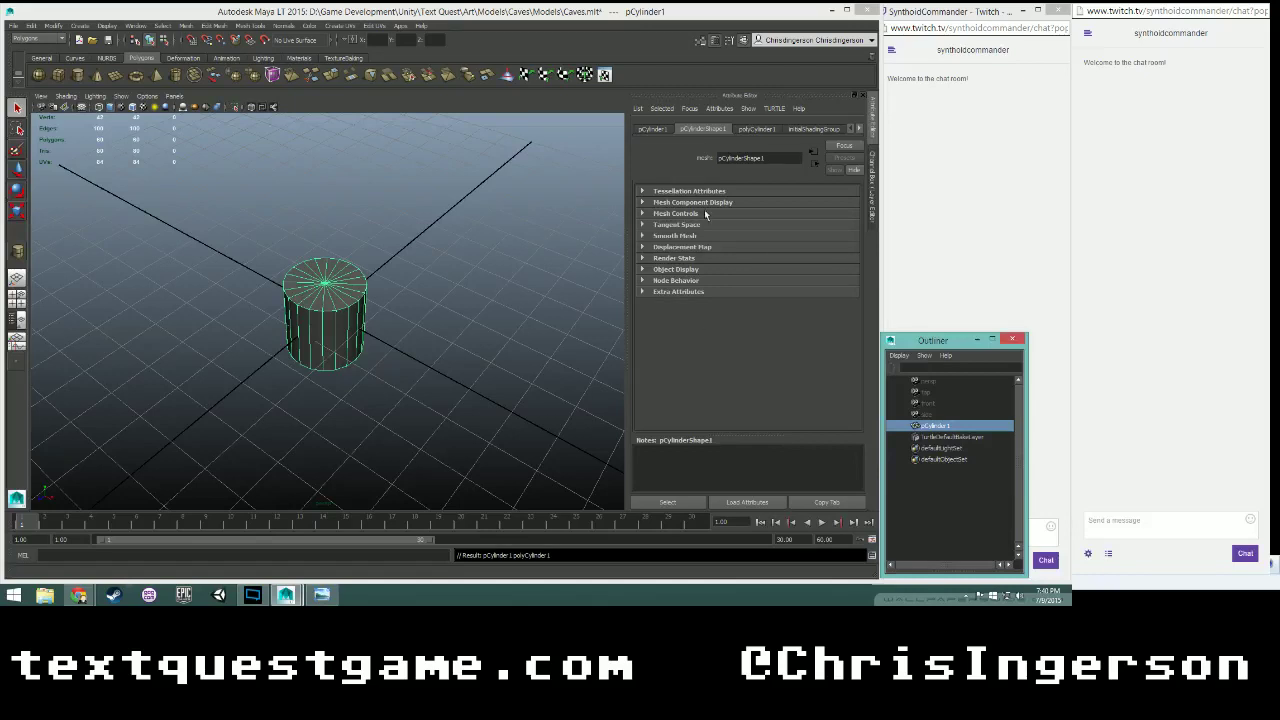
- Rename the new cylinder's transform node as CavesCenter
click(651, 129)
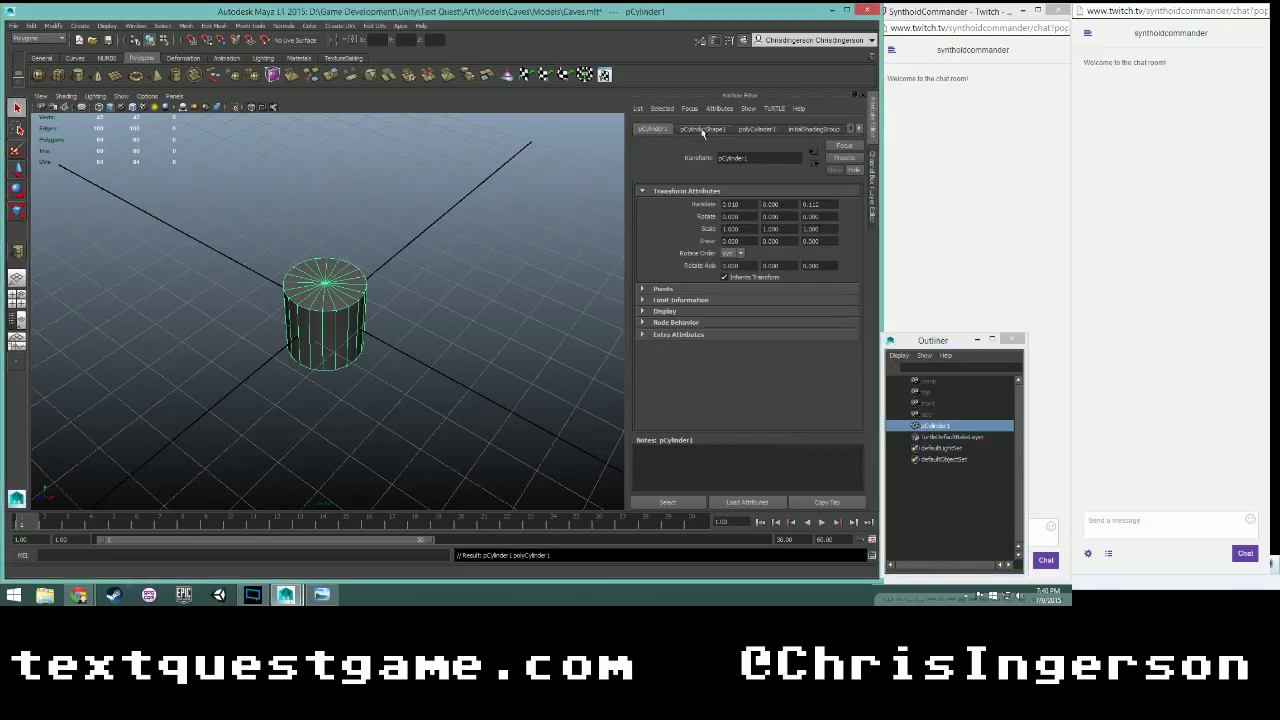
click(703, 130)
click(648, 130)
click(773, 157)
text(CavesCenter)
key(Return)
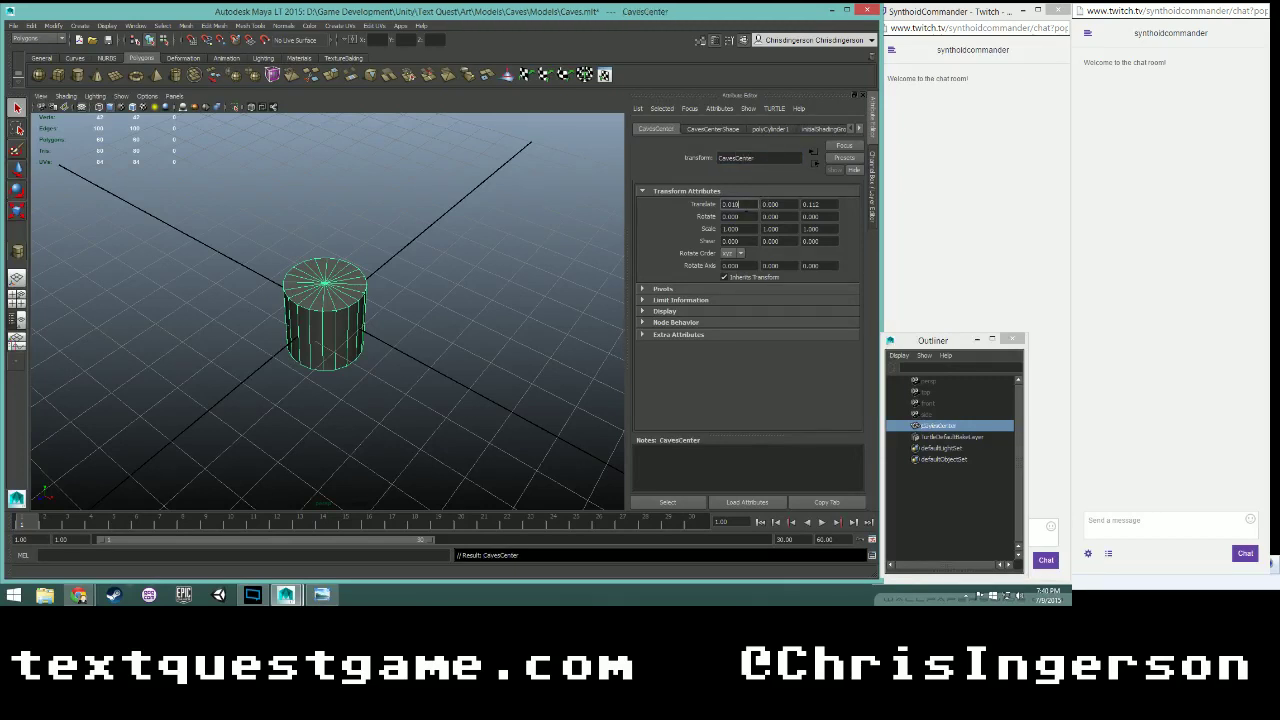
- Set the cylinder's X and Z translation to 0 to centre it on the grid
key(Tab)
key(Tab)
text(0)
key(Return)
- Set the cylinder's axis subdivisions to 8 to make it octagonal
click(712, 129)
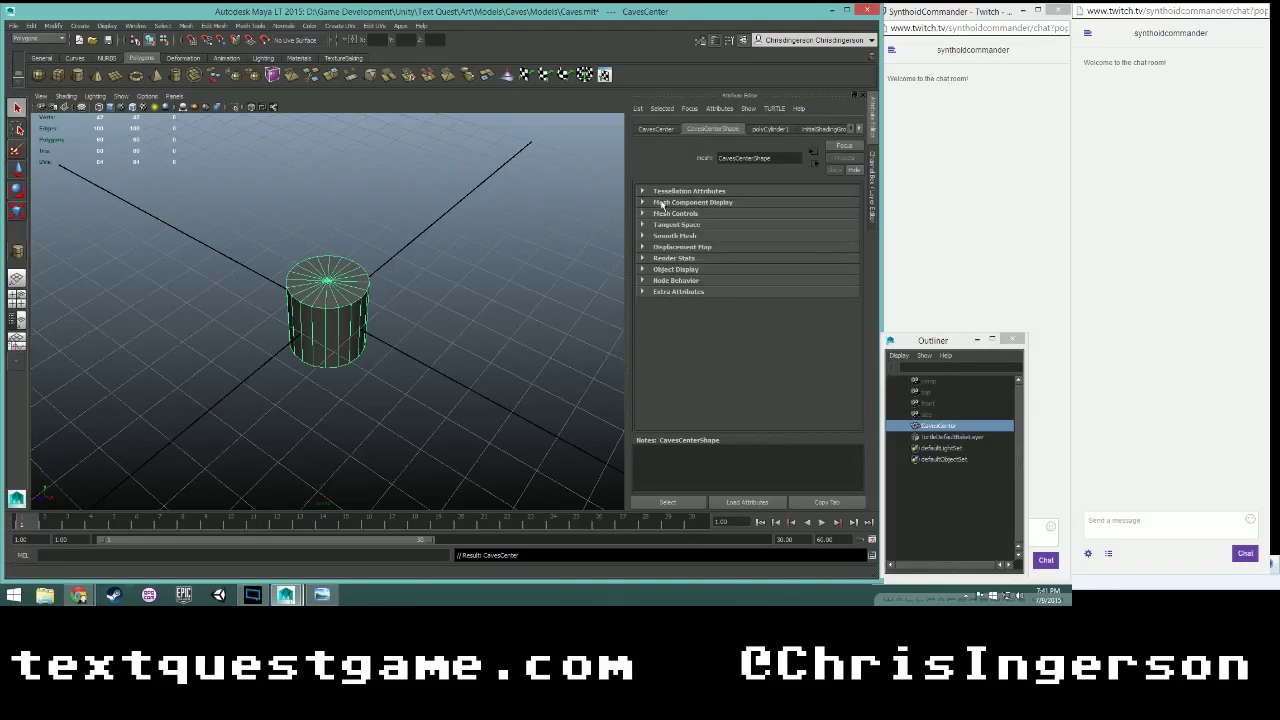
click(774, 130)
scroll(420, 286, down, 5)
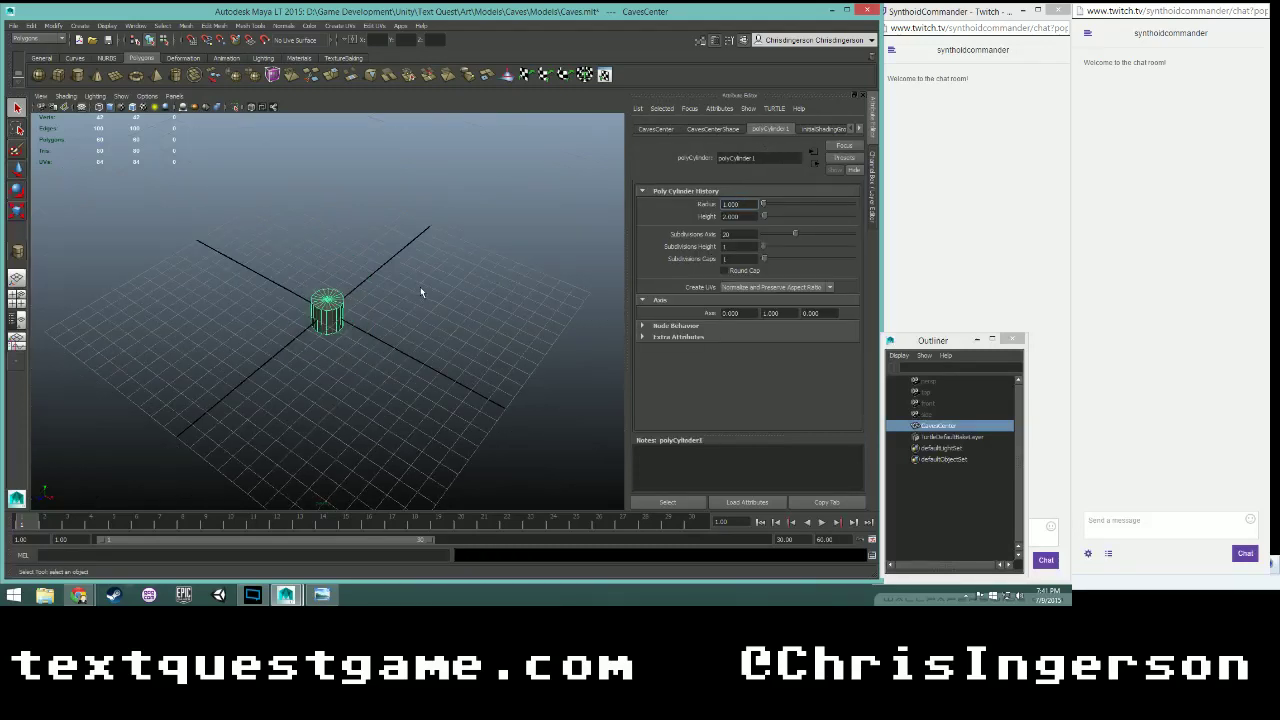
alt+drag(420, 286, 421, 307)
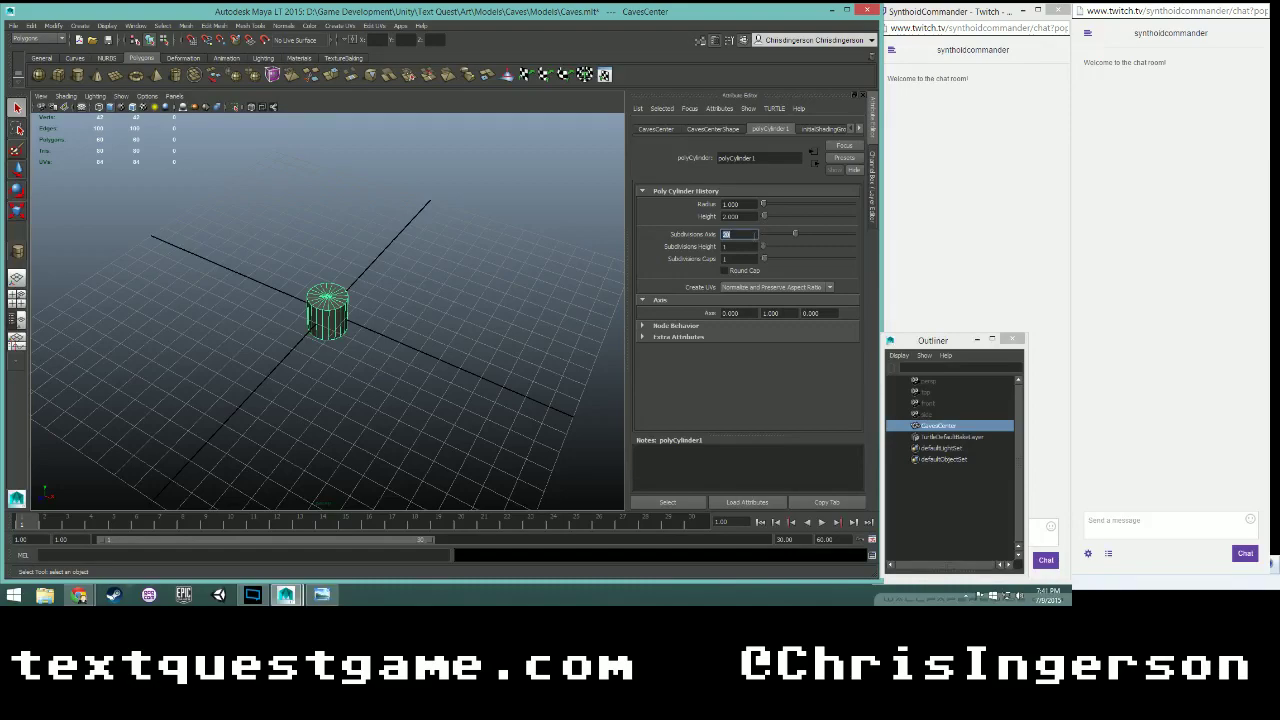
scroll(417, 327, up, 5)
scroll(424, 330, down, 3)
scroll(426, 330, up, 3)
mouse_move(480, 297)
alt+mouse_down()
mouse_move(405, 224)
mouse_move(423, 166)
mouse_move(431, 334)
mouse_move(451, 291)
mouse_move(545, 273)
mouse_move(520, 250)
mouse_move(451, 289)
mouse_move(529, 292)
mouse_move(457, 300)
mouse_move(449, 320)
mouse_move(507, 269)
mouse_move(480, 314)
mouse_move(509, 280)
mouse_move(500, 349)
mouse_move(489, 286)
alt+mouse_up()
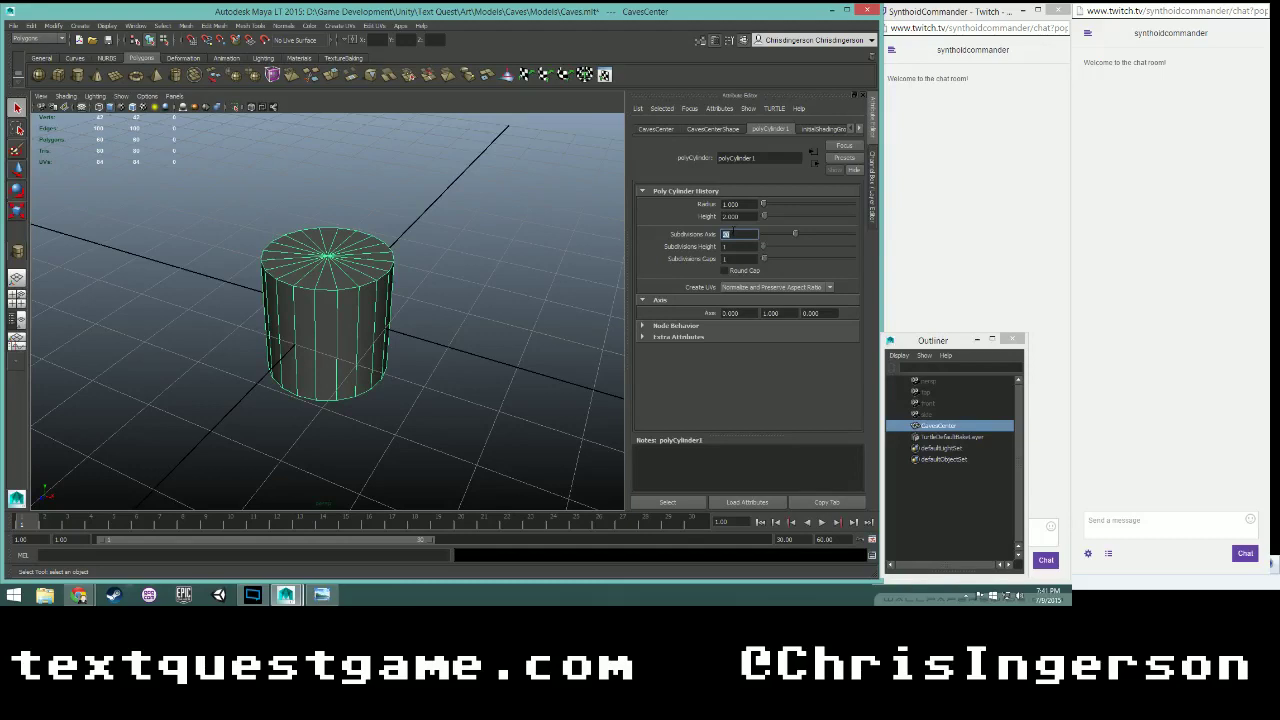
text(8)
key(Return)
mouse_move(418, 284)
alt+mouse_down()
mouse_move(380, 309)
mouse_move(423, 369)
mouse_move(451, 277)
mouse_move(434, 317)
mouse_move(398, 335)
mouse_move(360, 323)
mouse_move(380, 297)
mouse_move(397, 317)
mouse_move(368, 260)
mouse_move(370, 300)
mouse_move(375, 275)
mouse_move(380, 309)
mouse_move(401, 275)
mouse_move(397, 290)
alt+mouse_up()
scroll(366, 340, up, 5)
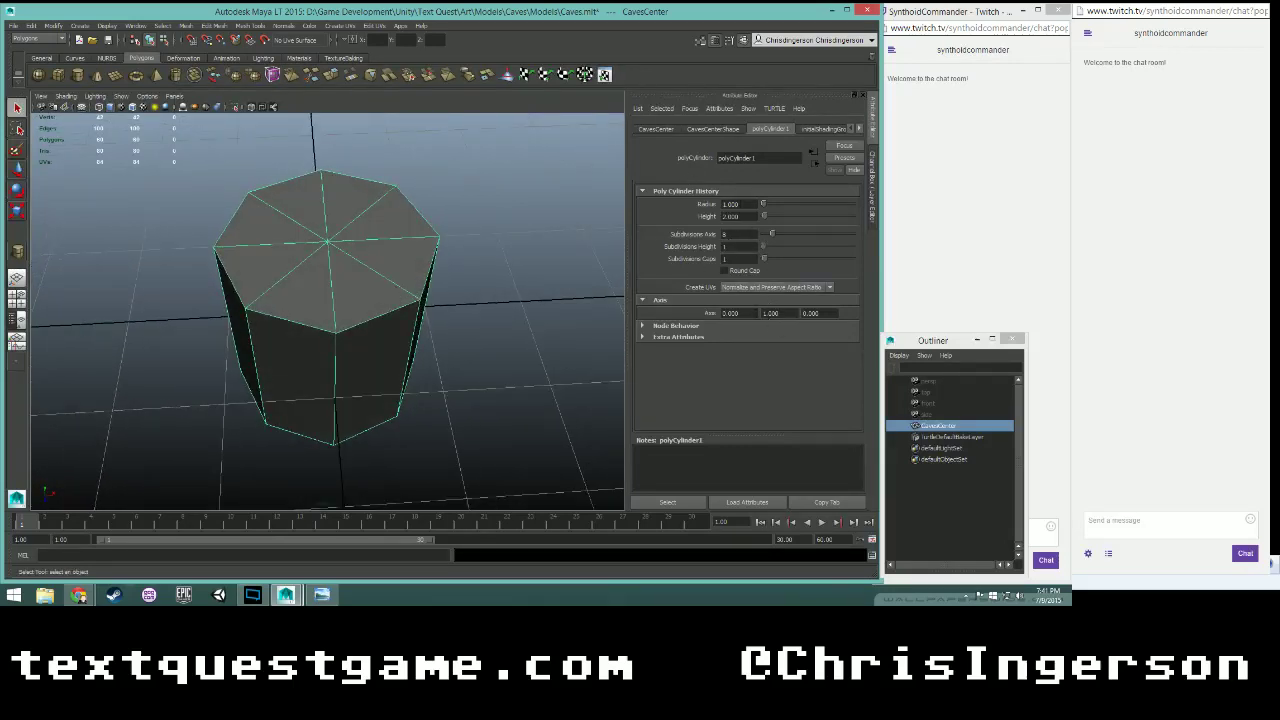
- Set the CavesCenter cylinder's Y rotation to 22.5 degrees so its flat sides align with the grid axes
click(657, 129)
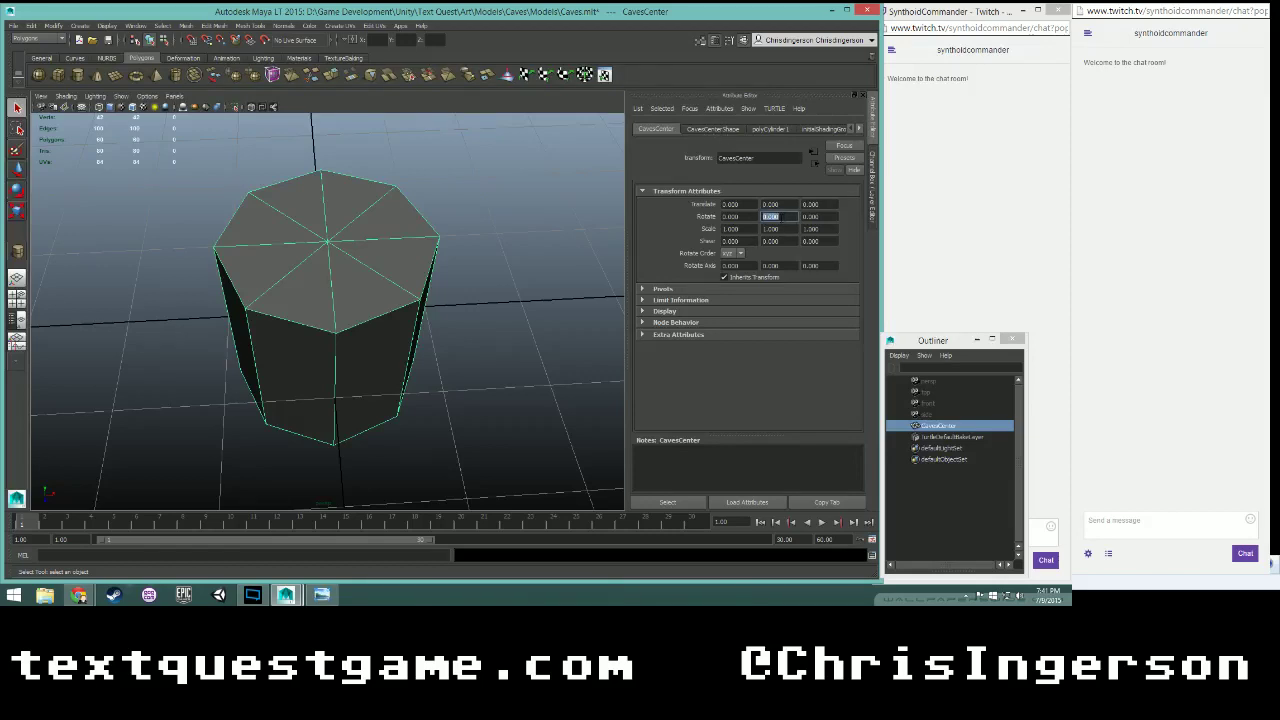
key(Return)
mouse_move(441, 323)
alt+mouse_down()
mouse_move(429, 331)
mouse_move(449, 344)
mouse_move(438, 336)
alt+mouse_up()
- Examine the rotated cylinder's alignment with the grid in the top view and in perspective
key(space)
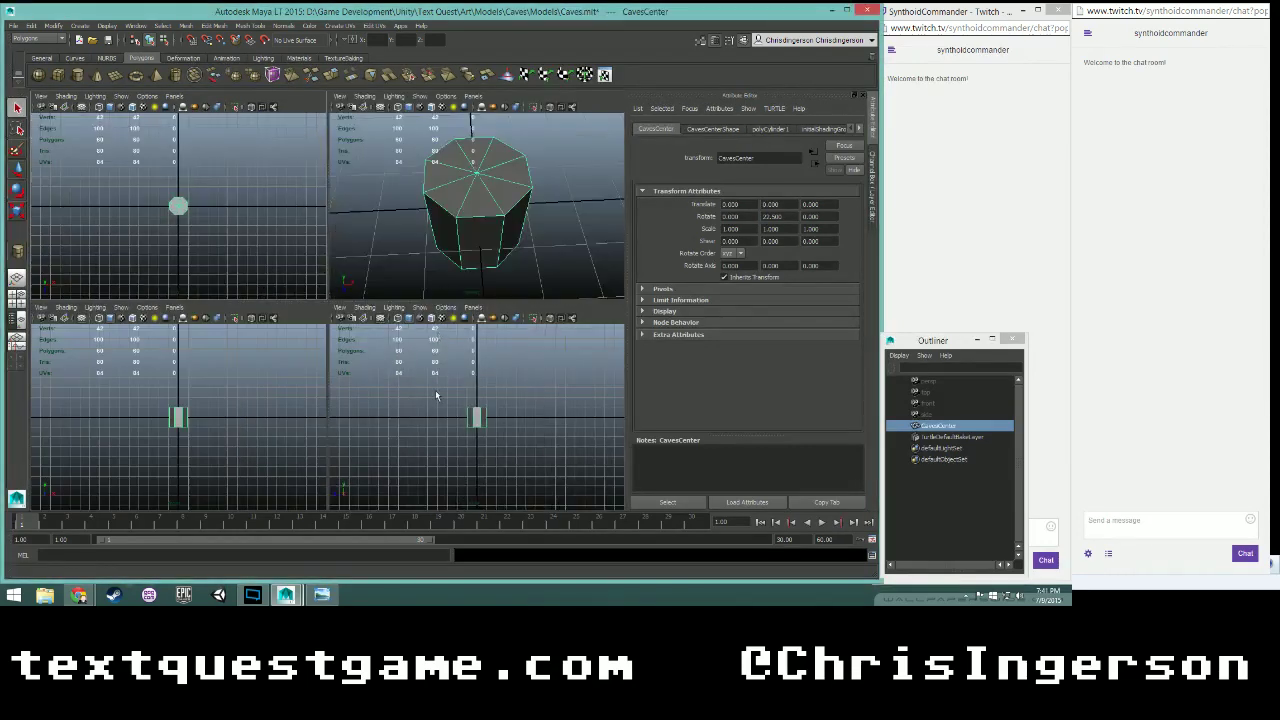
key(space)
scroll(214, 231, up, 8)
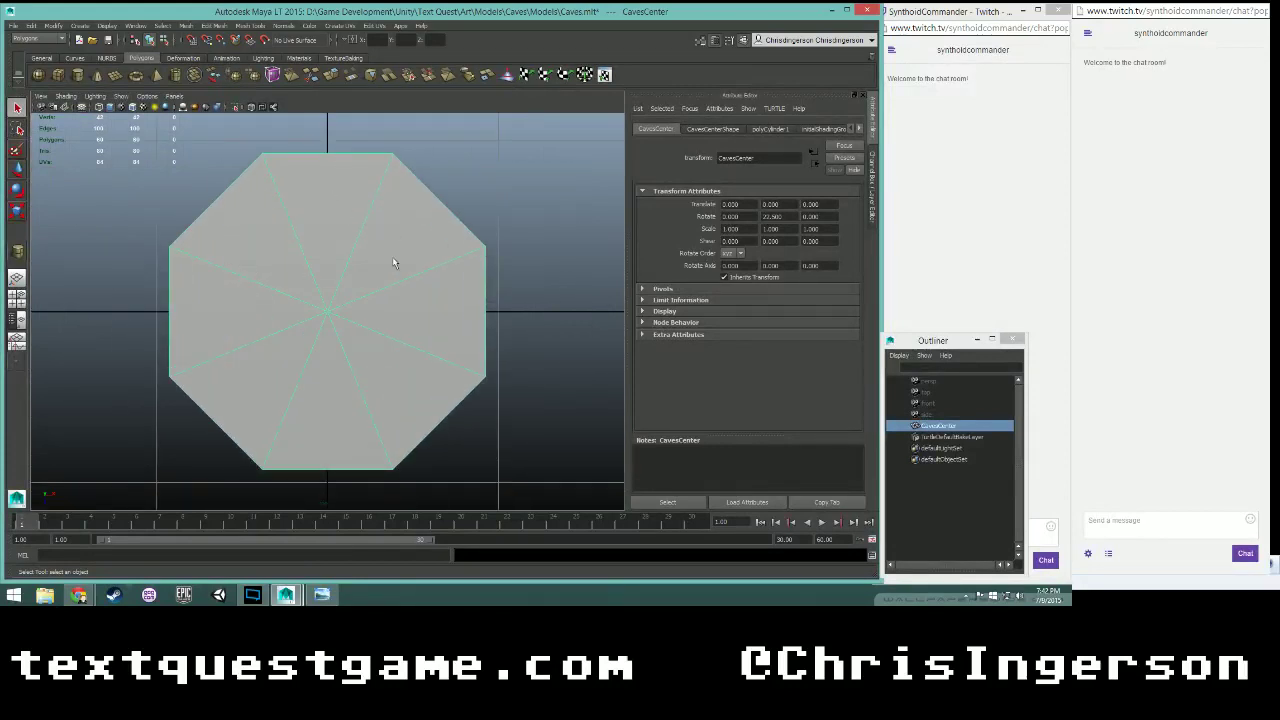
scroll(380, 285, down, 6)
scroll(355, 294, up, 3)
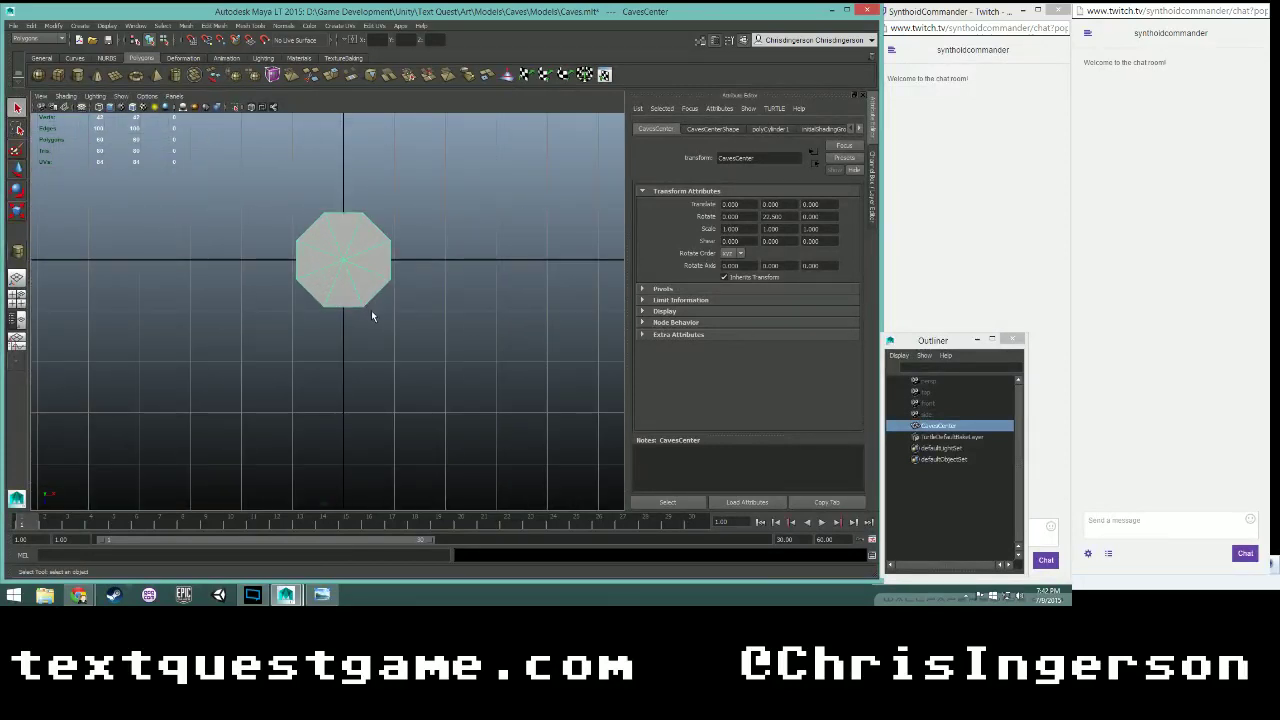
key(space)
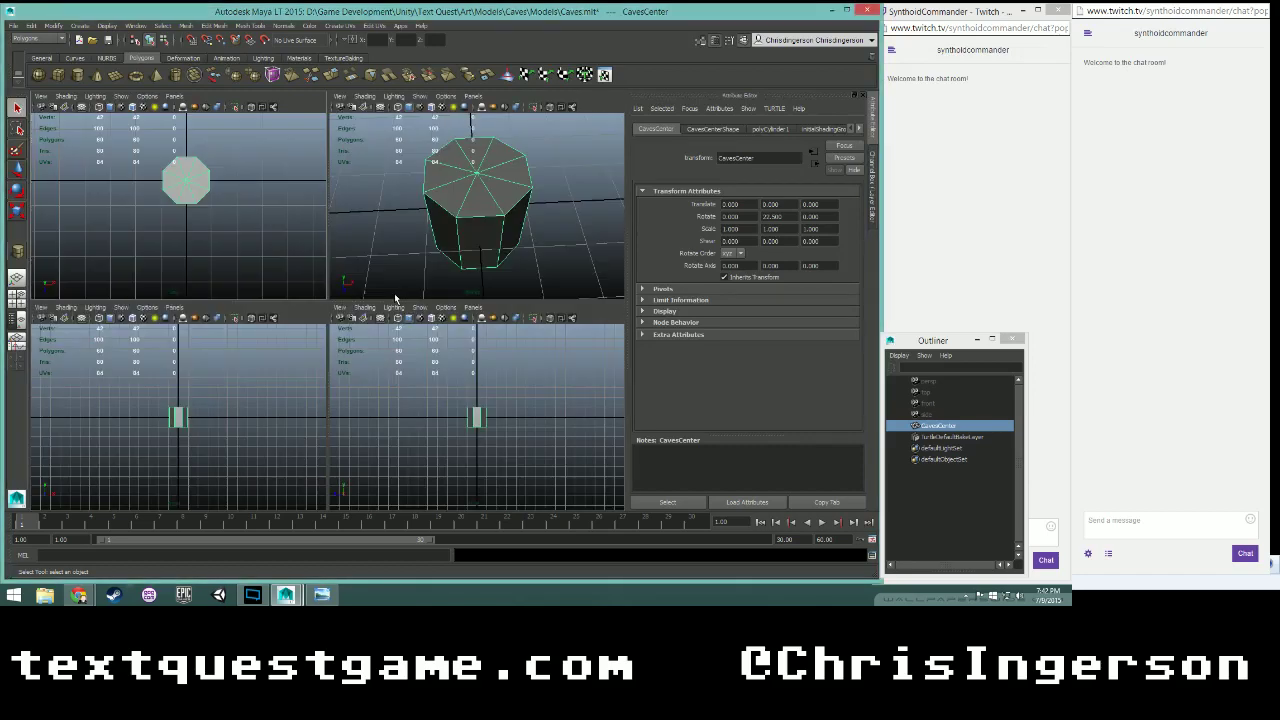
key(space)
scroll(389, 322, down, 5)
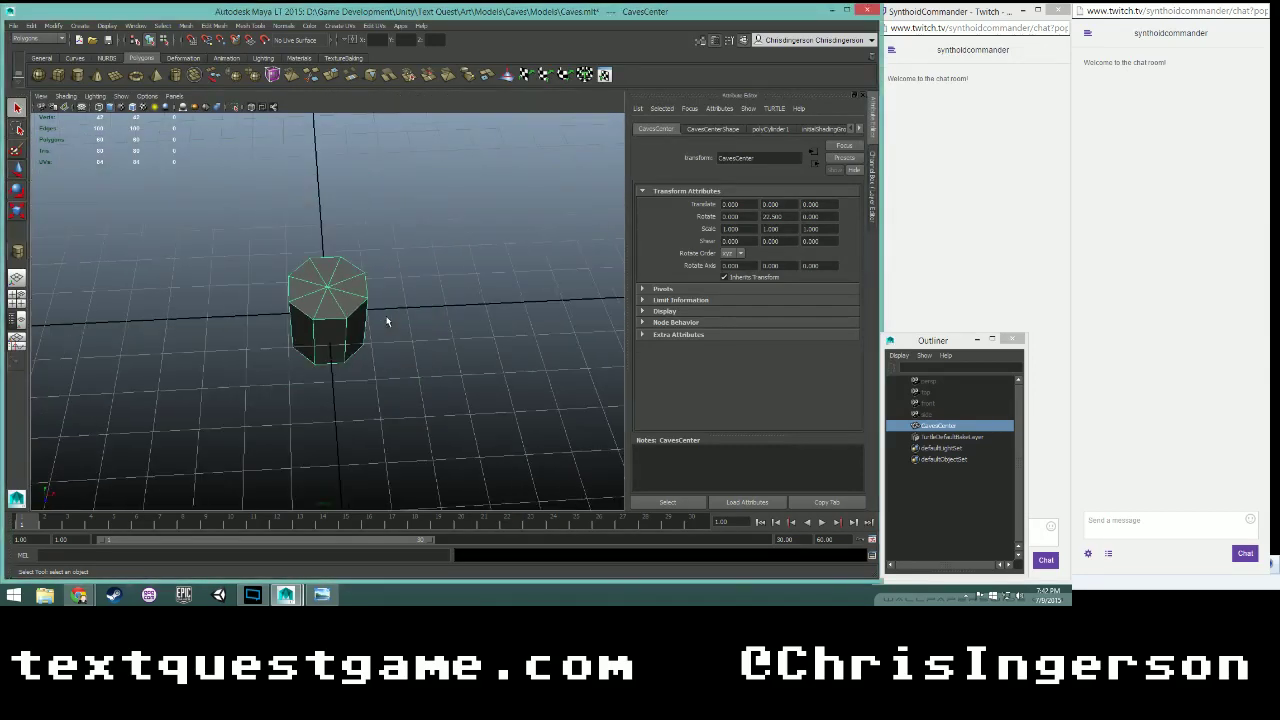
scroll(420, 334, up, 5)
mouse_move(421, 334)
alt+mouse_down()
mouse_move(437, 302)
mouse_move(260, 354)
mouse_move(391, 357)
mouse_move(429, 286)
mouse_move(411, 331)
alt+mouse_up()
scroll(336, 362, up, 3)
scroll(336, 362, down, 2)
- Try extruding one side face of the cylinder outward by about 2.8 units
alt+drag(334, 349, 293, 298)
right_drag(295, 322, 294, 345)
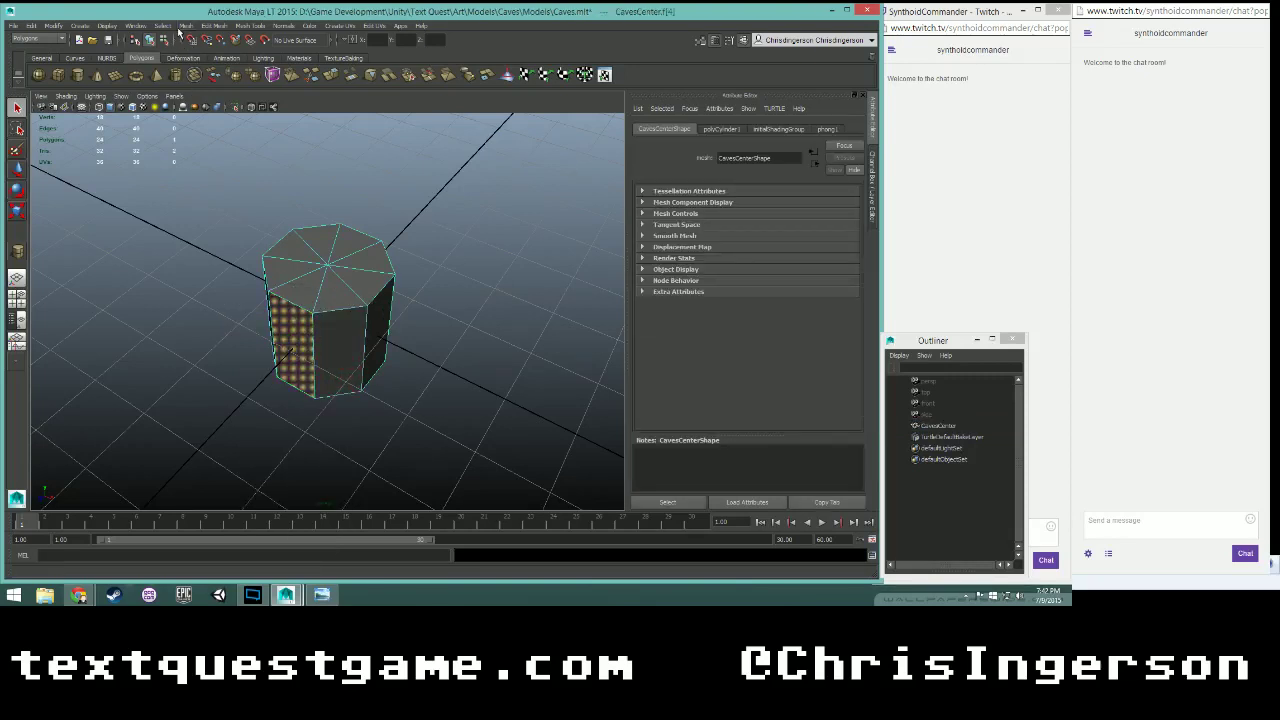
click(212, 26)
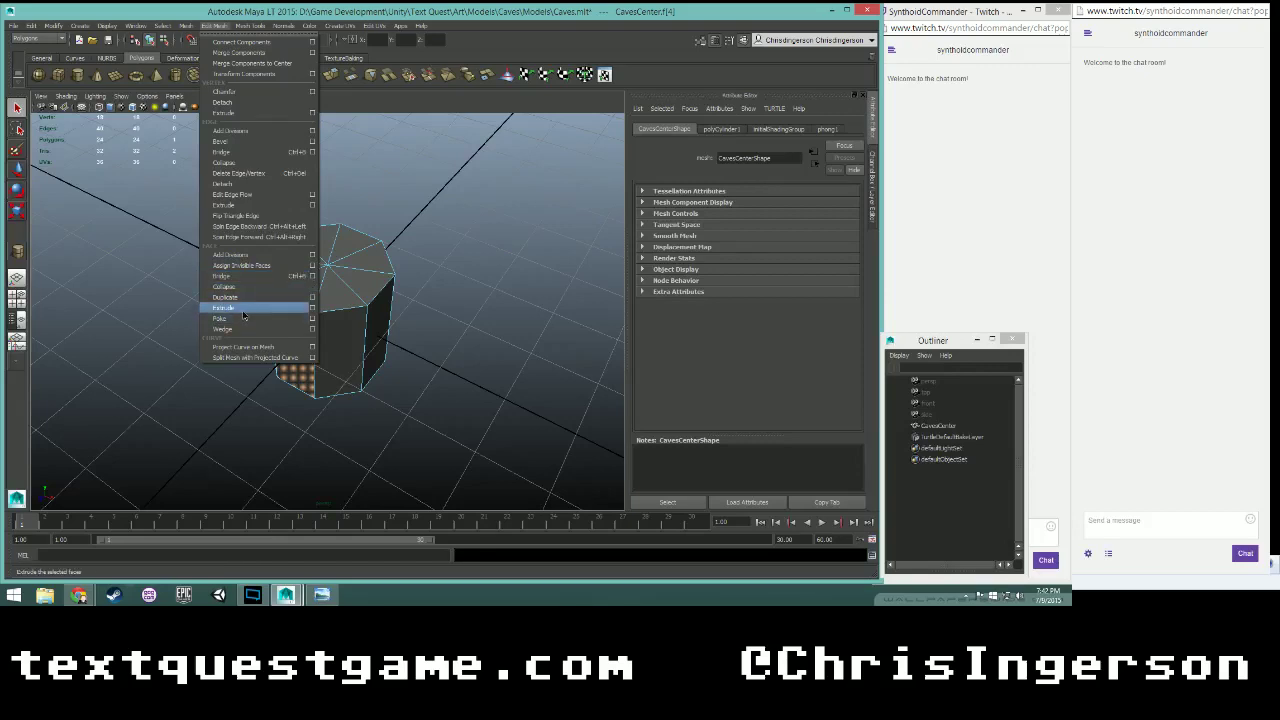
click(242, 308)
drag(261, 382, 145, 668)
scroll(290, 368, down, 5)
alt+drag(294, 363, 455, 315)
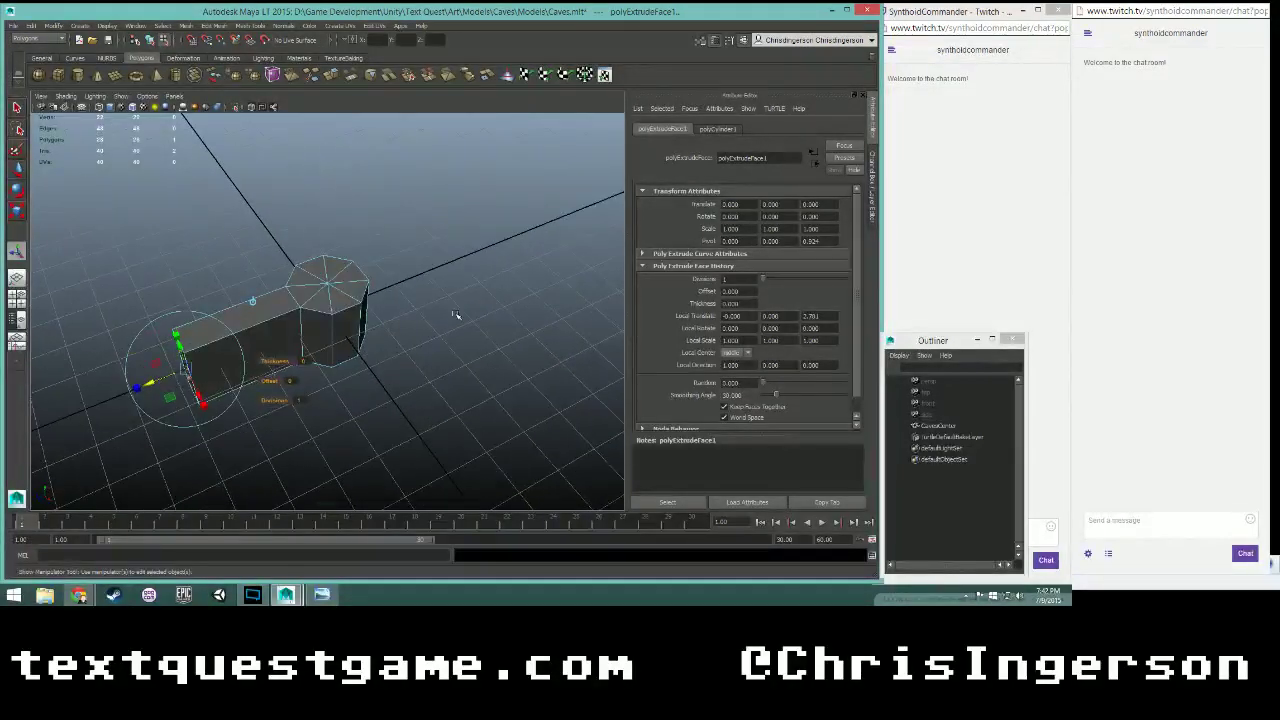
- Undo the side-face extrusion and clear the face selection
key(ctrl+z)
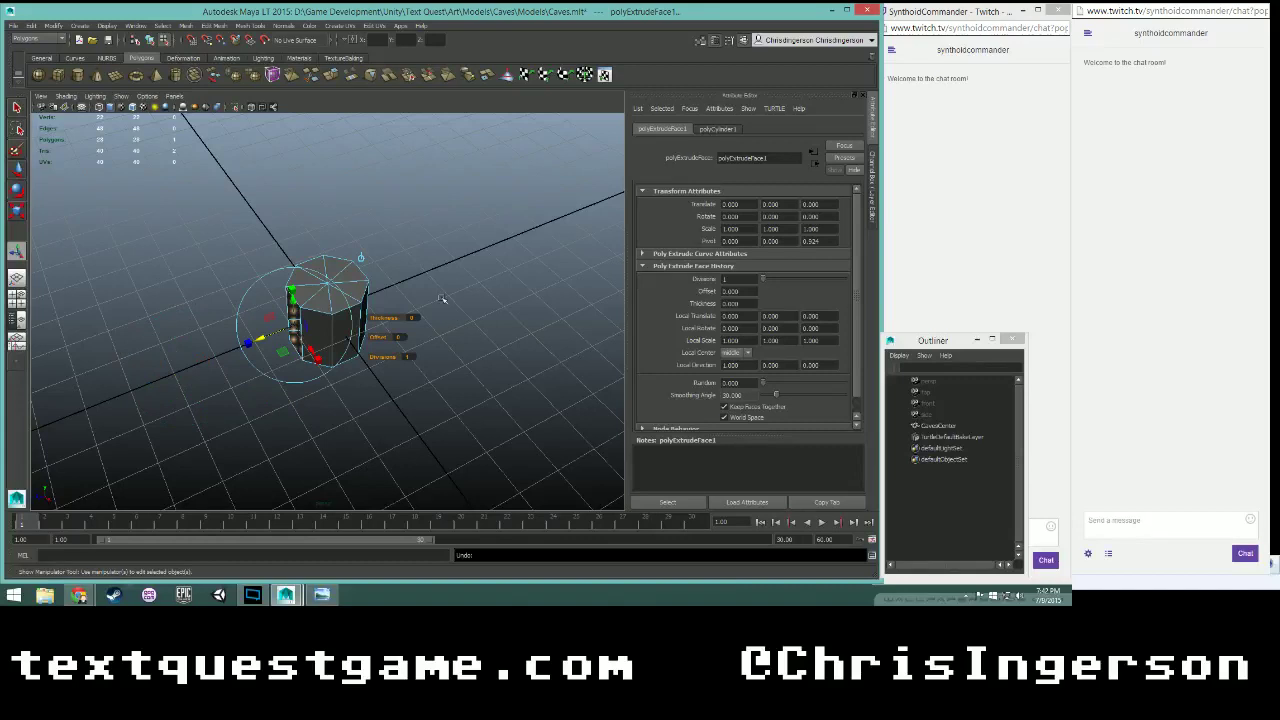
key(ctrl+z)
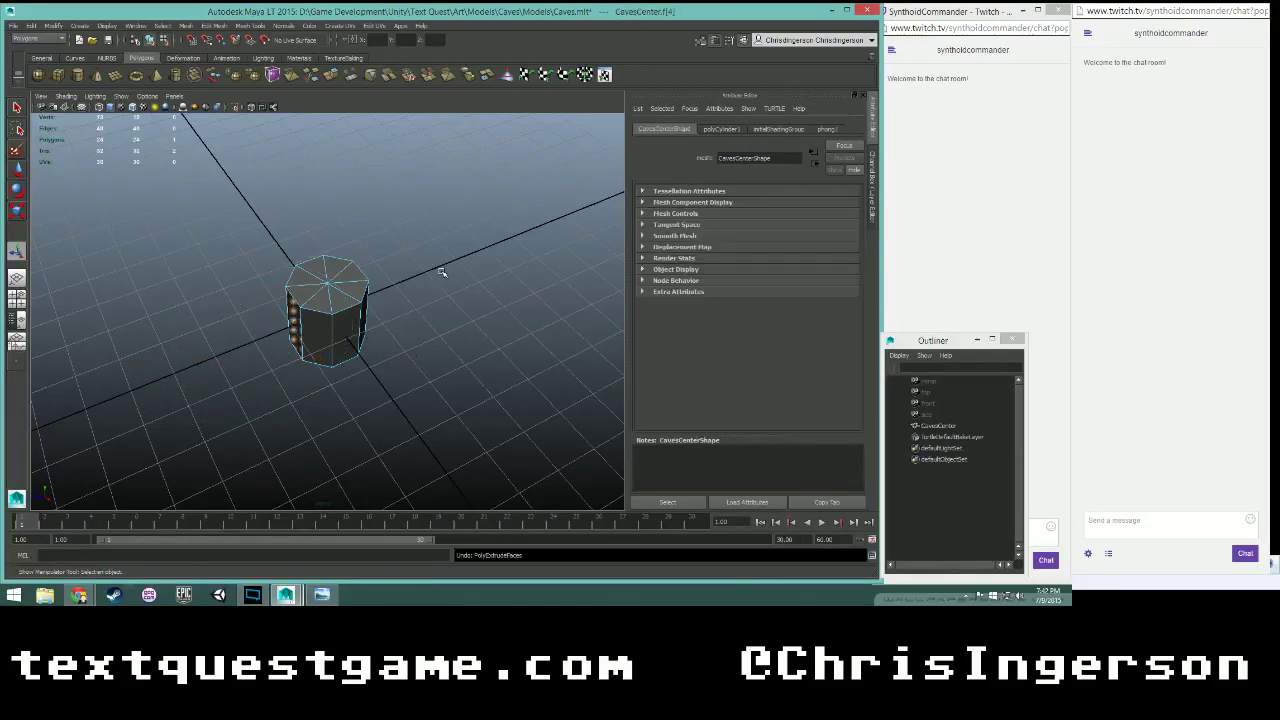
click(383, 314)
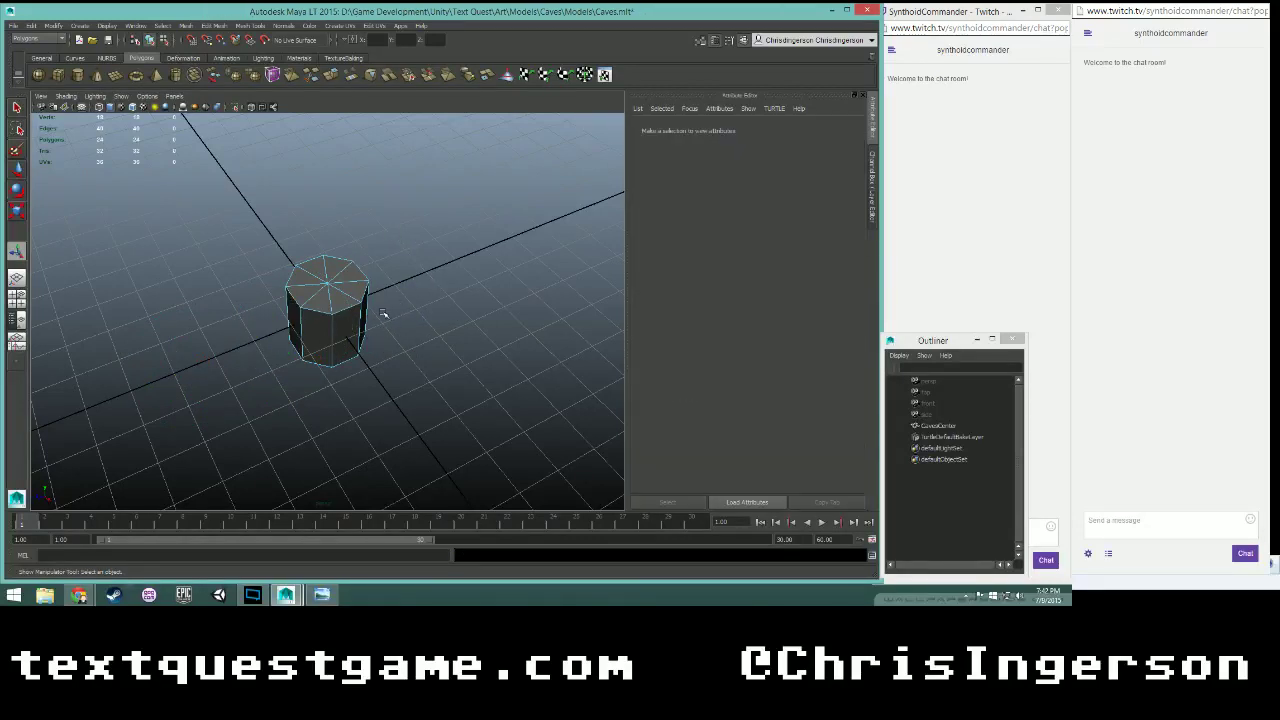
- Select every other side face around the cylinder, inspect them, and clear the selection
right_drag(346, 318, 350, 345)
click(347, 335)
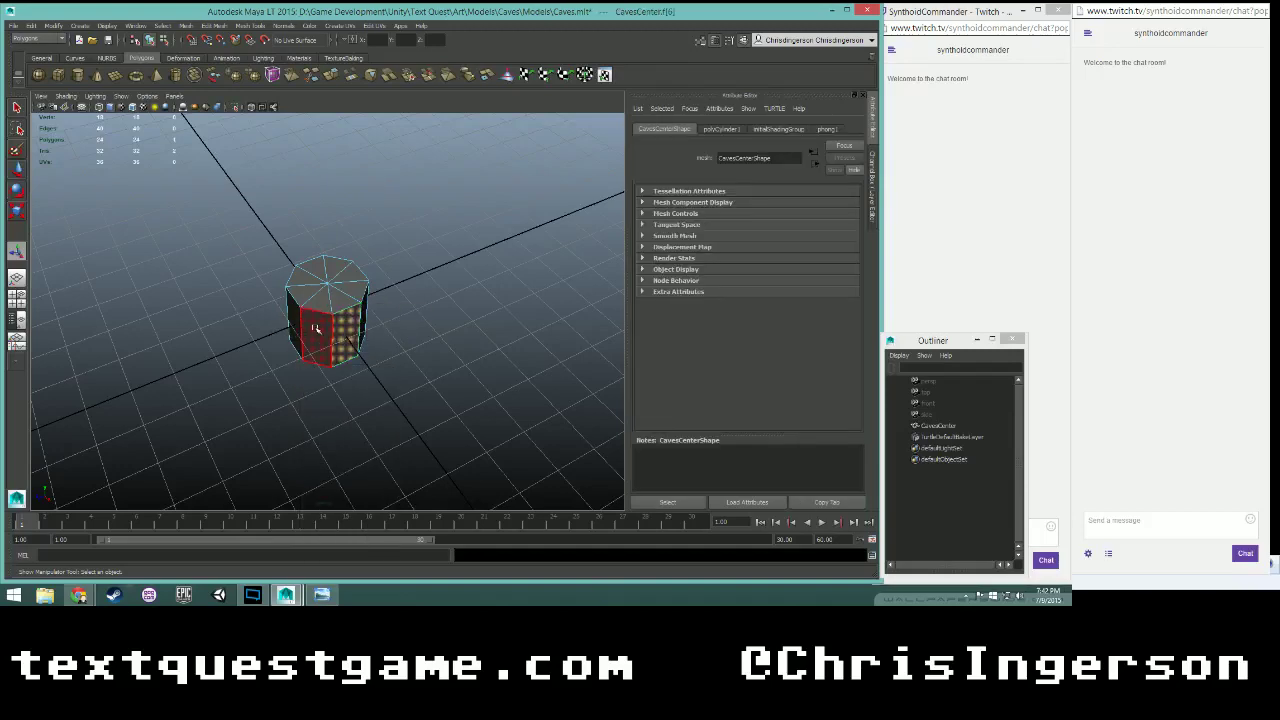
shift+click(296, 324)
alt+drag(450, 322, 320, 323)
shift+click(320, 323)
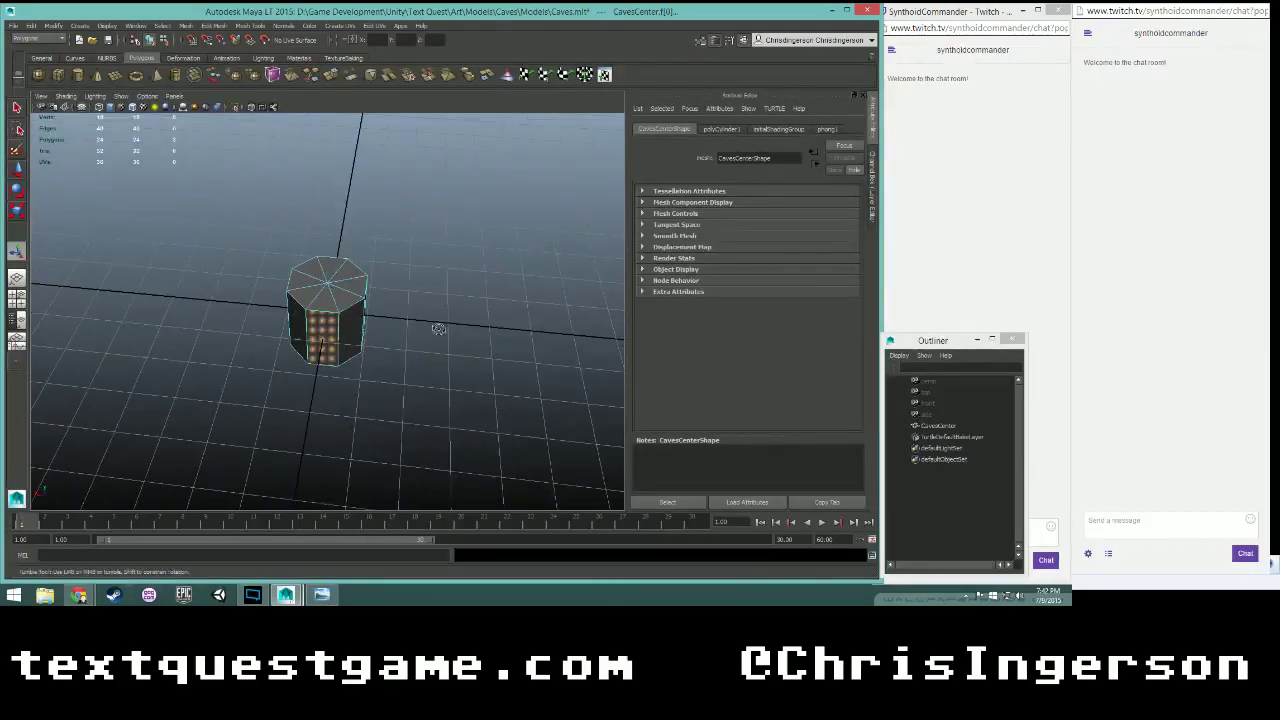
alt+drag(436, 328, 329, 321)
alt+drag(441, 327, 328, 312)
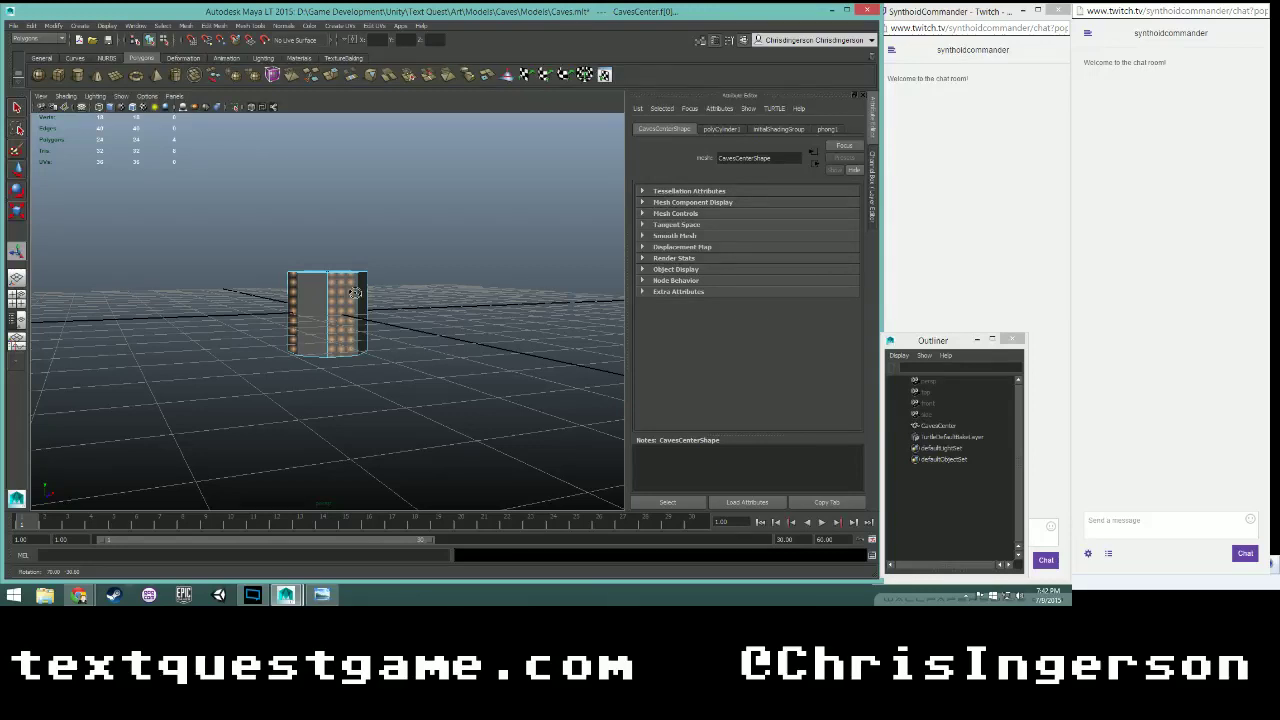
alt+drag(358, 313, 325, 316)
click(281, 408)
- Select the whole CavesCenter cylinder as an object and show its polyCylinder1 construction settings
right_click(330, 297)
click(362, 285)
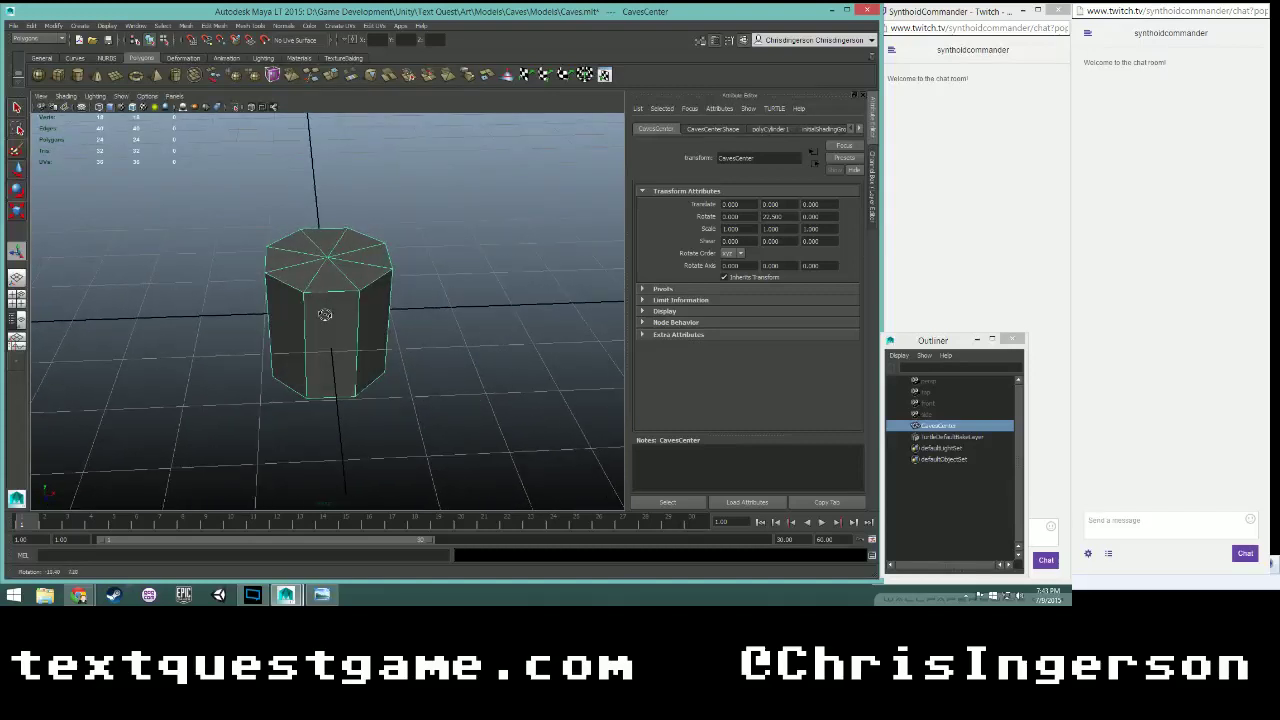
click(768, 129)
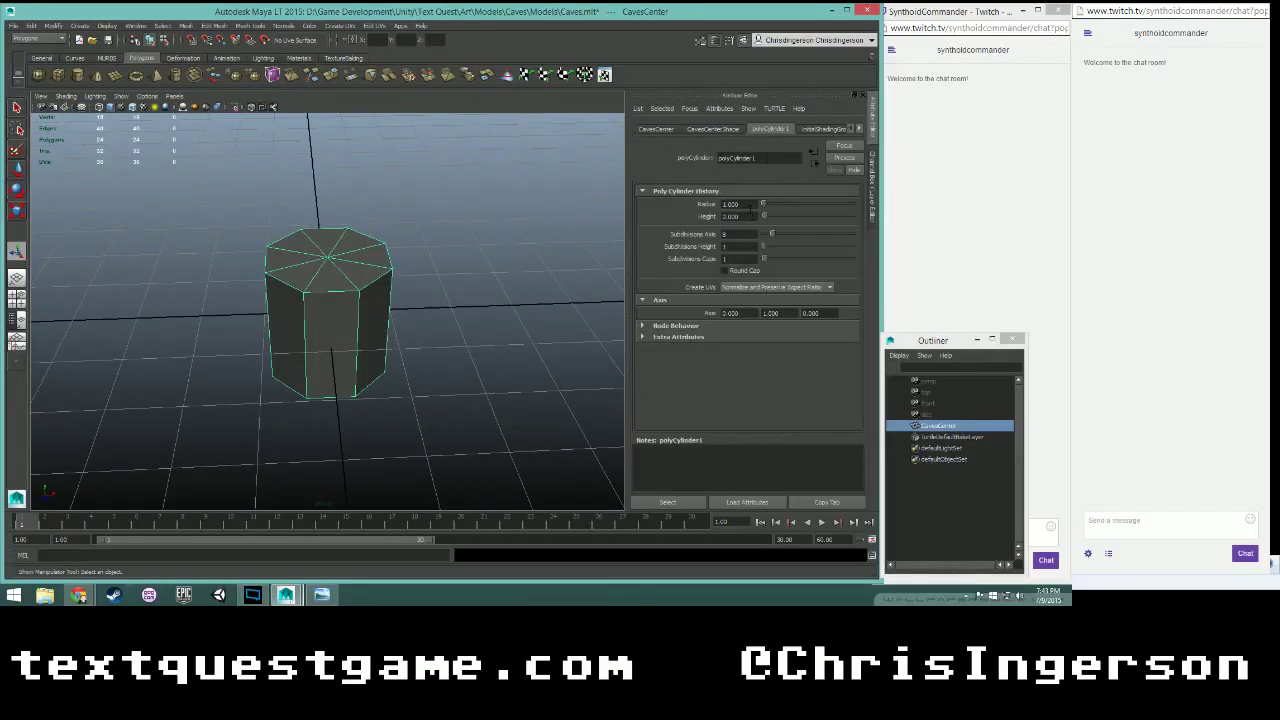
- Set the cylinder's radius to 5 and compare its size with the grid
scroll(400, 297, down, 5)
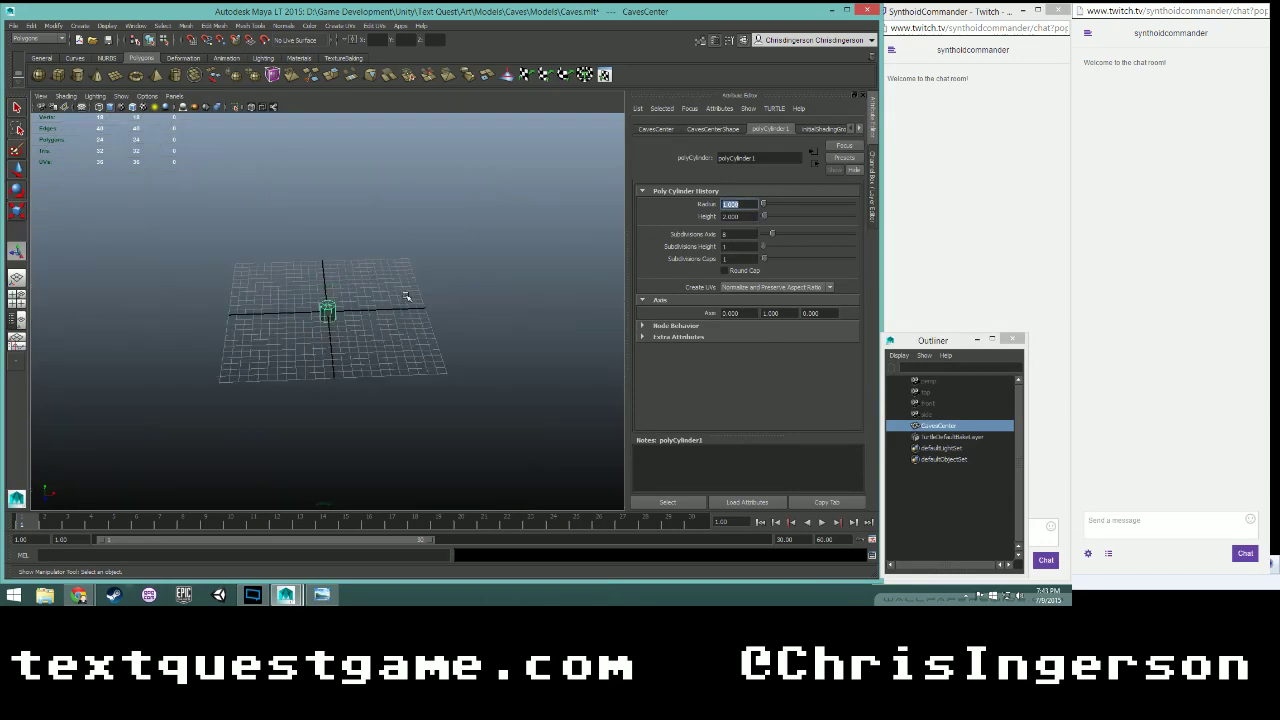
scroll(408, 297, up, 3)
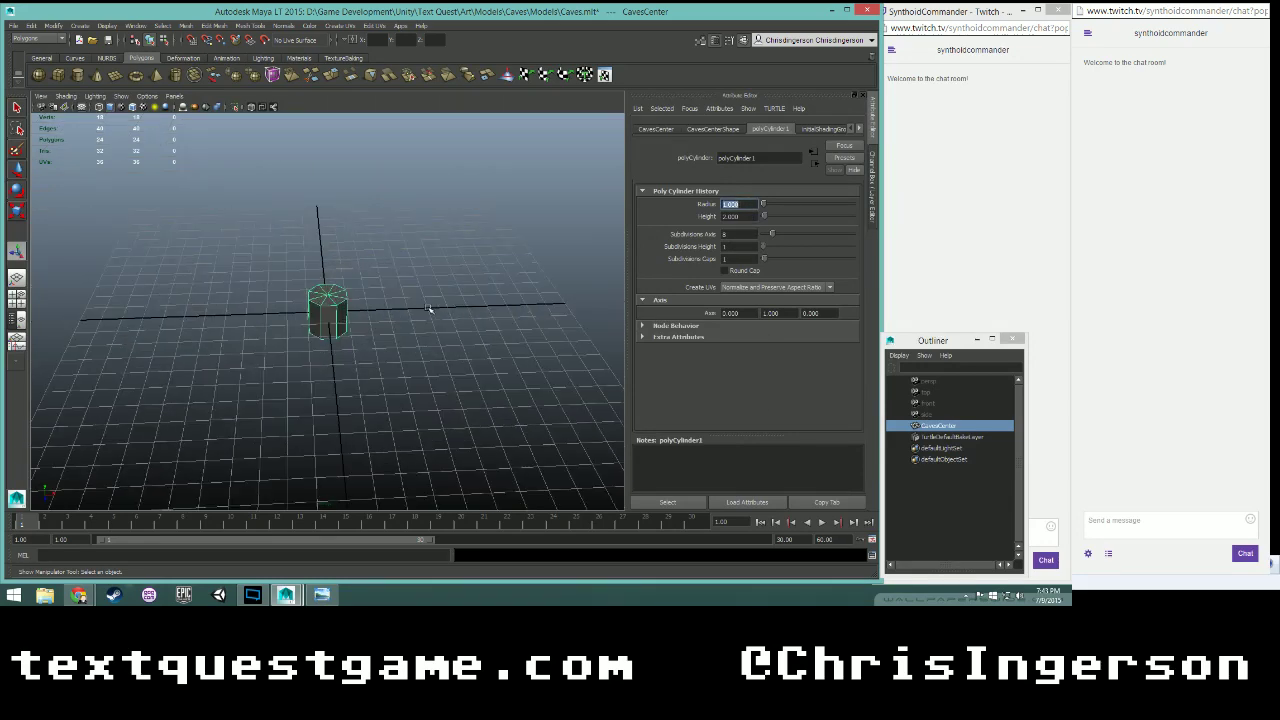
text(5)
key(Return)
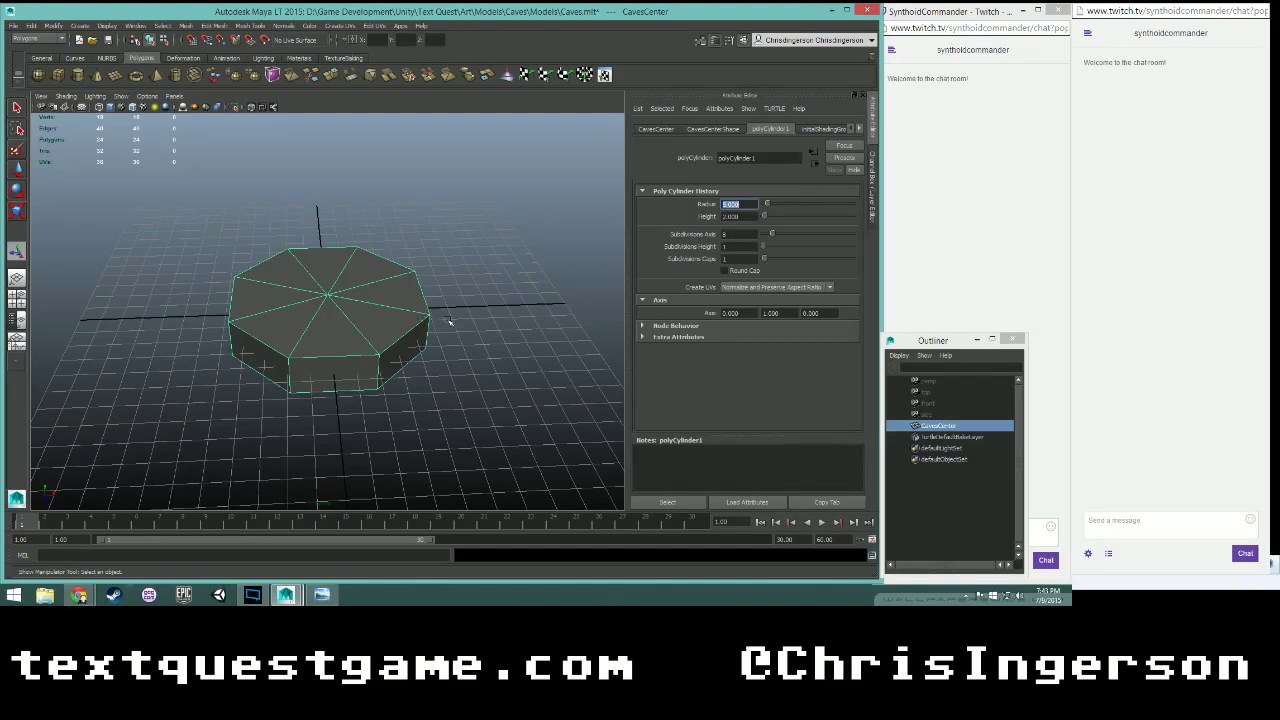
alt+drag(450, 321, 460, 352)
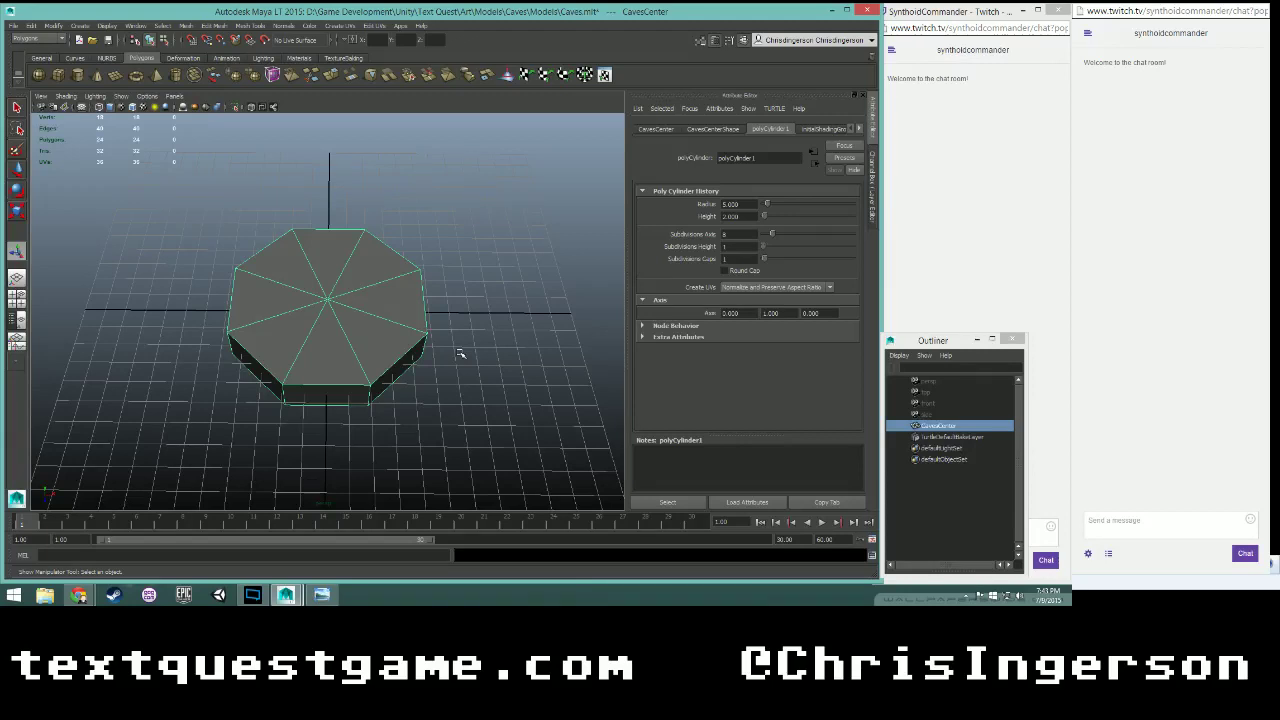
- Set the cylinder's radius to 15 and inspect the enlarged octagon from several angles
double_click(731, 204)
text(15)
key(Return)
scroll(340, 345, down, 5)
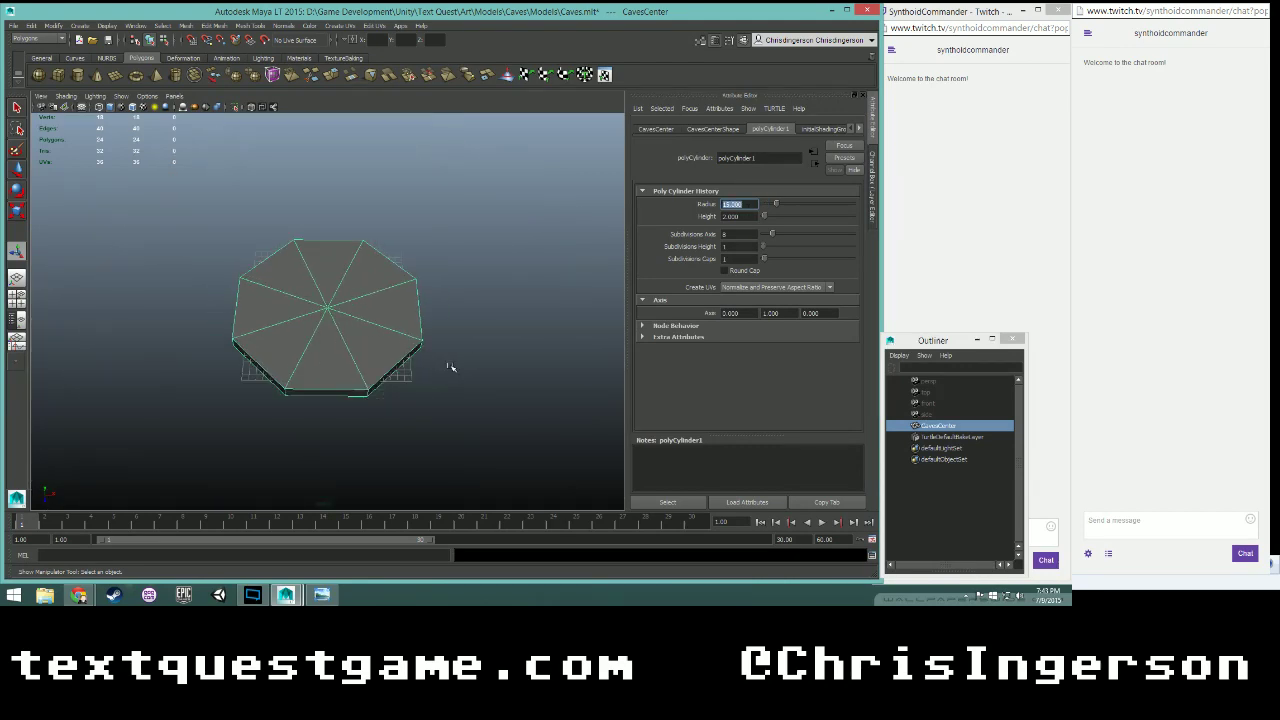
alt+drag(451, 367, 440, 319)
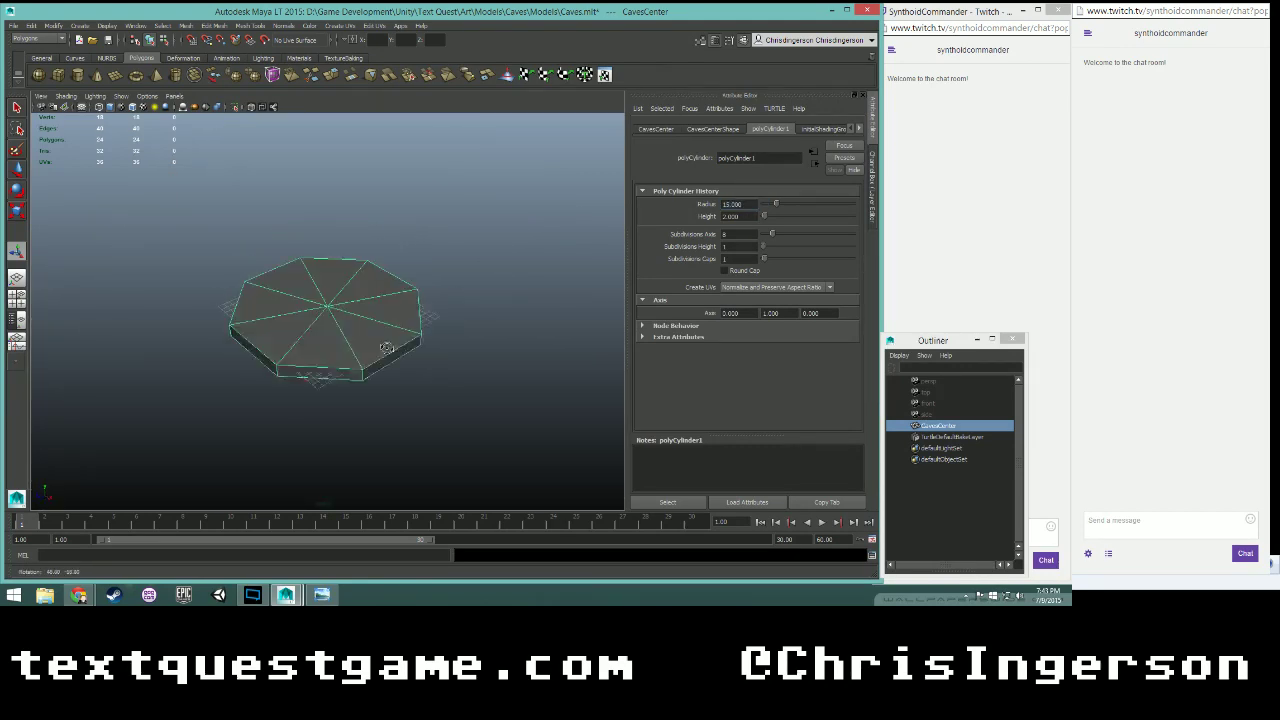
alt+drag(434, 325, 567, 371)
scroll(417, 348, up, 5)
scroll(415, 353, down, 1)
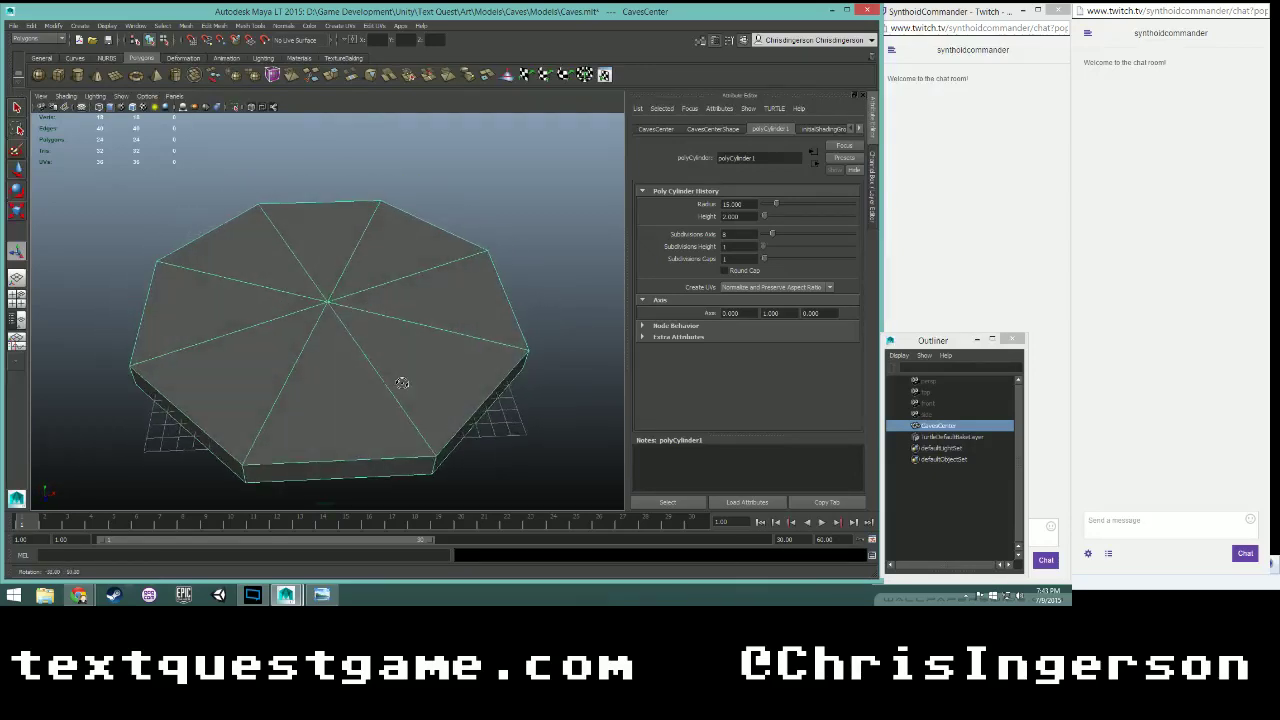
- Set the cylinder's height to 30 and view the taller octagonal prism
alt+drag(472, 385, 528, 395)
scroll(305, 372, down, 2)
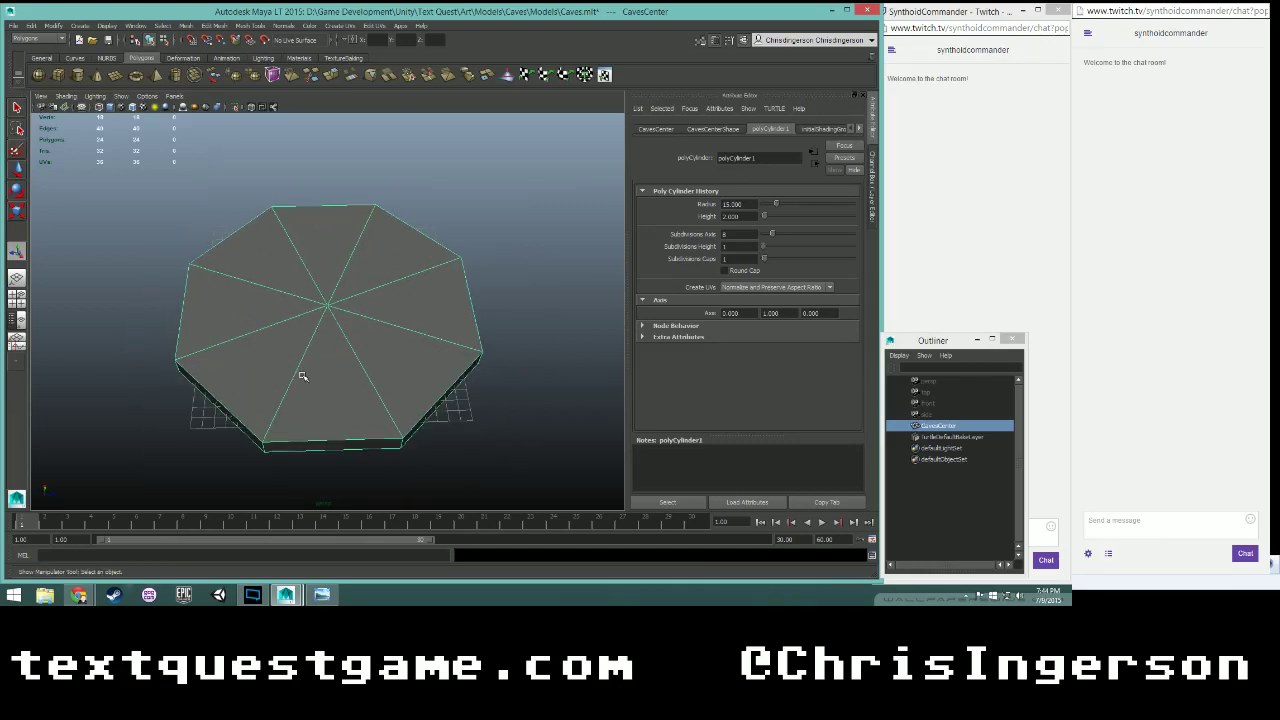
alt+drag(272, 396, 280, 345)
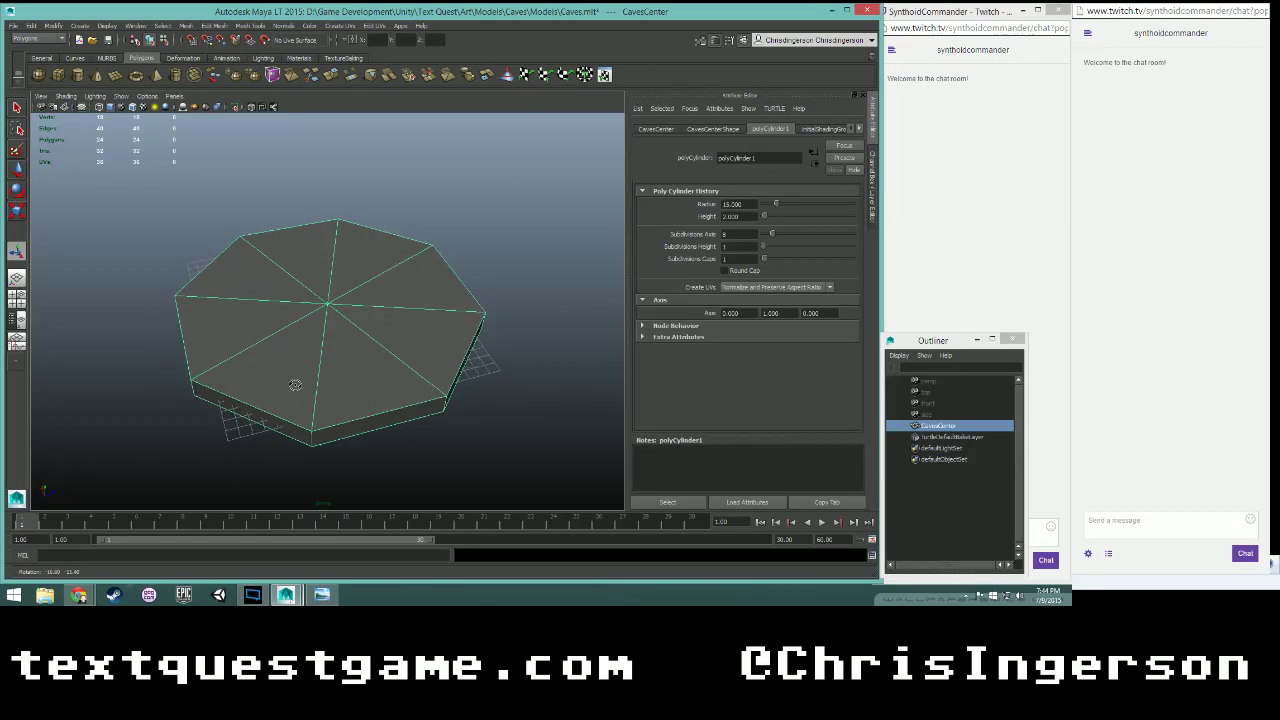
mouse_move(328, 358)
alt+mouse_down()
mouse_move(286, 391)
mouse_move(290, 345)
mouse_move(363, 409)
mouse_move(378, 401)
mouse_move(323, 369)
alt+mouse_up()
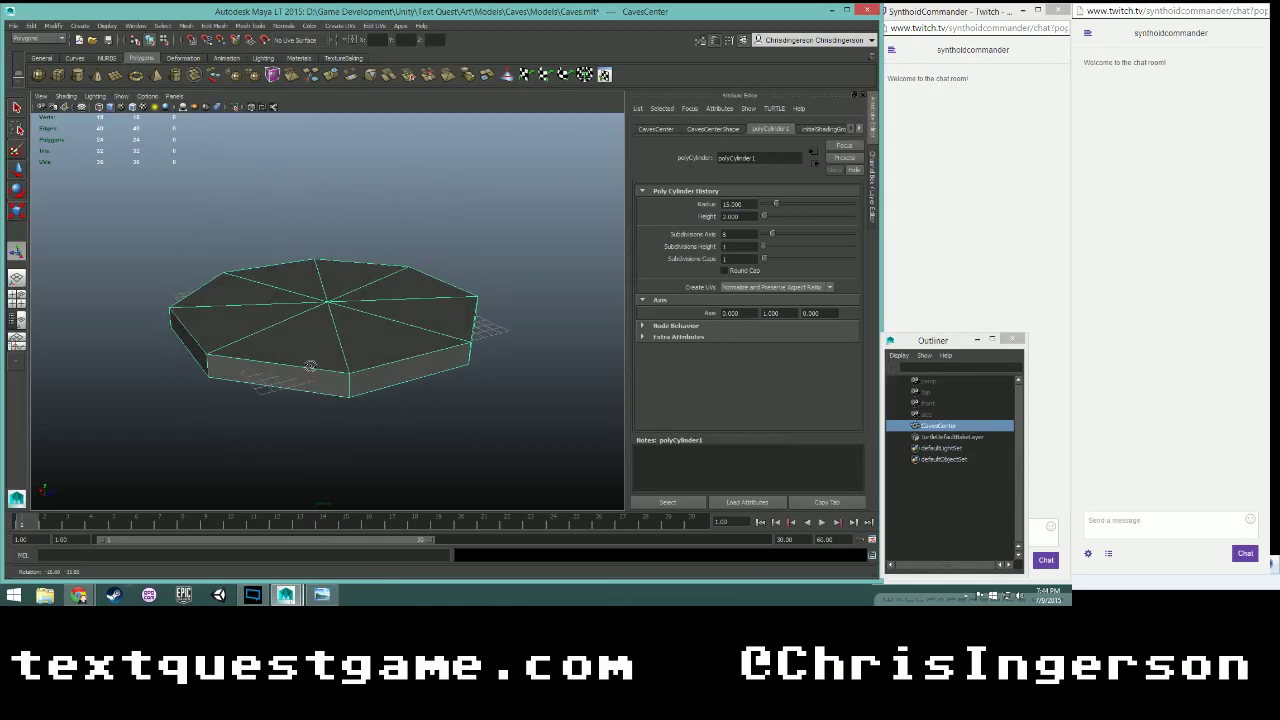
alt+drag(311, 357, 448, 325)
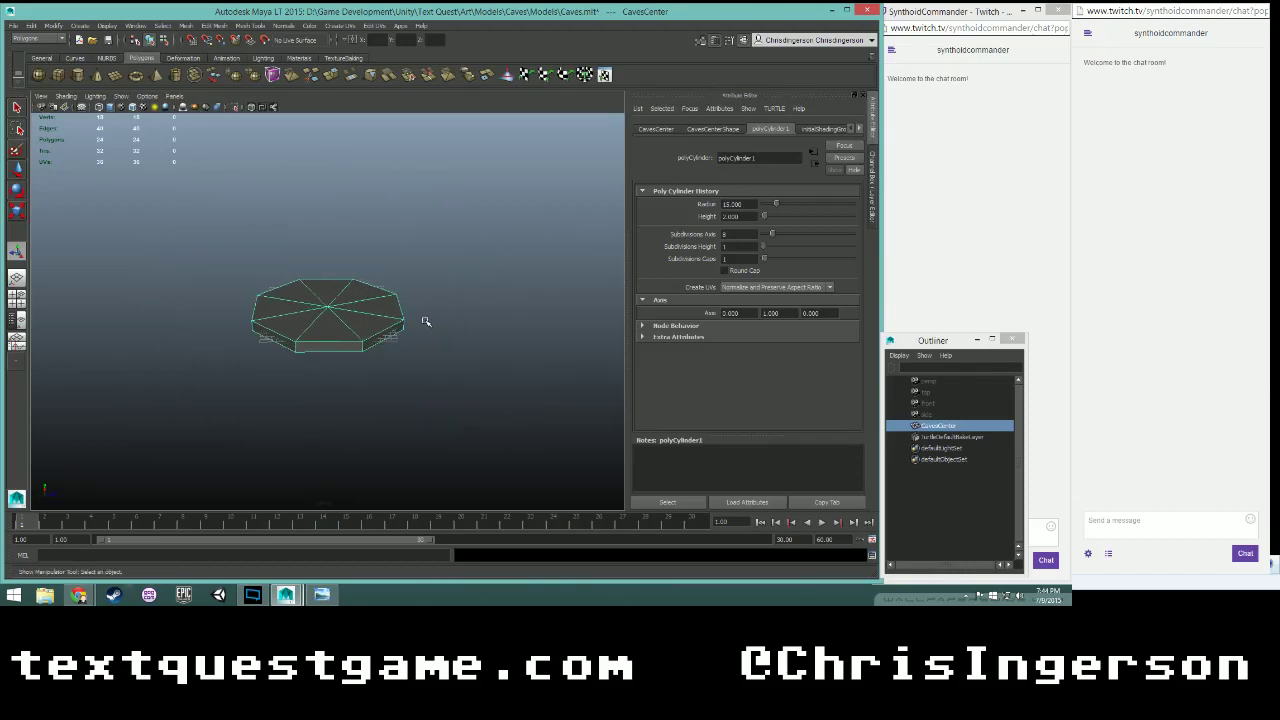
scroll(424, 323, up, 3)
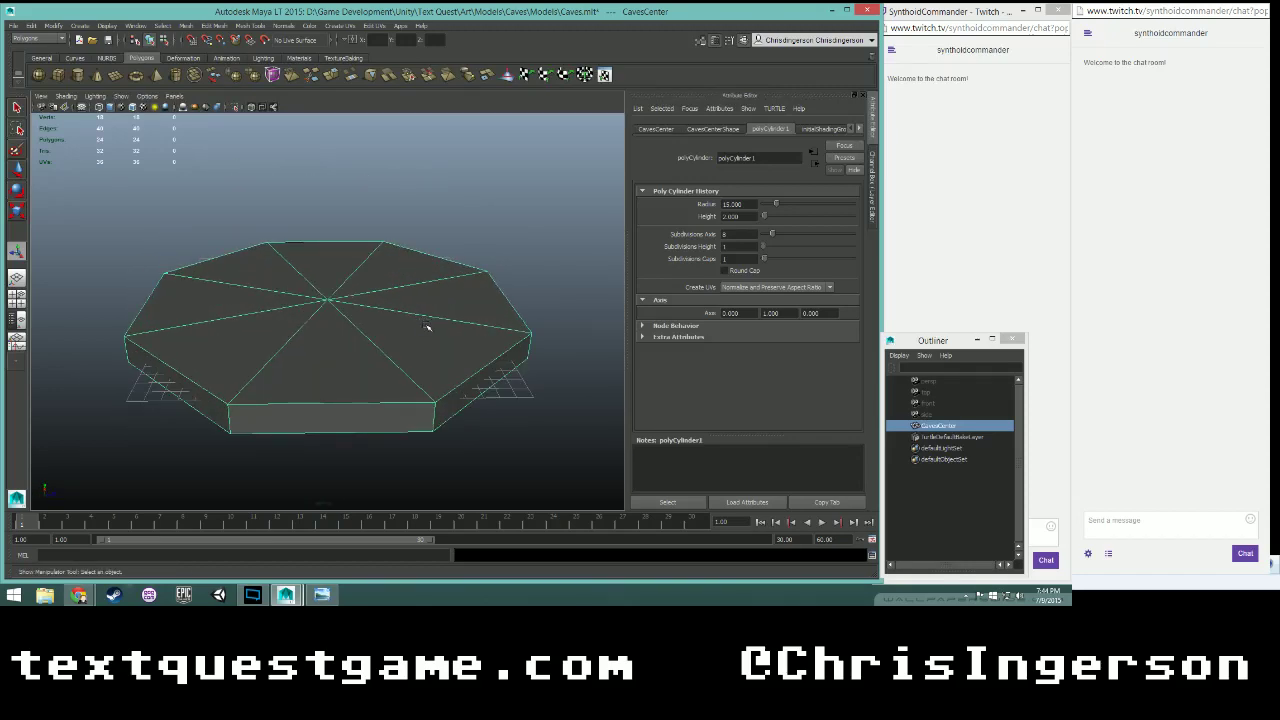
double_click(735, 216)
text(30)
key(Return)
scroll(369, 217, down, 5)
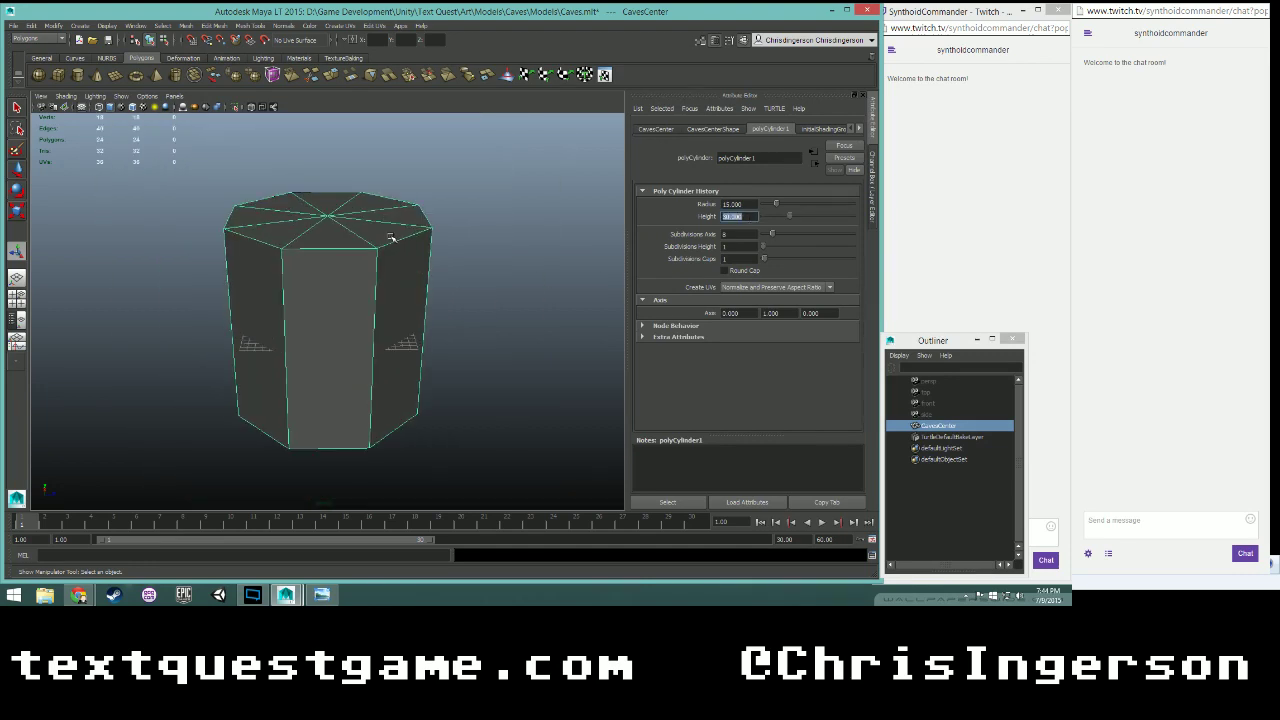
mouse_move(391, 237)
alt+mouse_down()
mouse_move(429, 237)
mouse_move(394, 214)
mouse_move(439, 220)
mouse_move(378, 250)
alt+mouse_up()
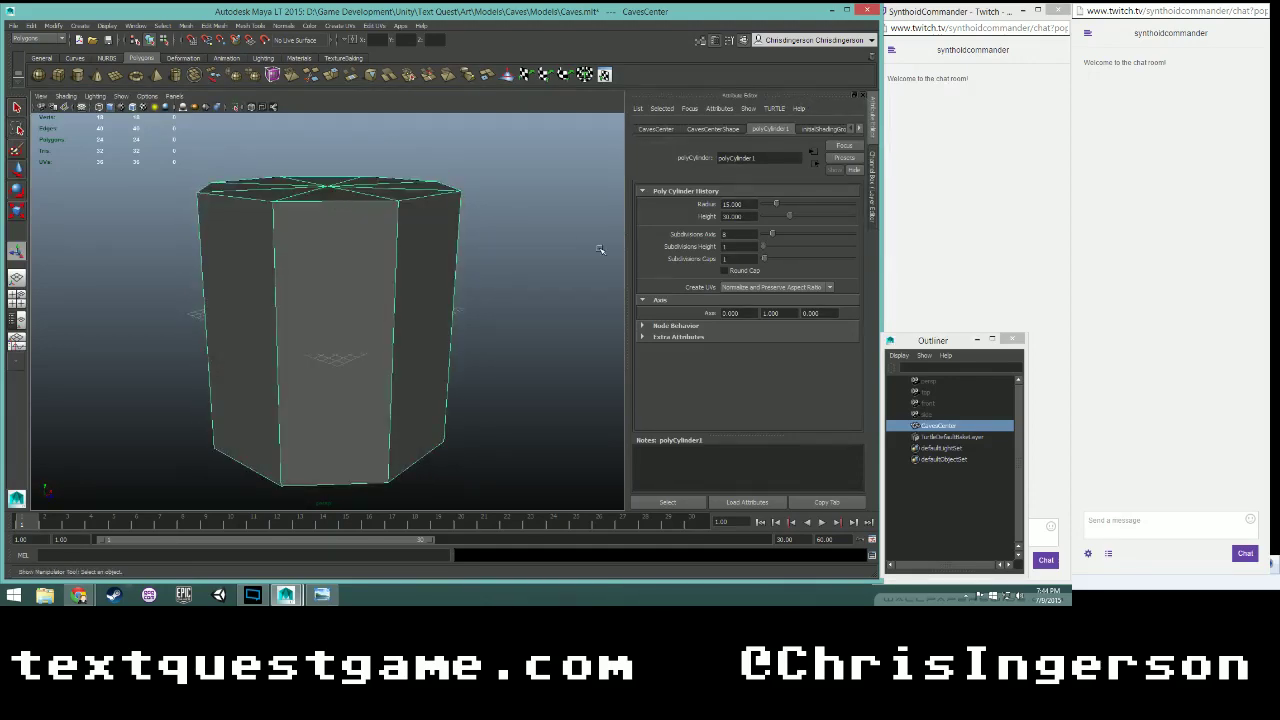
- Set CavesCenter's vertical (Y) translation to -15 and inspect its top face against the grid
click(656, 128)
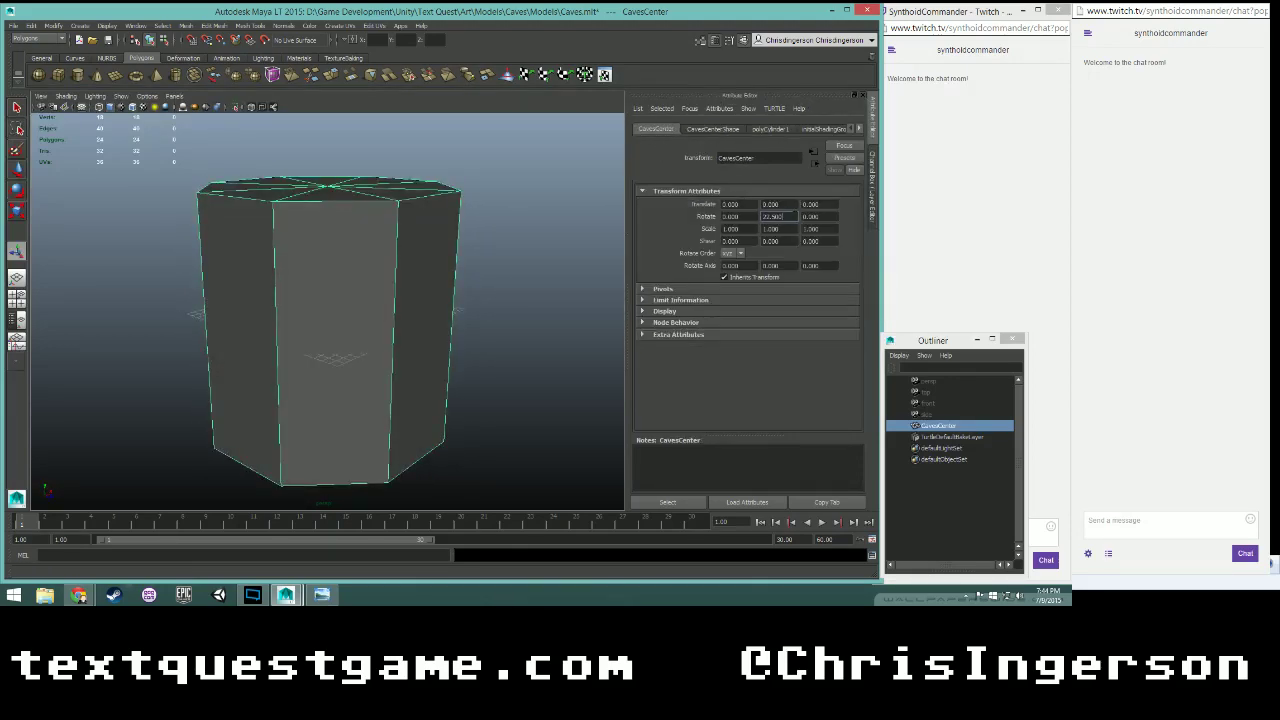
click(779, 204)
click(790, 204)
key(Return)
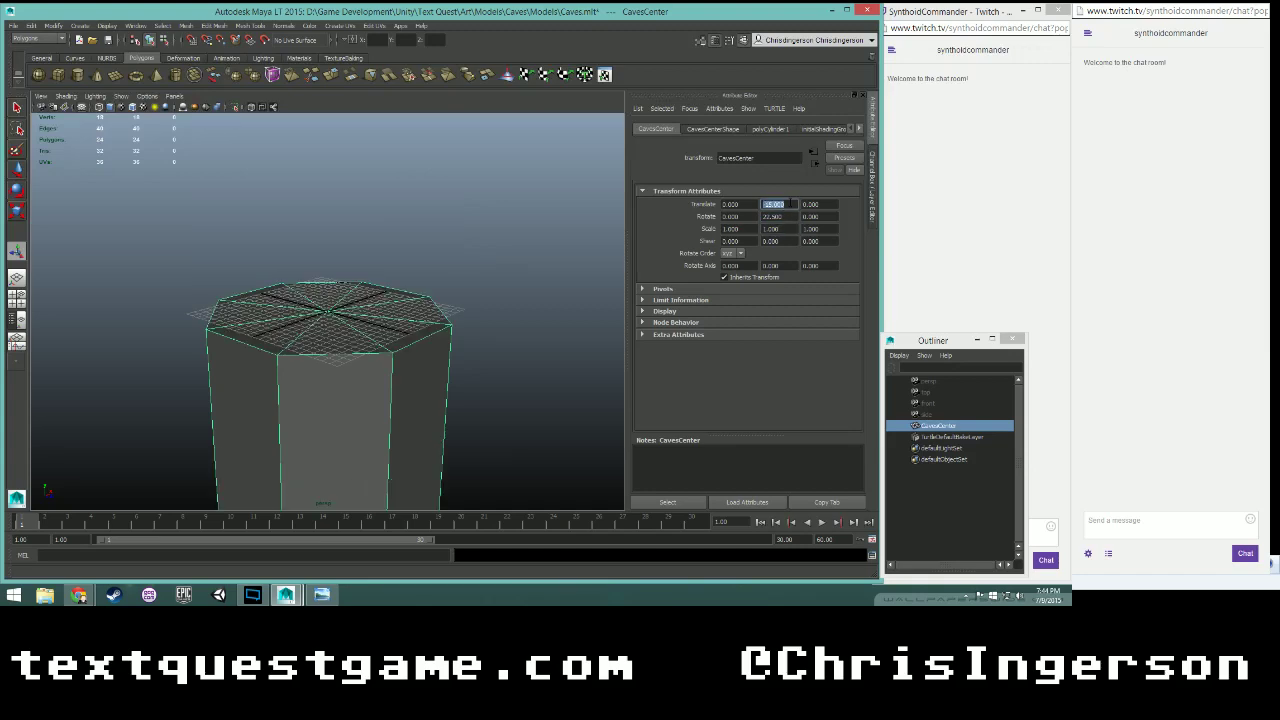
scroll(414, 294, up, 4)
alt+drag(414, 294, 362, 421)
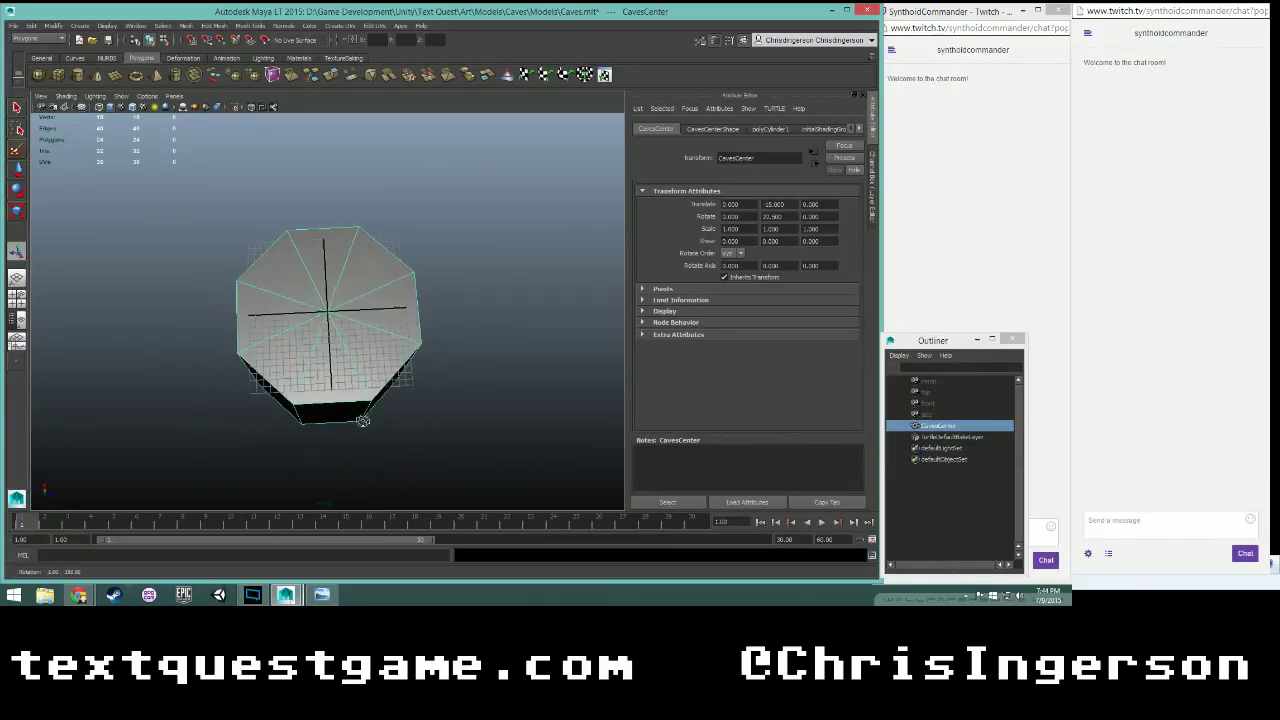
alt+drag(382, 370, 440, 378)
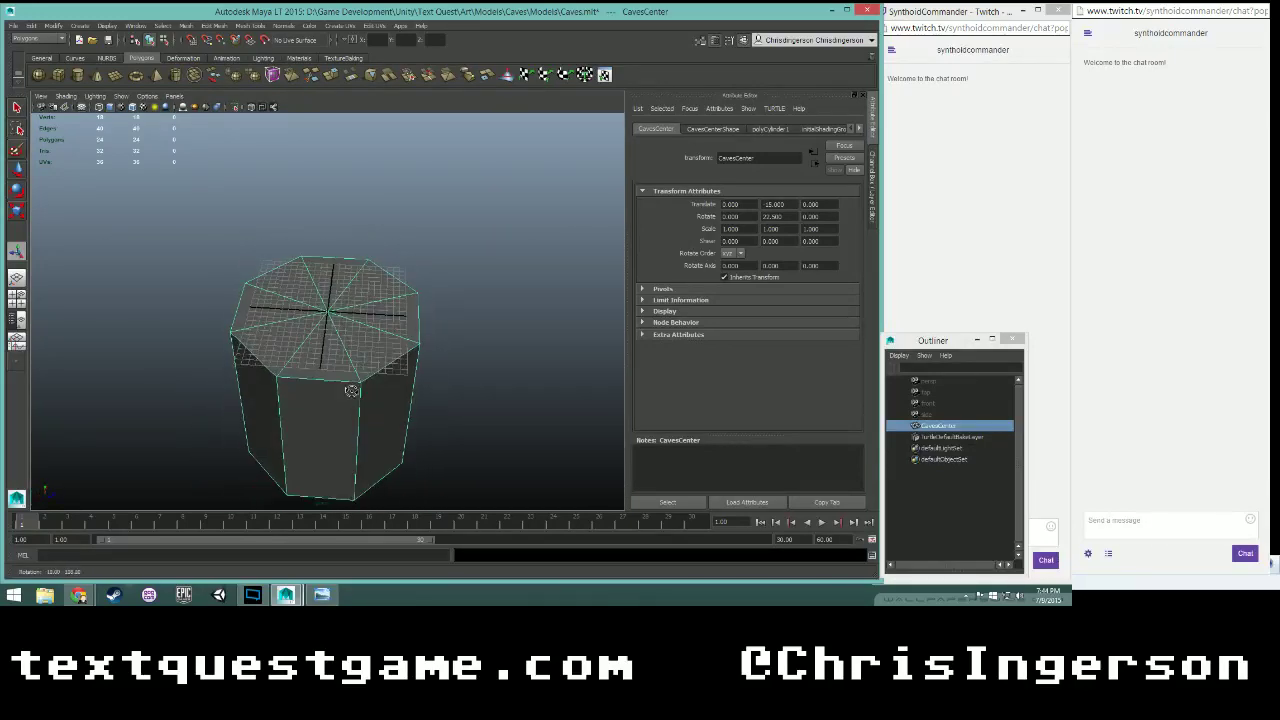
alt+drag(364, 394, 385, 332)
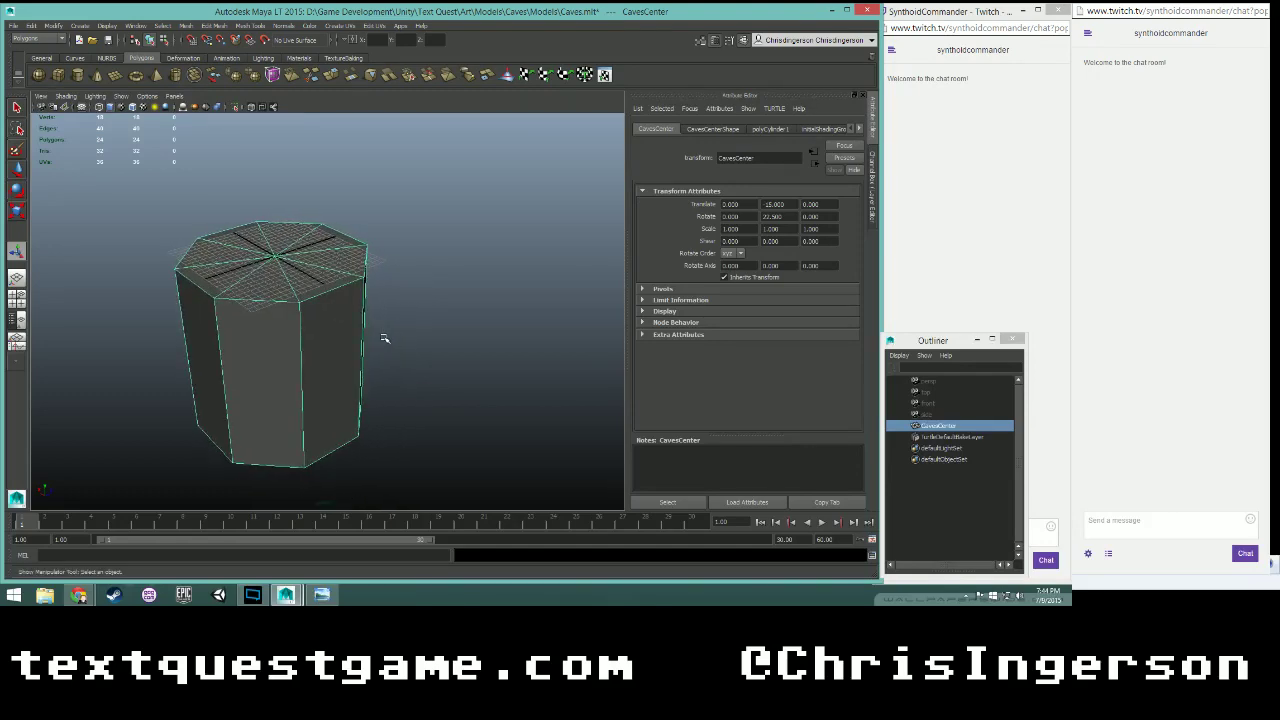
alt+drag(304, 301, 345, 325)
scroll(309, 308, up, 4)
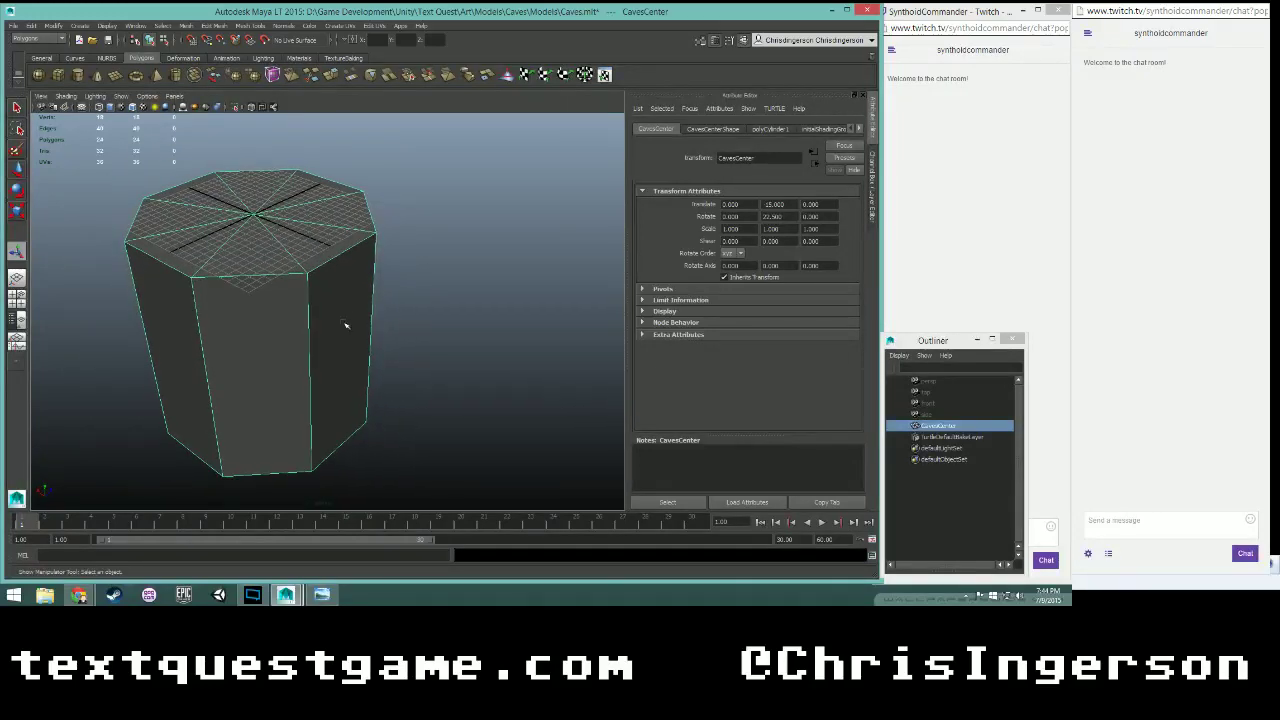
- Save the Caves scene
key(ctrl+s)
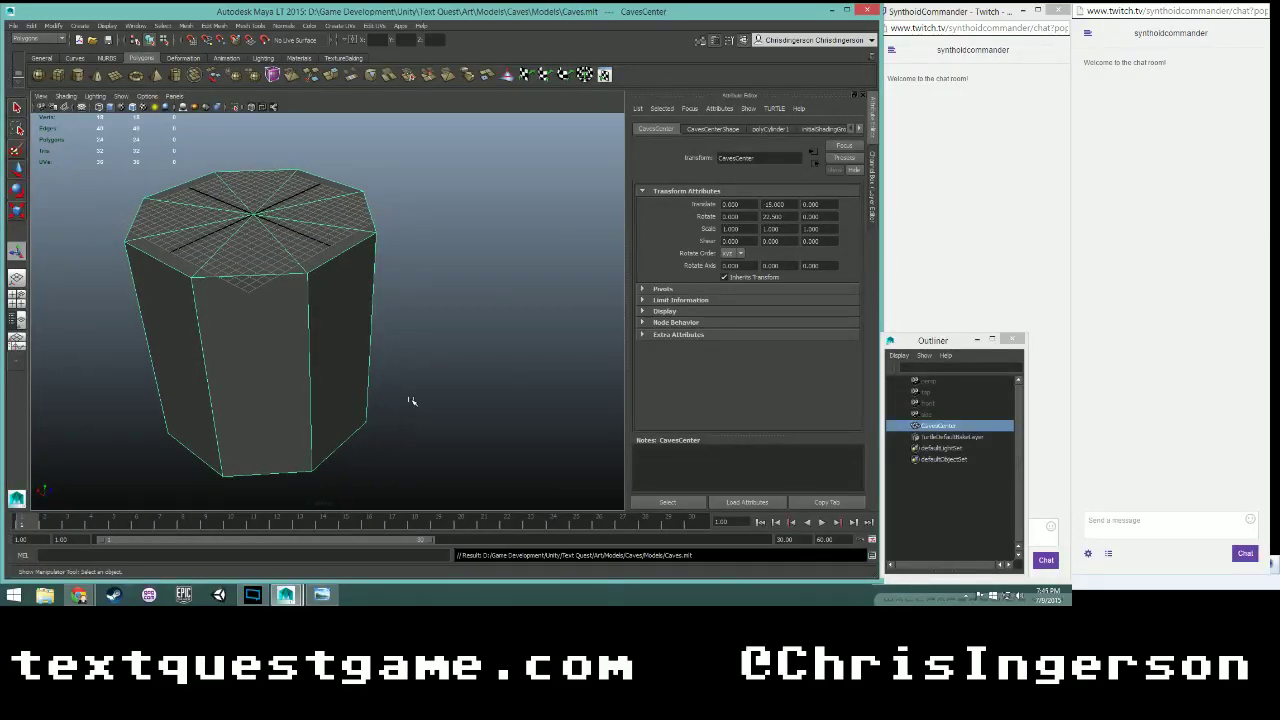
right_click(341, 290)
key(ctrl+s)
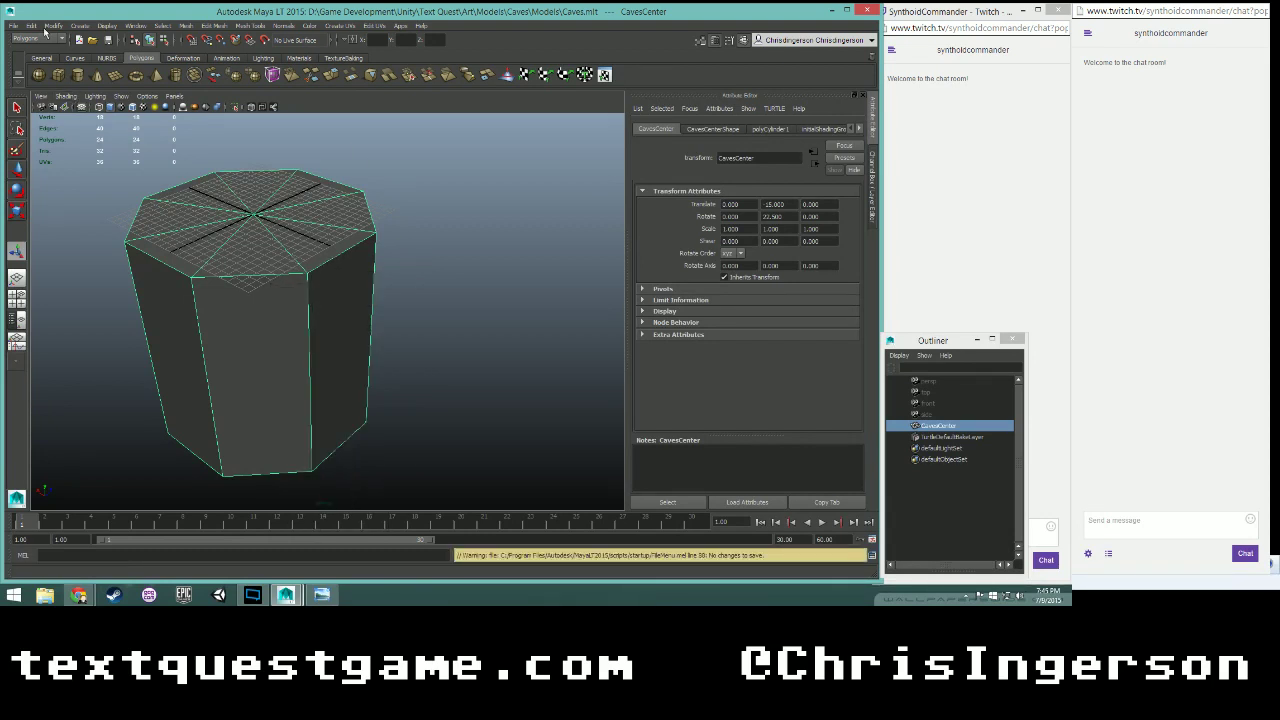
- Export the selected CavesCenter object as an FBX file named Caves in the project's Models folder
click(13, 26)
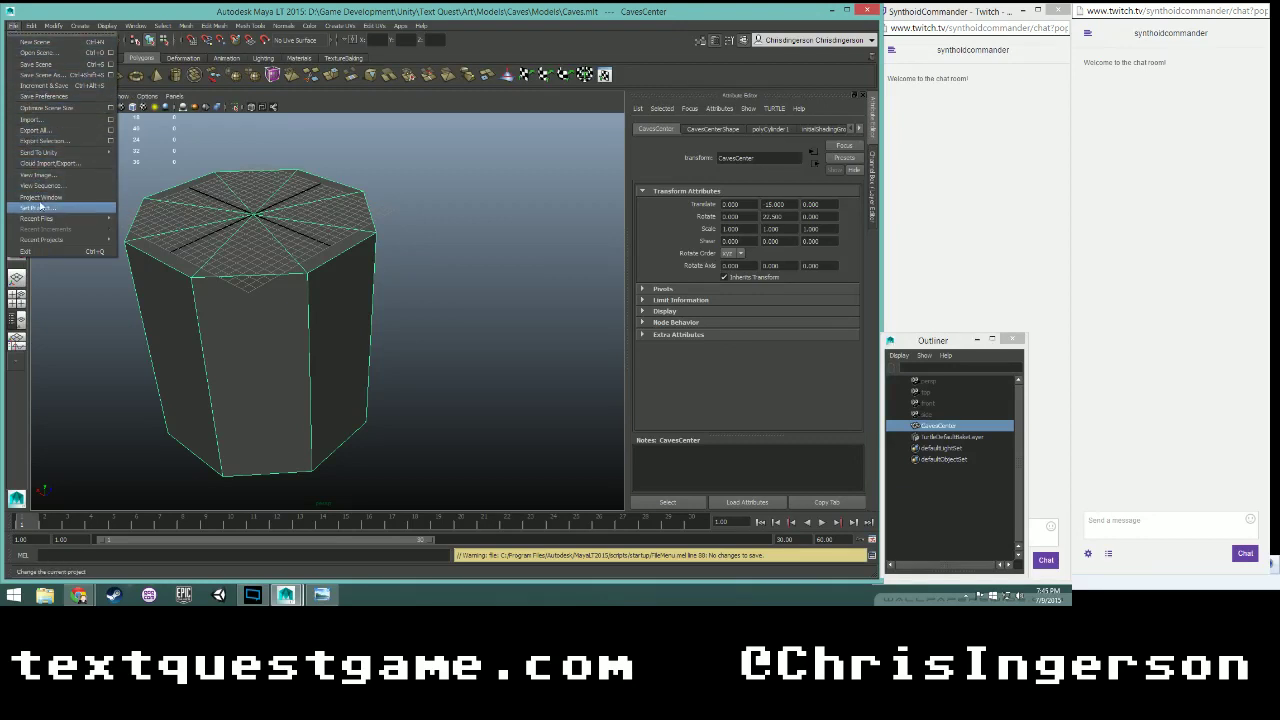
click(67, 145)
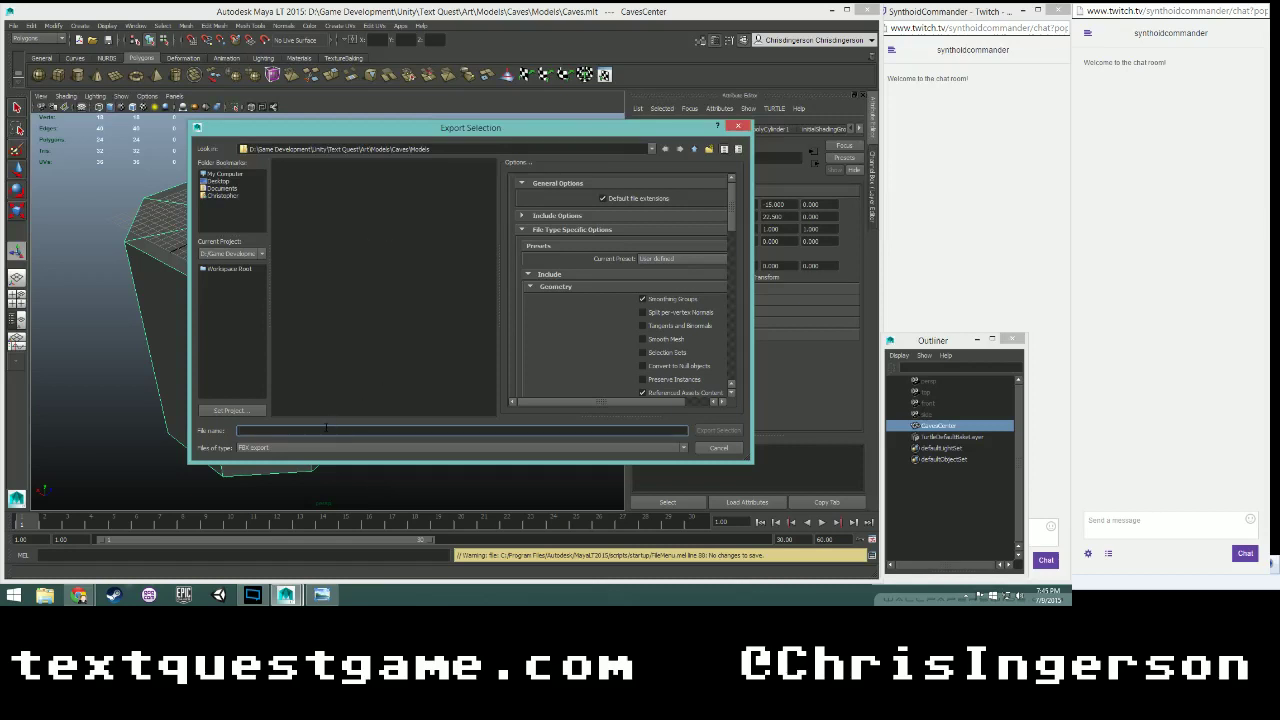
text(Caves)
click(717, 432)
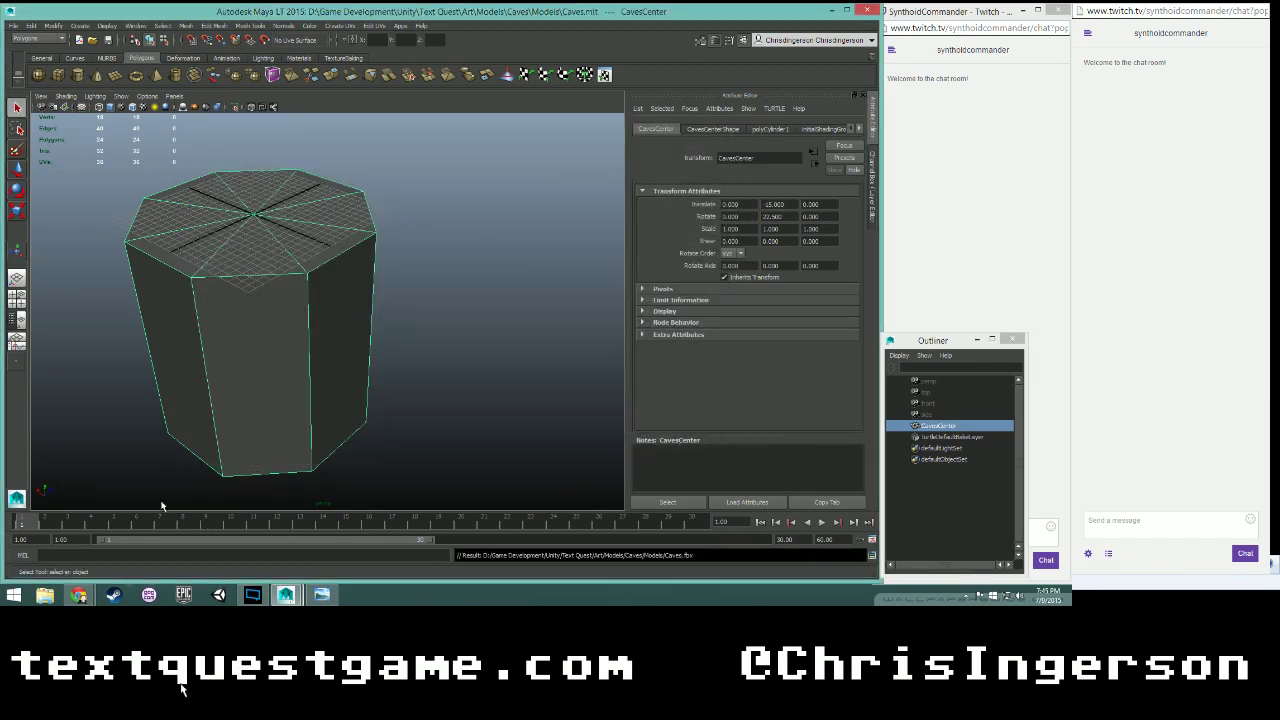
- Launch Unity and browse in File Explorer to Game Development/Unity/Text Quest/Art/Models/Caves/Models on the D drive
mouse_move(80, 597)
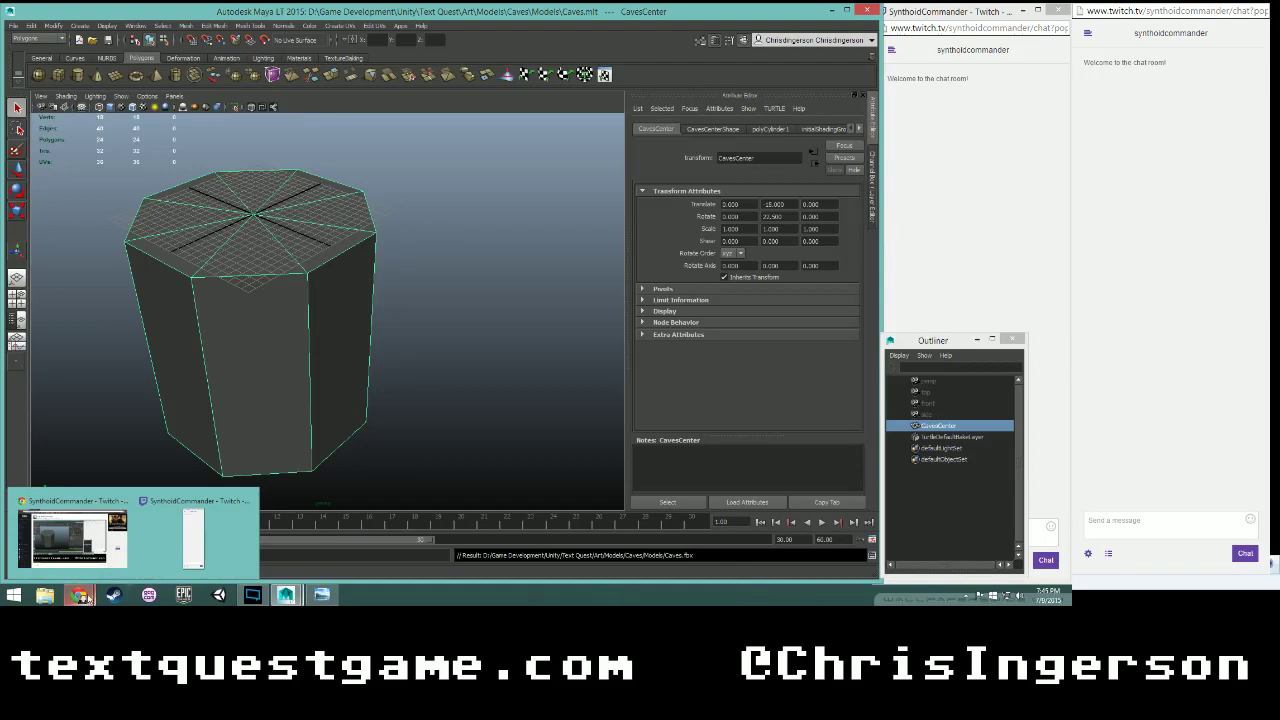
click(218, 595)
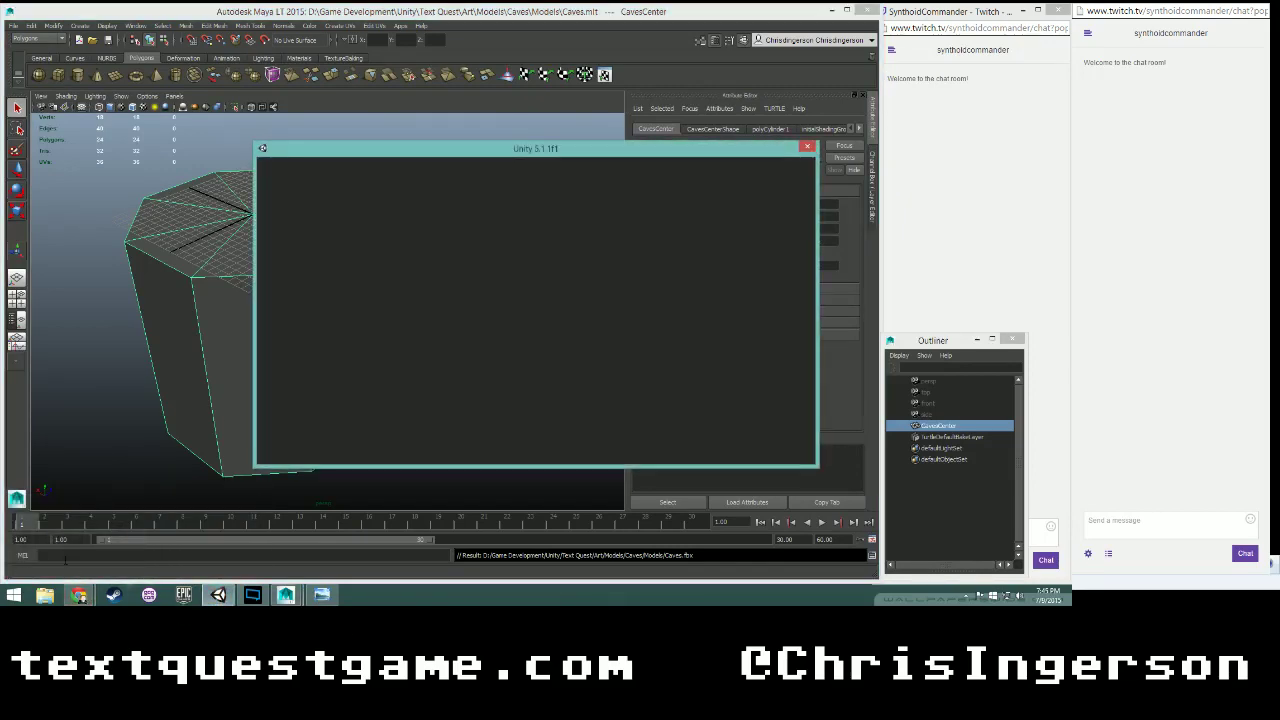
click(44, 595)
double_click(445, 358)
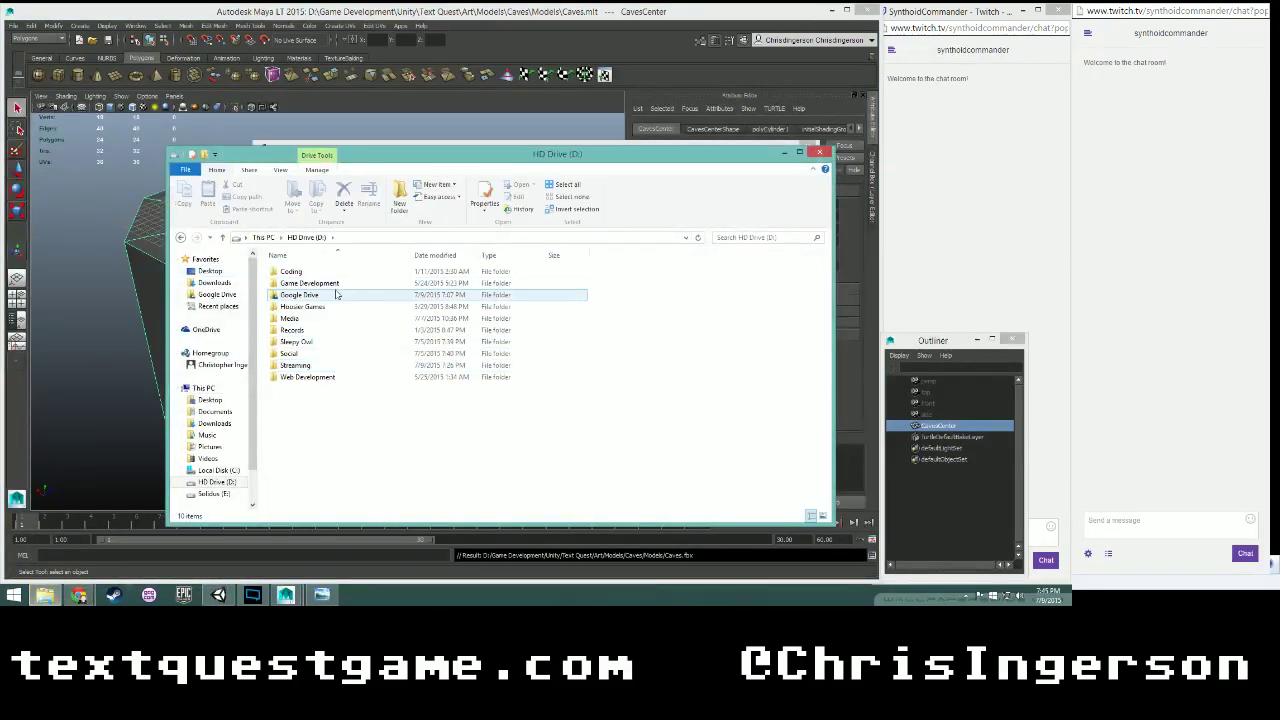
double_click(310, 283)
double_click(300, 316)
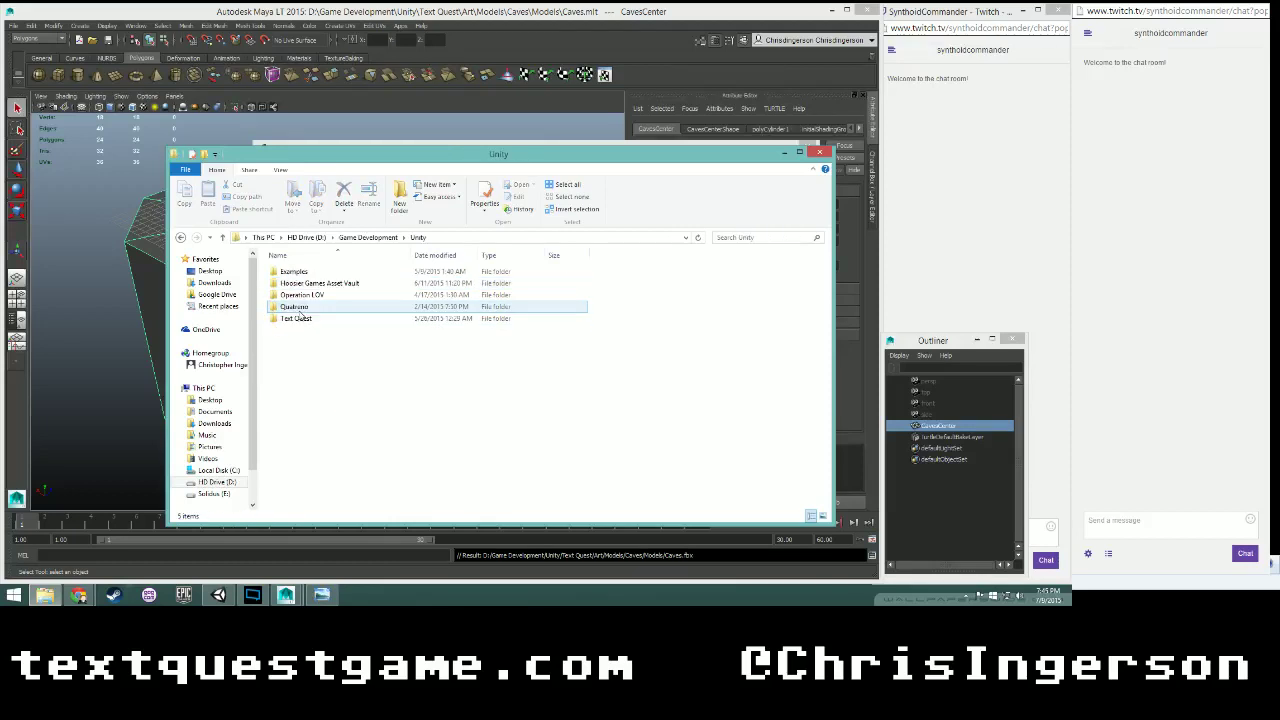
double_click(297, 317)
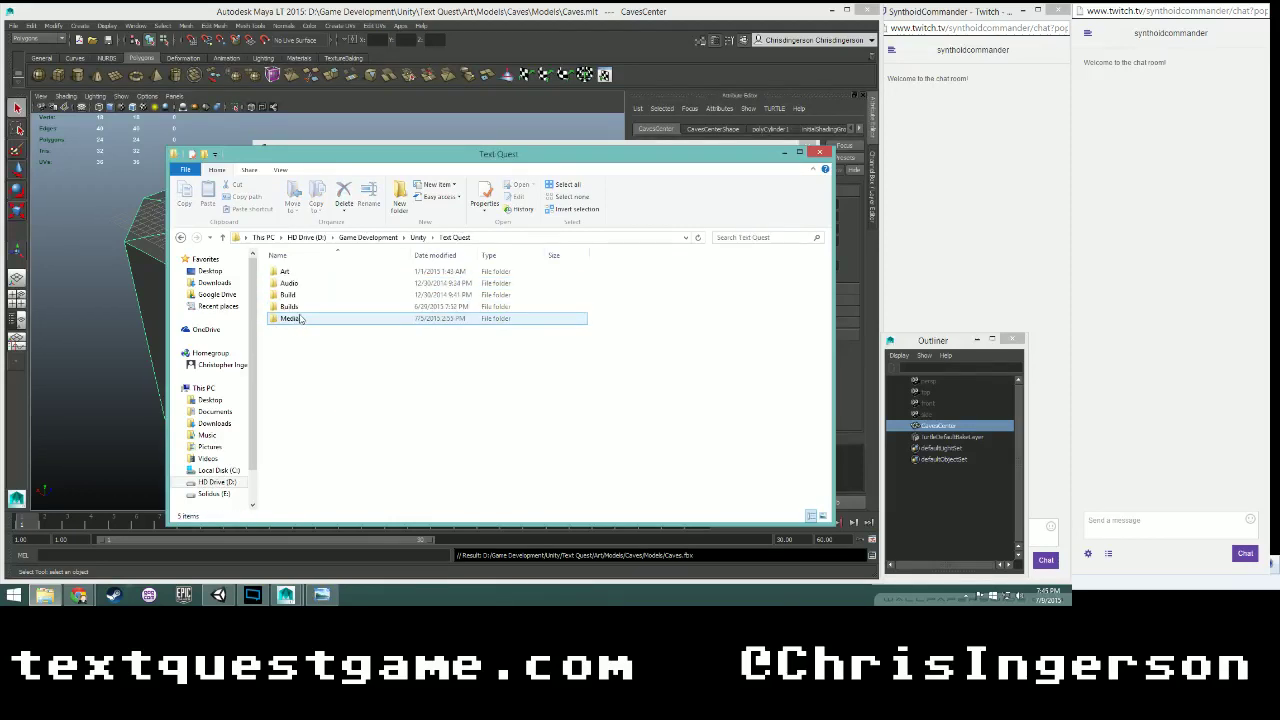
double_click(290, 272)
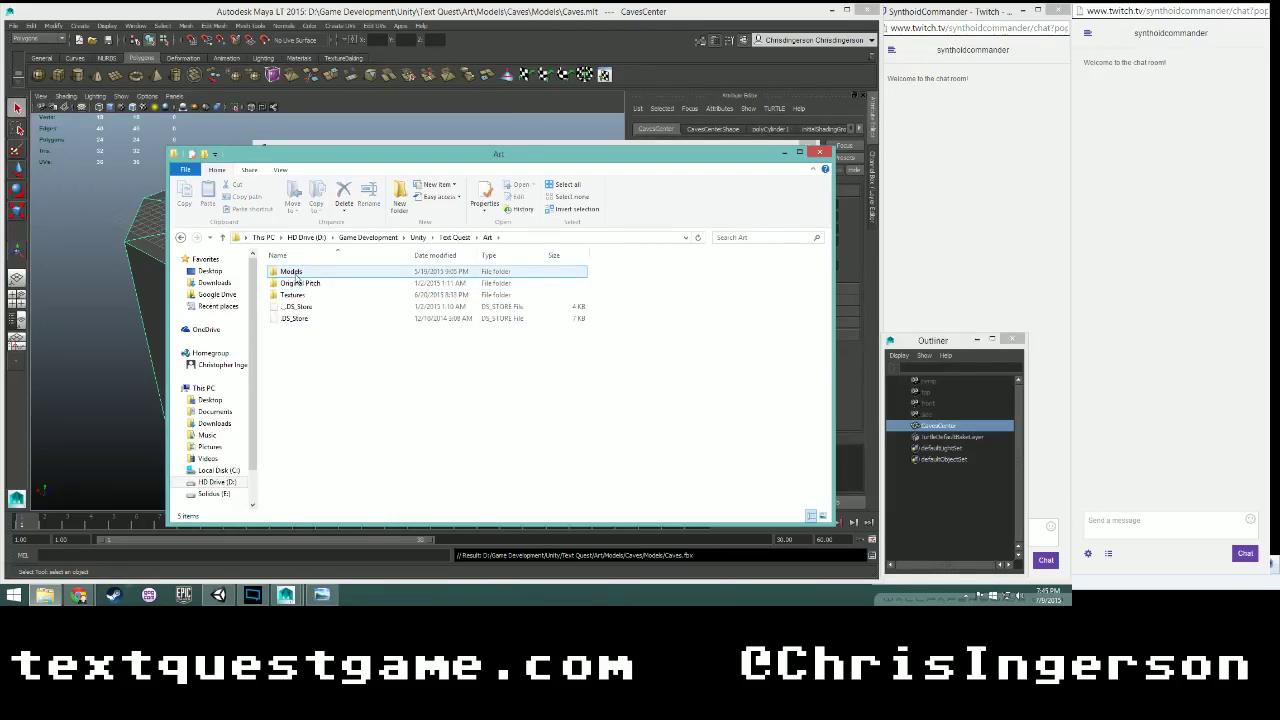
double_click(296, 274)
click(298, 285)
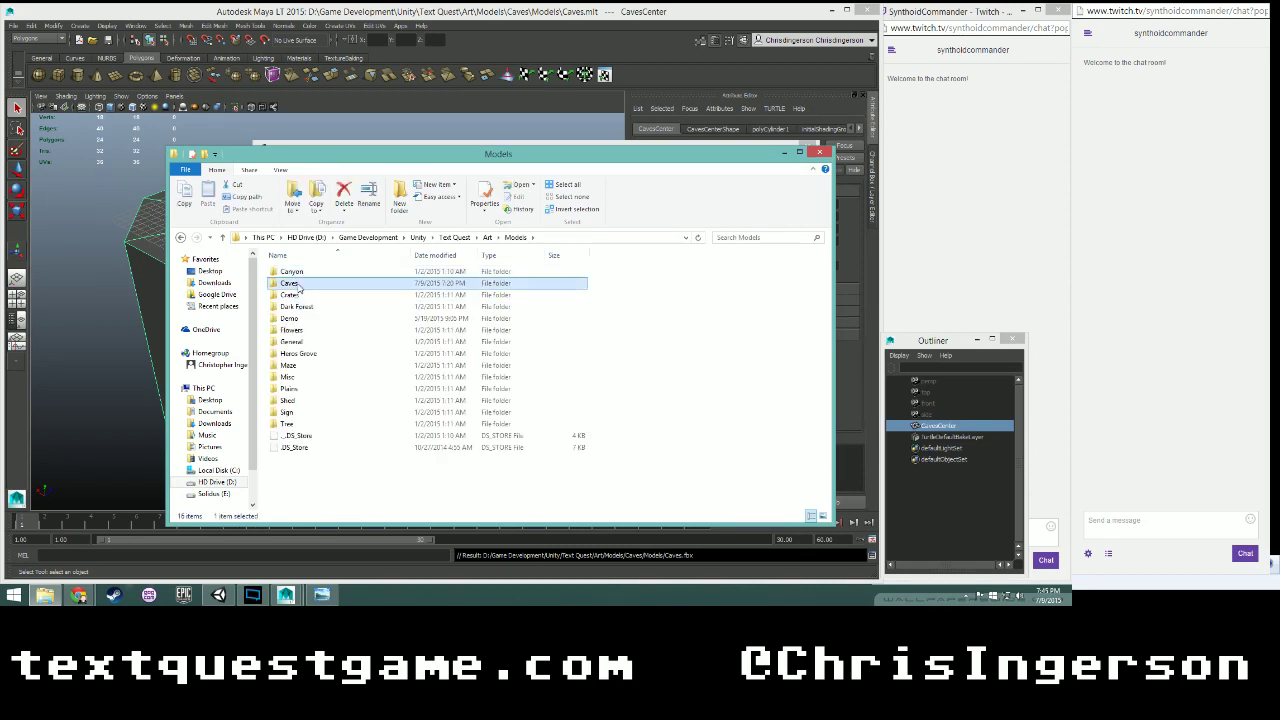
double_click(298, 286)
double_click(305, 285)
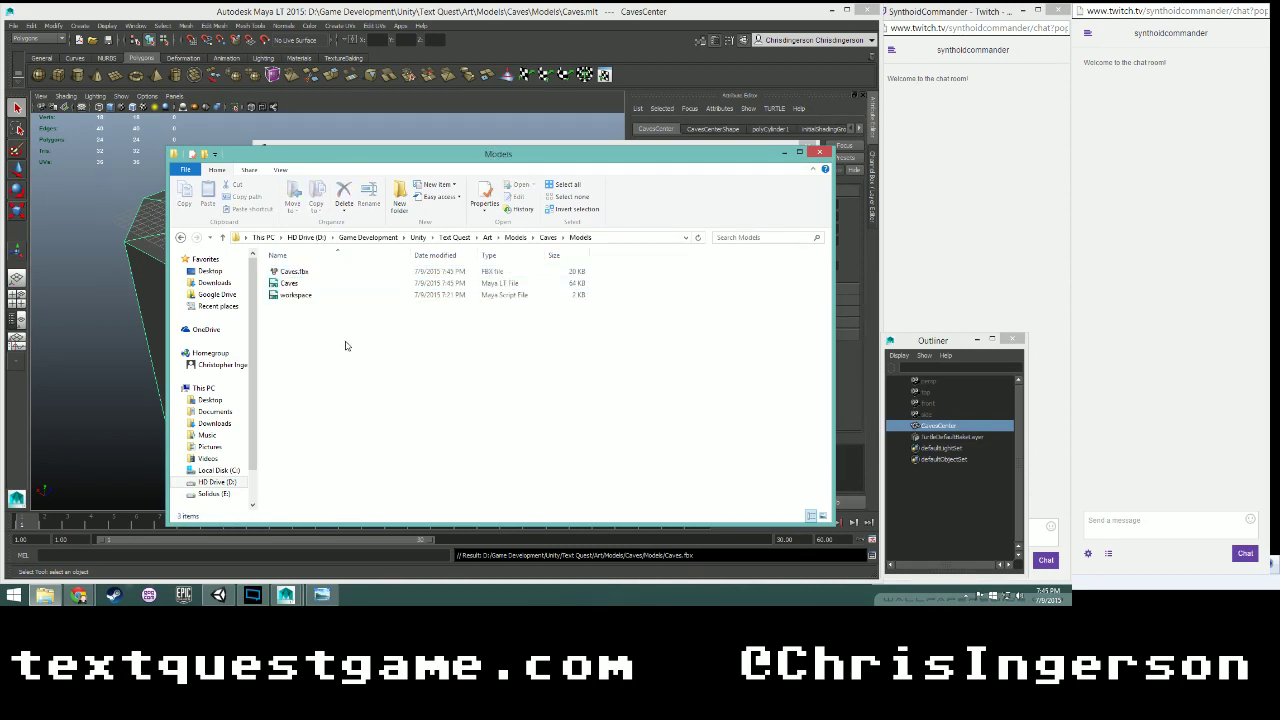
click(342, 142)
click(298, 237)
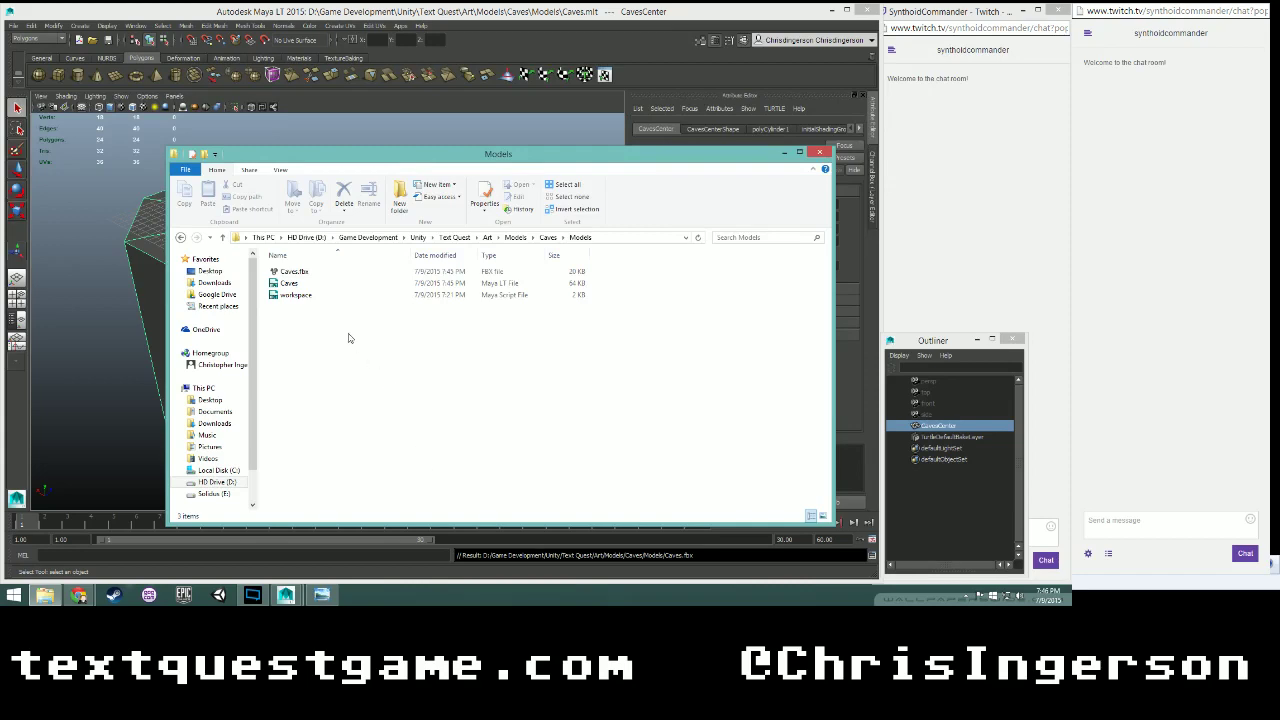
- Switch to Unity and open the Caves scene from the project's Scenes/Underground Kingdom/Caves folder
click(98, 289)
click(209, 299)
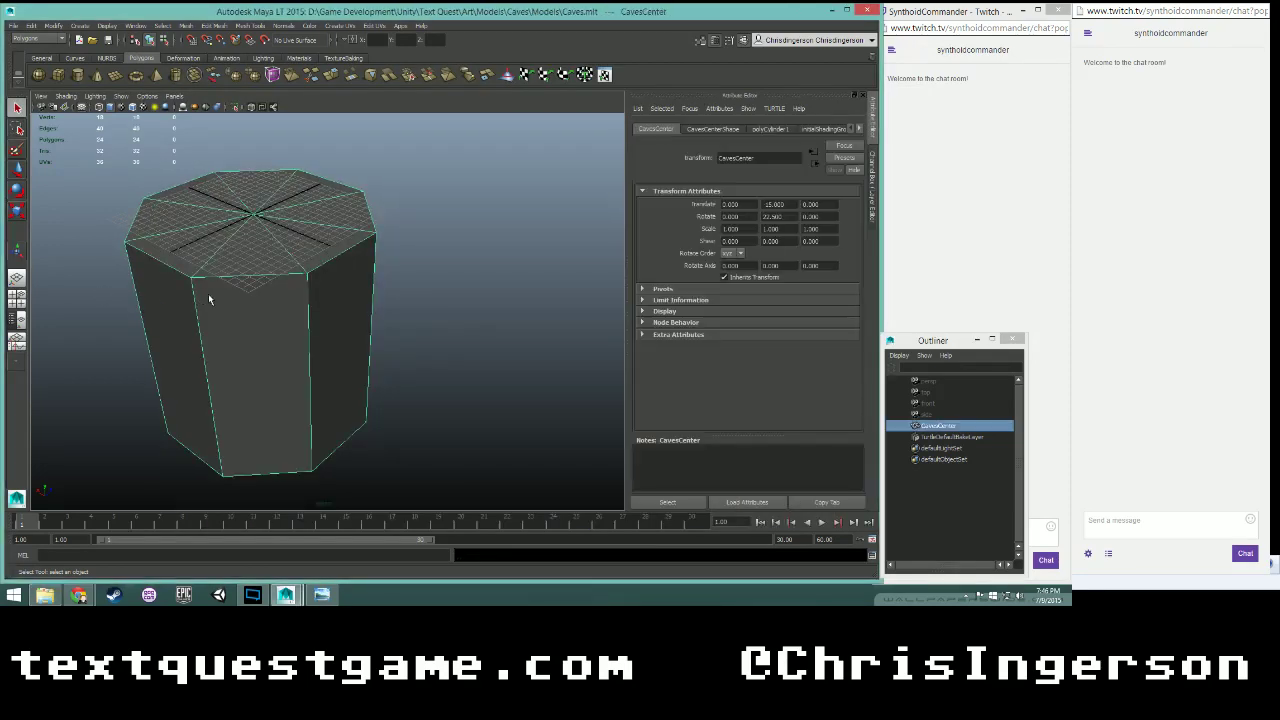
key(alt+Tab)
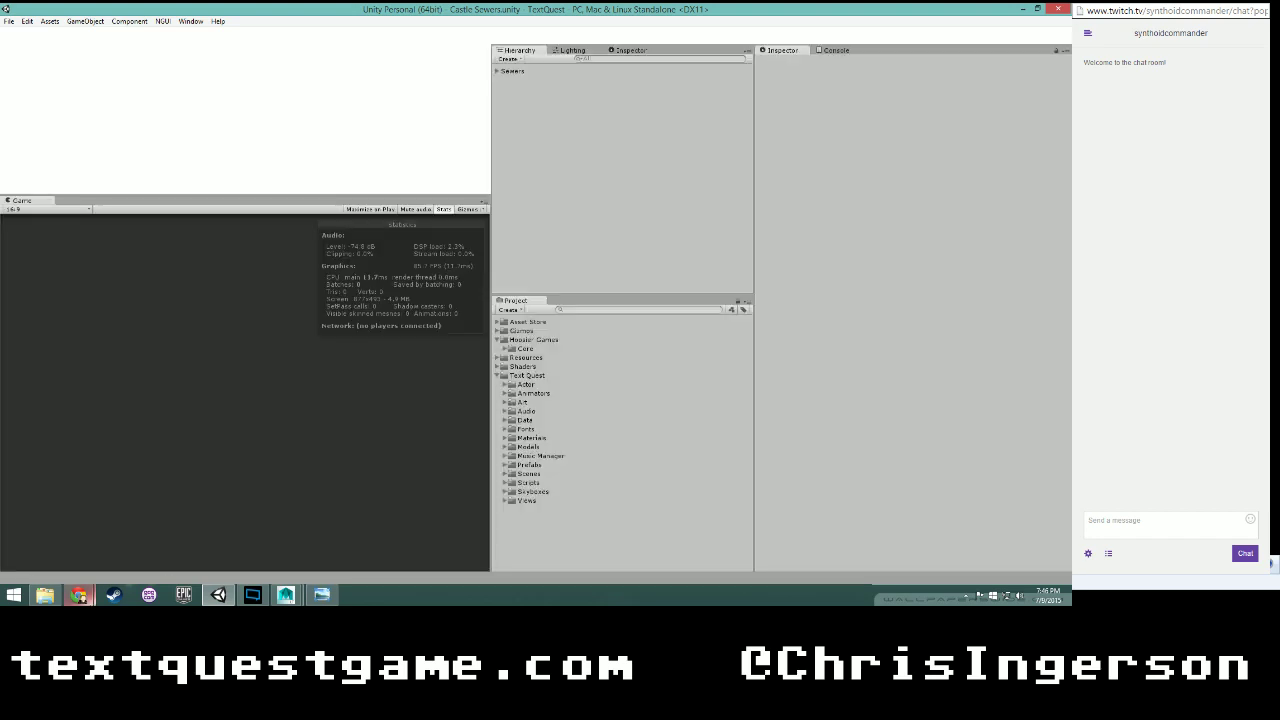
mouse_move(95, 597)
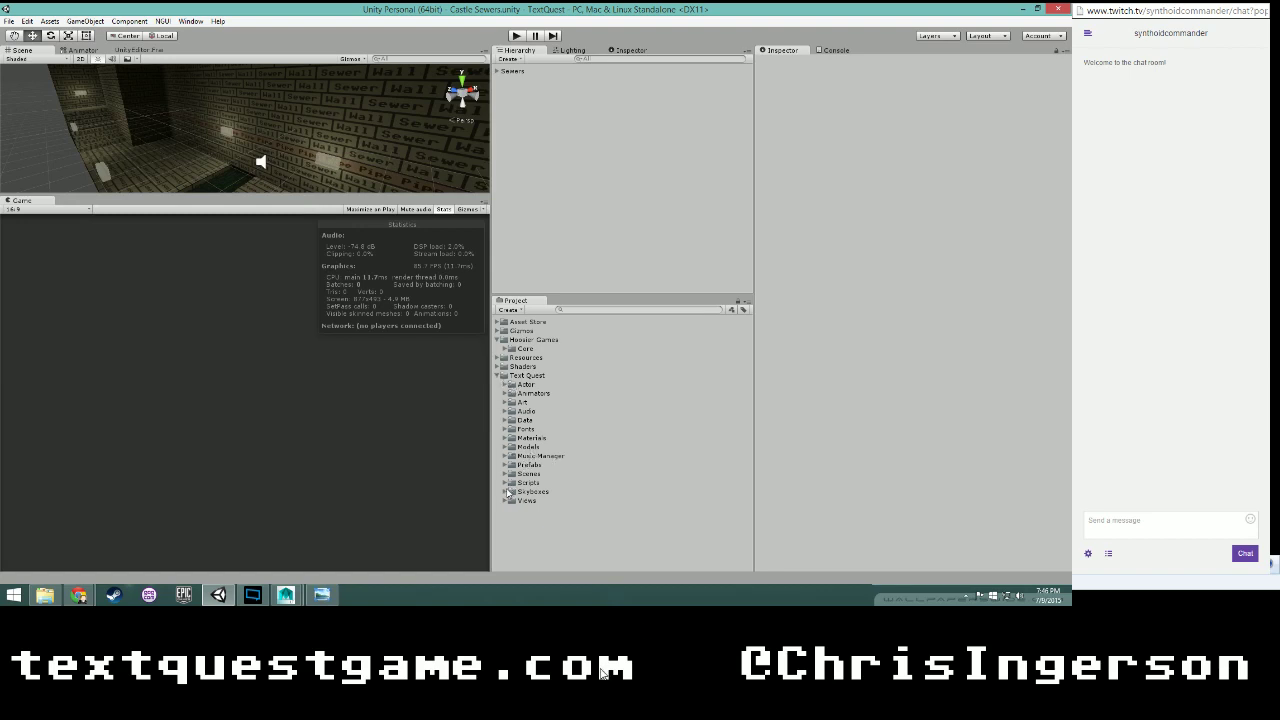
click(504, 475)
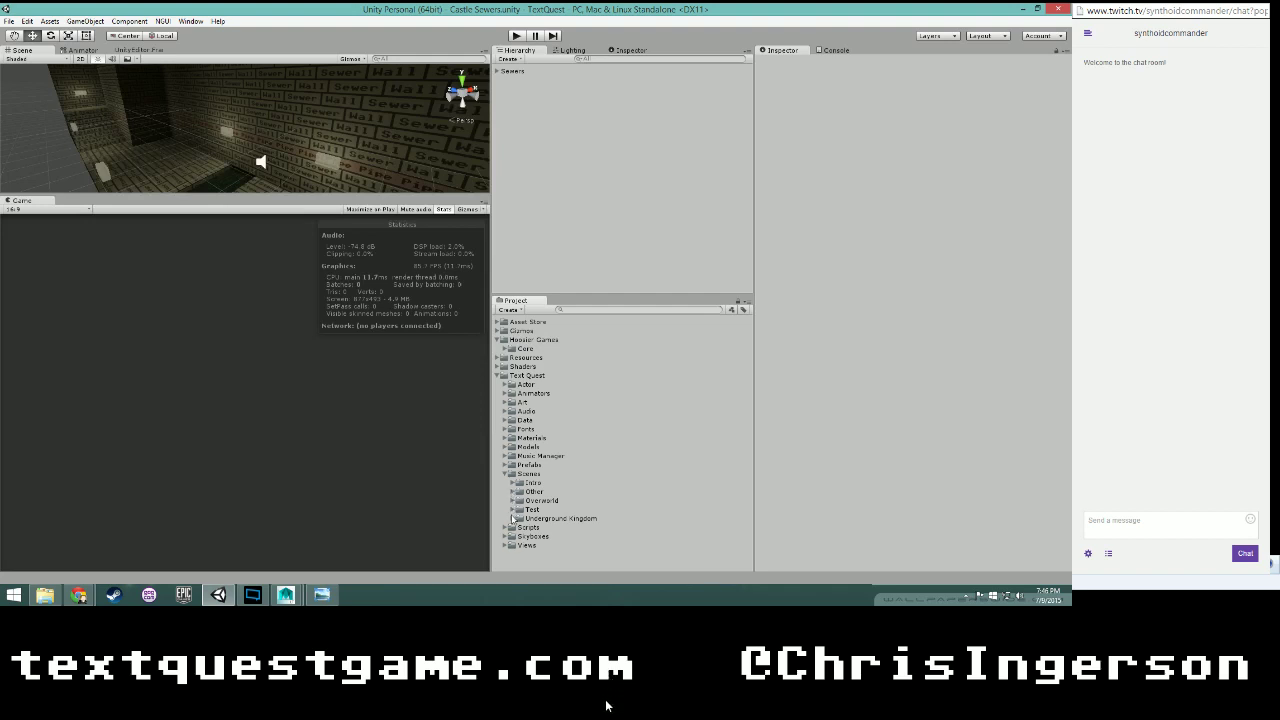
click(512, 518)
click(521, 527)
scroll(551, 513, down, 1)
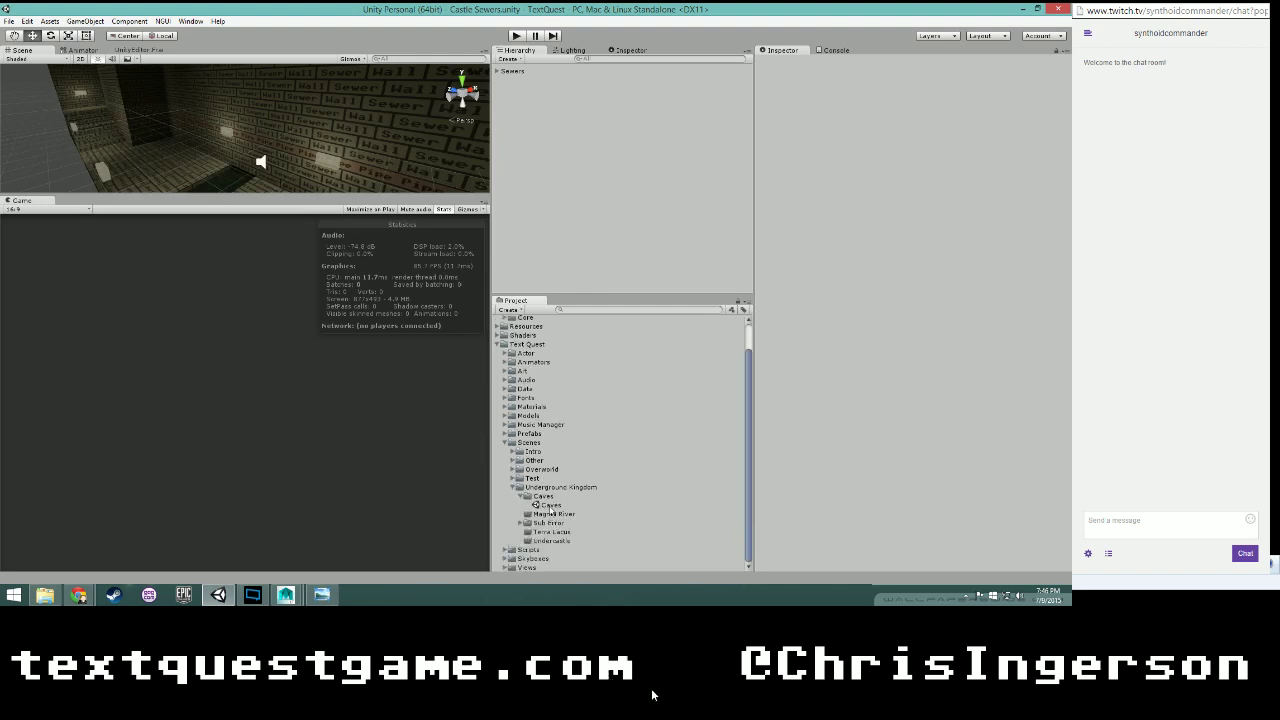
double_click(549, 506)
- Expand the Caves object in the scene hierarchy and inspect the settings of Plane, Spawn and Caves
click(498, 71)
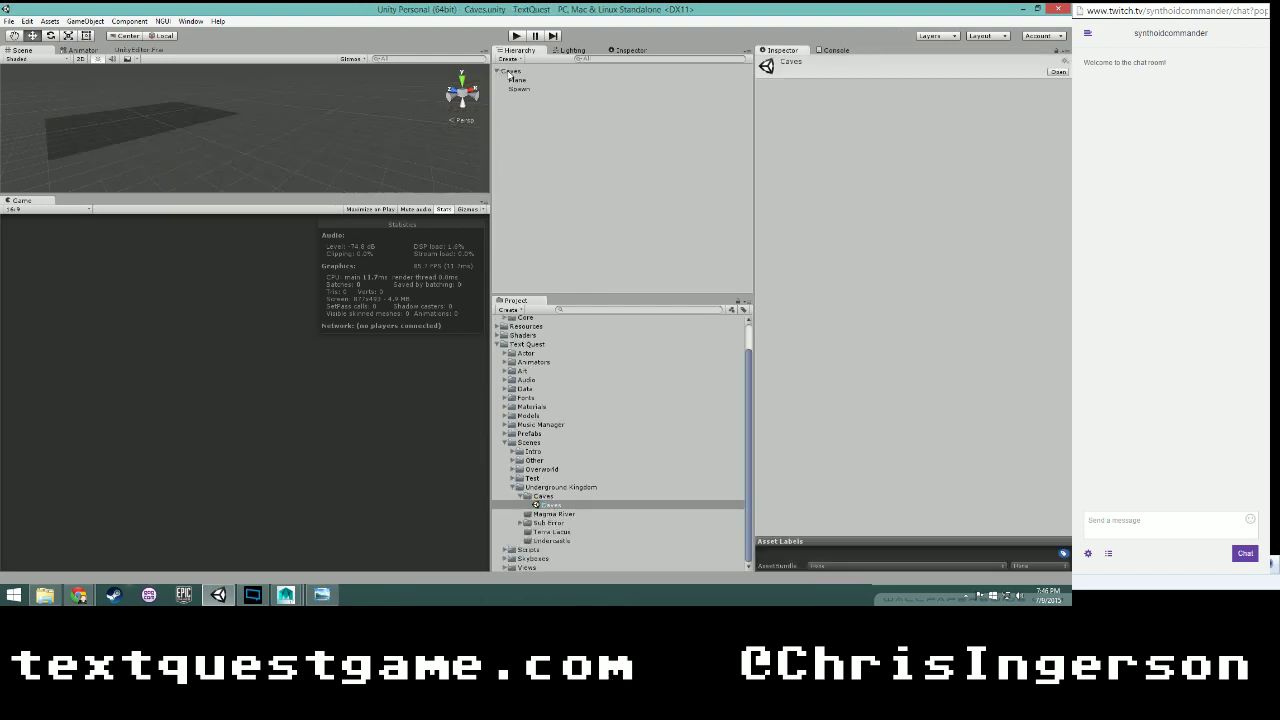
click(510, 72)
click(521, 80)
click(522, 89)
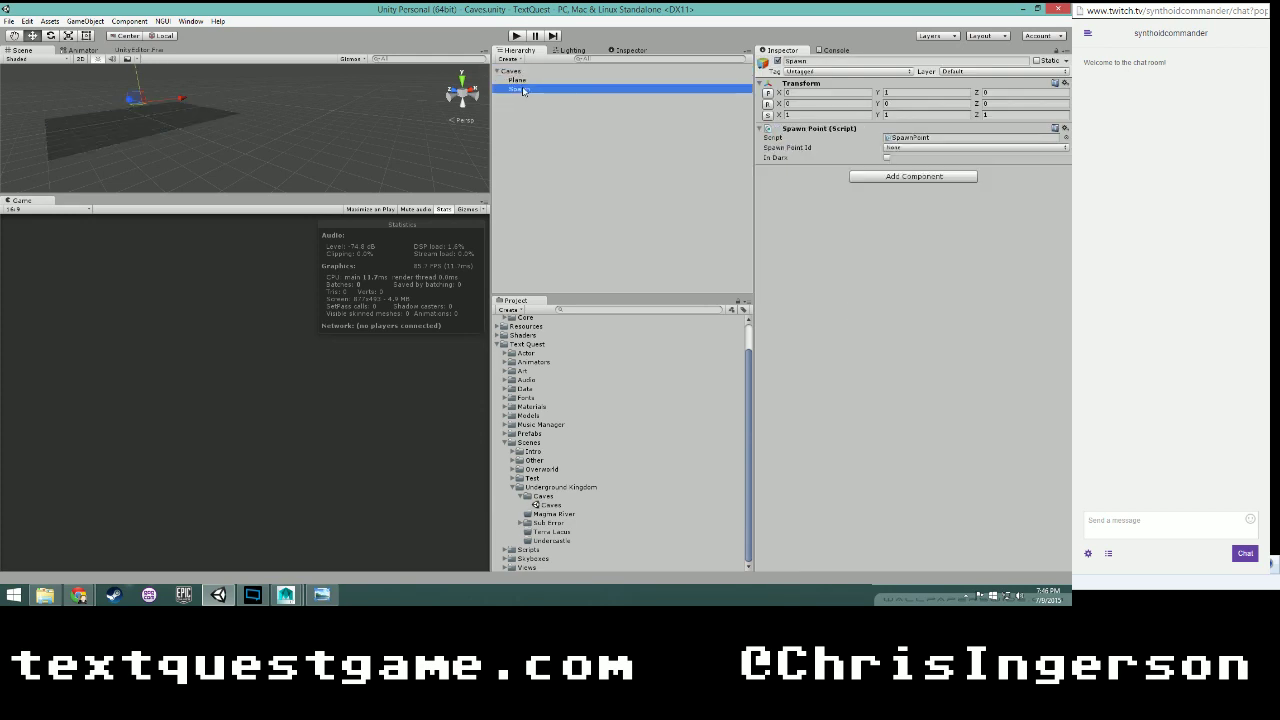
click(519, 81)
click(516, 72)
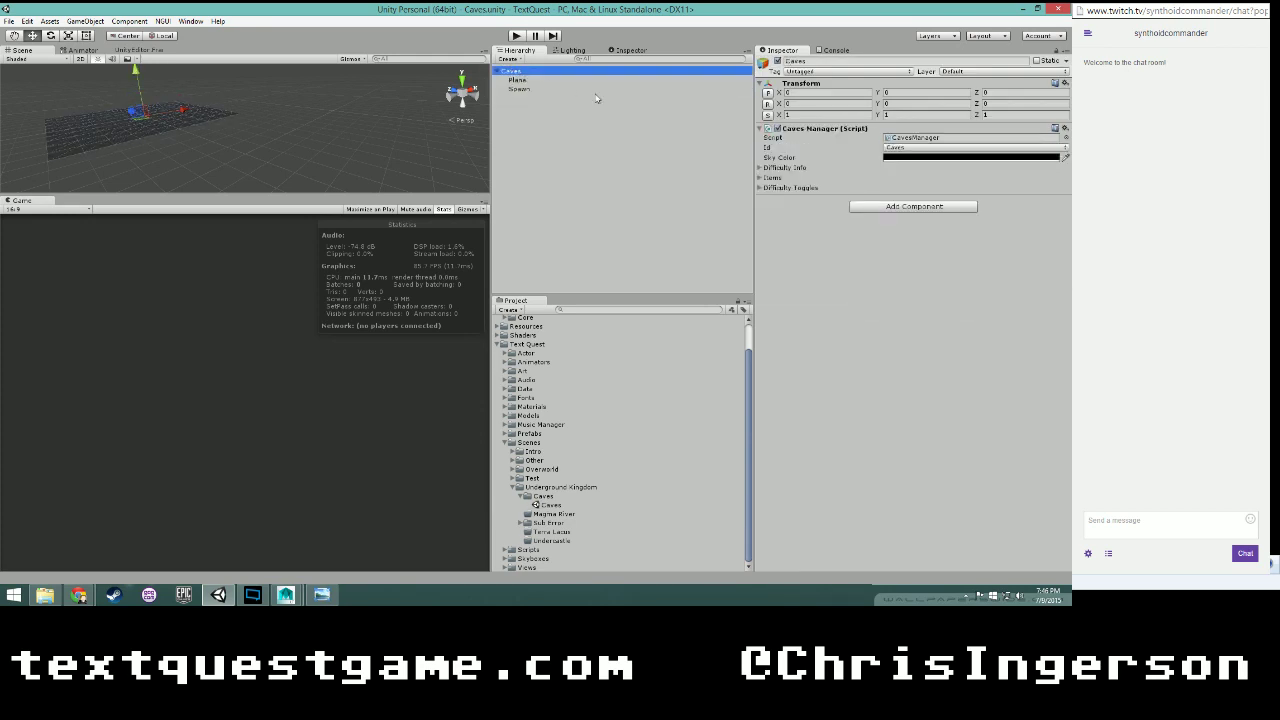
- Disable the Caves Manager script on the Caves object and check the Spawn and Plane objects' settings
click(778, 130)
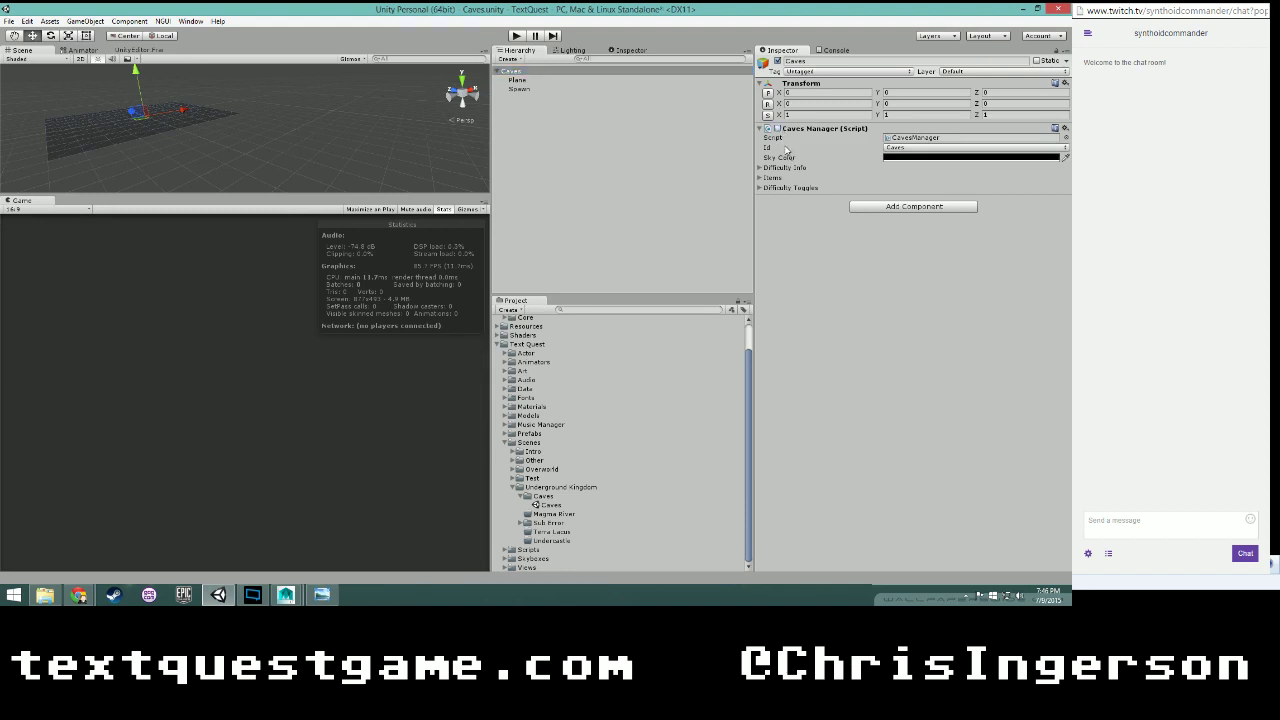
click(522, 90)
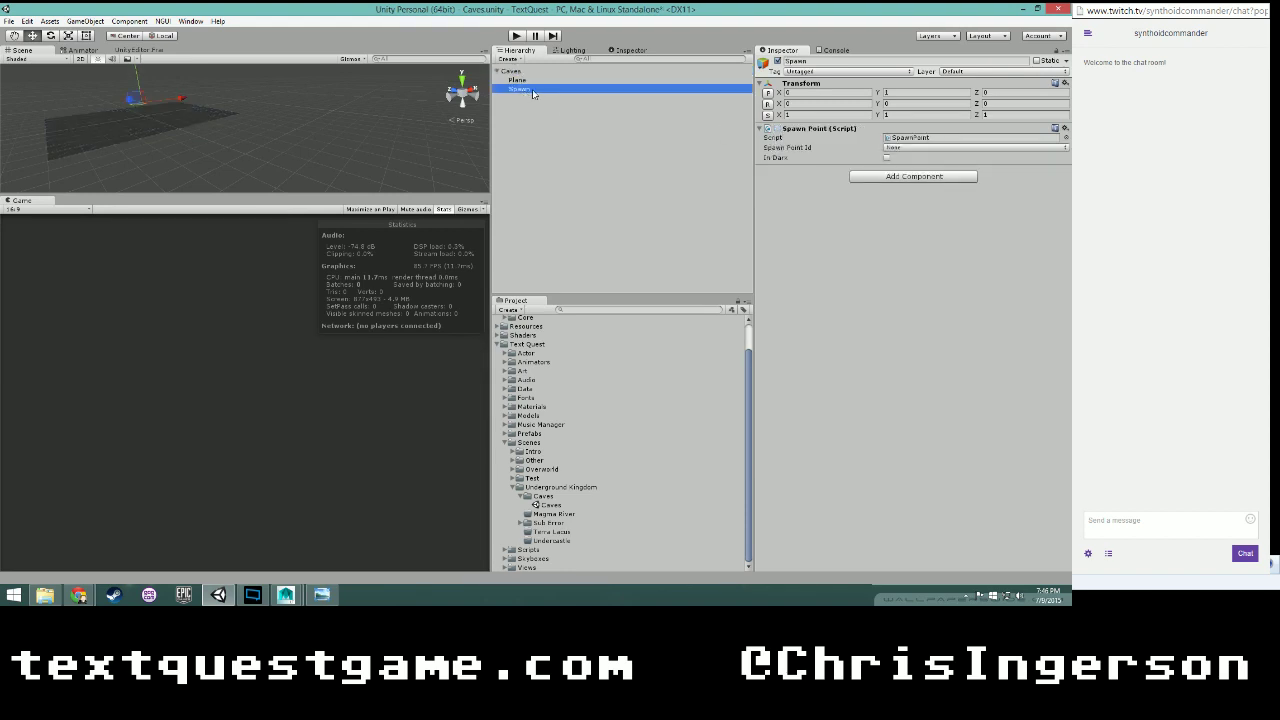
click(516, 73)
key(Up)
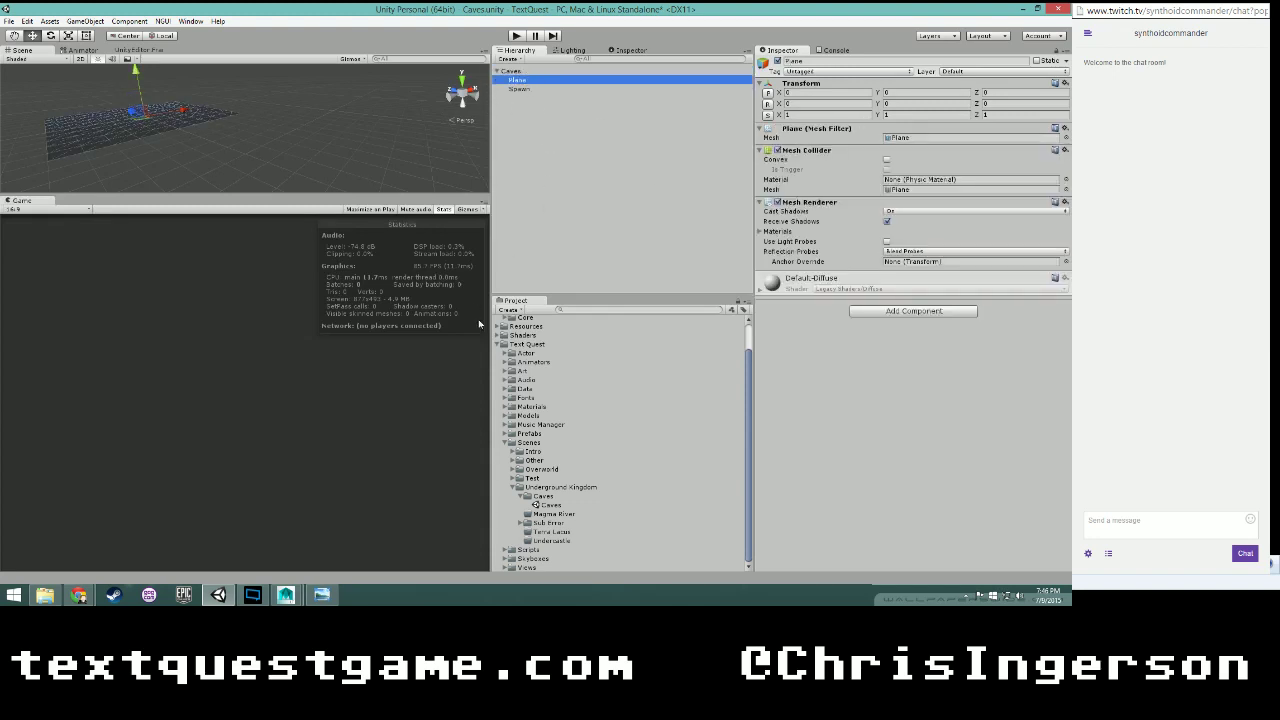
- Create a folder named Caves inside the project's Models/Levels/Underground folder
scroll(540, 430, up, 2)
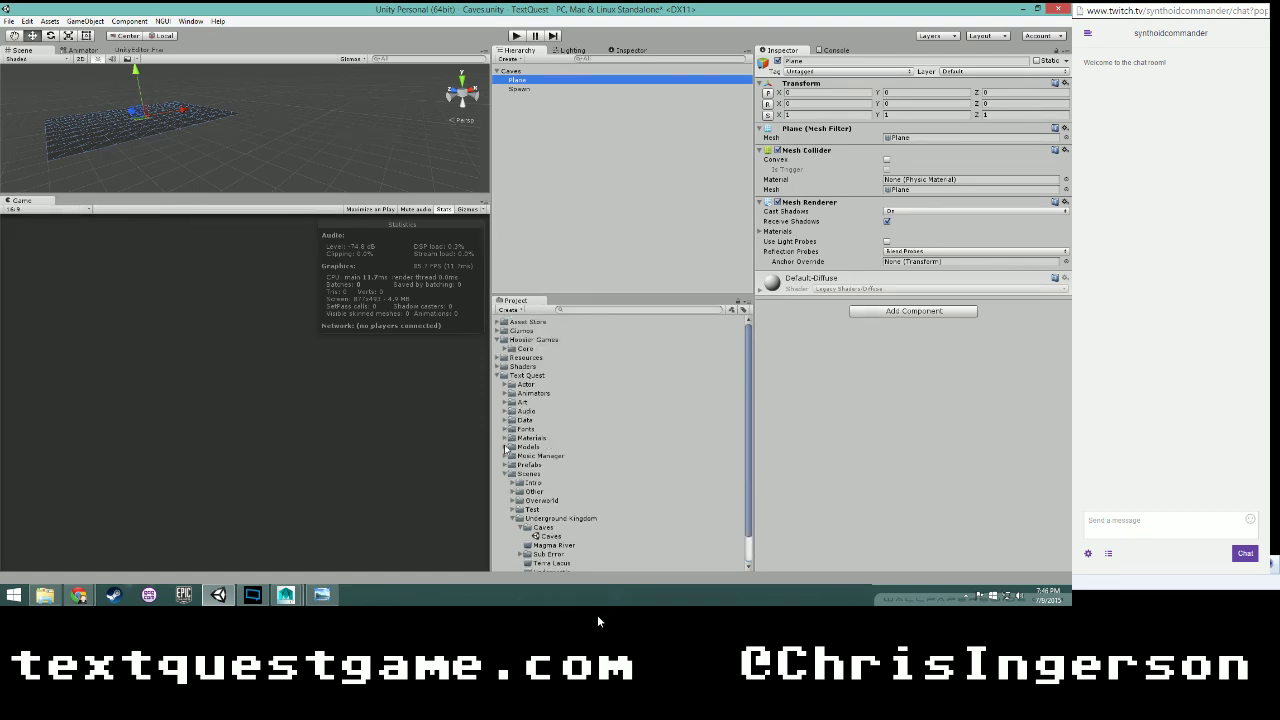
click(506, 447)
scroll(530, 445, down, 2)
click(509, 441)
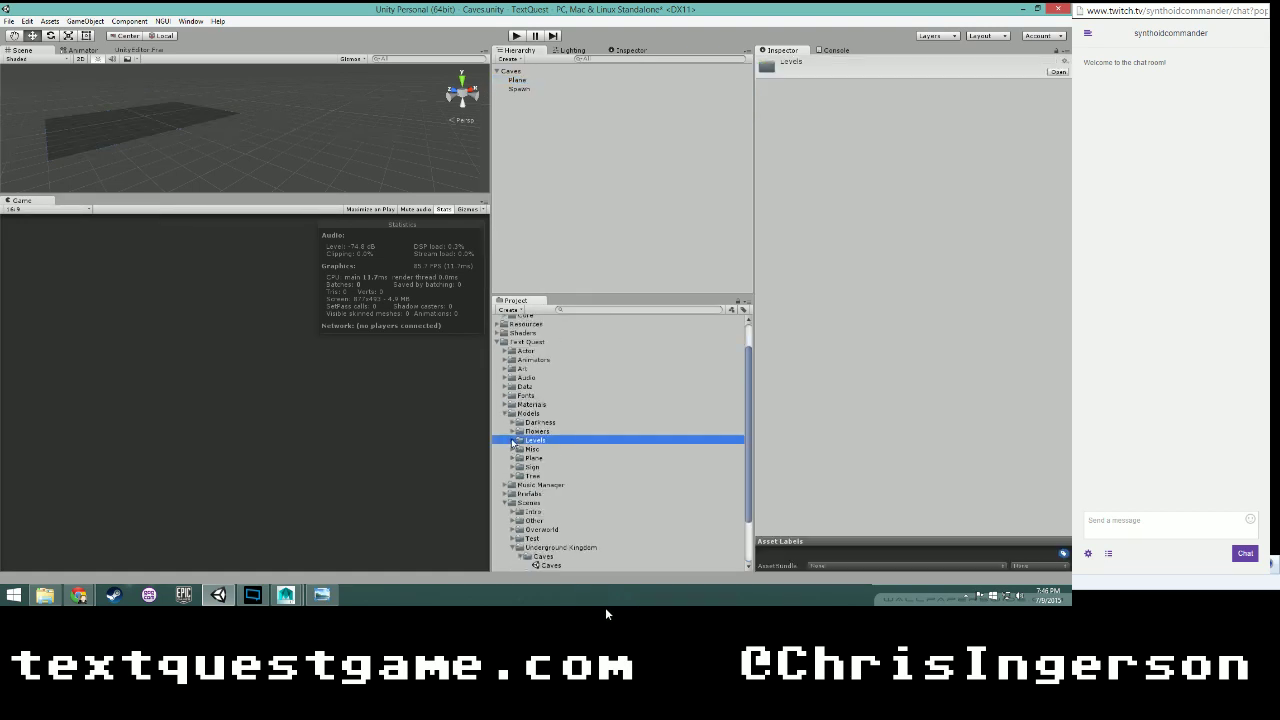
click(512, 440)
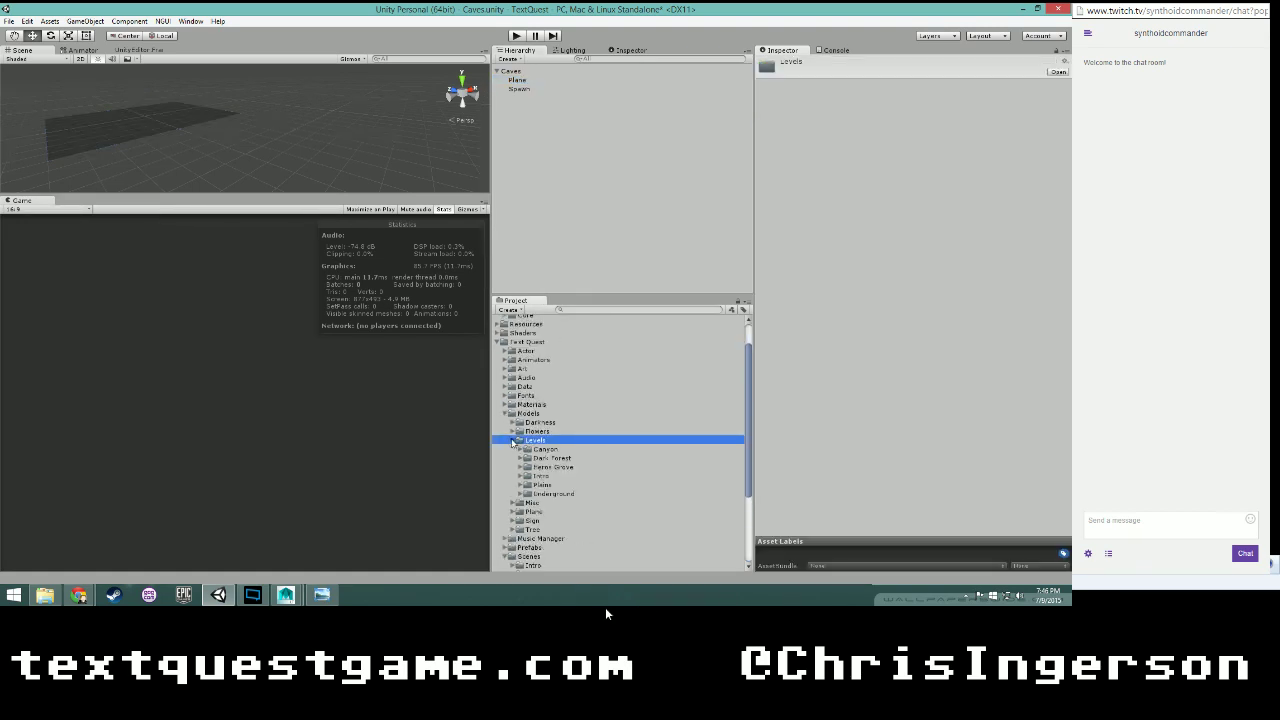
click(520, 494)
right_click(534, 495)
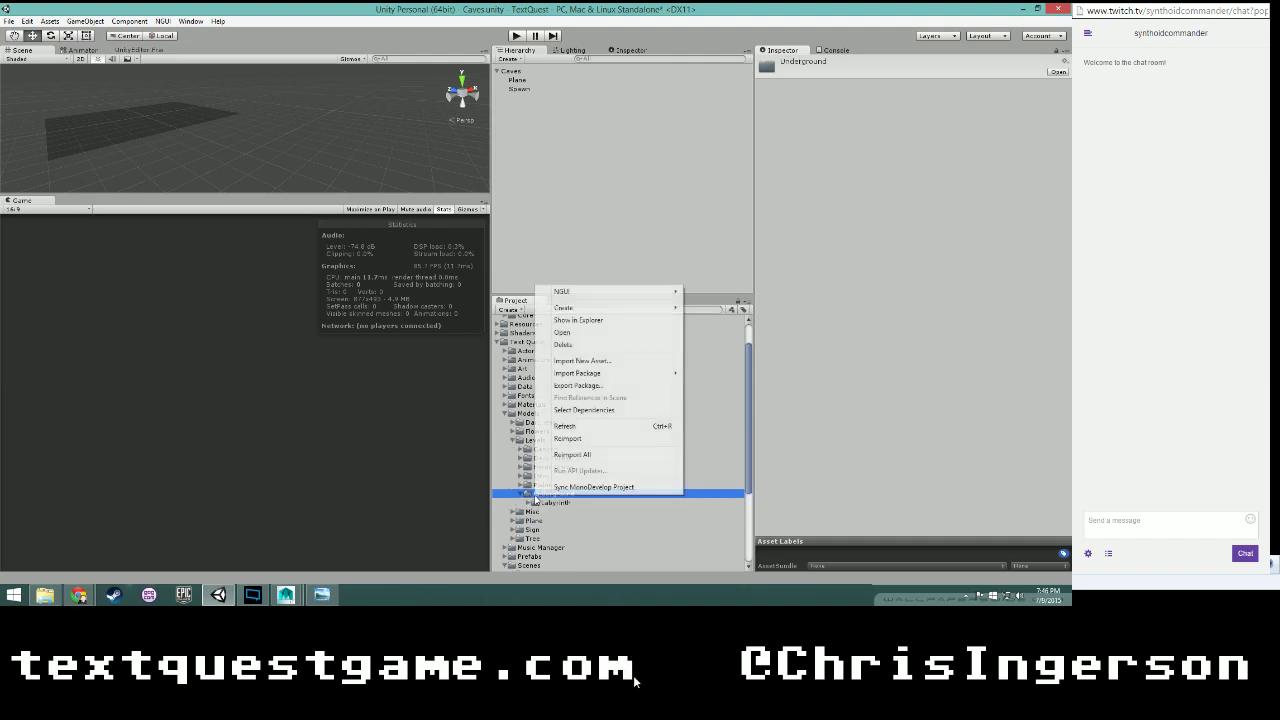
mouse_move(585, 310)
click(710, 289)
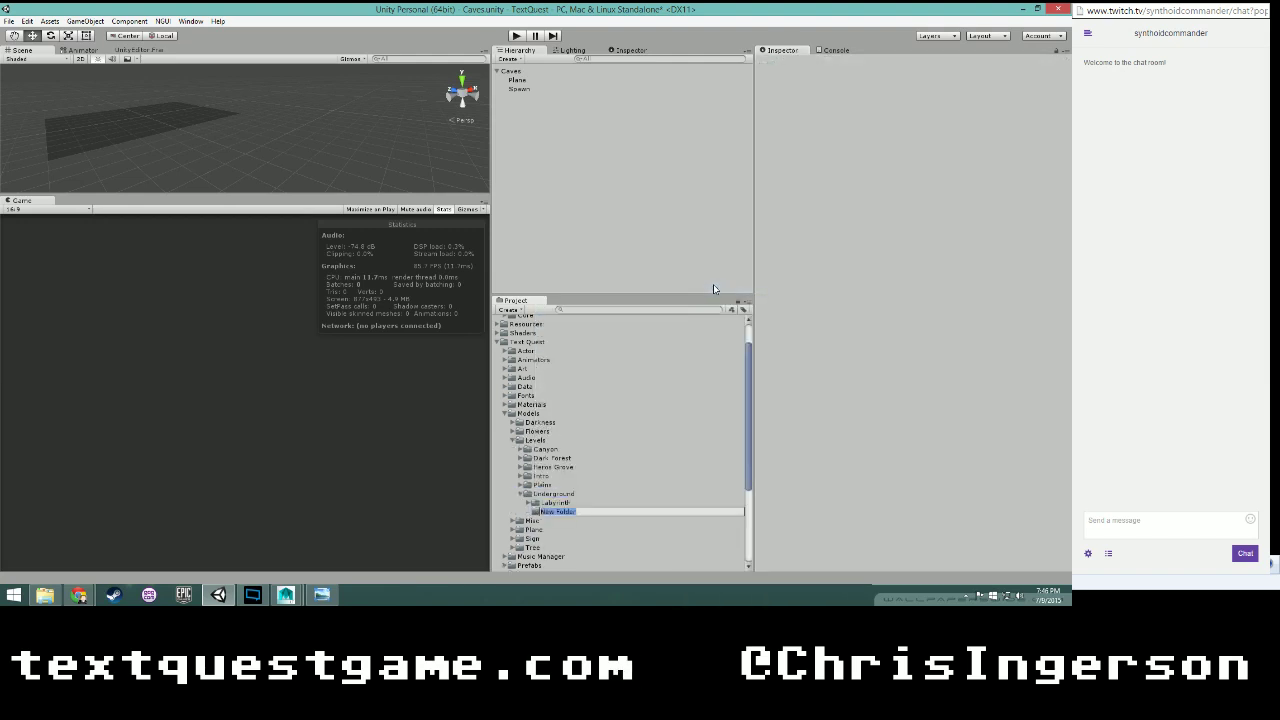
key(Return)
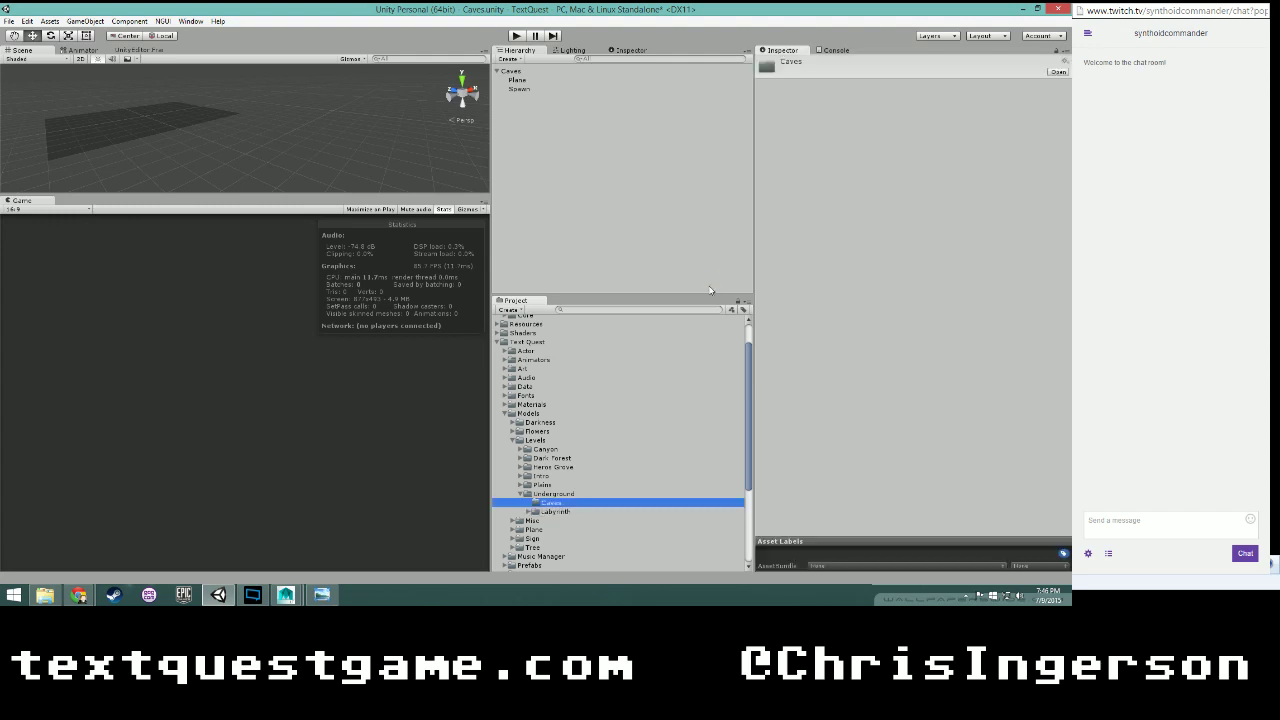
- Import Caves.fbx from the File Explorer Models folder into the project's new Underground/Caves folder
click(45, 595)
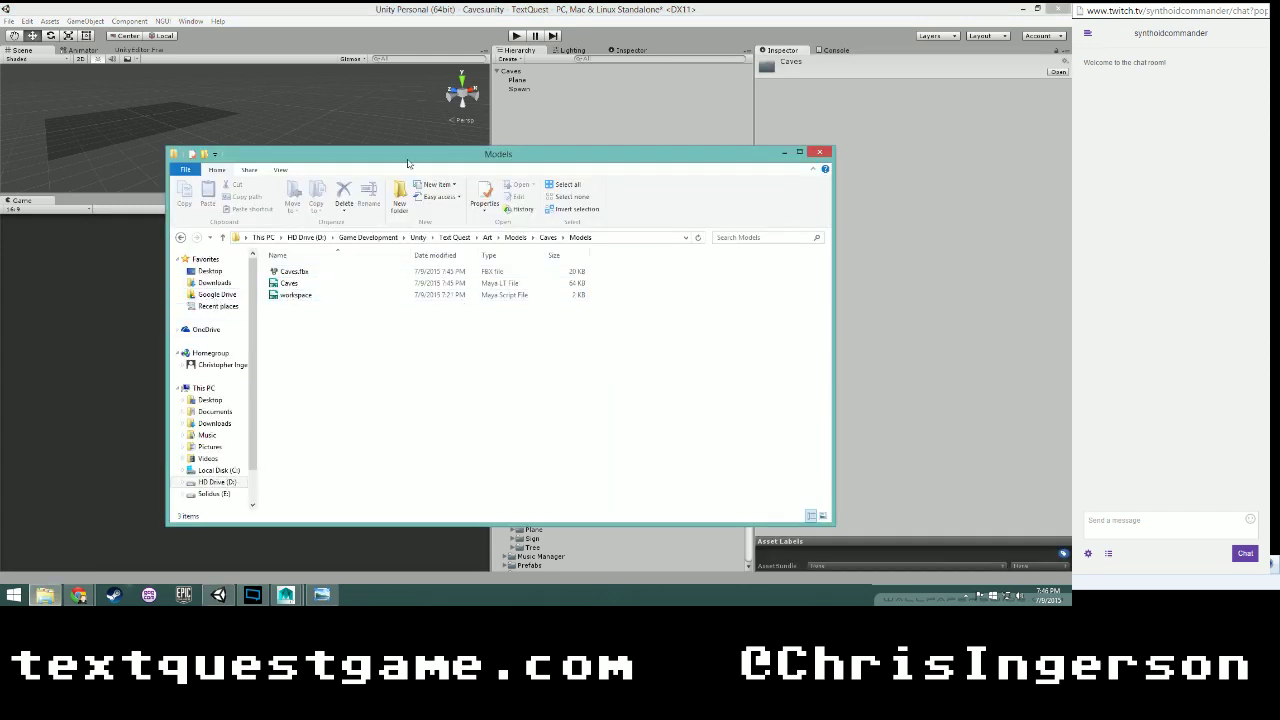
drag(410, 151, 380, 92)
drag(266, 213, 533, 509)
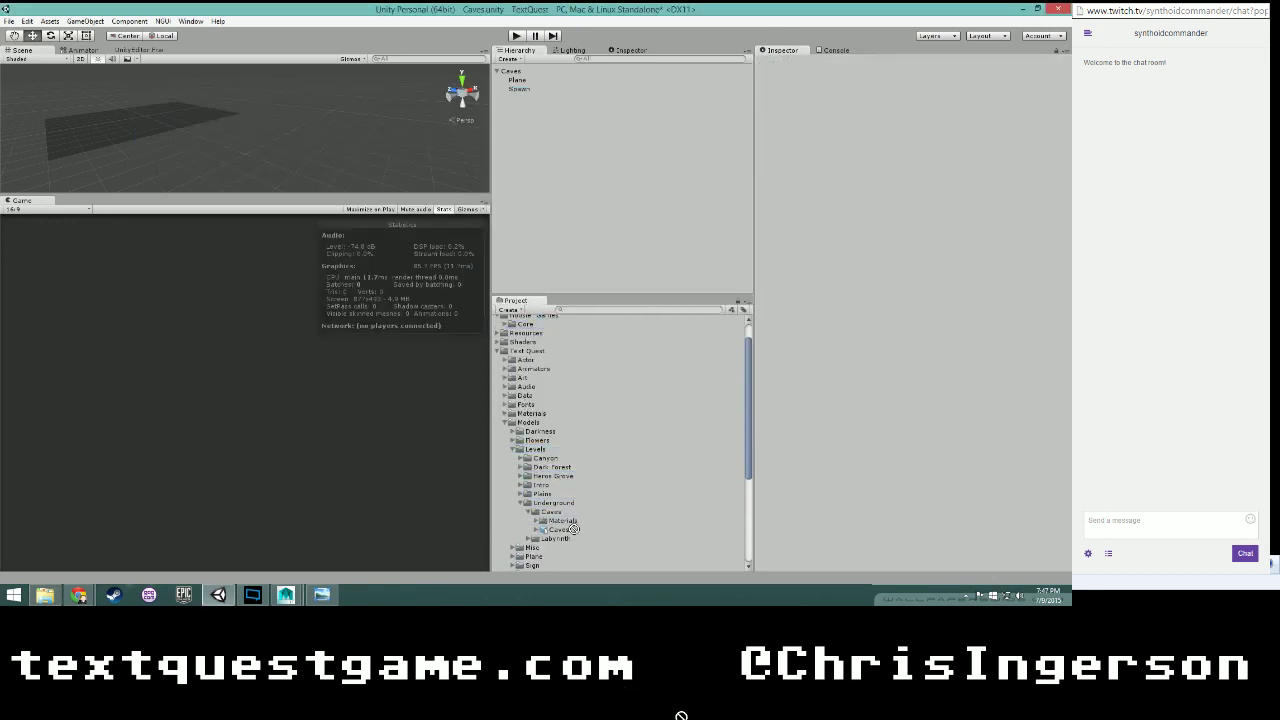
- Set the imported Caves model's Scale Factor to 200 and apply the import settings
click(620, 529)
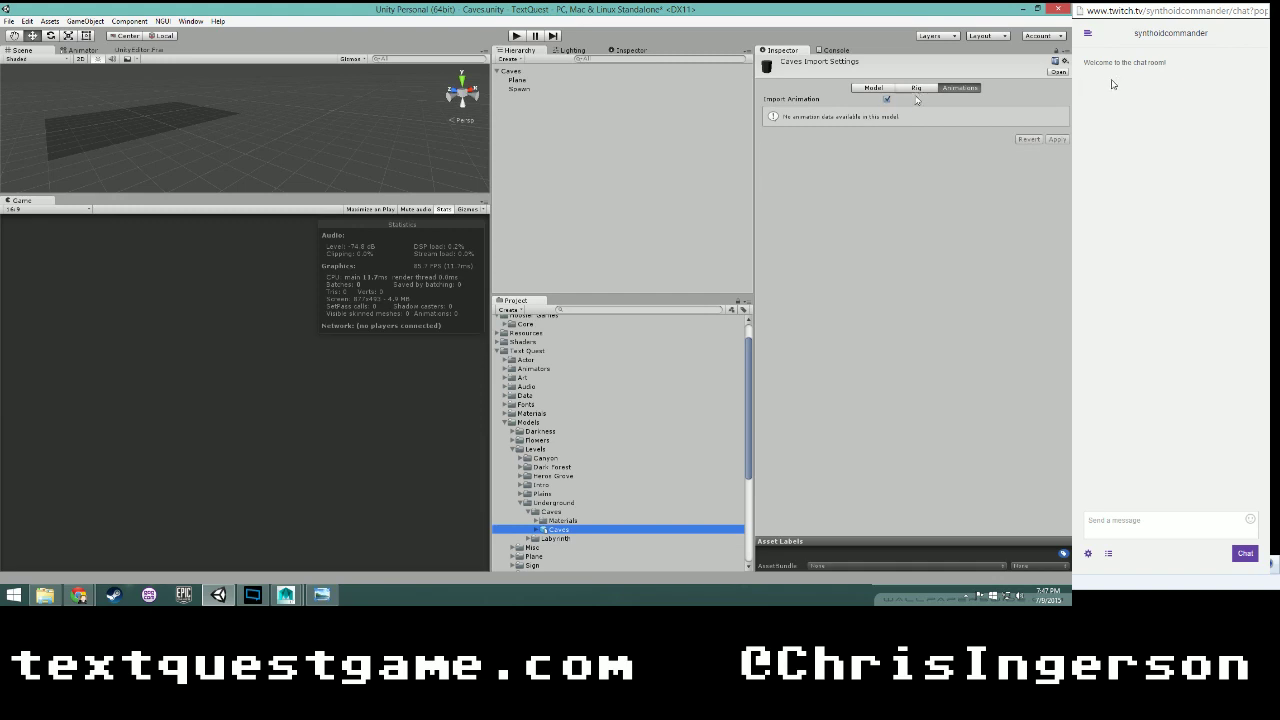
click(871, 88)
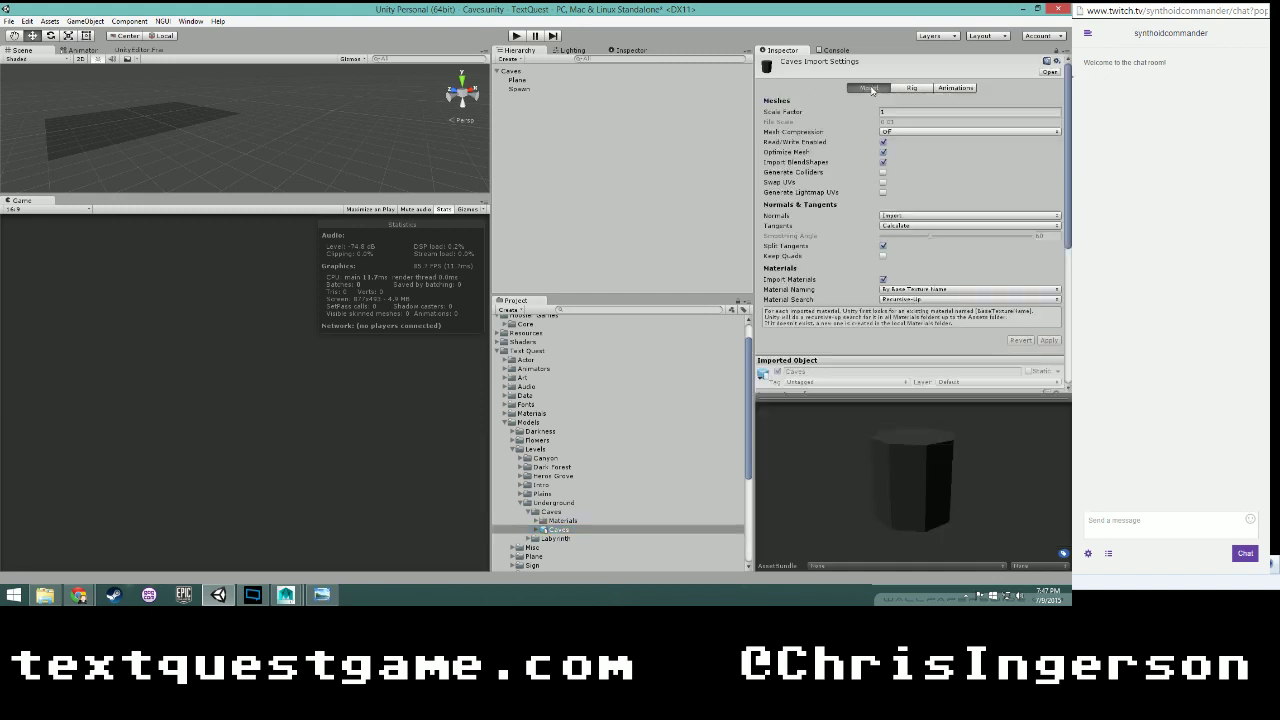
click(894, 113)
text(200)
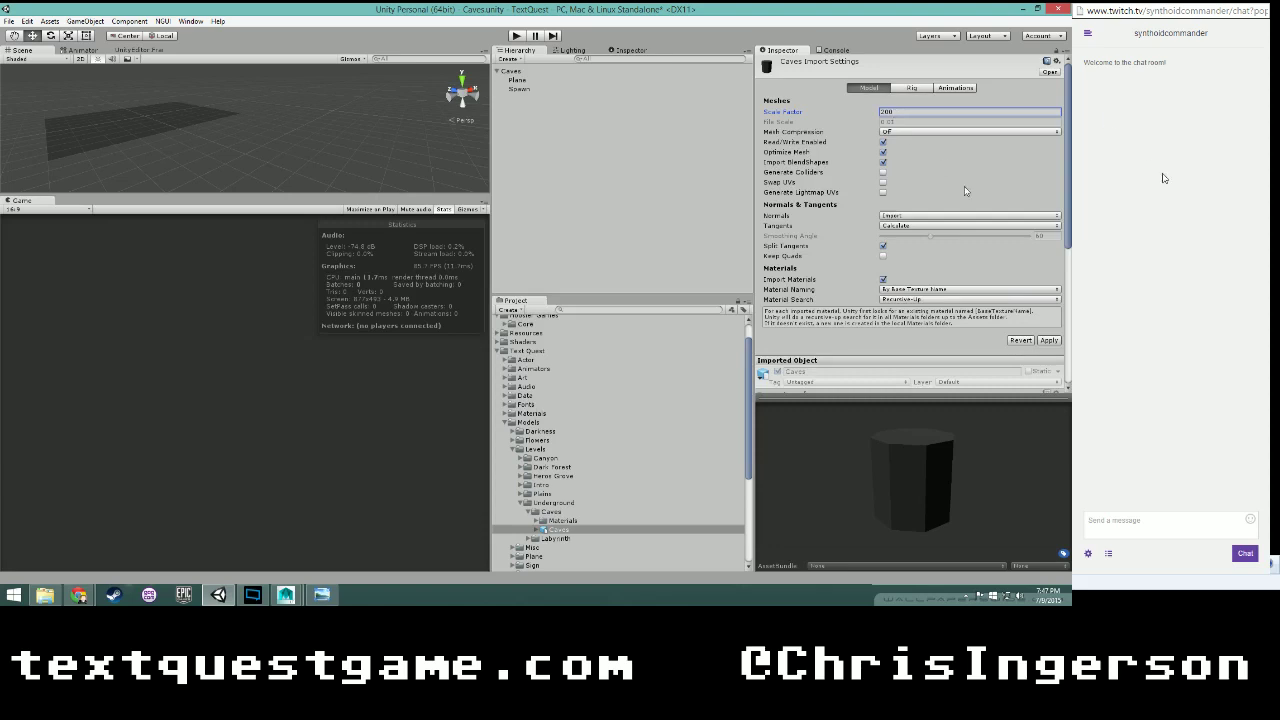
click(1048, 340)
- Add the Caves model to the scene hierarchy and compare its size with the Plane
drag(565, 503, 594, 229)
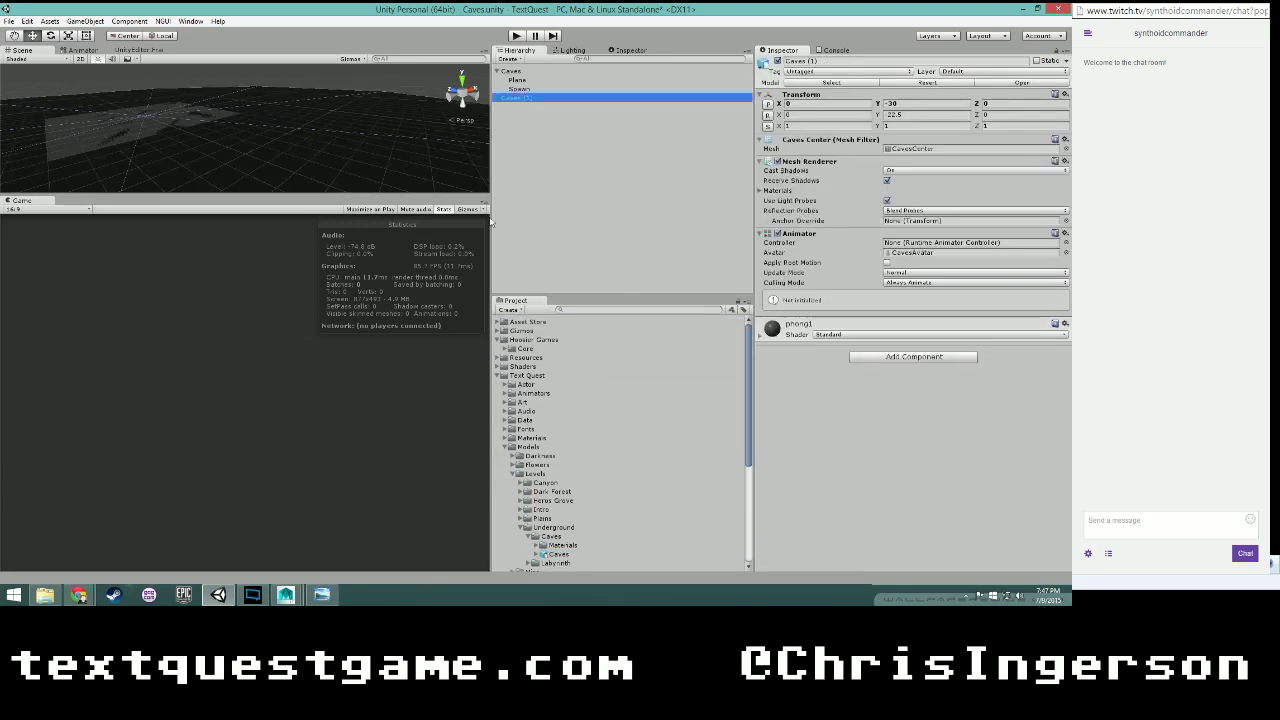
click(518, 80)
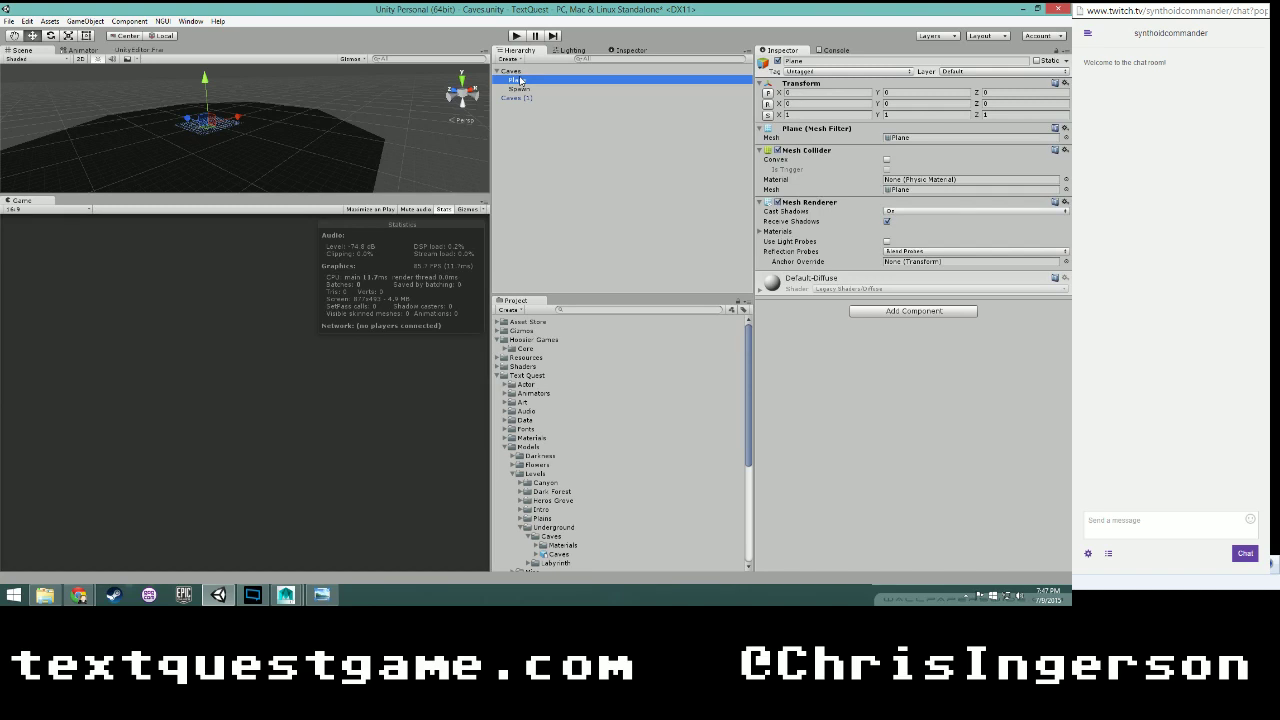
scroll(355, 158, down, 5)
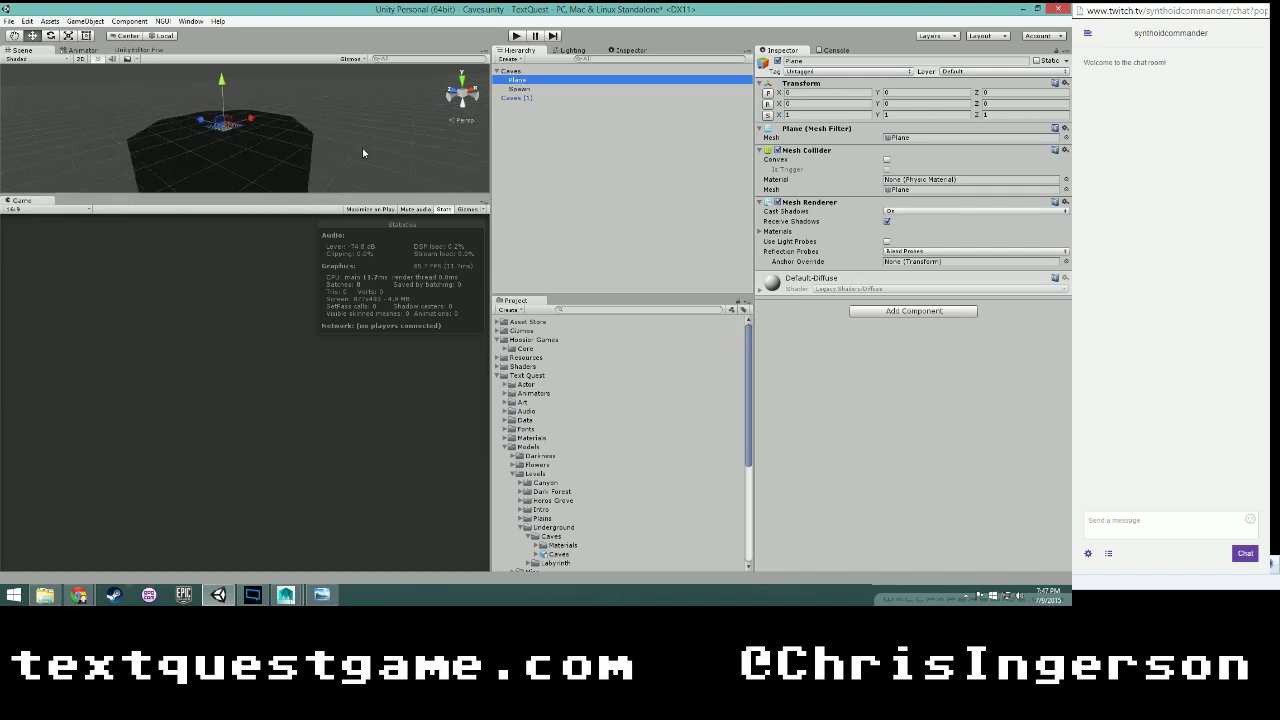
- Add a directional light to the Caves scene
click(565, 142)
right_click(525, 137)
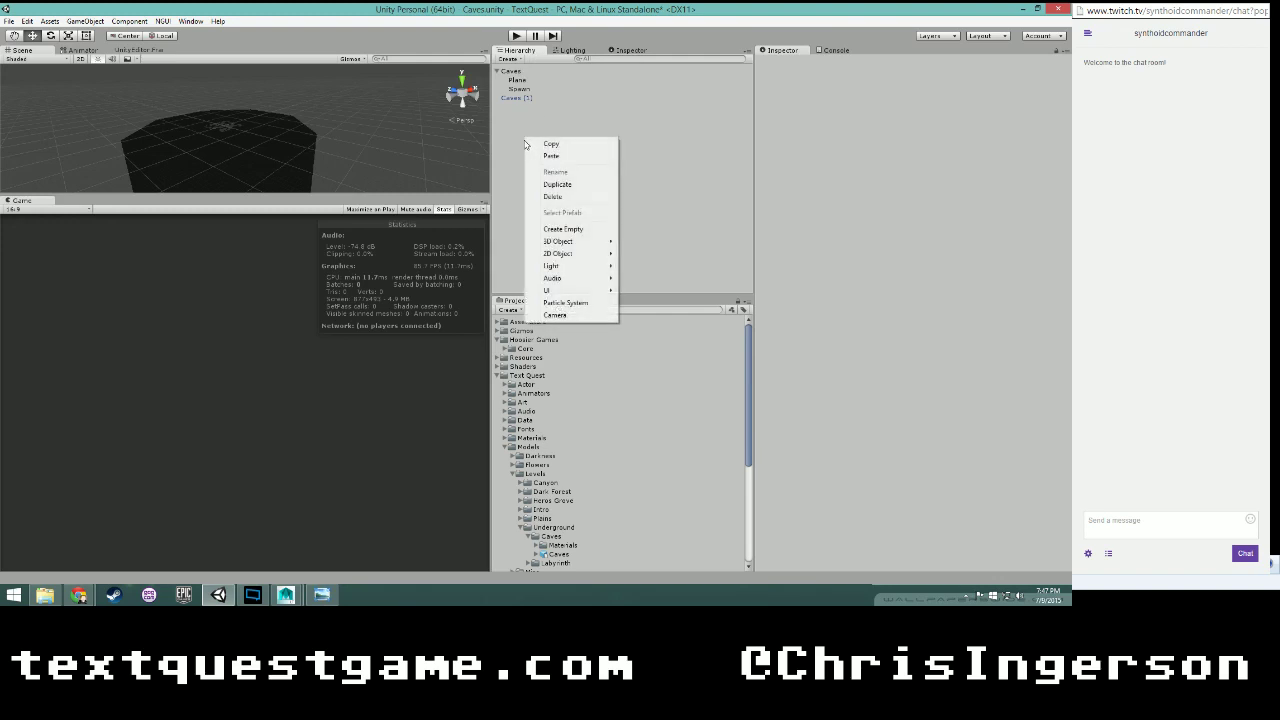
mouse_move(612, 268)
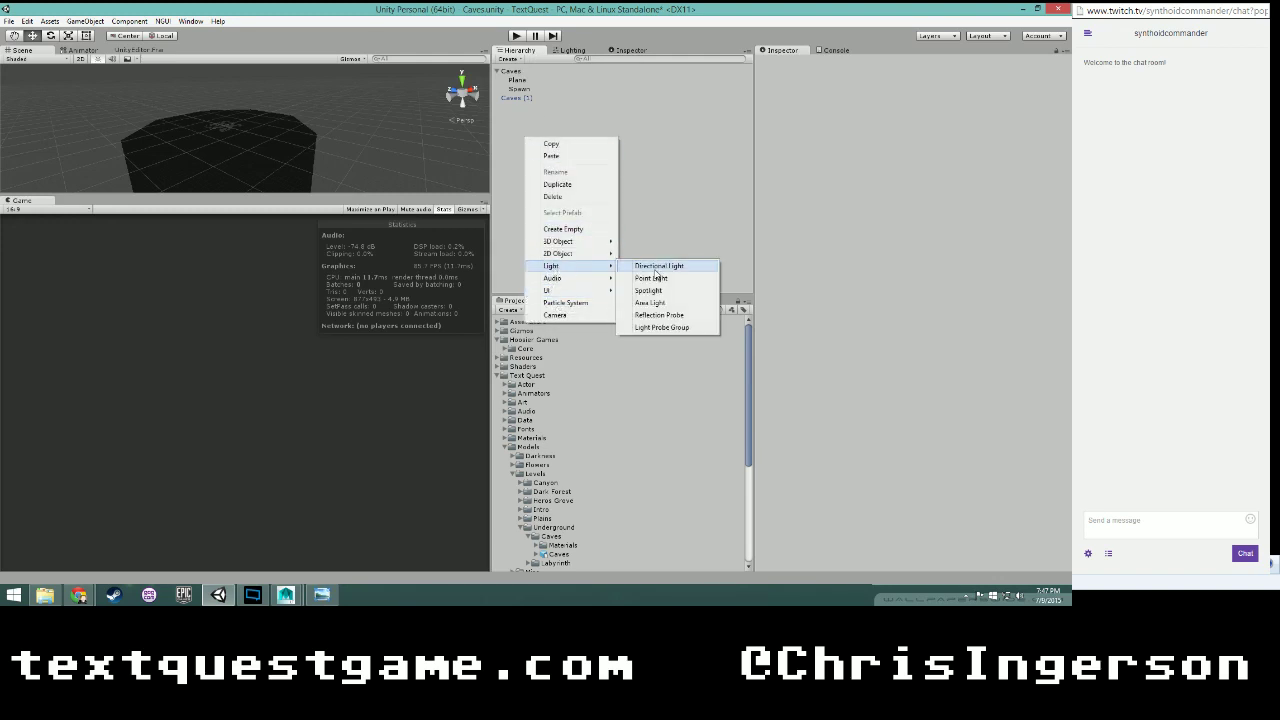
click(658, 266)
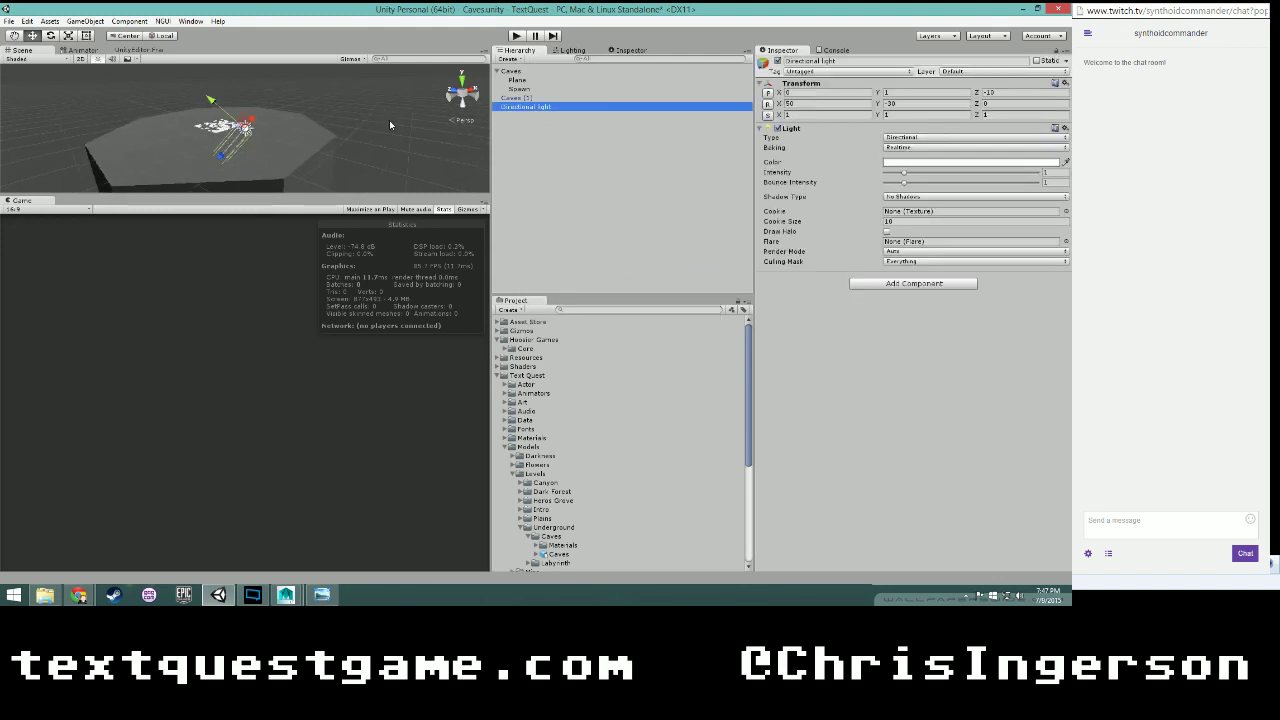
- Add the Hero prefab from the project's Prefabs/Player folder to the scene
scroll(541, 399, down, 10)
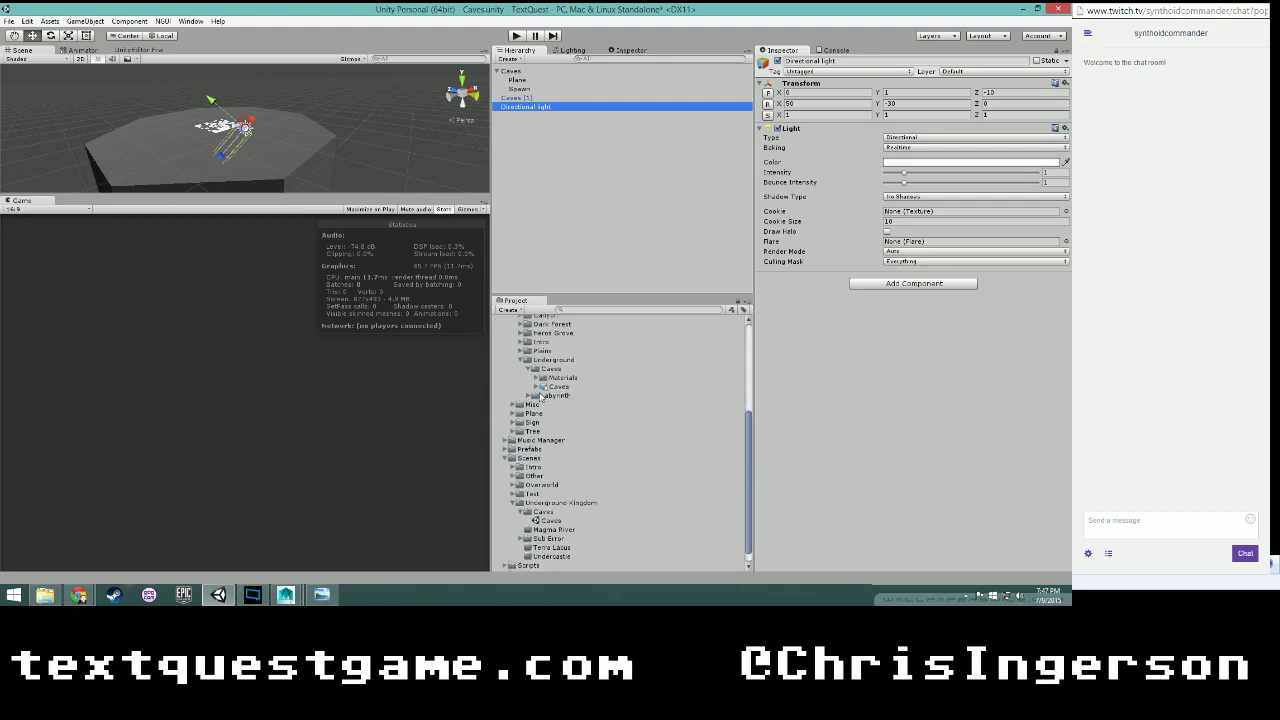
click(511, 434)
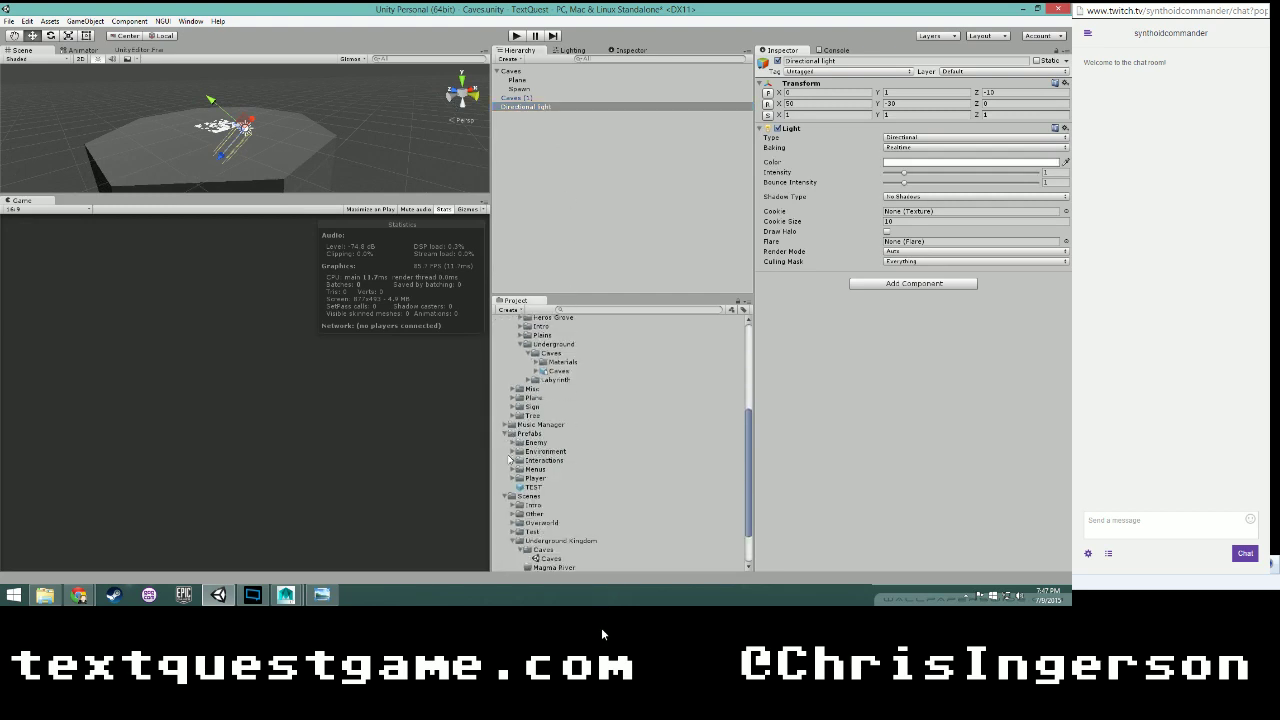
click(513, 478)
click(523, 487)
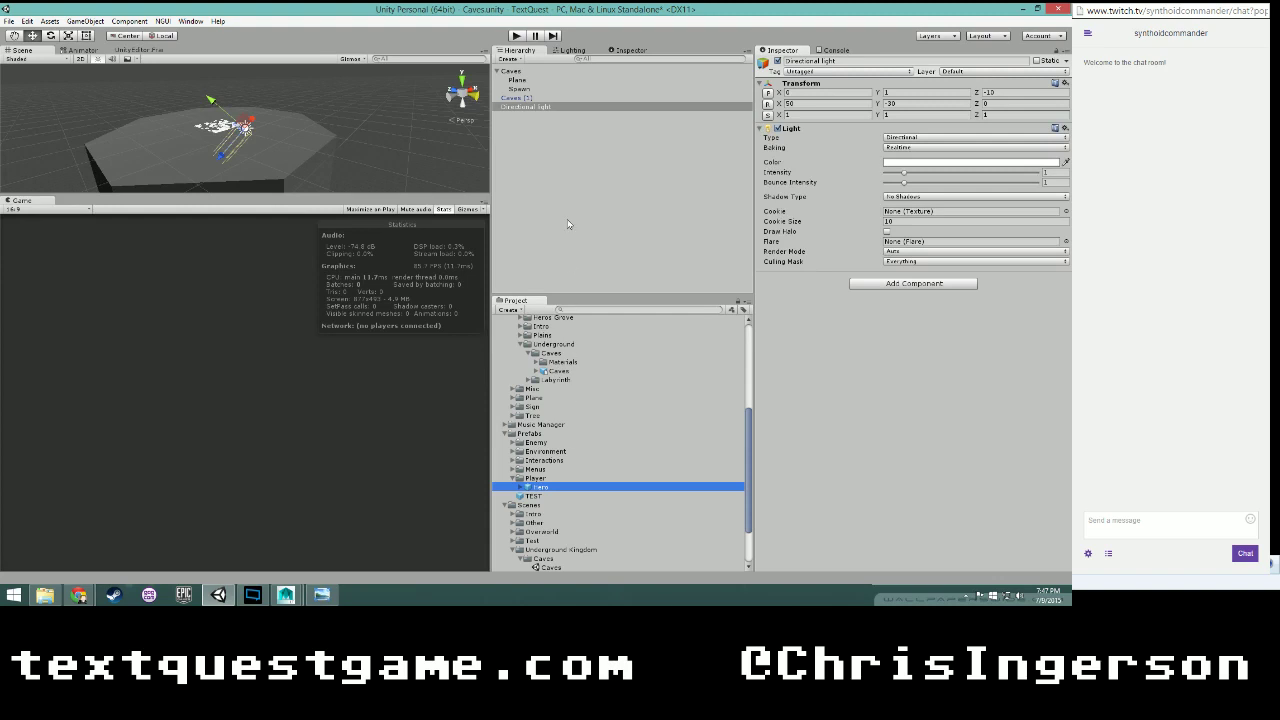
drag(567, 224, 567, 224)
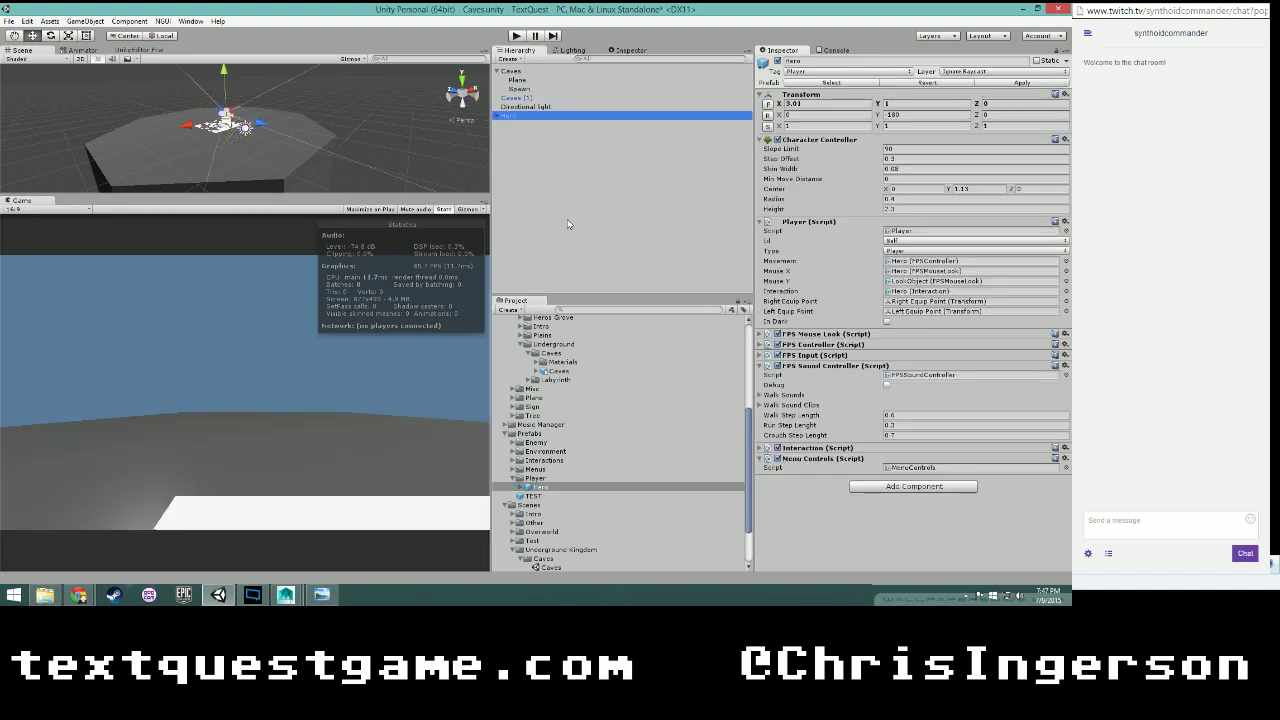
- Deactivate the Plane object, then run a short play test of the scene and stop it
click(548, 79)
click(517, 36)
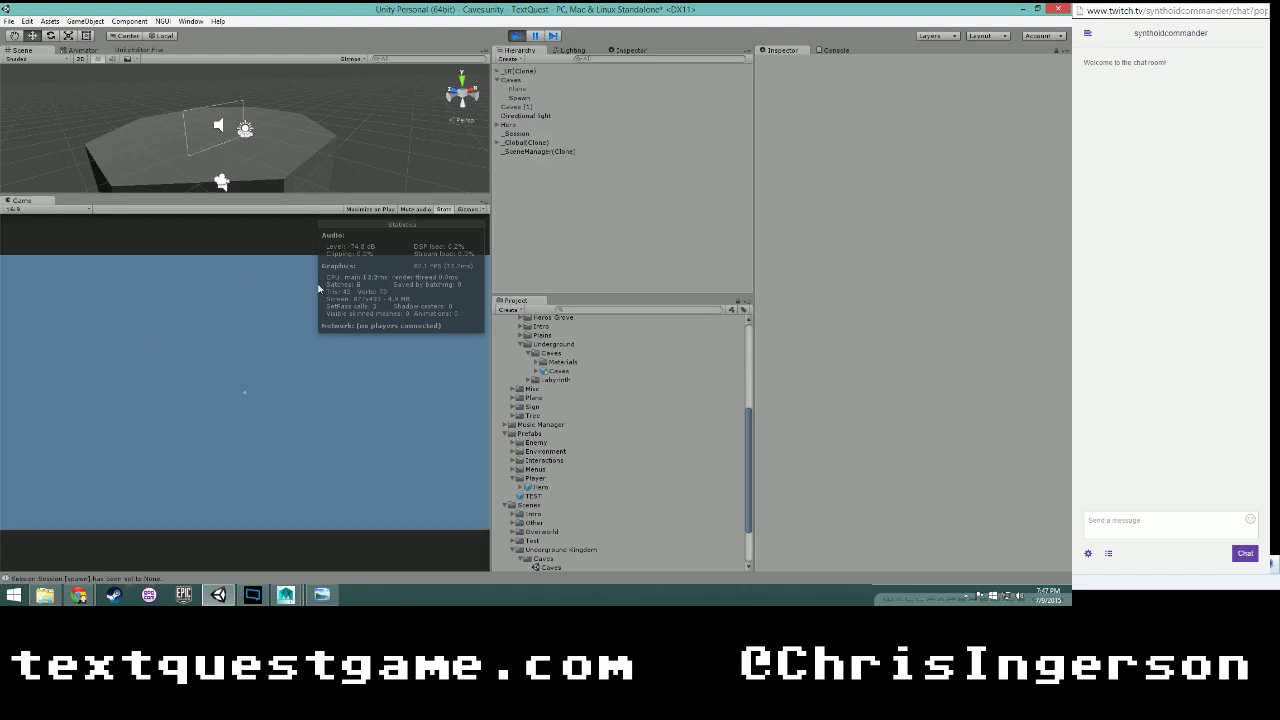
click(516, 36)
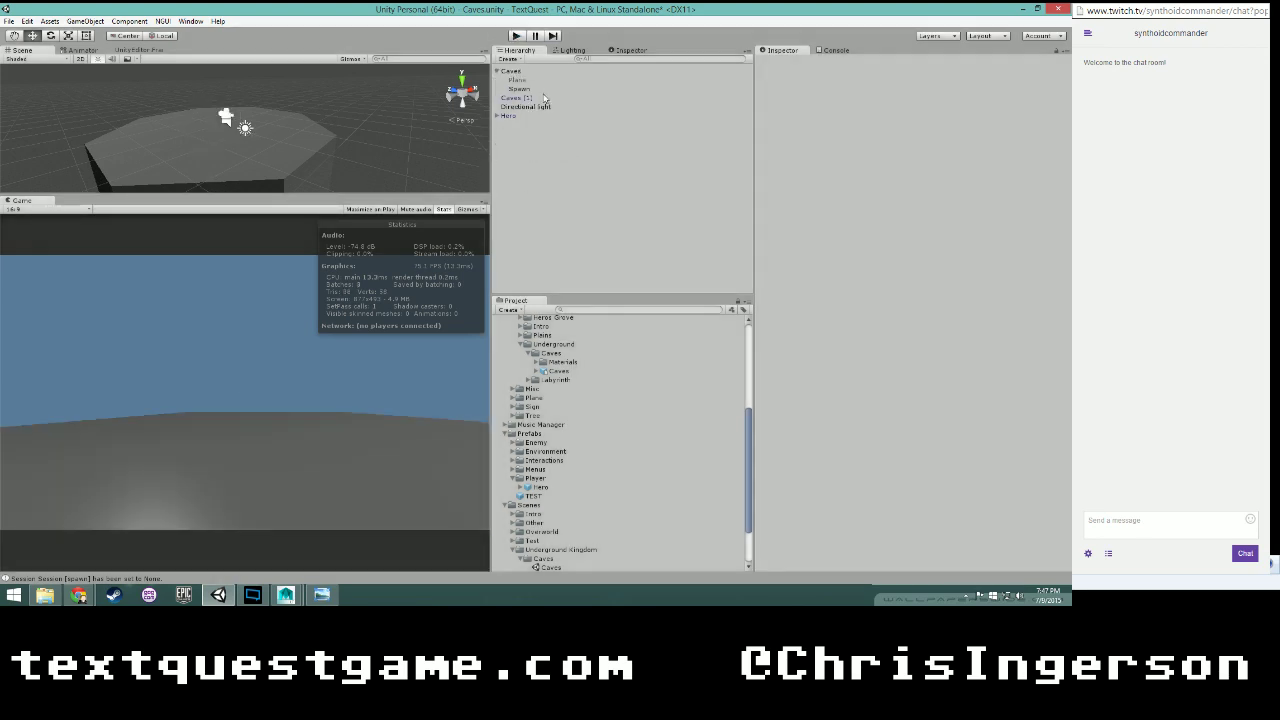
- Add a Mesh Collider component to the Caves (1) model in the scene
click(544, 97)
click(912, 357)
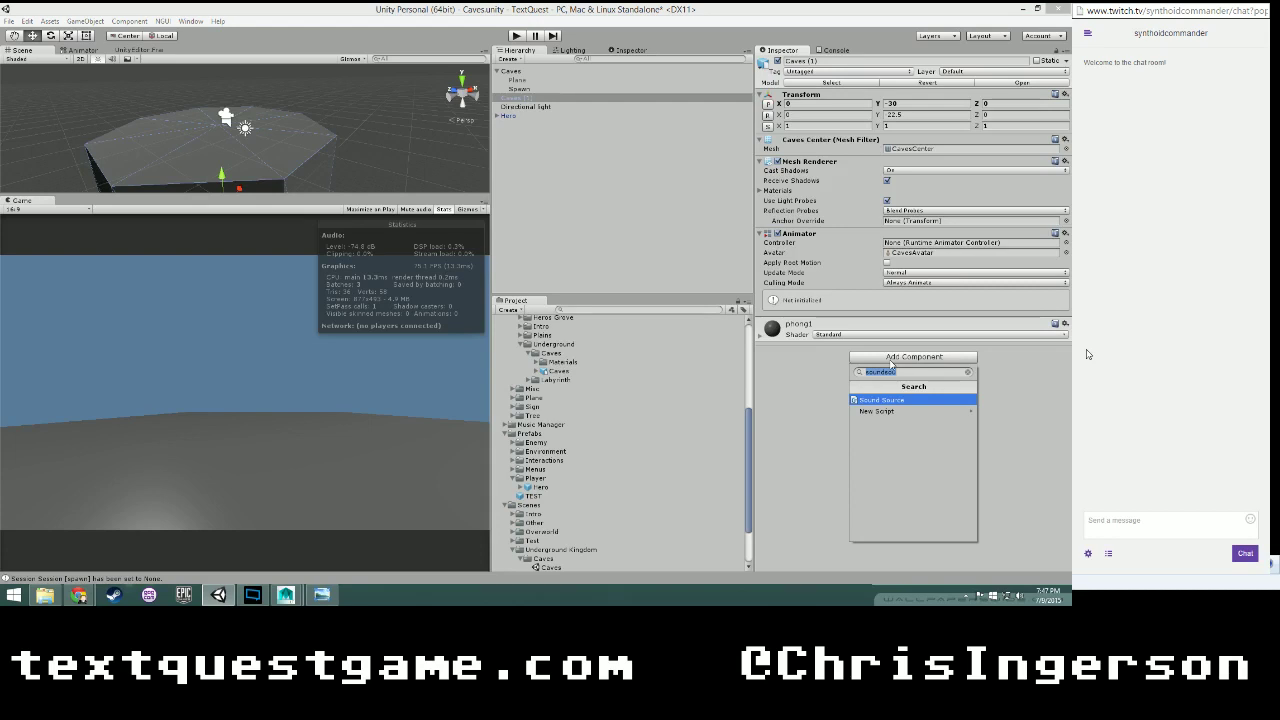
text(coll)
key(Down)
key(Down)
key(Down)
key(Down)
key(Down)
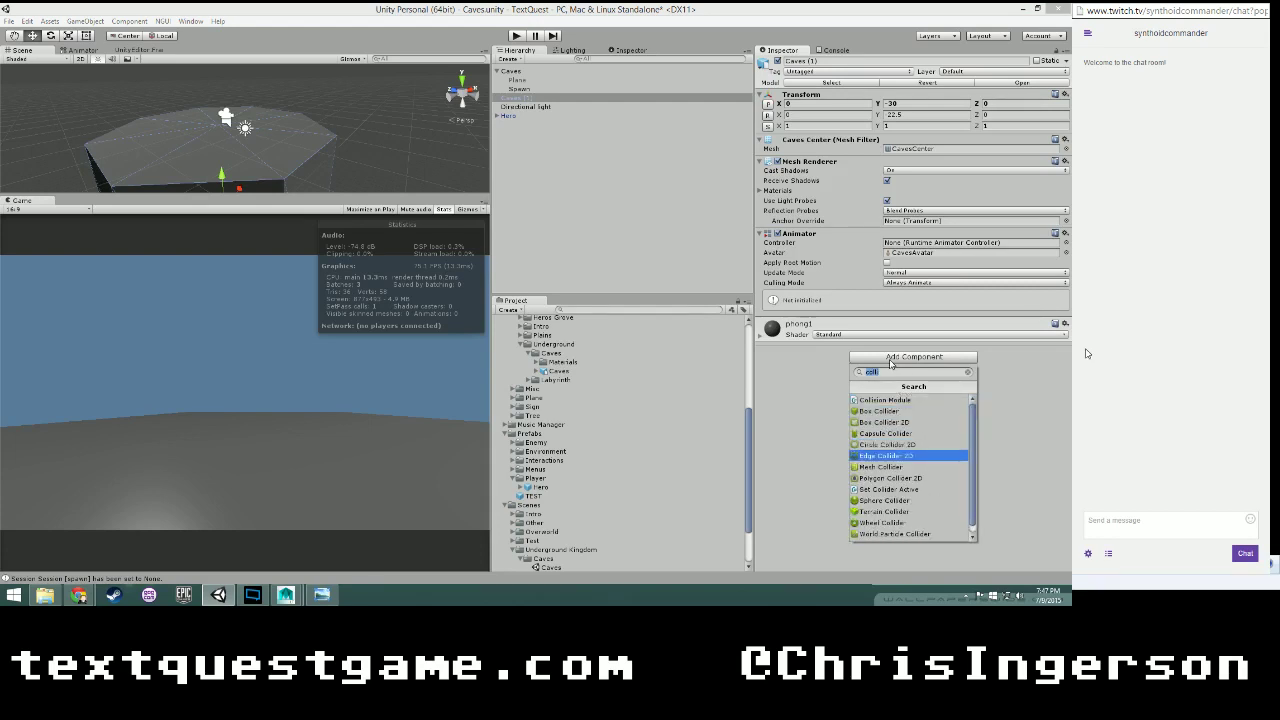
key(Return)
- Play test walking the Hero on the octagonal cave model and stop the test
click(657, 225)
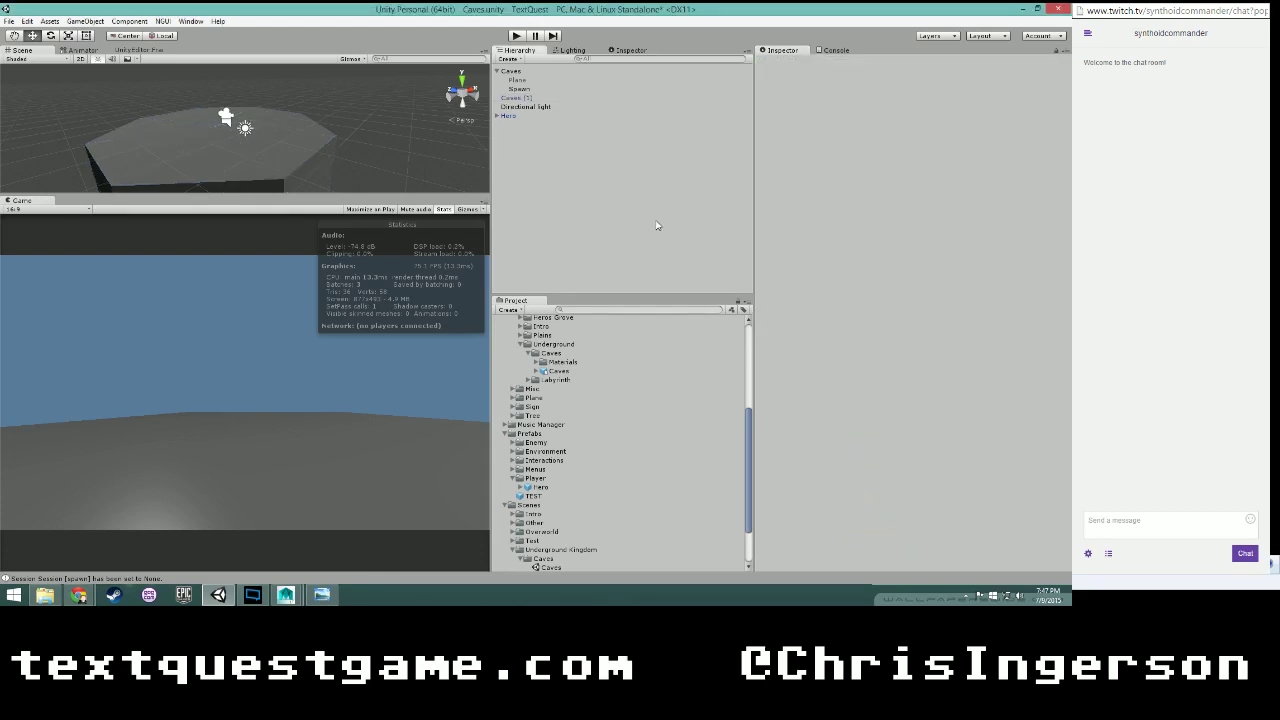
click(522, 37)
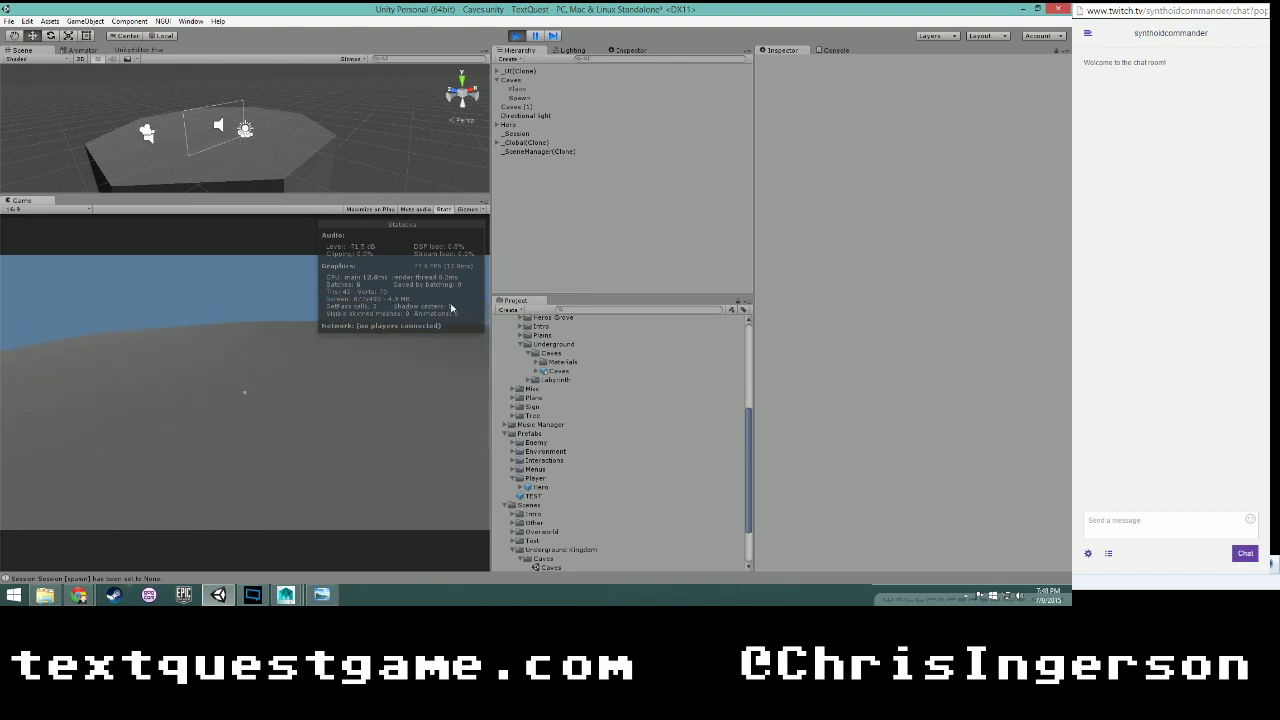
click(515, 36)
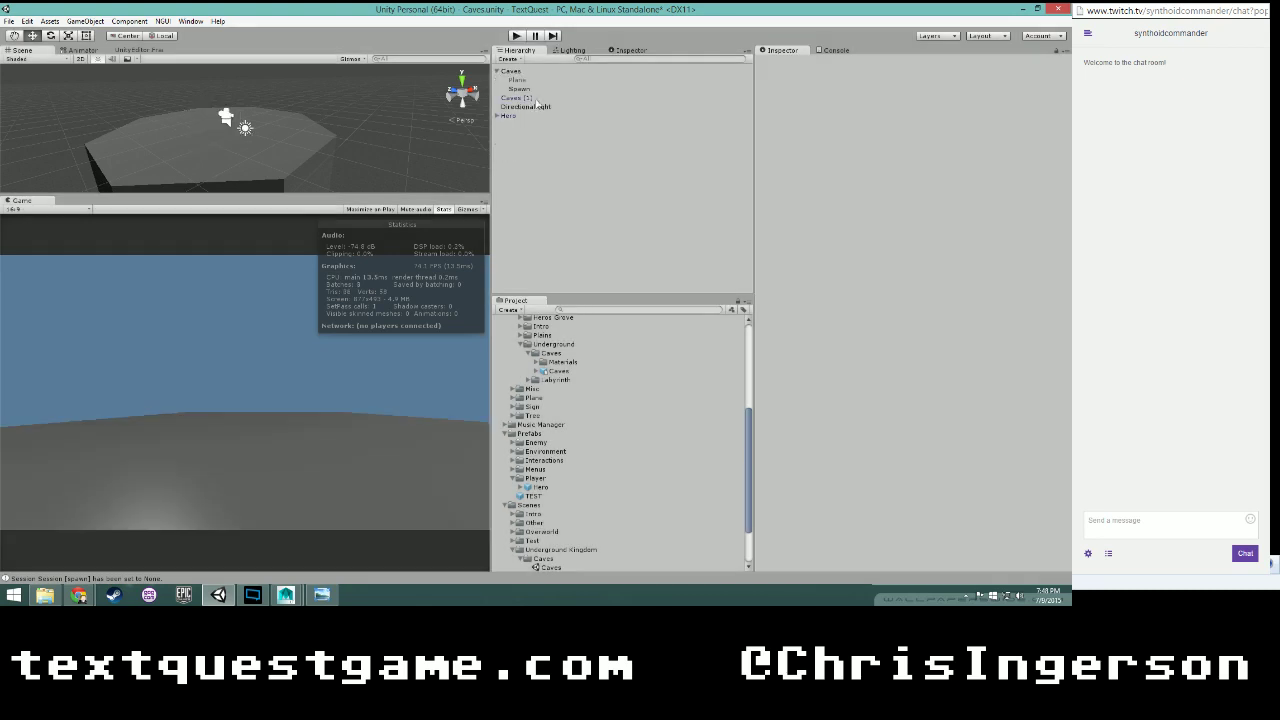
- Assign the CanyonCave texture to the Albedo map of the phong1 material in the Caves Materials folder
click(525, 97)
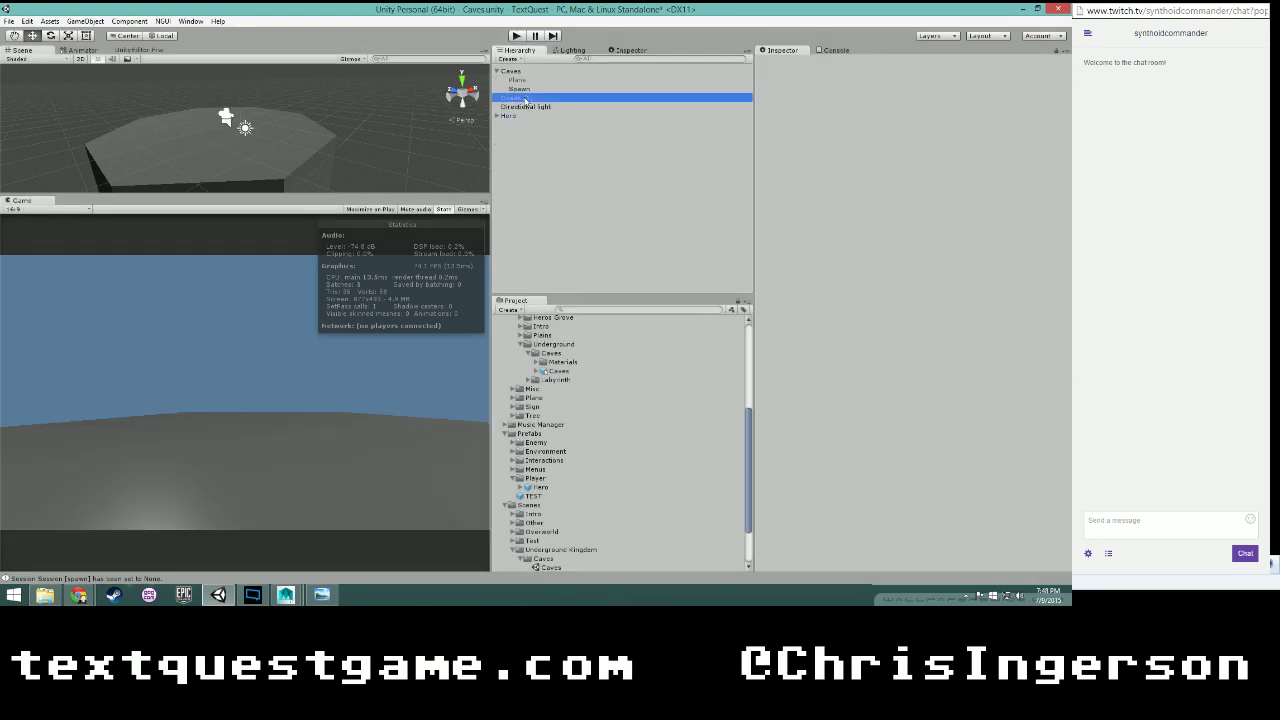
click(536, 362)
click(566, 370)
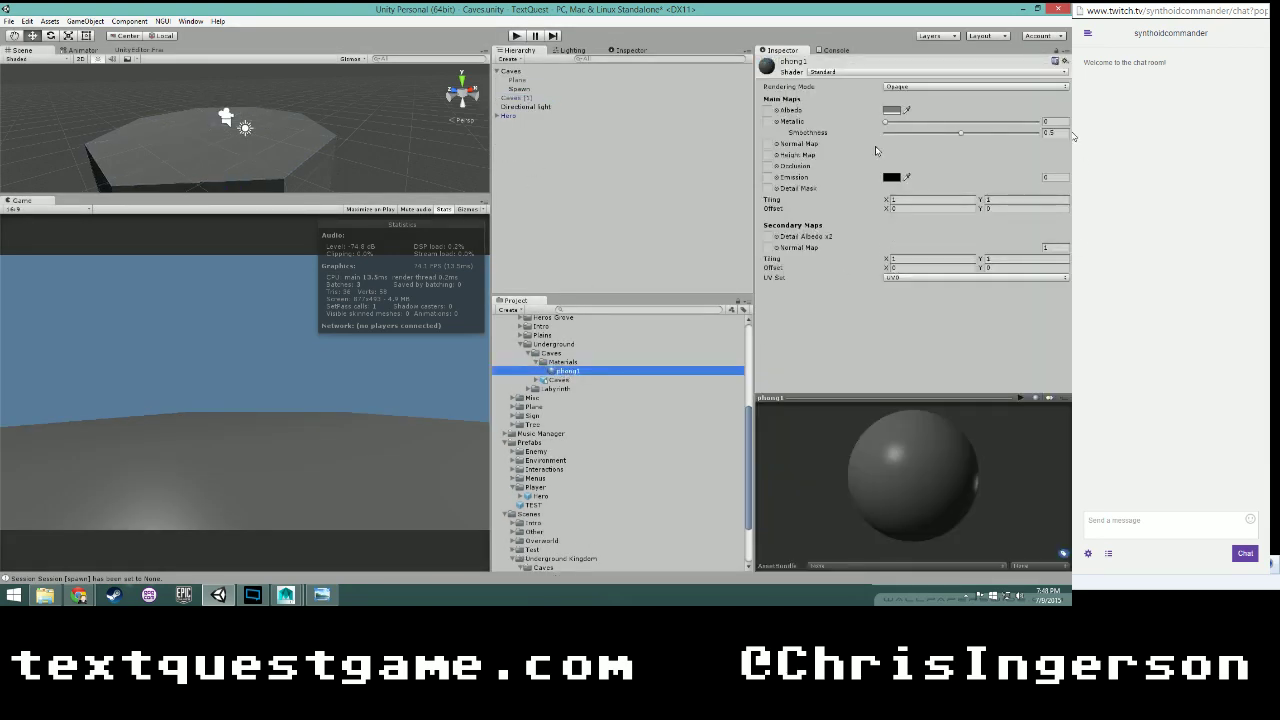
click(770, 112)
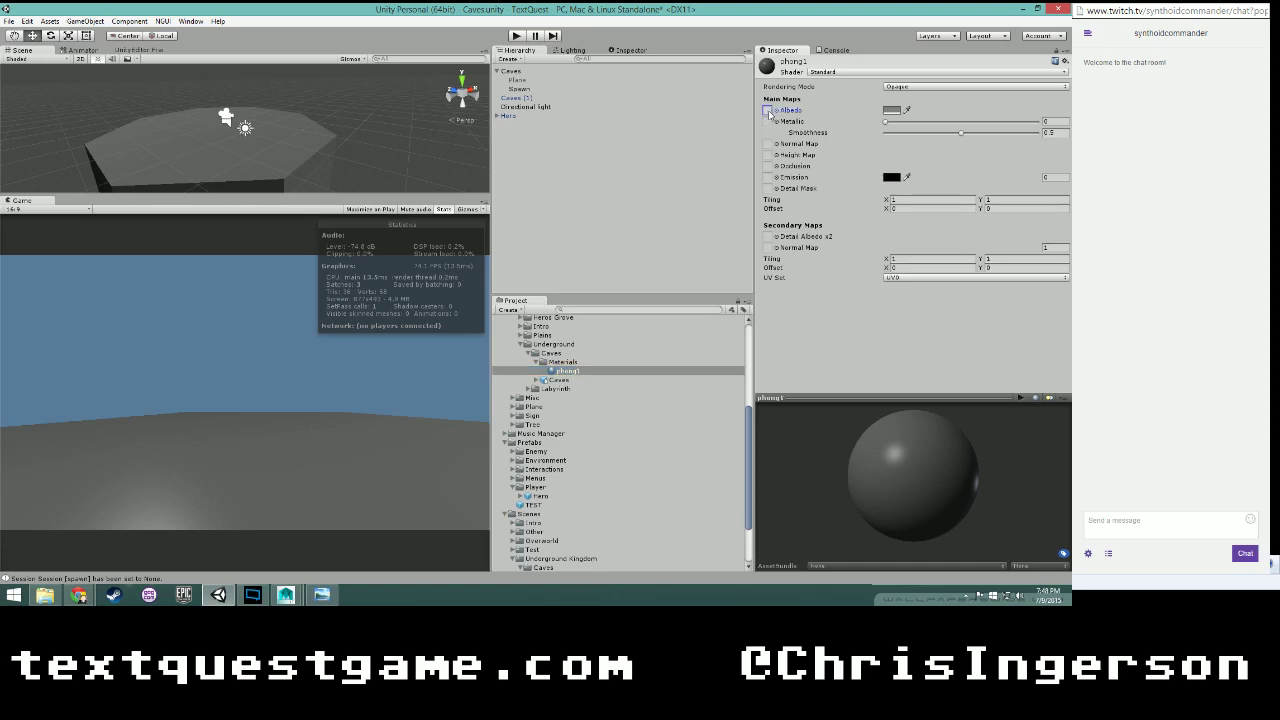
click(771, 113)
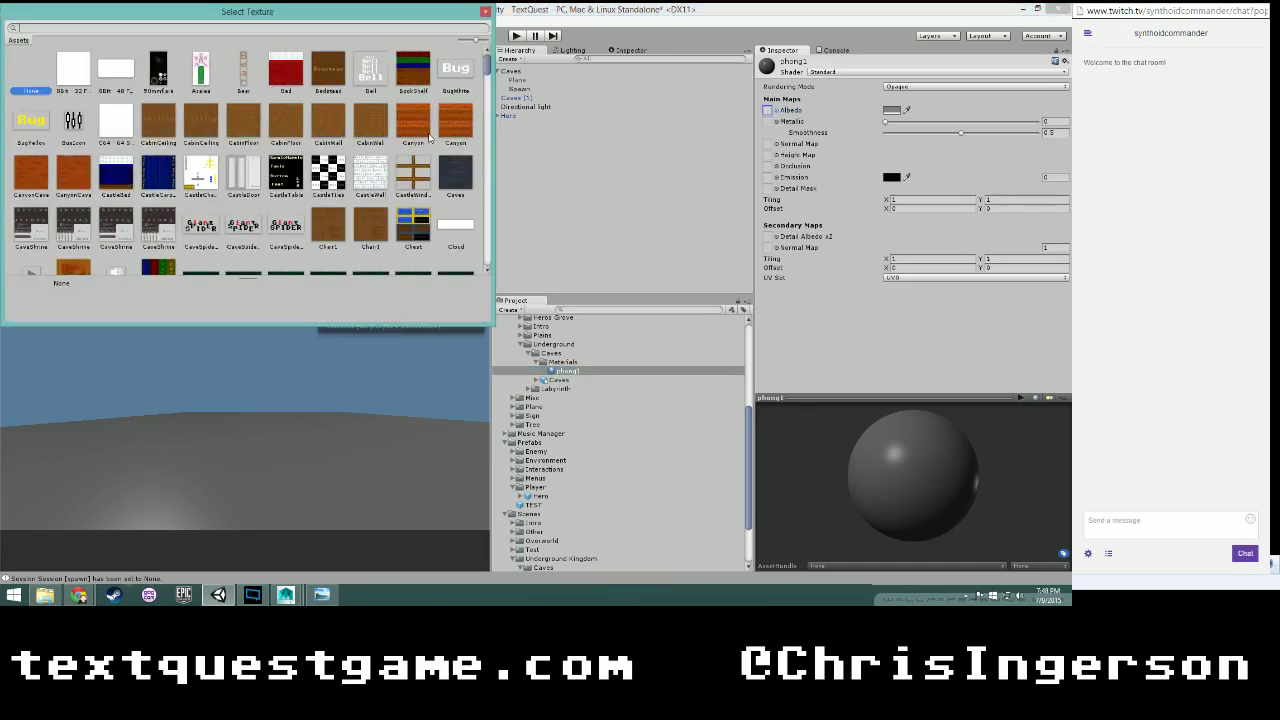
click(68, 174)
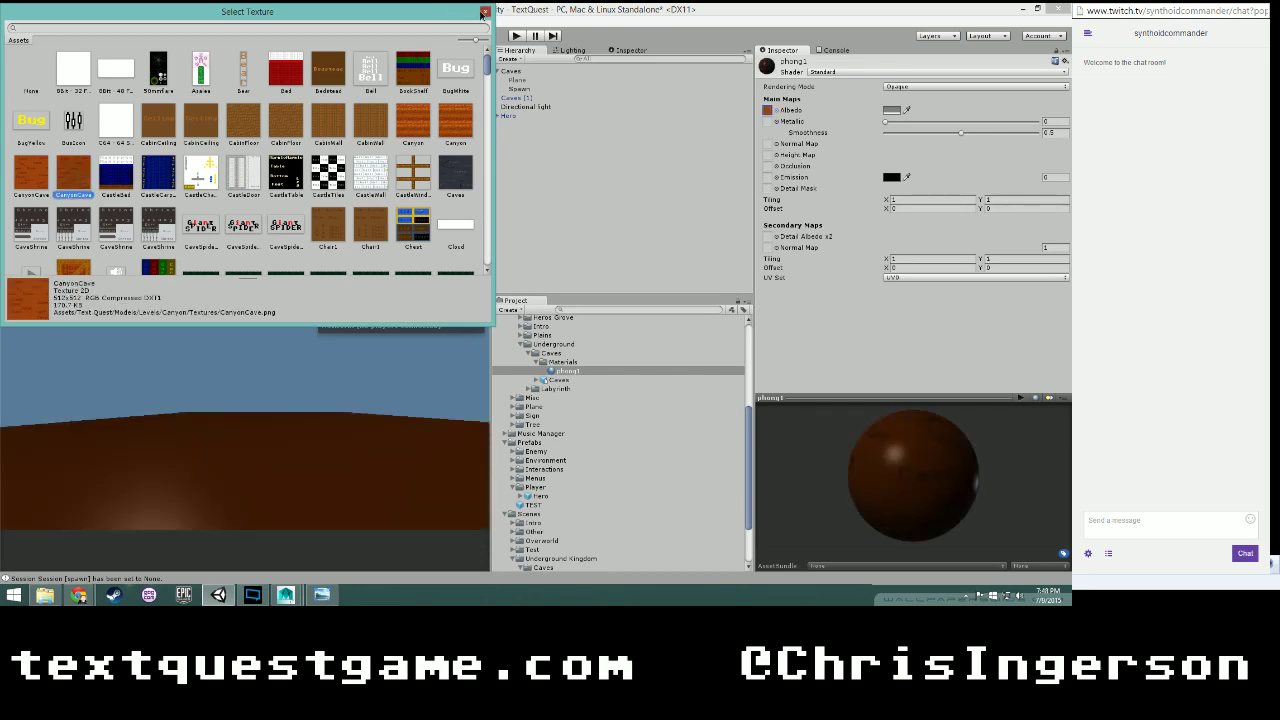
click(485, 11)
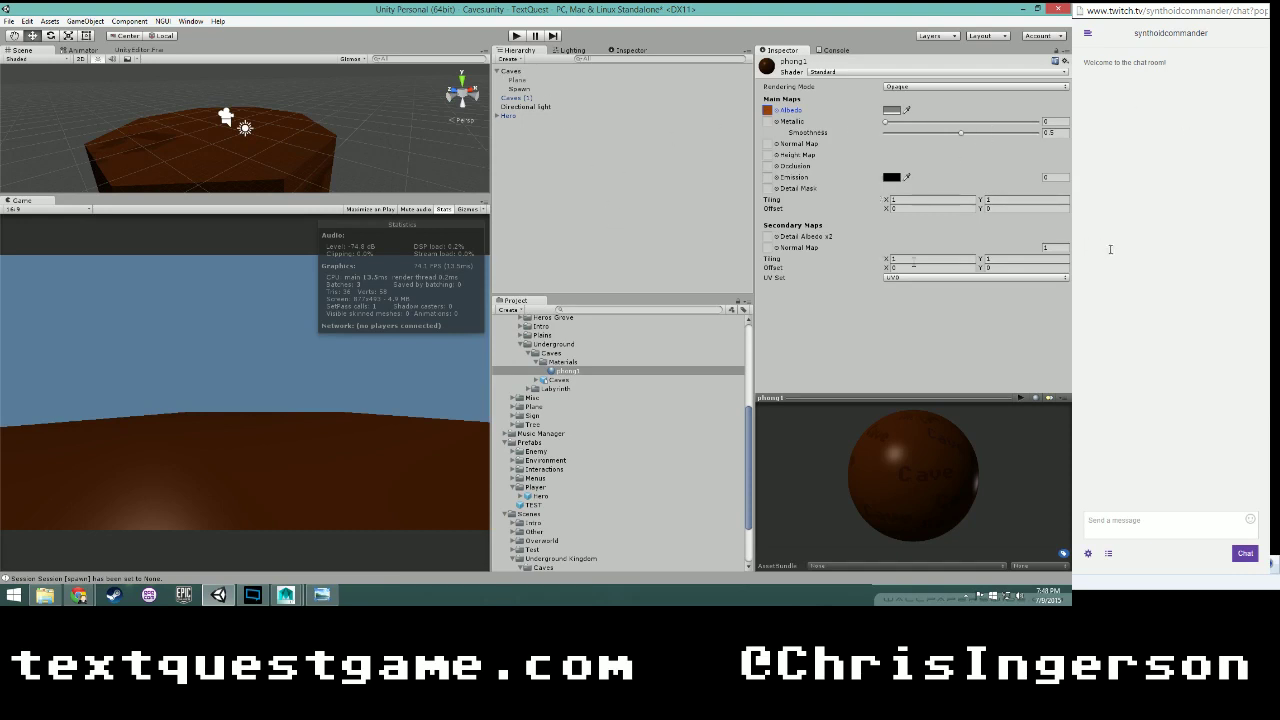
- Set the phong1 material's Secondary Maps tiling to 20 in X and Y and inspect the cave model's surface
click(914, 258)
key(Tab)
scroll(266, 151, up, 3)
alt+drag(266, 151, 322, 127)
scroll(360, 103, down, 3)
middle_drag(355, 114, 333, 171)
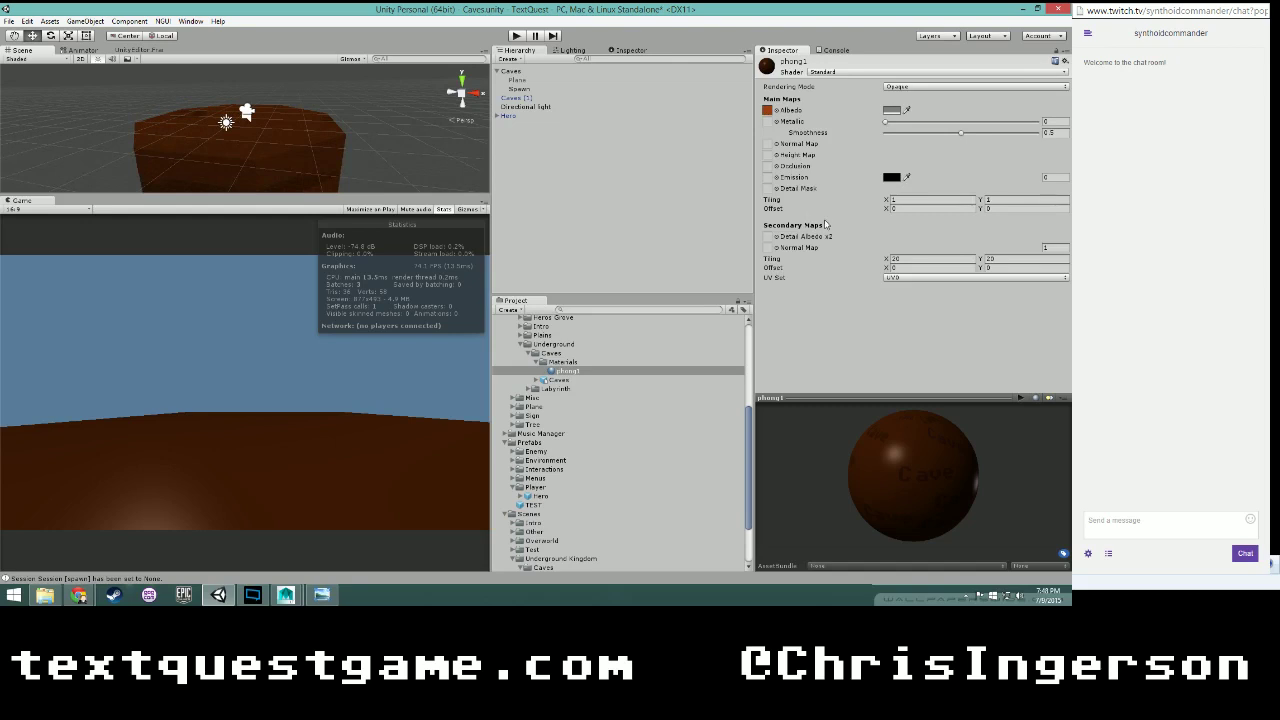
- Raise the Secondary Maps tiling of phong1 to 50 in both X and Y
click(911, 259)
key(Tab)
key(alt)
alt+drag(374, 153, 409, 180)
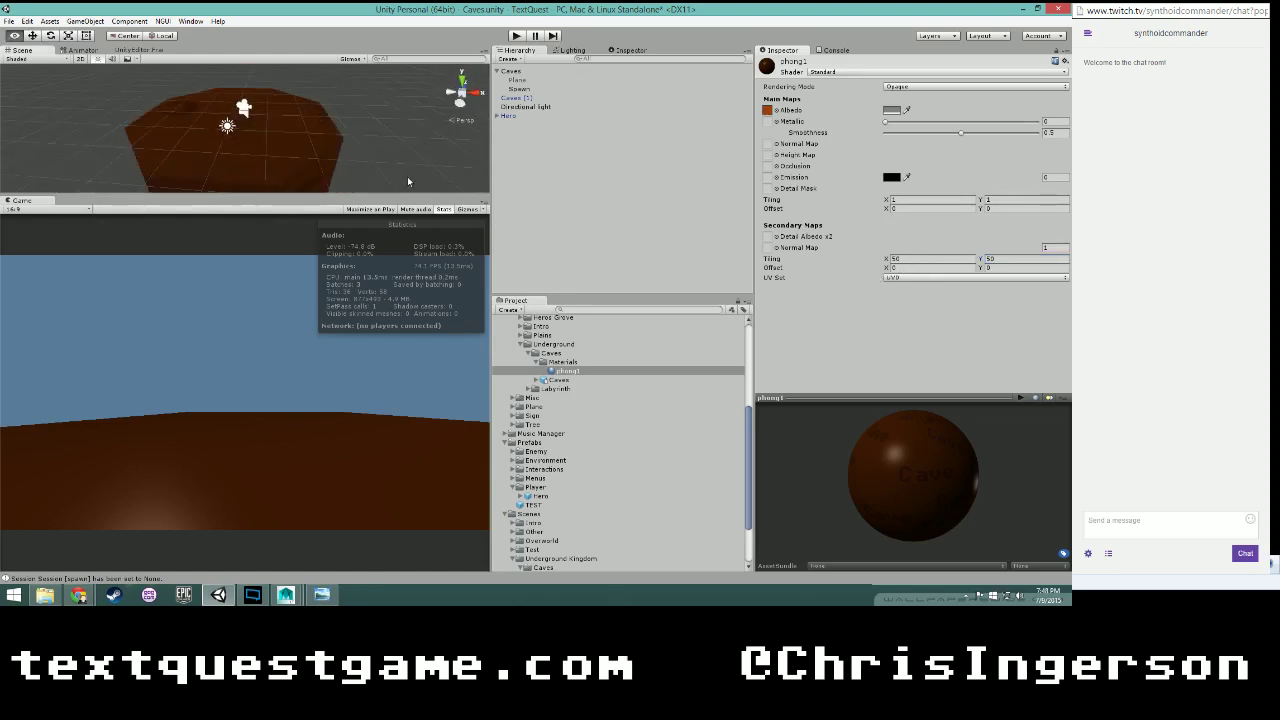
- Play test walking on the brown-textured cave model and stop the test
click(516, 36)
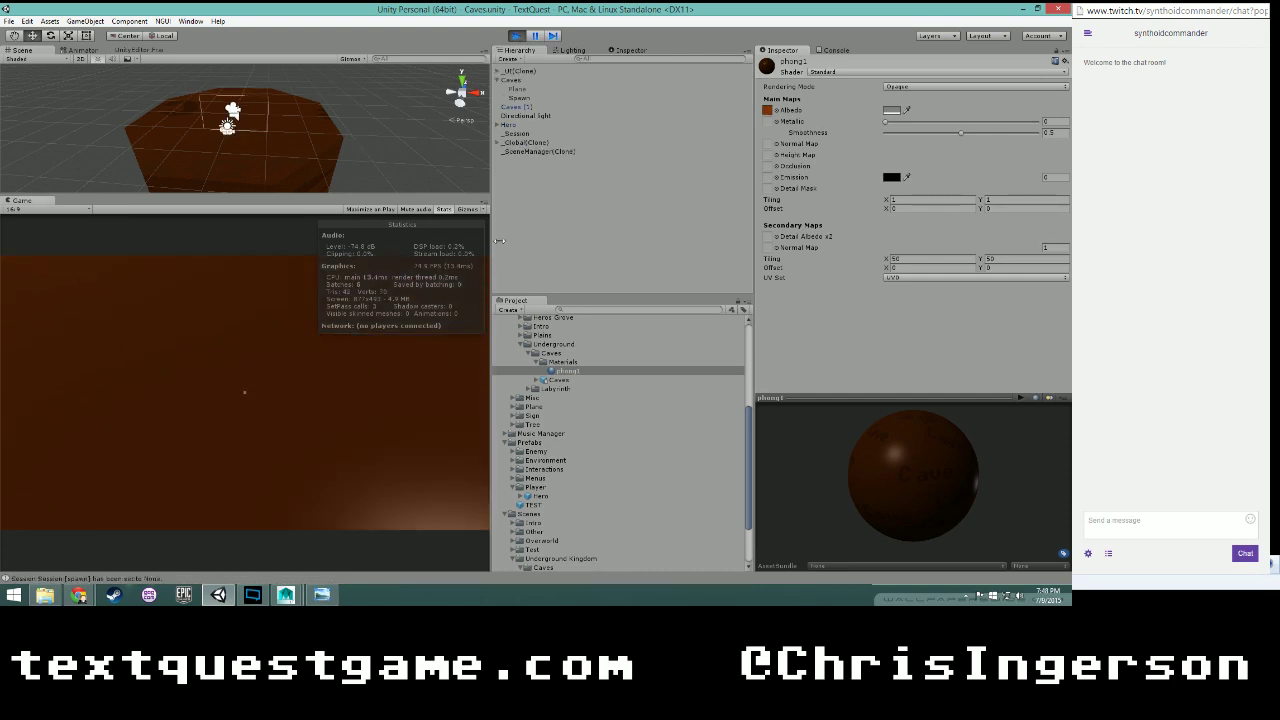
key(w)
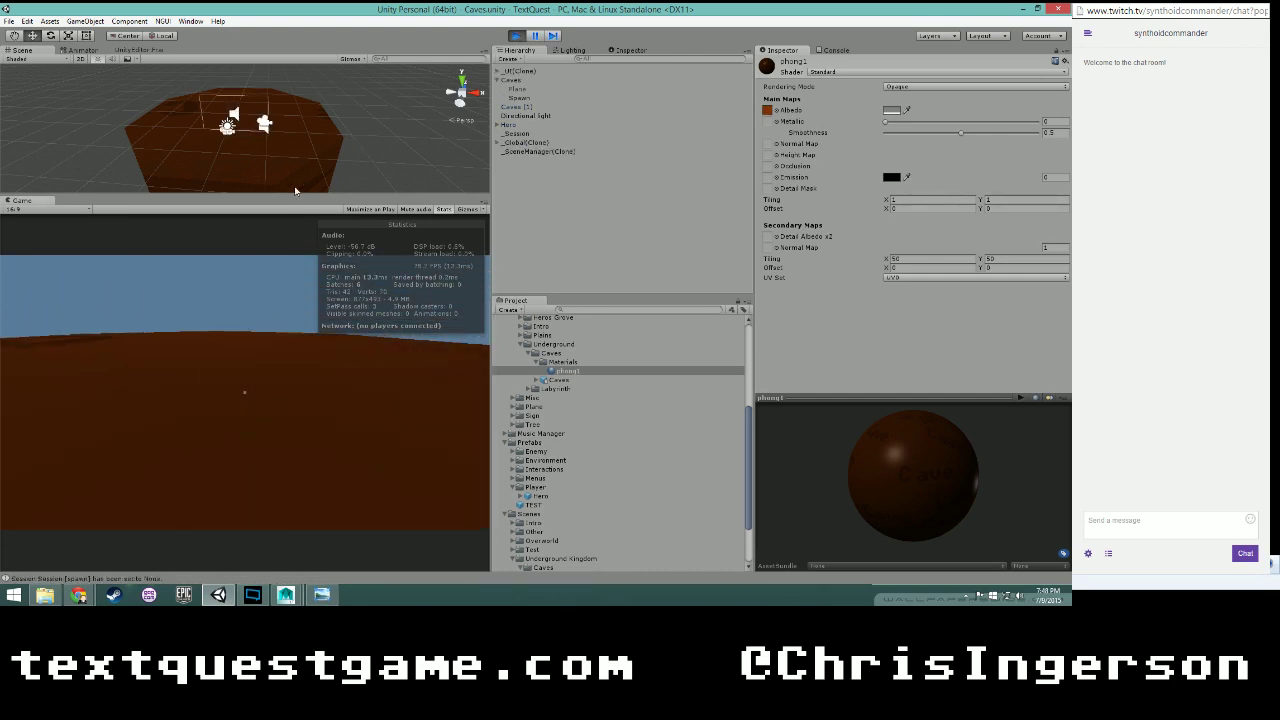
click(516, 36)
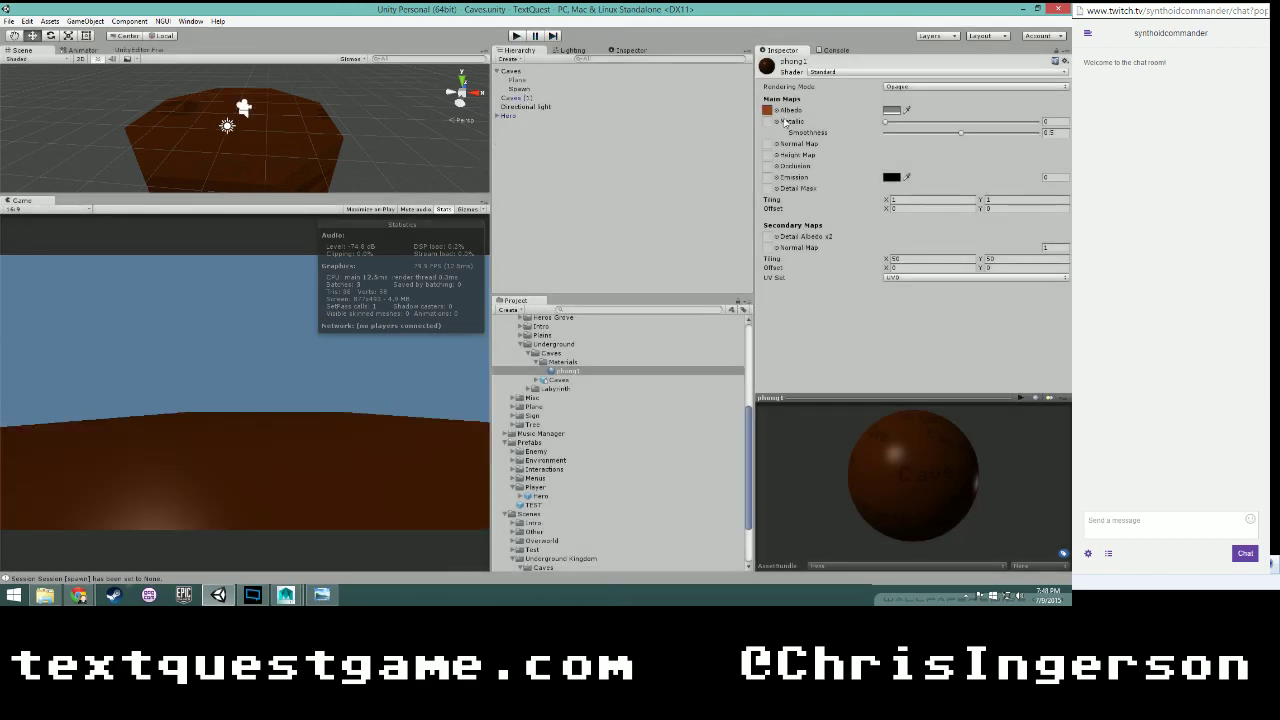
- Replace phong1's Albedo texture with the Dirt texture, then run a short play test and stop it
click(777, 111)
scroll(366, 178, down, 2)
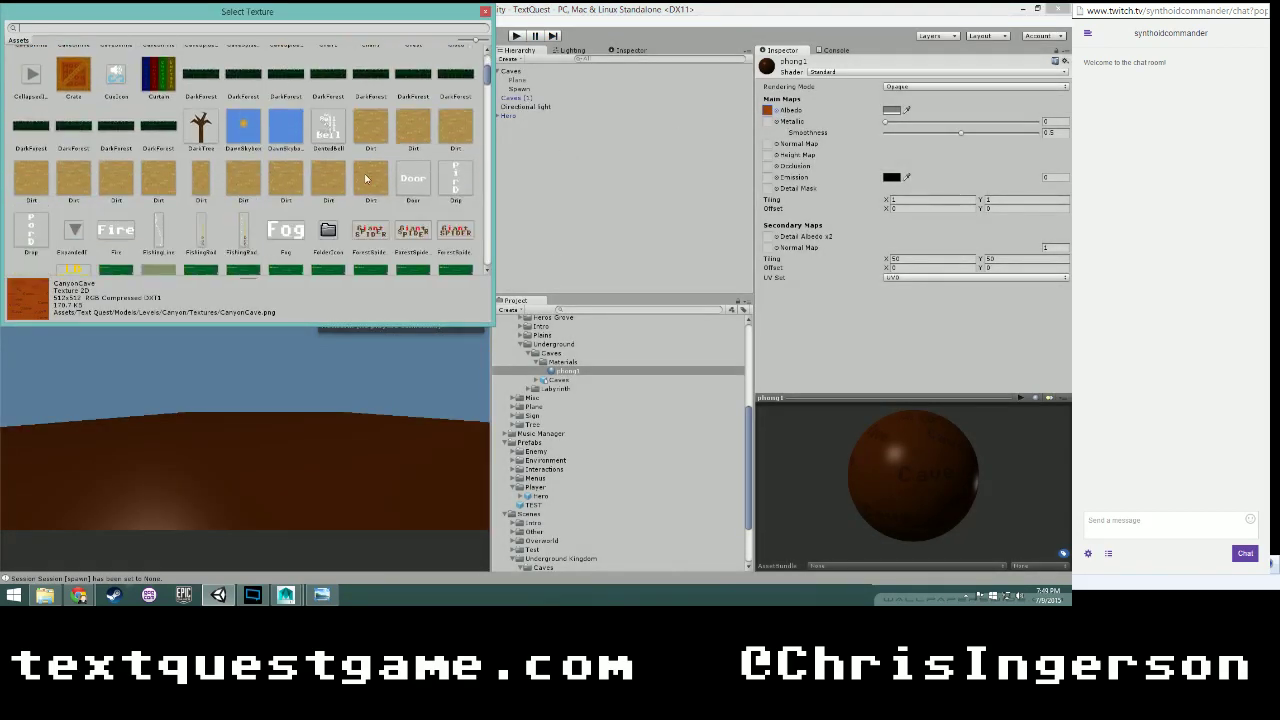
click(368, 178)
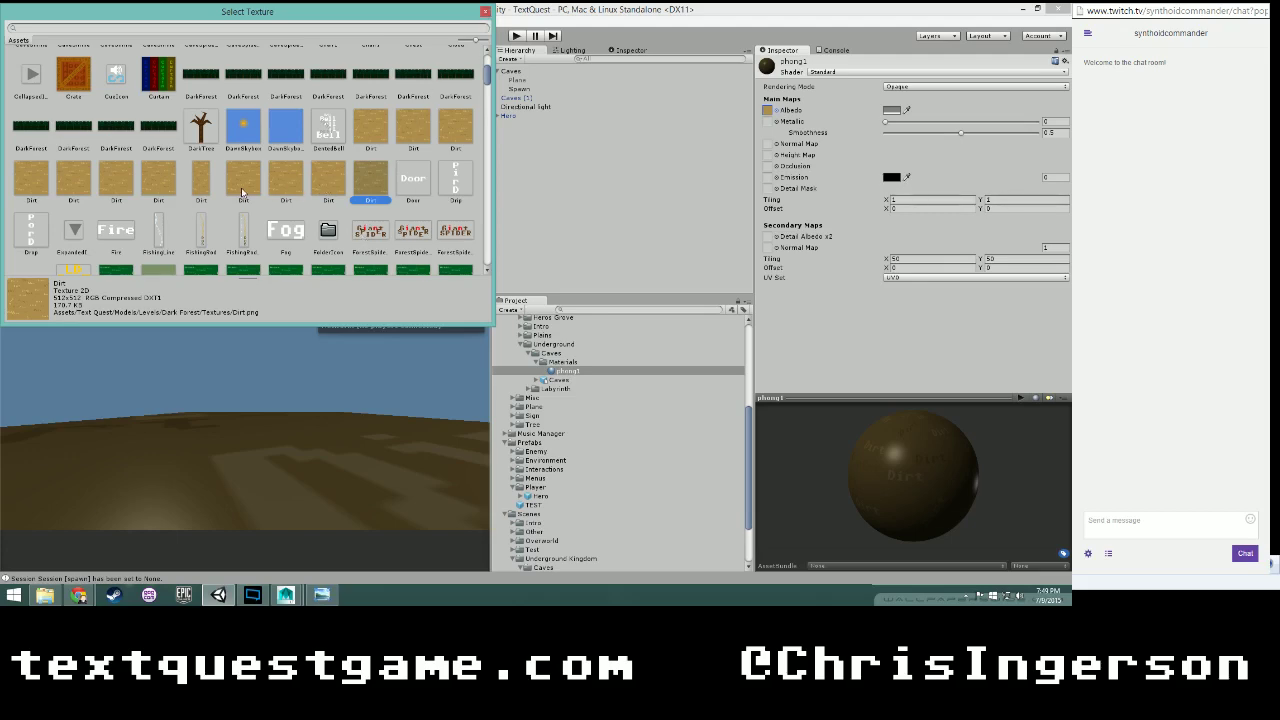
scroll(160, 216, down, 5)
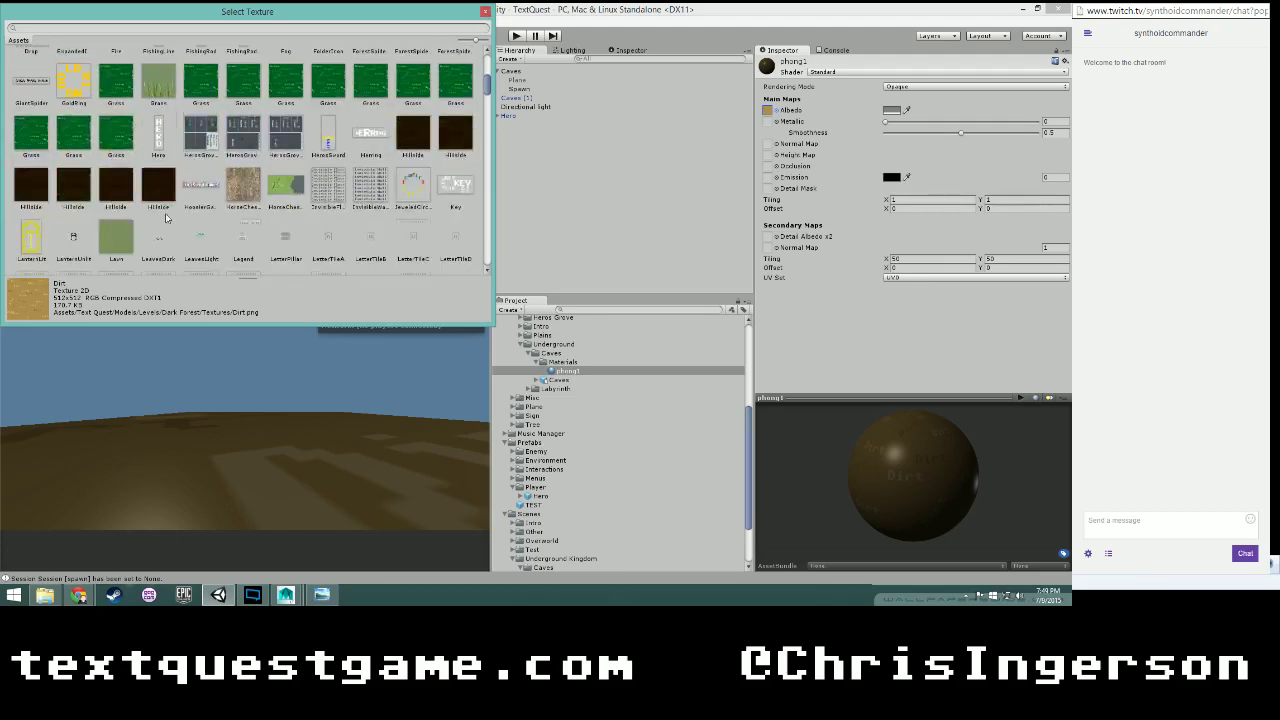
scroll(166, 218, up, 4)
scroll(167, 218, up, 1)
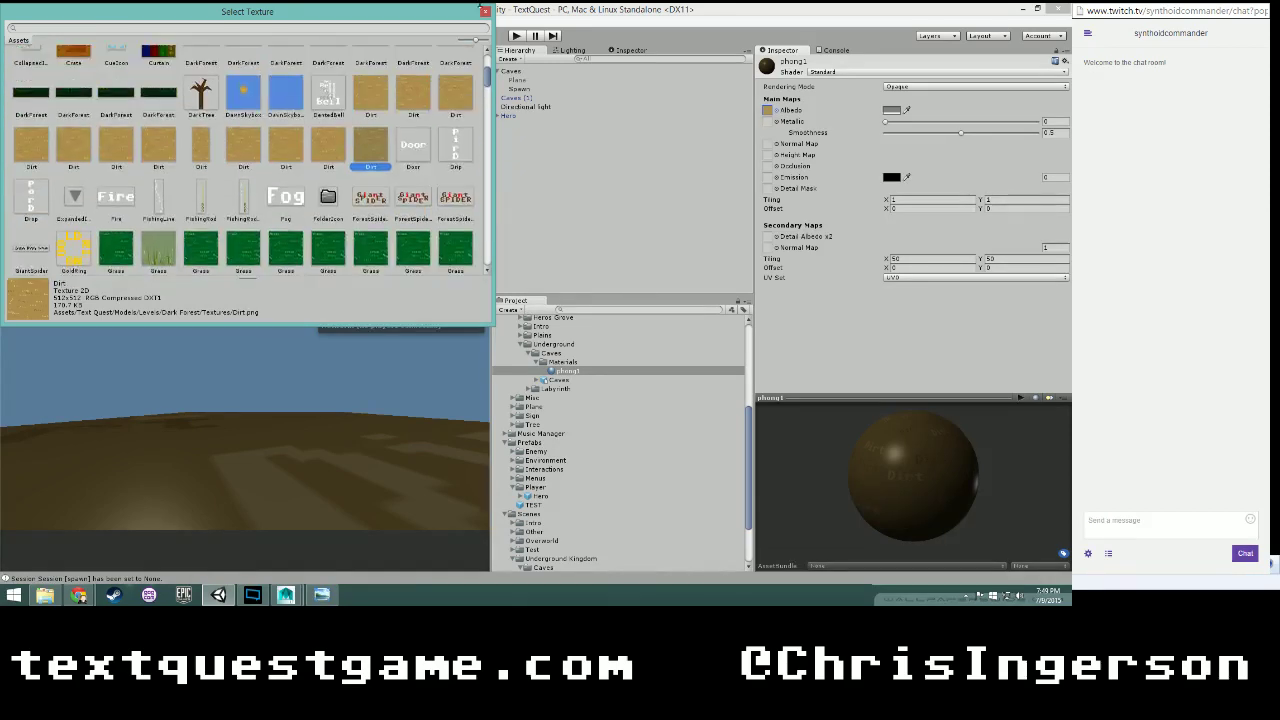
click(485, 10)
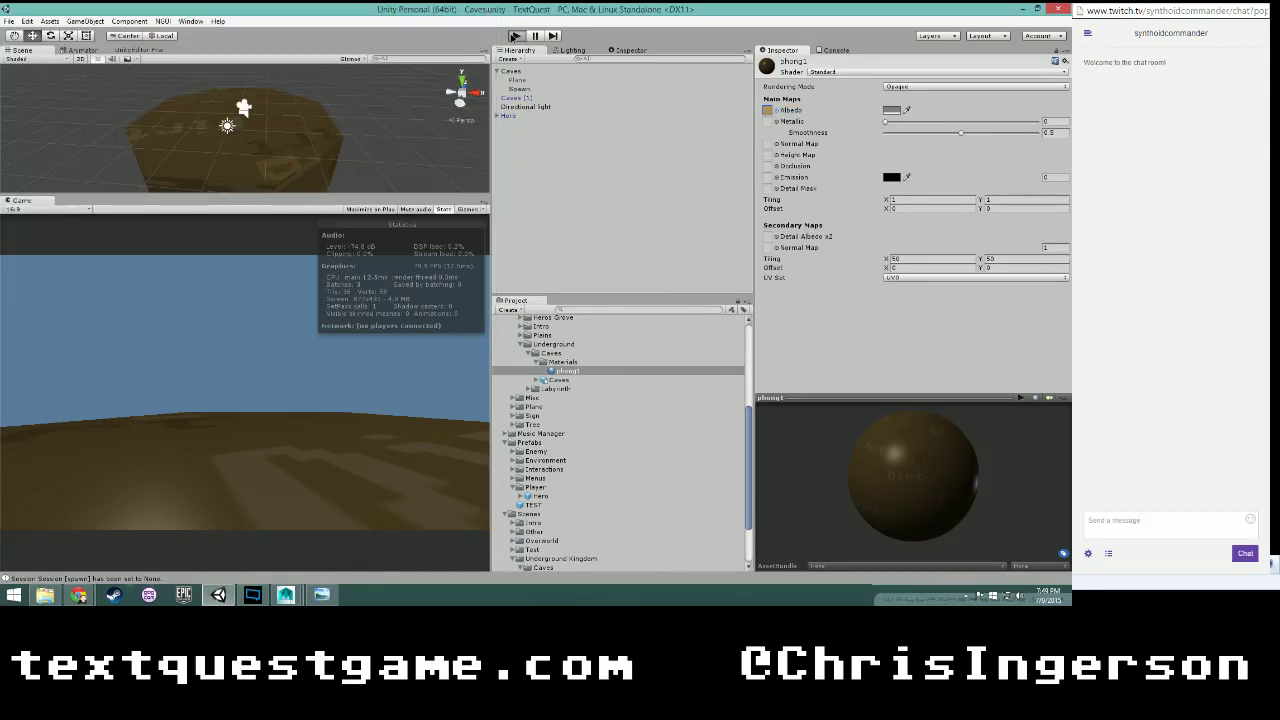
click(513, 36)
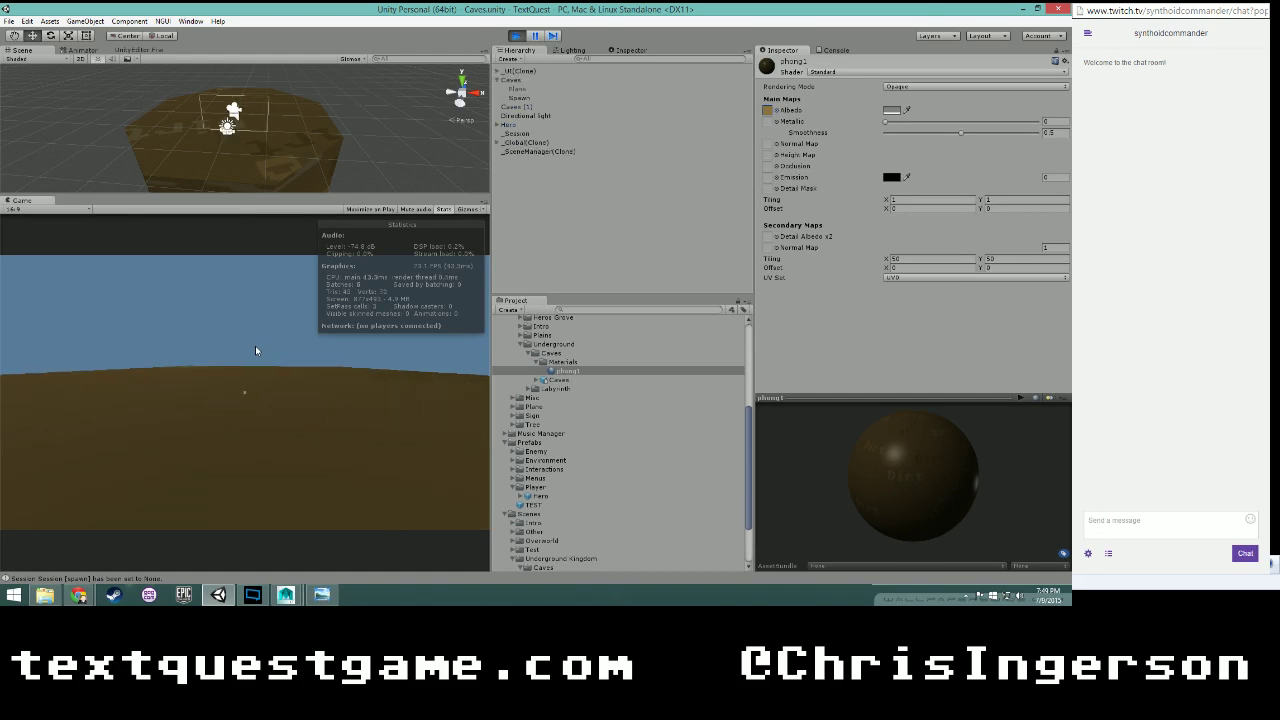
click(522, 36)
- Reduce phong1's Smoothness to 0, then play test walking across the cave model and stop the test
drag(958, 133, 884, 133)
click(515, 36)
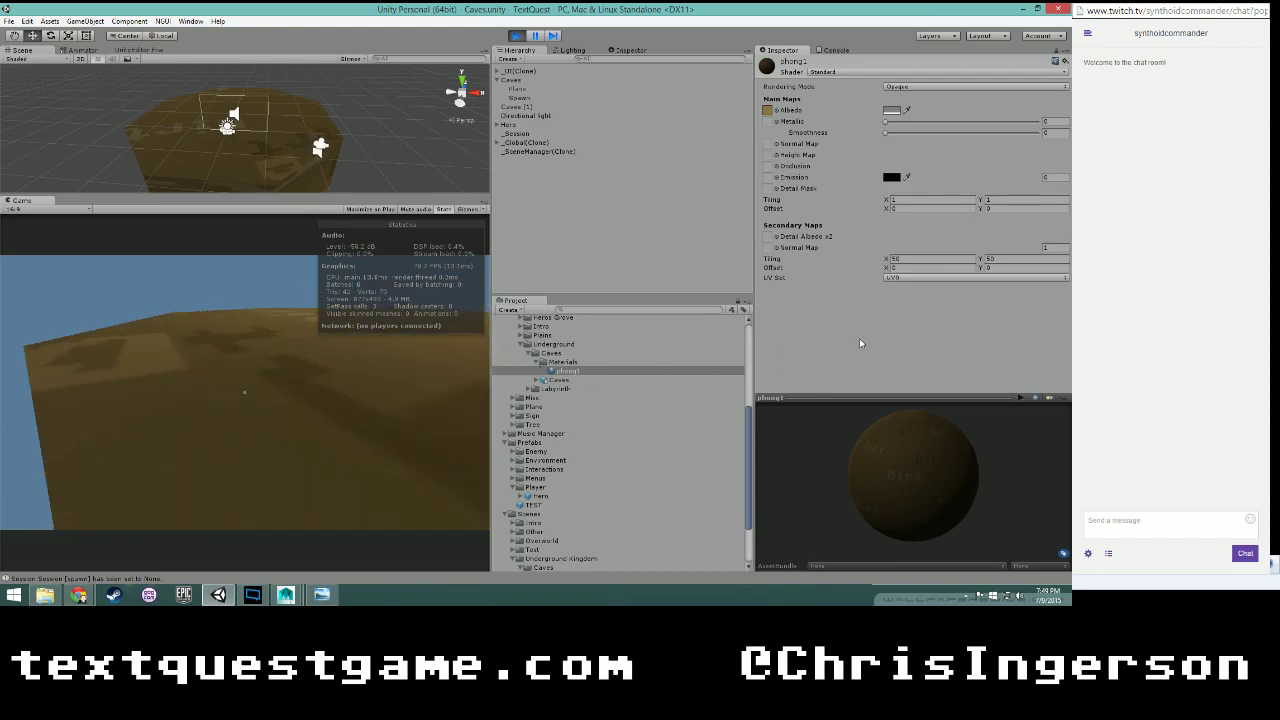
click(507, 38)
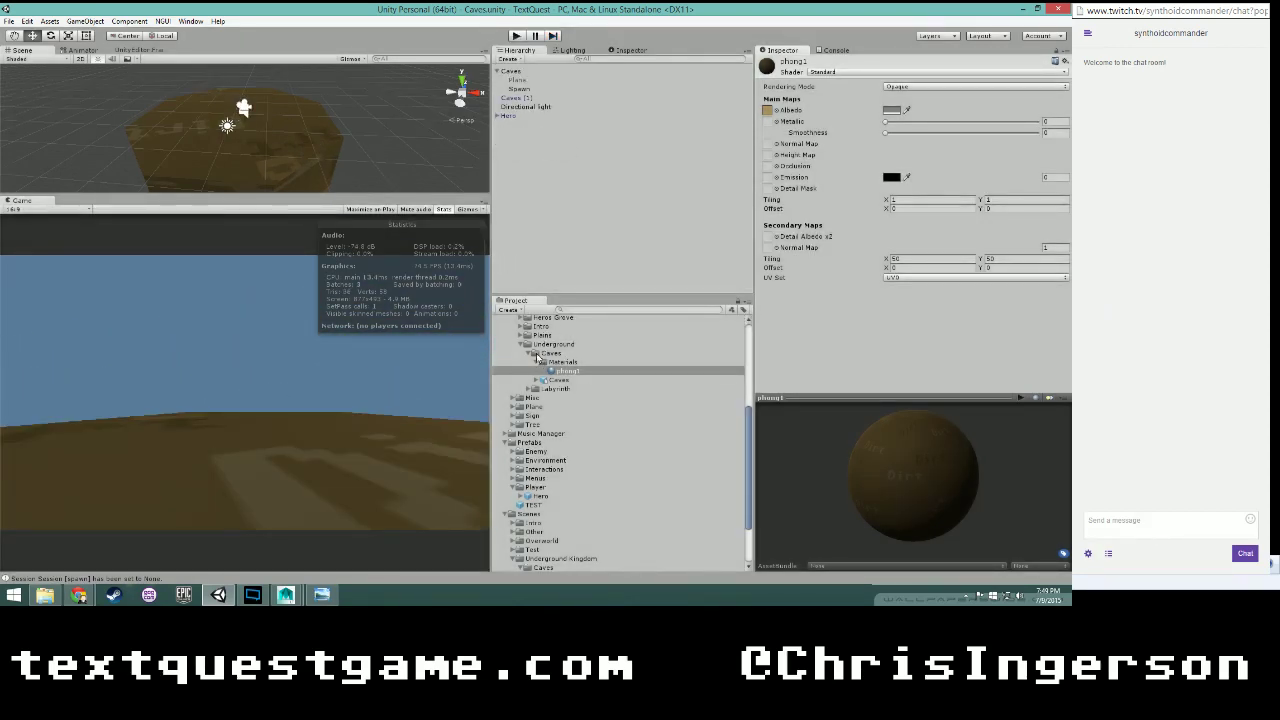
- Switch to Maya LT and set the radius of the CavesCenter cylinder to 10
click(1023, 9)
click(119, 362)
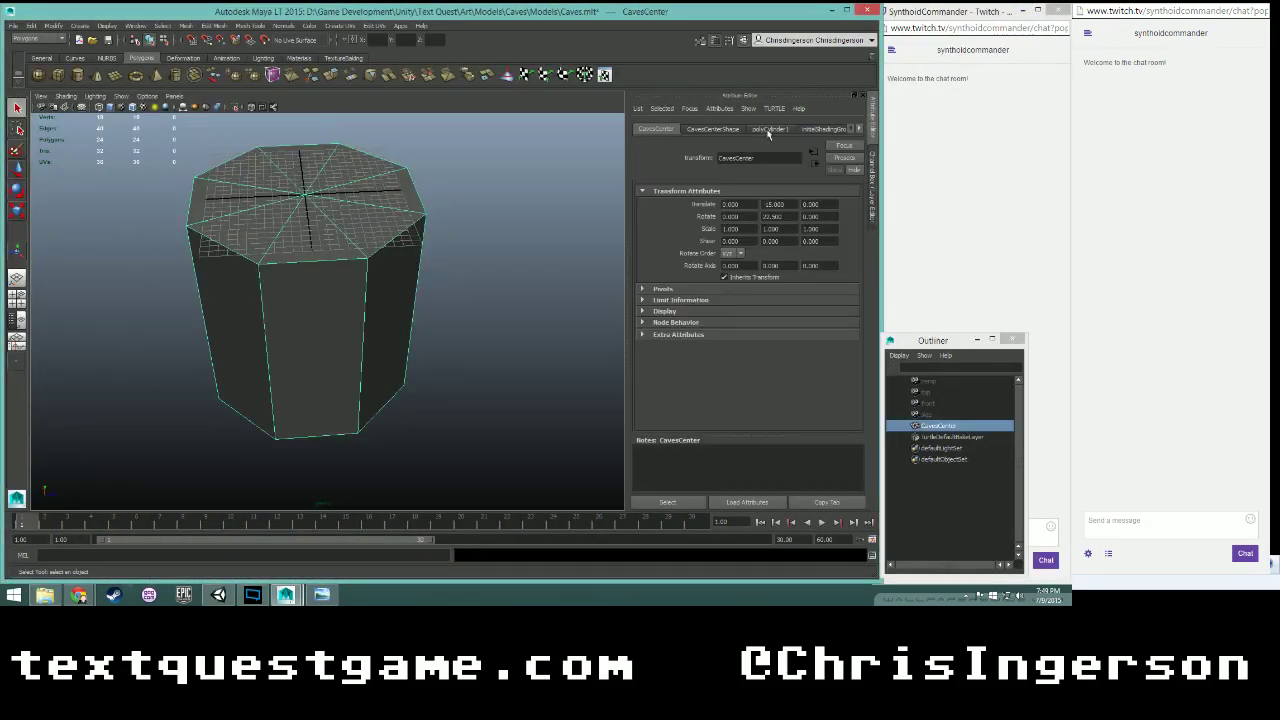
click(768, 129)
double_click(735, 204)
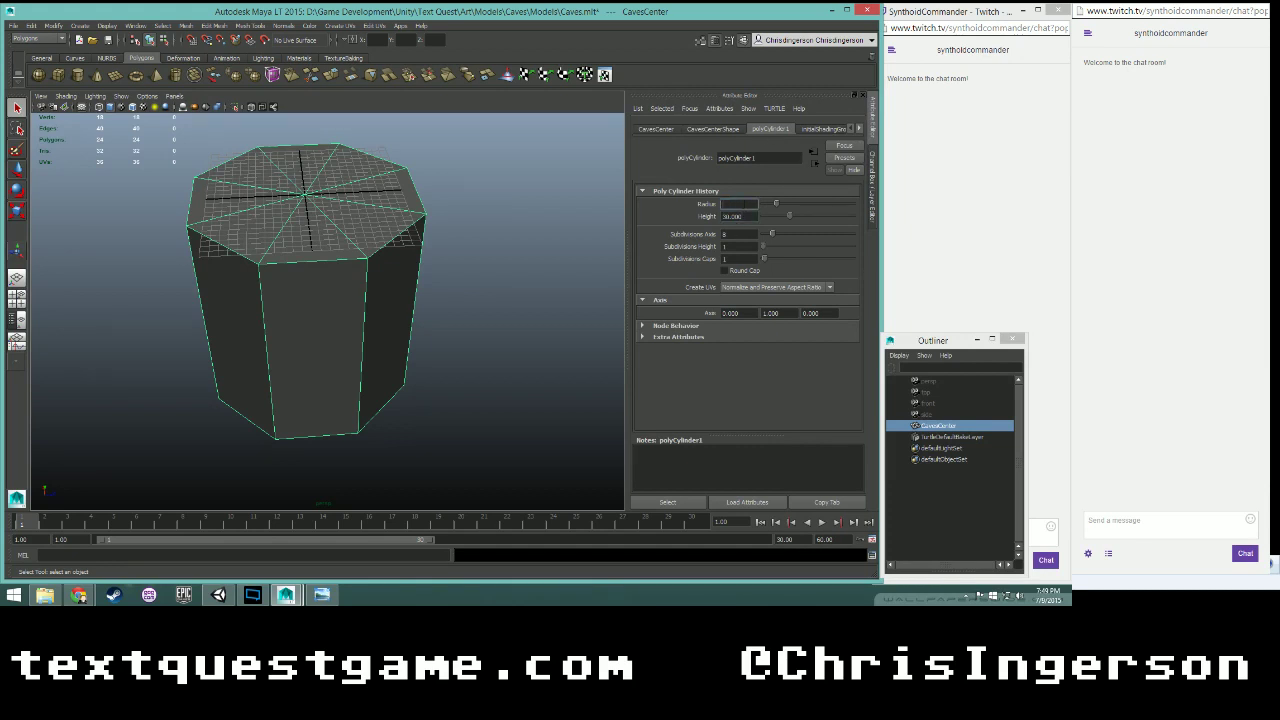
text(10)
key(Return)
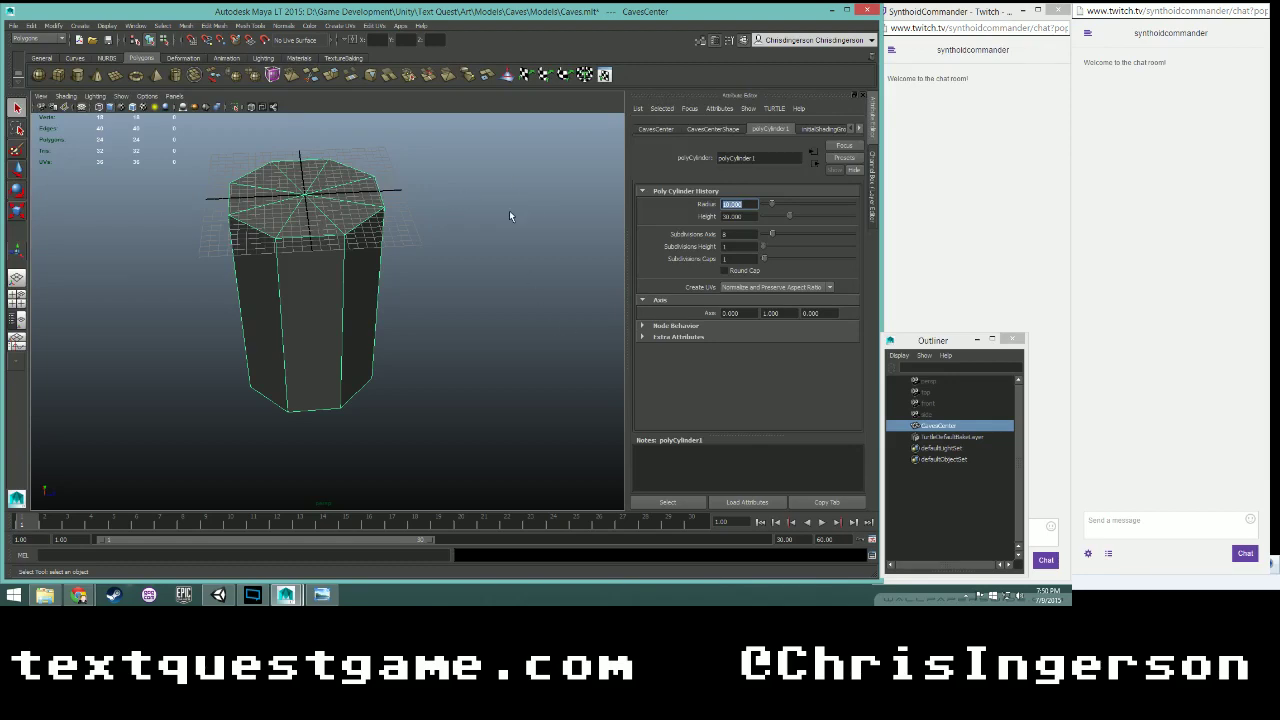
- Export the selected CavesCenter model as FBX to Caves.fbx, replacing the existing file
mouse_move(502, 209)
alt+mouse_down()
mouse_move(486, 189)
mouse_move(496, 220)
alt+mouse_up()
alt+middle_drag(496, 220, 496, 250)
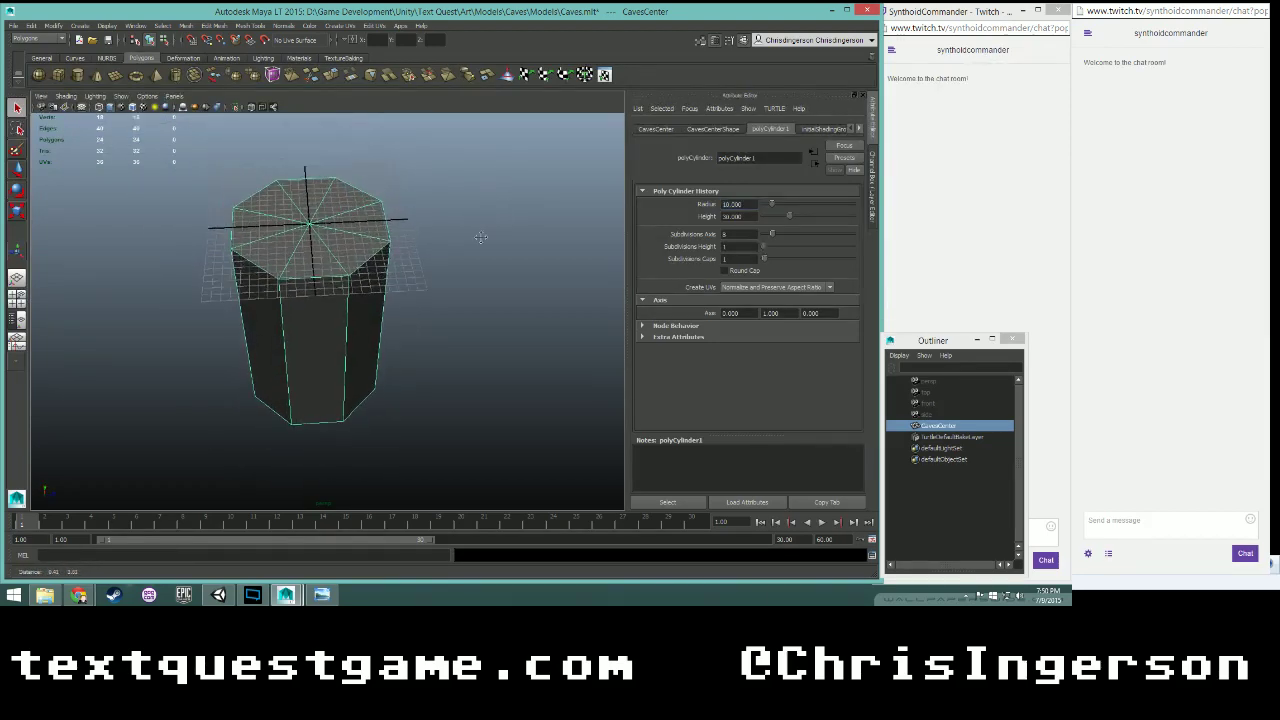
scroll(389, 240, up, 6)
scroll(401, 236, down, 3)
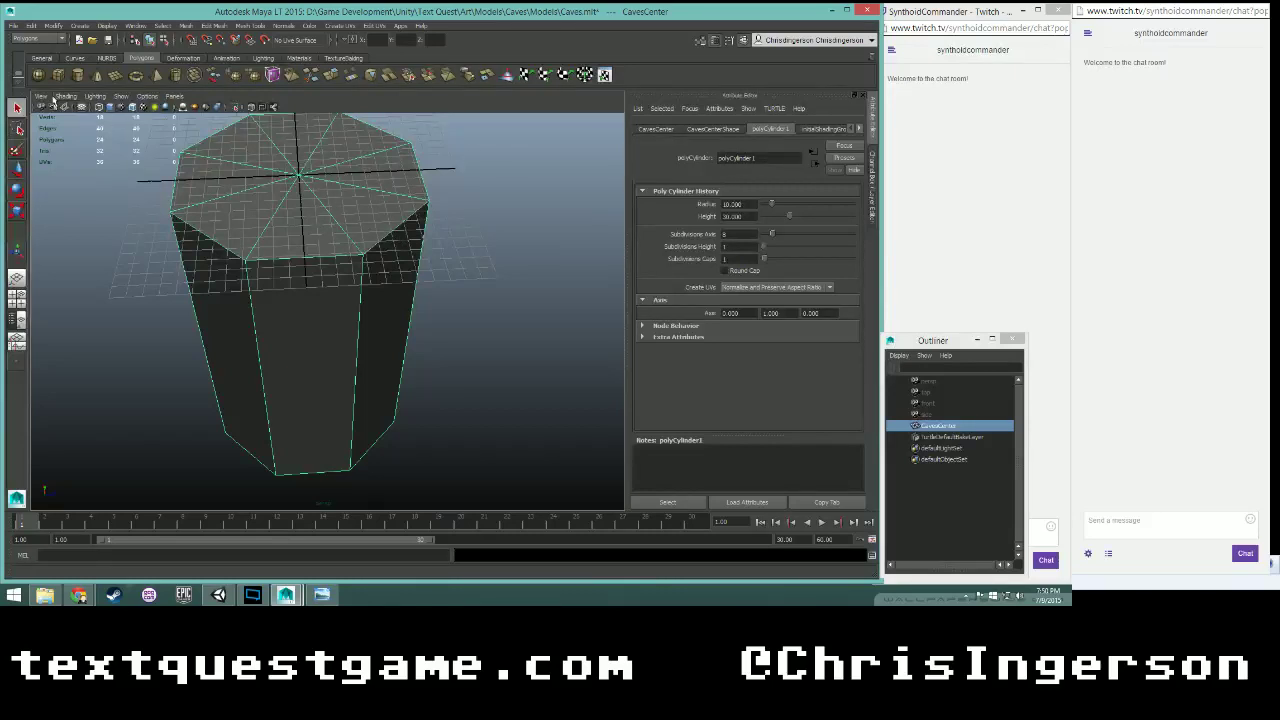
click(12, 26)
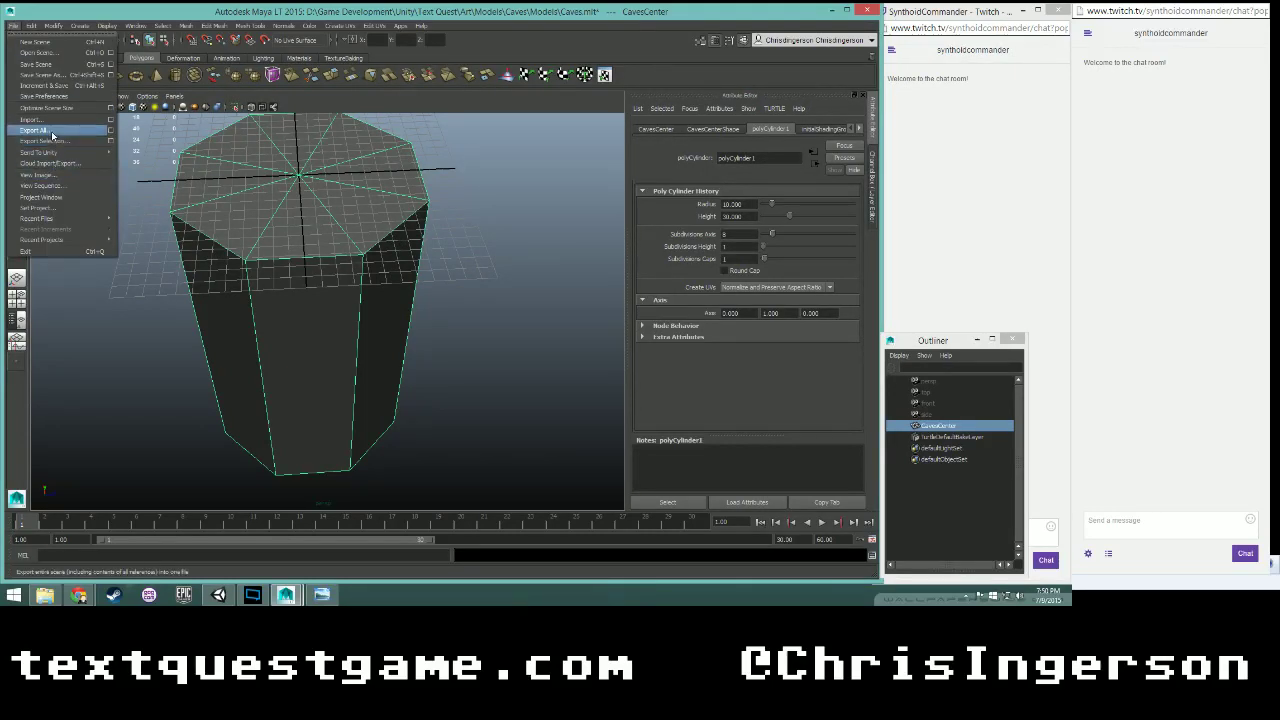
click(42, 141)
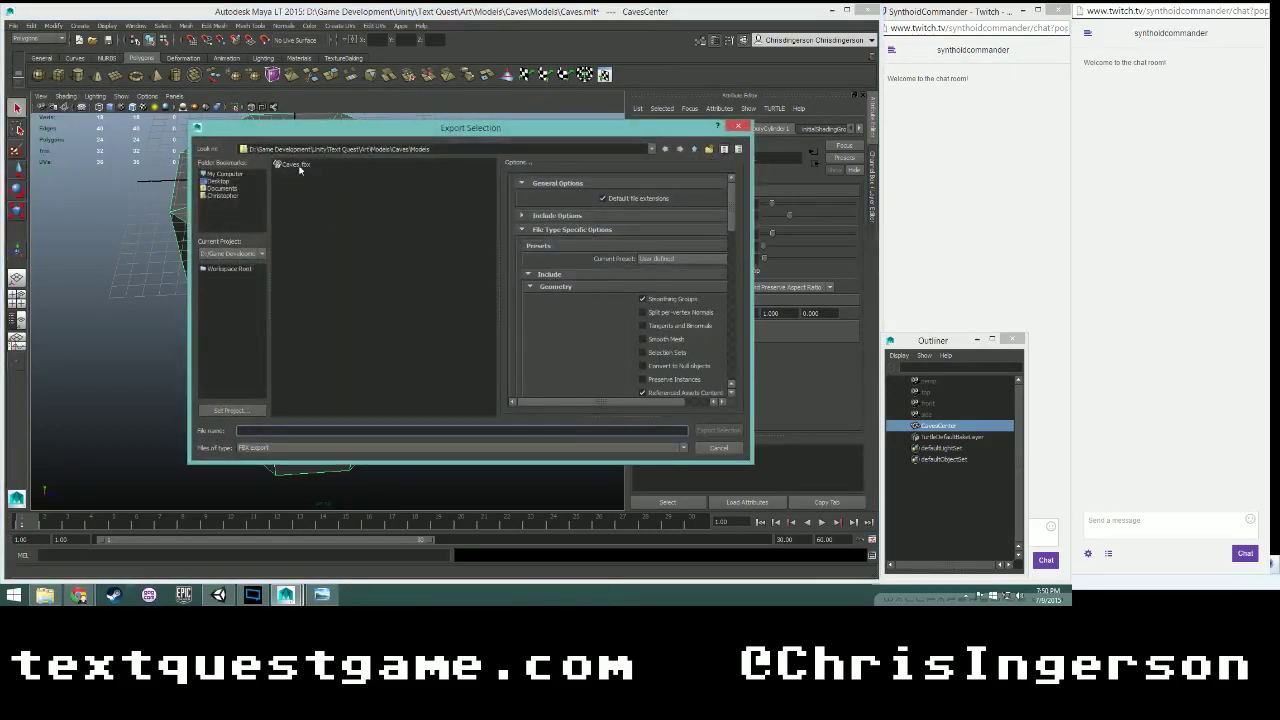
click(712, 432)
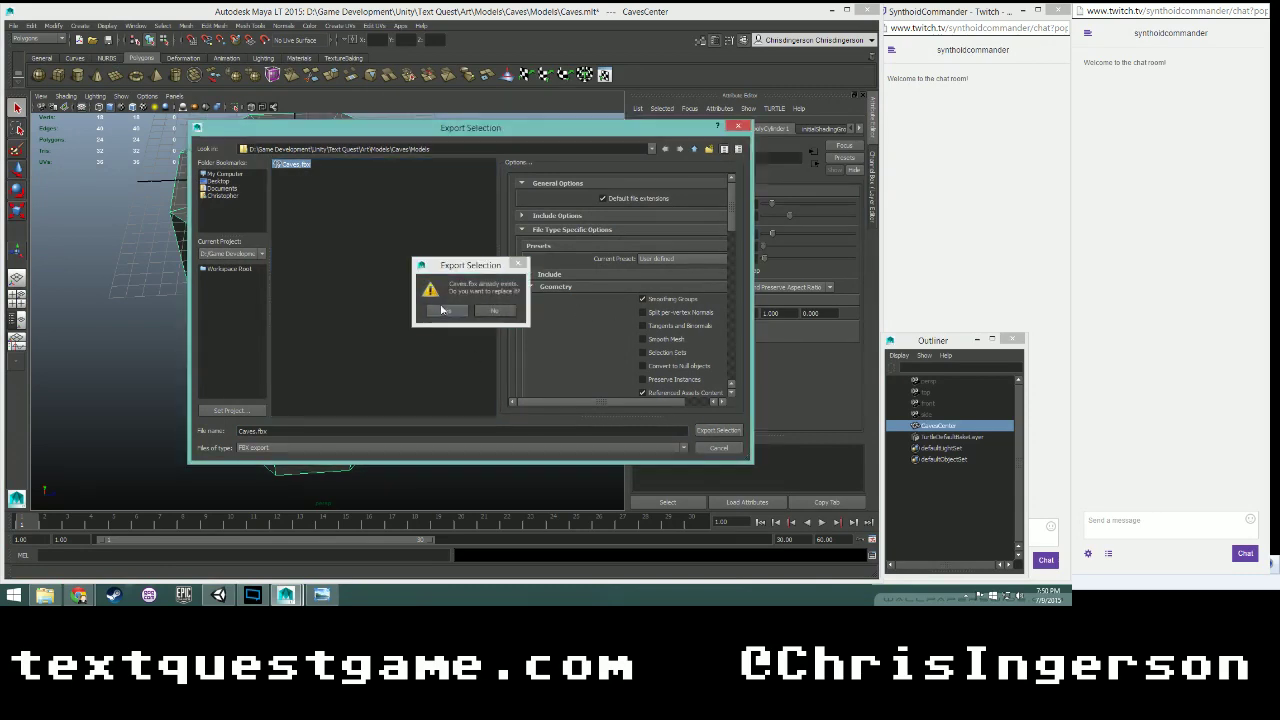
click(447, 308)
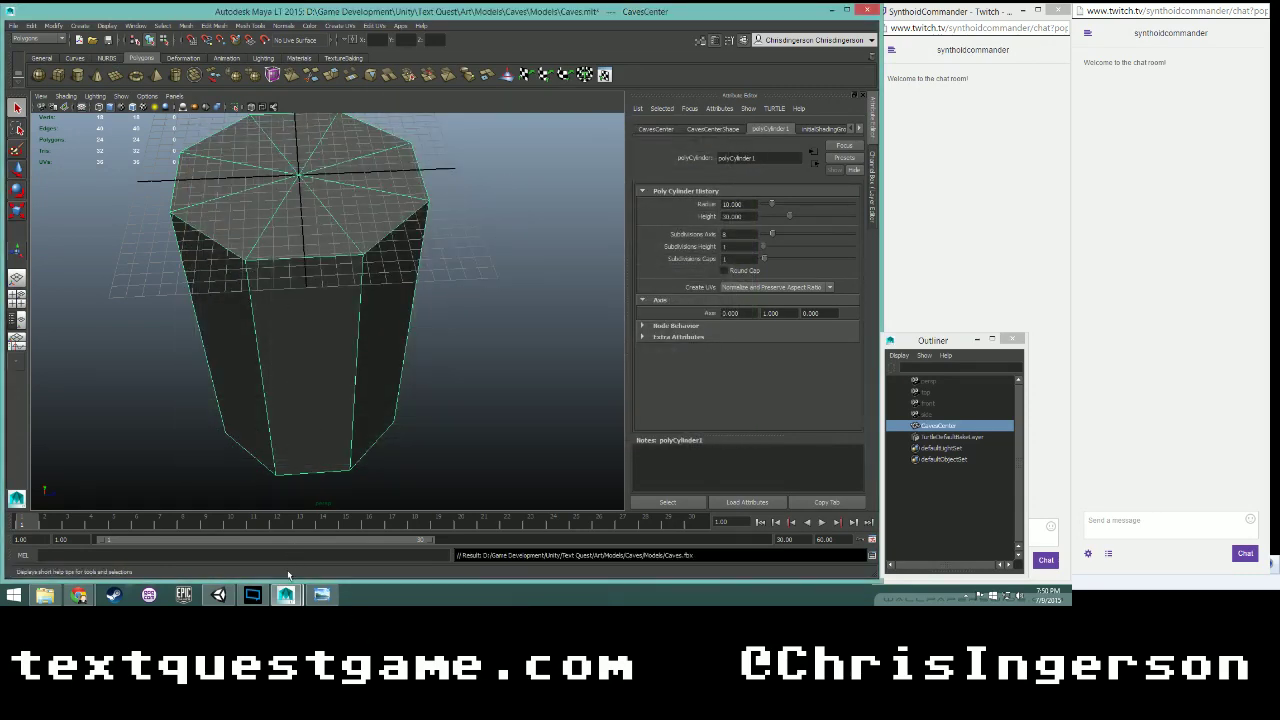
- Browse a separate File Explorer window to the project's Build/TextQuest/Assets/Text Quest/Models/Levels/Underground/Caves folder
click(44, 595)
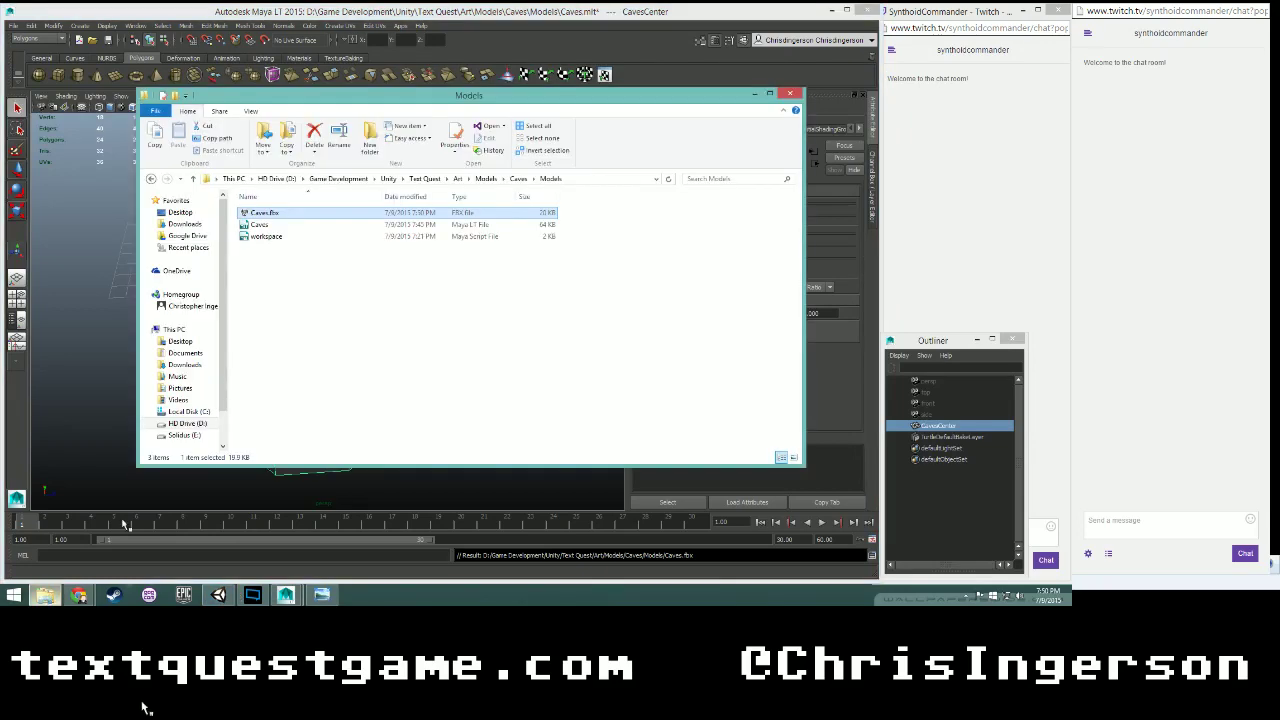
click(438, 194)
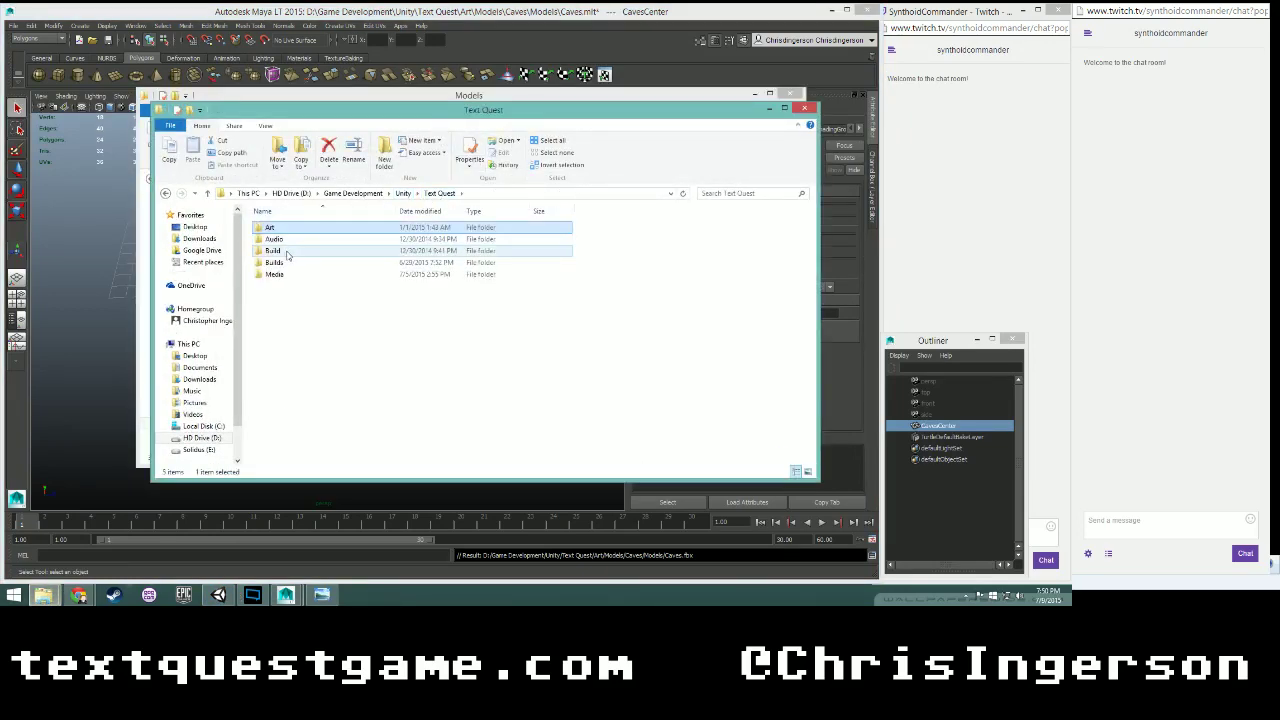
double_click(288, 250)
click(294, 241)
double_click(294, 241)
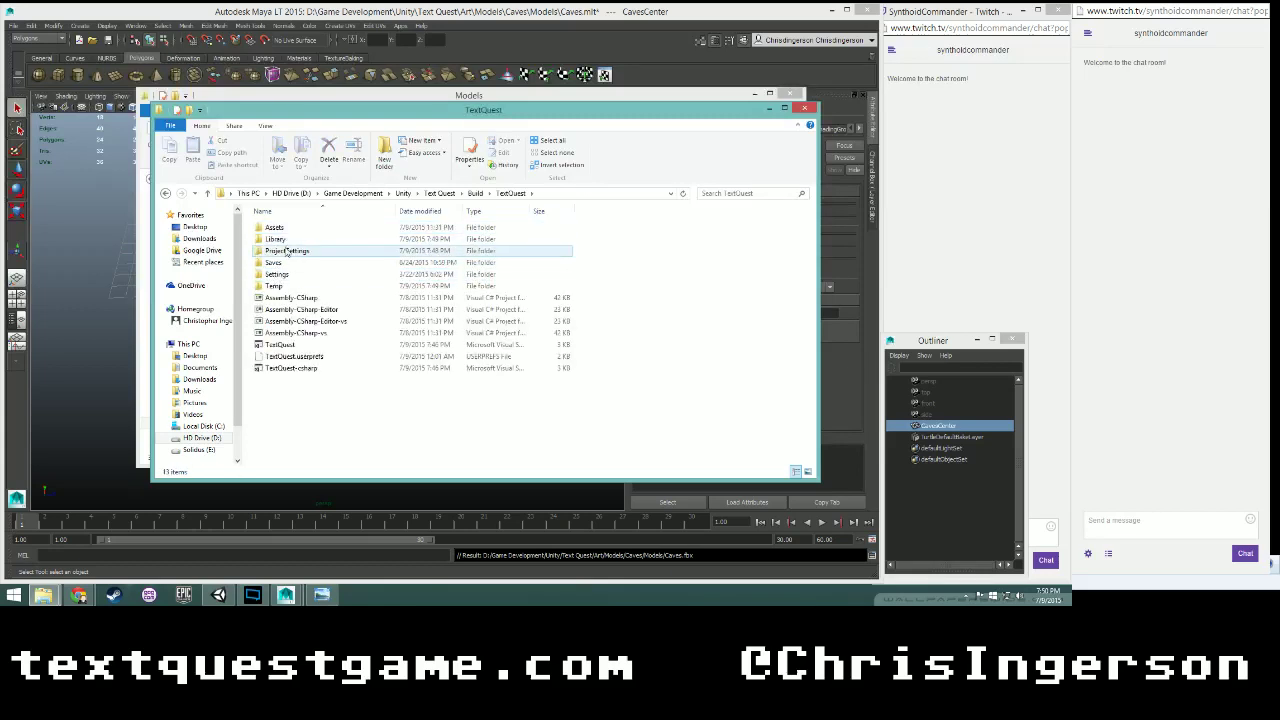
double_click(286, 228)
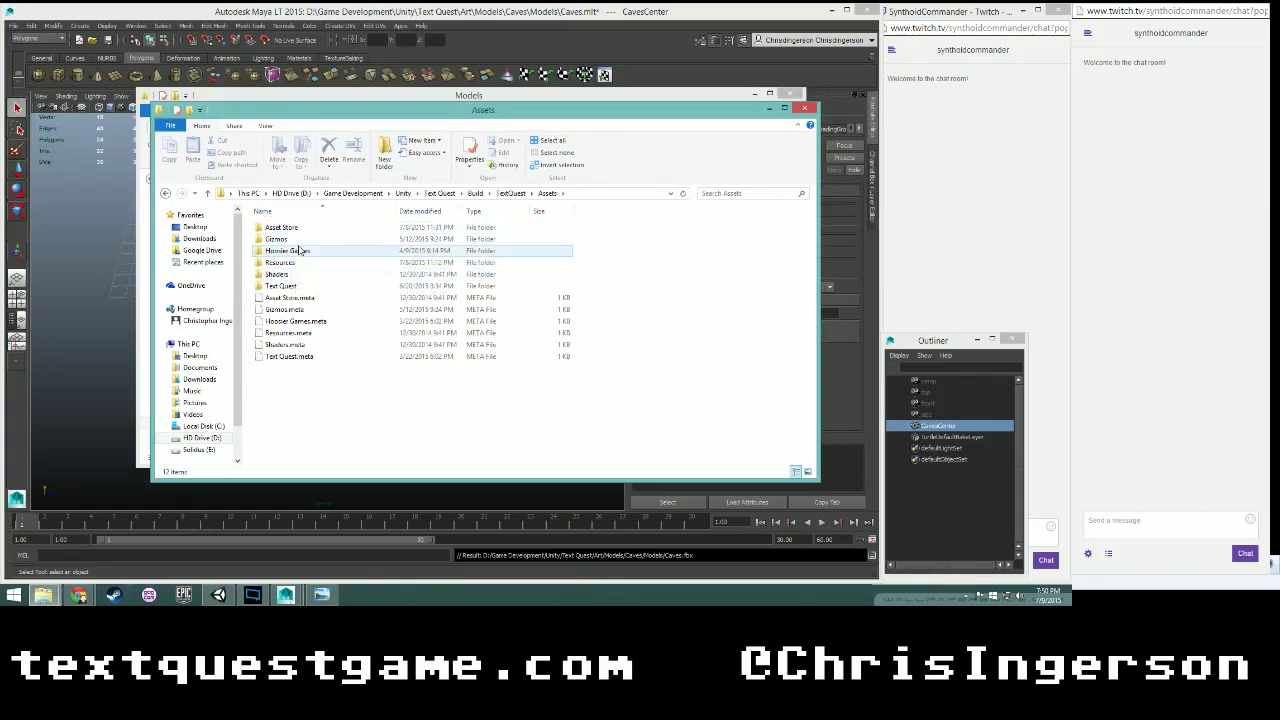
double_click(288, 287)
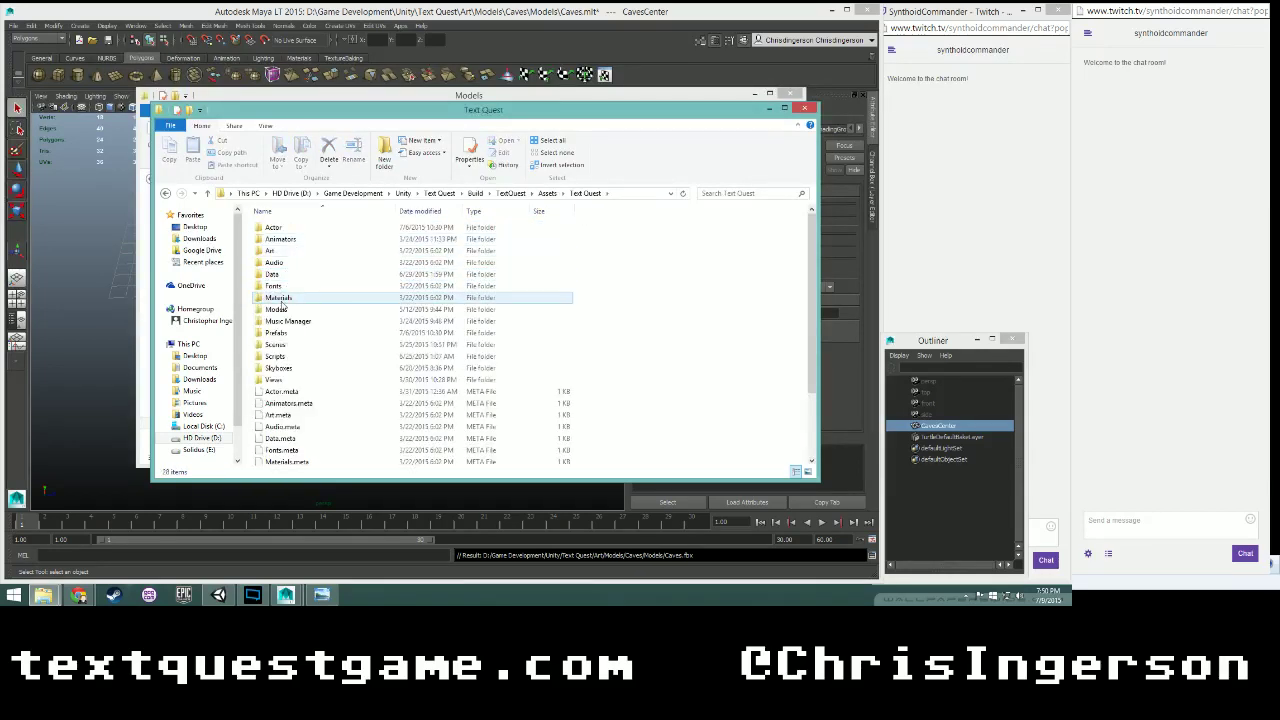
double_click(280, 309)
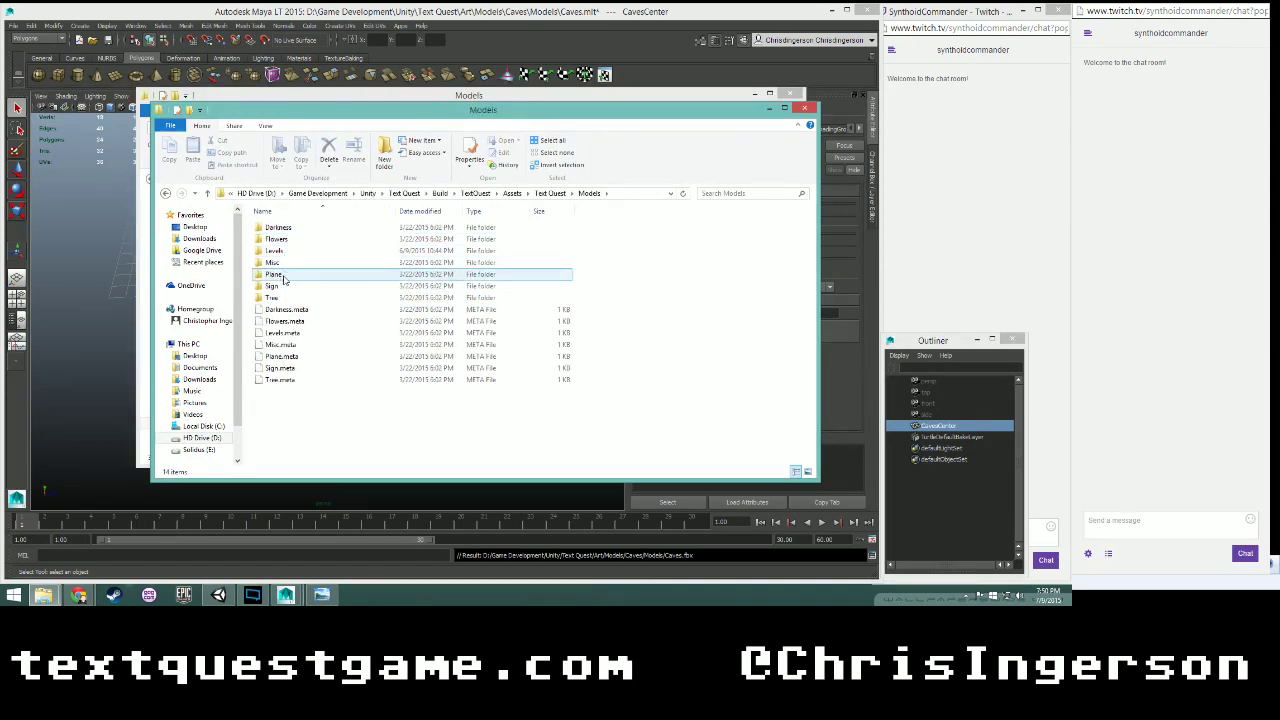
double_click(285, 251)
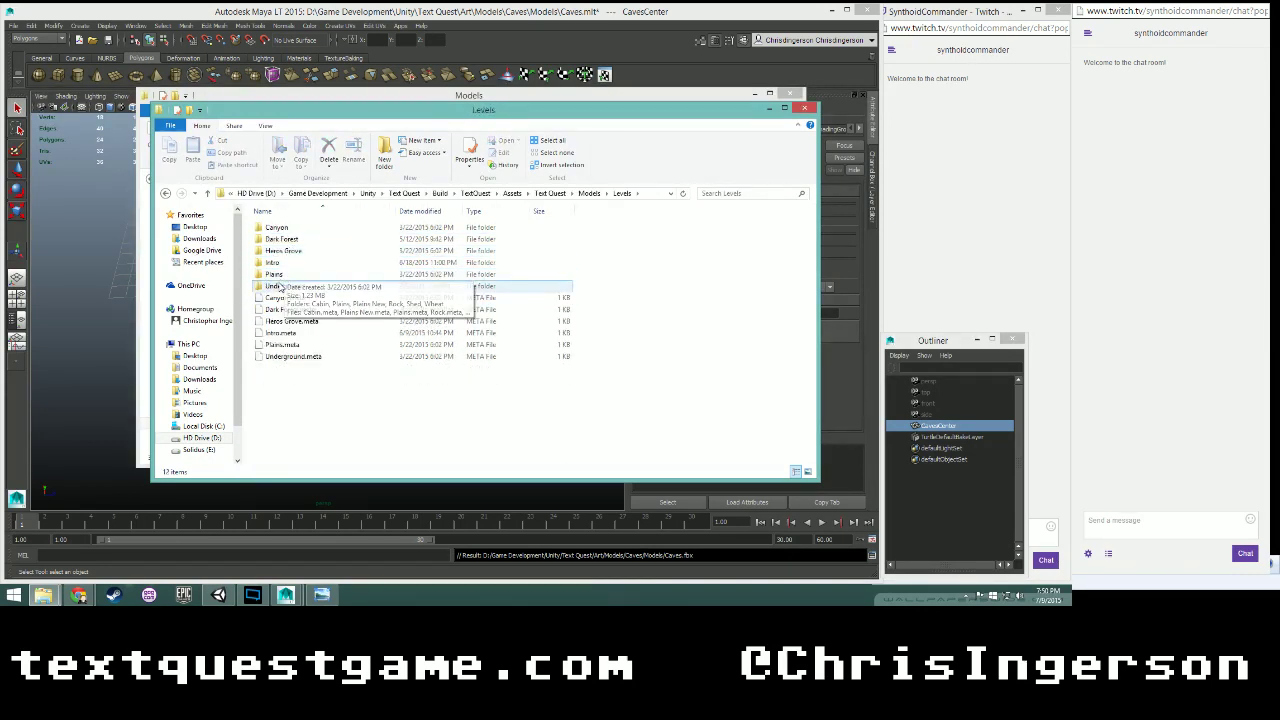
double_click(284, 286)
double_click(282, 228)
- Move the exported Caves.fbx from the art Models folder into the Underground/Caves folder, replacing the existing file
drag(428, 104, 461, 120)
click(437, 104)
drag(263, 213, 838, 325)
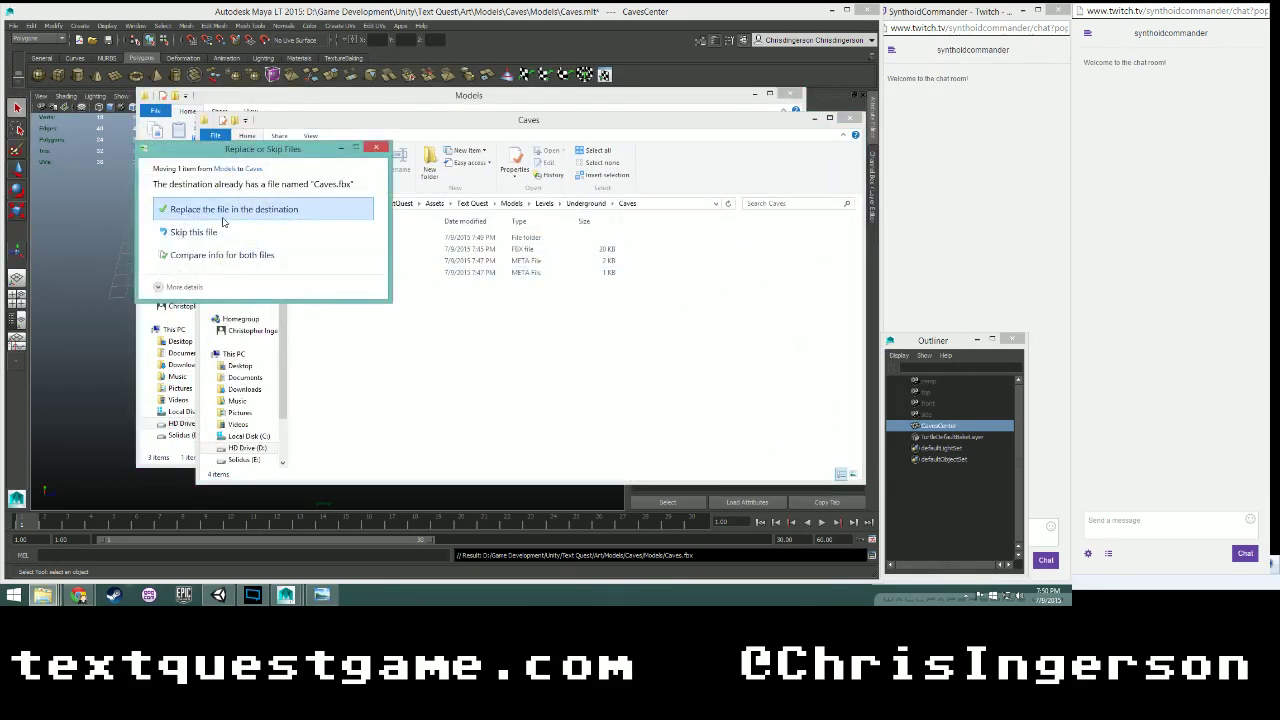
click(221, 209)
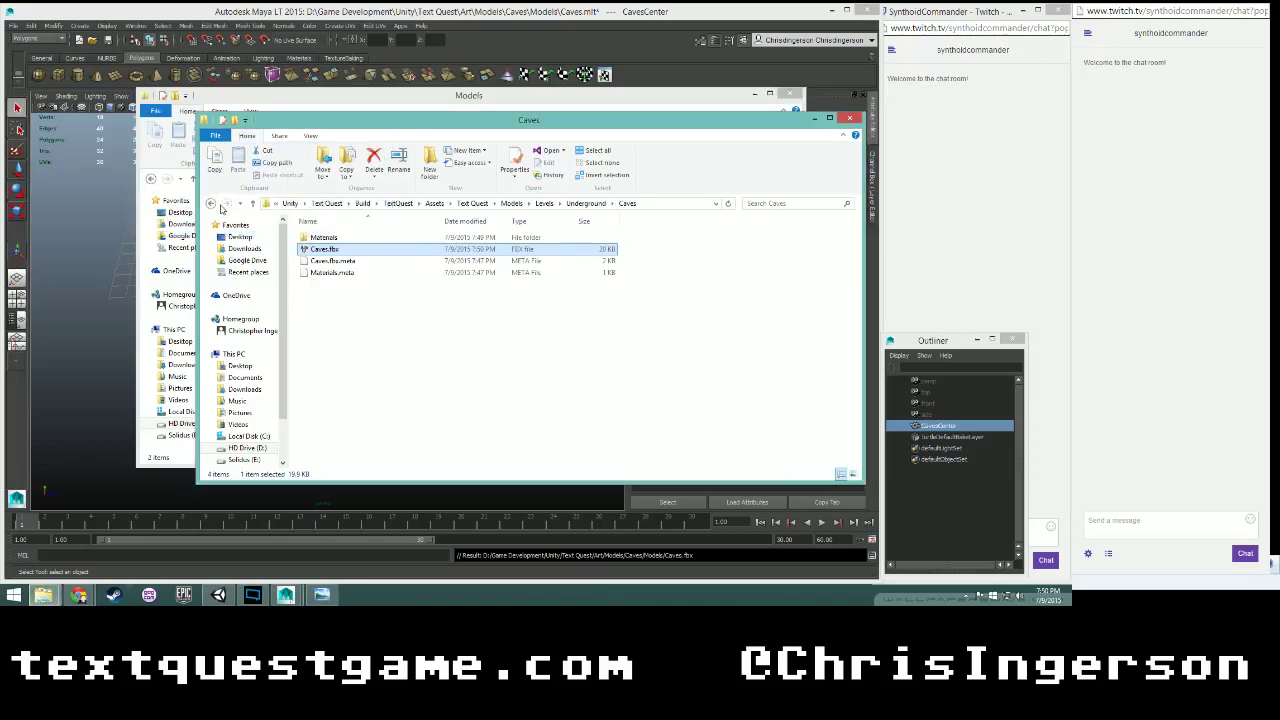
- Switch to Unity and revert Caves (1) to its source model, then run and stop a short play test
click(251, 569)
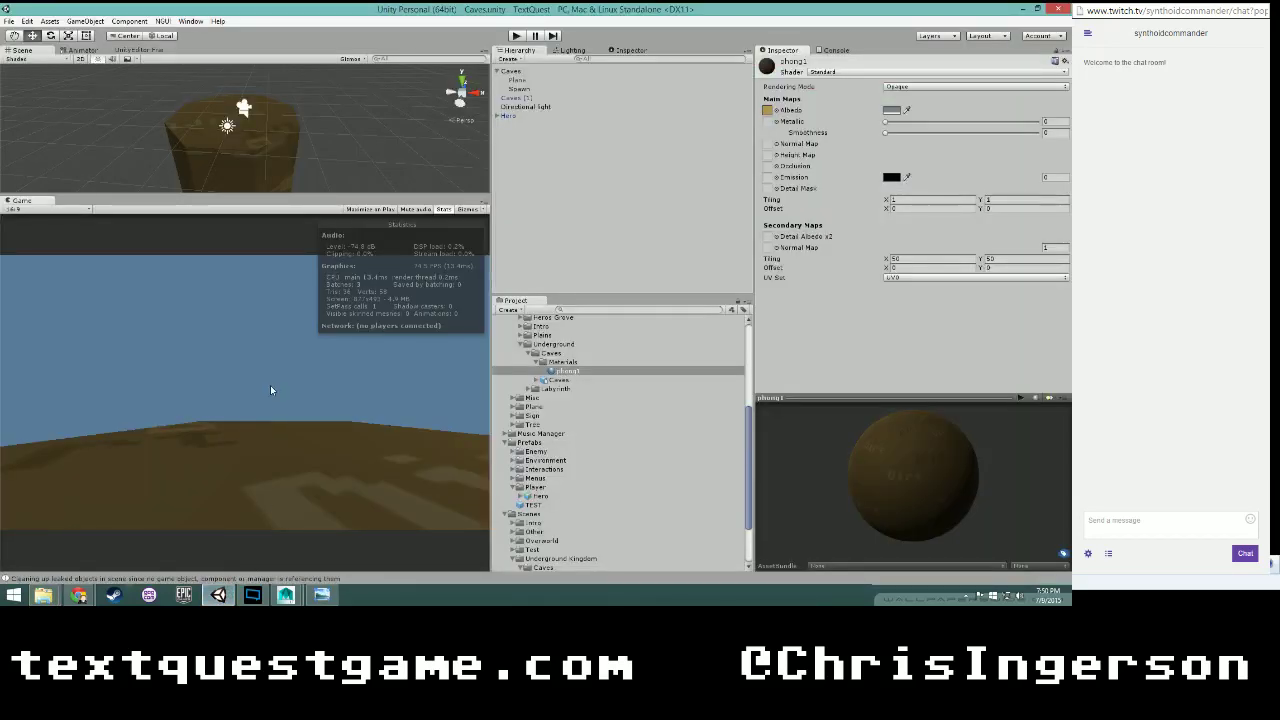
click(516, 98)
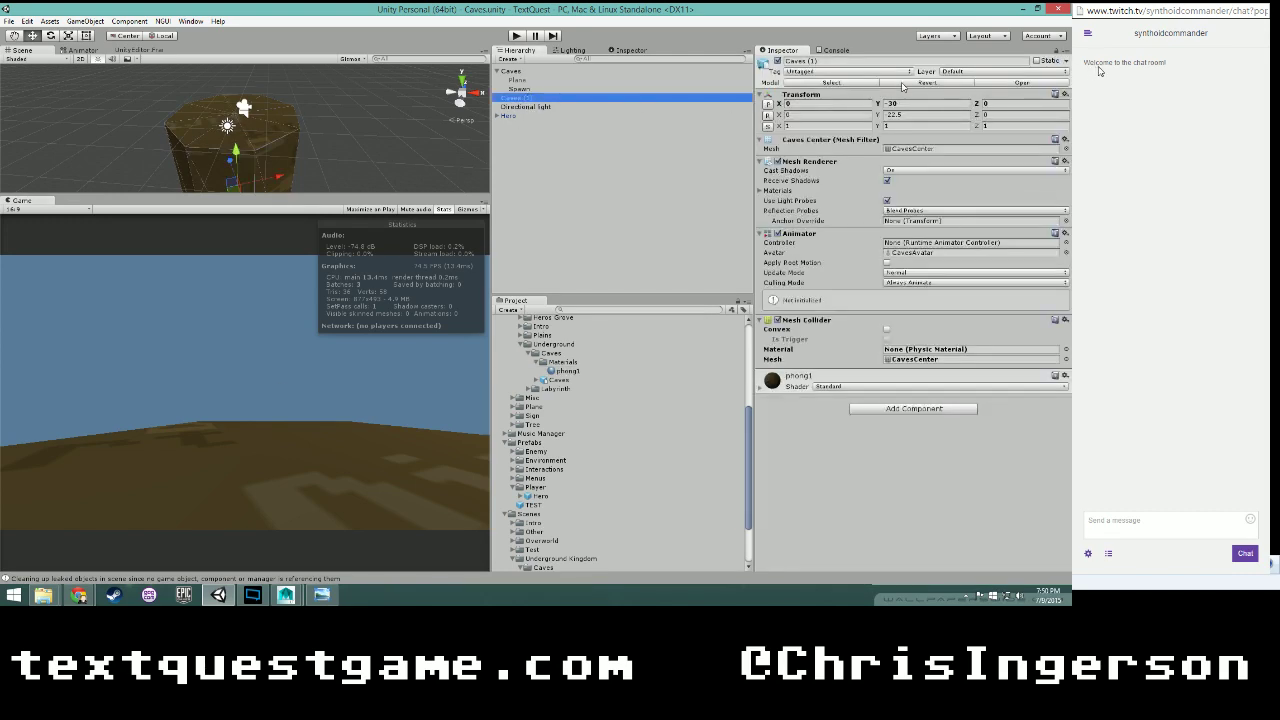
click(902, 84)
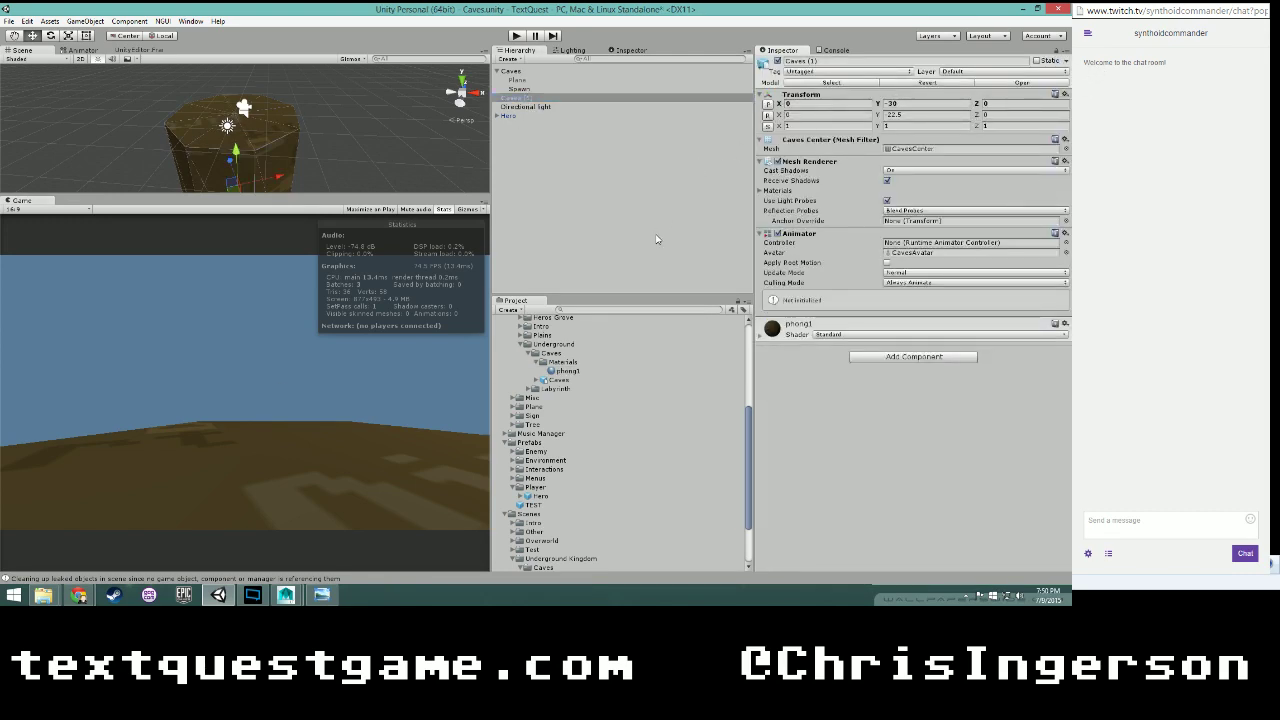
click(557, 380)
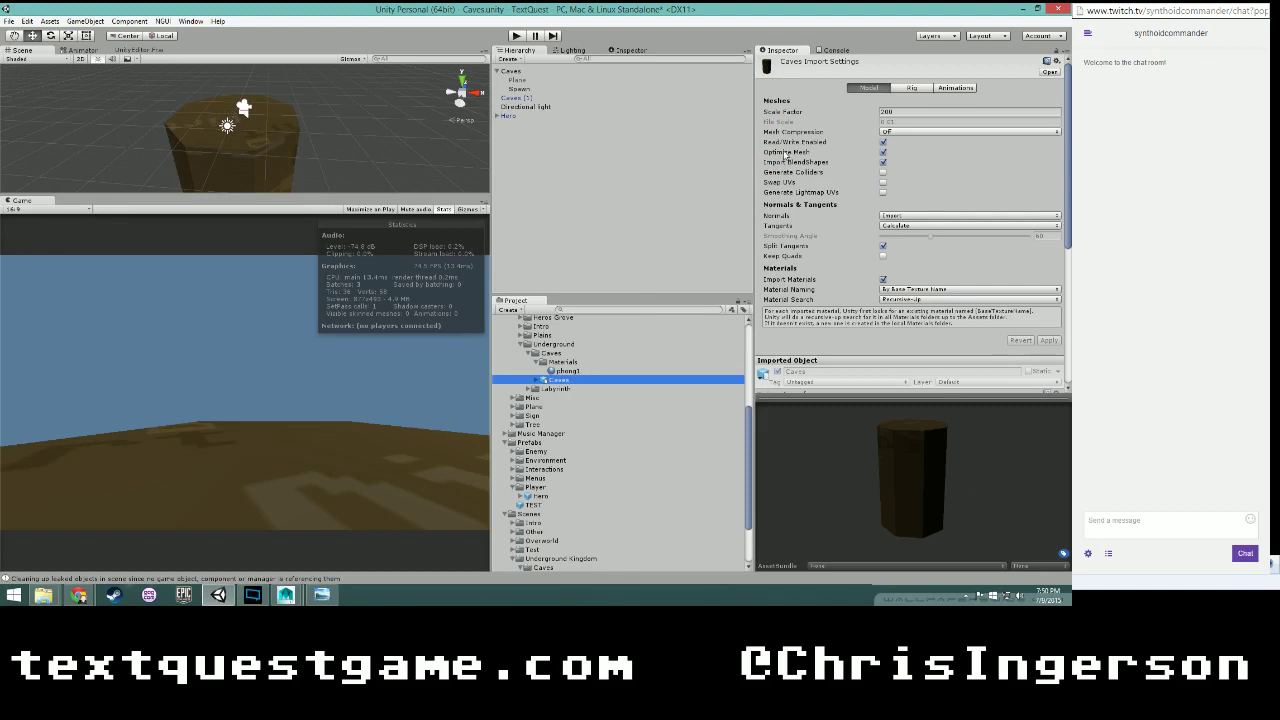
click(516, 36)
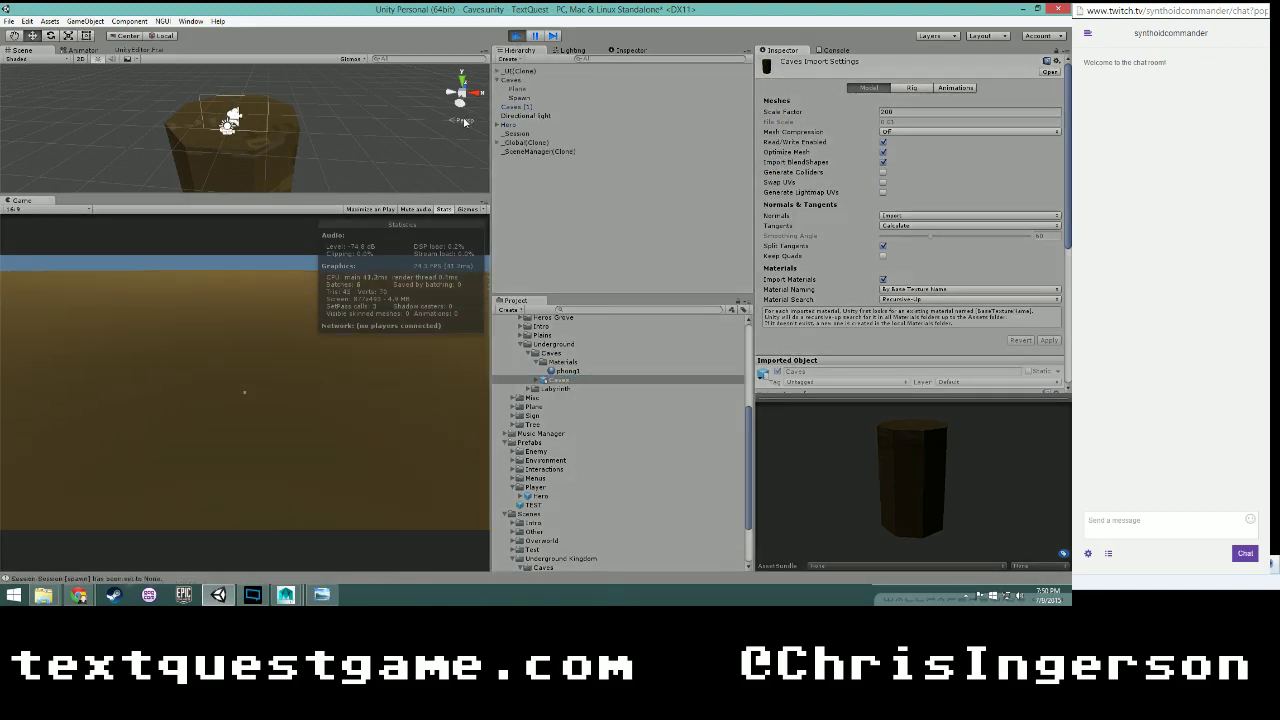
click(516, 36)
- Add a Mesh Collider to Caves (1), then run and stop a play test
click(517, 97)
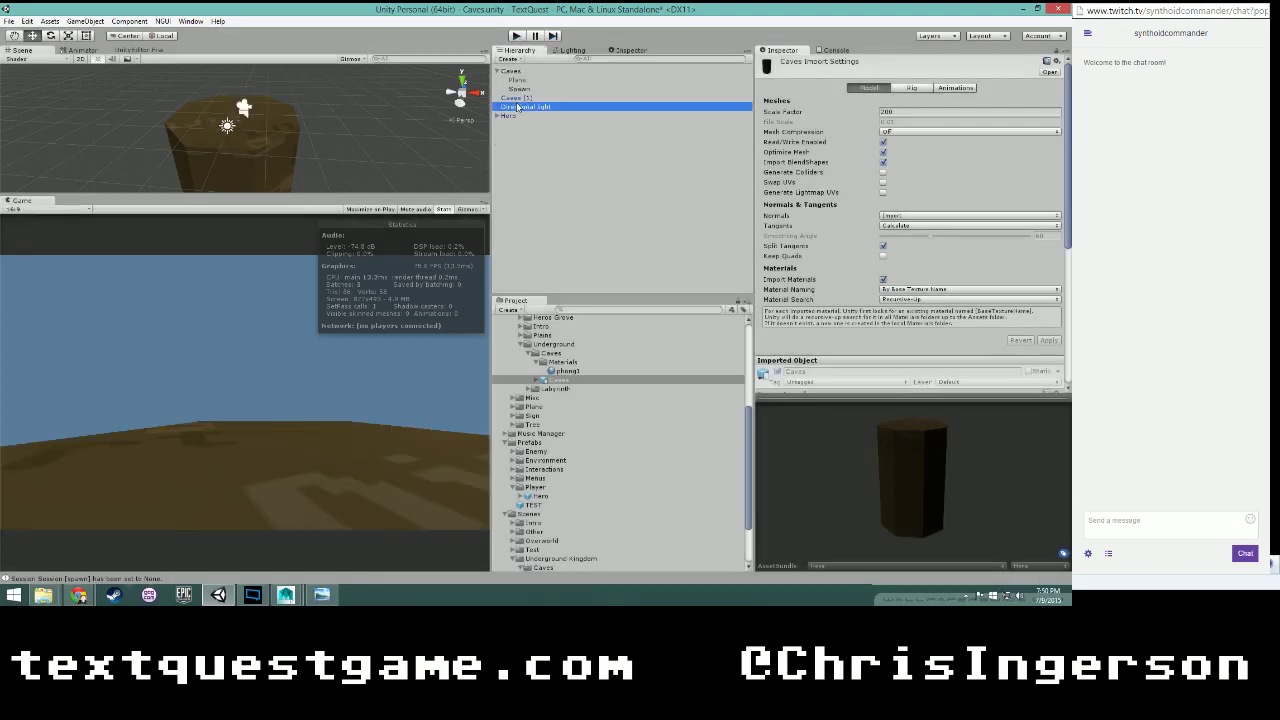
click(853, 358)
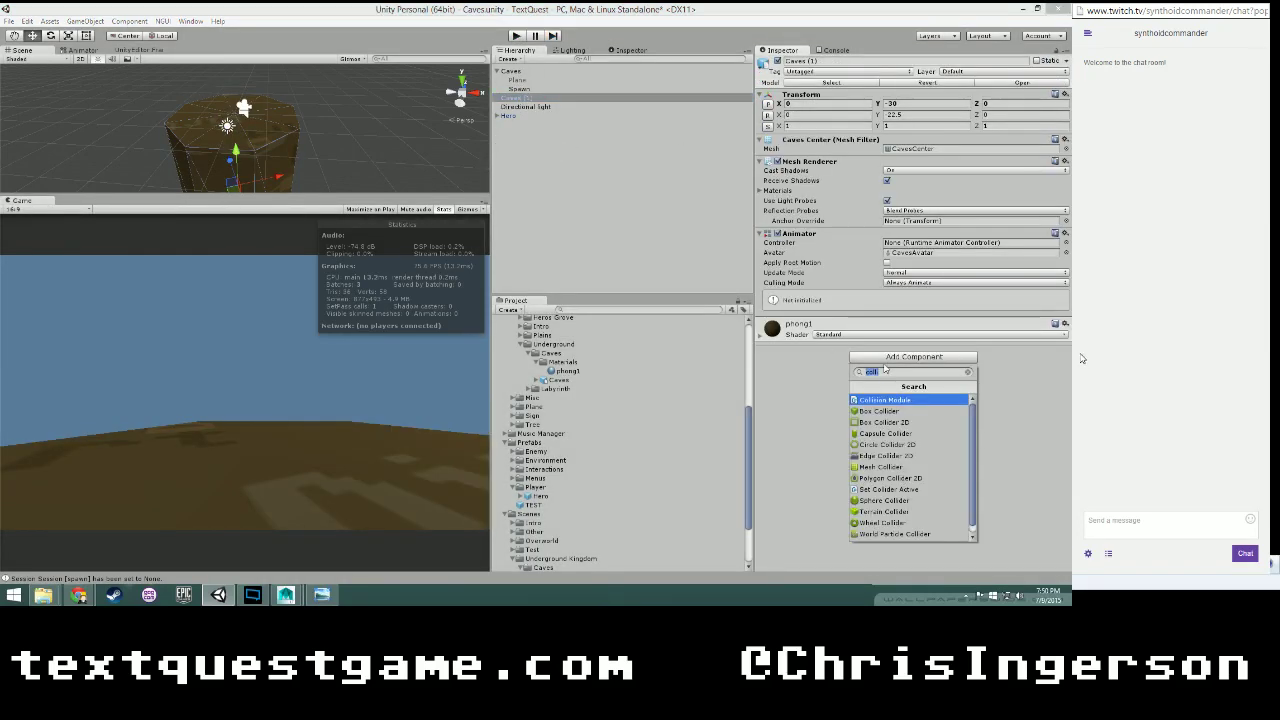
click(871, 467)
click(524, 35)
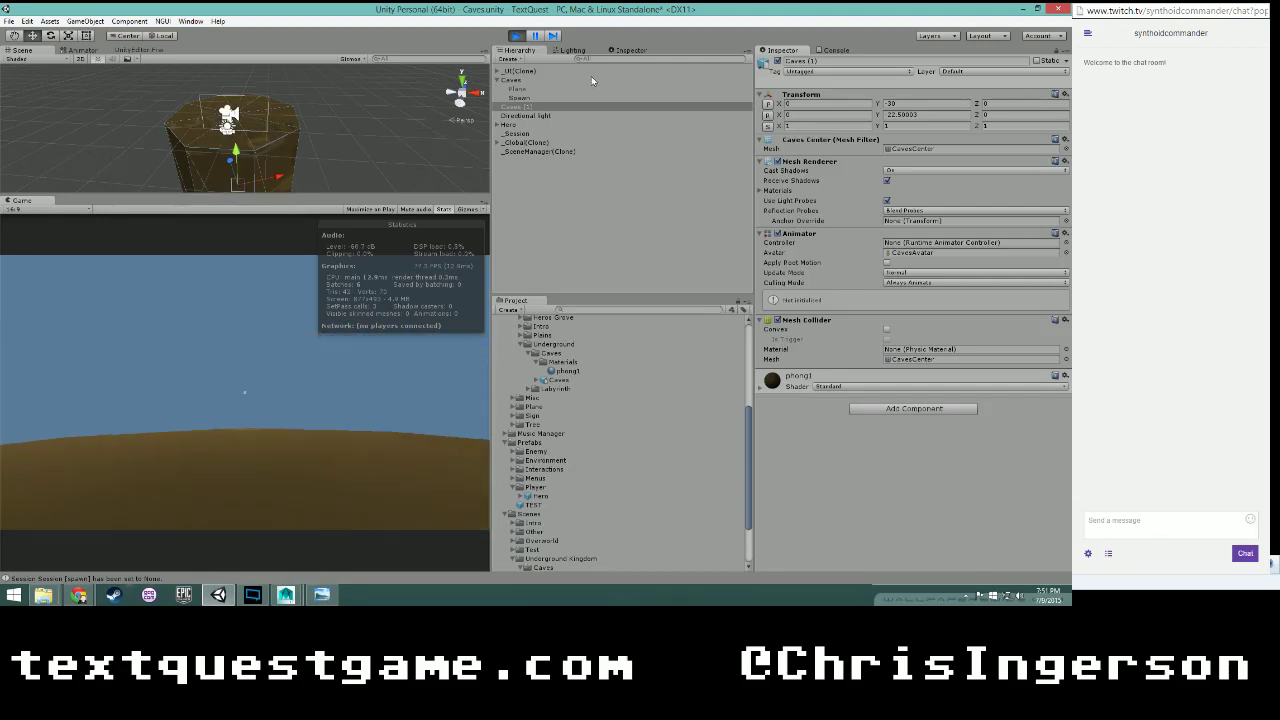
key(ctrl+p)
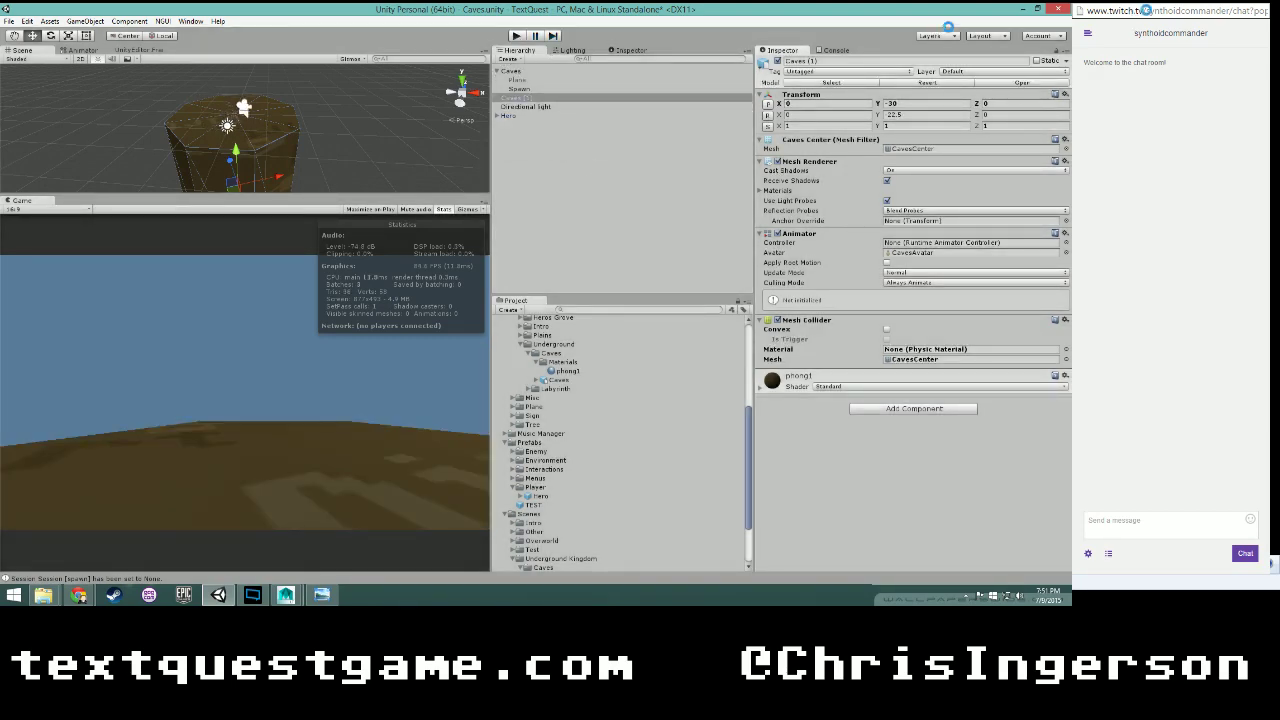
- Check the CavesCenter cylinder in Maya LT, then play test in Unity by moving off the cave platform's edge and stop
click(1022, 8)
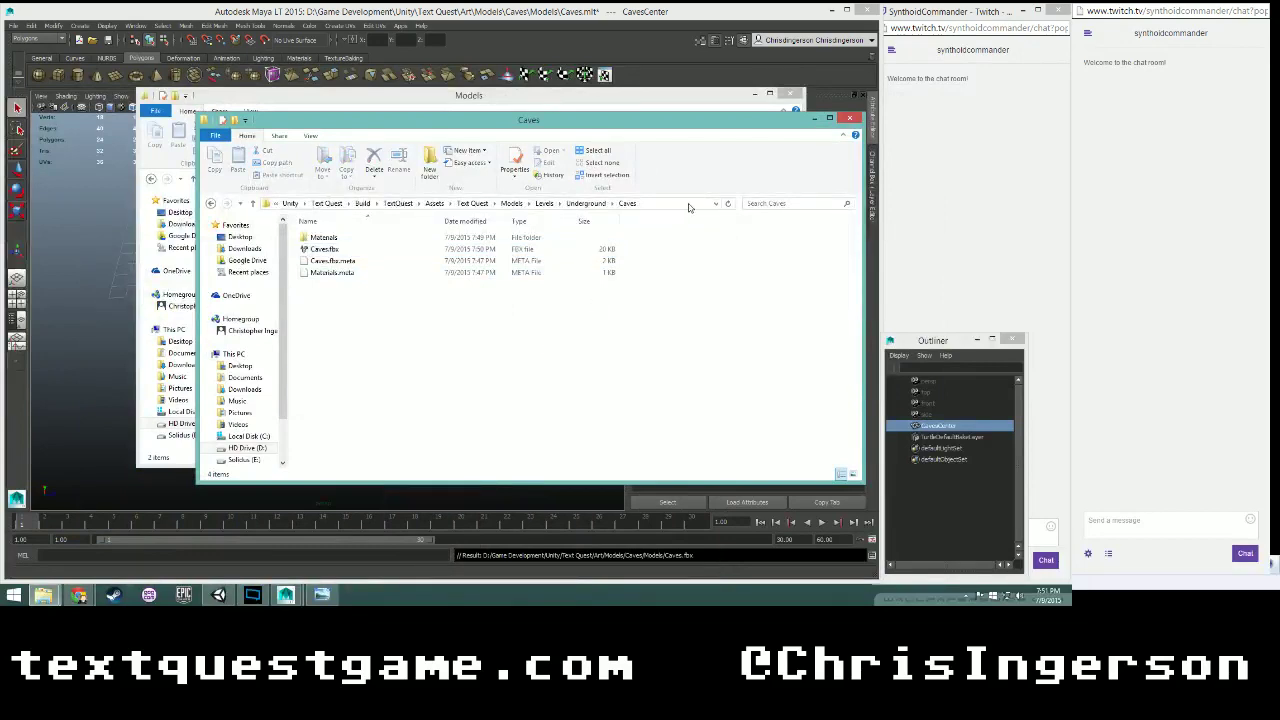
click(121, 296)
click(309, 248)
scroll(353, 240, down, 4)
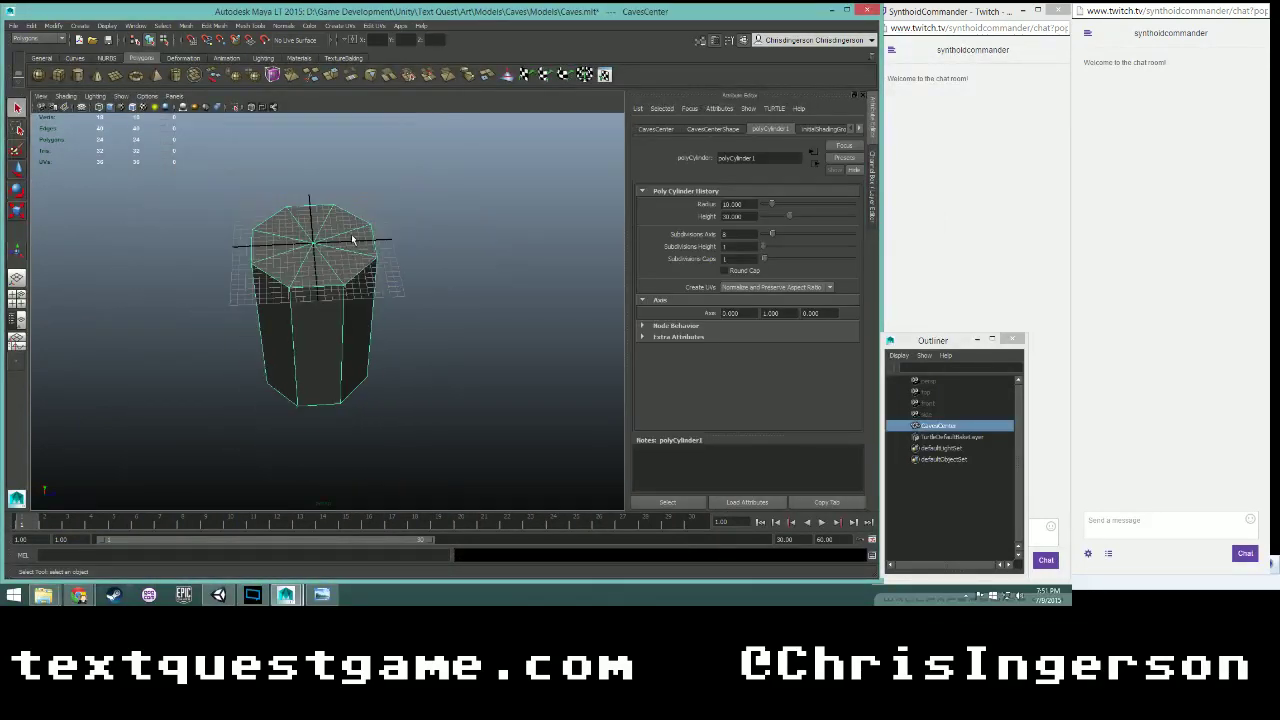
scroll(353, 240, up, 4)
mouse_move(331, 309)
alt+mouse_down()
mouse_move(334, 234)
mouse_move(326, 292)
alt+mouse_up()
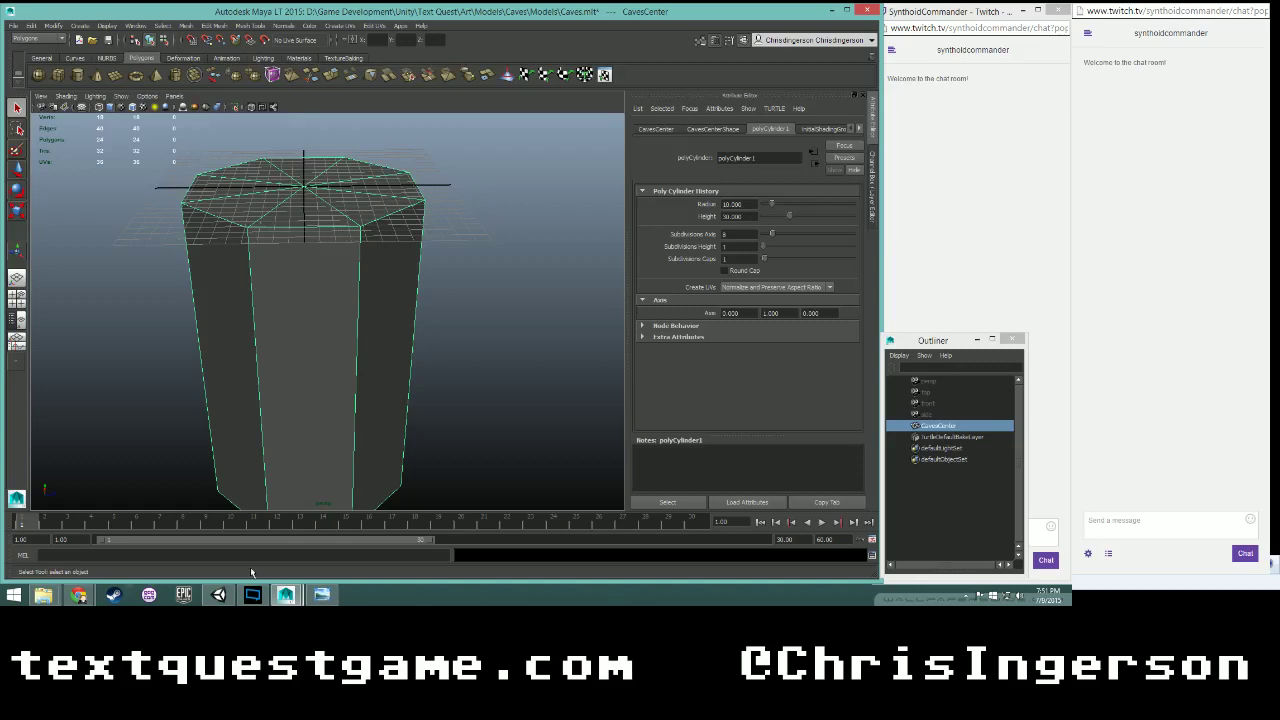
click(218, 595)
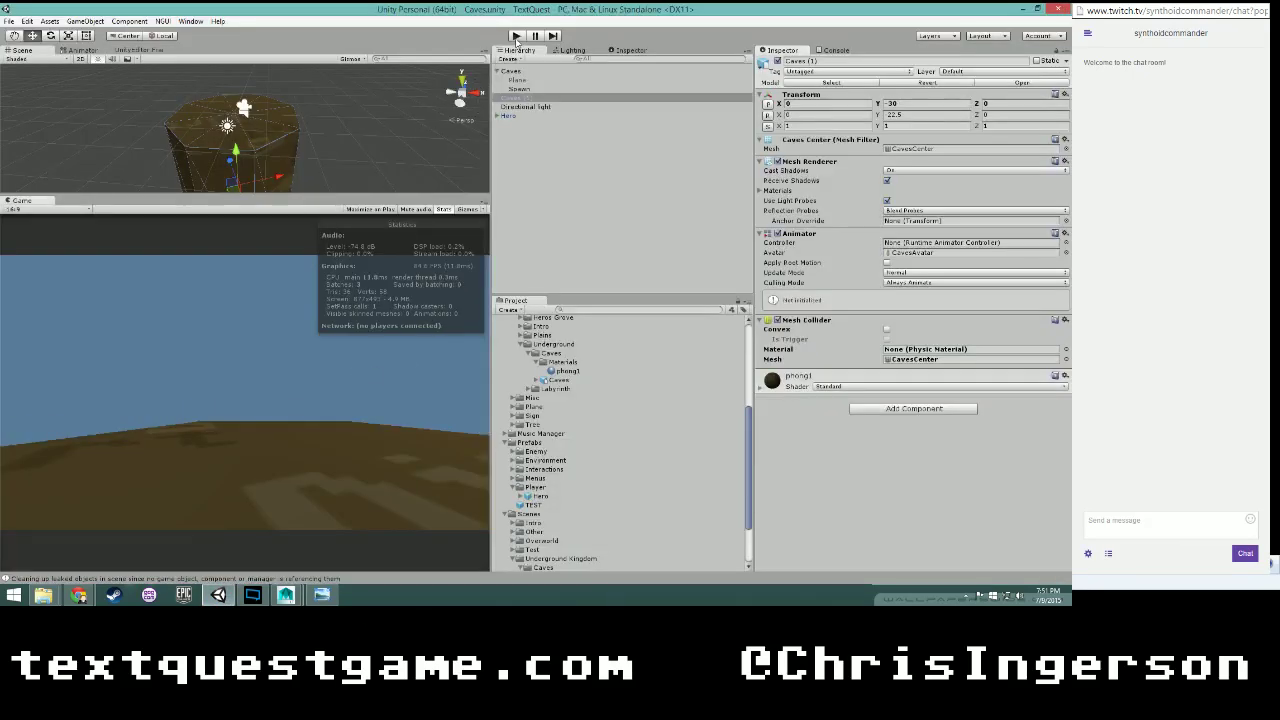
click(516, 36)
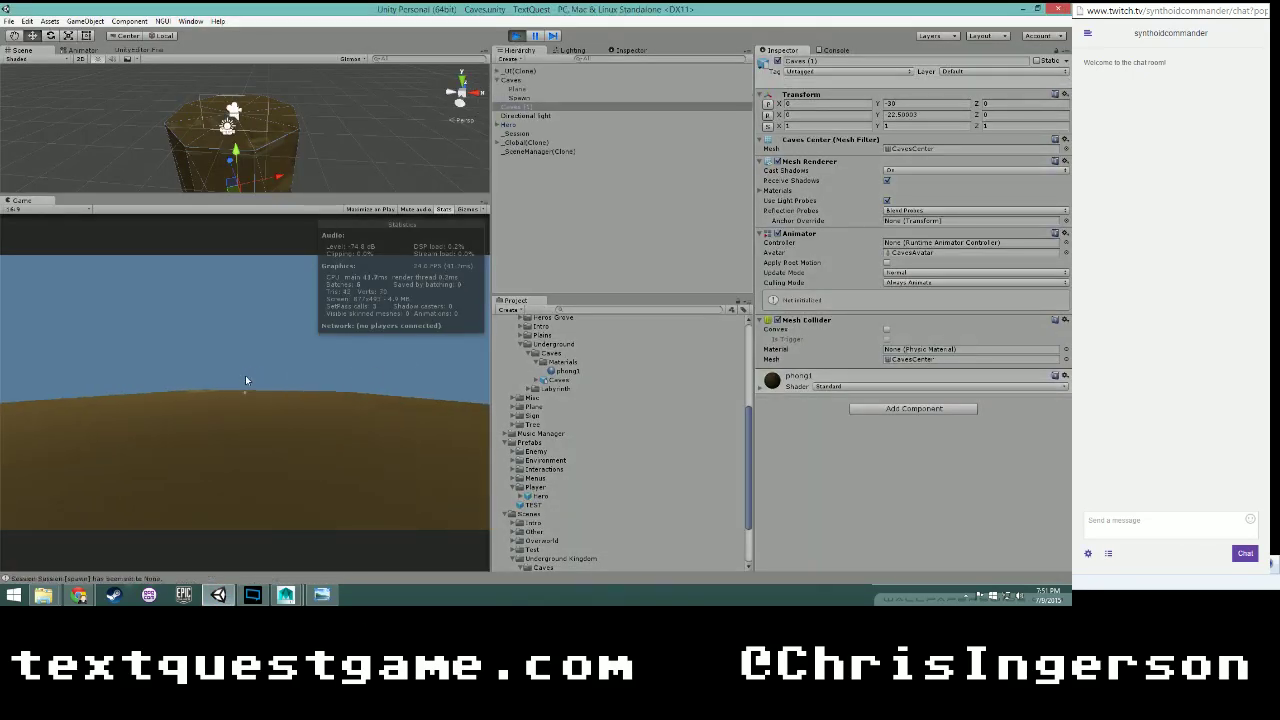
key(s)
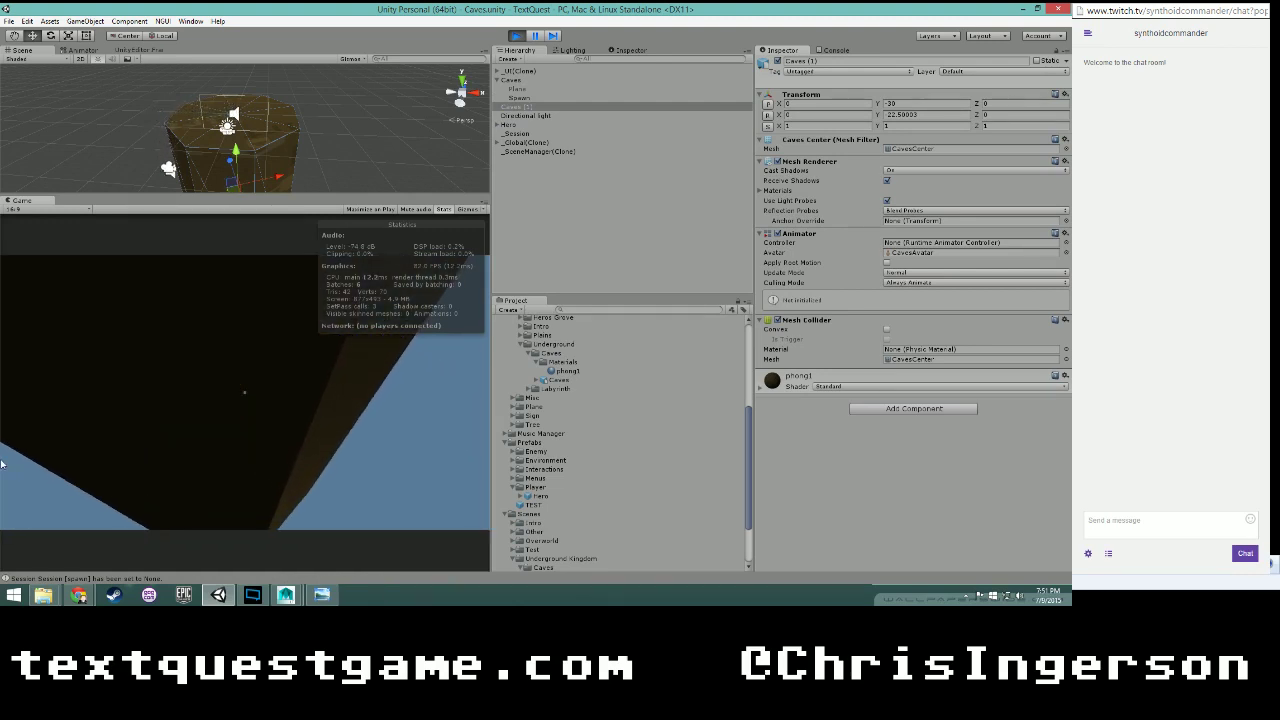
click(517, 36)
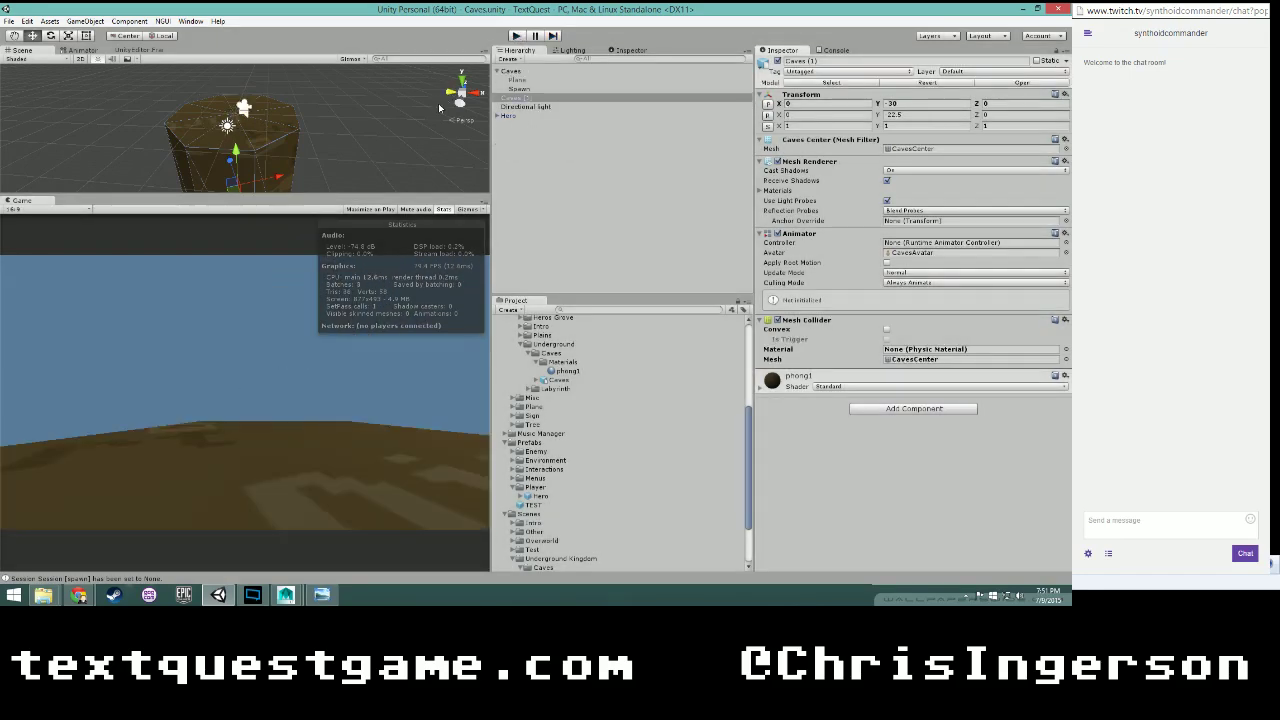
- Switch to Maya LT and set the height of the CavesCenter cylinder to 45
mouse_move(285, 600)
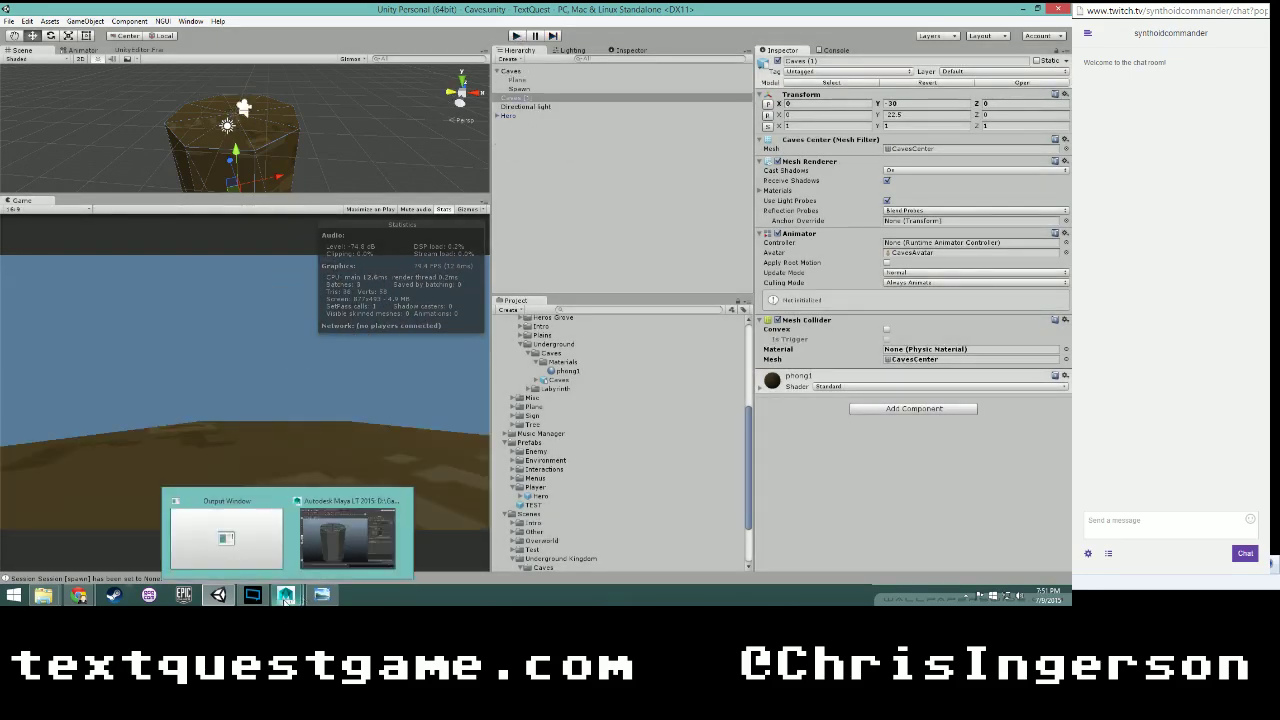
click(350, 535)
scroll(362, 326, up, 3)
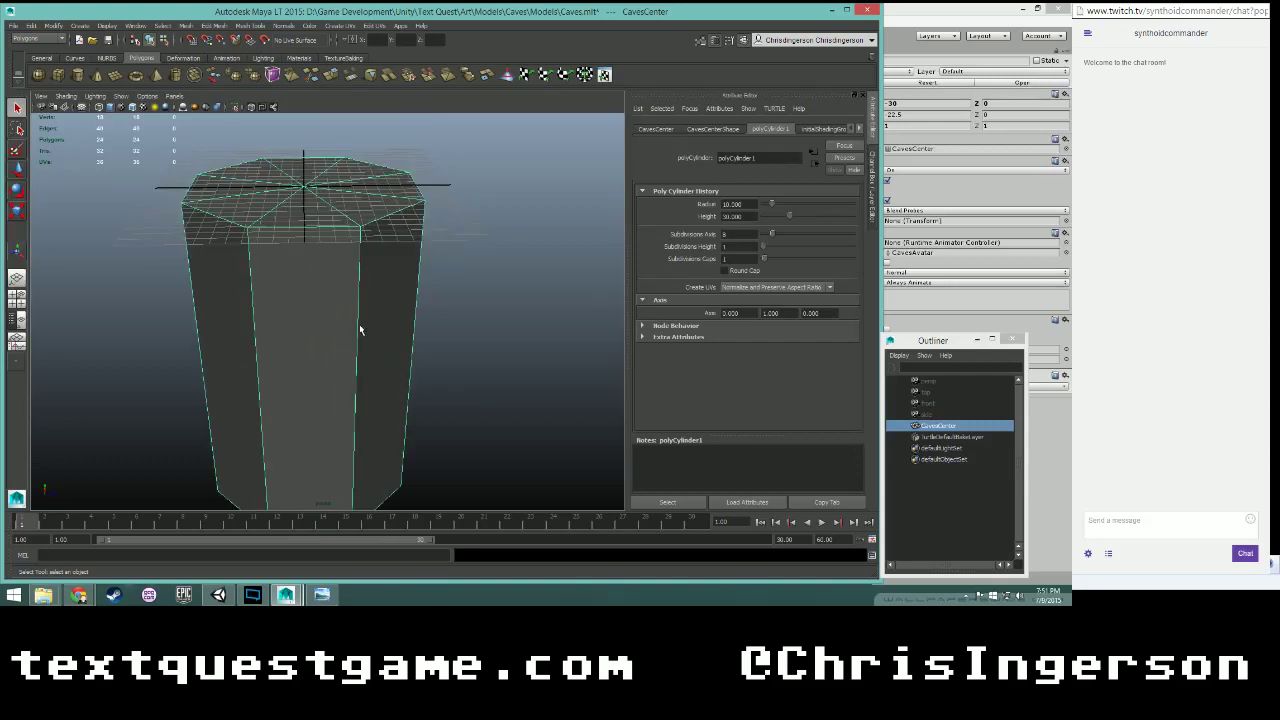
scroll(360, 329, down, 3)
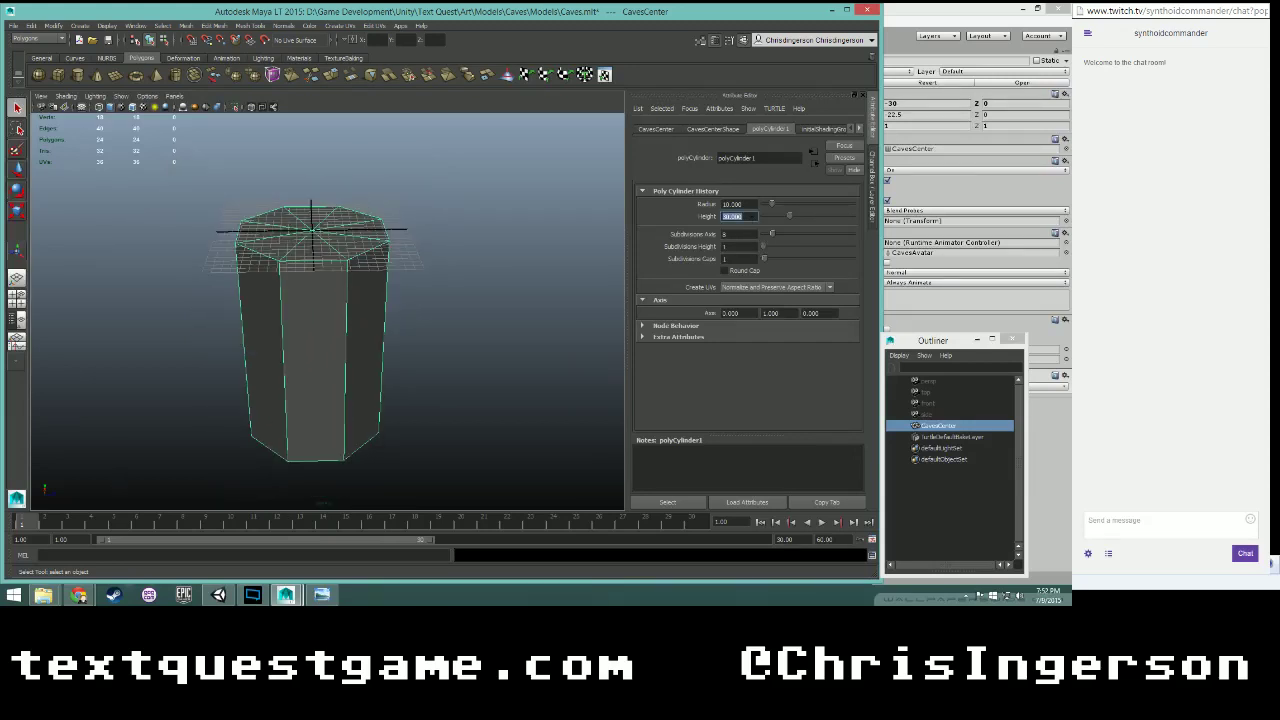
text(45)
key(Return)
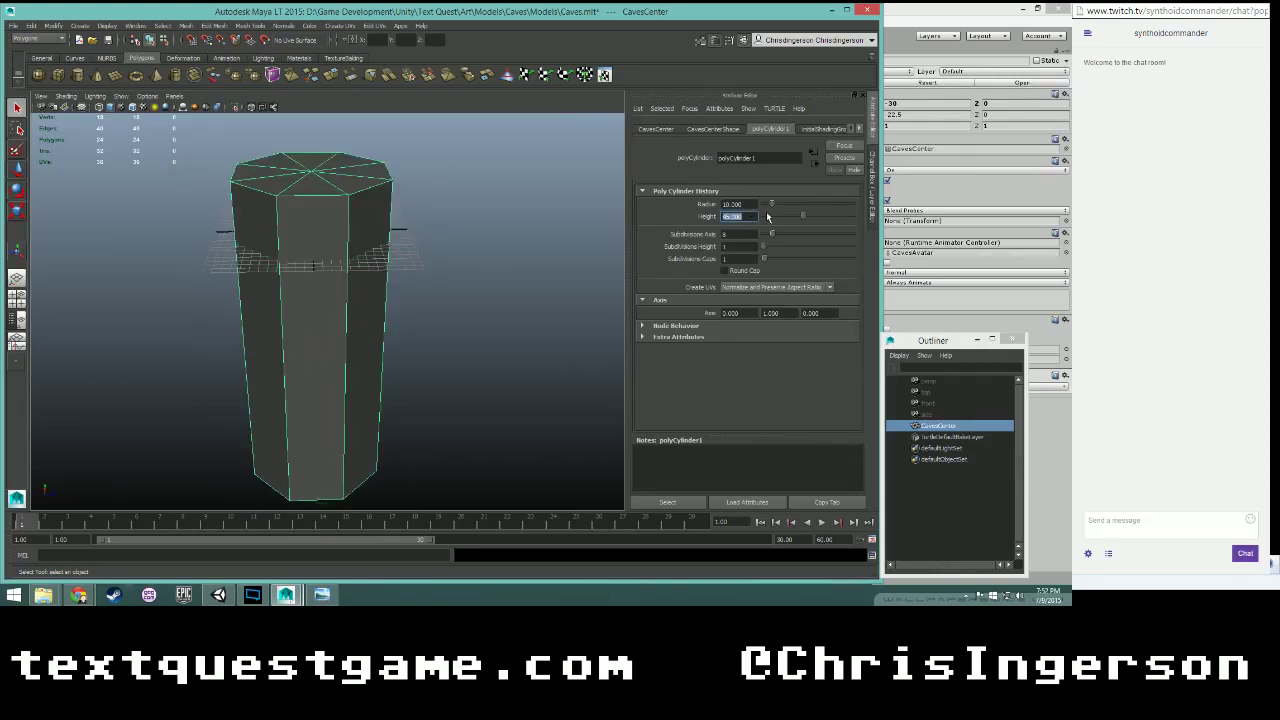
- Set the Translate Y of CavesCenter to -22.5
click(658, 129)
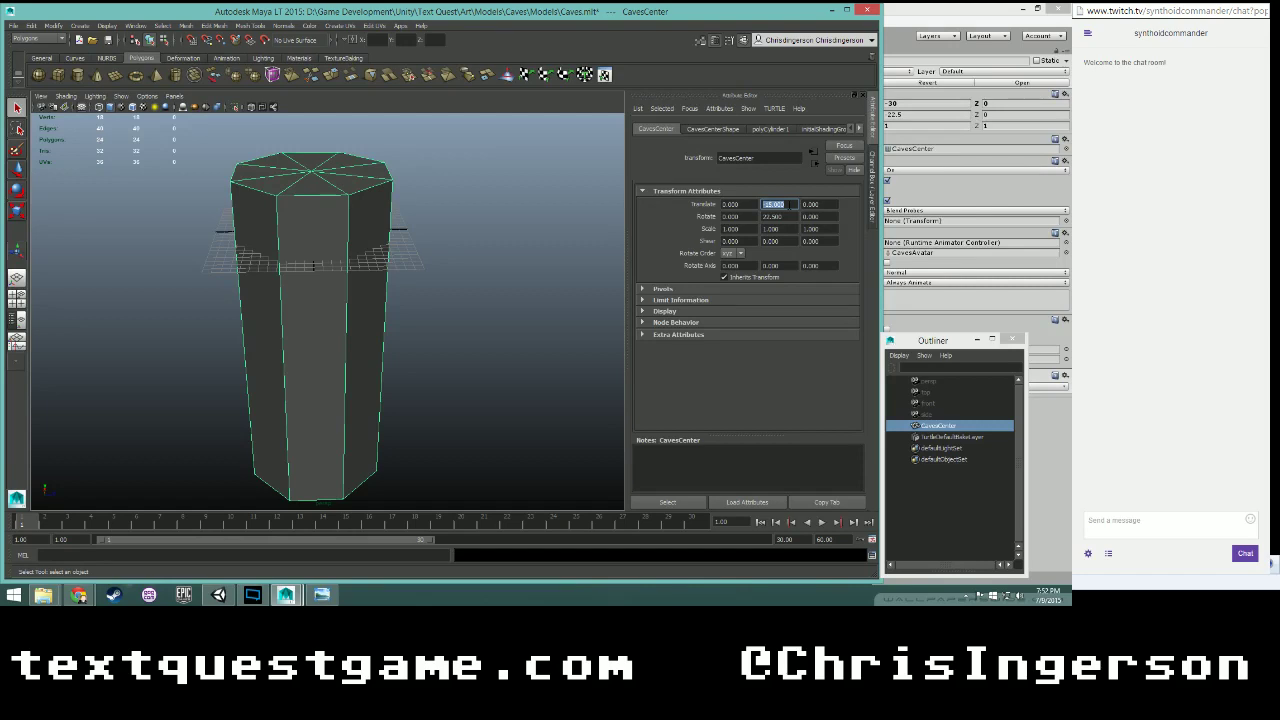
click(789, 205)
text(-22.5)
key(Return)
- Select the faces of the CavesCenter cylinder's bottom cap and delete them
scroll(374, 263, up, 4)
alt+drag(374, 263, 383, 230)
scroll(383, 231, down, 5)
alt+drag(337, 334, 288, 337)
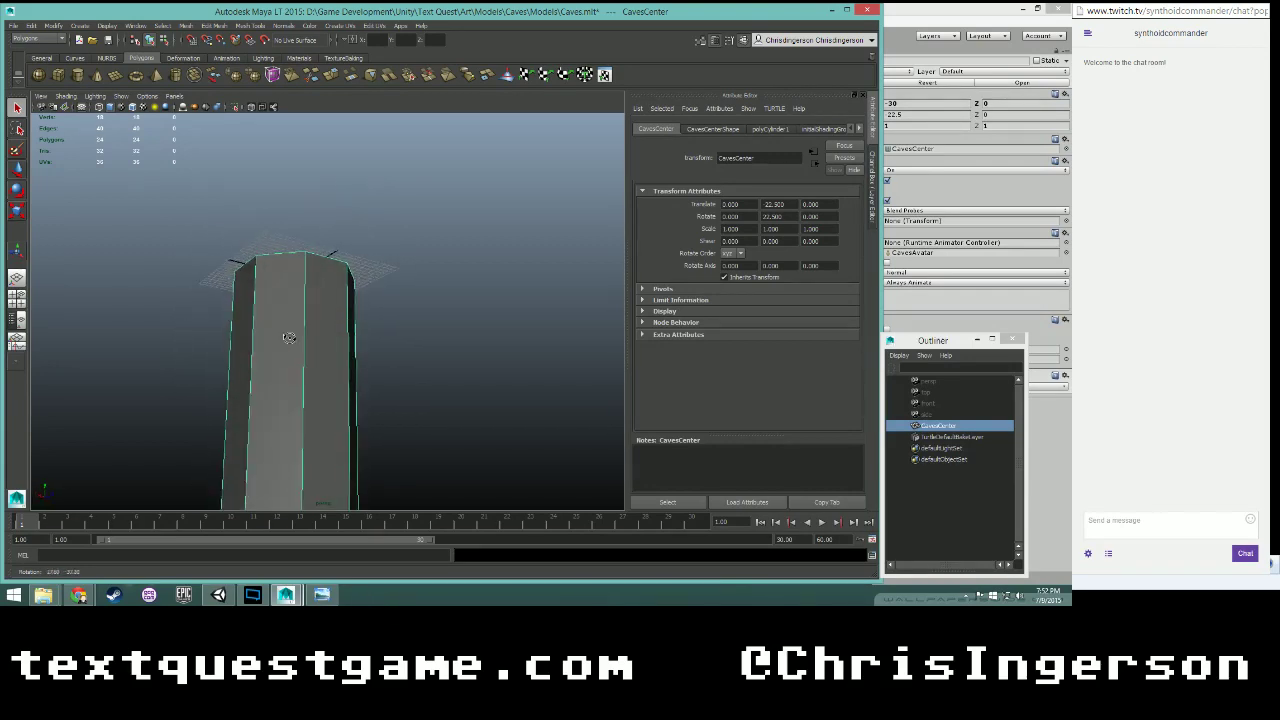
alt+middle_drag(288, 337, 280, 240)
alt+drag(279, 240, 320, 326)
right_drag(323, 293, 329, 310)
drag(304, 348, 223, 366)
ctrl+click(364, 333)
alt+drag(431, 223, 523, 341)
key(Delete)
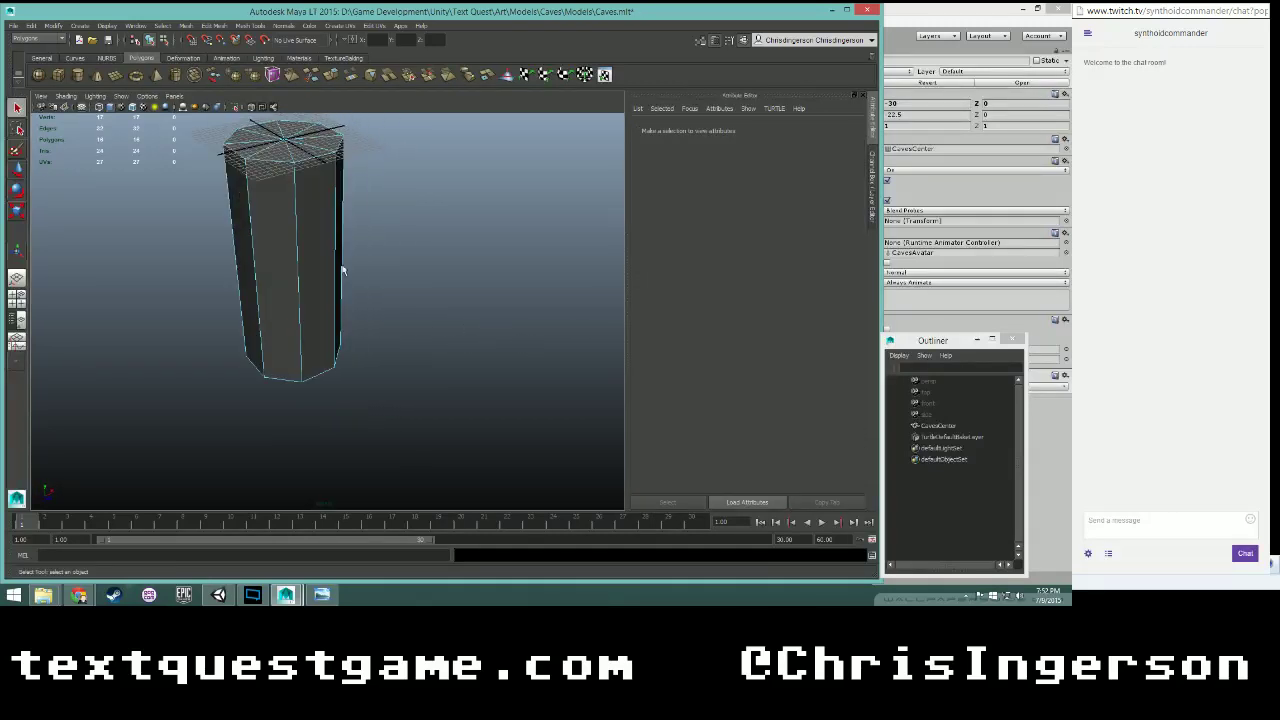
- Check the cylinder's top from several angles and save the Caves.mlt scene
alt+middle_drag(290, 169, 334, 250)
scroll(334, 250, up, 3)
scroll(335, 252, up, 2)
scroll(321, 242, down, 5)
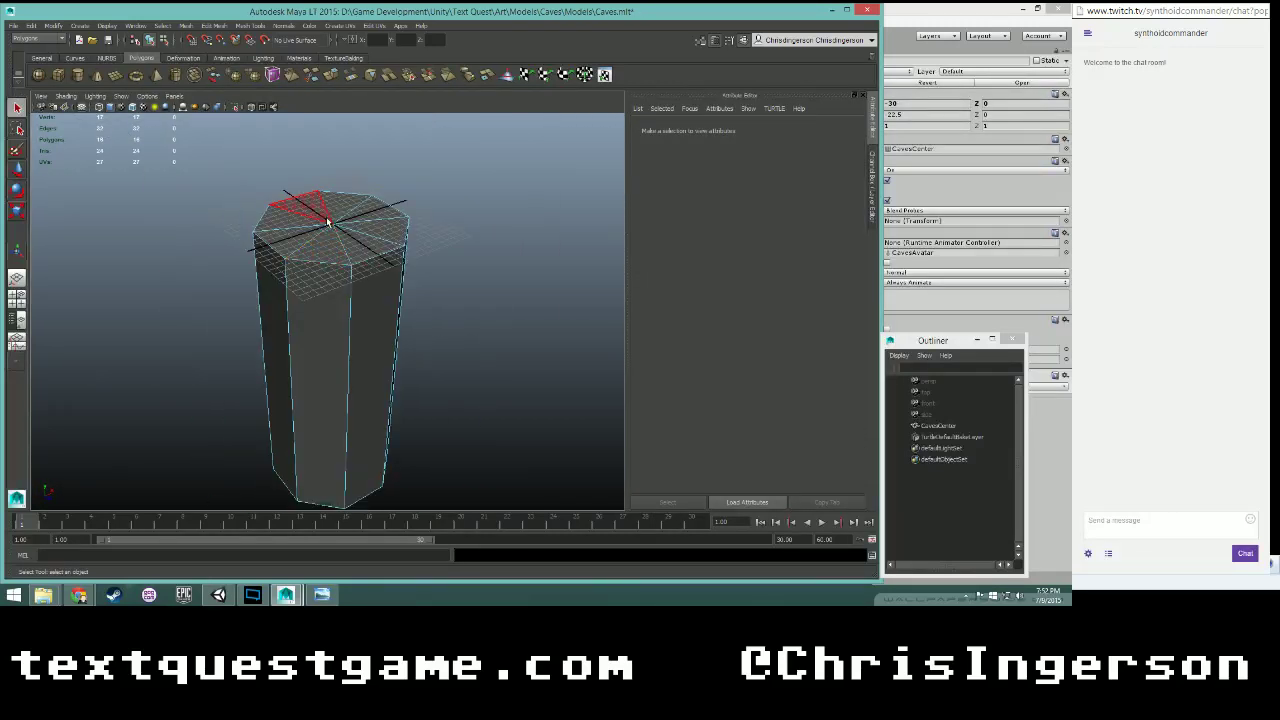
right_click(327, 244)
alt+drag(330, 248, 215, 285)
key(ctrl+s)
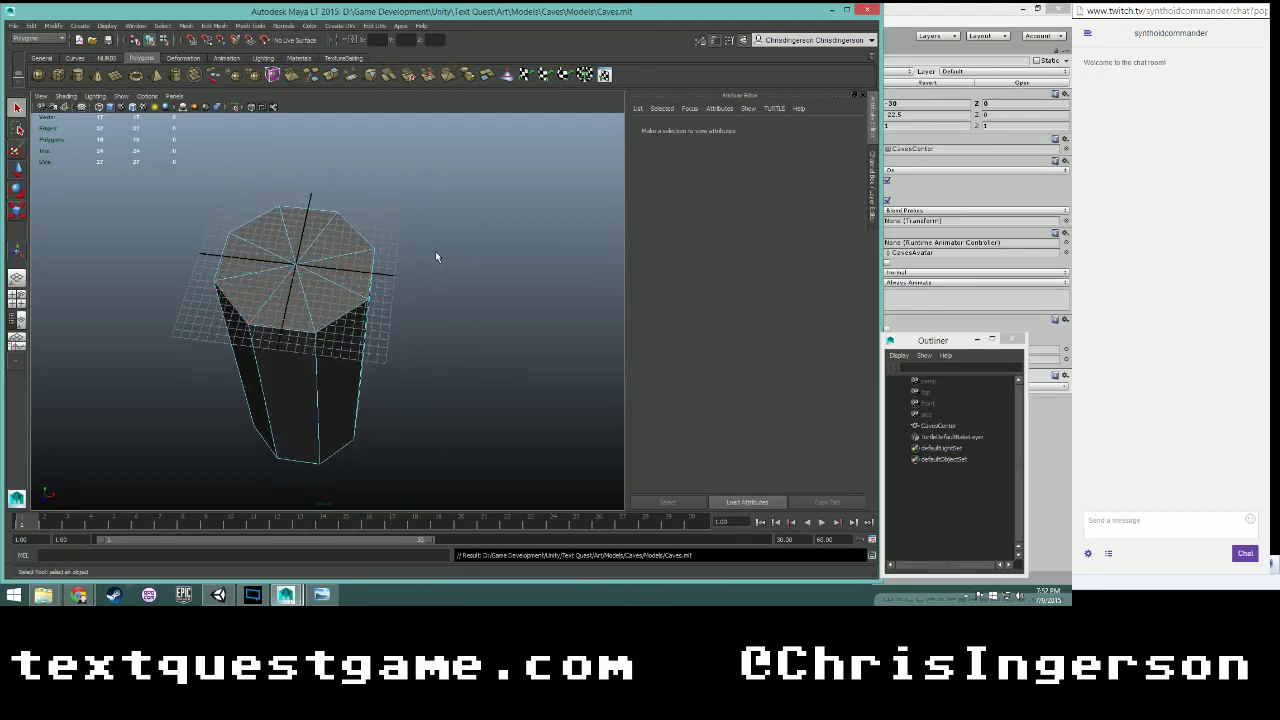
drag(408, 240, 429, 256)
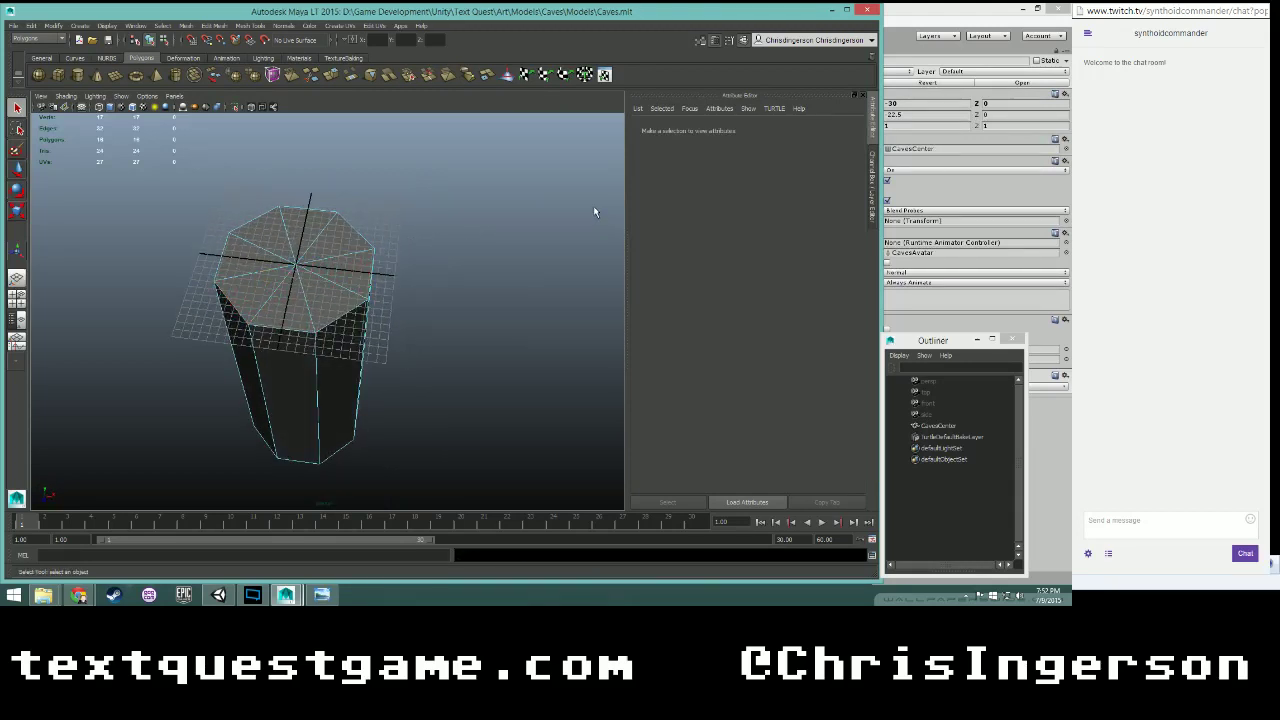
- Create a polygon cube on top of the CavesCenter cylinder and name it EntryArch
scroll(452, 321, up, 2)
alt+drag(452, 321, 439, 345)
alt+middle_drag(439, 345, 405, 325)
alt+drag(405, 325, 339, 308)
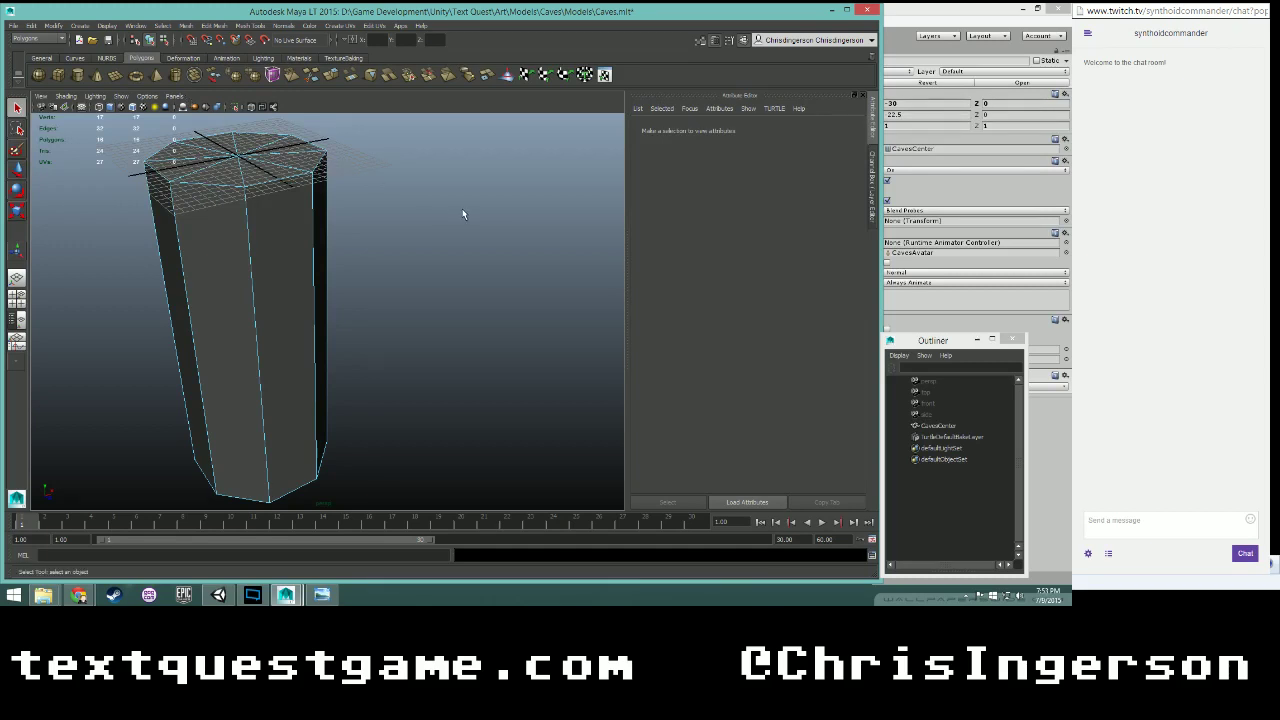
click(59, 76)
click(267, 179)
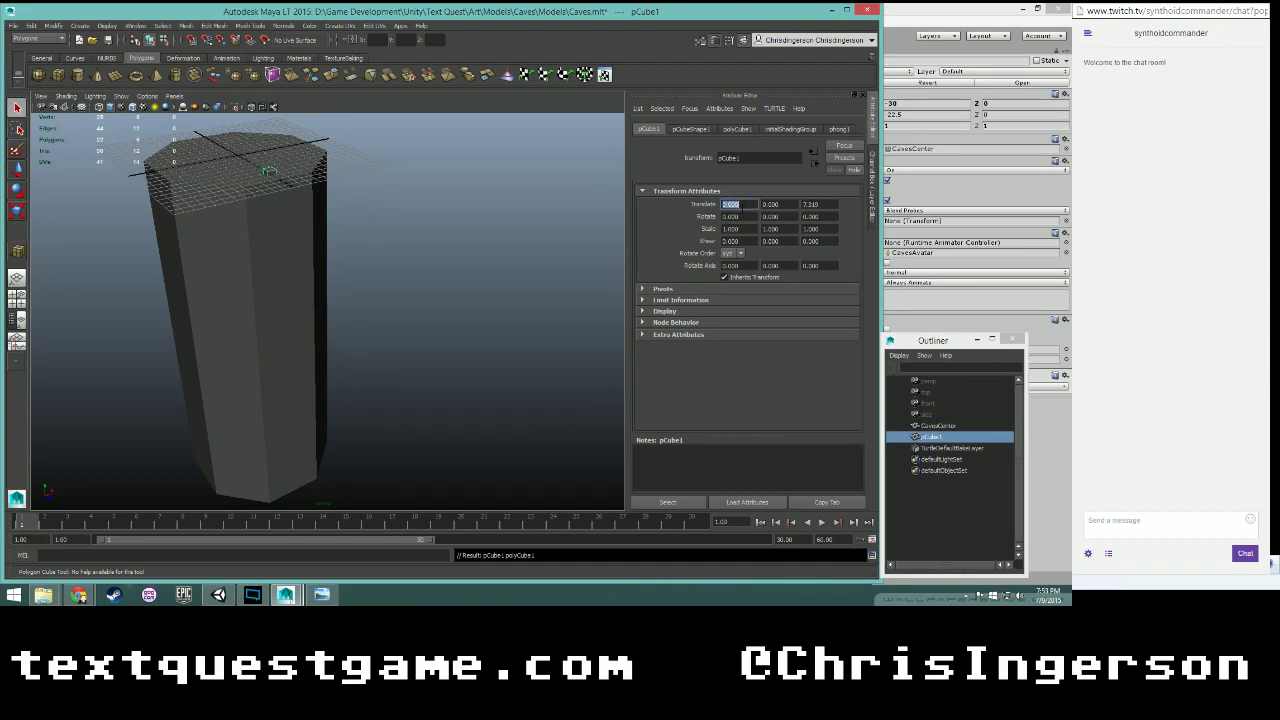
alt+drag(450, 245, 300, 250)
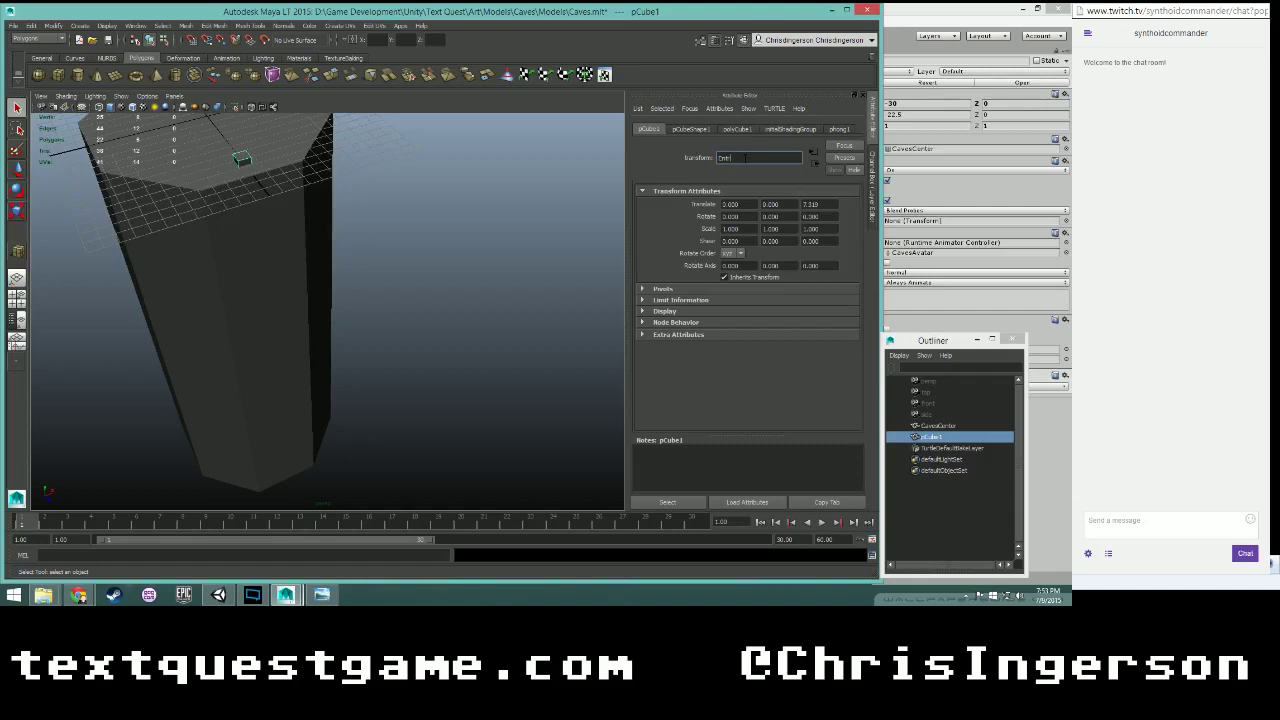
key(Return)
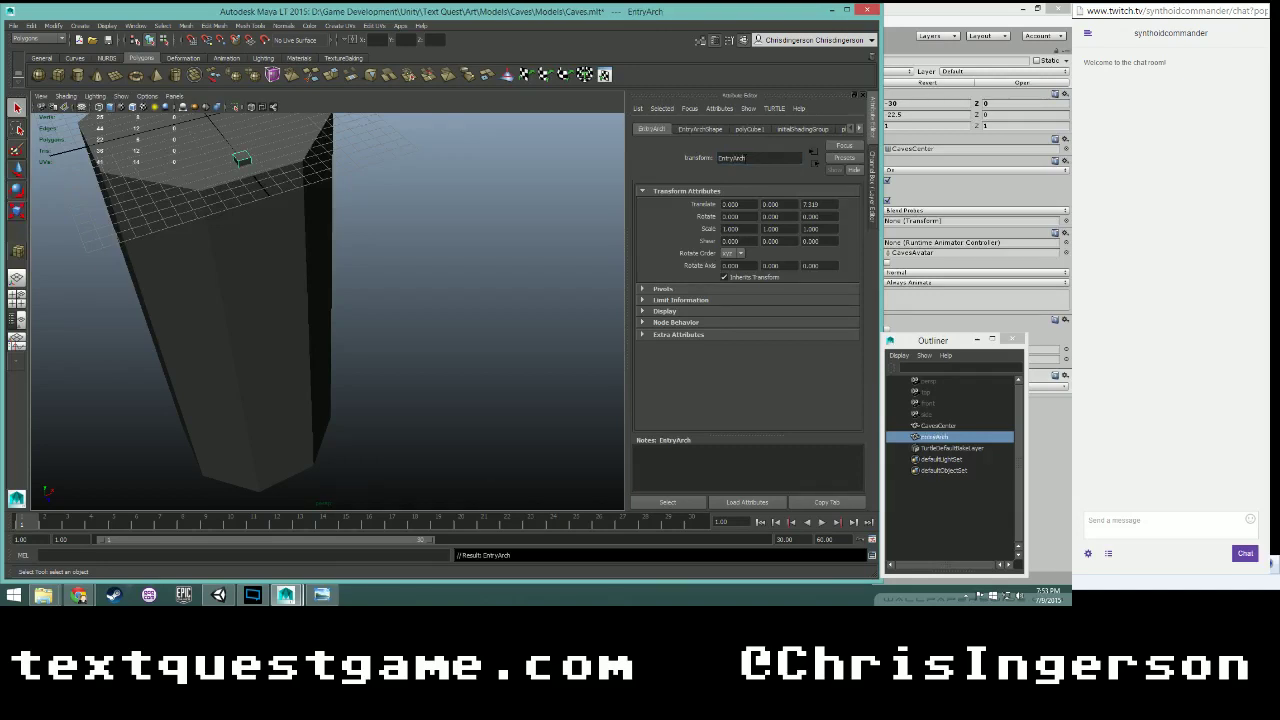
- Move the EntryArch cube outward along Z to just beyond the edge of the CavesCenter cylinder's top
alt+drag(372, 183, 319, 212)
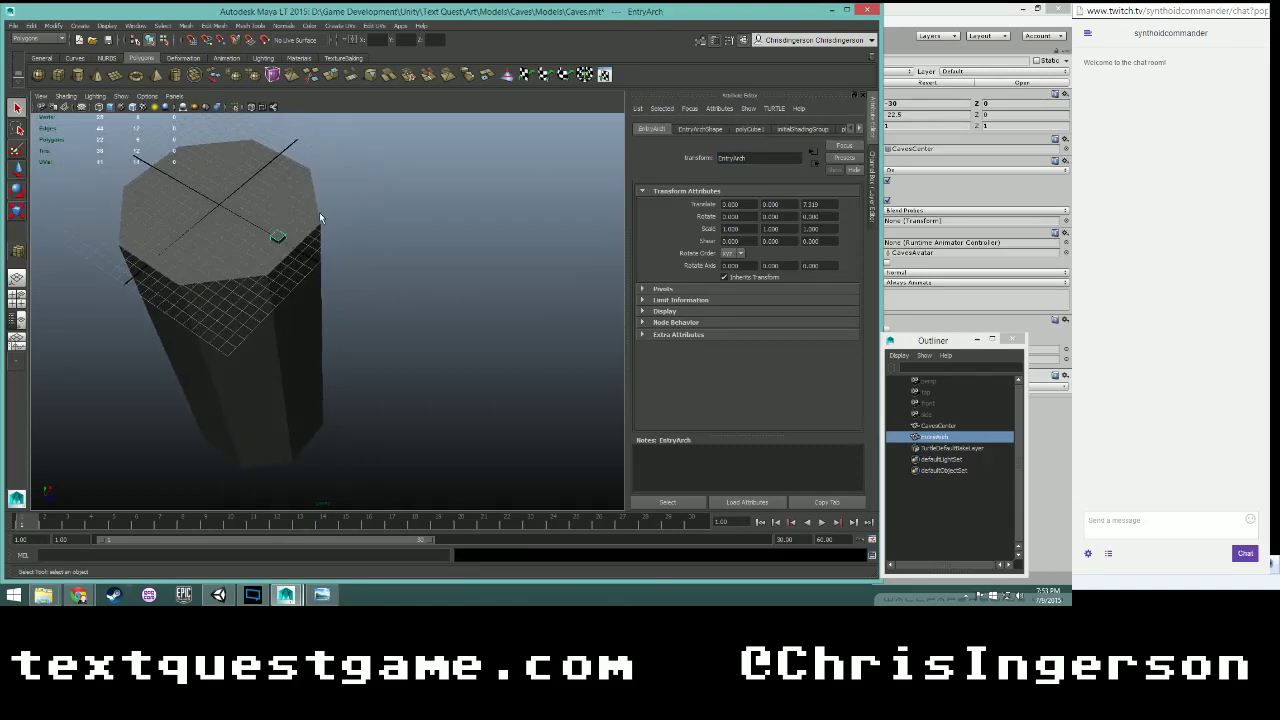
key(w)
drag(320, 264, 351, 310)
scroll(323, 311, up, 5)
alt+middle_drag(386, 268, 369, 303)
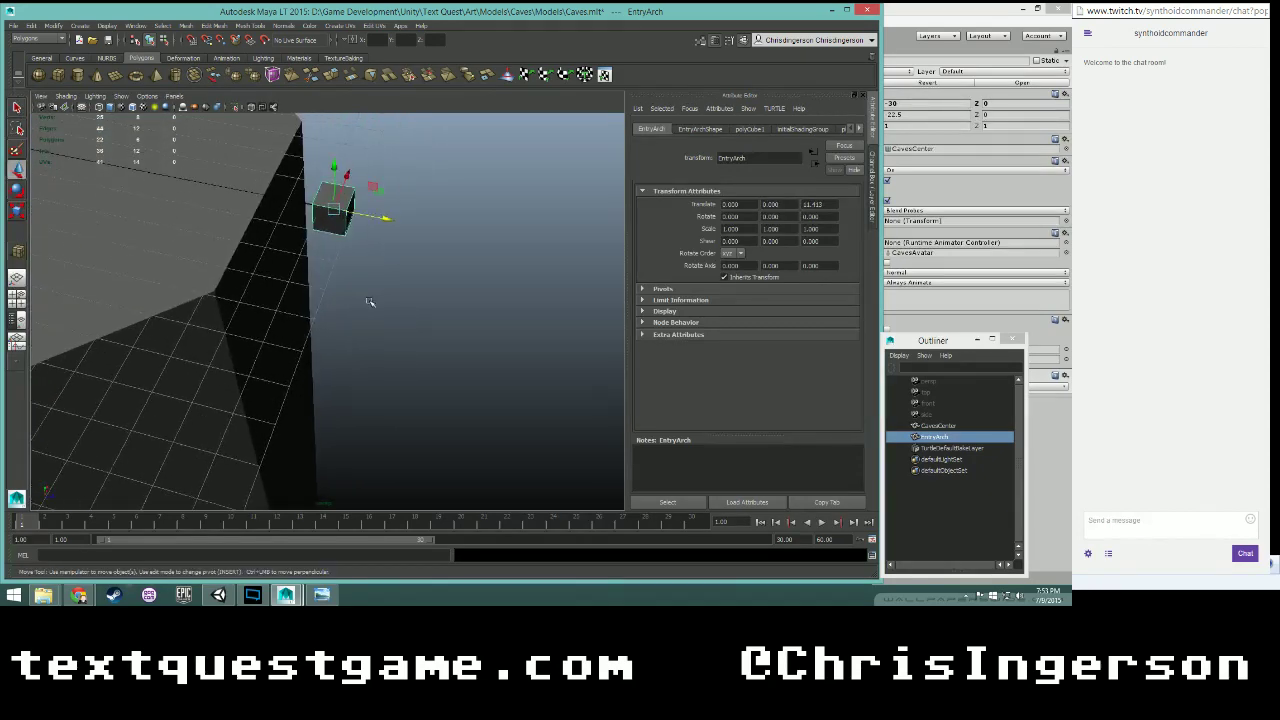
scroll(374, 297, down, 8)
alt+drag(362, 325, 325, 320)
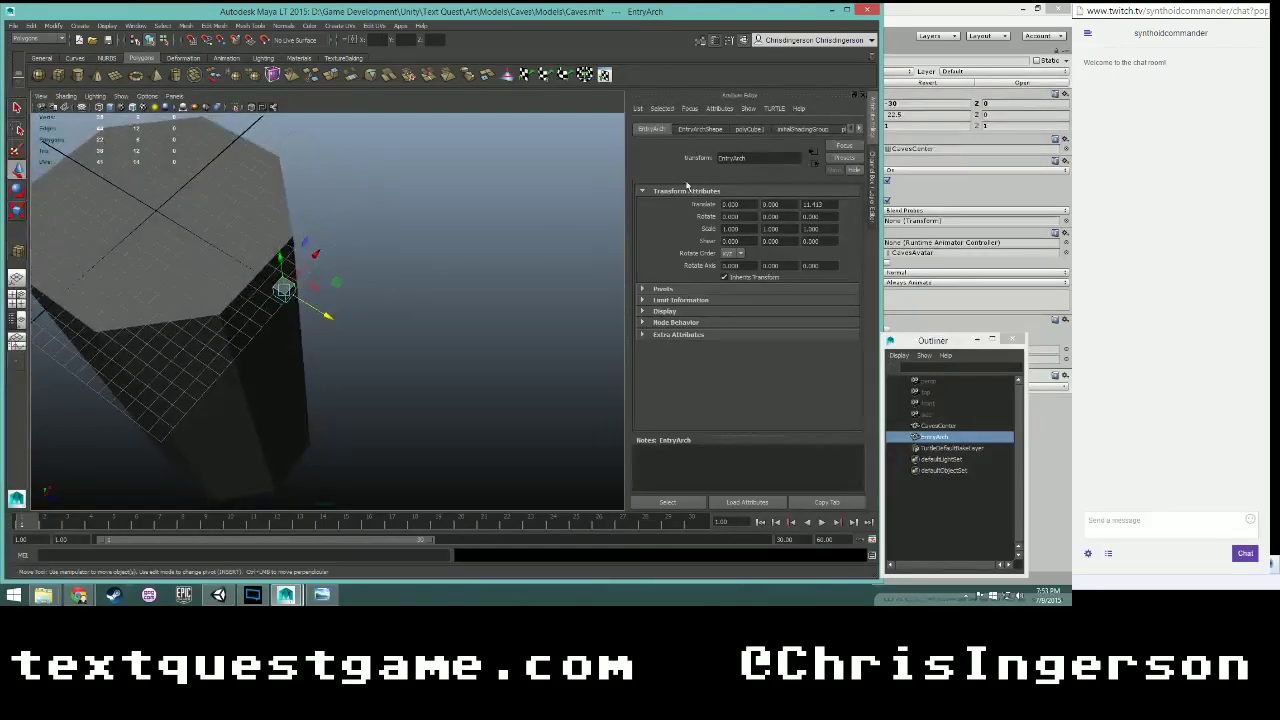
- Set the EntryArch cube's width to 5 and nudge it along Z against the cylinder's side
click(748, 129)
click(740, 204)
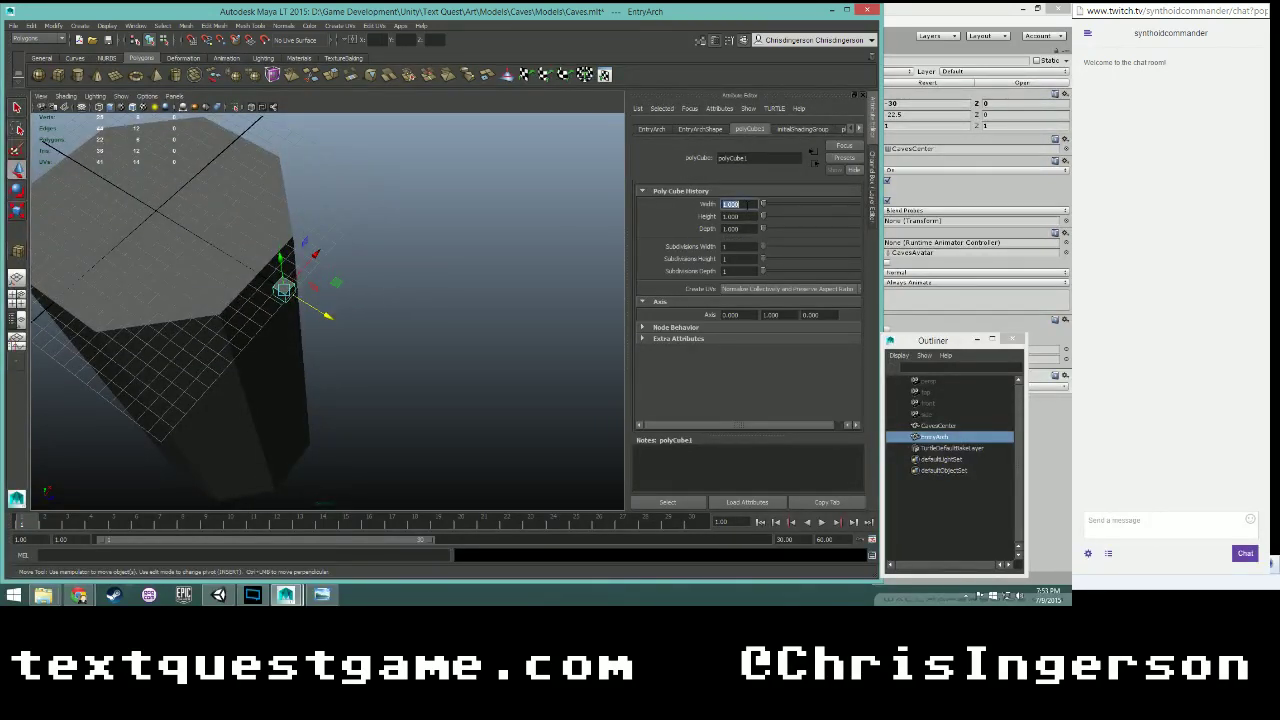
text(5)
key(Return)
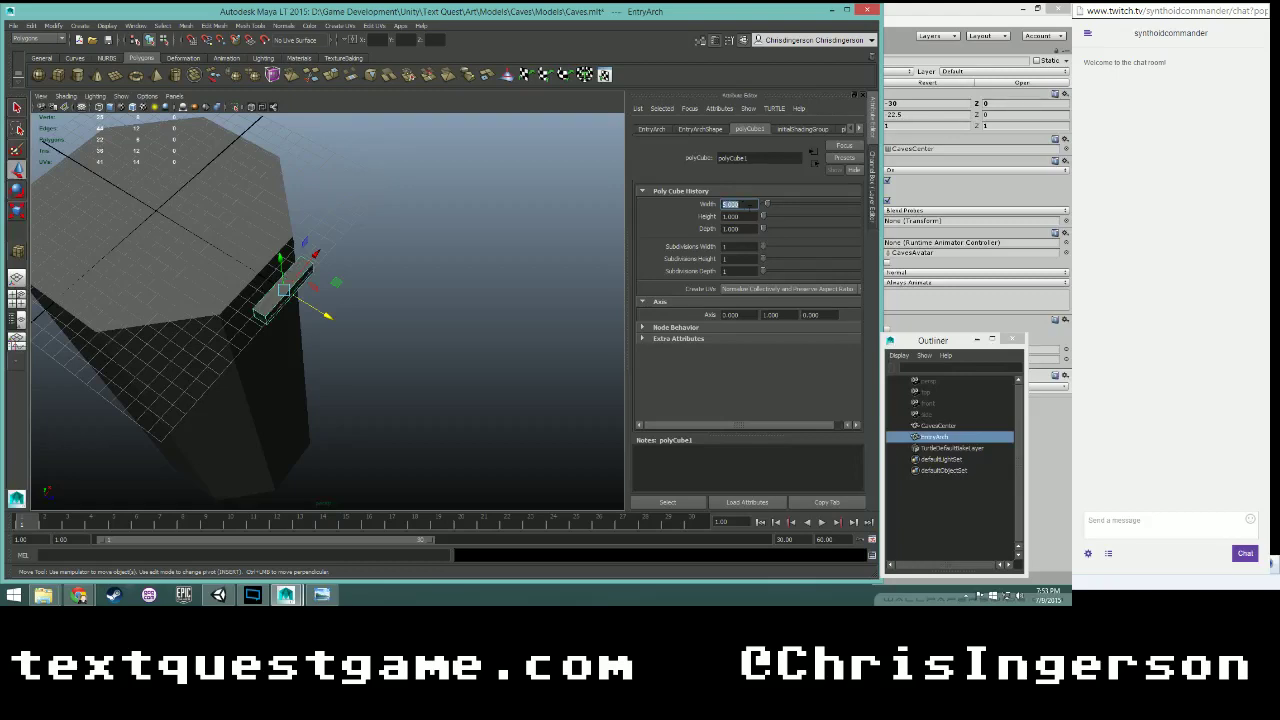
scroll(371, 272, up, 4)
alt+drag(374, 269, 432, 274)
alt+drag(445, 386, 389, 380)
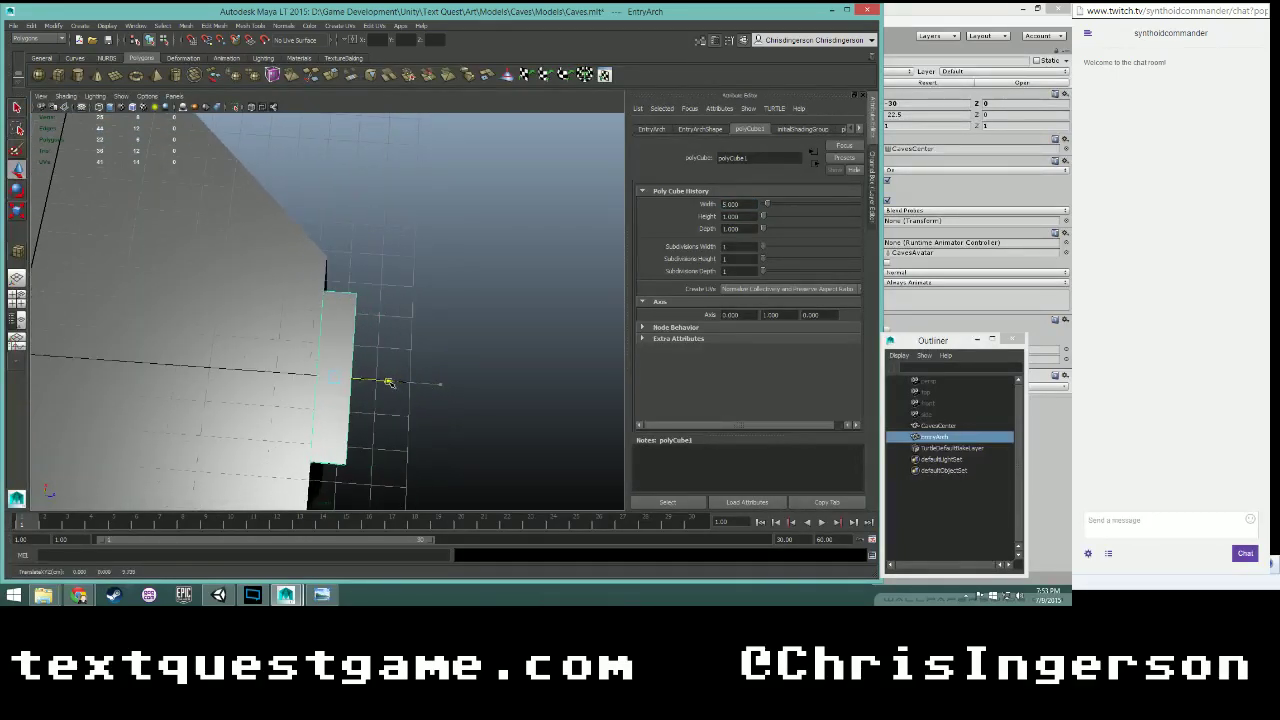
- Set the EntryArch cube's width to 8 while comparing it with the octagon's side in the top view
key(space)
key(space)
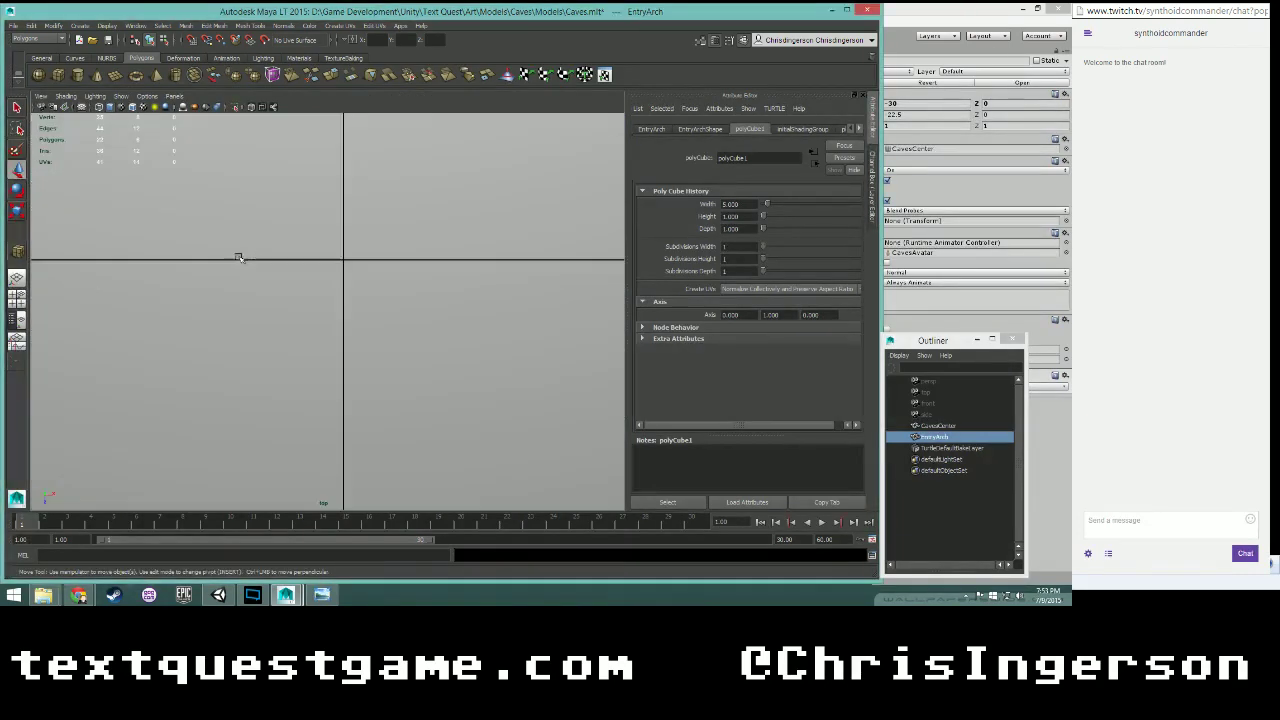
scroll(277, 260, down, 6)
scroll(350, 346, up, 2)
alt+middle_drag(350, 346, 349, 274)
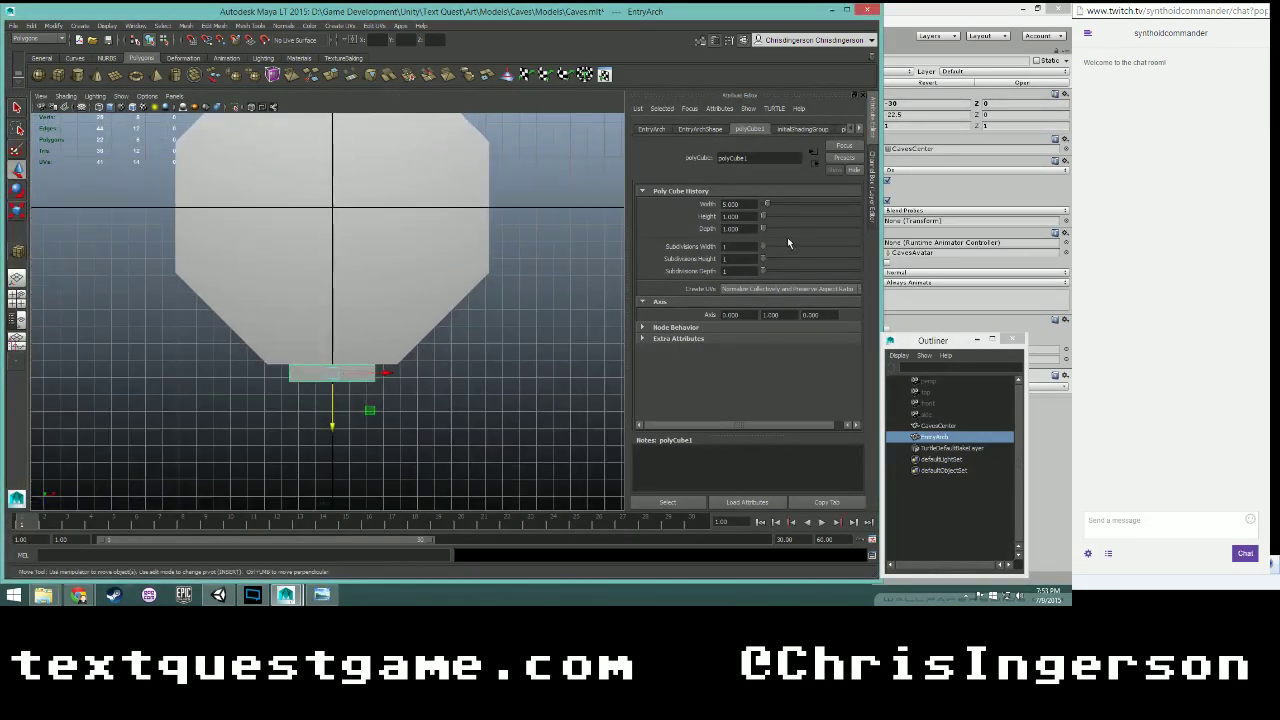
text(8)
key(Return)
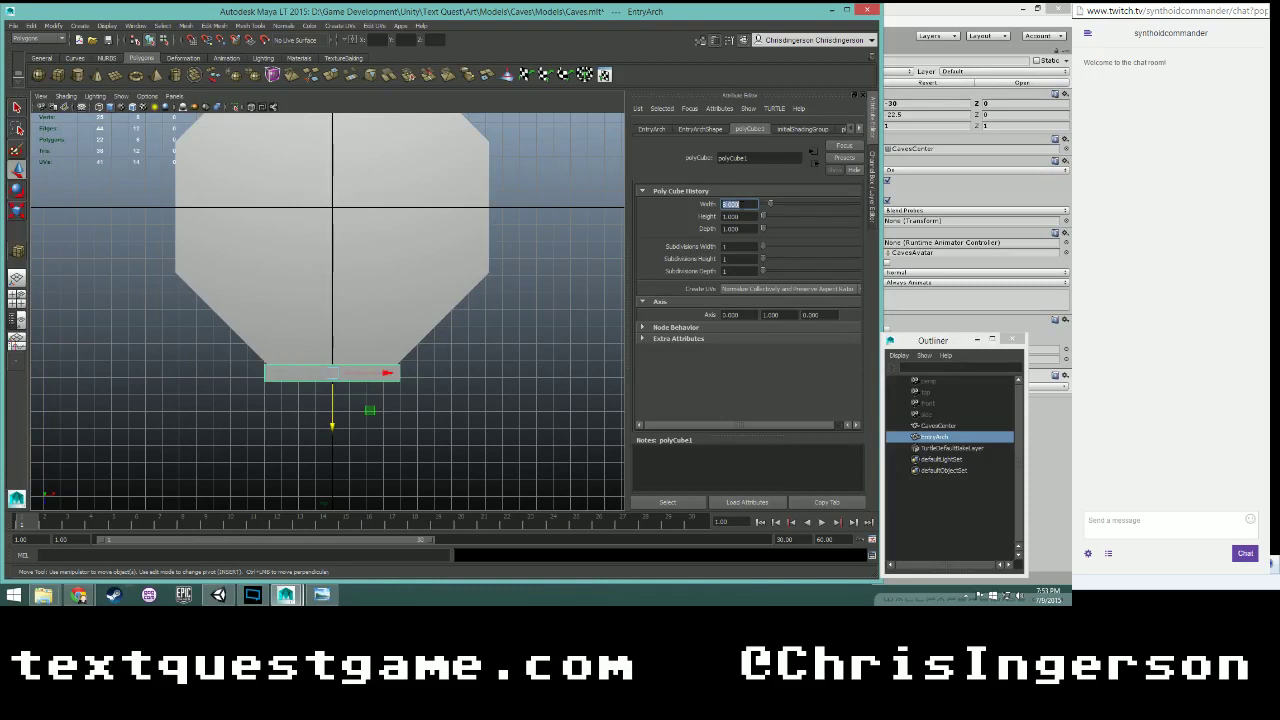
- Set the EntryArch cube's width to 7.5 to match the adjoining side of the CavesCenter octagon
click(741, 204)
key(Return)
text(7.5)
key(Return)
scroll(420, 306, down, 1)
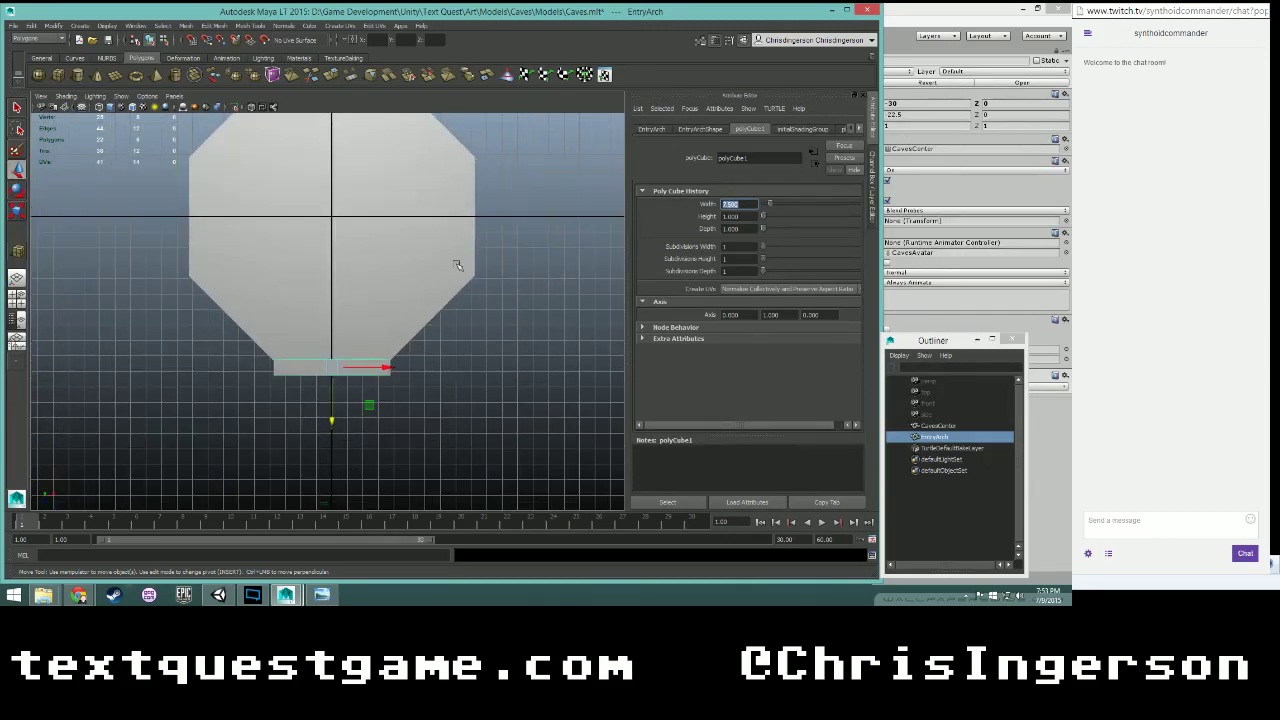
- Return to the perspective view and move EntryArch along Z well clear of the CavesCenter cylinder
click(513, 238)
key(space)
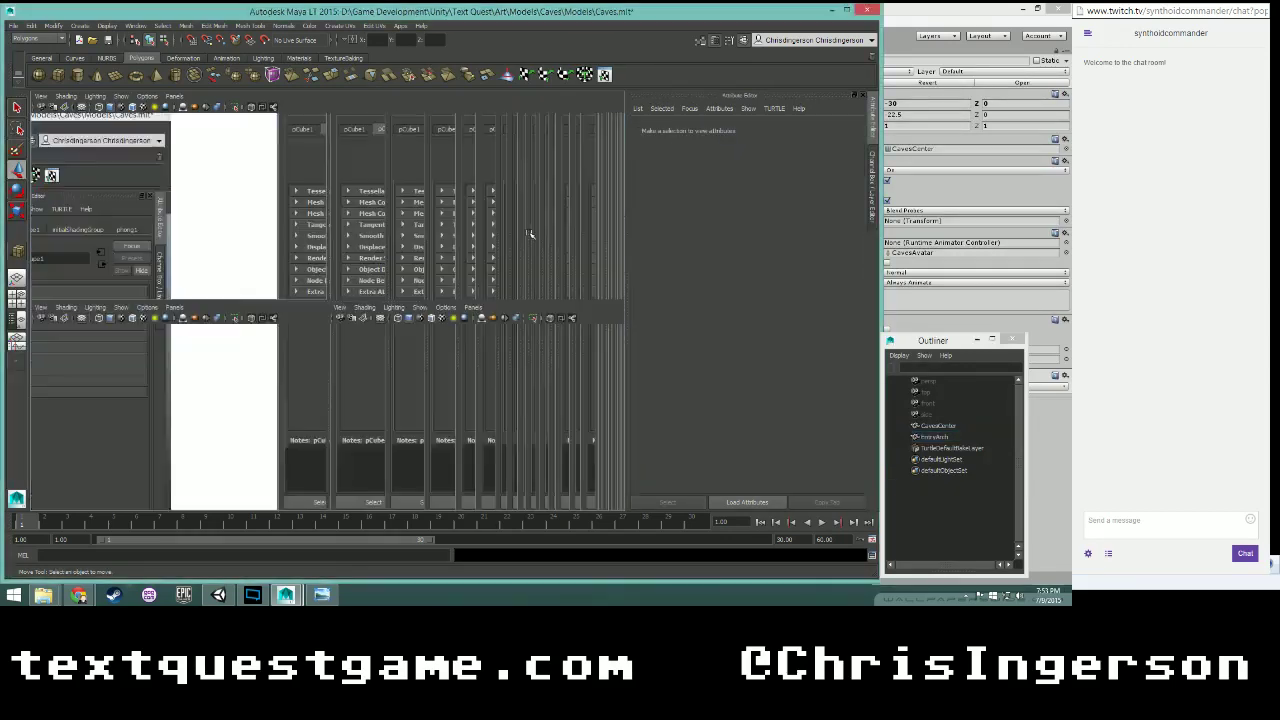
key(space)
alt+drag(504, 252, 385, 192)
click(345, 228)
scroll(362, 237, up, 5)
alt+middle_drag(391, 263, 368, 441)
scroll(371, 382, up, 2)
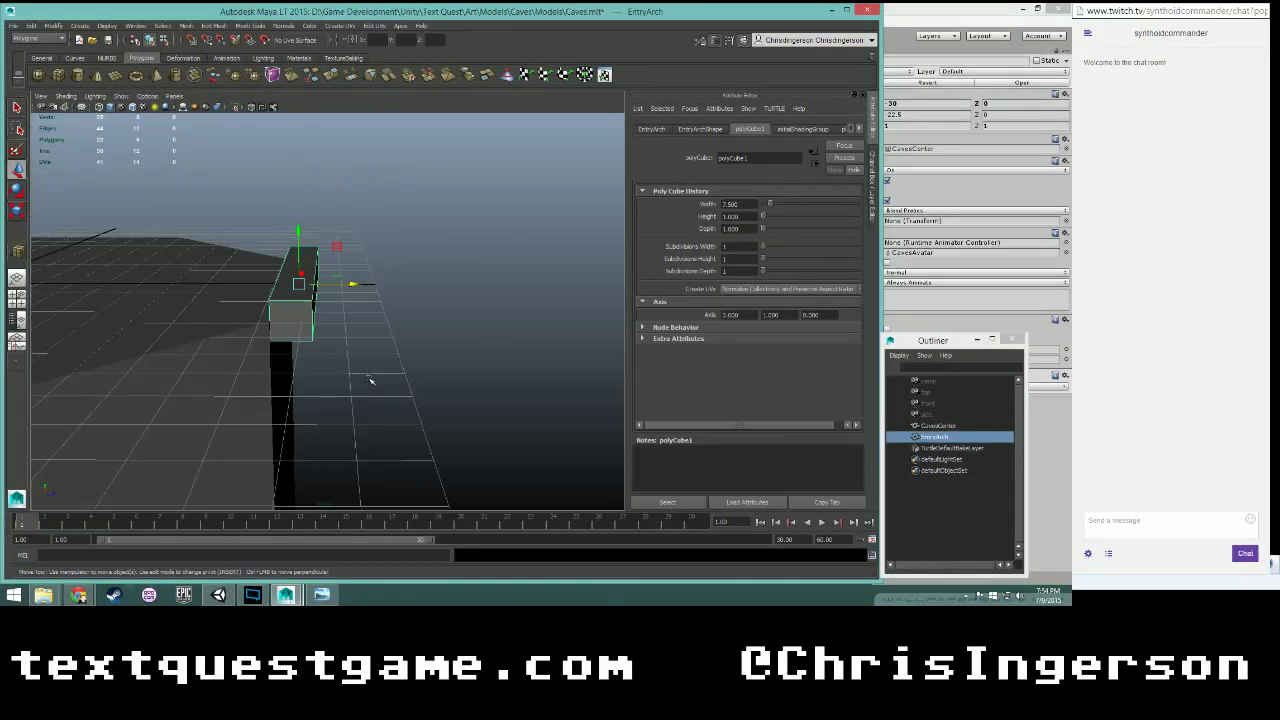
scroll(371, 380, down, 3)
scroll(370, 379, up, 3)
alt+drag(366, 382, 427, 380)
drag(388, 329, 603, 316)
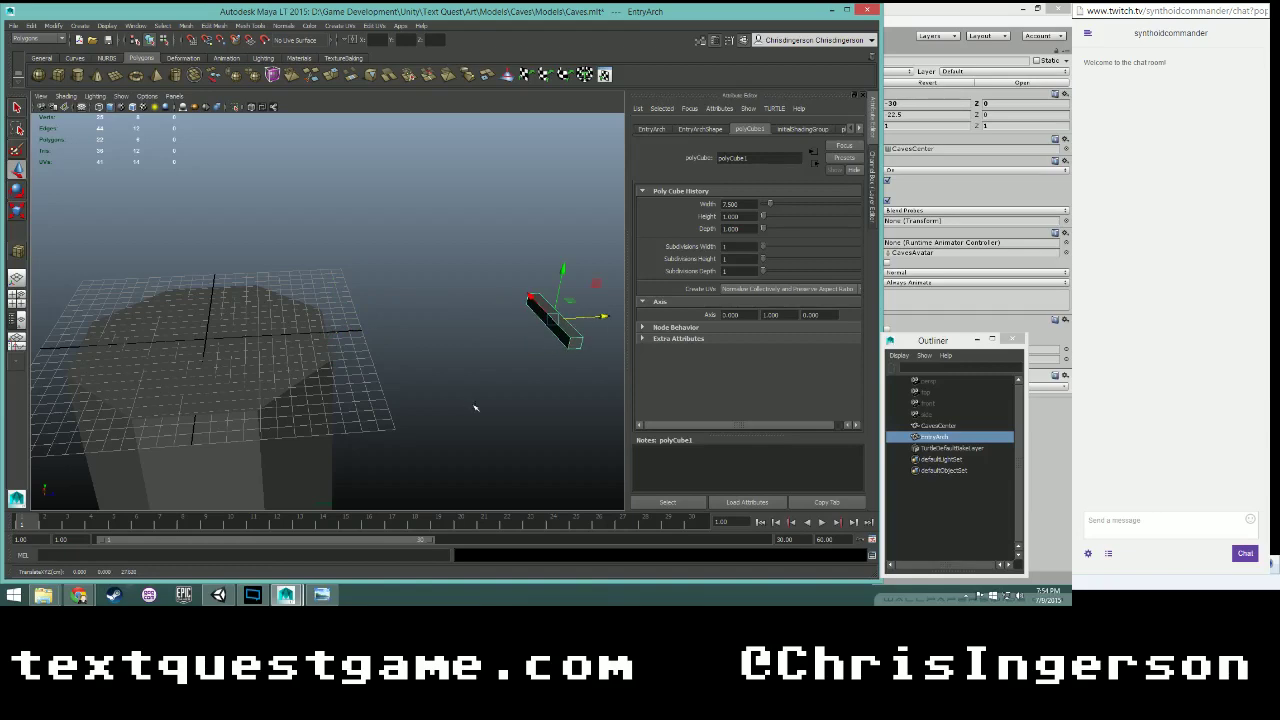
- Set the EntryArch cube's height to 30 and its depth to 15
alt+middle_drag(474, 406, 352, 389)
alt+right_drag(352, 390, 340, 390)
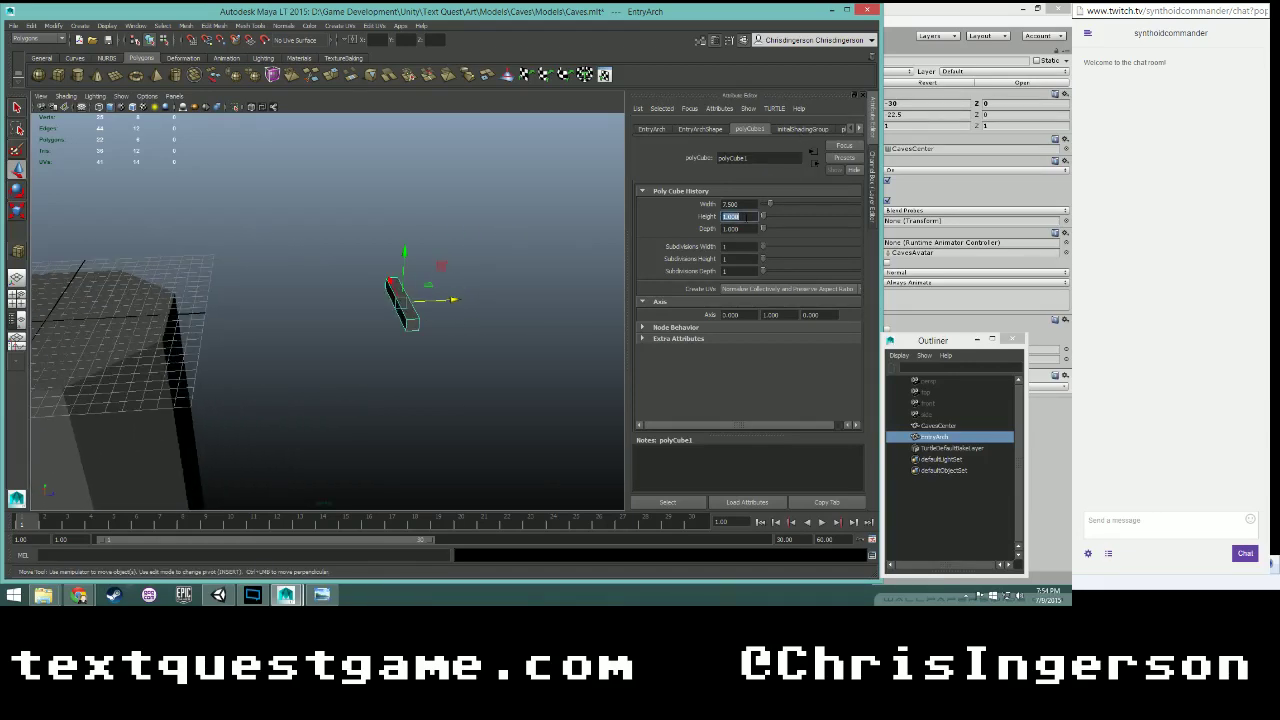
key(Return)
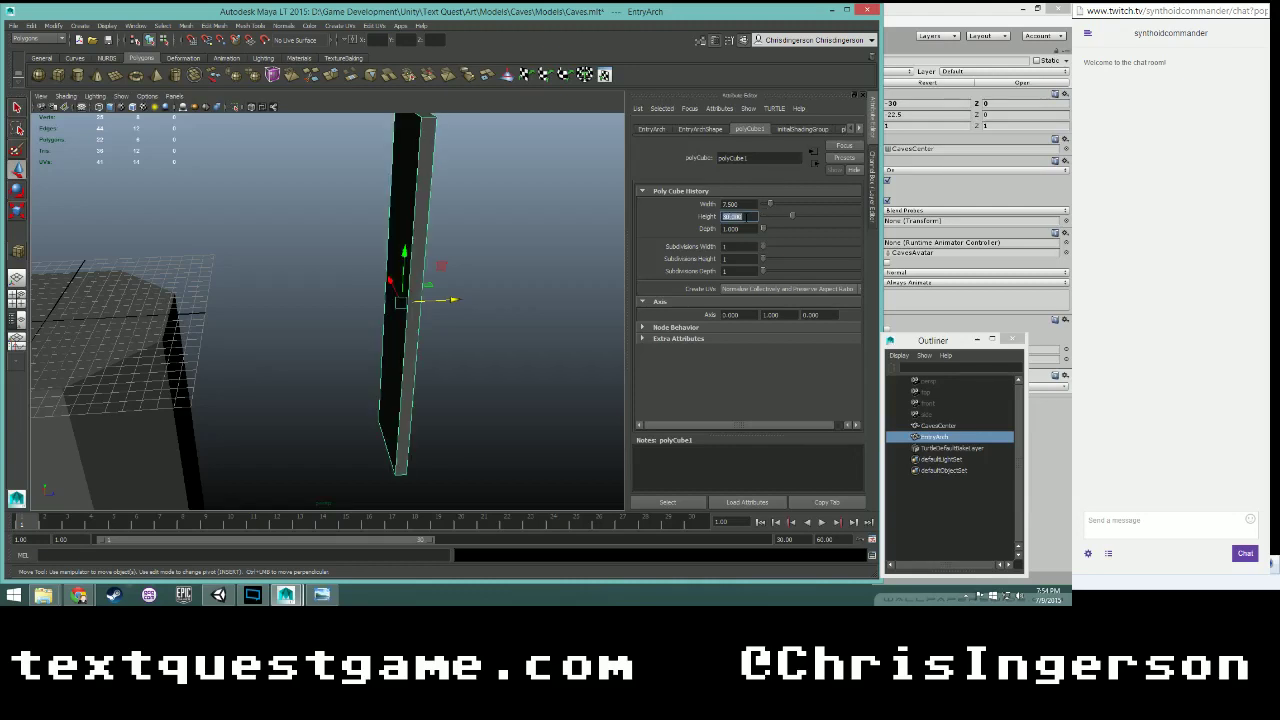
scroll(401, 271, down, 3)
key(Tab)
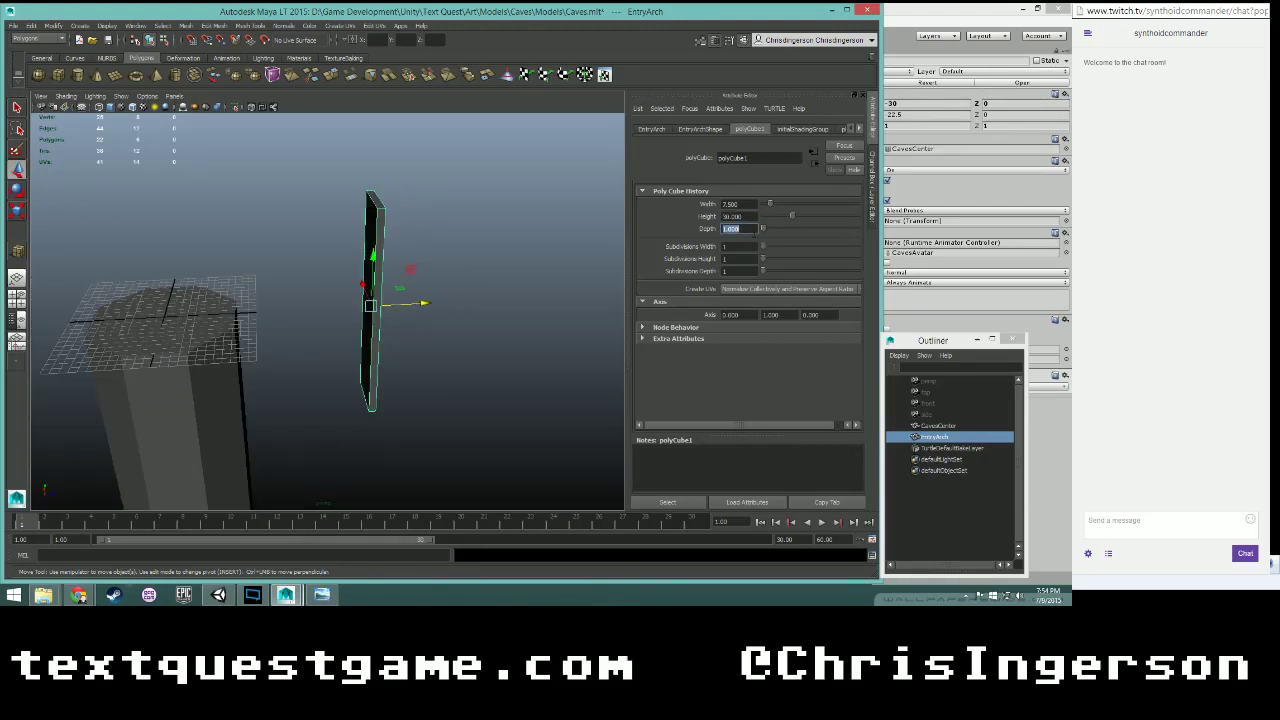
text(15)
key(Return)
scroll(483, 328, up, 2)
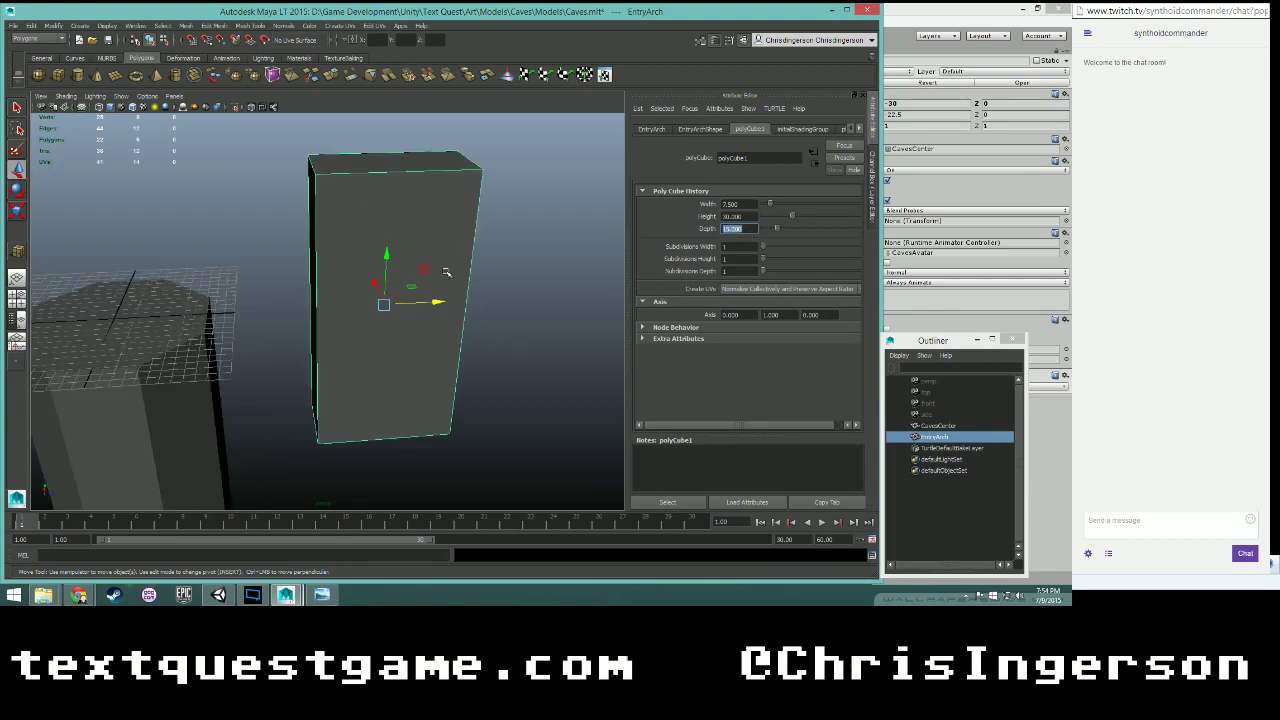
- Slide EntryArch back against the cylinder's side at about 16.7 in Z and lower it level with the cylinder's top
drag(437, 302, 337, 303)
alt+drag(251, 354, 303, 289)
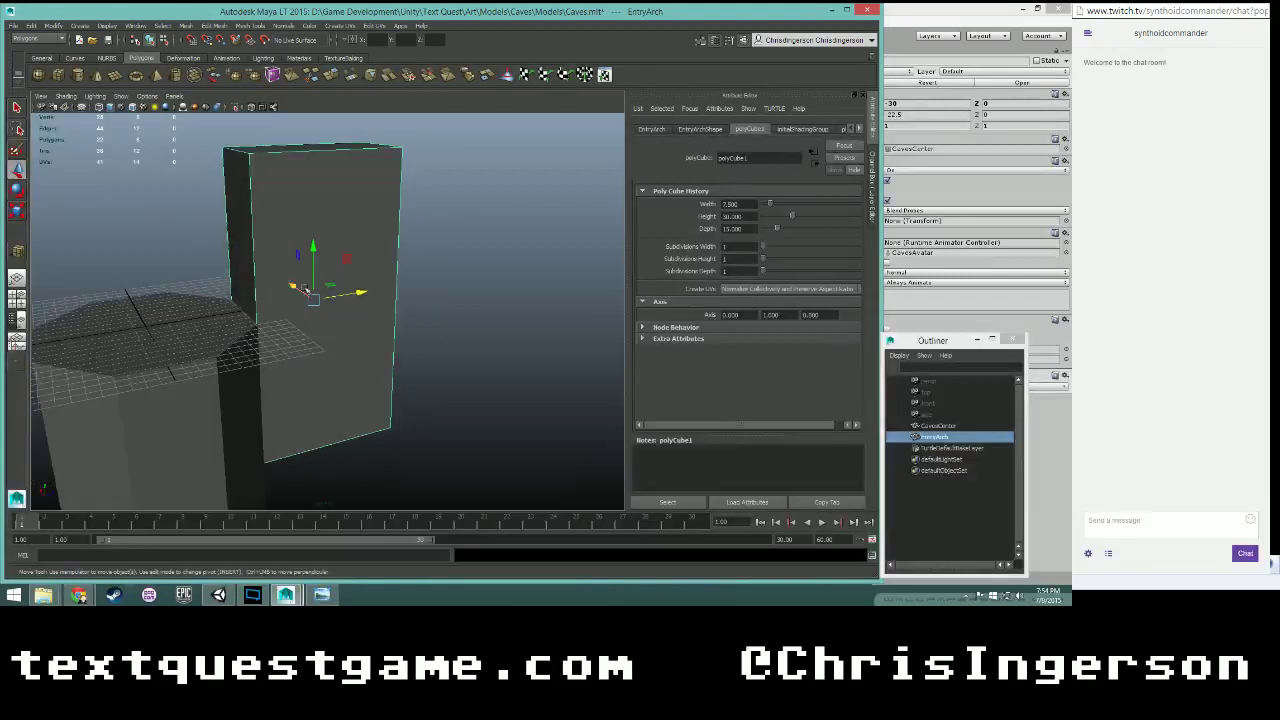
drag(315, 245, 317, 383)
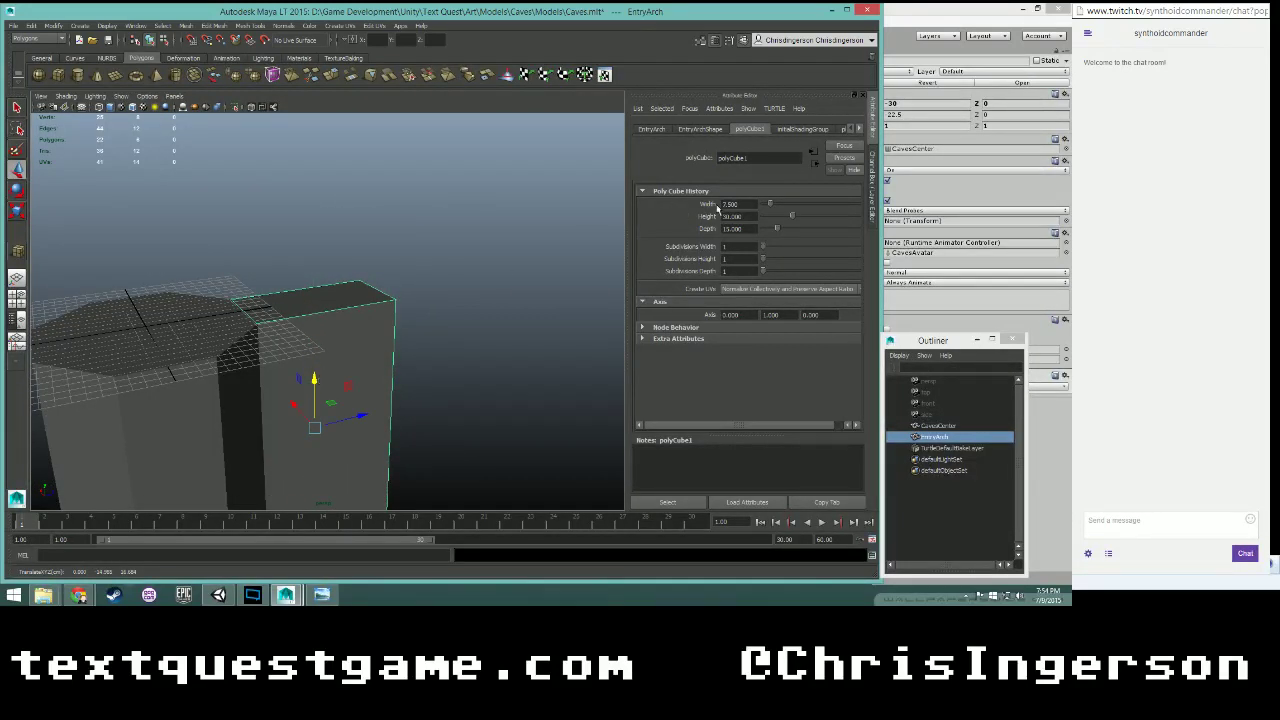
- Set the Translate Y of EntryArch to -15 and check how it sits against the cylinder
click(652, 129)
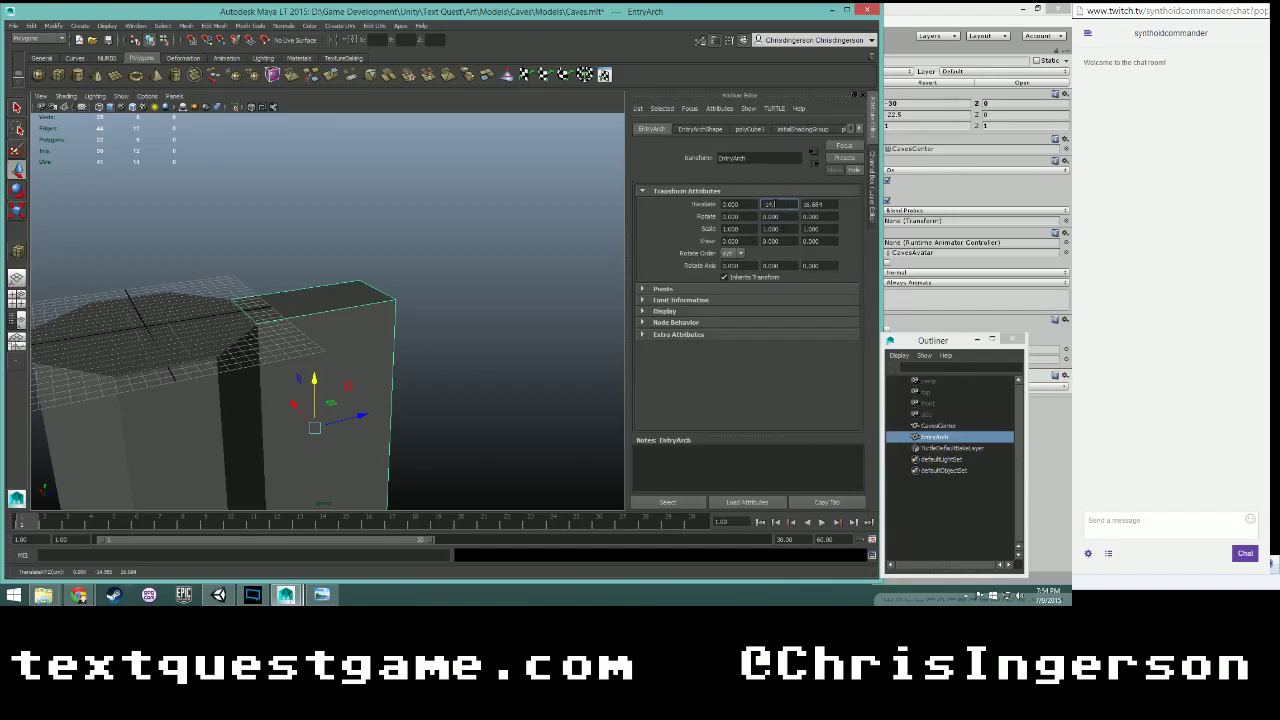
key(Return)
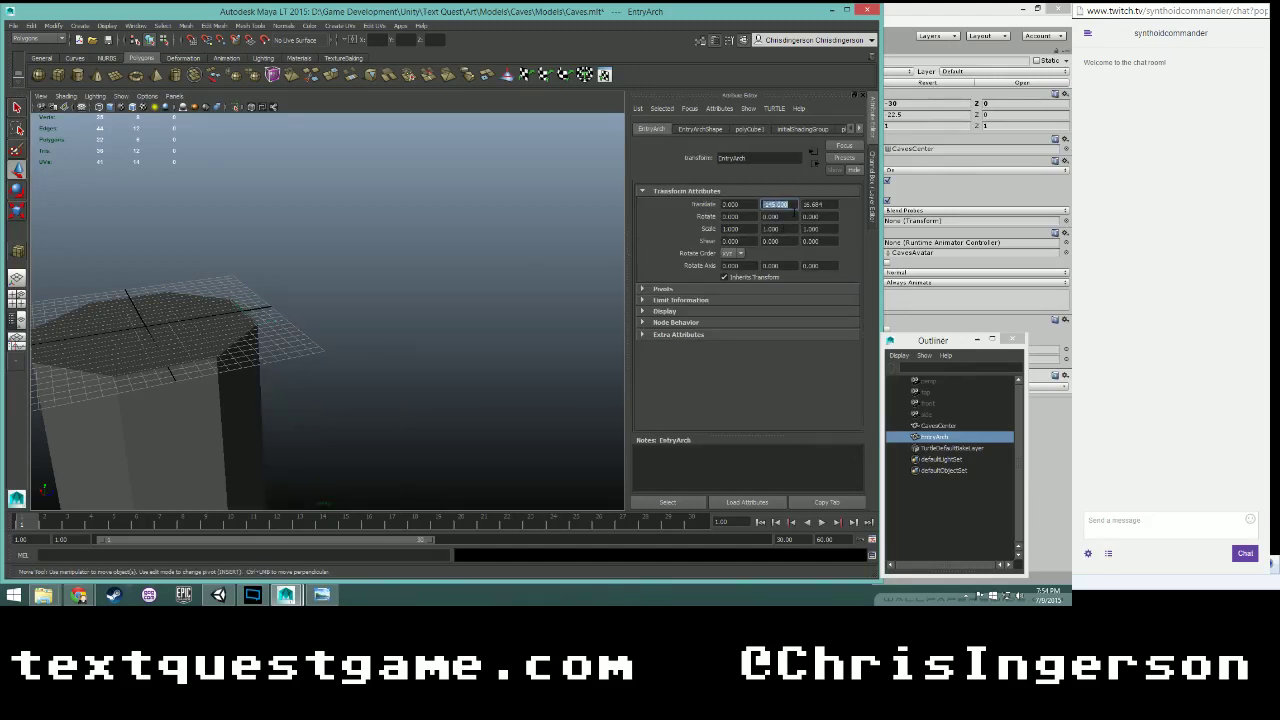
key(Return)
alt+drag(425, 301, 451, 177)
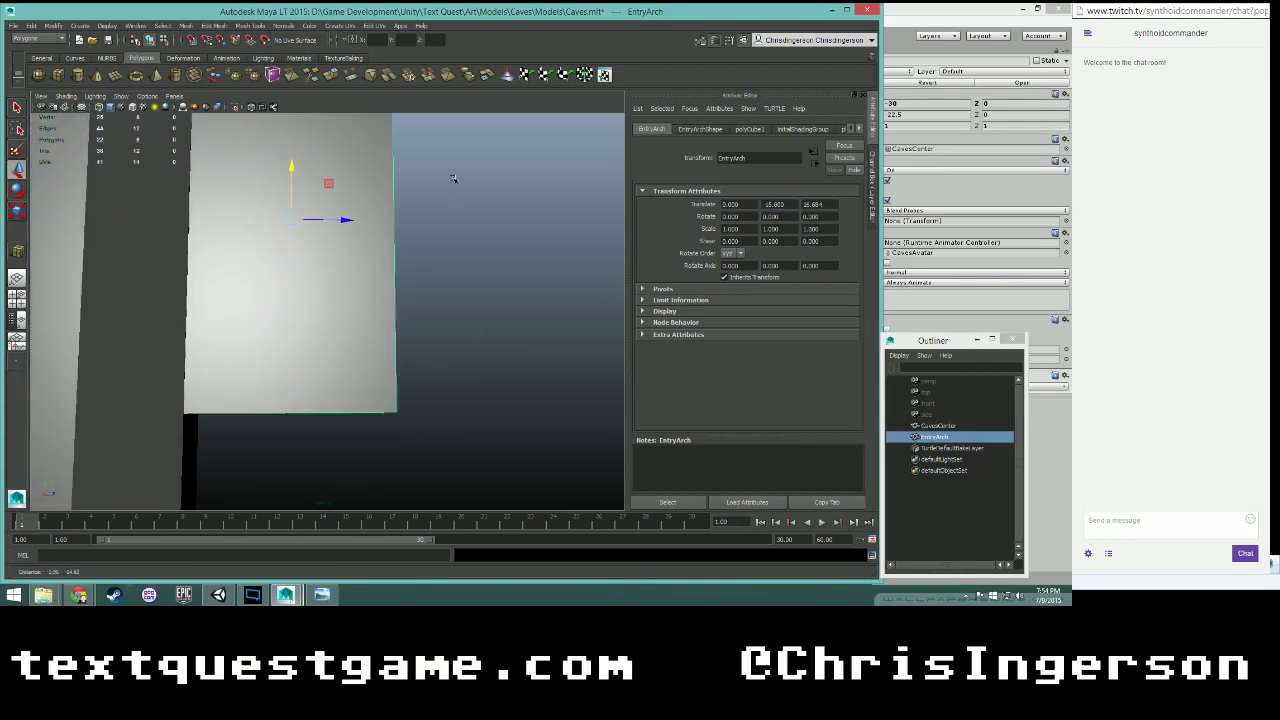
alt+drag(451, 323, 499, 296)
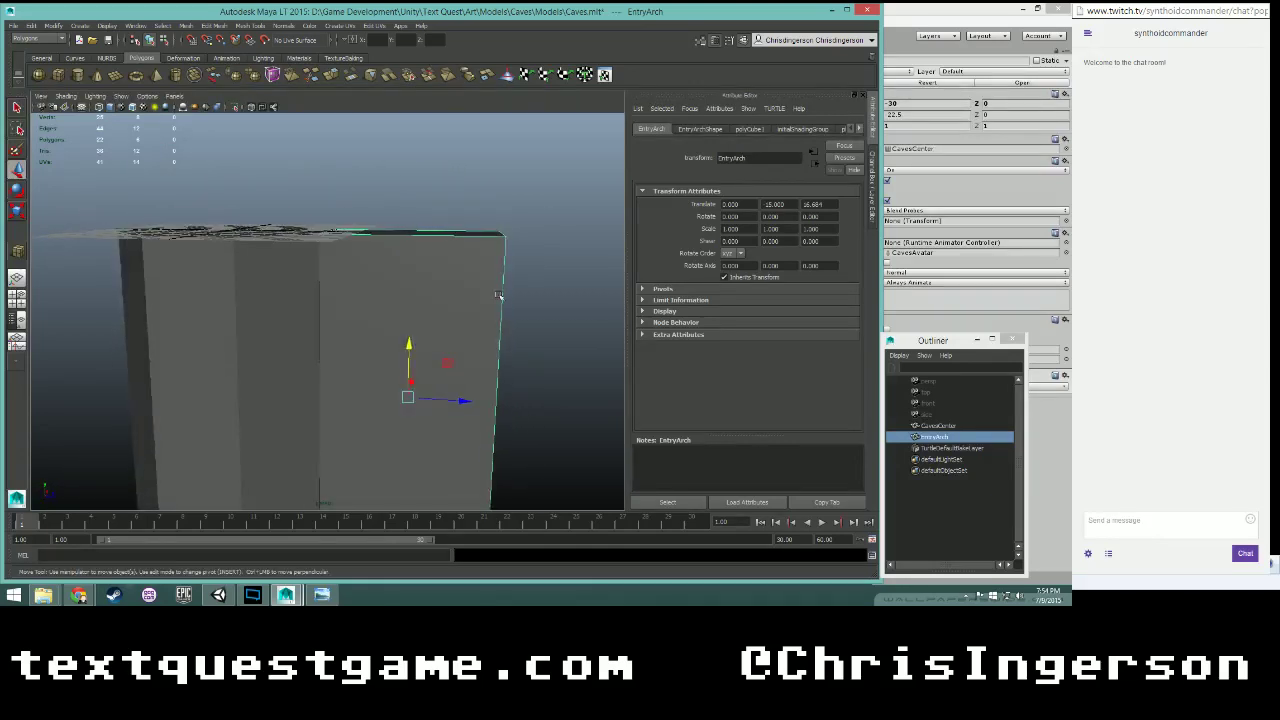
- Try 3 width subdivisions on the EntryArch cube, and set Subdivisions Width to 5
click(748, 129)
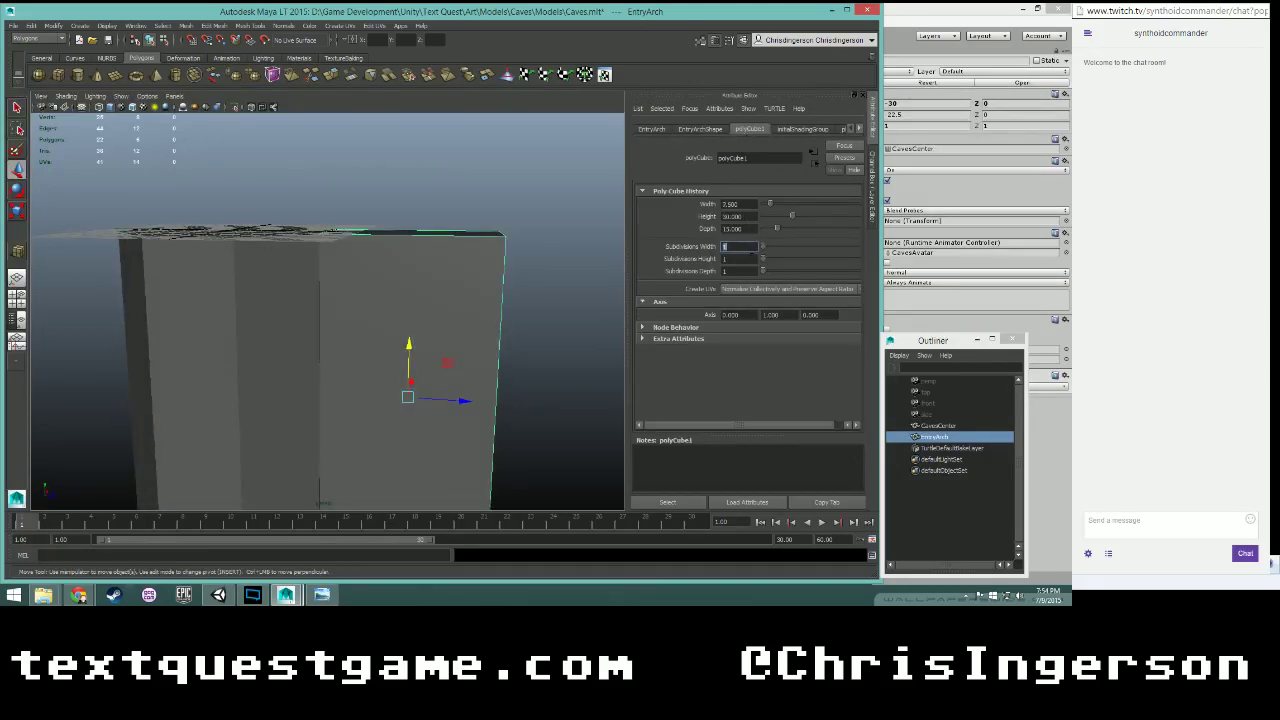
text(3)
key(Return)
alt+drag(552, 215, 433, 233)
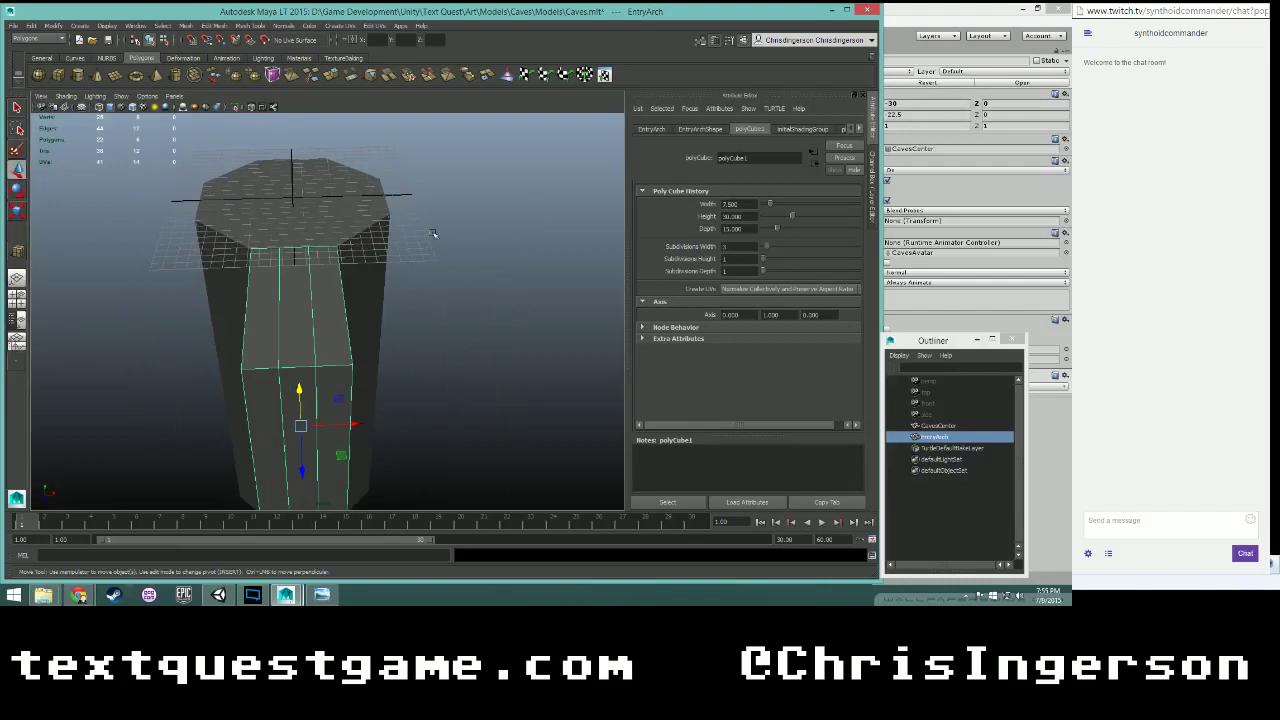
text(5)
key(Return)
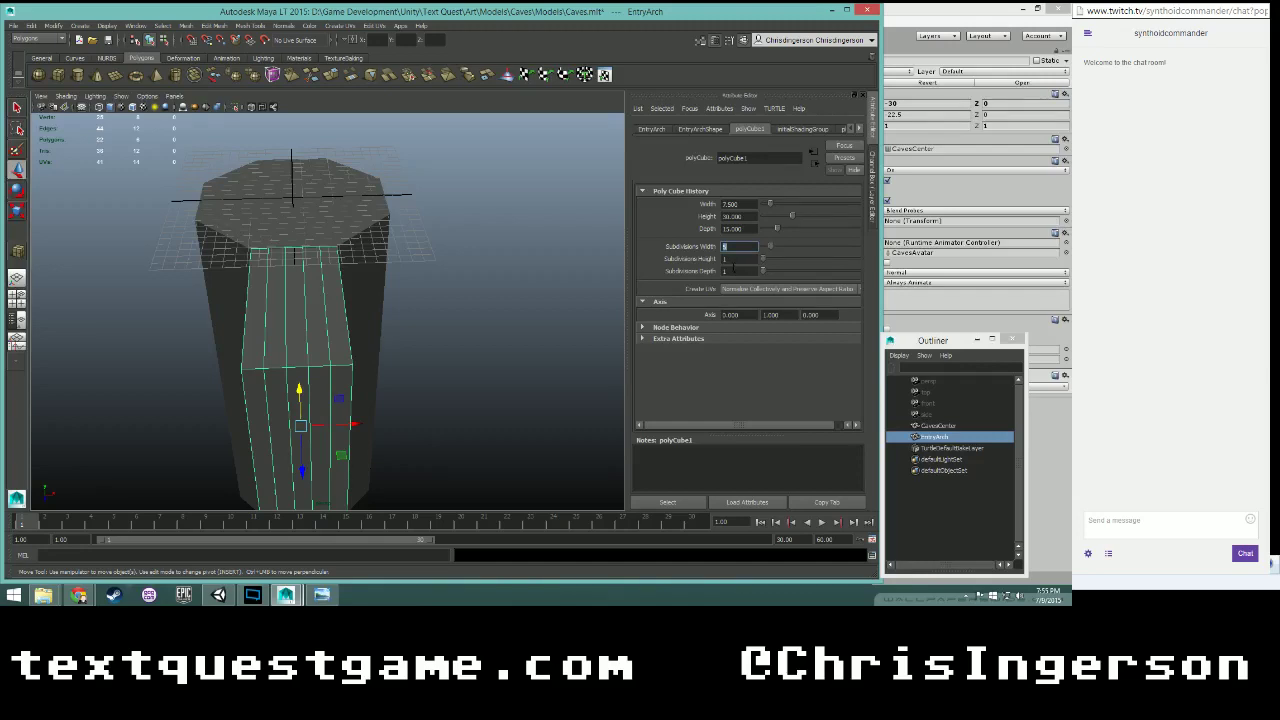
- Set the EntryArch cube's Subdivisions Height to 5
alt+drag(416, 363, 523, 327)
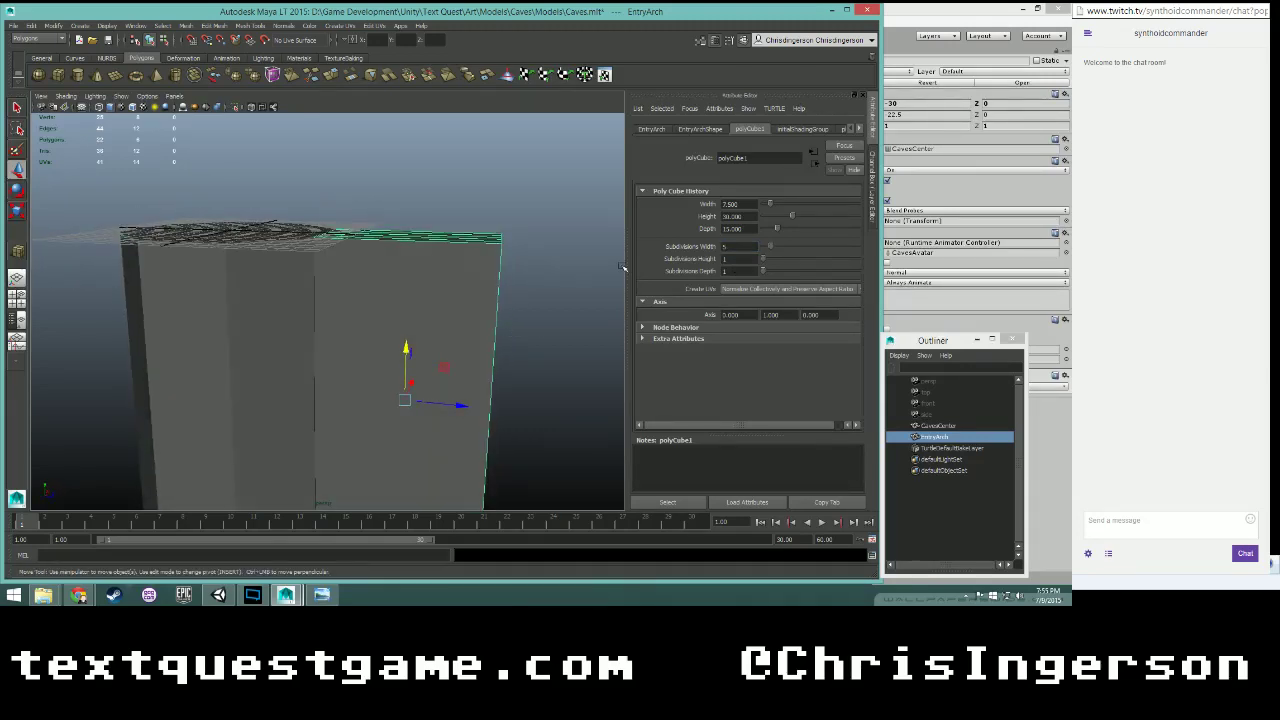
text(5)
key(Return)
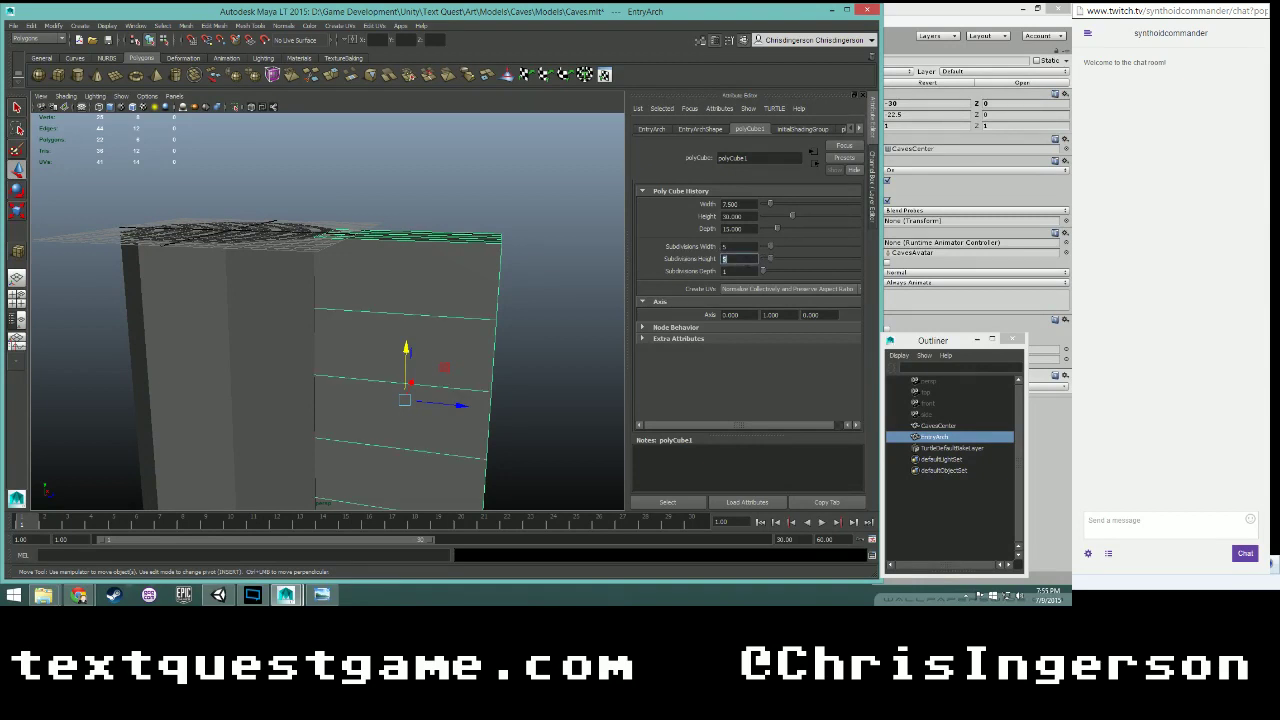
scroll(480, 350, down, 2)
alt+drag(494, 379, 494, 363)
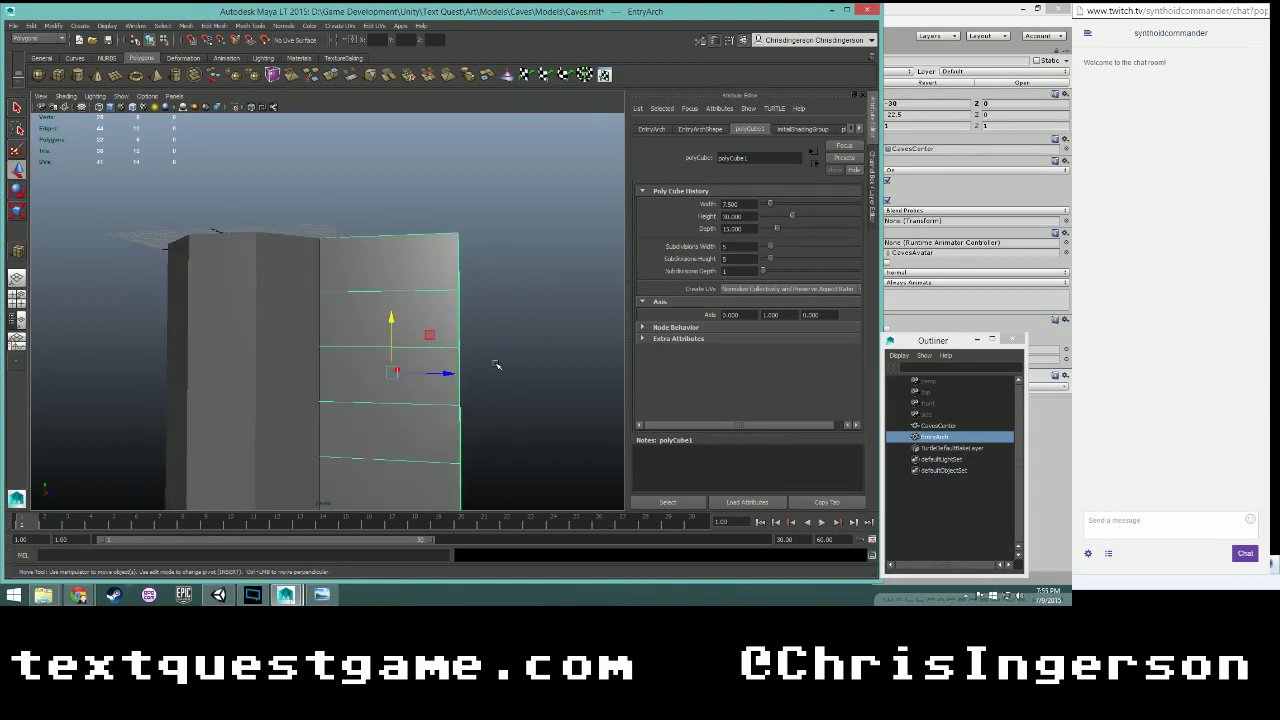
- Set the EntryArch cube's Subdivisions Depth to 5
alt+middle_drag(494, 363, 487, 321)
alt+drag(487, 320, 453, 336)
click(740, 271)
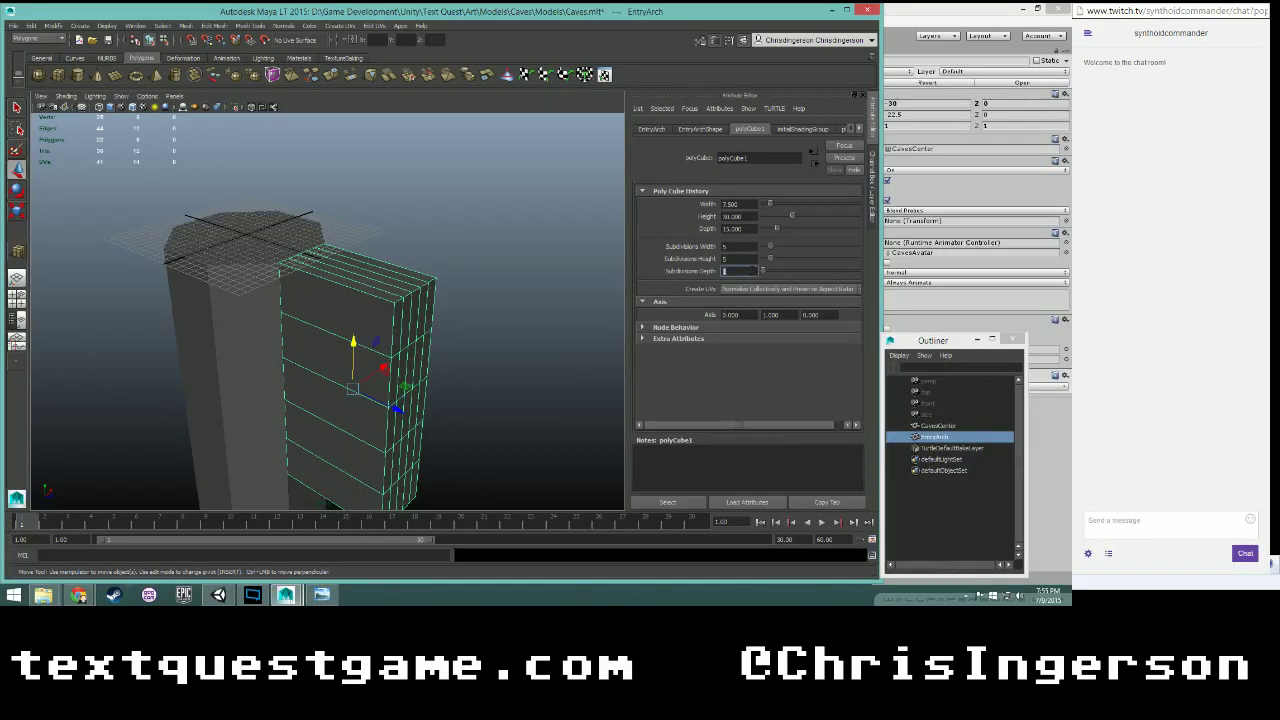
text(5)
key(Return)
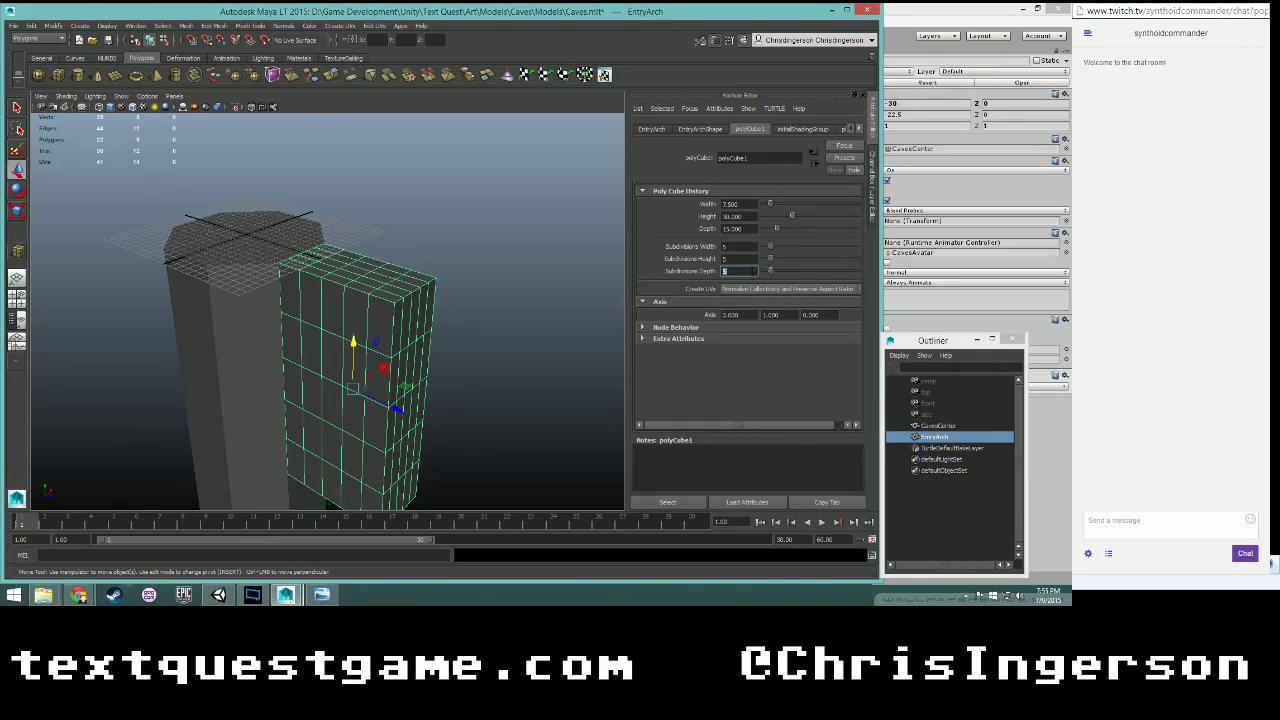
- Set the EntryArch cube's Subdivisions Depth to 7
scroll(451, 290, up, 2)
alt+drag(452, 230, 494, 263)
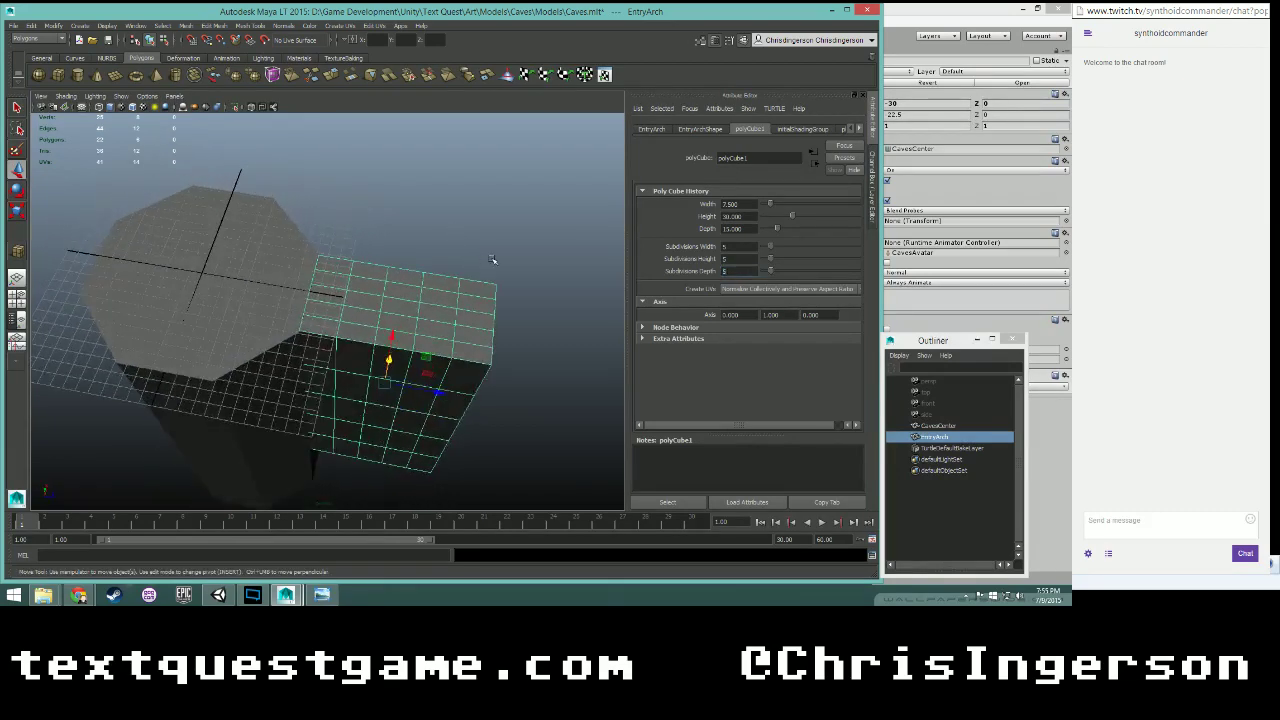
scroll(495, 286, up, 5)
scroll(499, 292, down, 2)
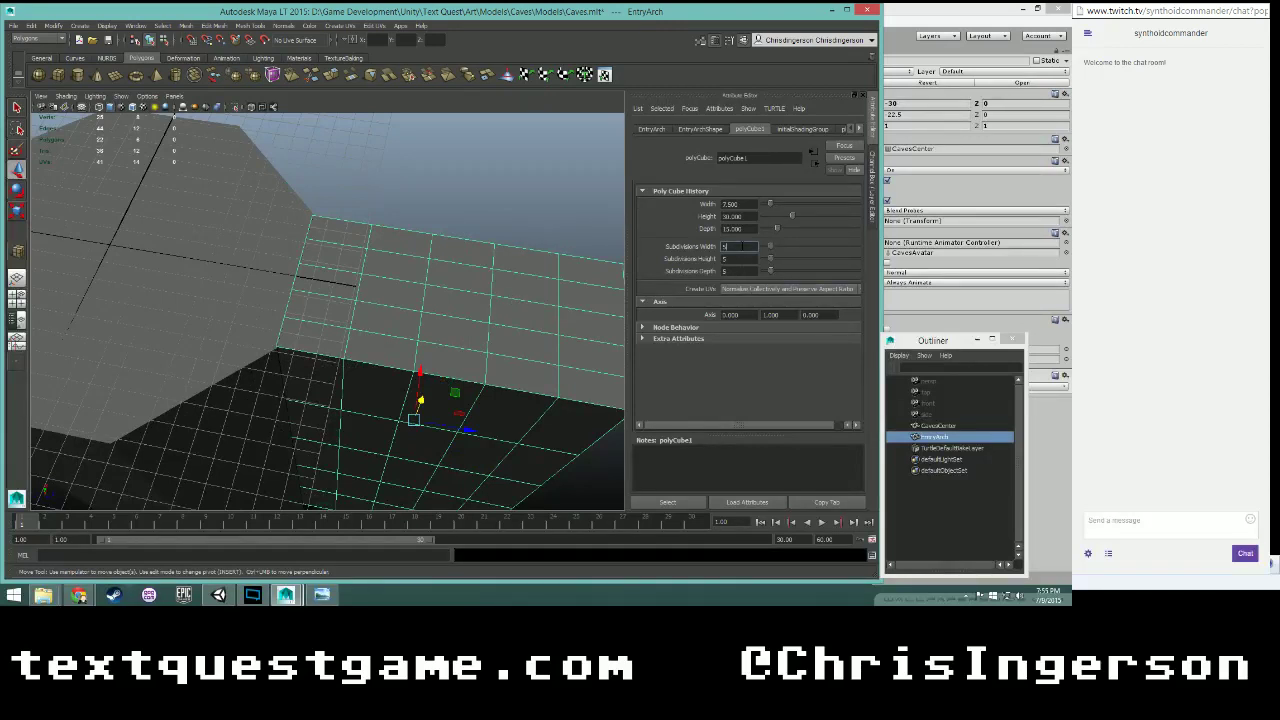
click(738, 270)
text(7)
key(Return)
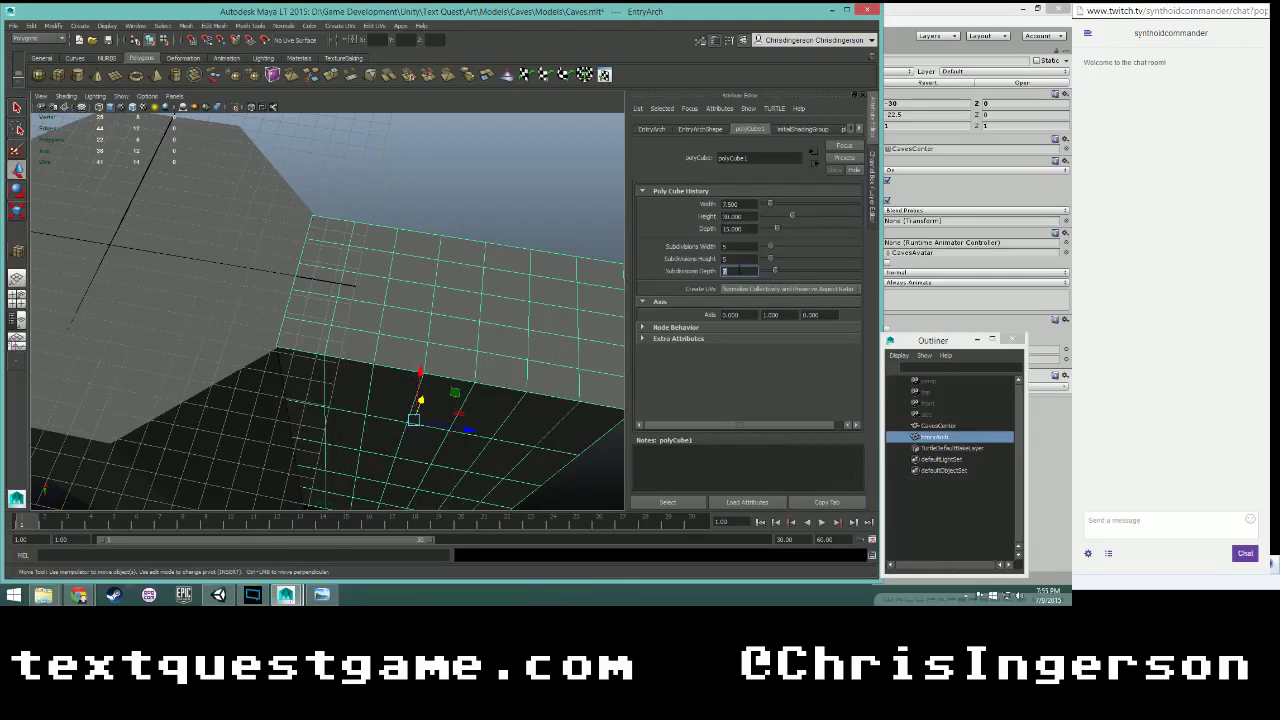
- Set the EntryArch cube's Subdivisions Height to 7
alt+drag(487, 293, 422, 215)
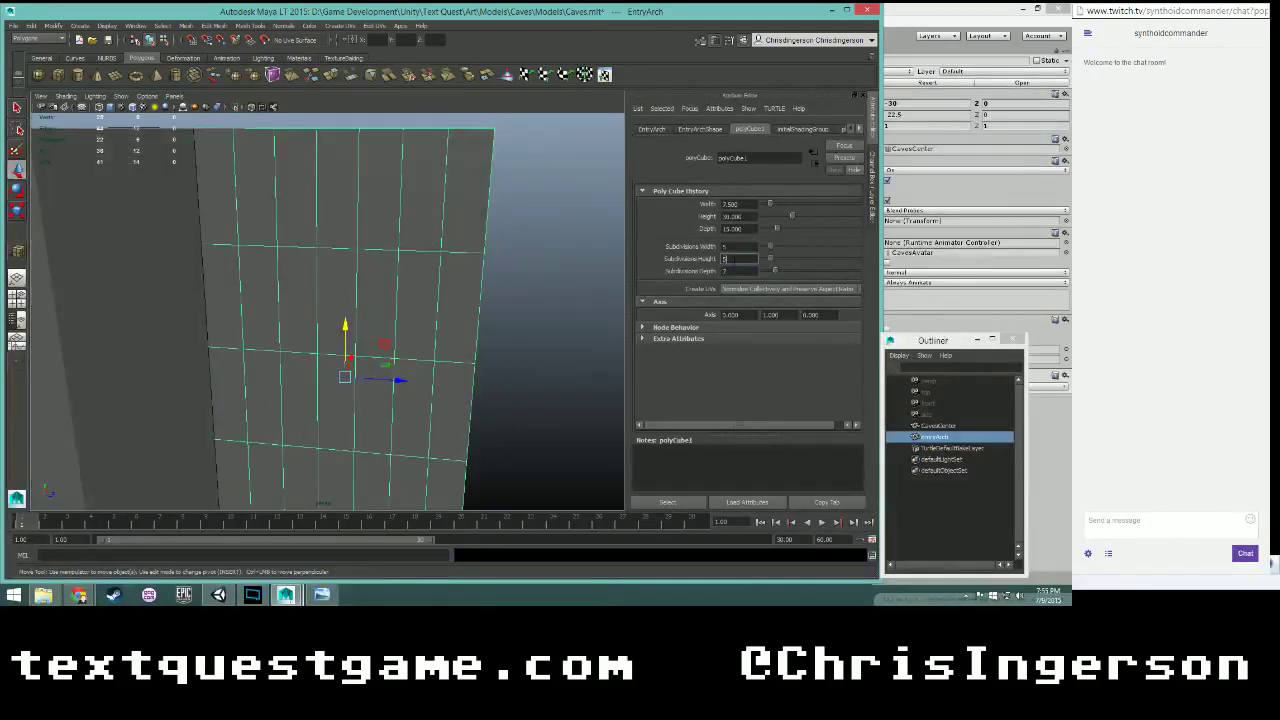
text(7)
key(Return)
alt+right_drag(476, 299, 453, 300)
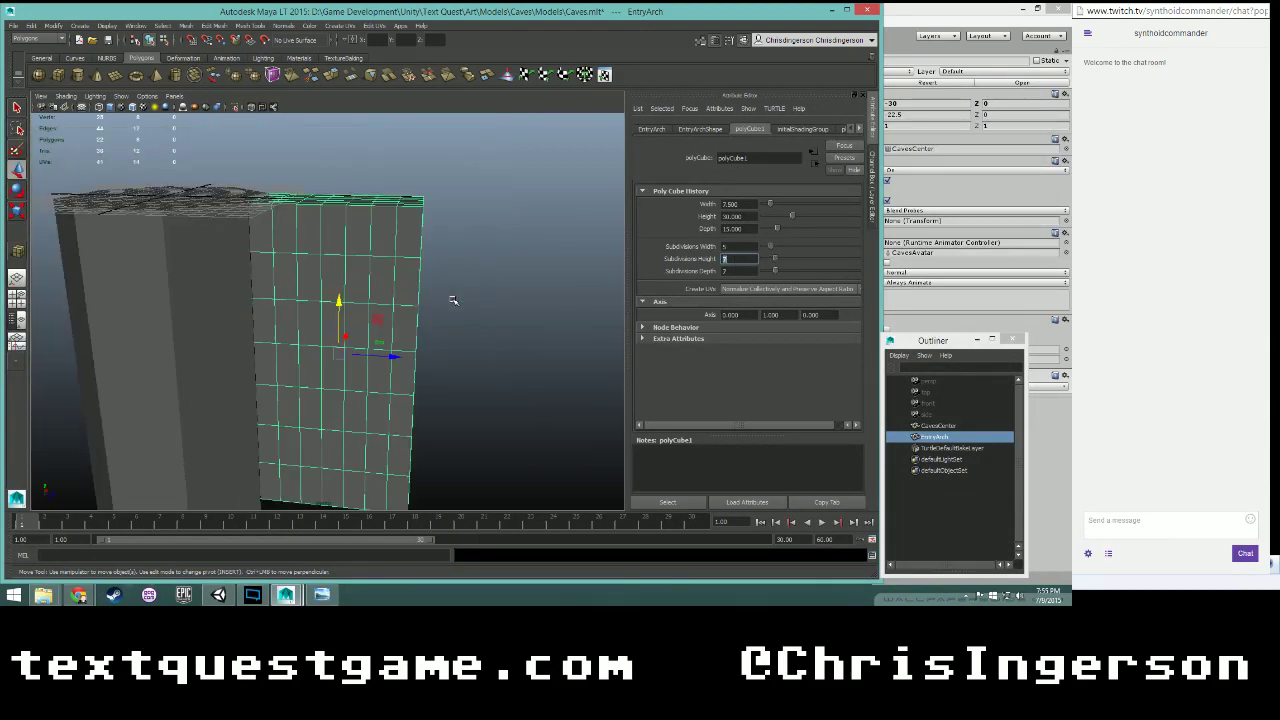
- Move the two outer lengthwise edge loops of EntryArch outward, one toward each long side of the block
alt+drag(443, 315, 176, 253)
scroll(465, 292, up, 2)
right_drag(311, 214, 311, 187)
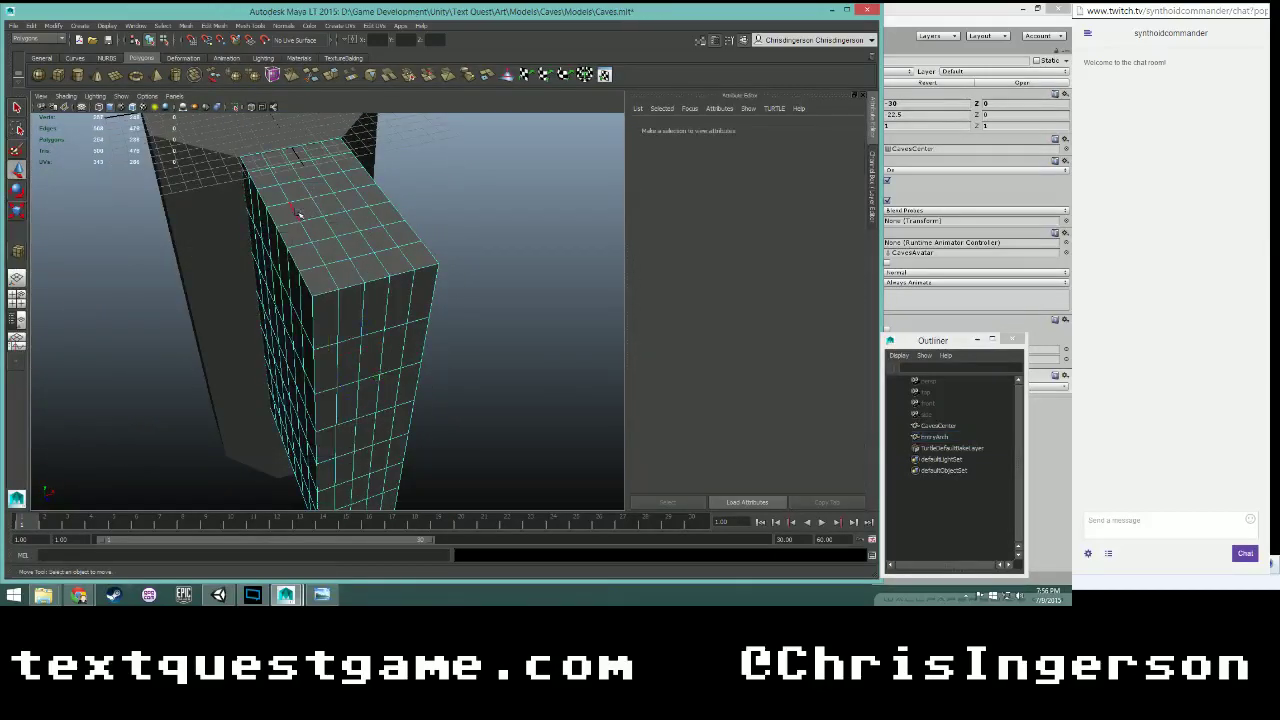
click(297, 212)
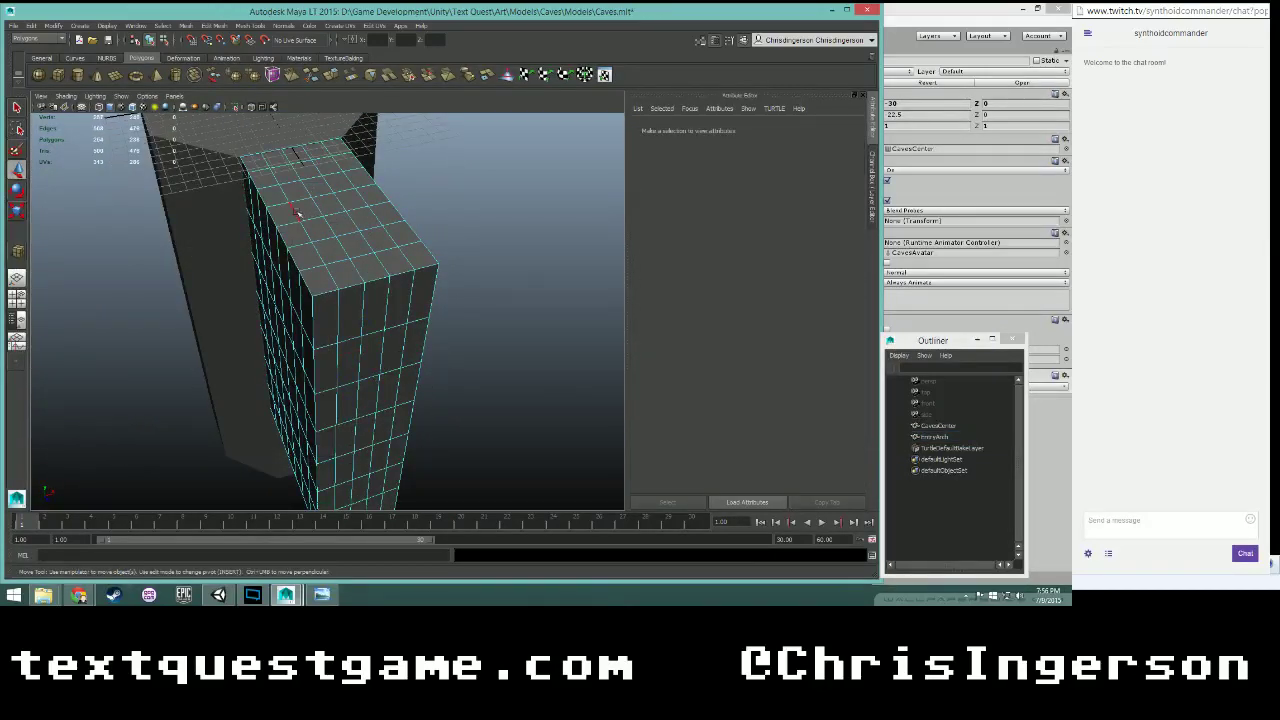
click(328, 270)
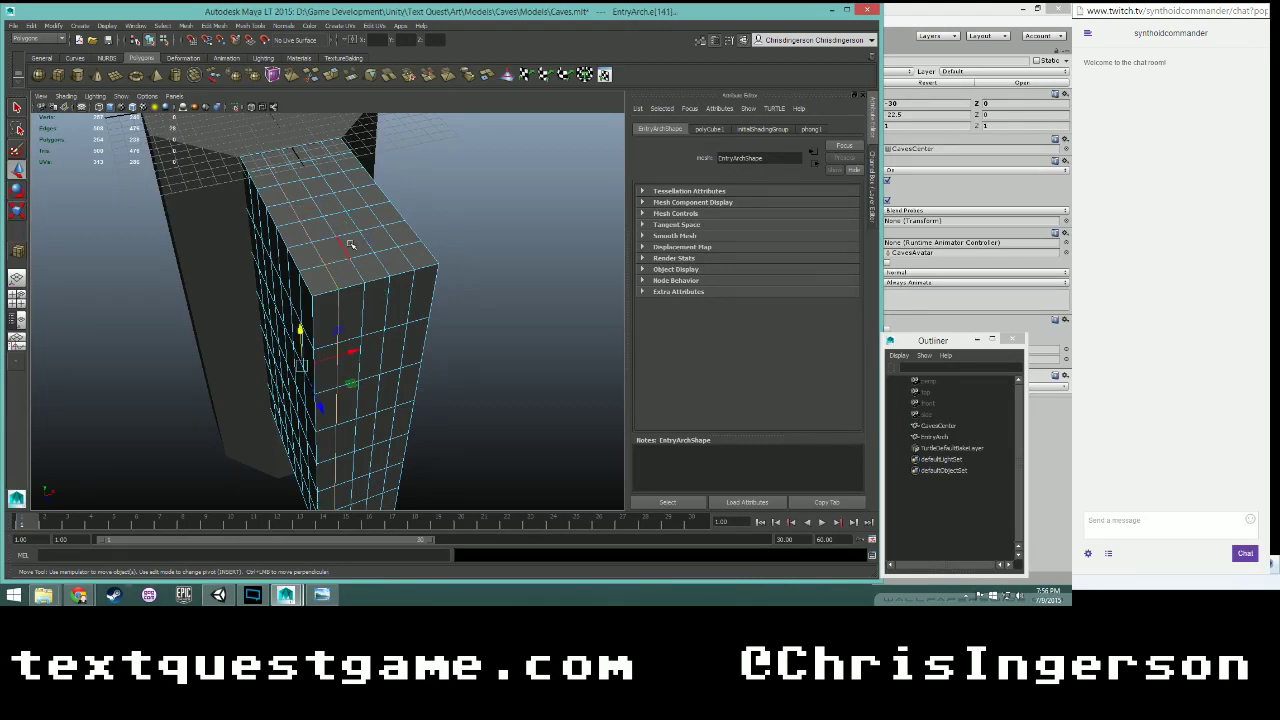
alt+drag(350, 244, 349, 340)
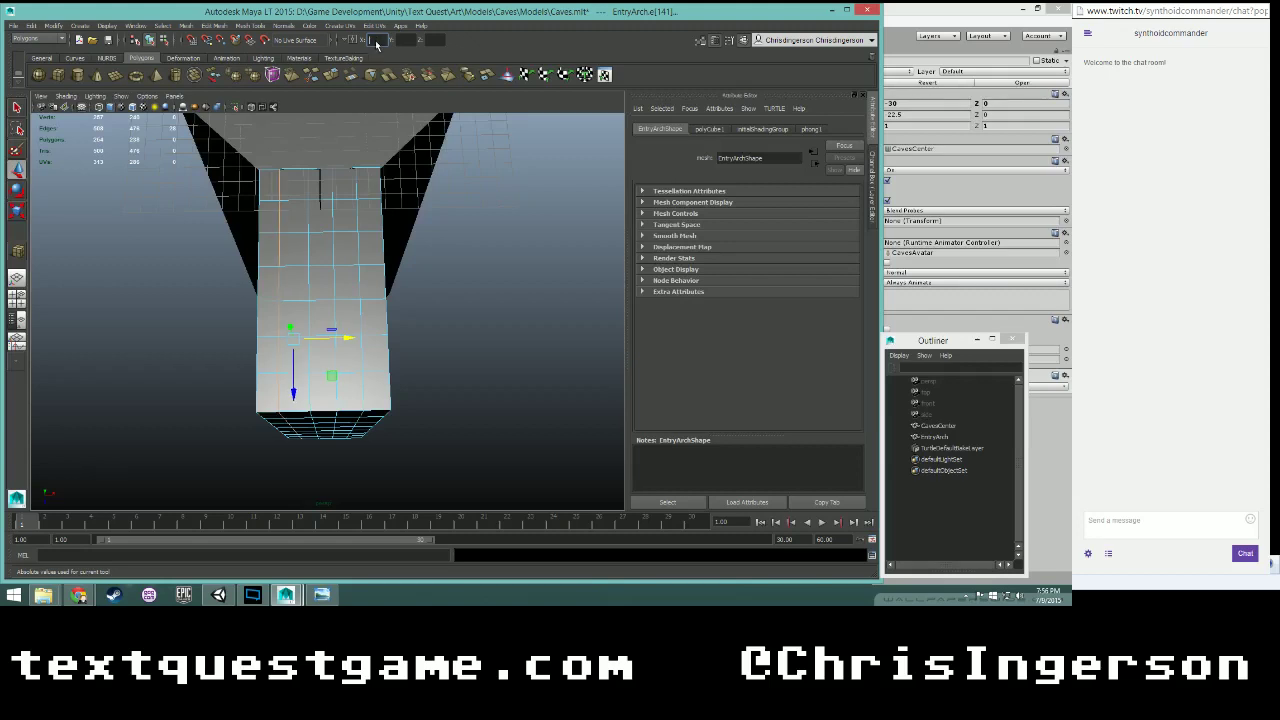
click(353, 181)
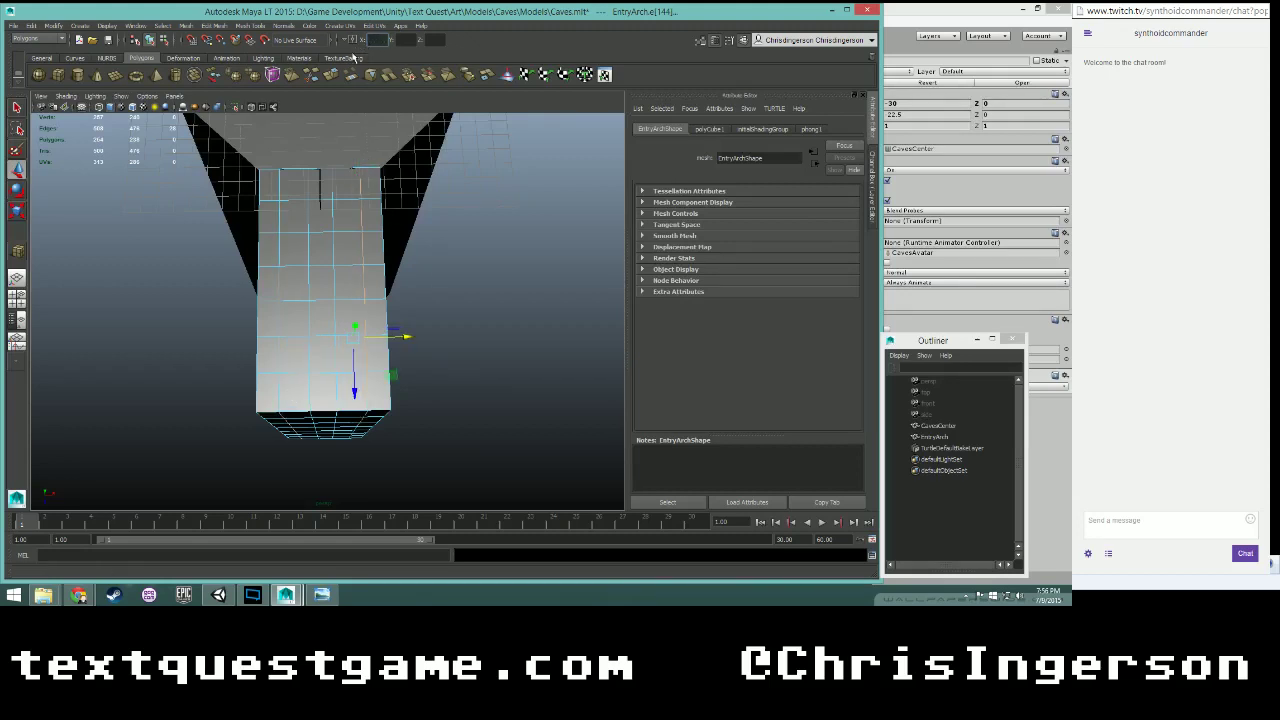
- Move the two inner lengthwise edge loops of EntryArch outward, each close to the neighbouring outer loop
click(305, 212)
double_click(305, 212)
drag(370, 337, 357, 338)
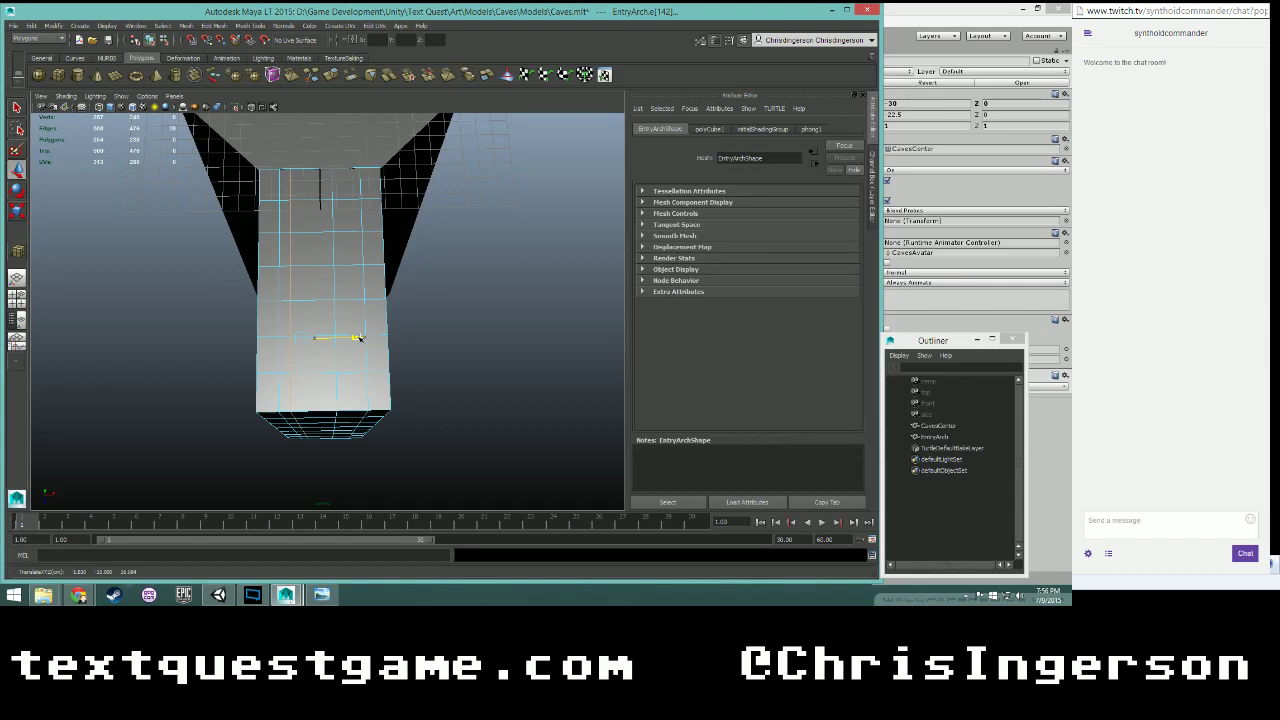
drag(360, 339, 361, 339)
click(334, 212)
click(372, 39)
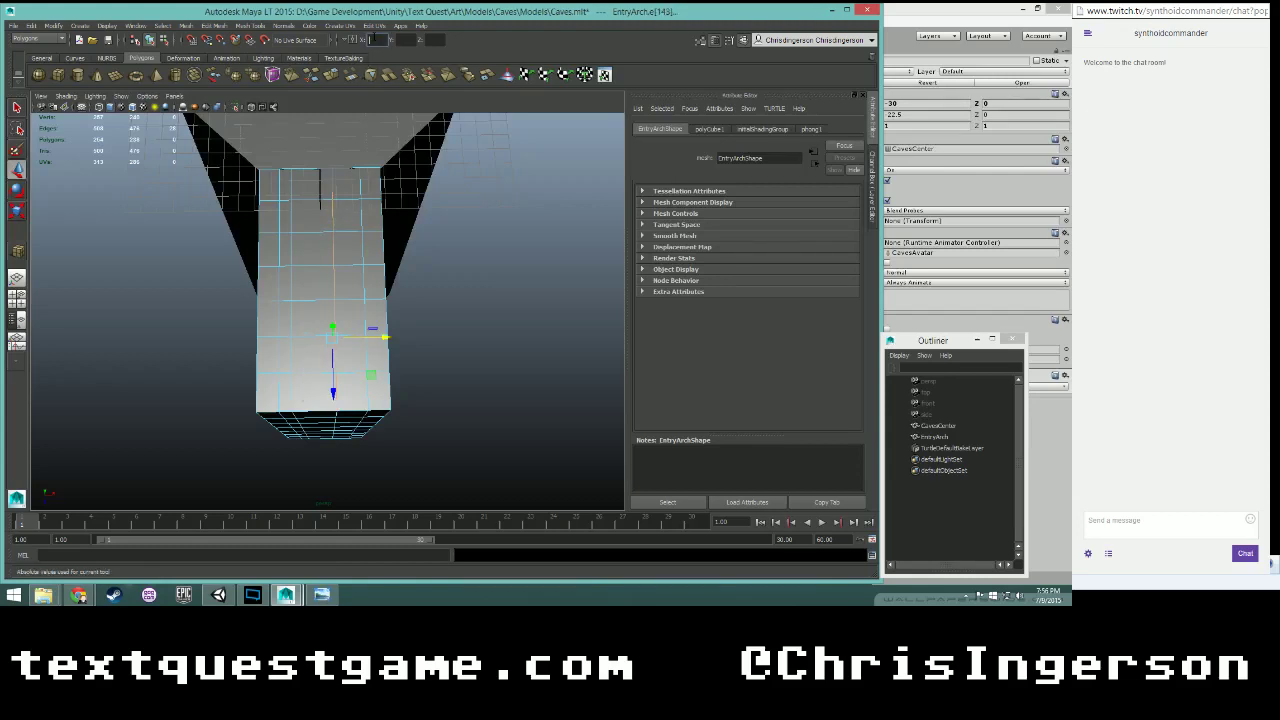
key(Return)
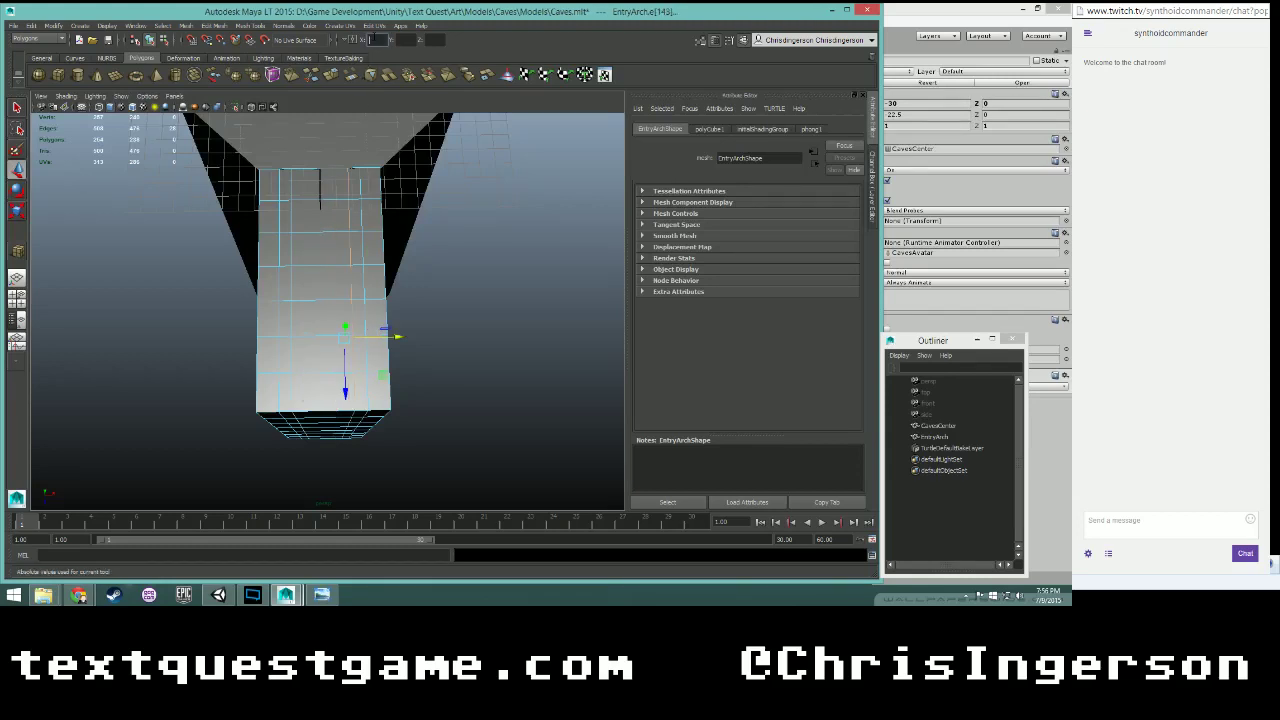
- Select a chain of vertices on EntryArch's top face, from a corner at the cylinder along the inner edge loop
right_drag(379, 168, 344, 169)
click(381, 168)
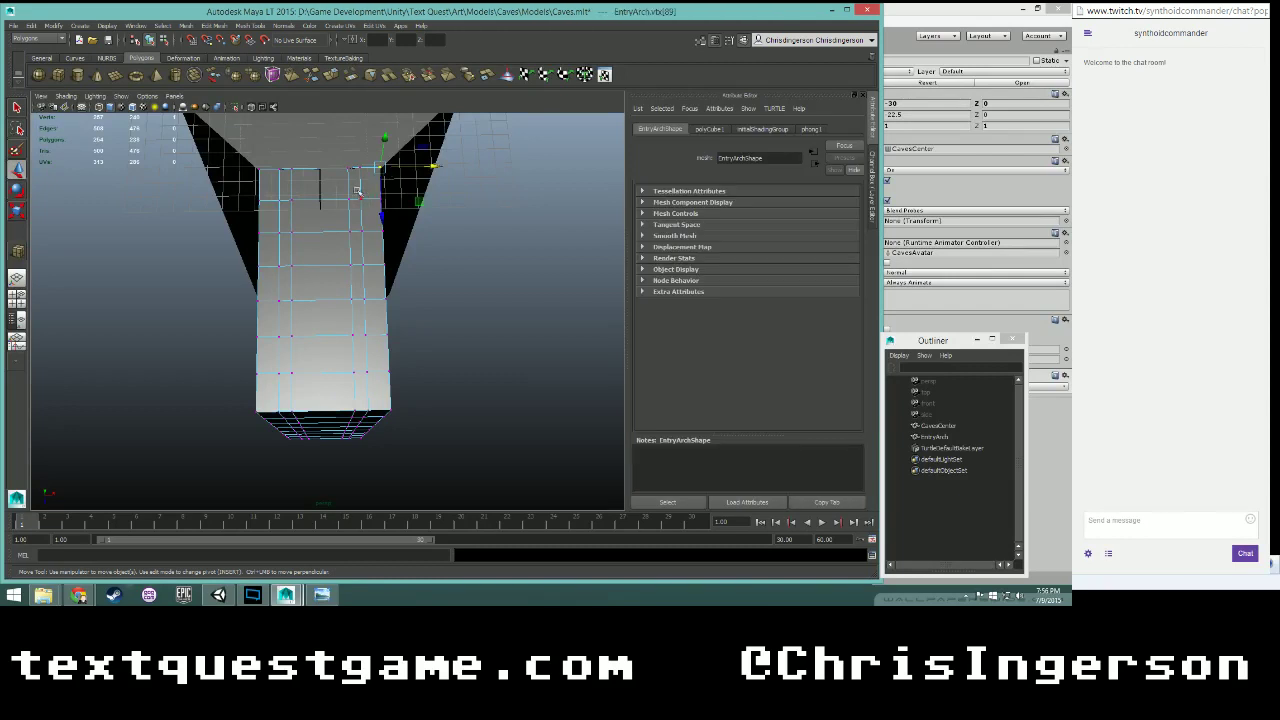
click(362, 199)
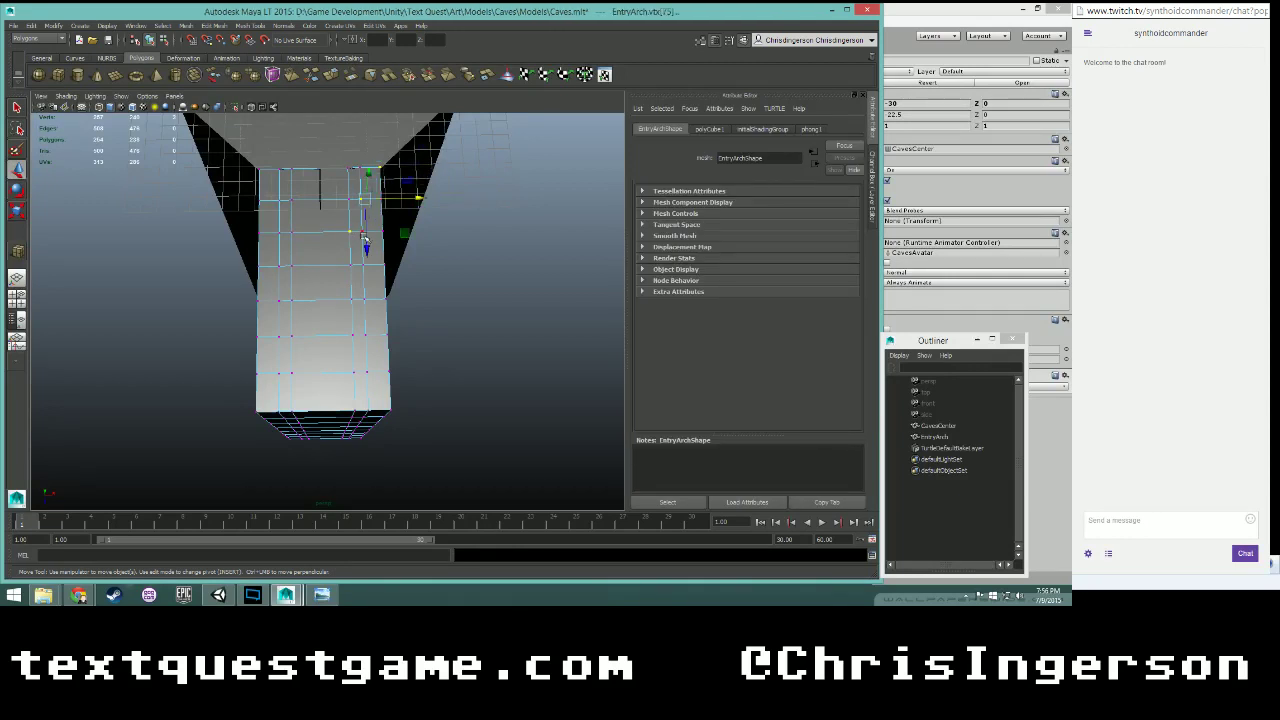
shift+click(351, 266)
shift+click(351, 300)
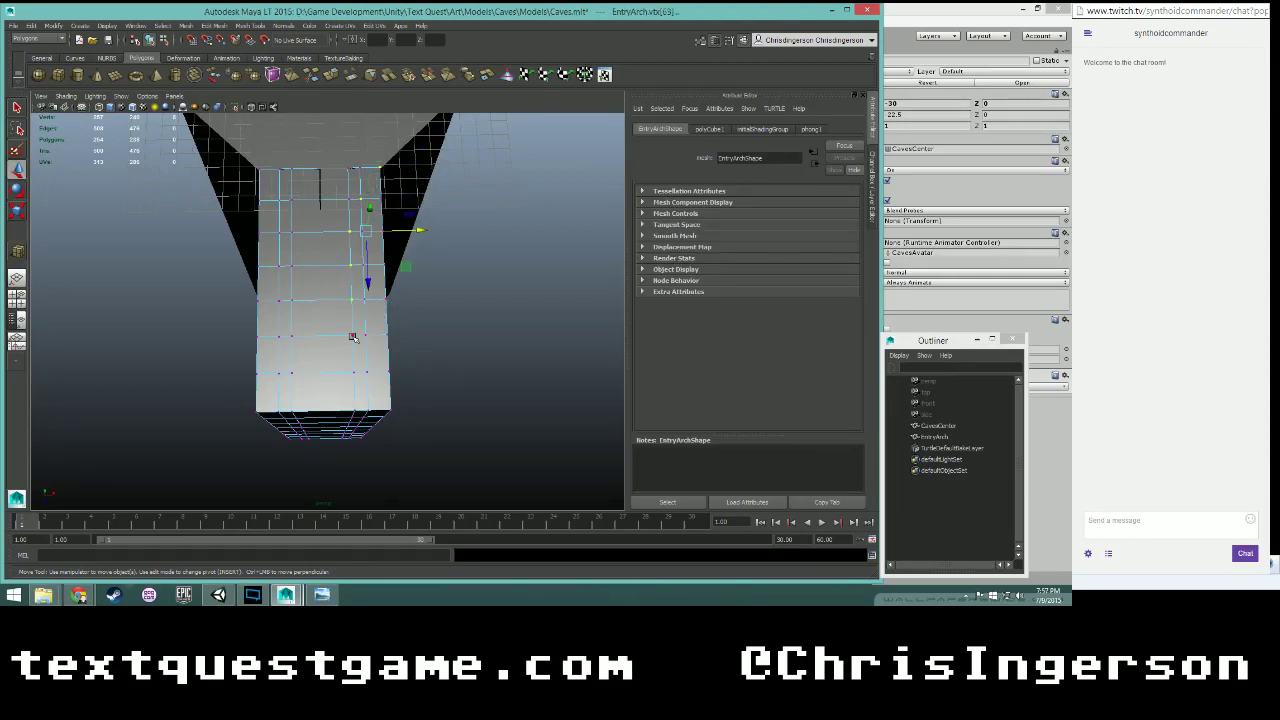
middle_drag(352, 336, 394, 406)
alt+drag(482, 327, 298, 360)
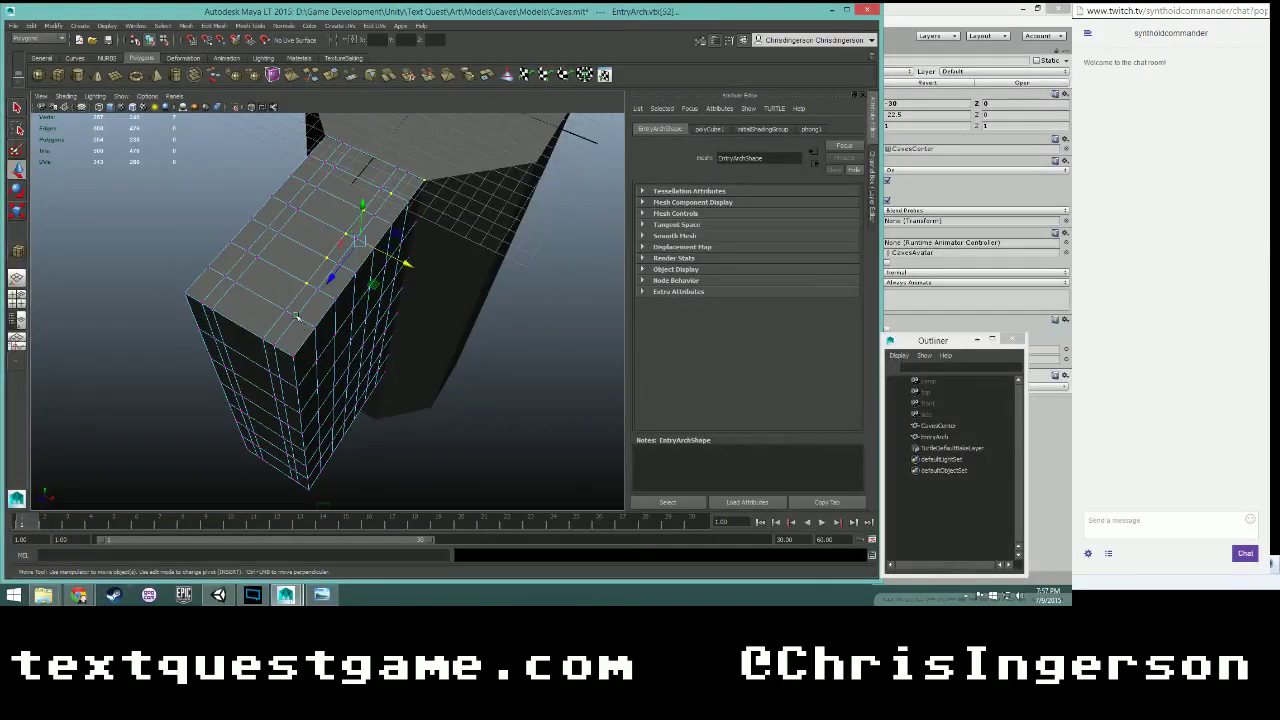
alt+drag(394, 334, 365, 185)
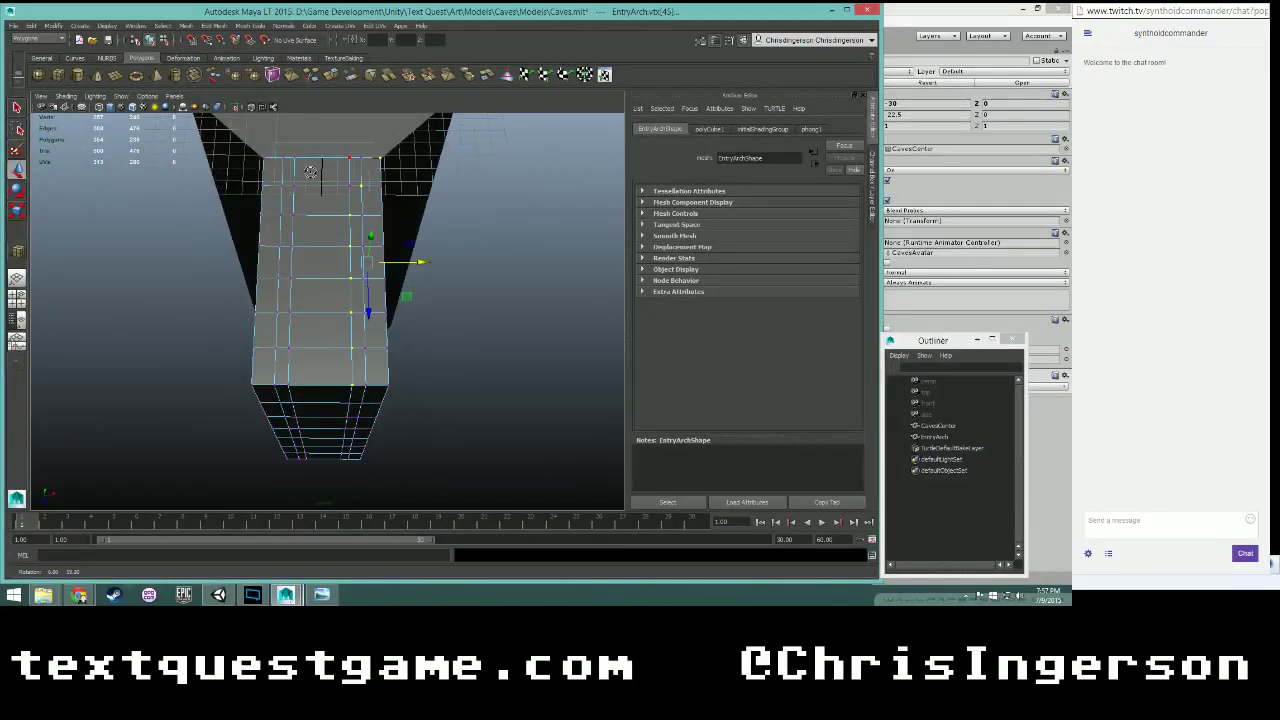
- Connect the corner vertices at the cylinder end of EntryArch's top face diagonally to the inner edge loops on both sides with Connect Components
click(372, 168)
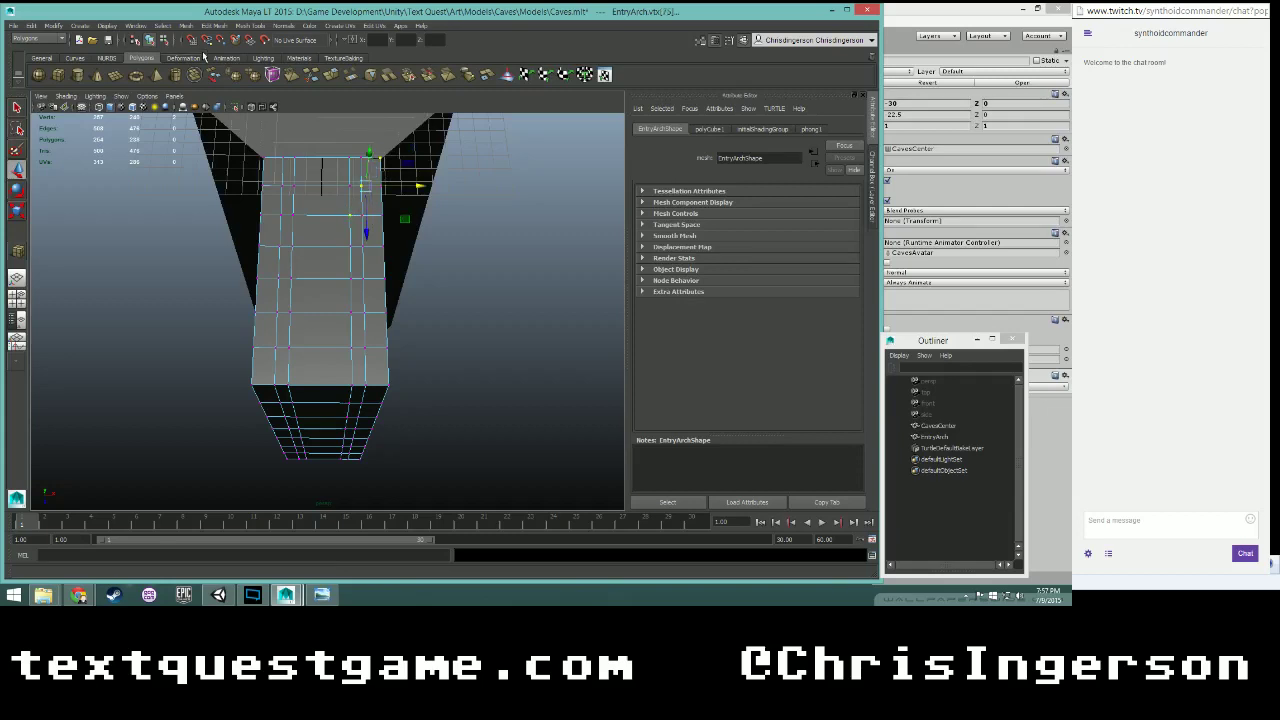
click(185, 25)
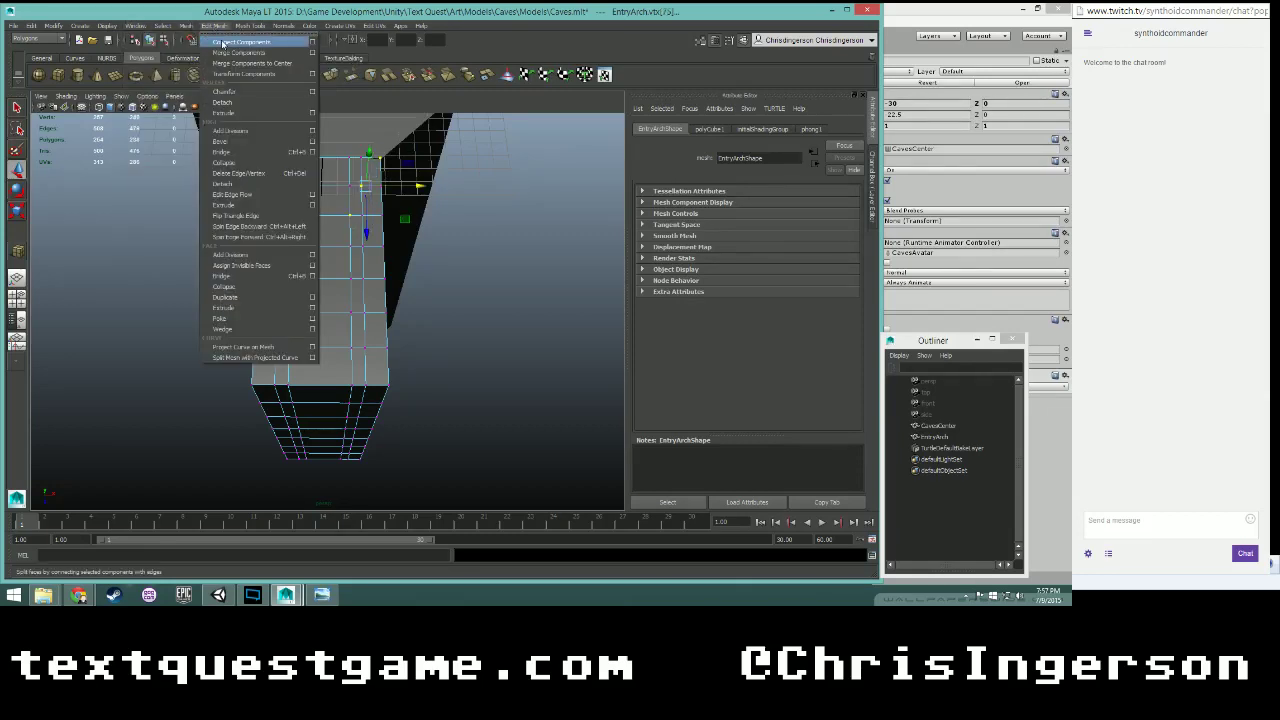
click(224, 44)
click(264, 160)
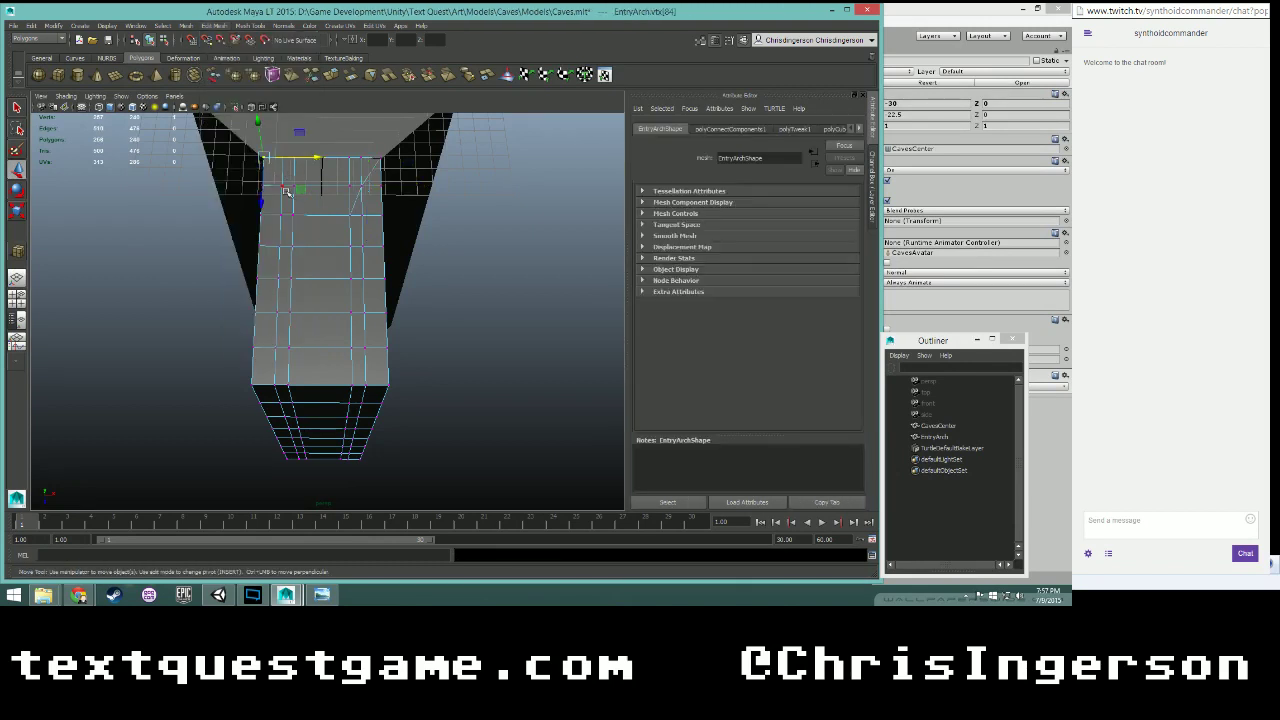
shift+click(290, 214)
click(210, 25)
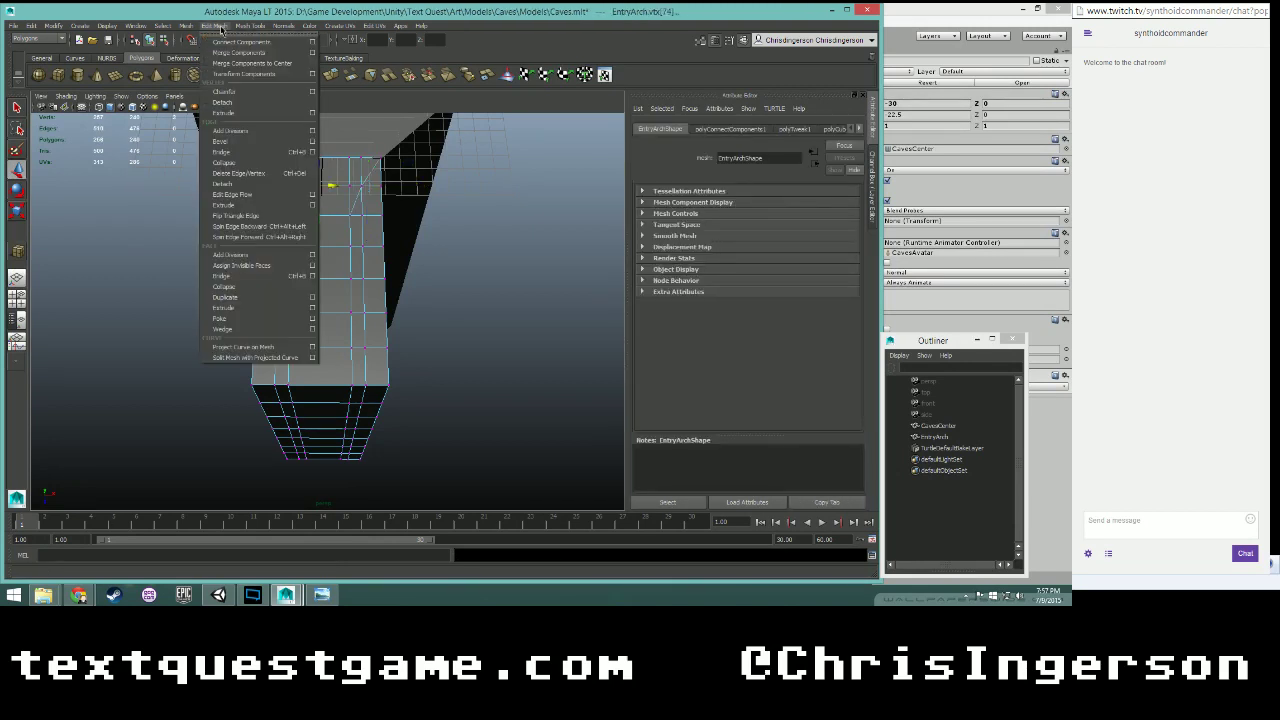
click(229, 44)
- Undo the diagonal vertex connections on EntryArch's top face and clear the selection
scroll(335, 185, up, 6)
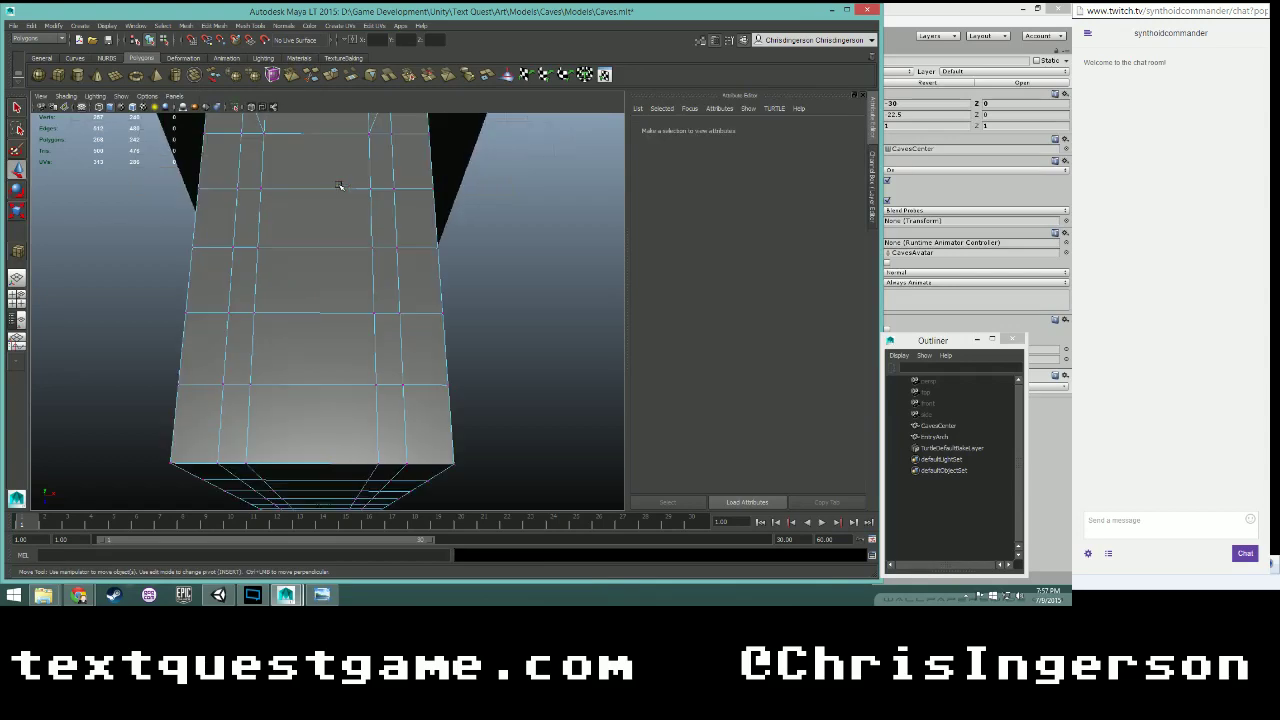
alt+drag(329, 200, 381, 233)
key(ctrl+z)
key(ctrl+z)
key(ctrl+z)
key(ctrl+z)
key(ctrl+z)
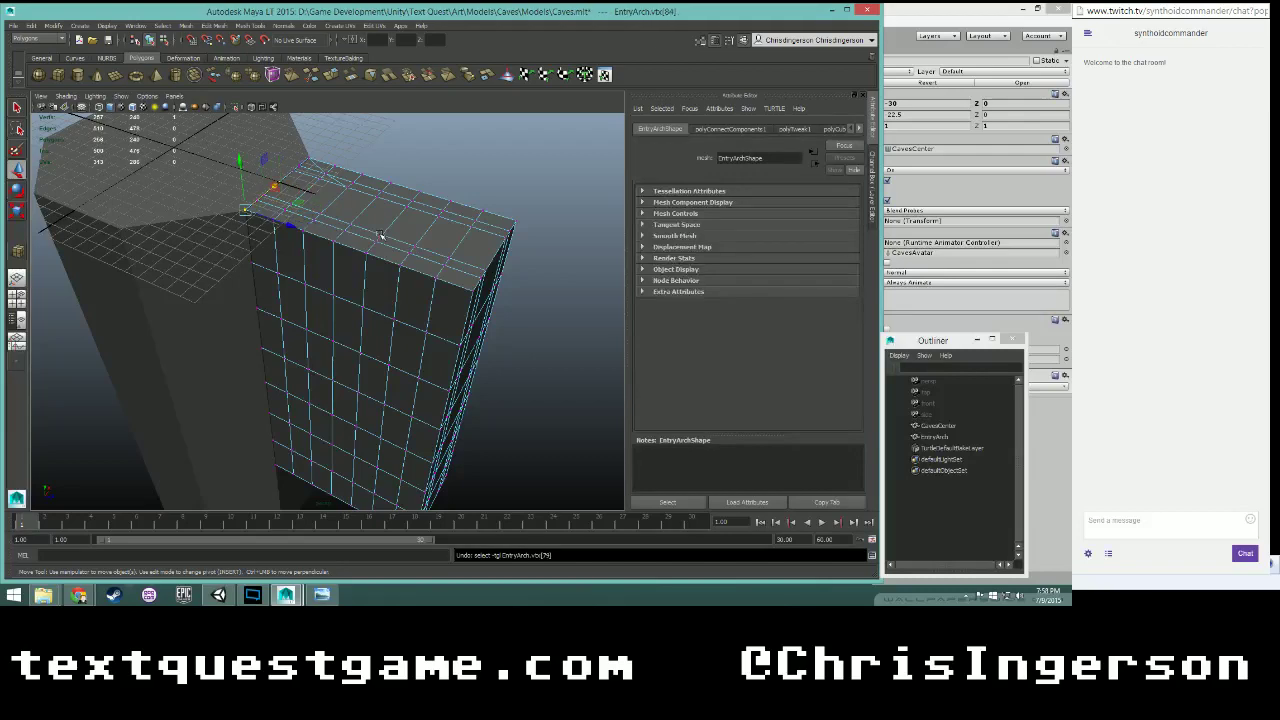
key(ctrl+z)
key(ctrl+z)
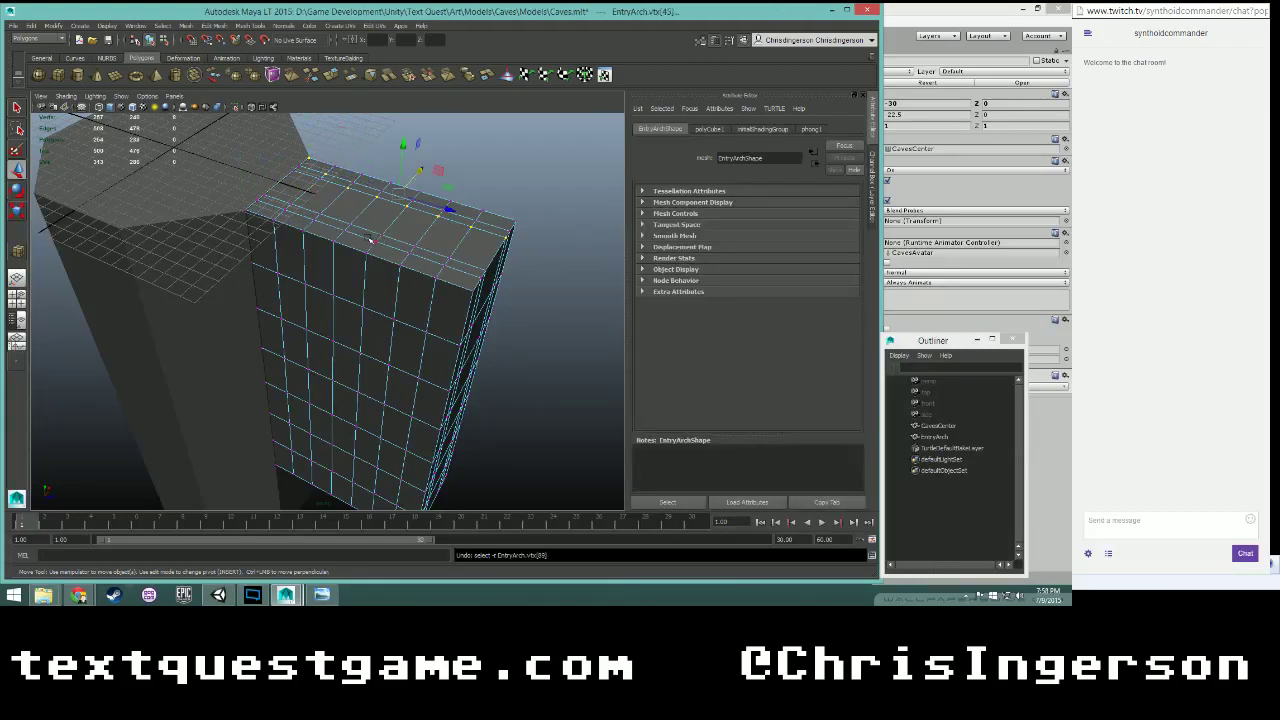
click(387, 166)
- Select the vertical edge loop nearest the cylinder on EntryArch's long side and examine that side's grid
alt+drag(348, 186, 363, 232)
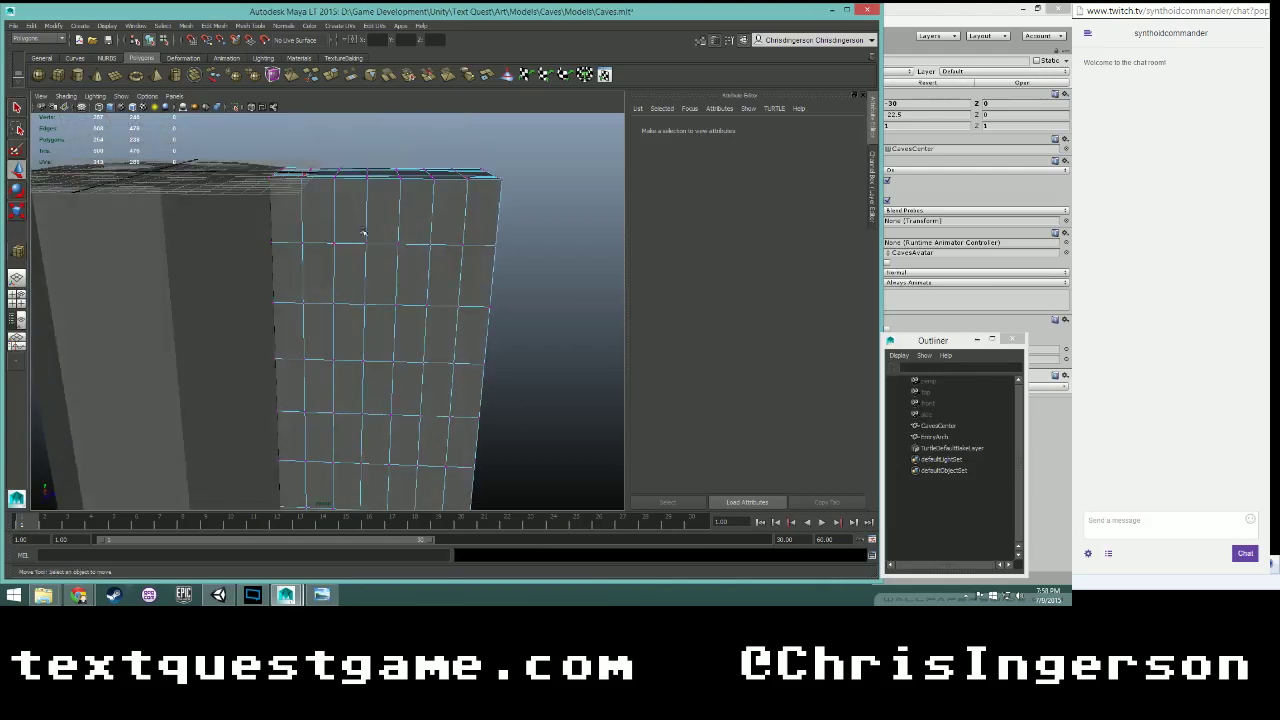
right_drag(297, 217, 298, 192)
double_click(300, 214)
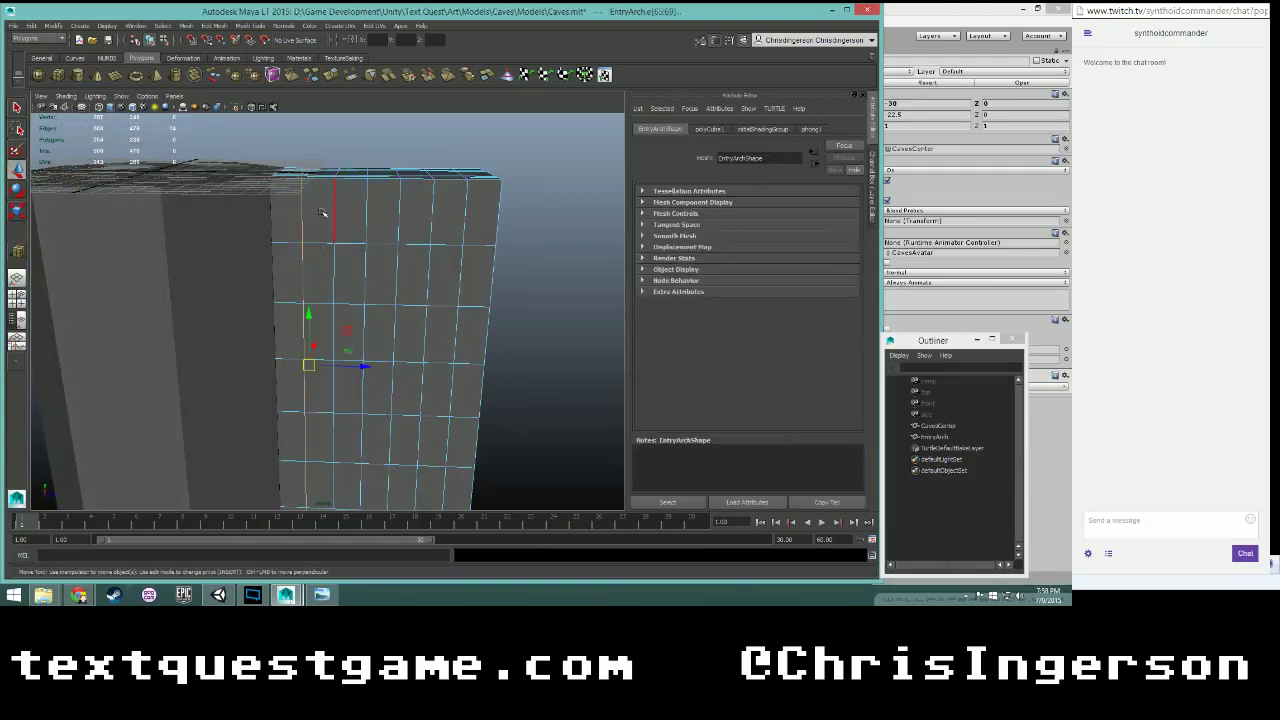
alt+drag(365, 248, 322, 270)
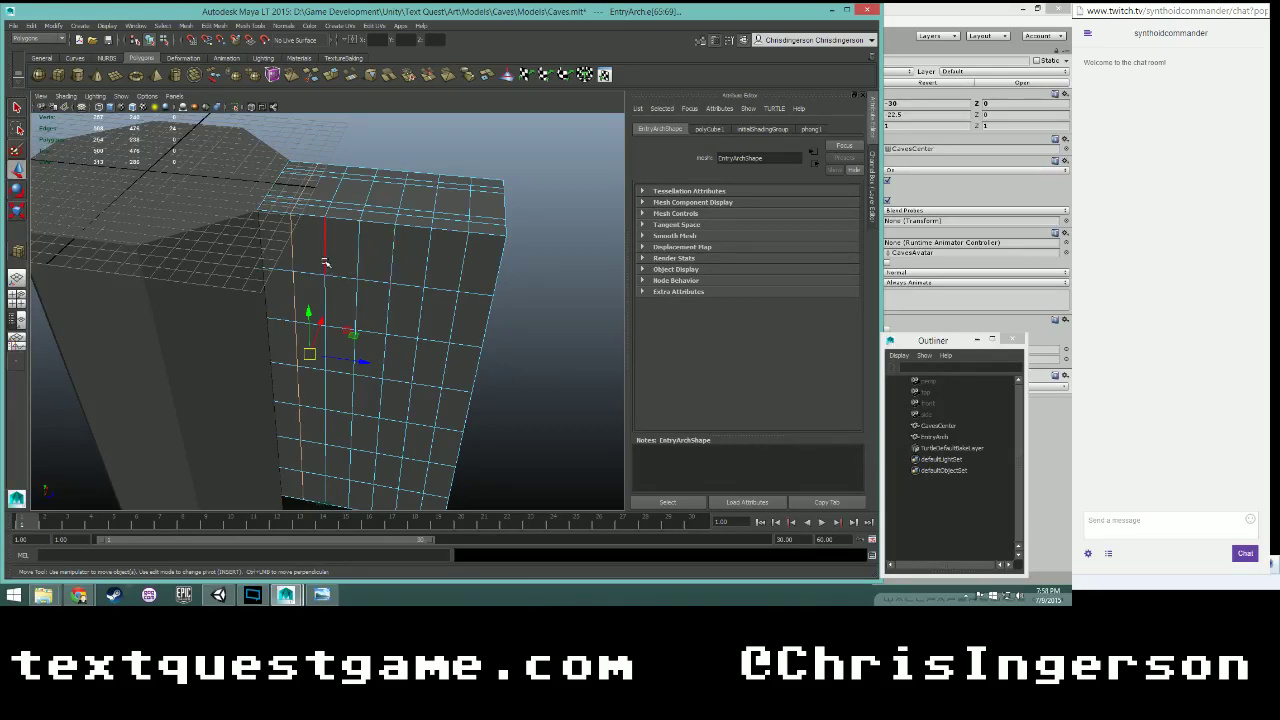
mouse_move(322, 270)
alt+mouse_down()
mouse_move(341, 292)
mouse_move(340, 229)
mouse_move(342, 282)
alt+mouse_up()
scroll(355, 283, down, 2)
scroll(365, 281, up, 1)
scroll(368, 282, down, 1)
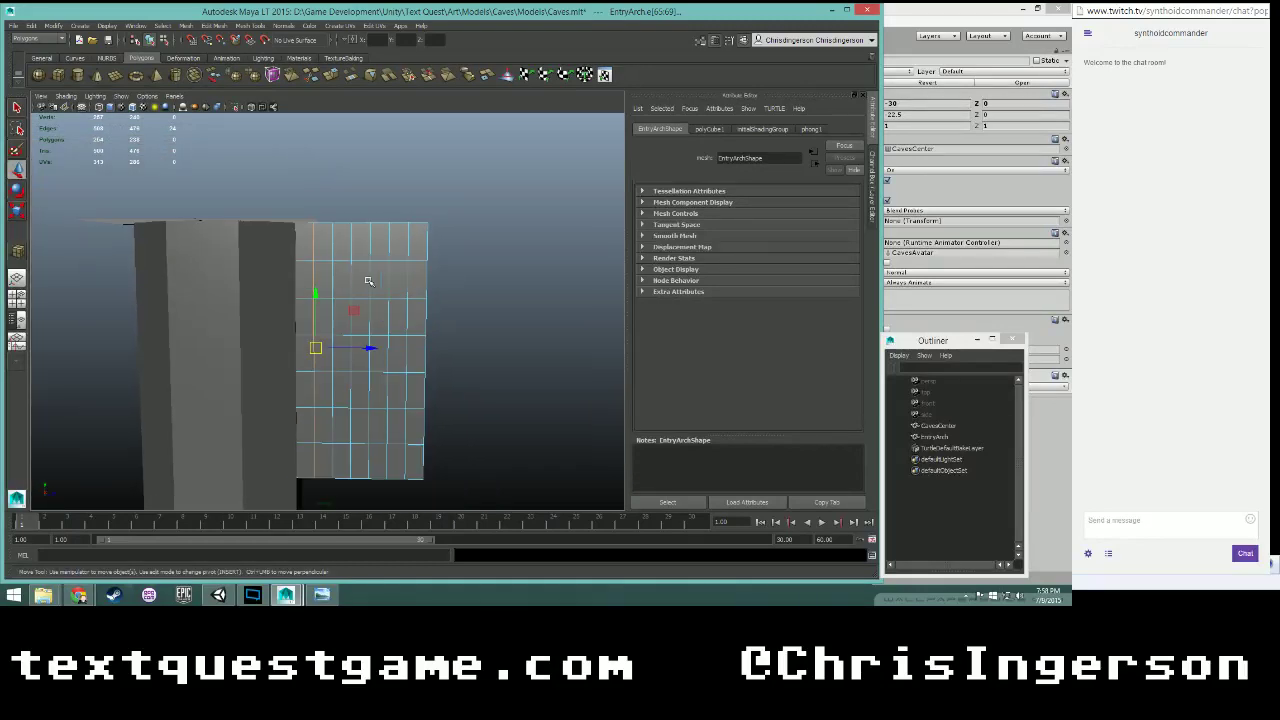
scroll(369, 281, up, 1)
mouse_move(393, 265)
alt+mouse_down()
mouse_move(370, 292)
mouse_move(349, 260)
mouse_move(403, 271)
alt+mouse_up()
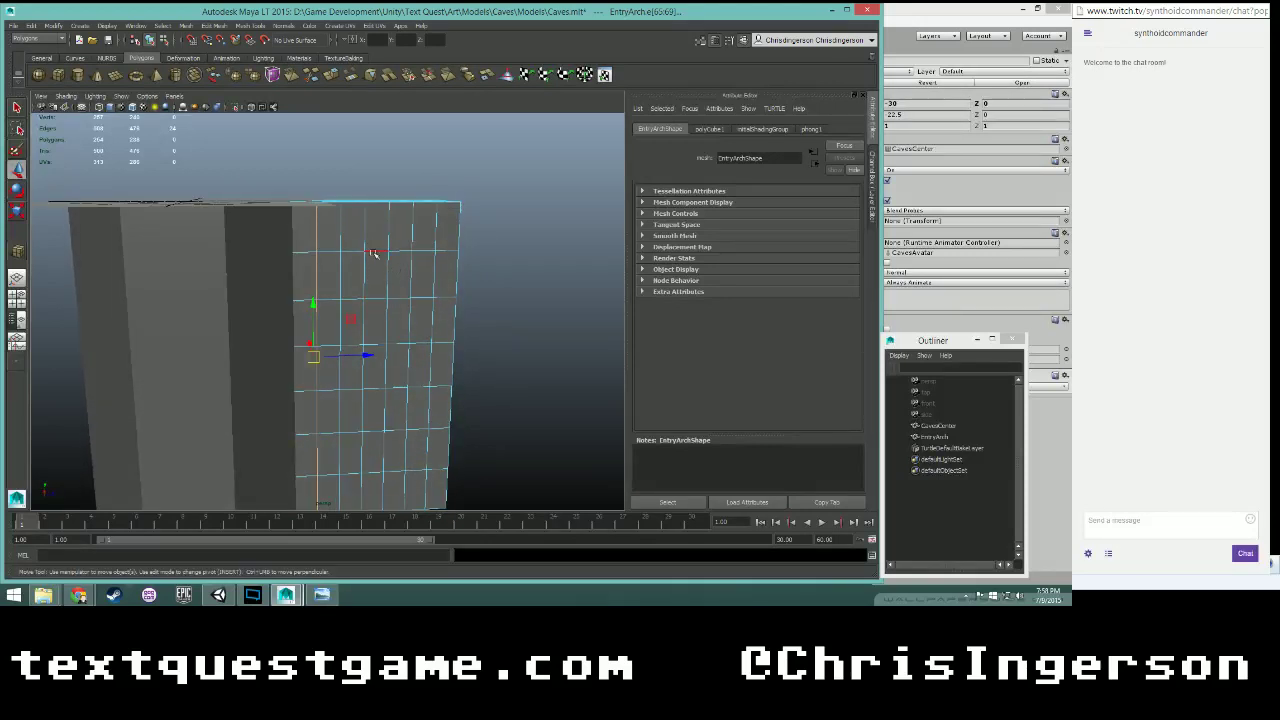
- Select a chain of vertices on EntryArch's long side, stepping from the second row down the inner column to the lower corner at the cylinder
right_click(353, 250)
right_drag(357, 229, 310, 251)
click(342, 251)
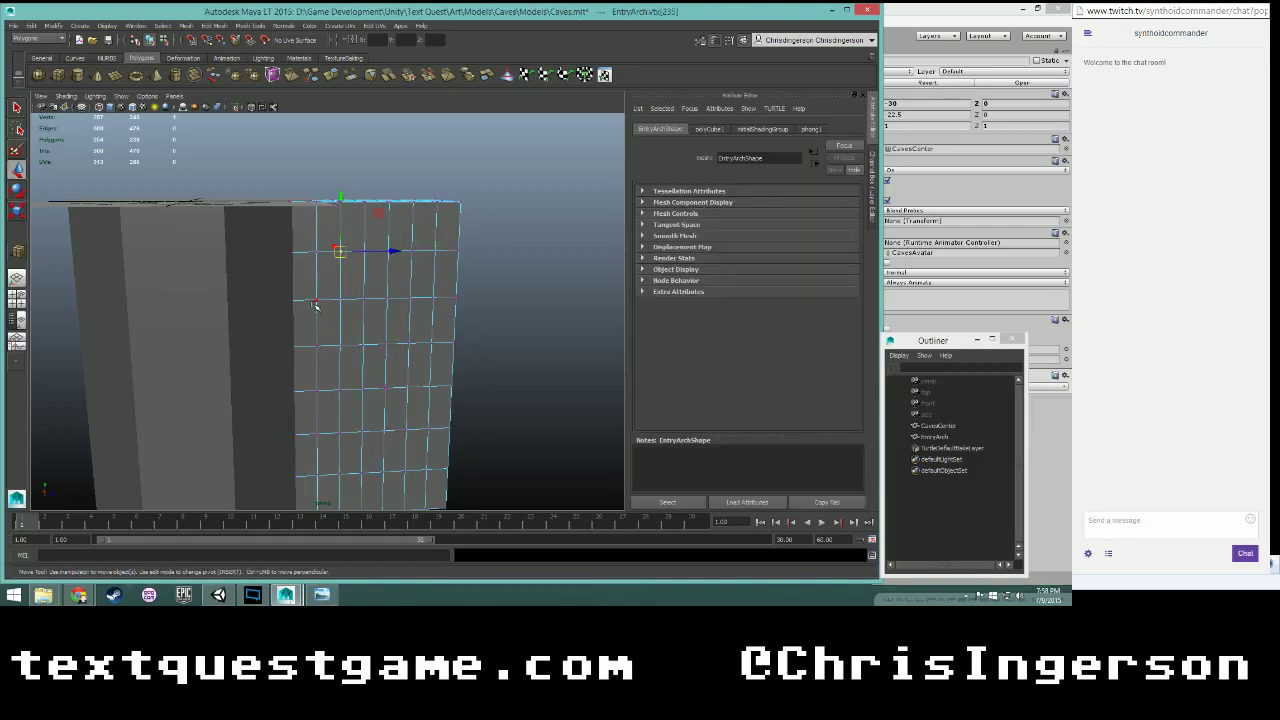
alt+drag(357, 377, 335, 287)
shift+click(297, 317)
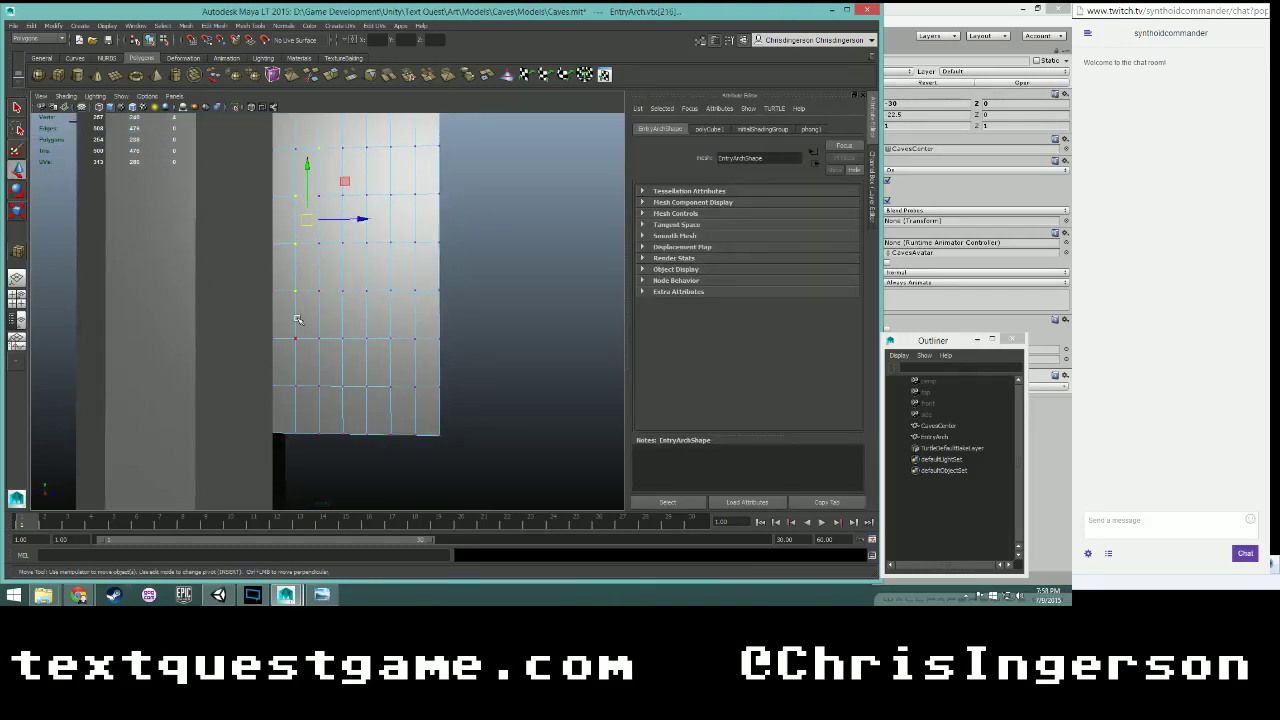
shift+click(296, 338)
shift+click(296, 387)
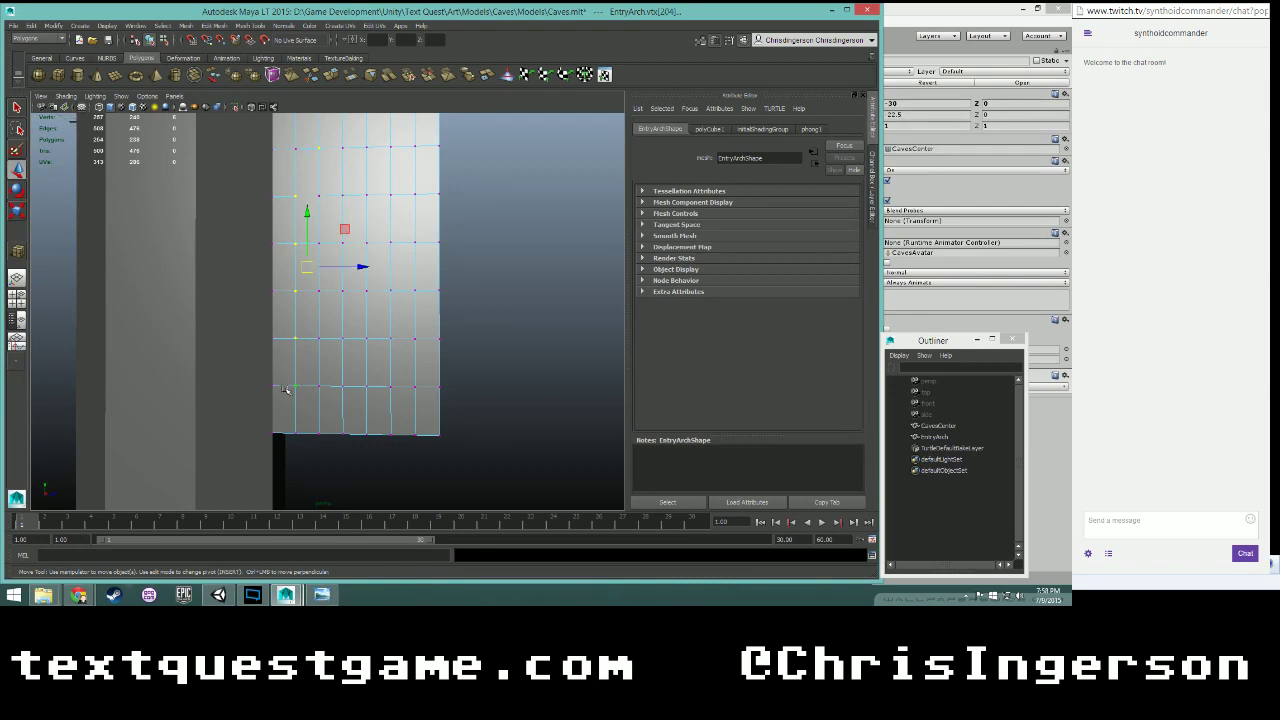
click(280, 420)
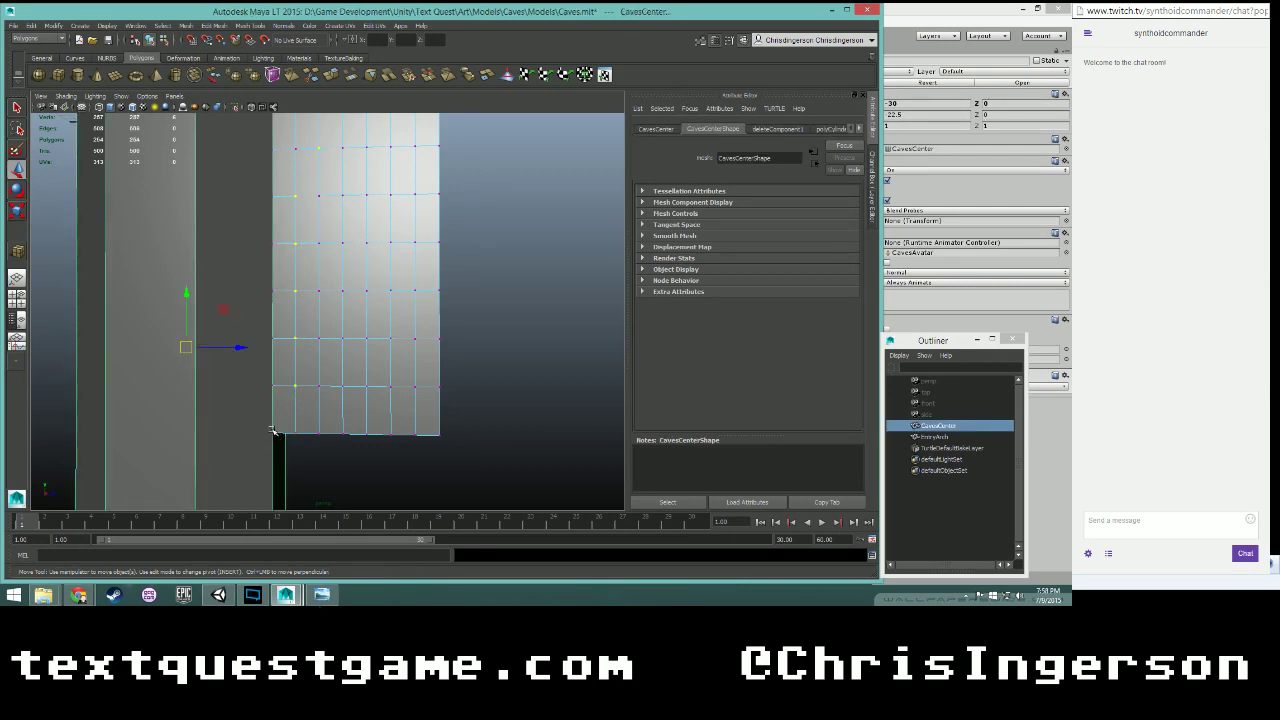
shift+click(275, 430)
shift+click(253, 418)
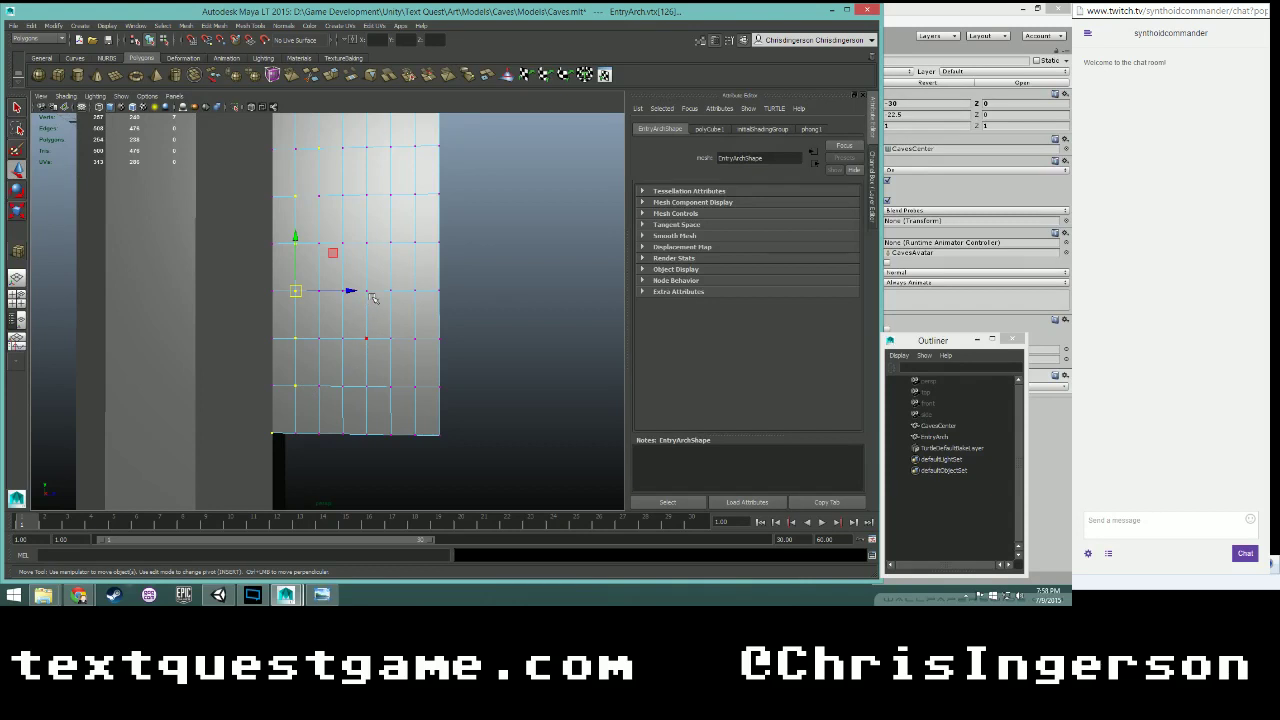
- Clear the vertex selection on EntryArch and switch through edge selection to face selection
alt+middle_drag(391, 240, 428, 287)
right_click(399, 261)
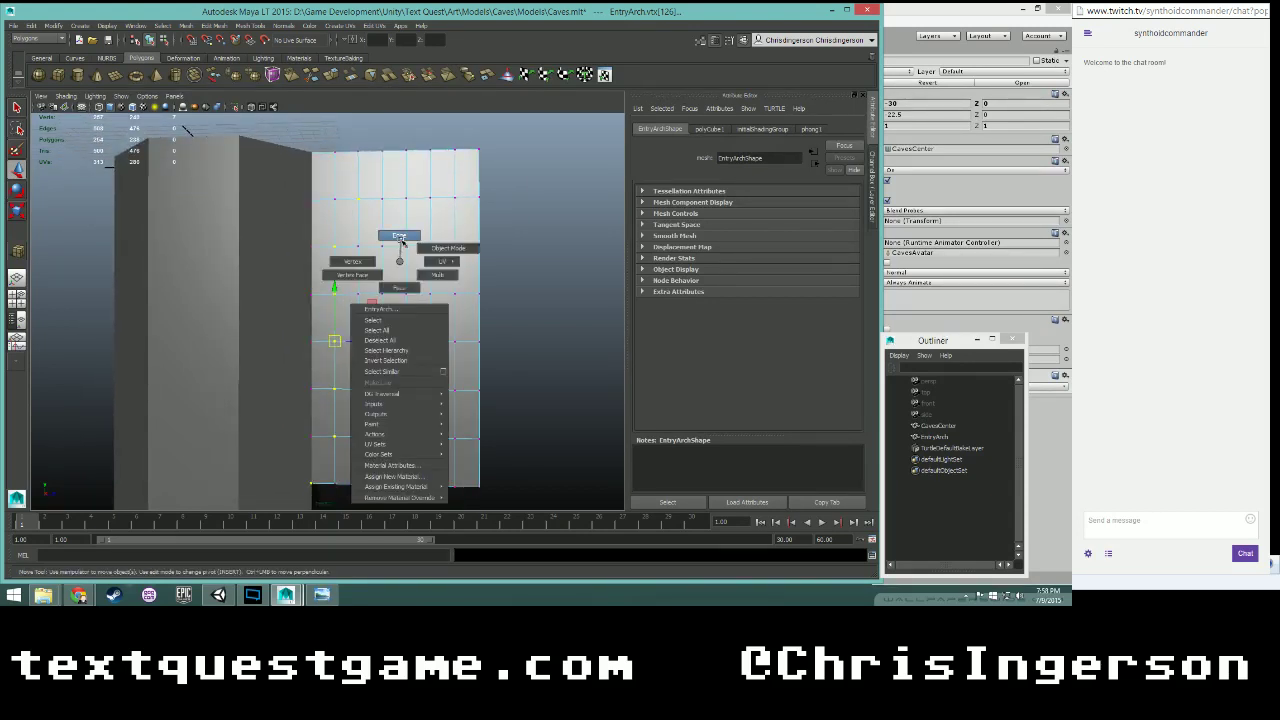
right_drag(401, 240, 392, 261)
click(398, 273)
right_click(399, 250)
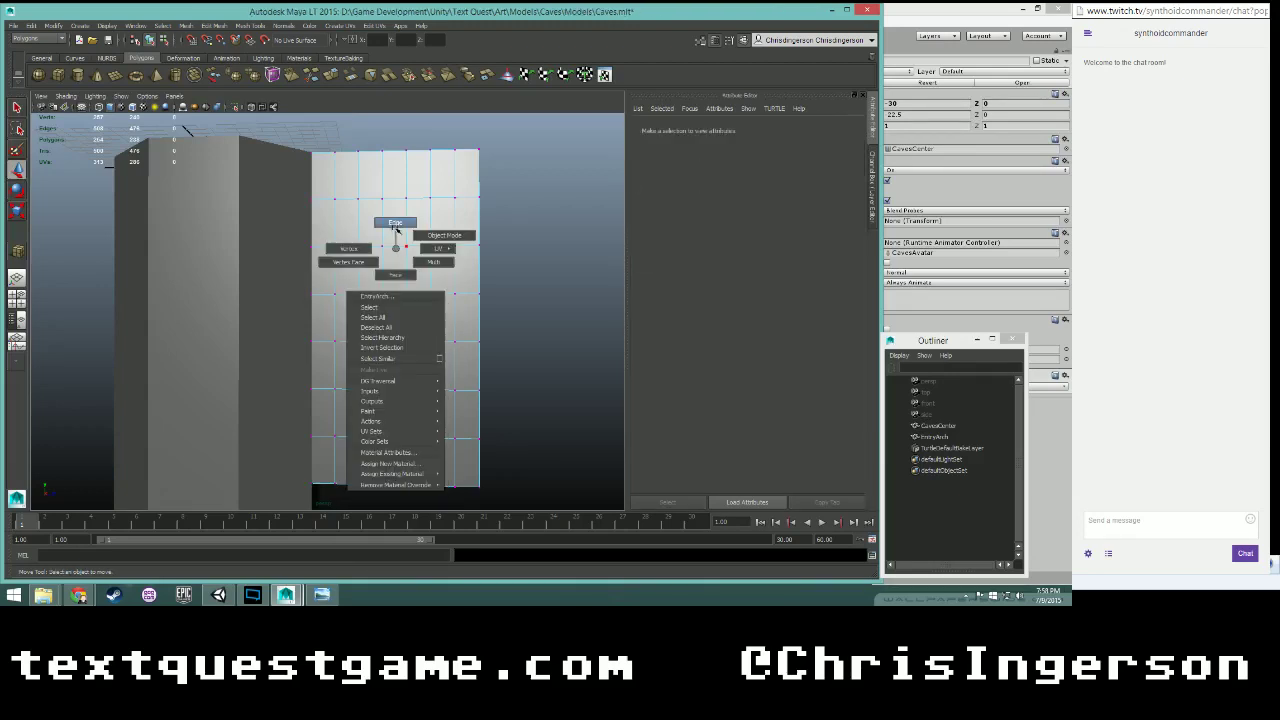
click(398, 228)
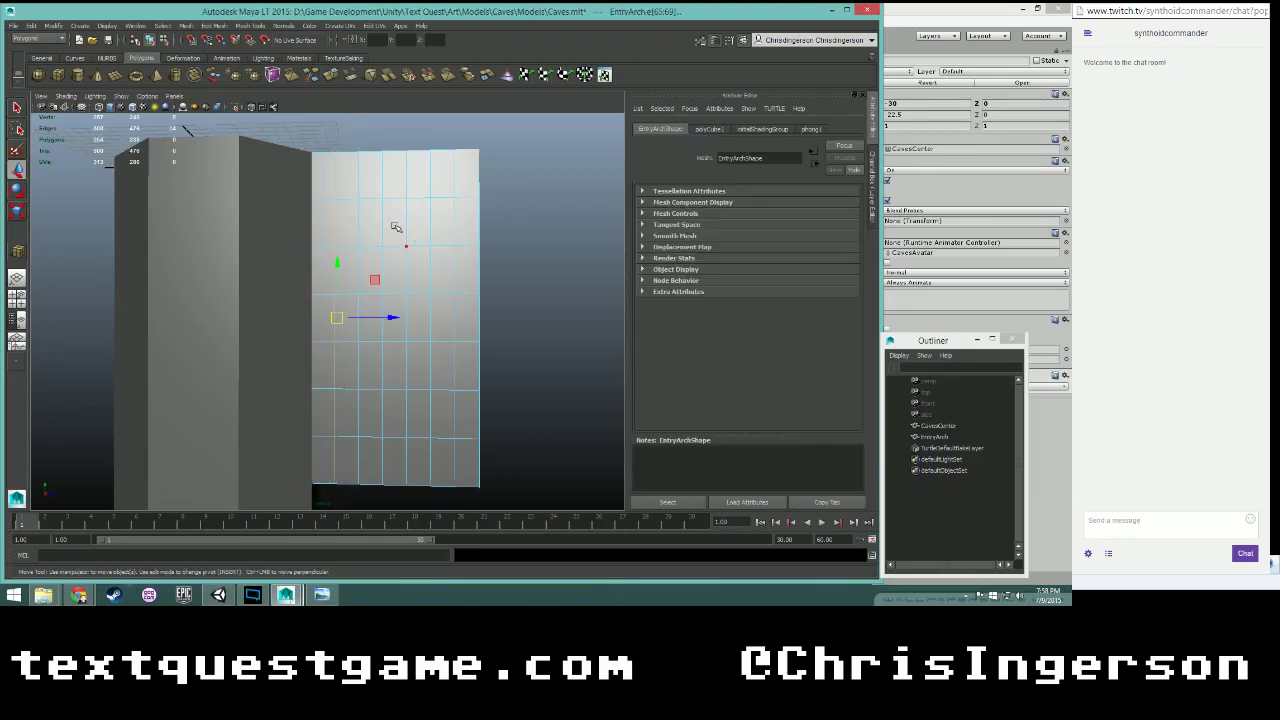
click(374, 362)
alt+drag(410, 305, 429, 271)
right_click(431, 383)
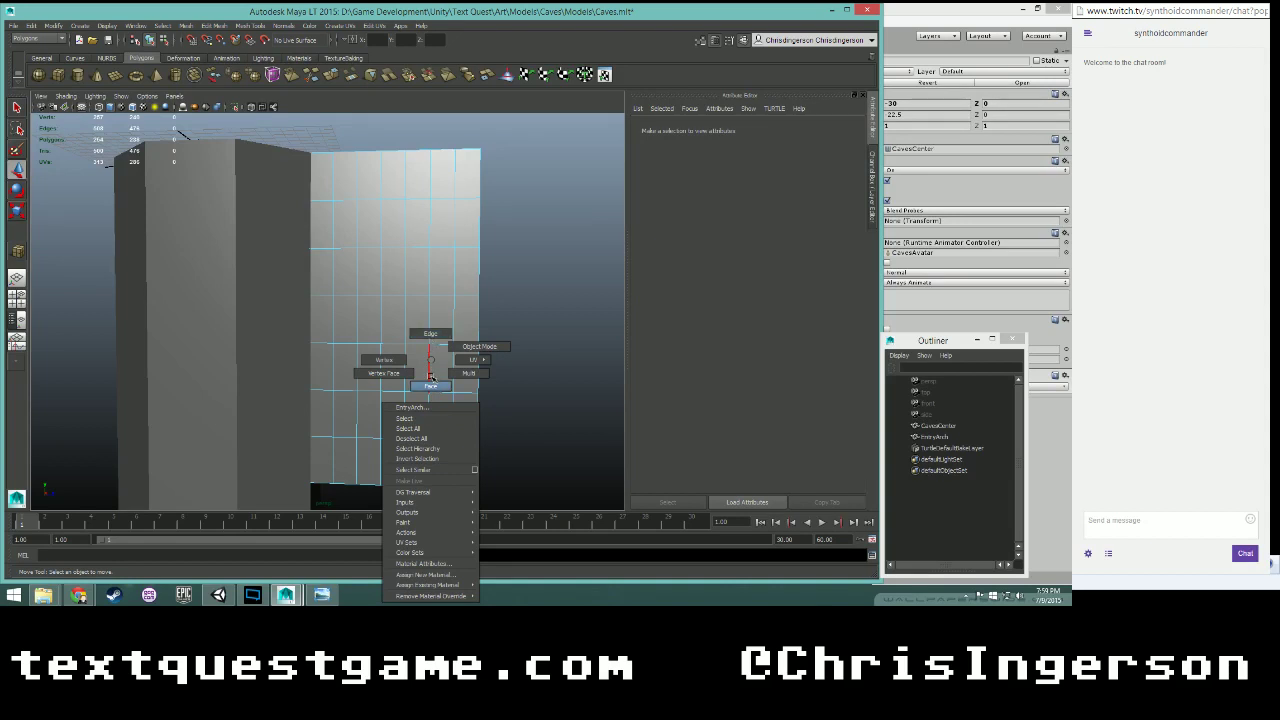
click(430, 384)
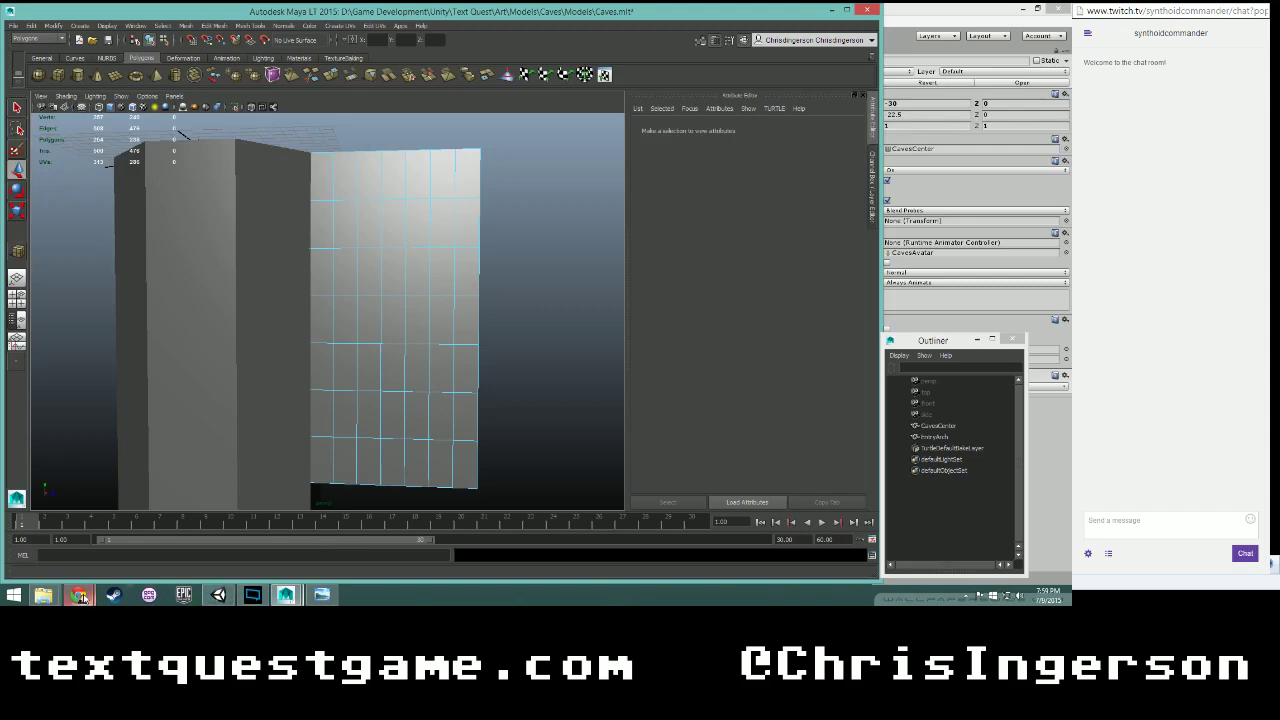
- Switch to the Twitch chat window to check for messages, and return to Maya LT
mouse_move(82, 597)
click(185, 550)
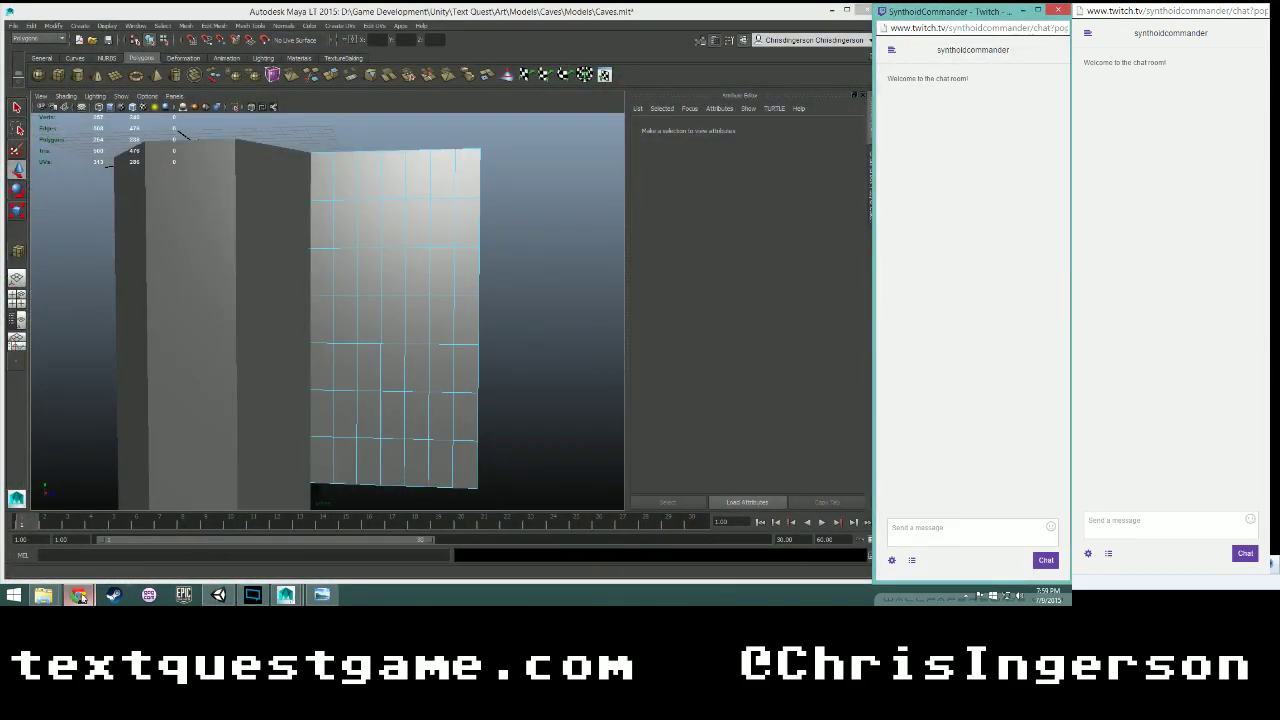
click(528, 385)
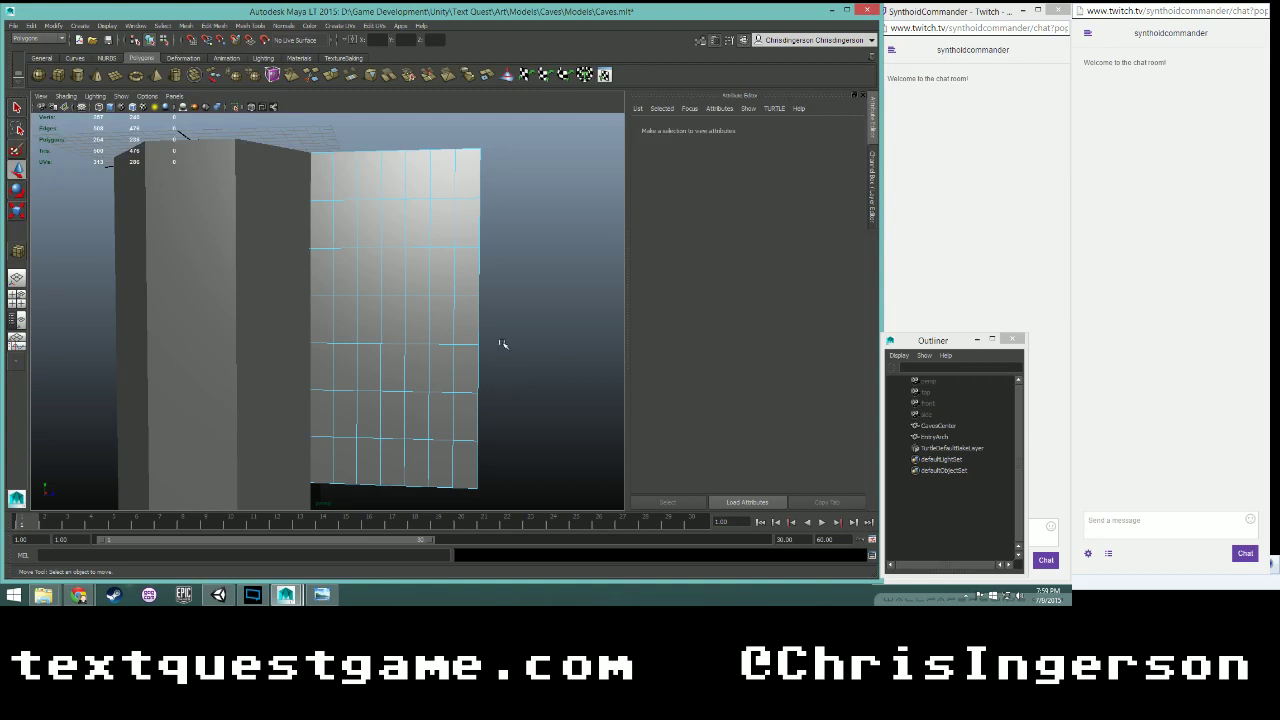
- Select three vertices stepping diagonally down toward the cylinder on EntryArch's side to trace the arch curve
right_drag(400, 262, 377, 248)
click(380, 200)
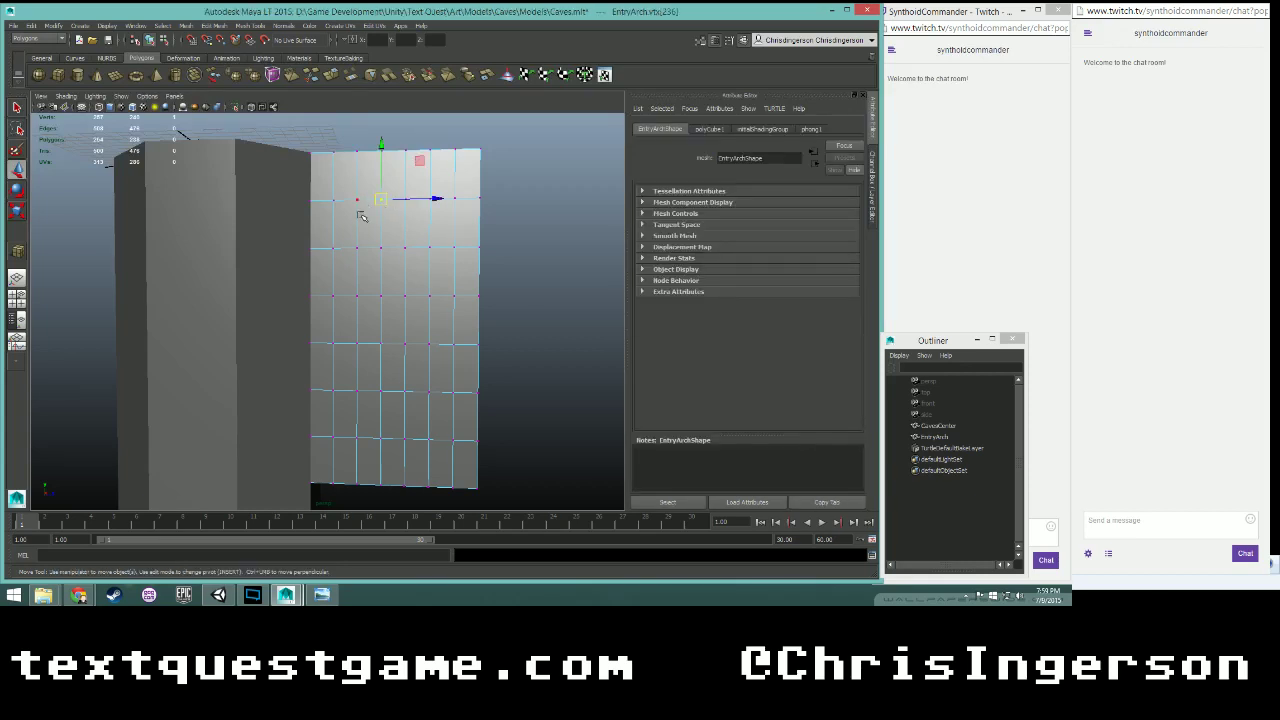
shift+click(356, 248)
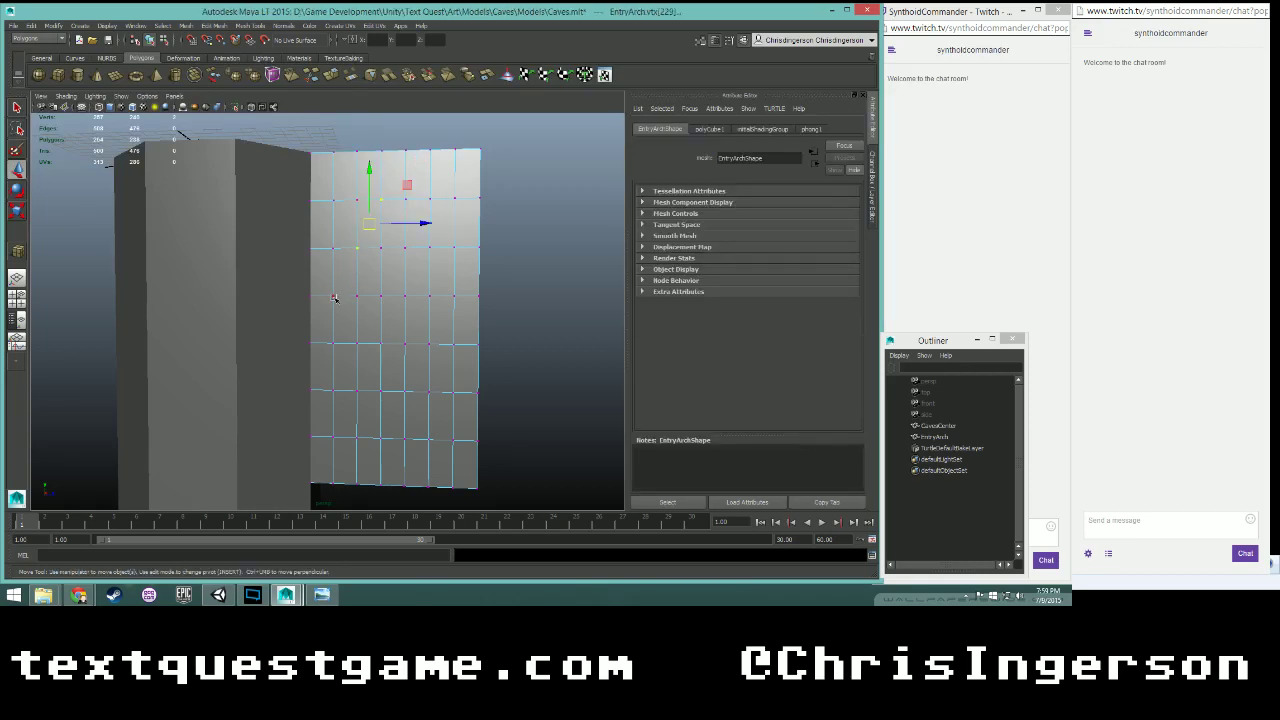
shift+click(334, 297)
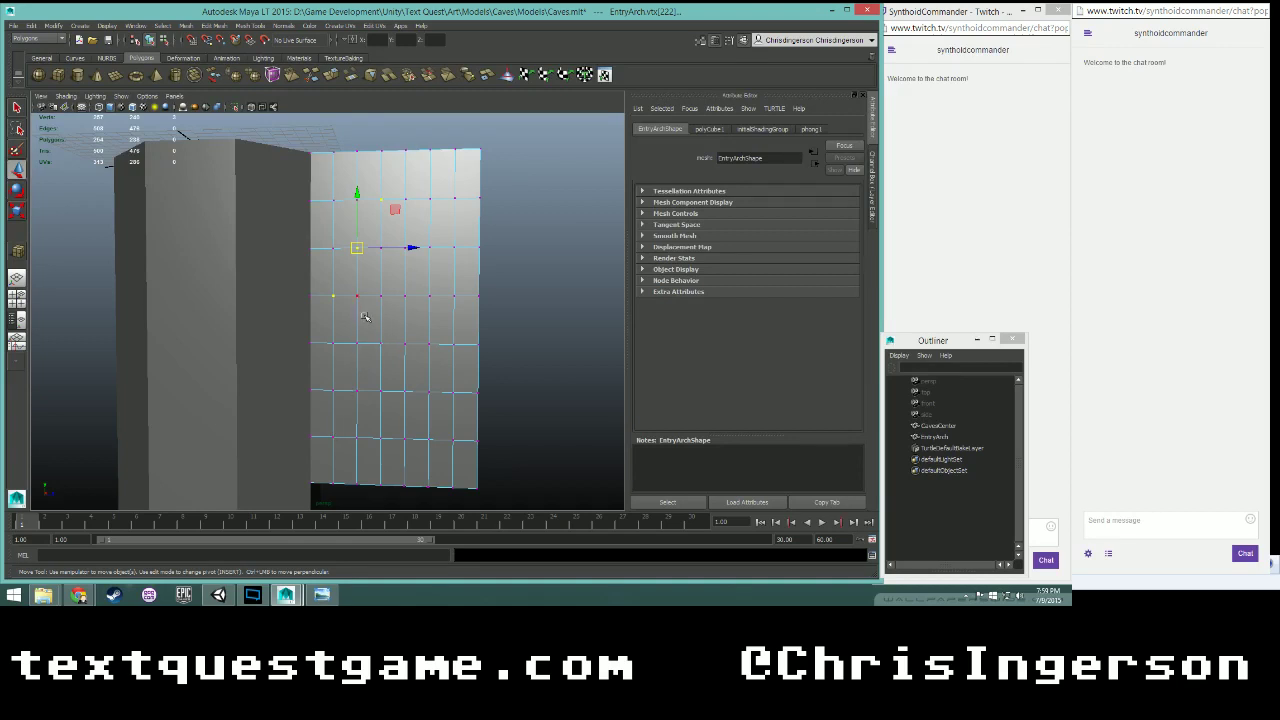
- Delete faces at the lower middle of EntryArch's side in a stepped pattern that narrows to a single column at its peak
right_drag(371, 417, 372, 381)
alt+drag(371, 349, 371, 349)
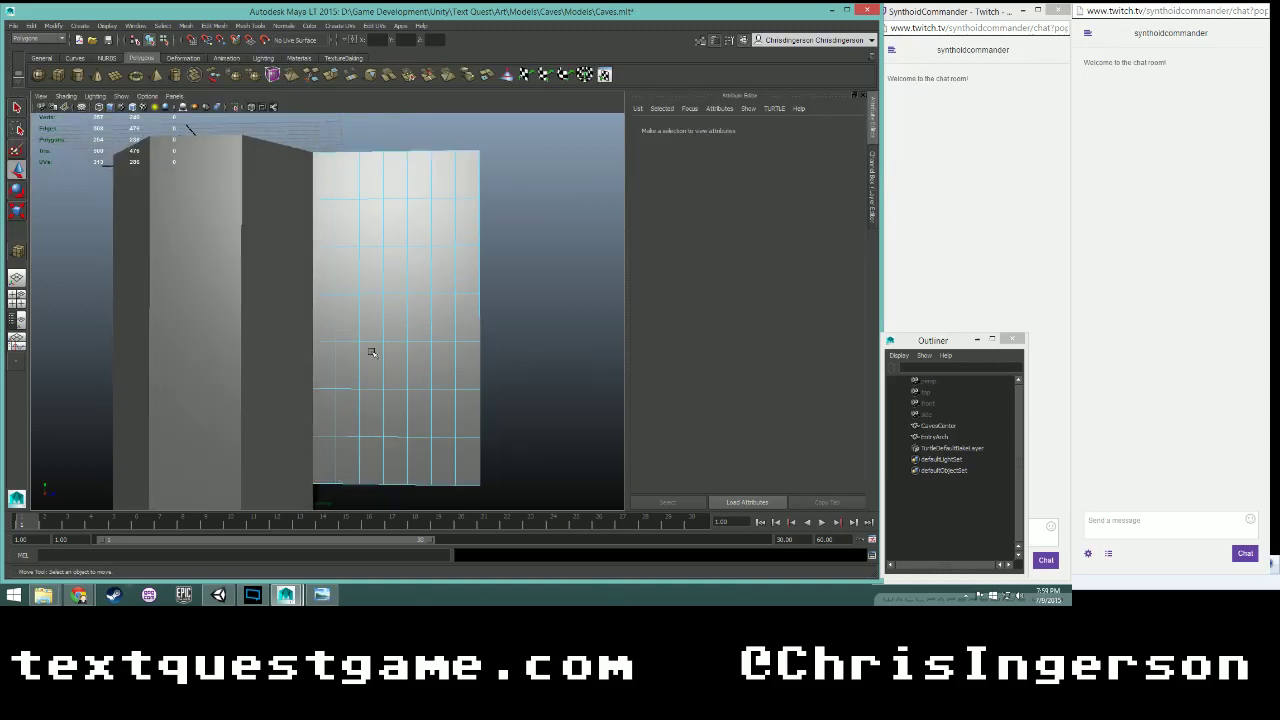
alt+middle_drag(407, 368, 398, 322)
key(space)
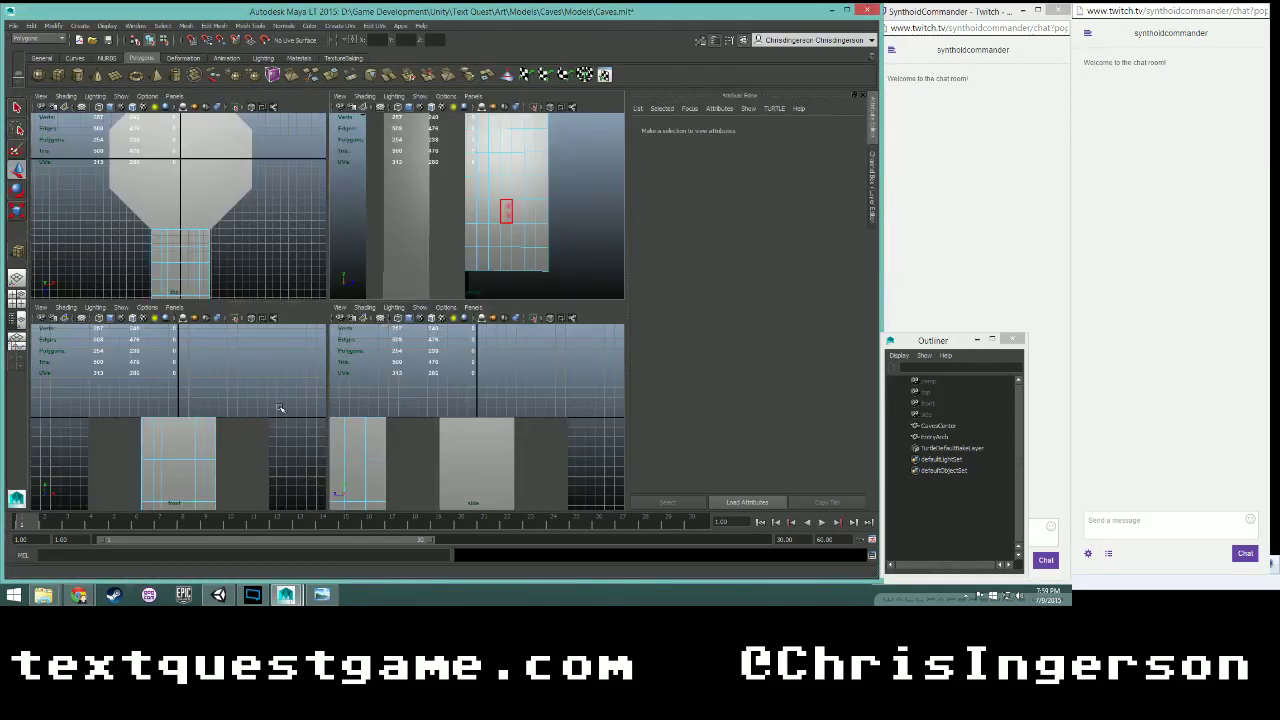
key(space)
alt+drag(457, 260, 402, 271)
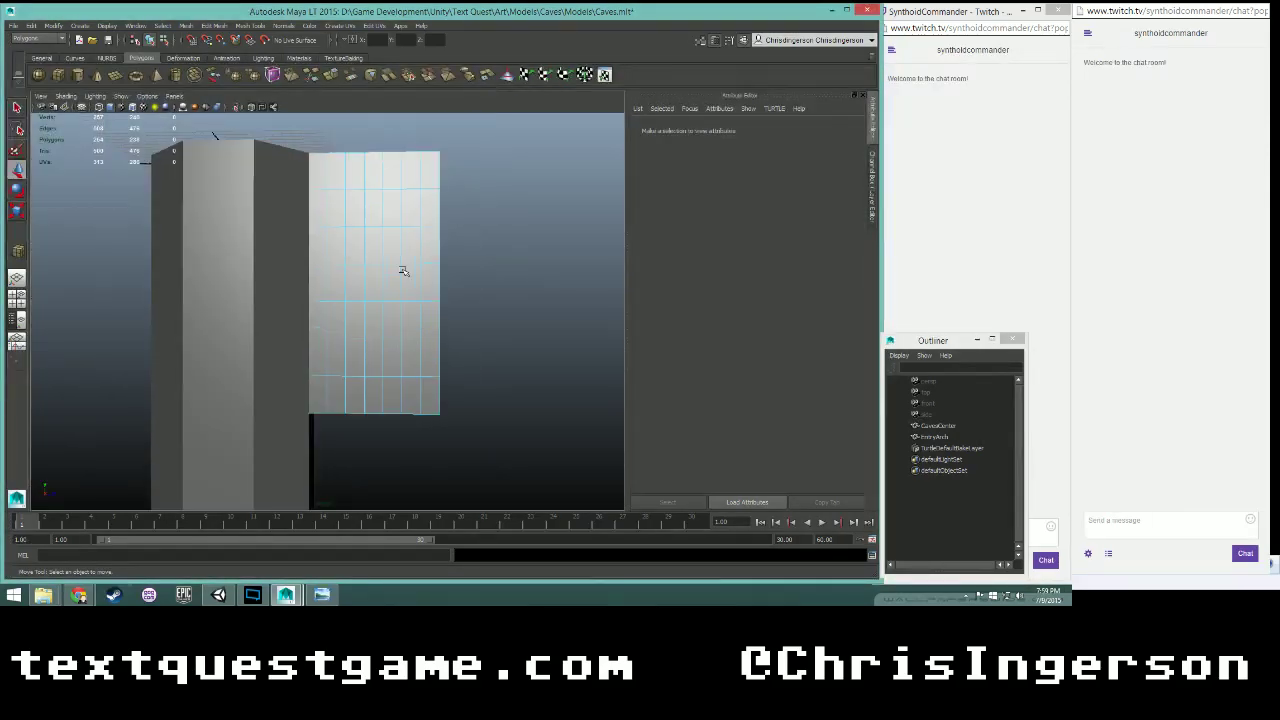
drag(339, 428, 392, 355)
key(Delete)
key(Delete)
click(373, 318)
key(Delete)
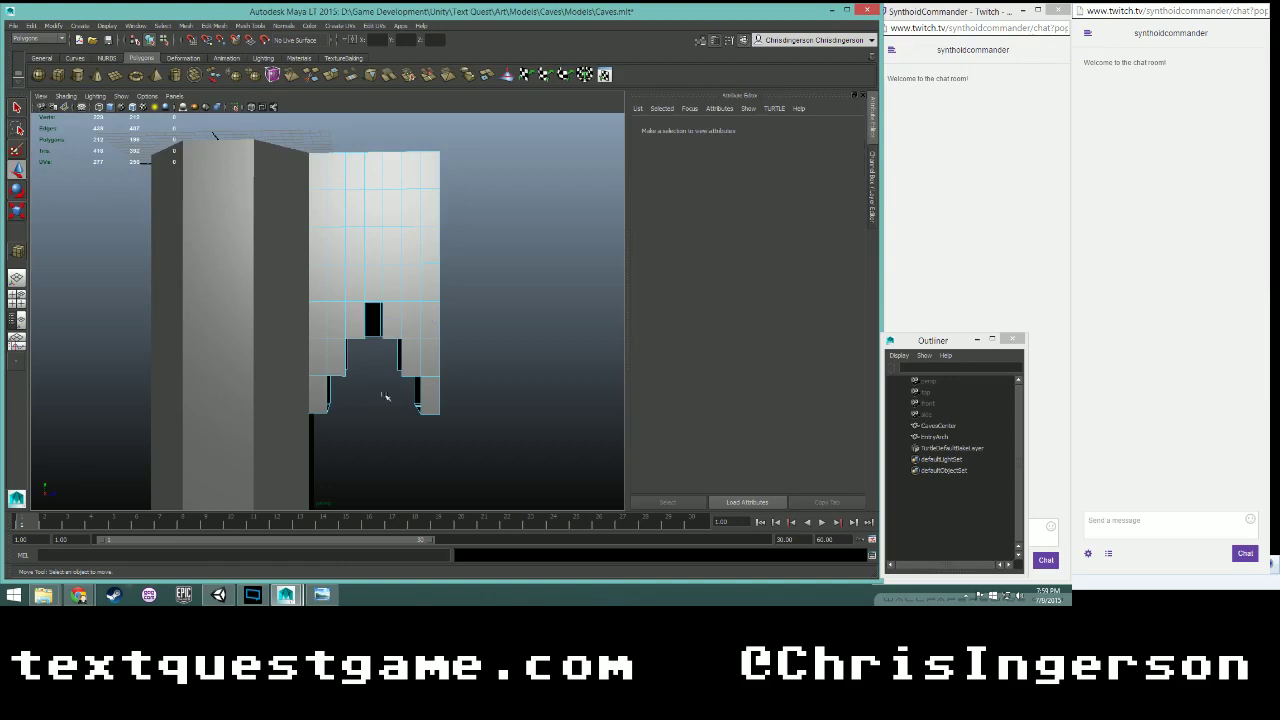
key(Delete)
mouse_move(427, 451)
alt+mouse_down()
mouse_move(414, 409)
mouse_move(363, 417)
mouse_move(434, 452)
alt+mouse_up()
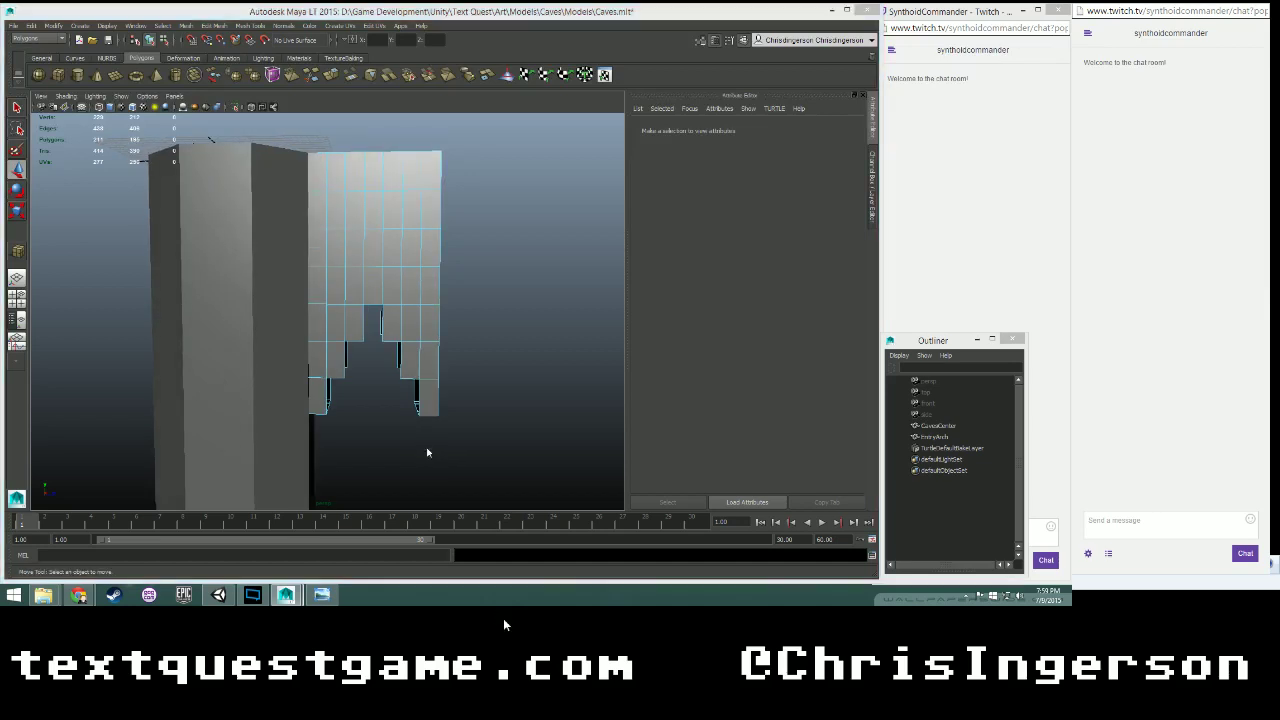
- Delete the remaining centre-column faces on EntryArch's side, up to the underside of the top row
key(space)
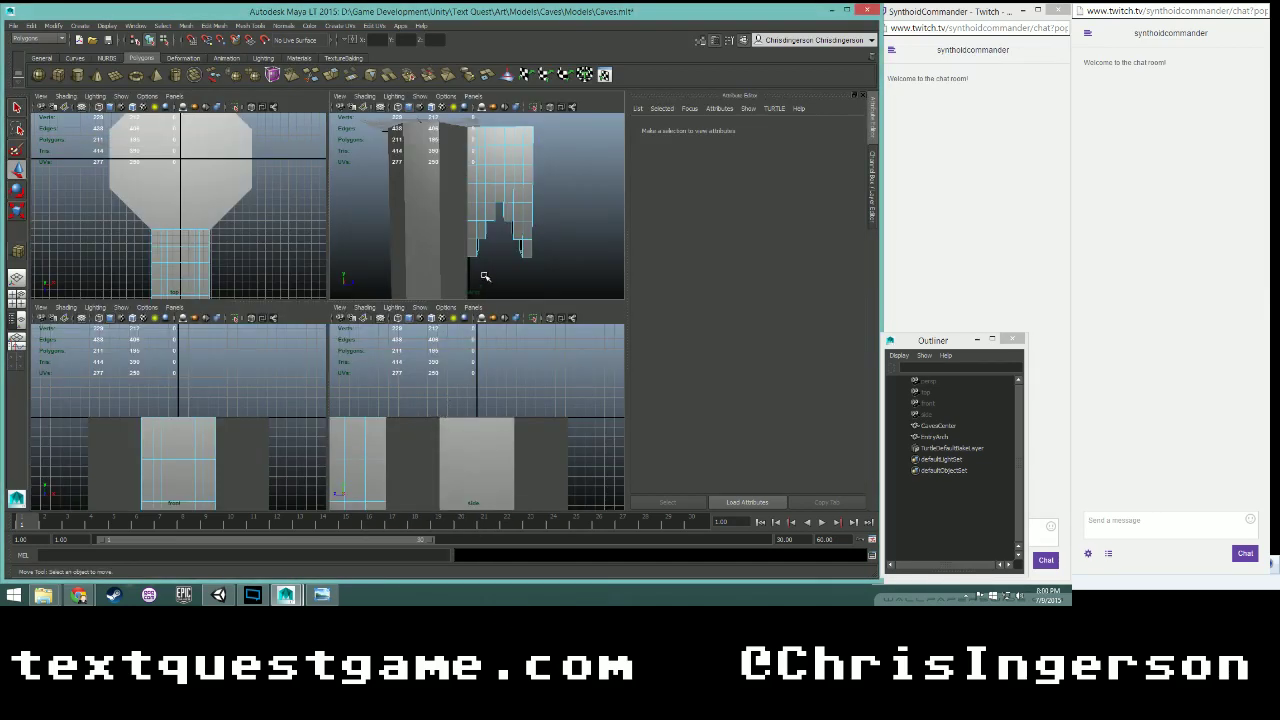
key(space)
scroll(432, 310, up, 2)
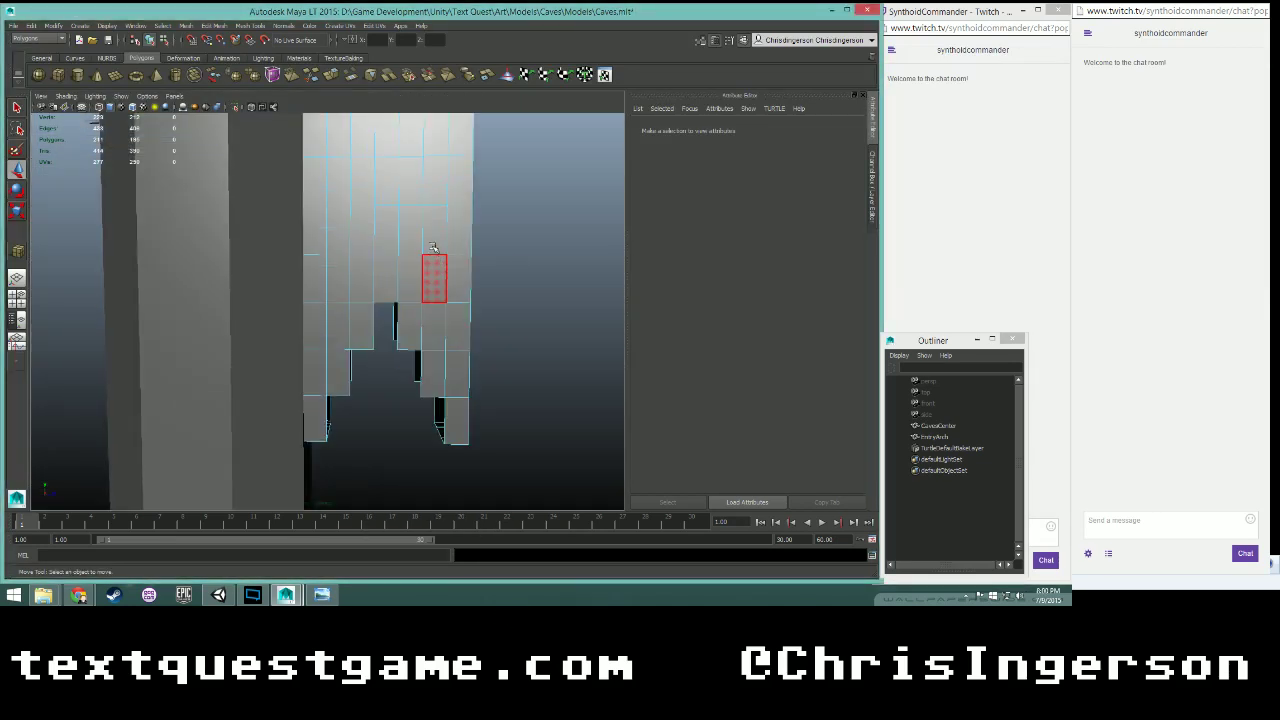
alt+middle_drag(434, 250, 383, 261)
alt+drag(383, 261, 390, 290)
click(390, 291)
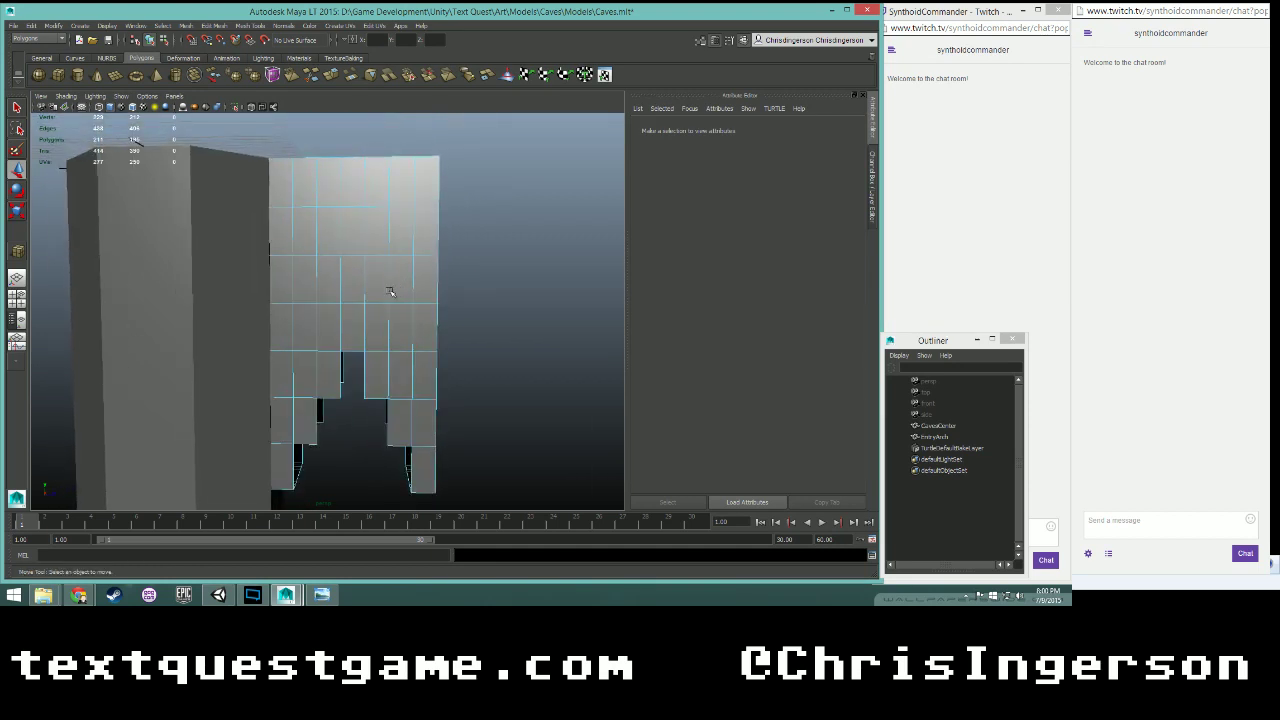
click(356, 360)
mouse_move(353, 233)
mouse_down()
mouse_move(371, 240)
mouse_move(341, 254)
mouse_move(365, 234)
mouse_move(359, 251)
mouse_up()
key(Delete)
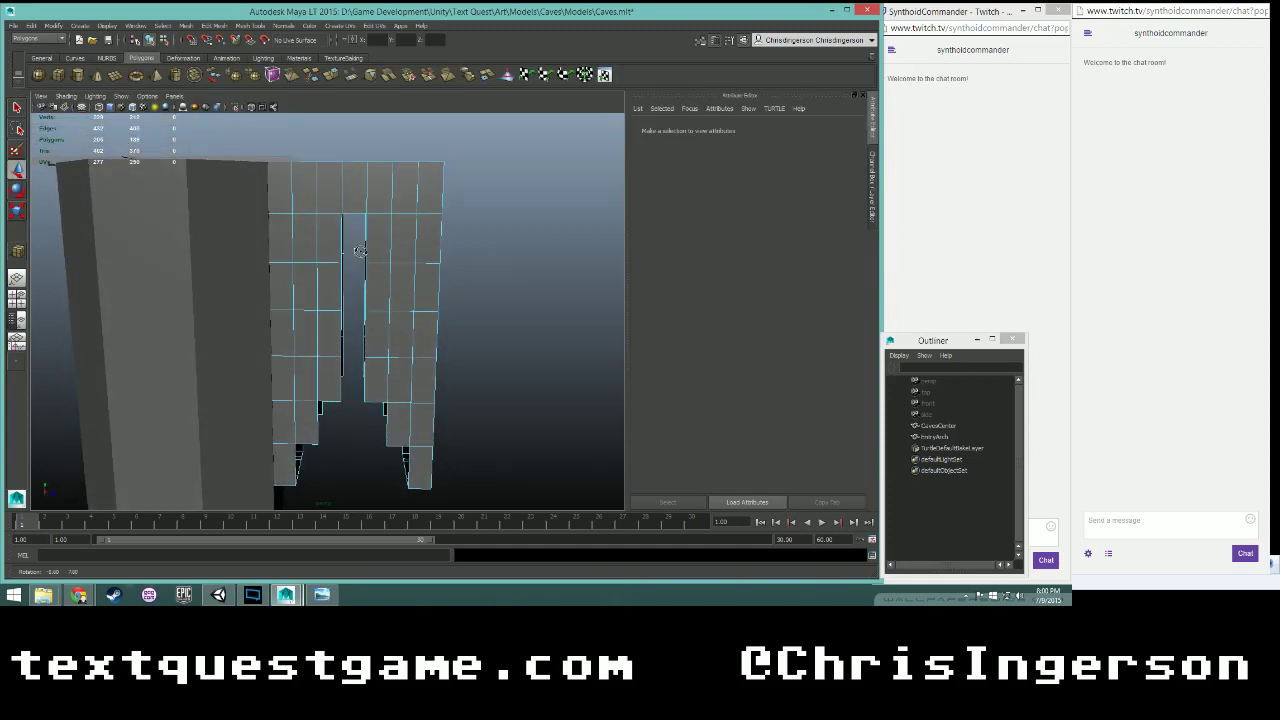
alt+drag(359, 251, 362, 241)
- In the side view, delete EntryArch faces beside the centre slot, opening three columns in the second row and five in the rows below
key(space)
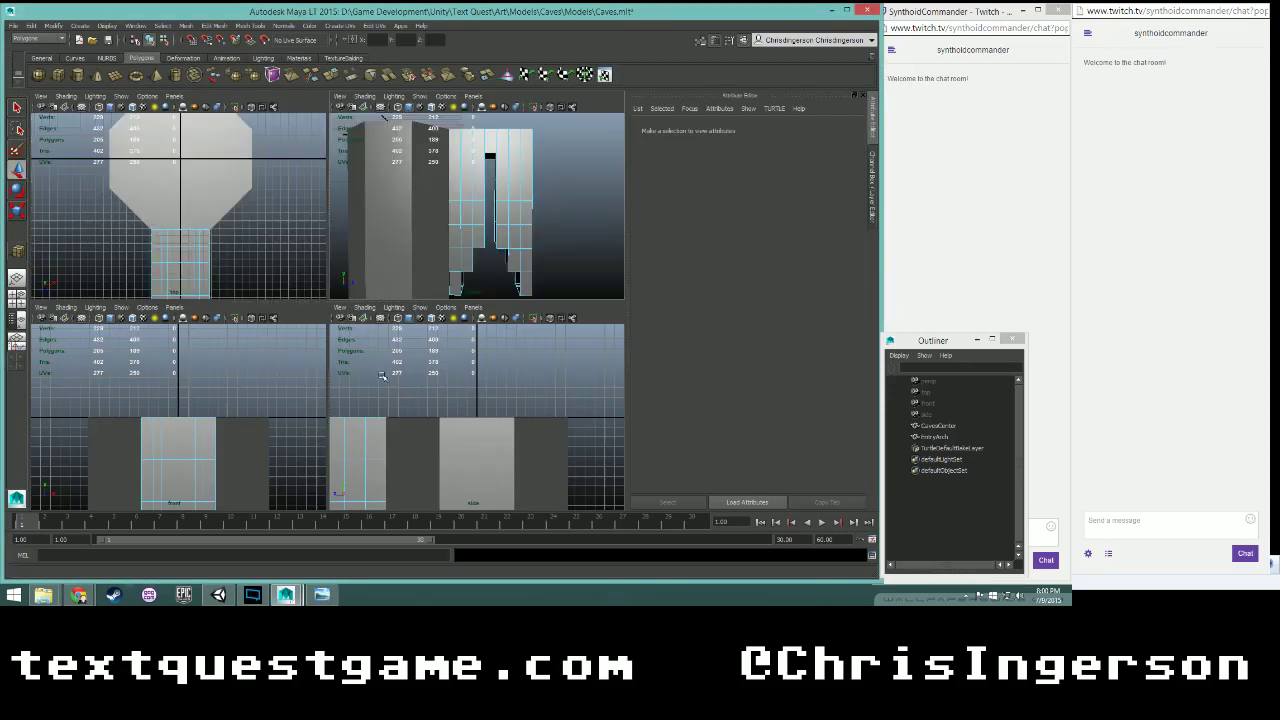
key(space)
key(space)
key(space)
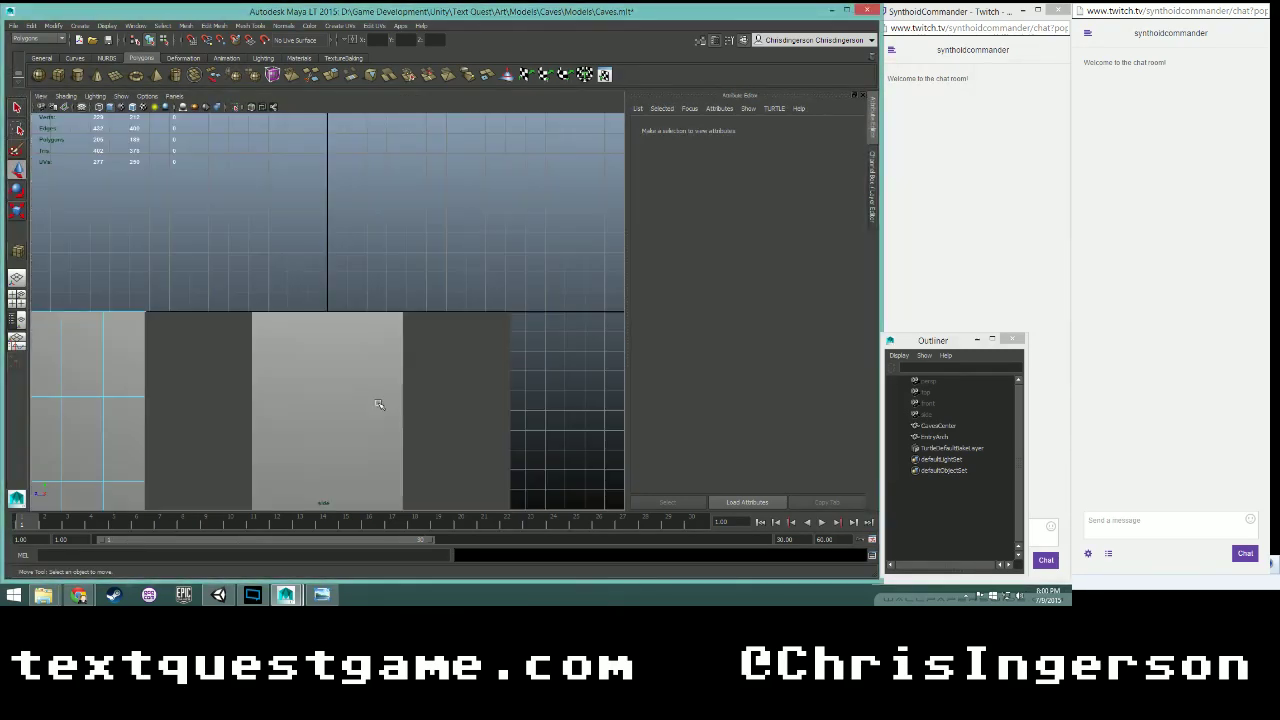
alt+right_drag(377, 403, 331, 423)
alt+middle_drag(305, 429, 430, 325)
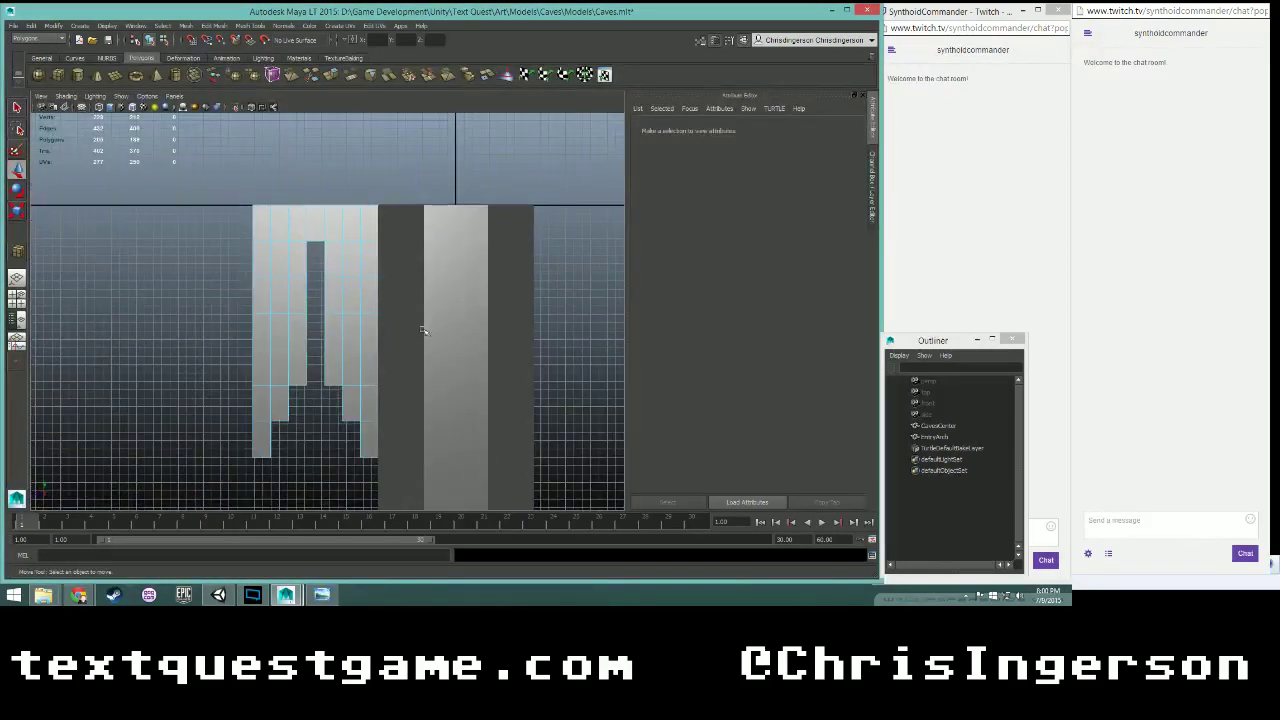
scroll(405, 335, up, 2)
key(w)
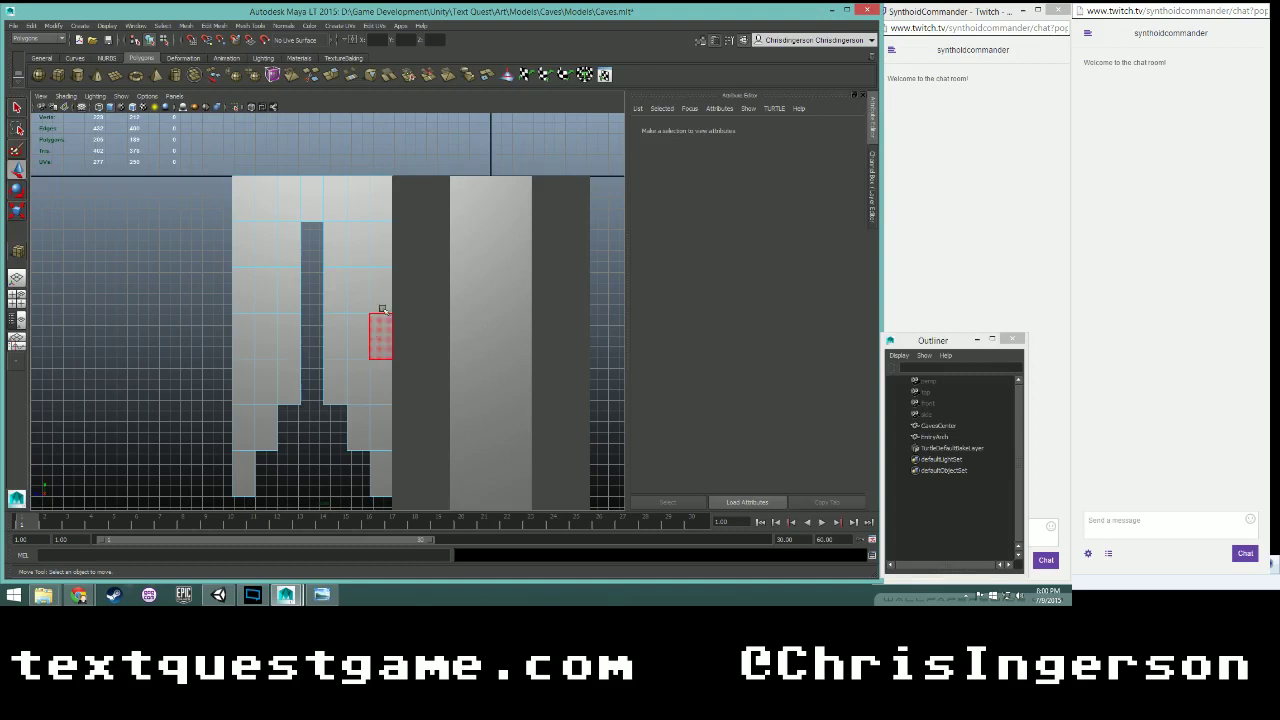
drag(286, 234, 334, 297)
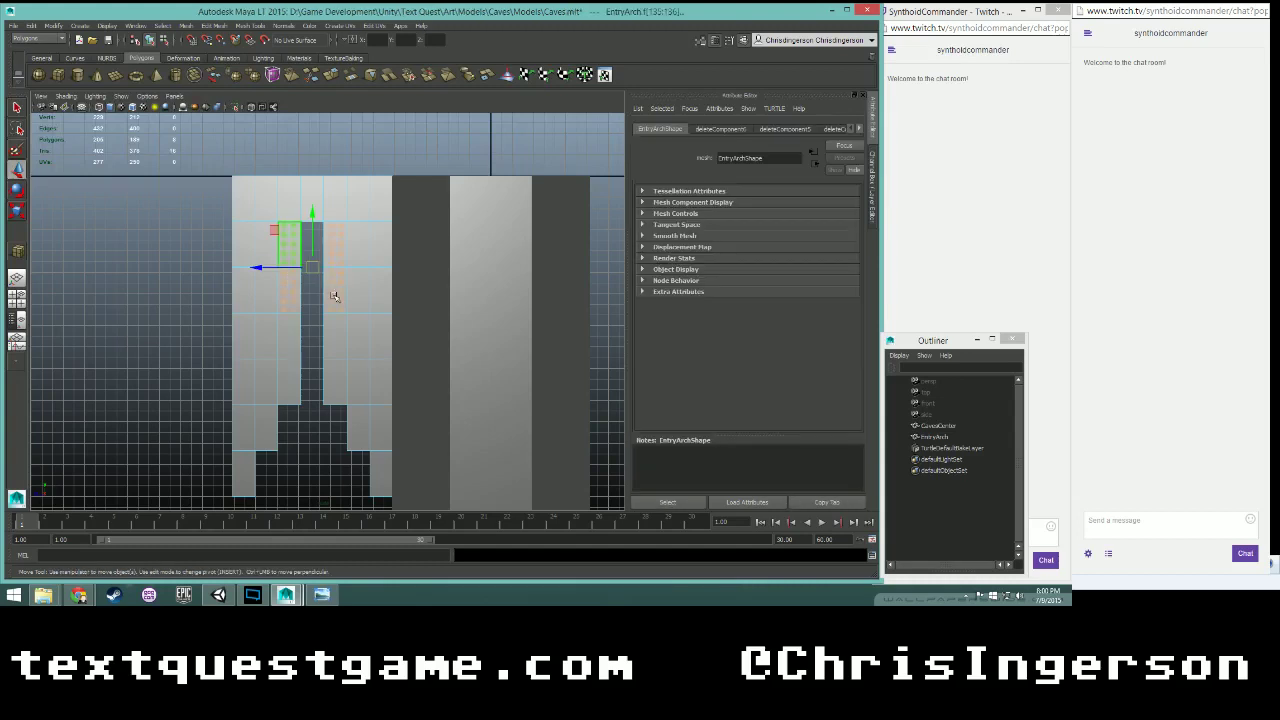
key(Delete)
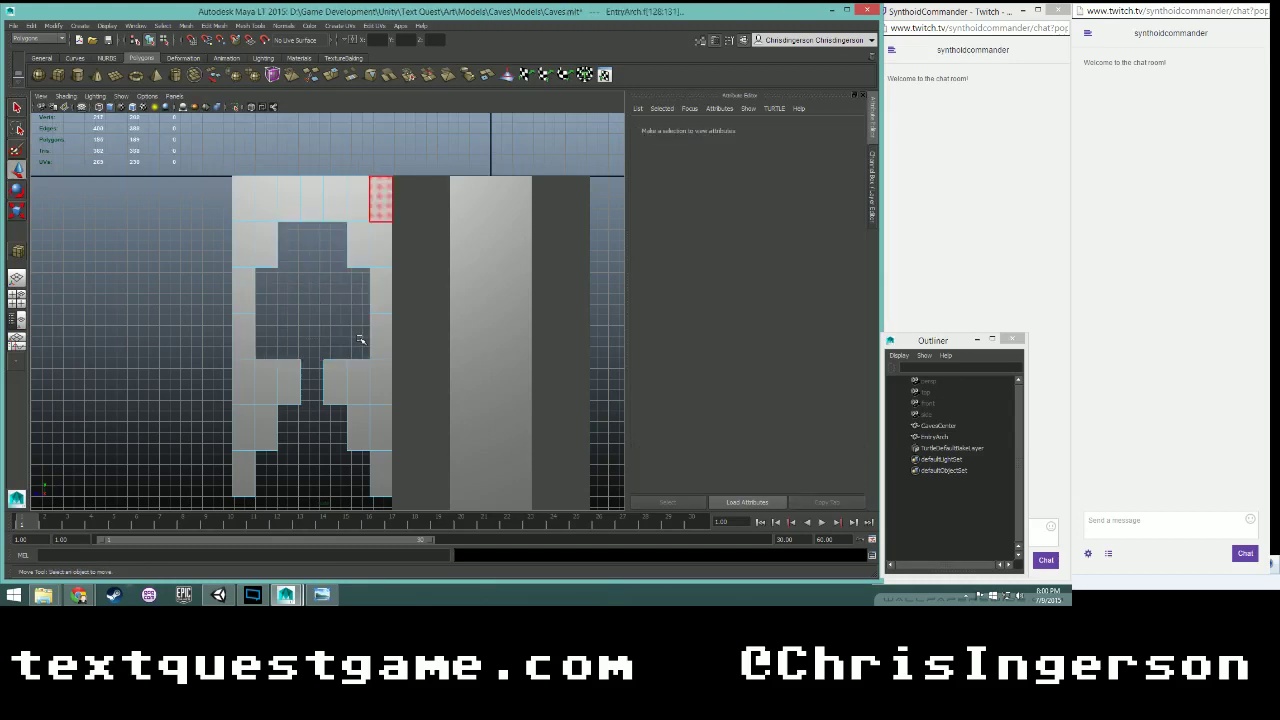
- Delete all EntryArch faces below the third row, leaving a stepped arch, and clear the selection
drag(214, 330, 385, 510)
key(Delete)
key(Delete)
drag(226, 463, 293, 519)
key(Delete)
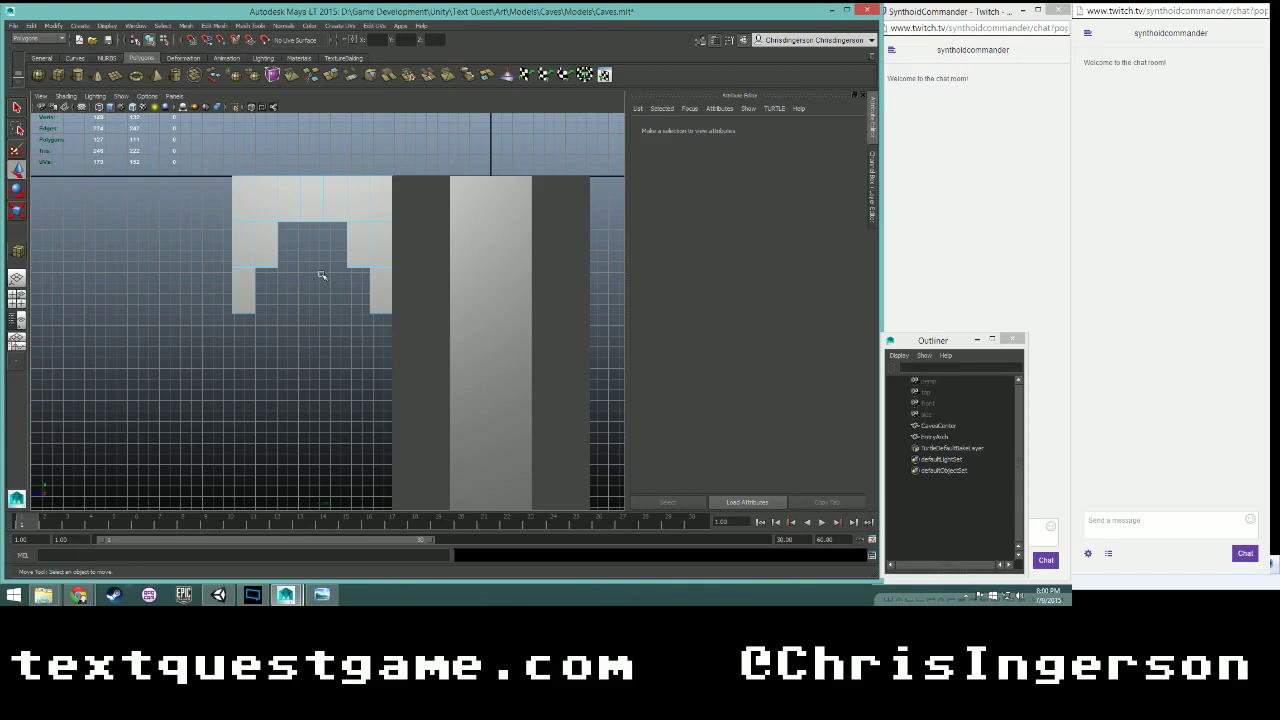
click(312, 199)
click(334, 198)
click(340, 232)
- Return to the perspective view, select CavesCenter in object mode, and display its transform channels
key(space)
key(space)
alt+drag(446, 232, 325, 281)
right_click(205, 241)
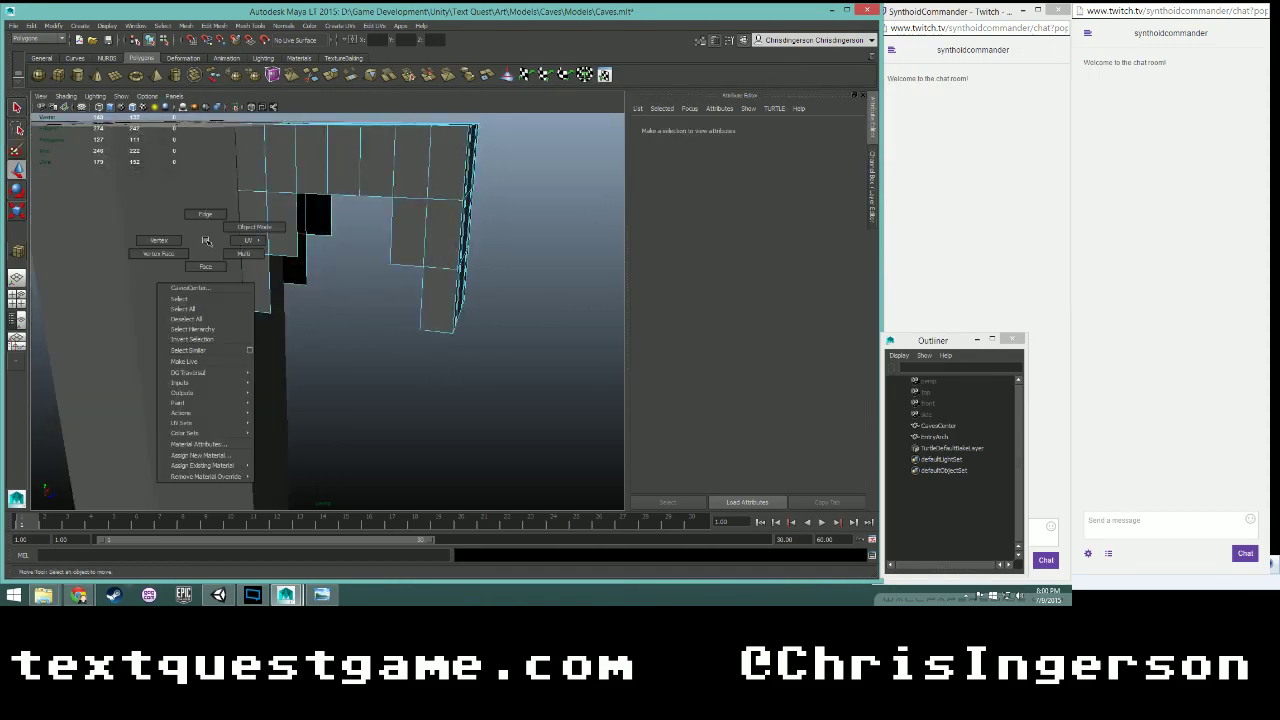
right_drag(205, 266, 254, 227)
click(162, 247)
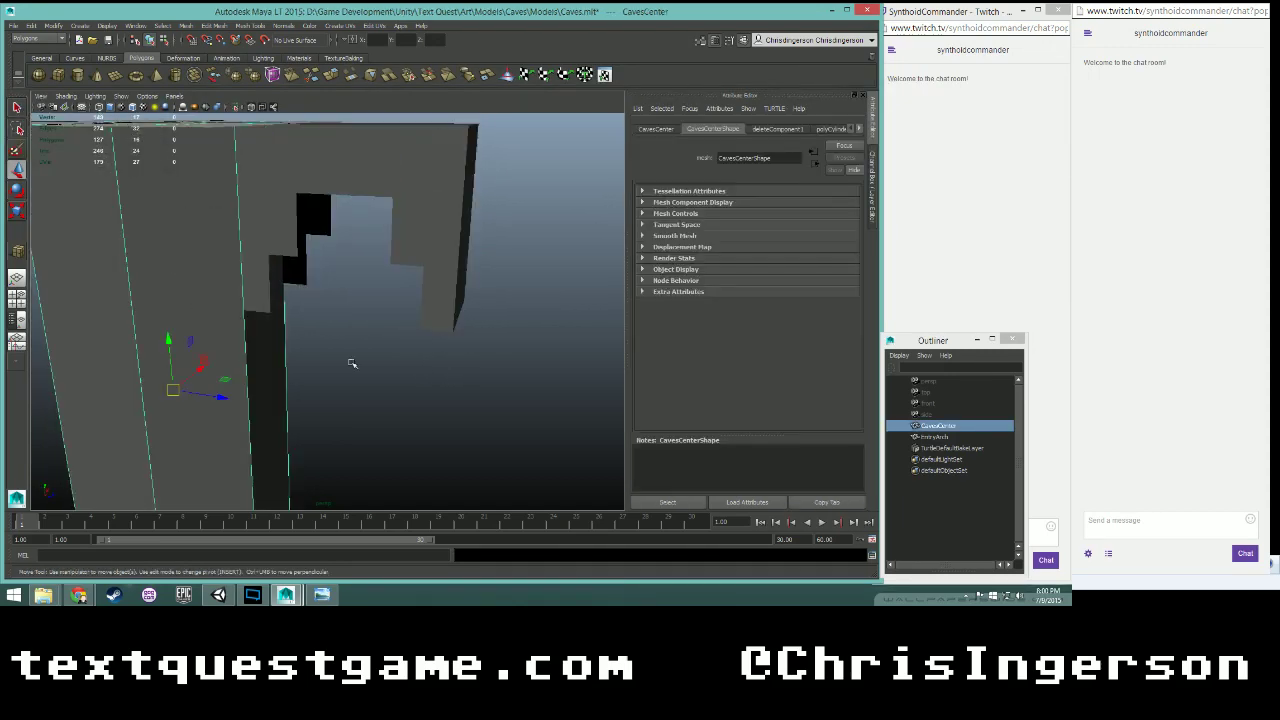
click(656, 129)
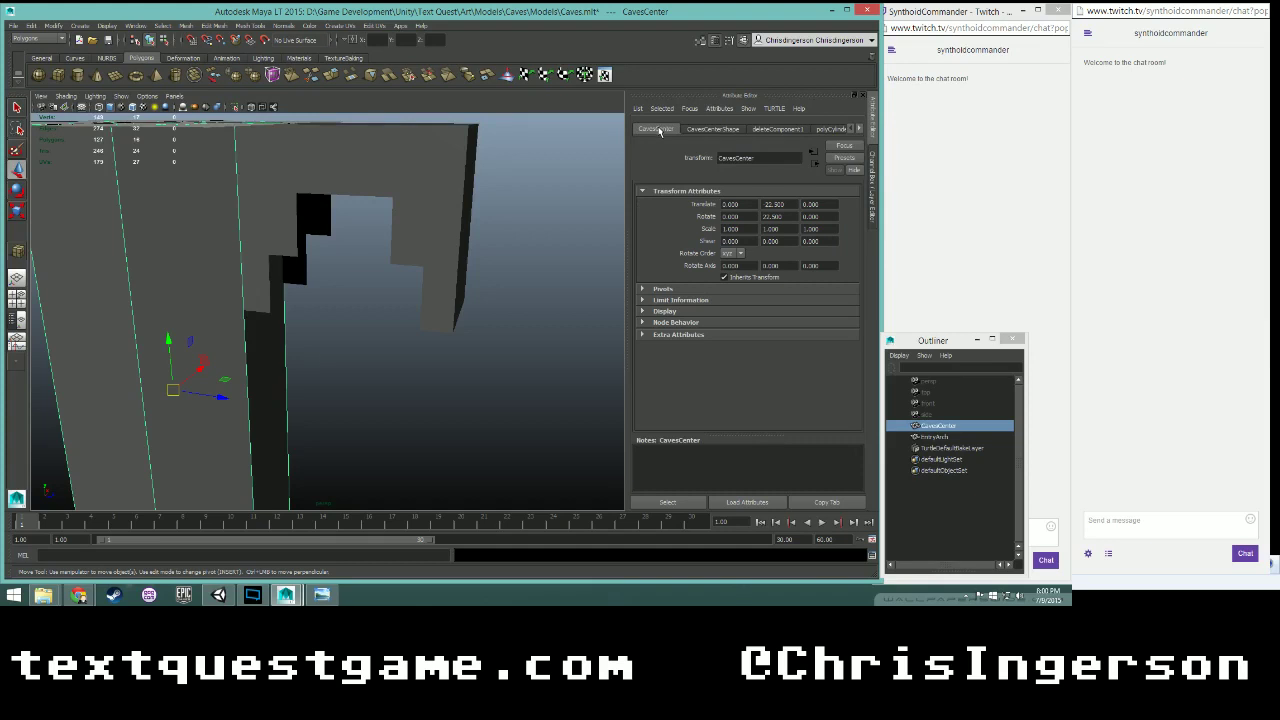
key(ctrl+a)
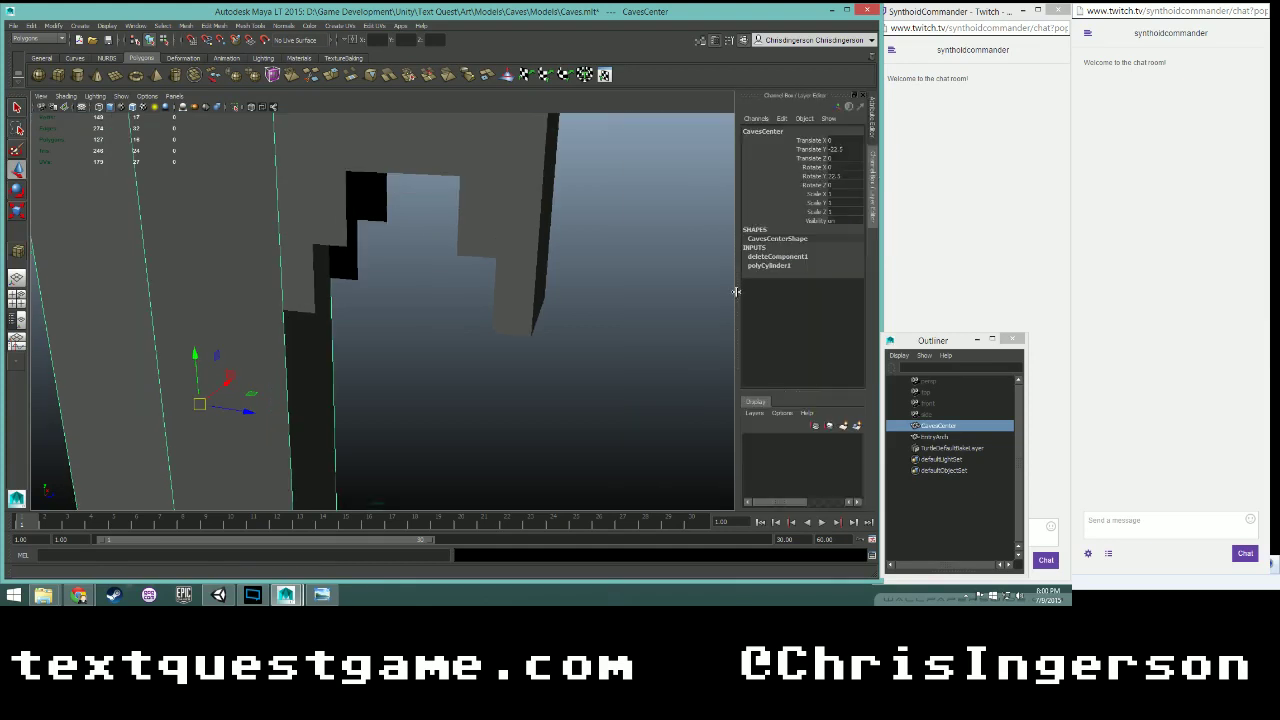
- Create a display layer from the selected CavesCenter, name it Center, and hide the layer
click(754, 412)
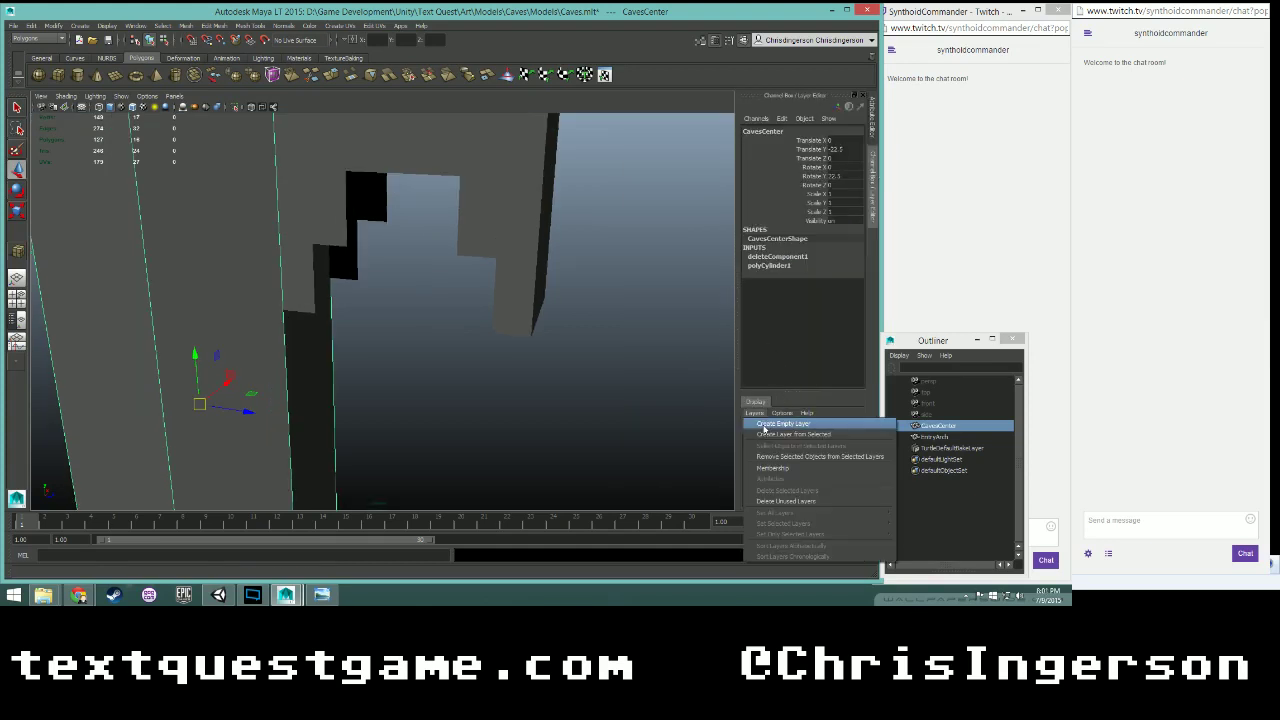
click(780, 440)
double_click(786, 440)
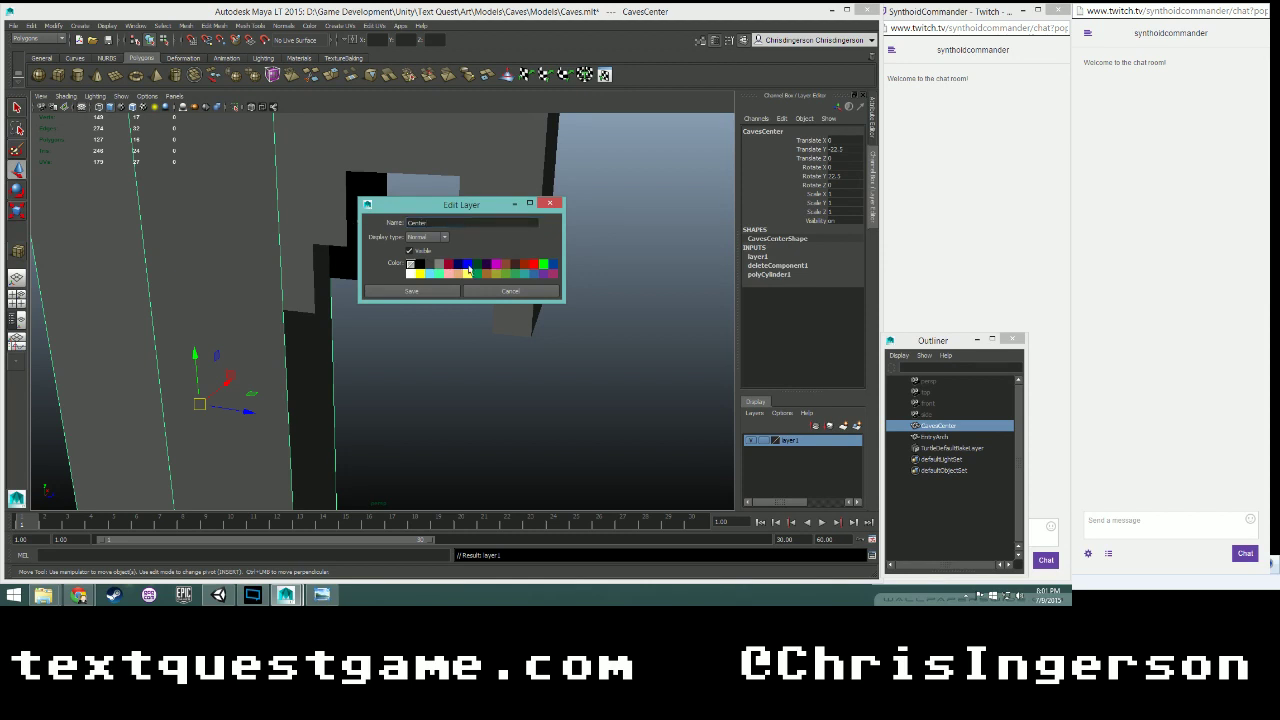
click(446, 291)
click(751, 441)
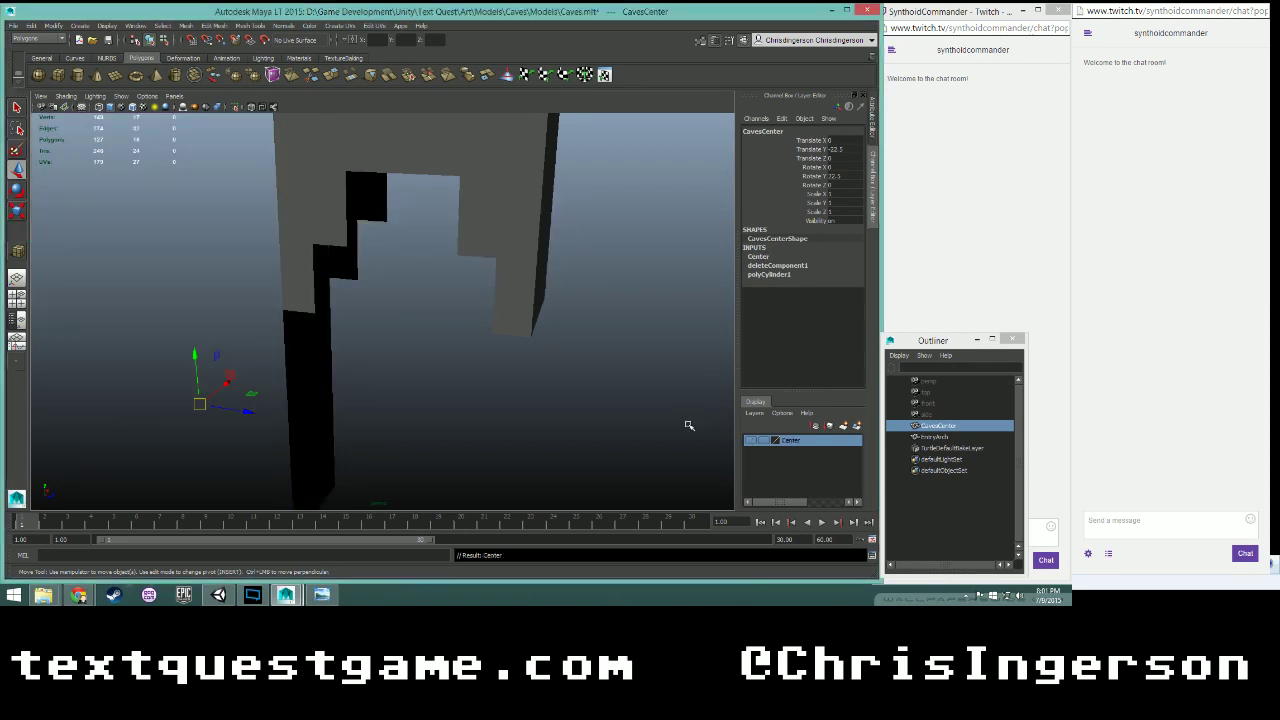
- Delete the leftover EntryArch leg faces that extend below the arch's third row
right_drag(311, 341, 312, 371)
alt+drag(382, 398, 312, 367)
scroll(315, 371, down, 5)
click(471, 357)
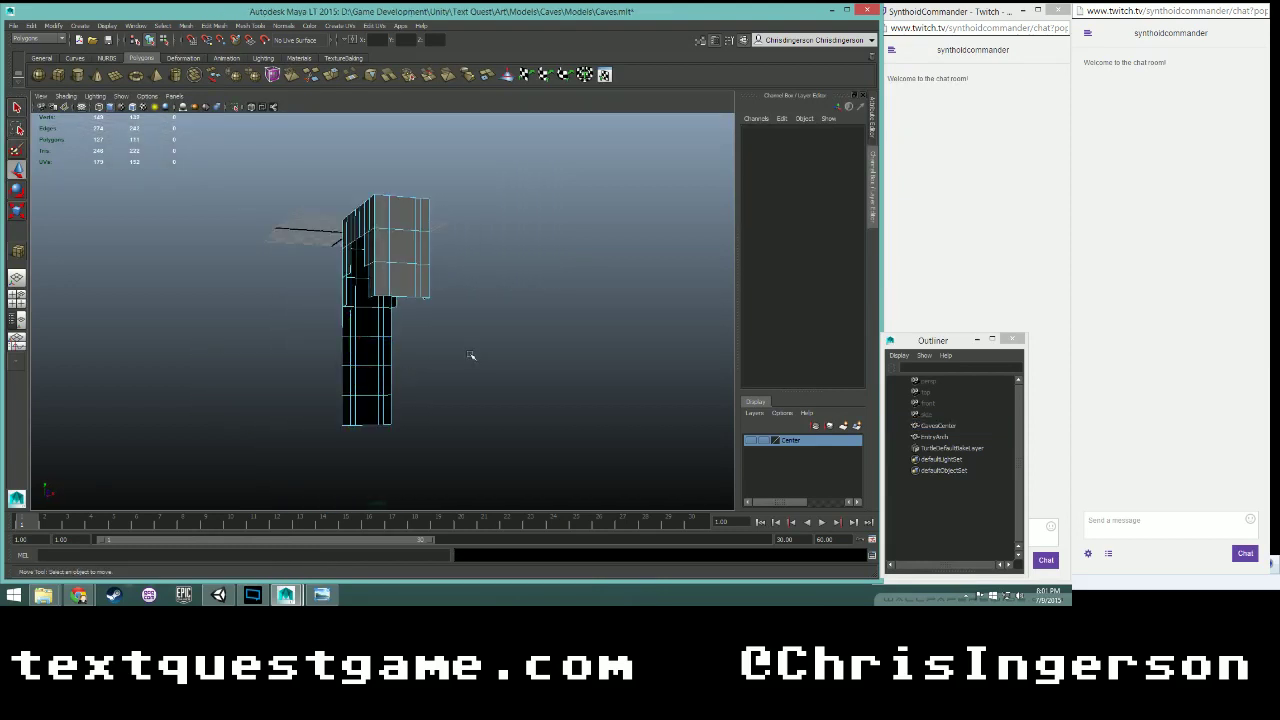
drag(329, 324, 423, 429)
key(Delete)
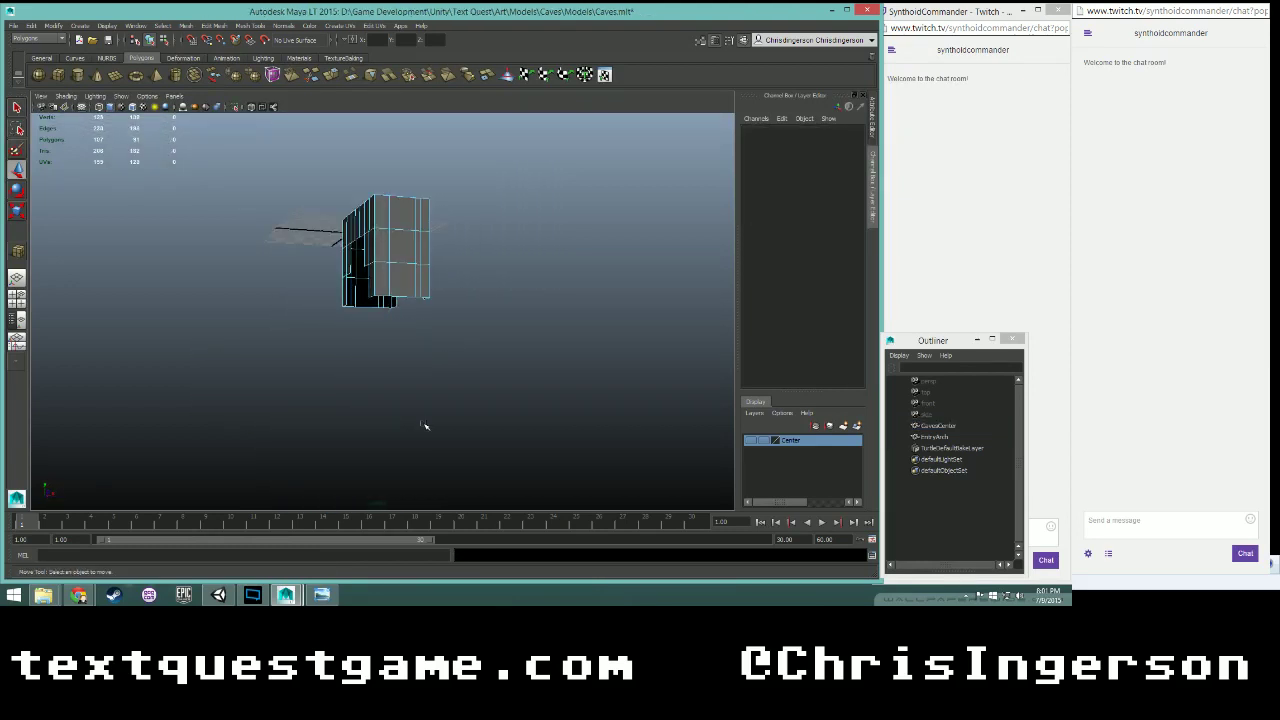
- Bridge the edges across the open bottom of EntryArch's first leg to cap it
scroll(425, 430, up, 2)
alt+drag(379, 318, 443, 304)
scroll(354, 329, up, 3)
right_click(386, 312)
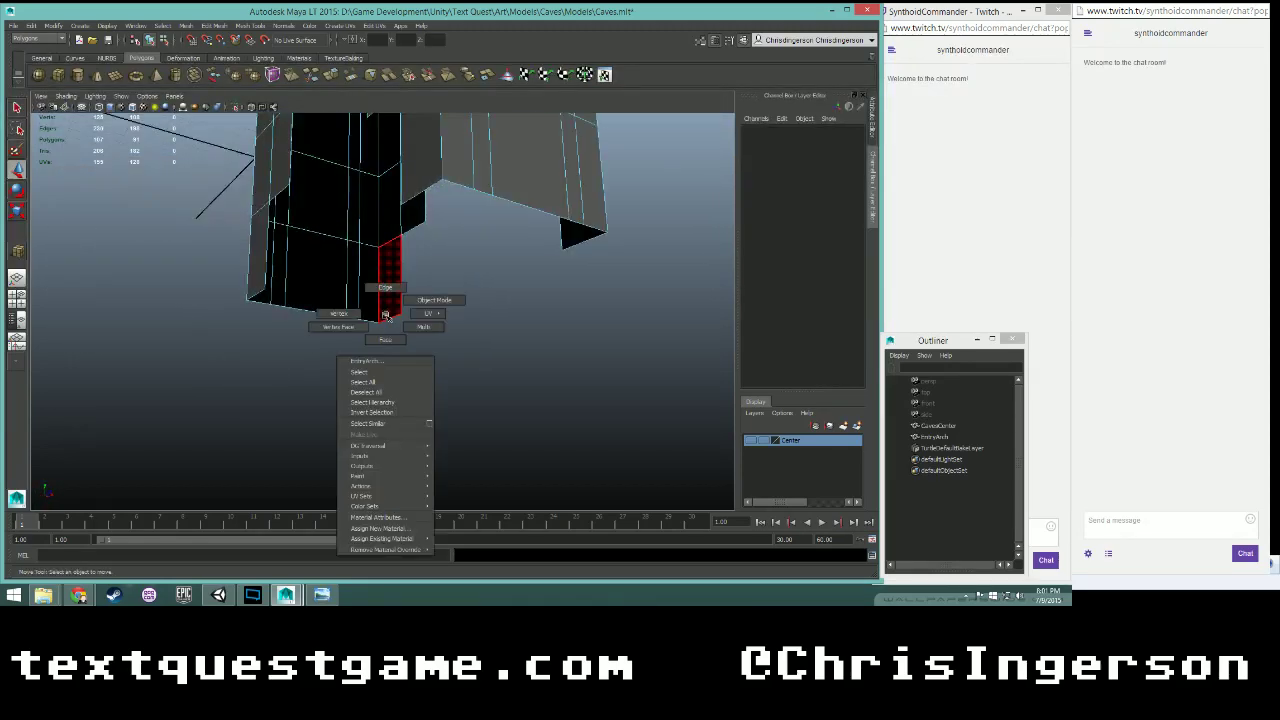
click(380, 300)
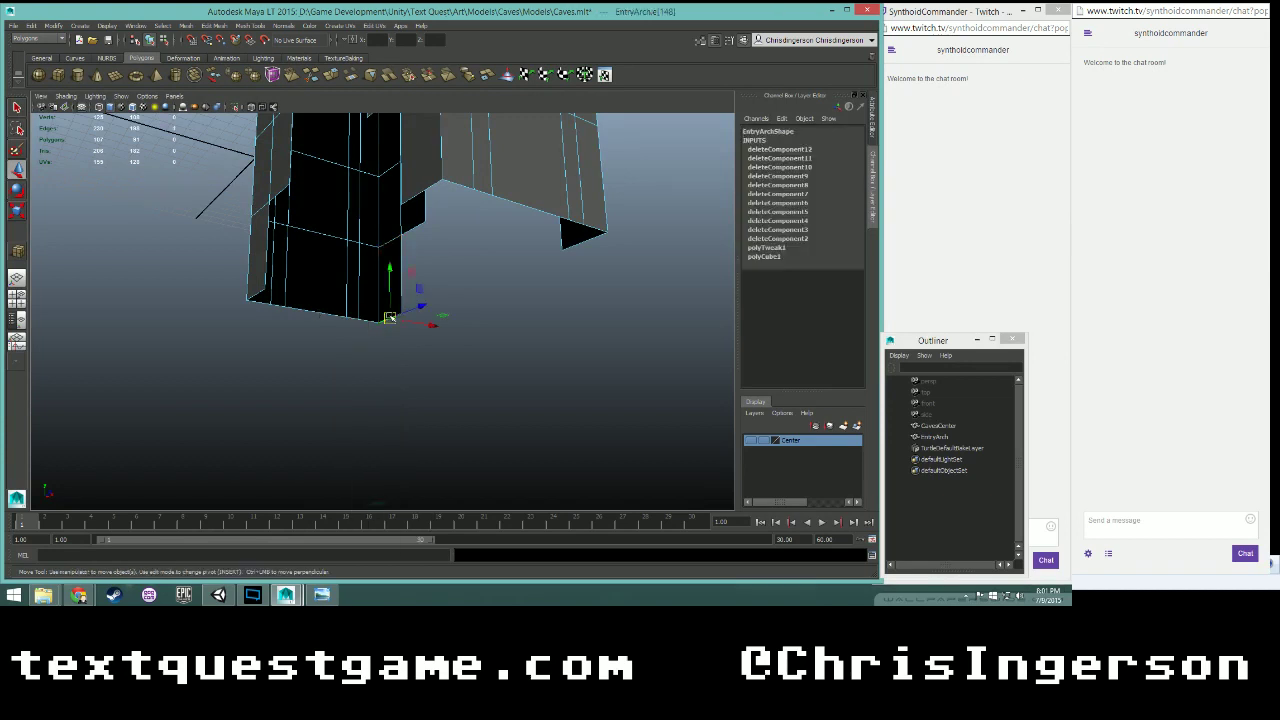
click(257, 296)
key(g)
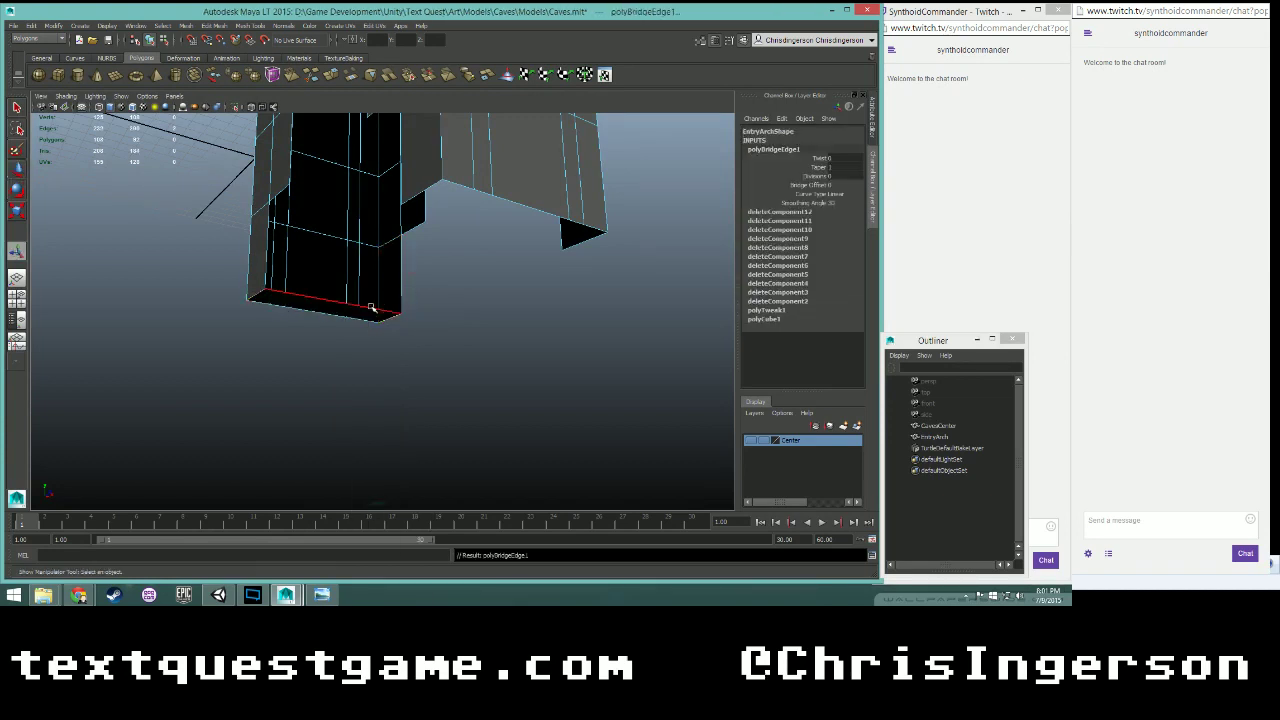
- Bridge the edges closing the inner side of the first leg's third row and the underside of the step above it
click(266, 246)
shift+click(400, 262)
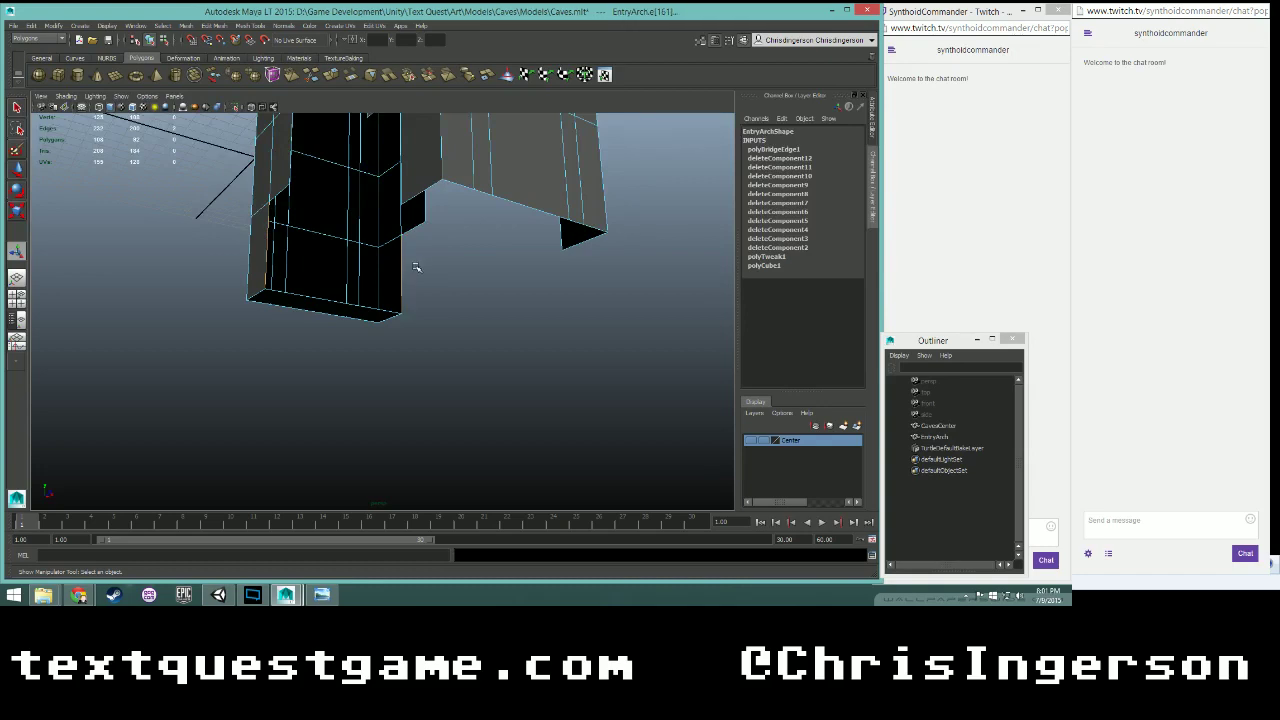
key(g)
click(416, 228)
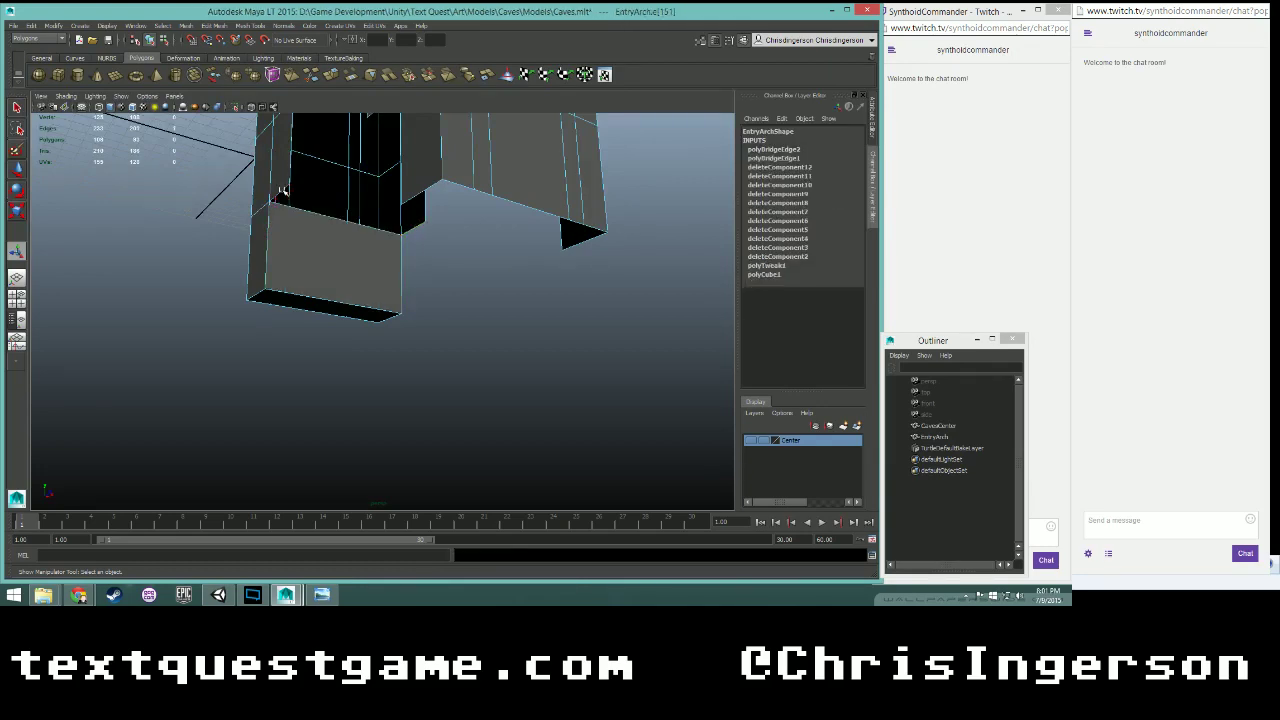
key(g)
- Bridge the vertical edges closing the second row's inner side above the first leg
alt+middle_drag(339, 222, 446, 383)
alt+drag(446, 383, 486, 398)
click(483, 338)
shift+click(406, 326)
key(g)
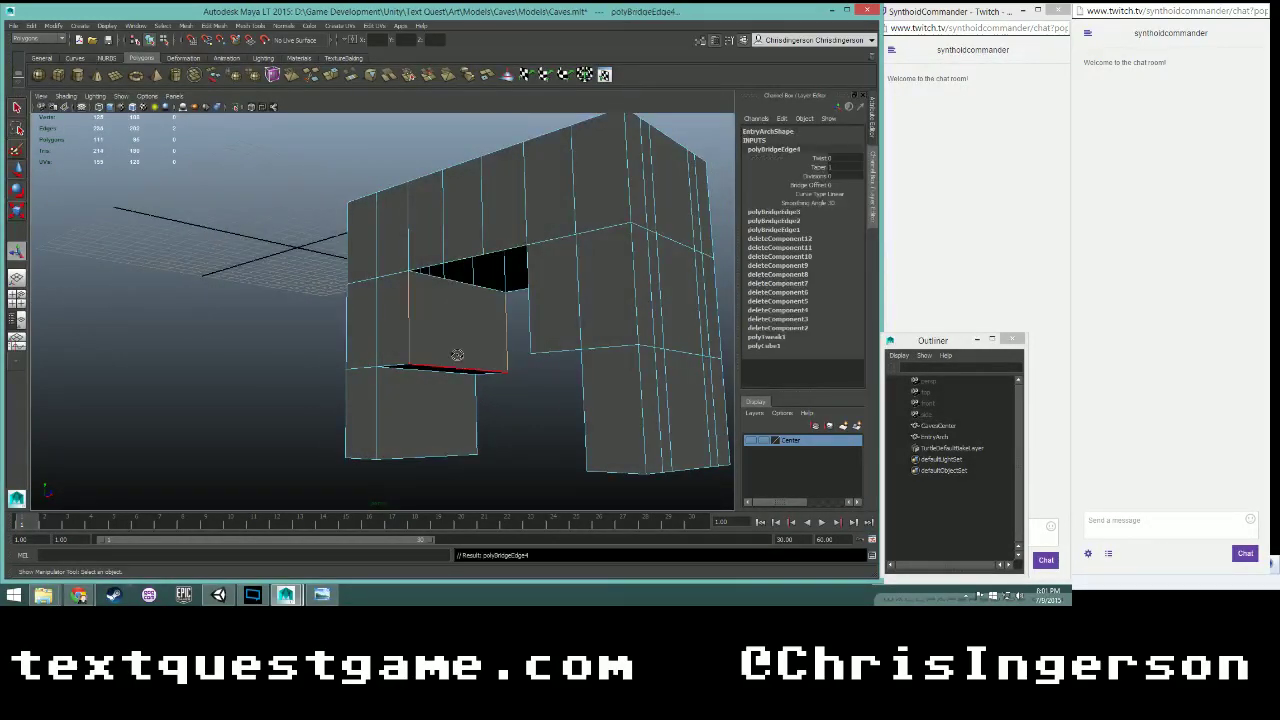
- Bridge the front and back edges of EntryArch's top row with three faces to close the opening's ceiling
alt+drag(457, 355, 509, 346)
click(420, 281)
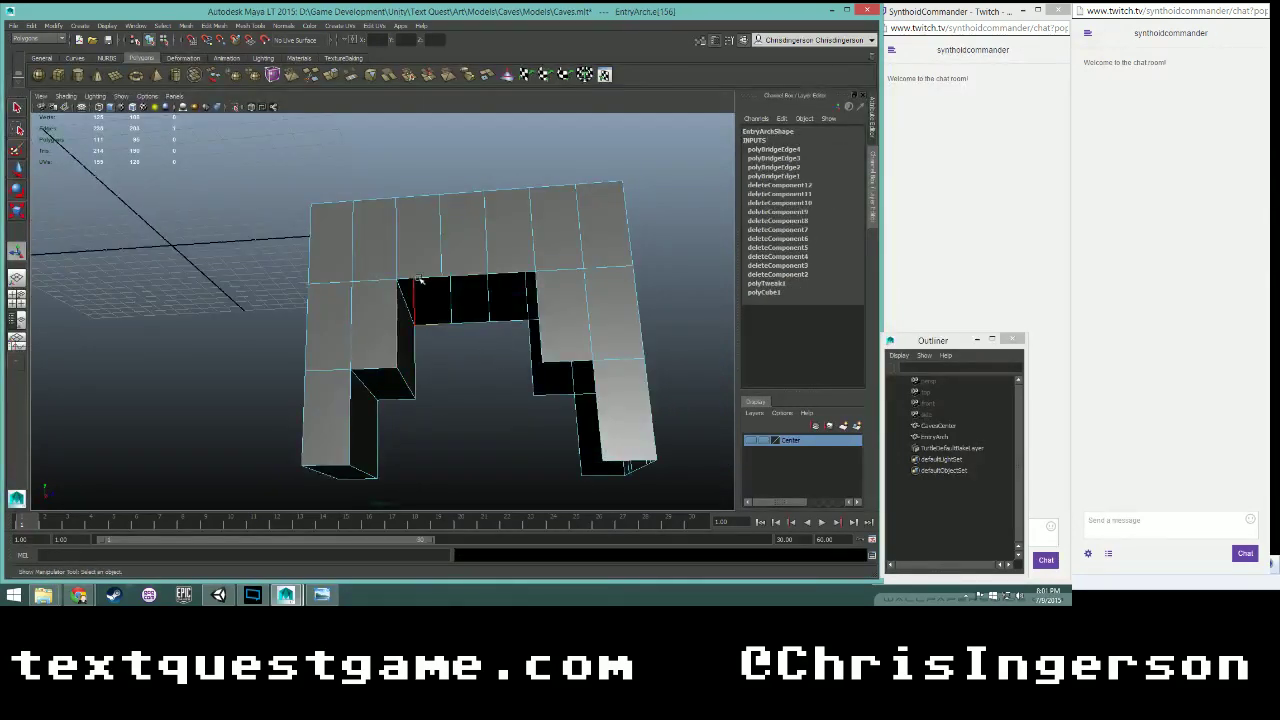
key(g)
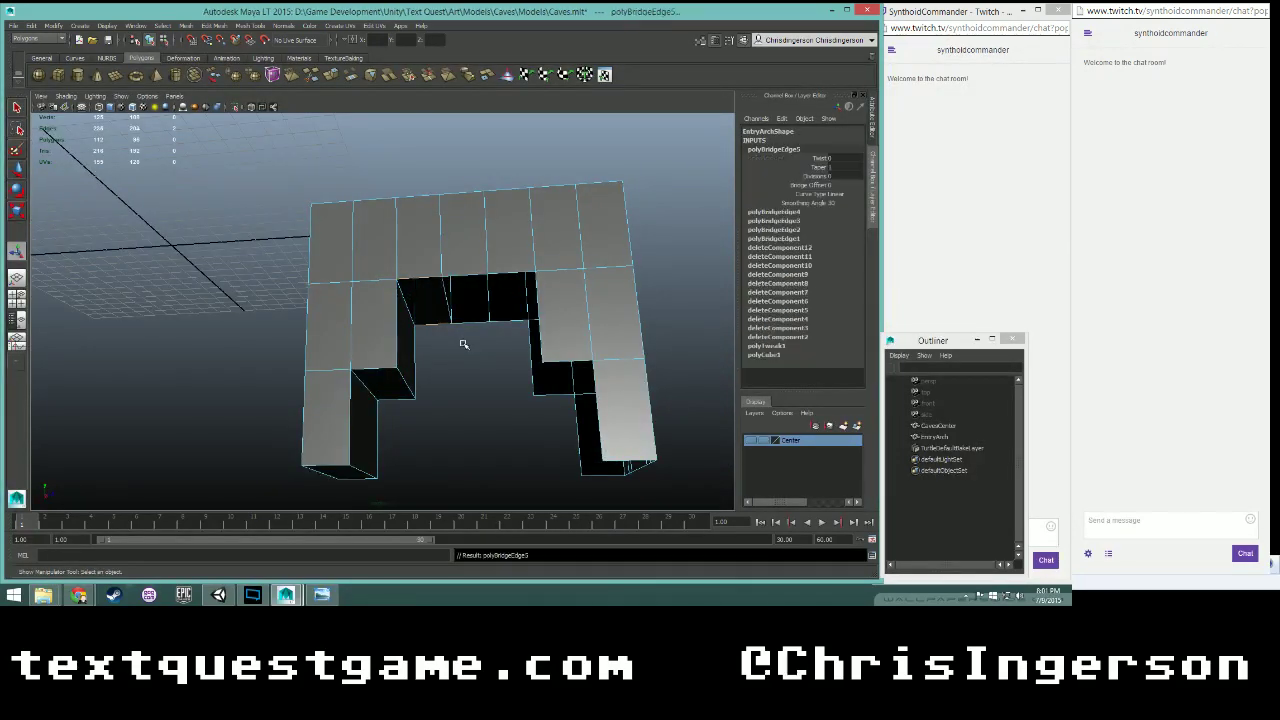
click(466, 321)
shift+click(459, 277)
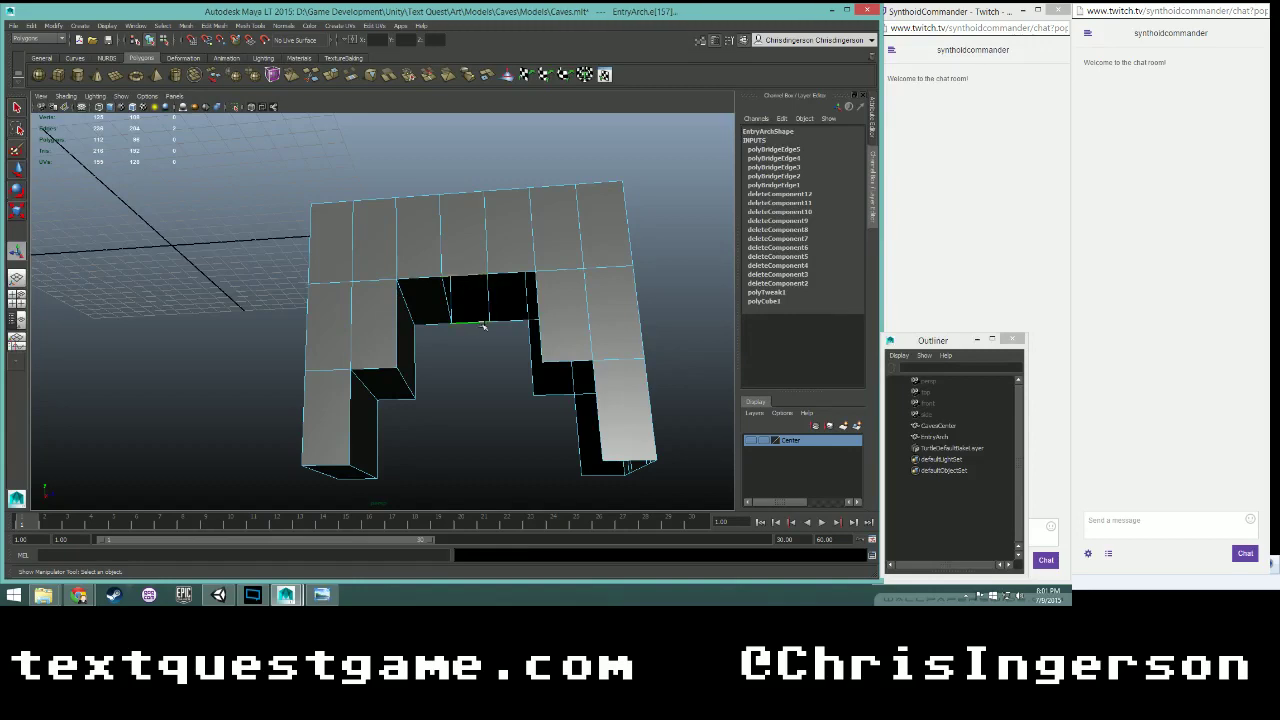
mouse_move(483, 326)
alt+mouse_down()
mouse_move(457, 357)
mouse_move(485, 338)
alt+mouse_up()
key(g)
click(492, 290)
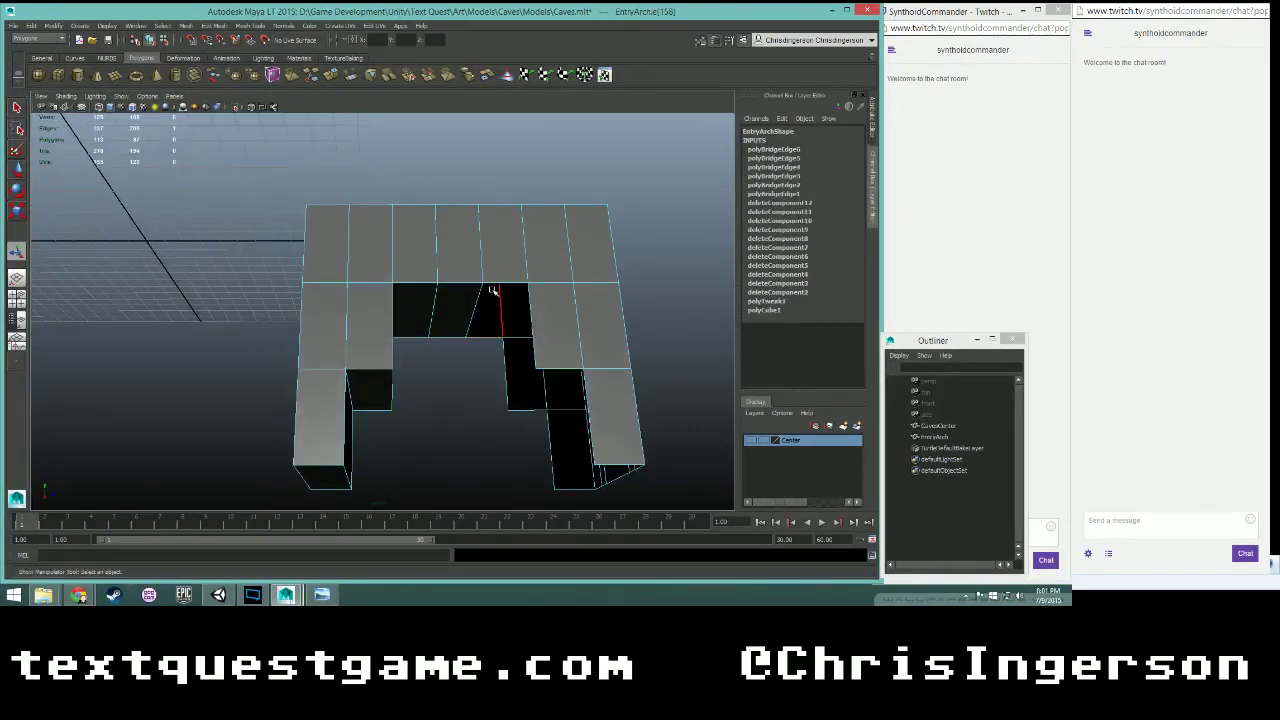
shift+click(489, 339)
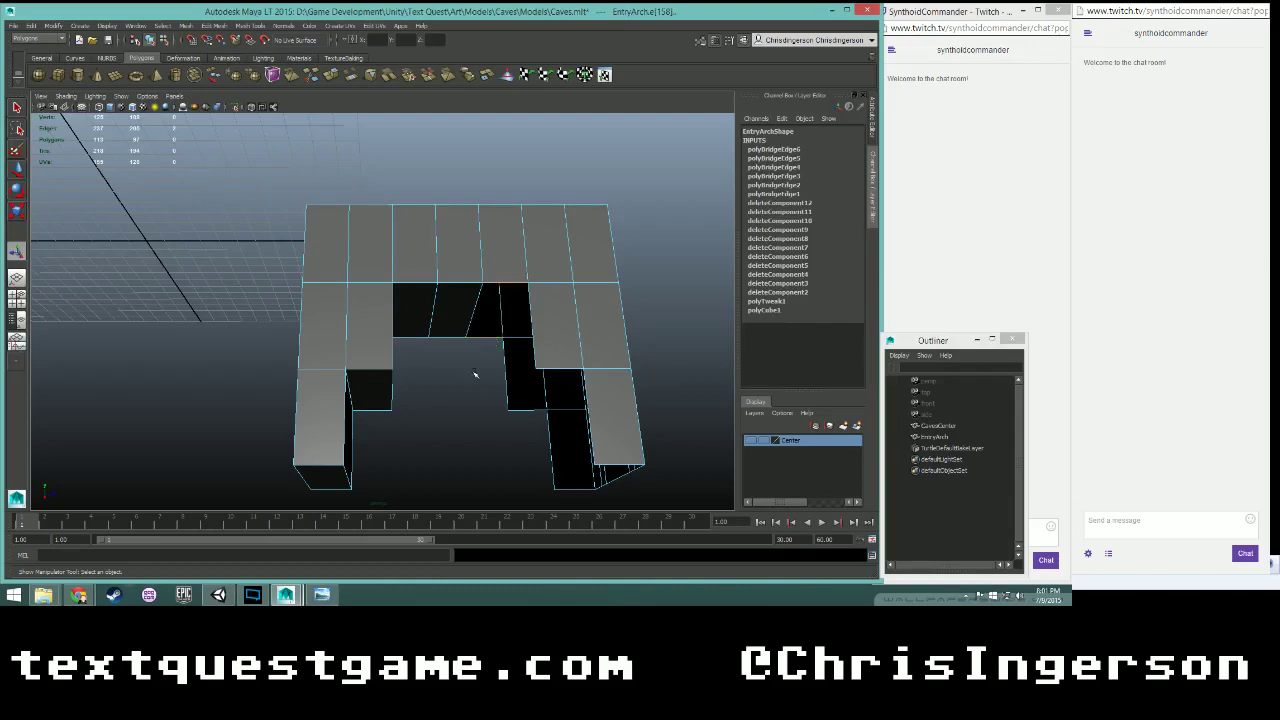
key(g)
- Bridge the second row's inner side and the step's underside above EntryArch's opposite leg
alt+drag(451, 389, 454, 417)
click(498, 325)
key(g)
alt+middle_drag(454, 417, 322, 311)
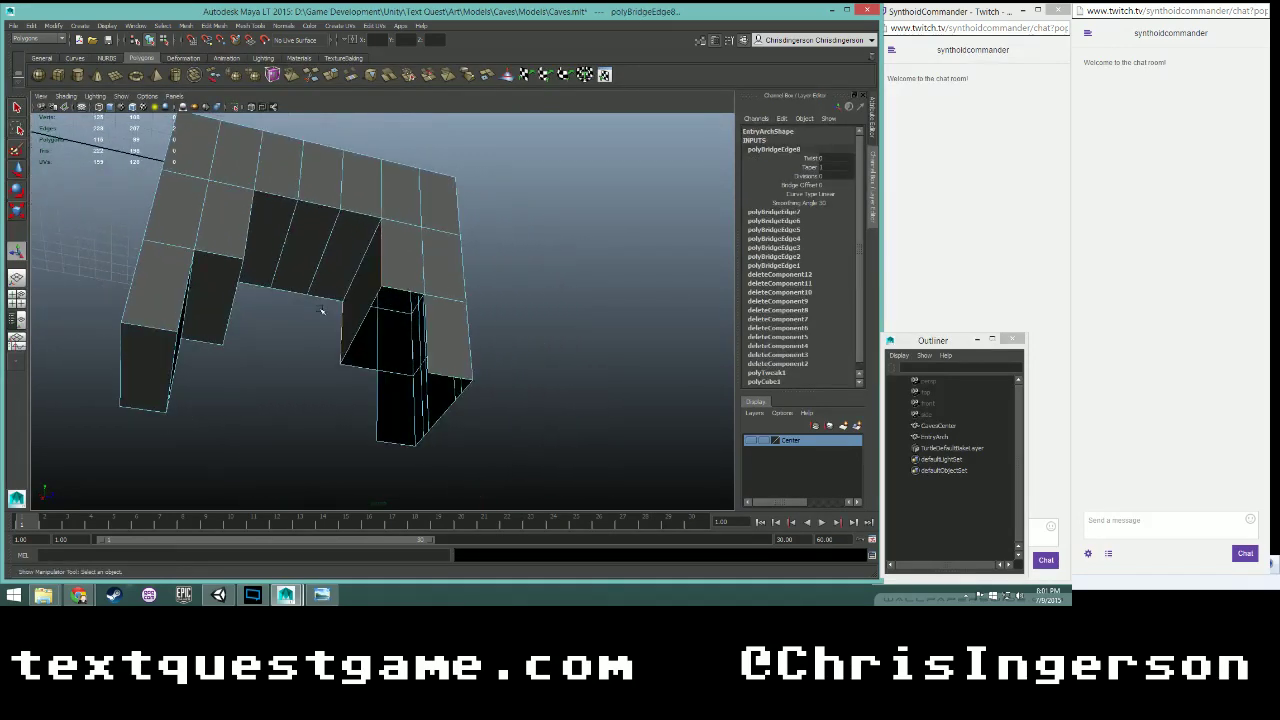
click(380, 345)
shift+click(395, 289)
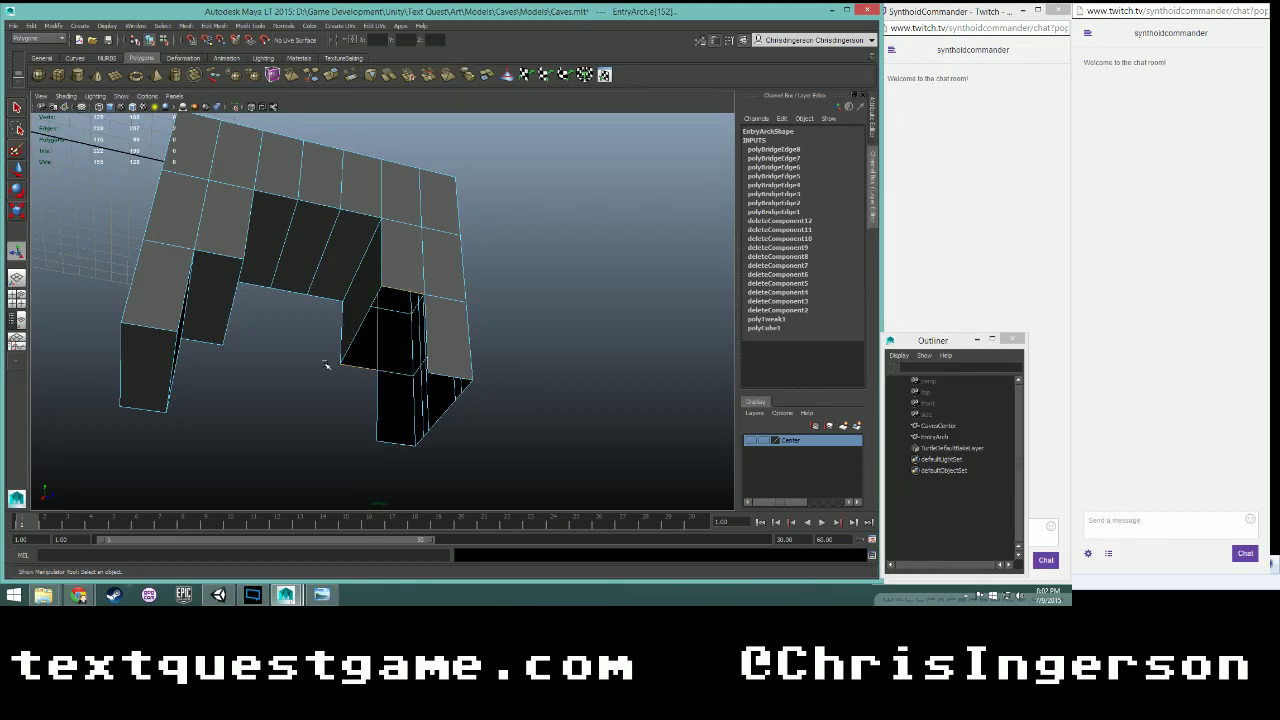
key(g)
- Bridge the inner side of the opposite leg's third row and the edges across its open bottom
alt+drag(331, 363, 449, 386)
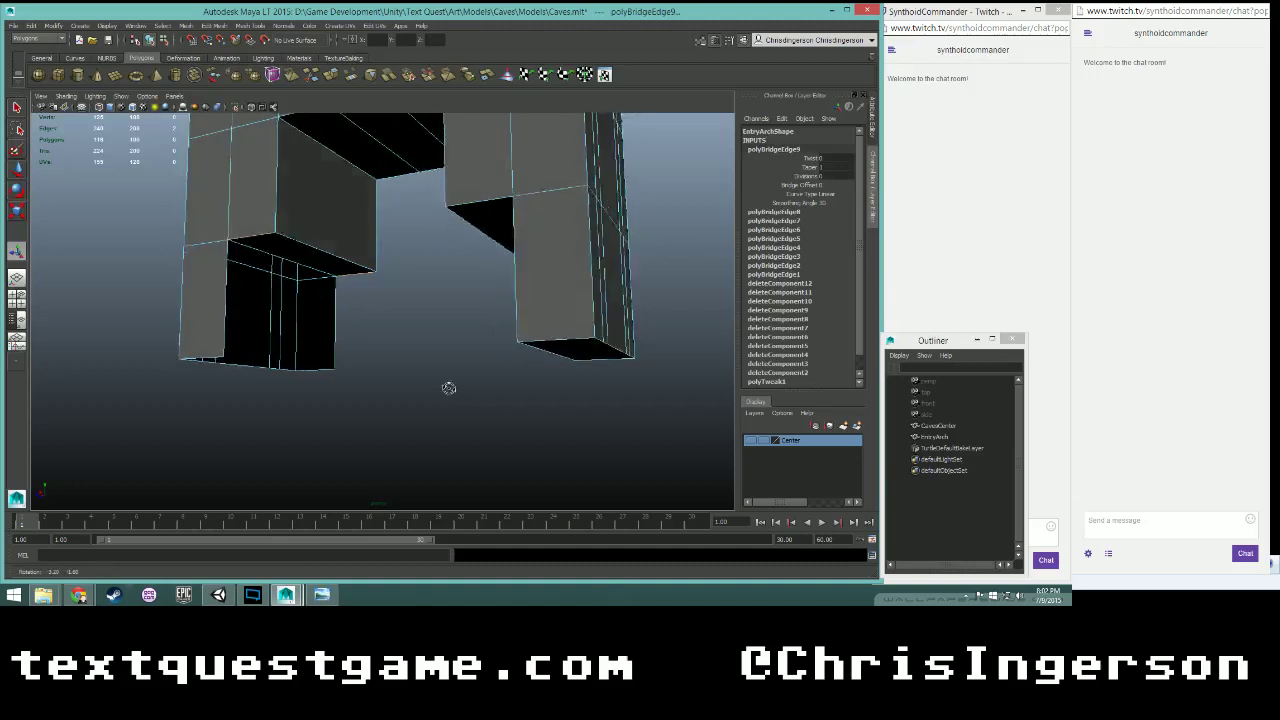
click(335, 318)
shift+click(233, 310)
key(g)
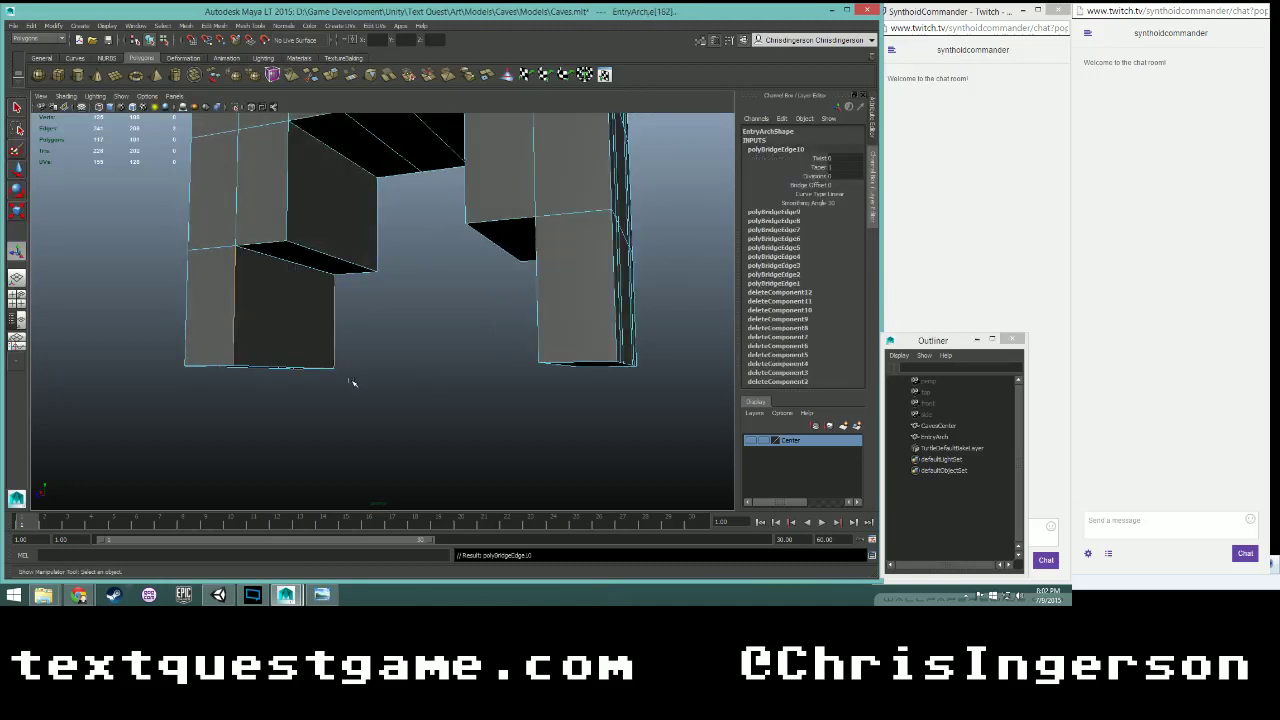
alt+drag(317, 423, 309, 357)
click(308, 351)
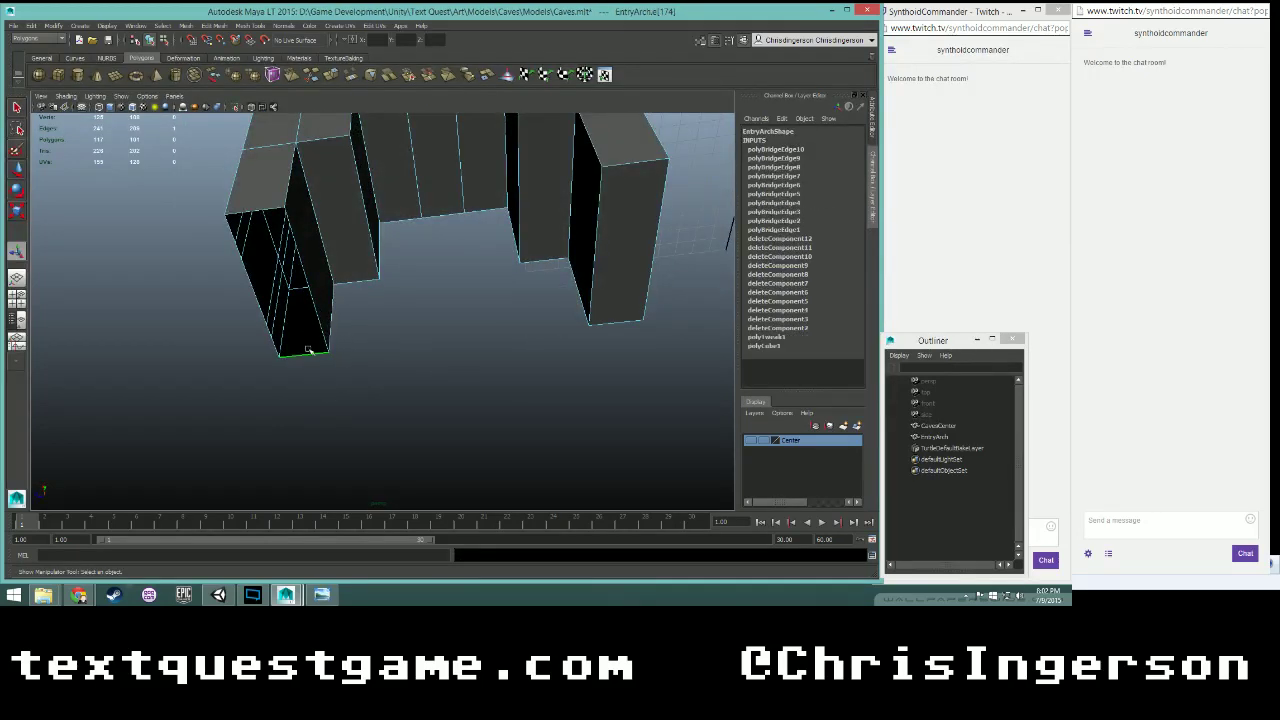
shift+click(273, 208)
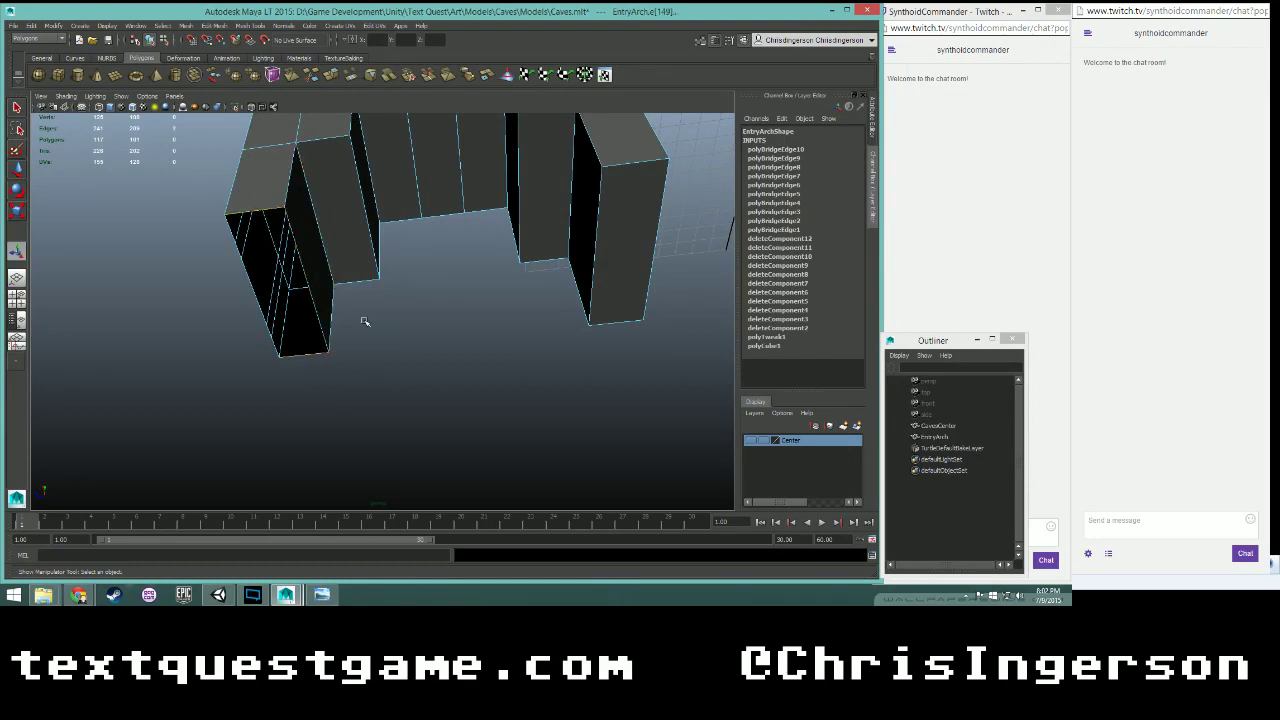
key(g)
- Make the Center display layer visible again beside the closed arch
alt+drag(365, 321, 577, 374)
alt+middle_drag(557, 243, 471, 343)
alt+drag(425, 329, 695, 456)
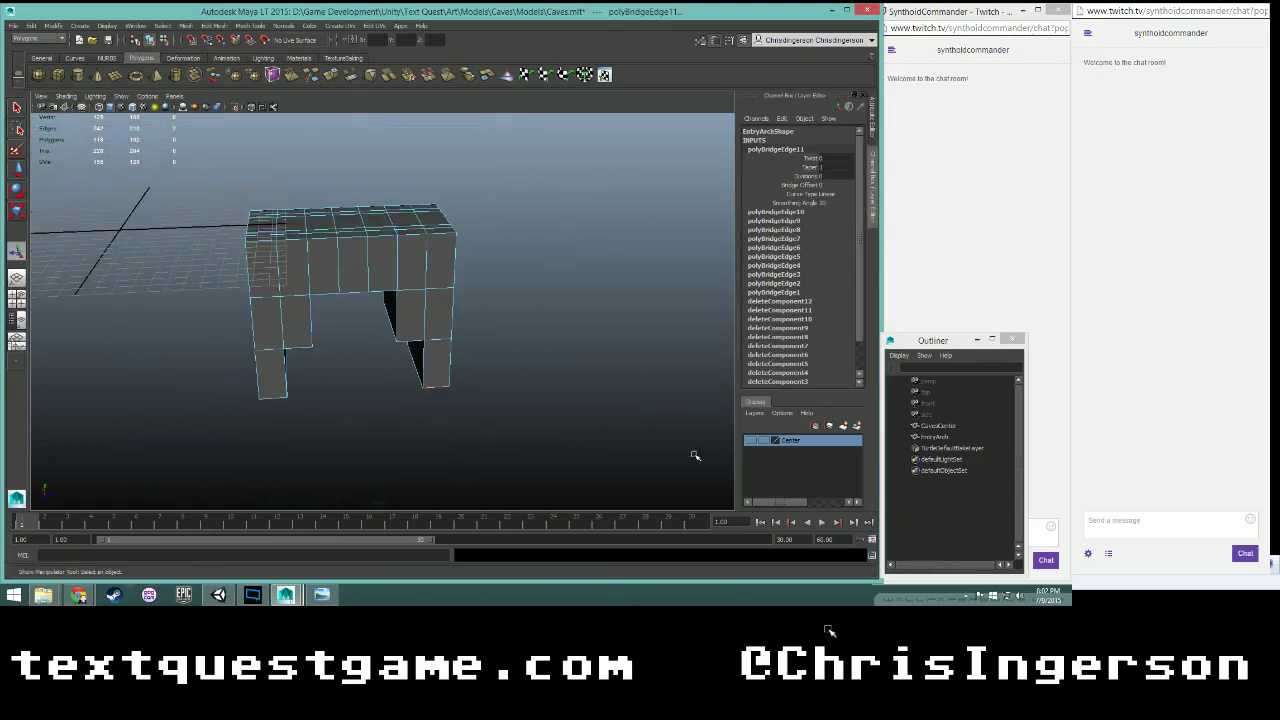
click(752, 443)
- Connect the step-corner vertices diagonally across both inner second-row faces on one side of EntryArch
alt+drag(551, 391, 381, 325)
alt+drag(425, 268, 371, 415)
right_click(259, 314)
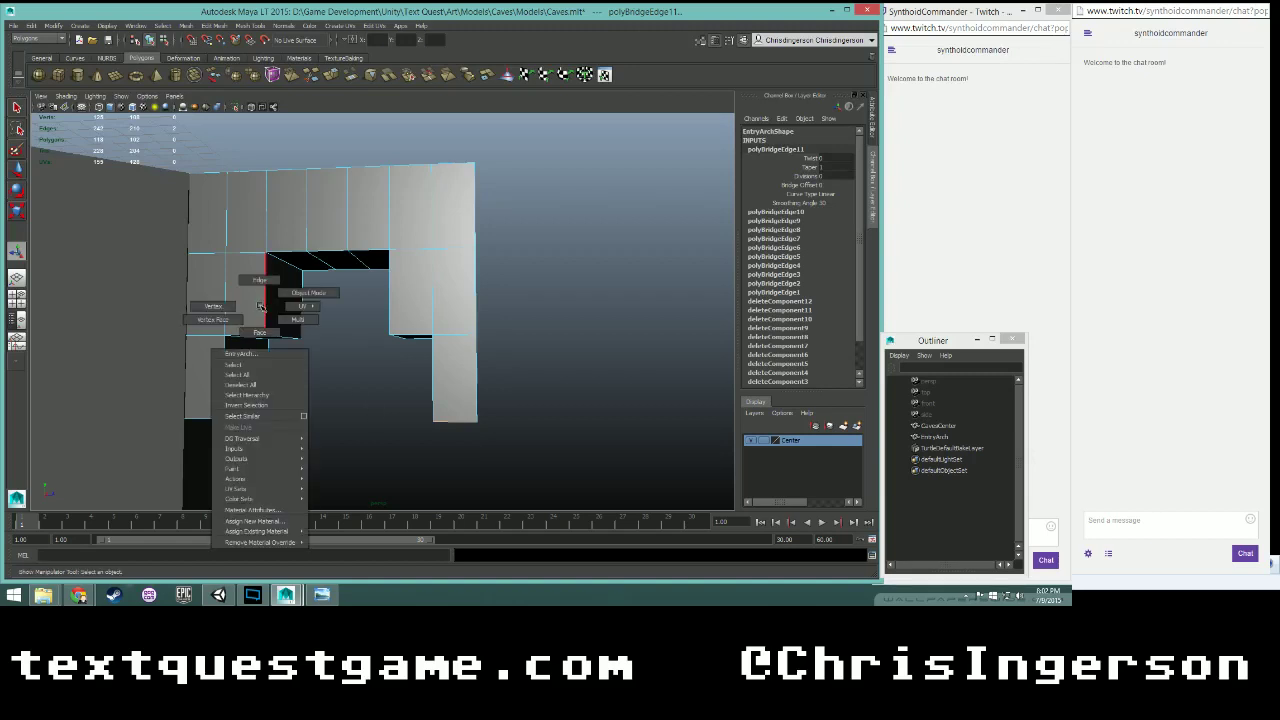
right_drag(263, 283, 213, 290)
click(264, 253)
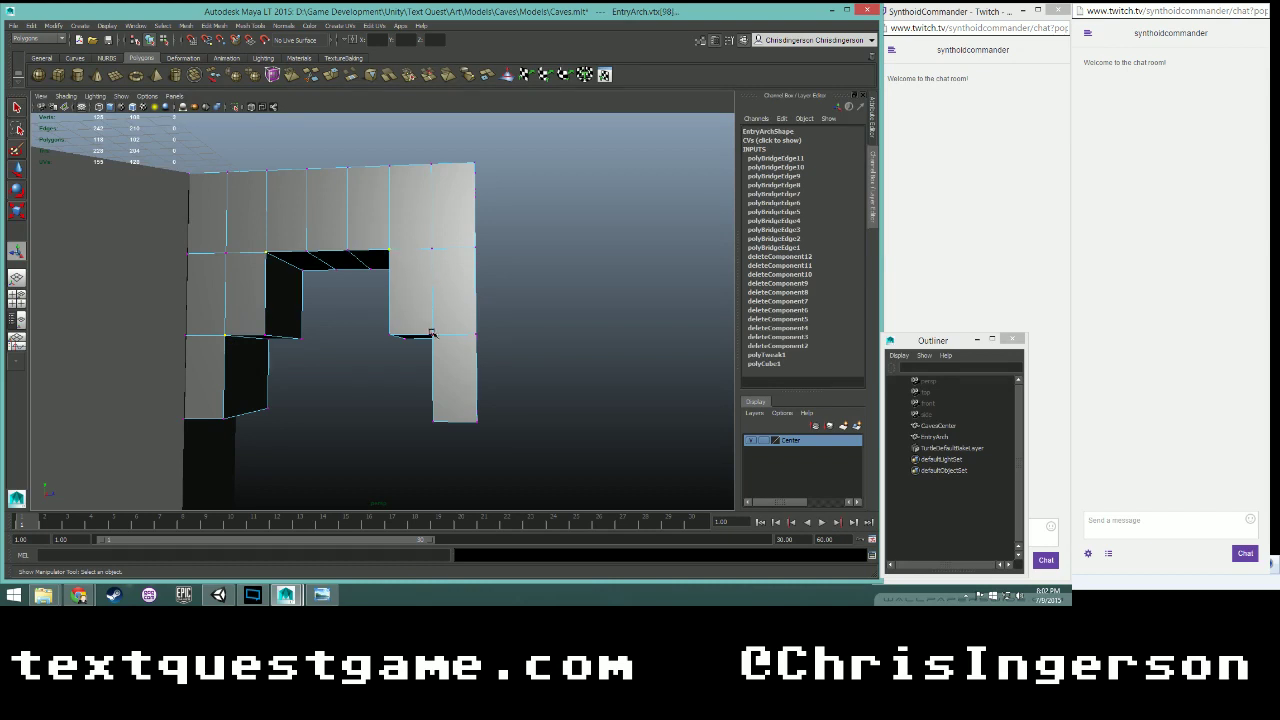
click(163, 25)
mouse_move(188, 25)
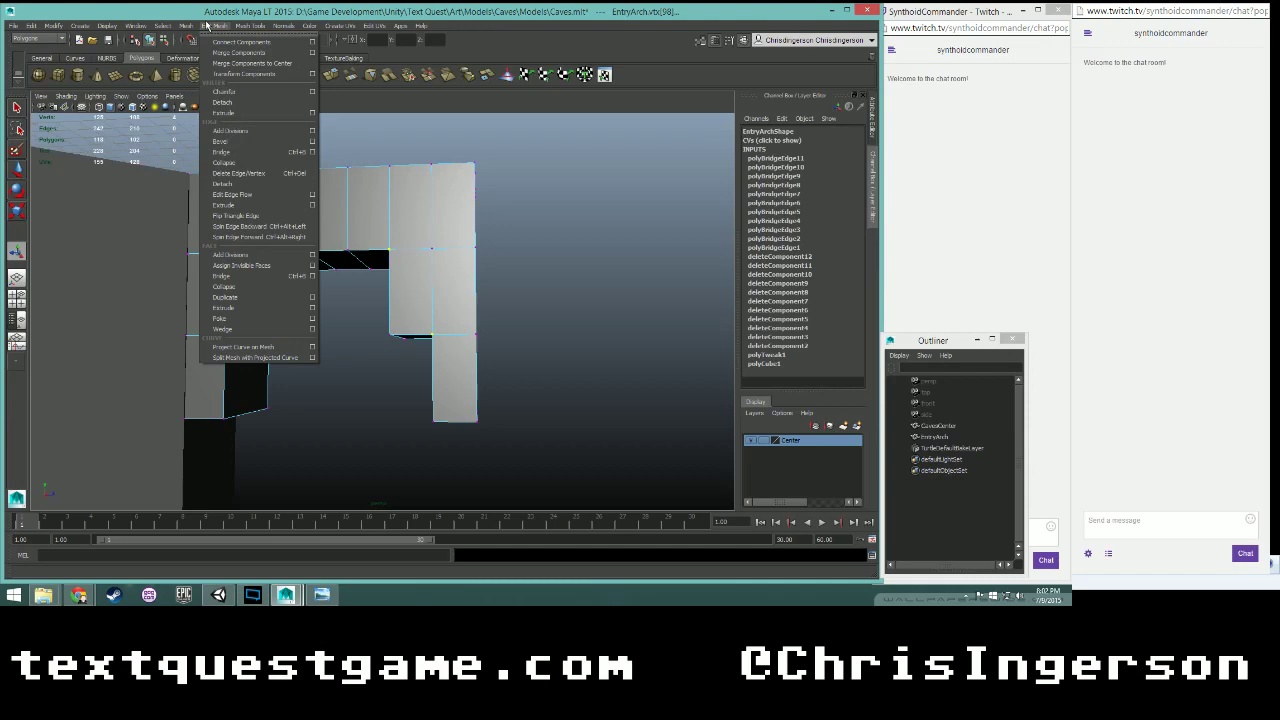
click(225, 42)
- Connect the matching step-corner vertices diagonally across the inner second-row faces on EntryArch's opposite side
alt+drag(332, 262, 113, 274)
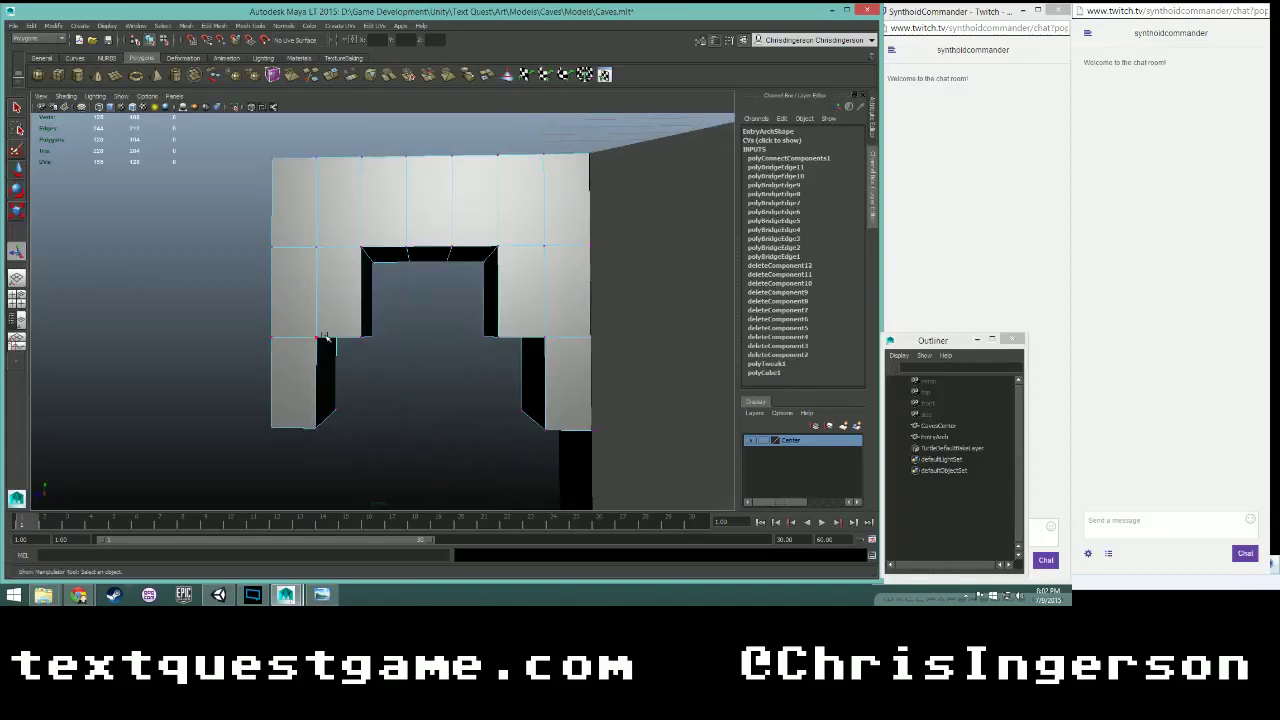
click(320, 338)
shift+click(360, 244)
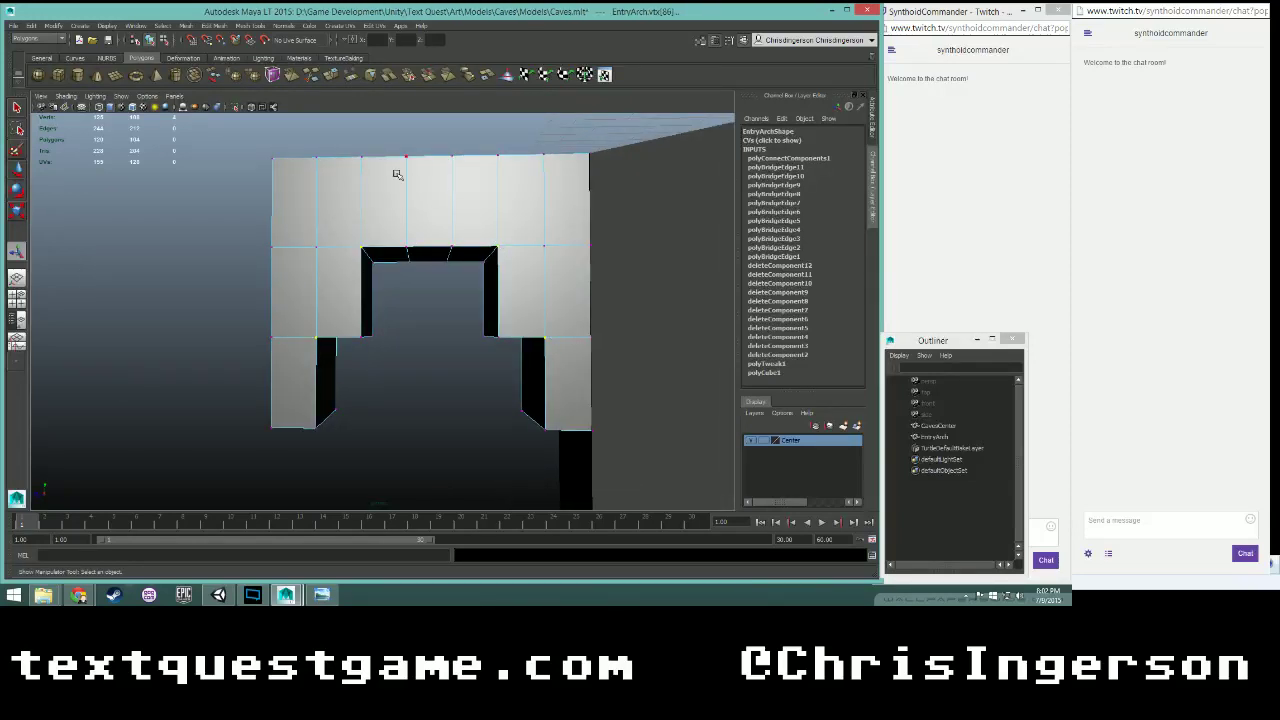
click(189, 26)
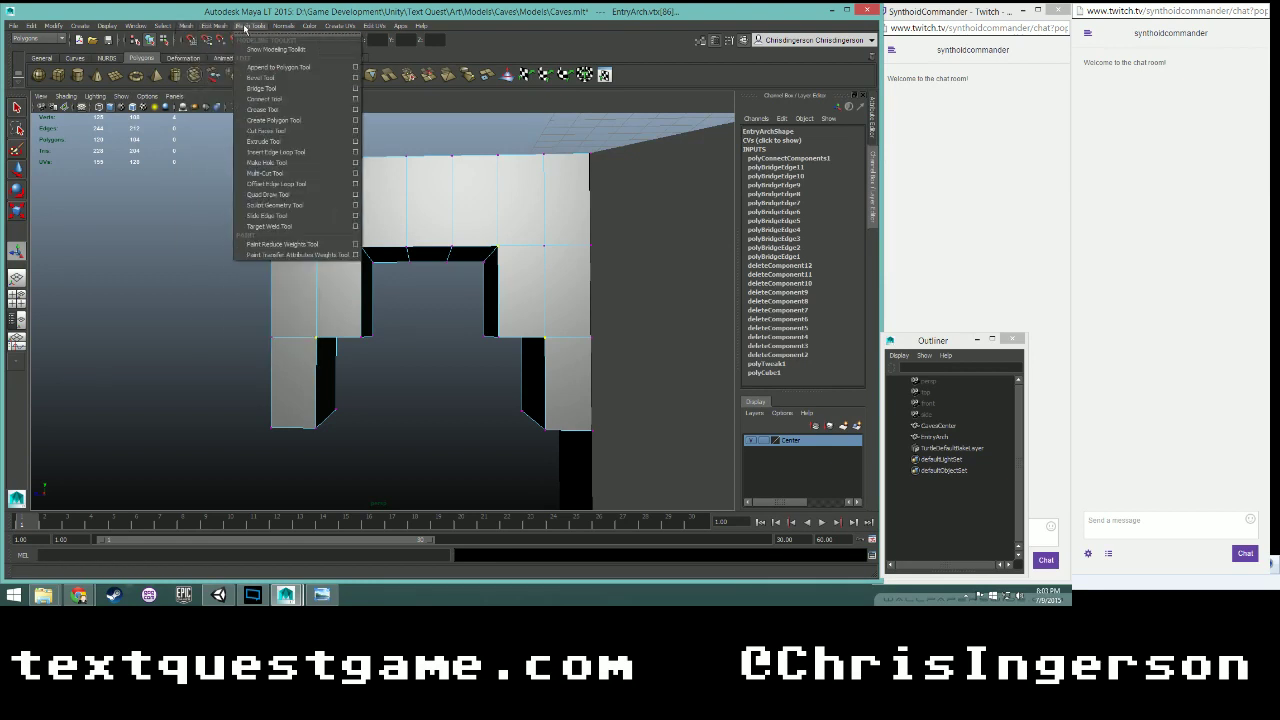
click(225, 42)
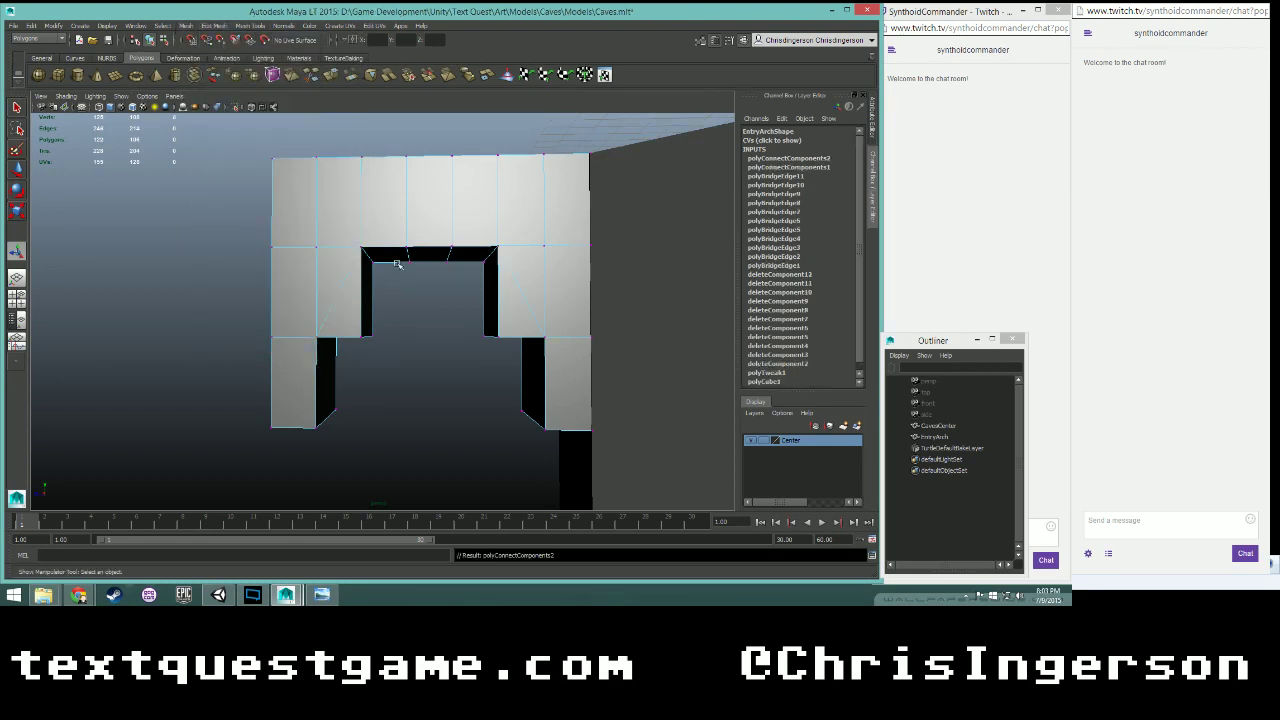
scroll(400, 265, up, 3)
right_click(380, 207)
click(380, 181)
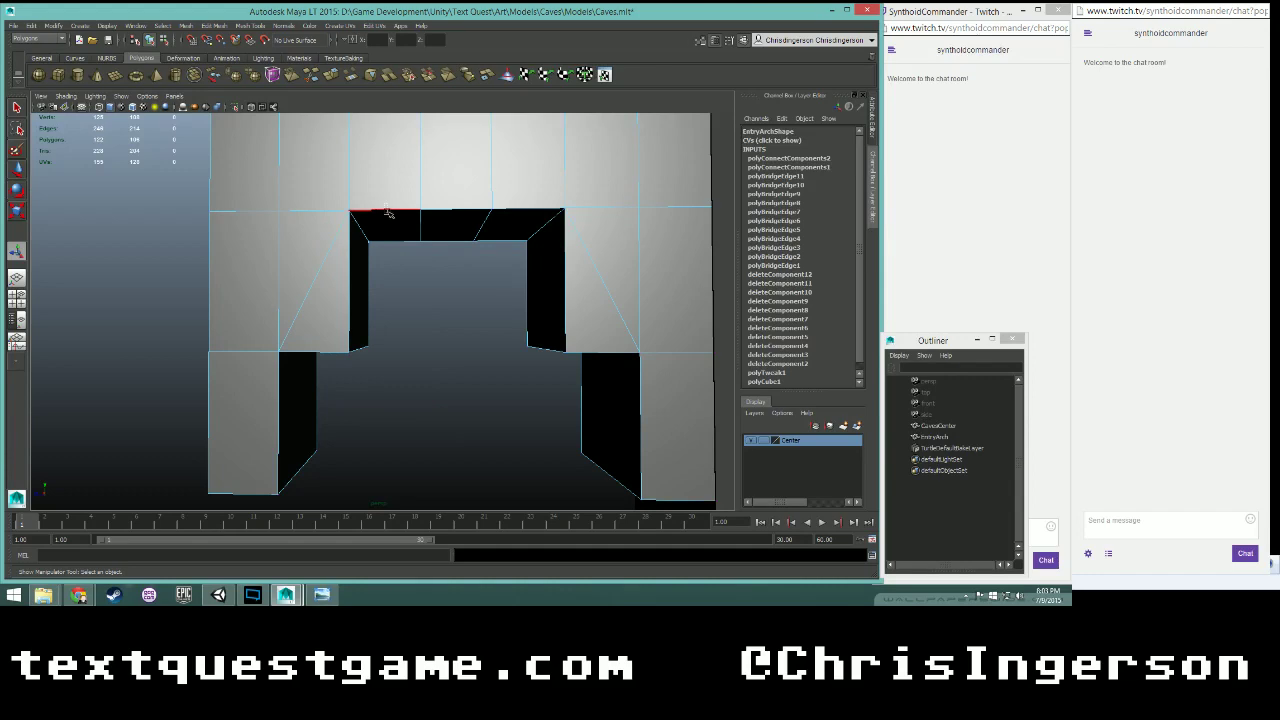
click(388, 212)
mouse_move(396, 299)
alt+mouse_down()
mouse_move(391, 268)
mouse_move(417, 300)
alt+mouse_up()
click(417, 300)
- Connect each leg's inner step corner to its outer bottom corner, splitting both third-row faces diagonally on this side
alt+drag(391, 342, 311, 357)
right_drag(311, 357, 277, 346)
click(303, 353)
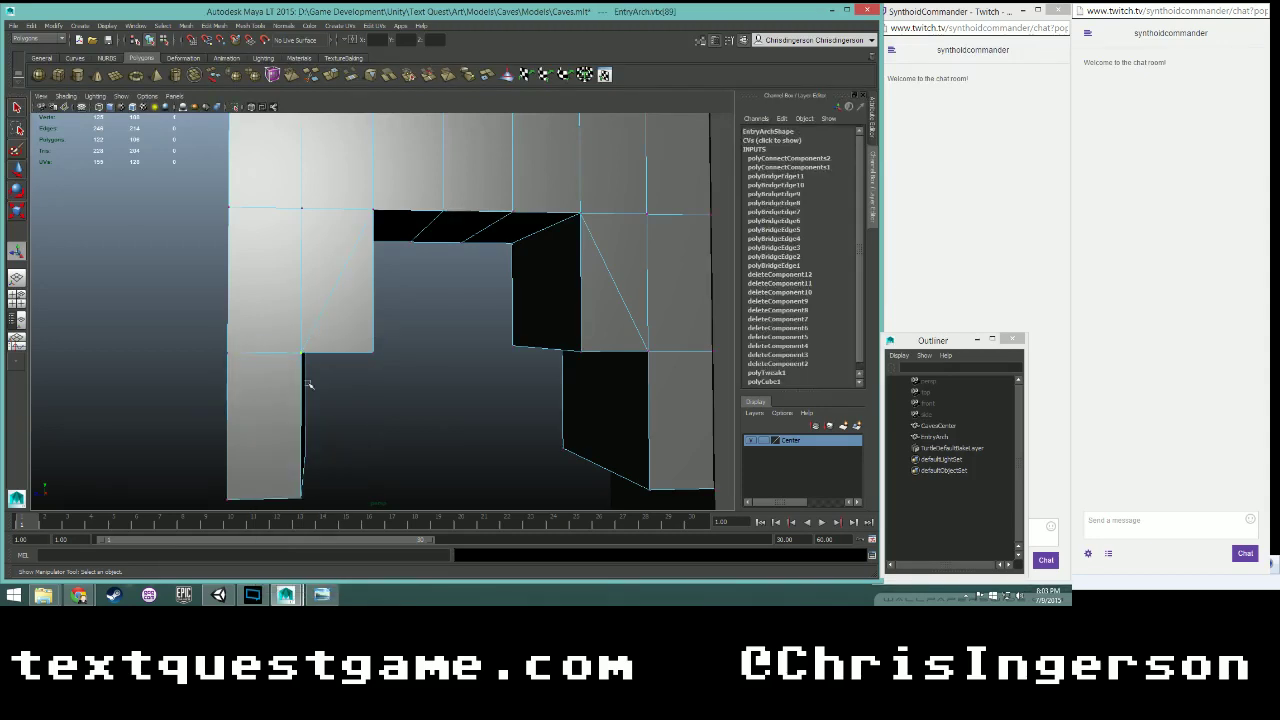
alt+middle_drag(552, 428, 380, 384)
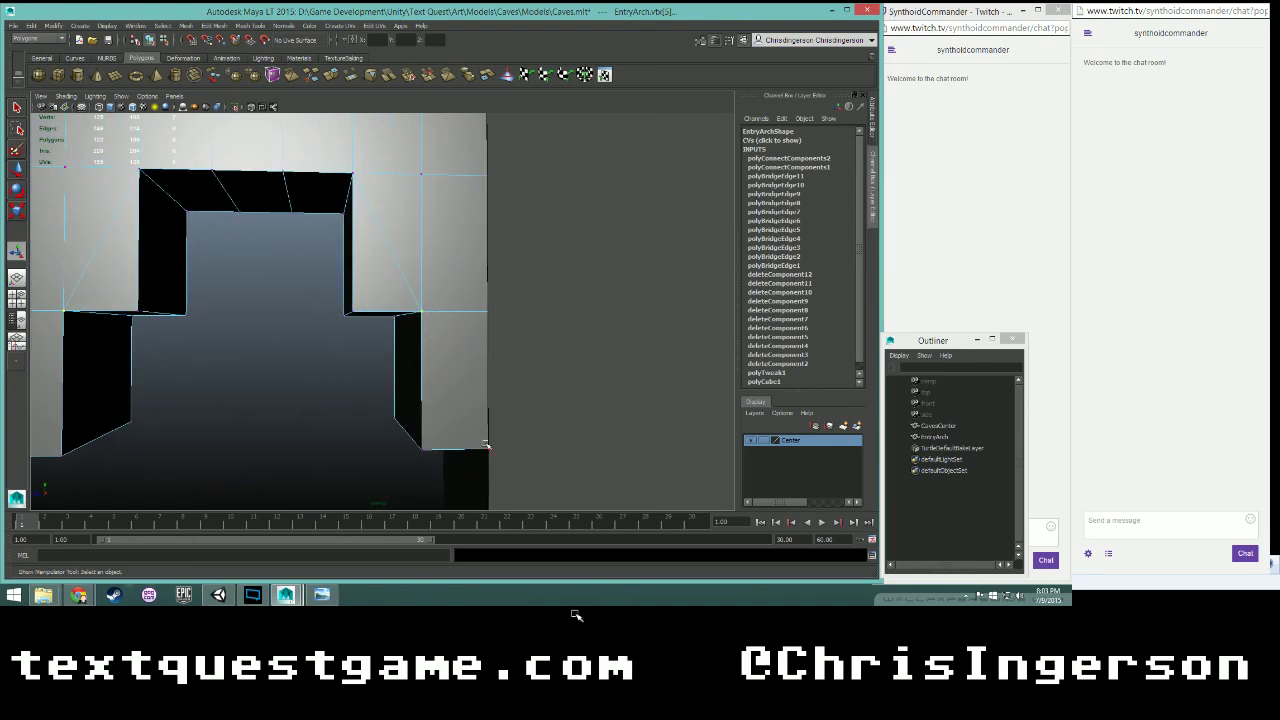
alt+right_drag(378, 428, 355, 425)
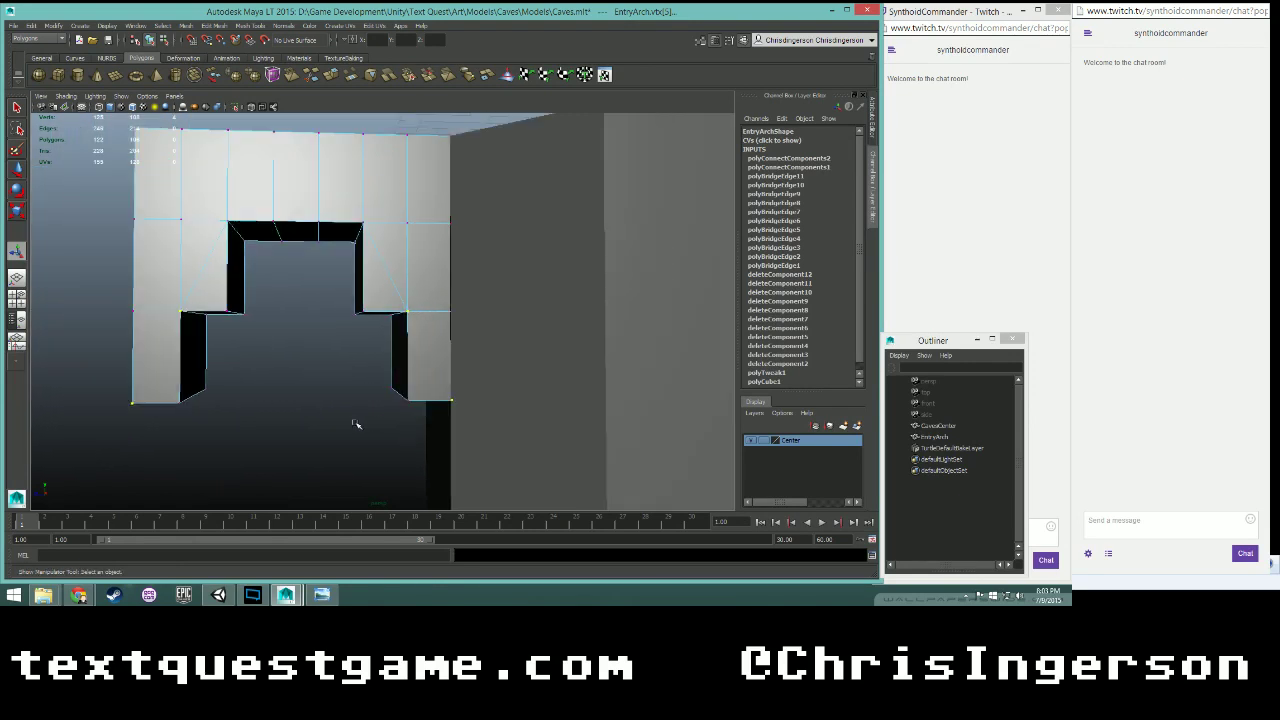
click(238, 27)
click(228, 44)
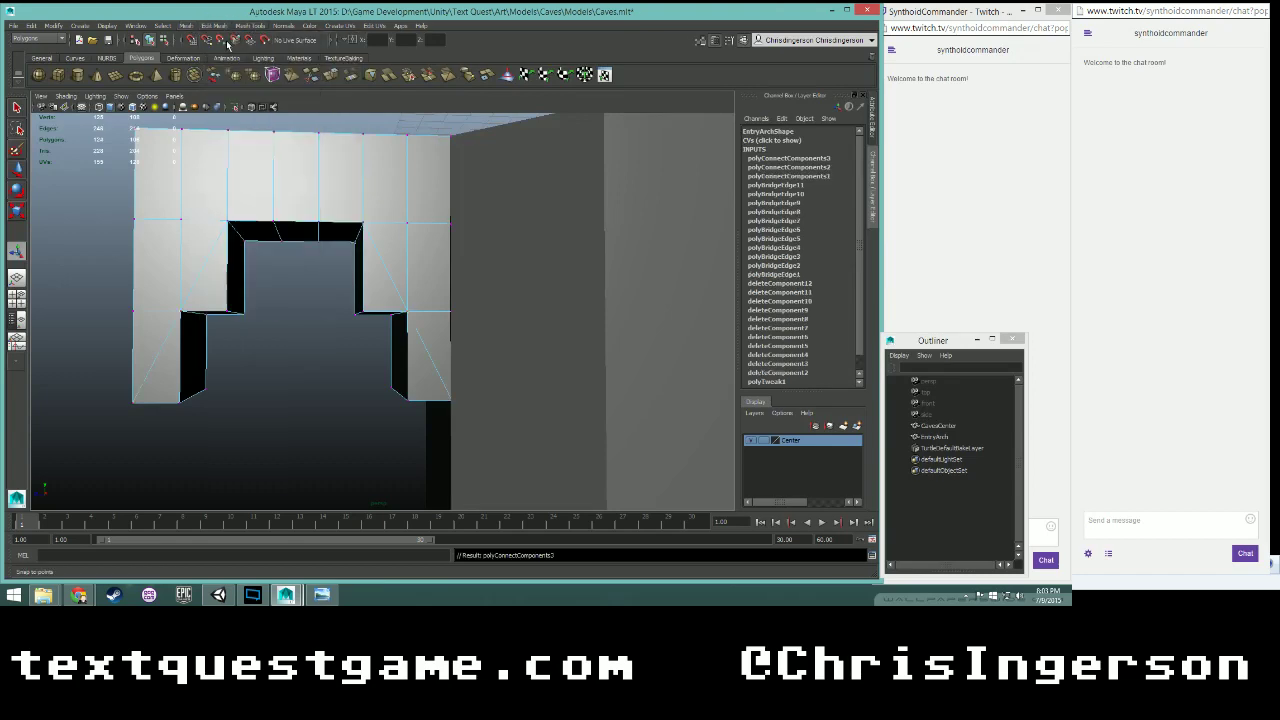
- On EntryArch's other side, connect the inner step corners to the outer bottom corners across both third-row faces
alt+drag(221, 302, 463, 296)
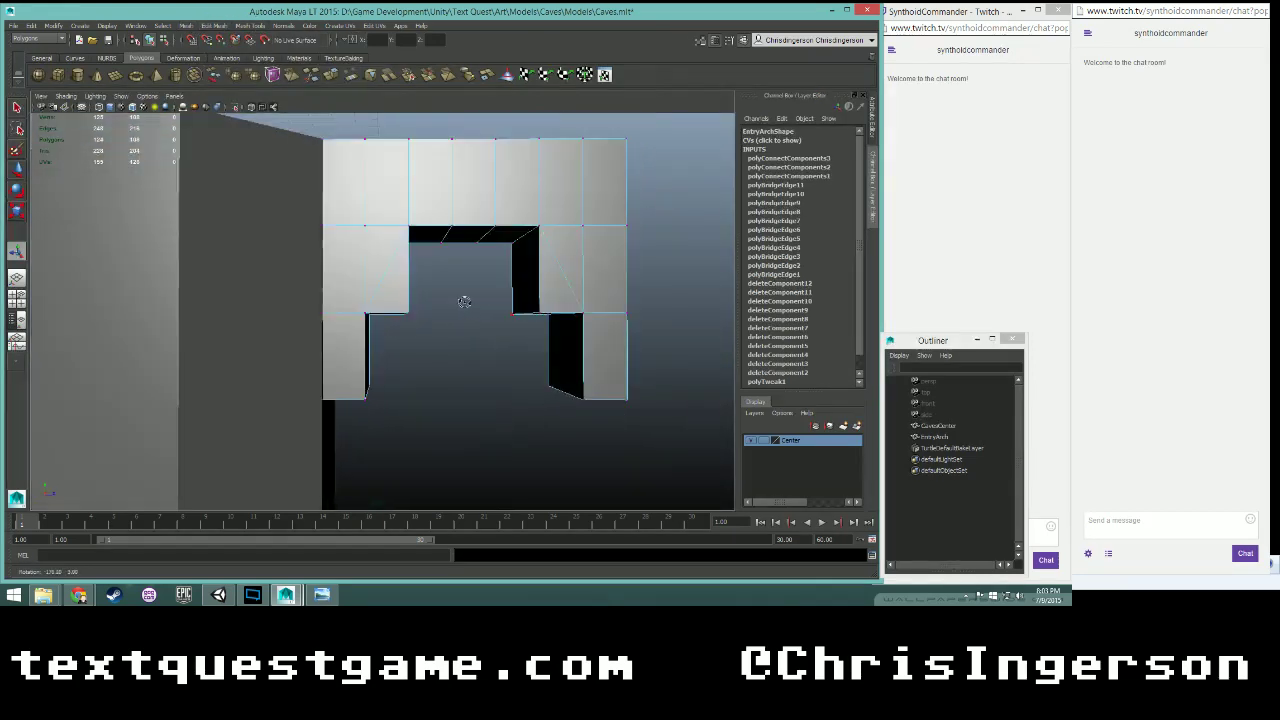
click(363, 312)
shift+click(320, 400)
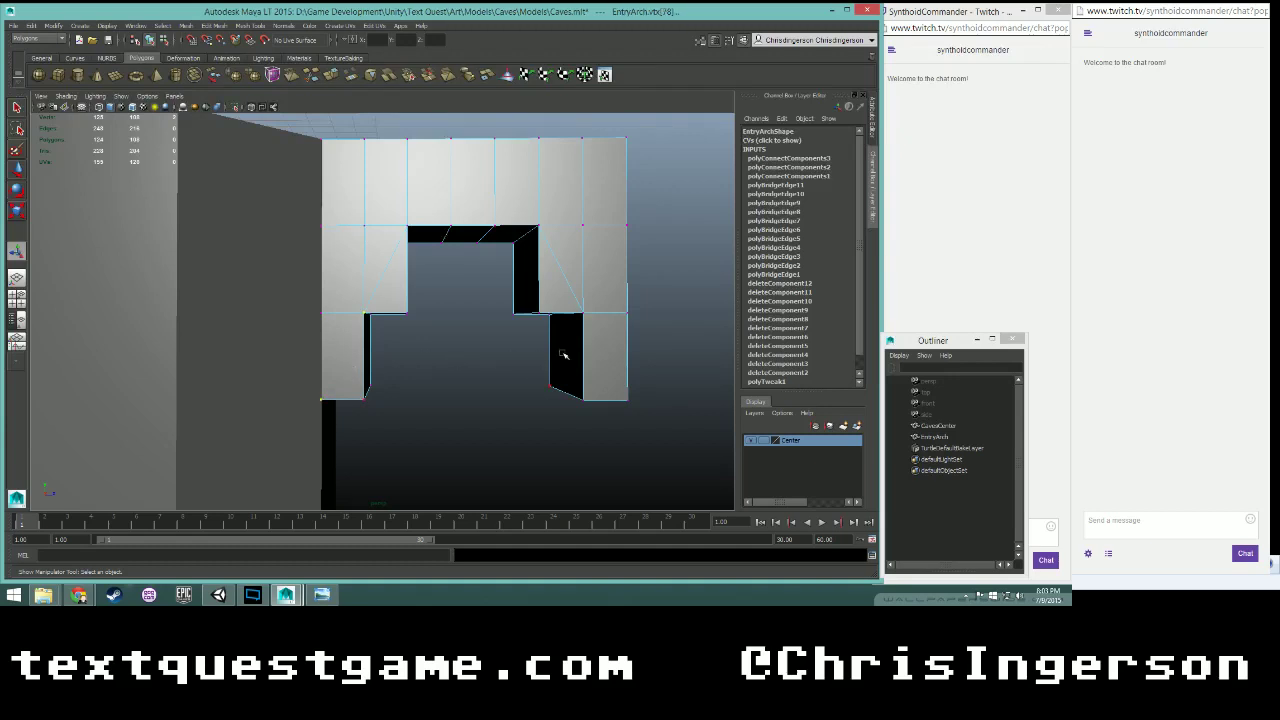
shift+click(626, 400)
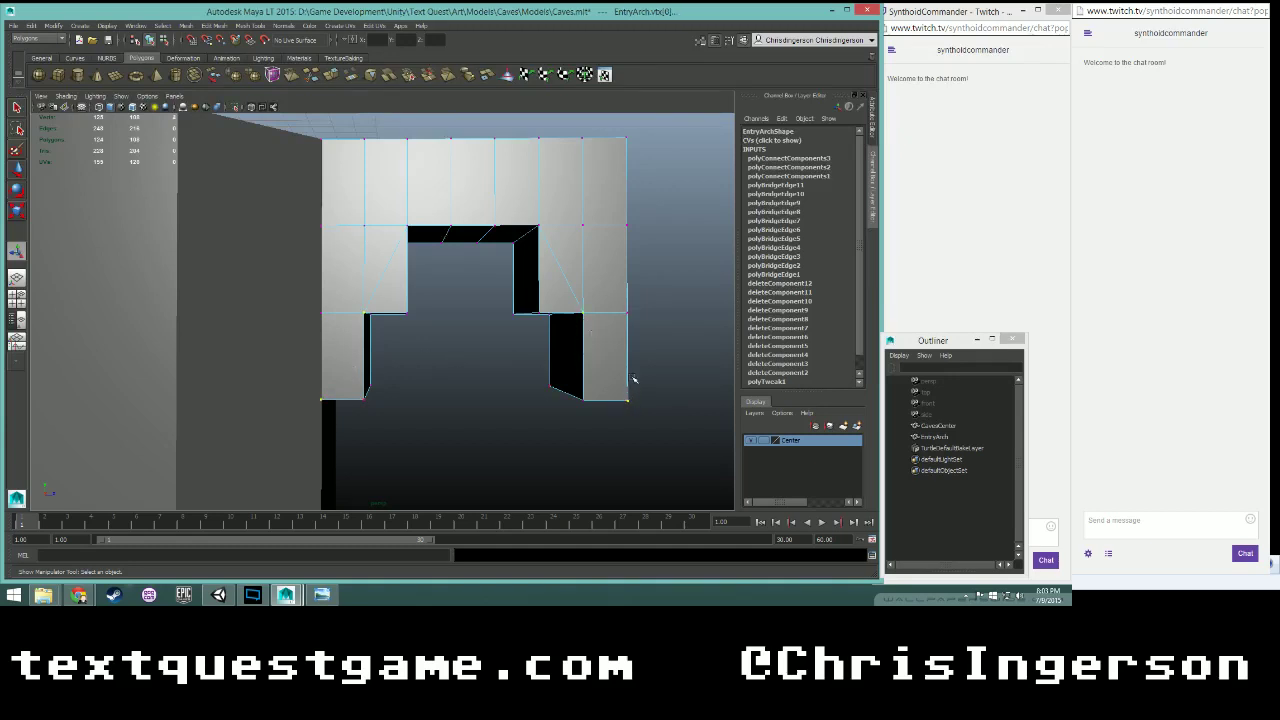
click(213, 26)
click(240, 40)
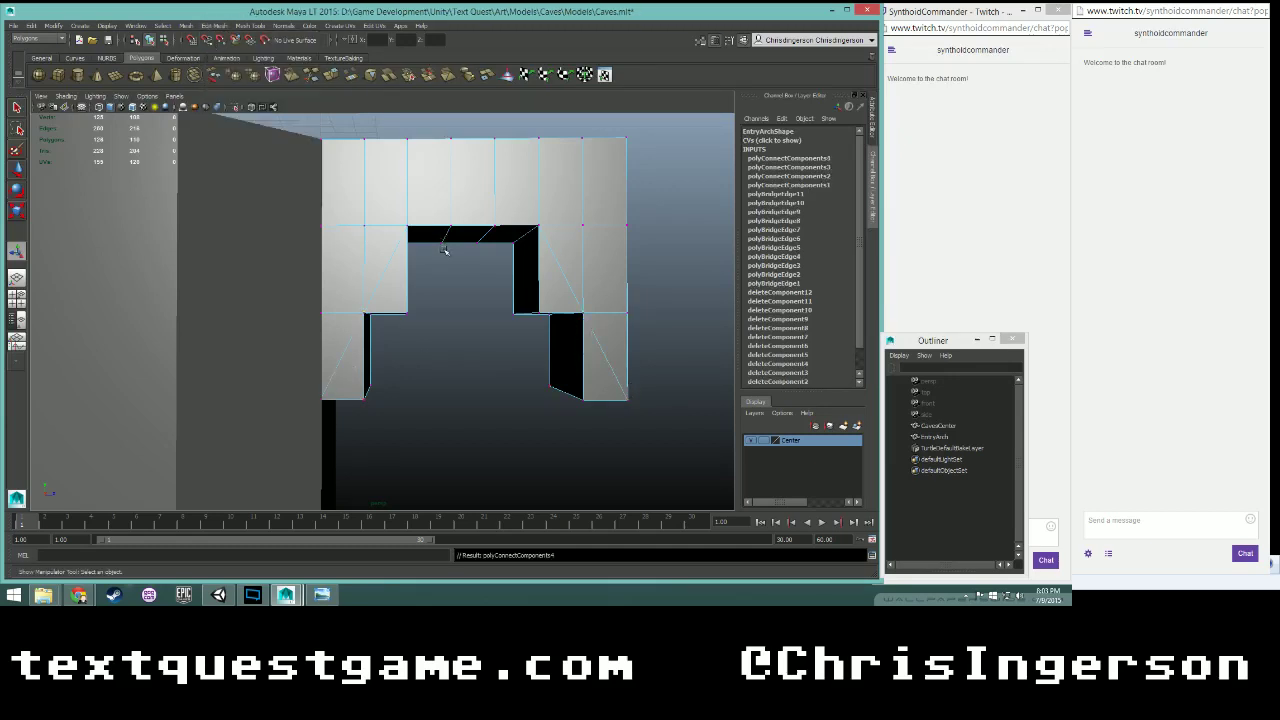
- Delete the stepped corner faces on both upper sides of the arch opening, leaving sloped edges
alt+drag(436, 292, 407, 294)
right_drag(396, 297, 397, 320)
drag(398, 315, 399, 316)
key(Delete)
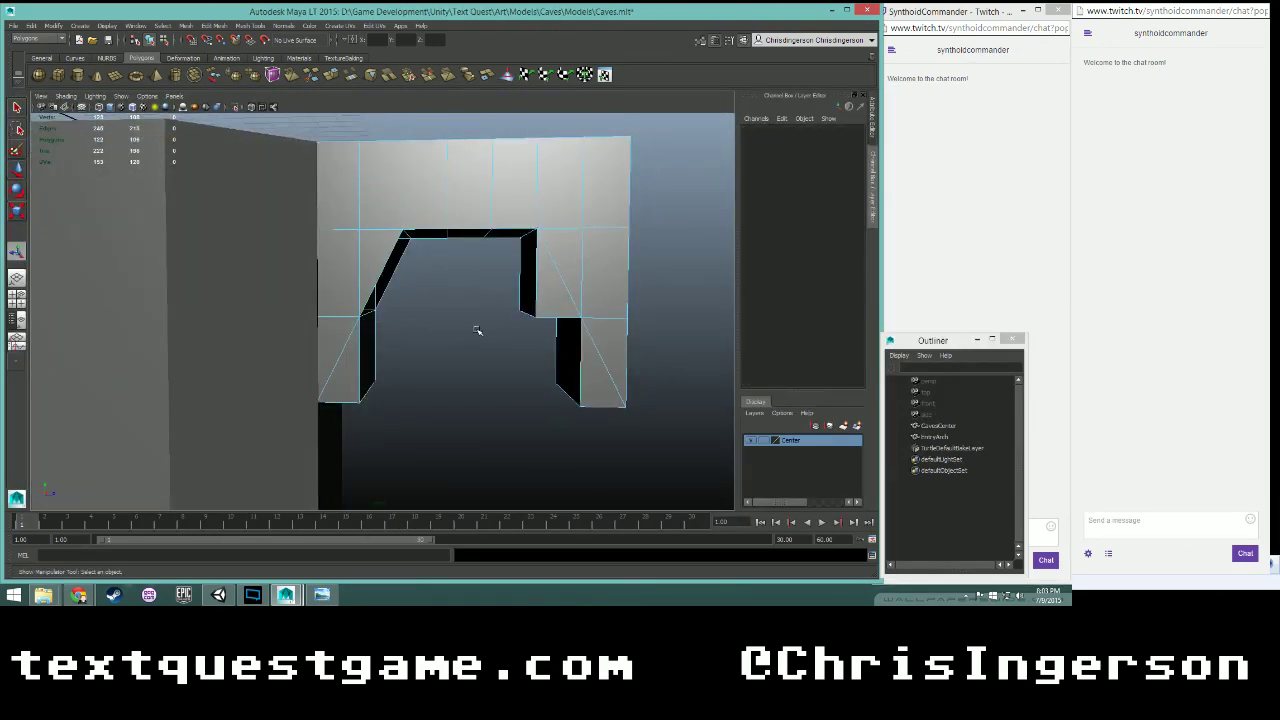
drag(515, 295, 539, 334)
key(Delete)
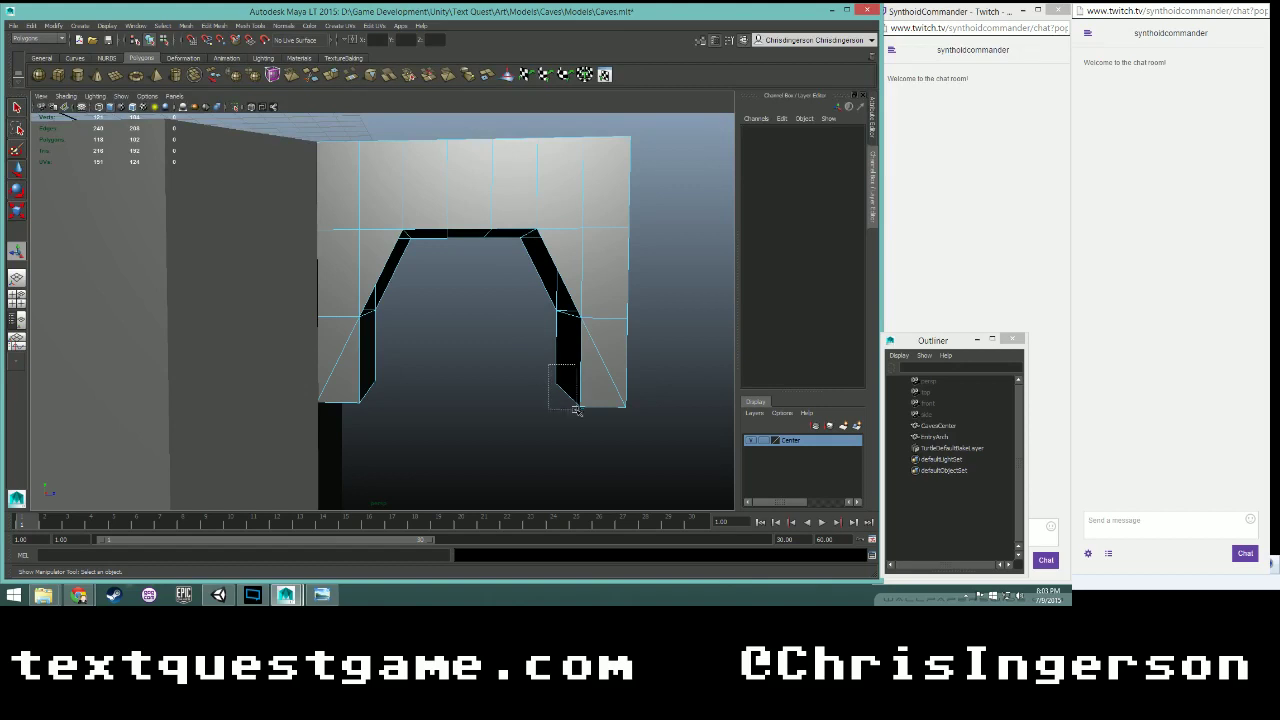
drag(576, 410, 586, 420)
key(Delete)
drag(346, 408, 347, 408)
key(Delete)
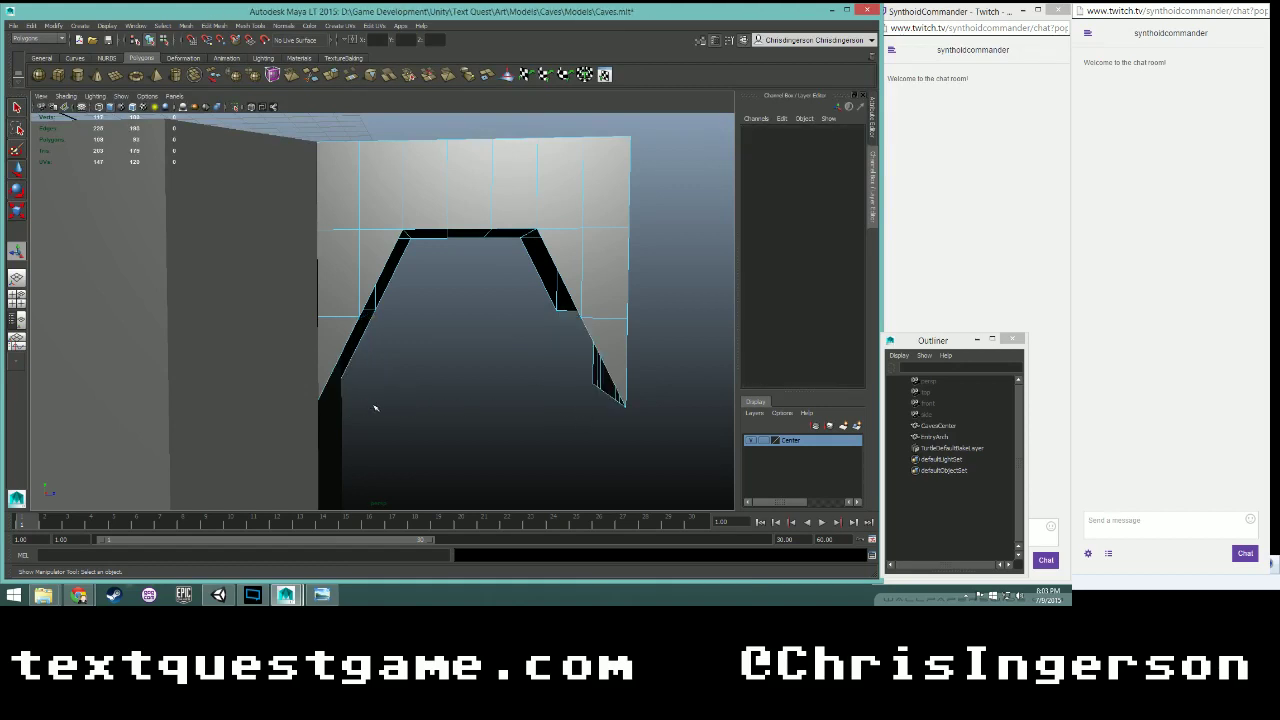
scroll(484, 353, up, 2)
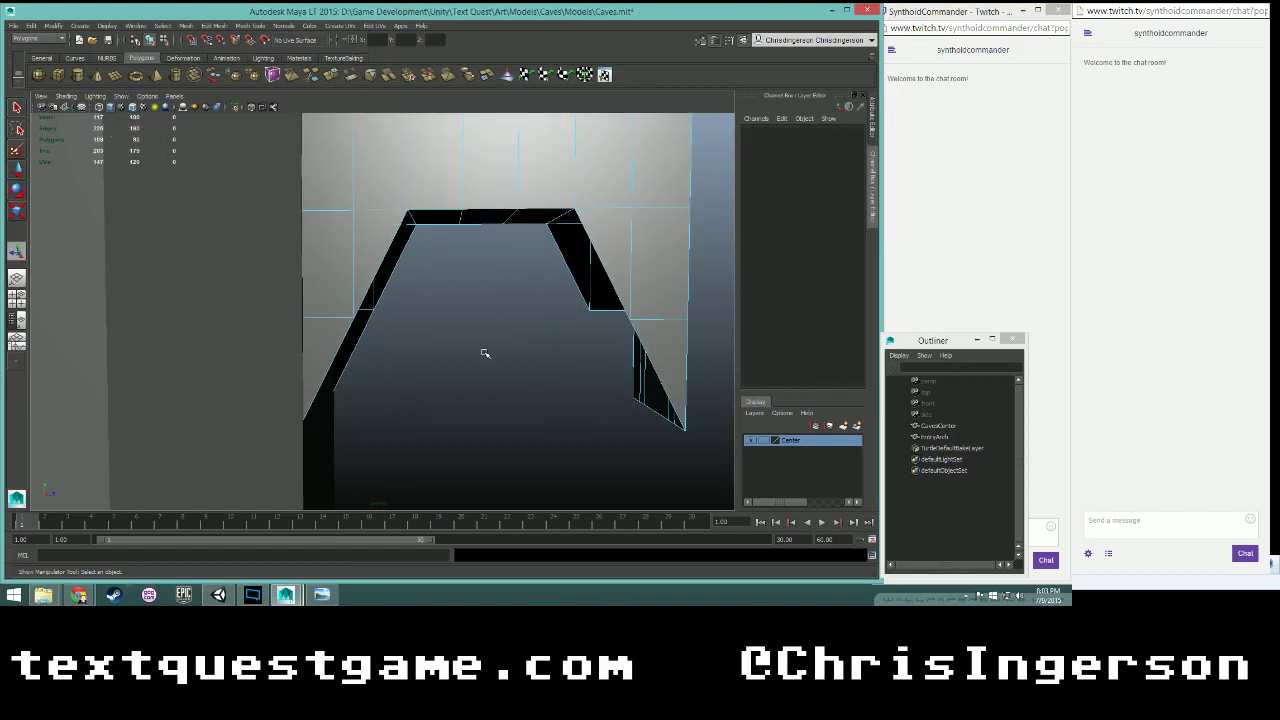
key(ctrl+z)
key(ctrl+z)
key(ctrl+z)
click(599, 431)
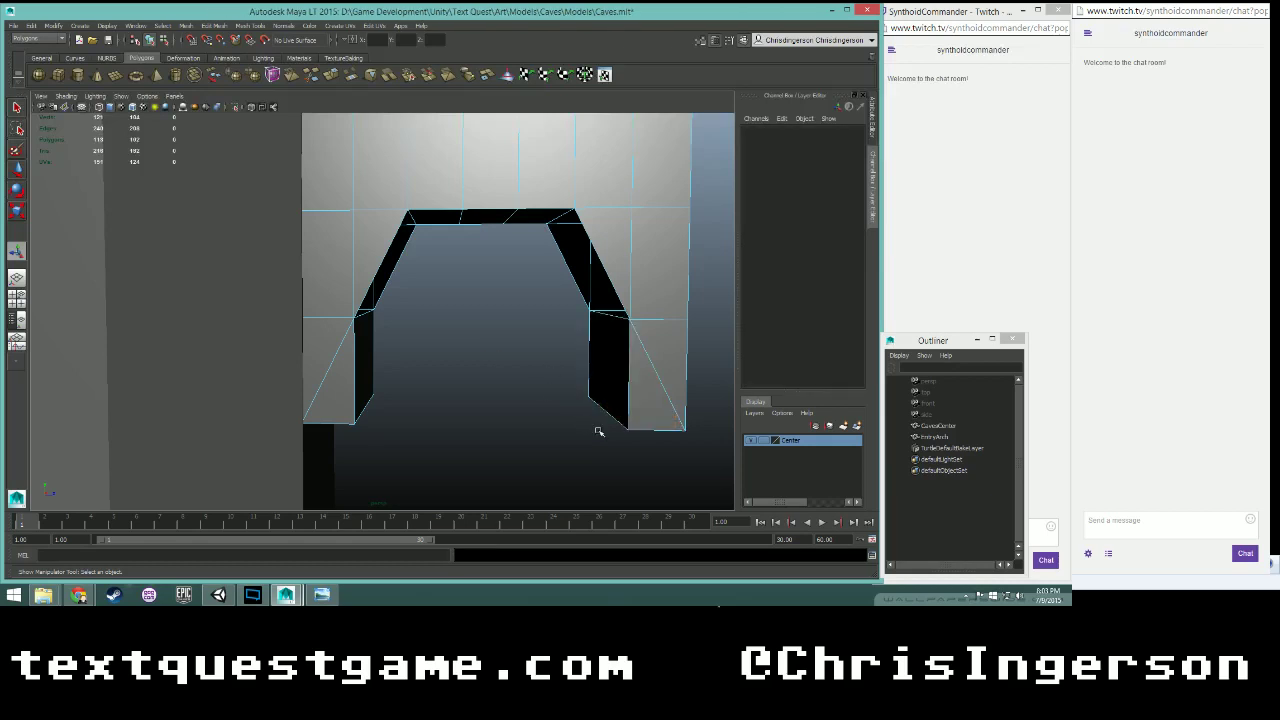
- Delete the inner corner faces at the foot of both arch legs, including the leftover triangle, so the slopes run down to the leg ends
drag(626, 427, 645, 426)
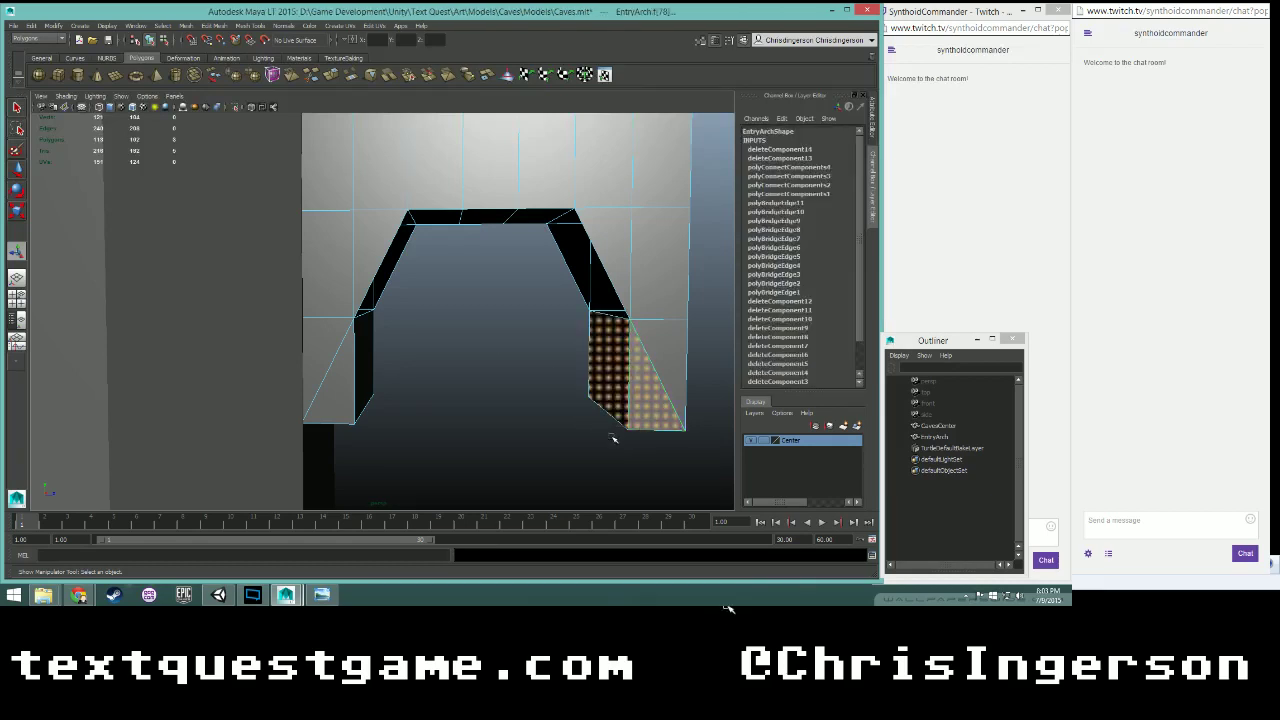
key(Delete)
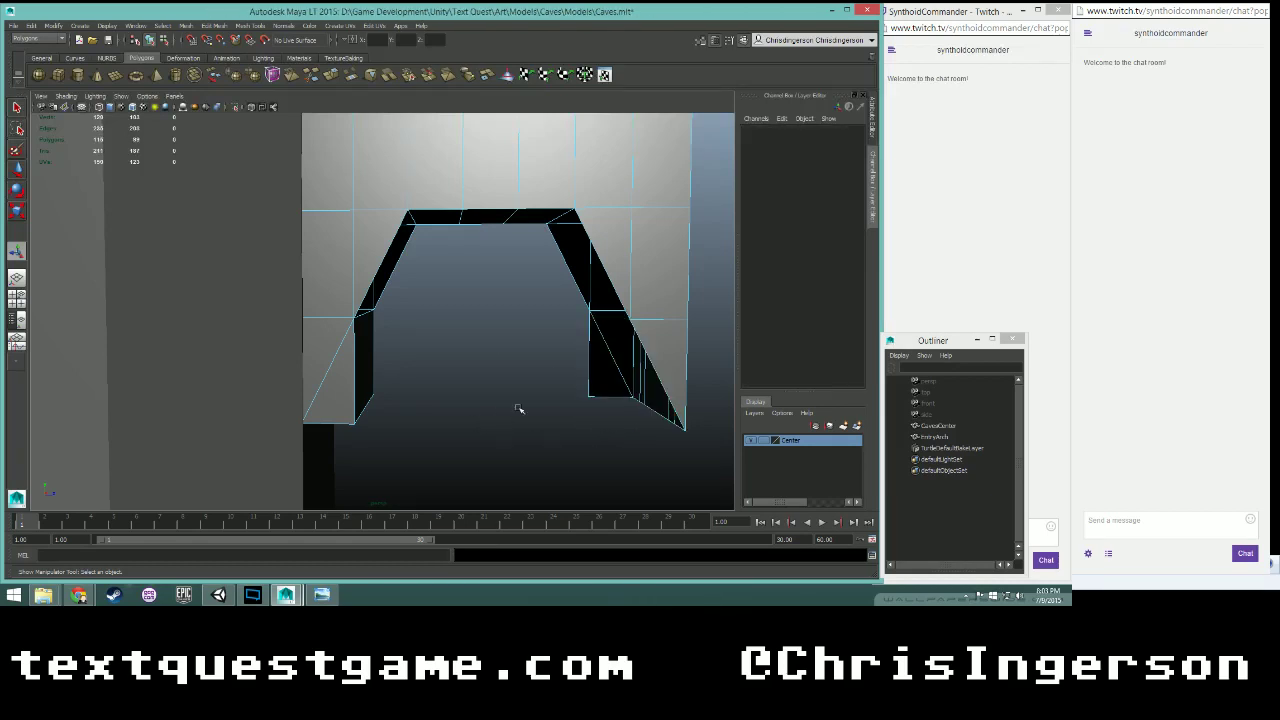
drag(598, 401, 600, 402)
key(Delete)
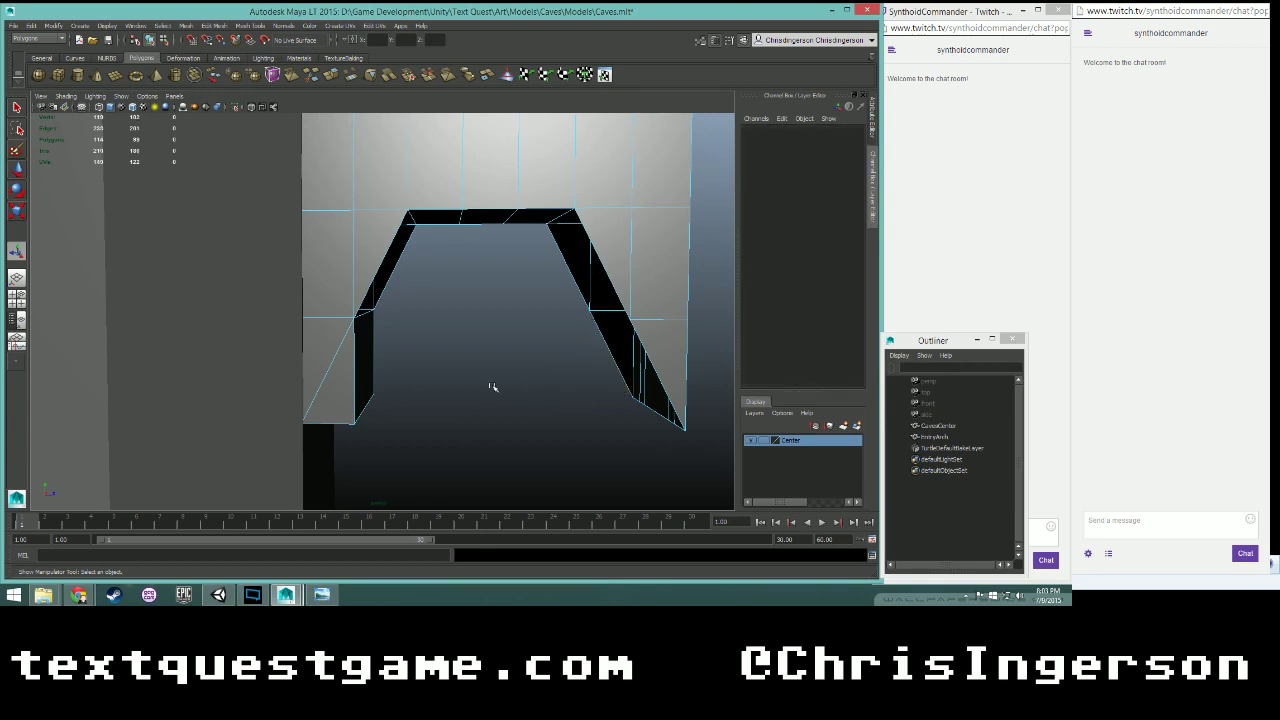
drag(372, 422, 373, 423)
key(Delete)
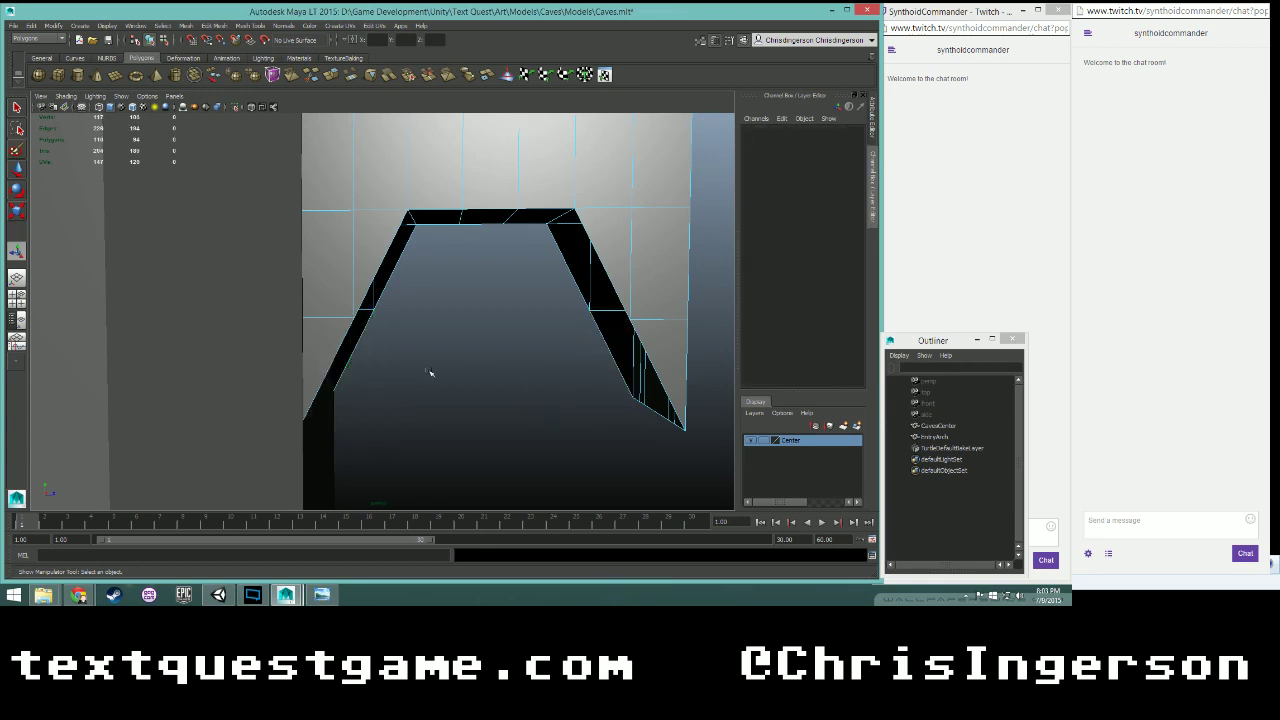
- Bridge the front and back slanted edges on the inner side of one arch leg, for both the upper and lower segments
alt+drag(491, 373, 332, 356)
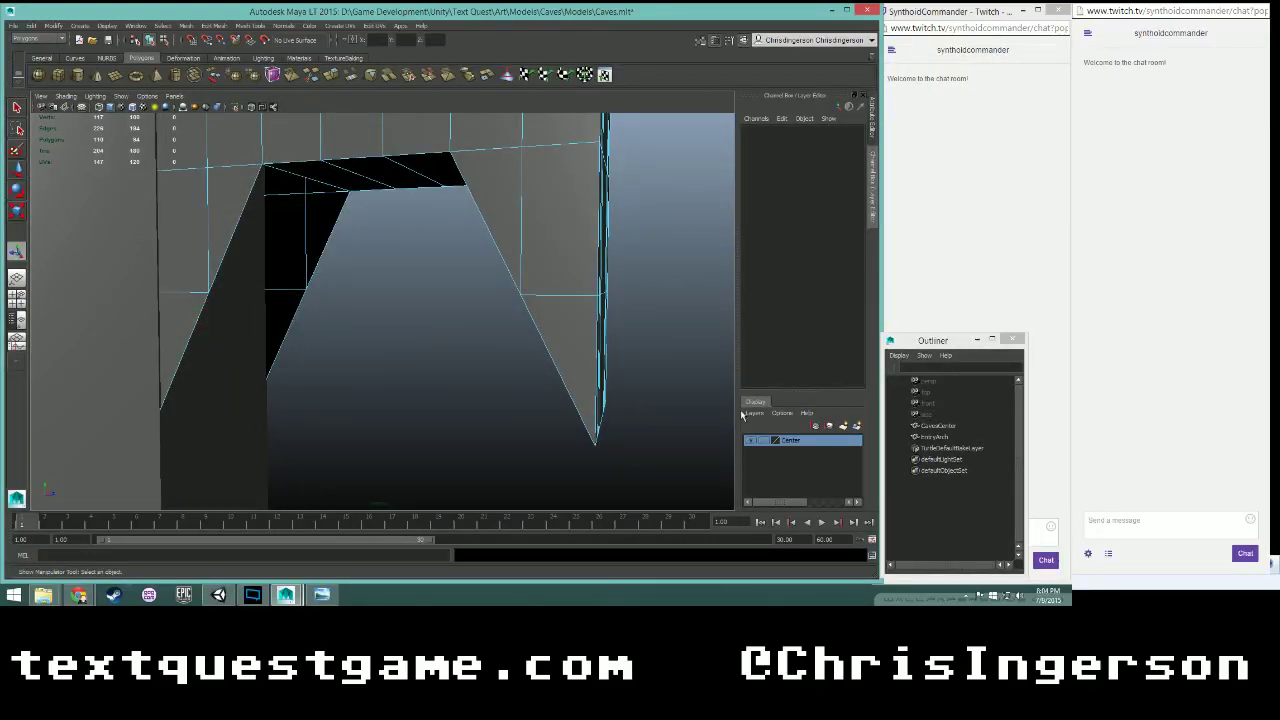
alt+drag(470, 360, 451, 309)
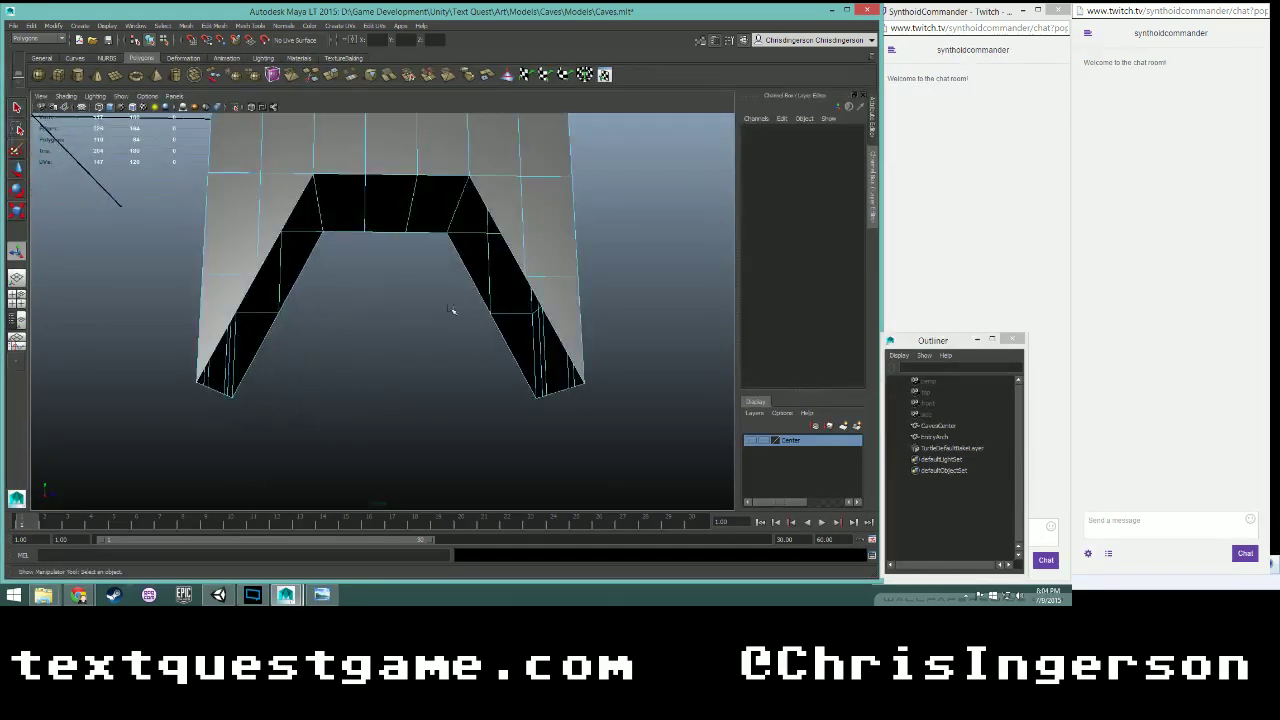
right_click(378, 183)
click(375, 158)
alt+drag(342, 268, 314, 274)
right_click(328, 261)
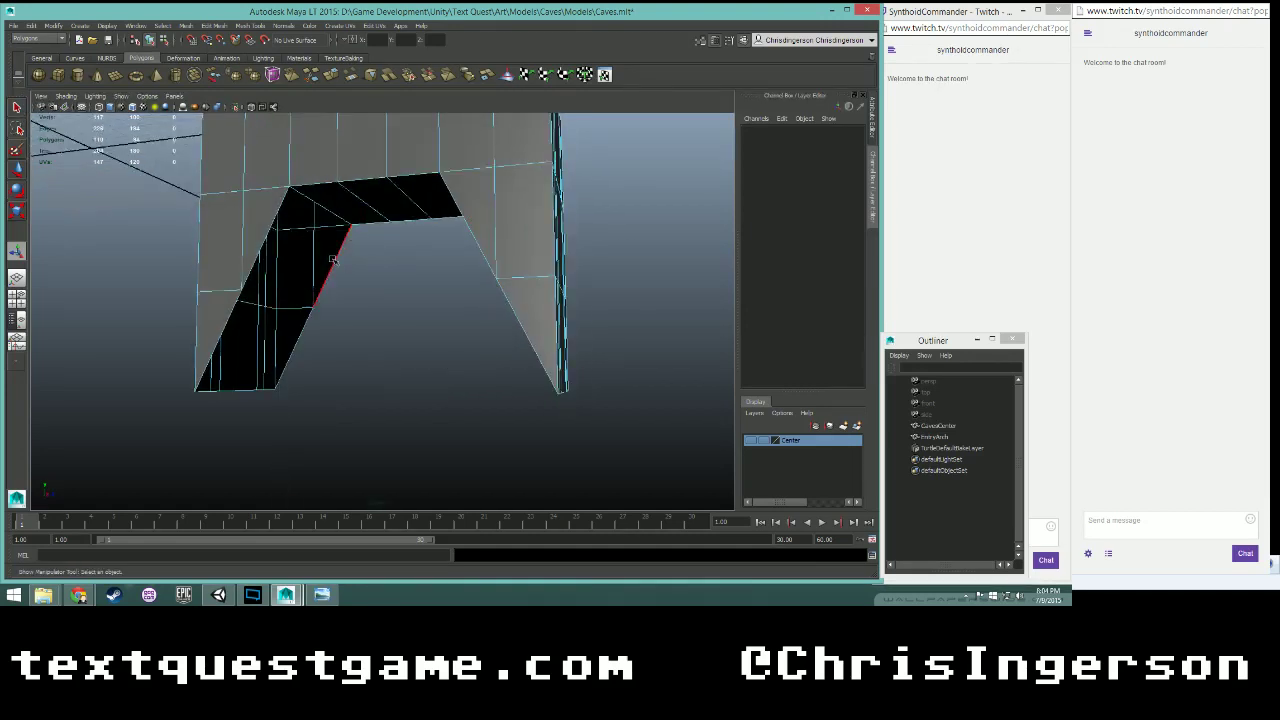
click(333, 259)
click(283, 200)
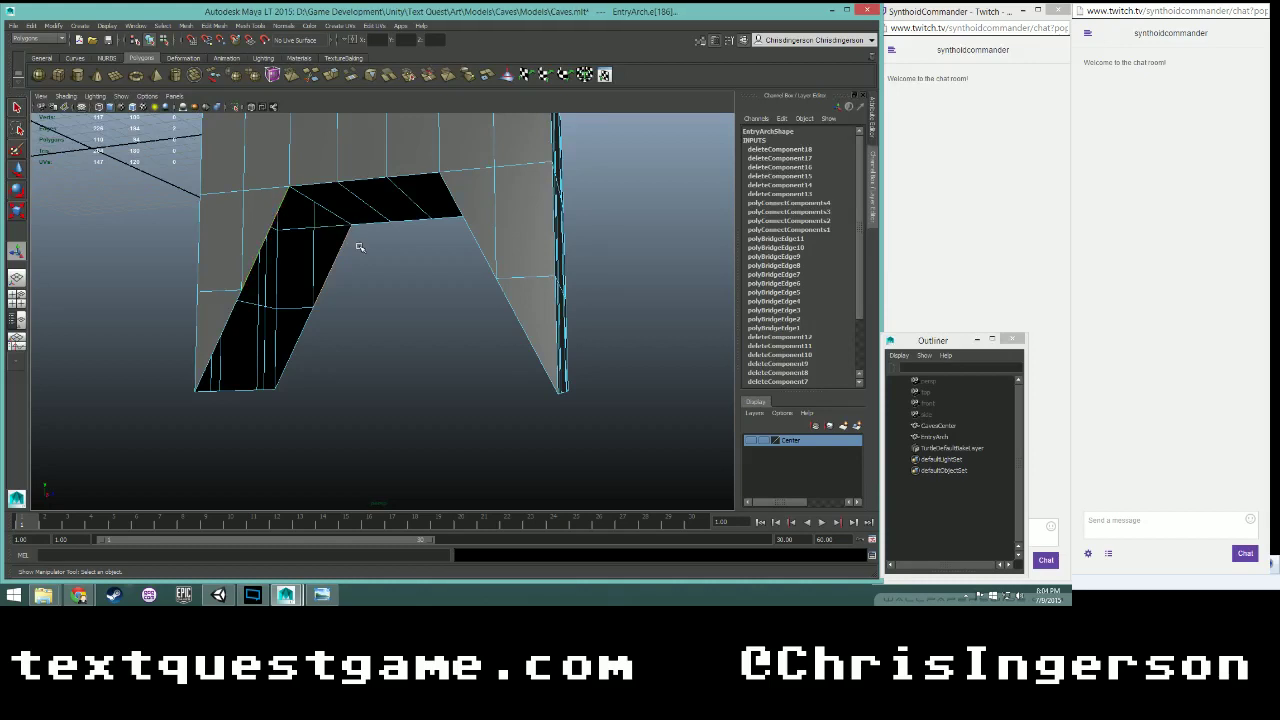
key(g)
click(306, 329)
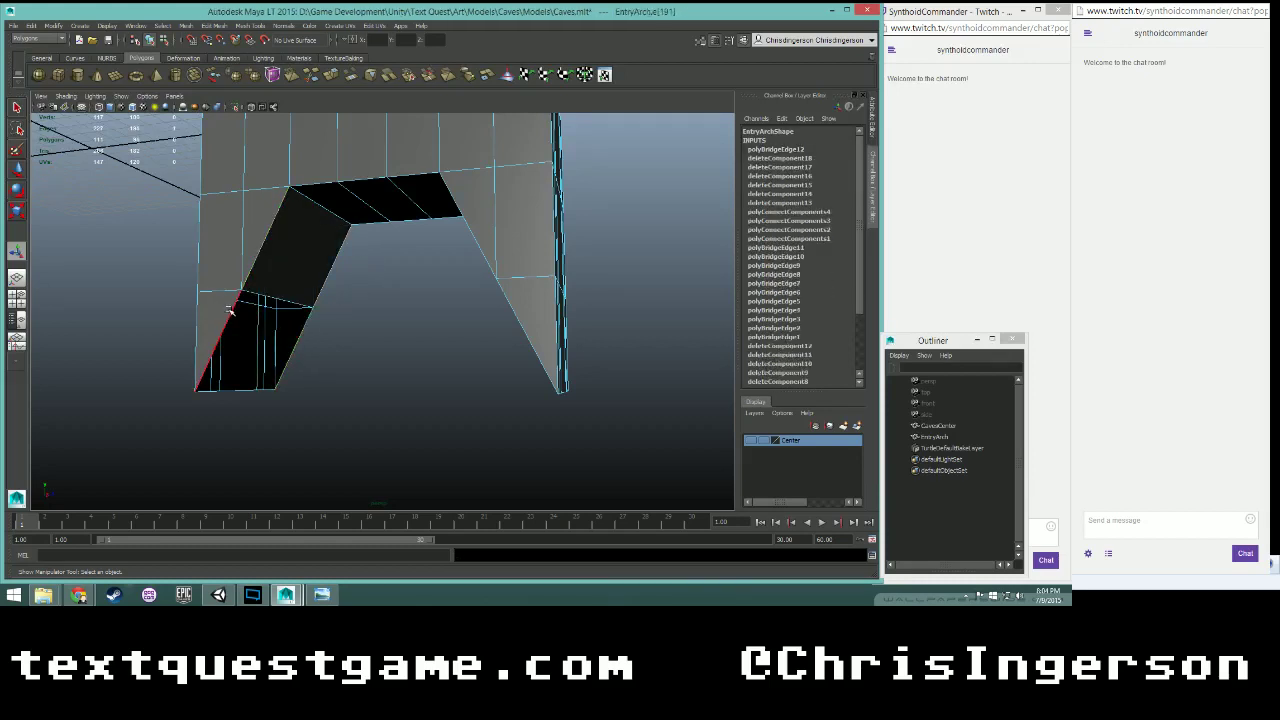
shift+click(229, 309)
key(g)
- Inspect the bottom corner of the bridged leg up close and switch the arch to face selection
alt+drag(294, 351, 247, 393)
scroll(247, 393, up, 4)
alt+middle_drag(209, 406, 457, 303)
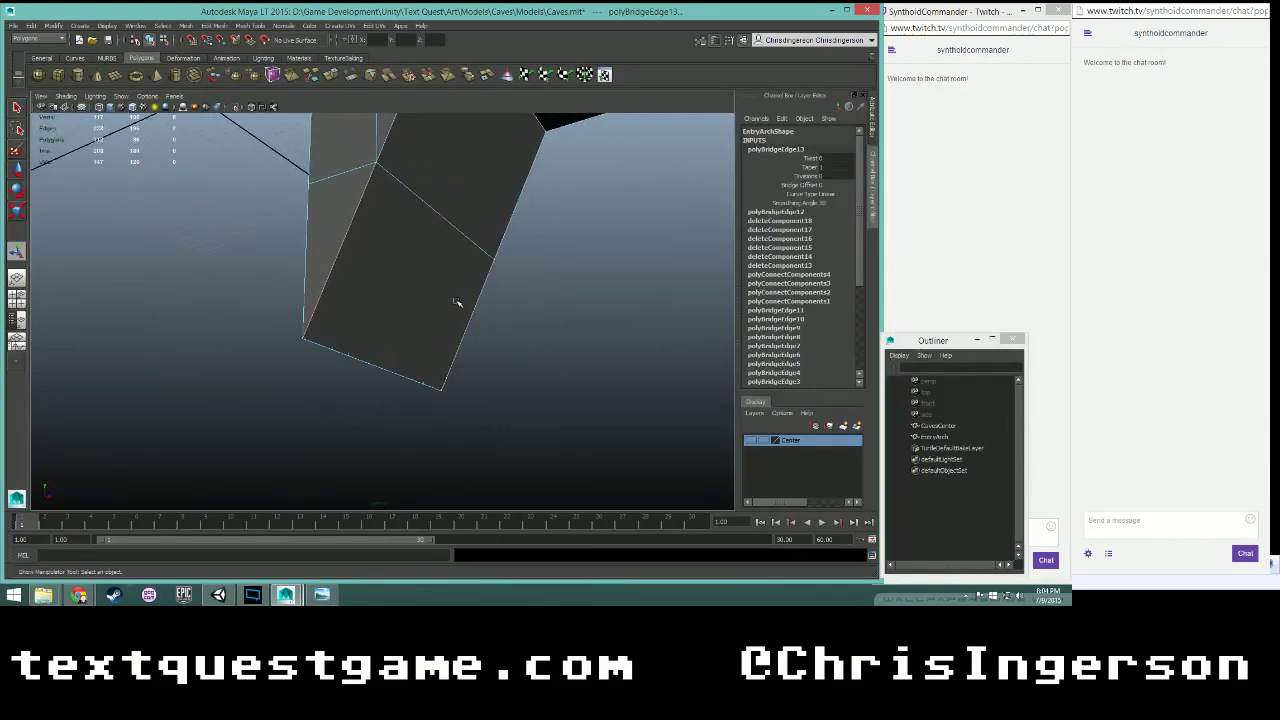
scroll(320, 380, up, 5)
alt+drag(320, 380, 404, 312)
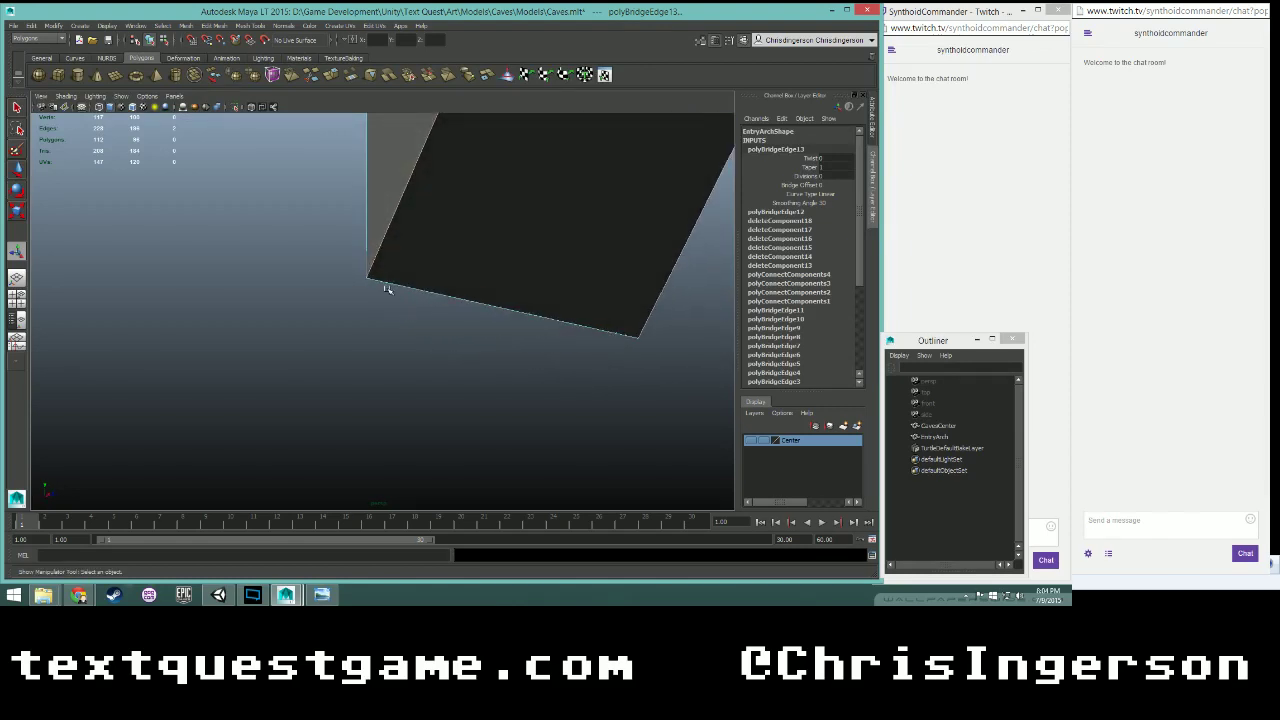
right_click(380, 279)
click(340, 279)
alt+drag(478, 313, 388, 219)
right_drag(388, 219, 390, 247)
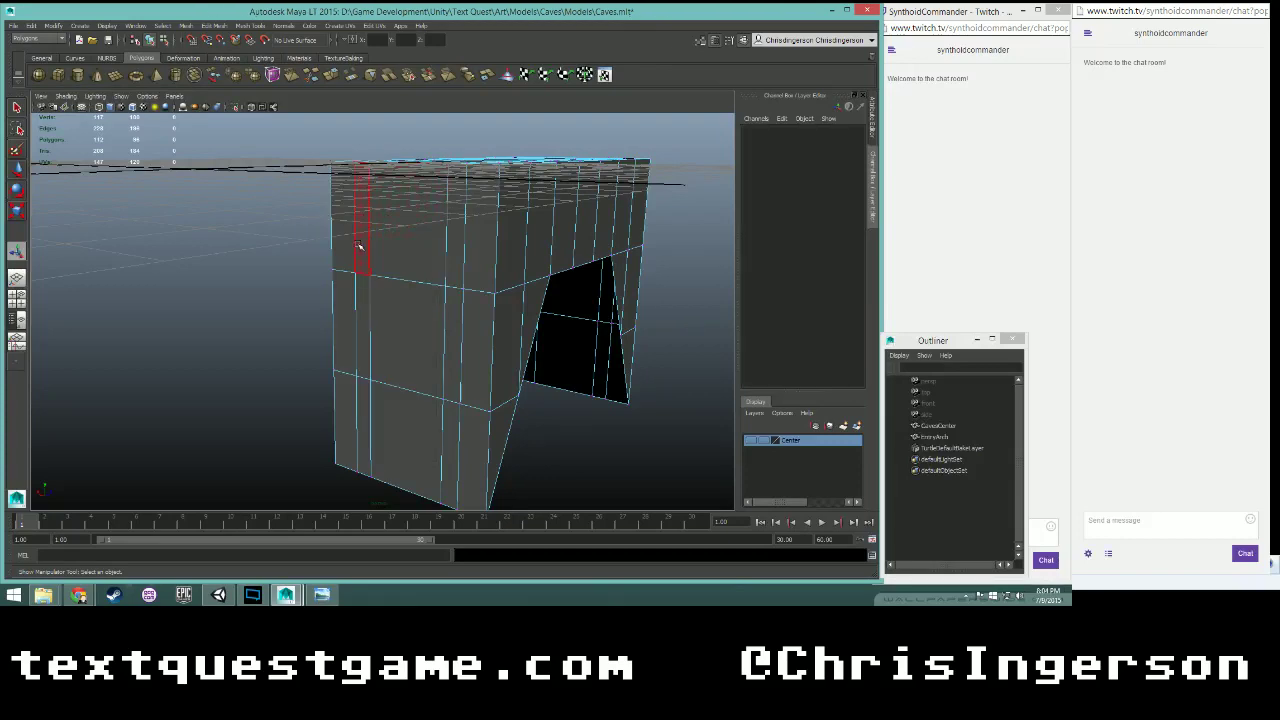
click(352, 246)
shift+click(364, 248)
shift+click(400, 251)
shift+click(455, 254)
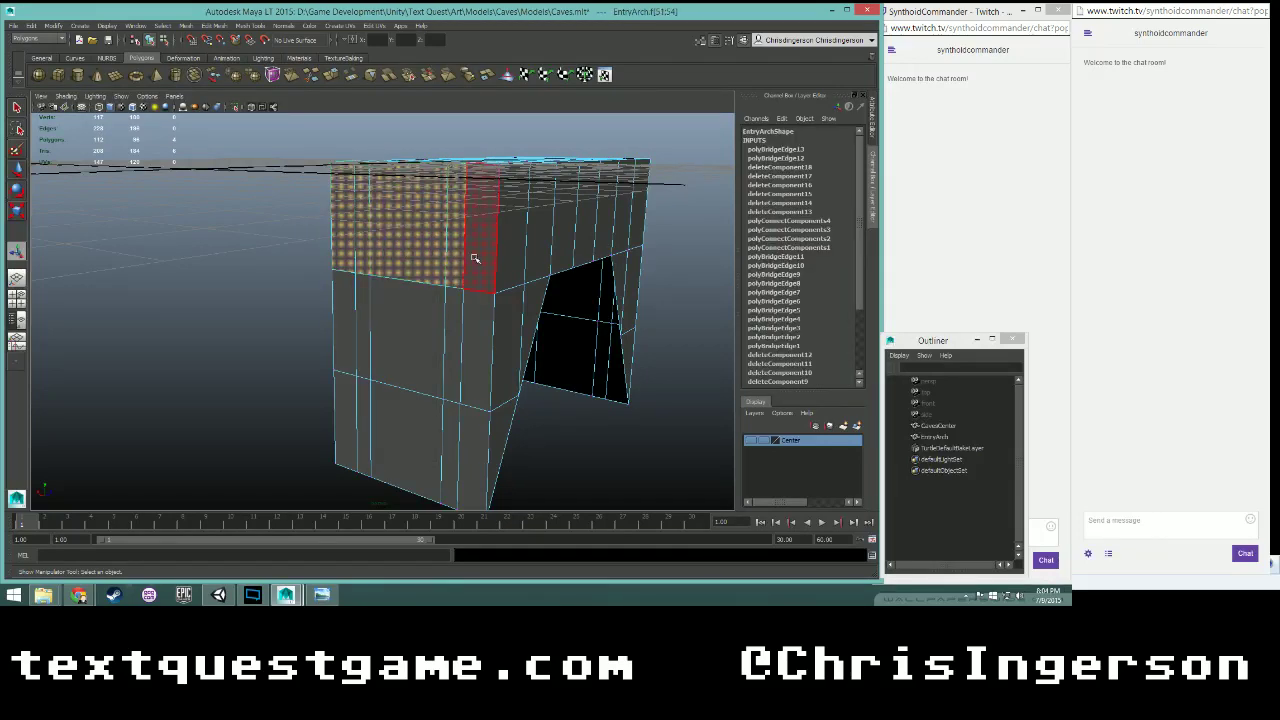
shift+click(474, 257)
alt+drag(389, 314, 443, 371)
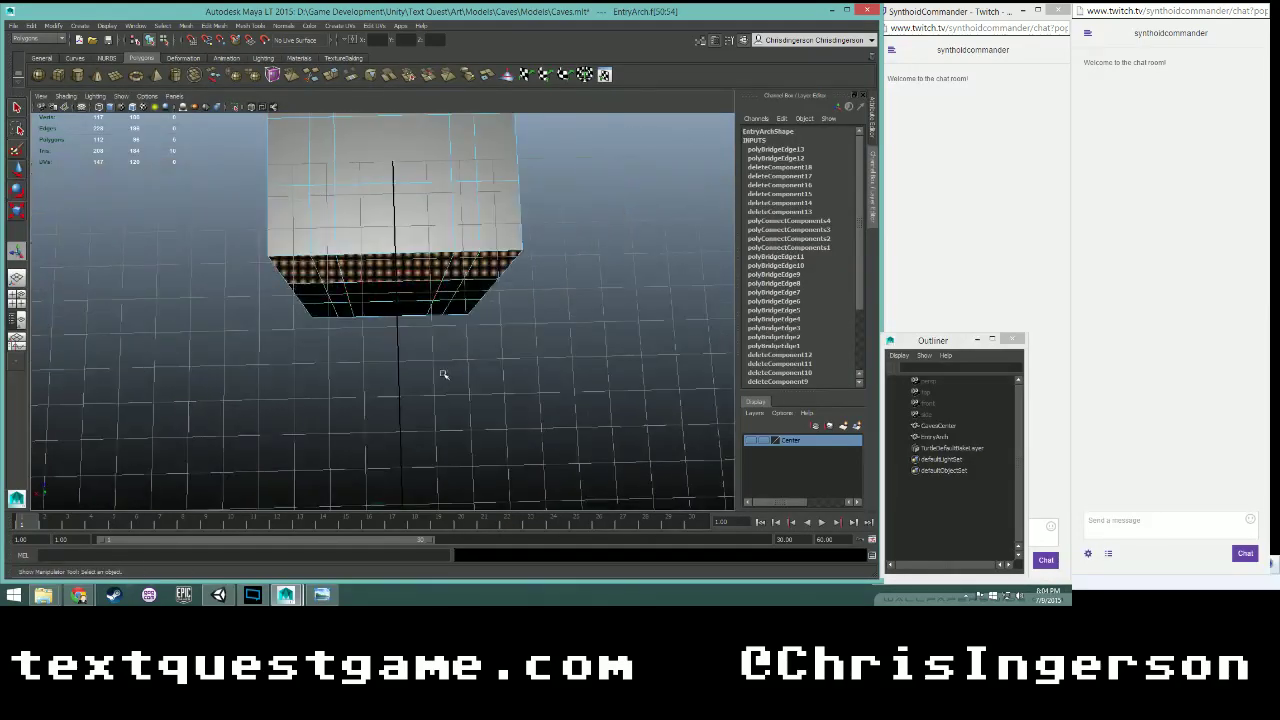
click(433, 367)
- Select only the outer side faces at one end of the arch, keeping the front and back faces out, and delete them
key(space)
key(space)
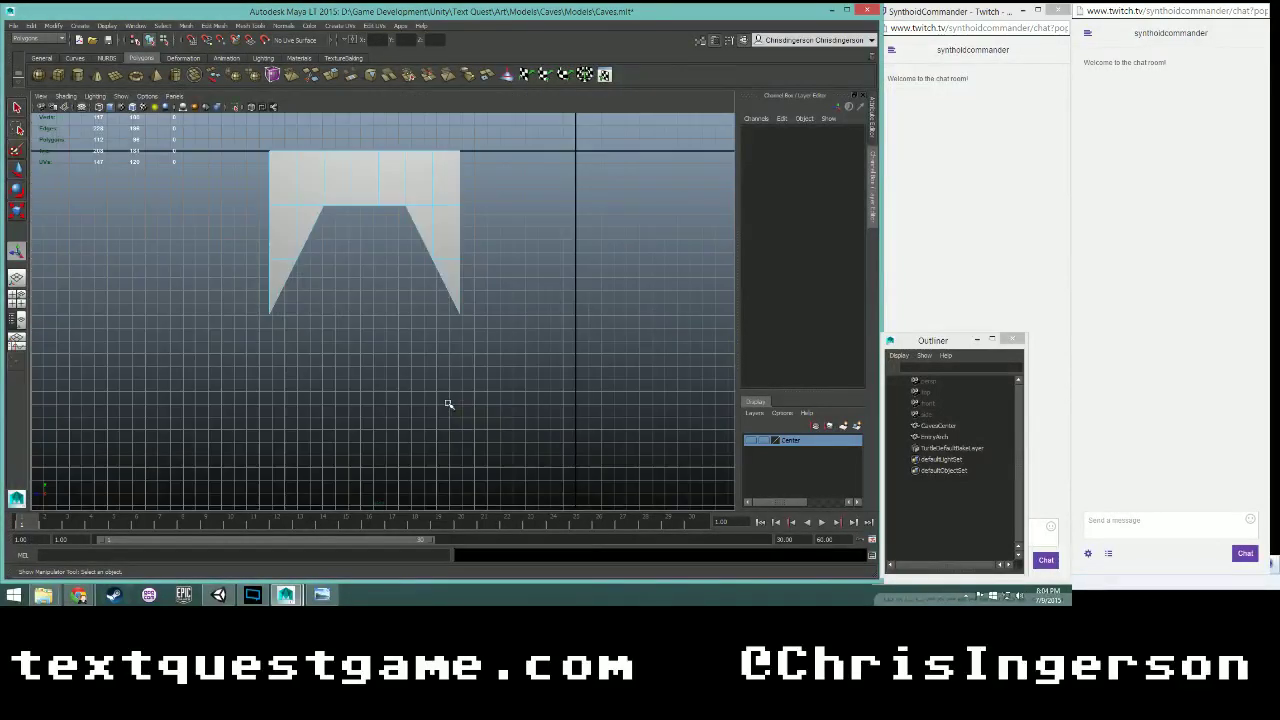
drag(276, 312, 278, 328)
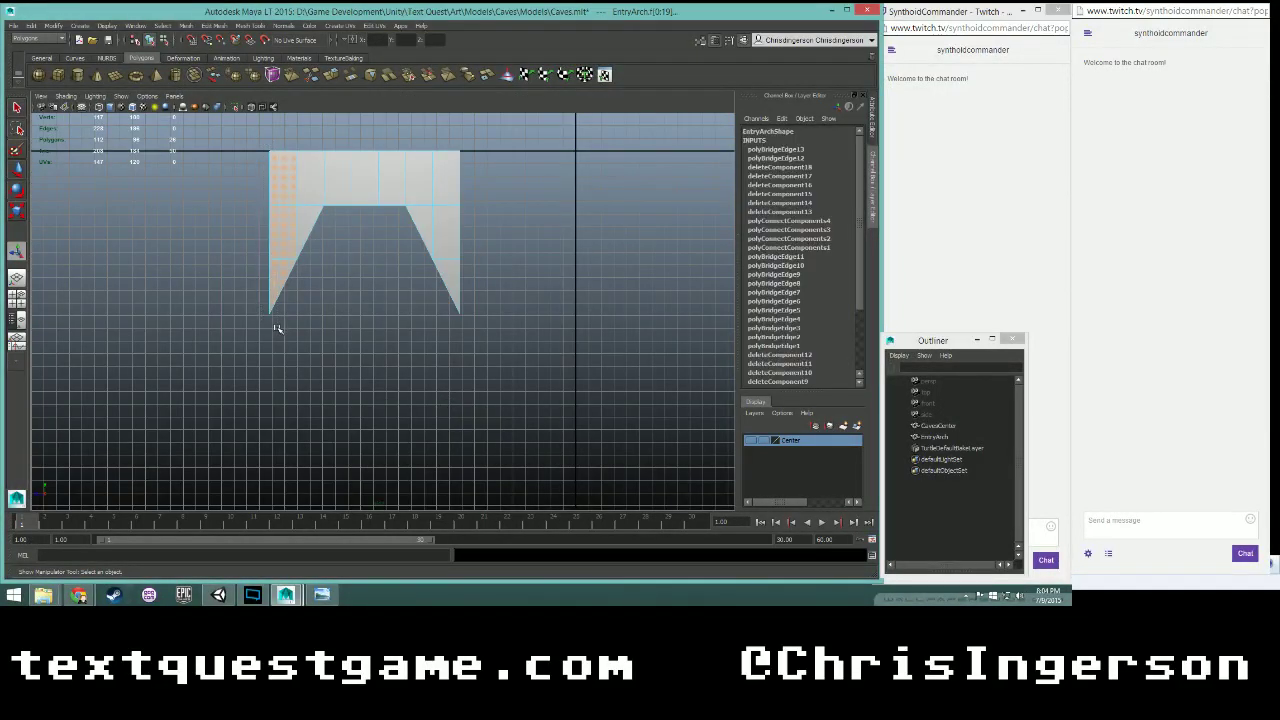
click(309, 230)
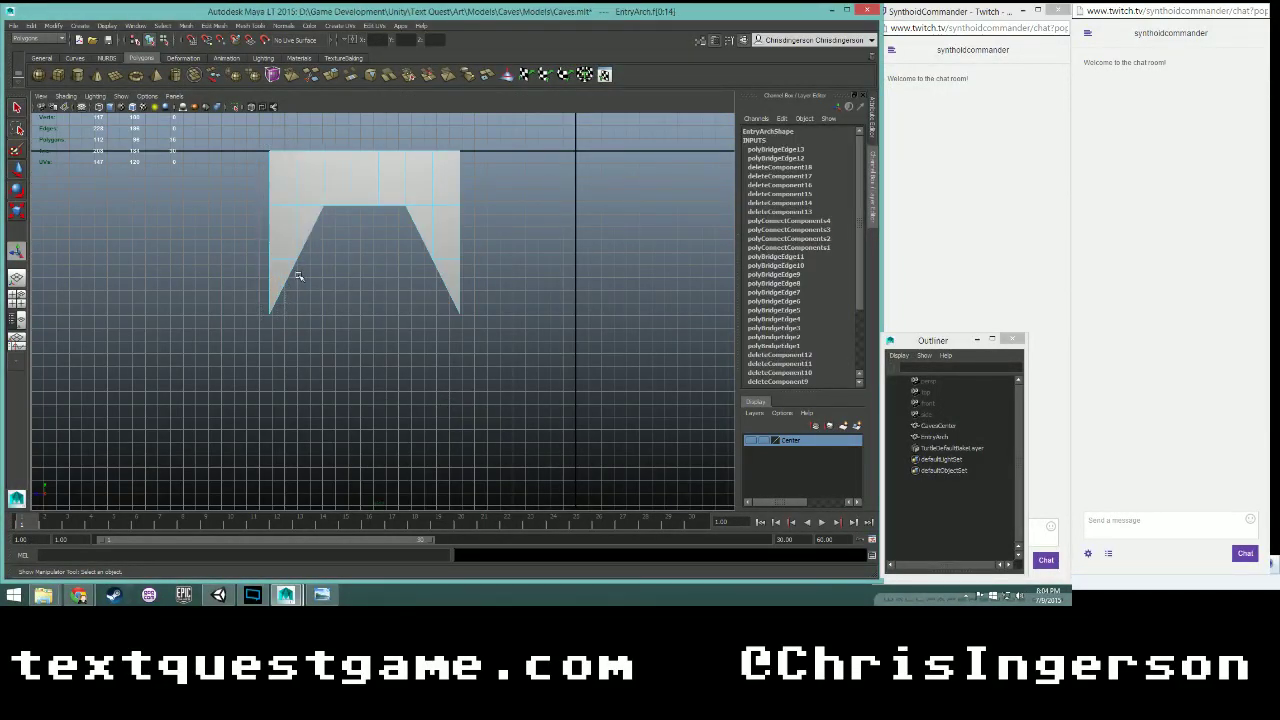
key(space)
key(space)
alt+drag(443, 220, 655, 258)
alt+drag(274, 291, 300, 290)
alt+middle_drag(300, 290, 514, 329)
scroll(466, 314, down, 4)
alt+drag(466, 314, 294, 372)
key(Delete)
- Delete the outer side faces at the opposite end of the arch, leaving its front and back faces unselected
scroll(408, 328, up, 2)
scroll(417, 348, down, 4)
key(space)
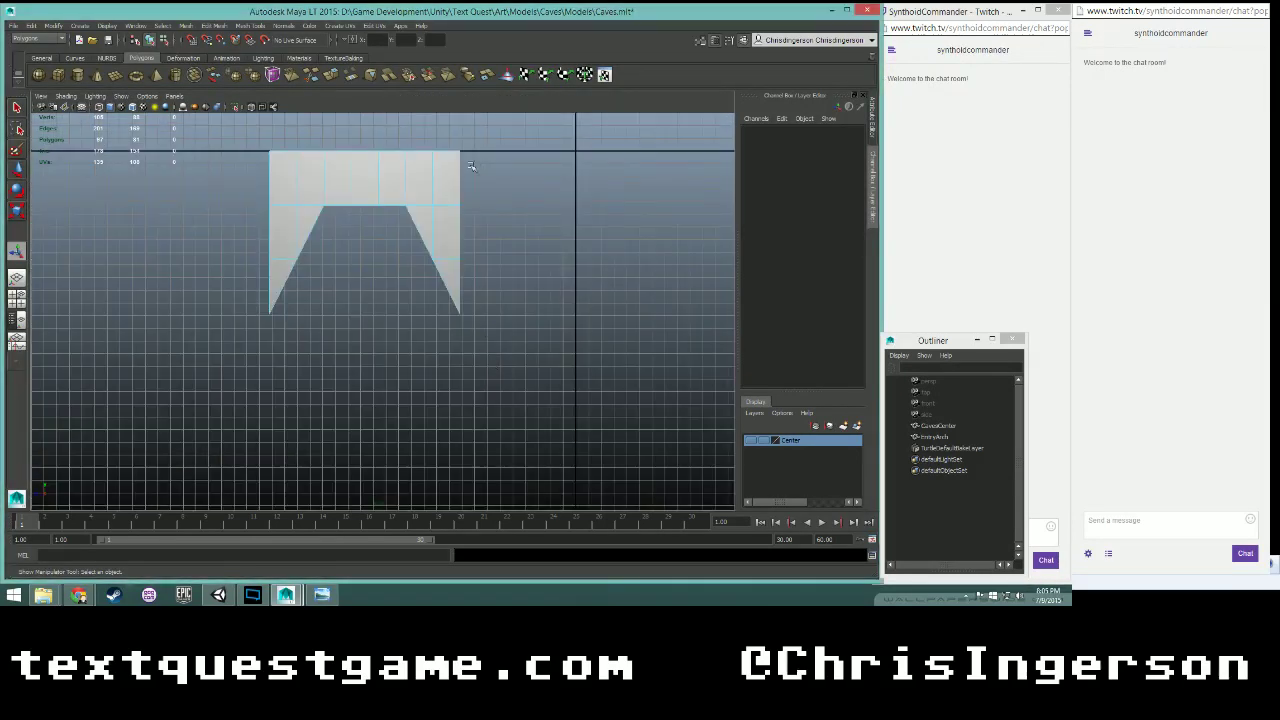
drag(456, 346, 456, 346)
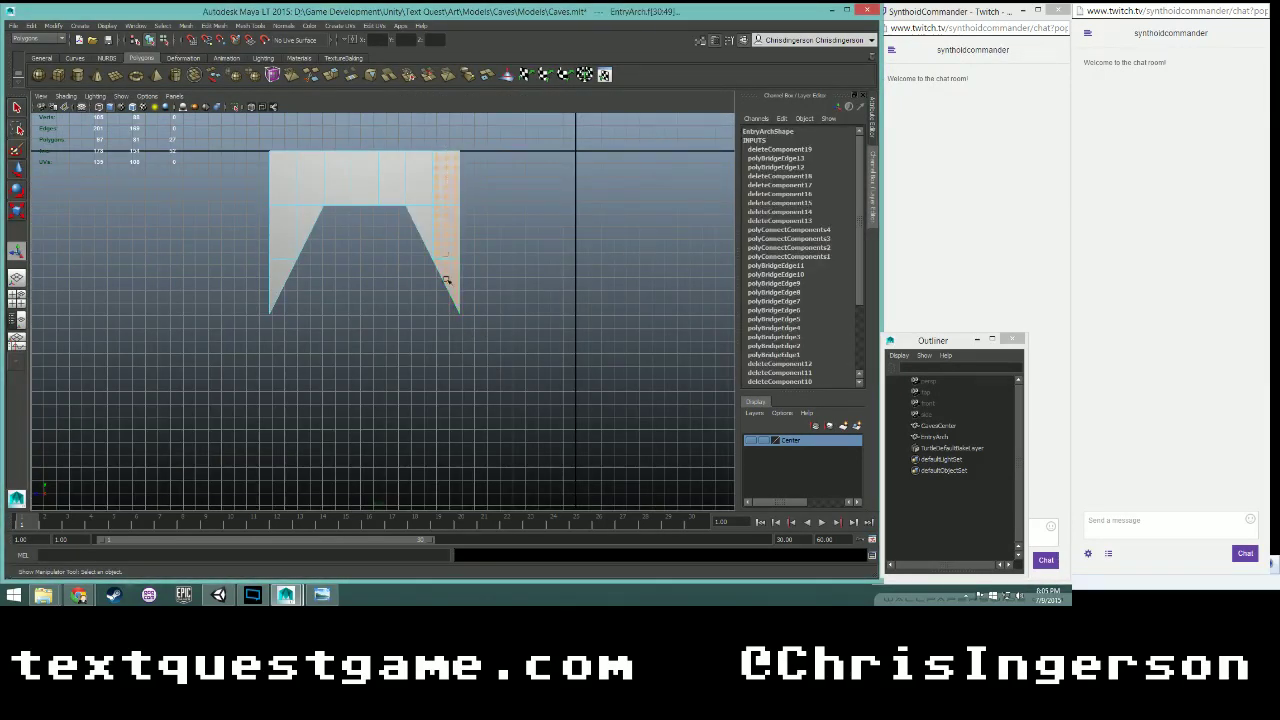
key(space)
key(space)
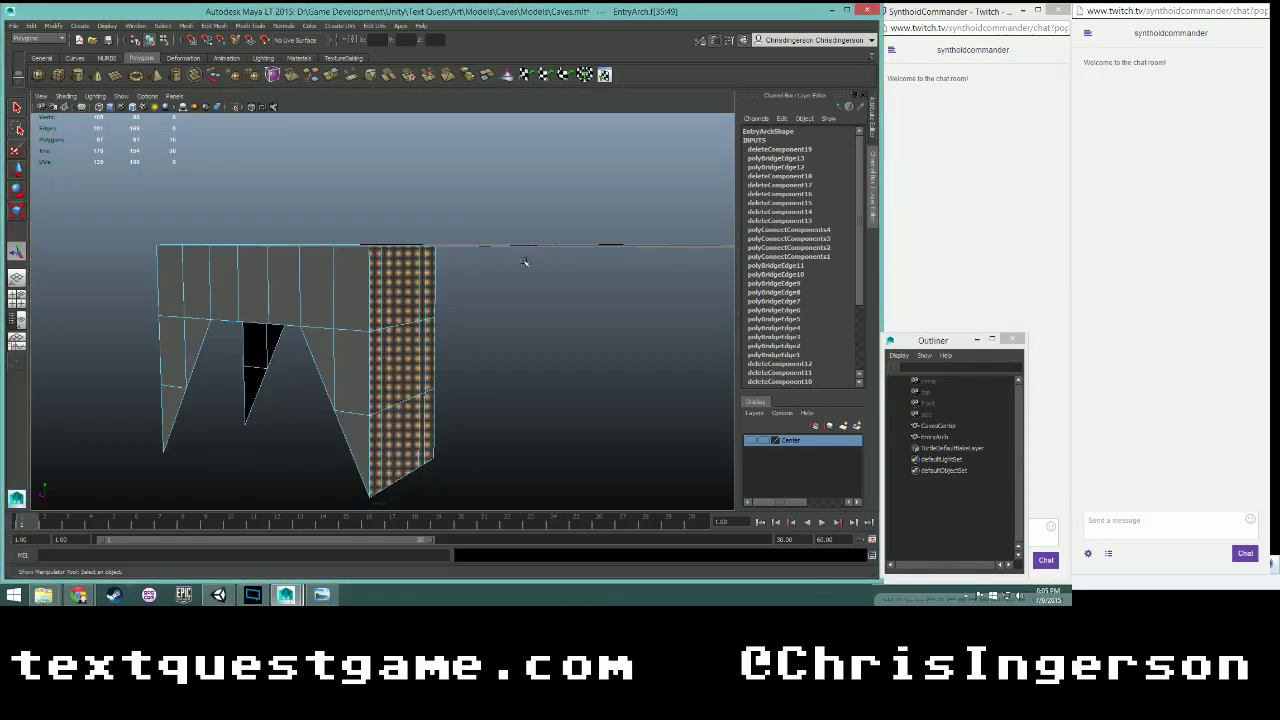
alt+drag(526, 263, 472, 279)
key(Delete)
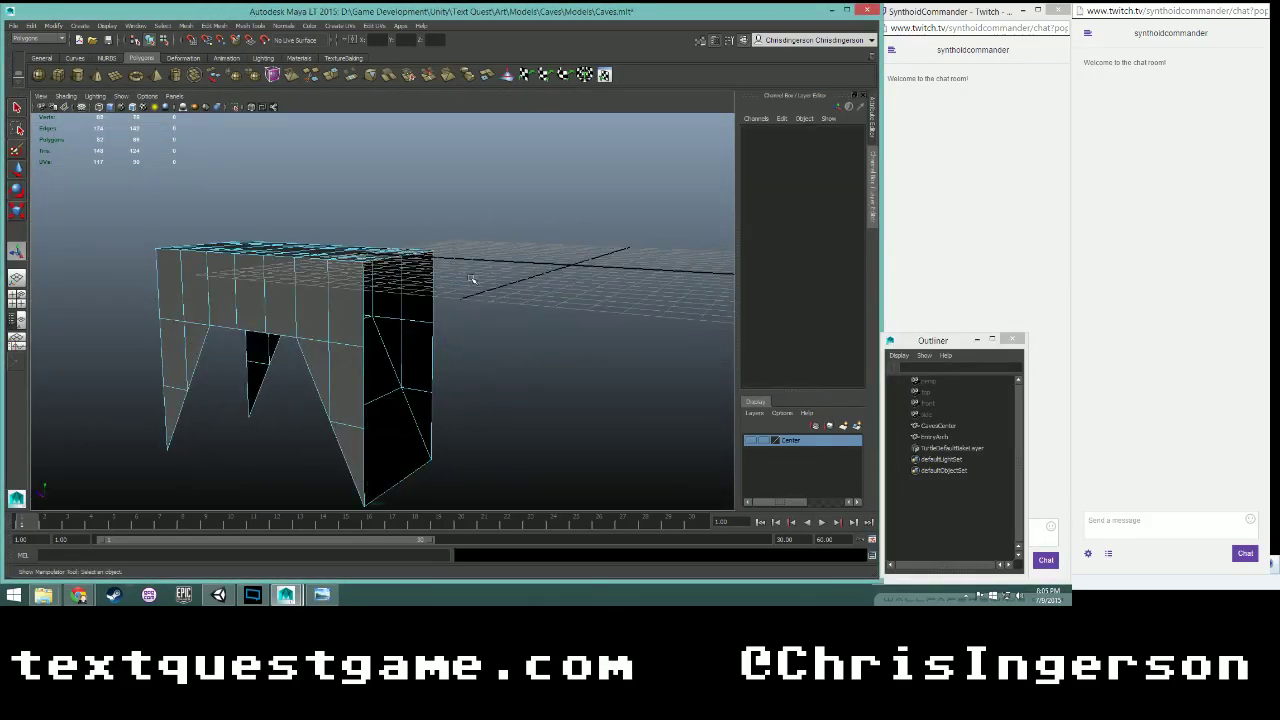
- Bridge the front and back slanted edges on the inner side of the other arch leg, upper and lower segments
scroll(372, 340, up, 3)
mouse_move(363, 346)
alt+mouse_down()
mouse_move(394, 329)
mouse_move(370, 344)
alt+mouse_up()
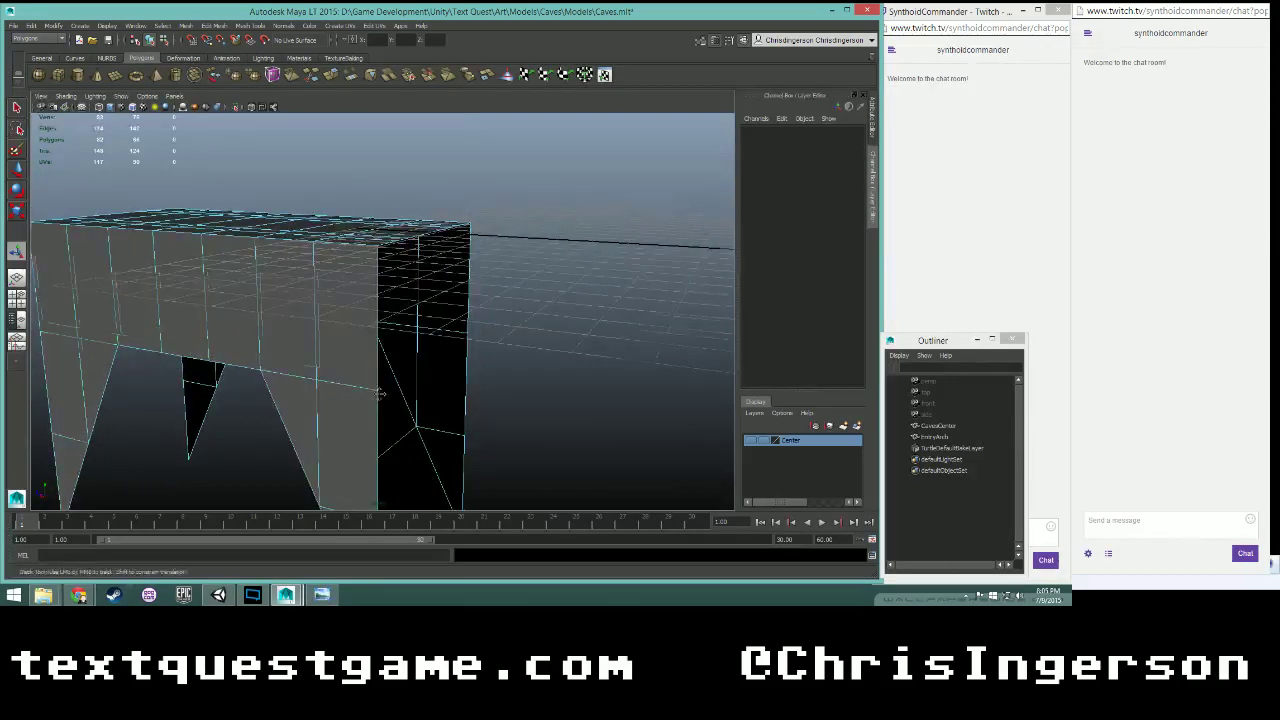
alt+middle_drag(384, 414, 346, 166)
alt+drag(346, 166, 277, 246)
right_click(237, 212)
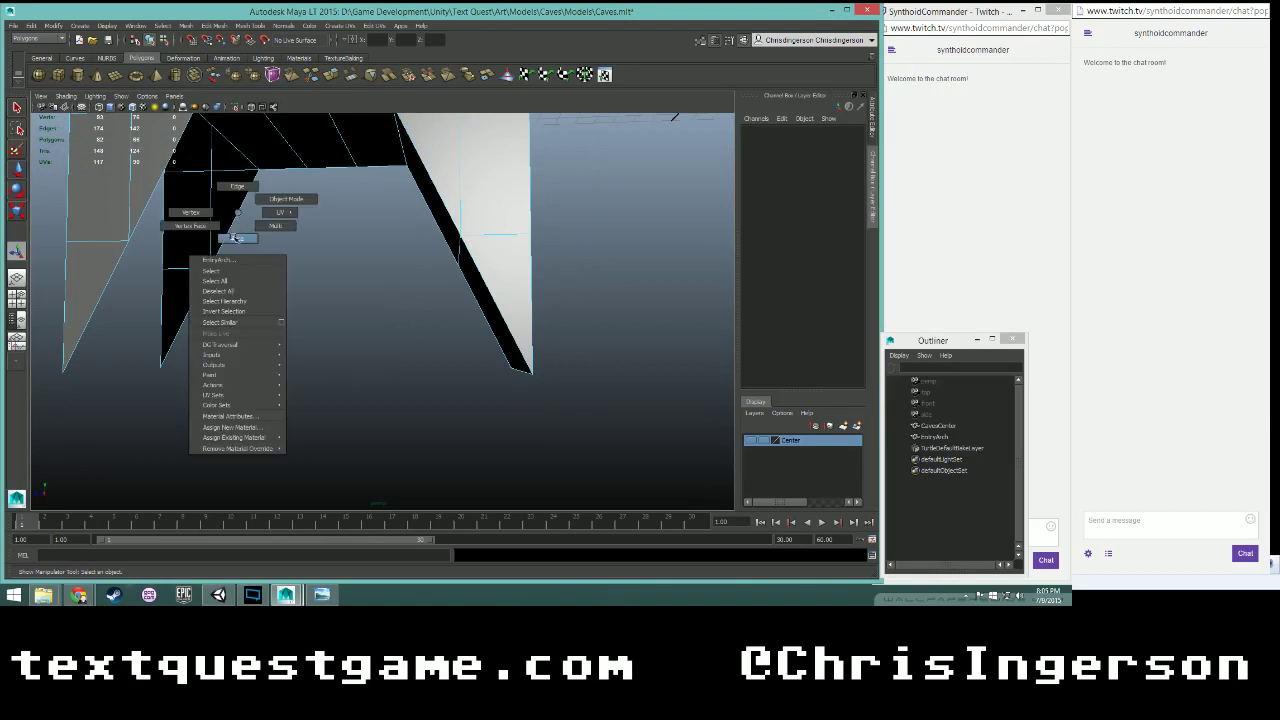
click(234, 195)
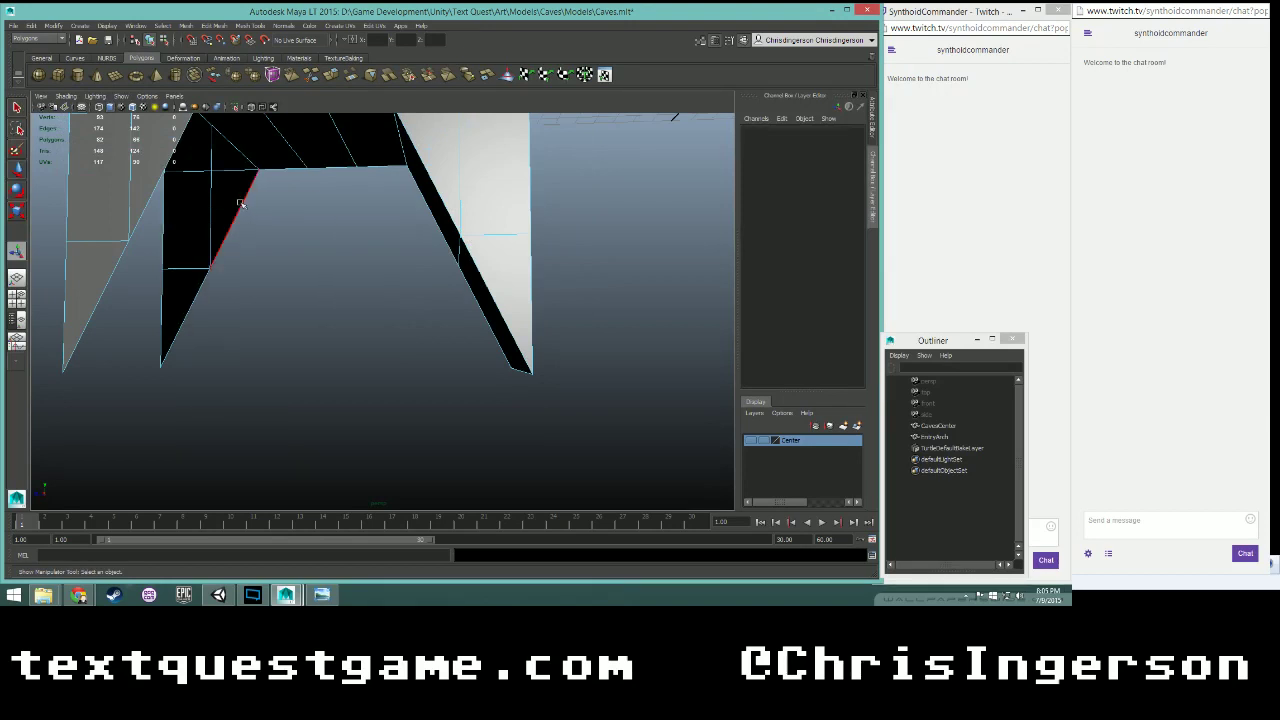
click(240, 204)
shift+click(218, 256)
key(g)
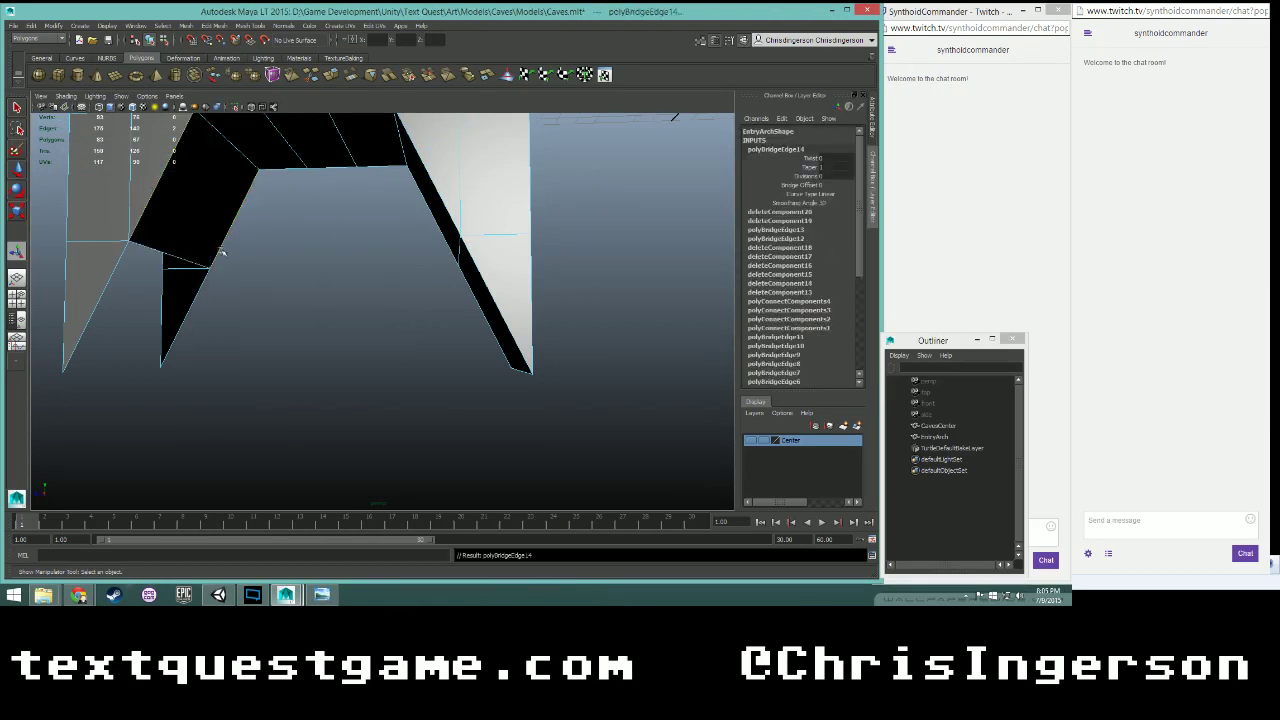
click(202, 287)
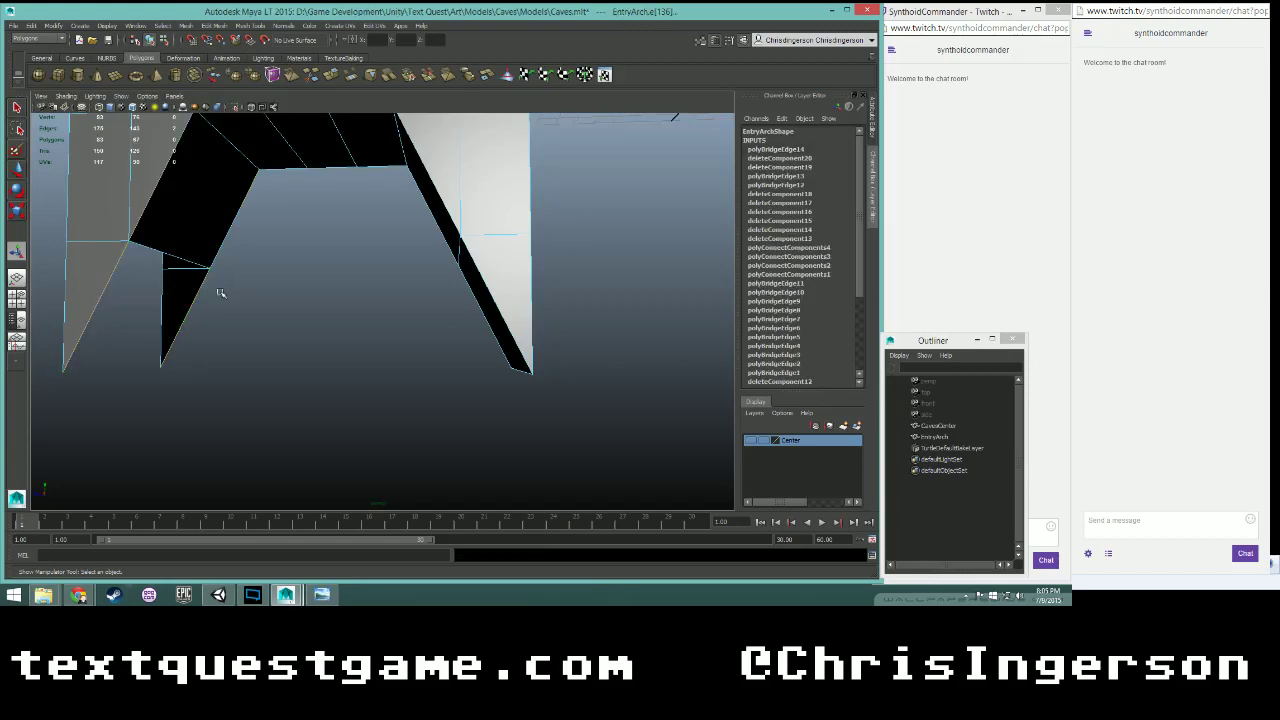
key(g)
- Scale the two upper corner edges of the arch opening slightly apart horizontally to widen its top
alt+drag(266, 314, 427, 195)
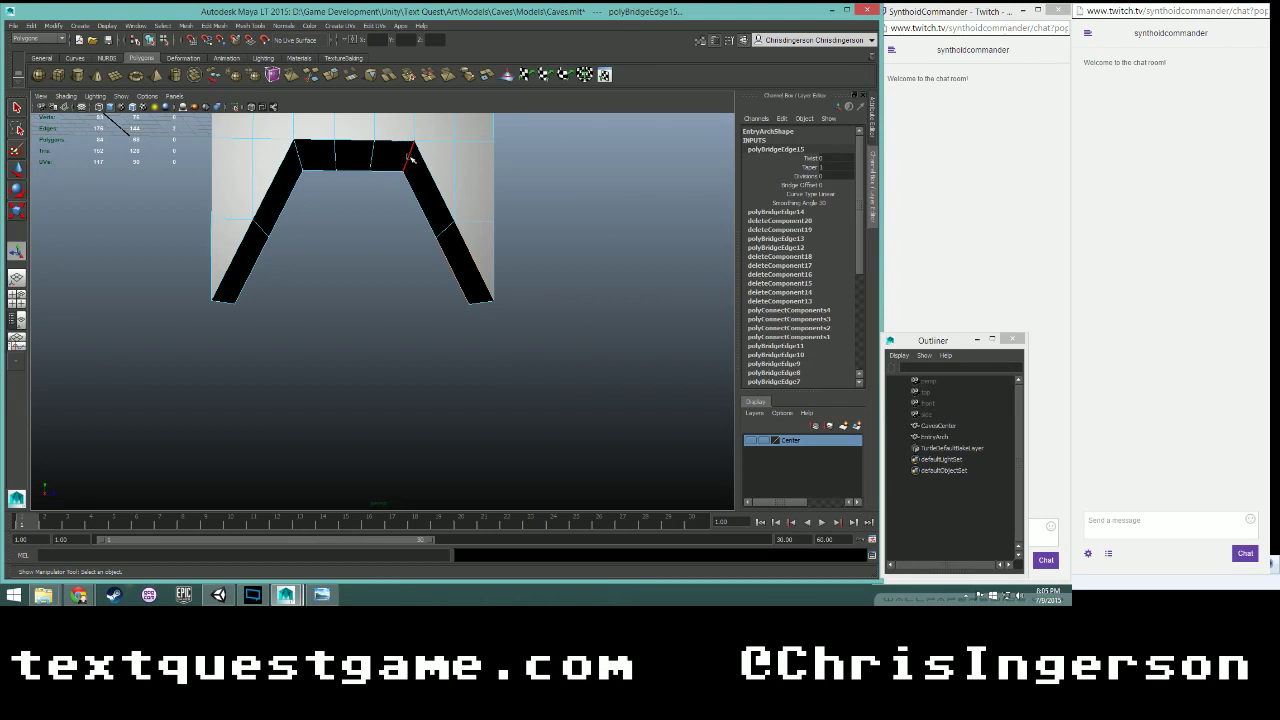
click(411, 157)
click(364, 163)
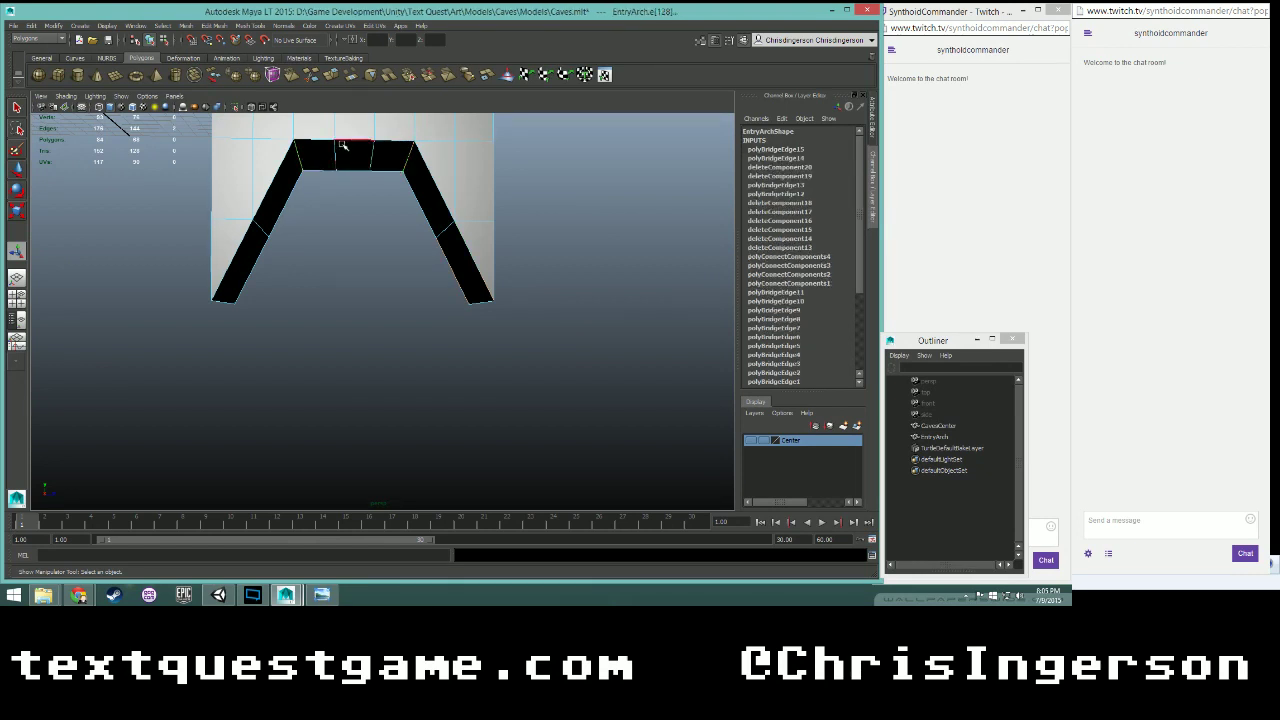
key(r)
drag(305, 157, 297, 157)
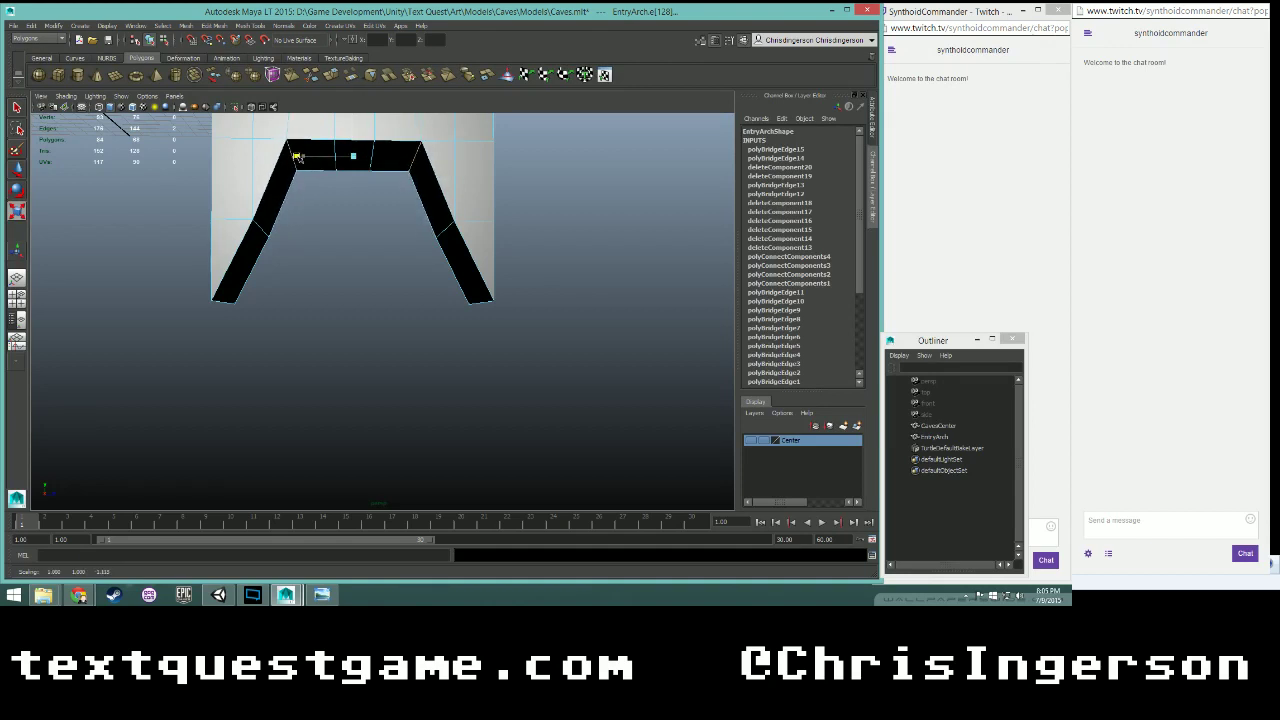
- Display the attributes of the EntryArch shape in the Attribute Editor
alt+drag(354, 206, 354, 216)
alt+middle_drag(354, 206, 373, 277)
click(871, 115)
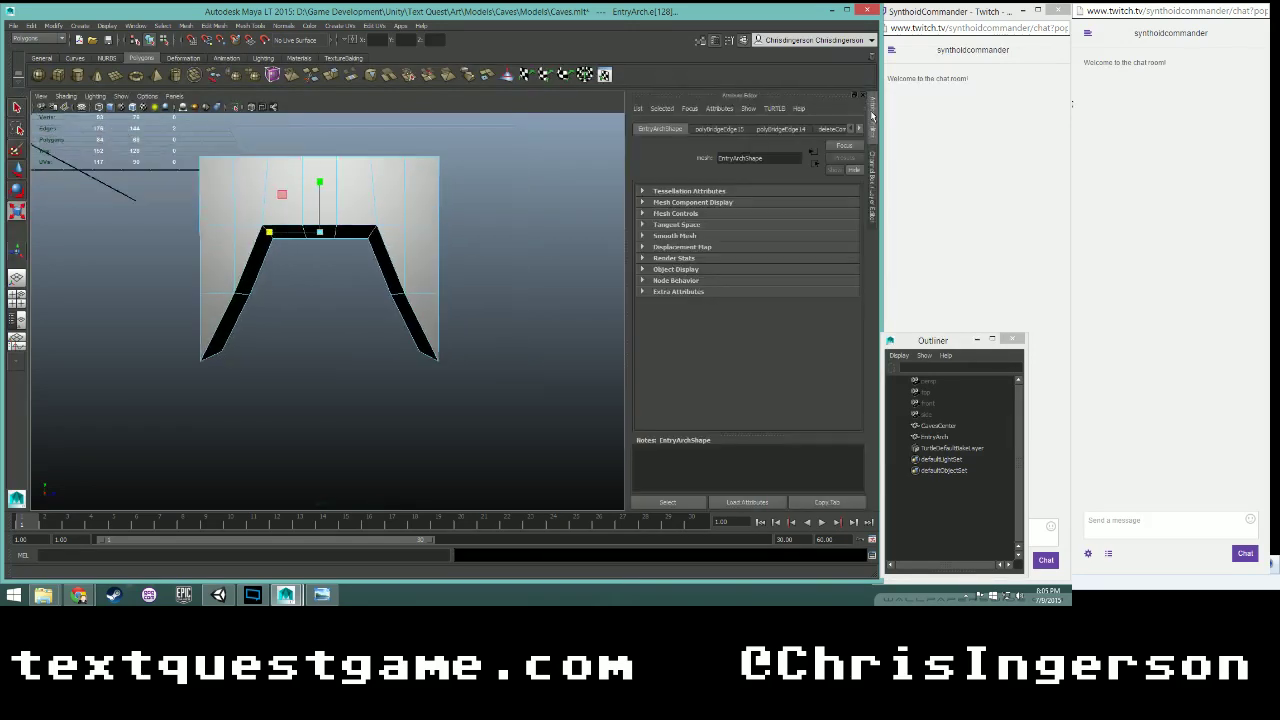
click(768, 130)
click(720, 130)
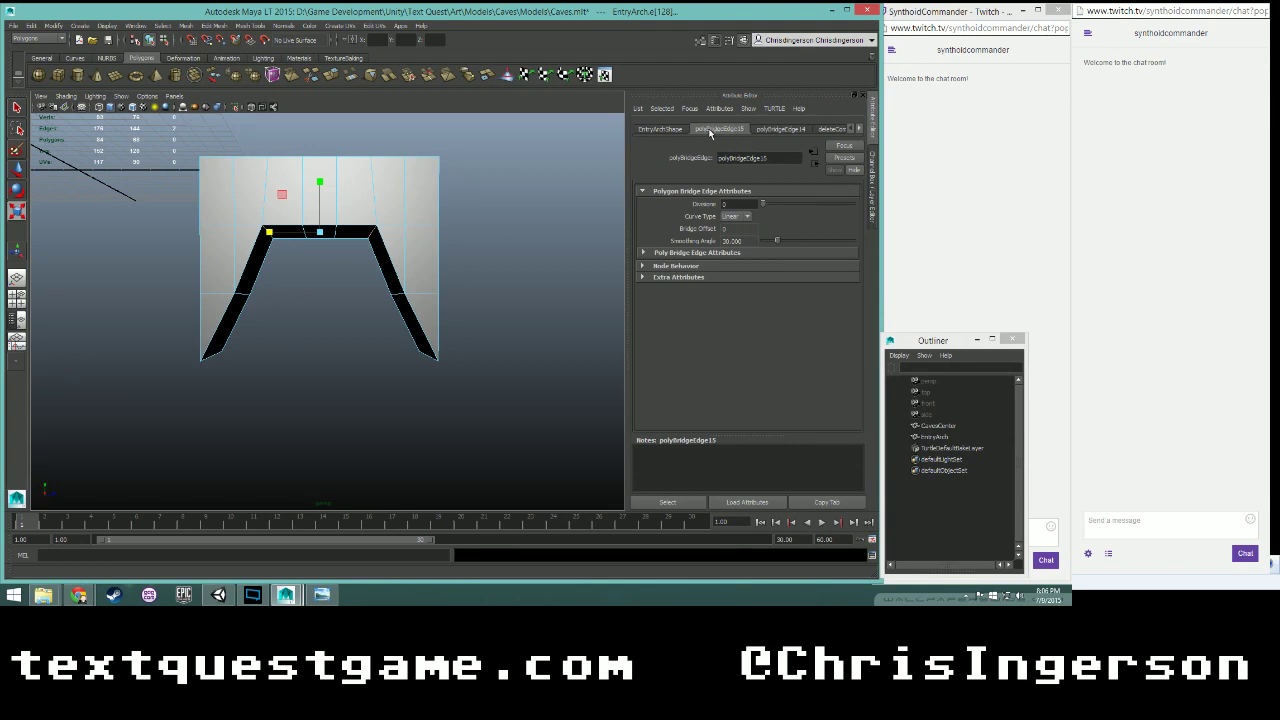
click(657, 131)
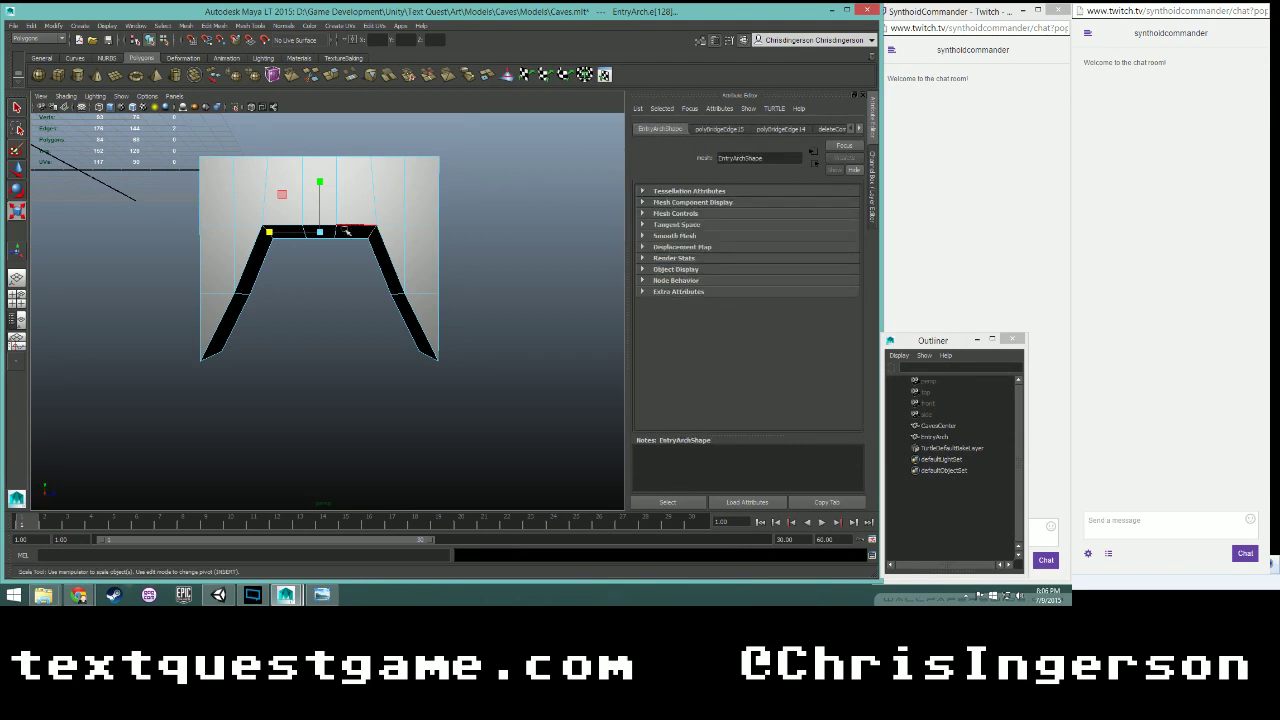
- Scale the mid-height edges on the inner sides of both arch legs apart horizontally to widen the opening
scroll(346, 231, up, 3)
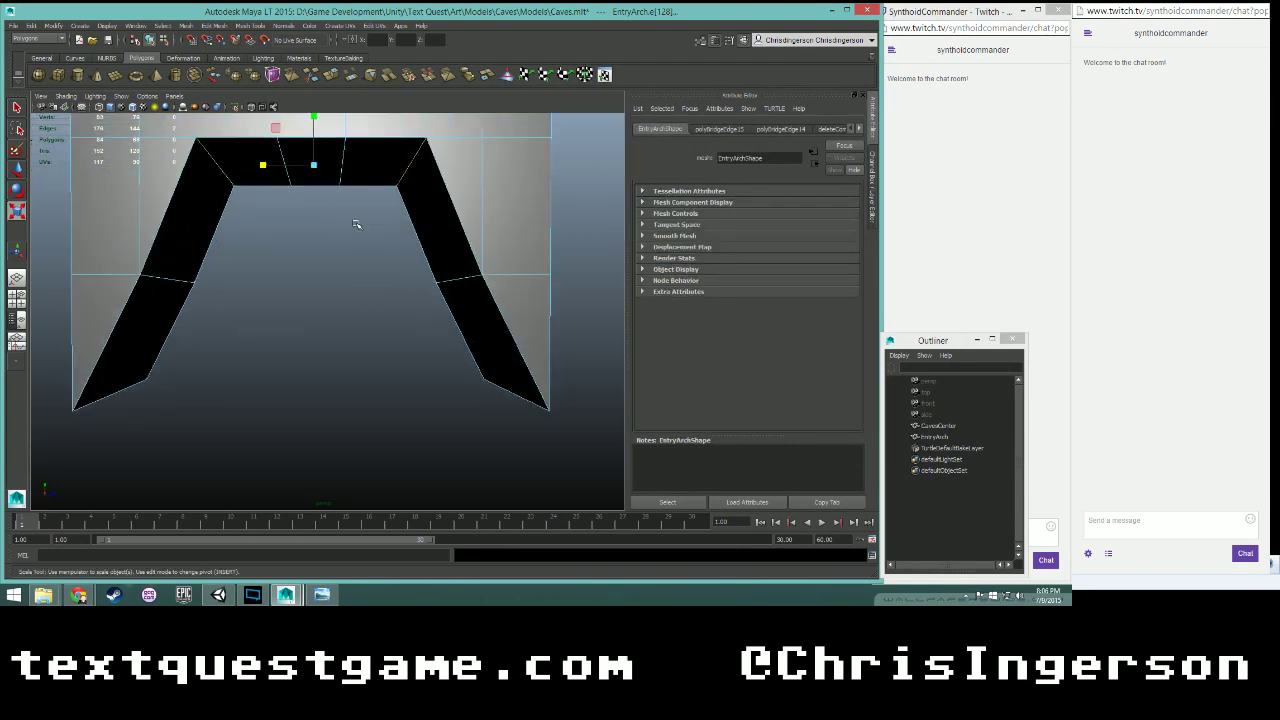
scroll(356, 224, down, 1)
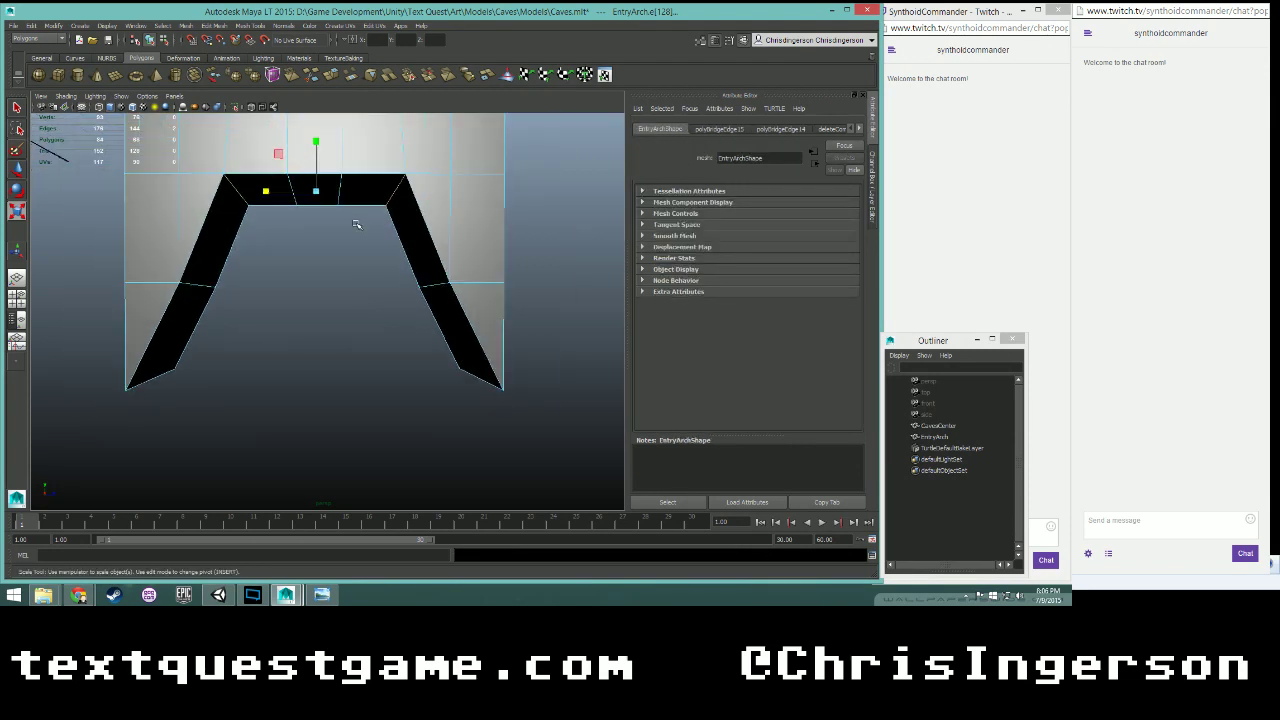
scroll(349, 249, up, 1)
mouse_move(349, 249)
alt+mouse_down()
mouse_move(349, 234)
mouse_move(353, 256)
alt+mouse_up()
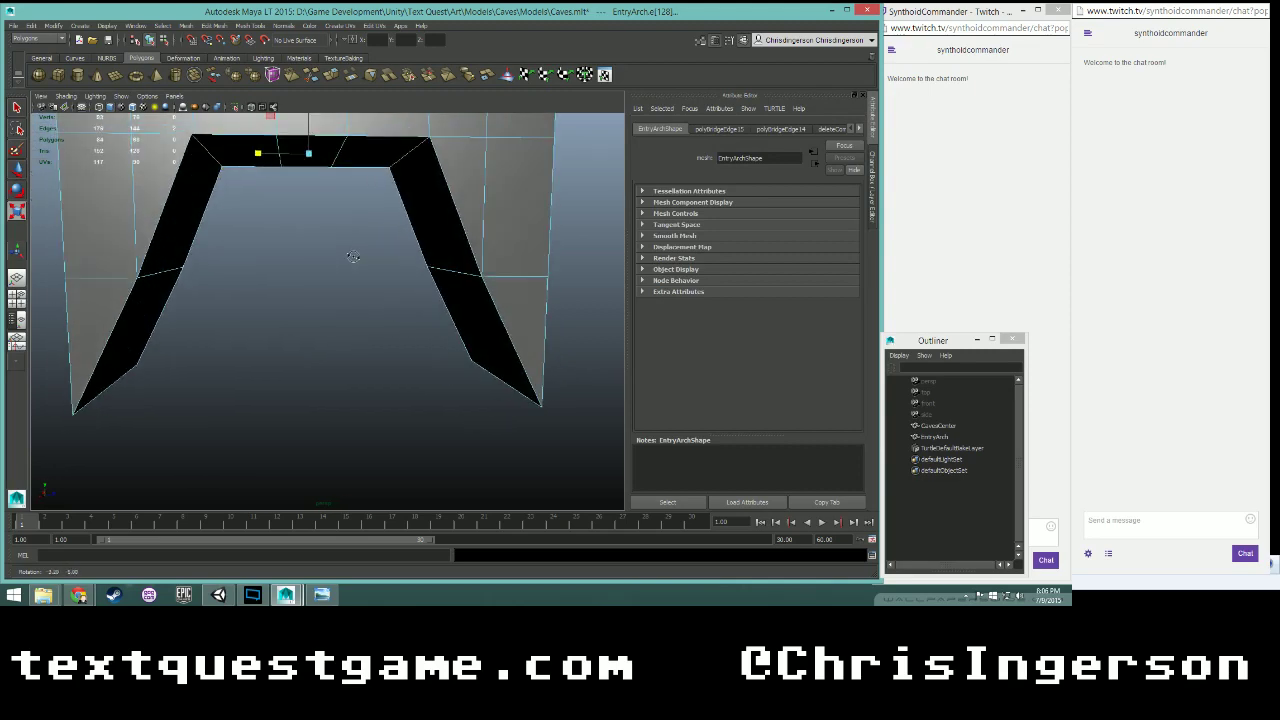
click(176, 272)
shift+click(460, 272)
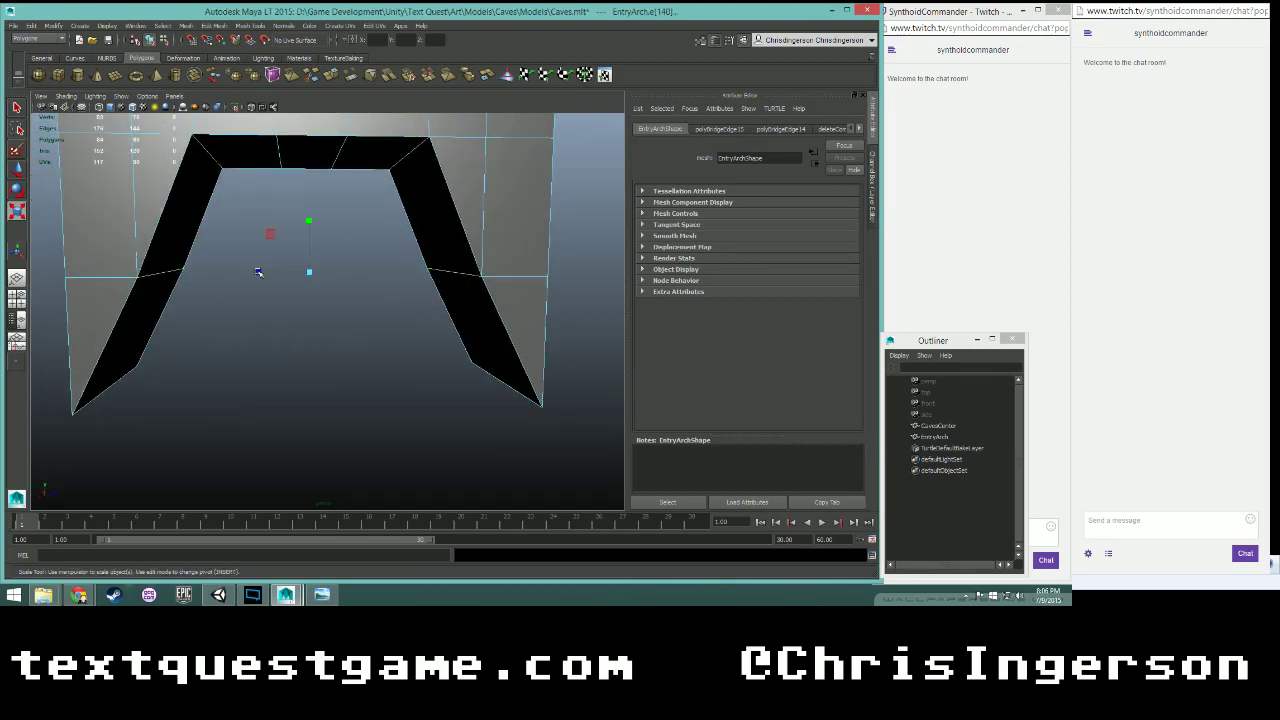
drag(258, 272, 245, 272)
scroll(285, 338, down, 4)
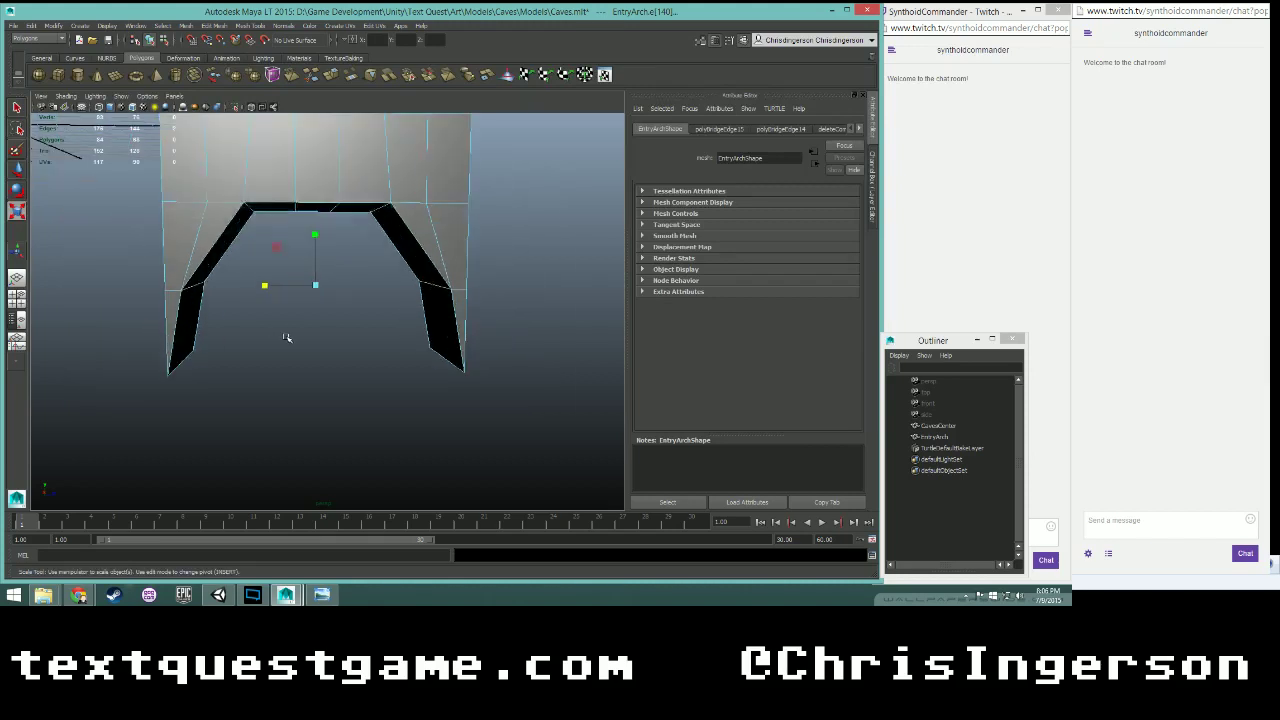
scroll(326, 327, down, 2)
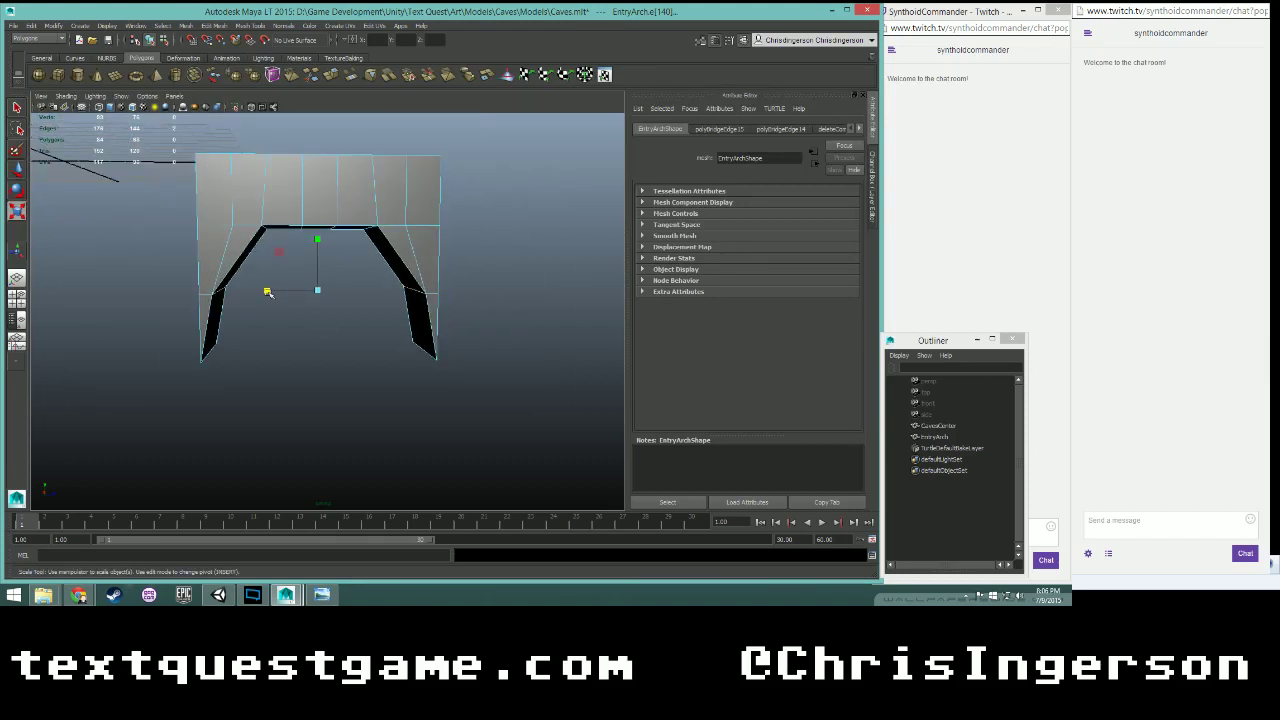
drag(268, 292, 272, 290)
- Raise the middle face on the underside of the arch opening toward the top of the block
alt+drag(340, 328, 332, 326)
click(346, 333)
key(space)
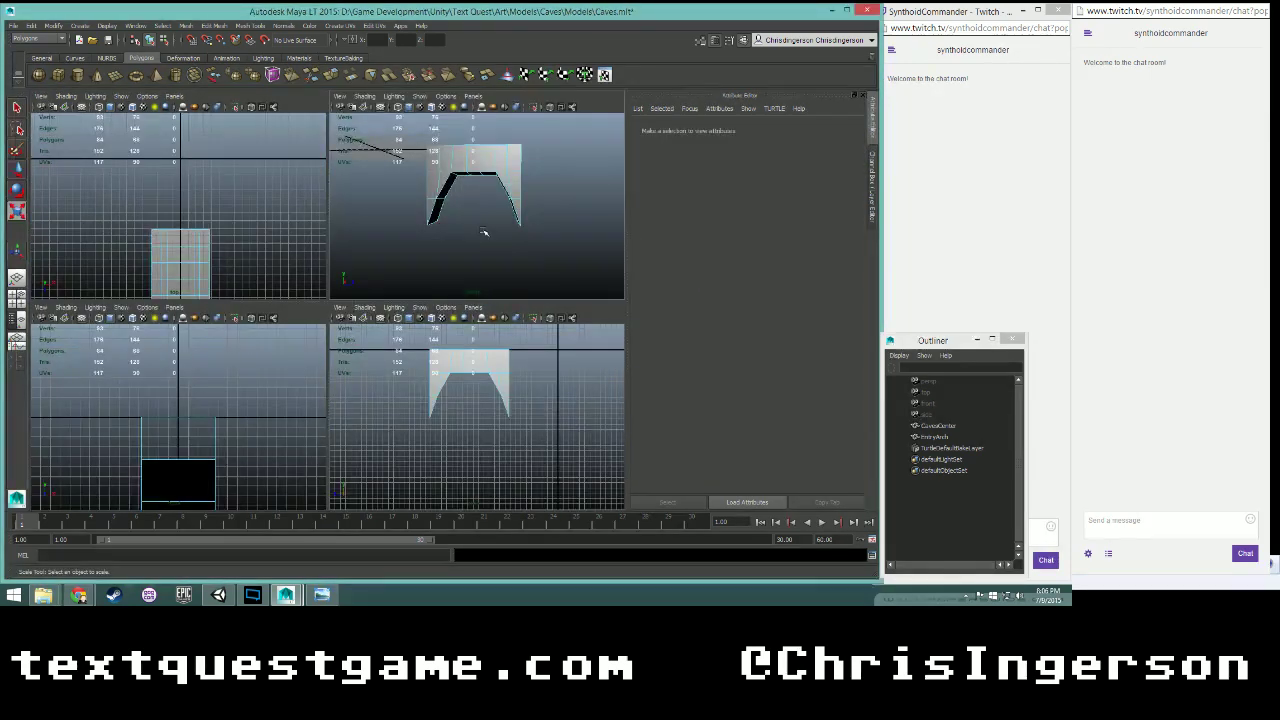
key(space)
right_drag(327, 246, 325, 270)
click(324, 247)
key(w)
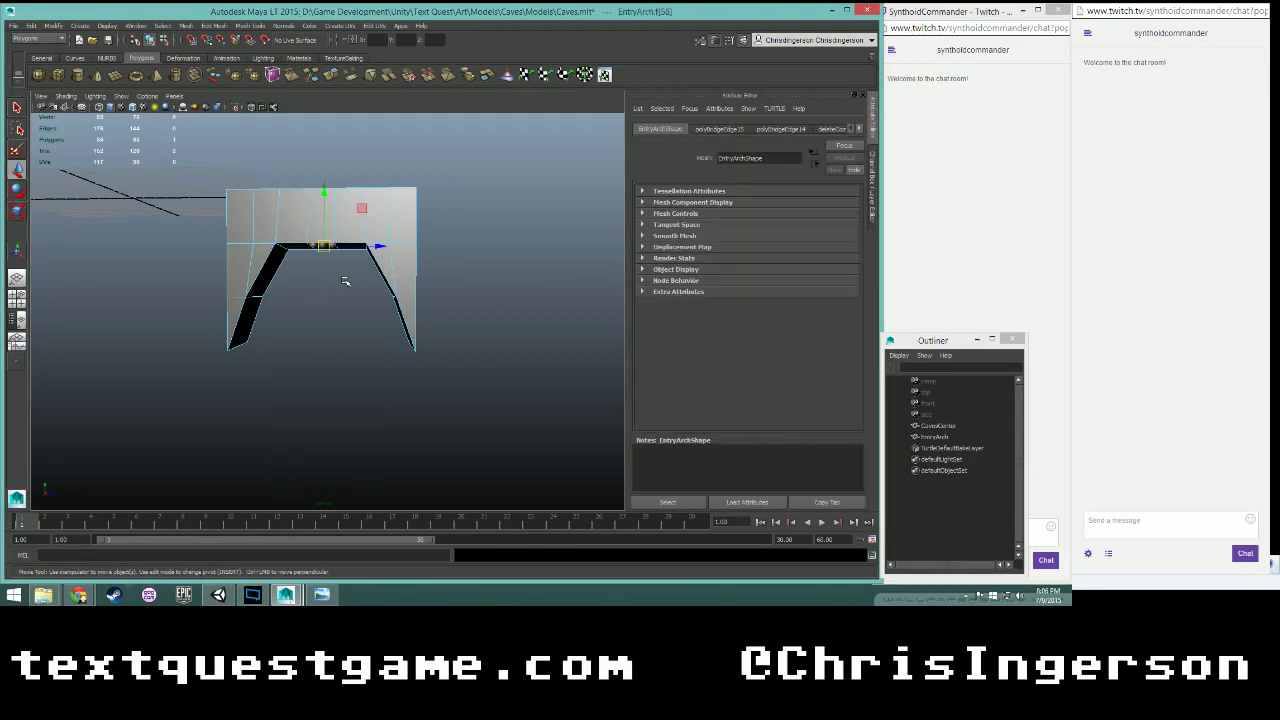
click(323, 192)
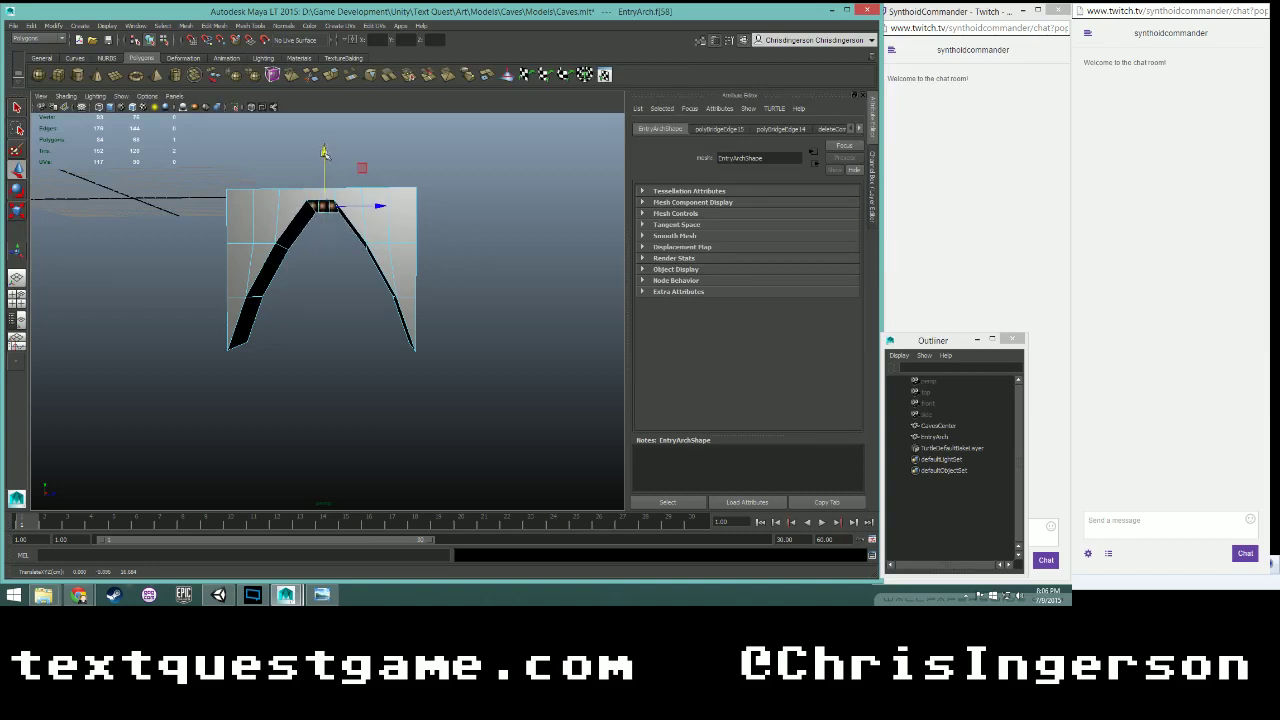
- Raise the two upper corner edges of the arch opening together to round its top
alt+drag(330, 261, 283, 240)
right_drag(283, 240, 279, 217)
click(279, 218)
alt+drag(360, 213, 369, 229)
shift+click(374, 231)
drag(319, 178, 318, 155)
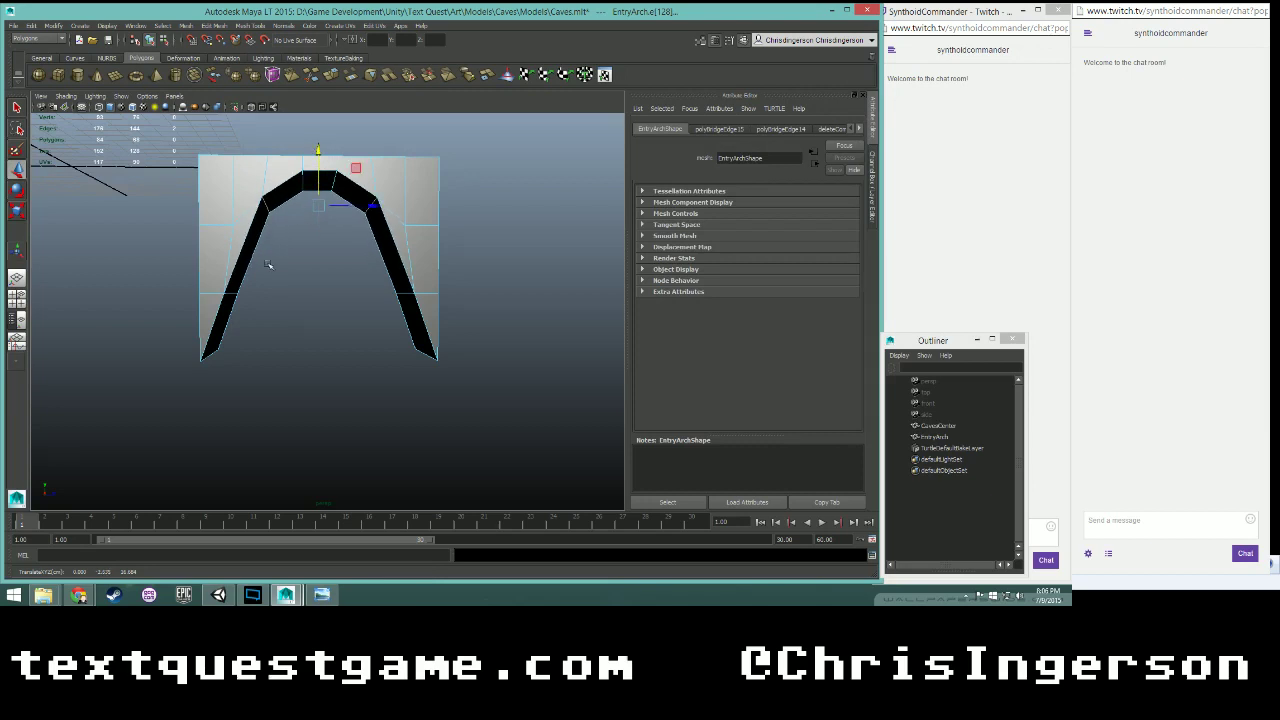
- Raise the mid-height edges on the inner sides of both arch legs together to smooth the opening's curve
click(232, 294)
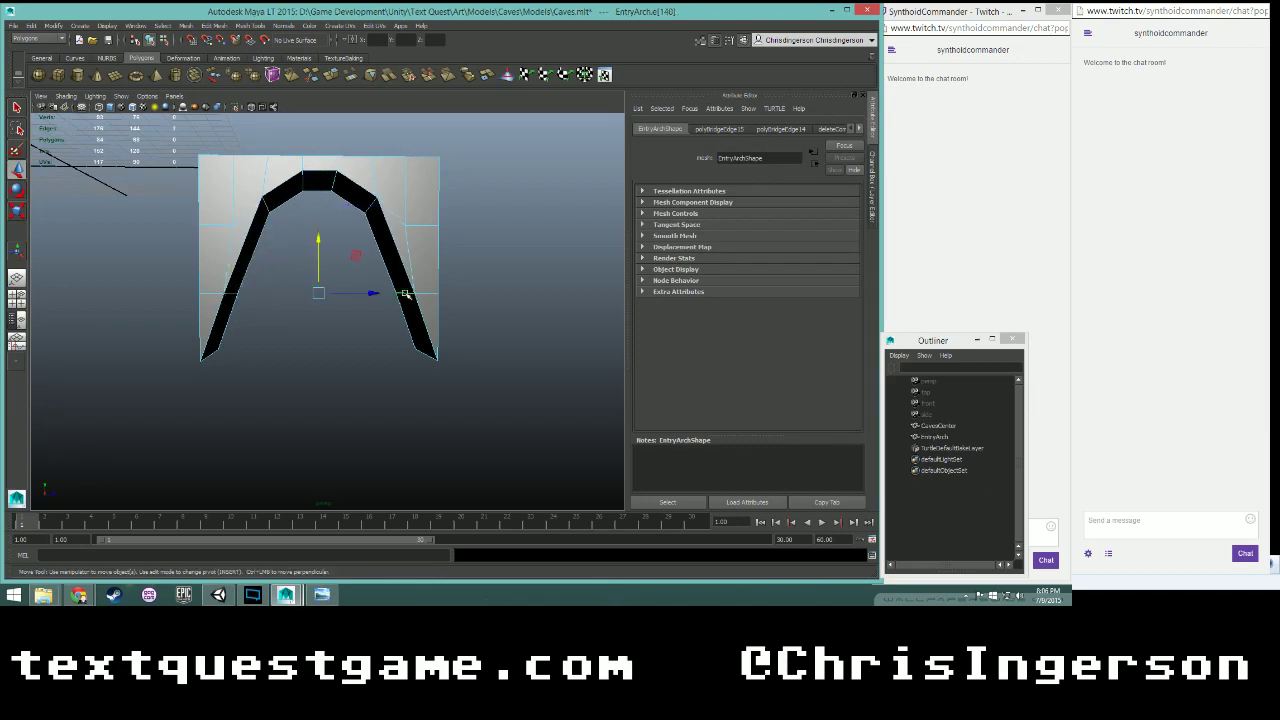
drag(318, 237, 318, 229)
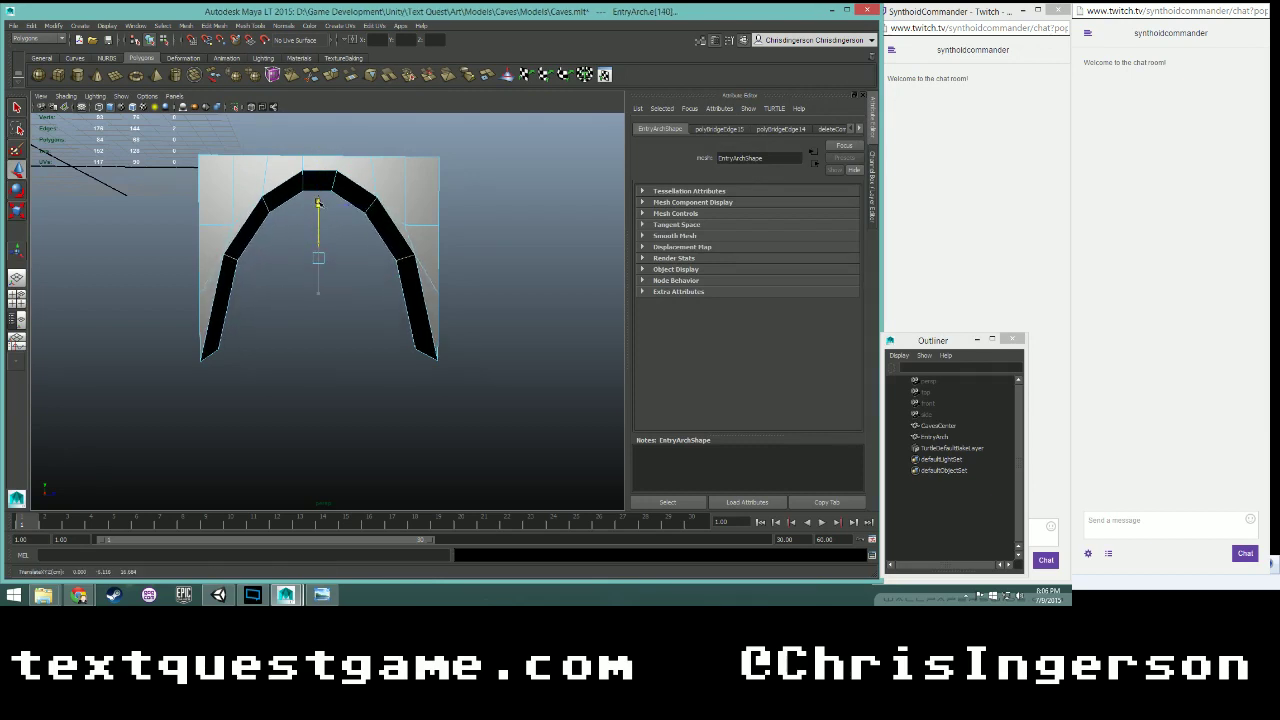
scroll(291, 229, up, 3)
alt+middle_drag(277, 203, 307, 326)
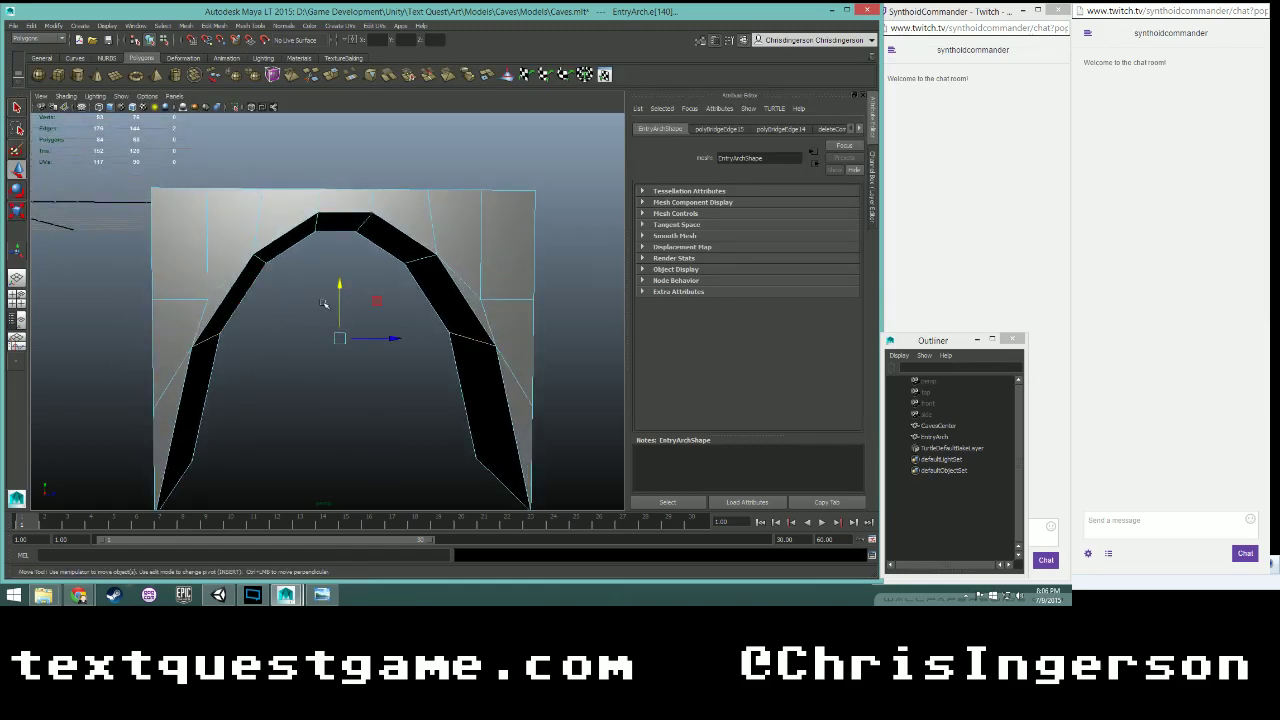
alt+drag(300, 351, 343, 383)
scroll(299, 349, down, 2)
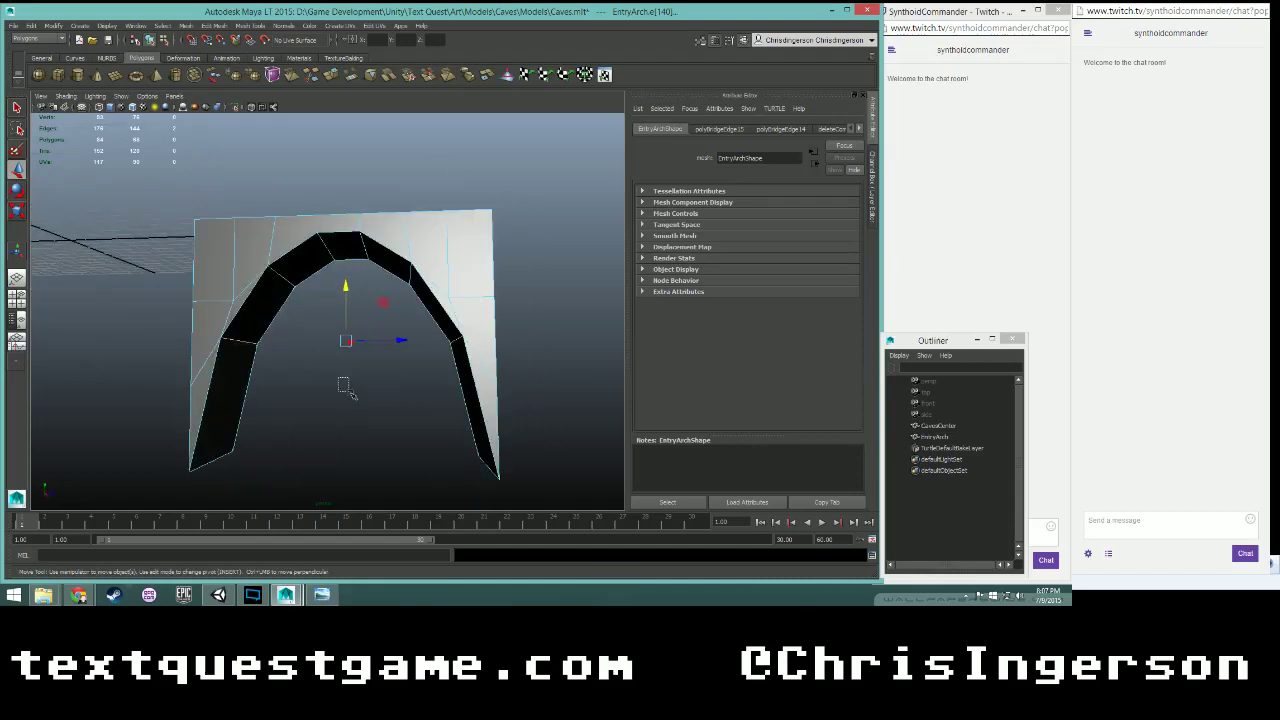
- Return to object mode, select the whole EntryArch mesh and display its transform channels
click(343, 383)
right_drag(365, 262, 392, 248)
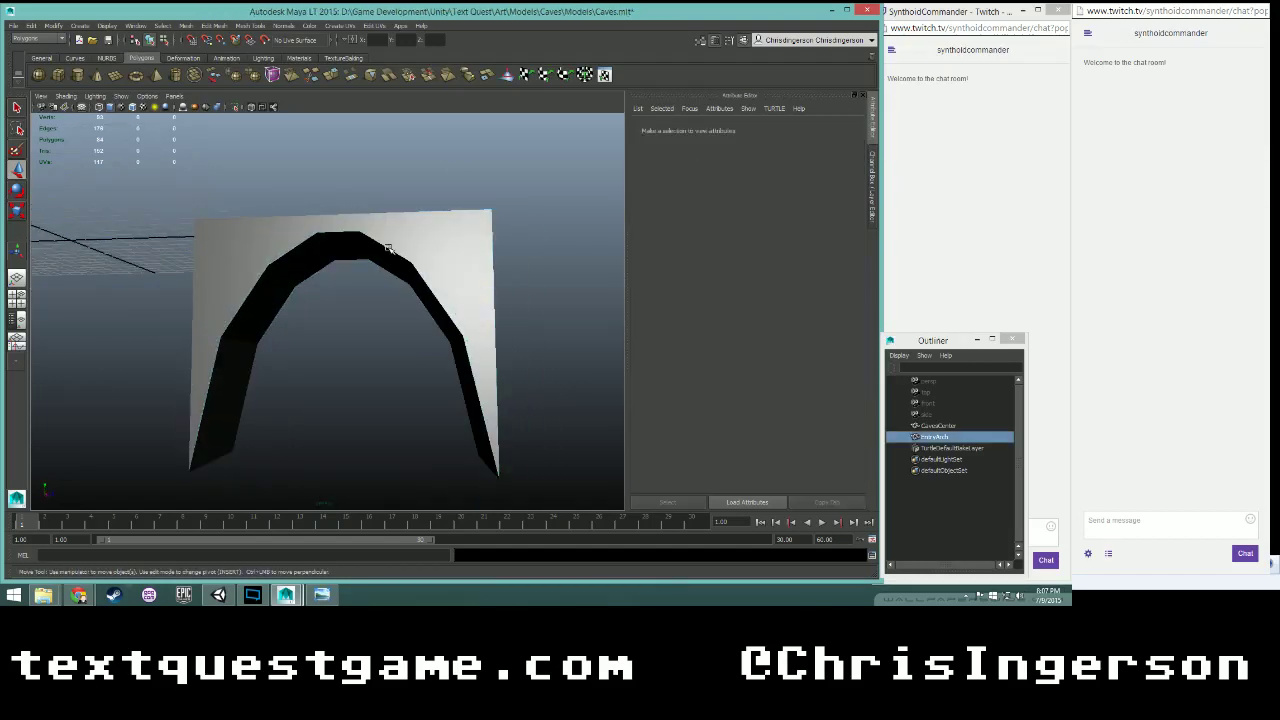
click(358, 334)
mouse_move(386, 340)
alt+mouse_down()
mouse_move(382, 307)
mouse_move(343, 337)
mouse_move(382, 355)
mouse_move(431, 311)
mouse_move(423, 280)
mouse_move(329, 286)
mouse_move(327, 346)
mouse_move(398, 337)
mouse_move(371, 314)
mouse_move(400, 309)
mouse_move(430, 323)
mouse_move(429, 357)
mouse_move(486, 309)
mouse_move(450, 279)
mouse_move(329, 289)
mouse_move(331, 354)
mouse_move(334, 303)
mouse_move(379, 291)
mouse_move(451, 371)
mouse_move(433, 331)
mouse_move(391, 334)
mouse_move(420, 340)
mouse_move(426, 360)
mouse_move(412, 372)
mouse_move(420, 303)
mouse_move(440, 289)
mouse_move(417, 329)
mouse_move(425, 305)
mouse_move(394, 325)
alt+mouse_up()
click(338, 266)
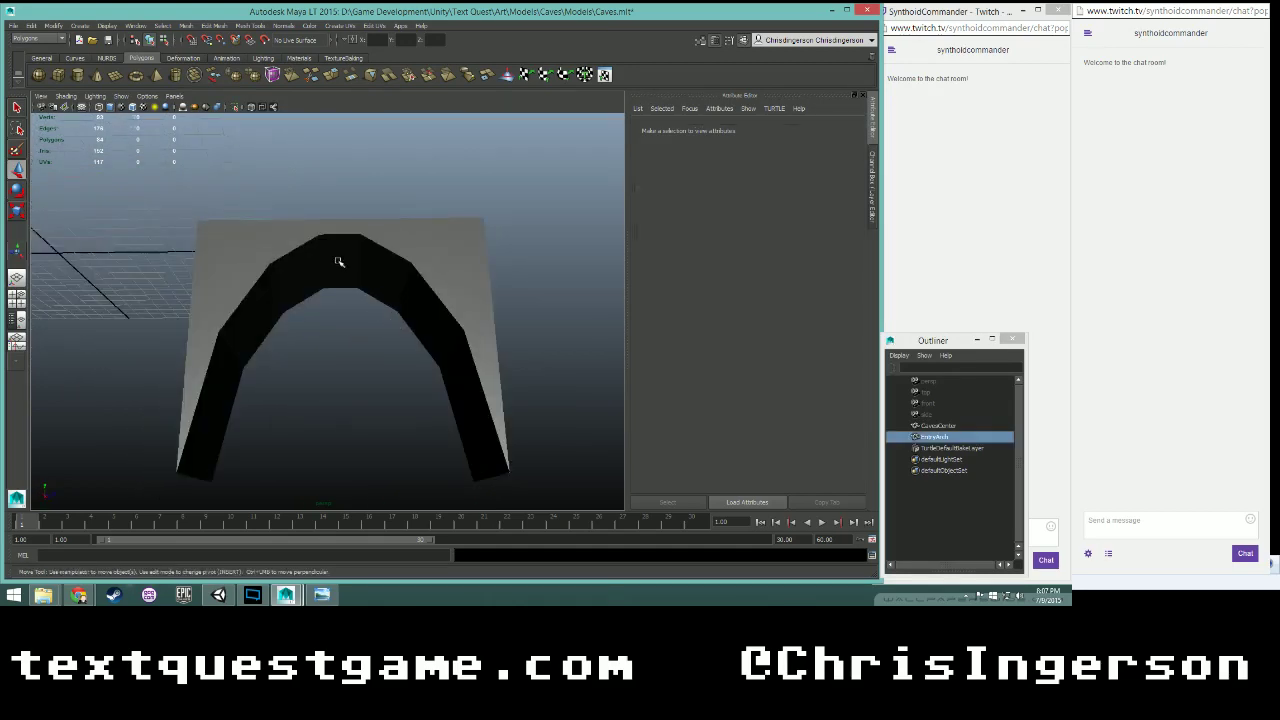
alt+drag(340, 263, 588, 442)
click(870, 183)
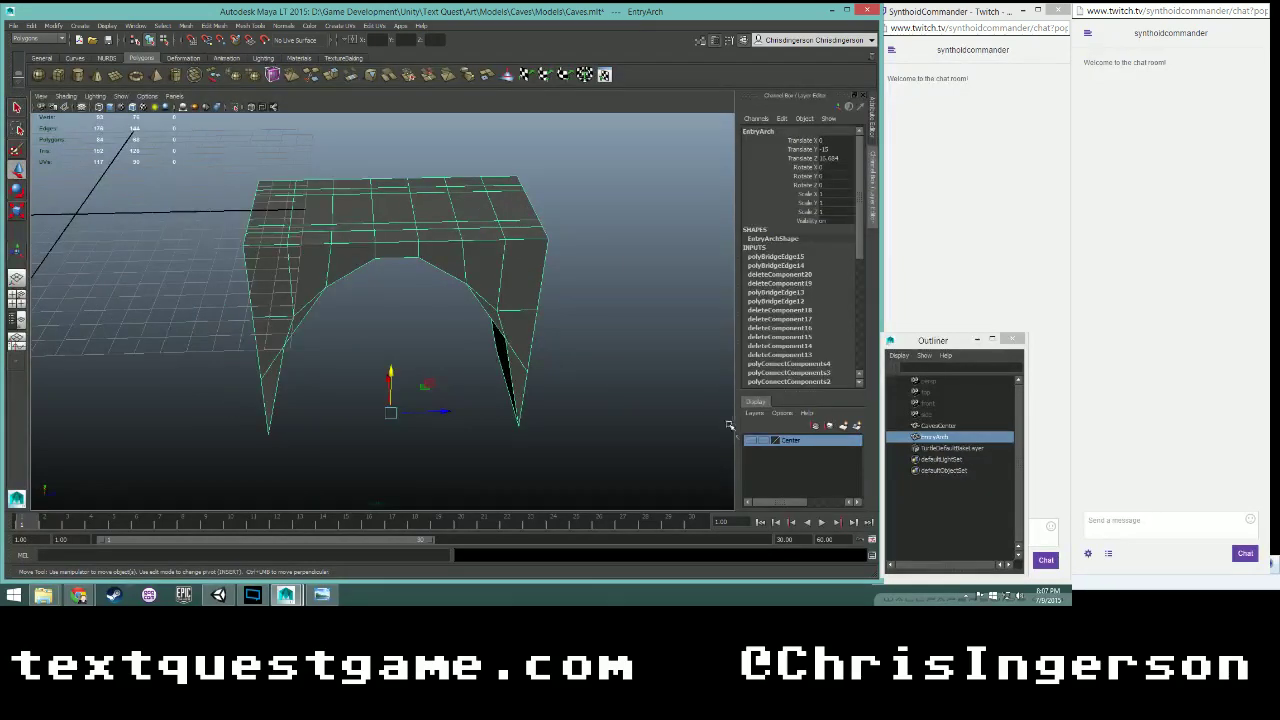
- With the Center layer's column shown, duplicate EntryArch and slide the copy along Z into the column
alt+drag(560, 380, 326, 428)
click(370, 405)
click(455, 283)
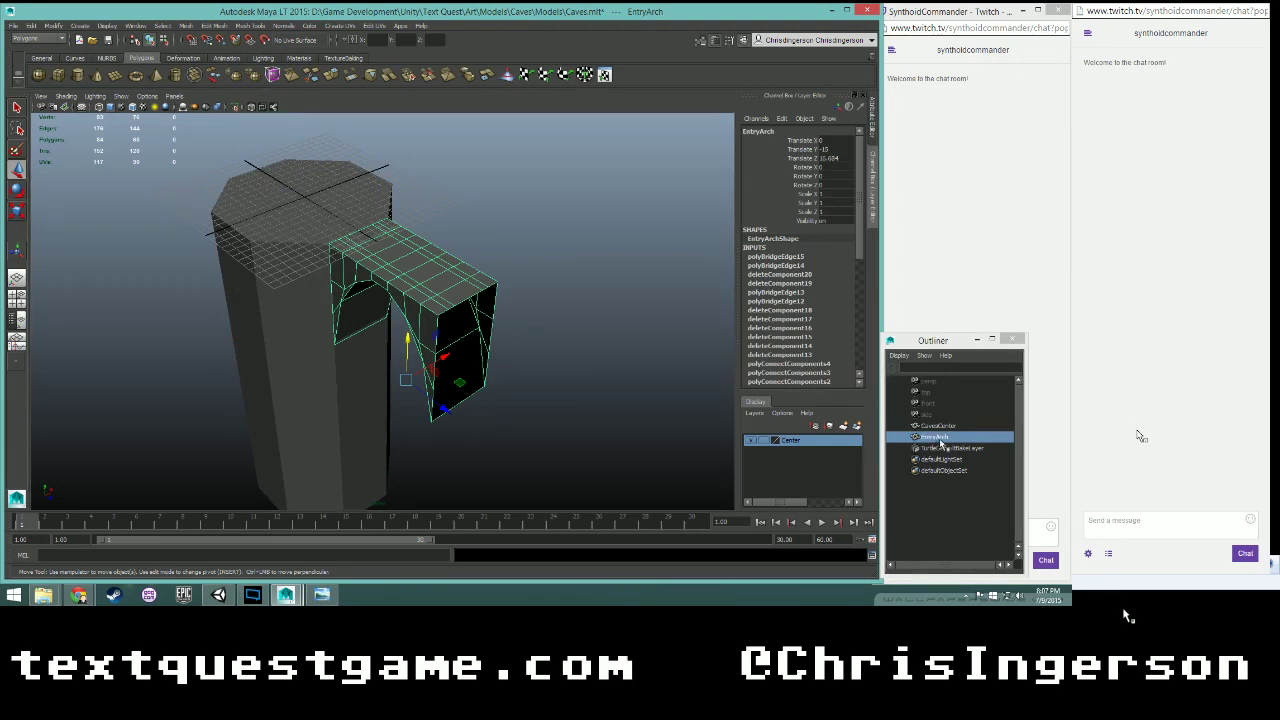
key(ctrl+d)
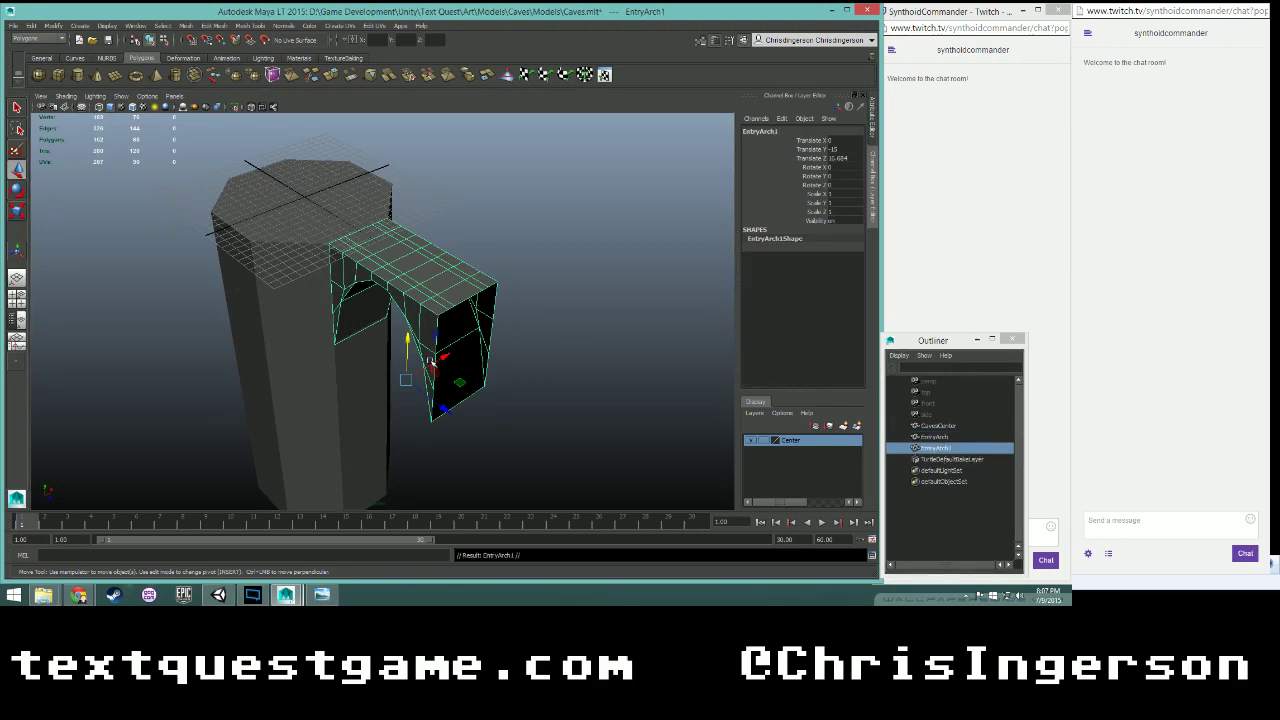
alt+drag(478, 340, 369, 281)
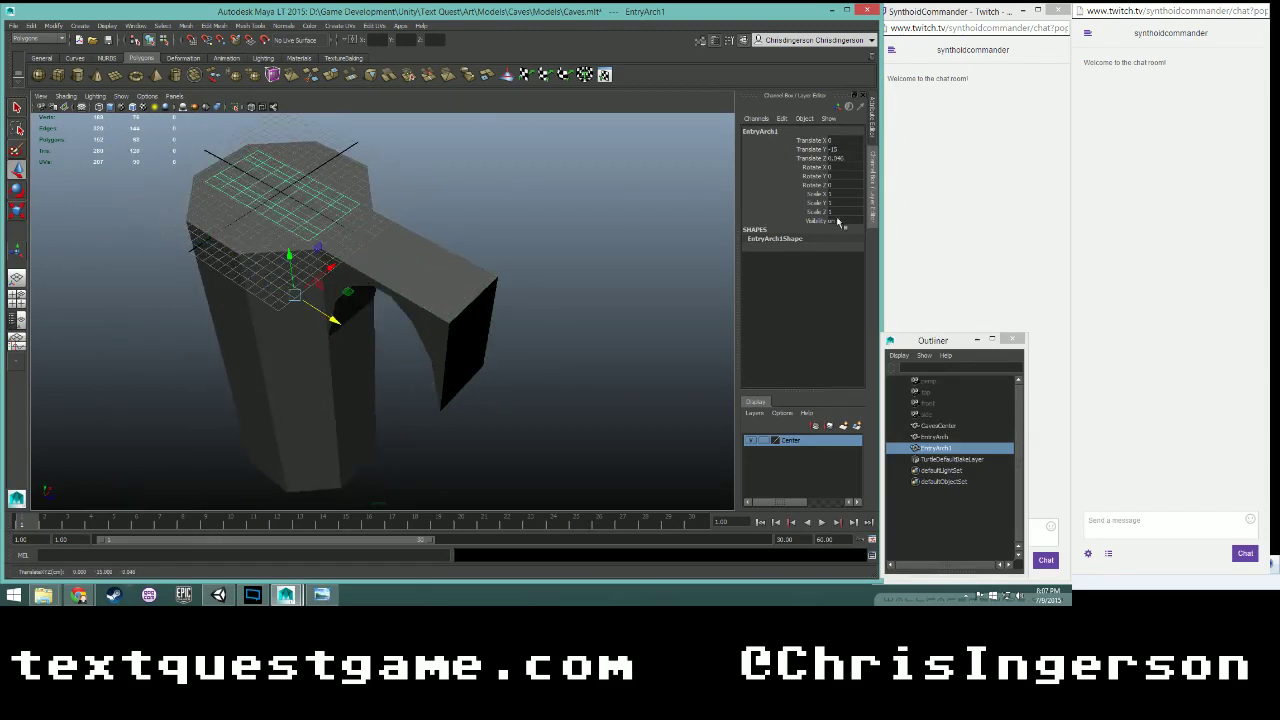
- Set the duplicated arch's Translate Z to 0 and its Rotate Y to 90
double_click(845, 158)
text(0)
double_click(845, 176)
text(90)
key(Return)
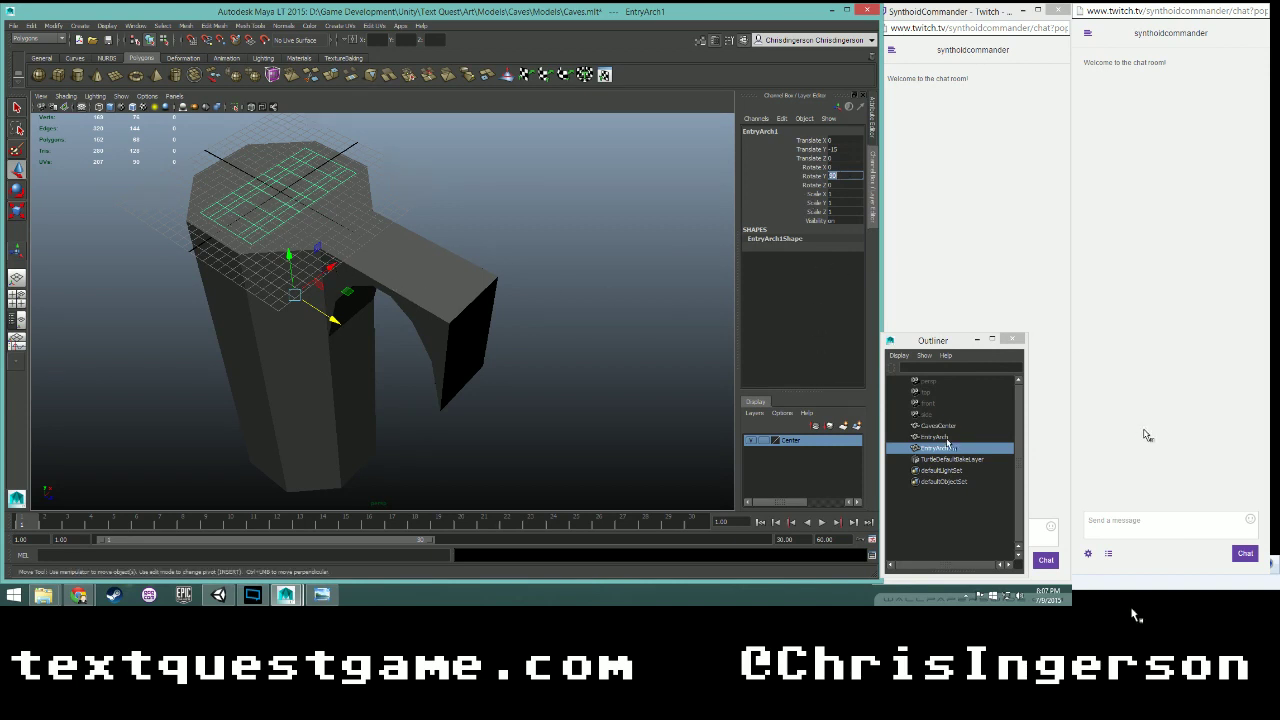
- Position the original EntryArch against the column, trying Translate Z values of 15, 16 and 17 before setting it to 16.75
click(938, 438)
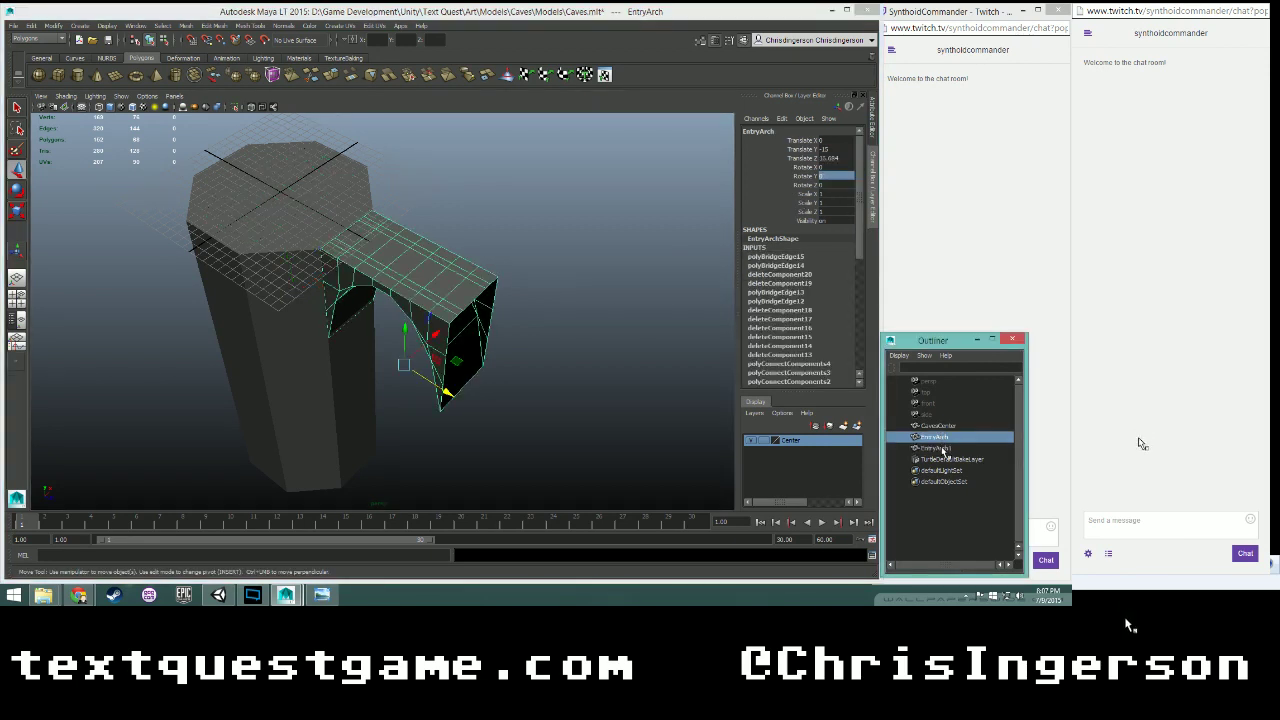
scroll(468, 310, up, 5)
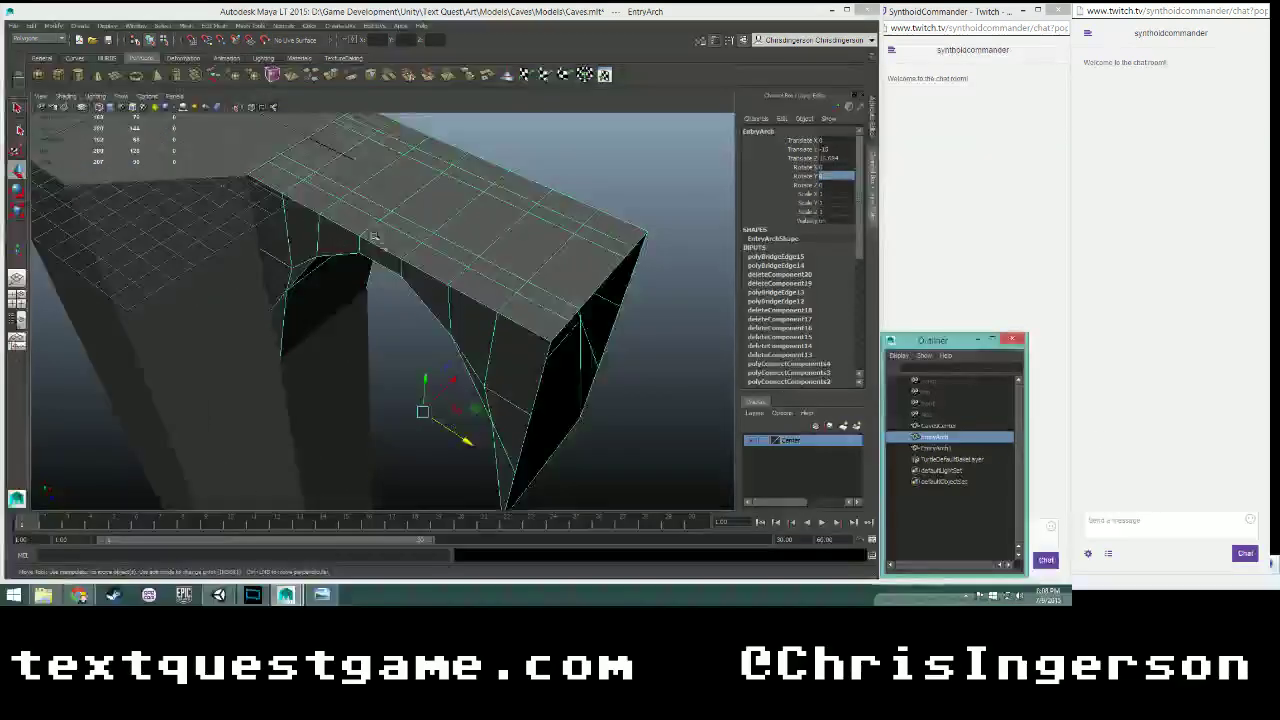
alt+drag(371, 246, 657, 173)
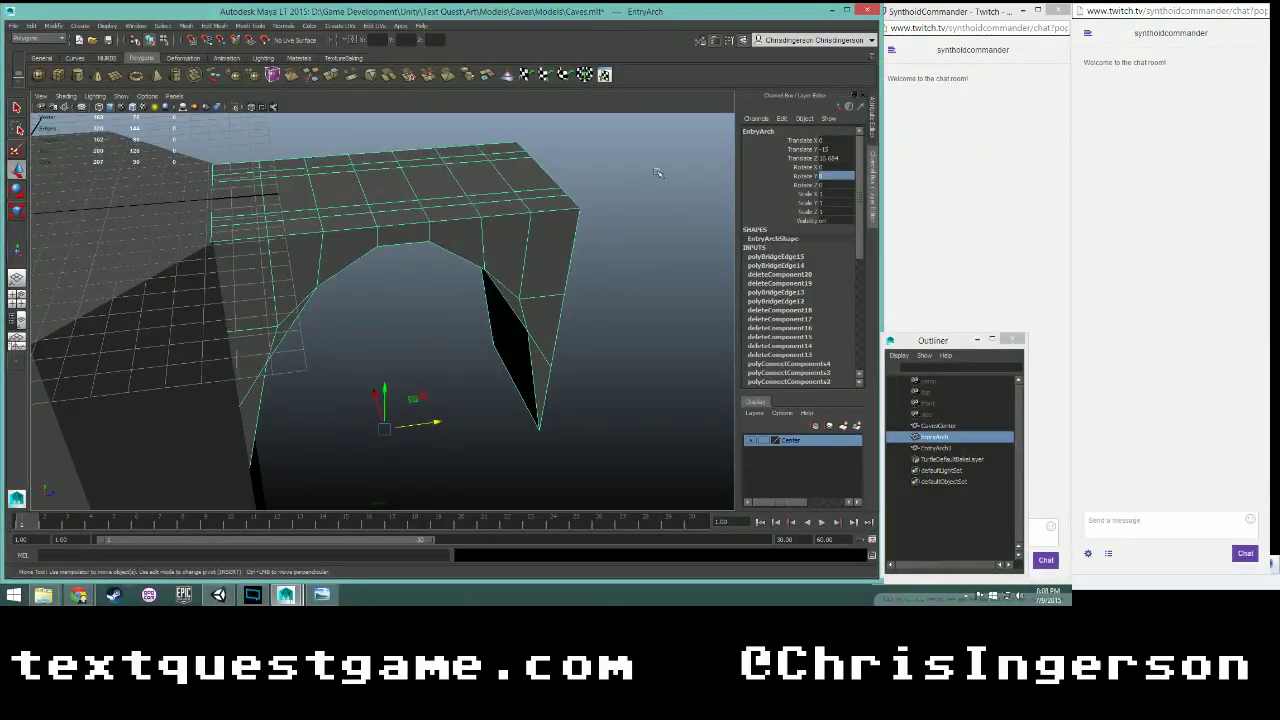
double_click(836, 158)
text(15)
key(Return)
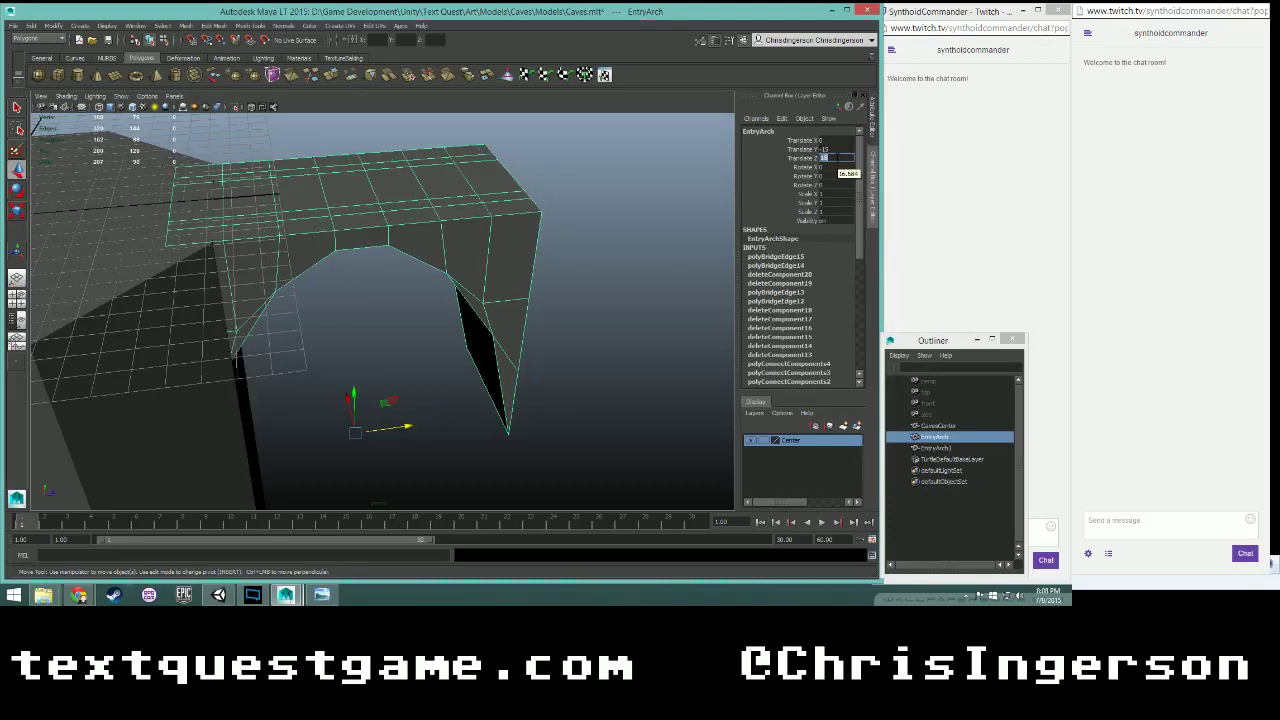
text(16)
key(Return)
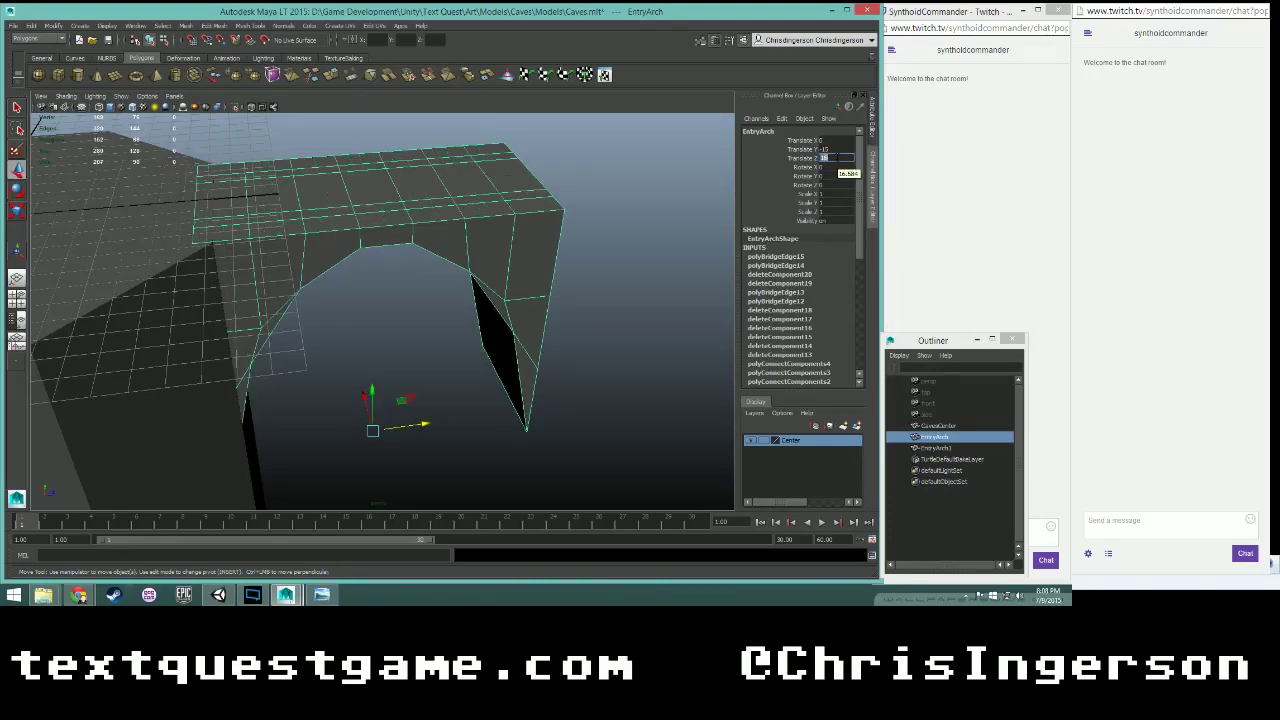
text(17)
key(Return)
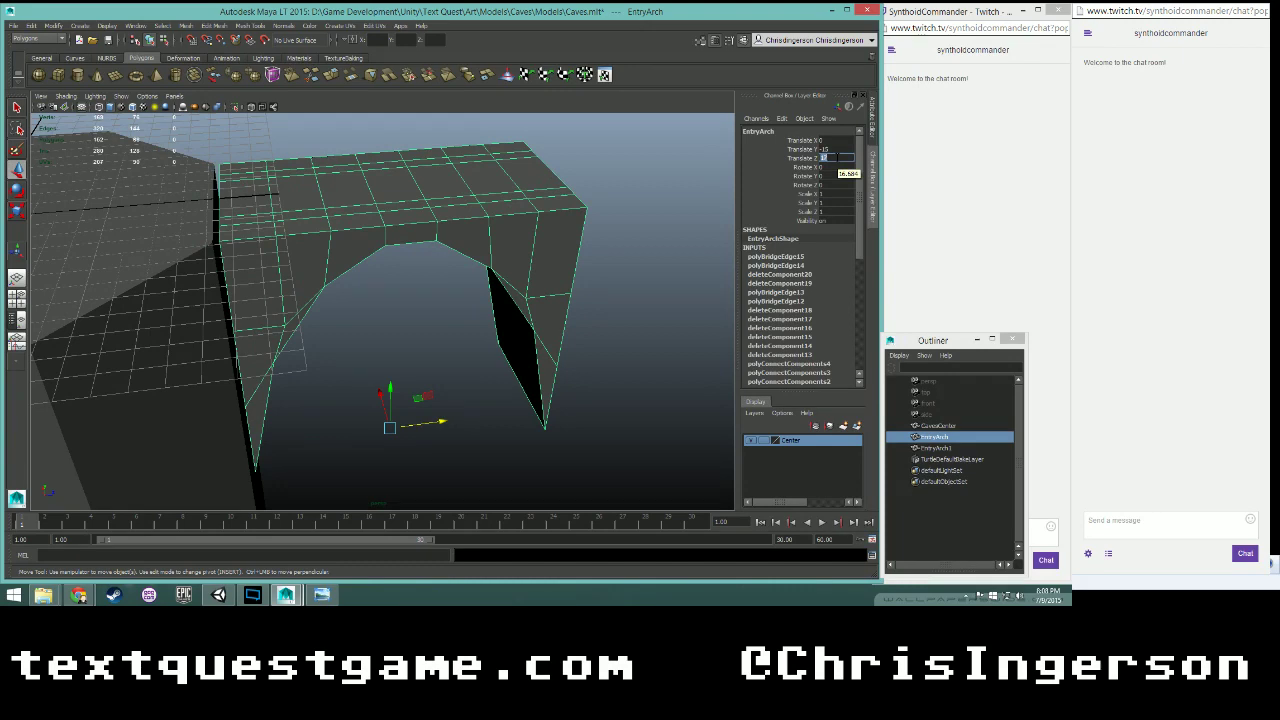
text(15.75)
key(Return)
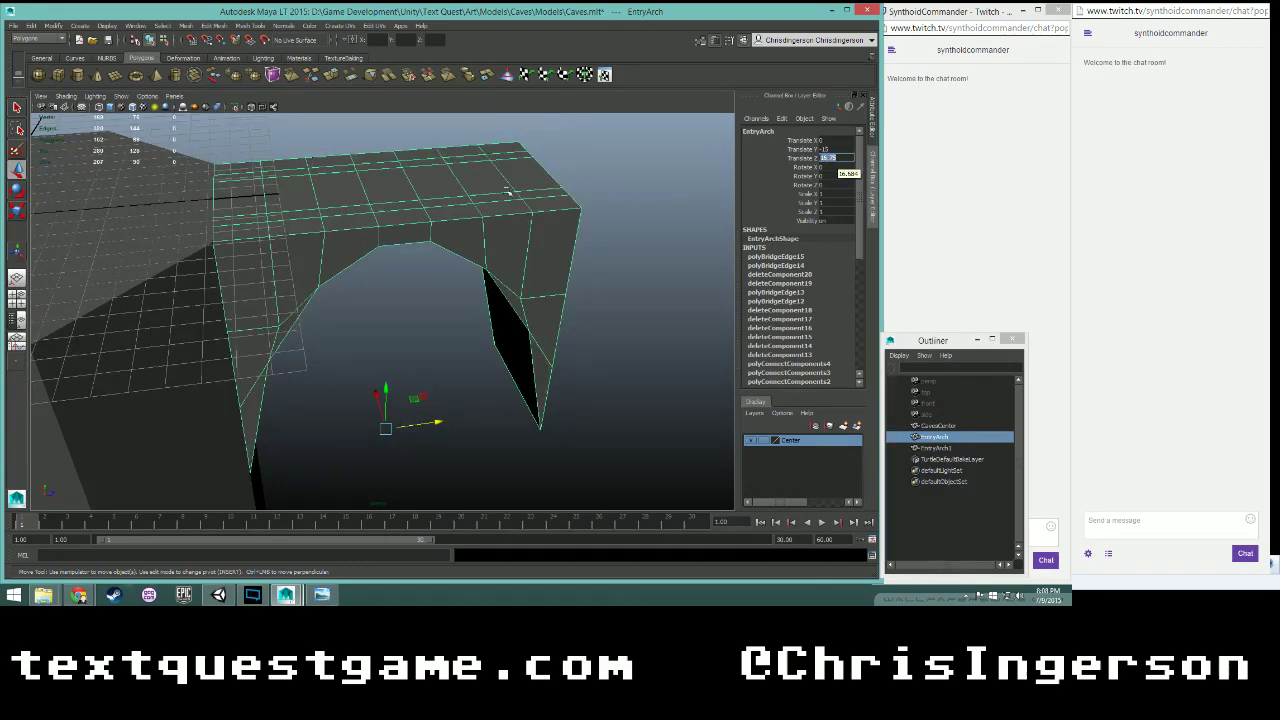
- Examine up close in the top view how the arch's inner end lines up with the column's flat side
alt+right_drag(508, 191, 581, 172)
alt+drag(581, 172, 374, 247)
scroll(373, 246, up, 3)
key(space)
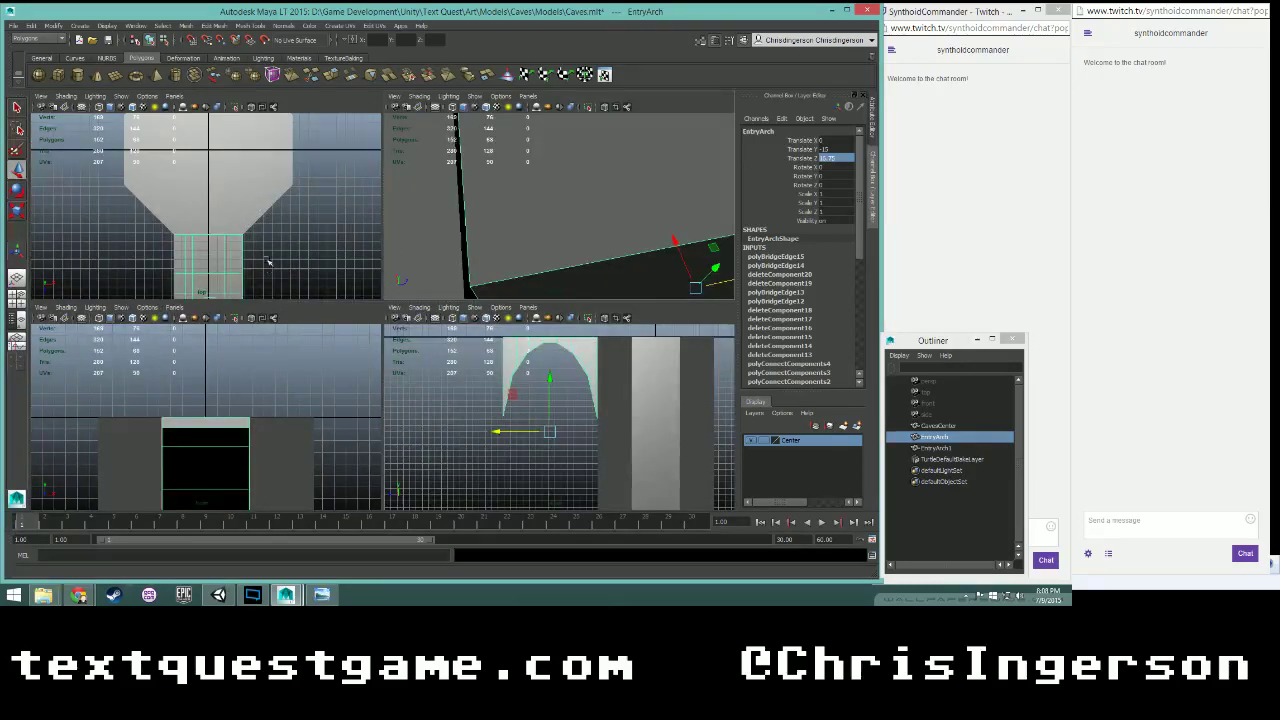
key(space)
scroll(386, 317, up, 5)
alt+middle_drag(391, 301, 358, 98)
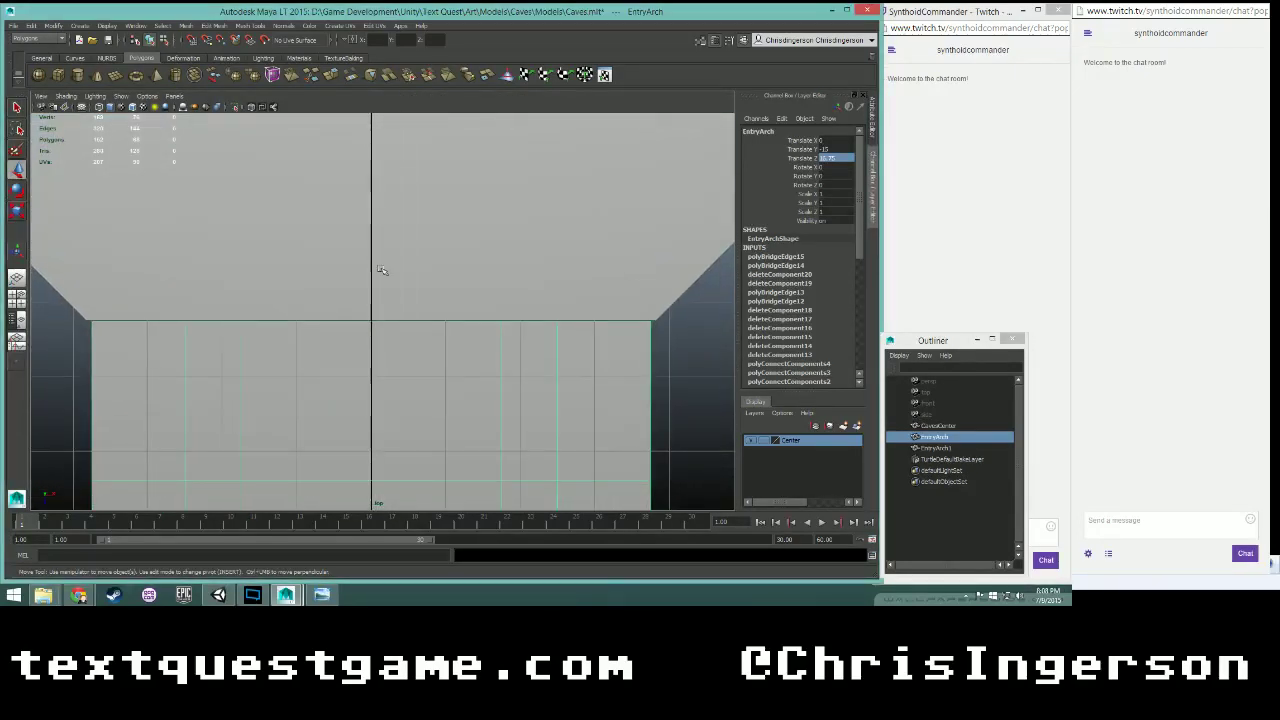
scroll(388, 300, up, 5)
alt+middle_drag(173, 314, 795, 279)
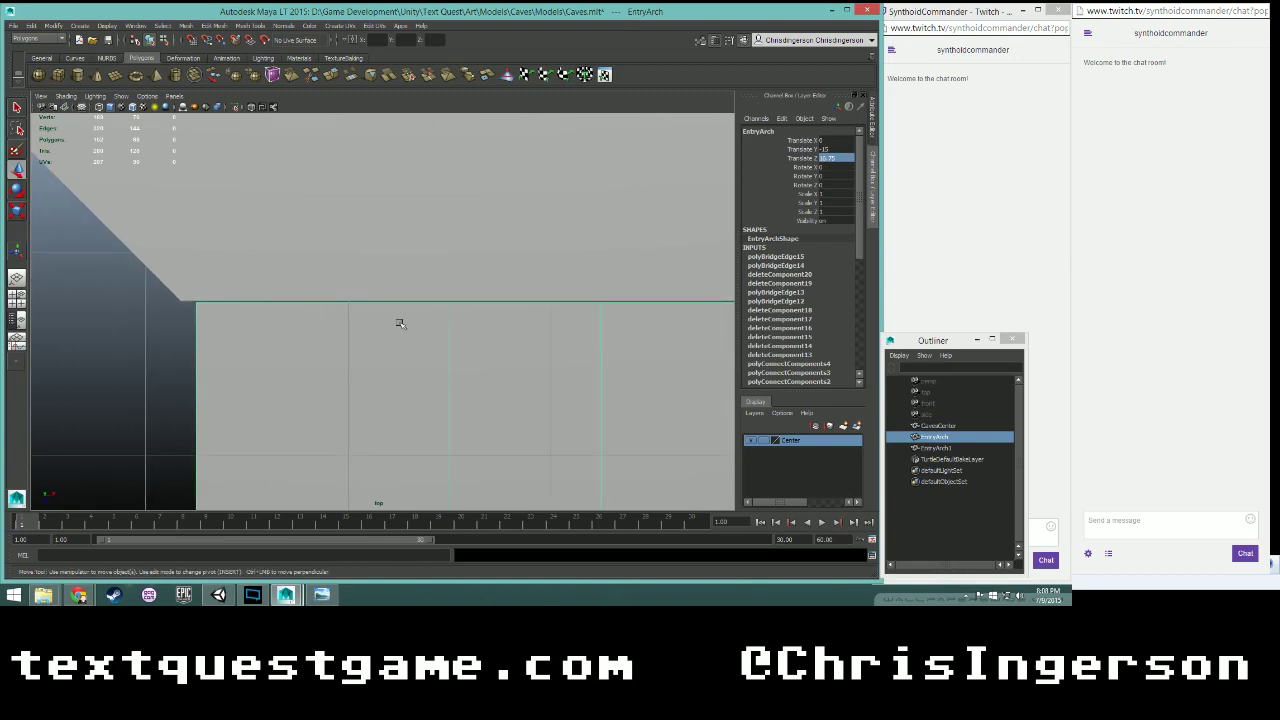
scroll(400, 323, up, 1)
alt+middle_drag(185, 321, 280, 308)
scroll(306, 323, up, 4)
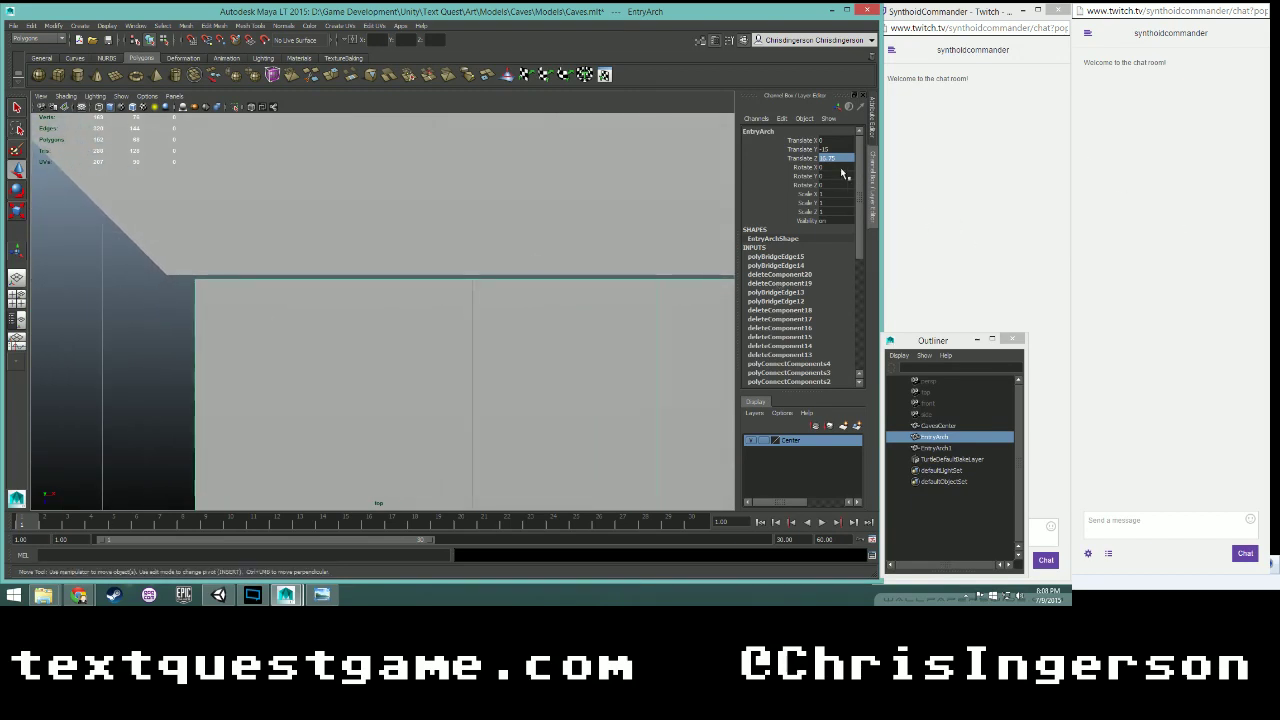
- Try Translate Z values of 16.5, 16.7, 16.25 and 16.725 for EntryArch against the column's flat side
click(835, 158)
text(163.5)
key(Return)
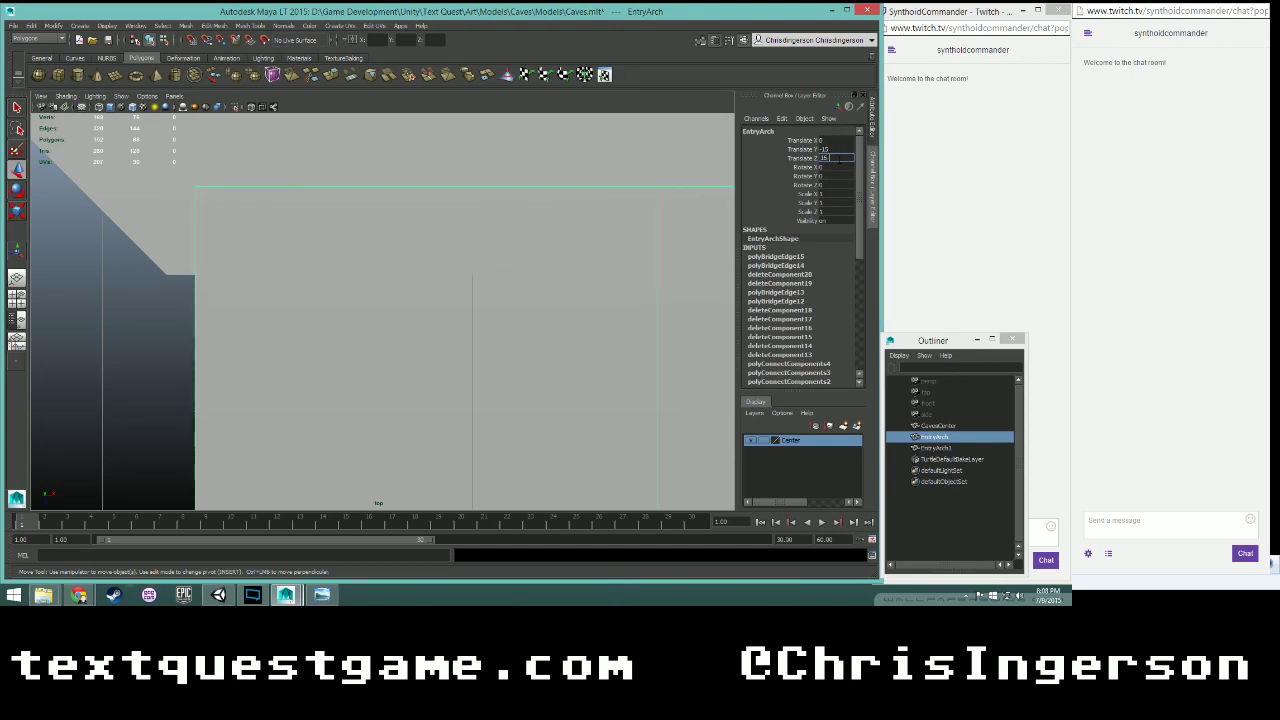
key(Return)
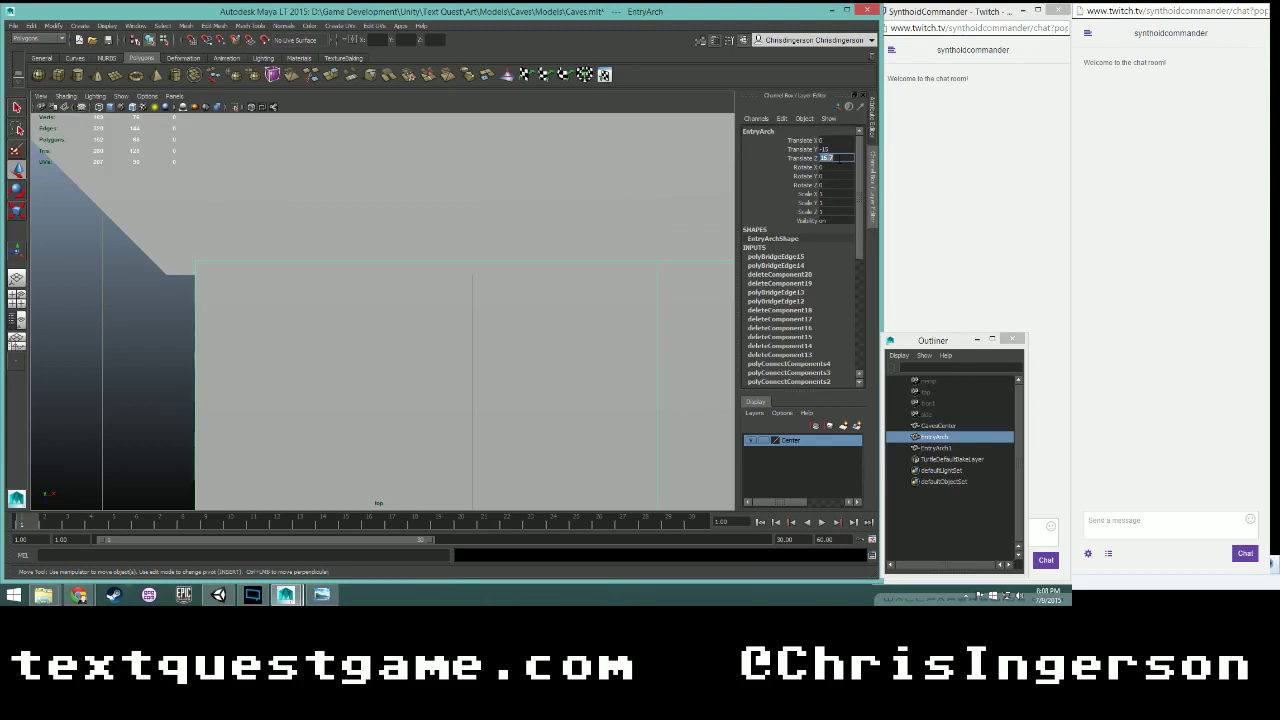
text(15.25)
key(Return)
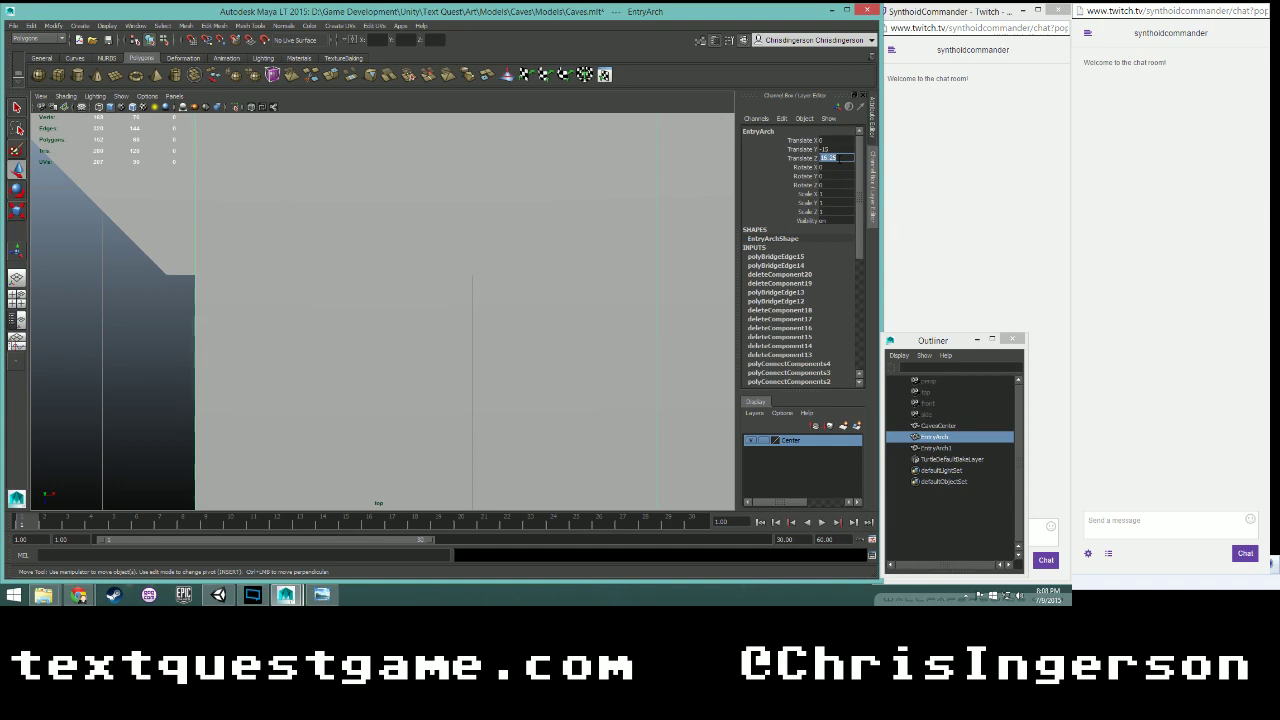
text(15.725)
key(Return)
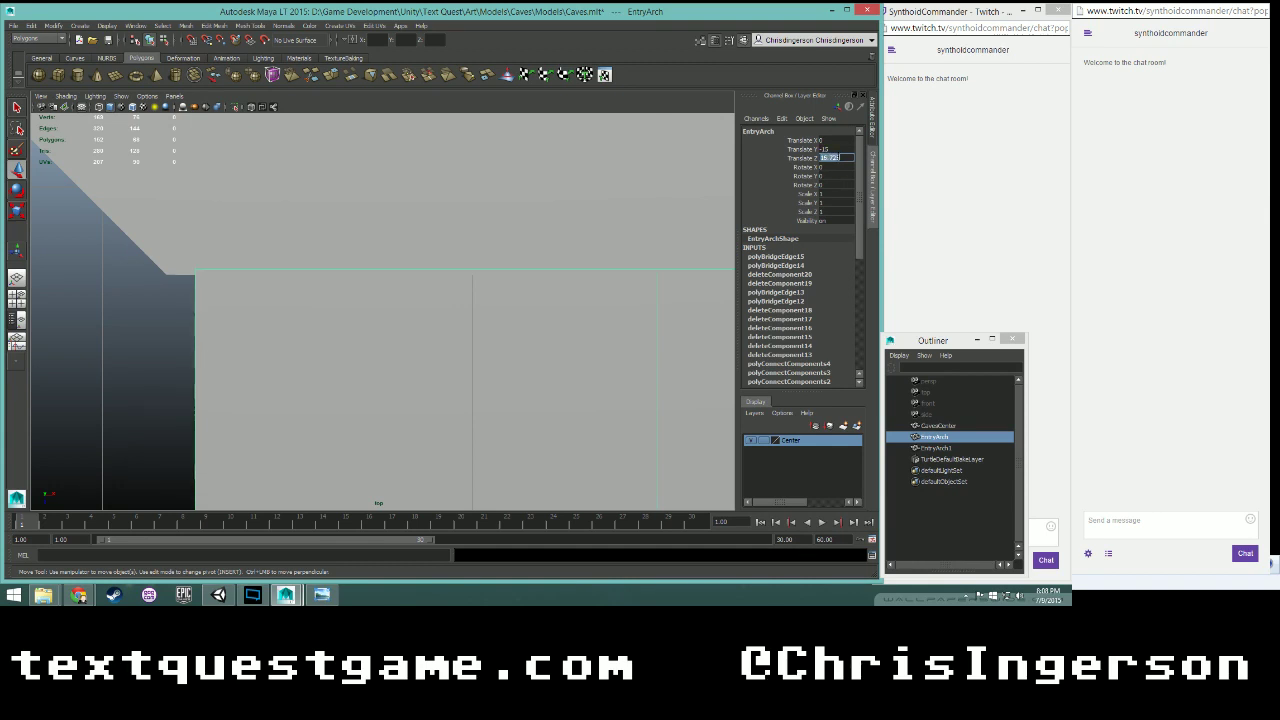
- Try EntryArch's Translate Z at 16.73 and 16.74 to close the gap with the column
click(810, 160)
click(845, 158)
double_click(841, 158)
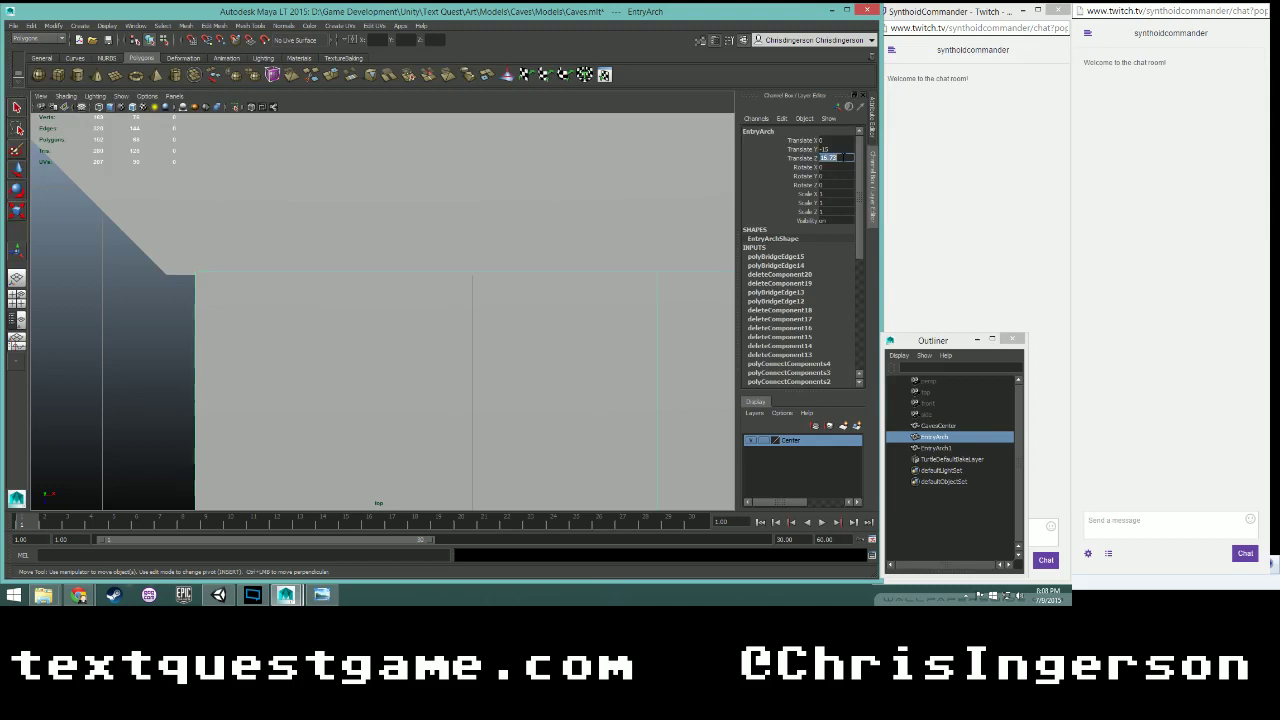
text(2)
key(Return)
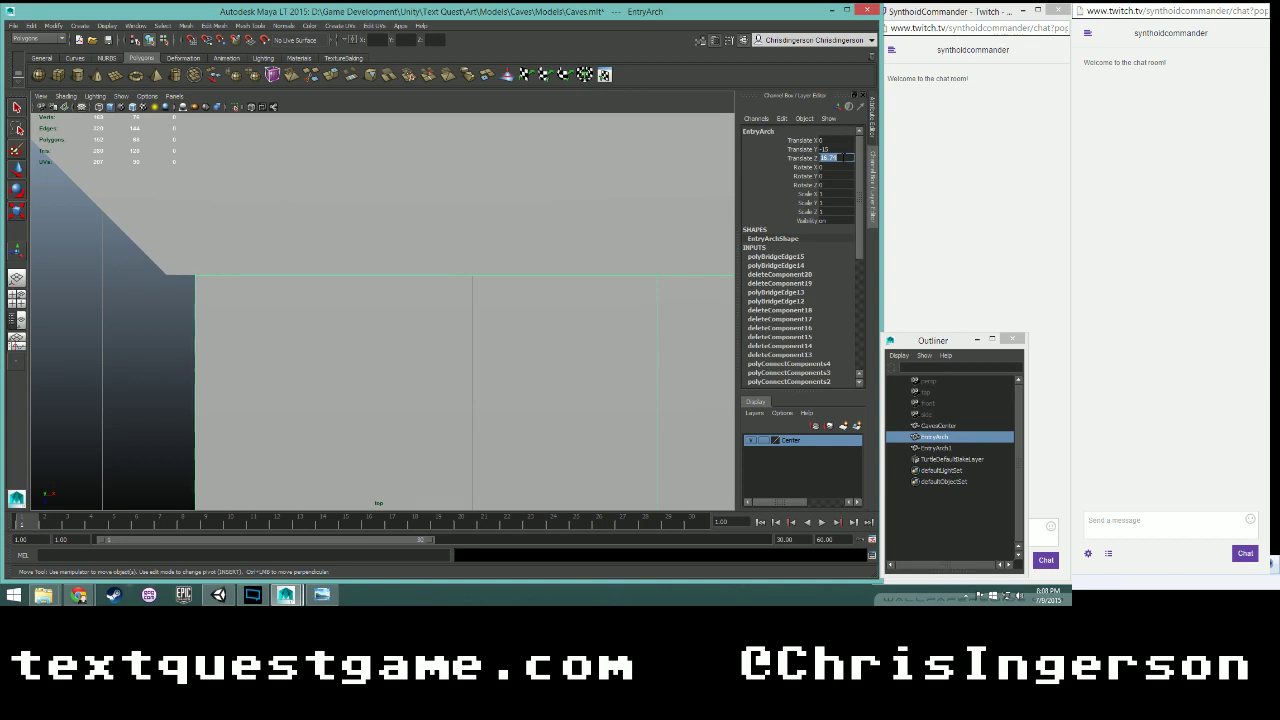
- Deselect the arch and examine up close in the top view the seam between its inner end and the column
scroll(290, 302, up, 1)
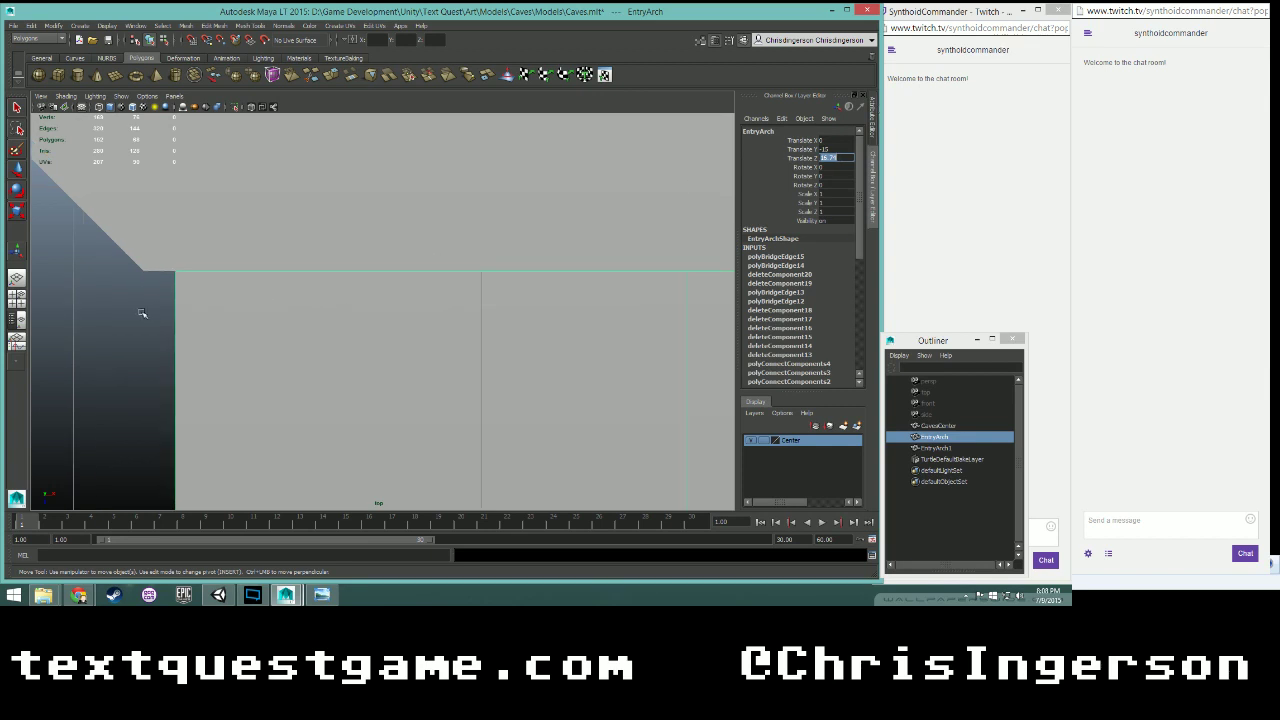
click(134, 313)
scroll(285, 296, up, 2)
scroll(289, 296, up, 3)
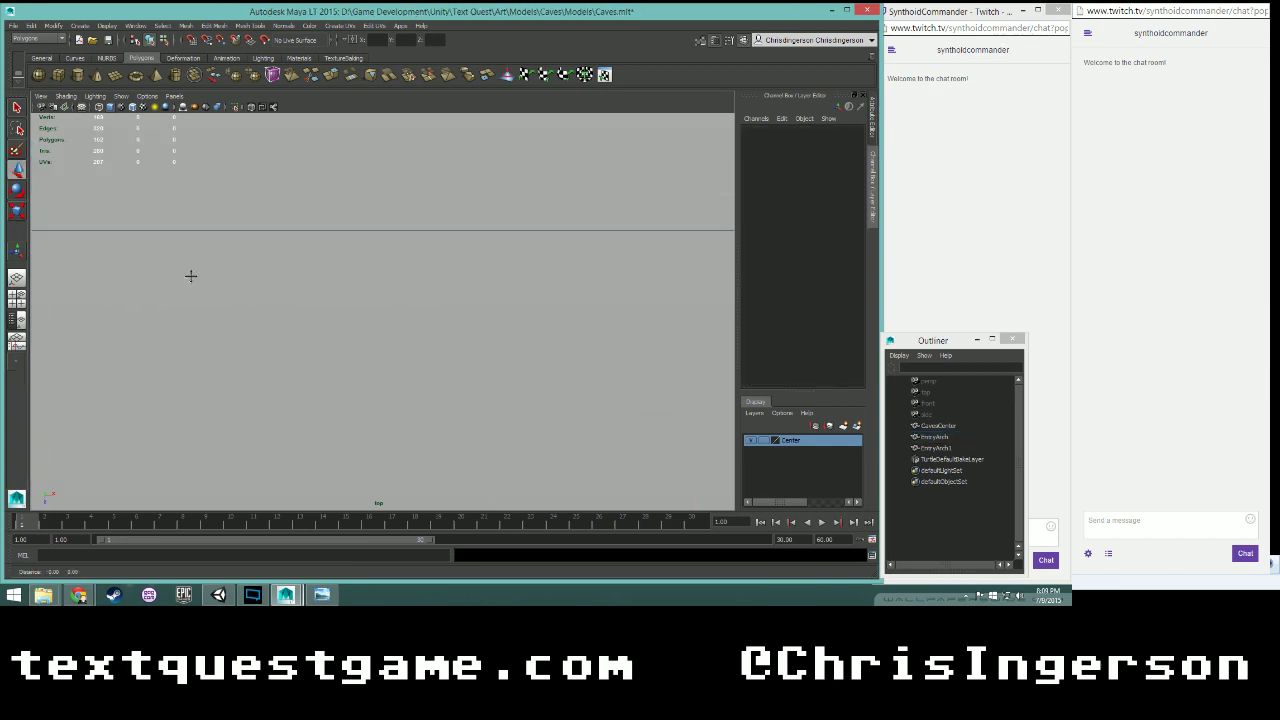
alt+middle_drag(191, 274, 463, 306)
scroll(360, 306, up, 3)
scroll(290, 280, up, 1)
scroll(371, 309, down, 2)
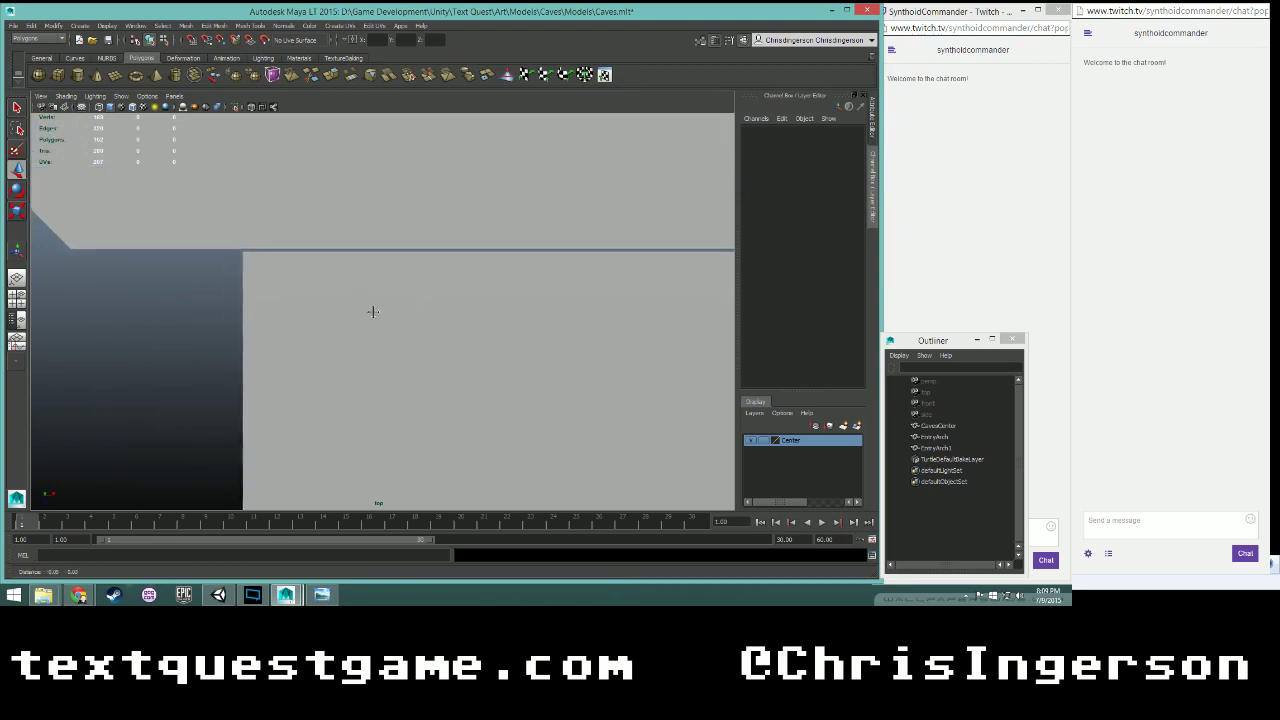
scroll(405, 320, up, 1)
- Reselect EntryArch and try finer Translate Z values of 16.735, 16.738 and 16.739 against the column's edge
click(616, 232)
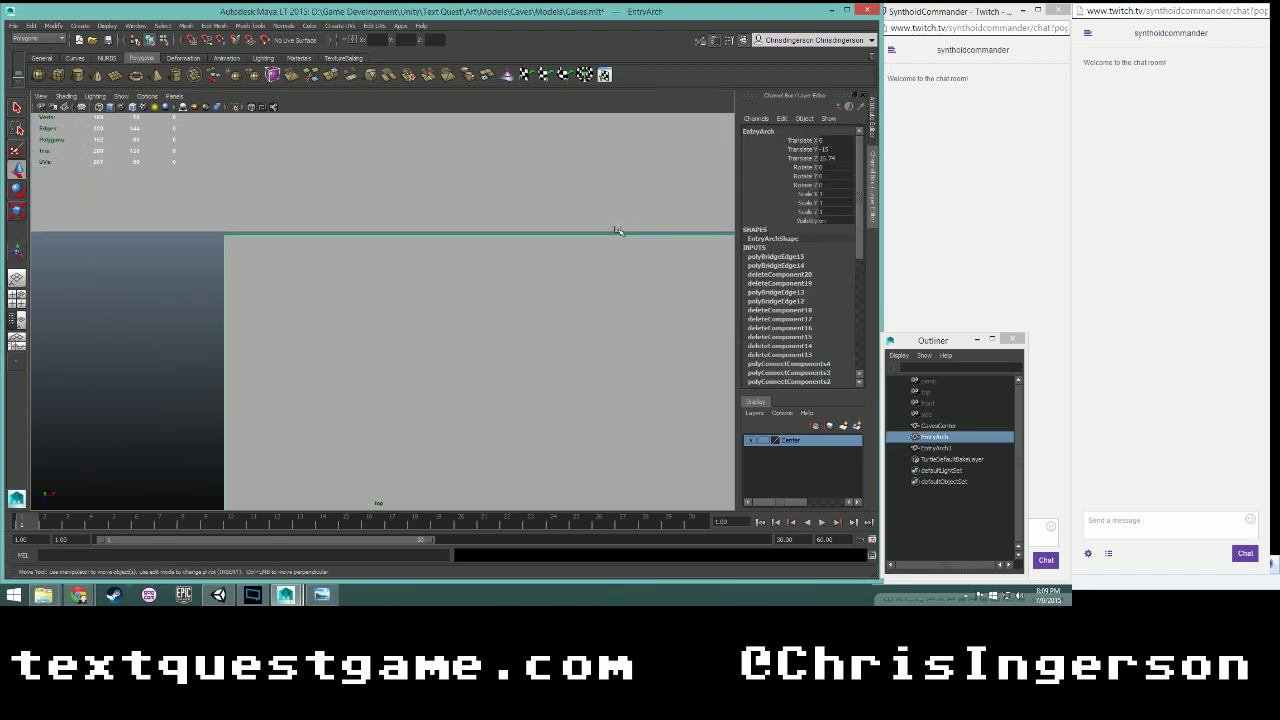
double_click(835, 158)
text(35)
key(Return)
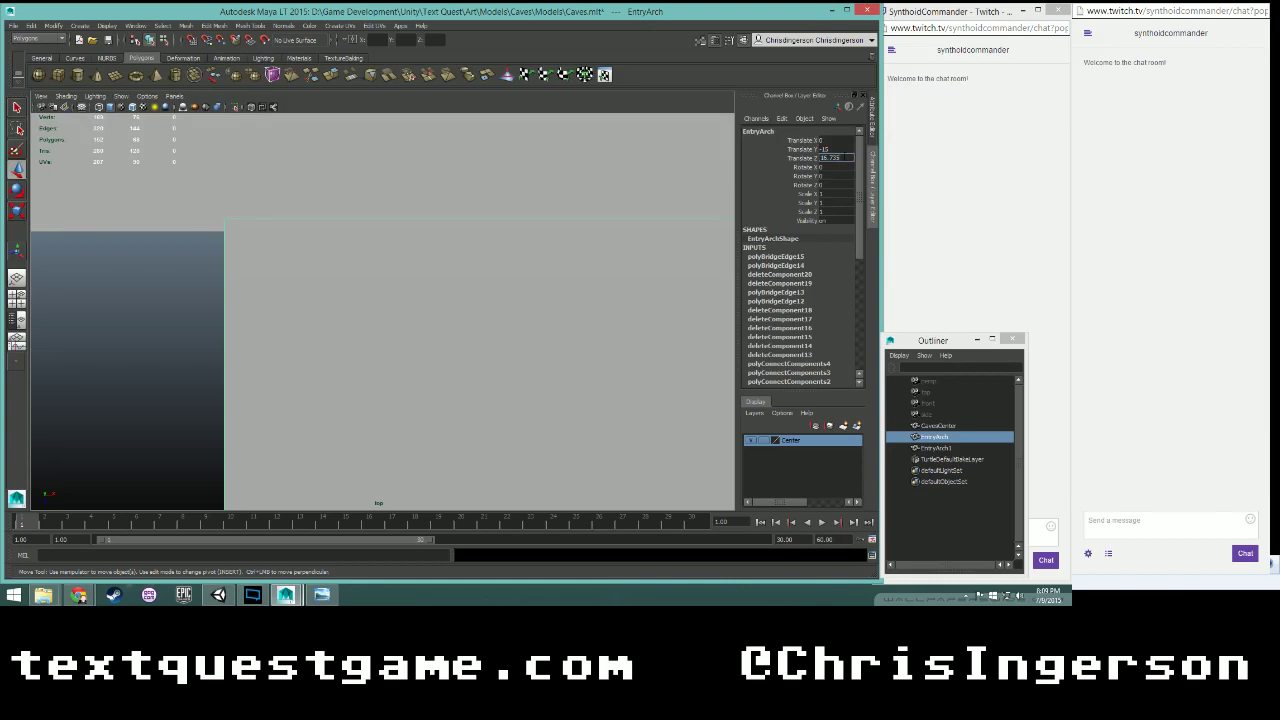
text(8)
key(Return)
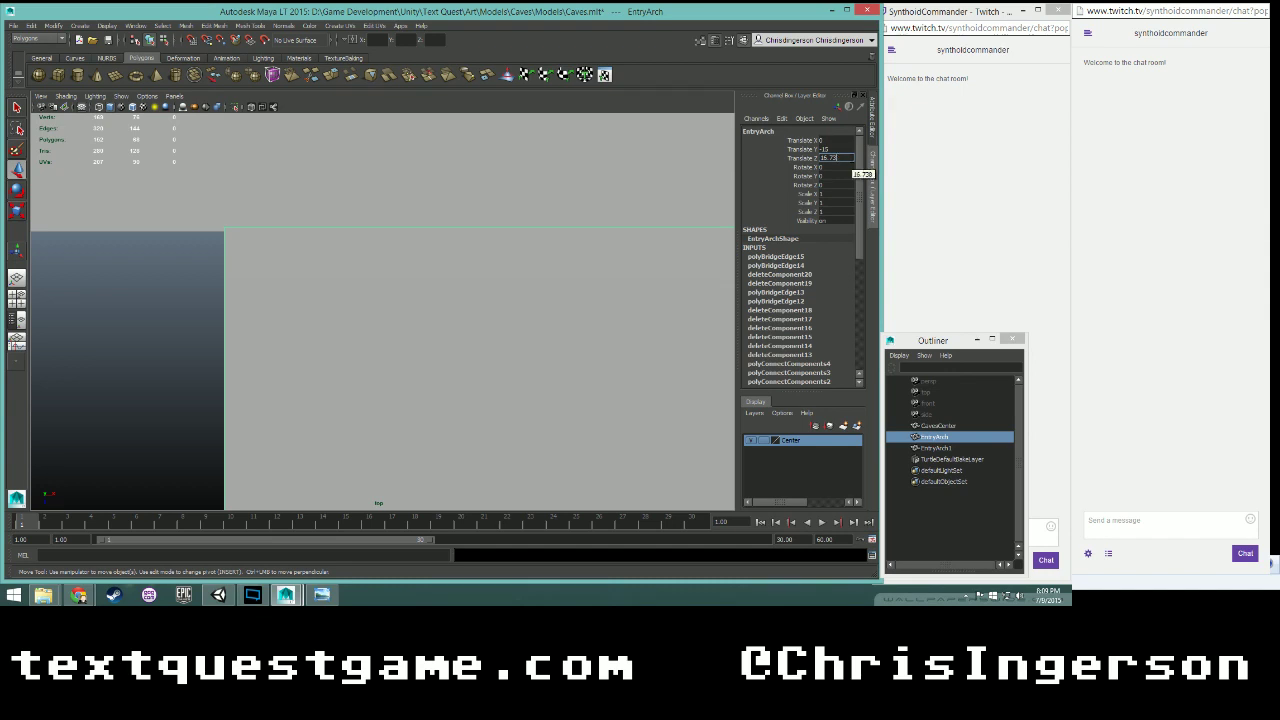
key(Return)
click(851, 159)
text(9)
key(Return)
click(851, 158)
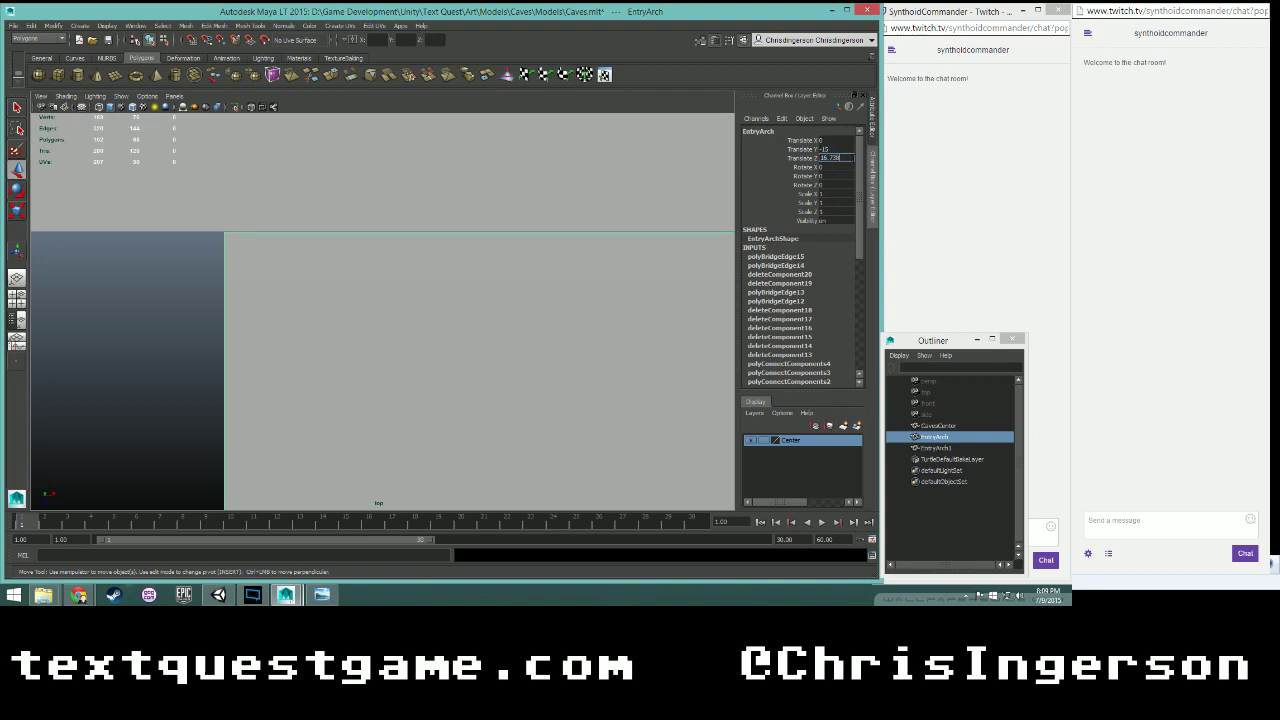
key(Return)
- Examine the arch's left inner corner against the column's flat side at several magnifications
scroll(423, 177, up, 5)
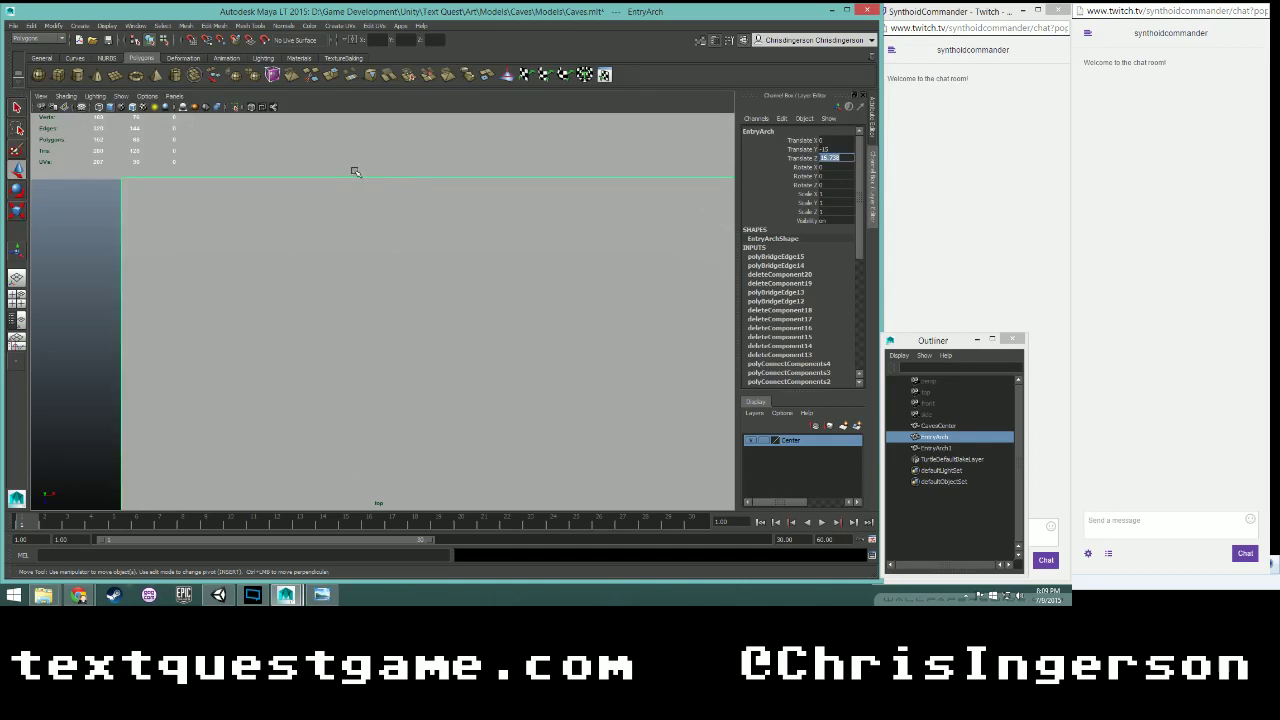
alt+middle_drag(263, 154, 508, 274)
scroll(483, 272, up, 3)
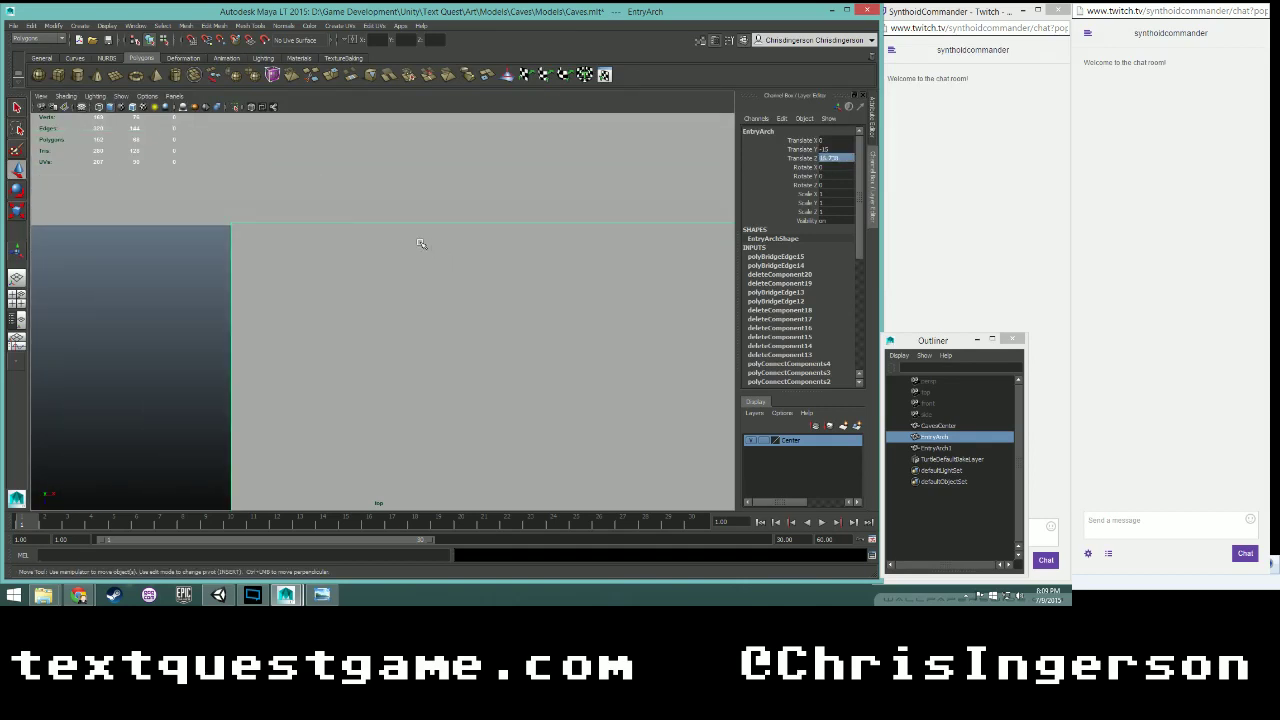
scroll(440, 232, down, 10)
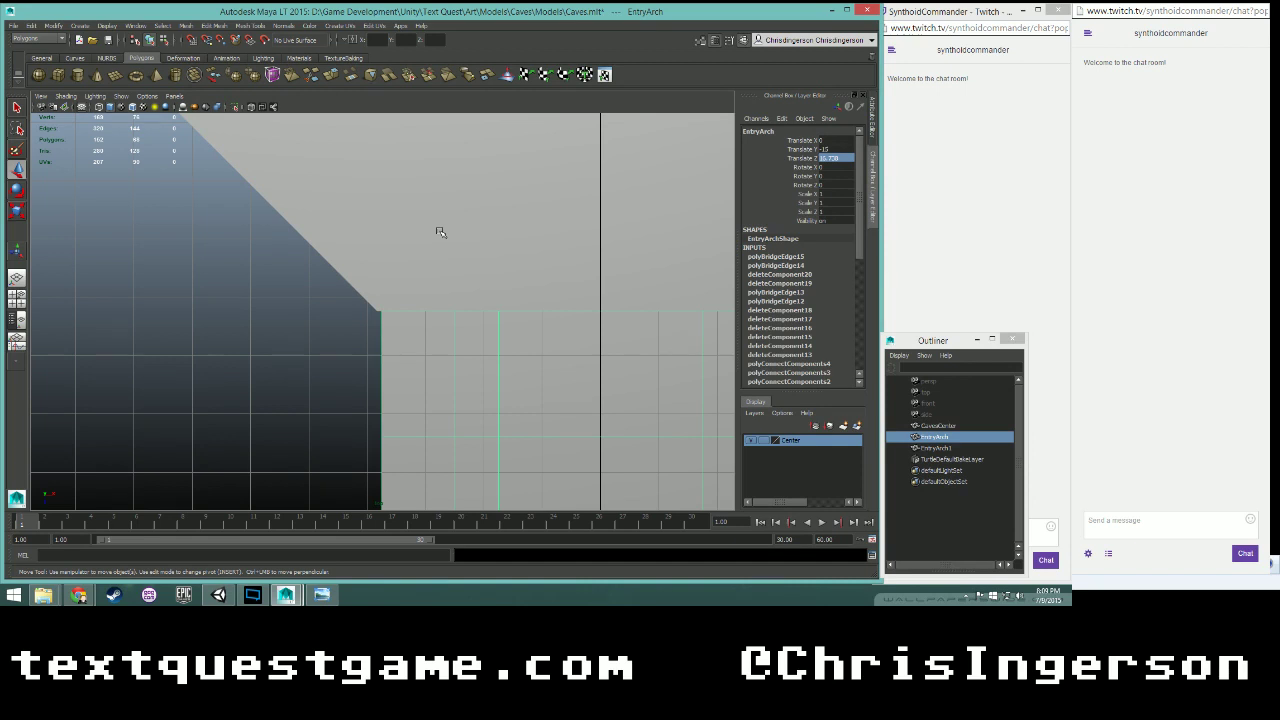
scroll(437, 233, up, 15)
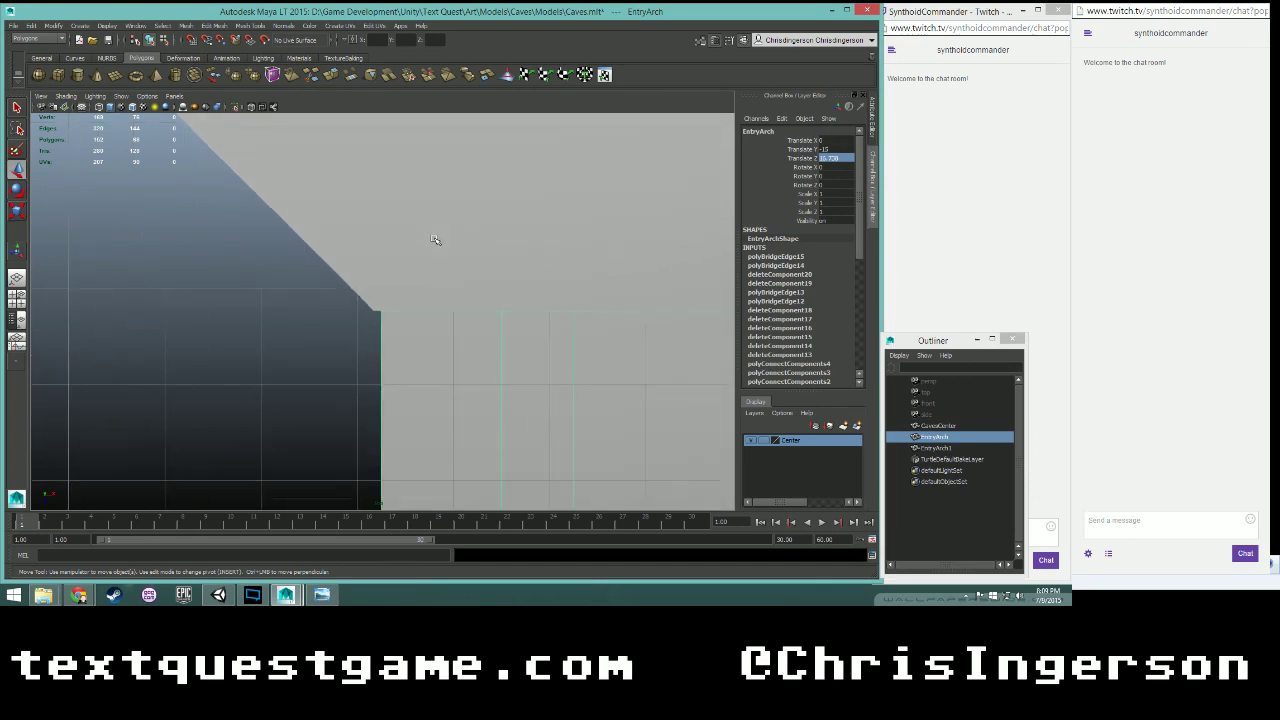
scroll(435, 238, up, 2)
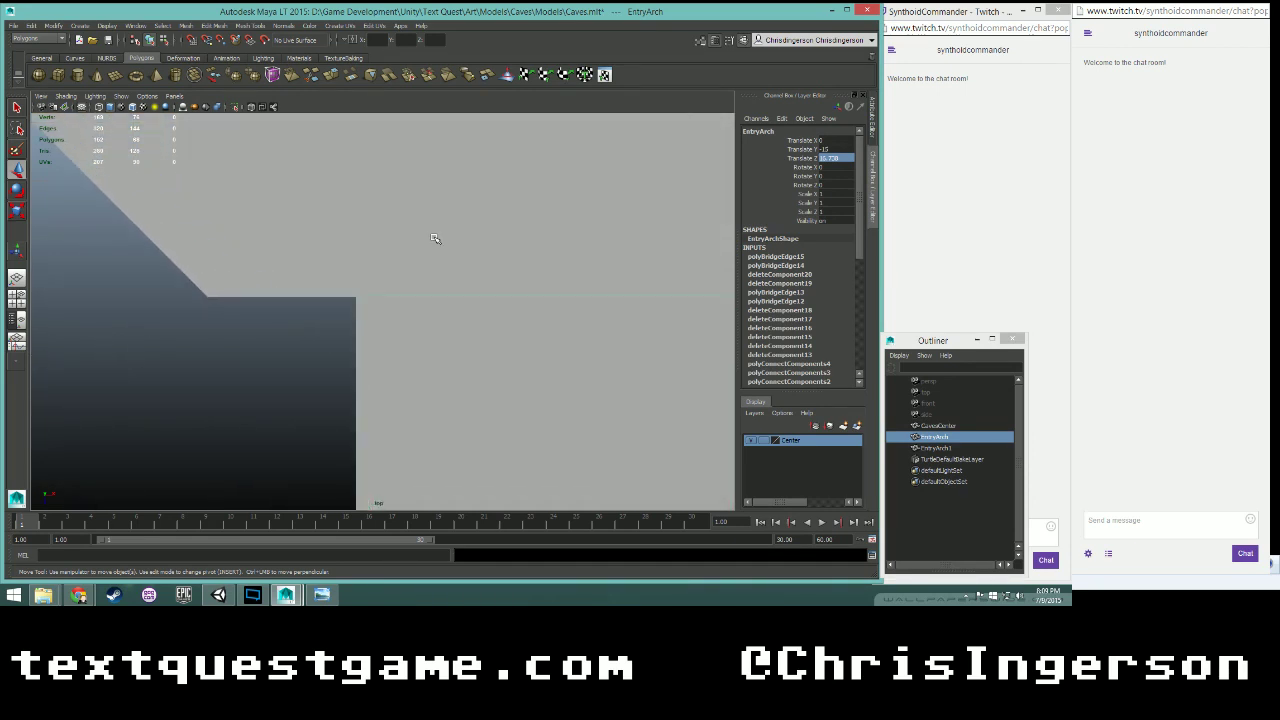
scroll(435, 238, down, 3)
scroll(435, 238, up, 4)
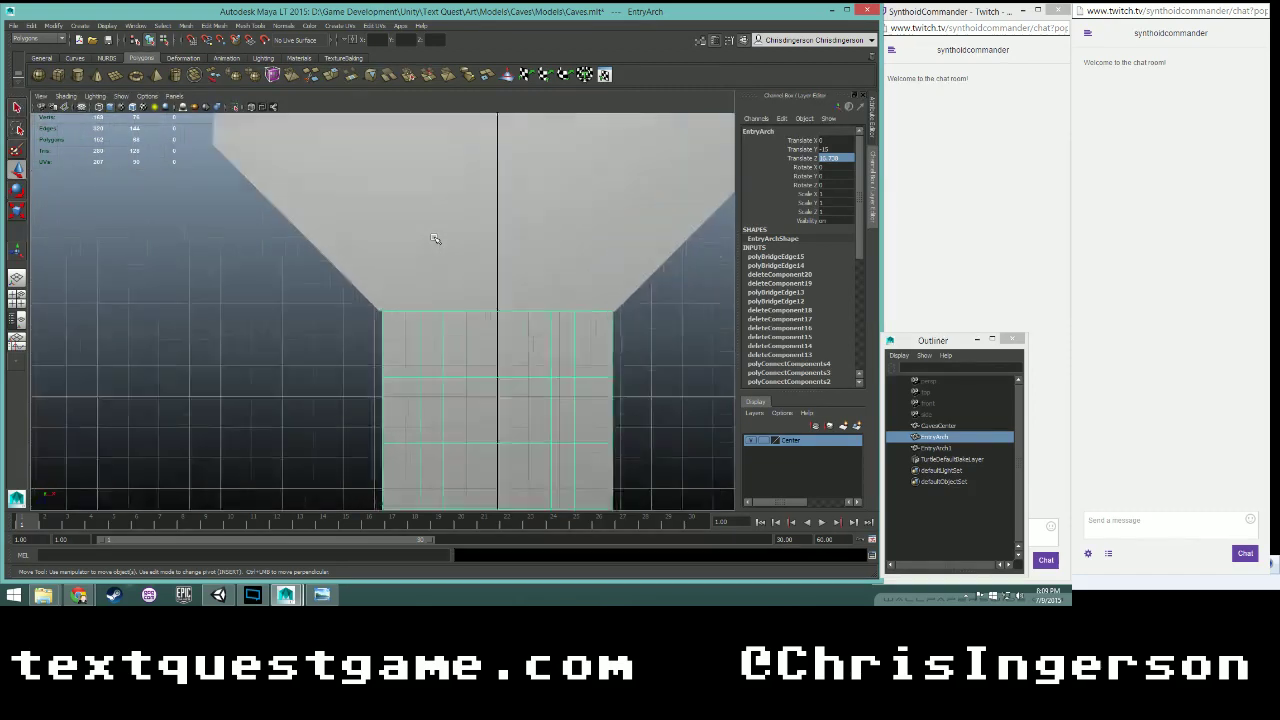
scroll(435, 238, down, 2)
scroll(435, 238, down, 3)
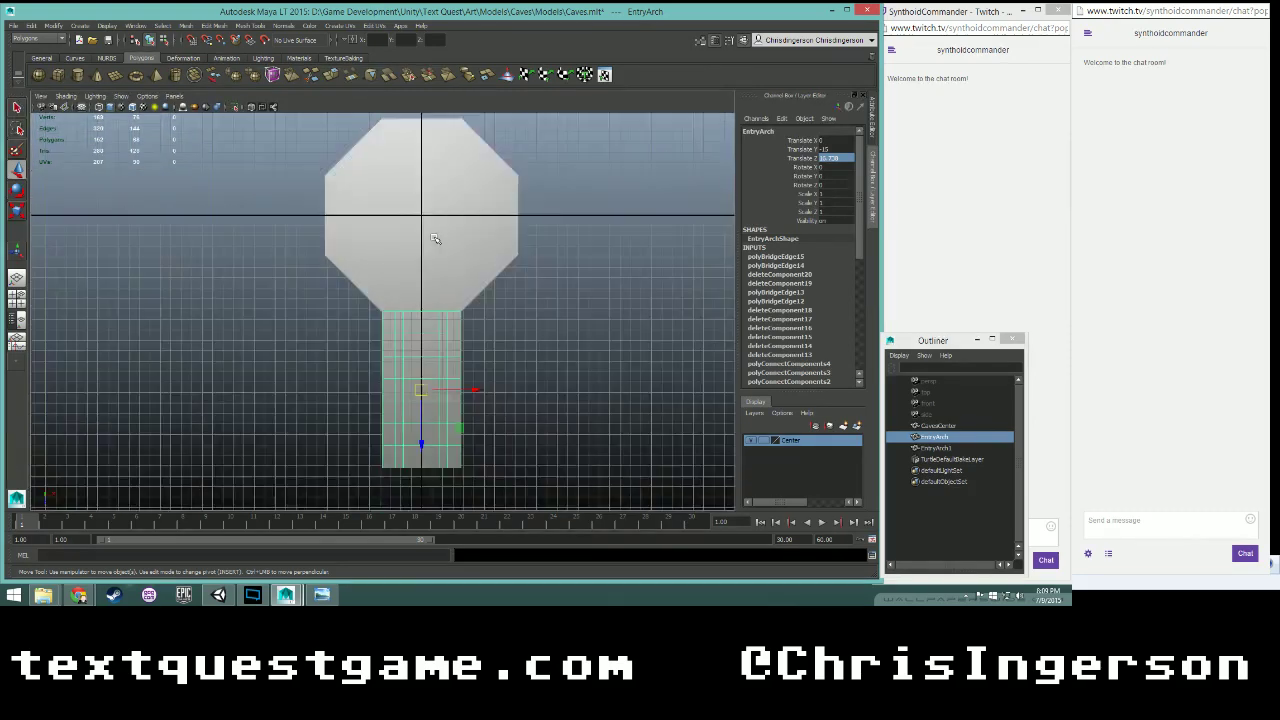
scroll(420, 240, up, 5)
scroll(420, 240, up, 3)
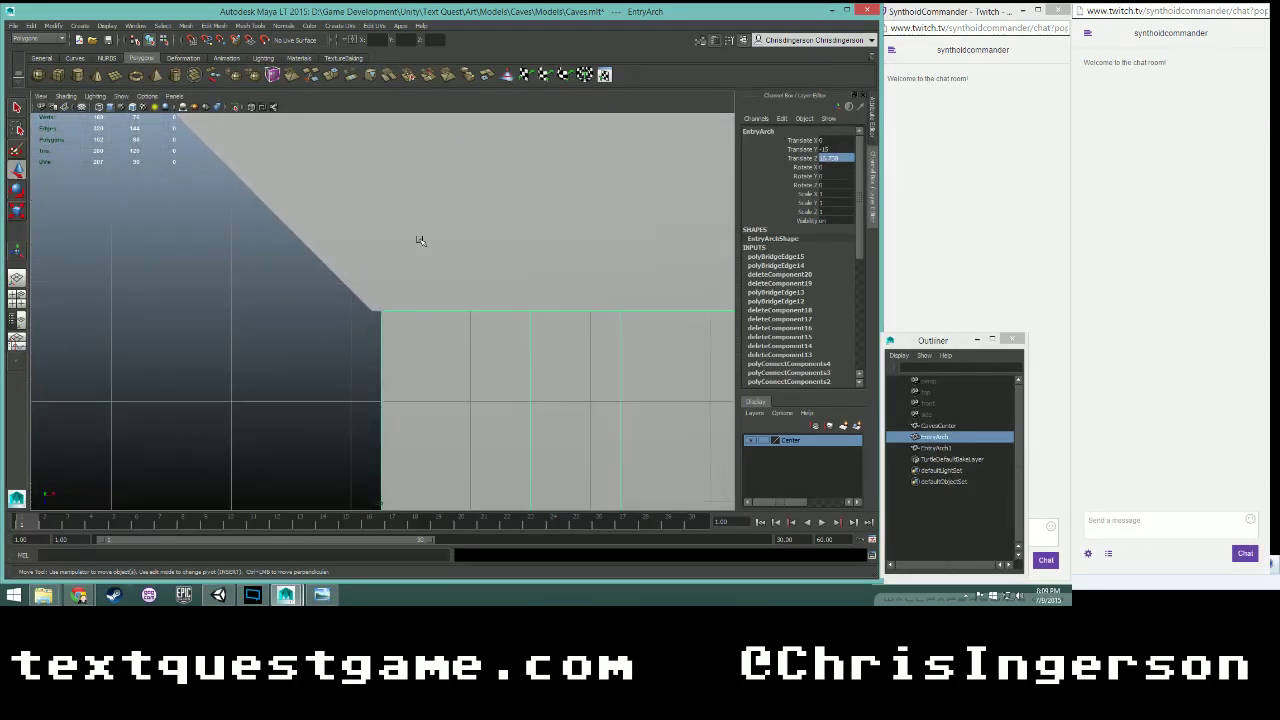
- Examine how the arch's right inner corner meets the column's edge in the top view
alt+middle_drag(563, 289, 319, 234)
scroll(405, 259, down, 4)
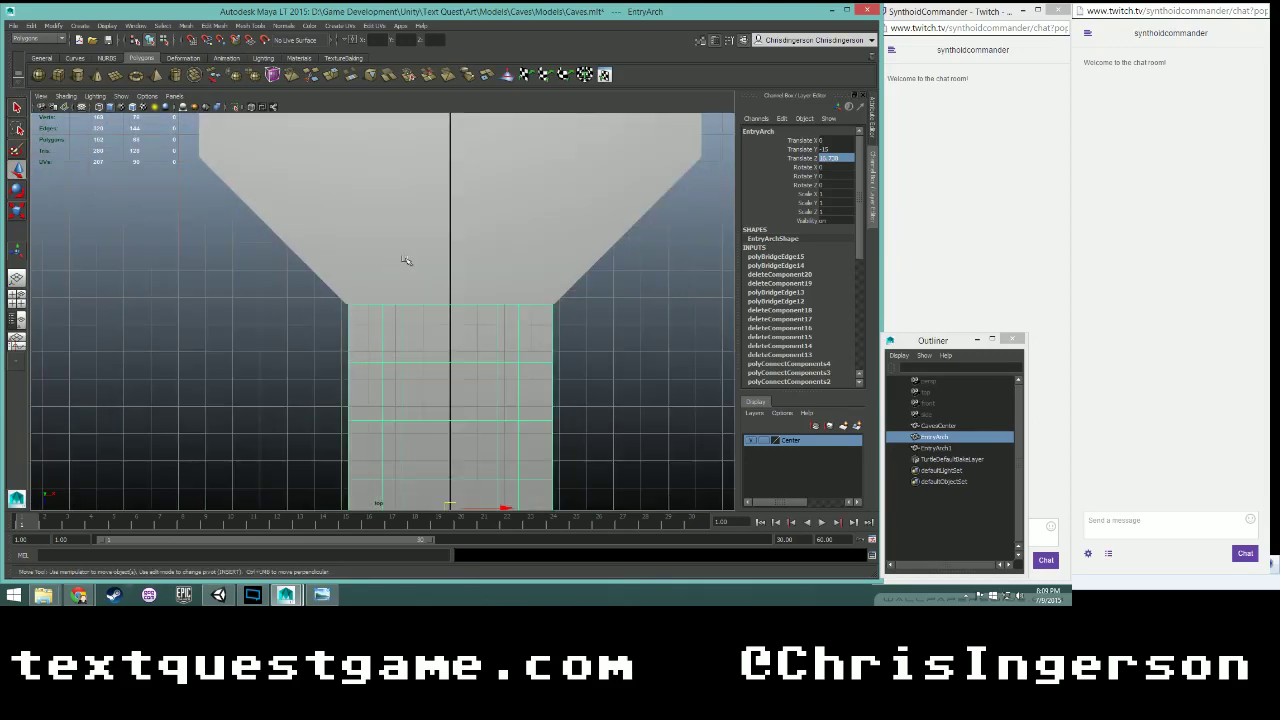
scroll(417, 260, up, 4)
scroll(553, 257, up, 3)
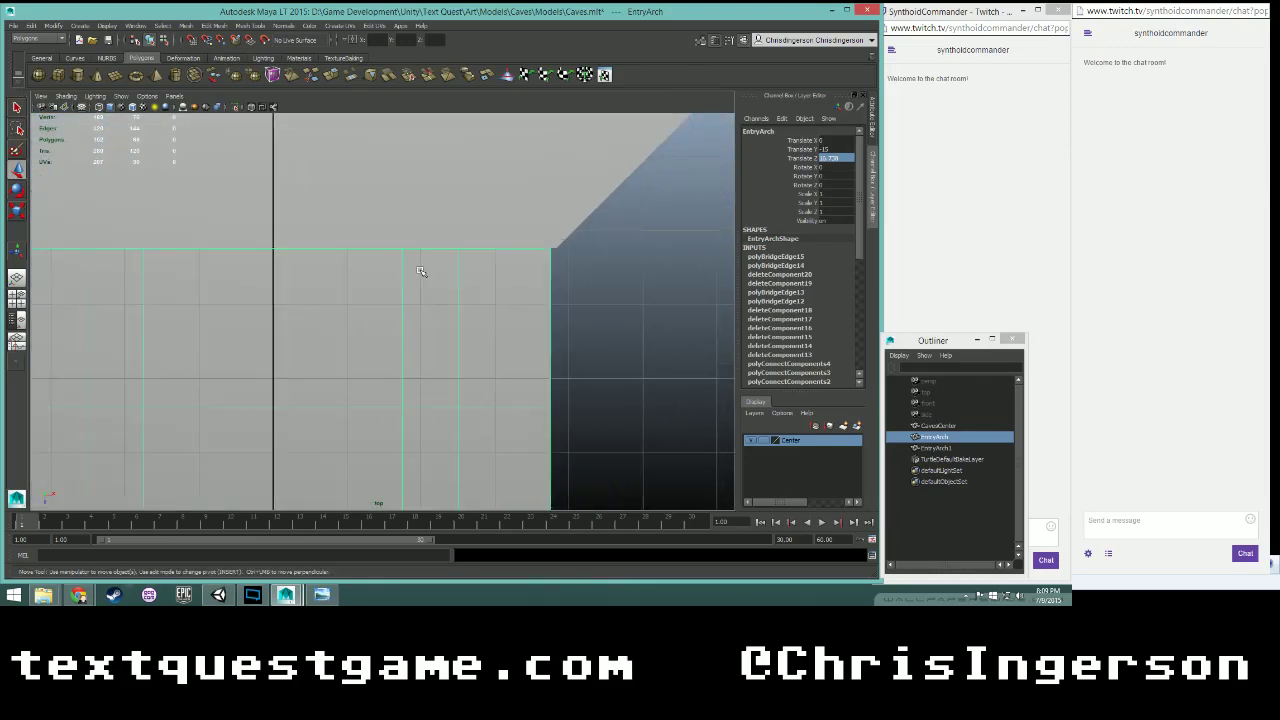
scroll(470, 250, down, 1)
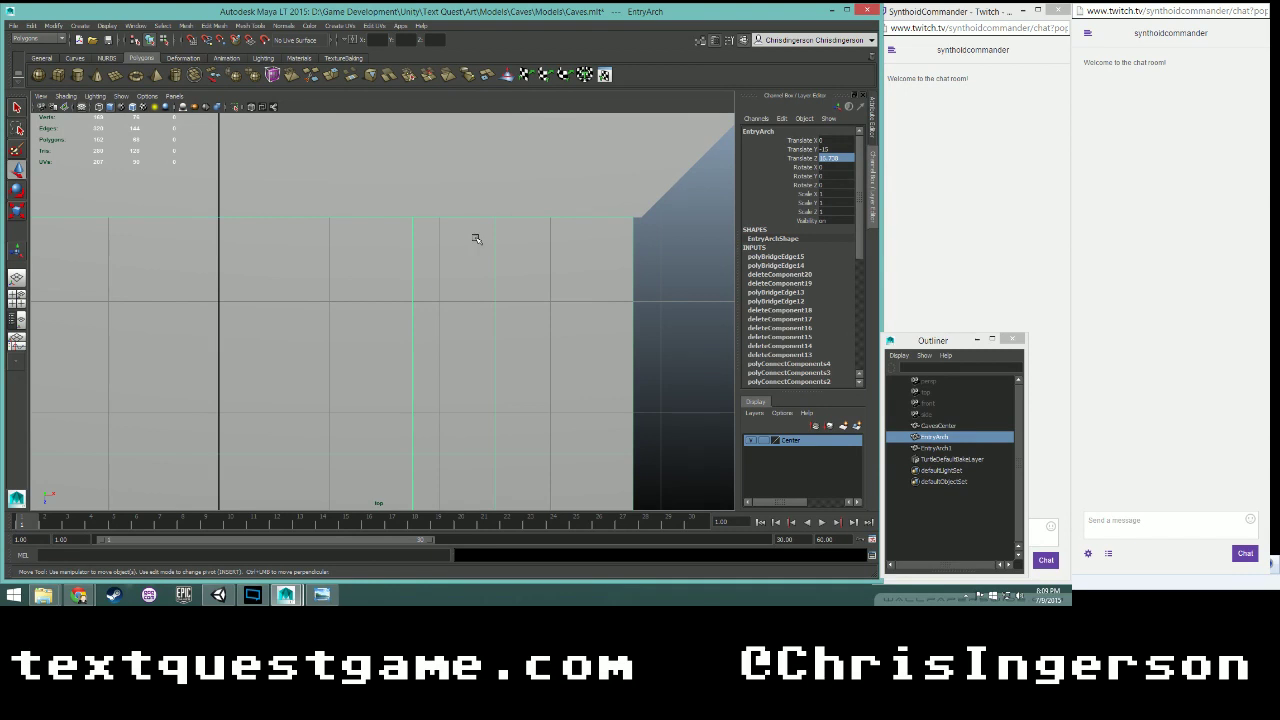
scroll(476, 239, down, 3)
scroll(309, 249, up, 5)
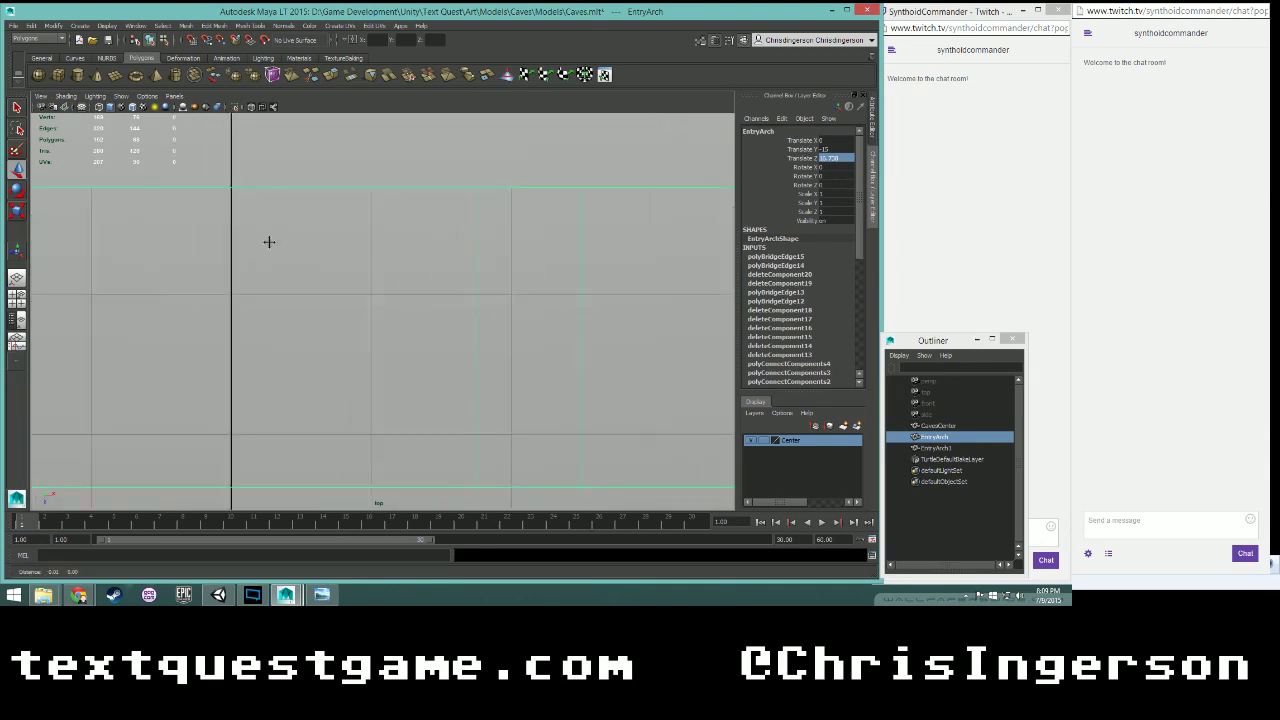
- Set EntryArch's Translate Z to 16.7385, judging the fit at the arch's left inner corner
alt+middle_drag(229, 264, 503, 294)
scroll(381, 300, up, 5)
alt+middle_drag(310, 256, 378, 318)
scroll(378, 318, up, 2)
alt+middle_drag(367, 212, 403, 391)
scroll(386, 324, up, 3)
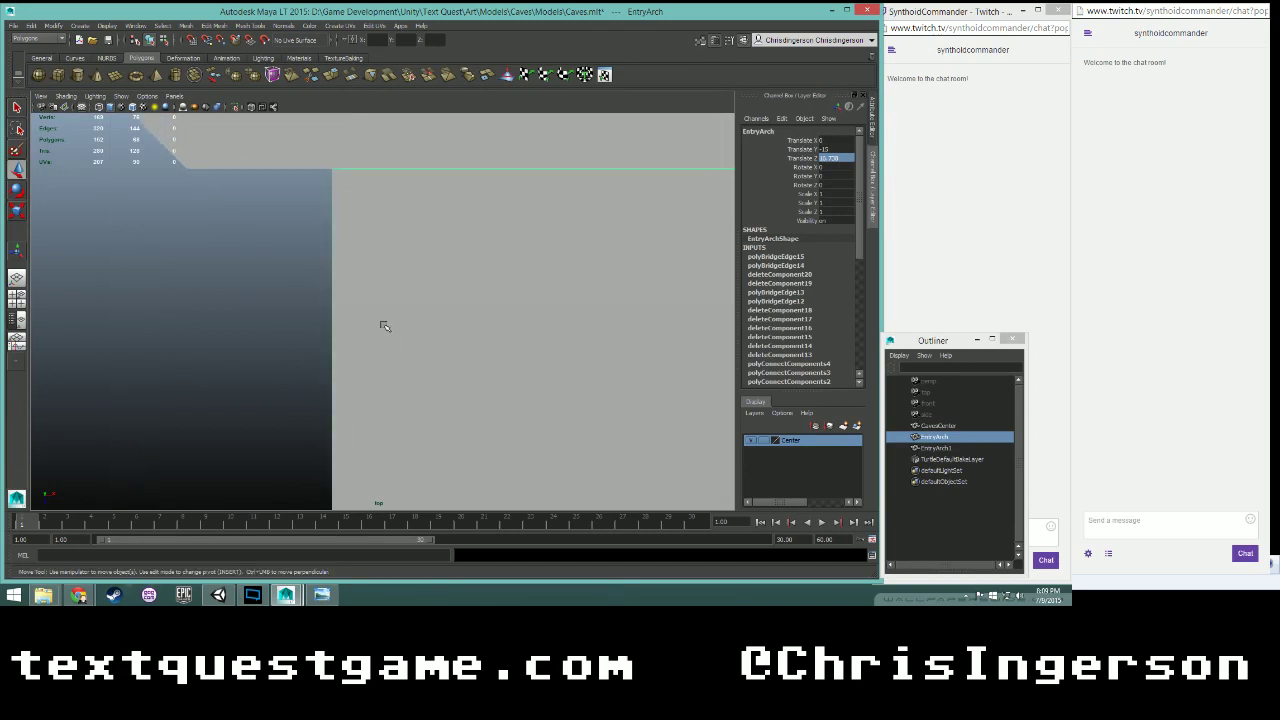
alt+middle_drag(338, 232, 390, 346)
scroll(390, 345, up, 3)
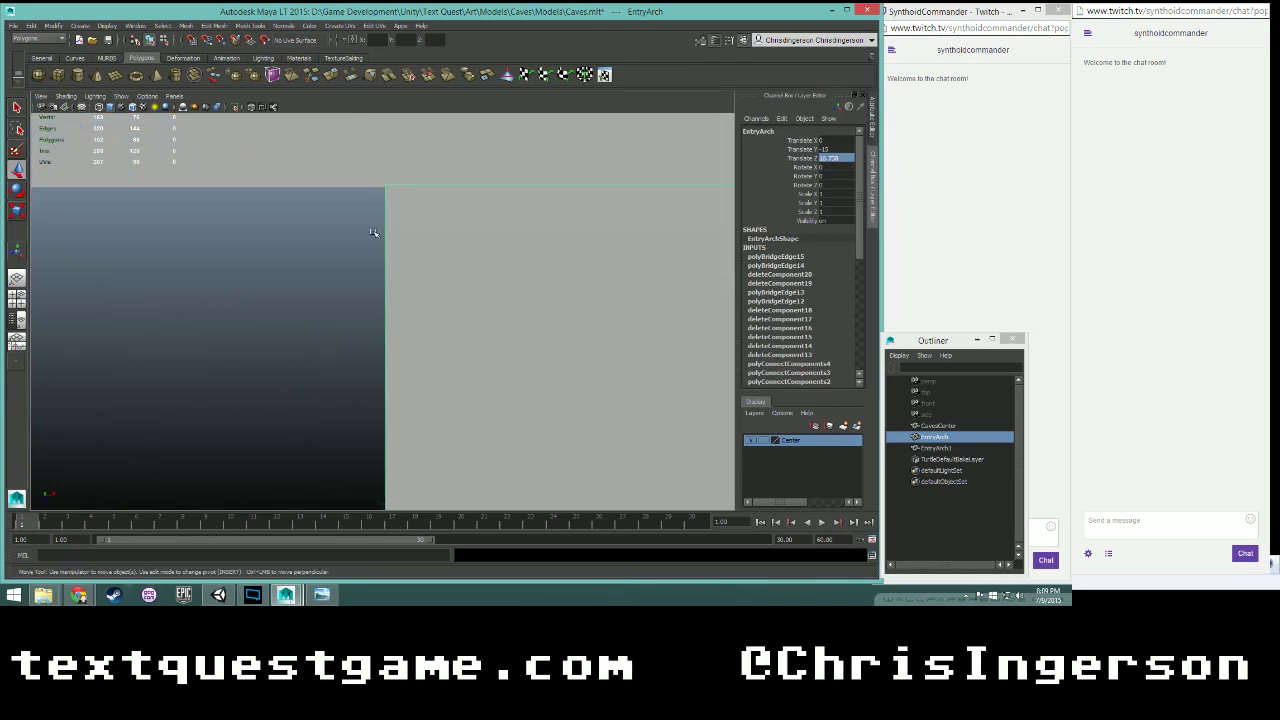
text(16.7385)
key(Return)
scroll(540, 170, down, 5)
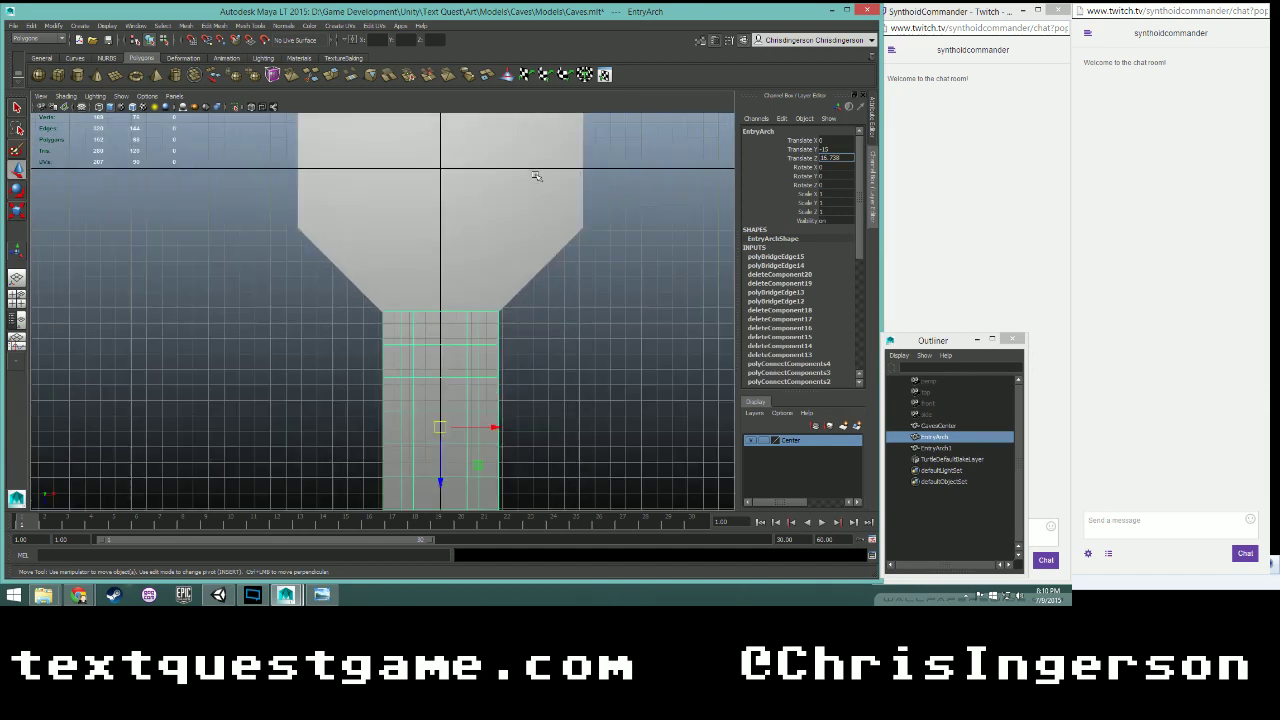
- Show the joined arch and column in the perspective view, select EntryArch there and save the scene
click(314, 310)
key(space)
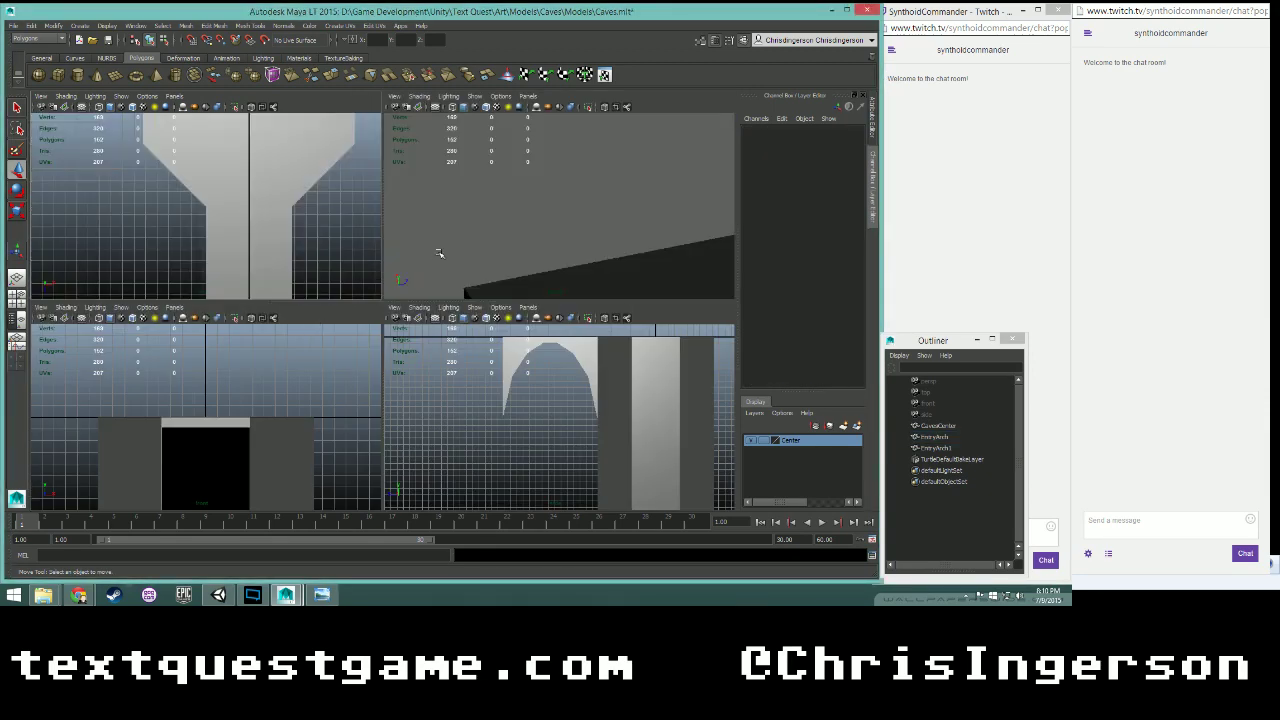
key(space)
key(space)
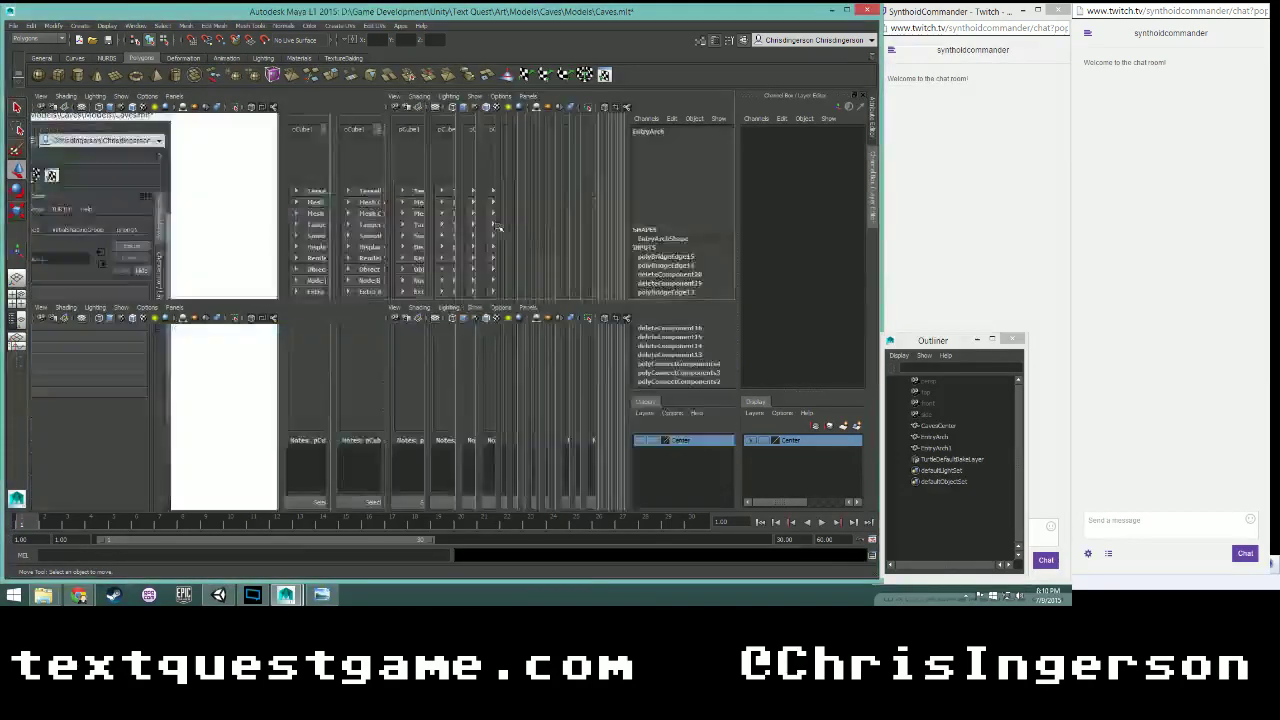
key(space)
scroll(440, 249, down, 5)
scroll(440, 249, up, 5)
alt+drag(449, 257, 420, 257)
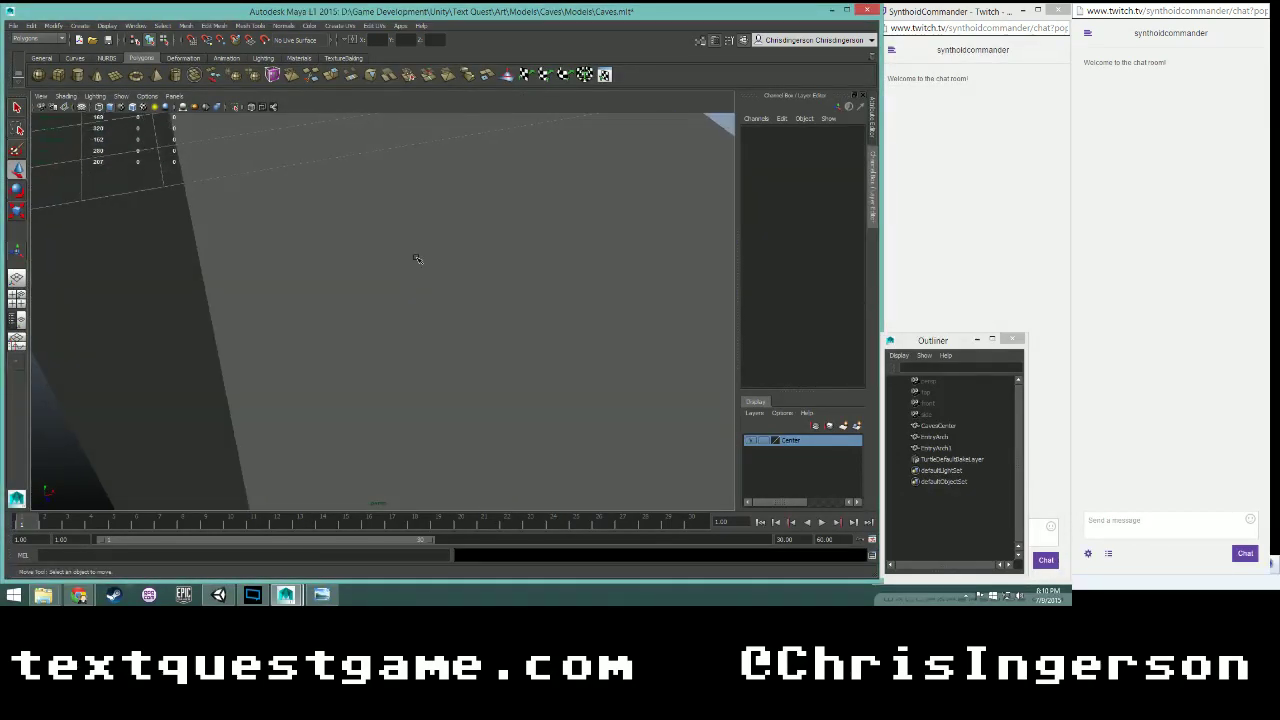
click(483, 197)
alt+drag(483, 197, 498, 237)
key(ctrl+s)
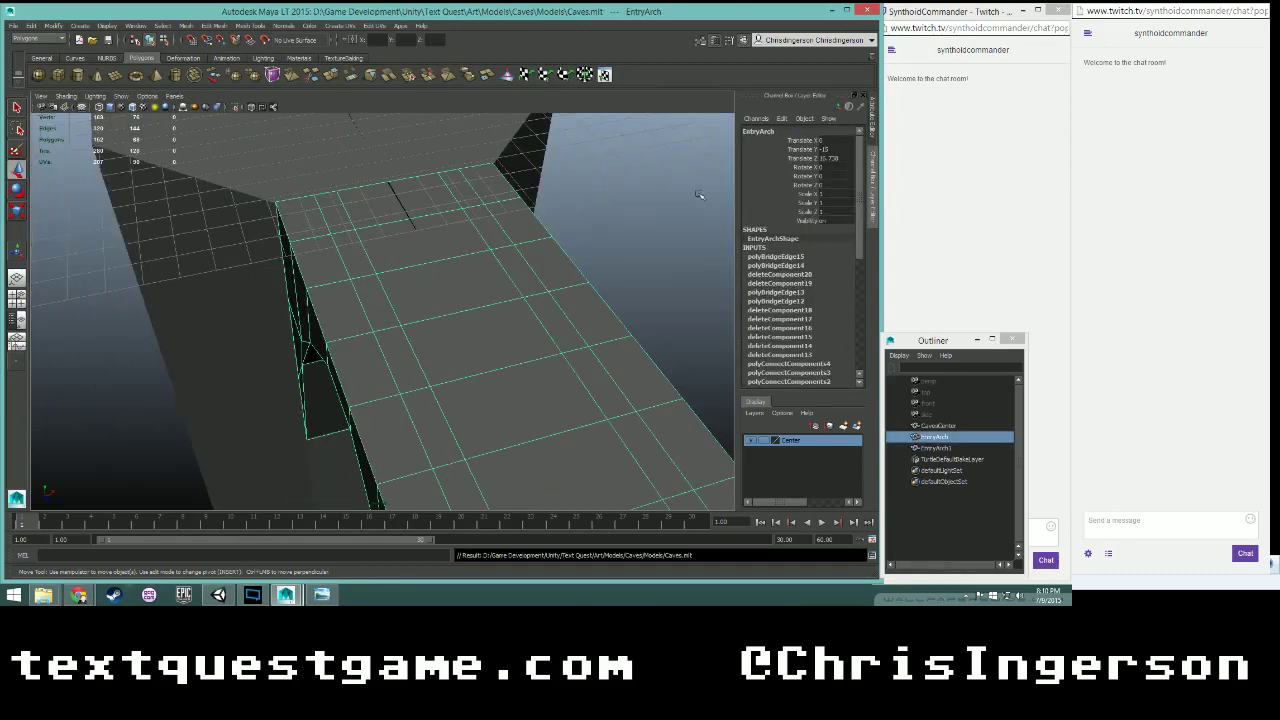
- Open the polyCube1 creation history of EntryArch for editing its dimensions
click(872, 138)
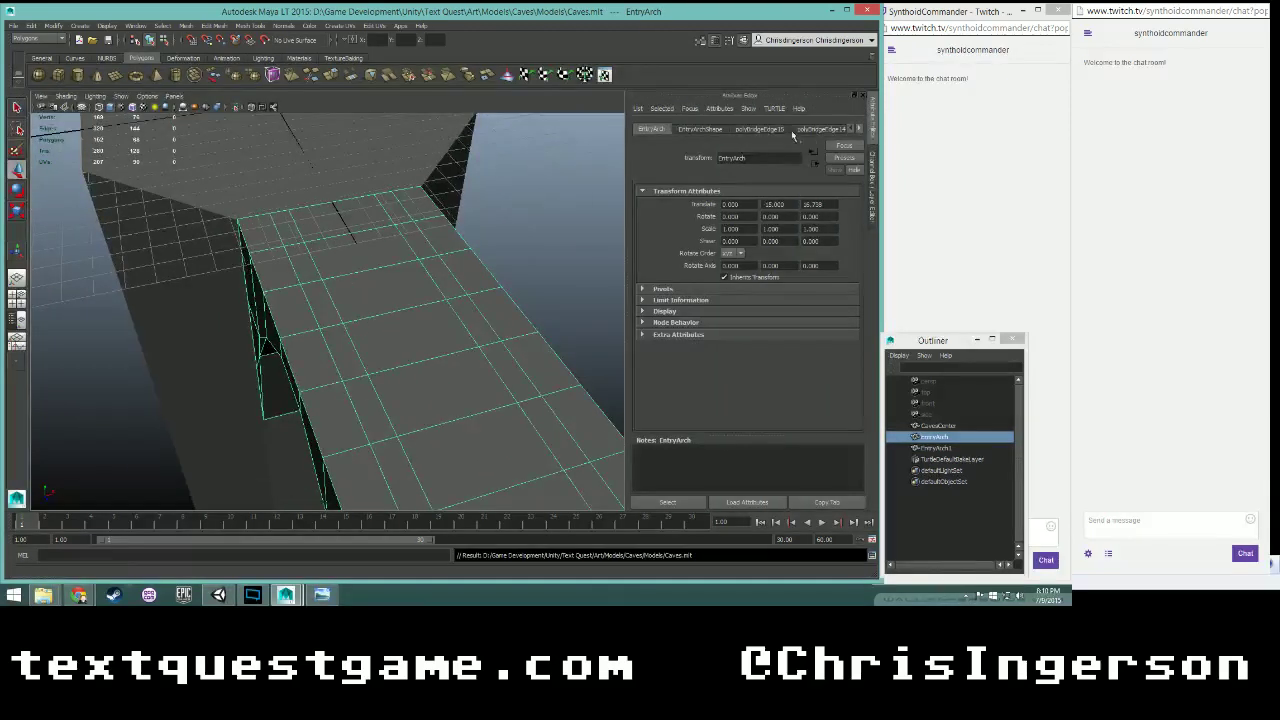
click(864, 130)
click(864, 130)
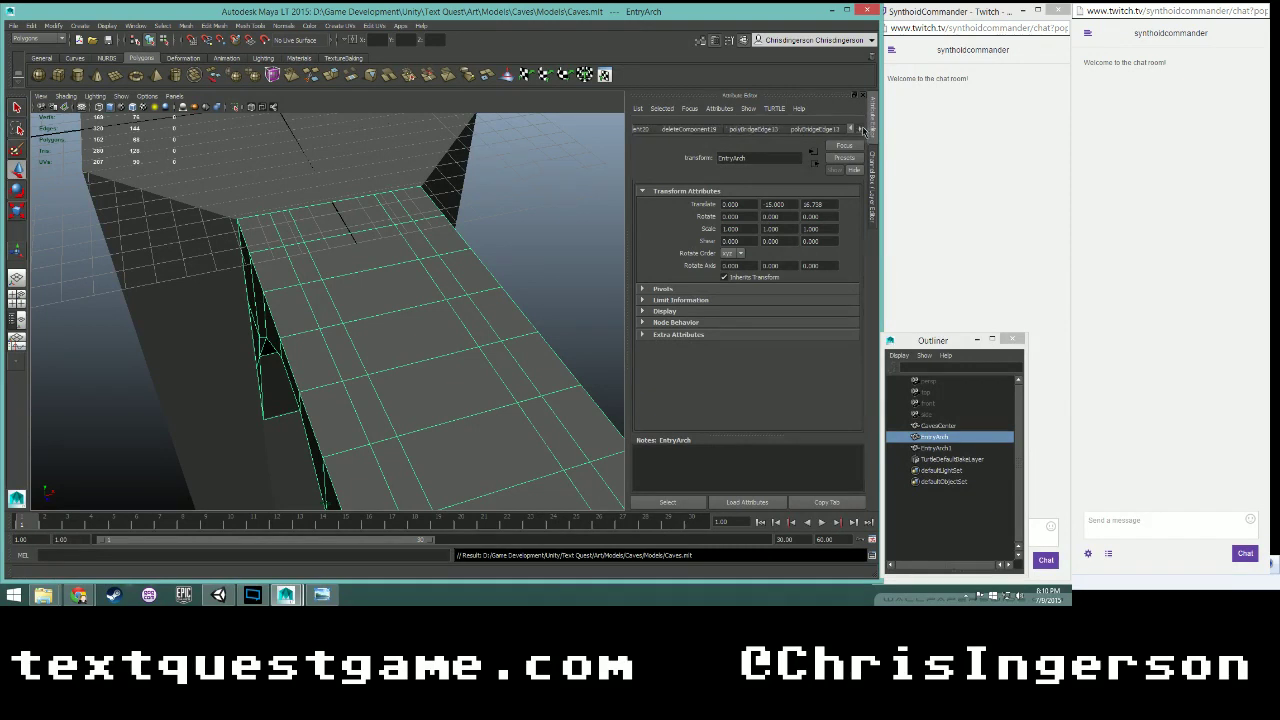
click(864, 130)
click(864, 130)
click(864, 130)
click(864, 130)
click(864, 130)
click(864, 130)
click(864, 130)
click(864, 130)
click(864, 130)
click(864, 130)
click(864, 130)
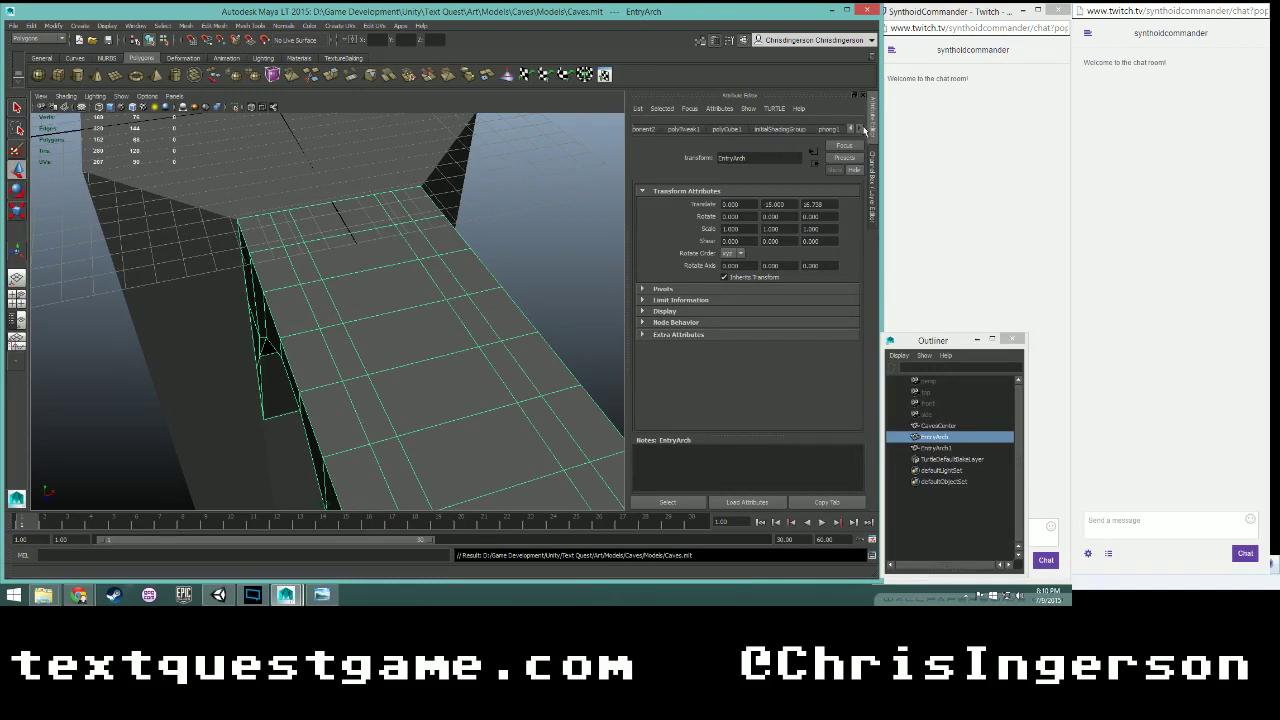
click(728, 130)
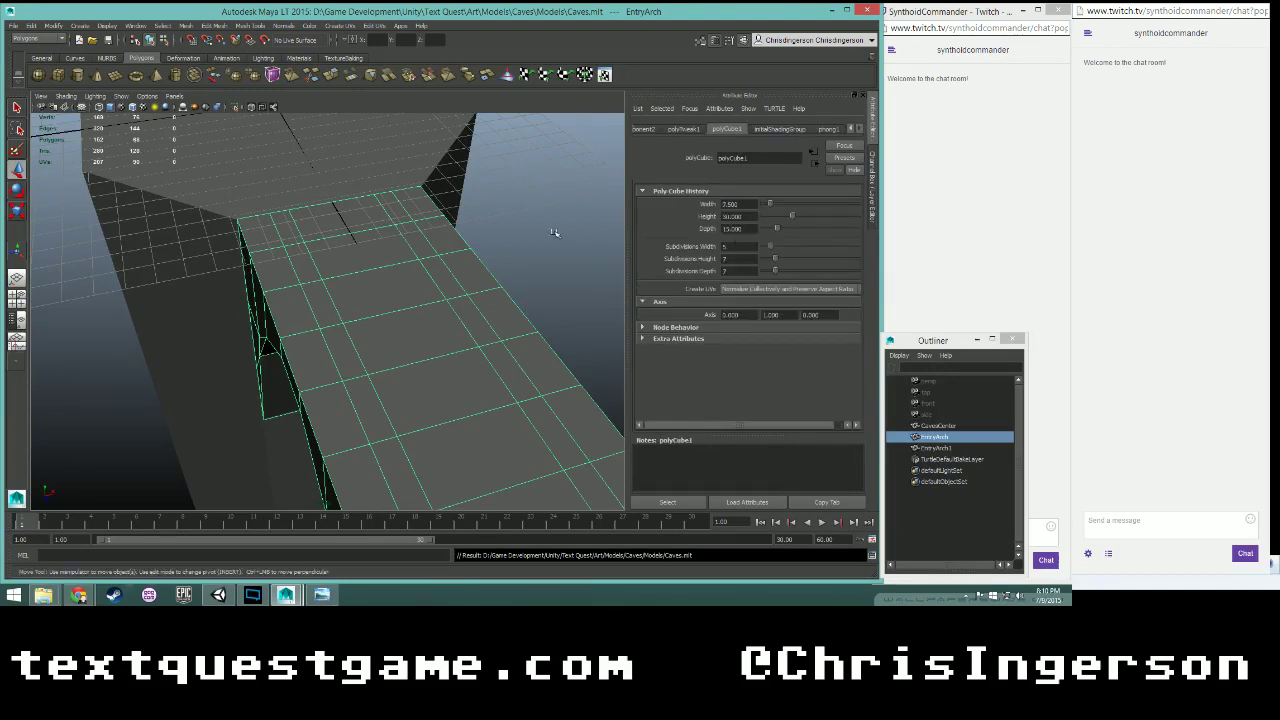
- Try widening EntryArch's polyCube1 Width to 7.6 and up to 7.67, judging the fit at the column's corner in perspective
click(738, 204)
key(Return)
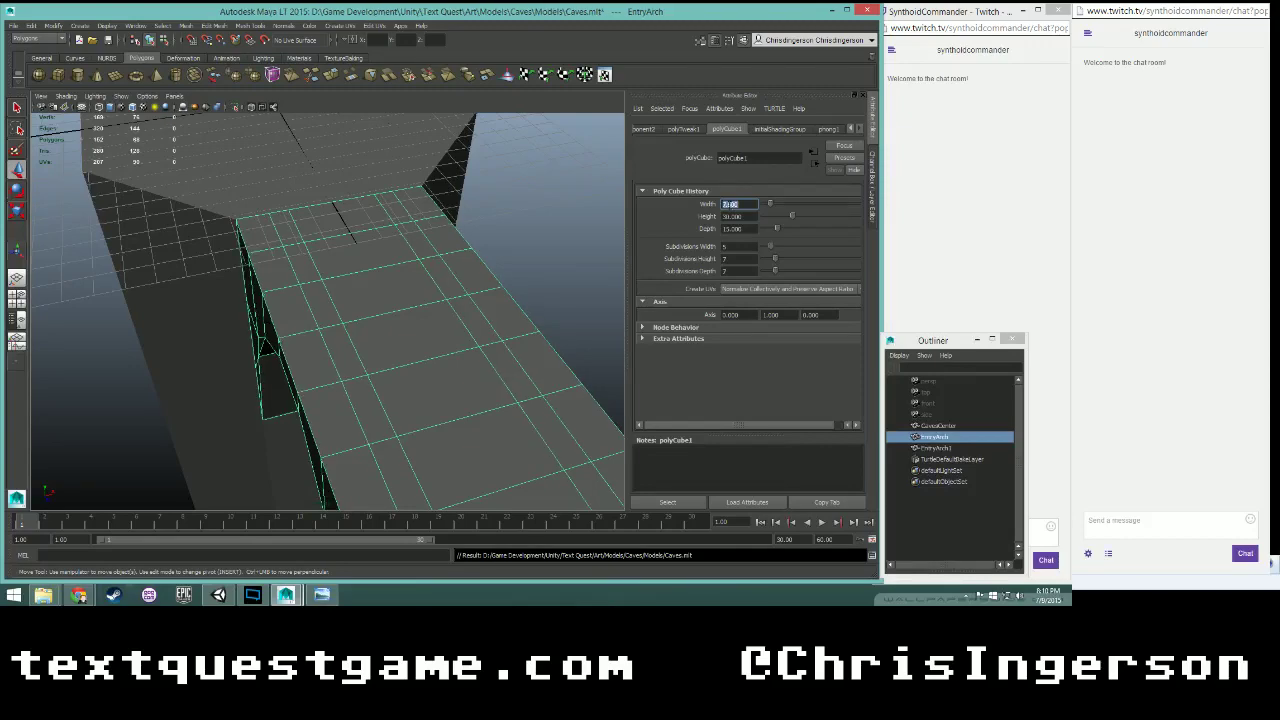
scroll(346, 251, up, 3)
alt+drag(346, 251, 397, 220)
scroll(431, 259, up, 3)
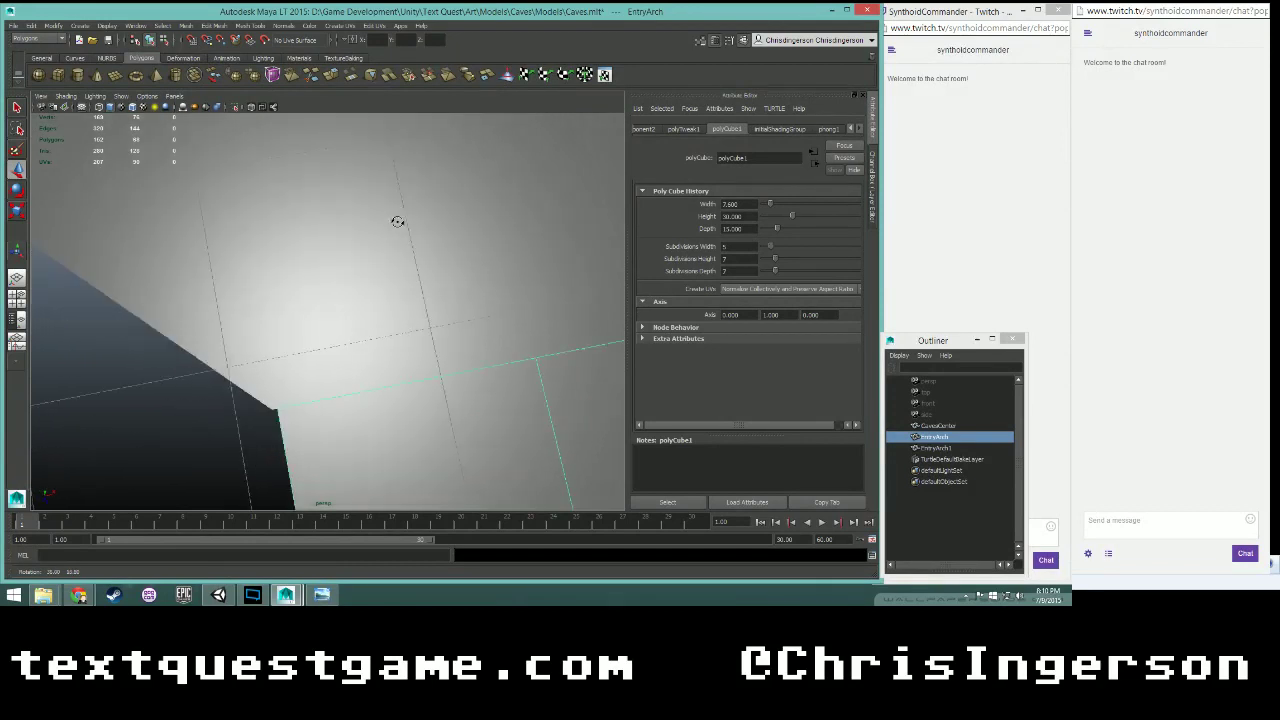
drag(742, 204, 731, 204)
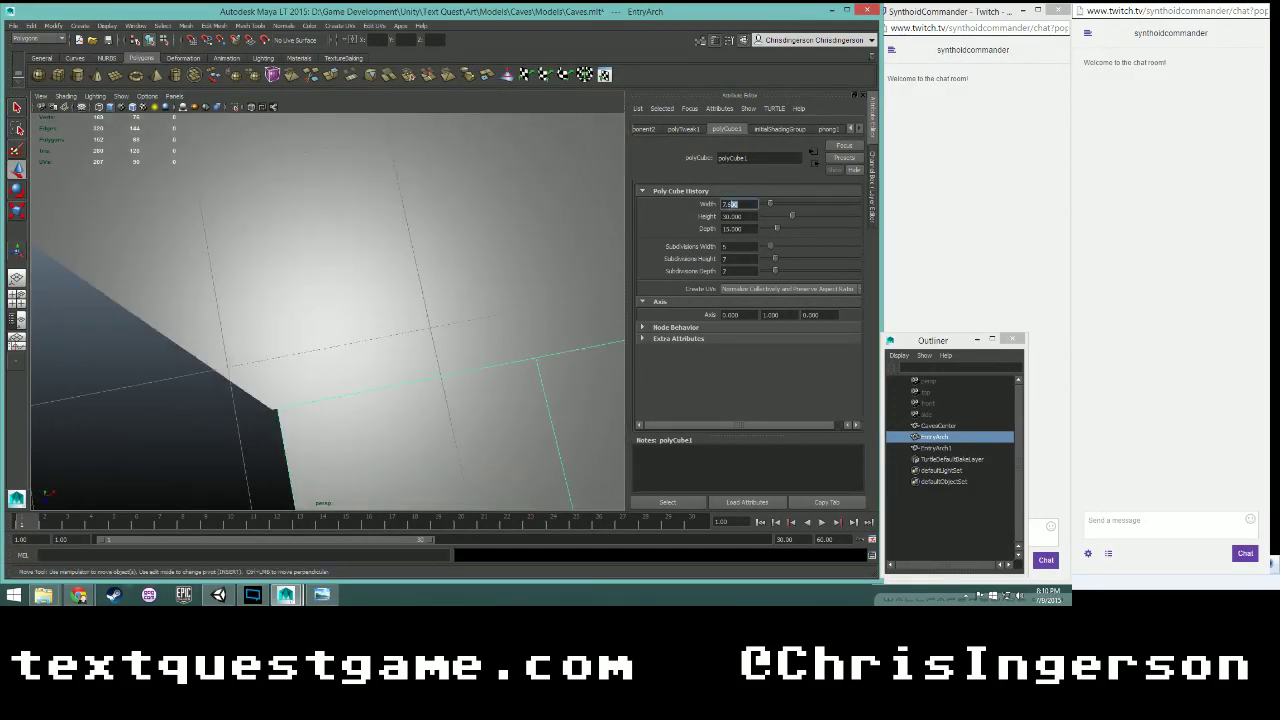
key(Return)
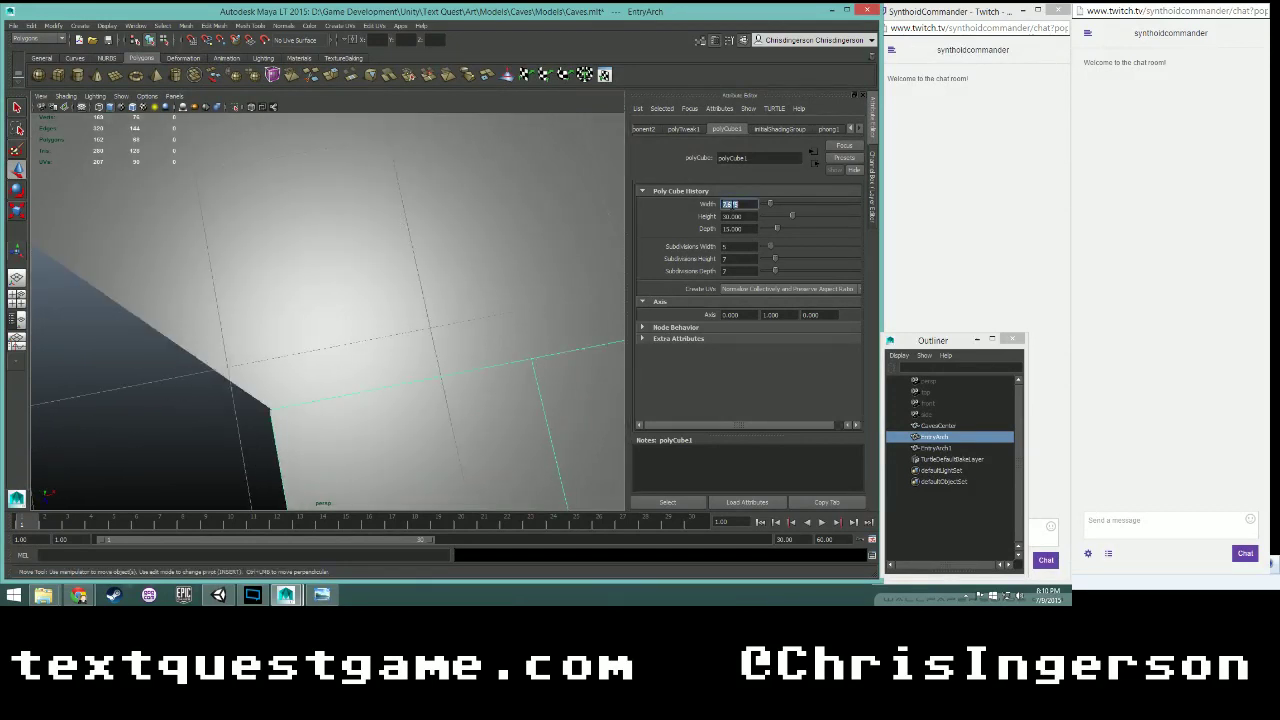
drag(742, 204, 736, 204)
key(Return)
scroll(333, 343, up, 1)
scroll(323, 357, down, 1)
alt+middle_drag(323, 358, 350, 340)
- Try slightly smaller polyCube1 widths in the top view, comparing the arch's left side with the column's corner
key(space)
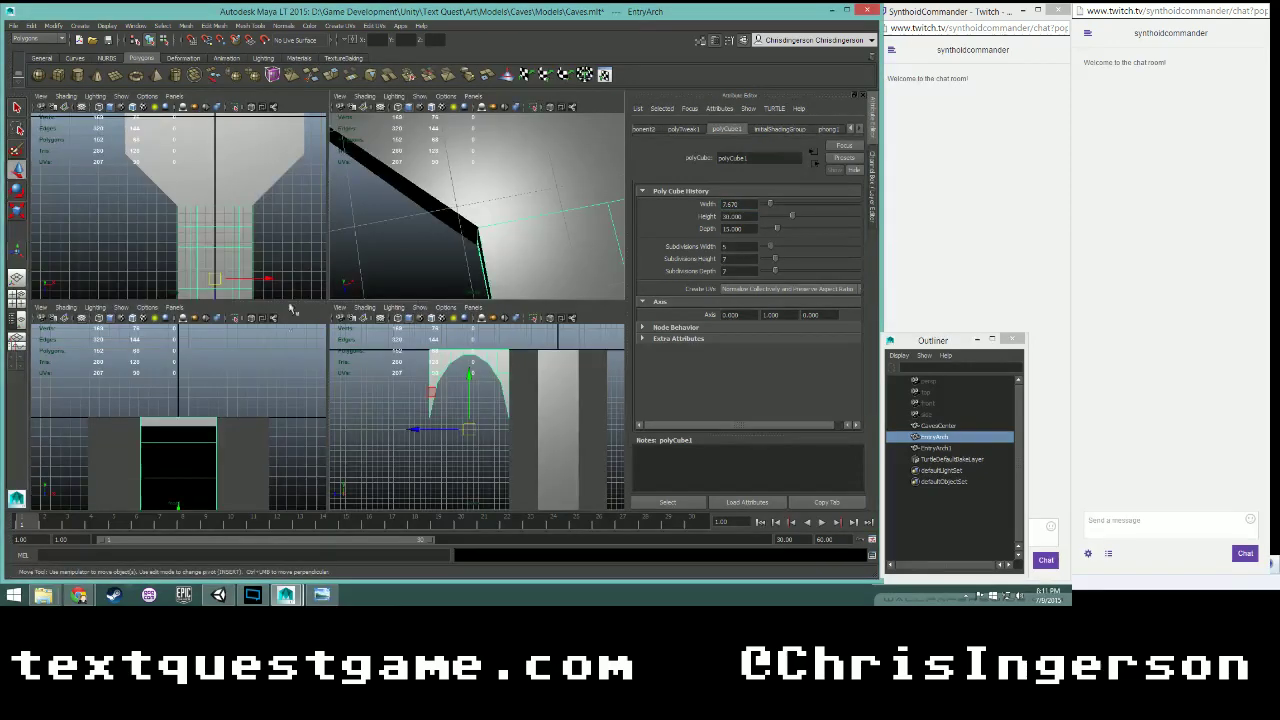
key(space)
scroll(274, 223, up, 4)
scroll(294, 237, up, 12)
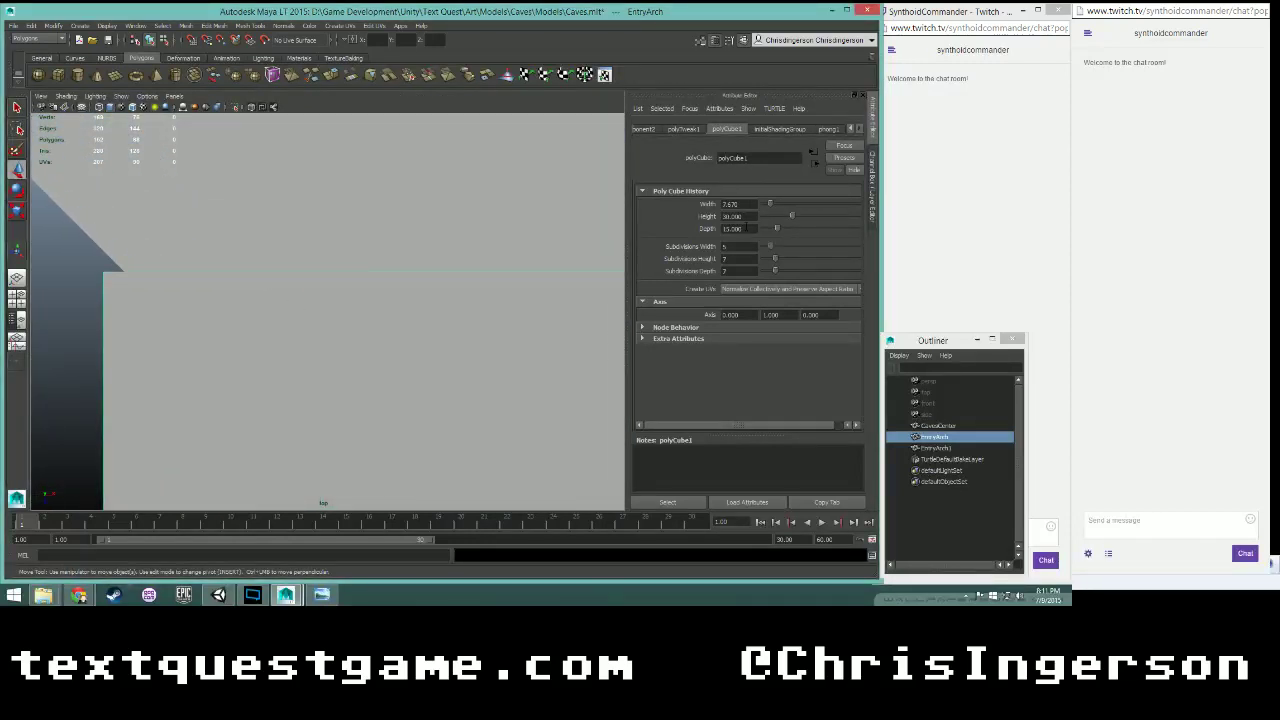
click(738, 204)
text(7.565)
key(Return)
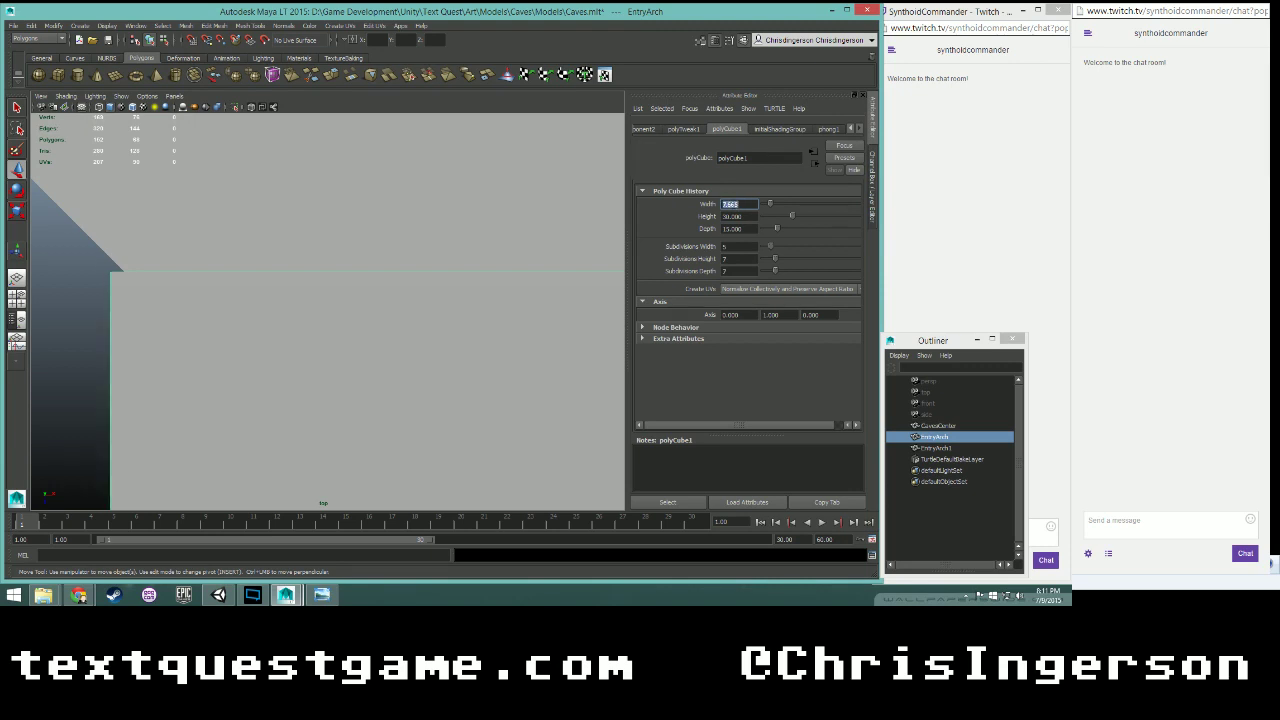
drag(739, 204, 729, 205)
text(6)
key(Return)
text(8)
key(Return)
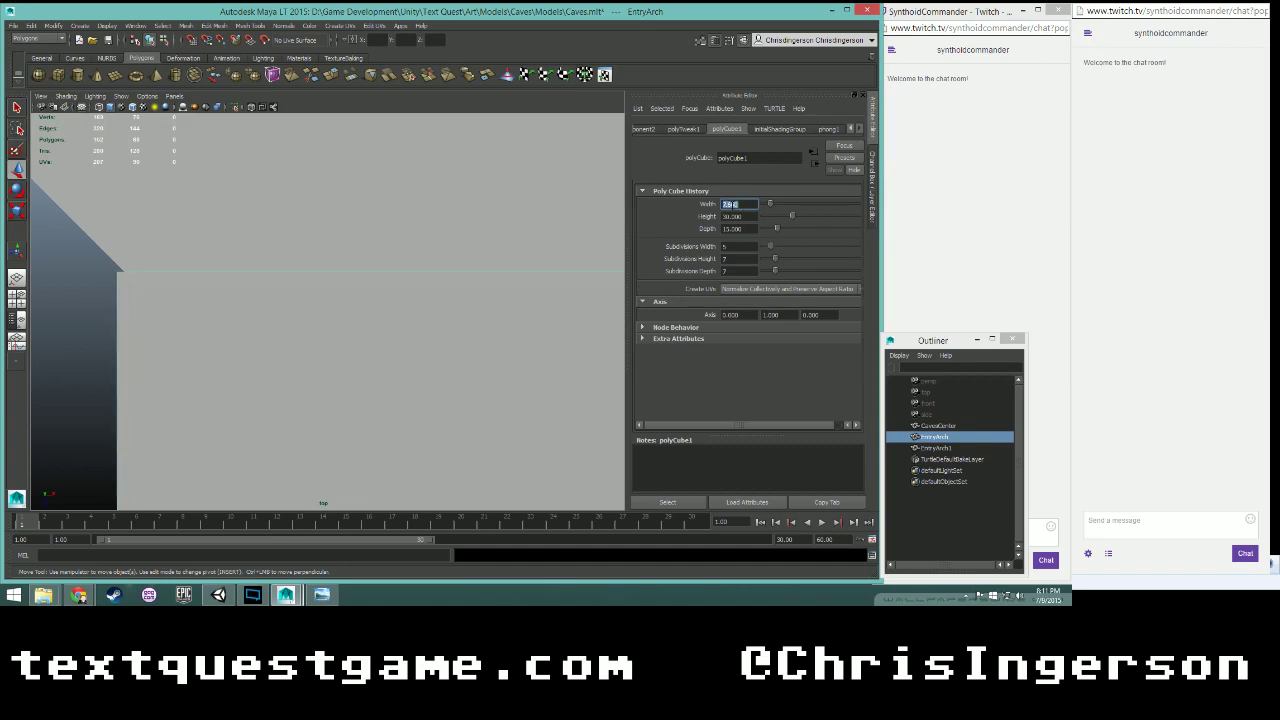
- Fine-tune polyCube1's Width to about 7.65 so the arch's left side meets the column's corner in the top view
text(7.65)
key(Return)
click(748, 204)
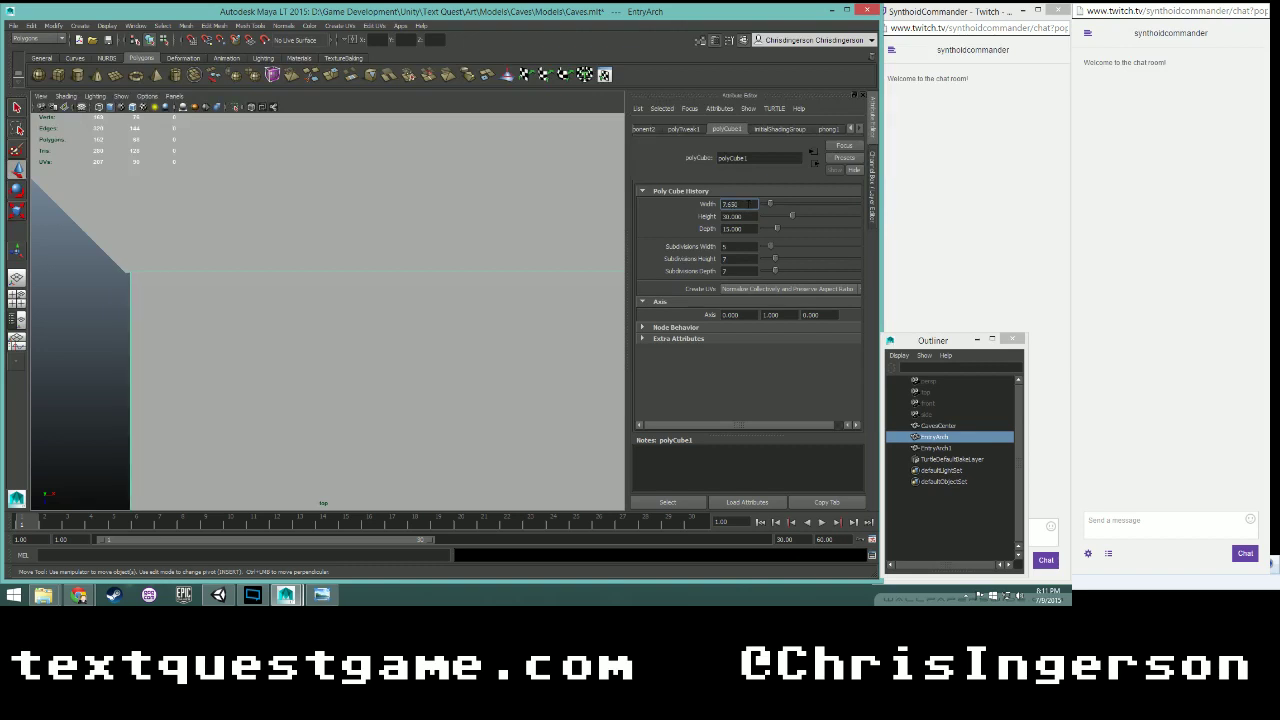
key(Return)
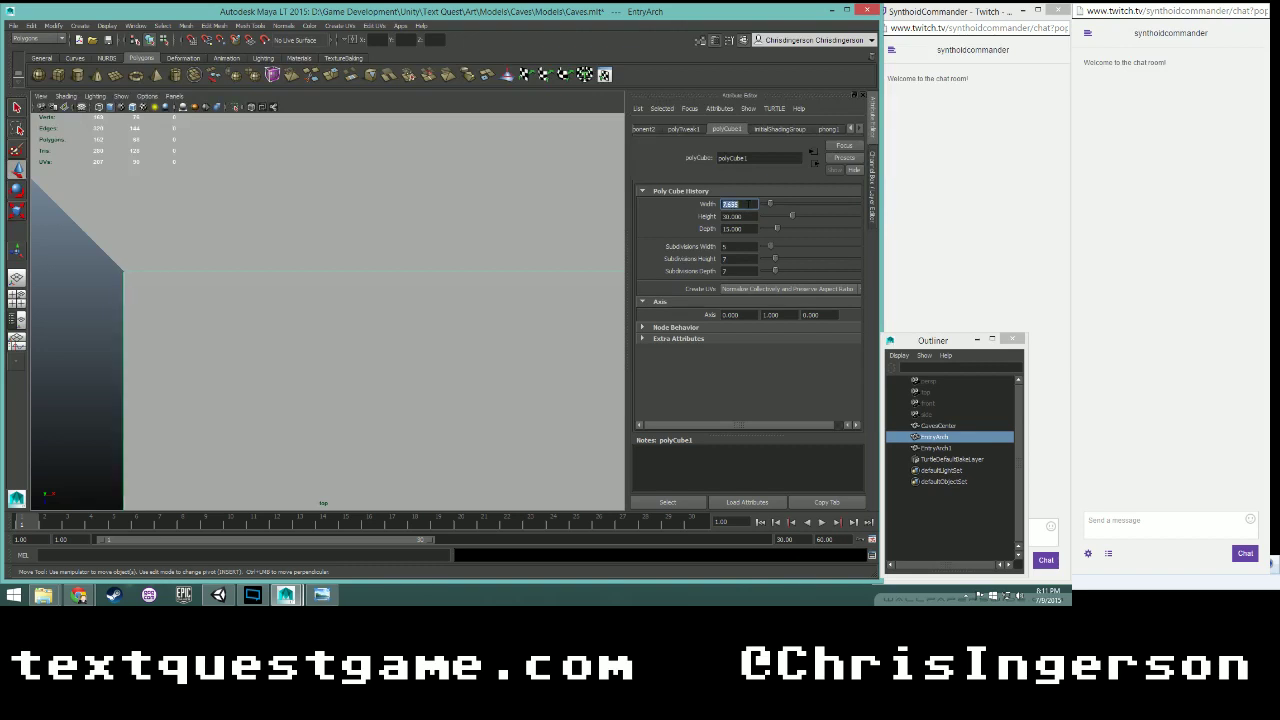
click(107, 303)
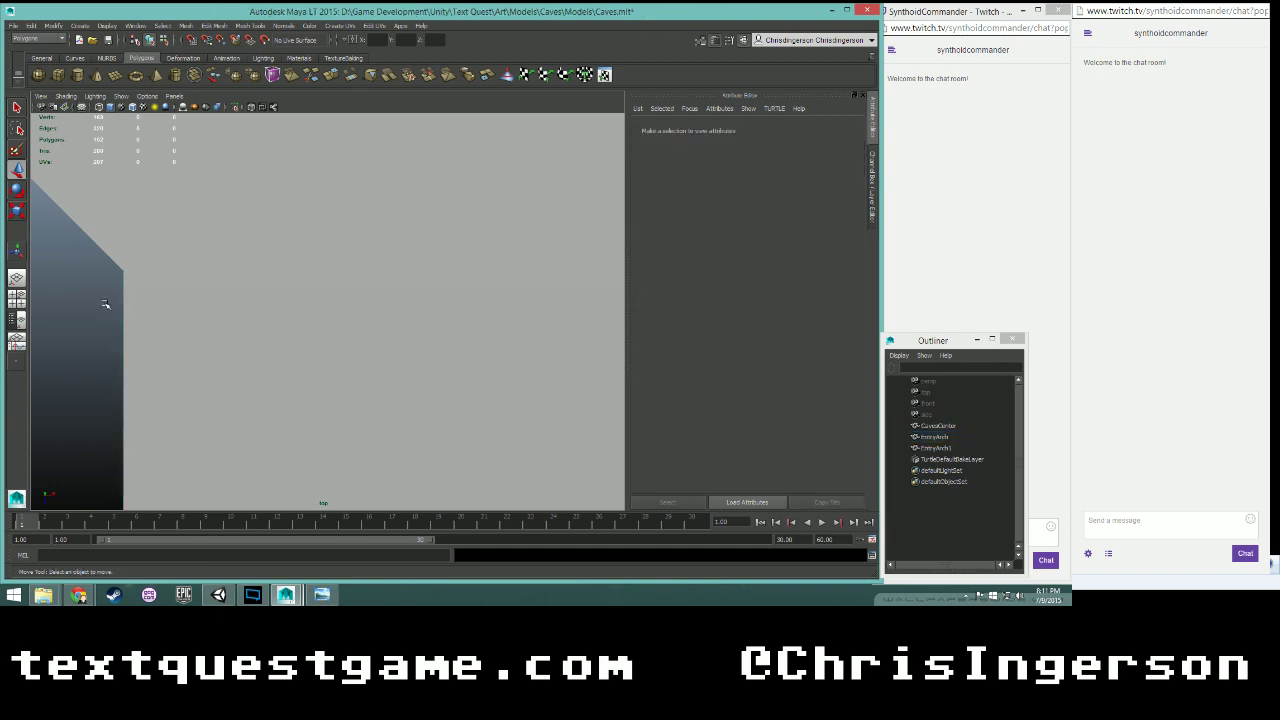
click(737, 203)
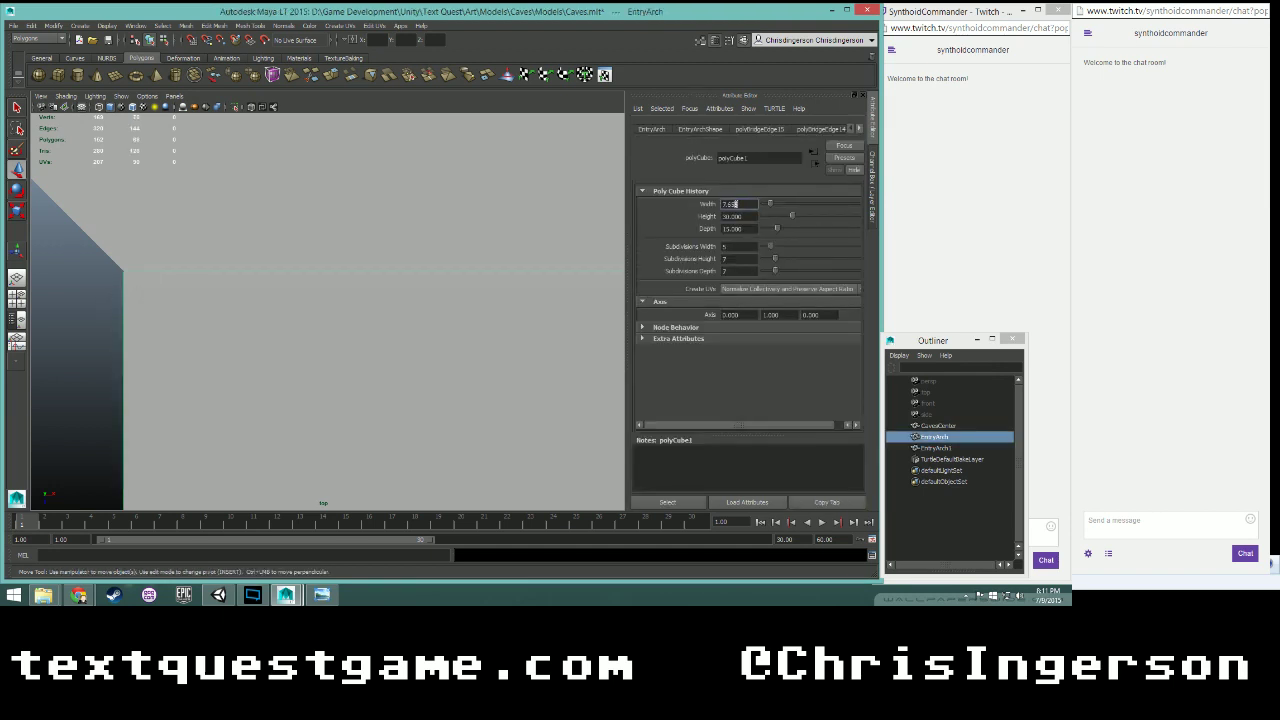
key(Return)
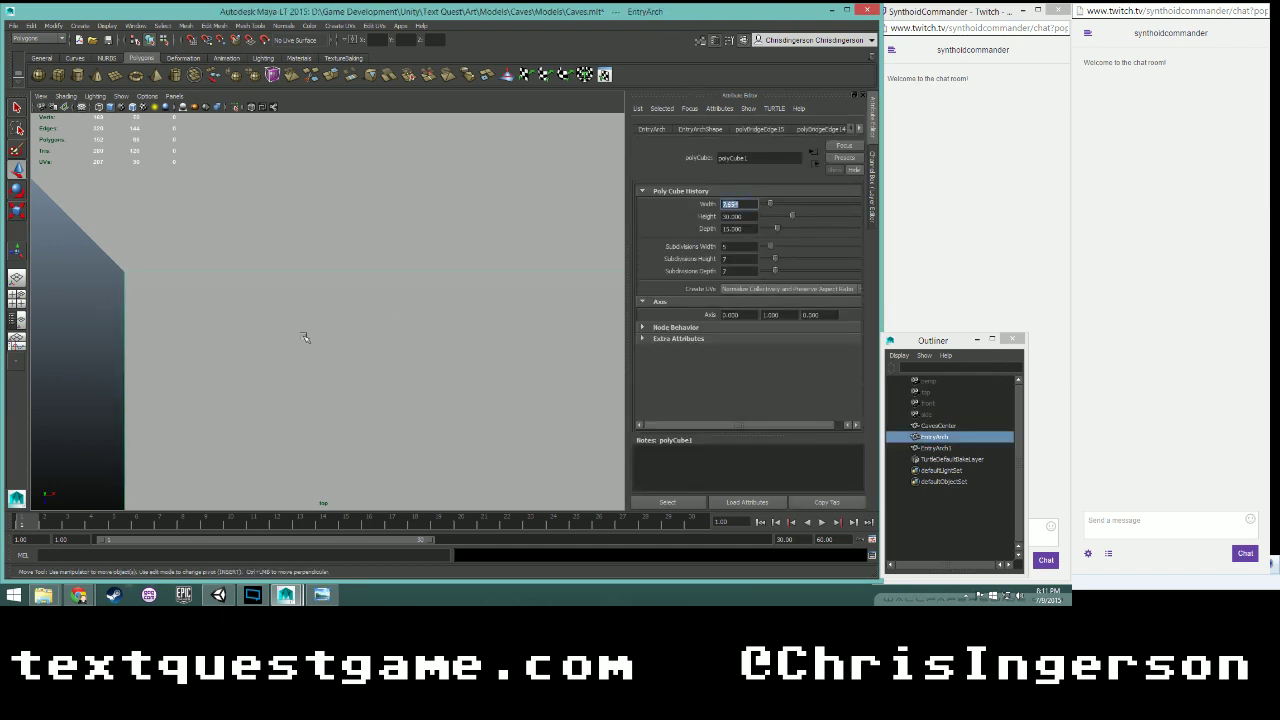
click(306, 337)
scroll(132, 325, up, 1)
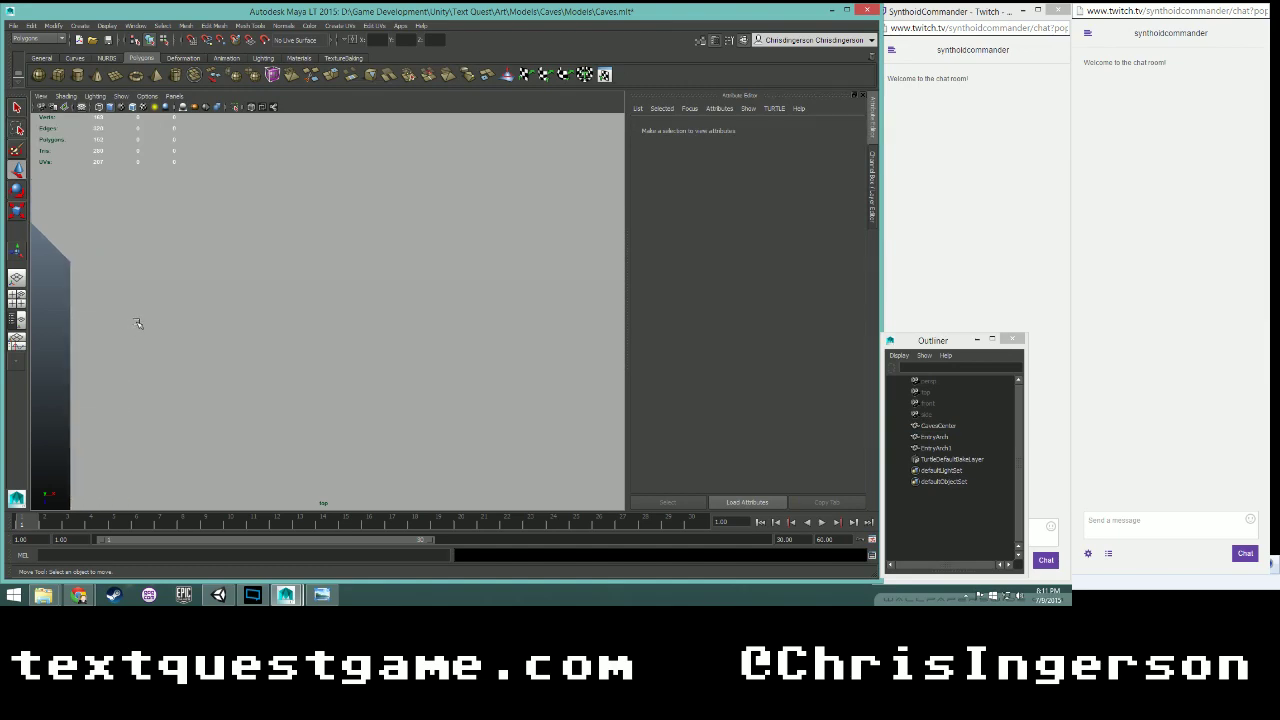
- Show the joined arch and column in the perspective view and delete the outdated copy EntryArch1
scroll(142, 321, down, 15)
scroll(225, 335, up, 2)
key(space)
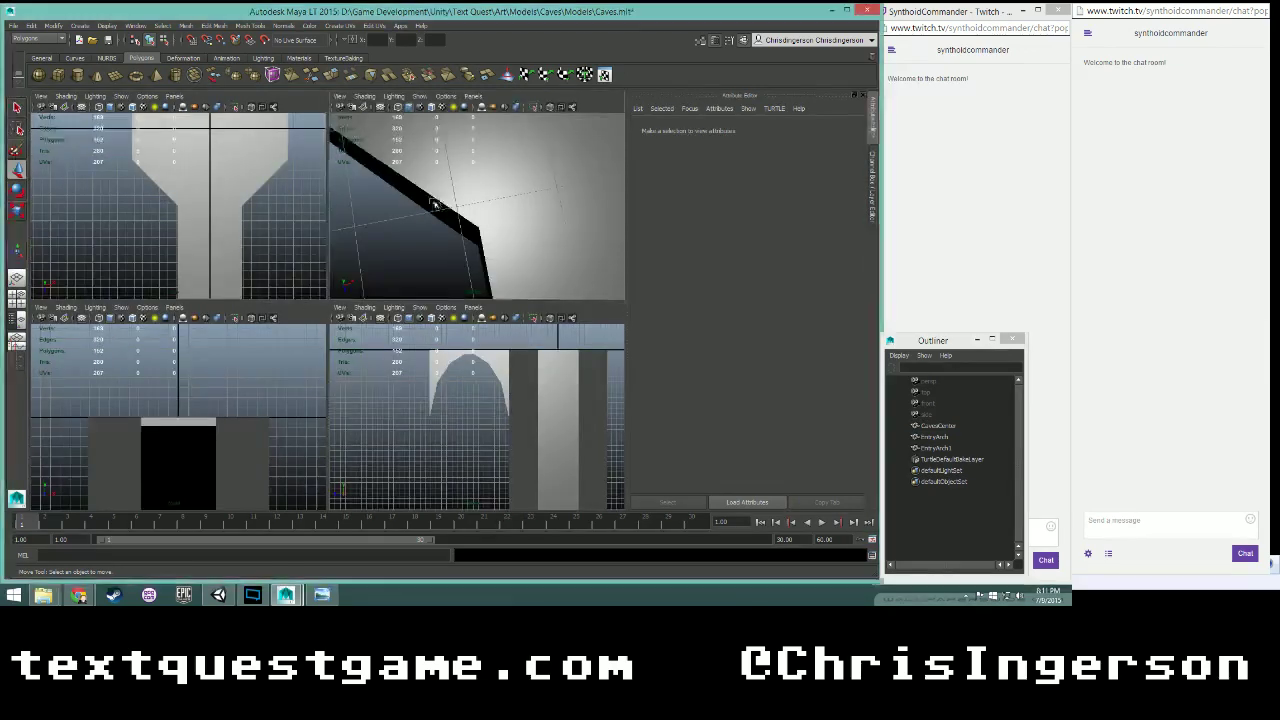
key(space)
alt+drag(383, 342, 291, 311)
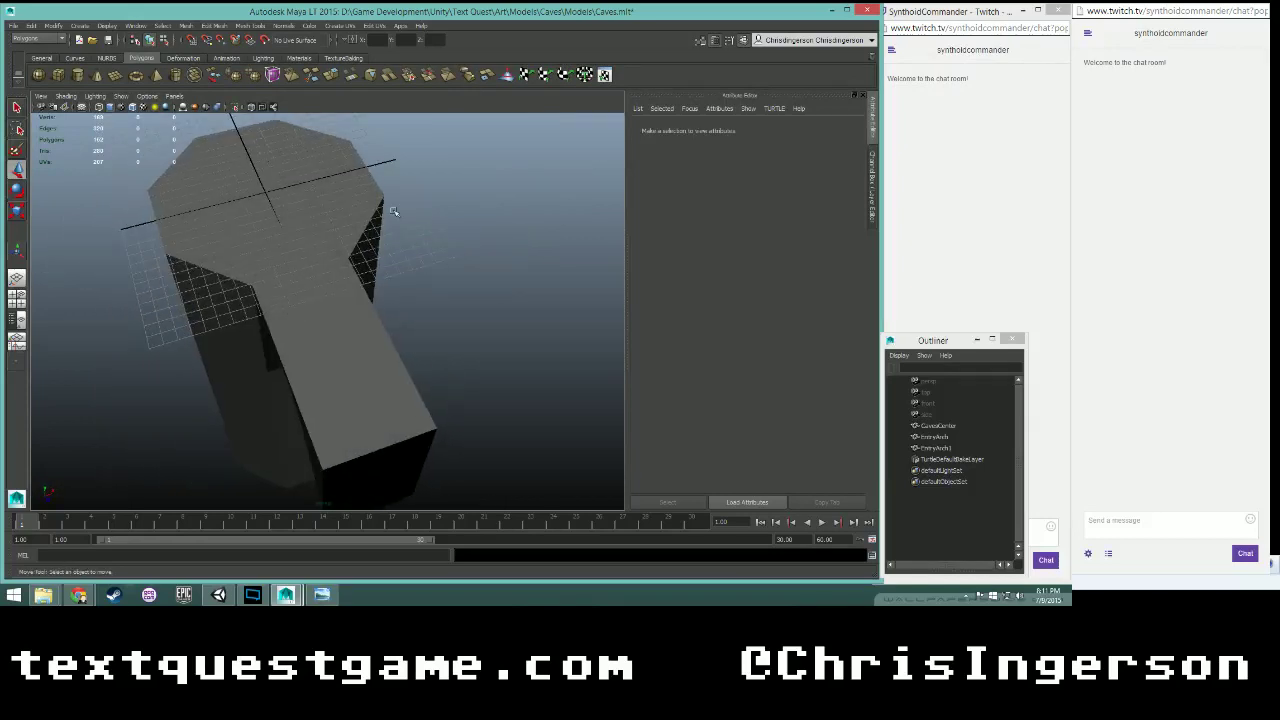
click(936, 438)
click(935, 449)
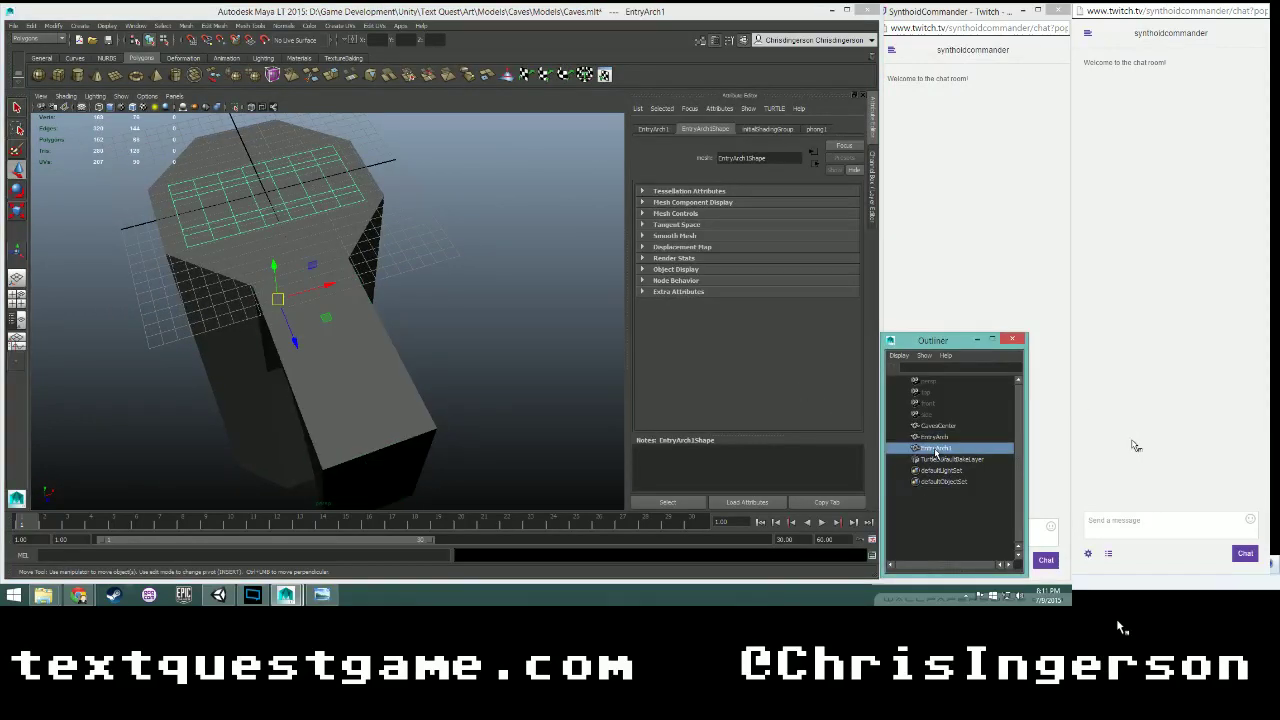
key(Delete)
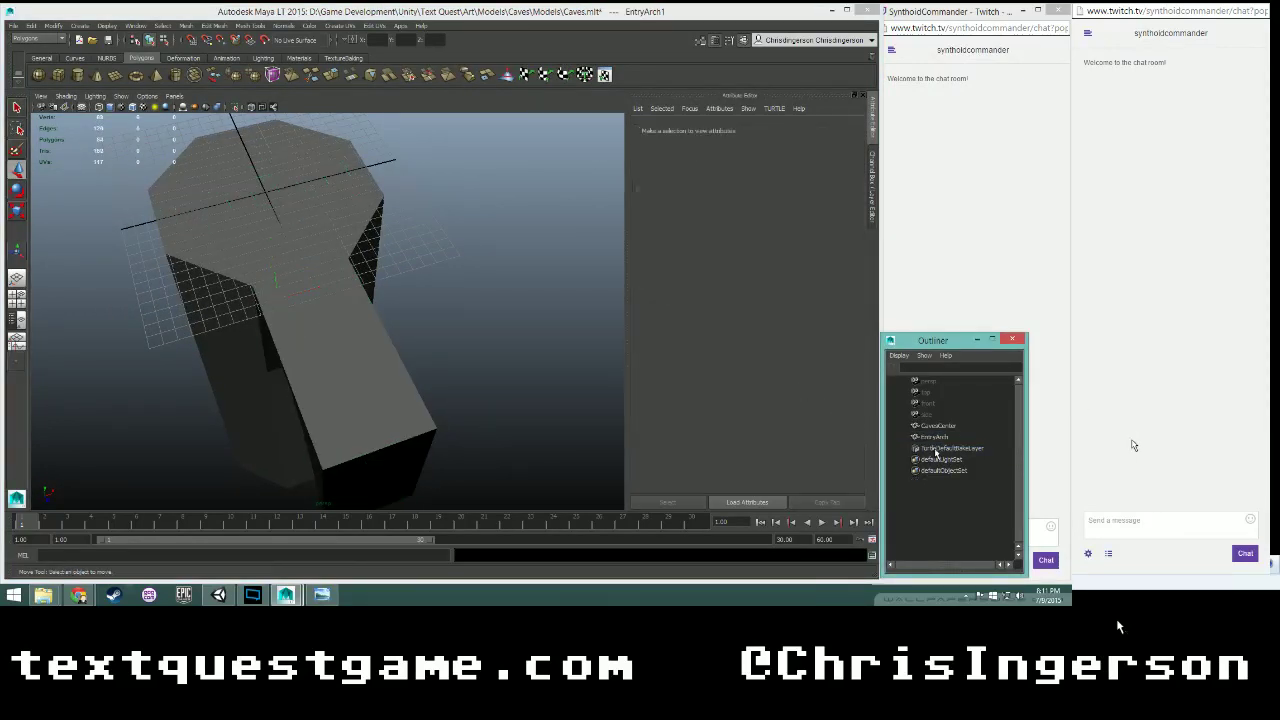
- Duplicate the resized EntryArch and open the copy's transform attributes at its Translate Z value
click(940, 437)
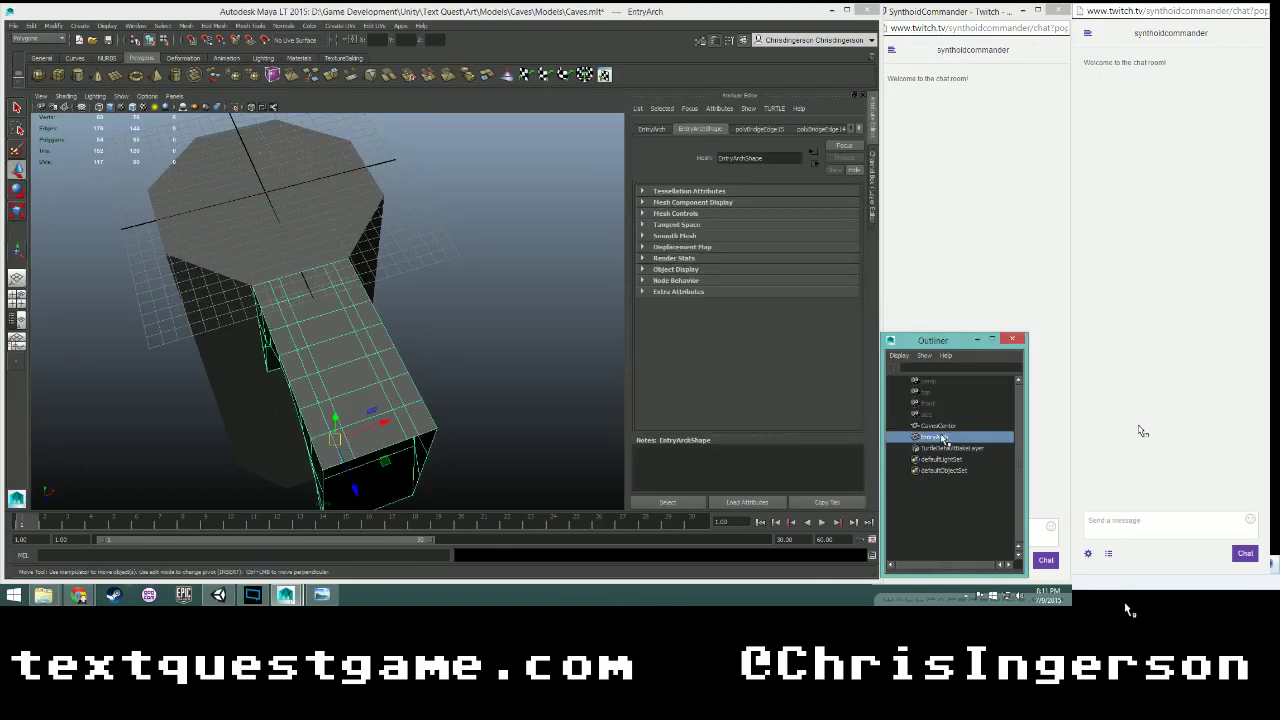
key(ctrl+d)
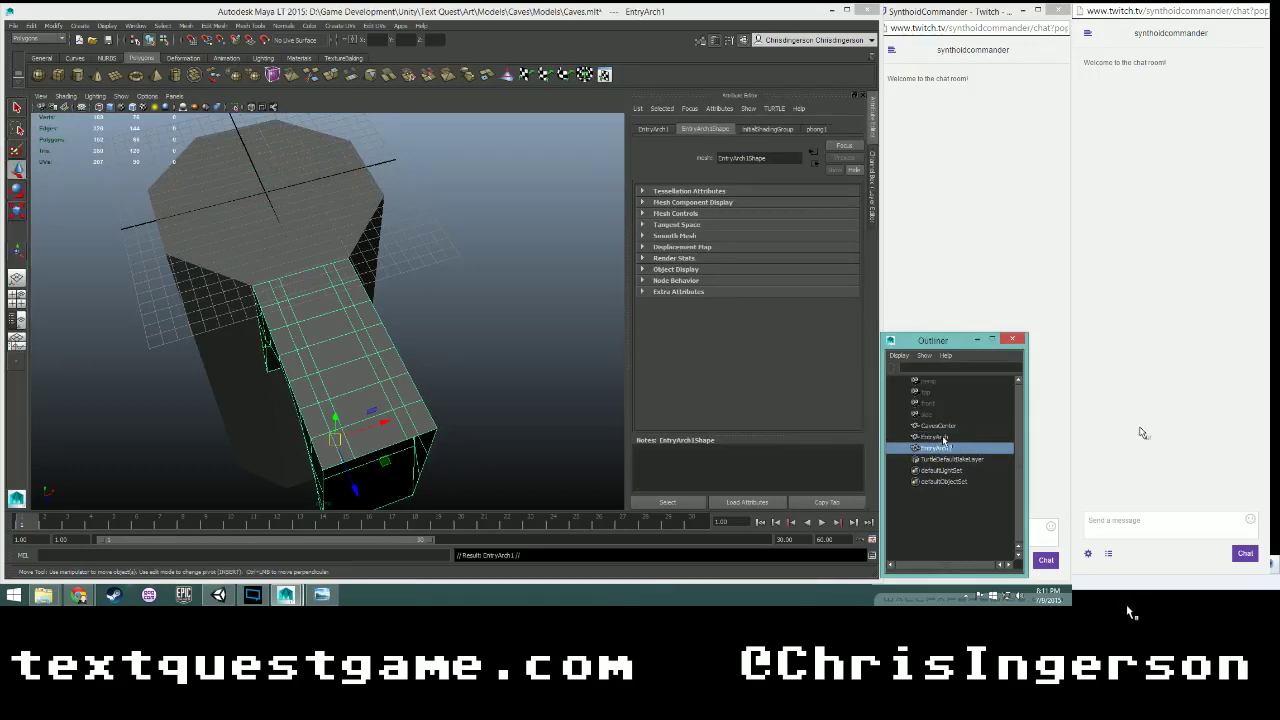
click(643, 130)
click(822, 205)
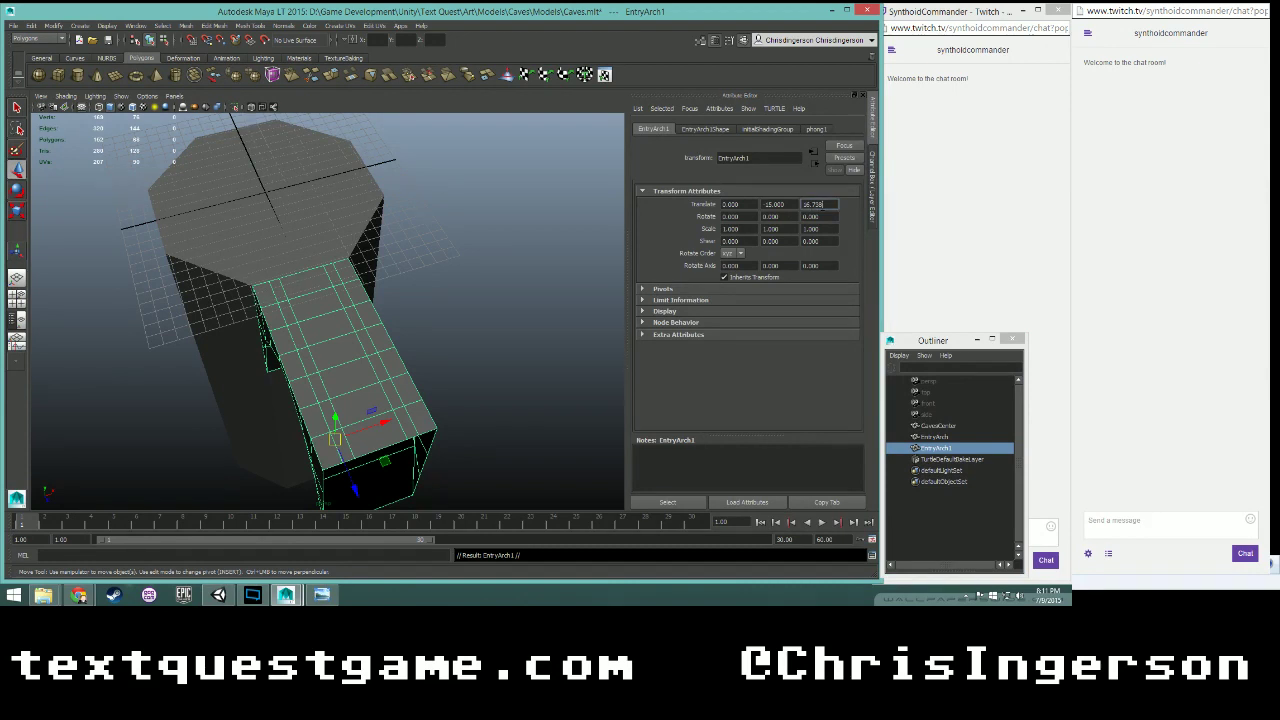
double_click(830, 204)
double_click(766, 204)
text(16.738)
key(Return)
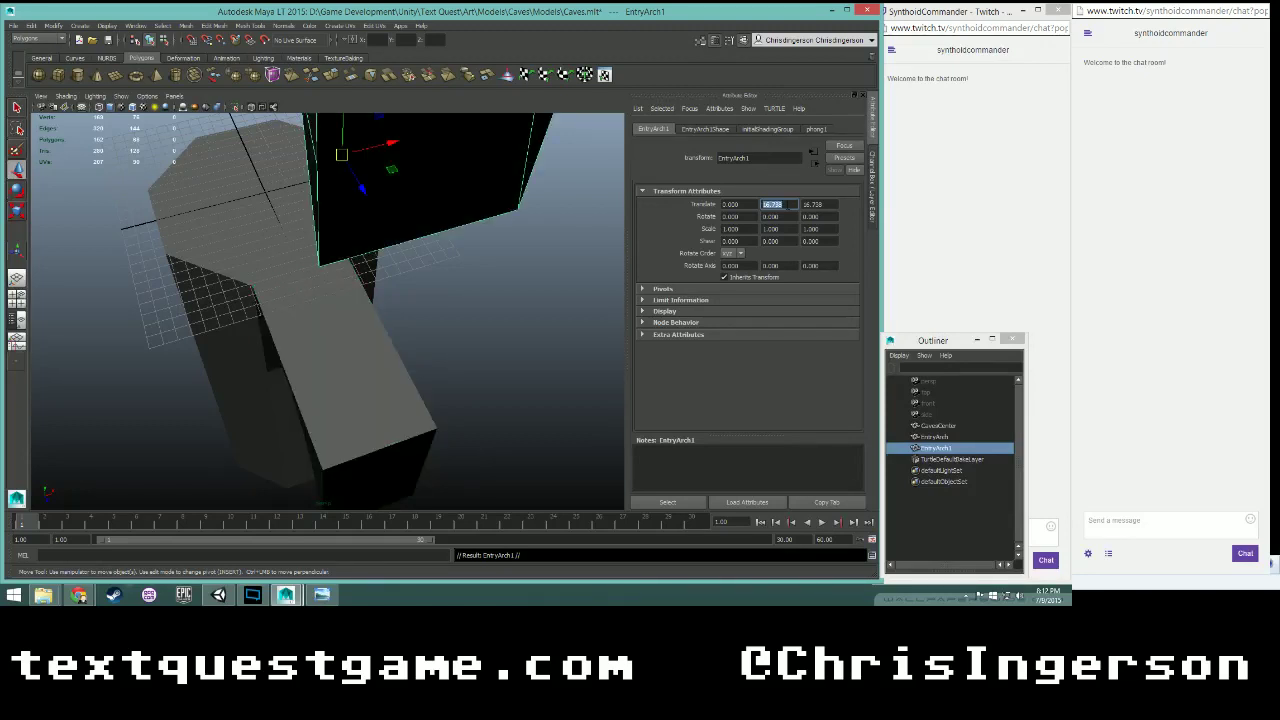
text(0)
key(Return)
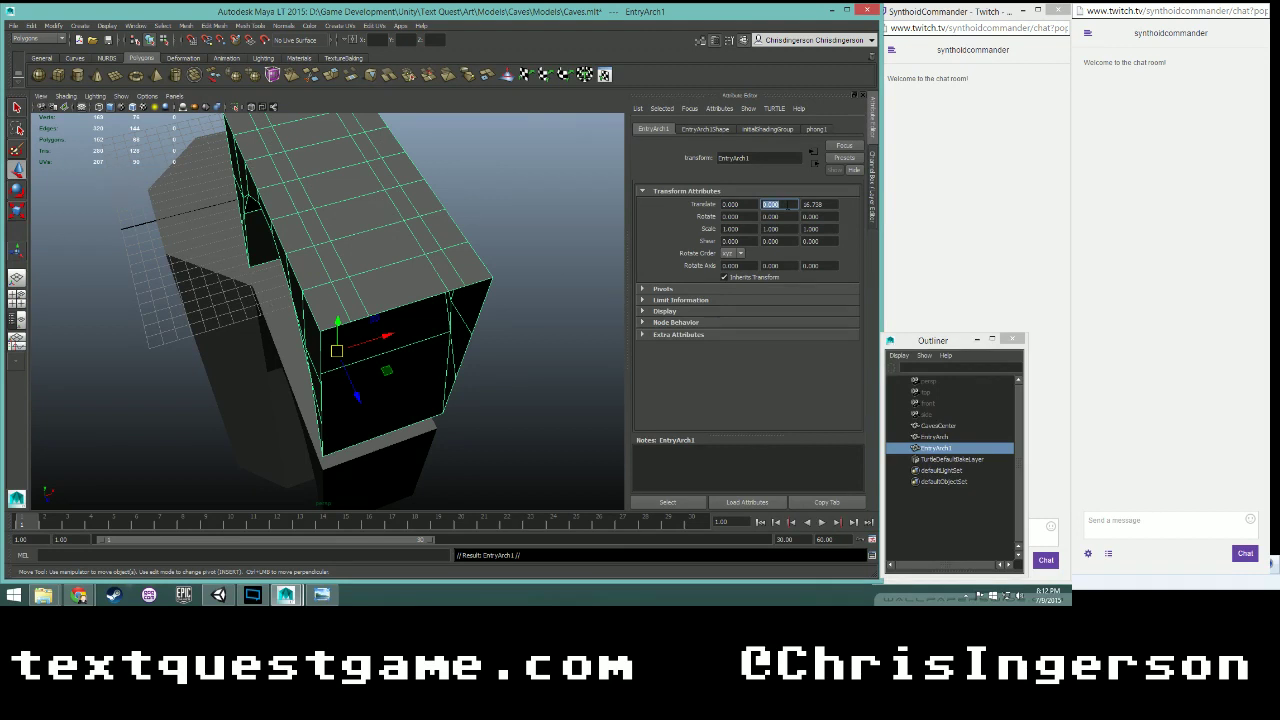
key(BackSpace)
text(-15)
key(Return)
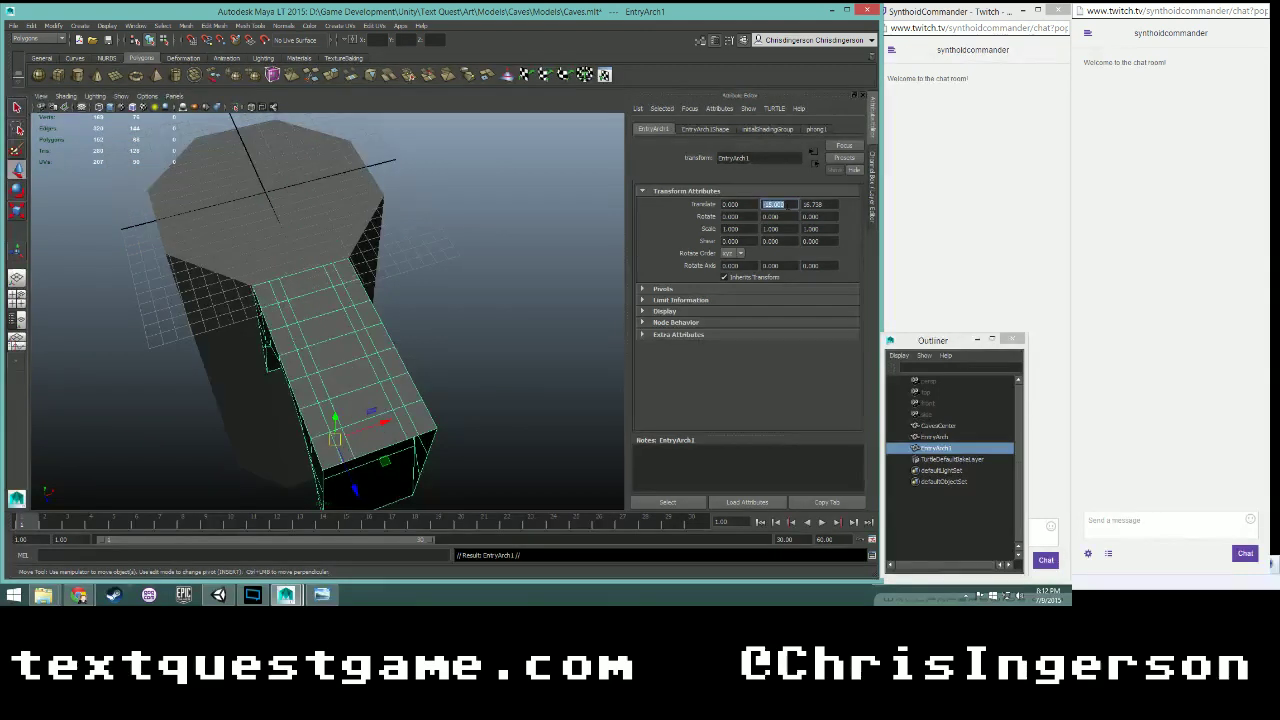
- Move the arch copy to the column's adjacent side with Translate X 16.738 and Translate Z 0
double_click(738, 206)
text(16.738)
key(Return)
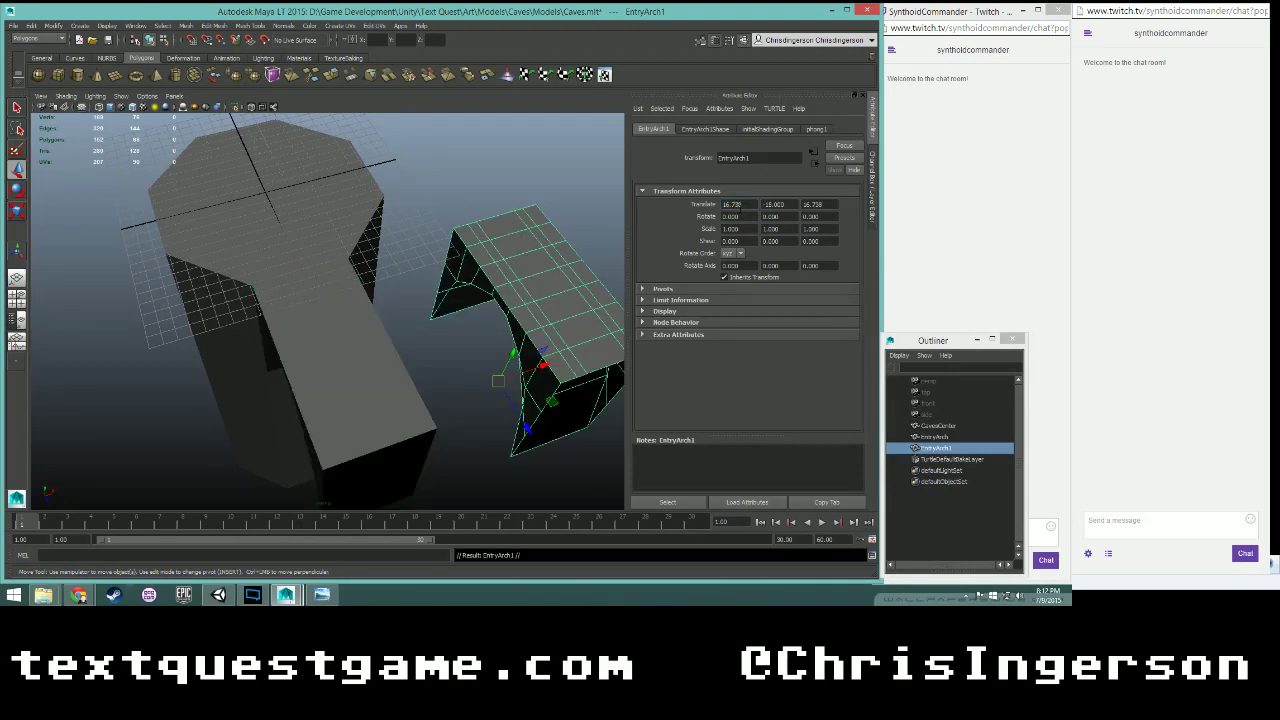
click(818, 204)
text(16.738)
key(Return)
text(0)
key(Return)
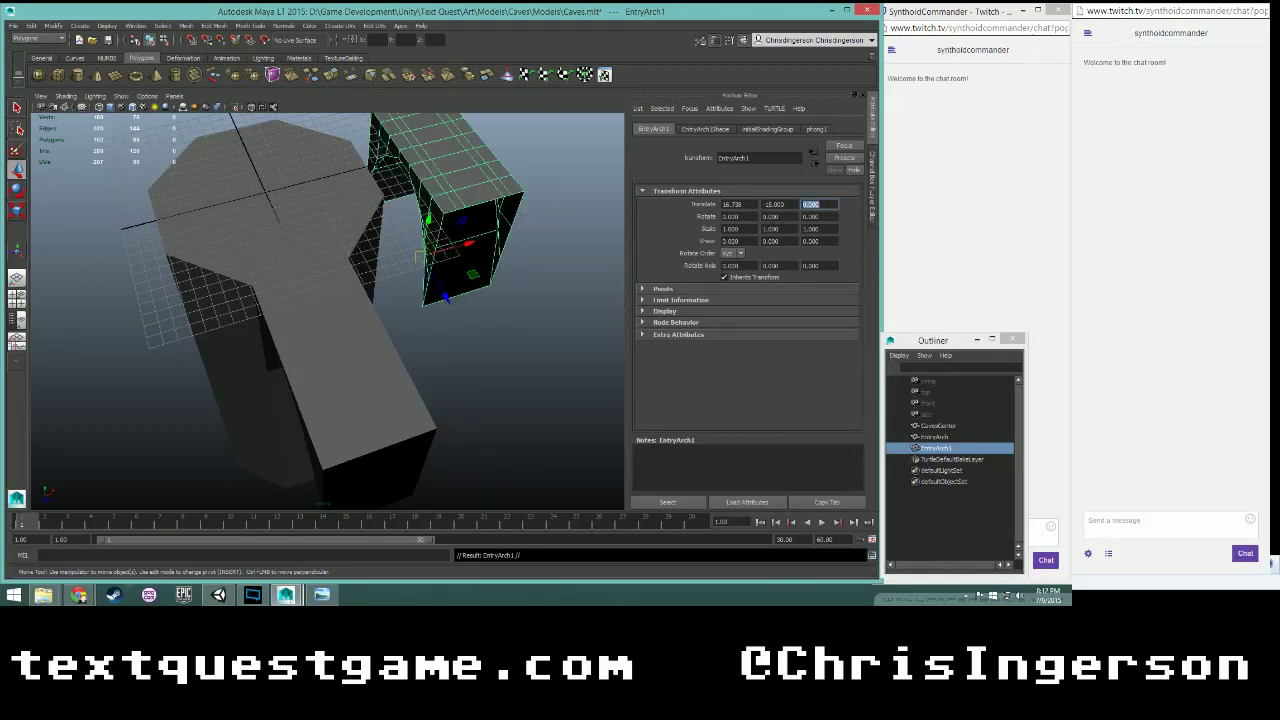
- Set the arch copy's Rotate Y to 90 and check from a low angle how it joins the column
double_click(786, 217)
text(90)
key(Return)
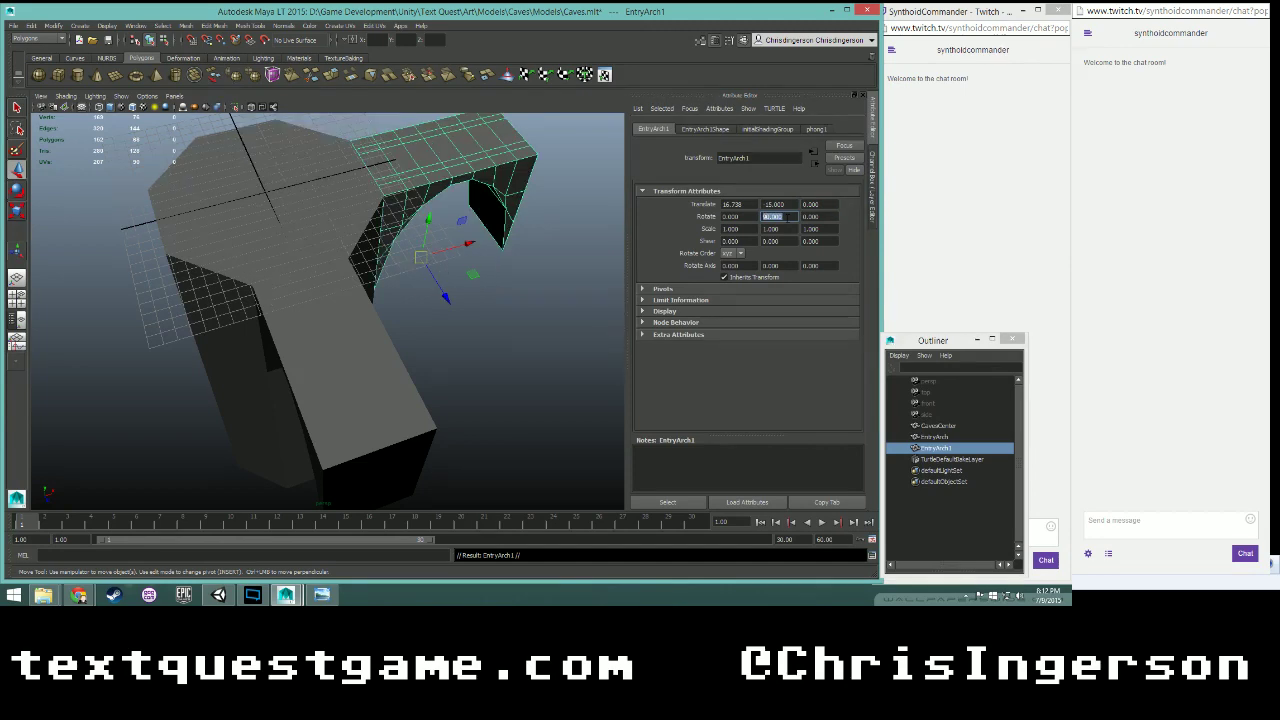
scroll(590, 245, up, 4)
alt+drag(590, 245, 540, 283)
scroll(505, 280, down, 8)
scroll(532, 282, up, 6)
click(540, 283)
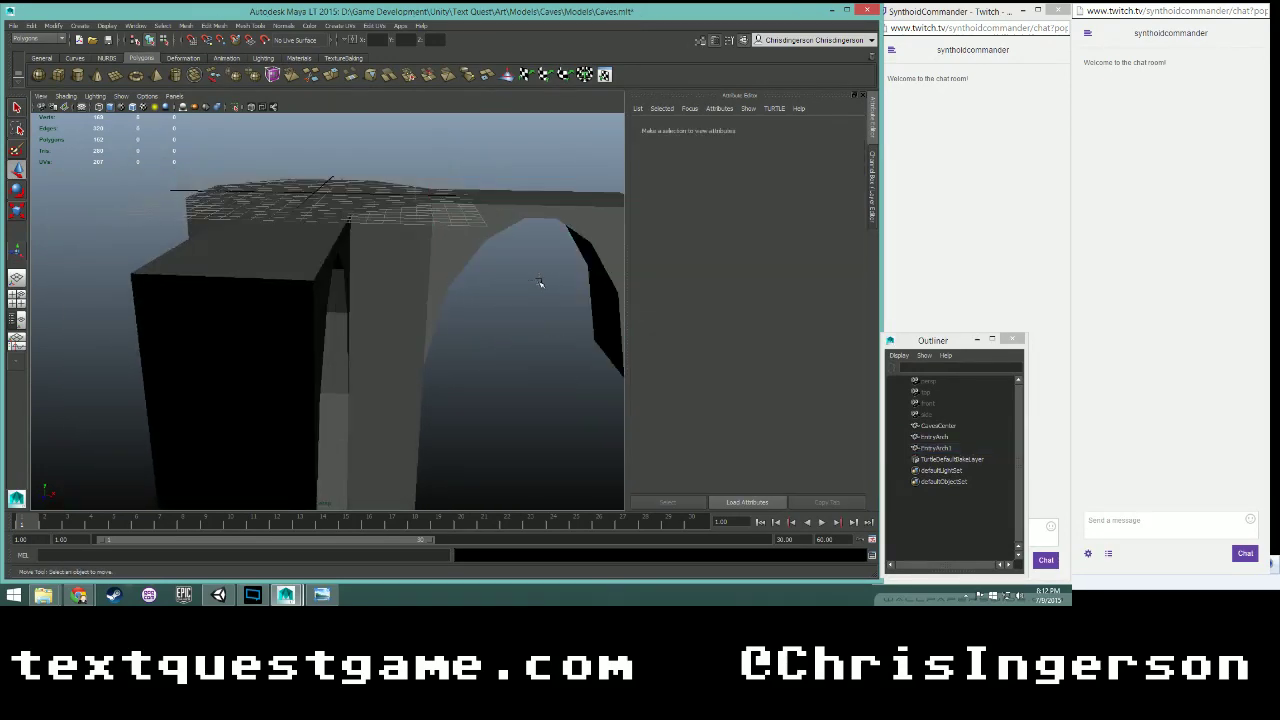
- Group CavesCenter, EntryArch and EntryArch1 together
click(936, 426)
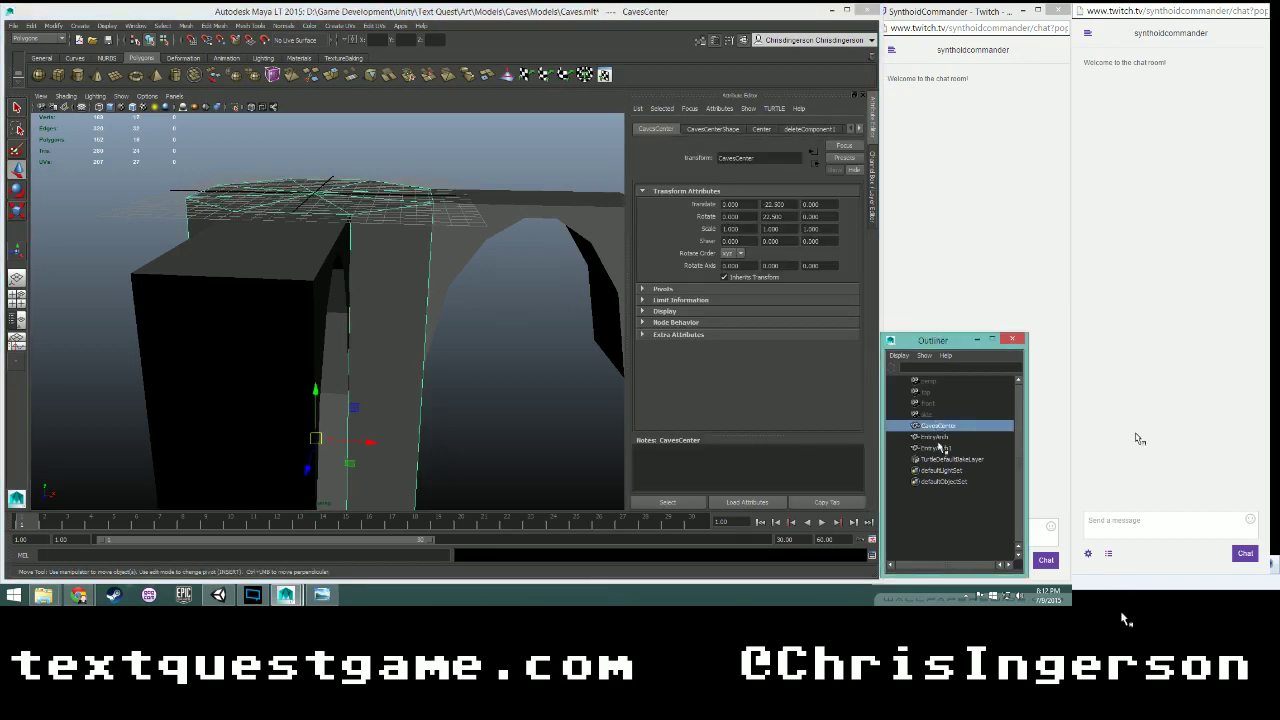
shift+click(942, 448)
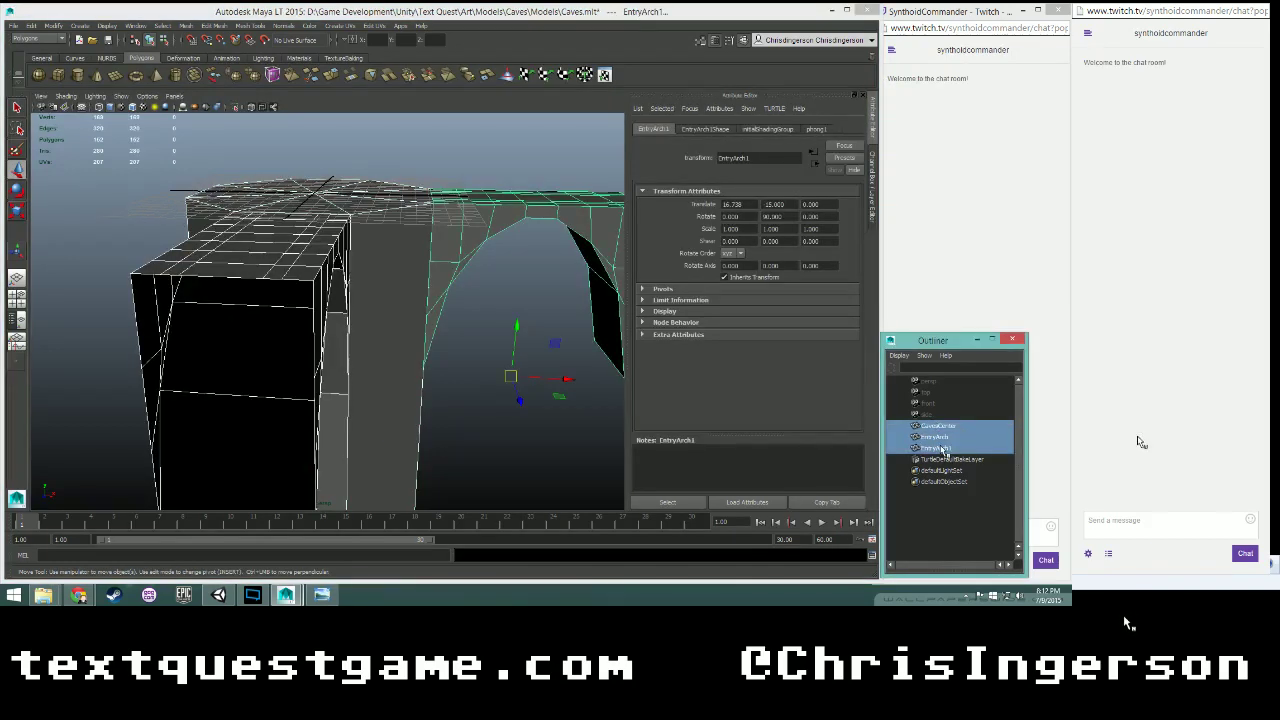
key(ctrl+g)
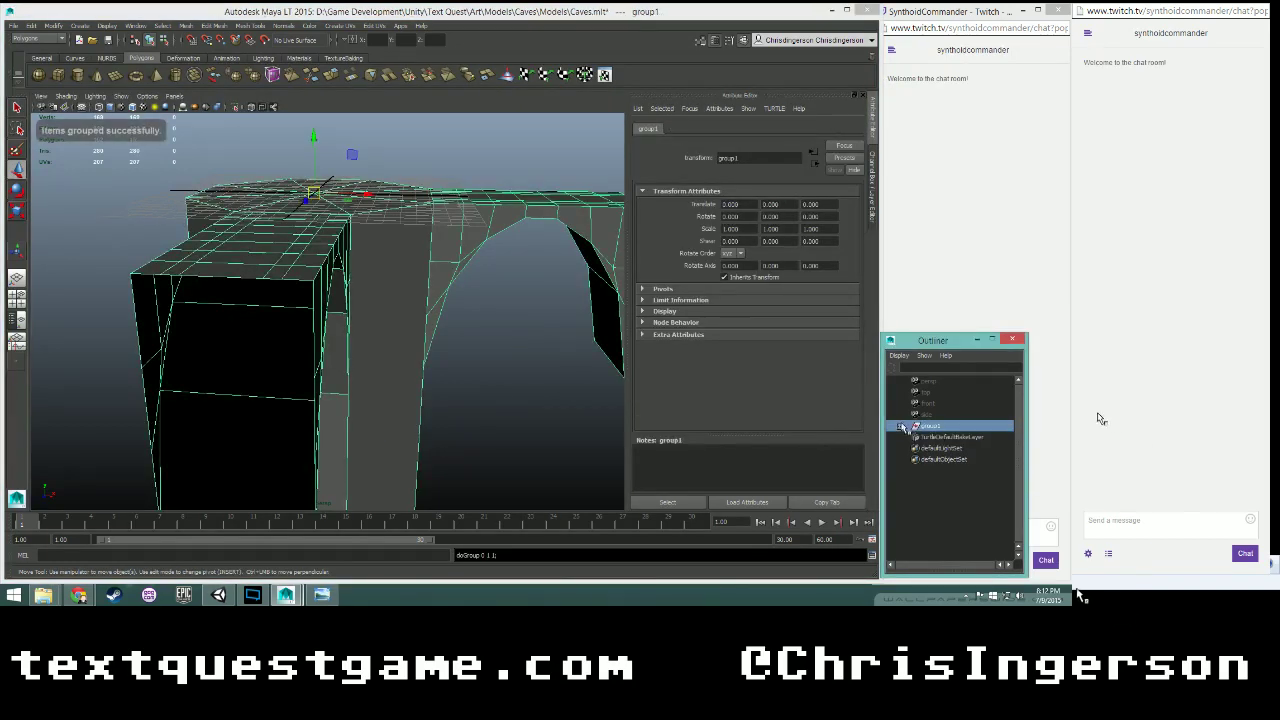
- Expand the new group in the Outliner, rename it Caves, and save the scene
click(899, 426)
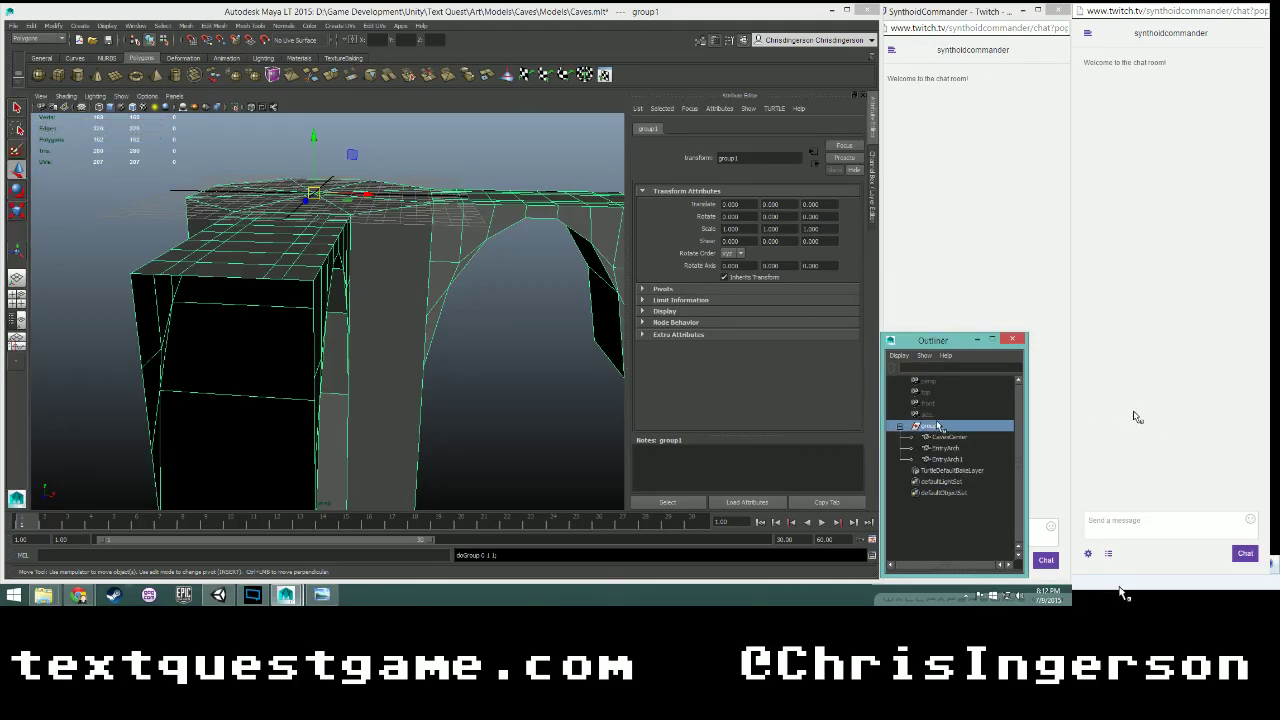
click(771, 158)
text(C)
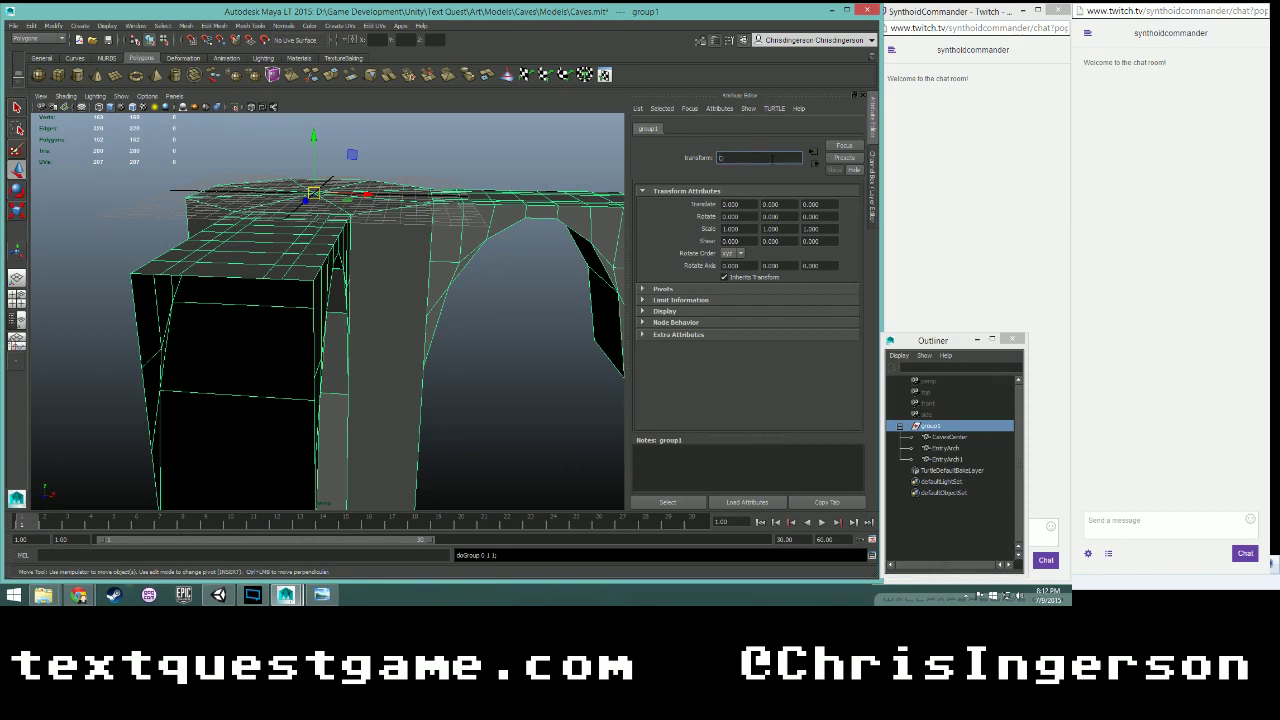
text(aves)
key(Return)
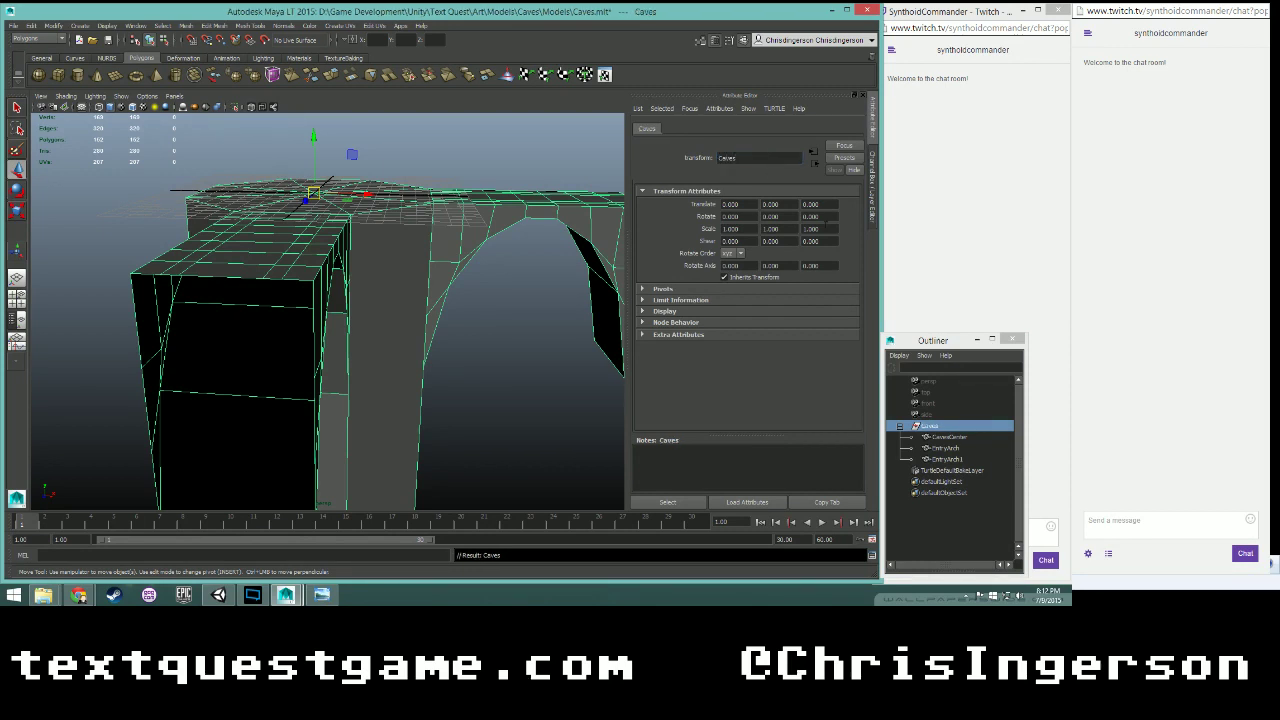
click(935, 509)
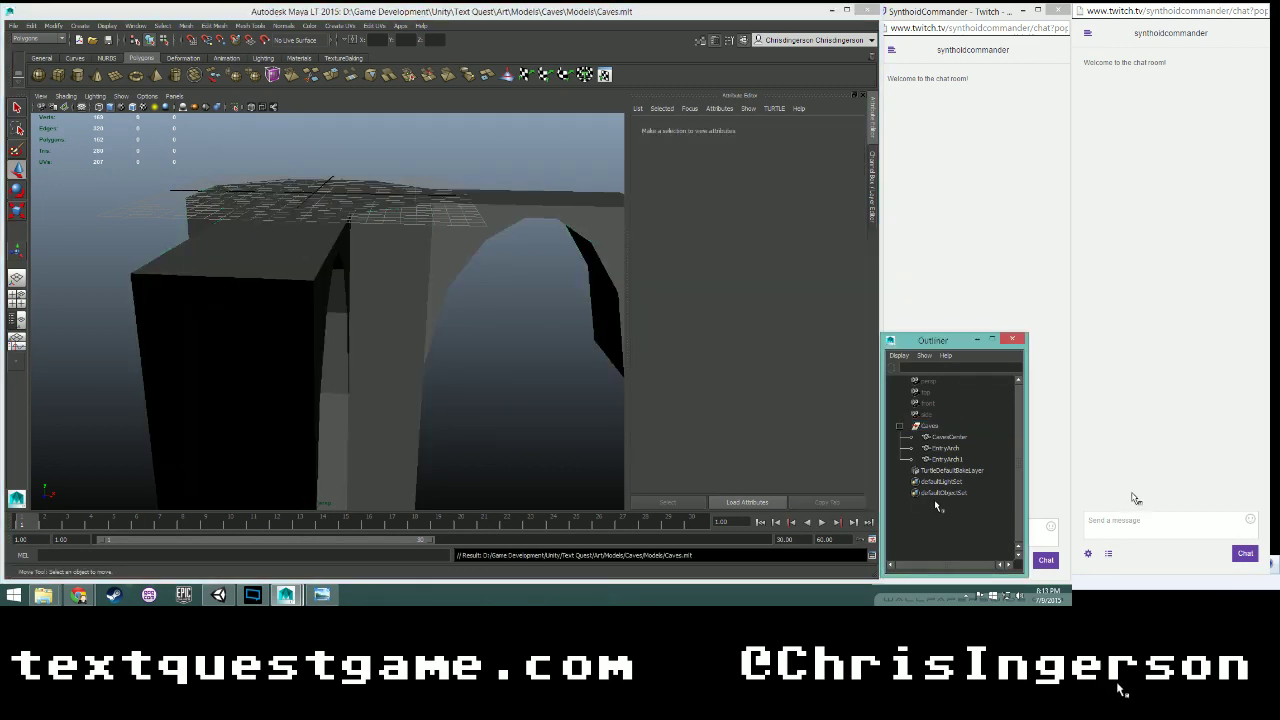
- Export the Caves group as an FBX file named Caves in the Caves/Models folder
click(930, 427)
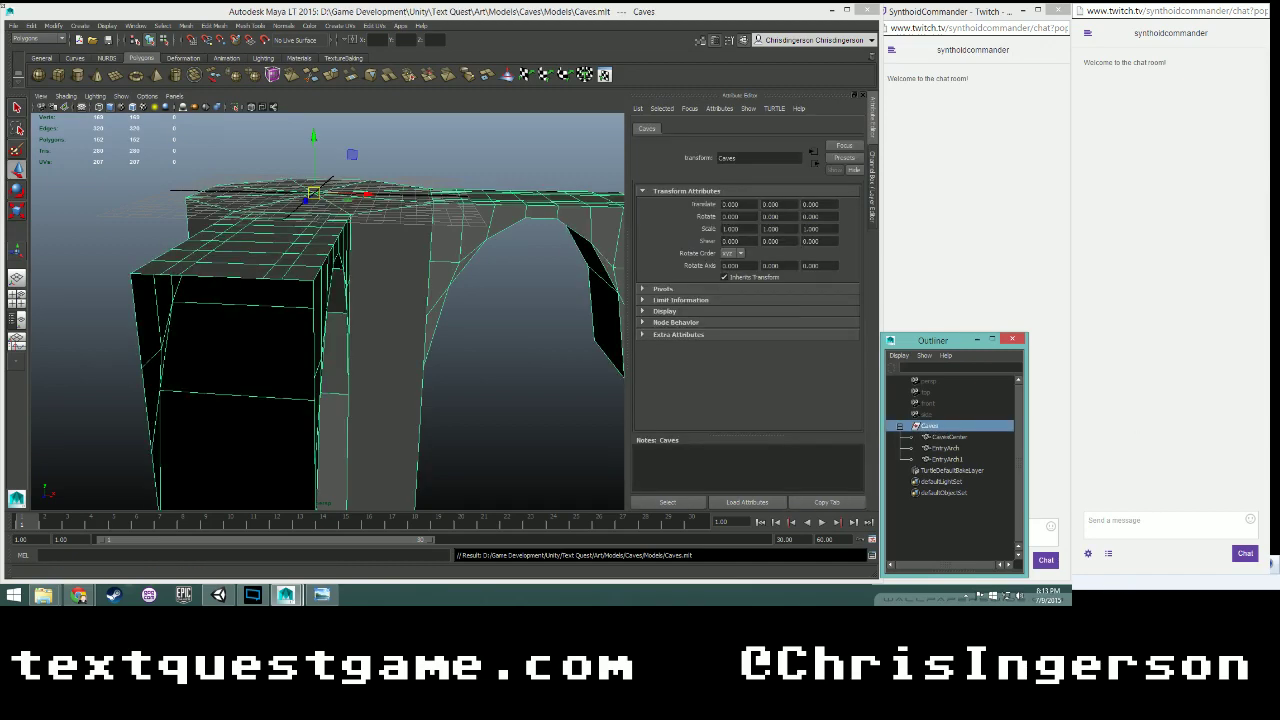
click(16, 26)
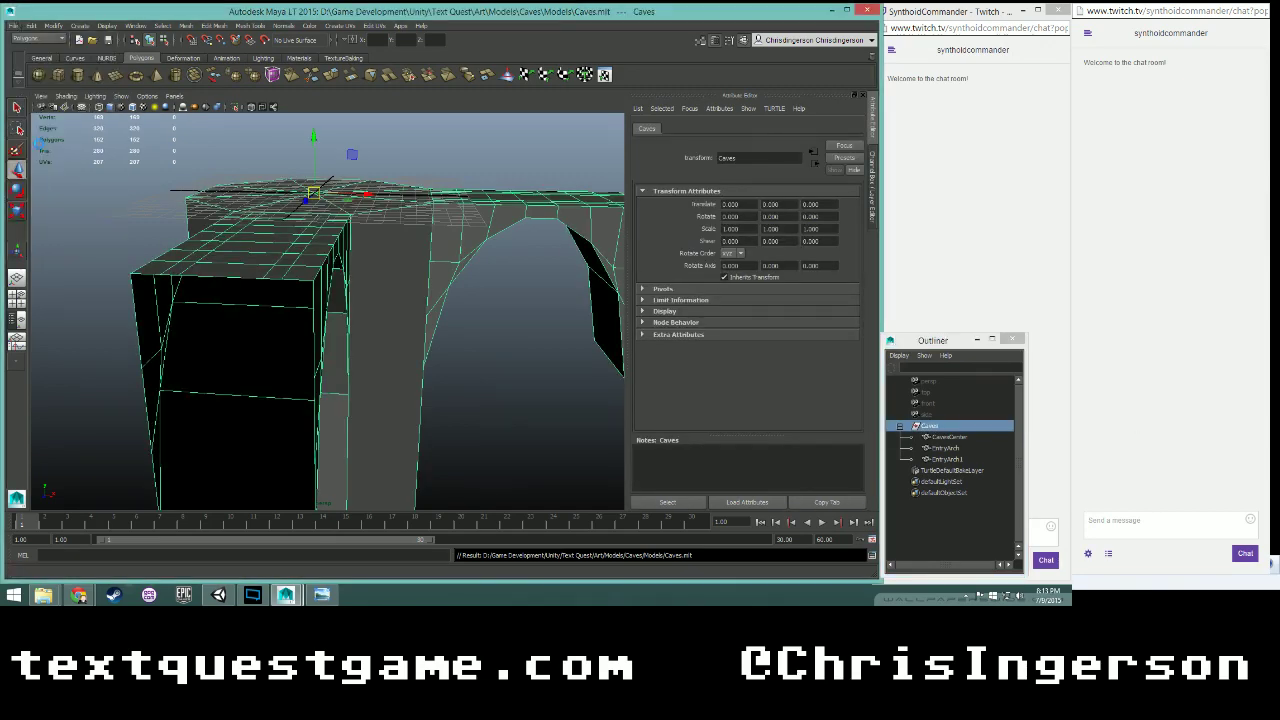
click(45, 141)
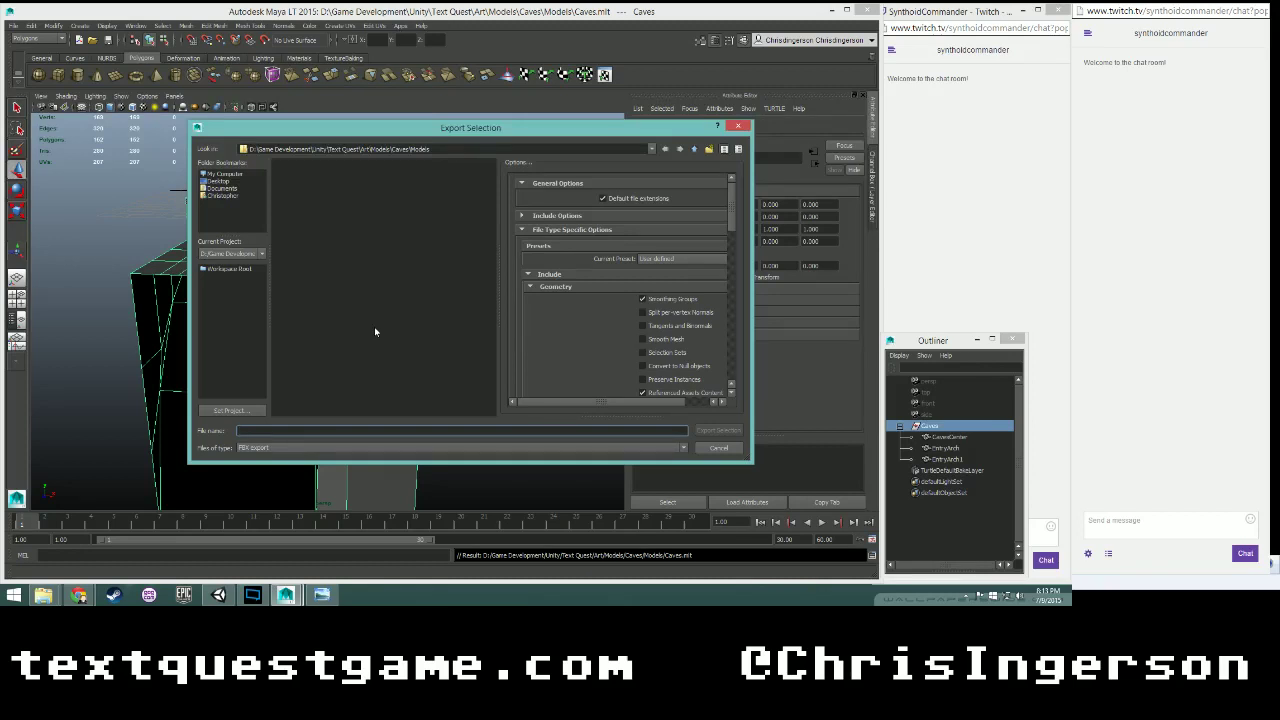
text(Caves)
click(718, 430)
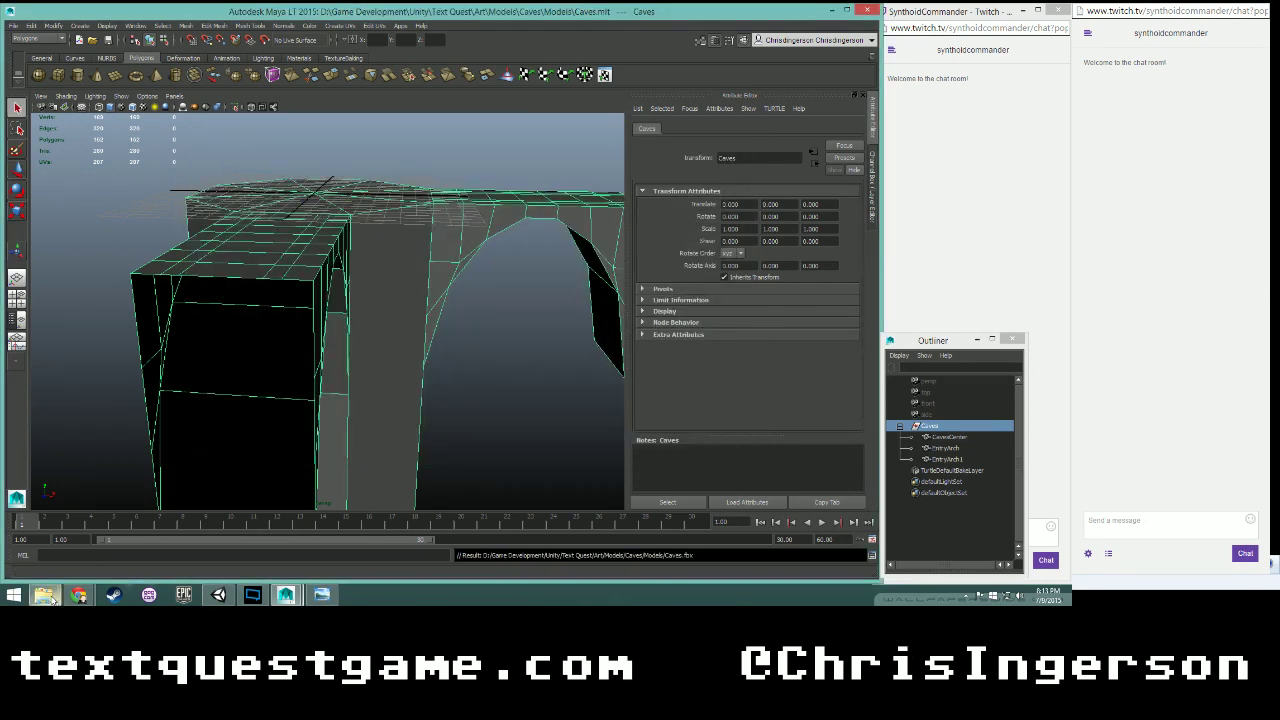
- Copy Caves.fbx from the Models folder into the Unity project's Underground/Caves folder, replacing the existing file
mouse_move(47, 597)
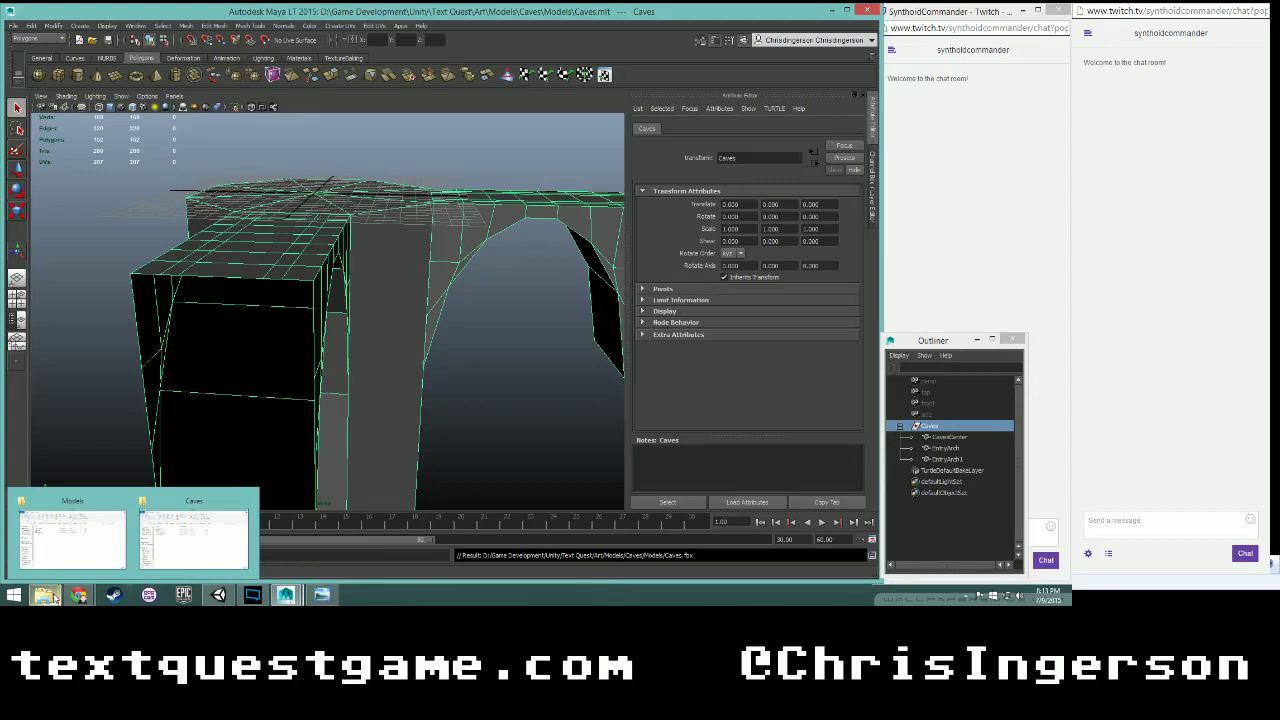
mouse_move(218, 595)
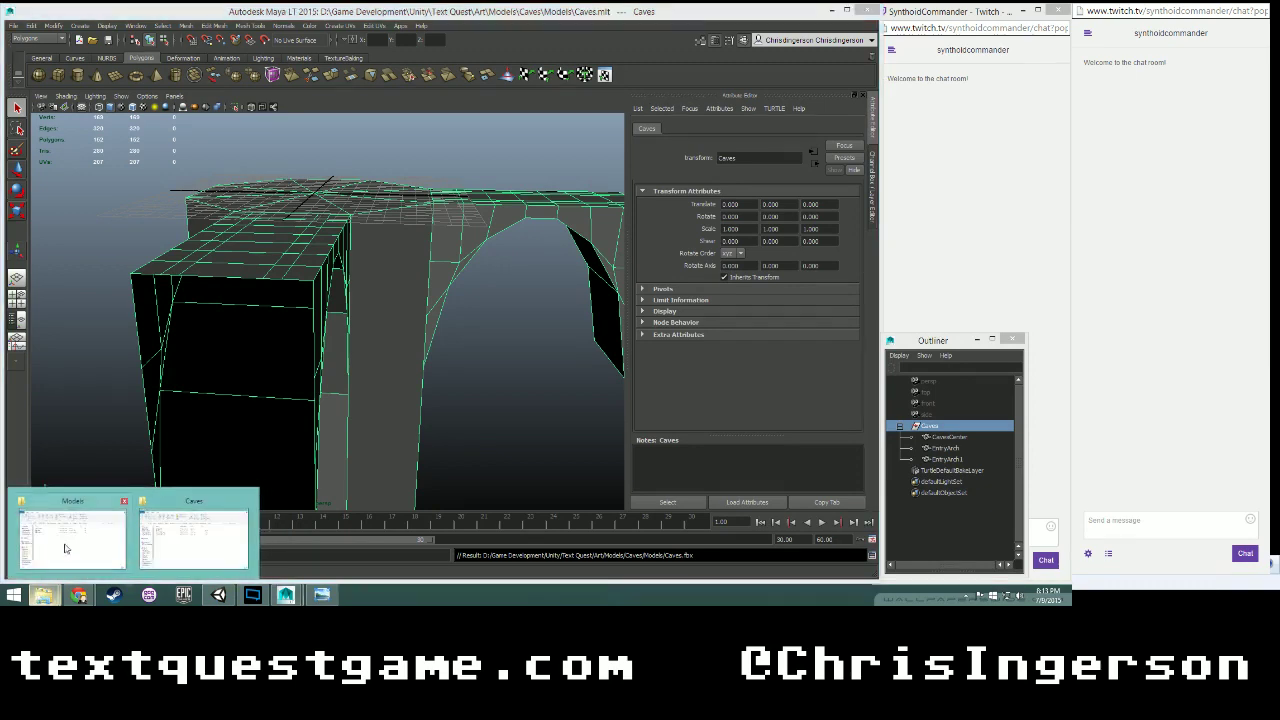
click(70, 532)
mouse_move(57, 597)
click(194, 528)
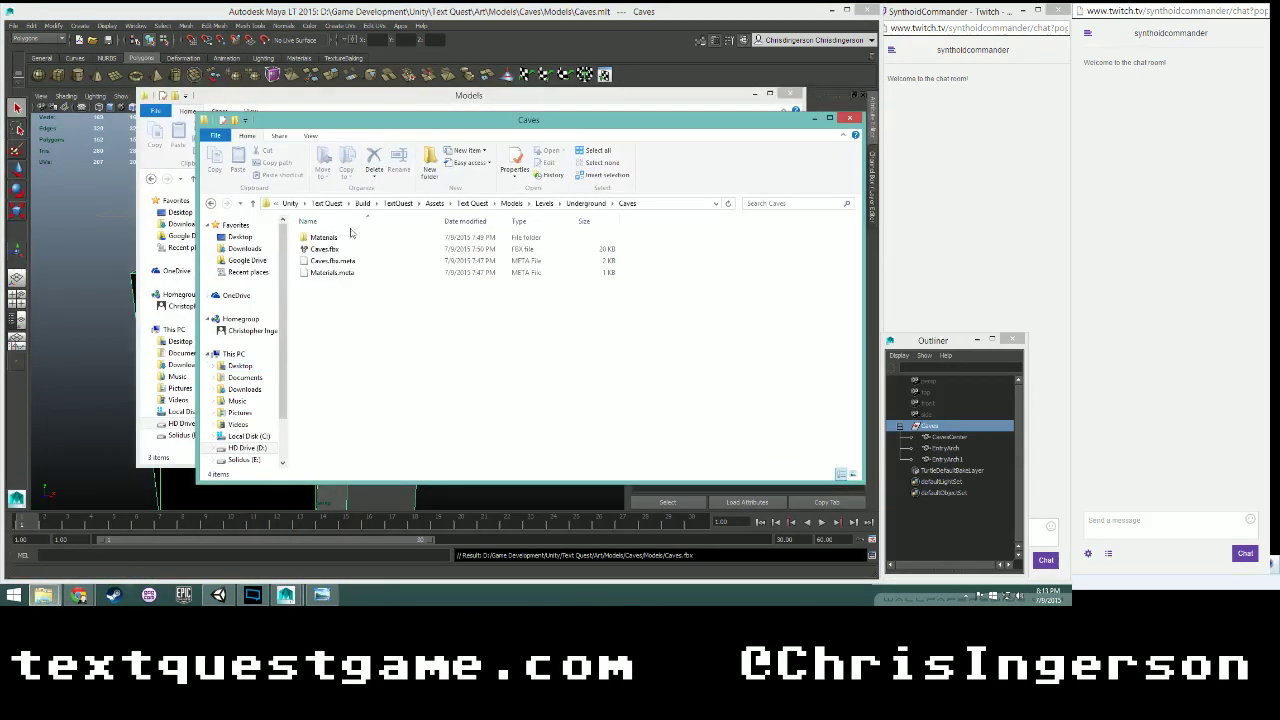
click(398, 105)
drag(262, 212, 843, 302)
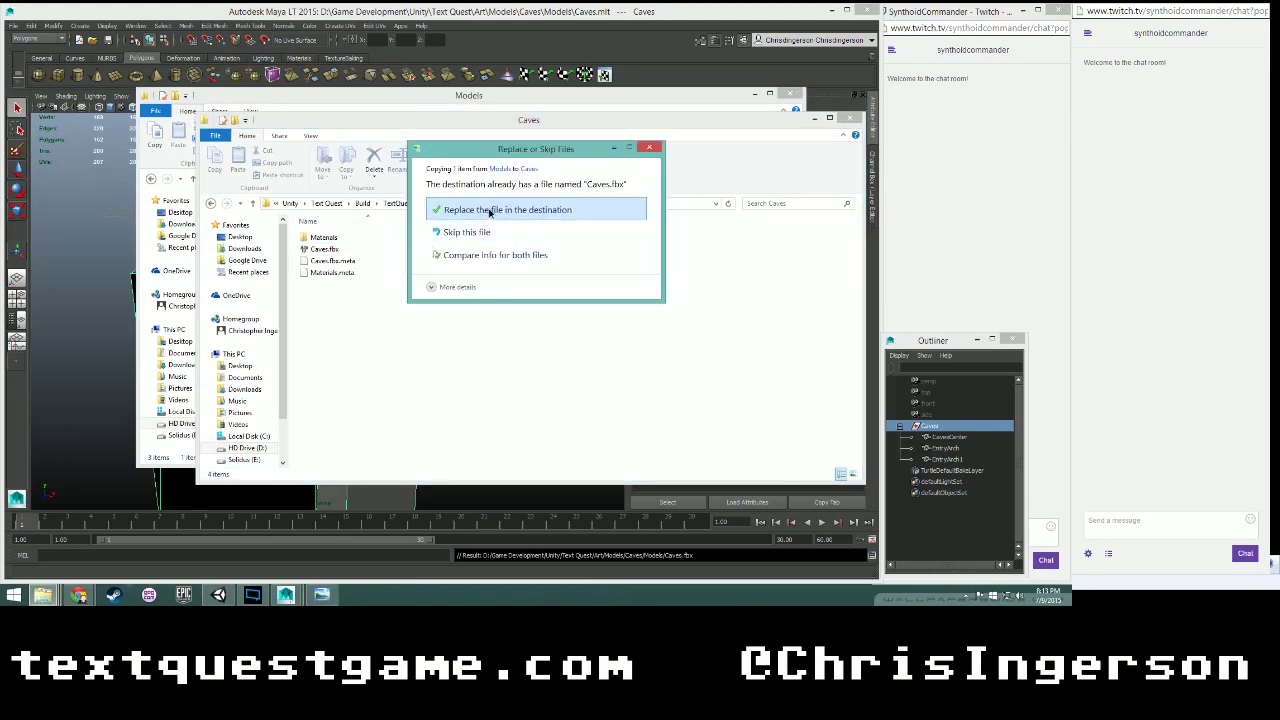
click(491, 210)
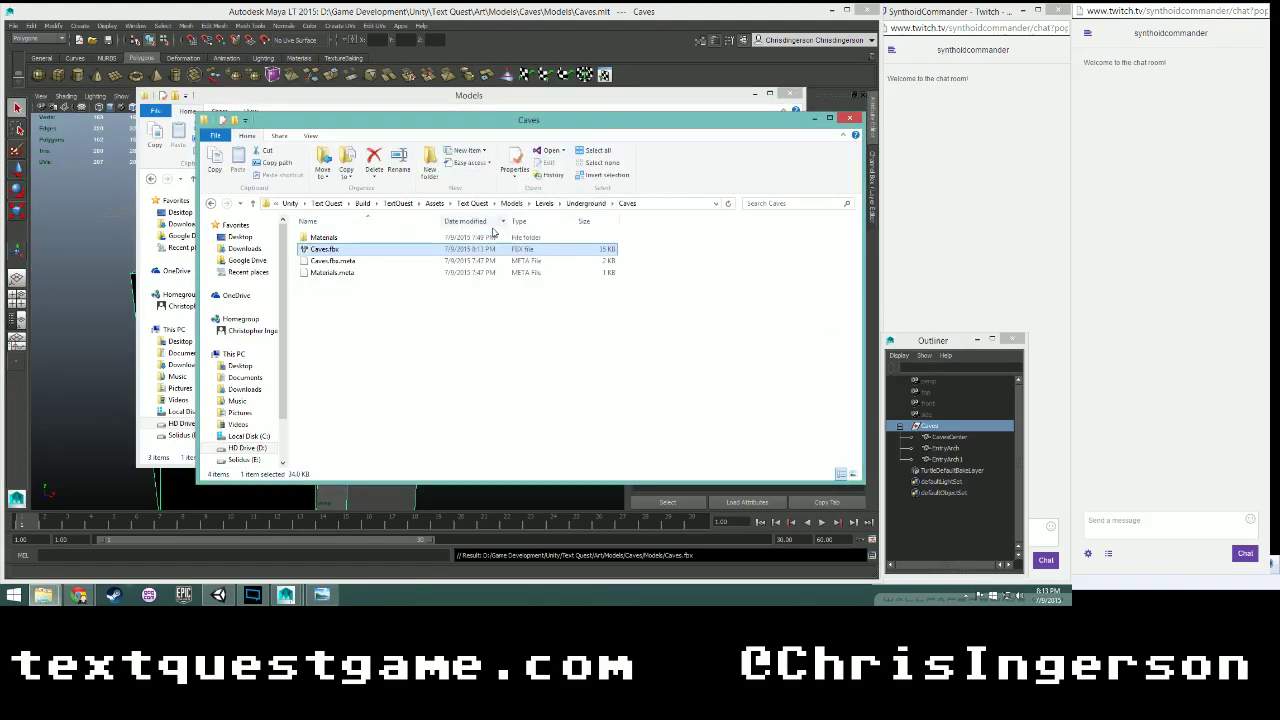
- Switch to Unity, delete the old Caves (1) object from the scene, and add the updated Caves model in its place
click(219, 595)
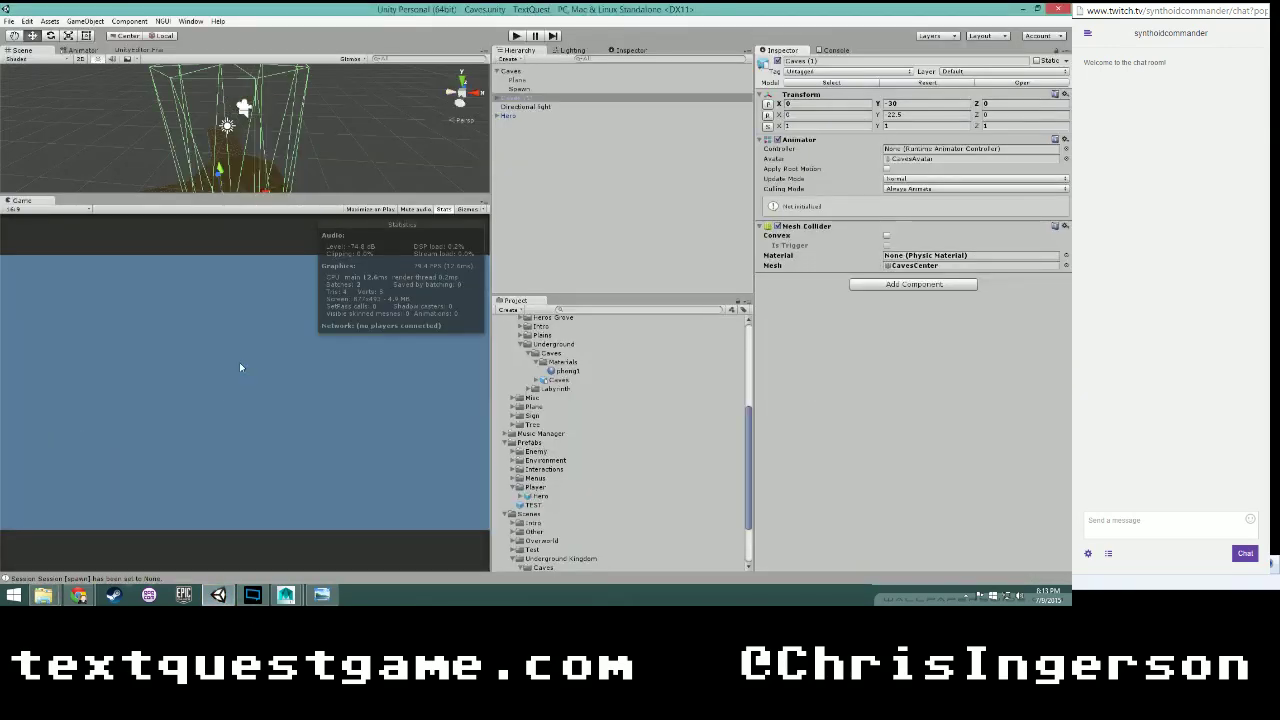
scroll(356, 160, down, 3)
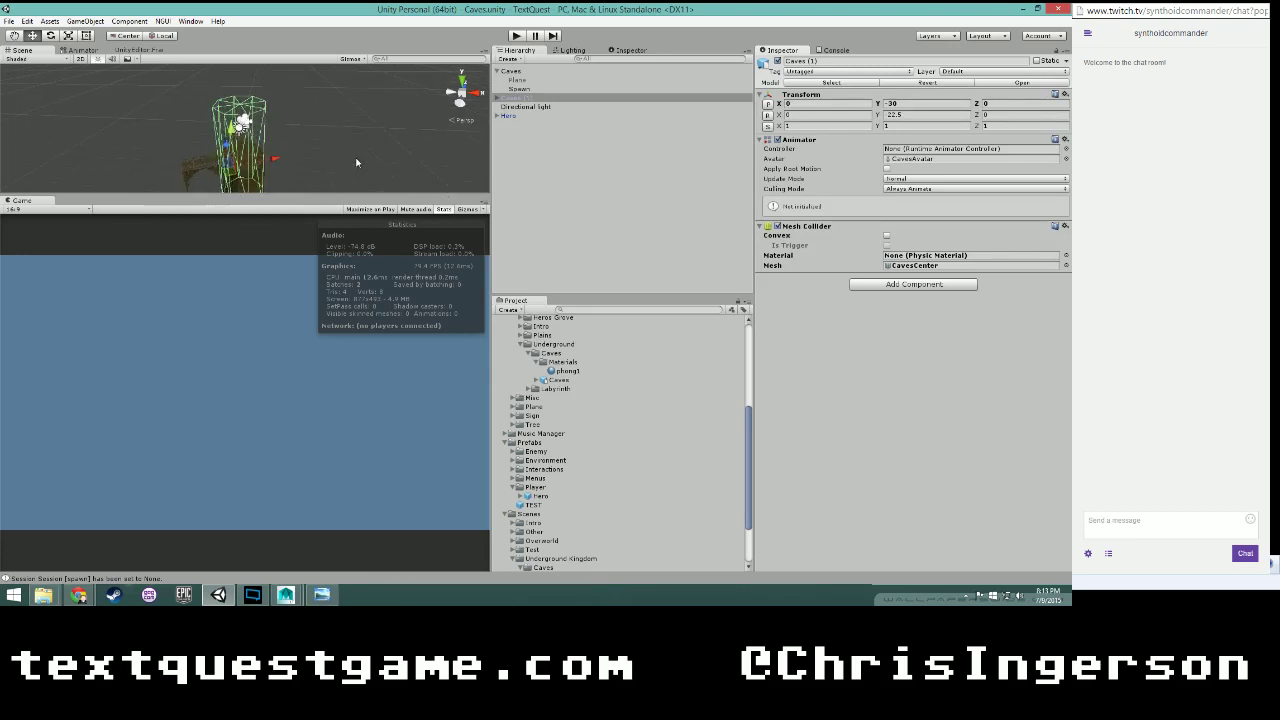
alt+drag(356, 162, 526, 185)
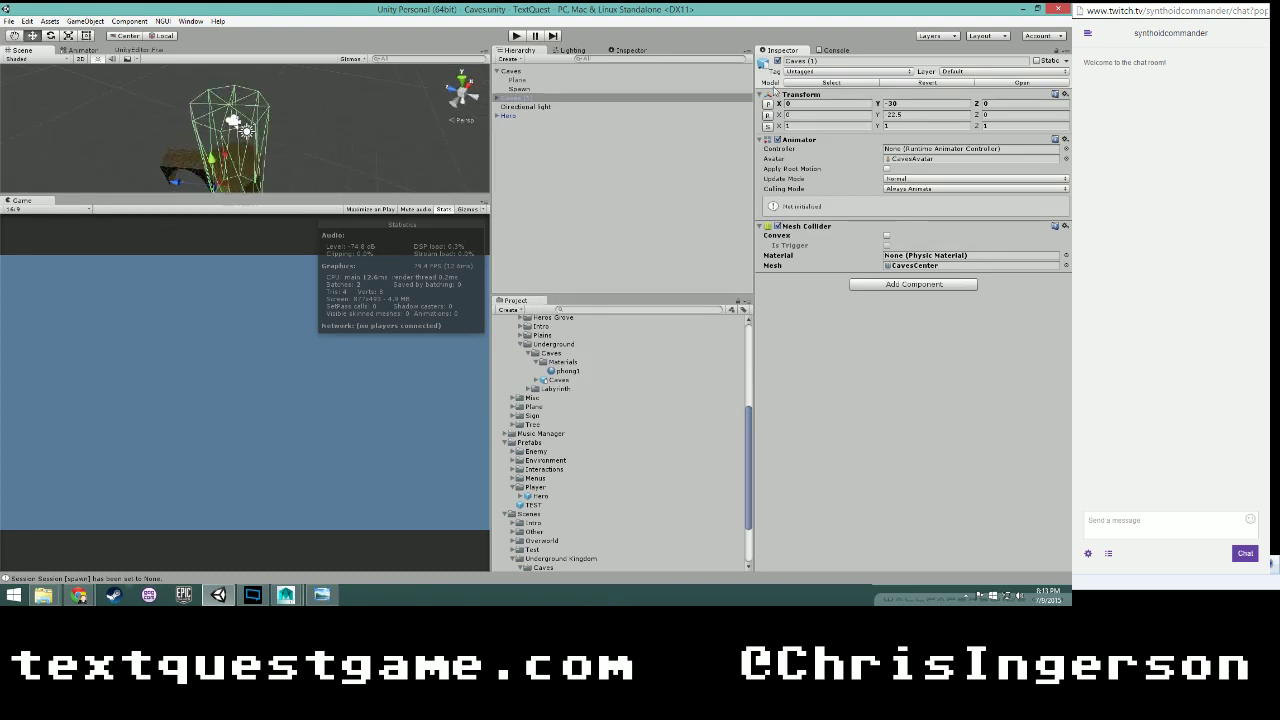
right_click(535, 101)
click(567, 158)
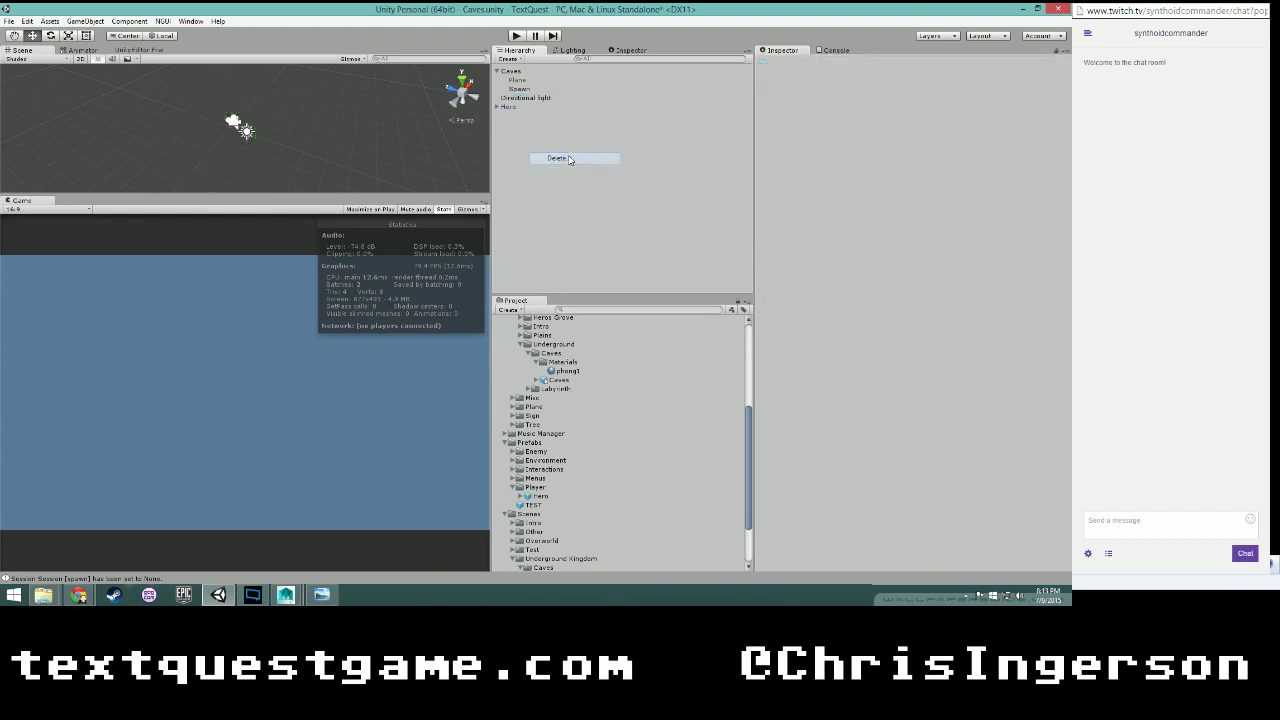
drag(551, 380, 568, 253)
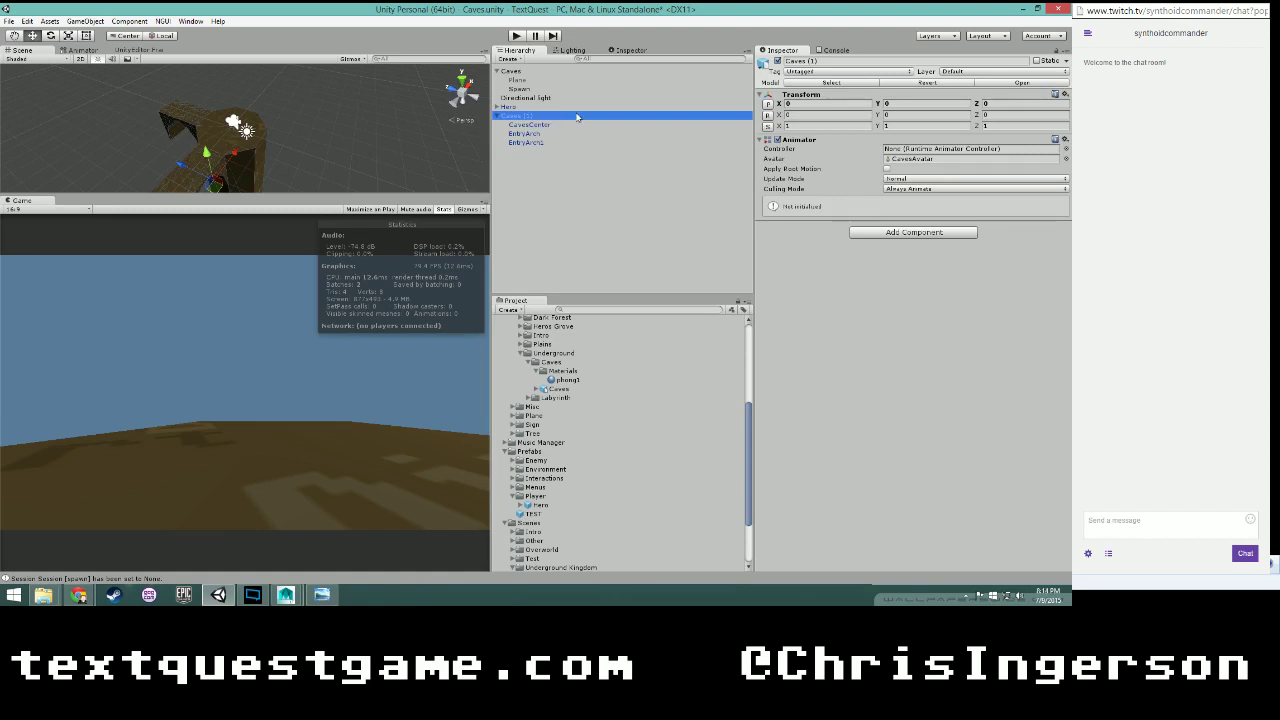
- Add a Mesh Collider to CavesCenter, EntryArch and EntryArch1 together
click(529, 124)
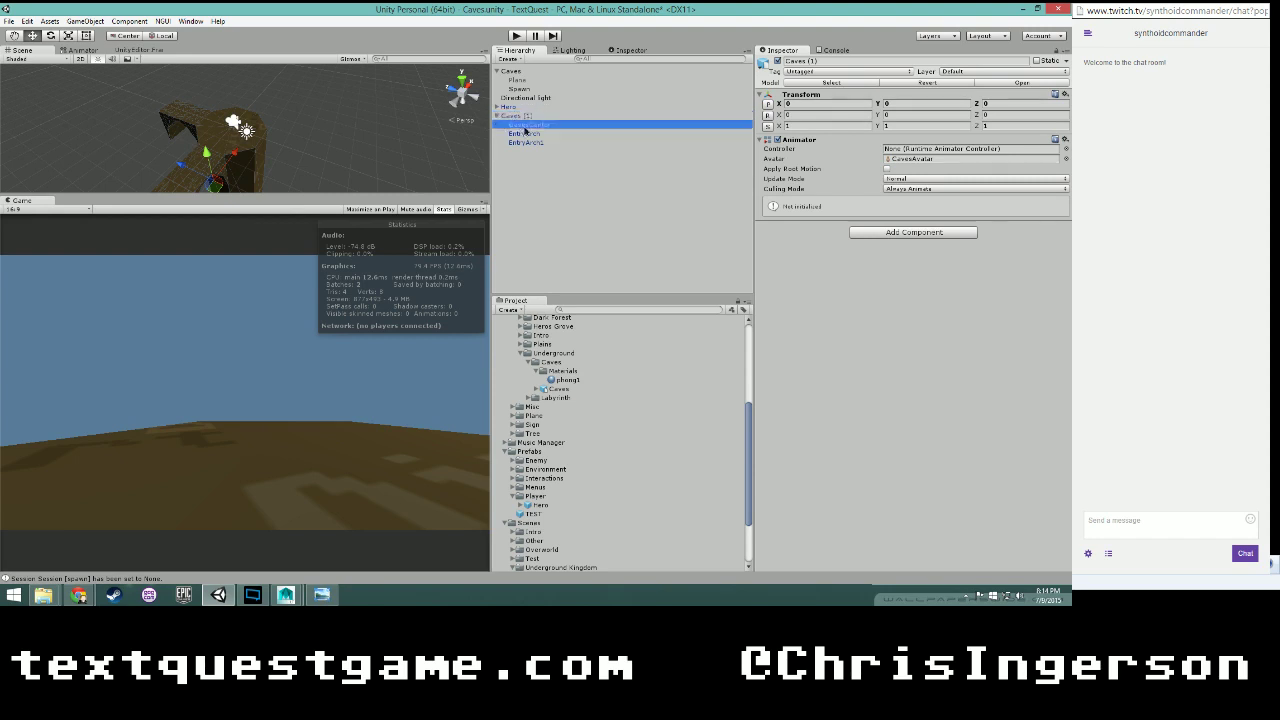
shift+click(526, 142)
click(870, 271)
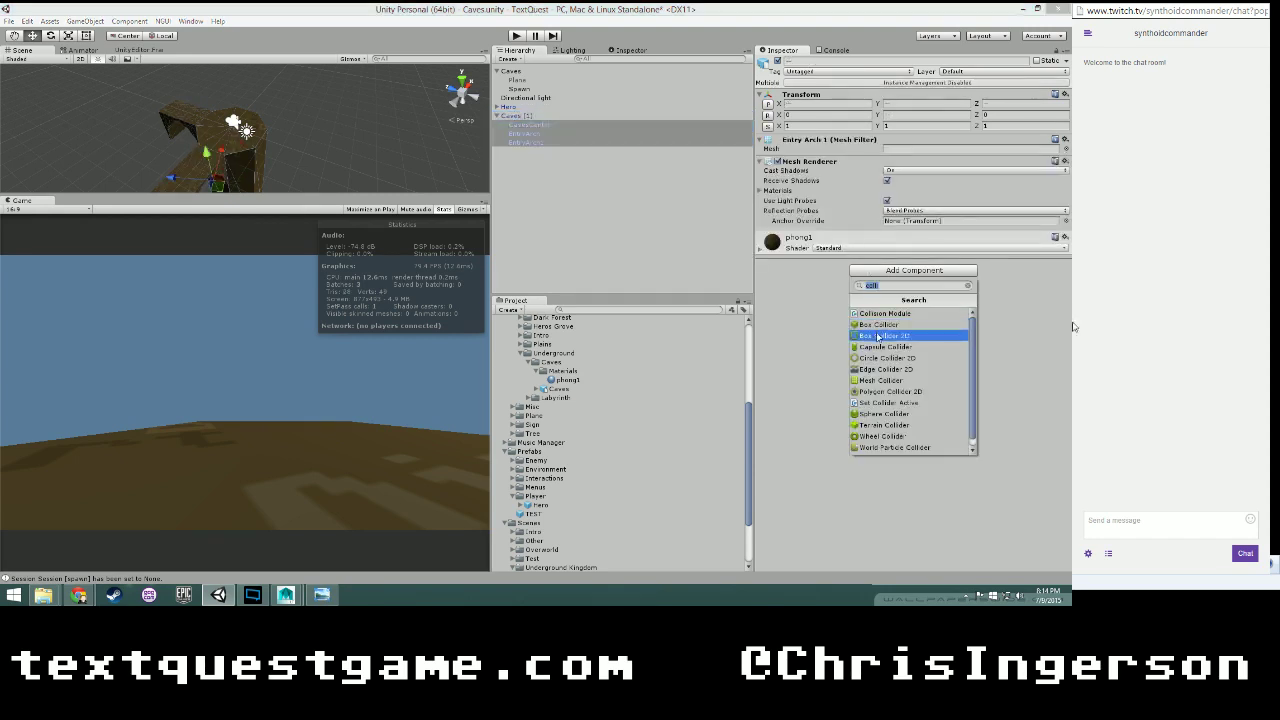
click(874, 381)
click(651, 212)
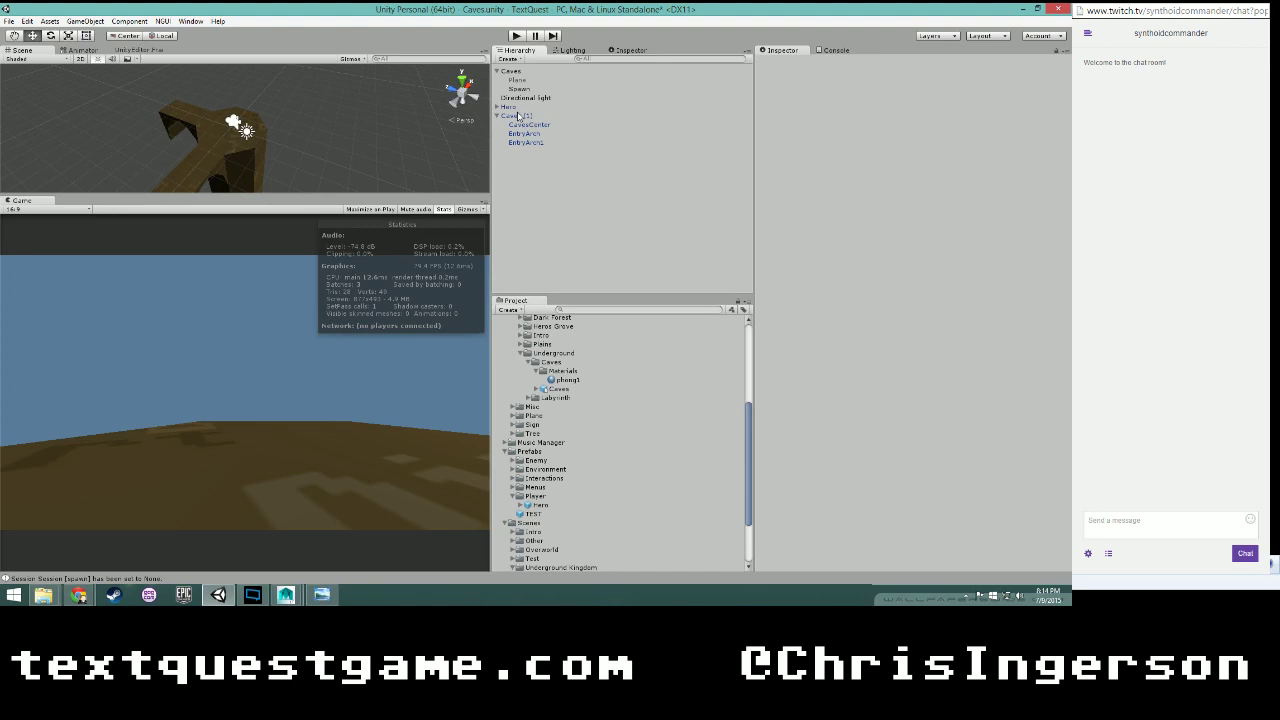
- Play-test the scene by walking across the central column and both arches, and end the test
click(516, 37)
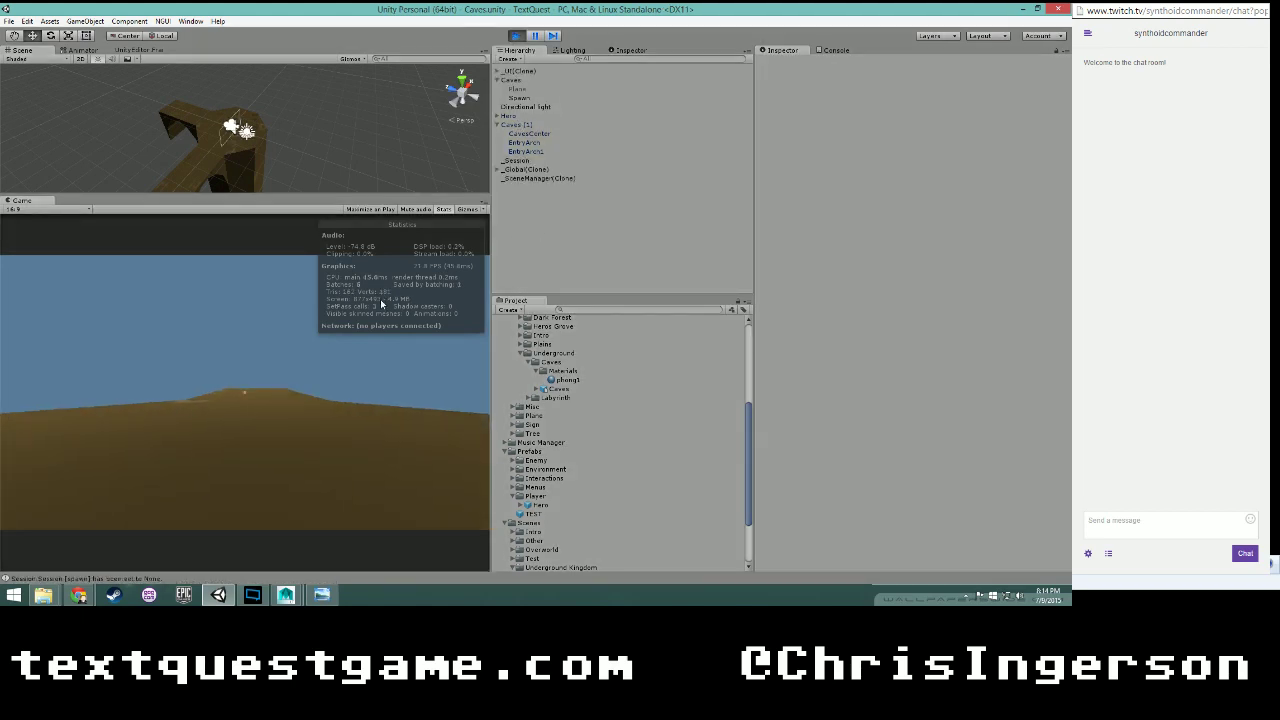
key(w)
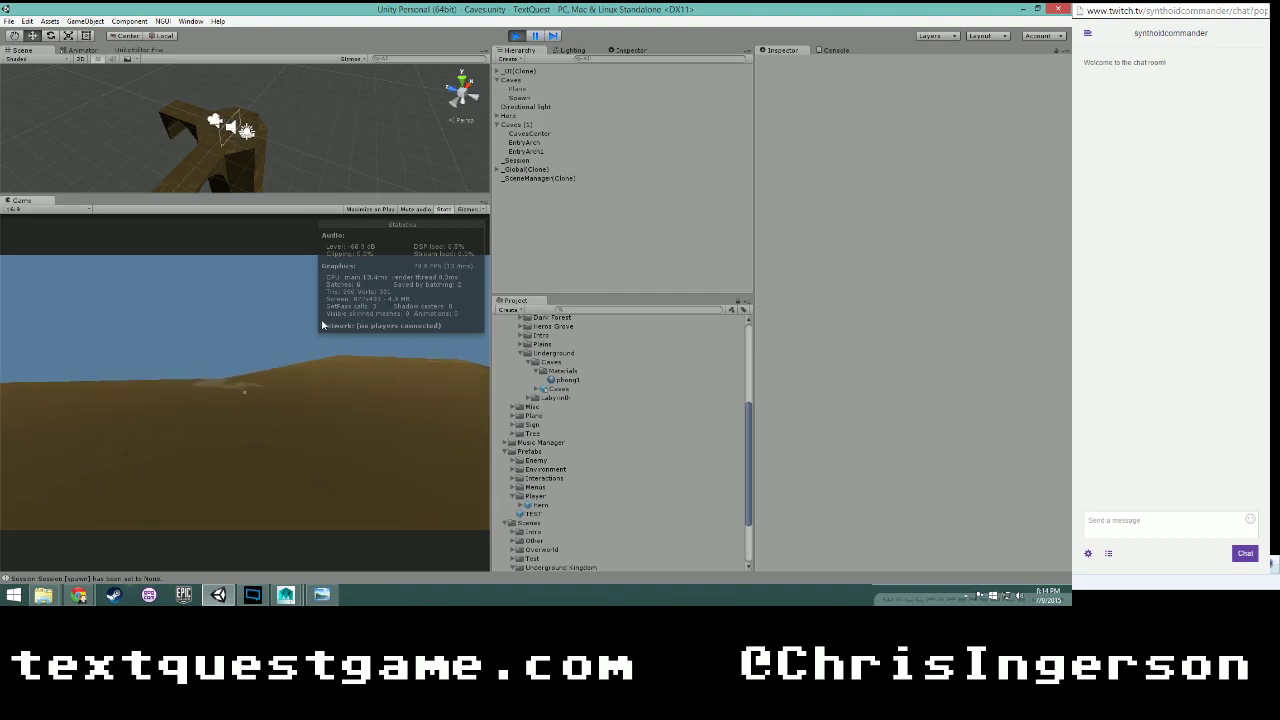
key(w)
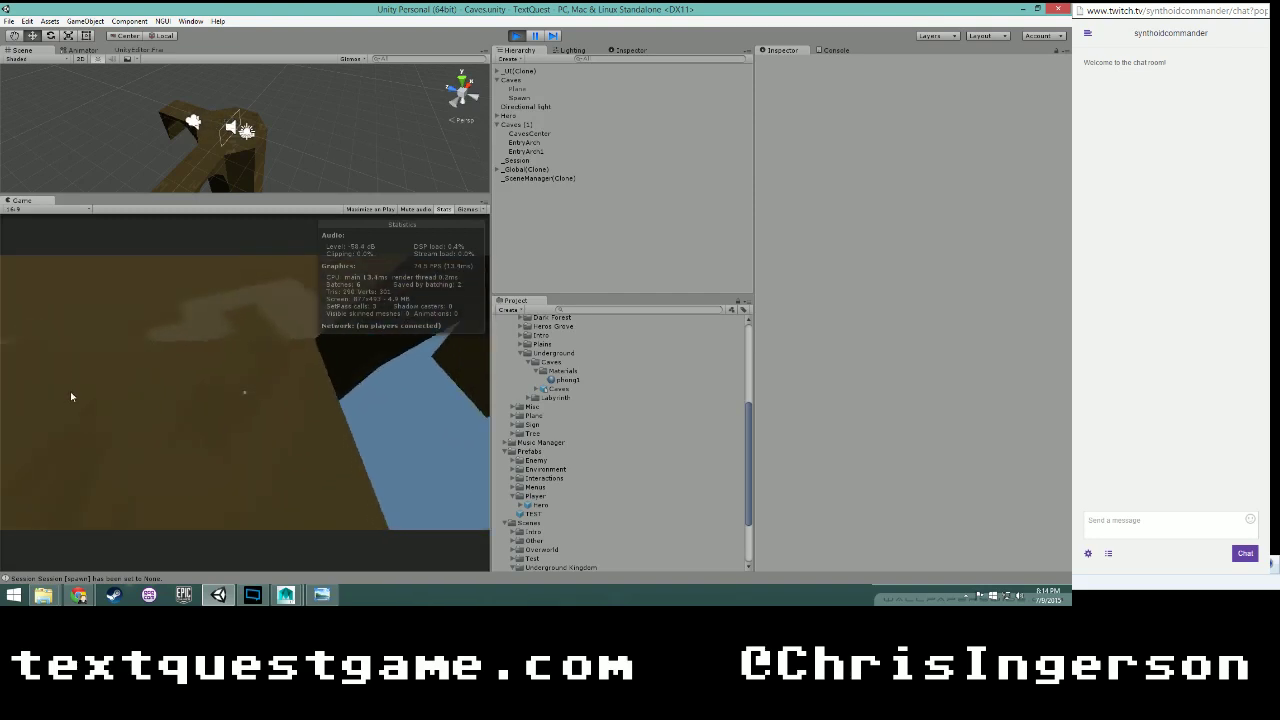
key(w)
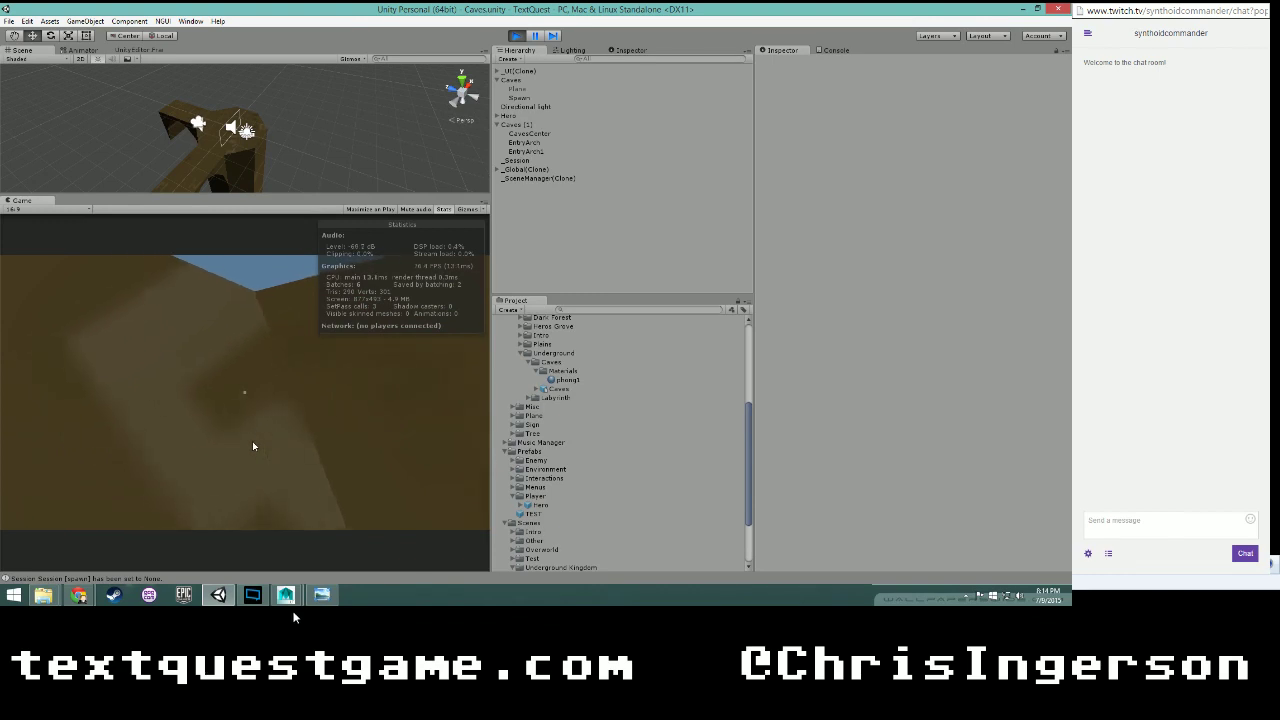
key(w)
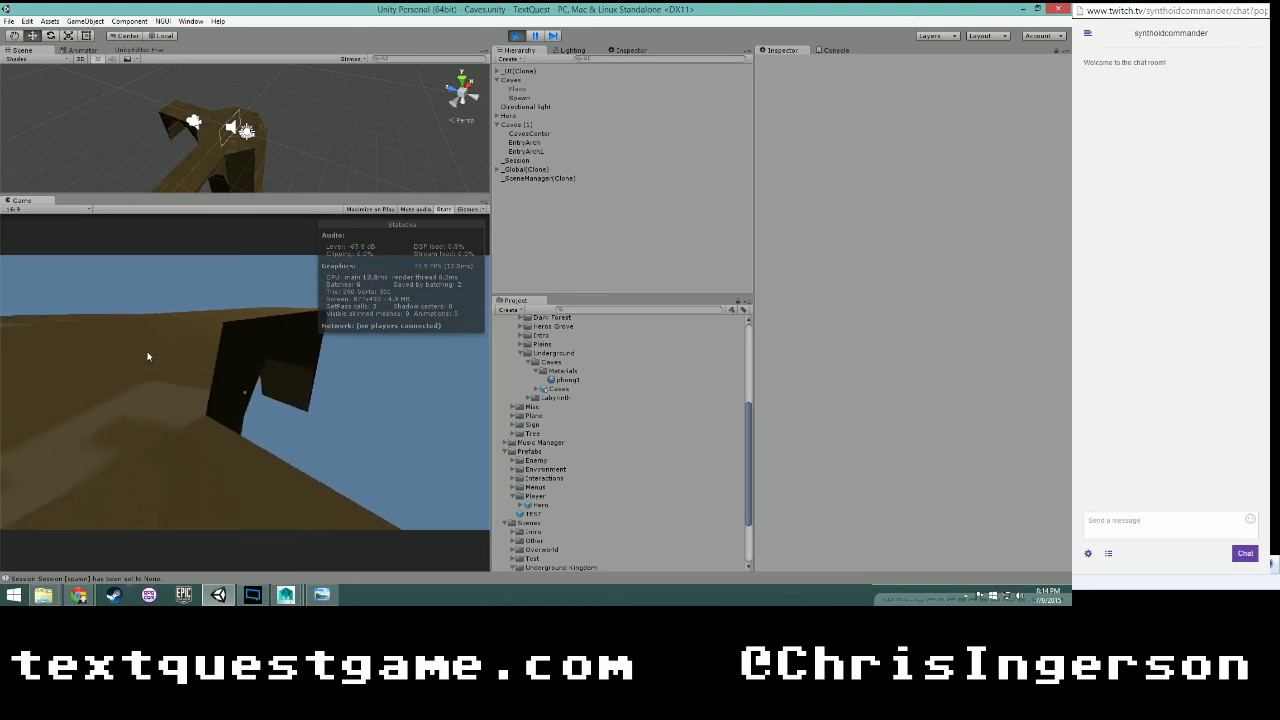
key(w)
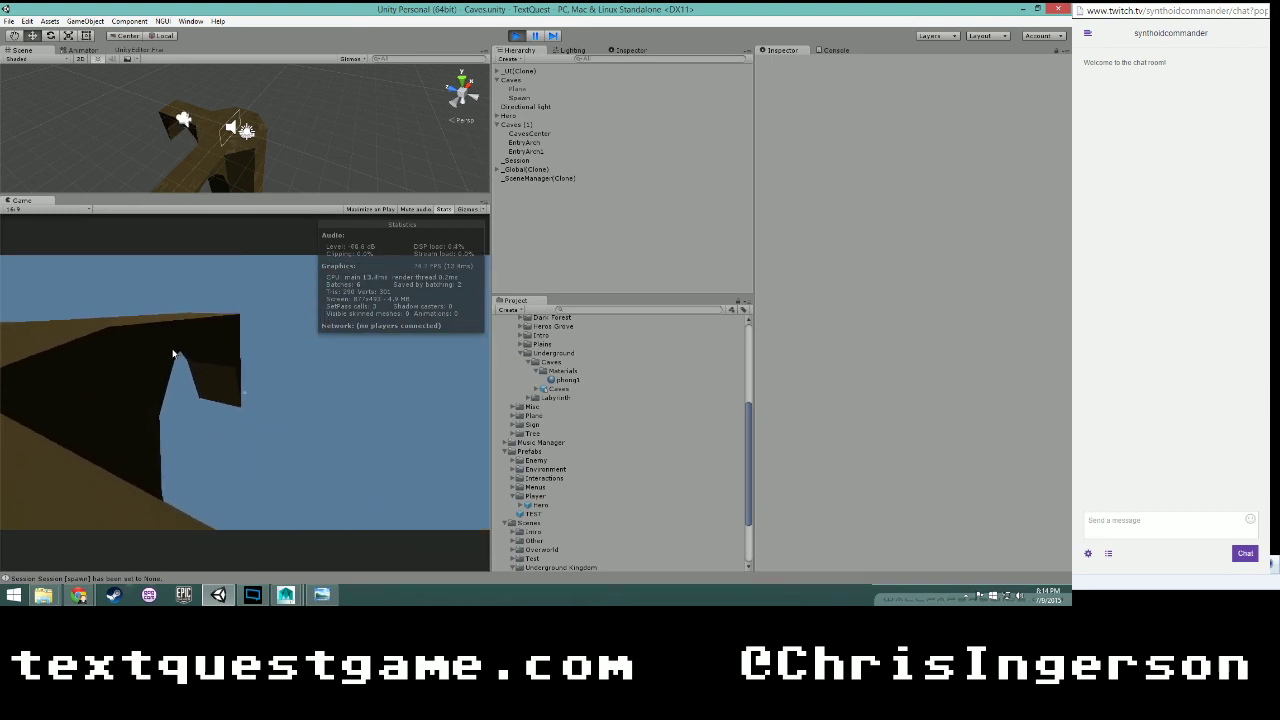
key(w)
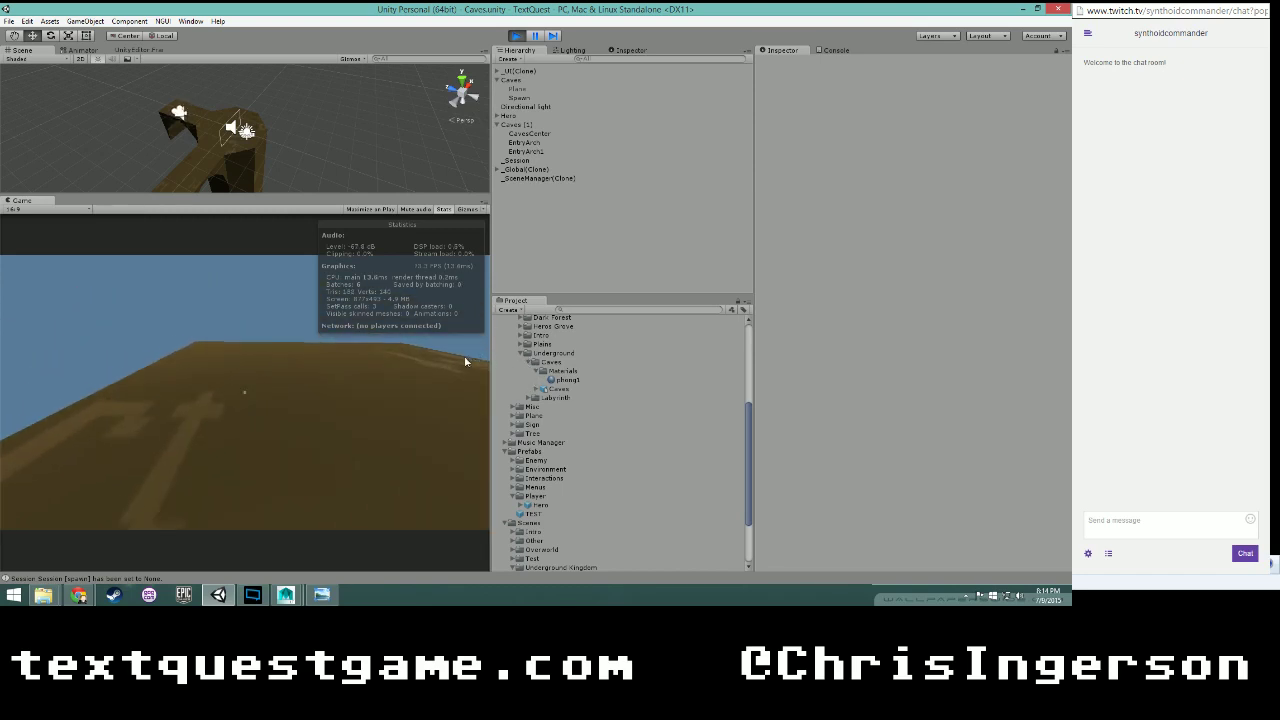
key(w)
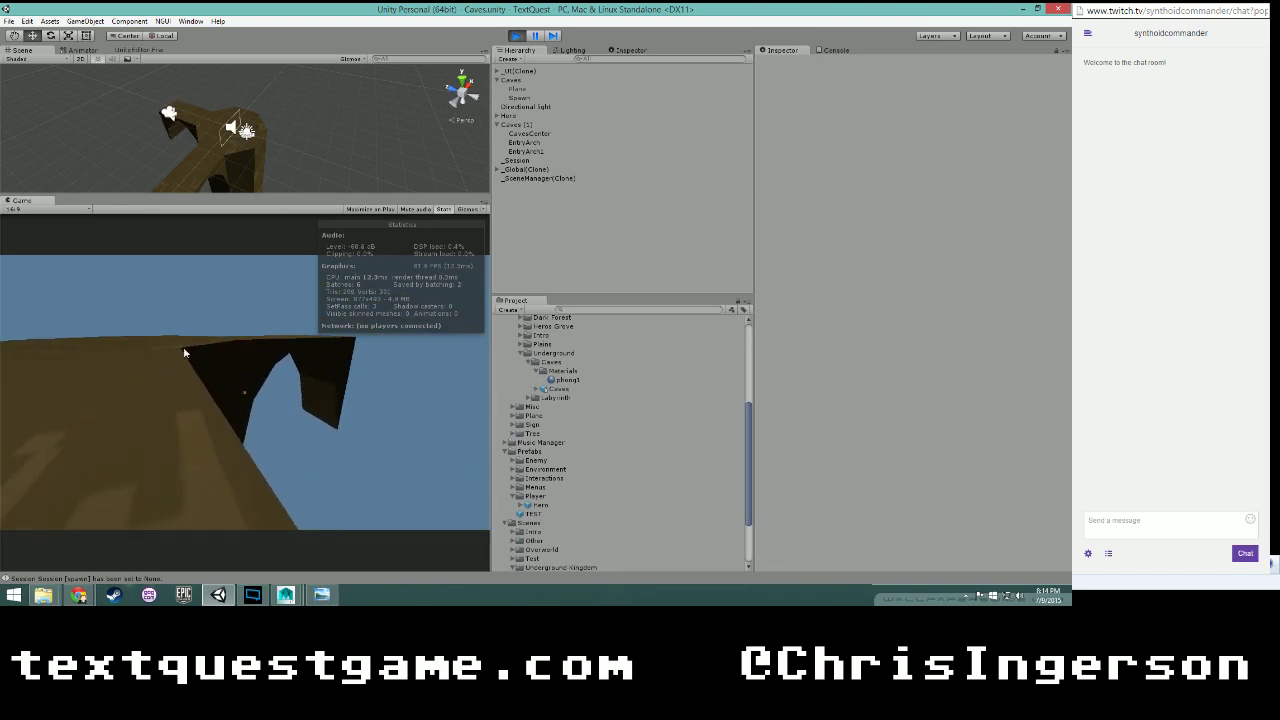
key(w)
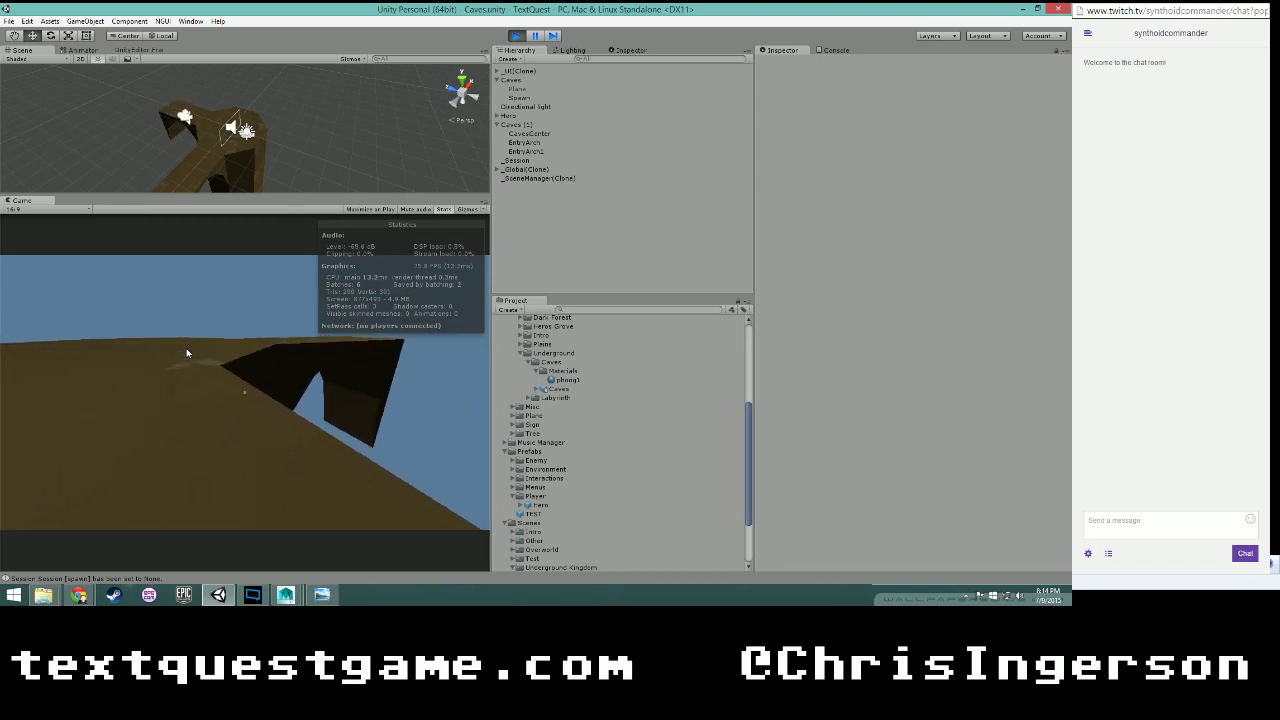
key(w)
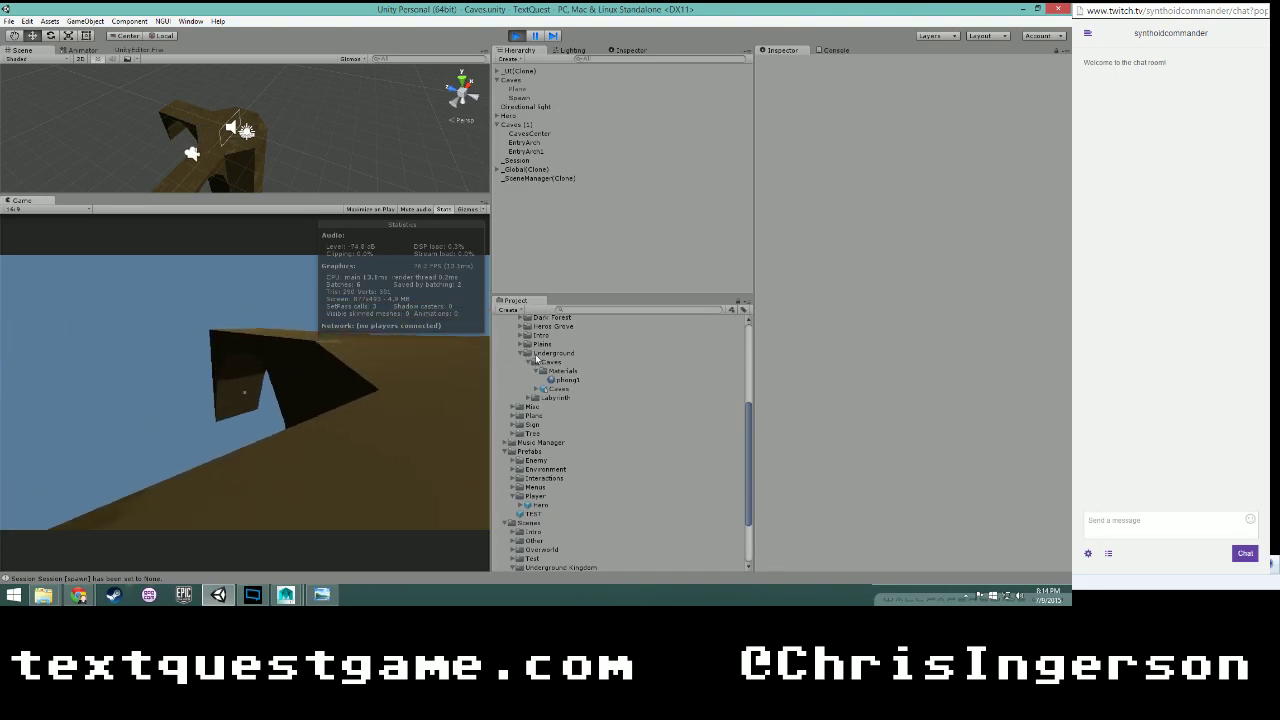
key(w)
key(w)
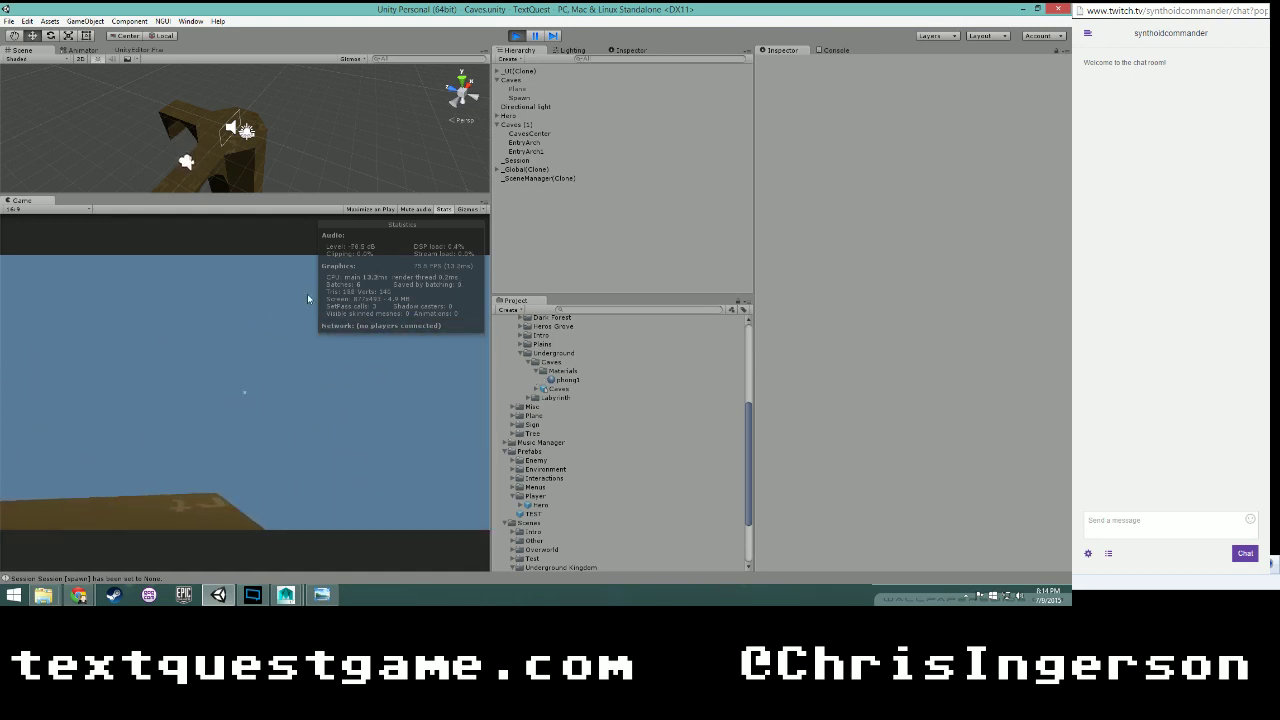
key(w)
key(w)
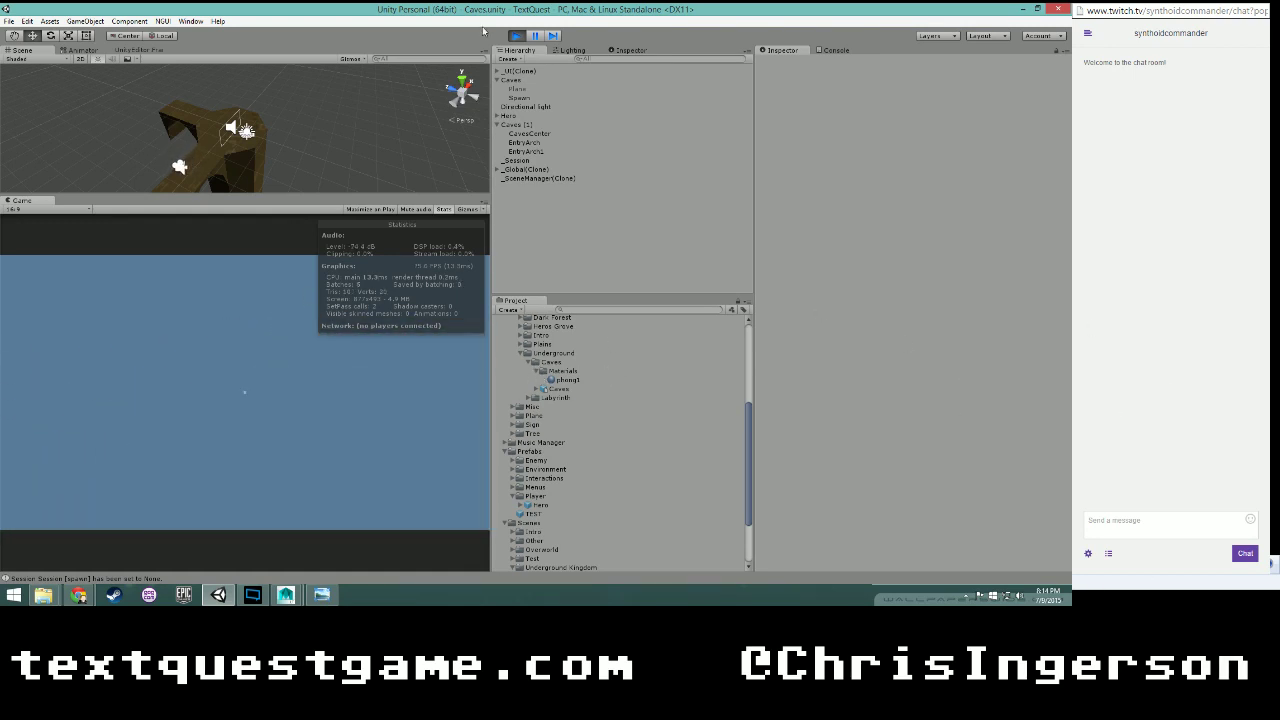
click(514, 37)
- Enable fog in the scene's lighting settings and set the fog colour to black
click(583, 51)
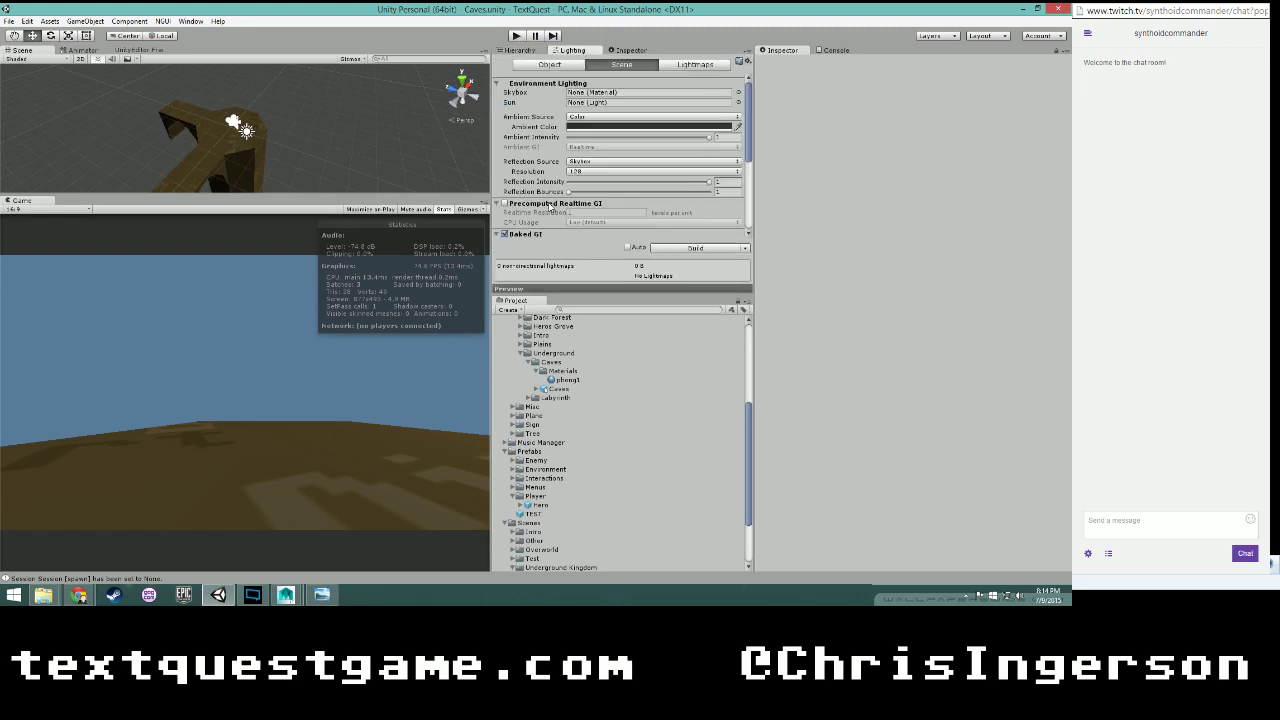
scroll(549, 206, down, 5)
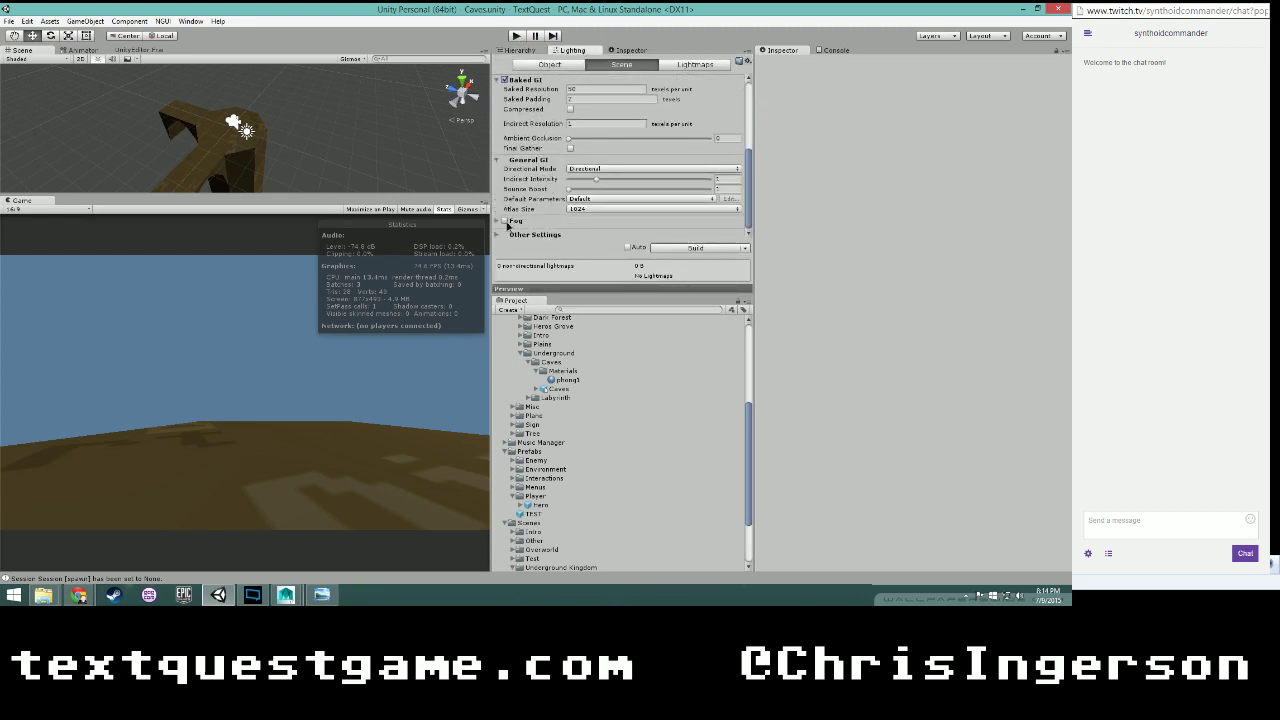
click(505, 221)
scroll(530, 221, down, 2)
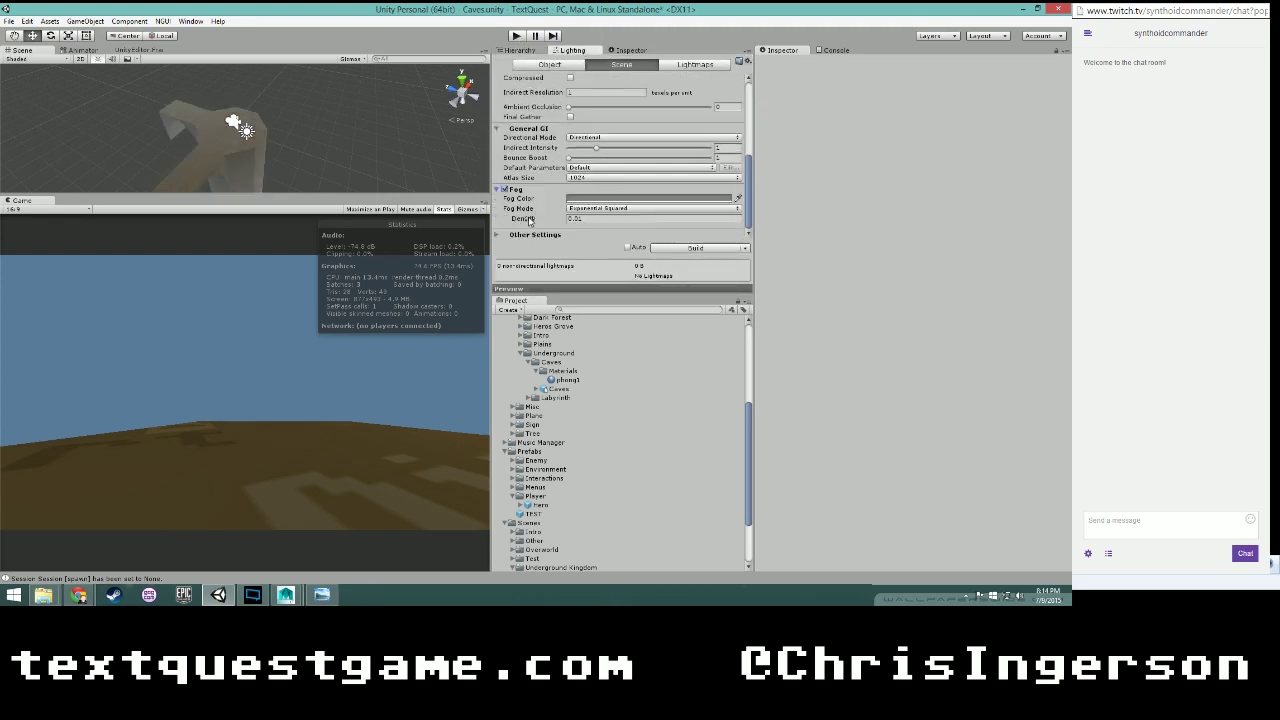
click(592, 199)
drag(47, 113, 1, 153)
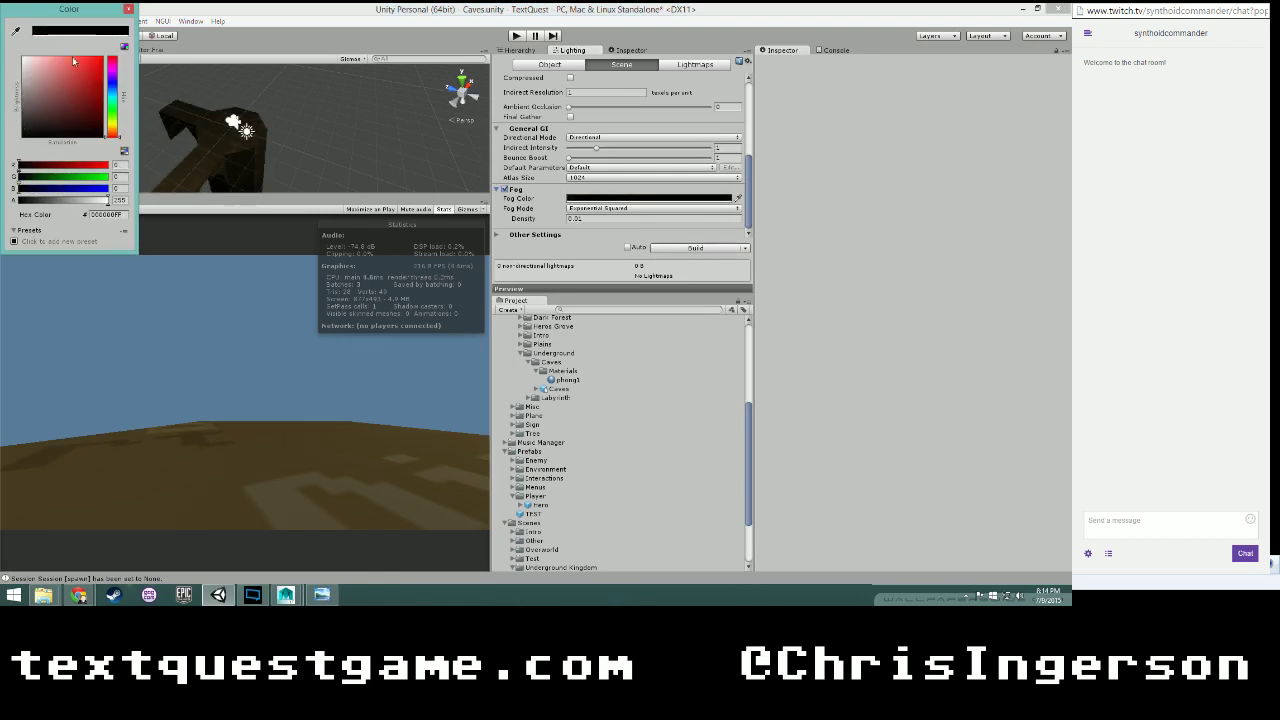
click(127, 10)
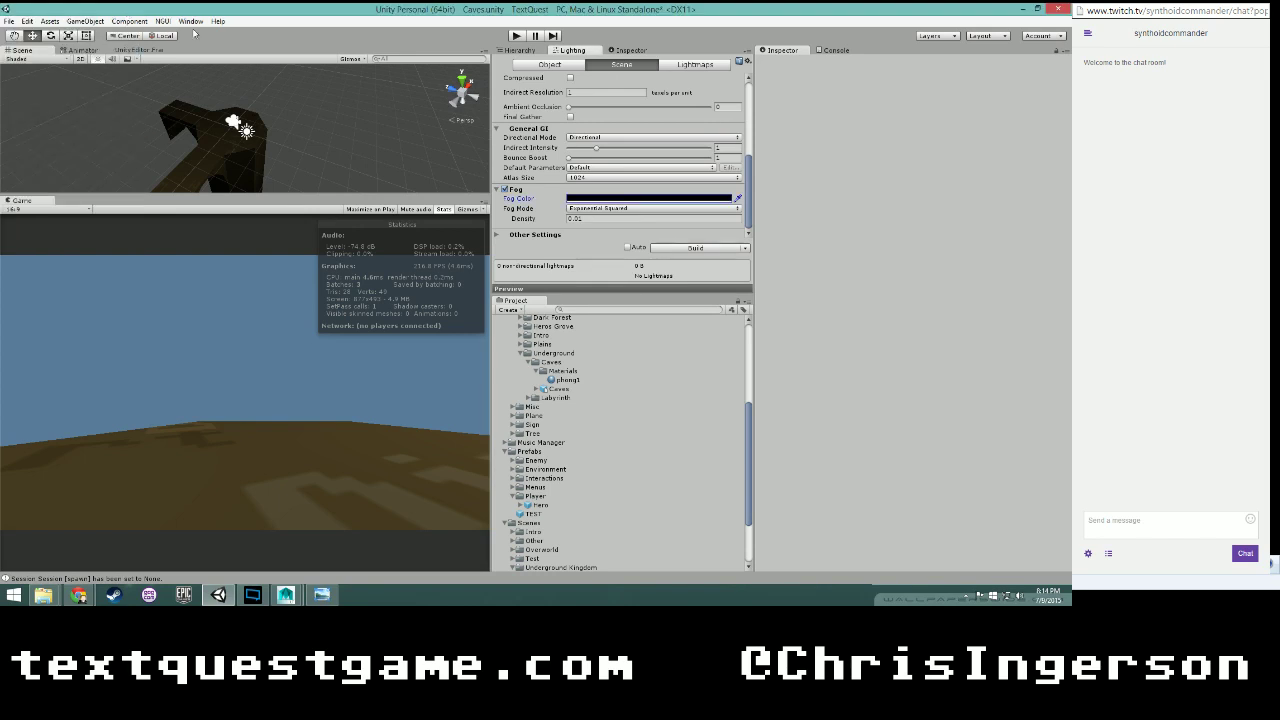
- Play-test the scene by walking across the cave model to check the black fog, and end the test
click(516, 36)
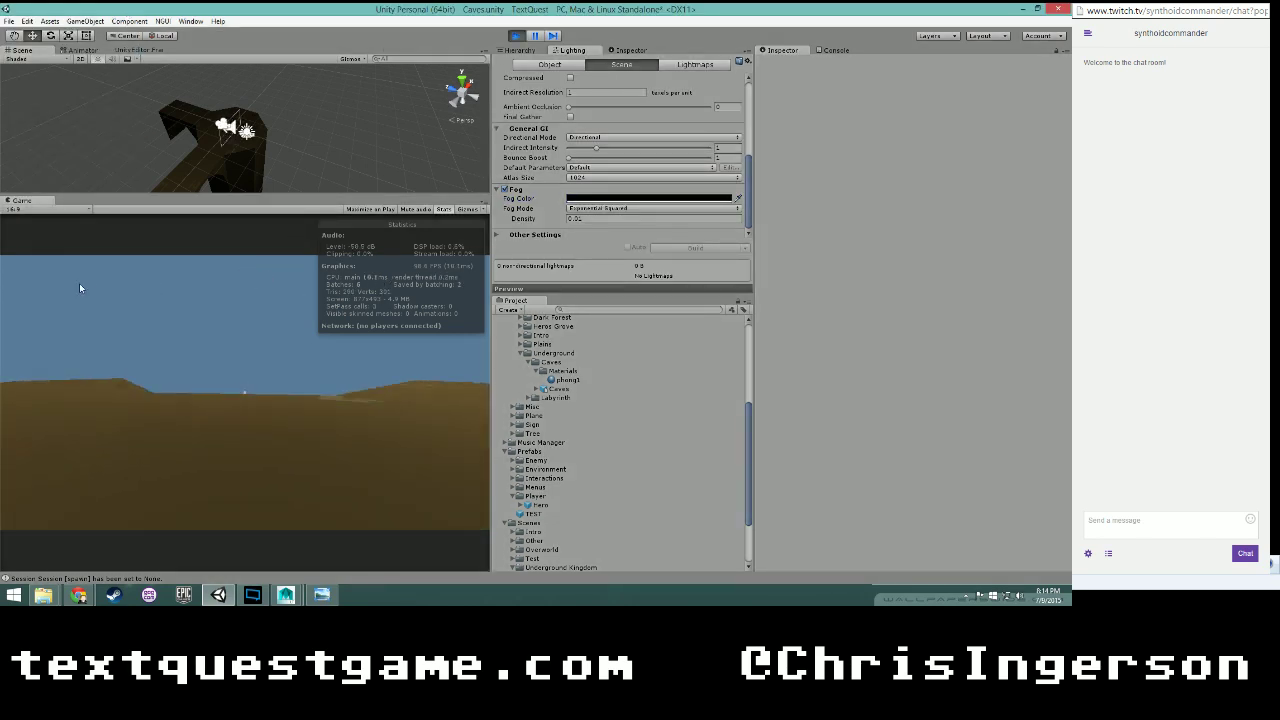
key(w)
key(w)
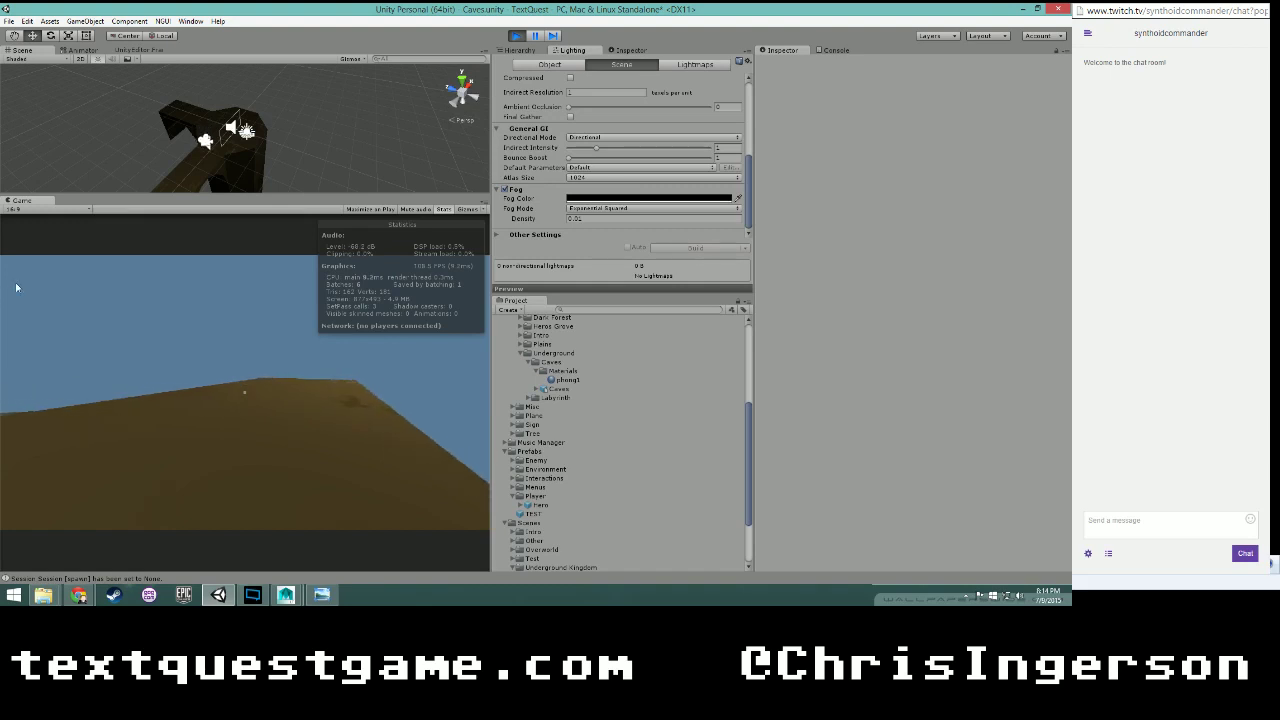
key(w)
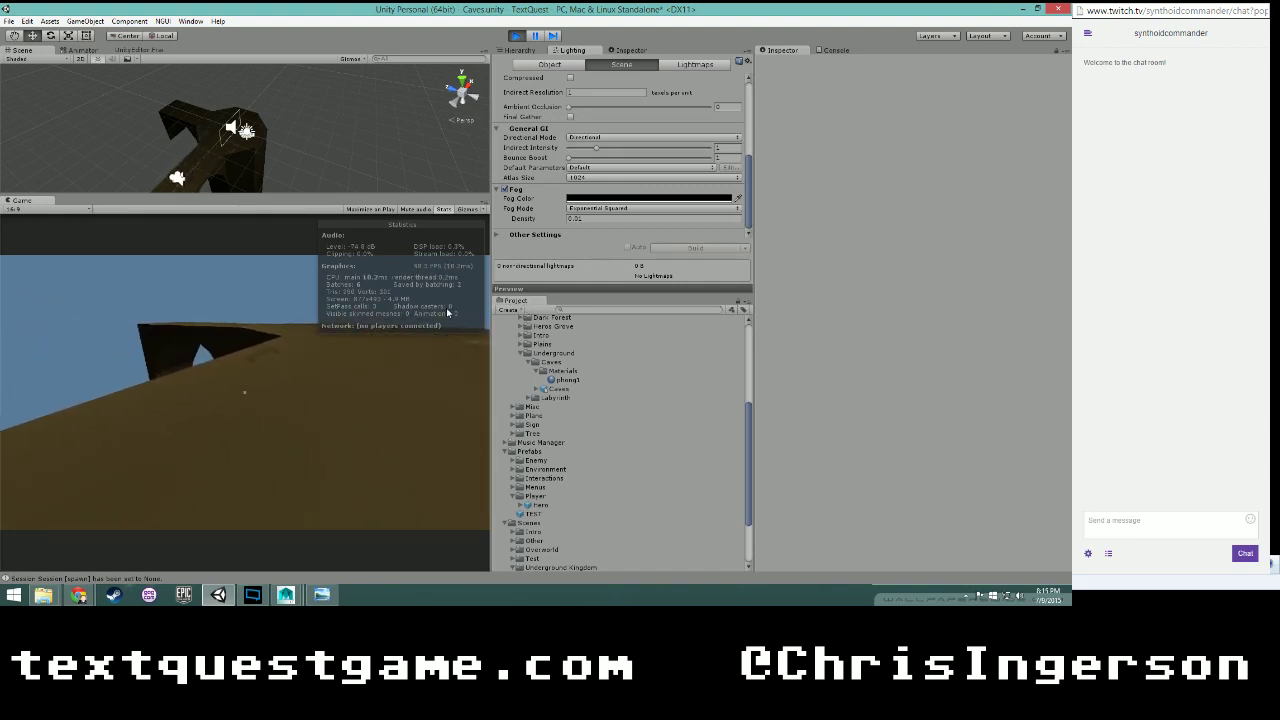
key(w)
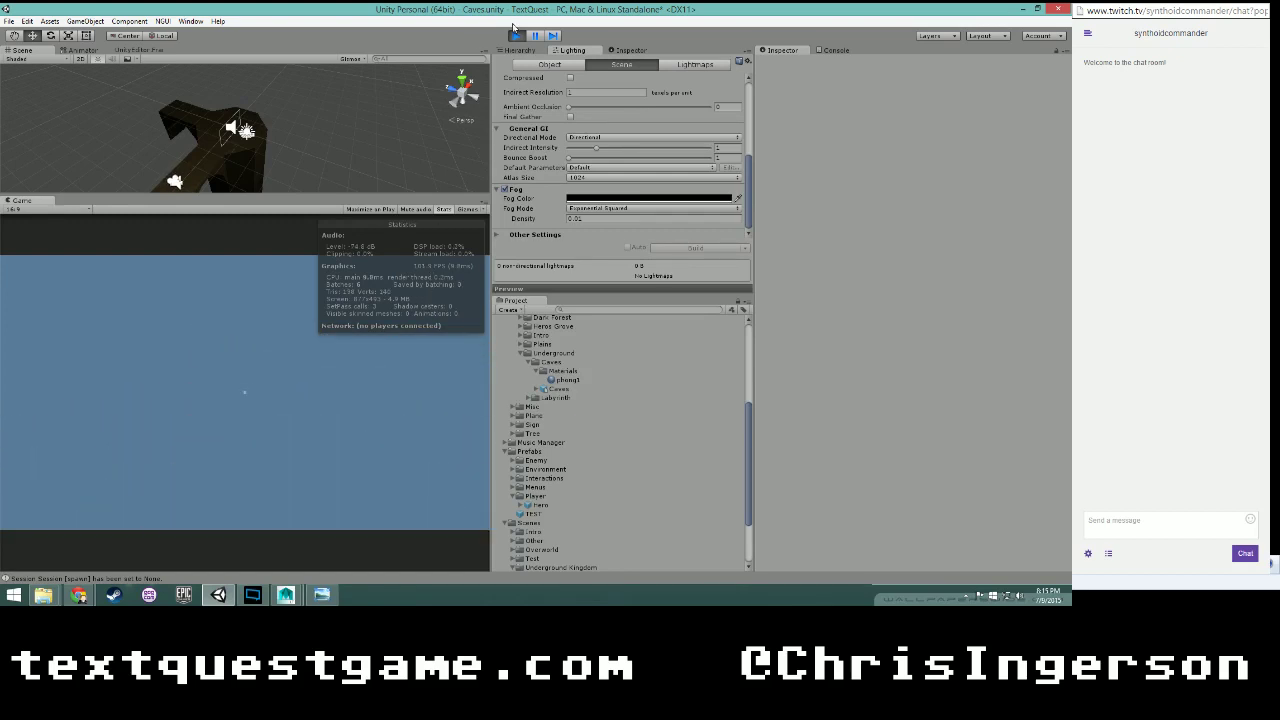
click(516, 35)
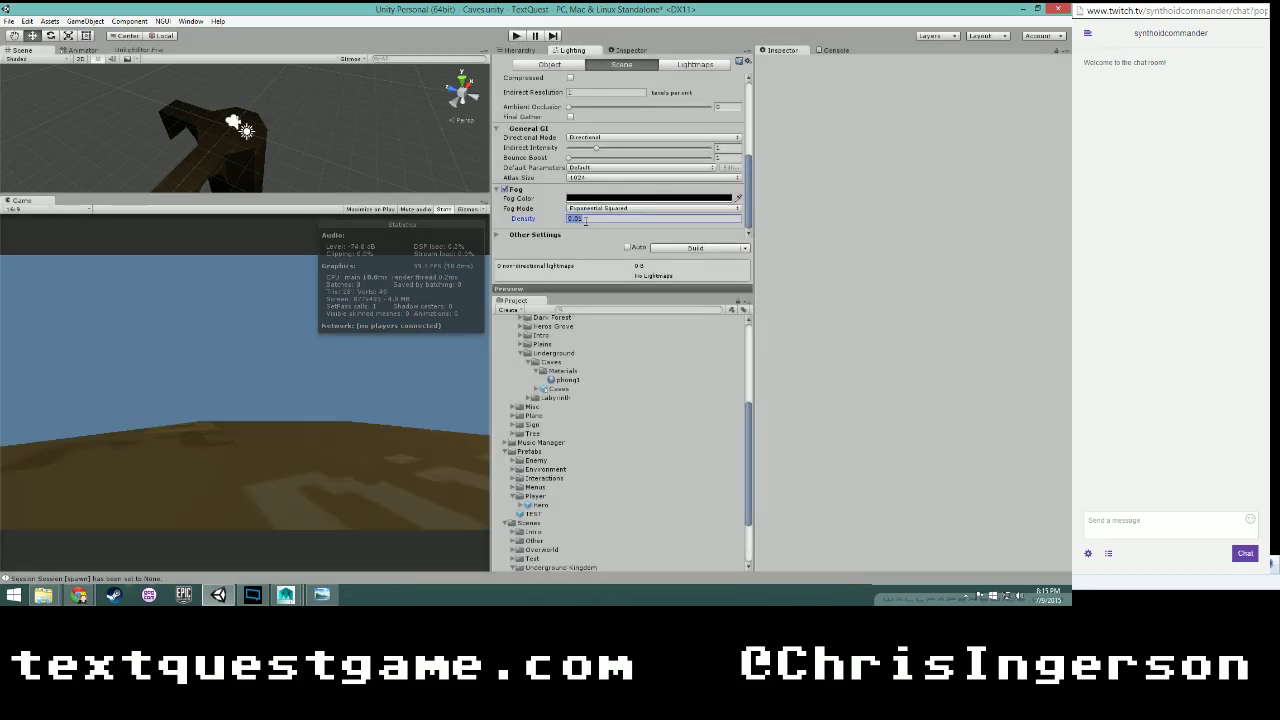
- Try a fog density of 0.1 and start a play-test, walking toward the edge of the cave model
text(0.1)
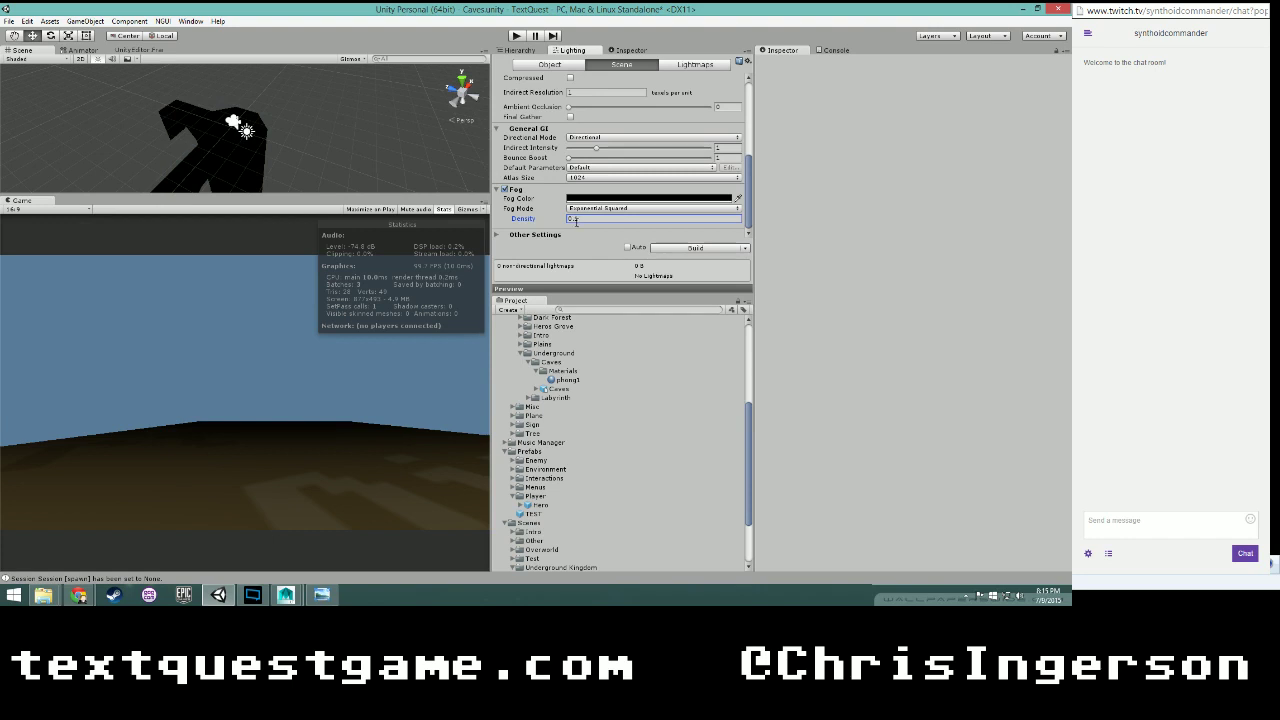
click(516, 35)
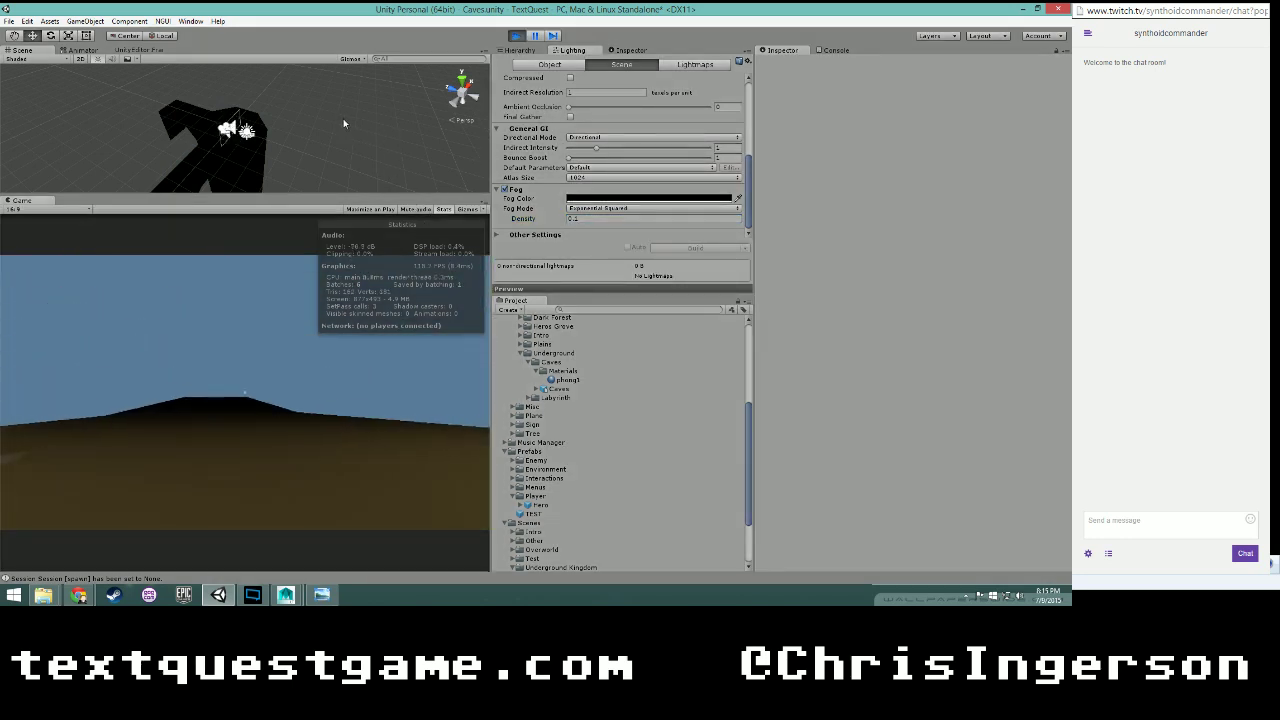
key(w)
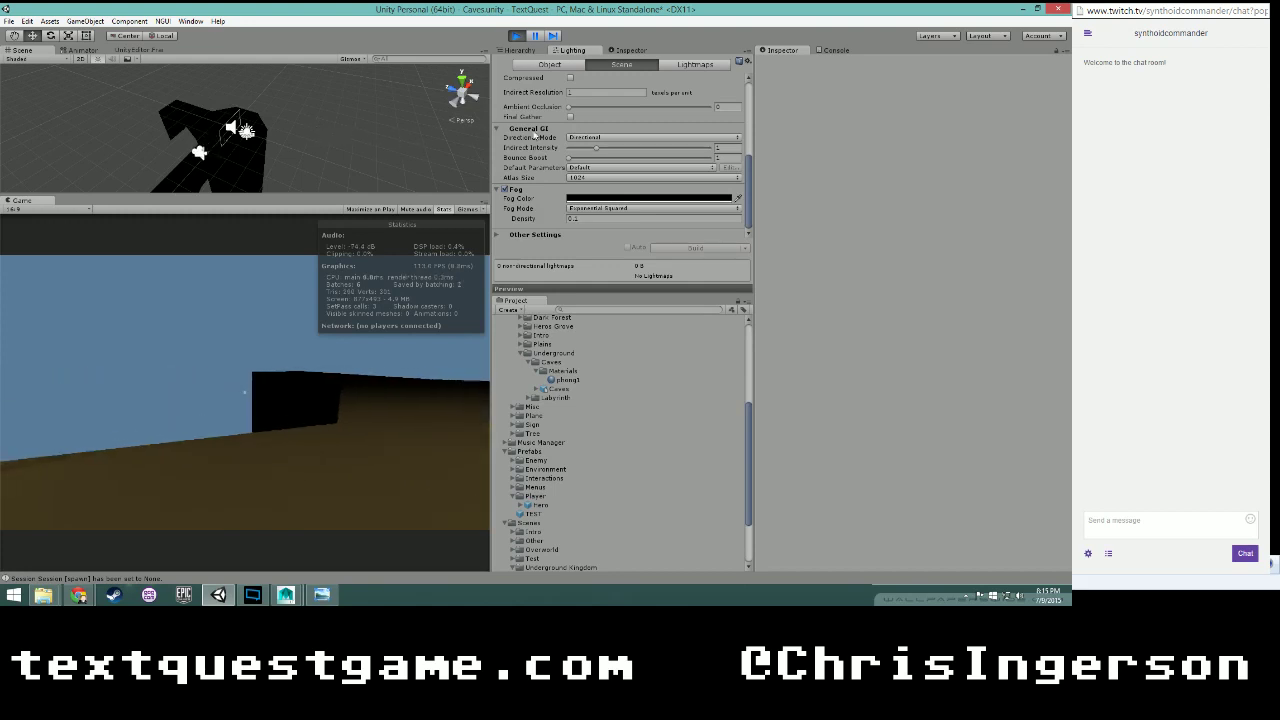
key(w)
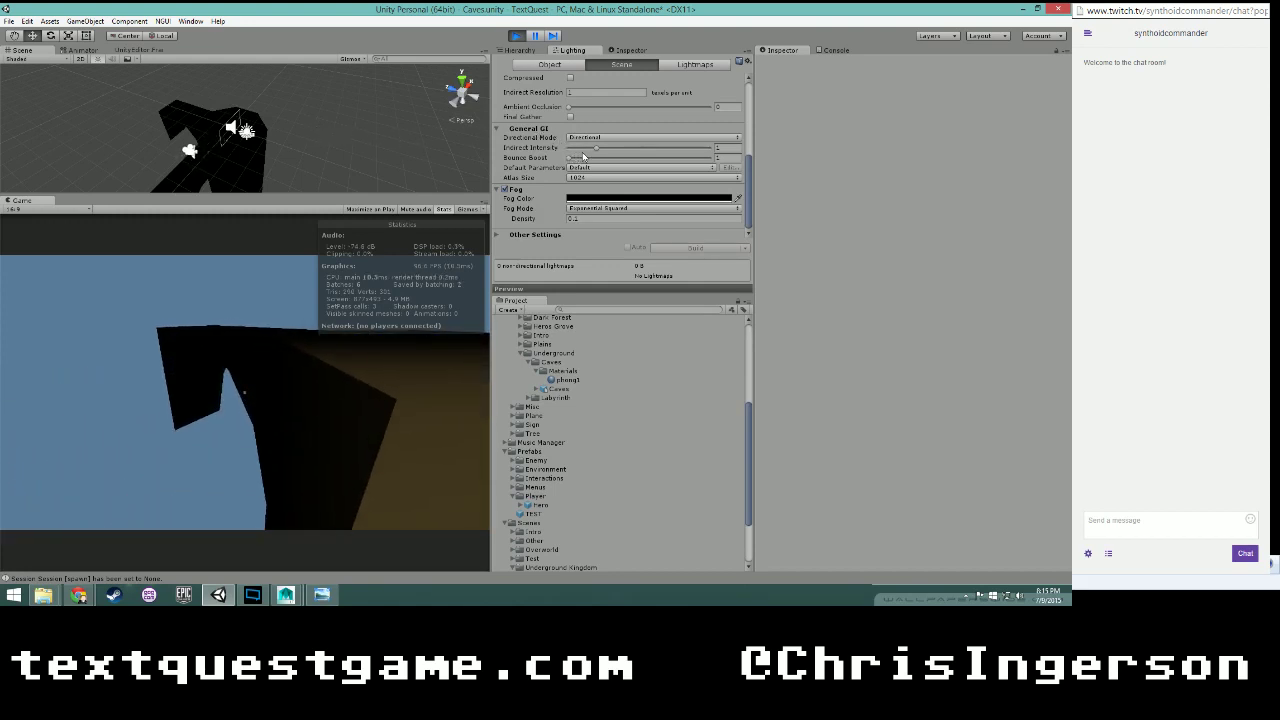
- Try a fog density of 0.05 during the running play-test, walk around the arches, and end the test
click(593, 218)
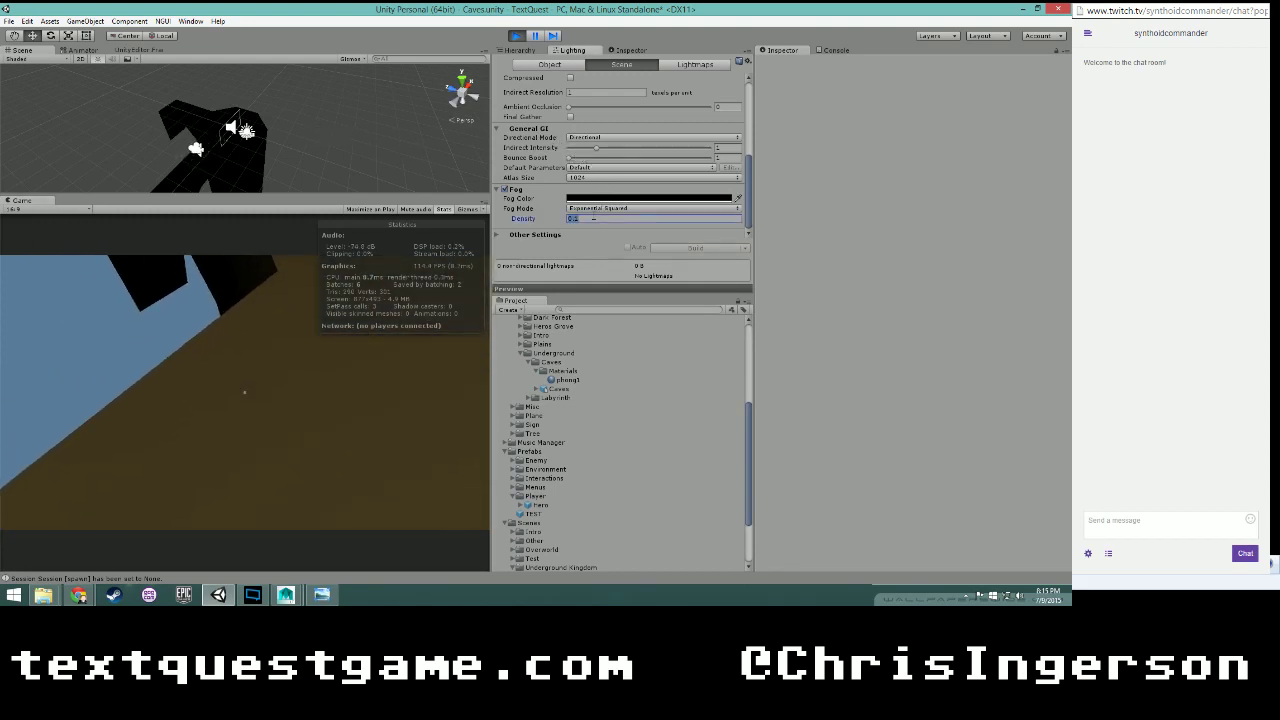
text(0.05)
click(250, 398)
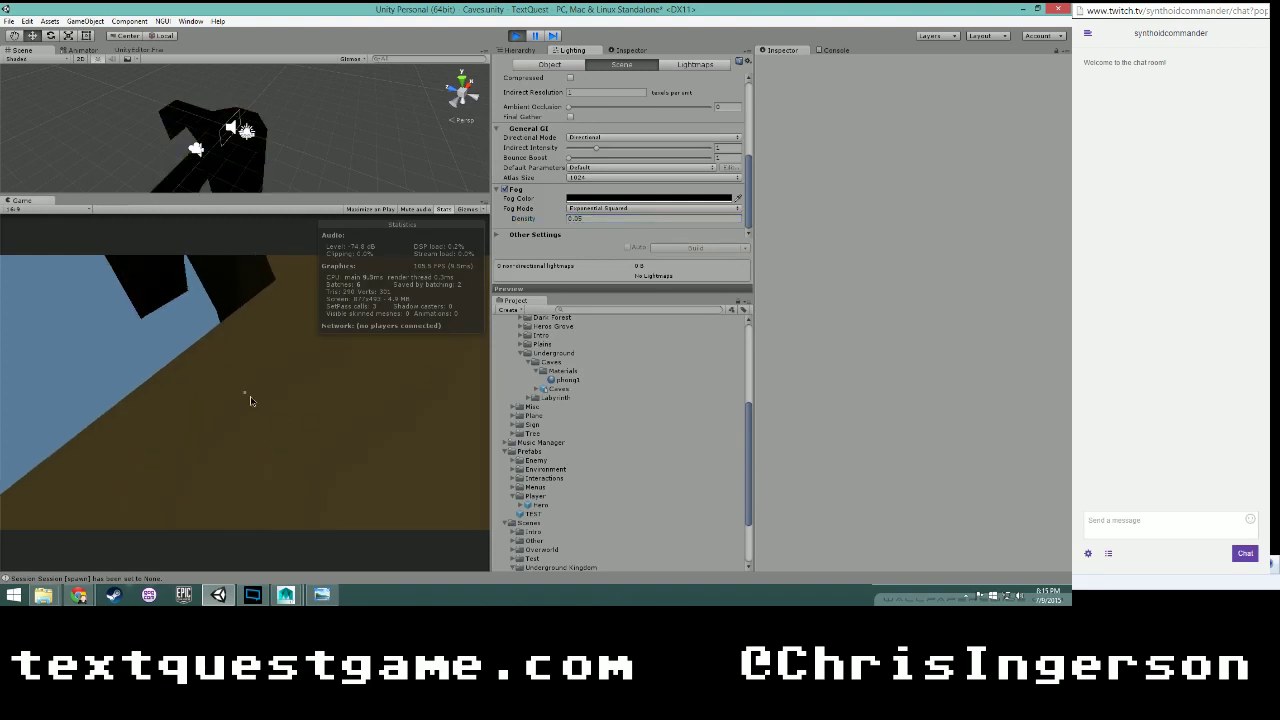
key(s)
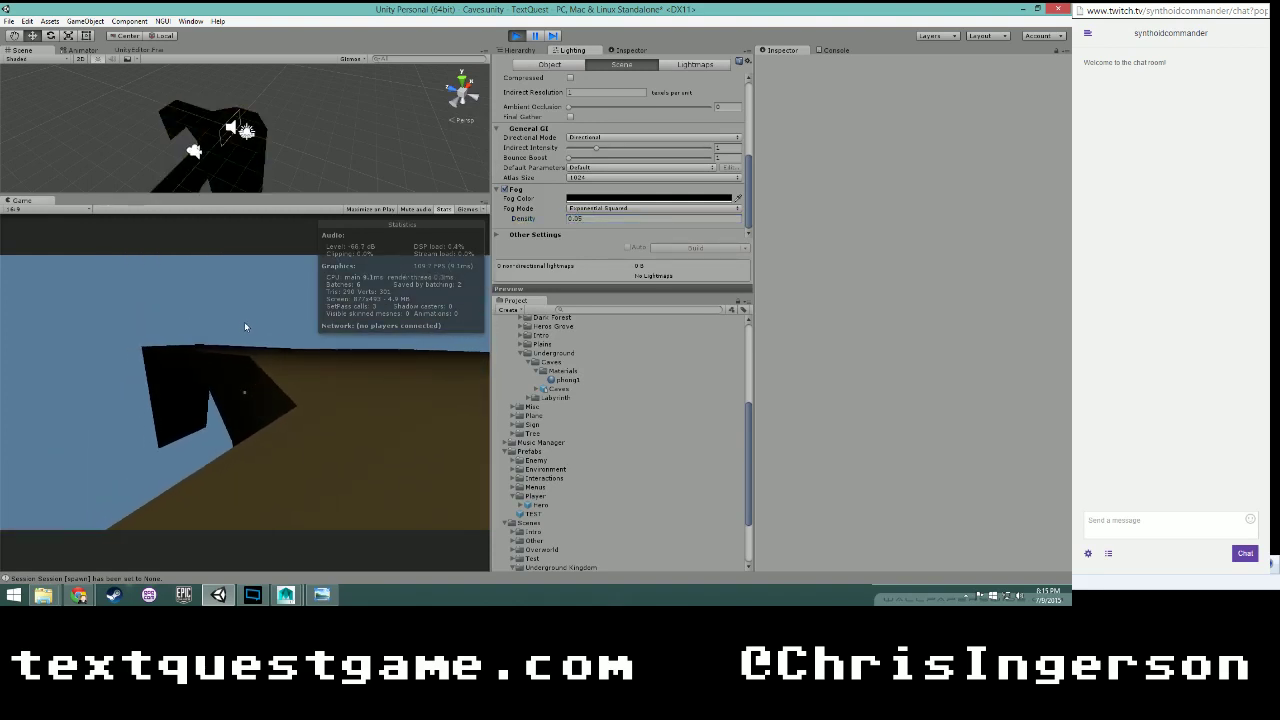
key(w)
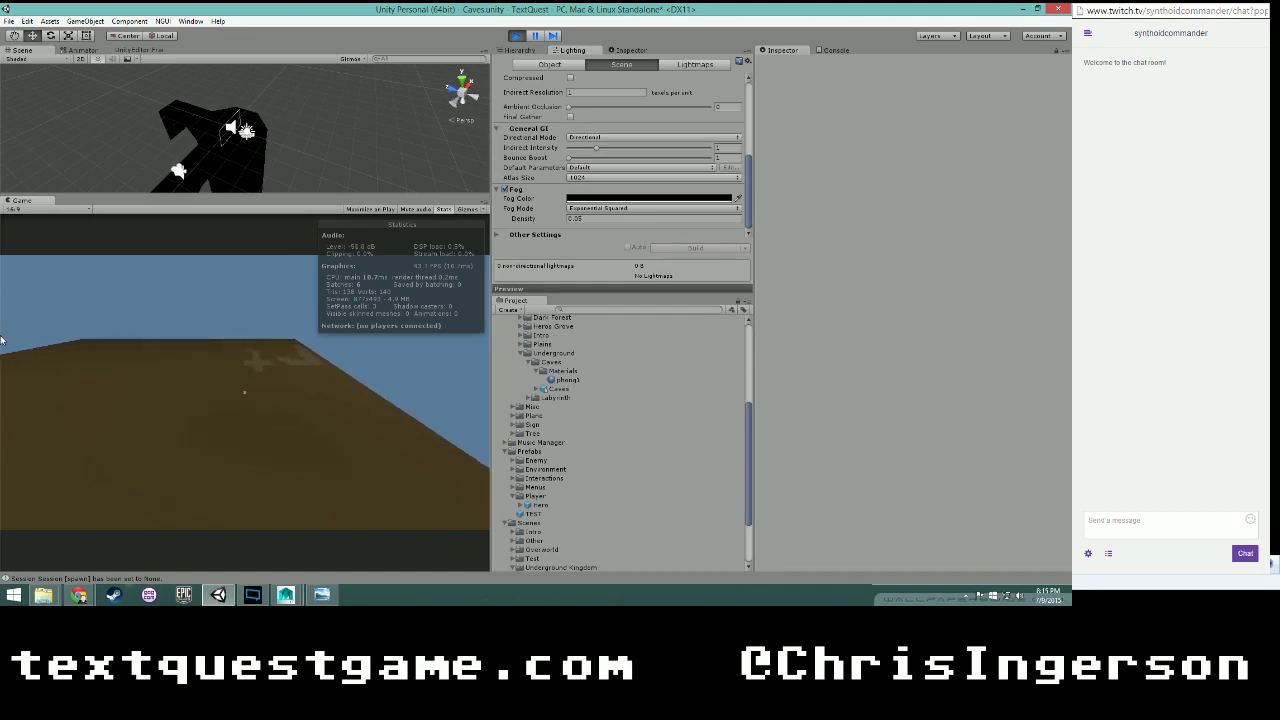
key(w)
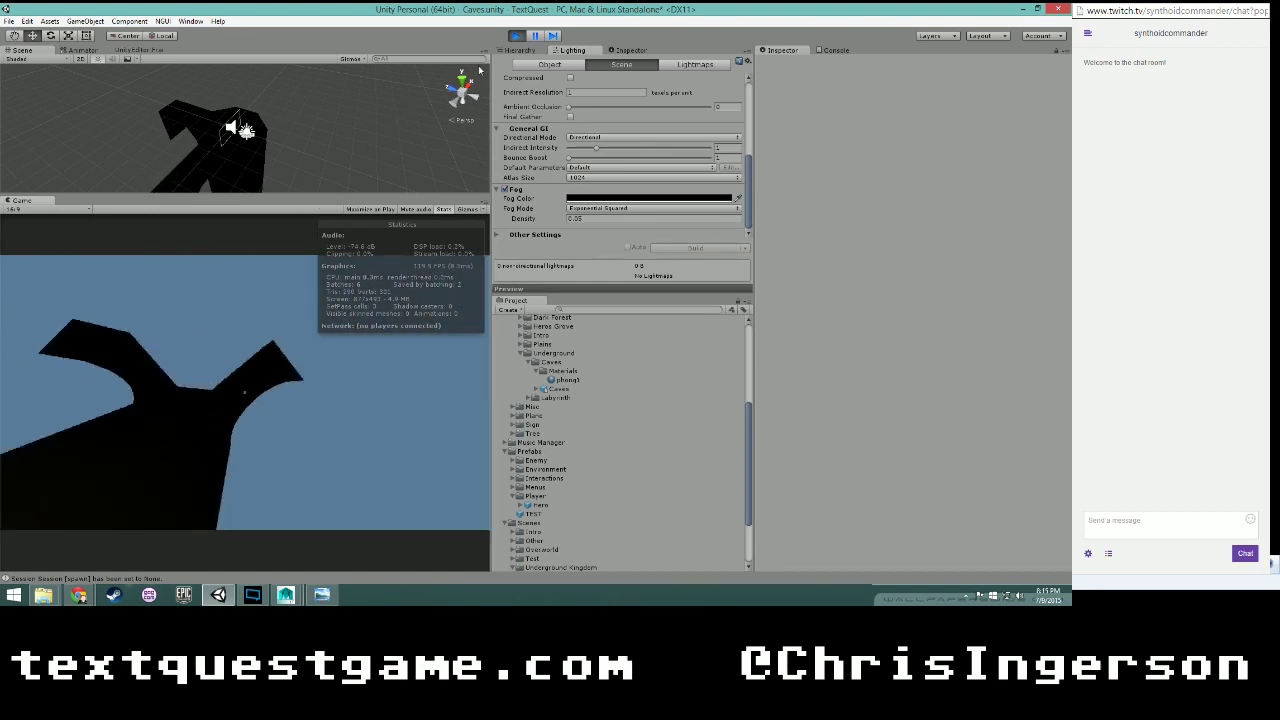
click(516, 35)
- Play-test the scene again at fog density 0.1, looking back at the arches from a distance, and end the test
click(516, 36)
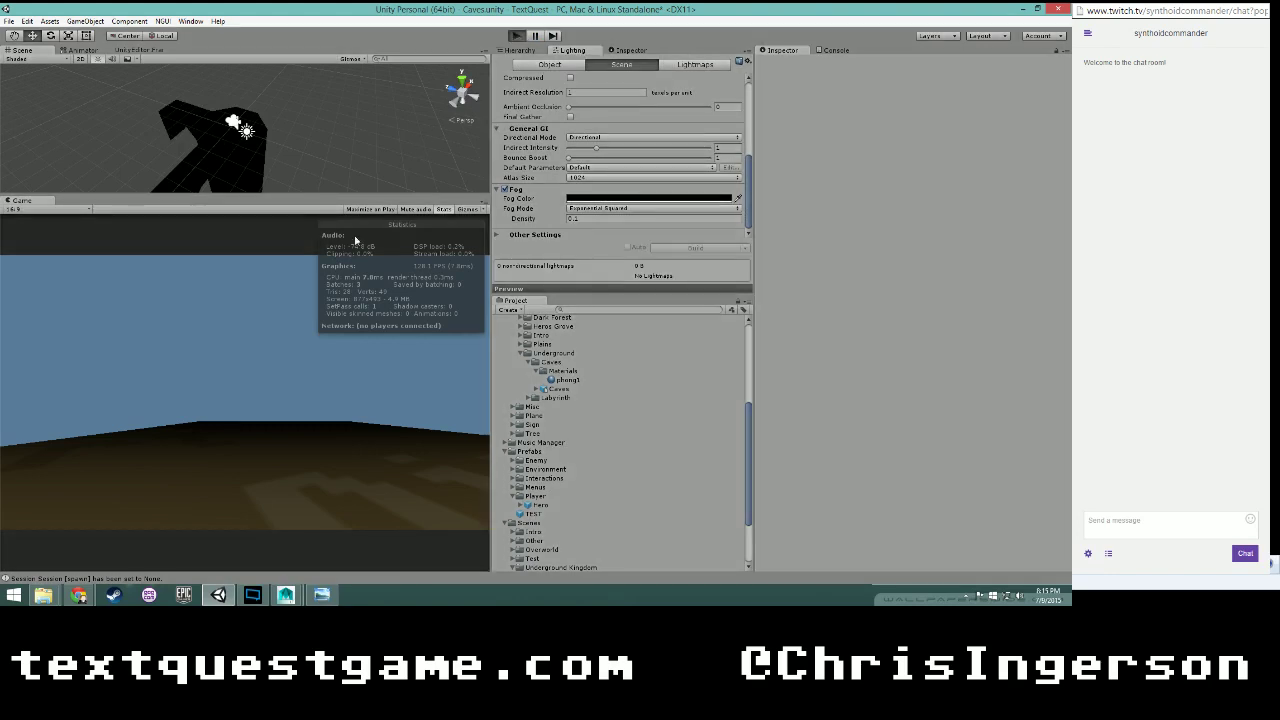
click(520, 37)
click(520, 37)
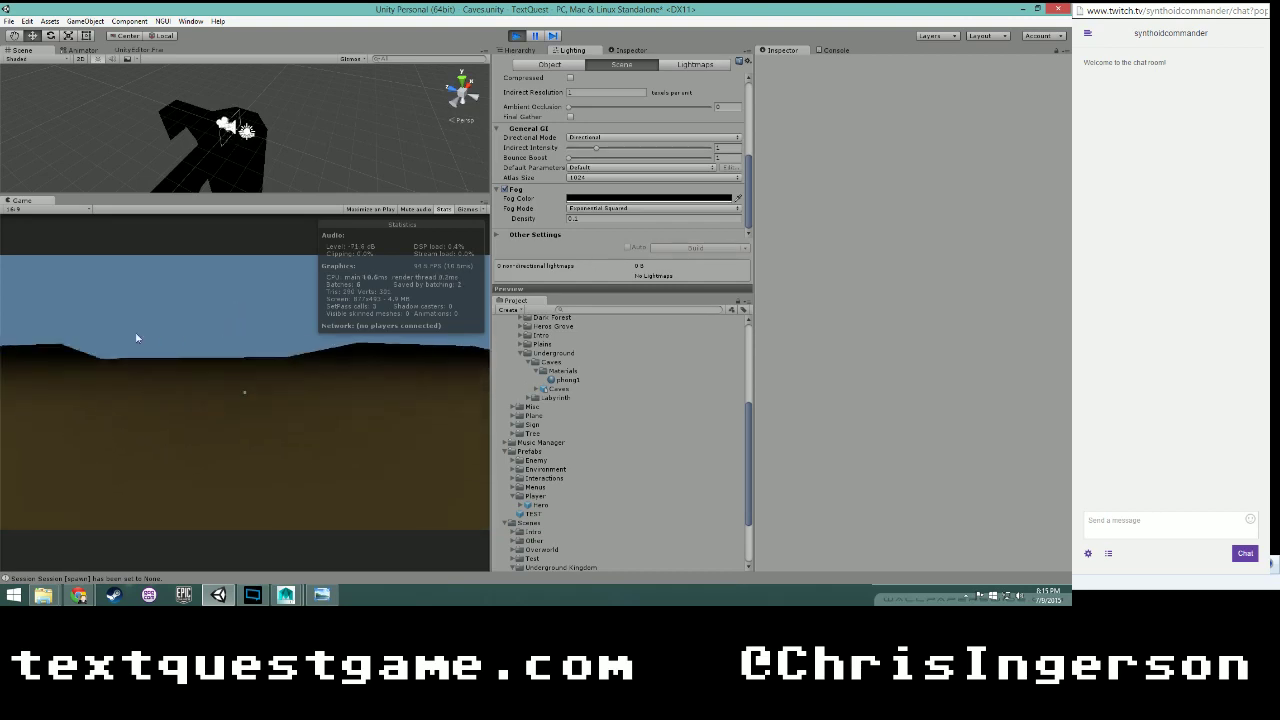
key(Left)
key(w)
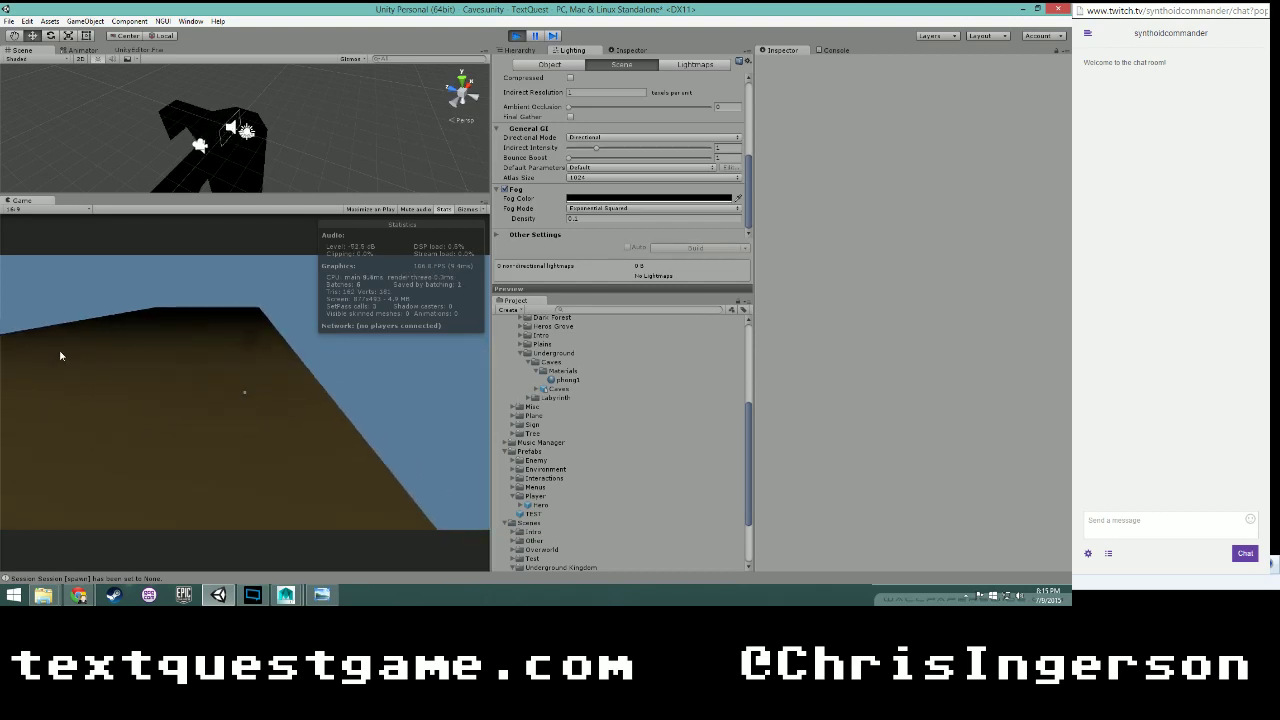
key(w)
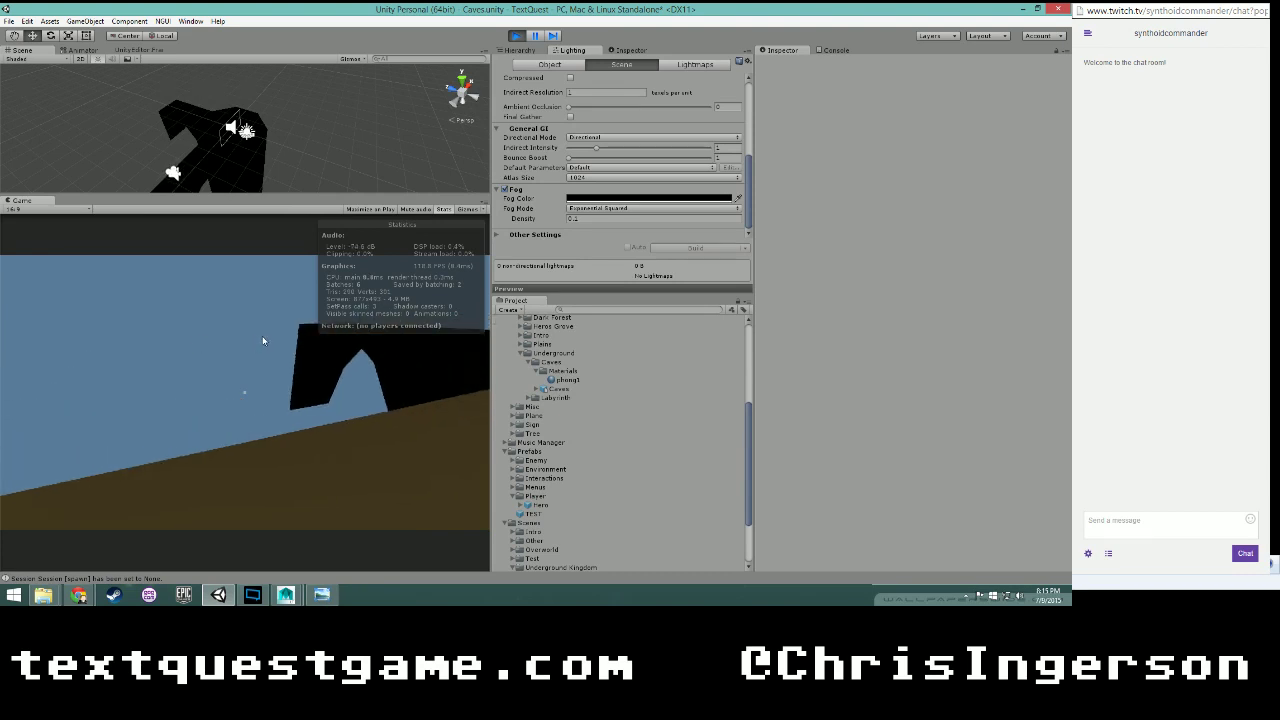
key(Up)
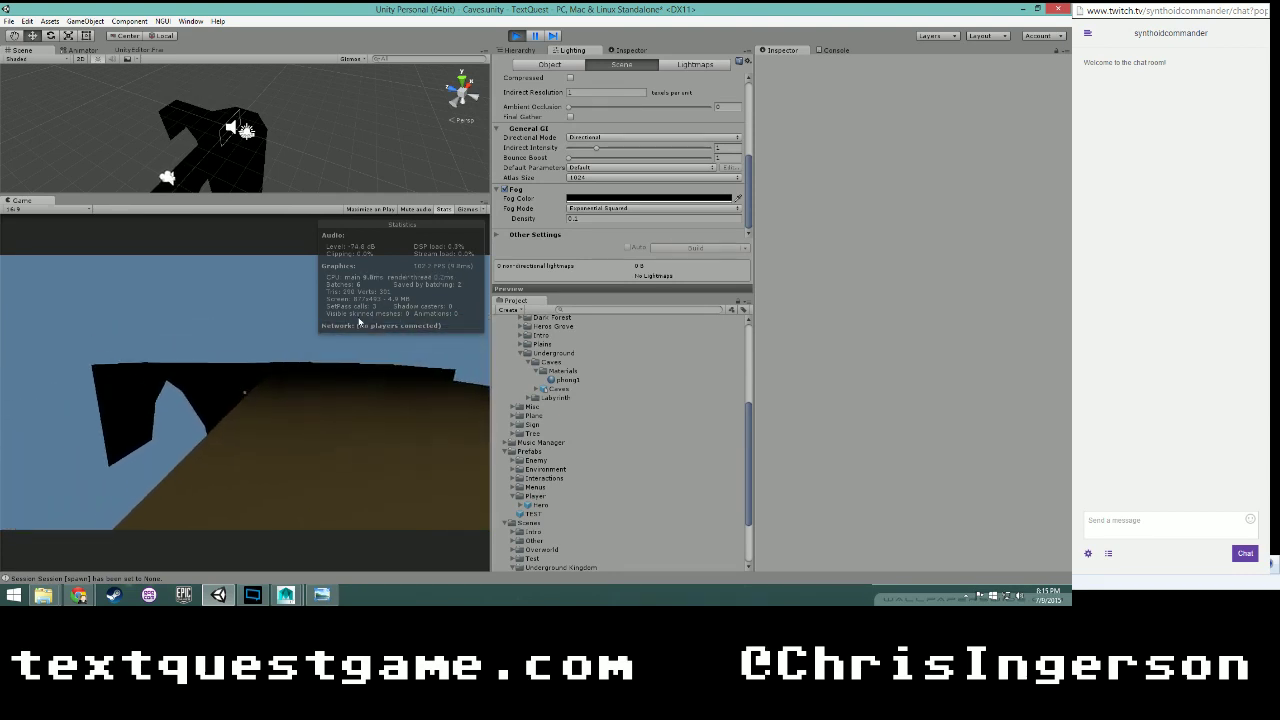
click(516, 35)
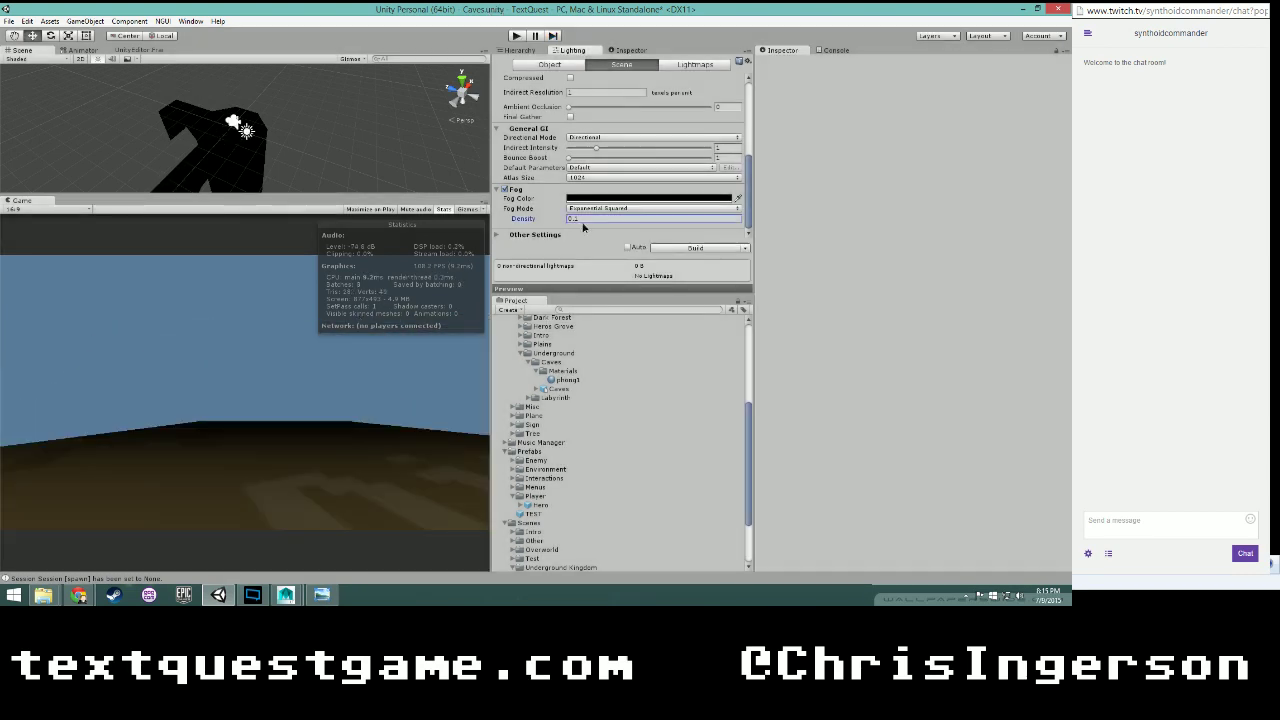
- Set the scene's fog density to 0.025
key(BackSpace)
text(0)
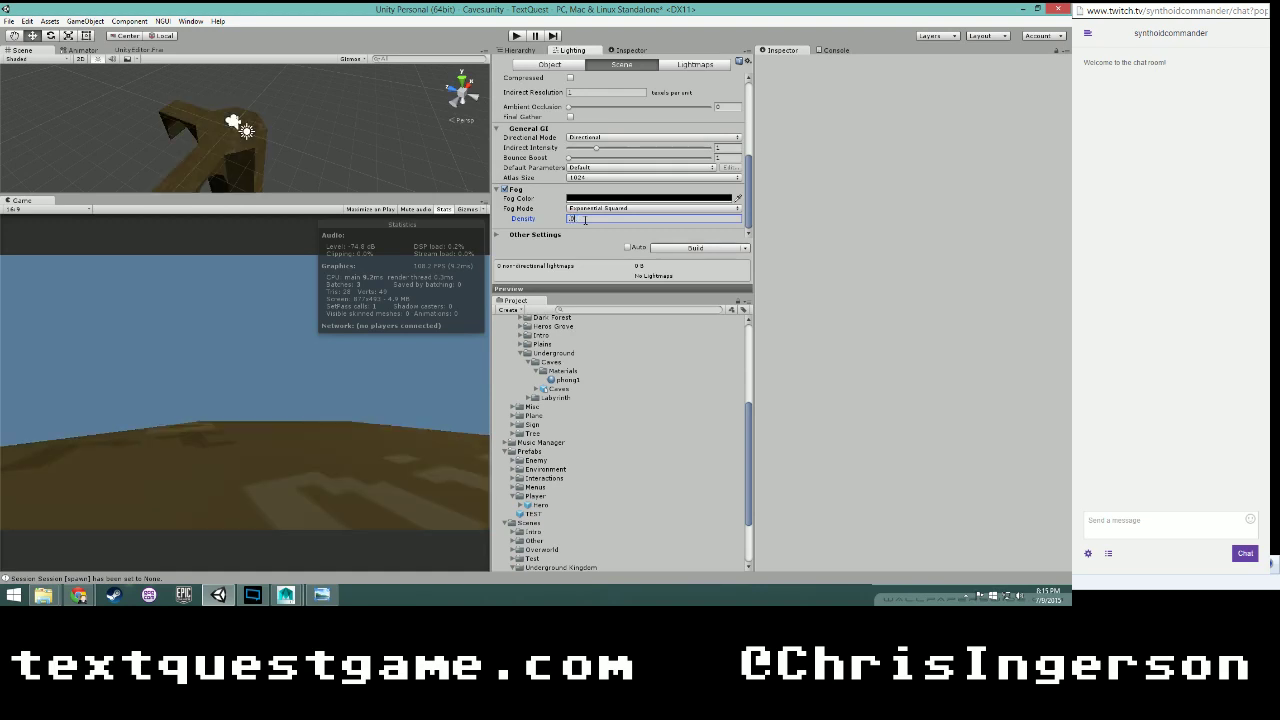
text(.05)
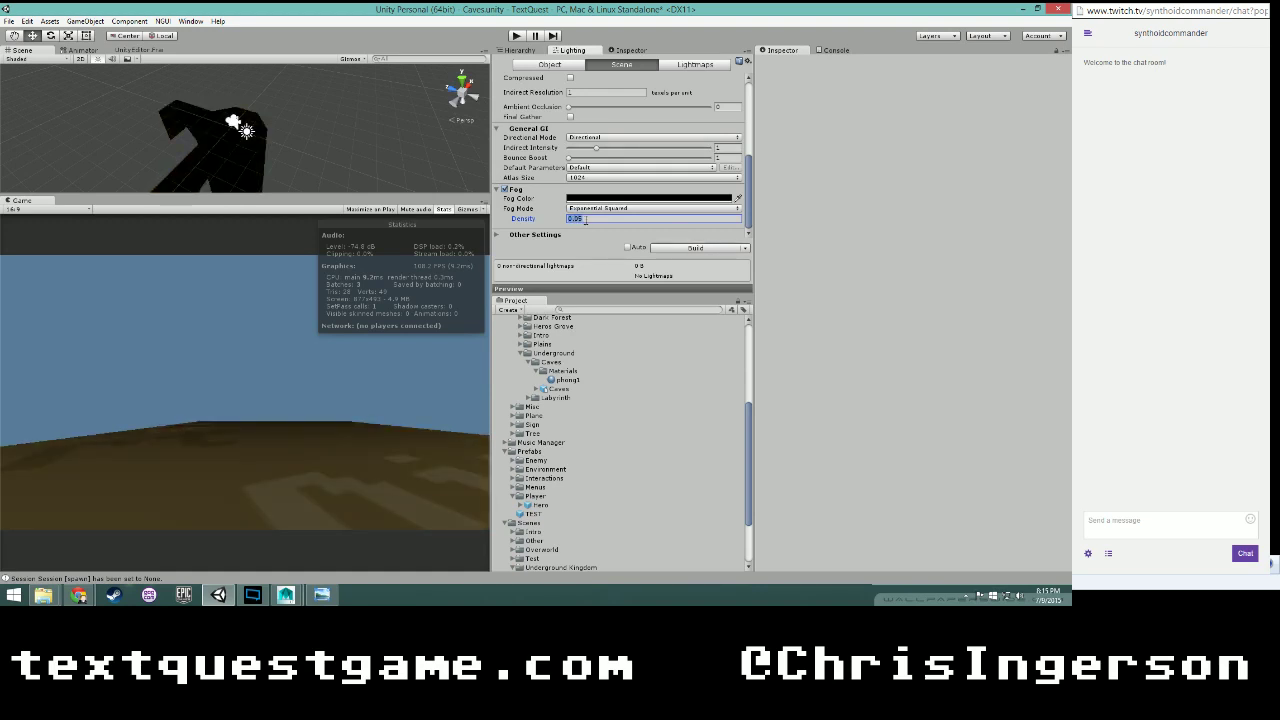
key(BackSpace)
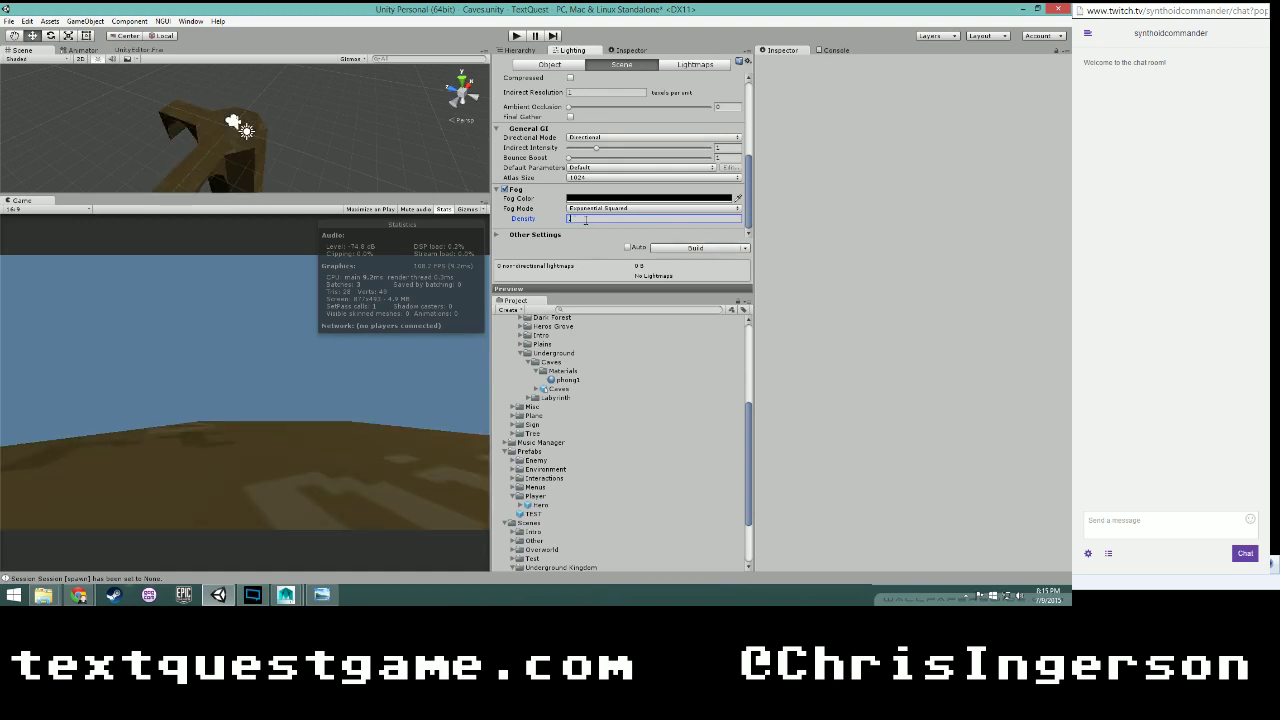
text(.025)
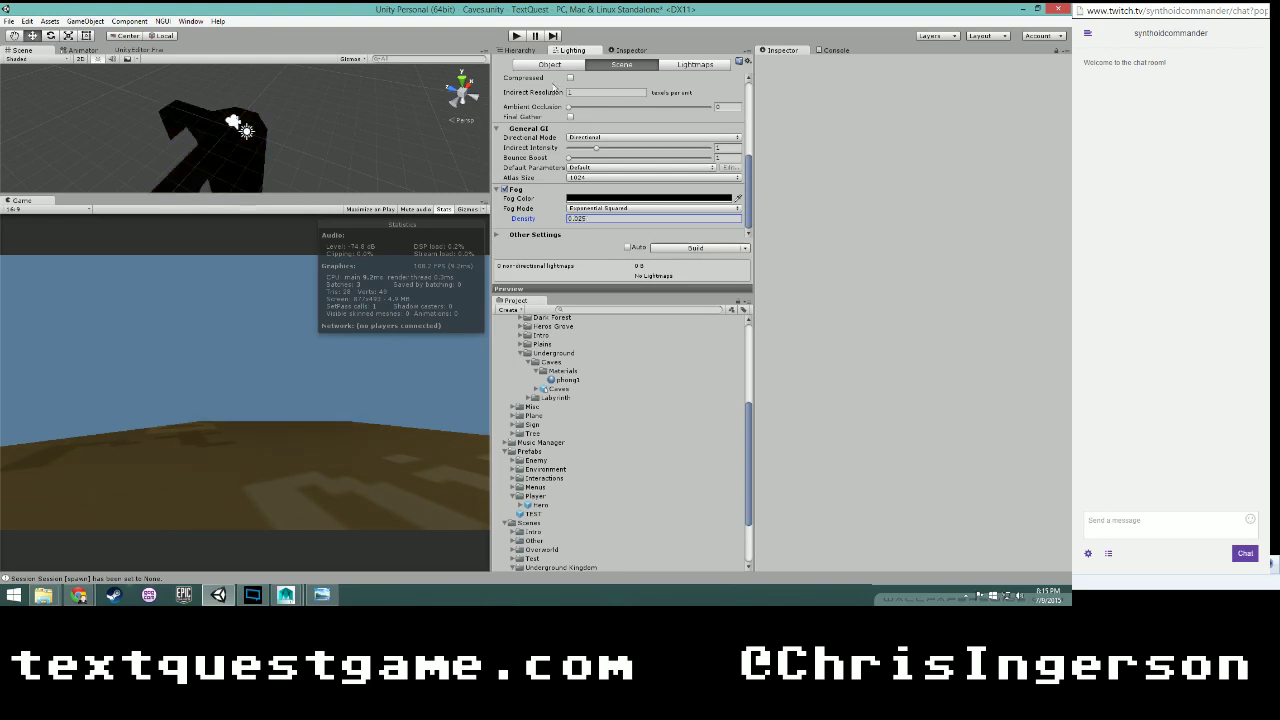
- Play-test the scene at fog density 0.025, walking along the cave top and viewing the arches from several directions
click(514, 37)
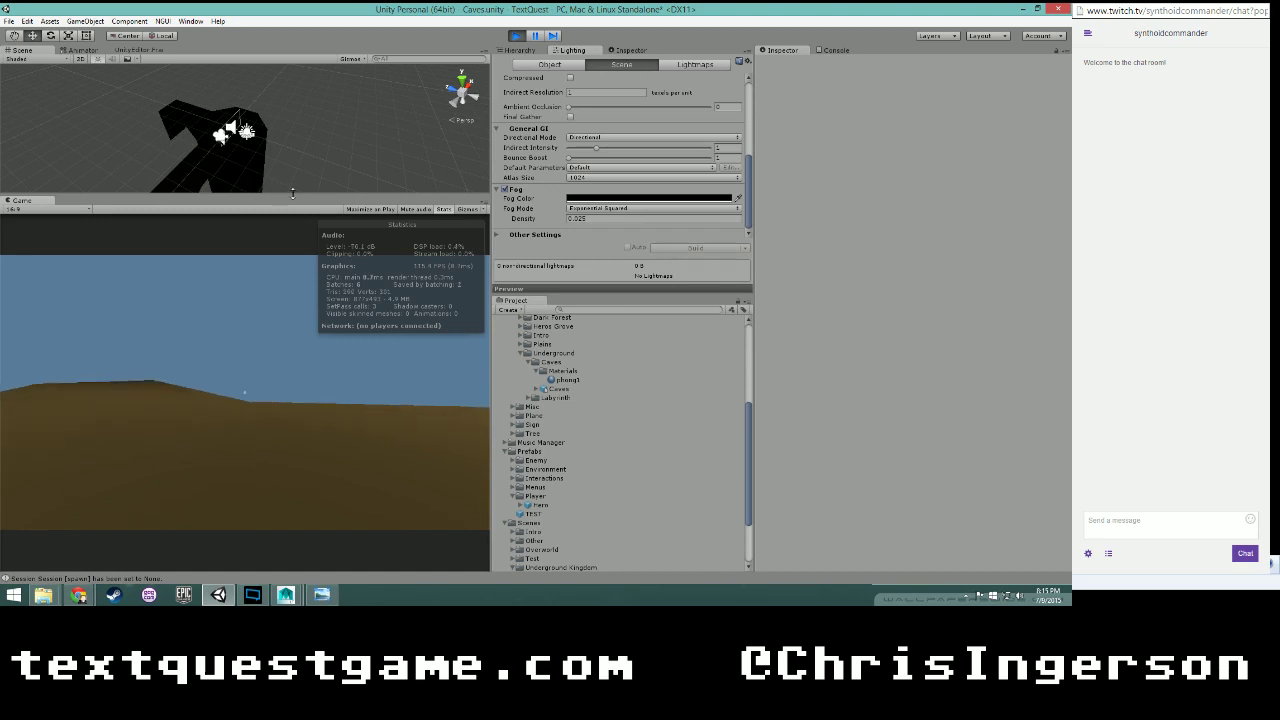
key(w)
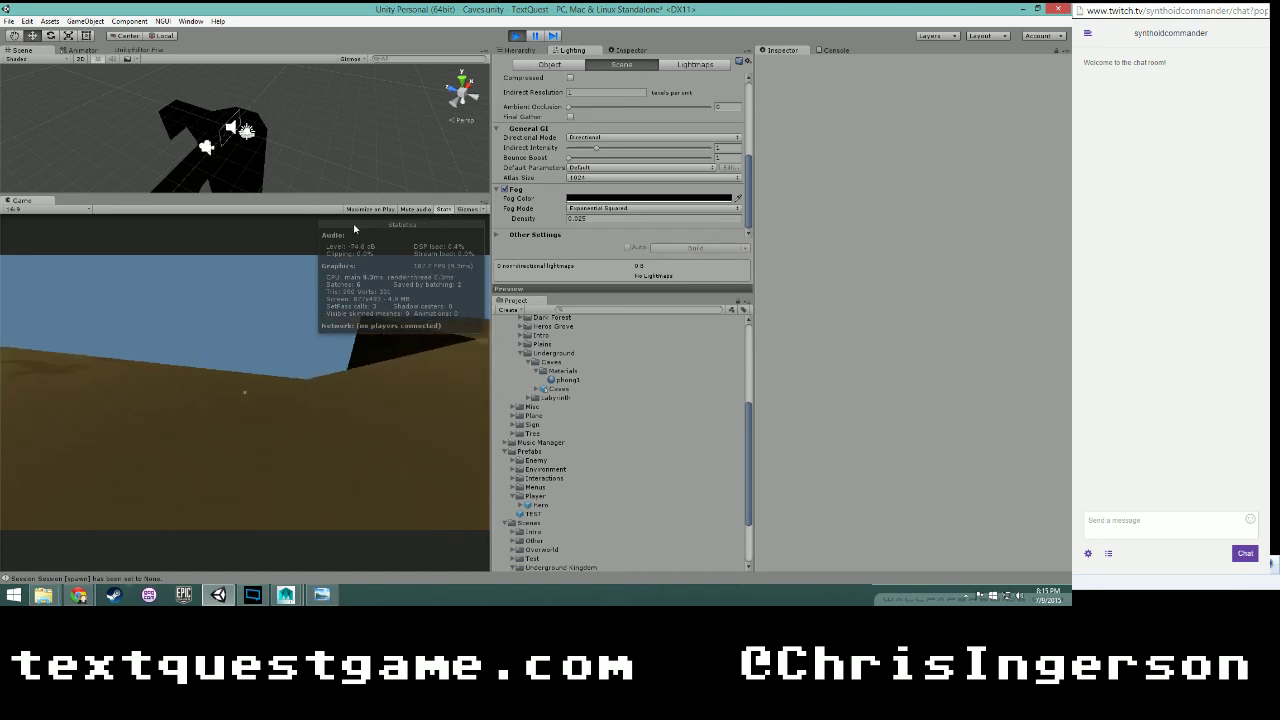
key(w)
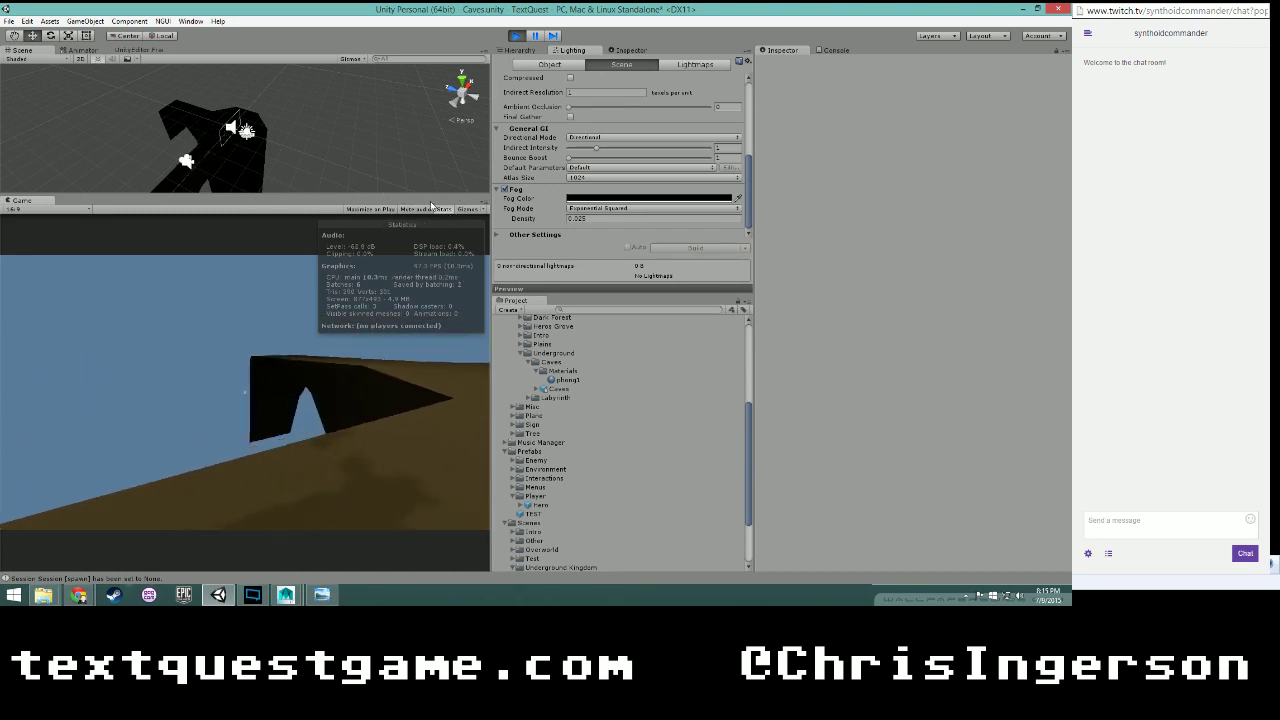
key(w)
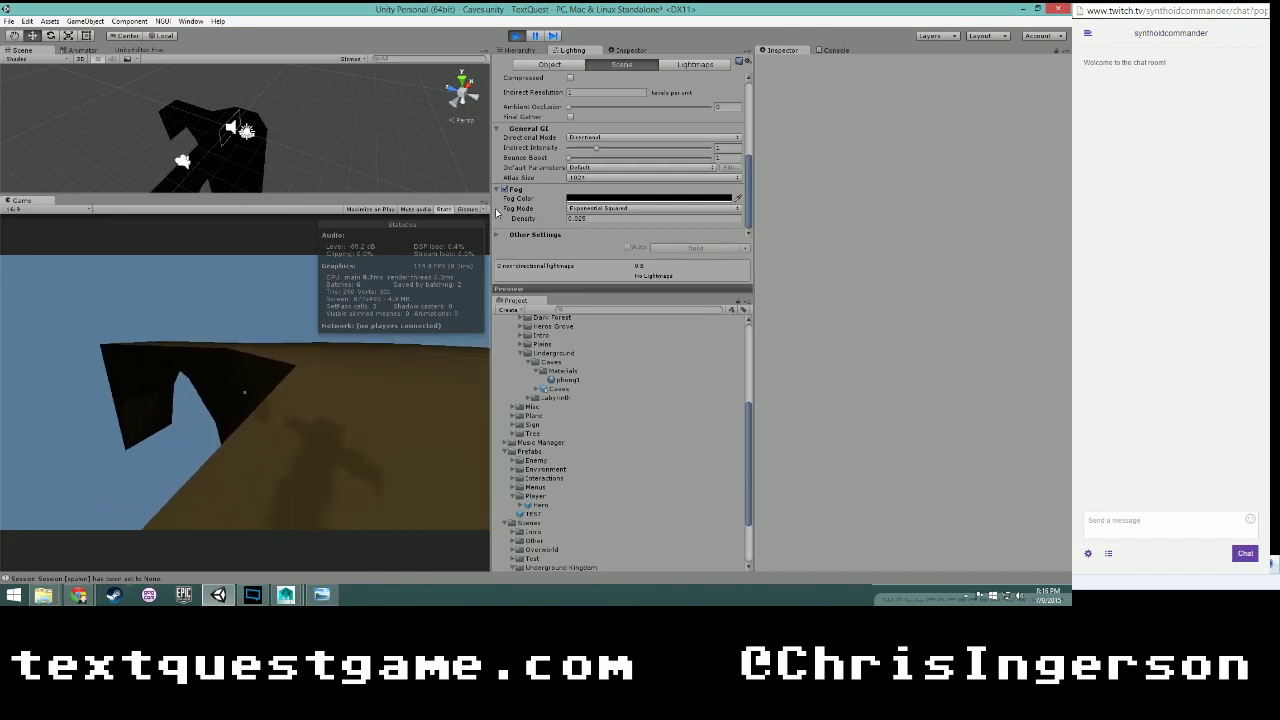
key(w)
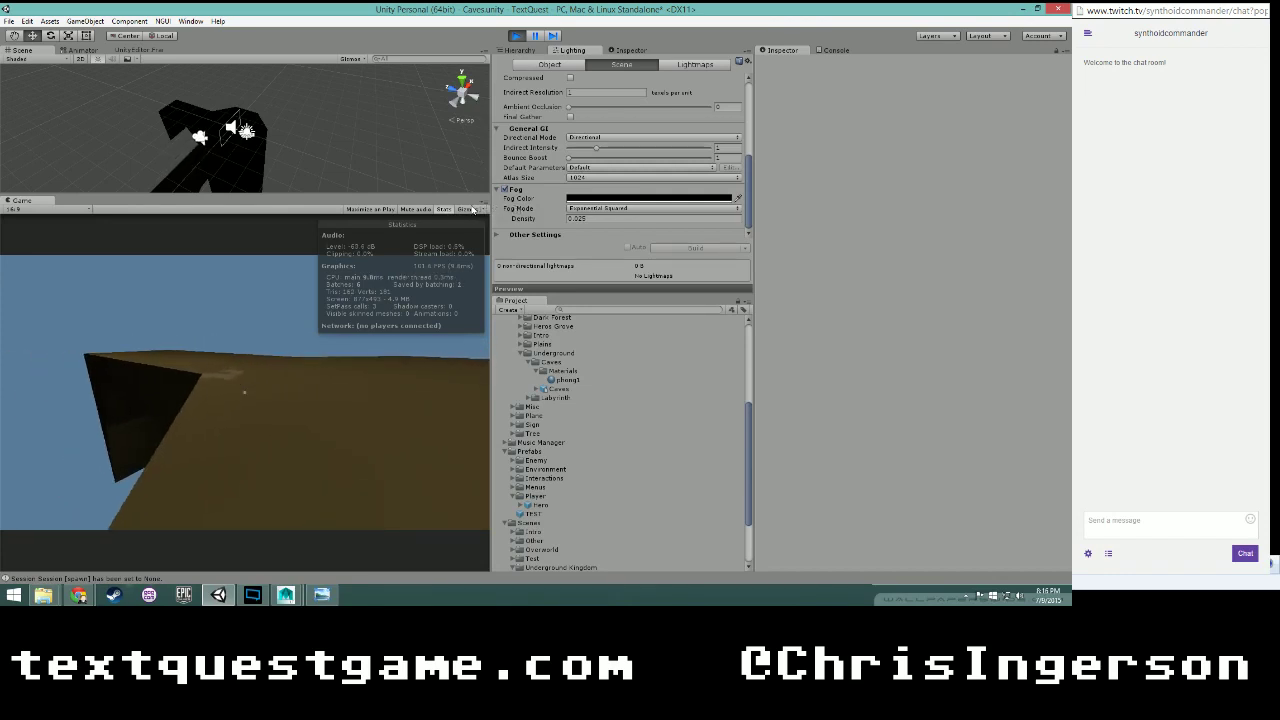
key(w)
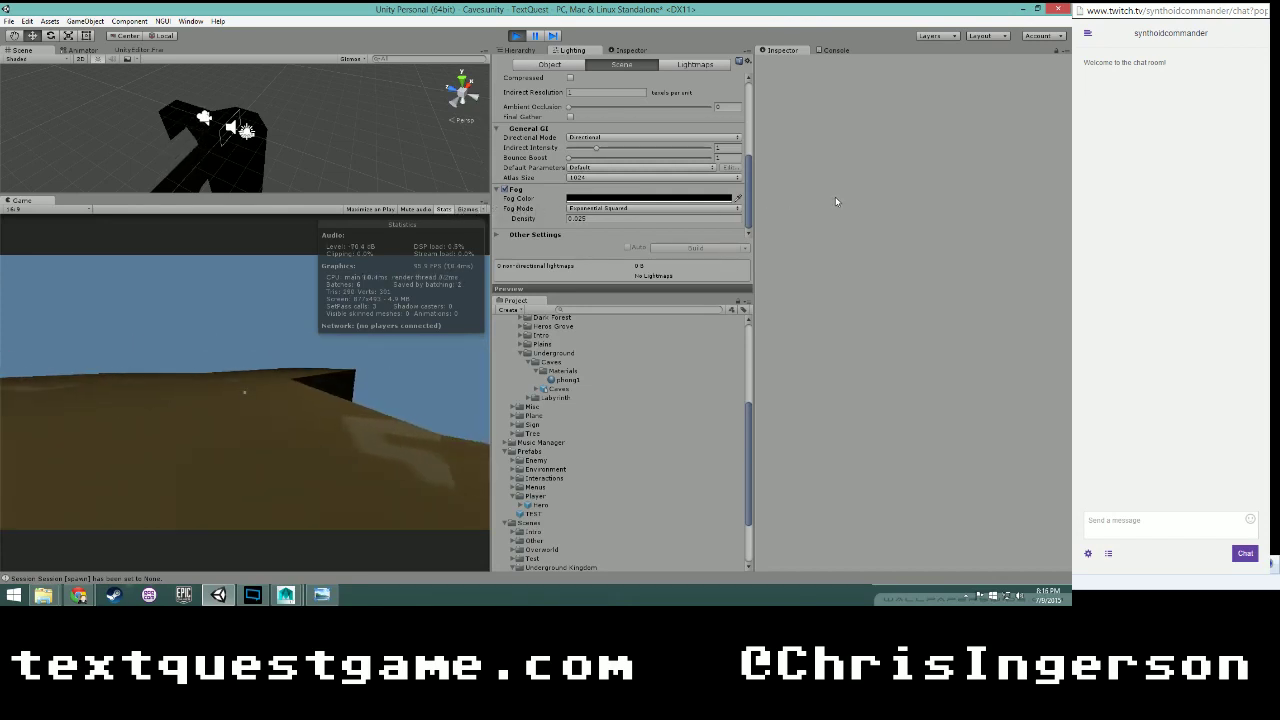
key(w)
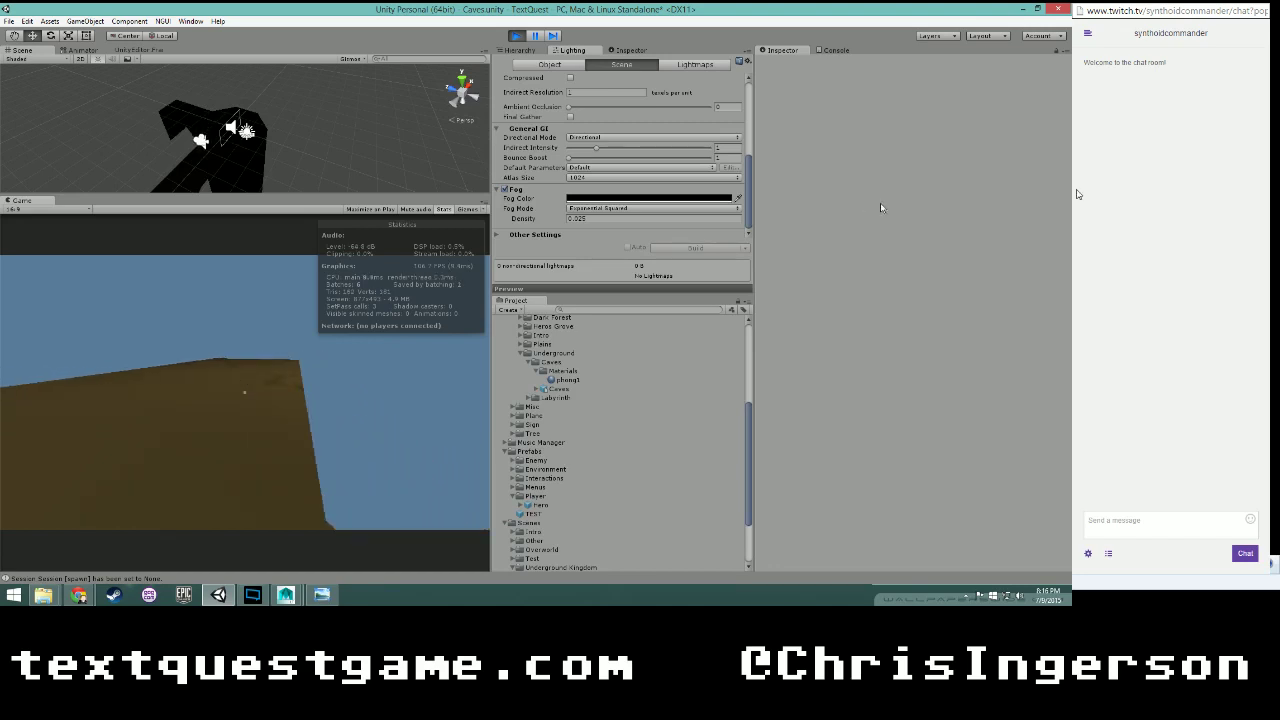
key(w)
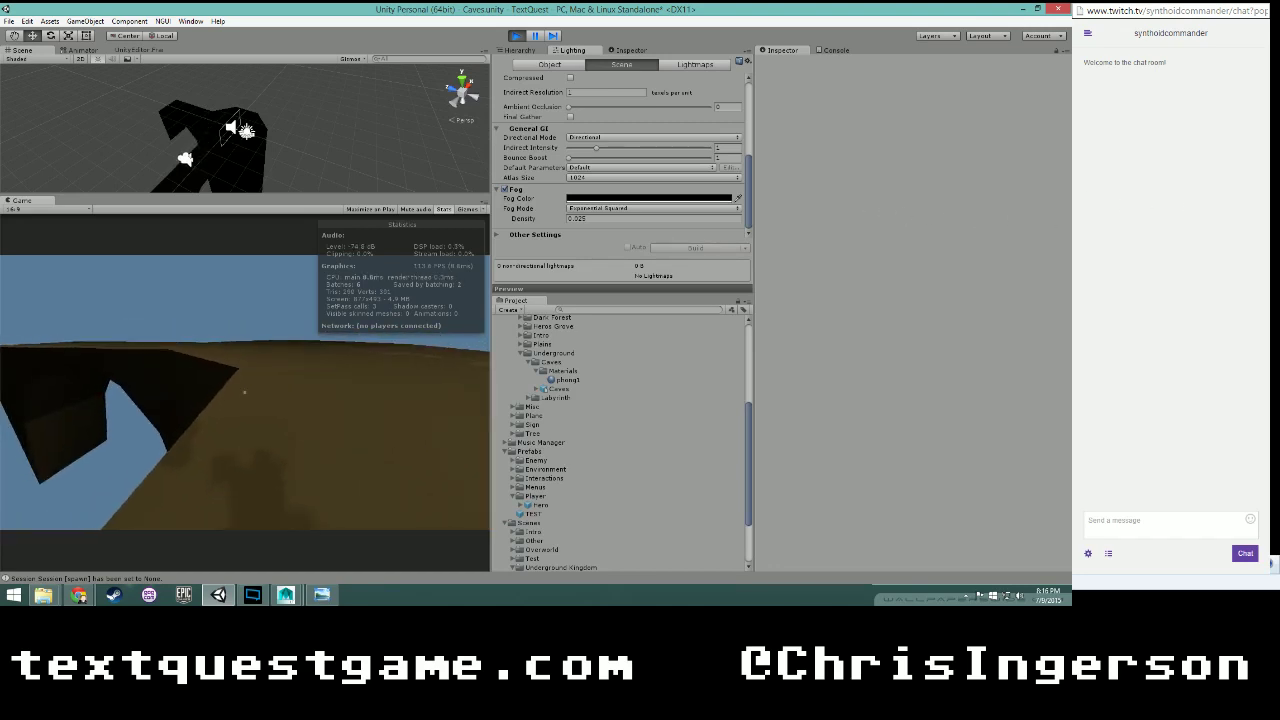
key(s)
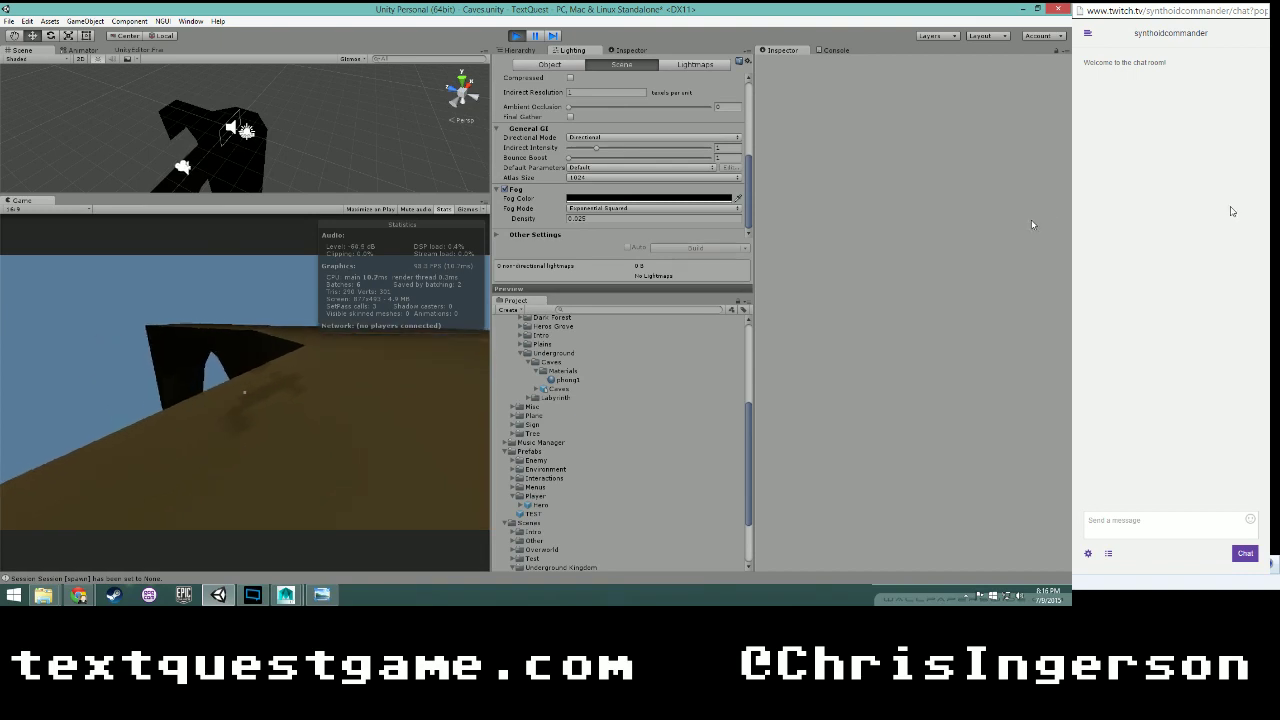
key(w)
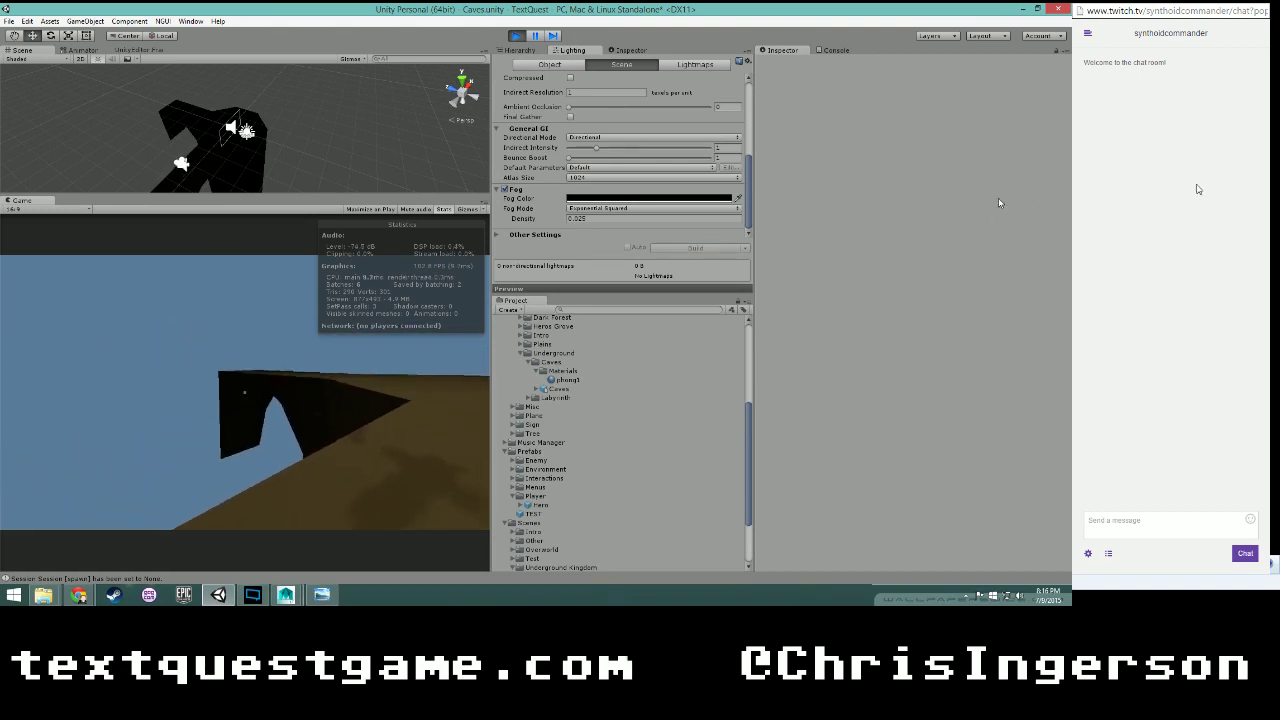
key(w)
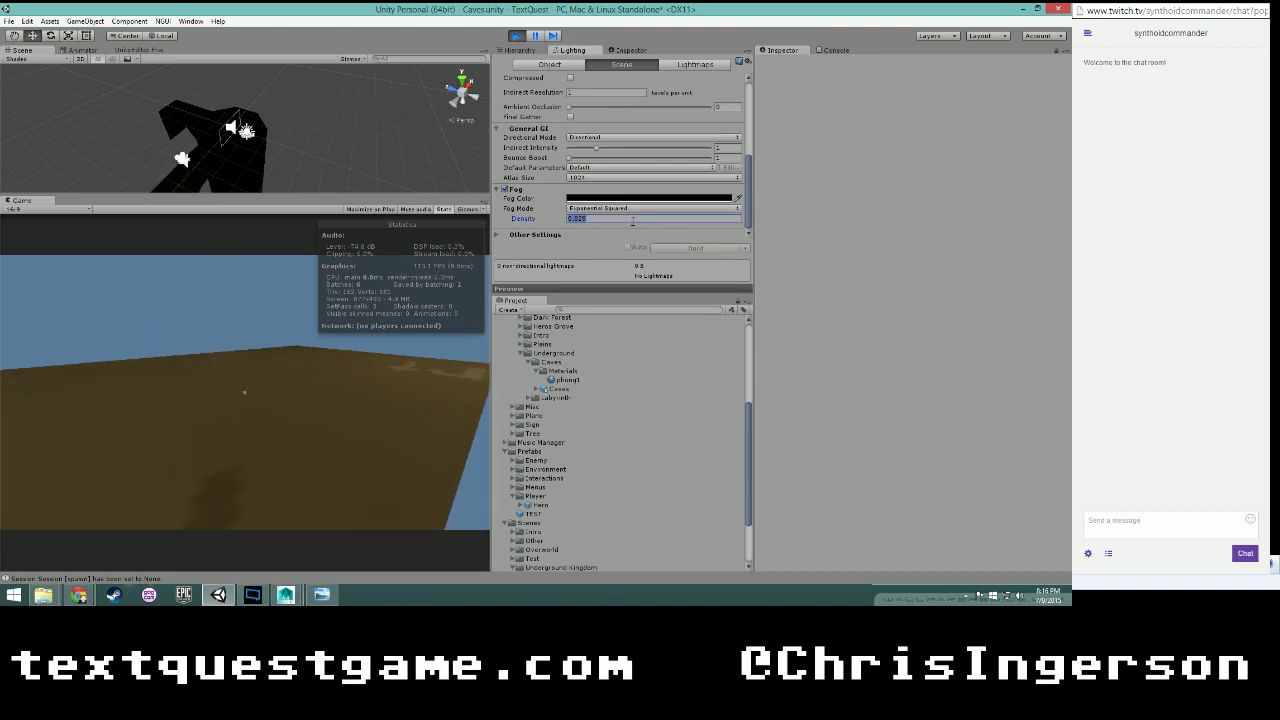
- Try a fog density of 0.5 during the running play-test and walk across the cave top
text(0.3)
click(177, 343)
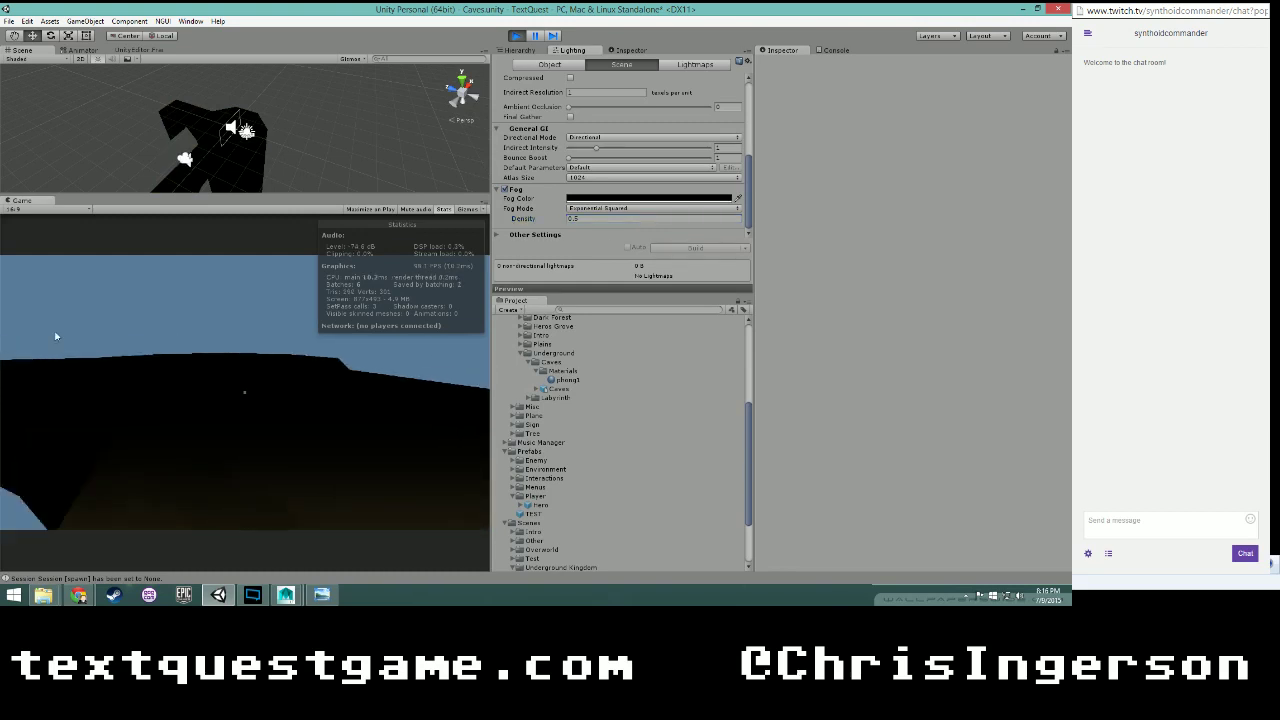
key(w)
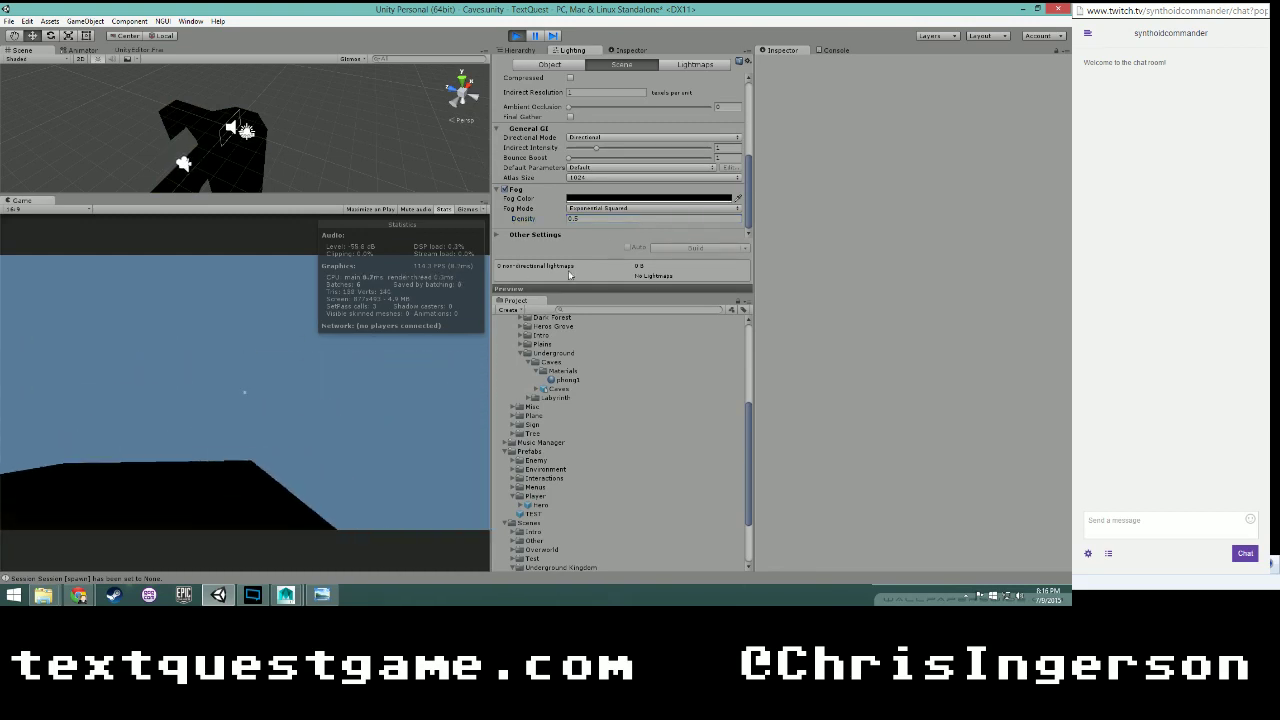
- Try fog densities of 0.025 and 0.05 in the running play-test and walk near the arch
click(580, 218)
text(.025)
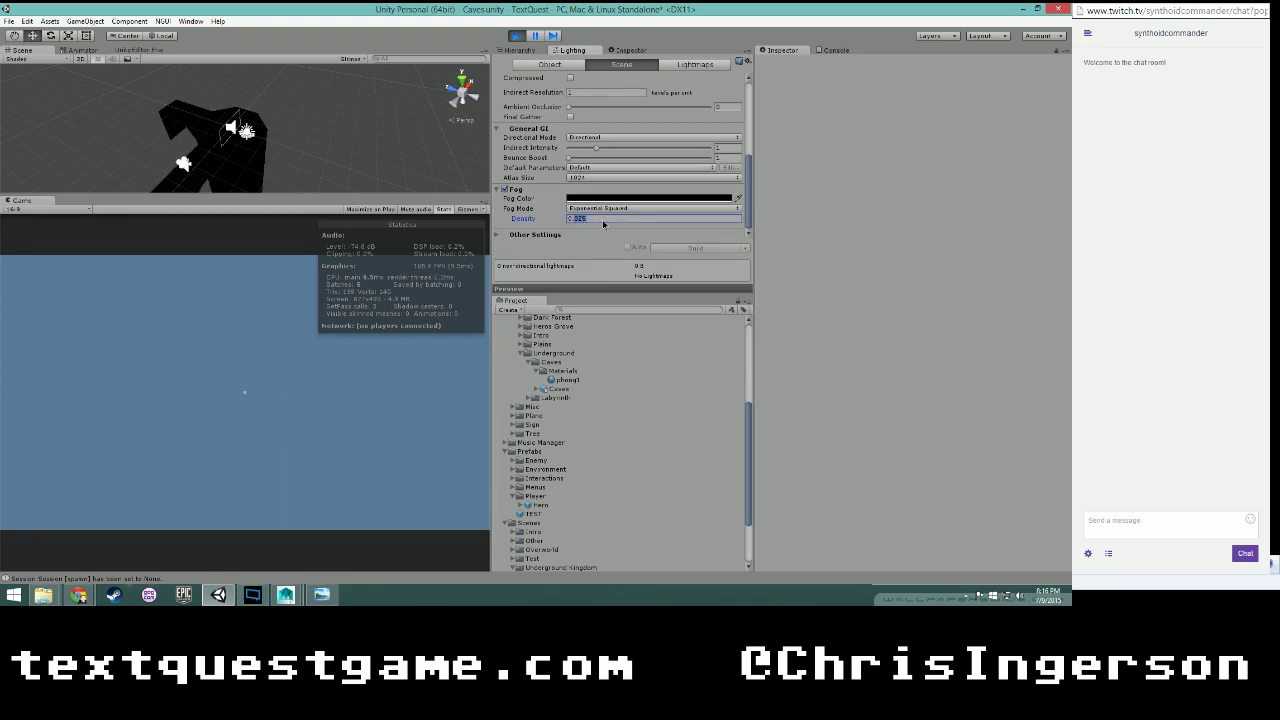
text(0.)
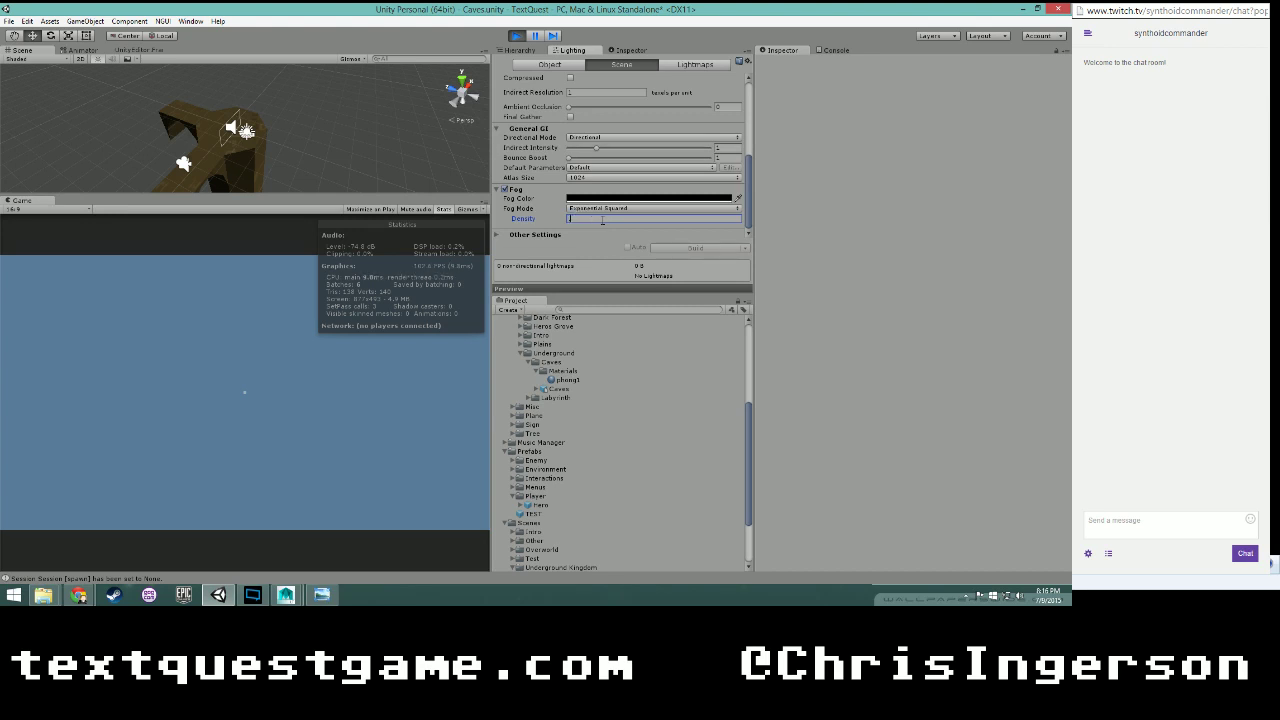
text(05)
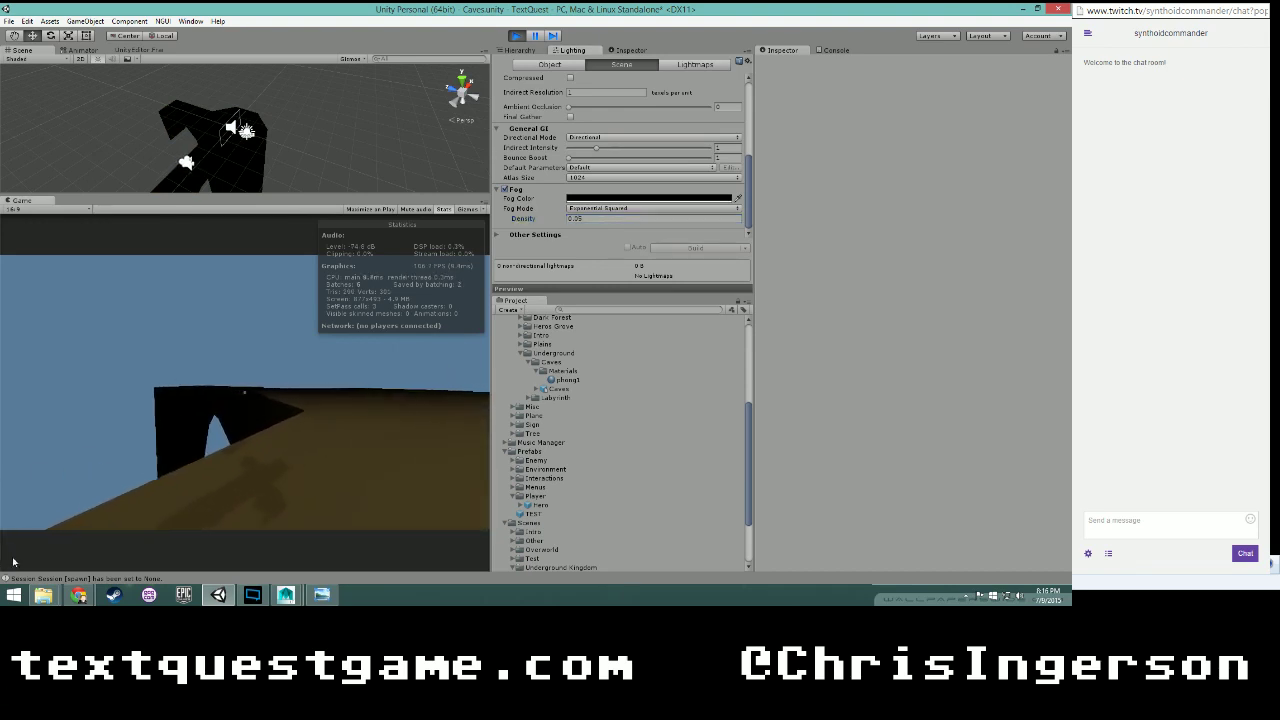
text(w)
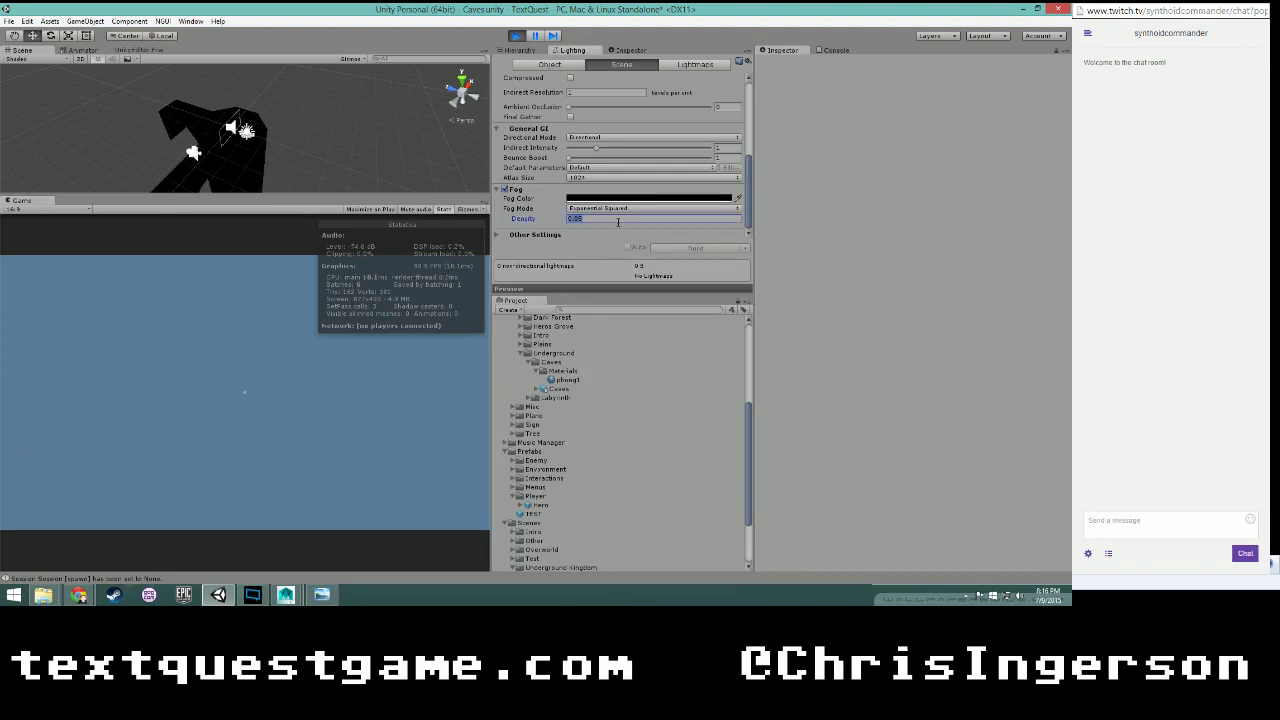
- Try a fog density of 0.075 in the running play-test and walk toward the arch
text(.075)
click(367, 382)
key(w)
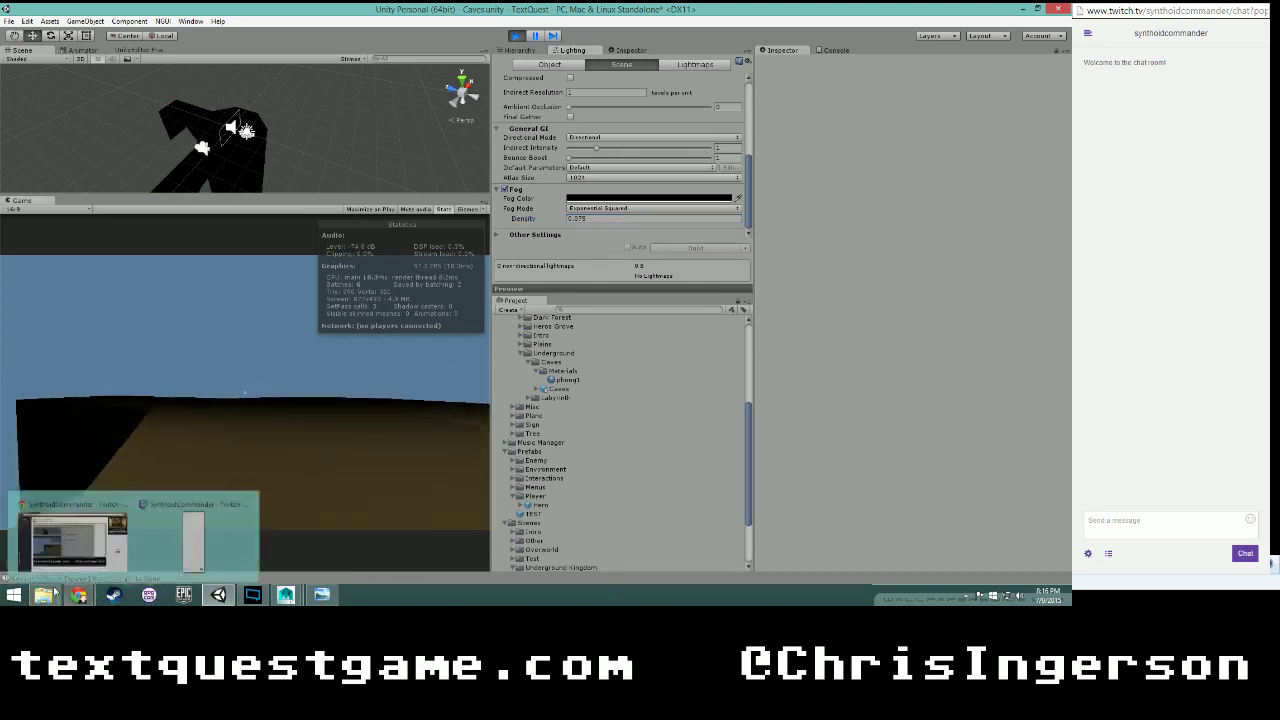
- Try a fog density of 0.01, walk around the cave top, and end the play-test
click(599, 218)
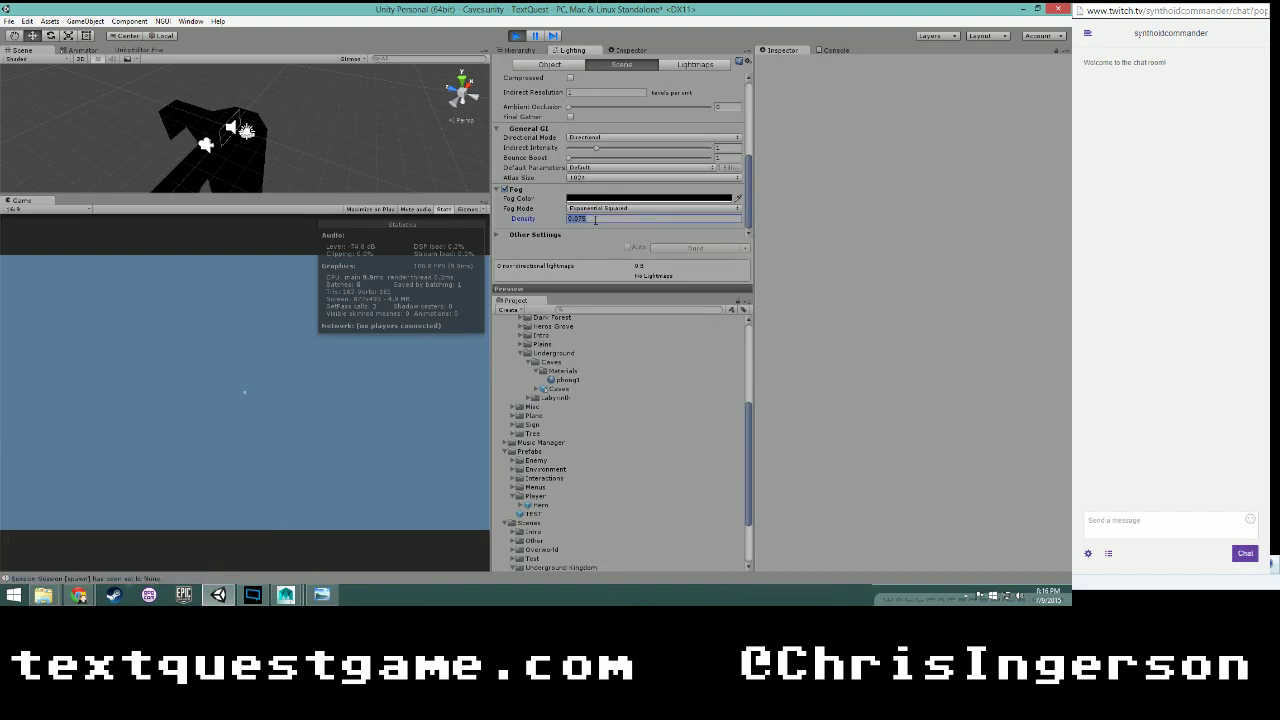
text(0.01)
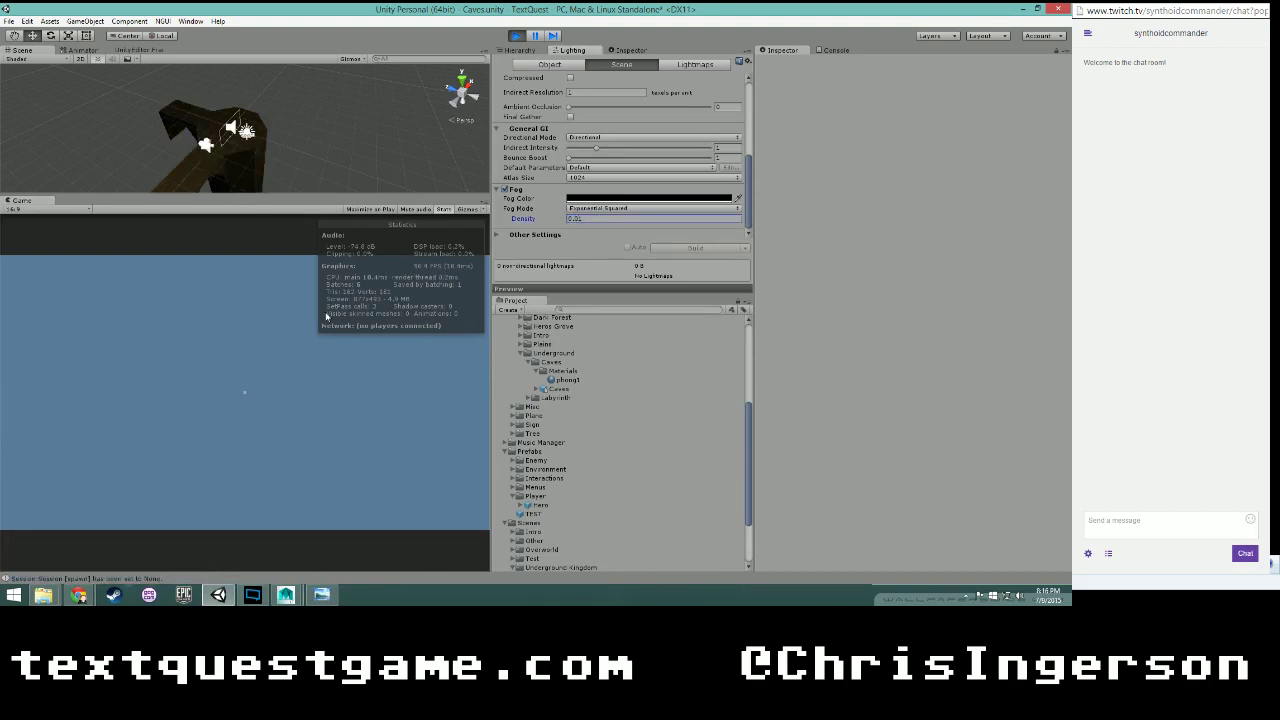
click(272, 428)
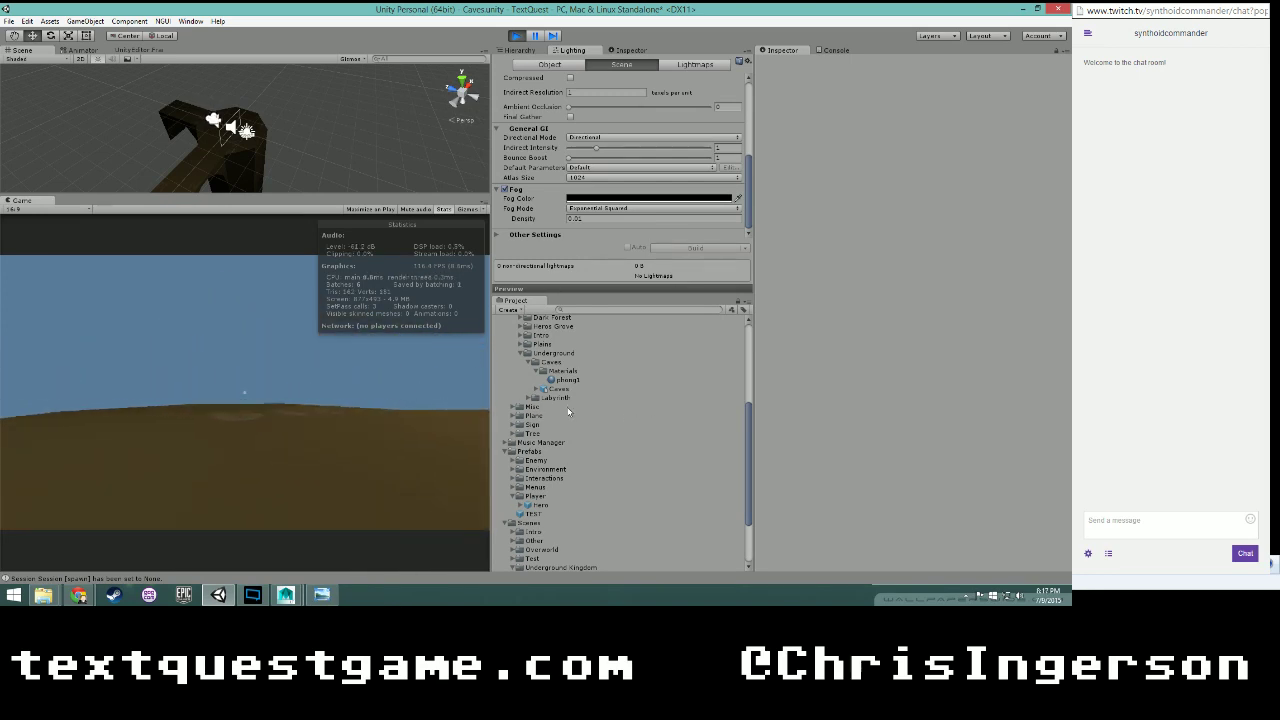
key(w)
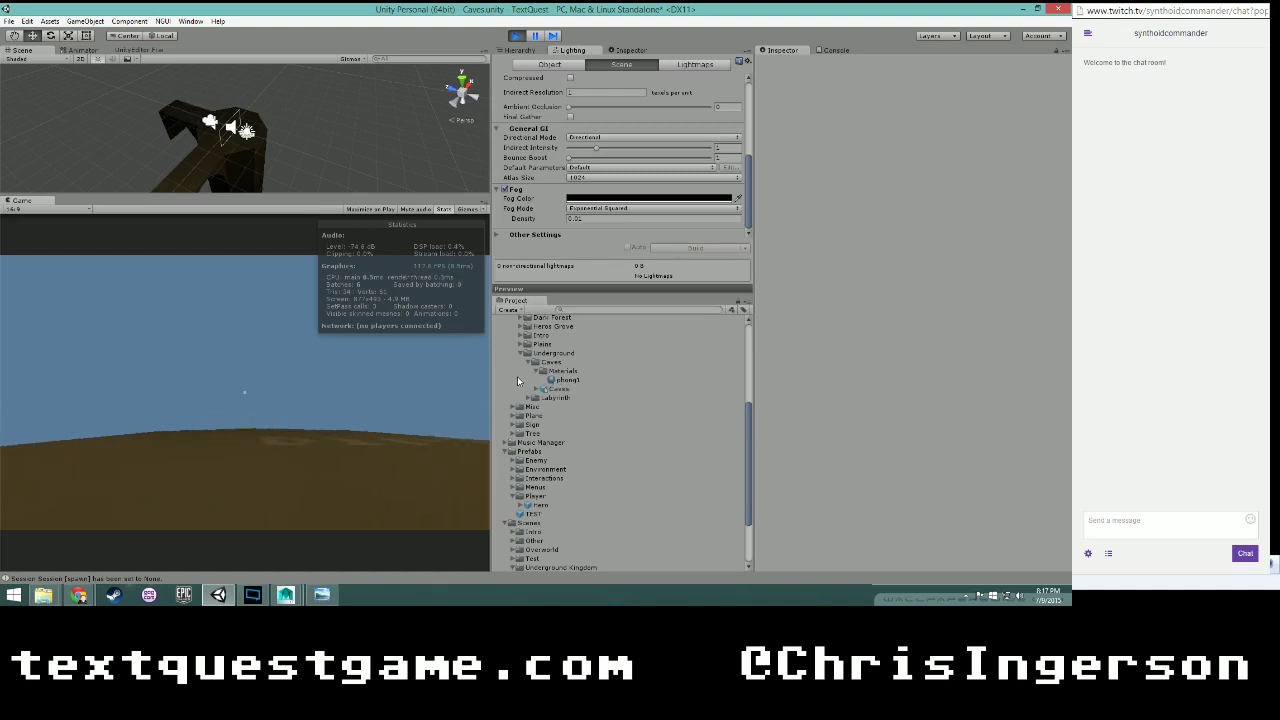
click(517, 36)
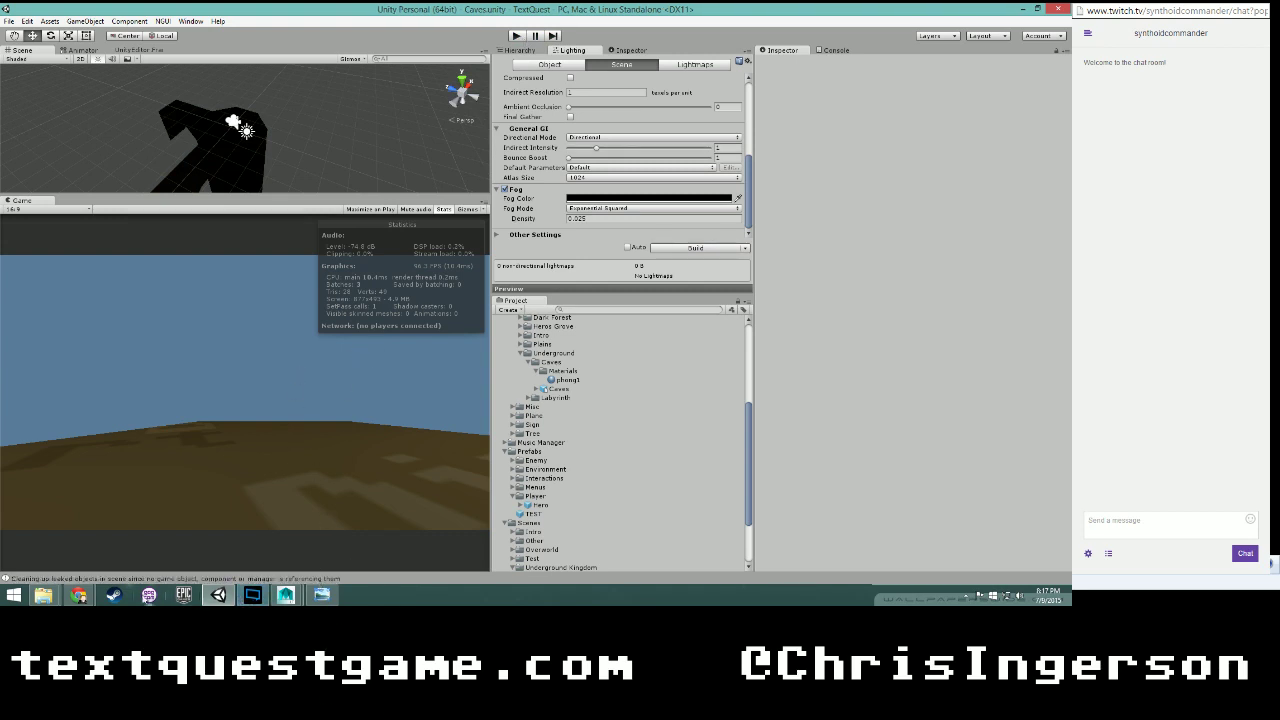
- Switch to Maya LT and rename the EntryArch1 object as TerraLacusArch
mouse_move(287, 596)
click(340, 530)
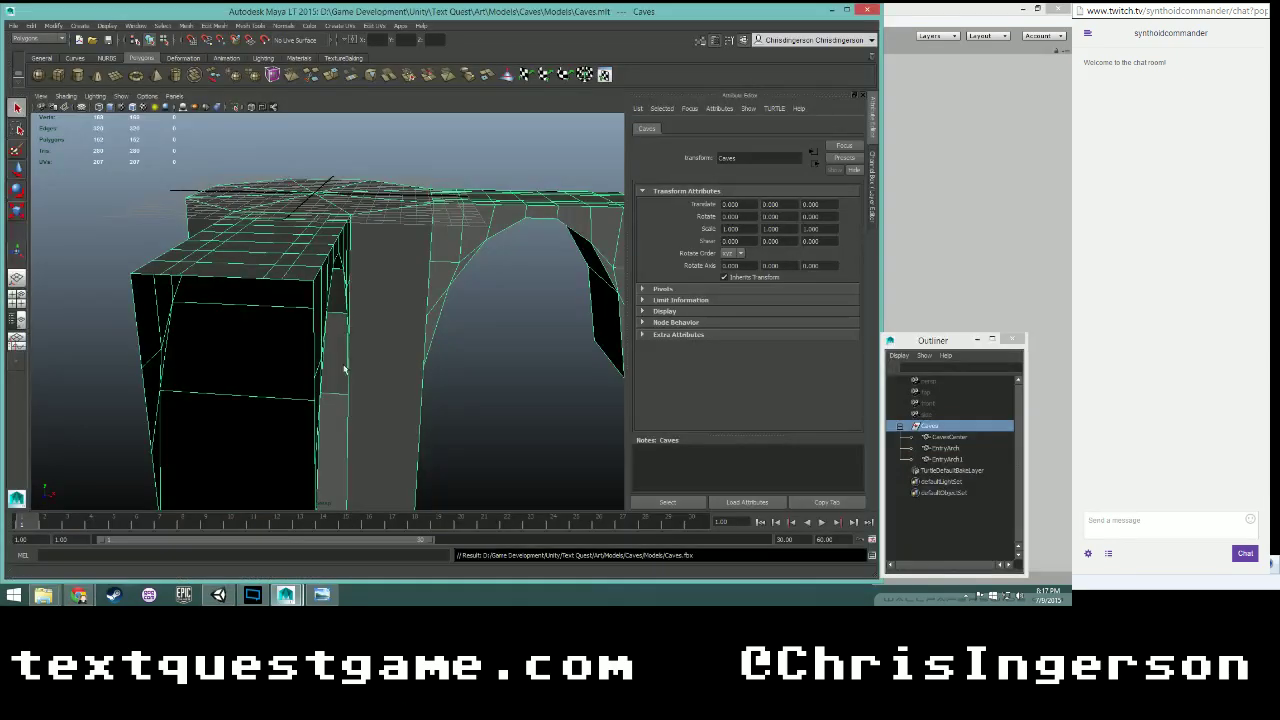
alt+drag(372, 285, 440, 346)
click(464, 251)
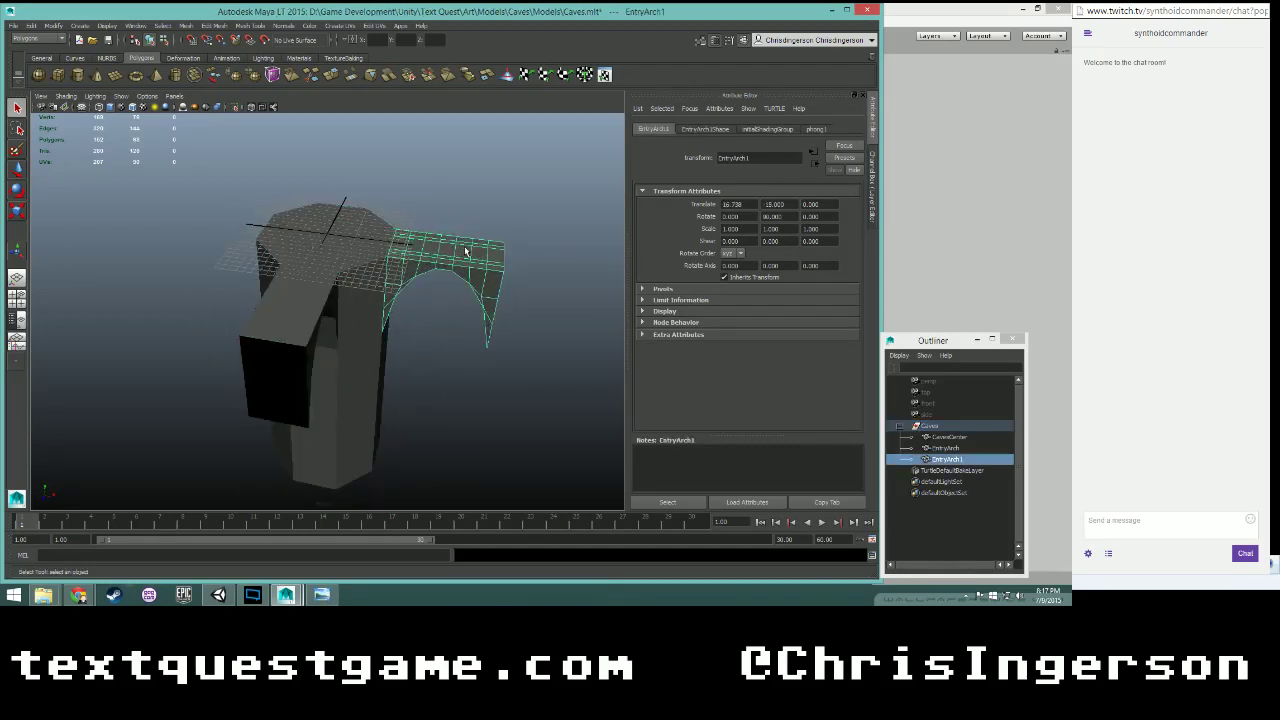
double_click(947, 459)
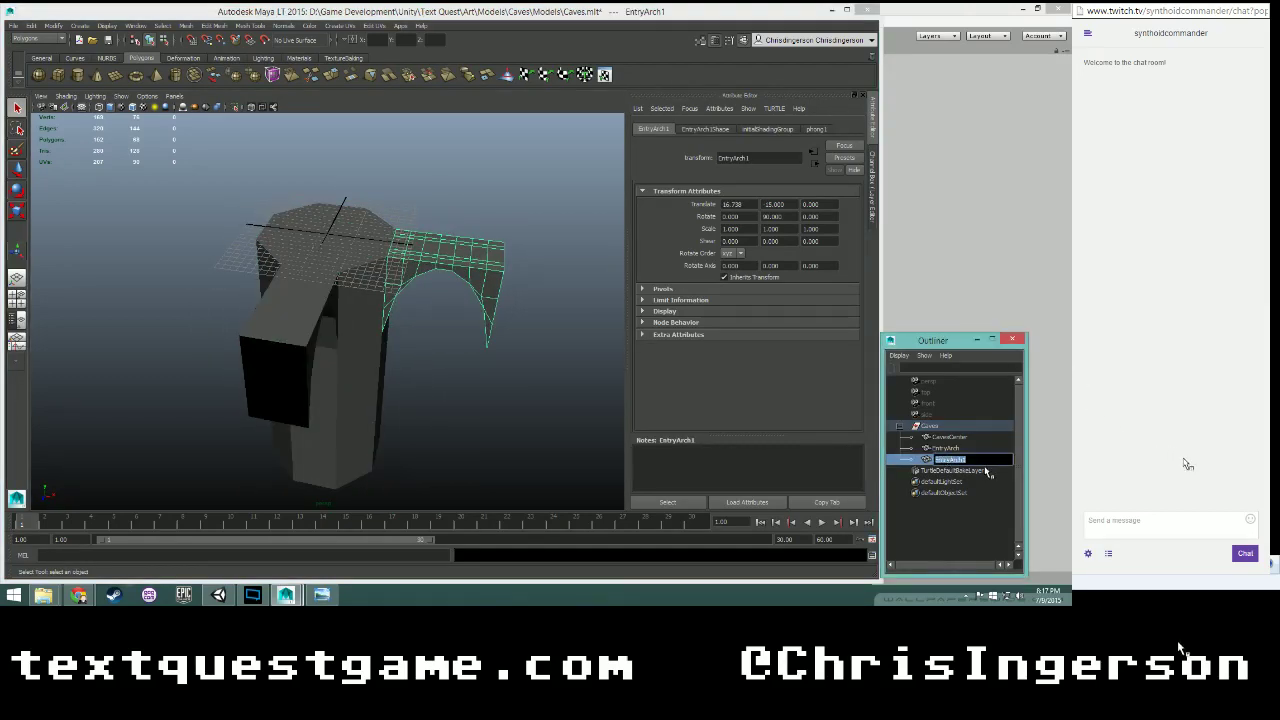
click(969, 460)
text(TerraLacusArch)
key(Return)
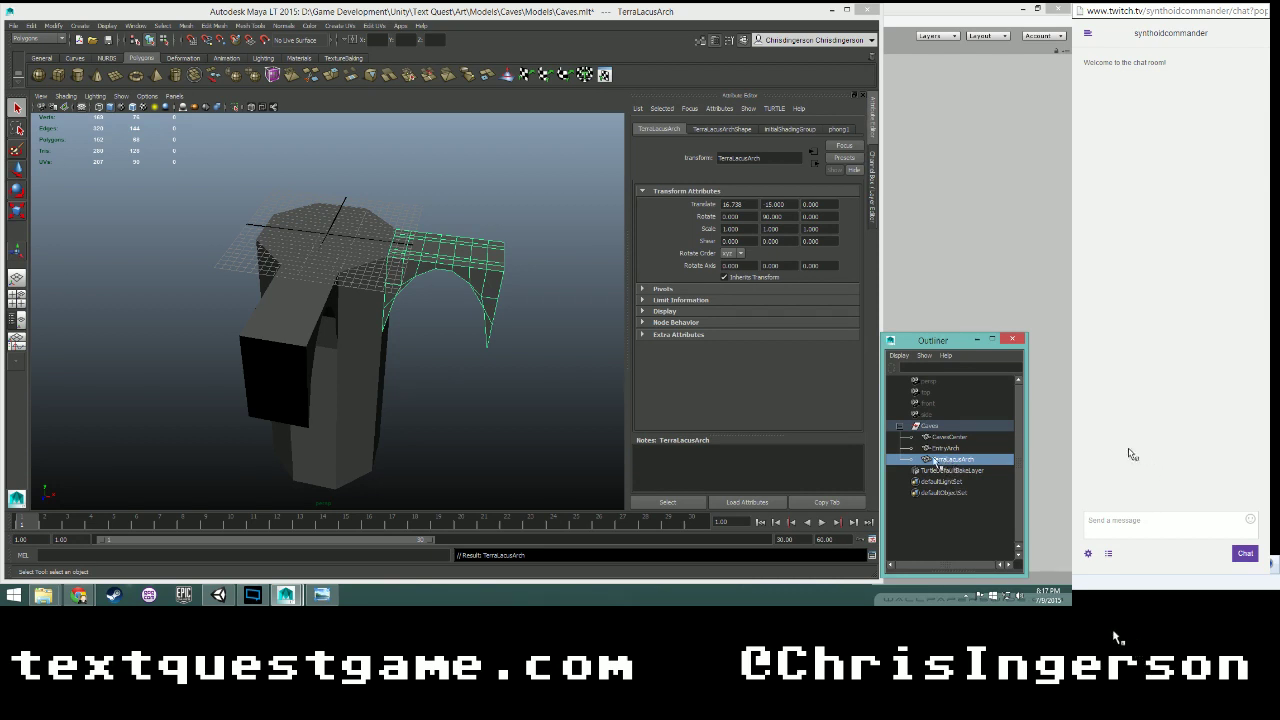
- Duplicate TerraLacusArch, name the copy MagmaRiverArch, and set its X translation to -16.738 on the column's opposite side
key(ctrl+d)
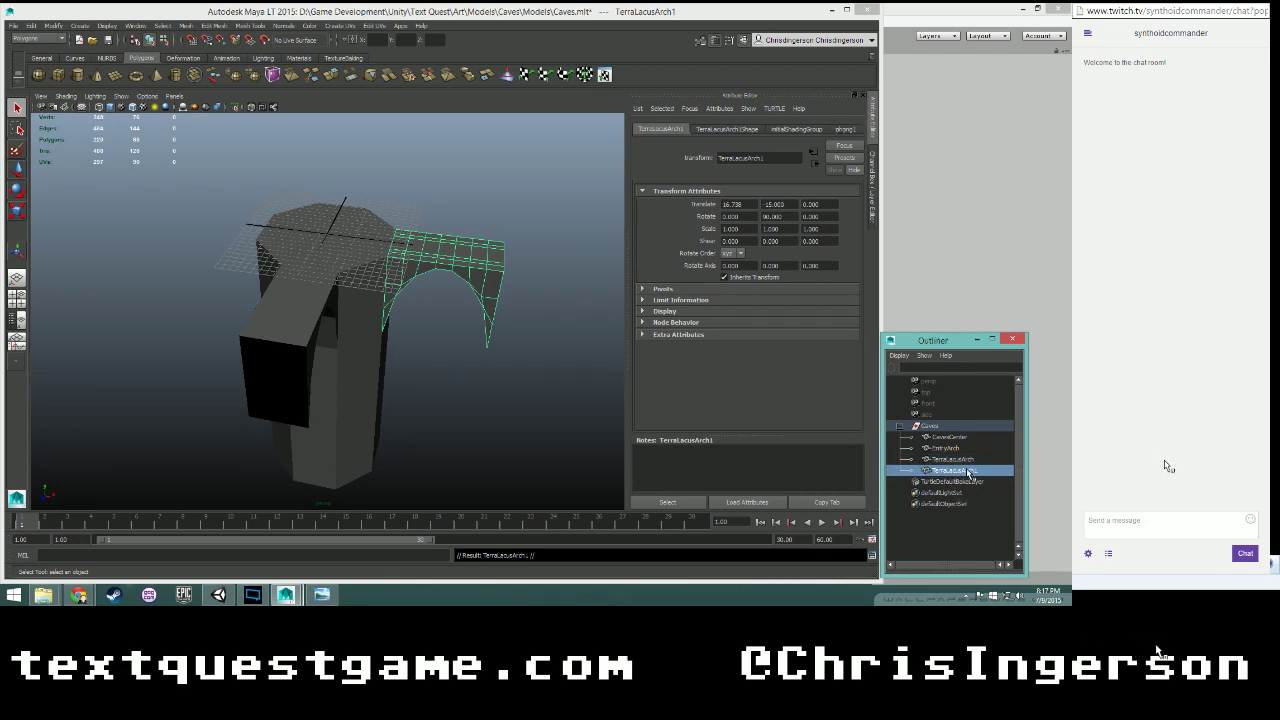
click(777, 158)
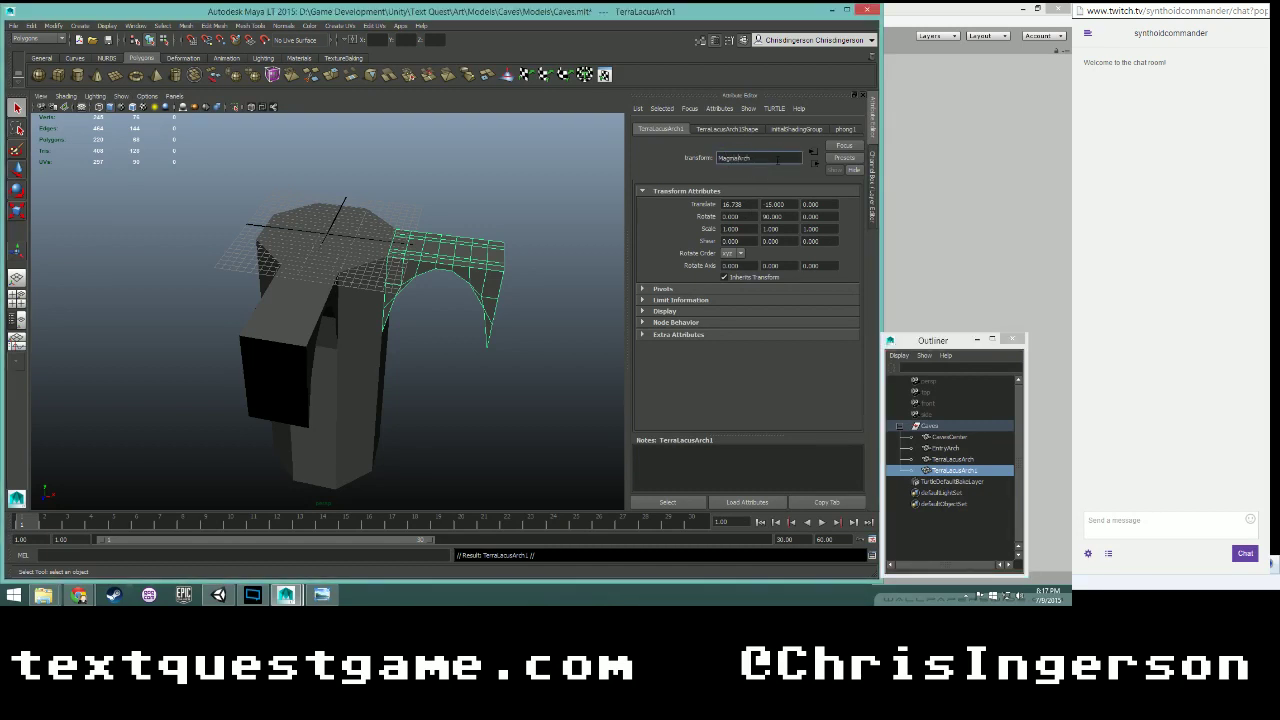
key(Return)
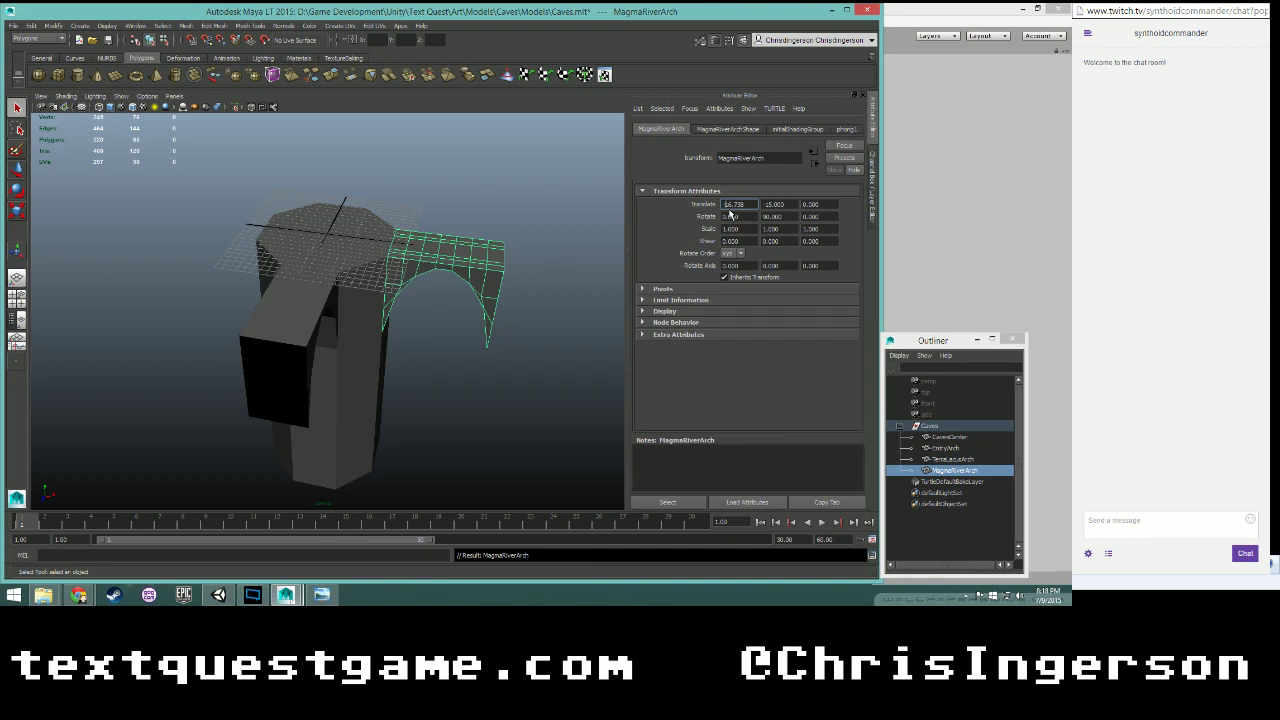
key(Return)
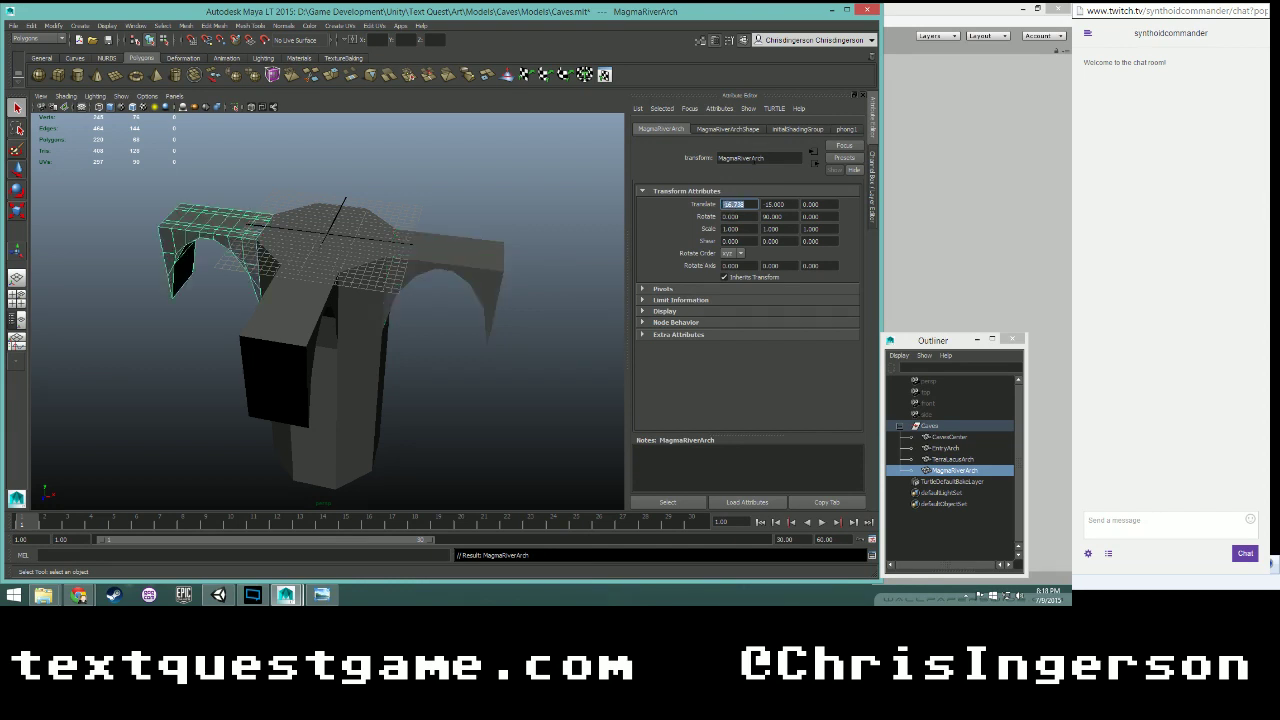
- Duplicate EntryArch, name the copy SubErrorArch, and set its Z translation to -16.738 on the column's opposite side
click(948, 448)
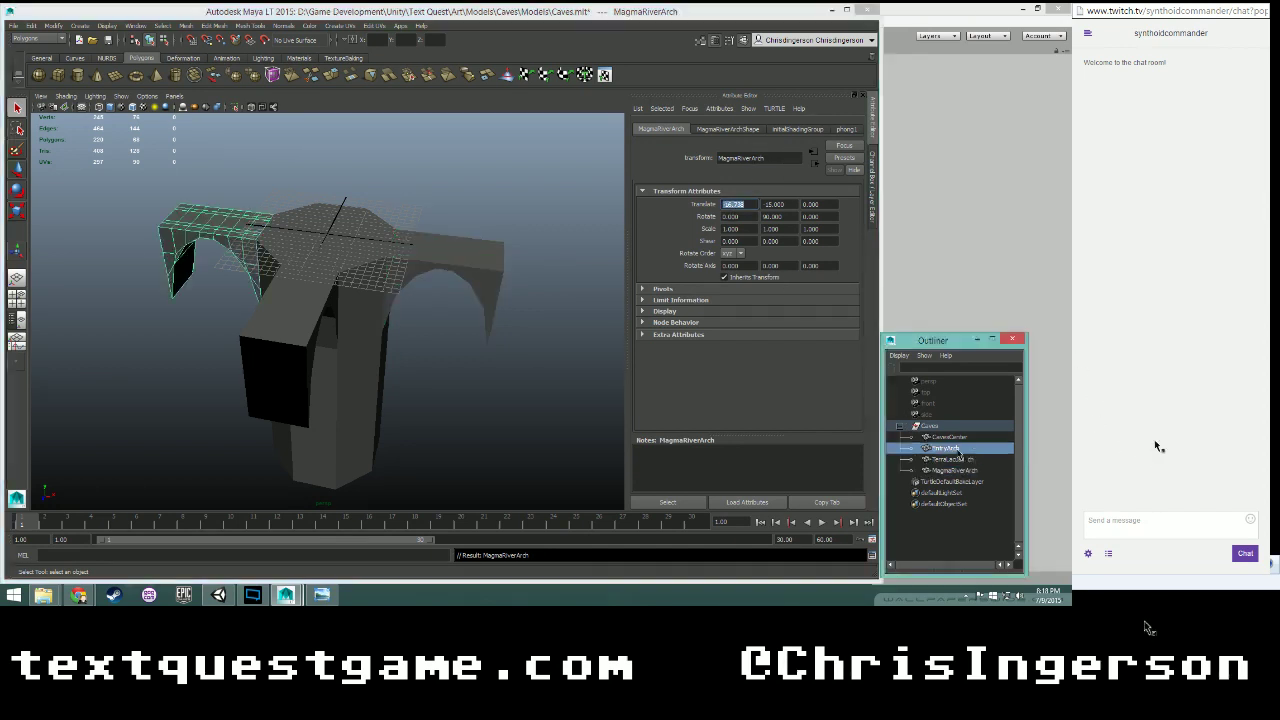
key(ctrl+d)
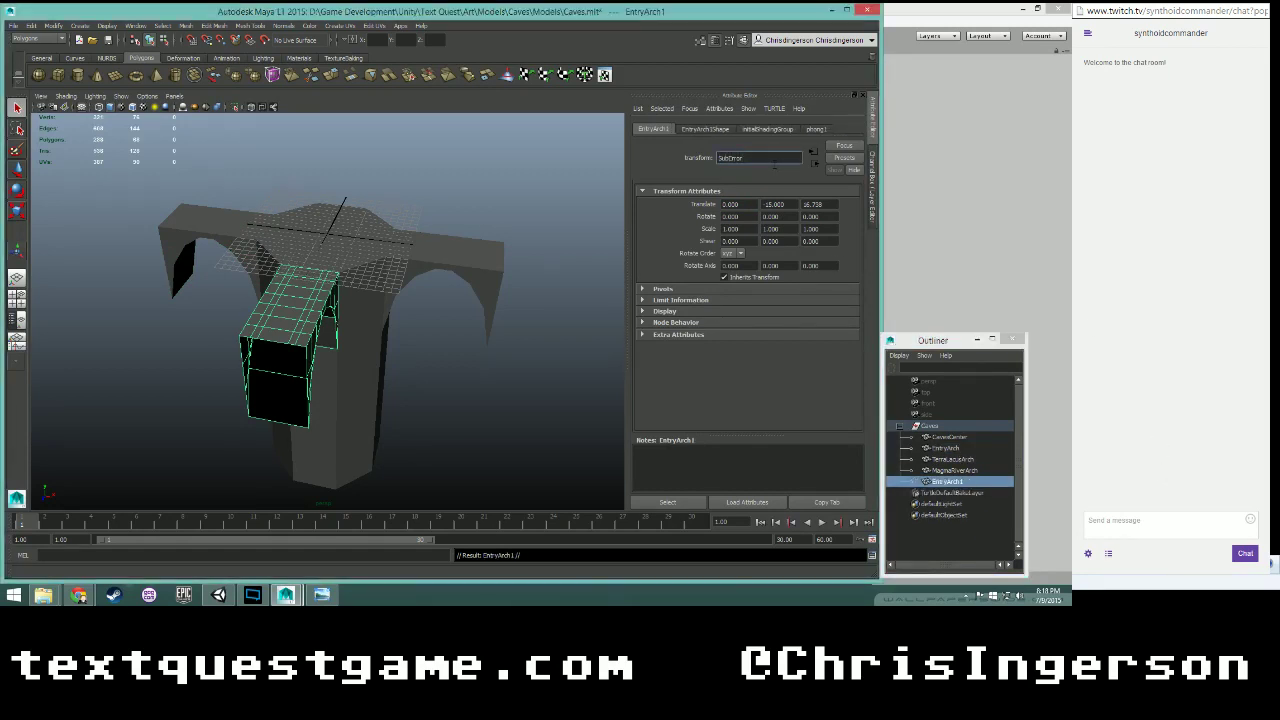
text(SubErrorArch)
key(Return)
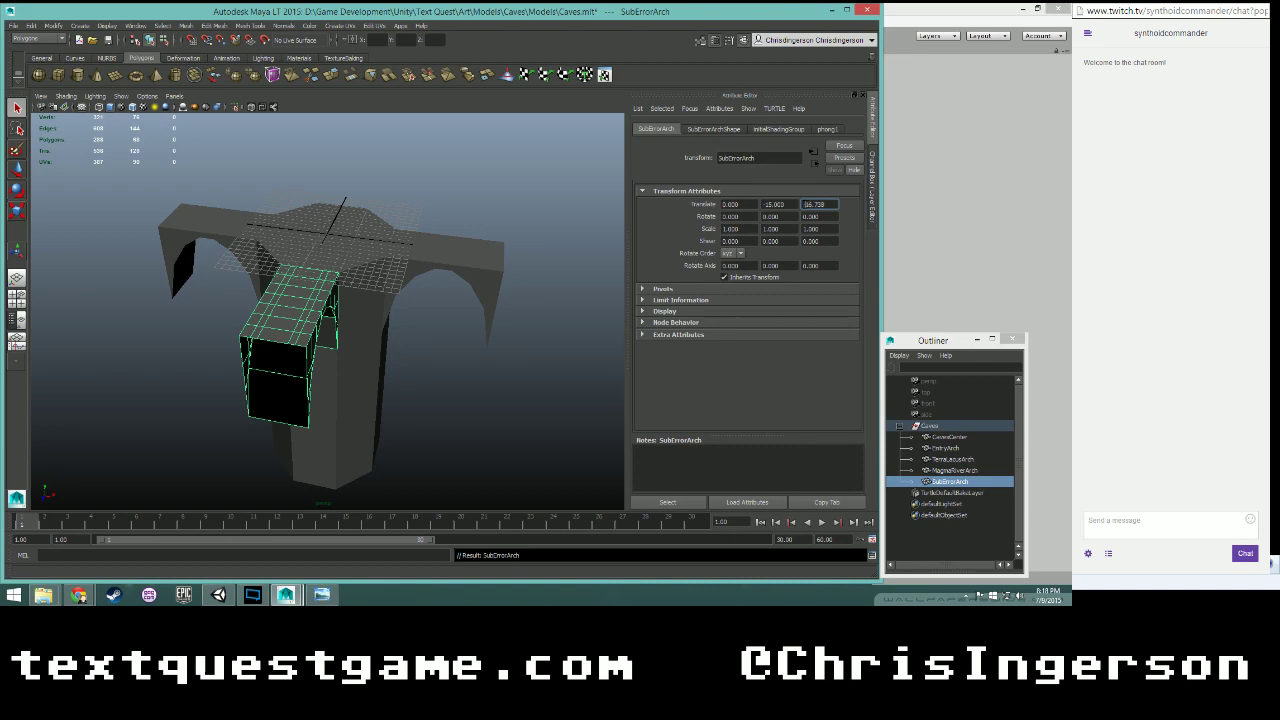
key(Return)
- Try to insert an edge loop across the radial edges on the top cap of CavesCenter
alt+drag(584, 292, 478, 278)
click(400, 226)
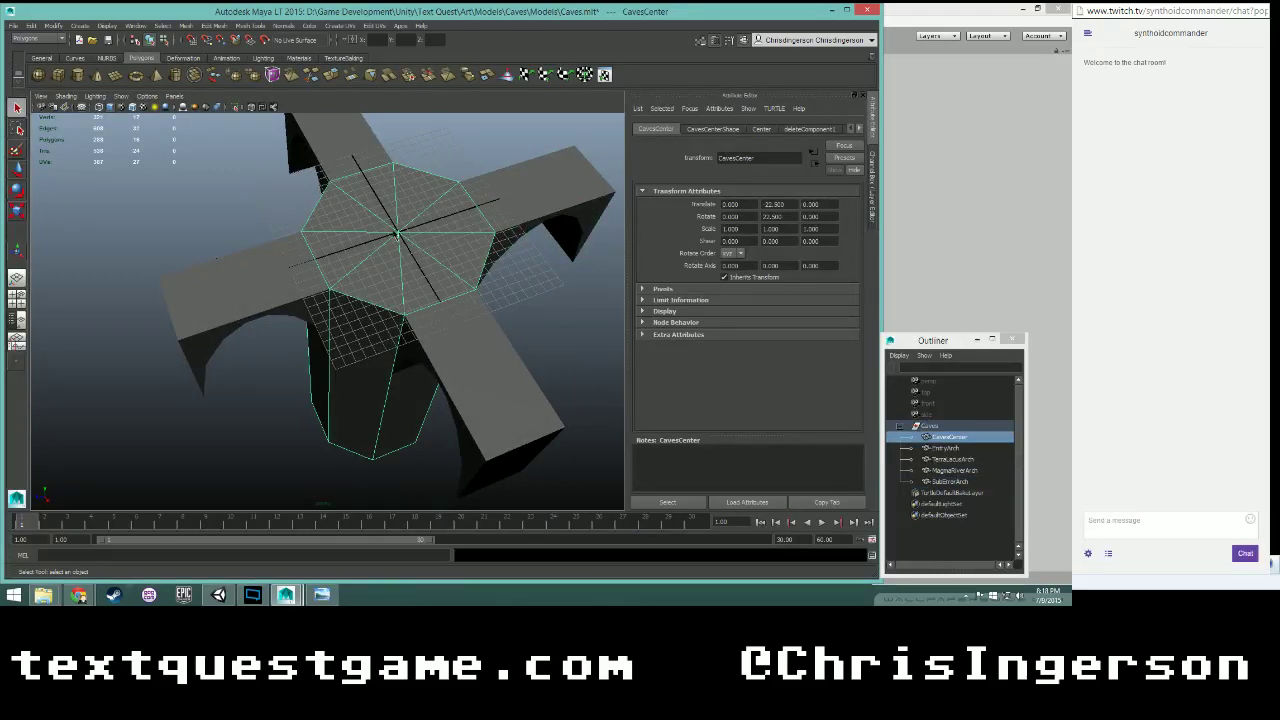
right_drag(394, 231, 395, 208)
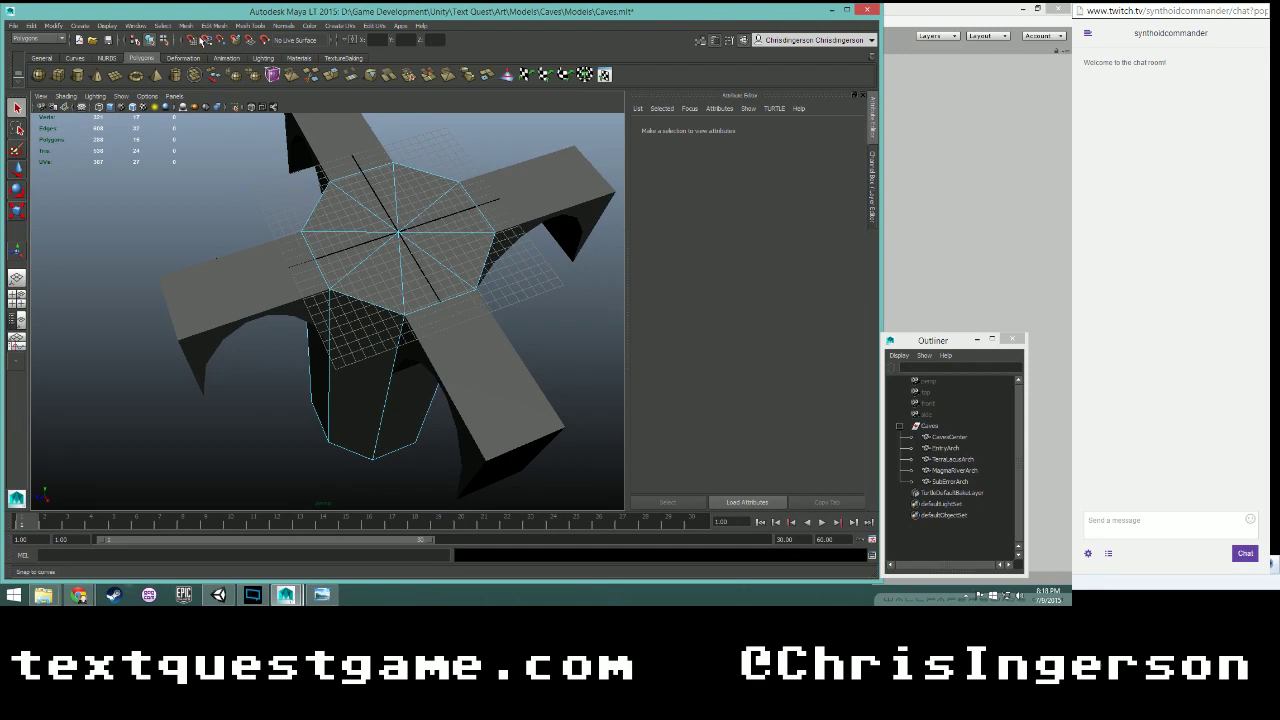
click(240, 26)
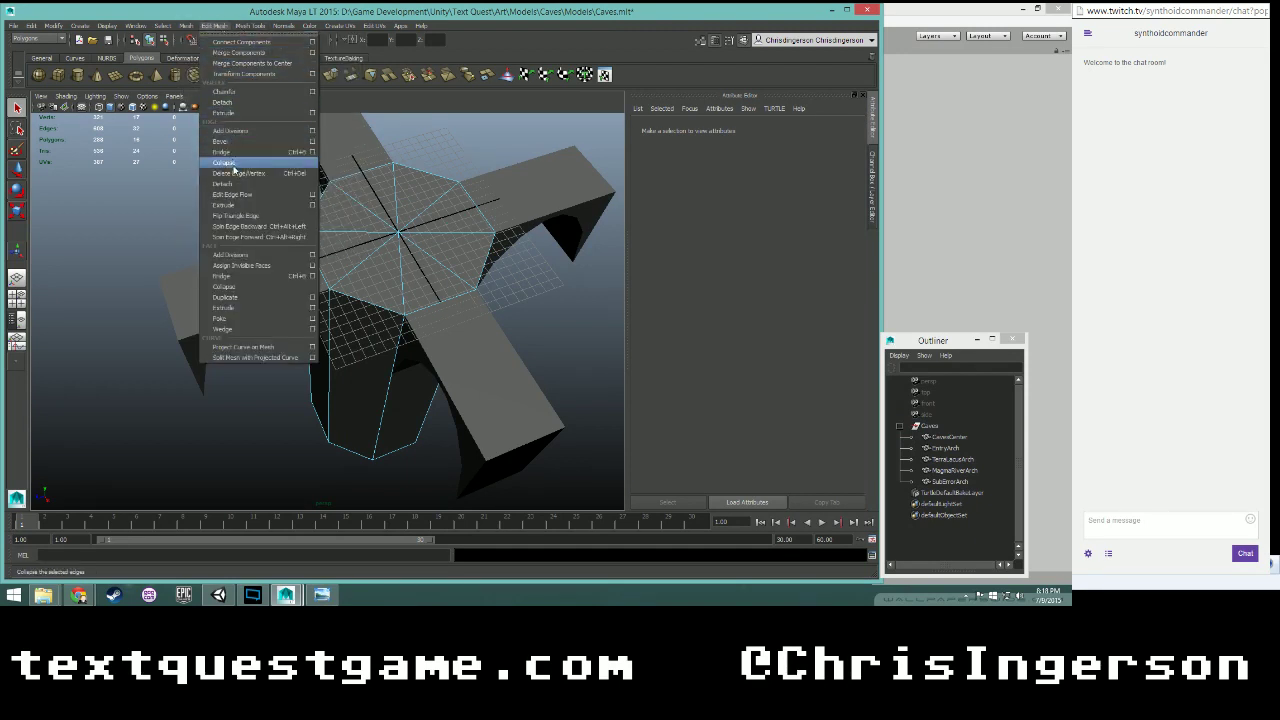
mouse_move(256, 29)
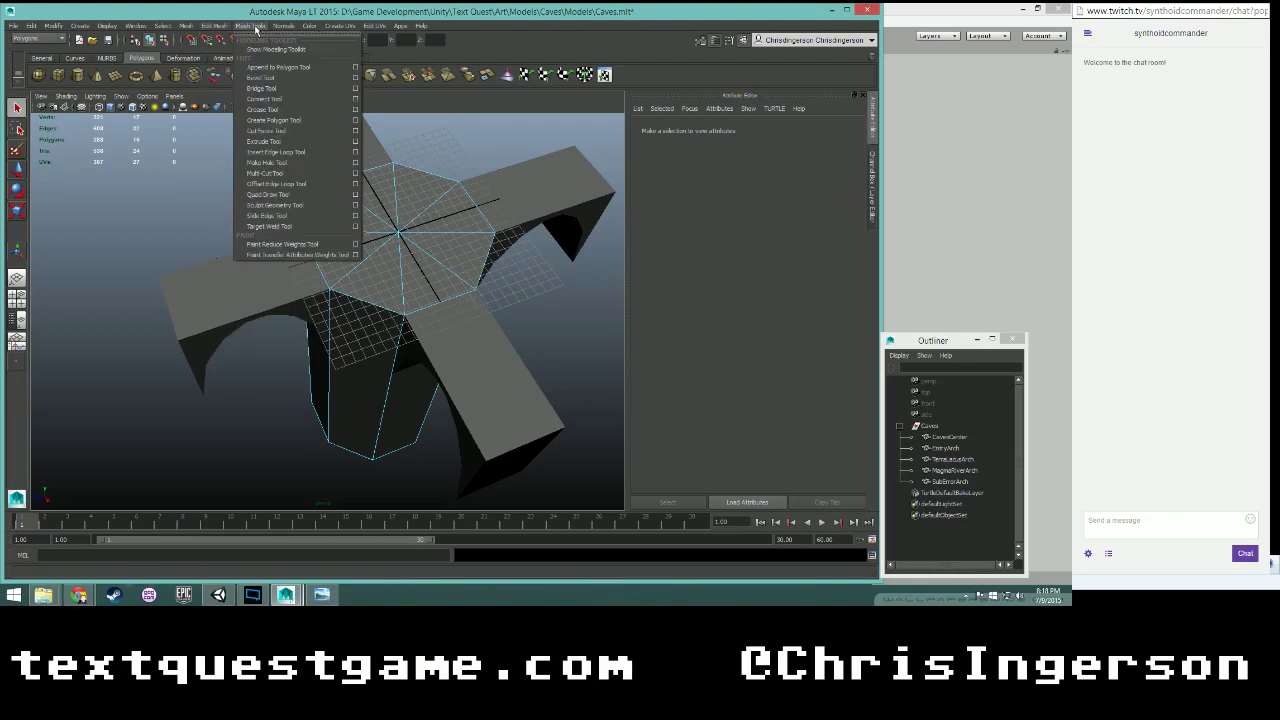
click(270, 152)
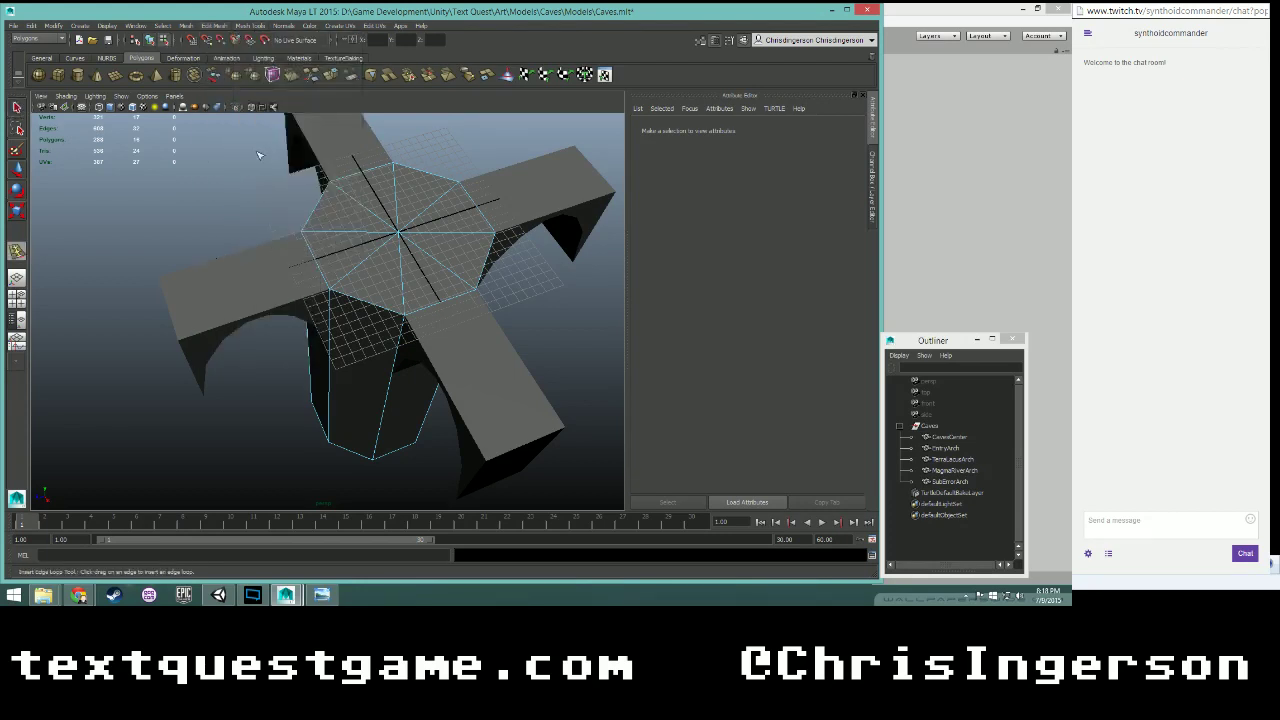
click(362, 230)
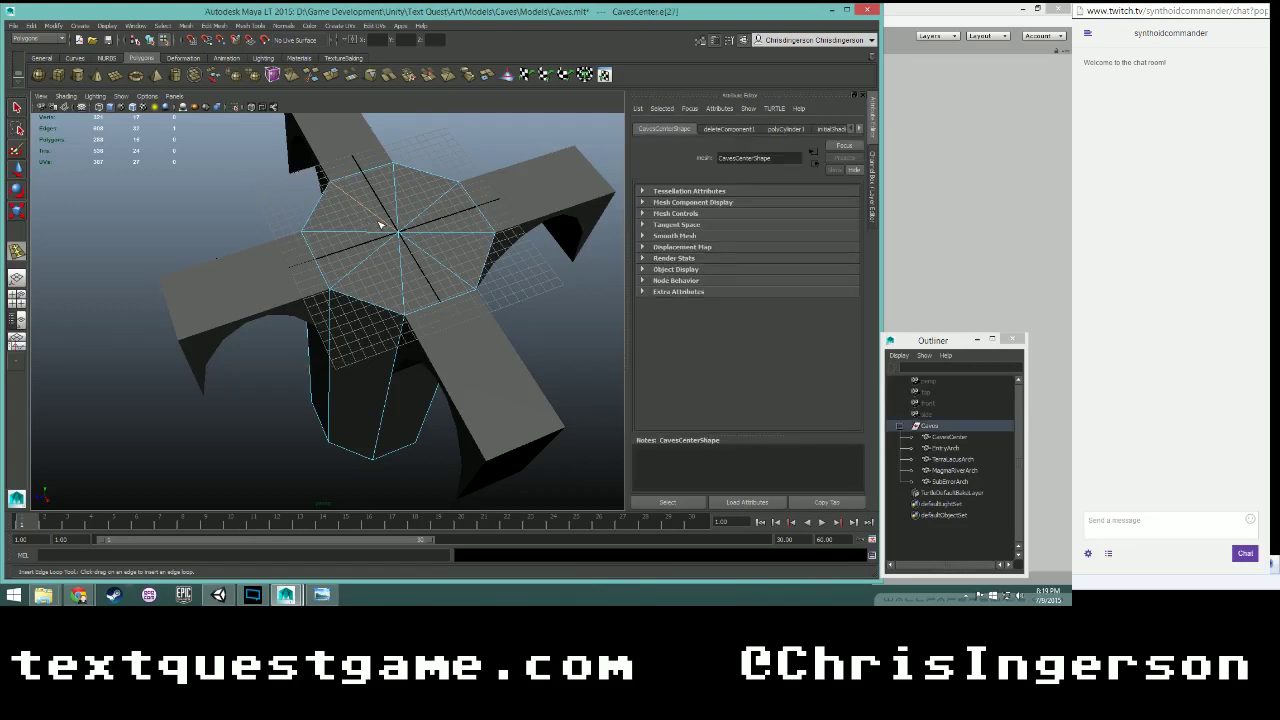
key(ctrl+z)
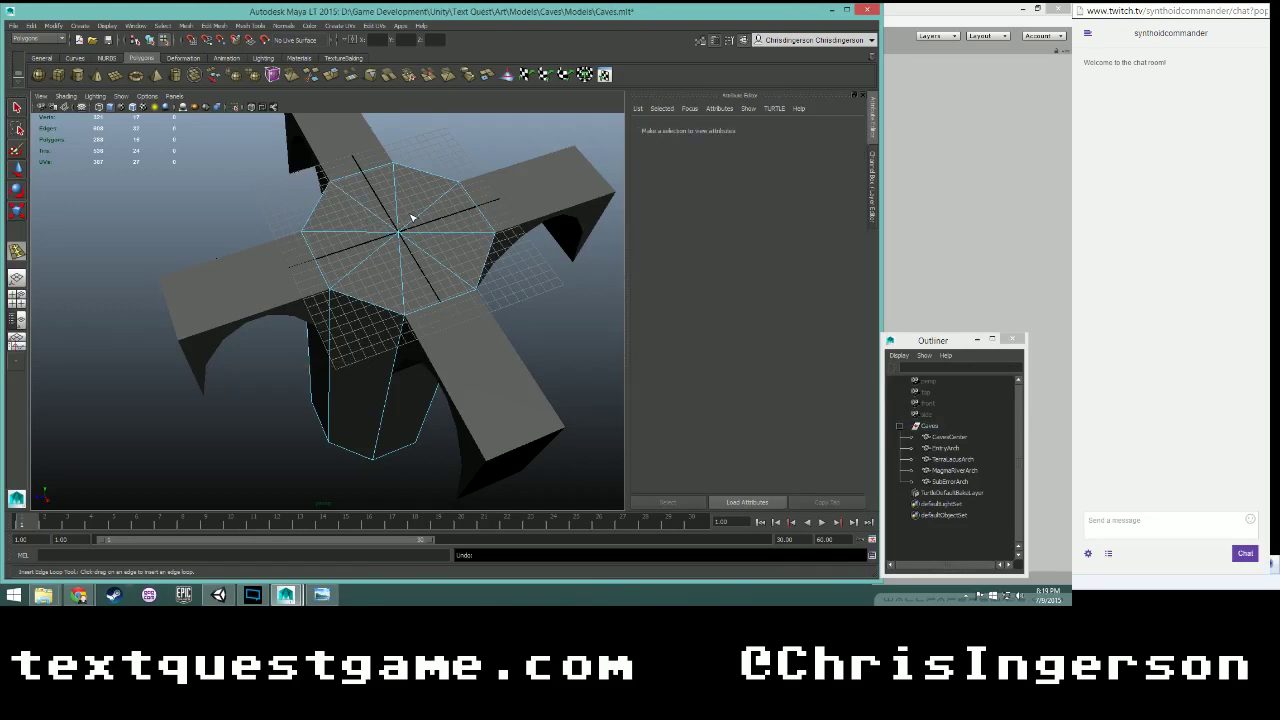
scroll(408, 216, up, 2)
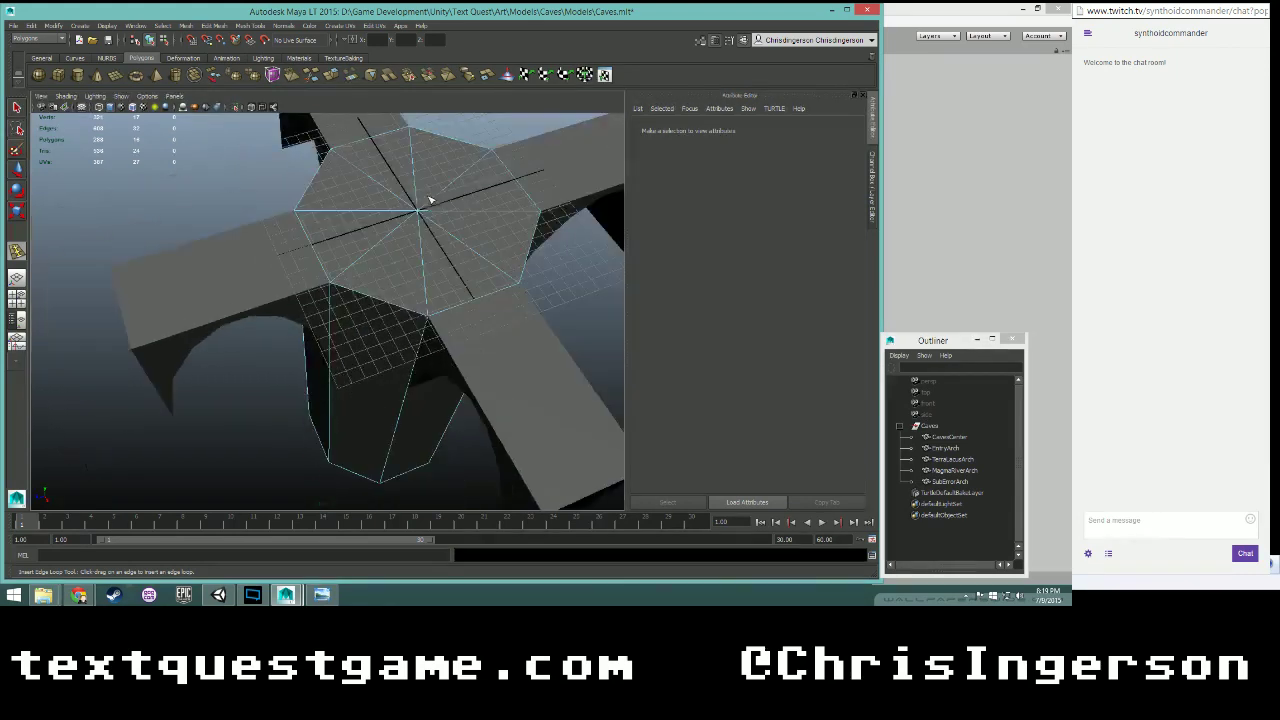
key(ctrl+z)
right_drag(418, 187, 404, 173)
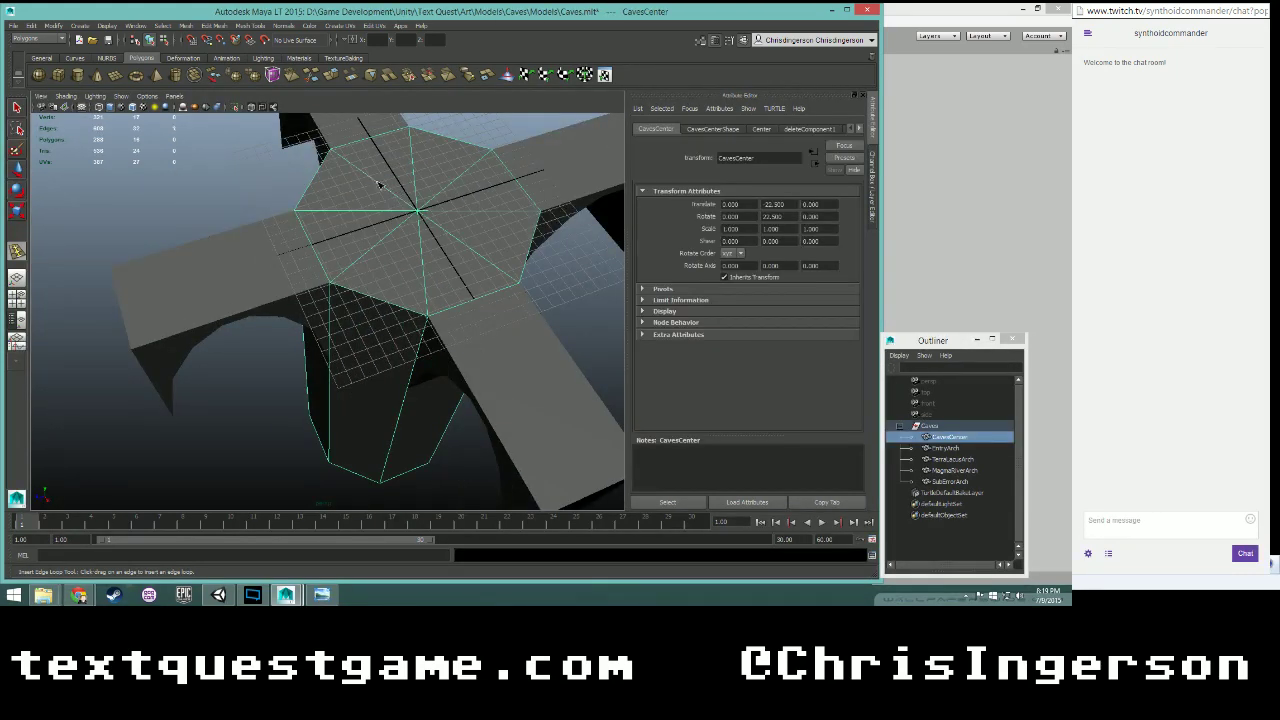
click(379, 184)
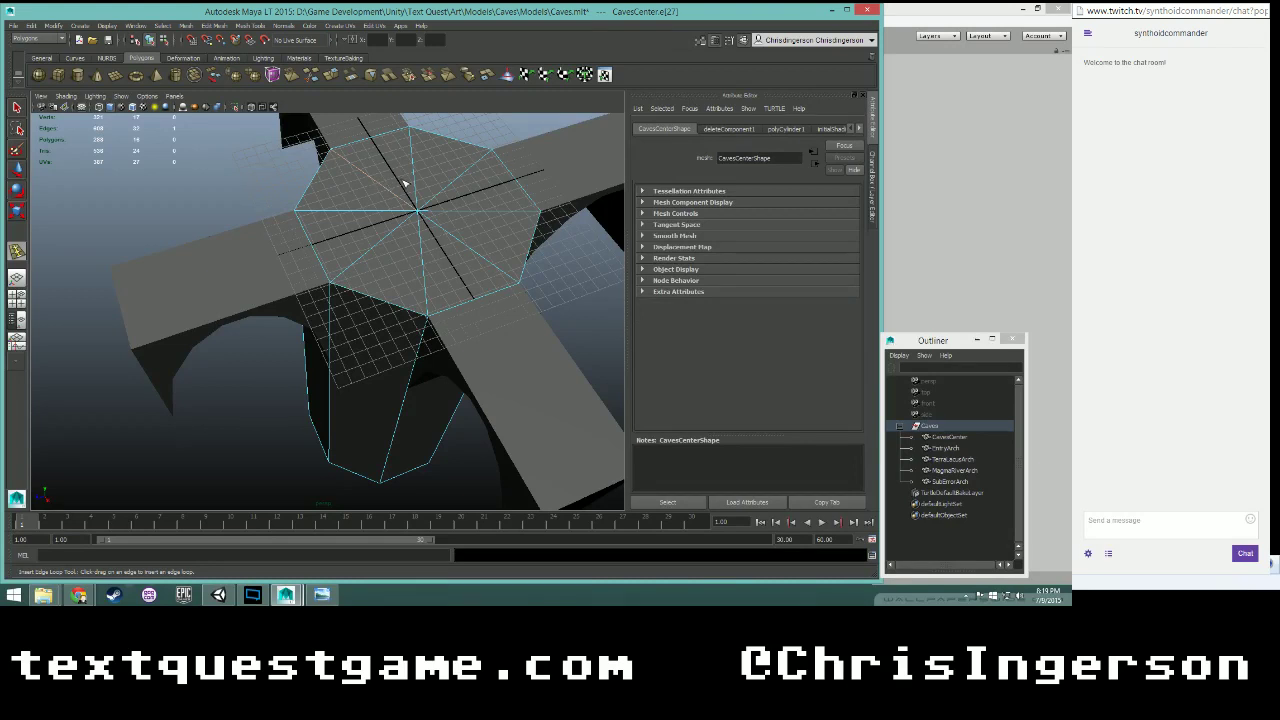
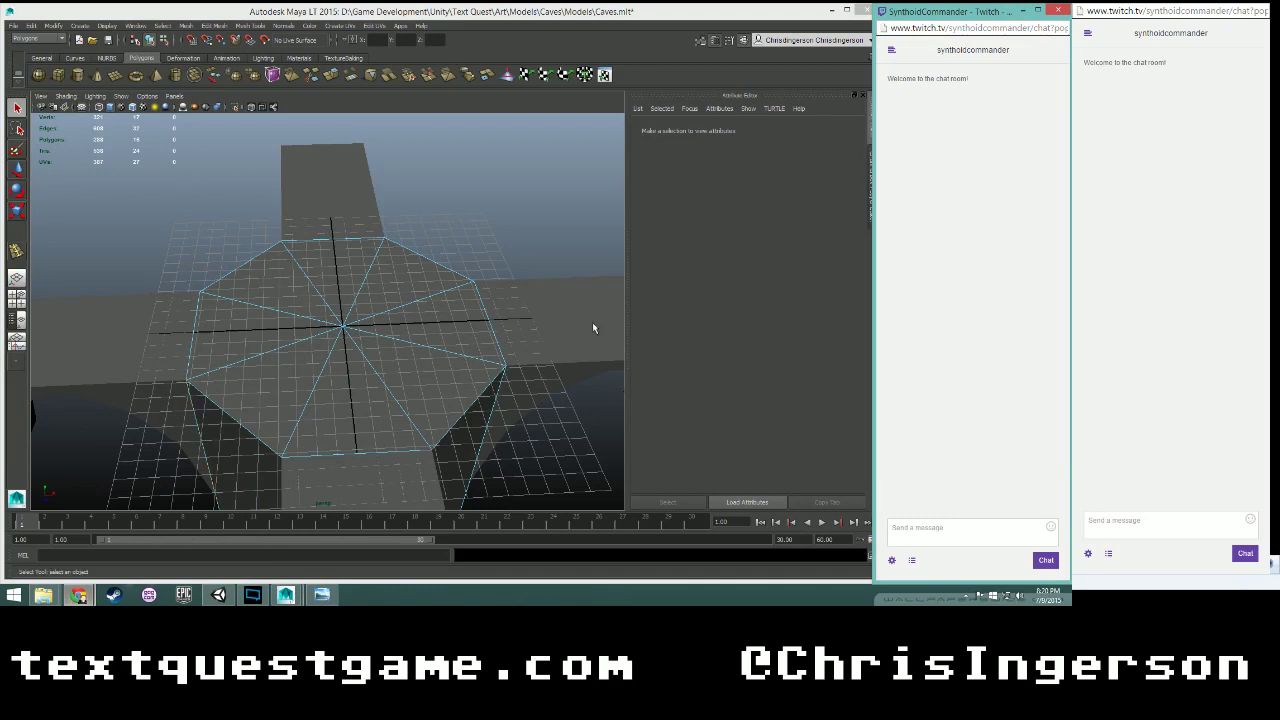
- Examine the joins between the central column and the four arches from above and from the sides
click(804, 448)
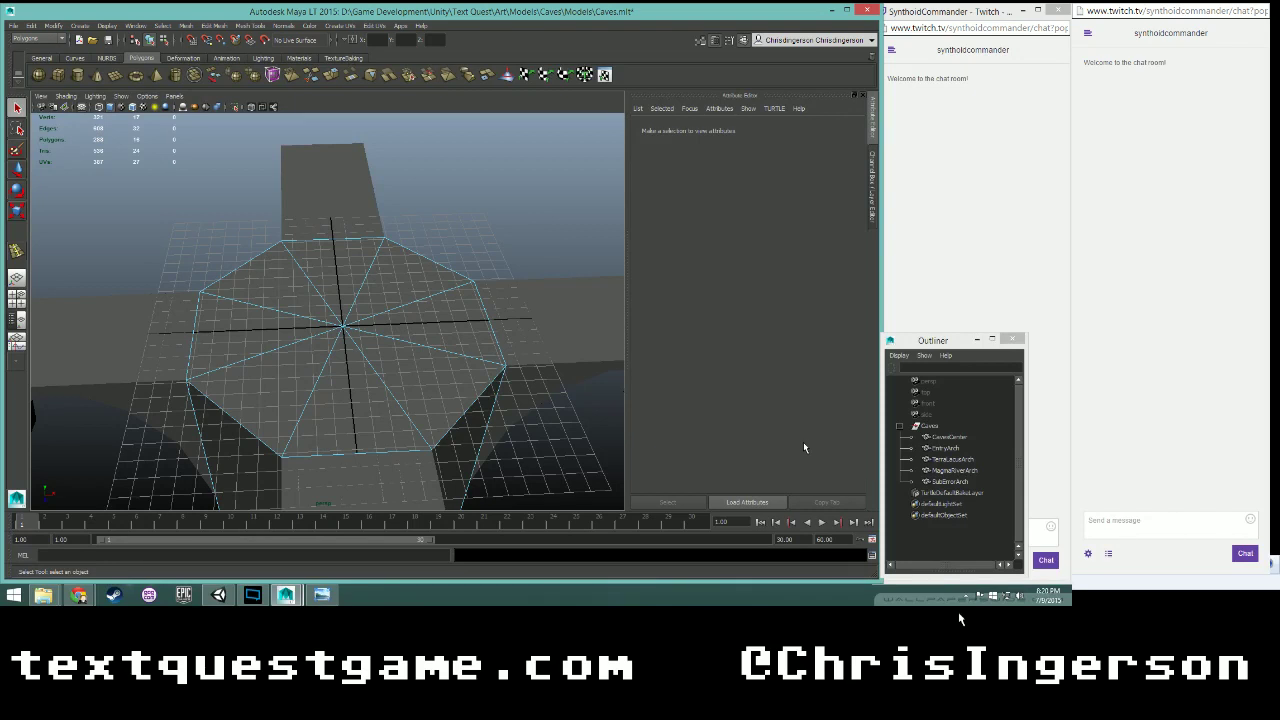
scroll(500, 365, down, 5)
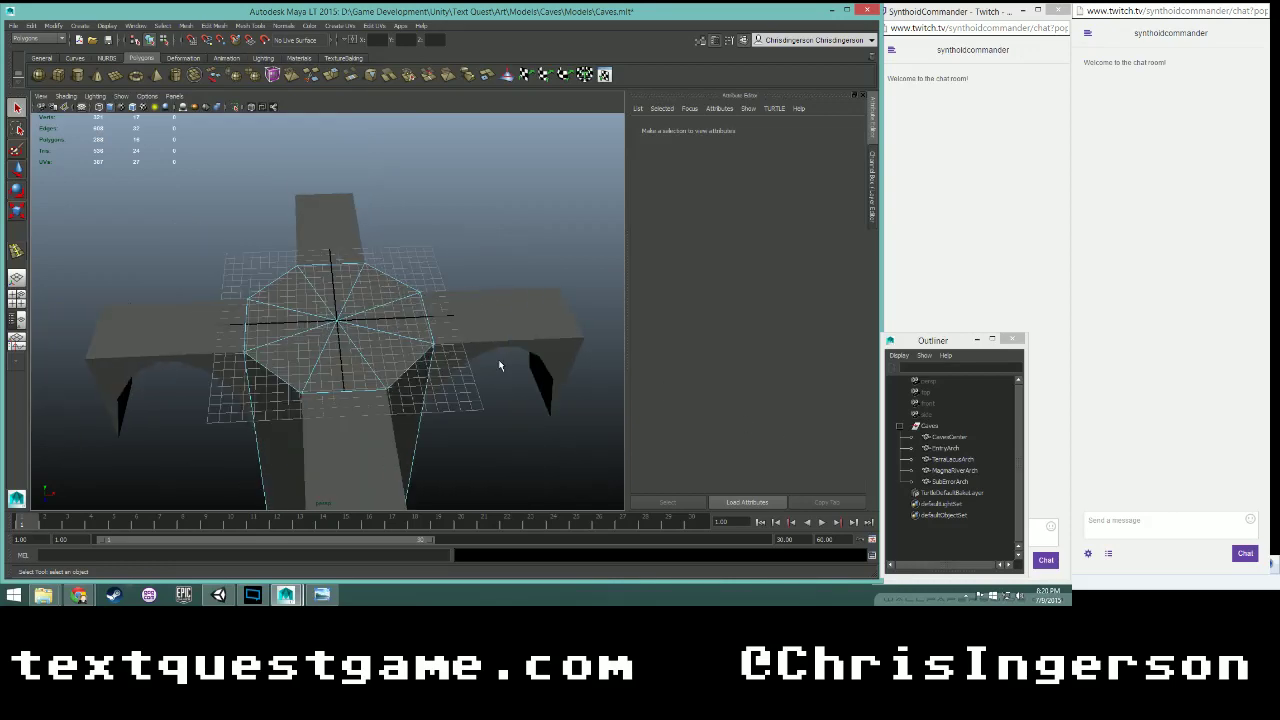
alt+drag(475, 390, 534, 357)
alt+middle_drag(371, 414, 356, 245)
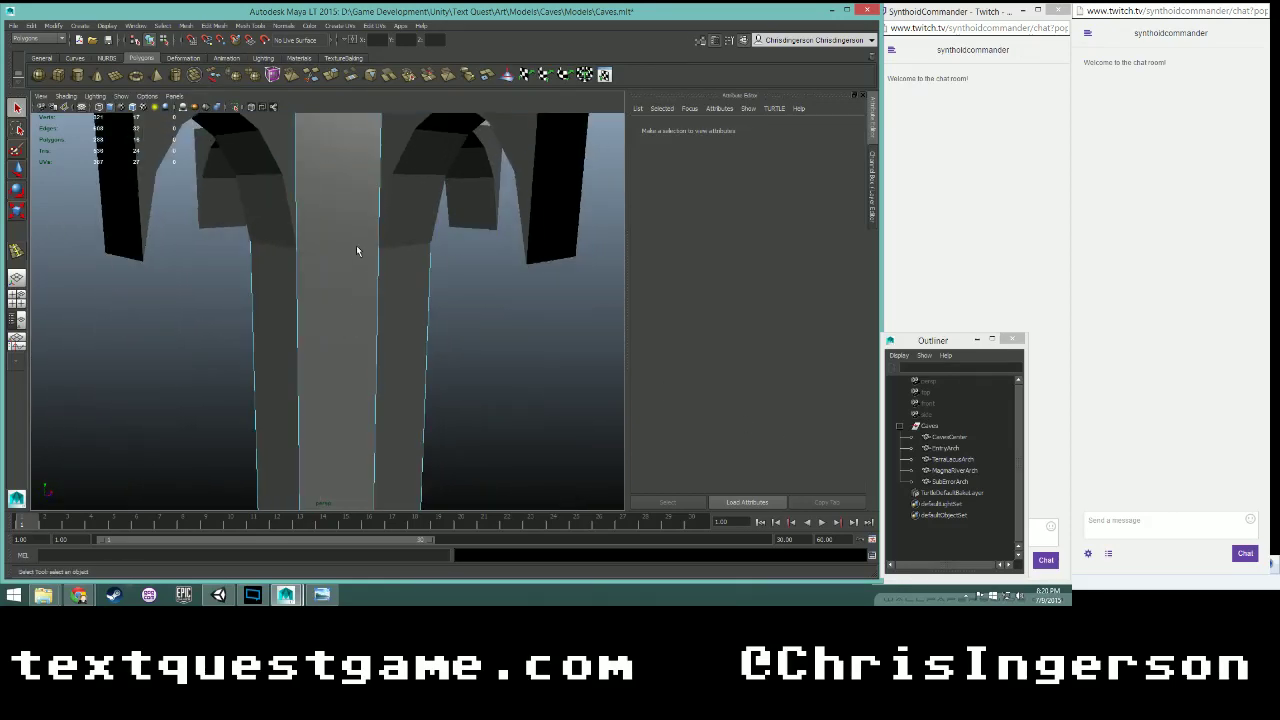
scroll(363, 375, down, 5)
scroll(331, 340, up, 3)
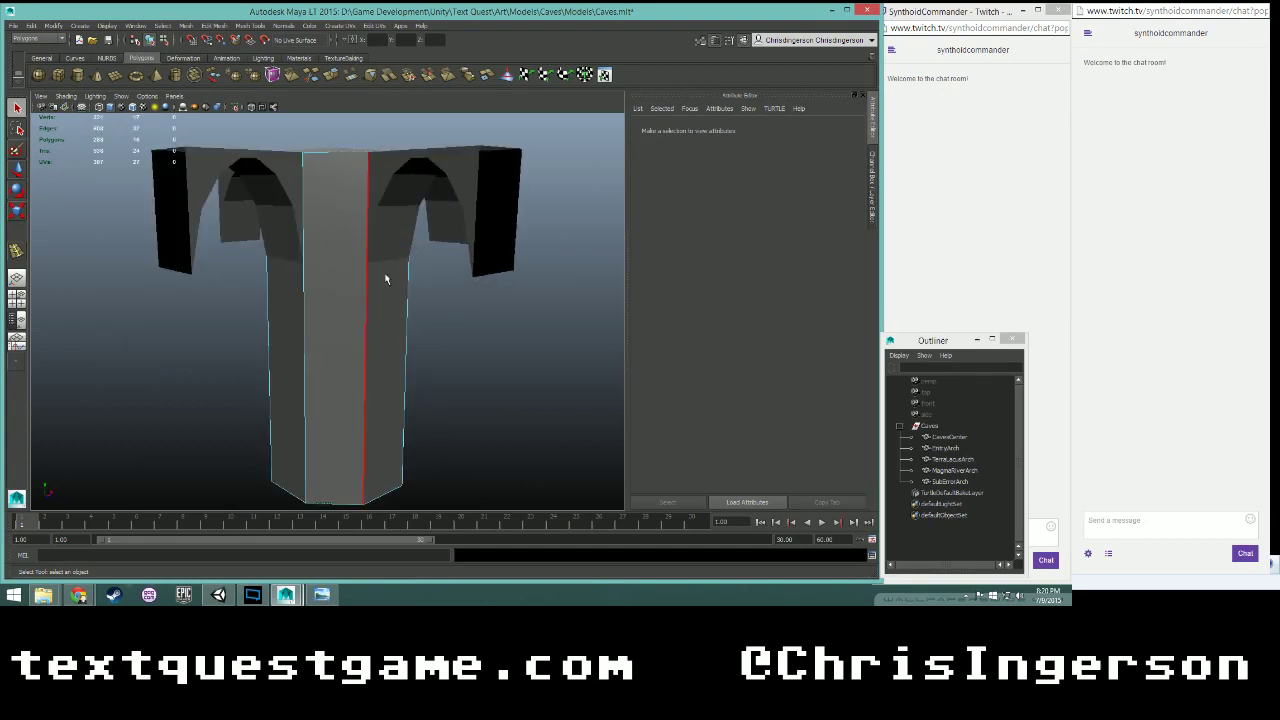
alt+drag(342, 258, 365, 229)
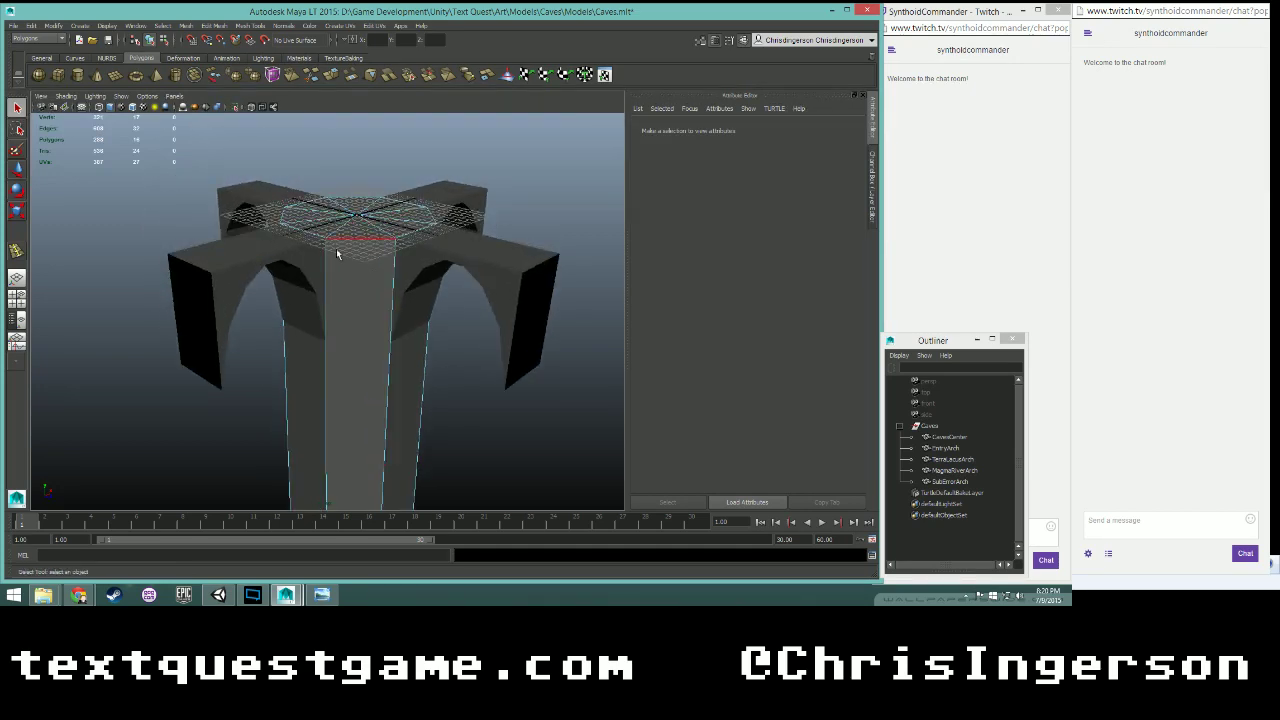
scroll(386, 258, up, 5)
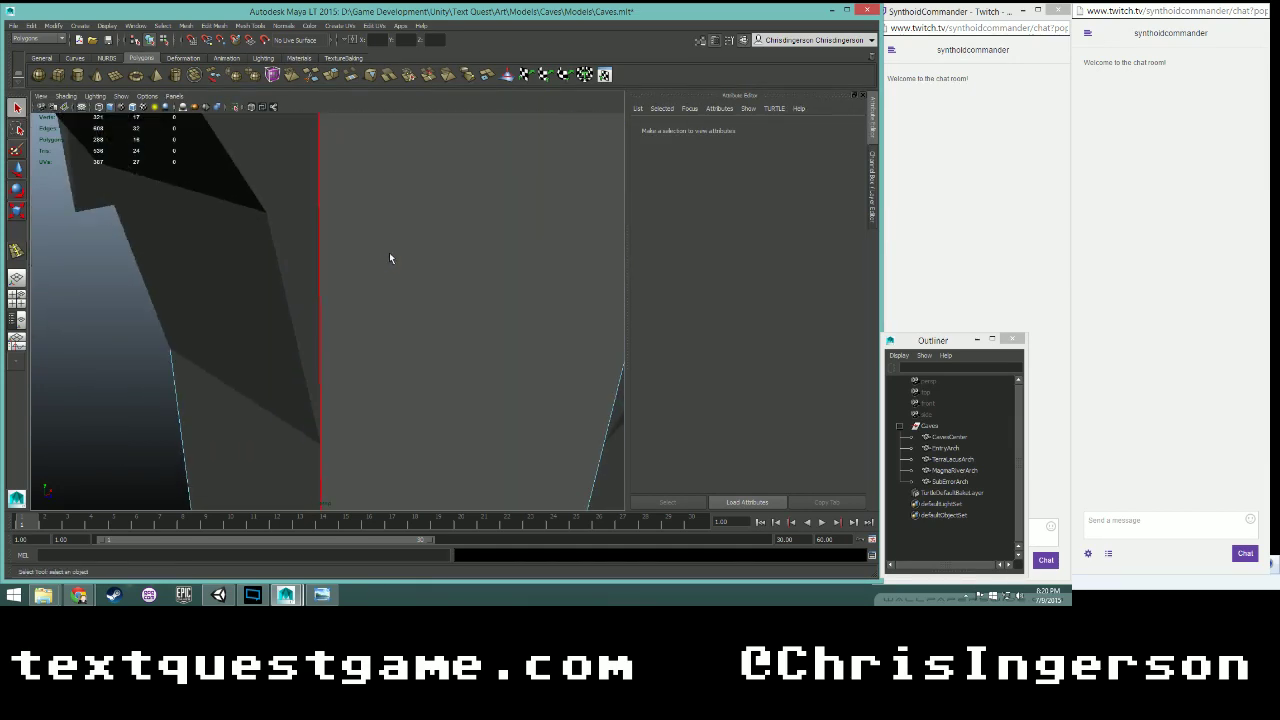
scroll(389, 252, down, 3)
alt+drag(415, 200, 362, 223)
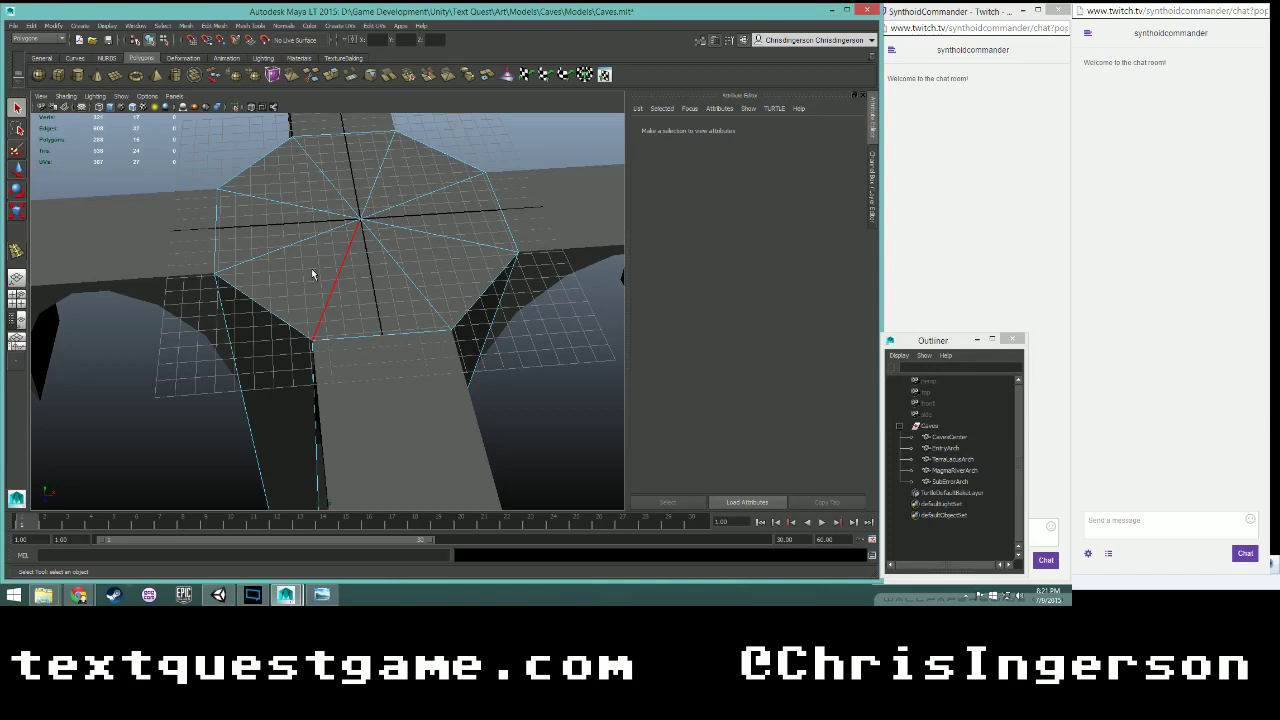
scroll(378, 245, down, 6)
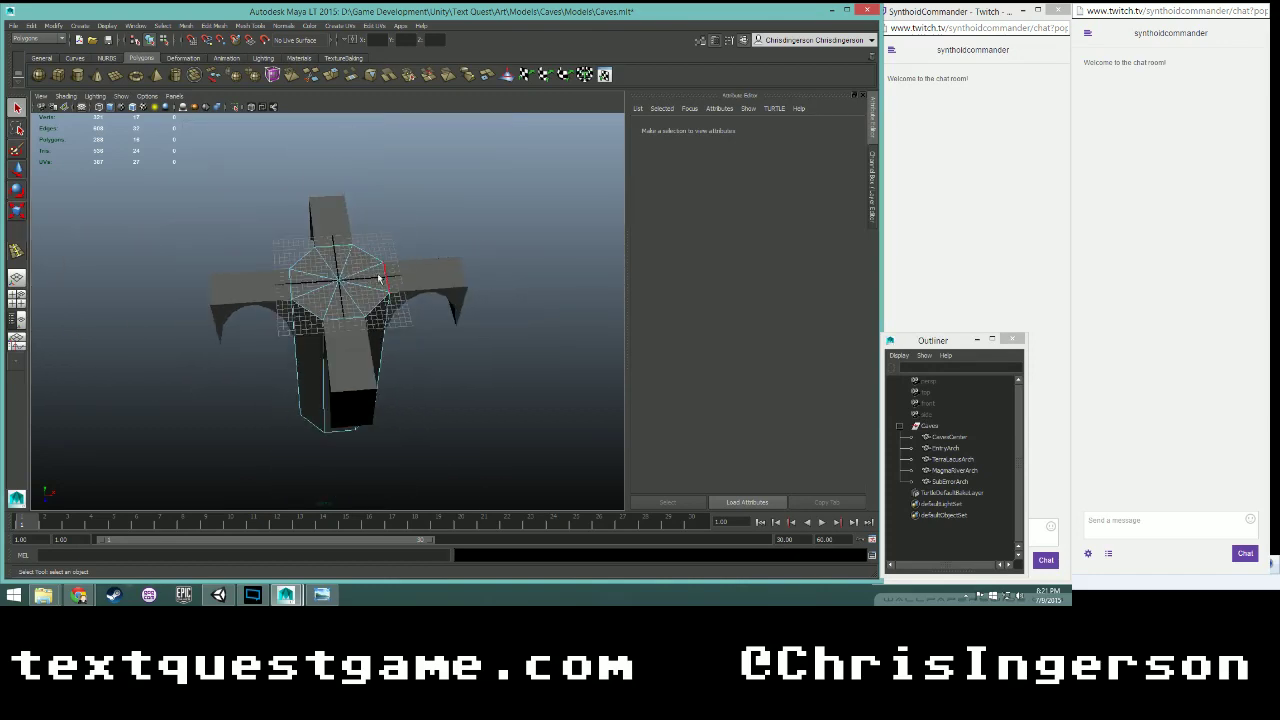
alt+drag(380, 270, 295, 310)
scroll(295, 312, up, 5)
scroll(299, 306, up, 4)
scroll(303, 304, down, 4)
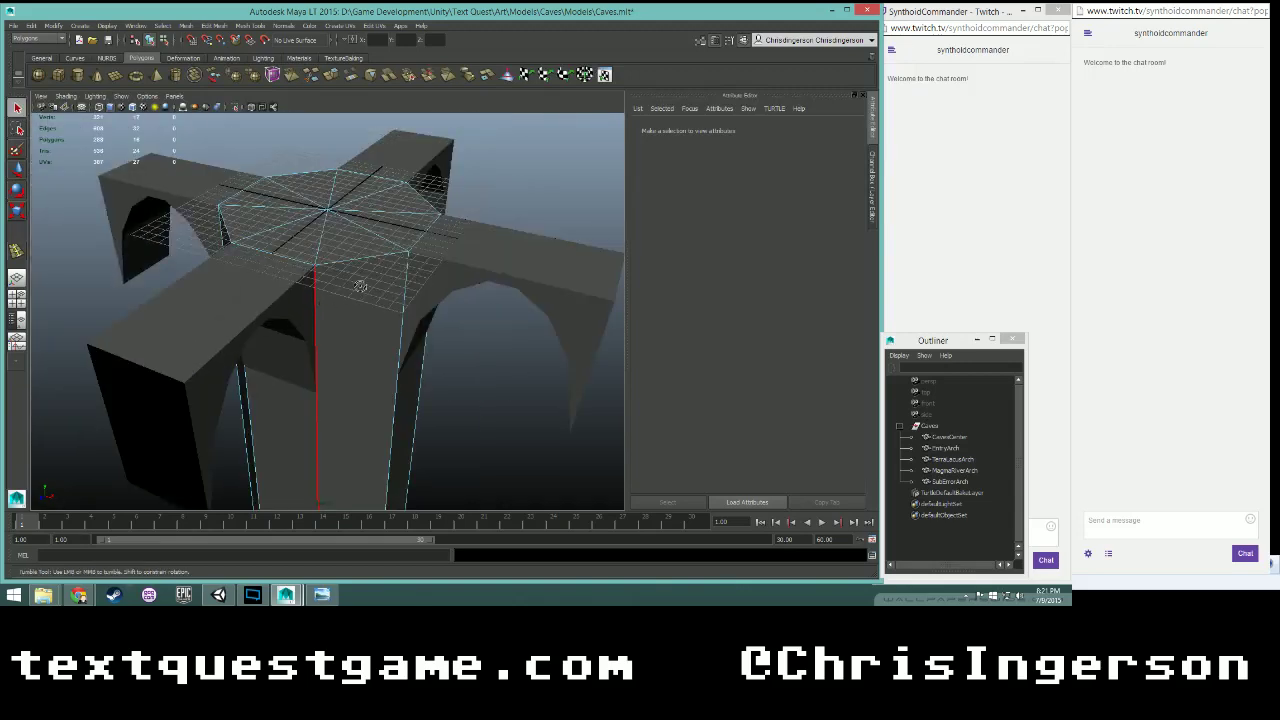
alt+drag(360, 286, 323, 275)
- Delete the lower underside faces of EntryArch's curve where it meets the central column
mouse_move(242, 274)
right_down()
mouse_move(261, 260)
mouse_move(240, 250)
right_up()
click(206, 268)
click(112, 277)
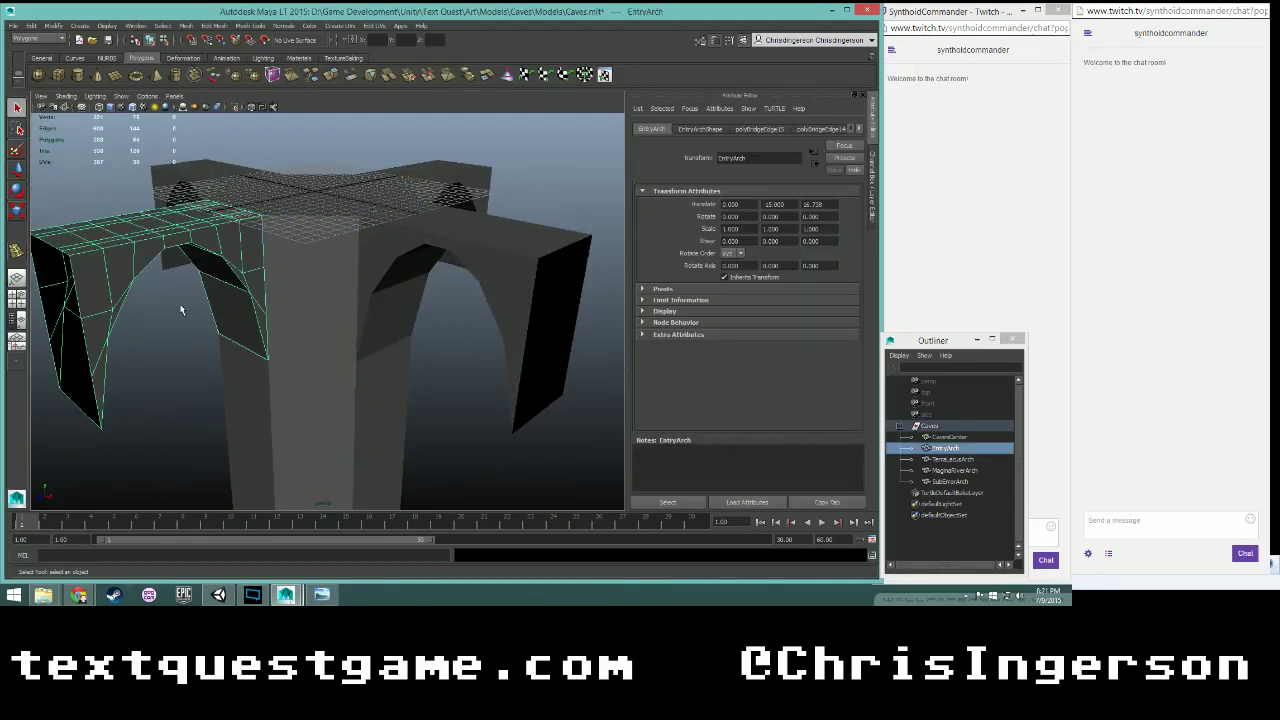
scroll(203, 310, up, 6)
scroll(190, 309, down, 2)
alt+middle_drag(200, 309, 317, 347)
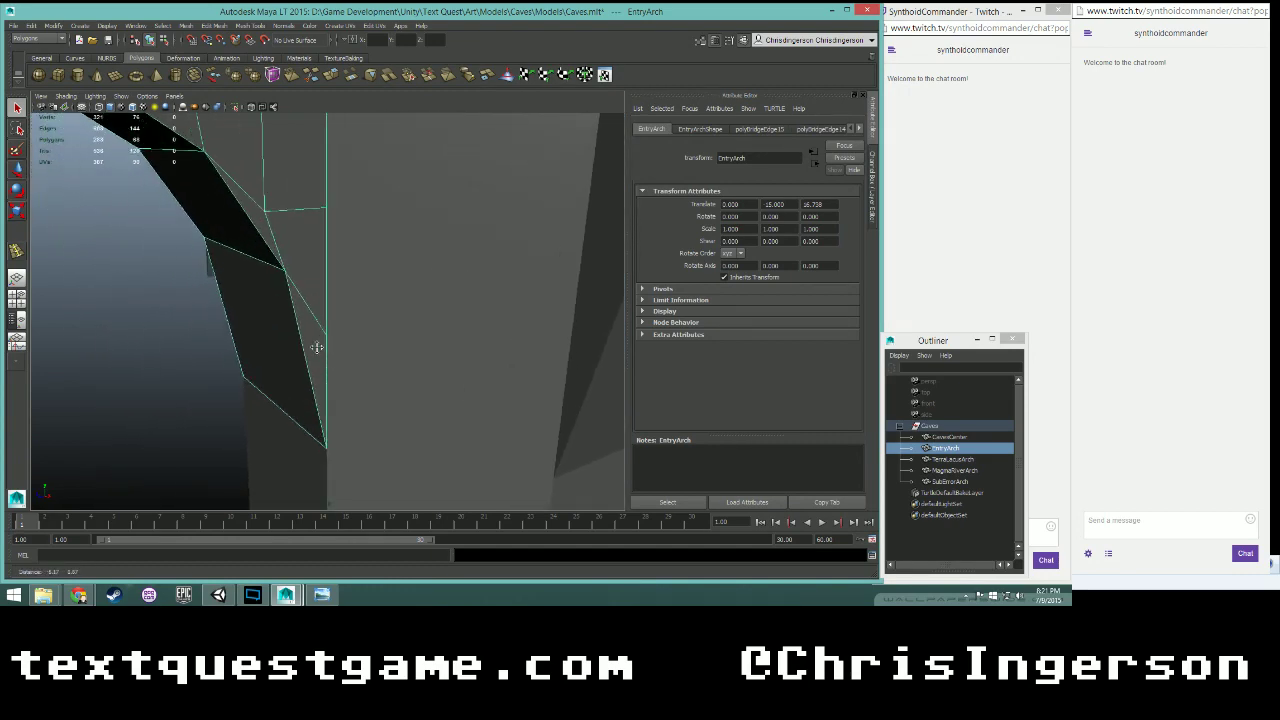
alt+drag(316, 347, 342, 311)
right_drag(266, 285, 267, 310)
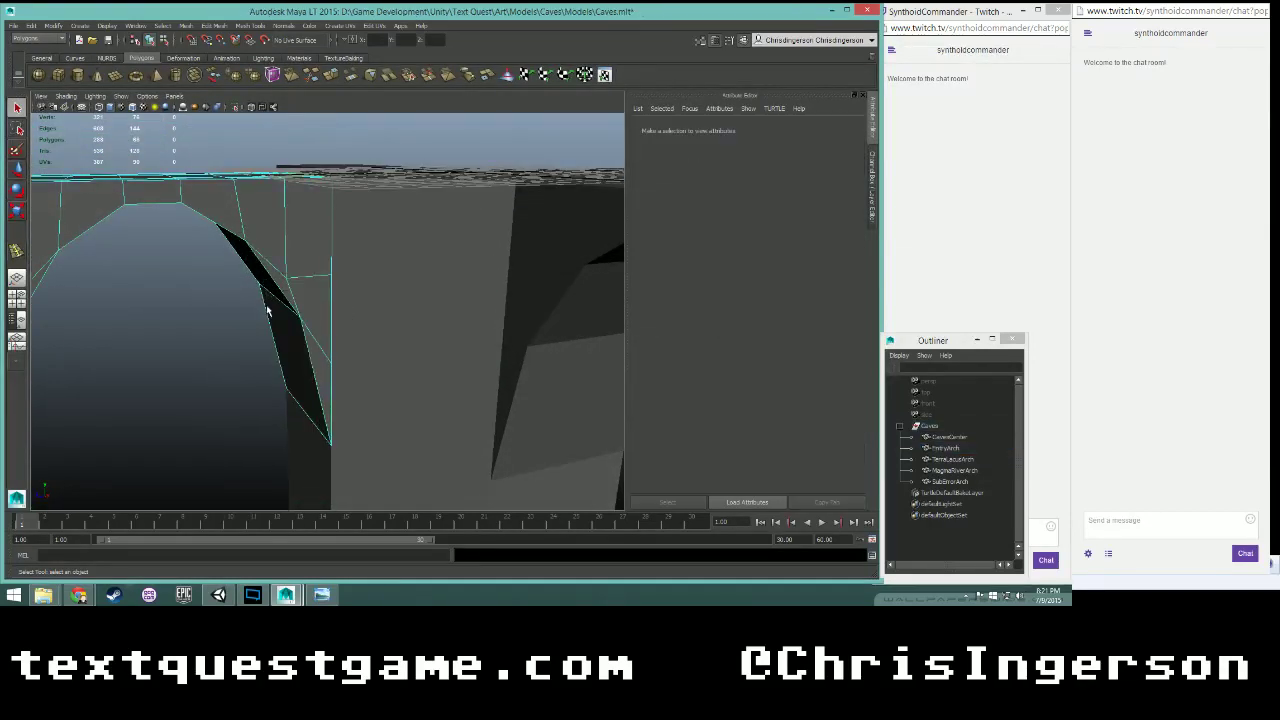
alt+drag(270, 305, 281, 278)
click(285, 225)
key(Delete)
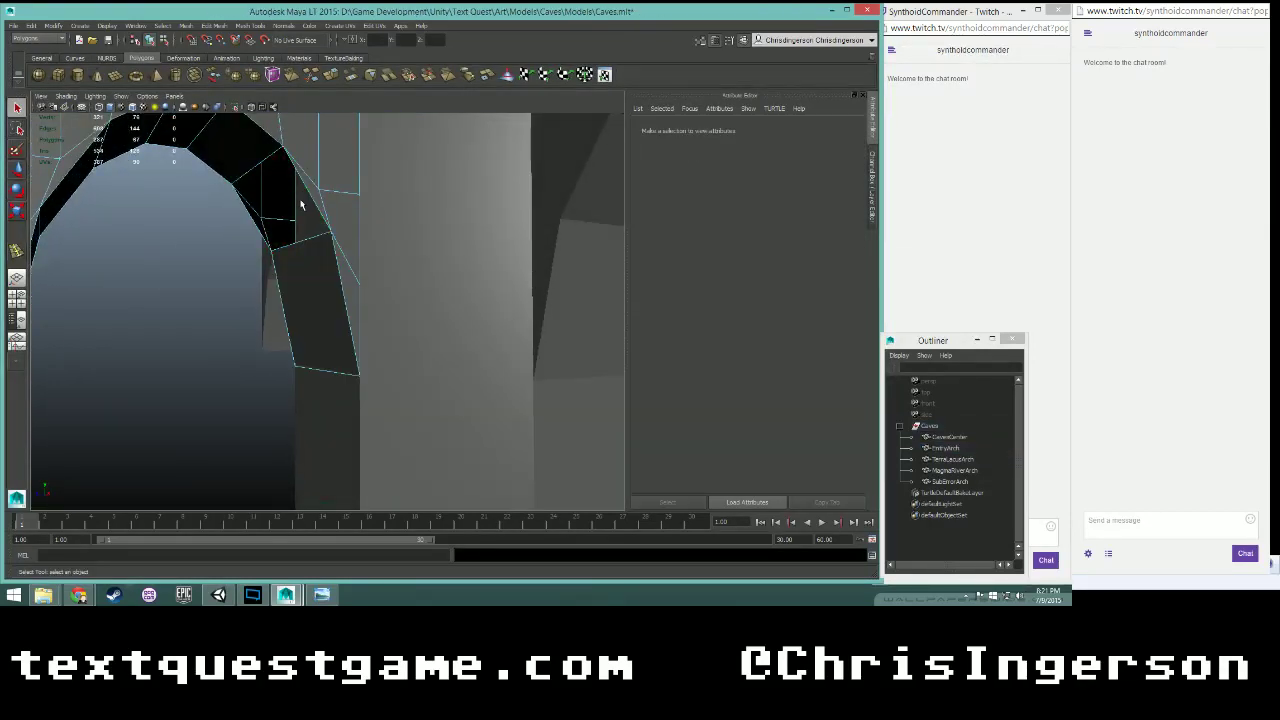
click(283, 258)
key(Delete)
click(300, 312)
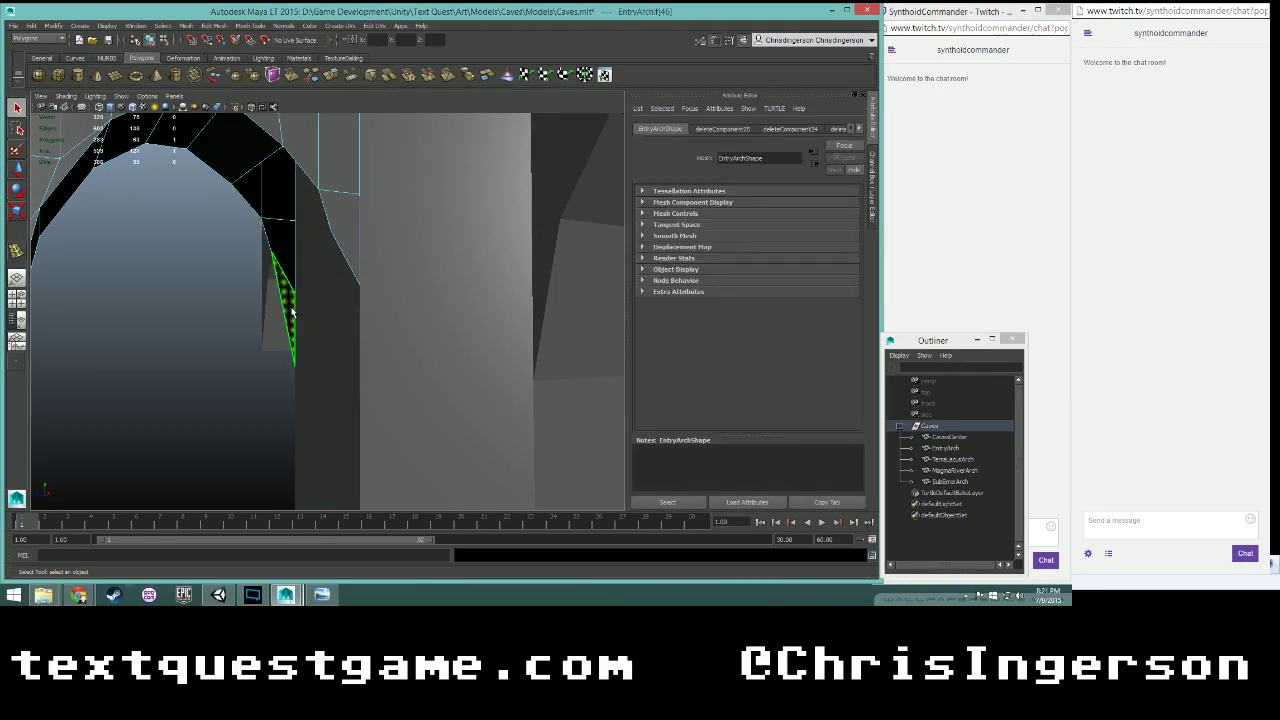
key(Delete)
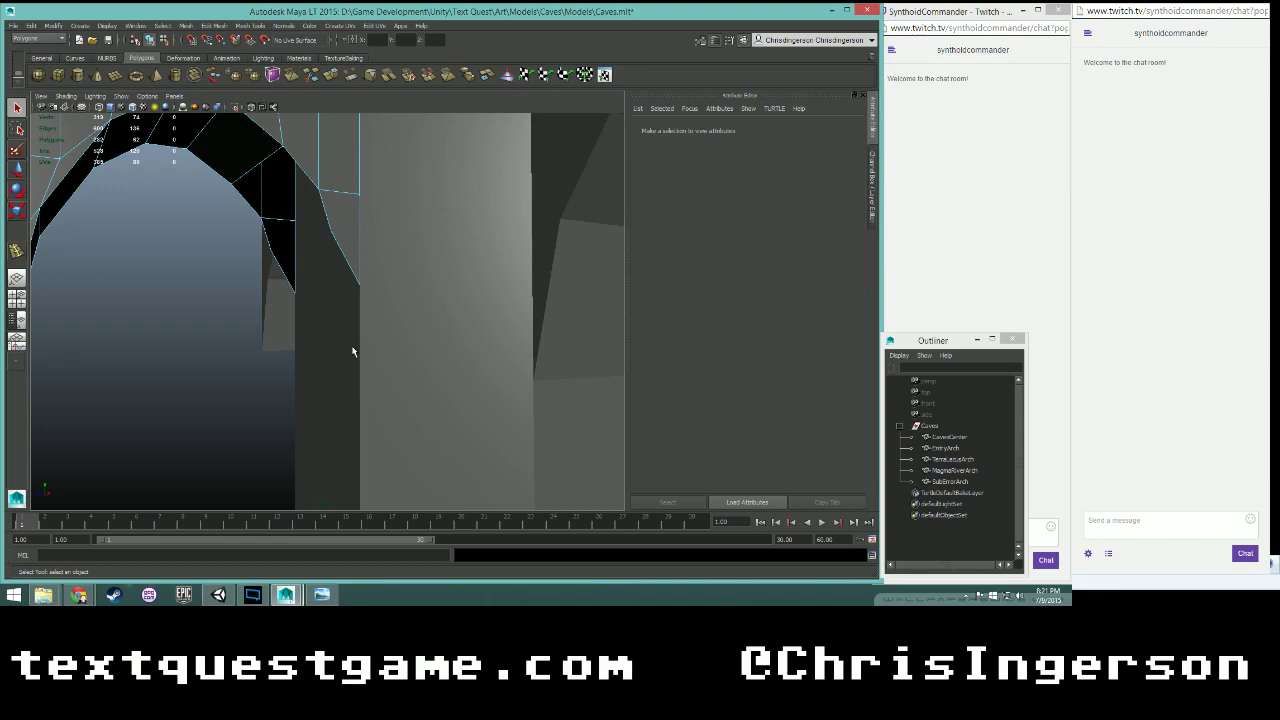
- Bridge the three pairs of opposing curve edges on EntryArch's column side to rebuild the open underside
alt+drag(354, 343, 312, 322)
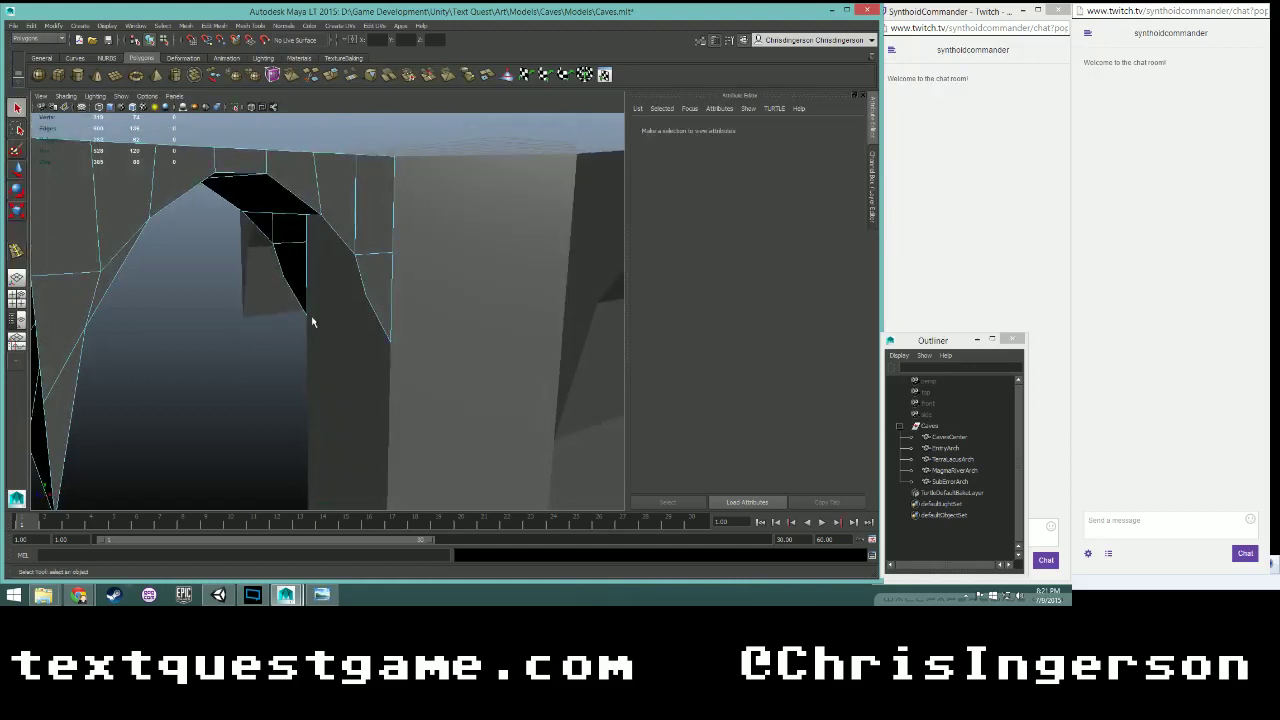
right_drag(265, 232, 253, 231)
click(255, 230)
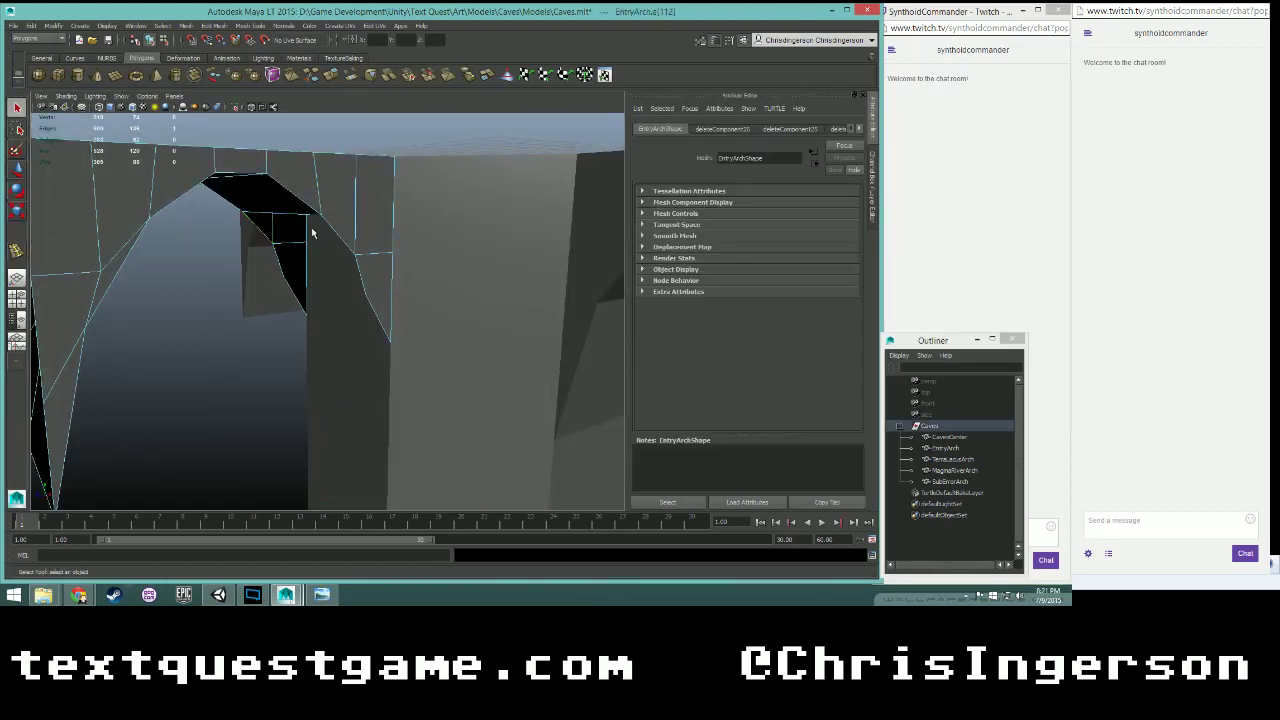
click(354, 238)
key(g)
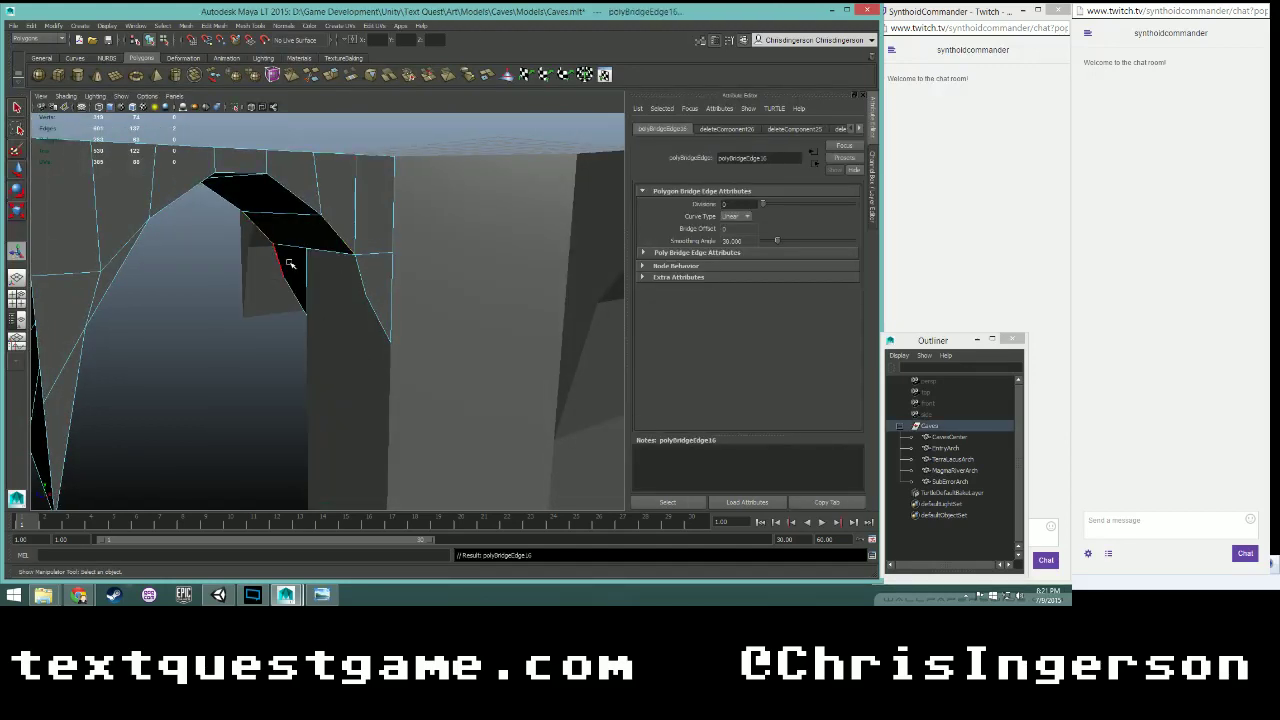
click(283, 265)
click(358, 272)
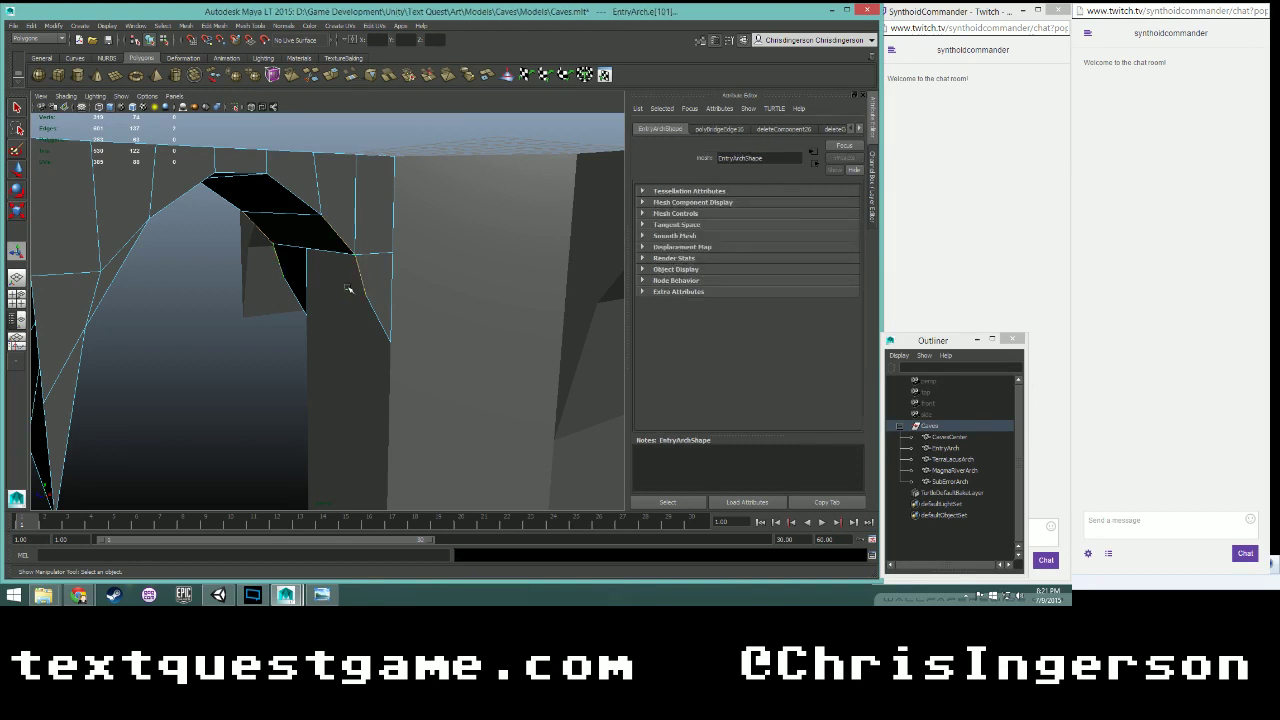
key(g)
click(293, 294)
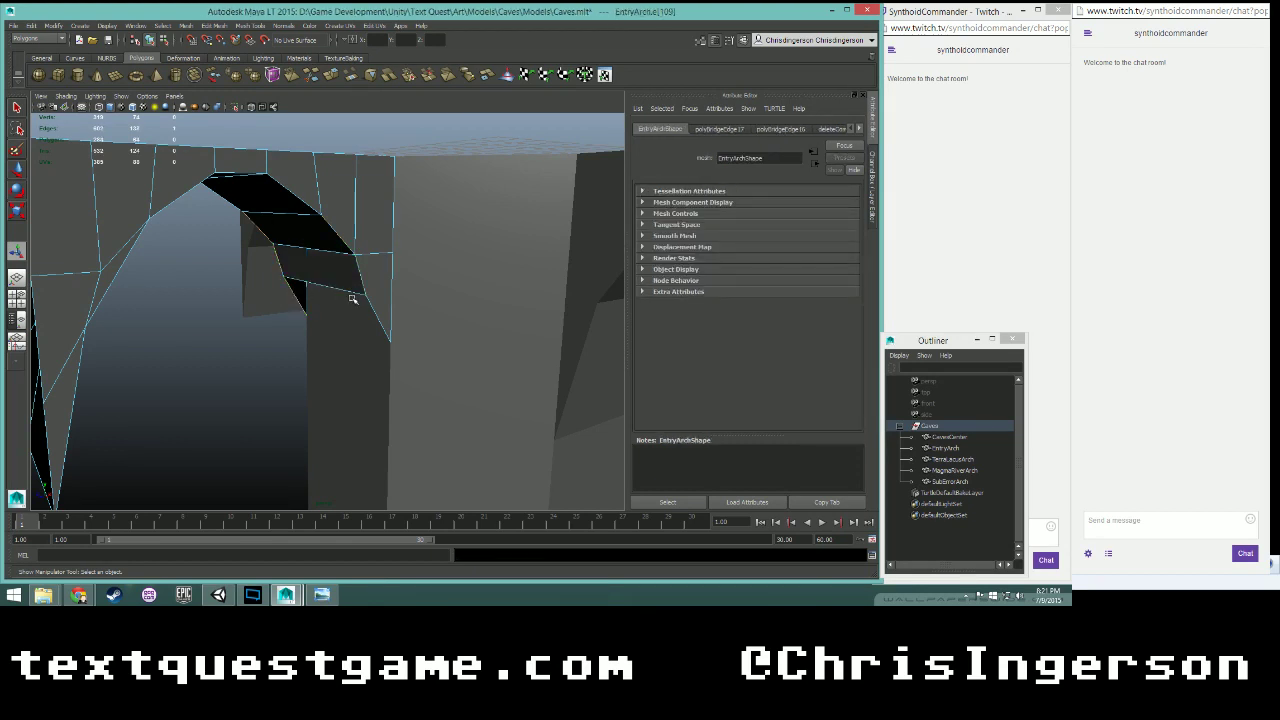
click(376, 307)
key(g)
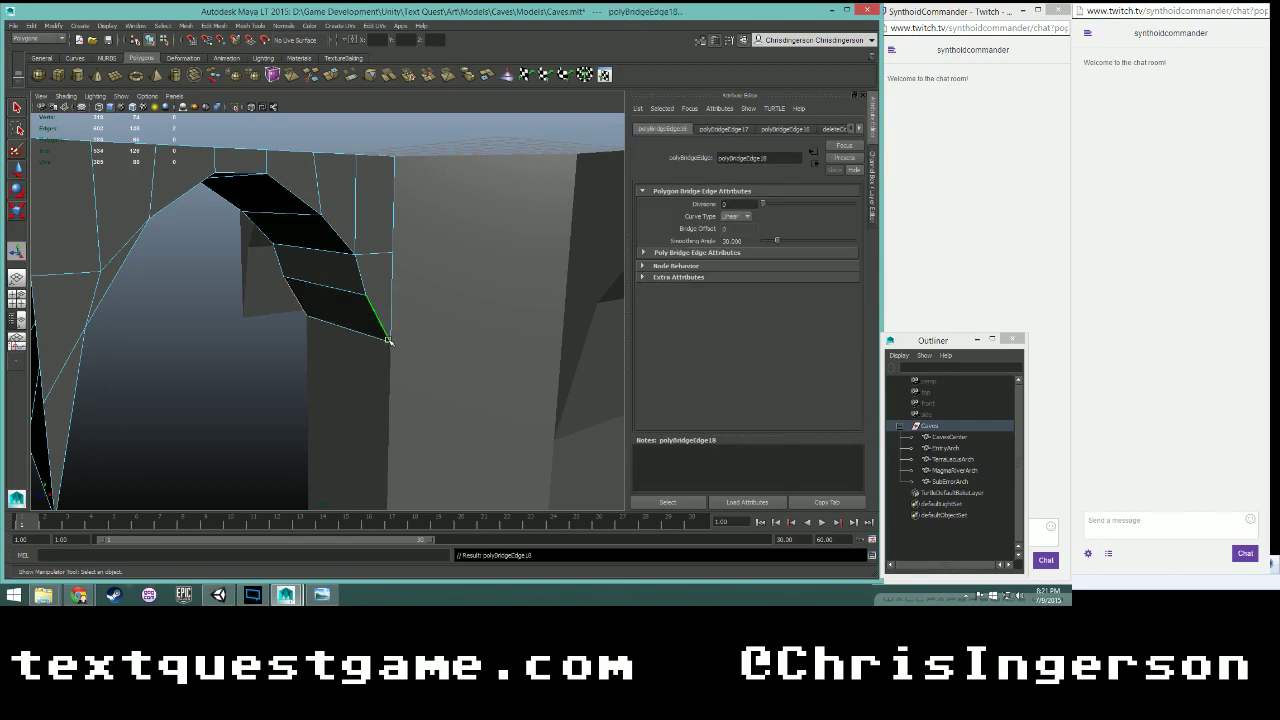
- Move a crosswise edge of EntryArch's rebuilt underside horizontally toward the column to reshape the curve
alt+drag(394, 329, 332, 299)
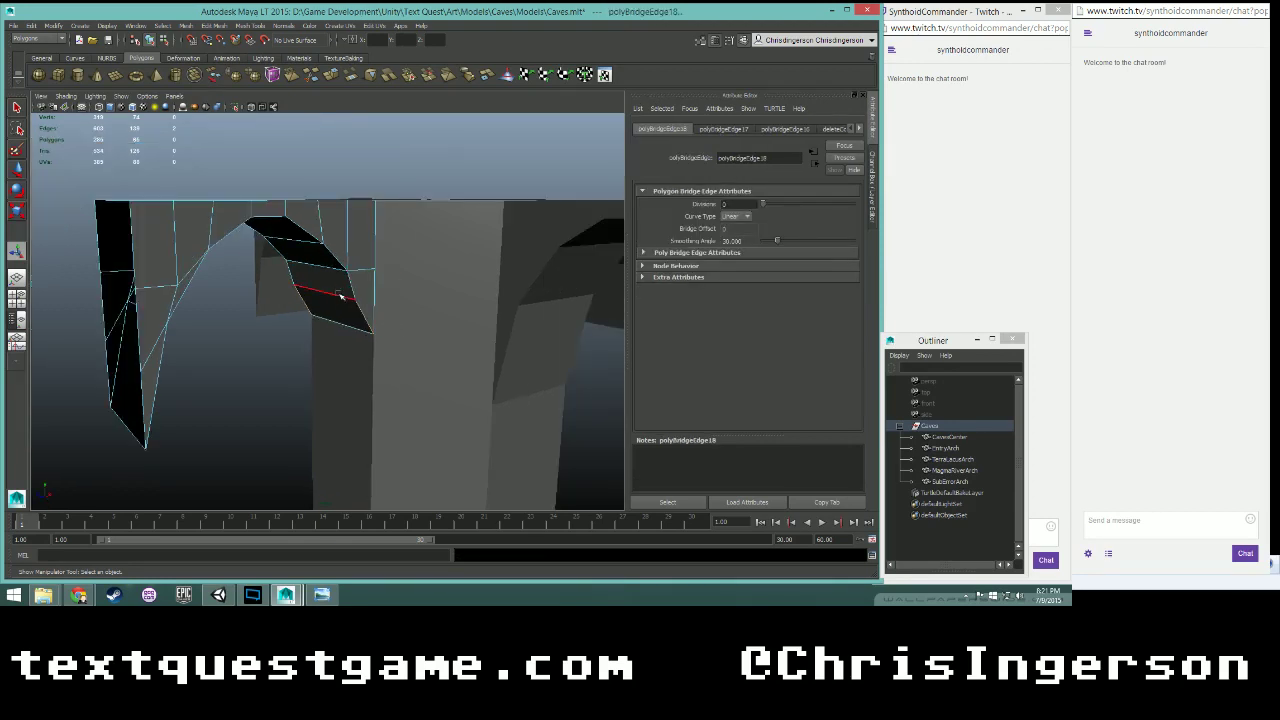
click(337, 297)
alt+right_drag(337, 297, 386, 308)
key(w)
alt+drag(399, 315, 326, 322)
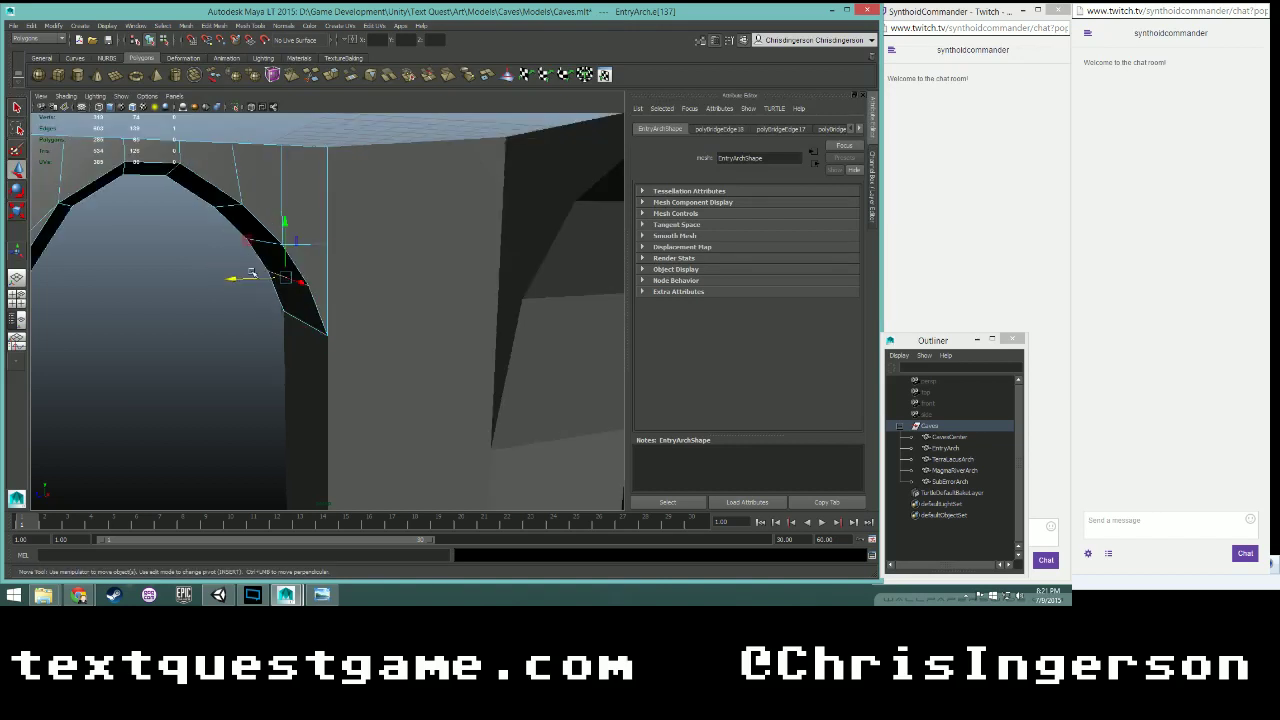
drag(243, 280, 297, 316)
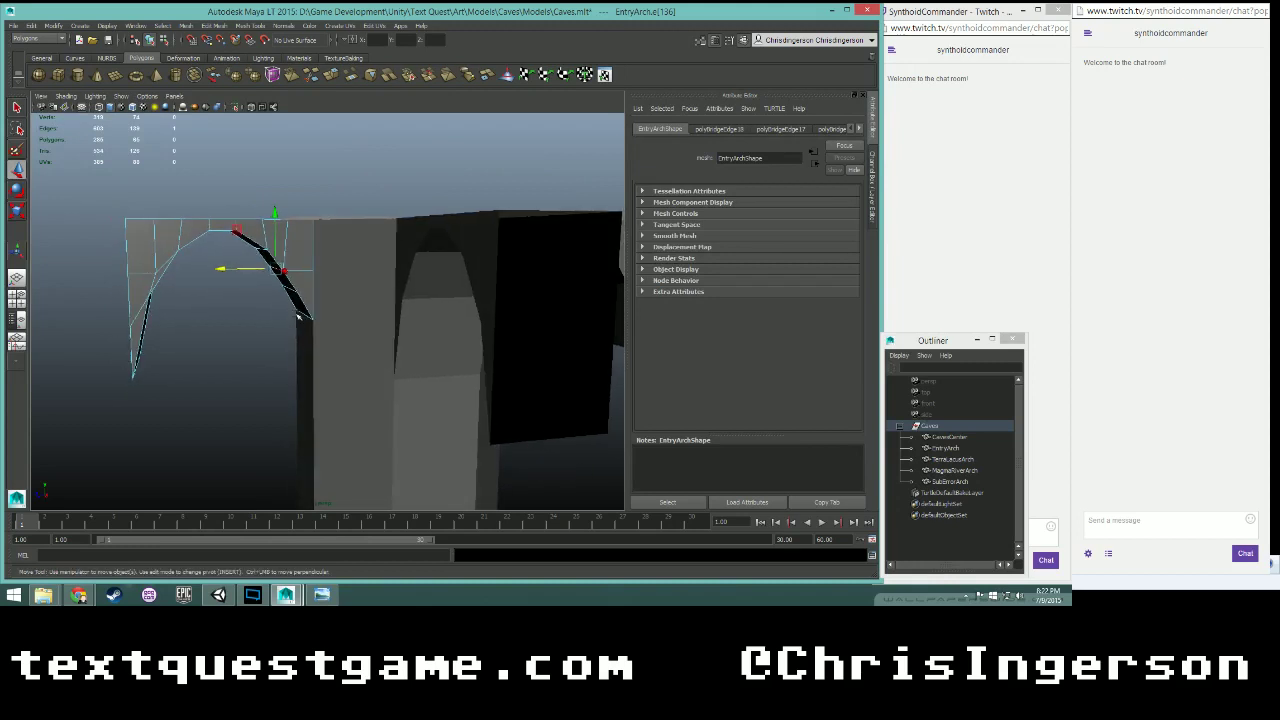
- Move two crosswise edges of EntryArch's rebuilt underside horizontally outward from the column to round the lower curve
click(225, 271)
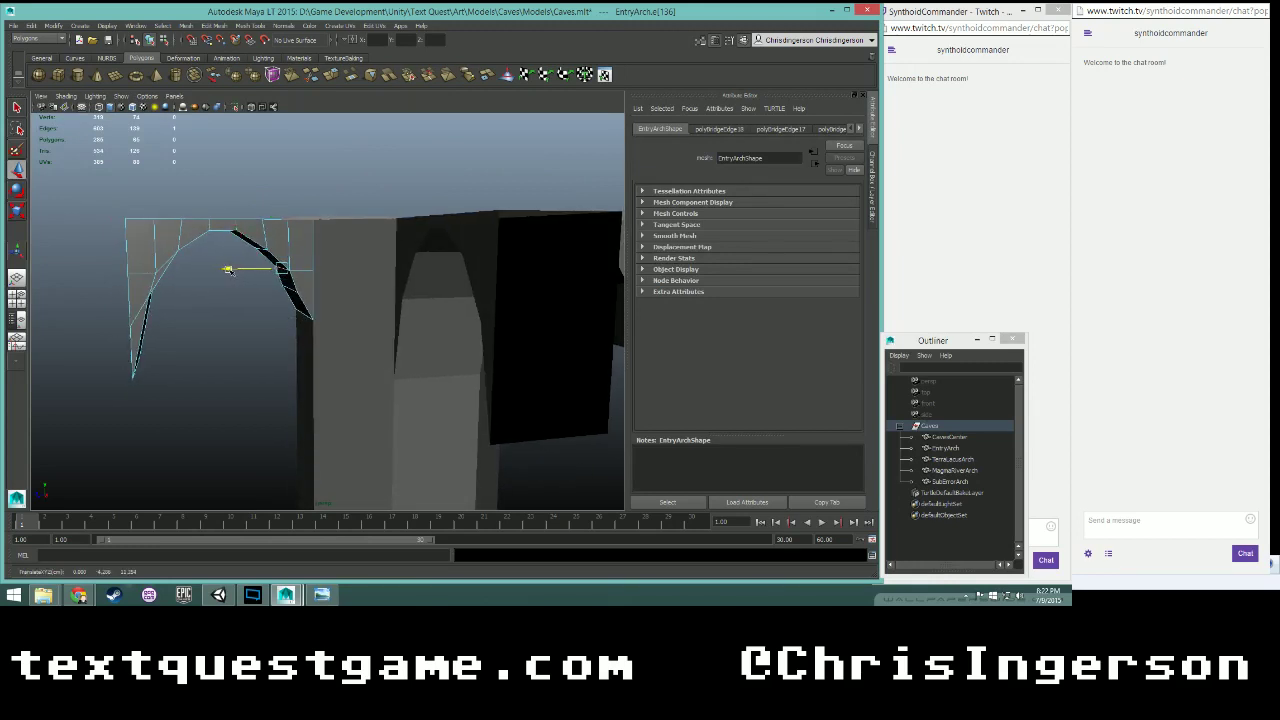
click(290, 290)
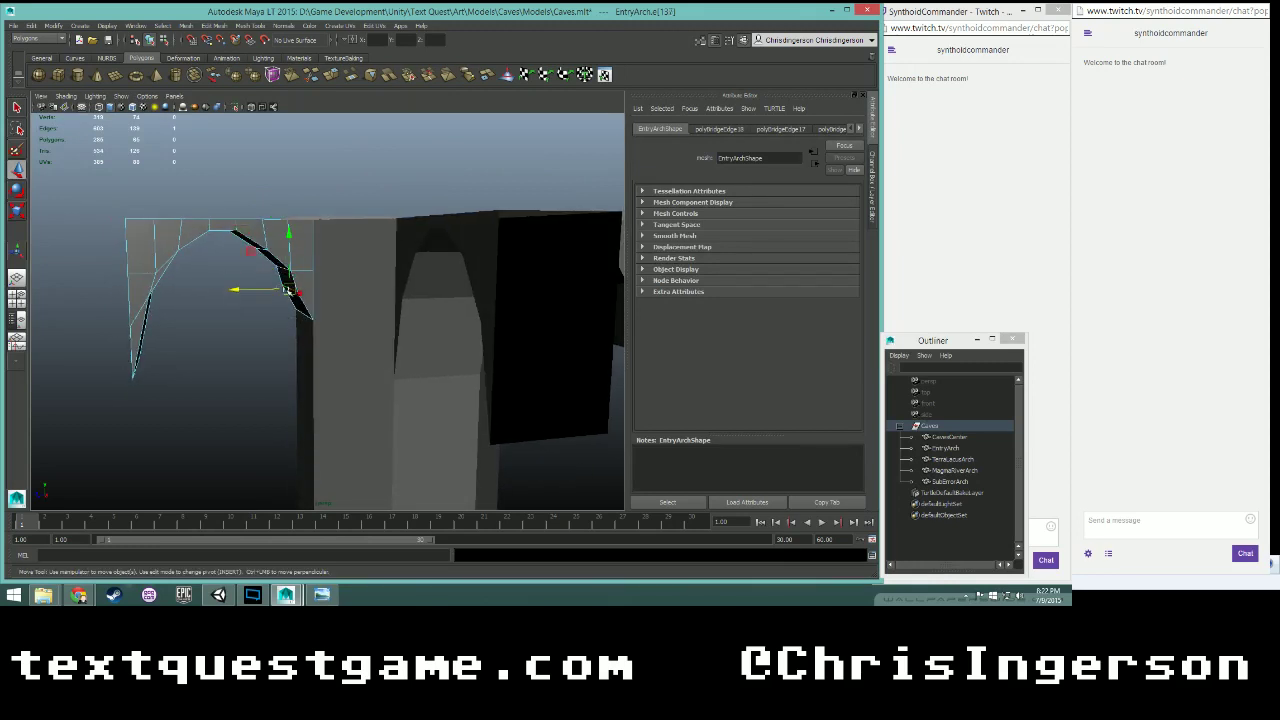
click(234, 289)
mouse_move(330, 334)
alt+mouse_down()
mouse_move(320, 300)
mouse_move(343, 340)
alt+mouse_up()
scroll(343, 341, up, 5)
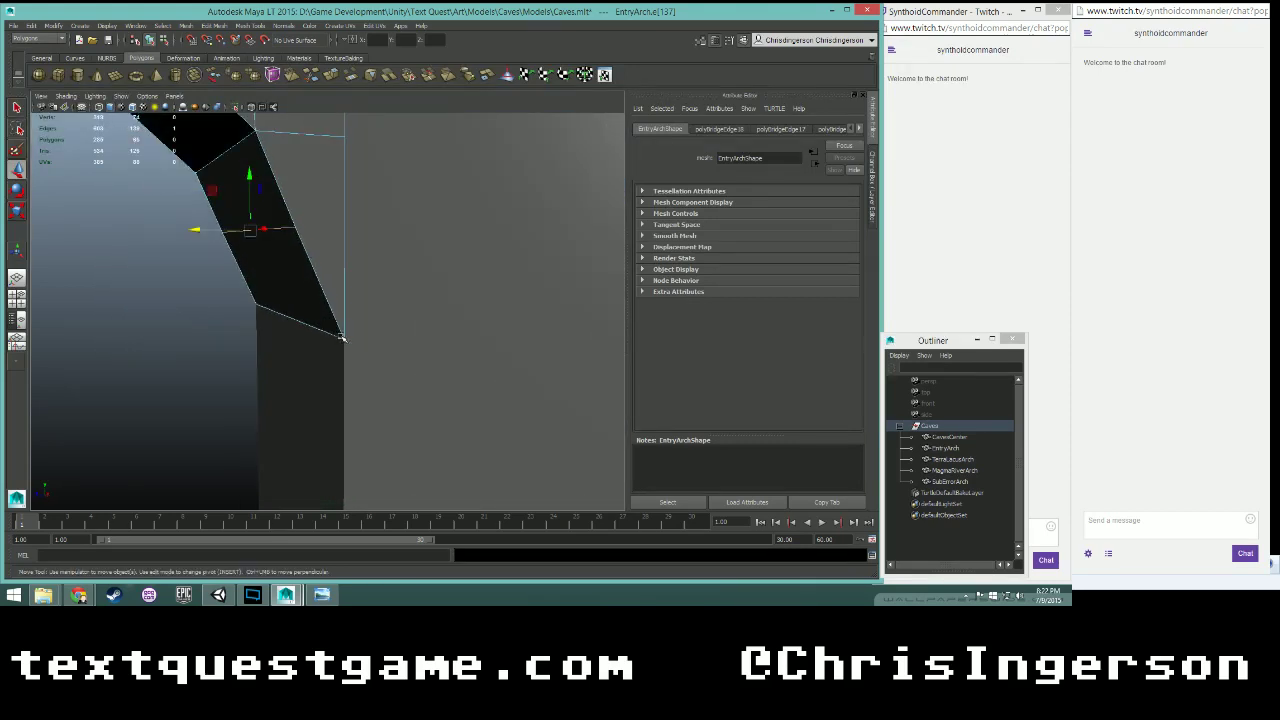
scroll(341, 339, down, 3)
scroll(329, 323, up, 2)
scroll(327, 332, up, 2)
scroll(298, 233, down, 3)
scroll(305, 248, up, 3)
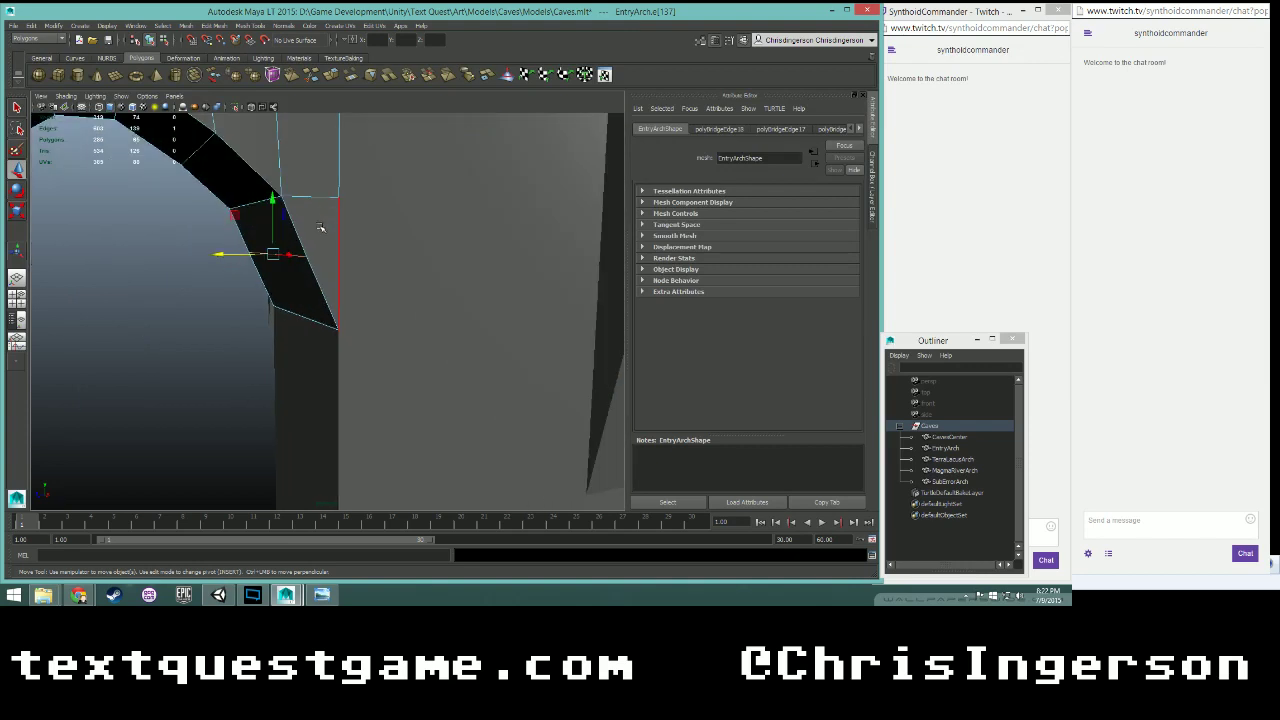
- Connect the lowest crosswise underside edge's end vertices to the adjacent side-wall vertices at the column on both sides of EntryArch
right_drag(307, 255, 240, 254)
click(307, 257)
click(340, 196)
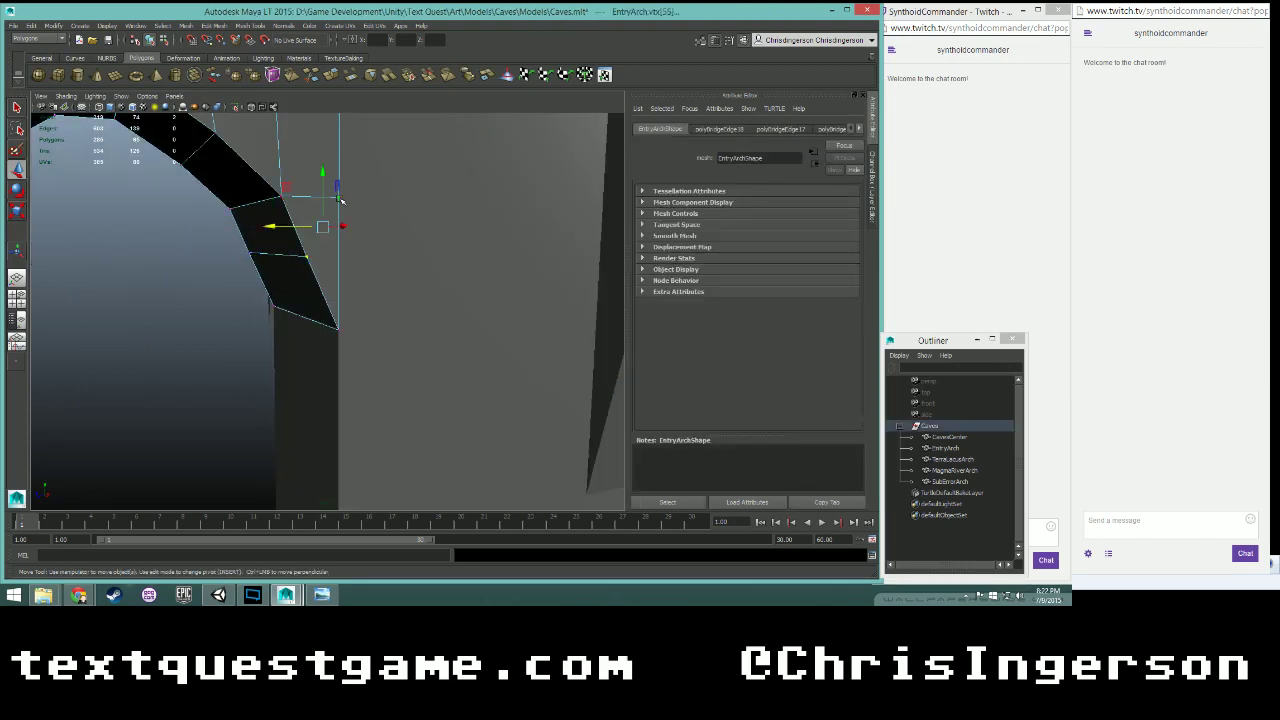
alt+drag(280, 291, 444, 298)
shift+click(455, 250)
shift+click(435, 215)
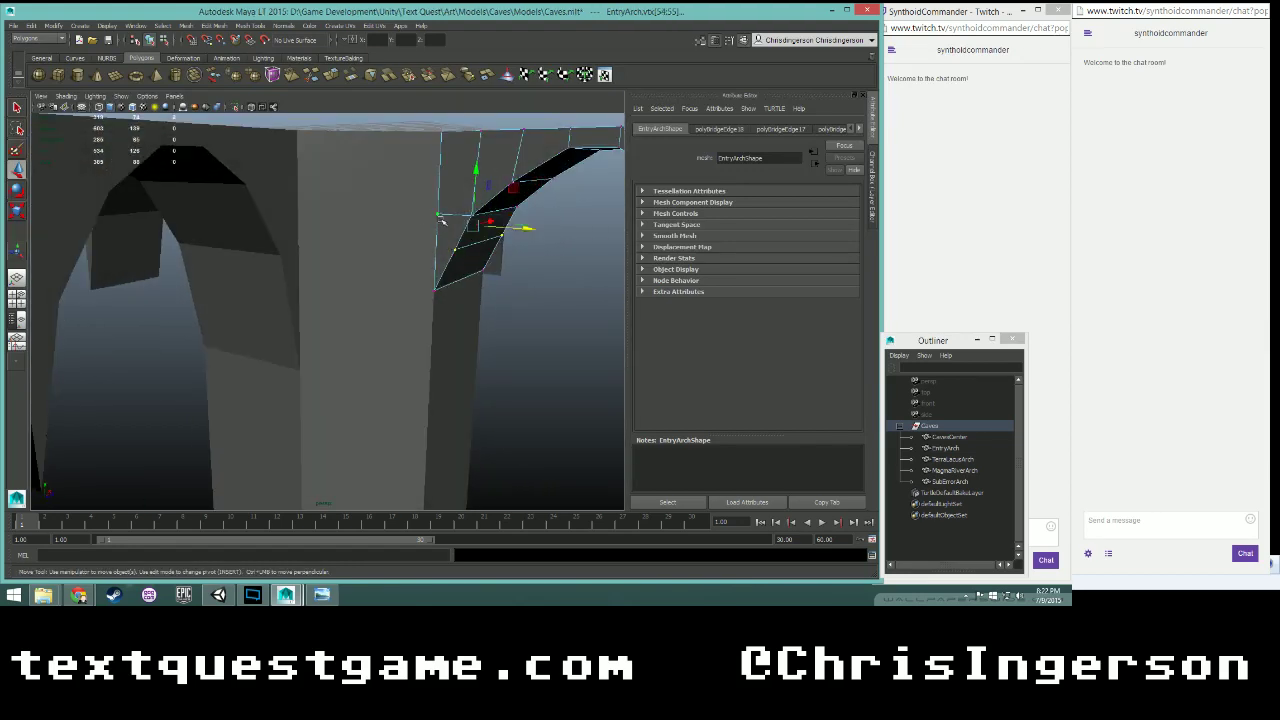
click(213, 25)
click(215, 45)
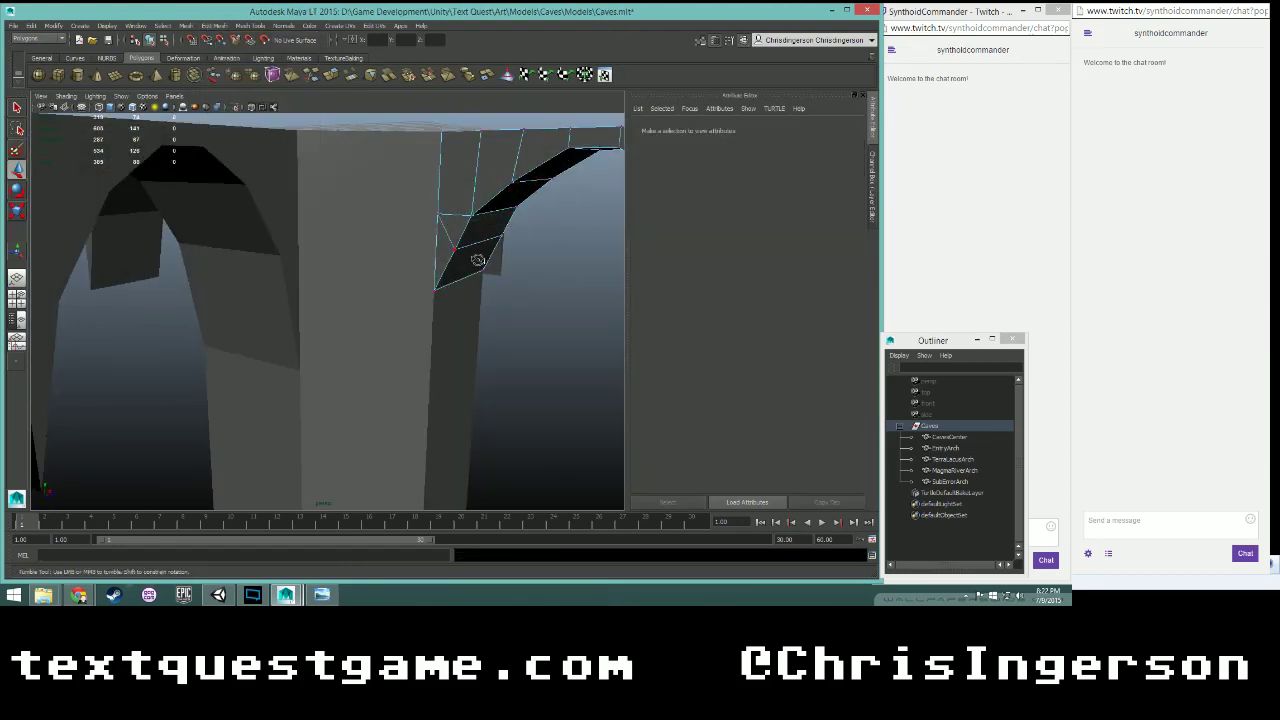
- Connect the top-surface corner vertices at the column diagonally to the inner grid vertices on both sides of EntryArch
alt+drag(470, 255, 292, 210)
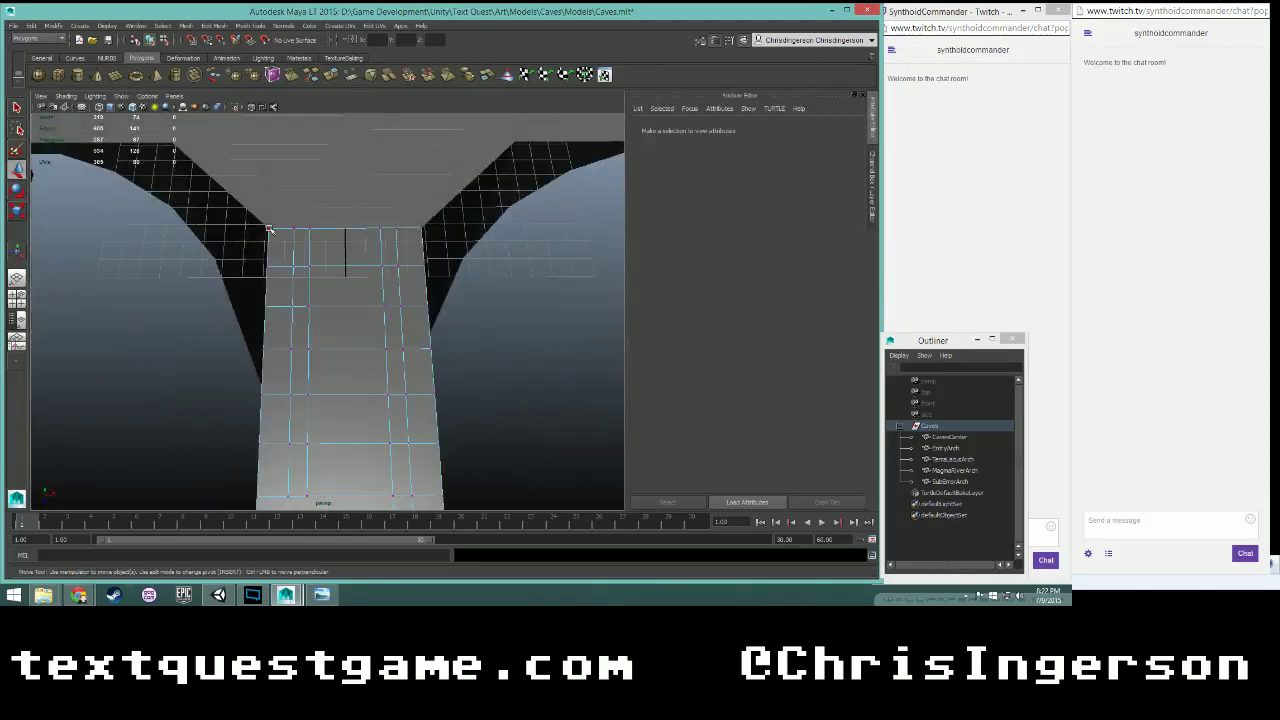
click(280, 242)
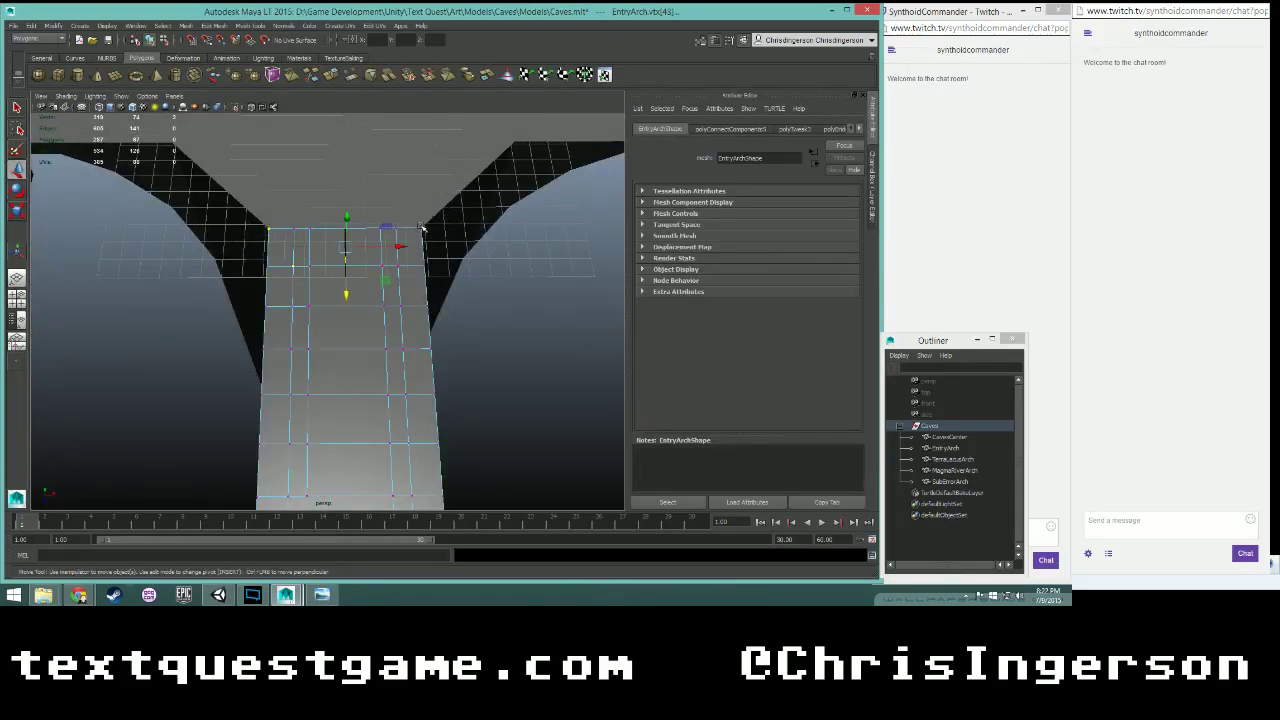
shift+click(306, 306)
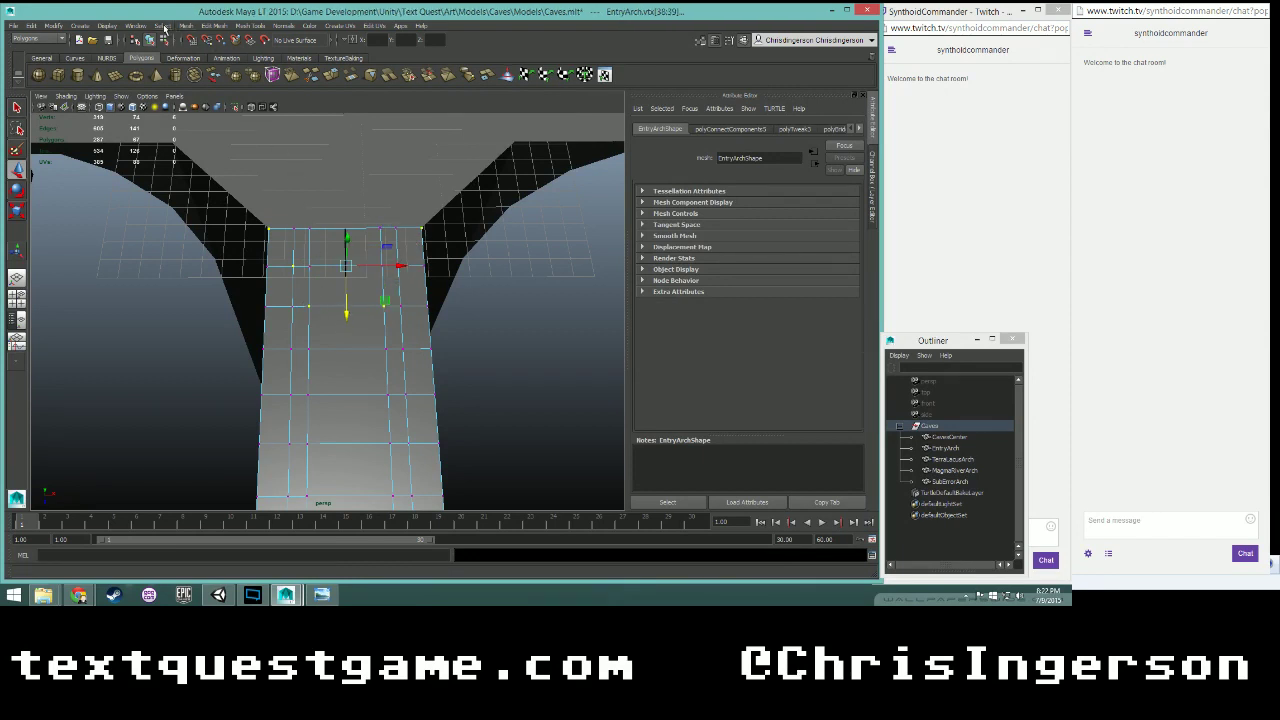
click(72, 28)
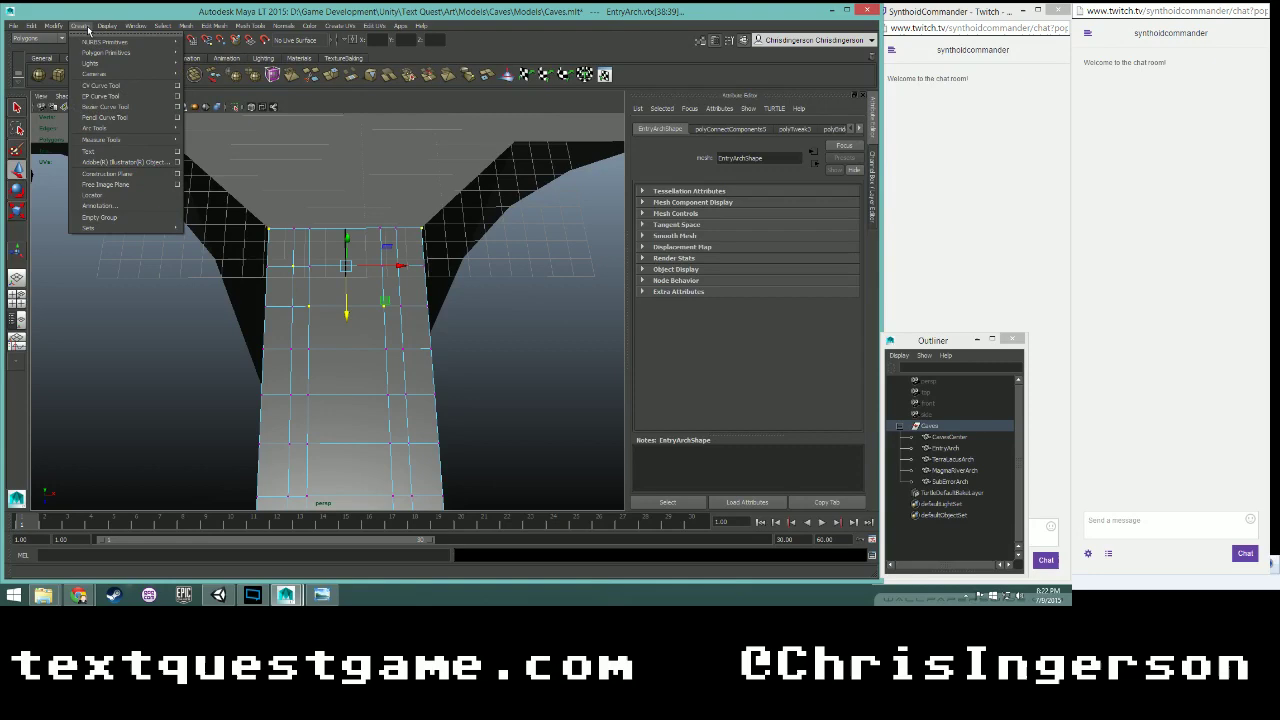
click(212, 25)
scroll(351, 289, down, 4)
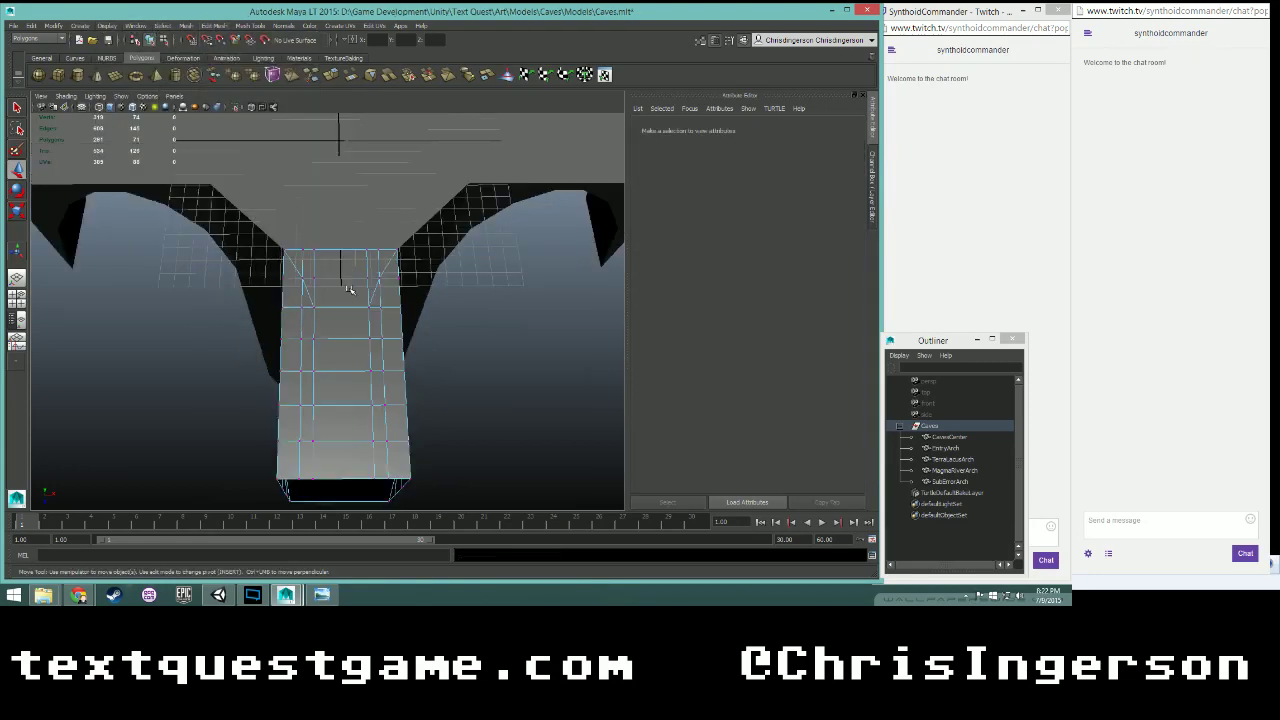
scroll(346, 289, up, 4)
alt+drag(343, 289, 431, 291)
- Delete the strip of narrow top faces along one long side of EntryArch
right_click(372, 245)
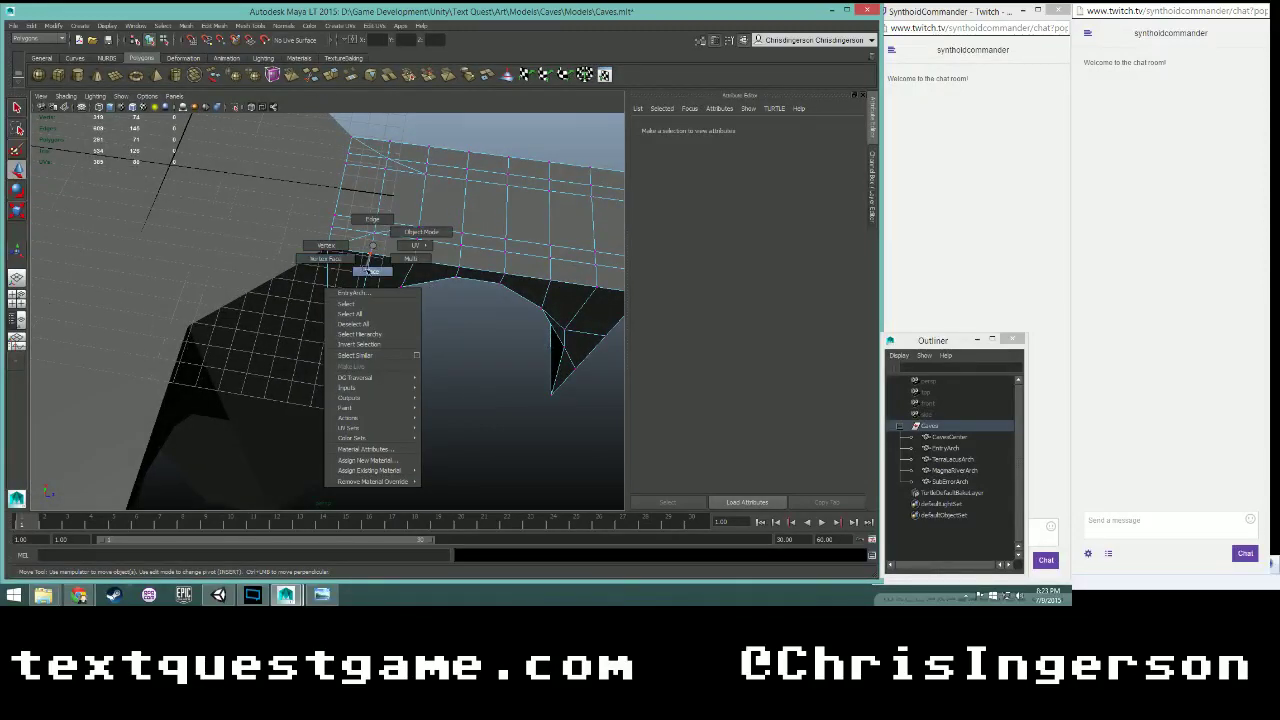
right_drag(367, 270, 372, 271)
scroll(405, 258, up, 5)
alt+drag(410, 188, 351, 249)
scroll(352, 240, up, 2)
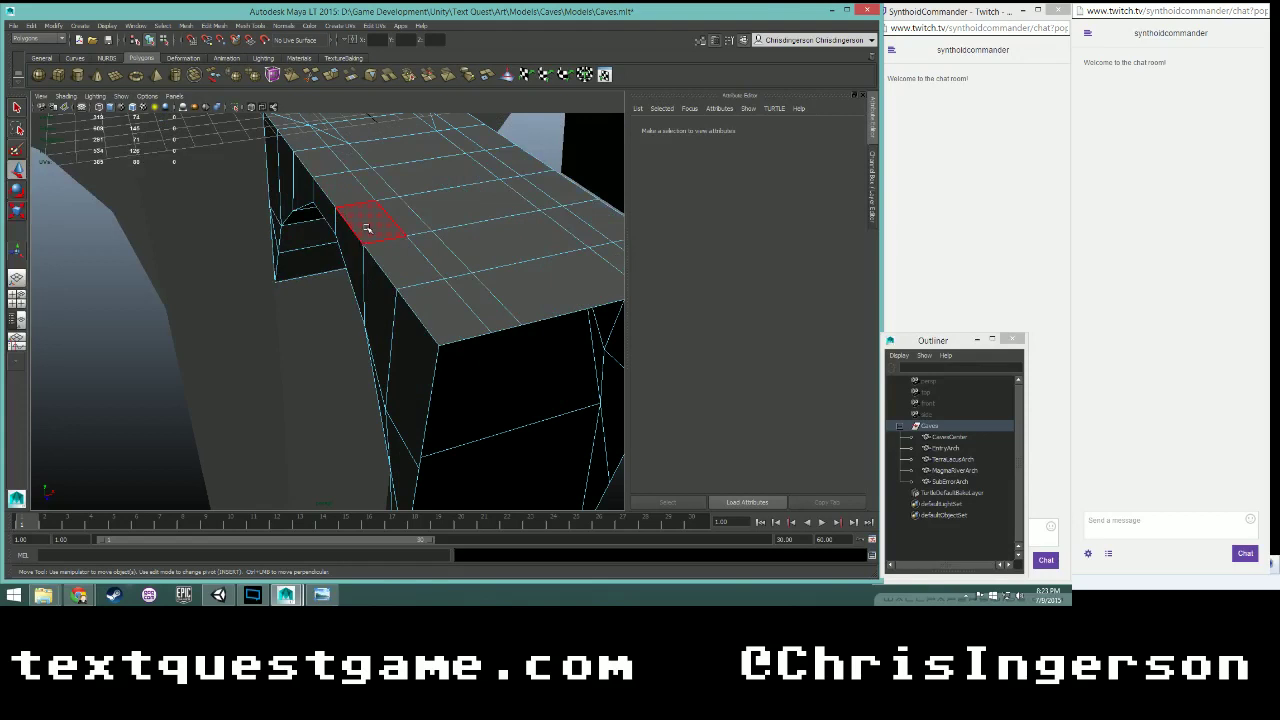
scroll(365, 238, down, 3)
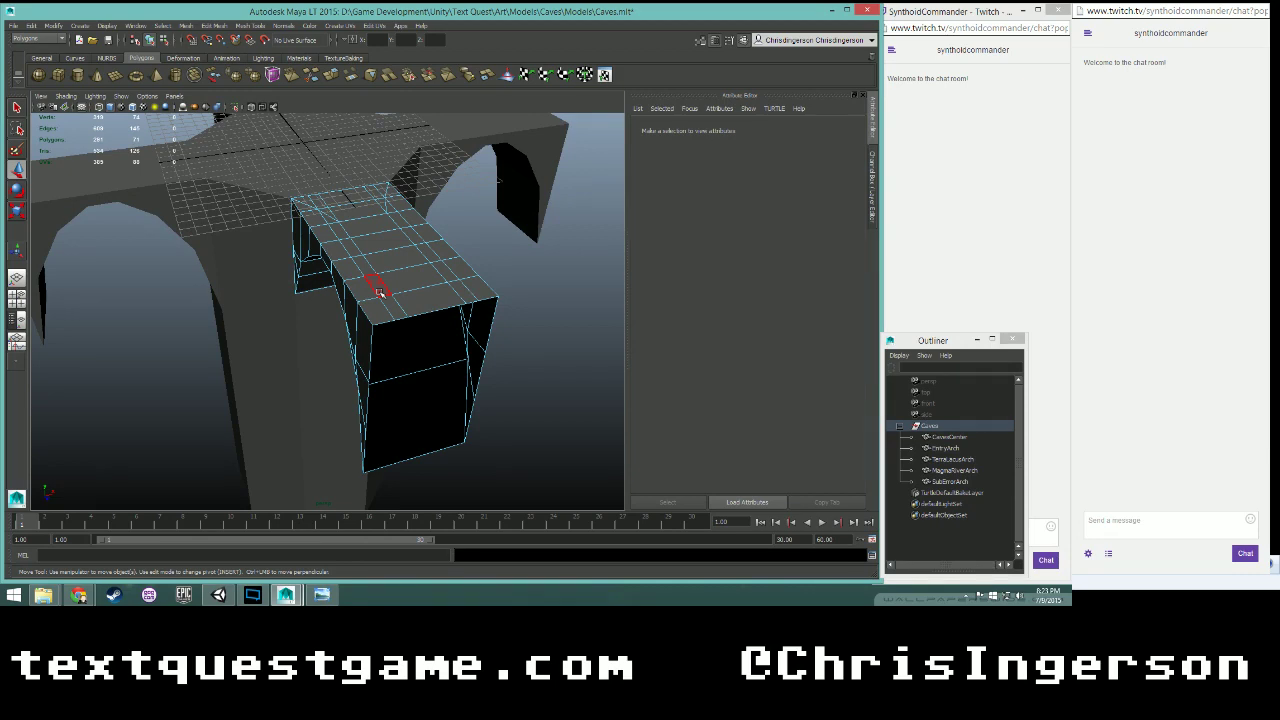
scroll(393, 306, up, 3)
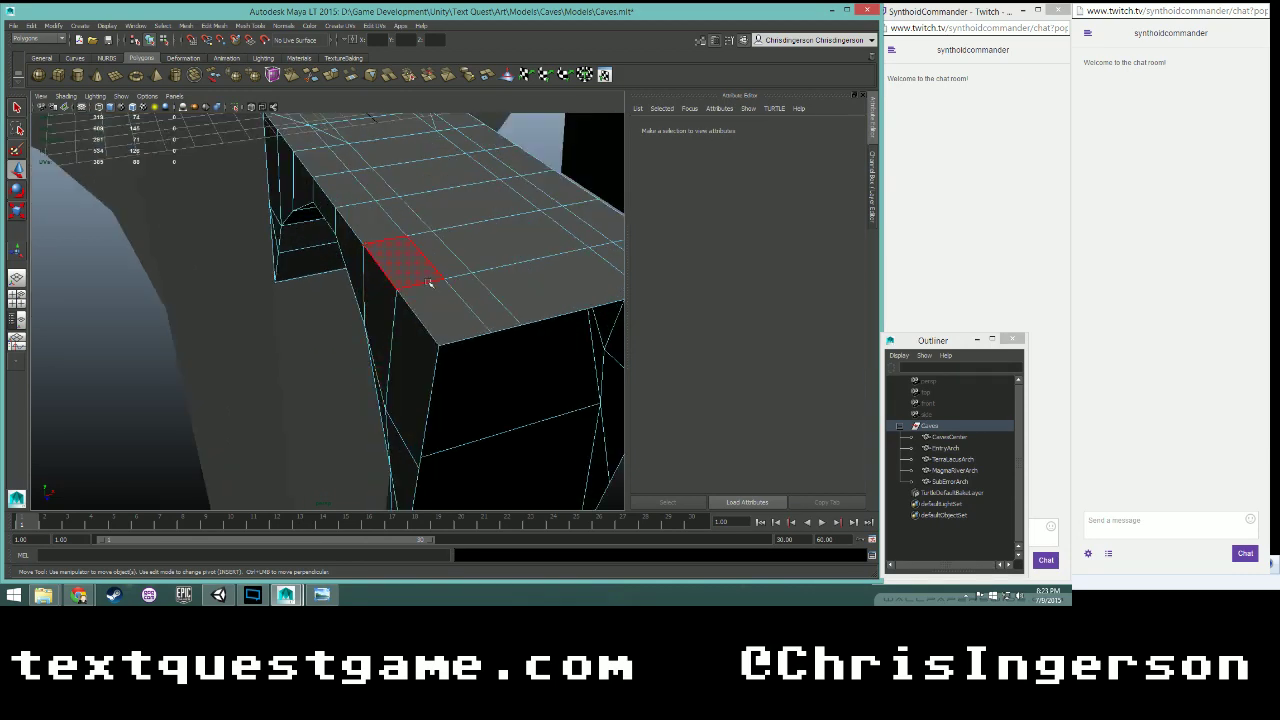
alt+drag(431, 283, 406, 283)
mouse_move(280, 197)
alt+mouse_down()
mouse_move(340, 200)
mouse_move(293, 194)
alt+mouse_up()
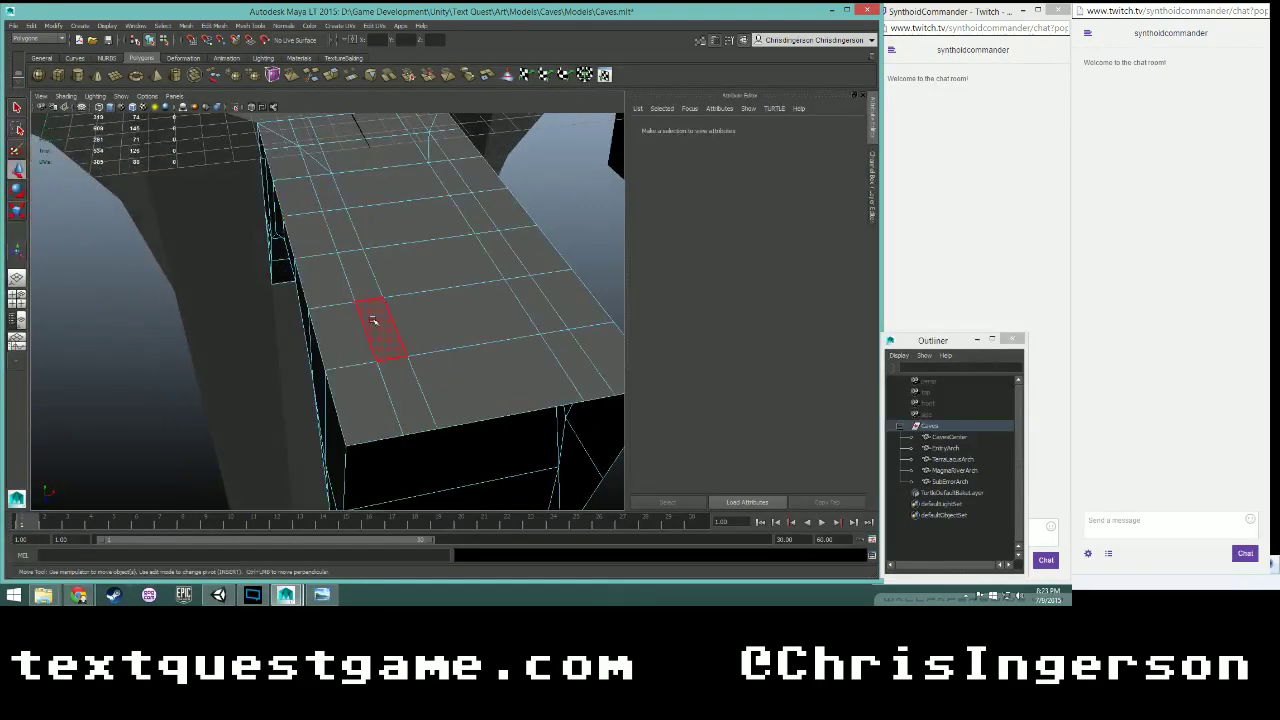
click(402, 388)
shift+click(364, 398)
shift+click(356, 335)
shift+click(371, 309)
mouse_move(372, 310)
mouse_down()
mouse_move(330, 272)
mouse_move(294, 203)
mouse_move(345, 230)
mouse_move(335, 300)
mouse_move(323, 300)
mouse_move(372, 238)
mouse_move(425, 258)
mouse_move(490, 310)
mouse_move(518, 355)
mouse_move(505, 428)
mouse_up()
key(Delete)
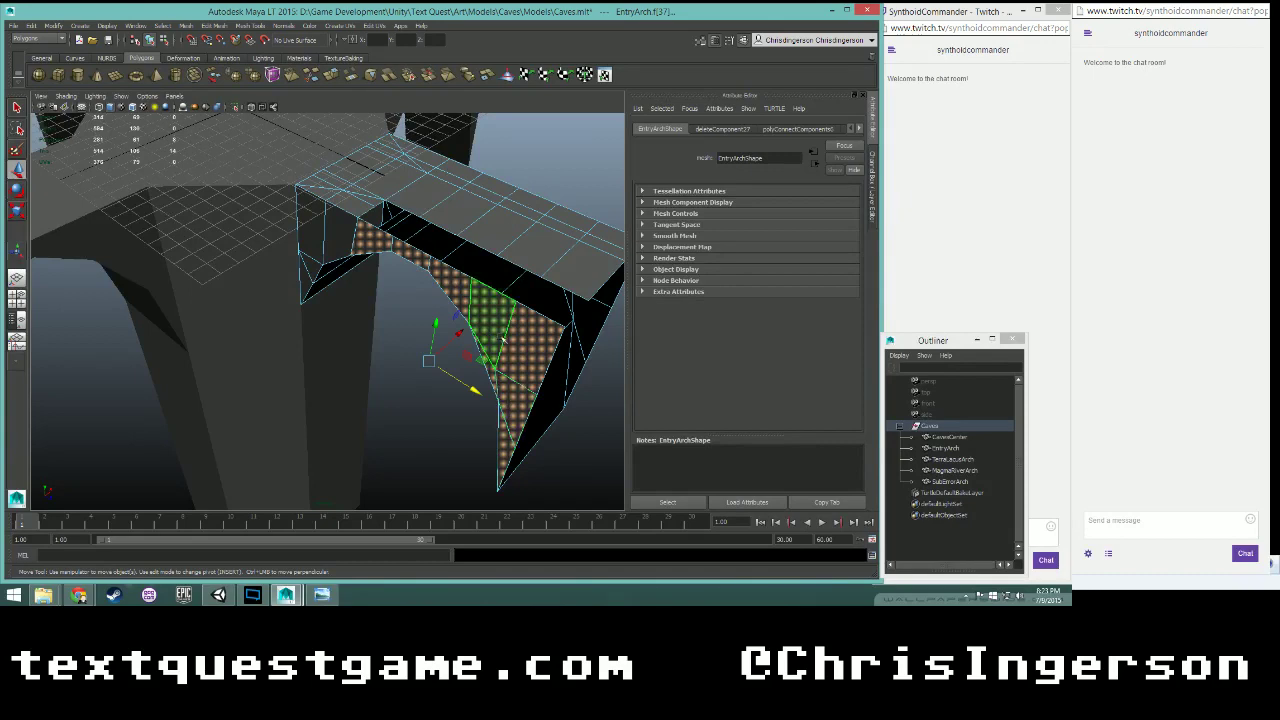
- Delete the small triangular top face beside the column end of EntryArch's removed strip
alt+drag(503, 340, 389, 437)
drag(392, 372, 400, 257)
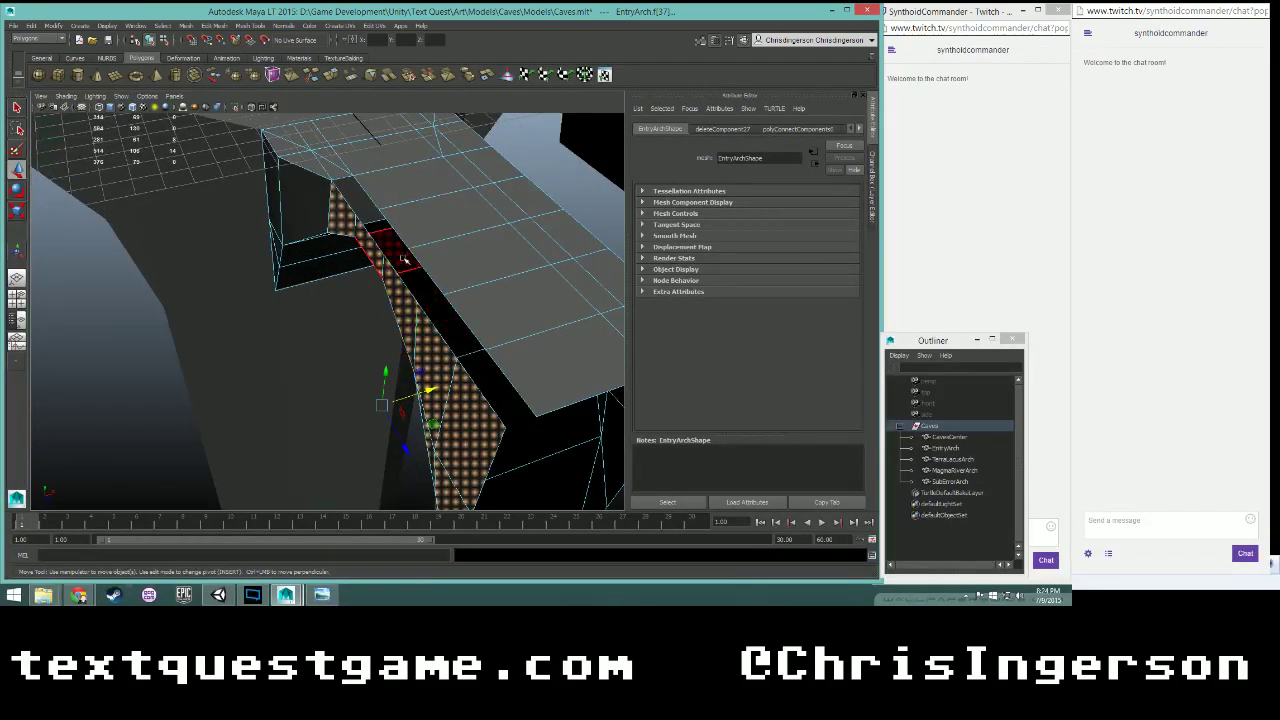
click(332, 176)
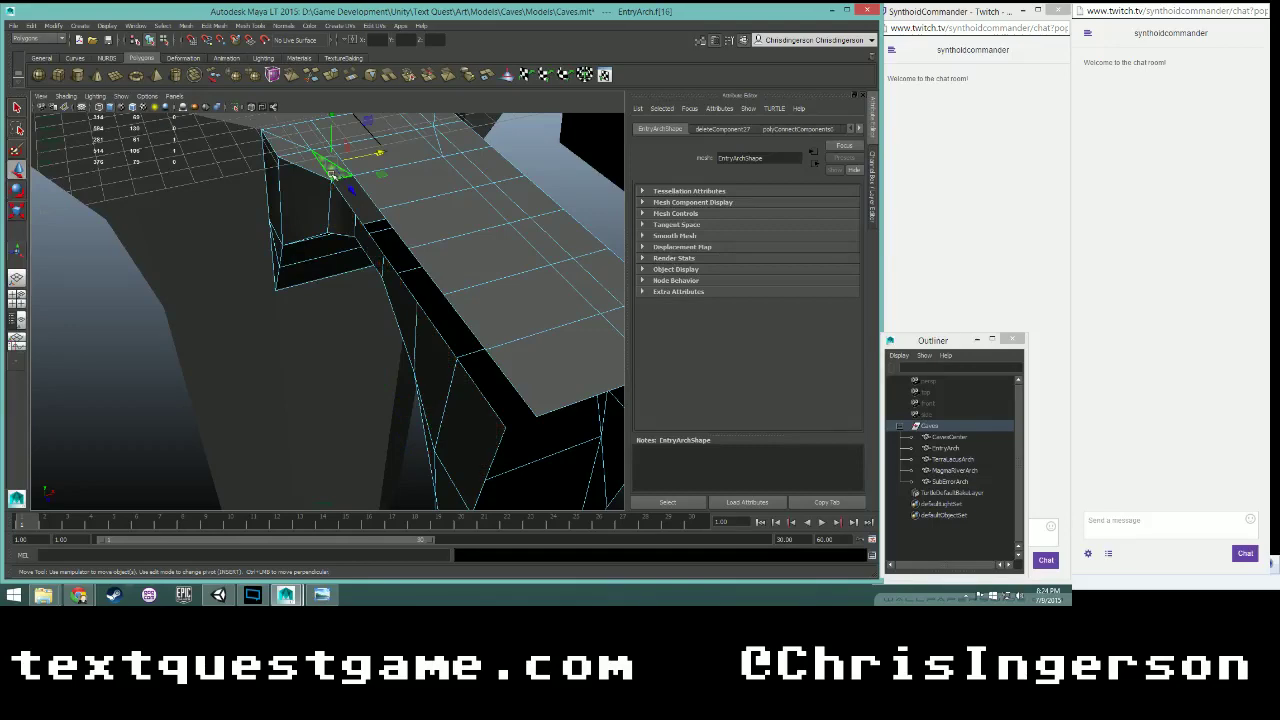
key(Delete)
- Try to move the detached side-wall faces of EntryArch inward toward the cut edge of its top surface
click(338, 222)
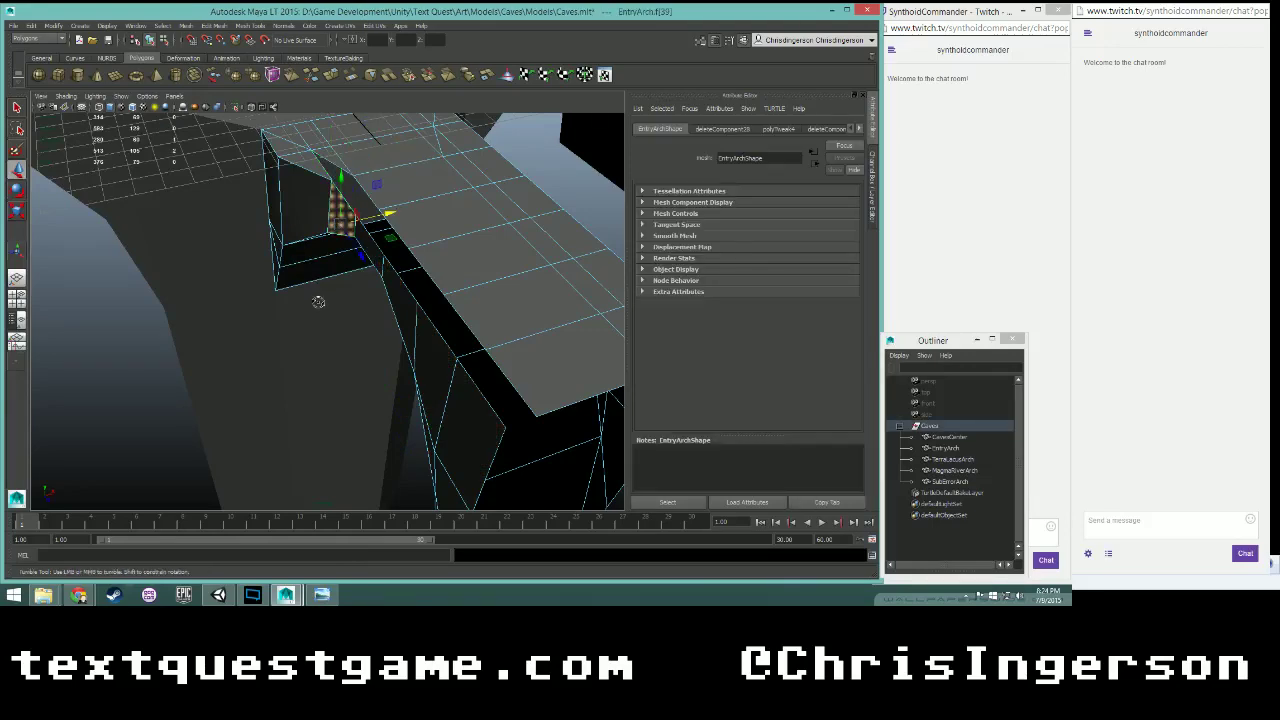
alt+drag(317, 297, 340, 278)
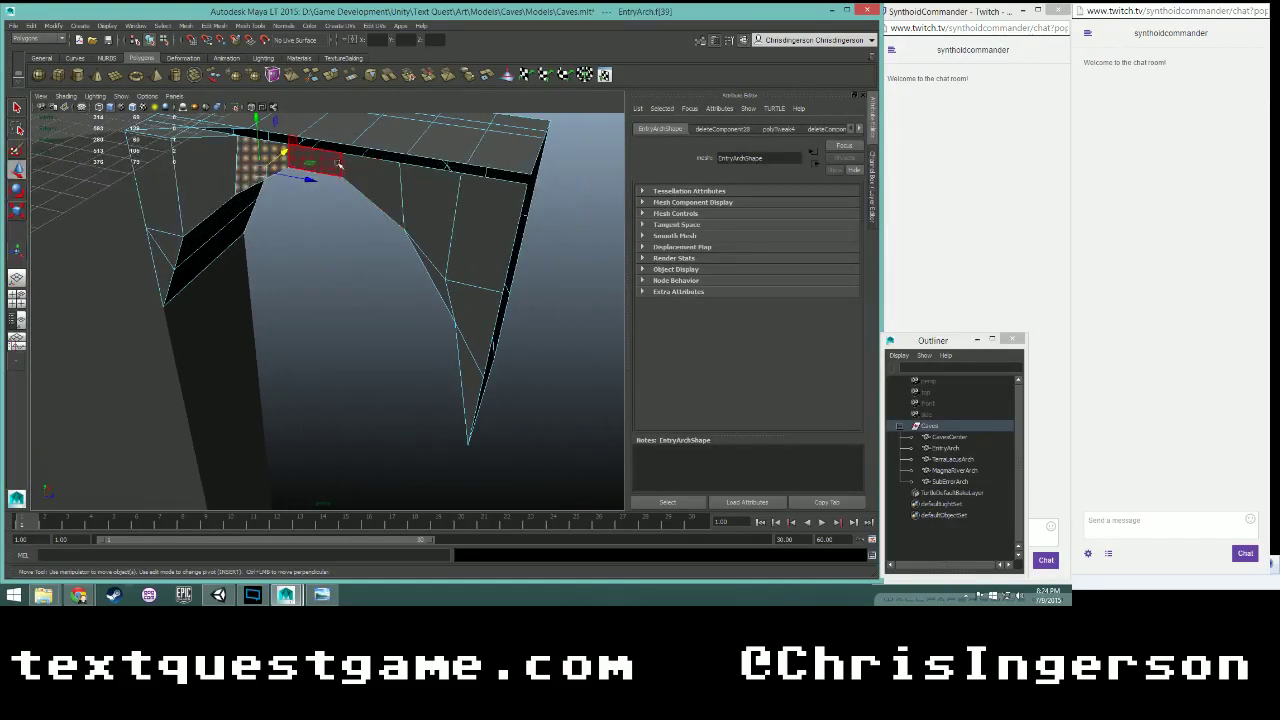
shift+click(336, 166)
shift+click(380, 182)
shift+click(425, 212)
shift+click(436, 271)
shift+click(468, 258)
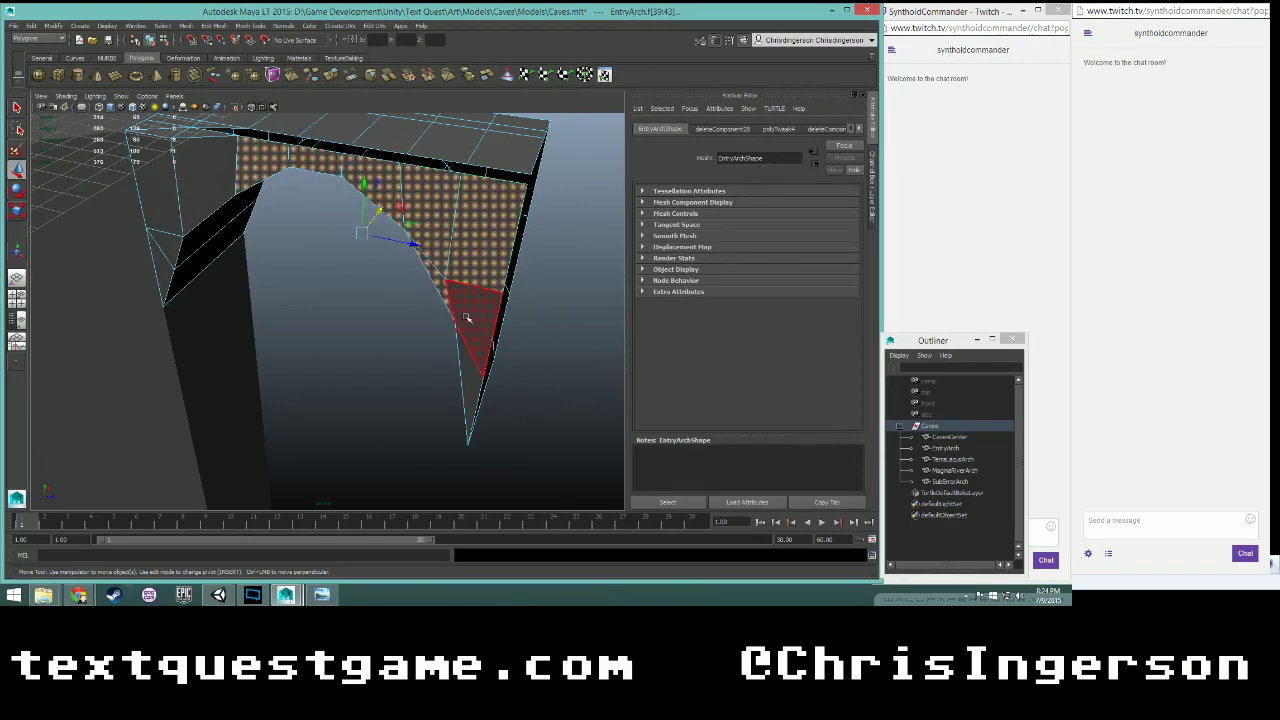
shift+click(469, 317)
shift+click(472, 377)
alt+drag(469, 205, 399, 217)
alt+middle_drag(306, 197, 343, 250)
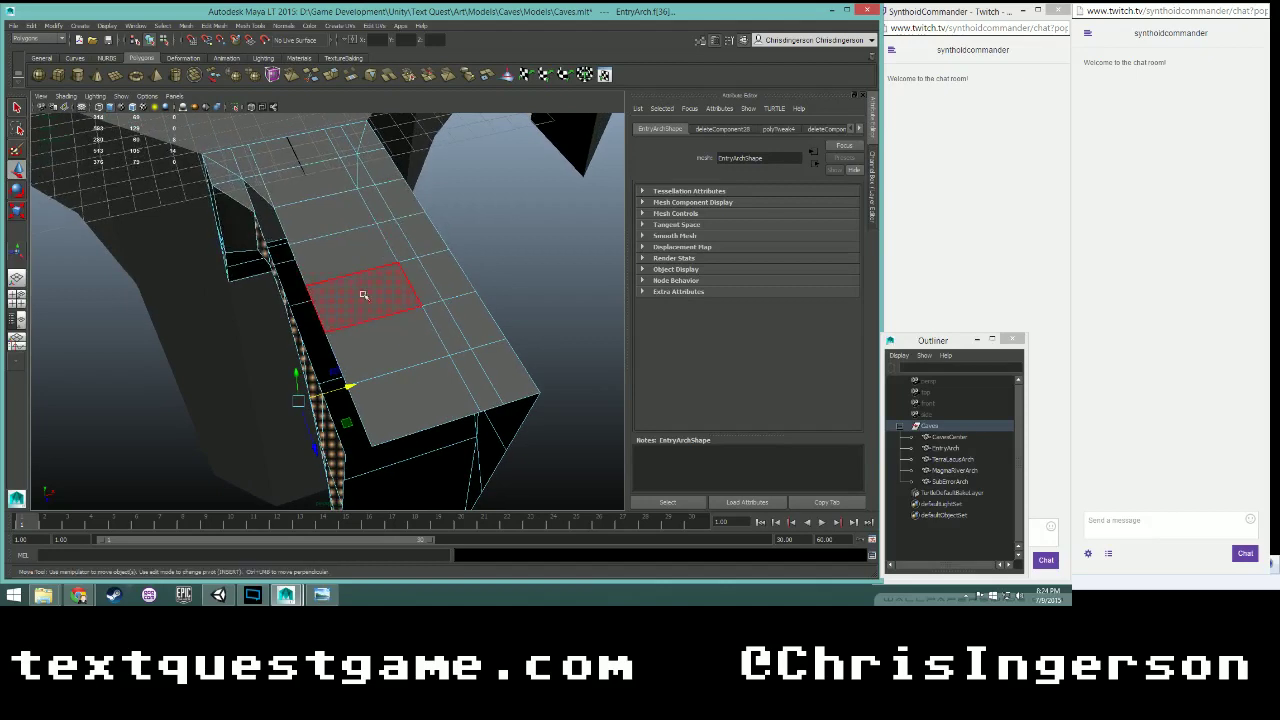
drag(344, 386, 346, 387)
- Delete the two remaining top faces that join EntryArch's side wall to the column corner
alt+drag(216, 332, 251, 337)
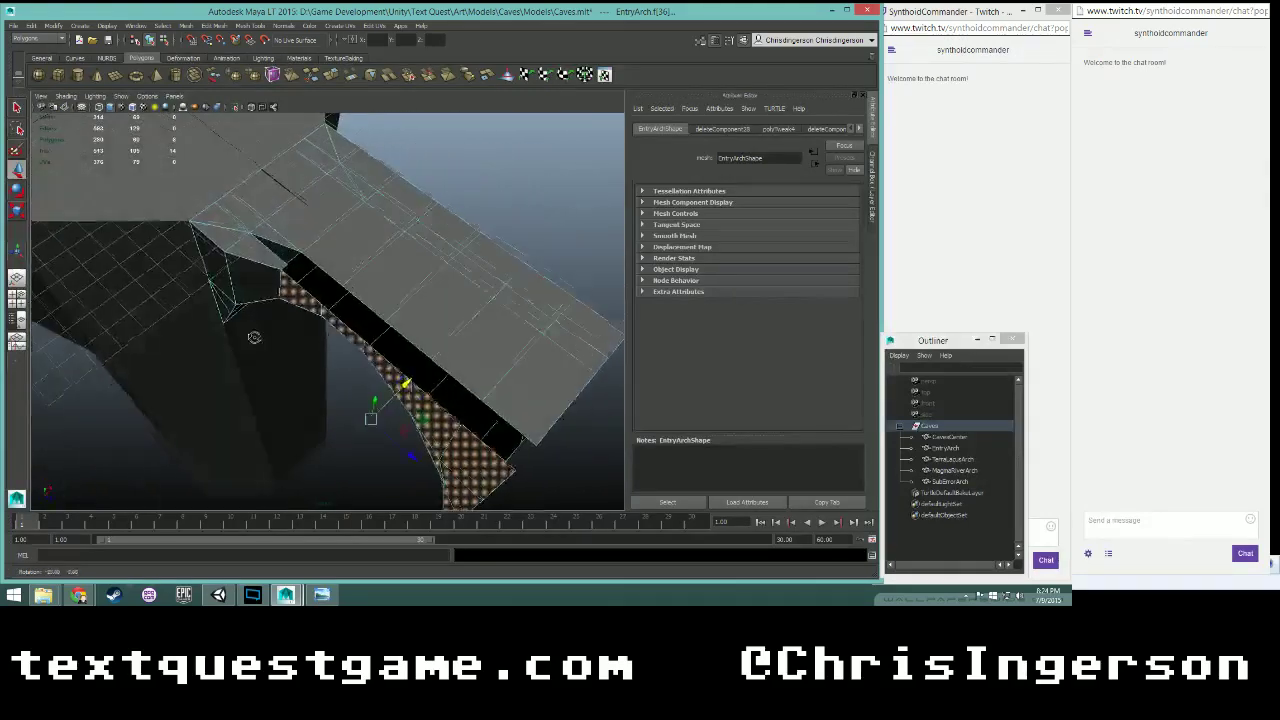
click(254, 250)
shift+click(220, 237)
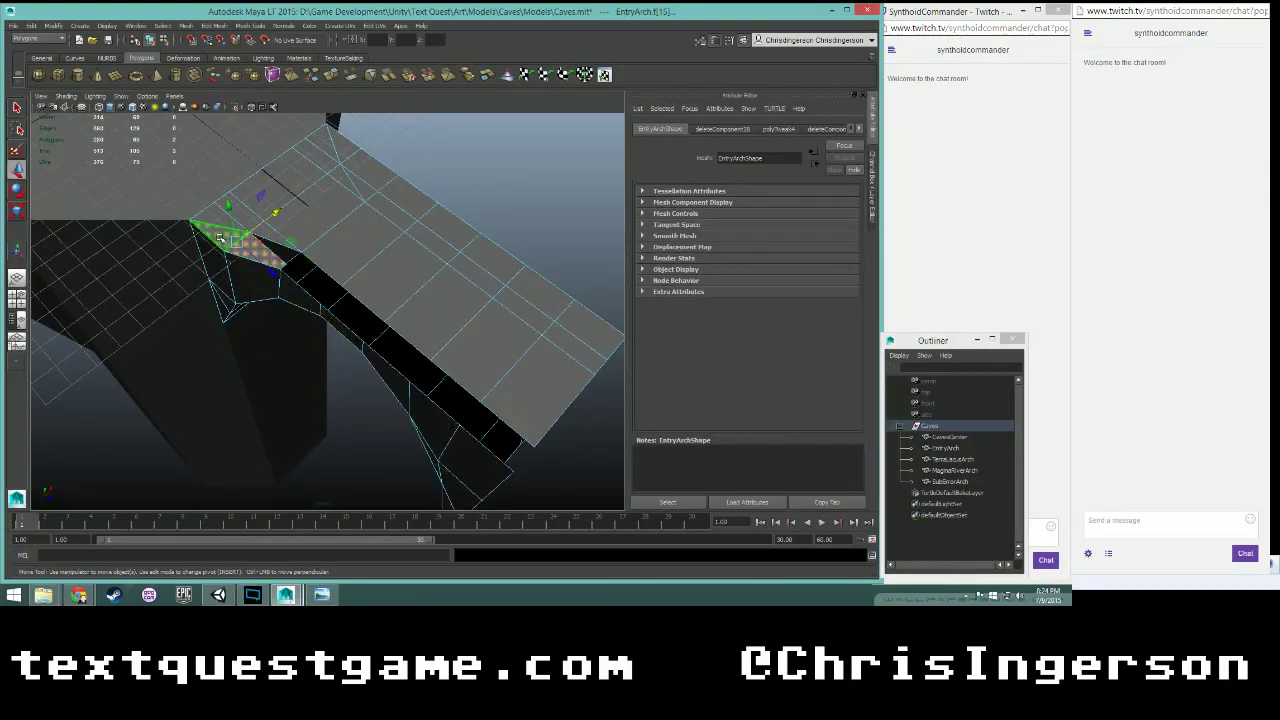
key(Delete)
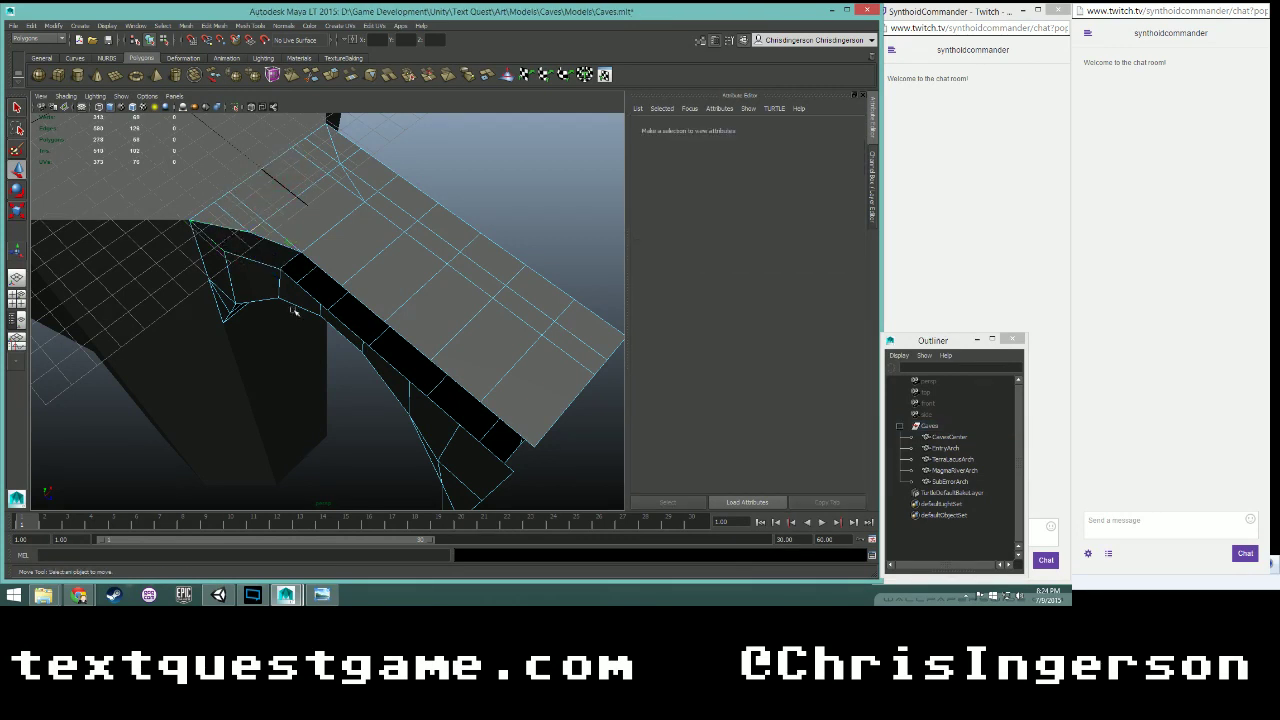
- Select all of EntryArch's detached side-wall faces and move them inward toward the cut edge of the top surface
mouse_move(304, 303)
mouse_down()
mouse_move(470, 455)
mouse_move(457, 466)
mouse_move(456, 428)
mouse_up()
shift+click(470, 455)
shift+click(437, 464)
shift+click(458, 488)
shift+click(456, 428)
drag(408, 291, 392, 352)
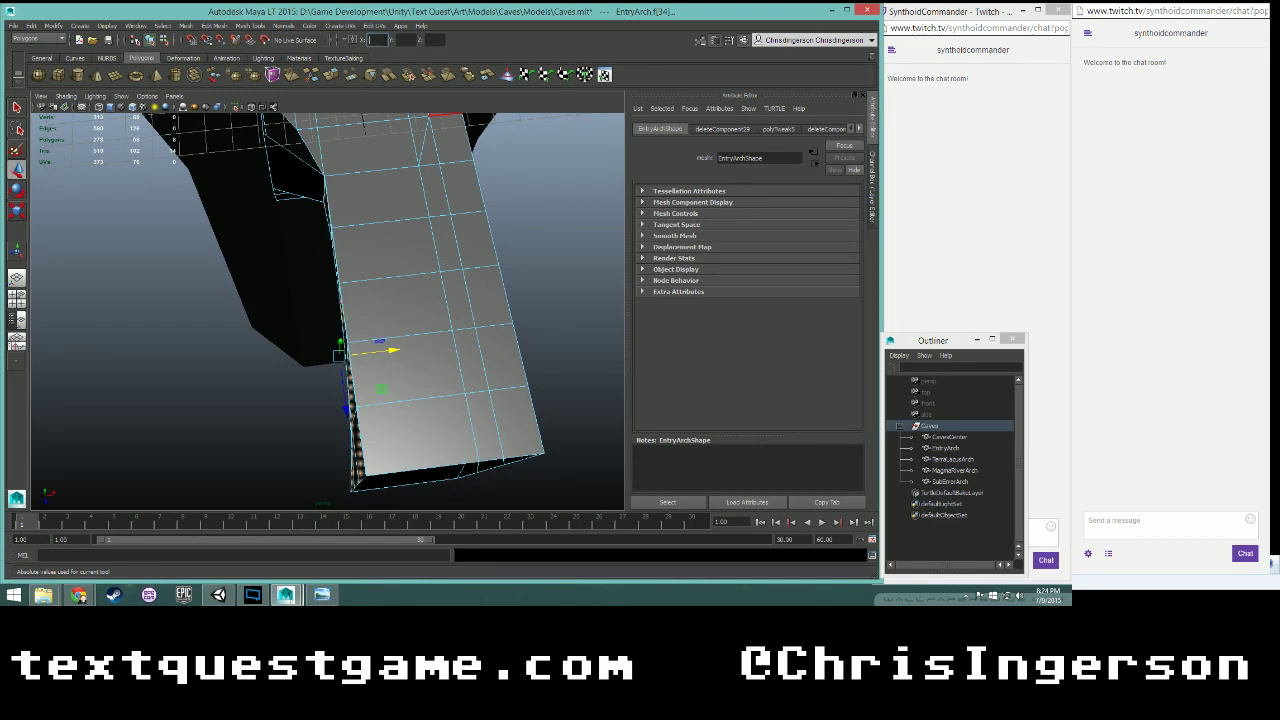
- Fine-tune the side wall's X position with numeric entries until its upper edge lines up with the cut top edge
alt+drag(370, 195, 249, 274)
alt+right_drag(249, 274, 345, 231)
alt+middle_drag(345, 231, 300, 238)
alt+right_drag(300, 238, 252, 292)
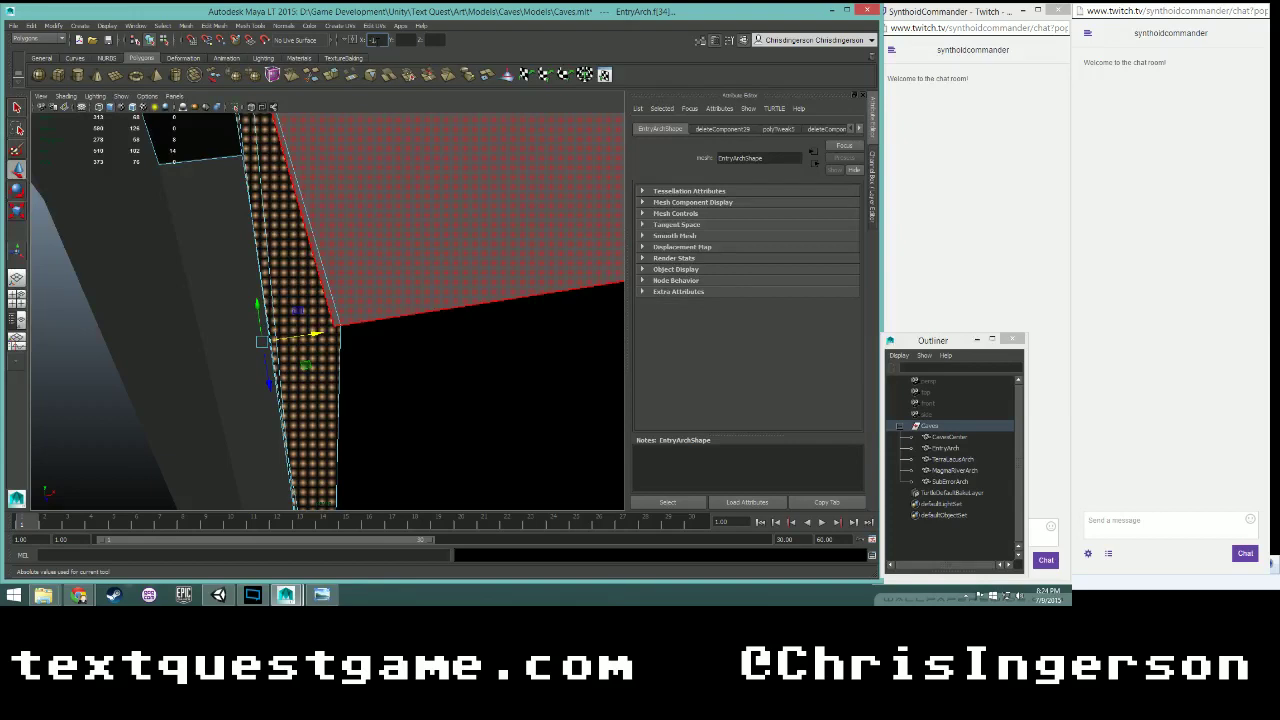
key(Return)
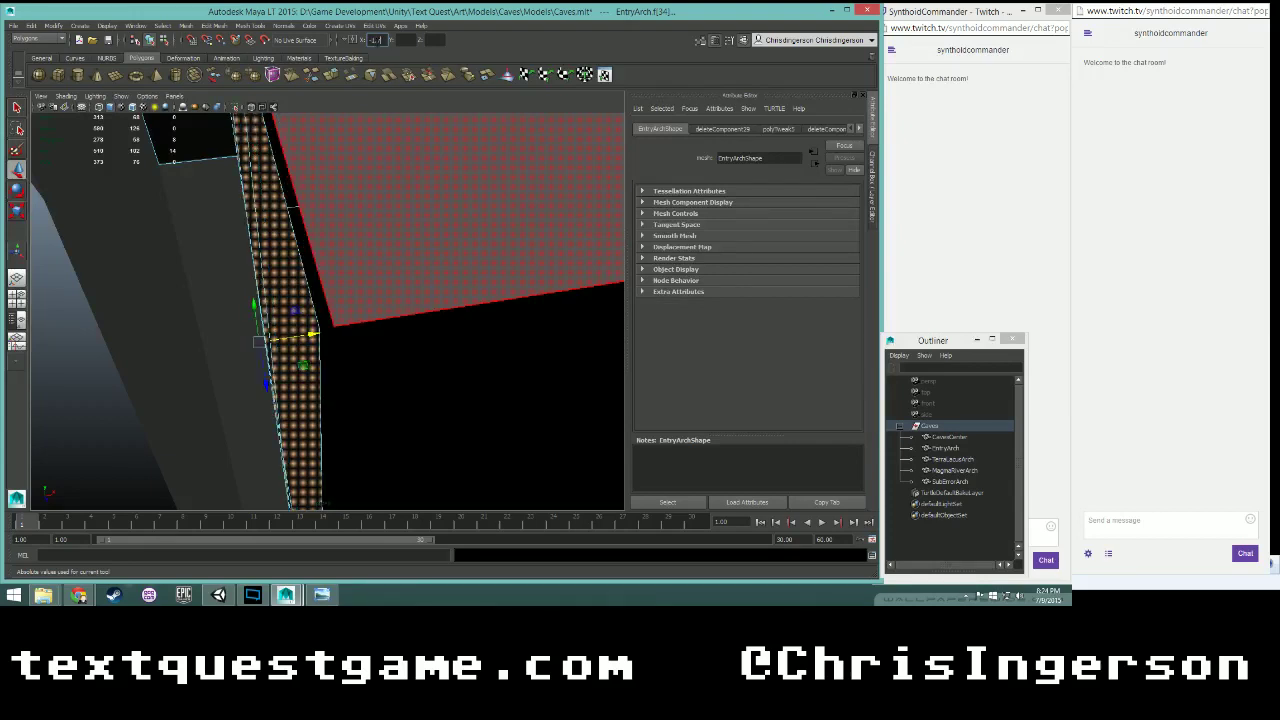
key(Return)
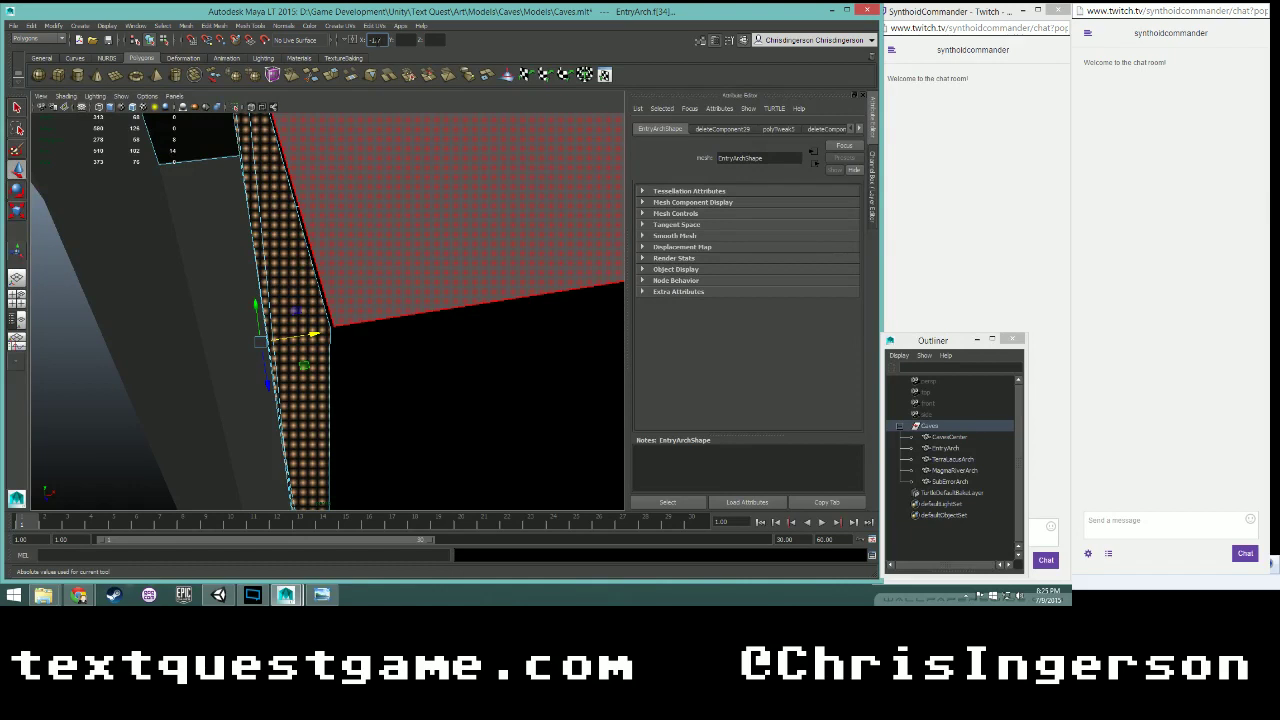
key(Return)
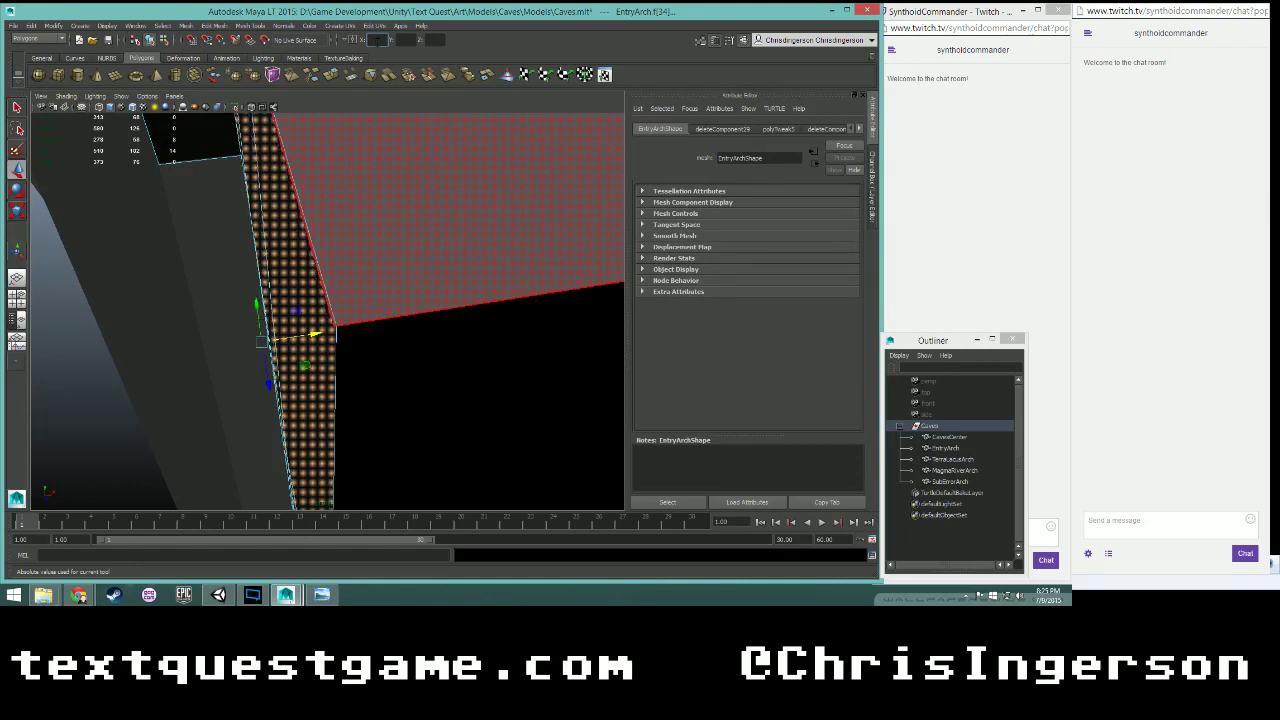
key(Return)
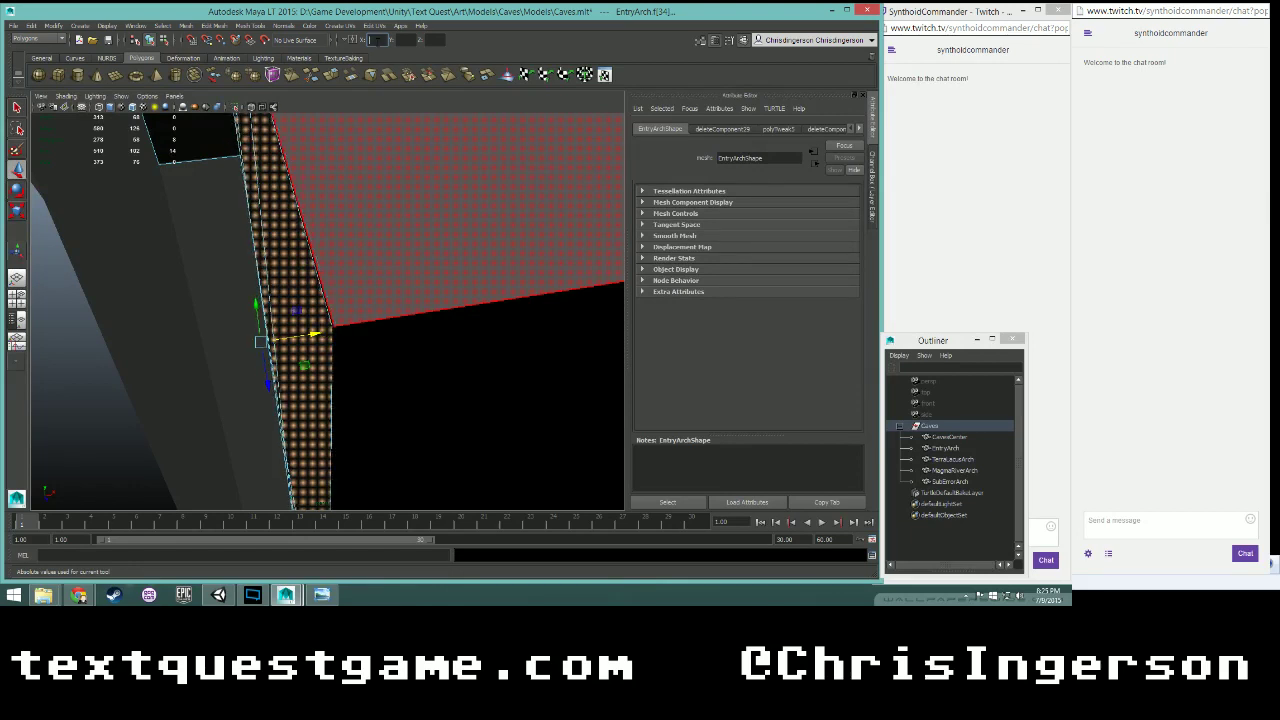
scroll(391, 305, up, 1)
scroll(391, 305, down, 1)
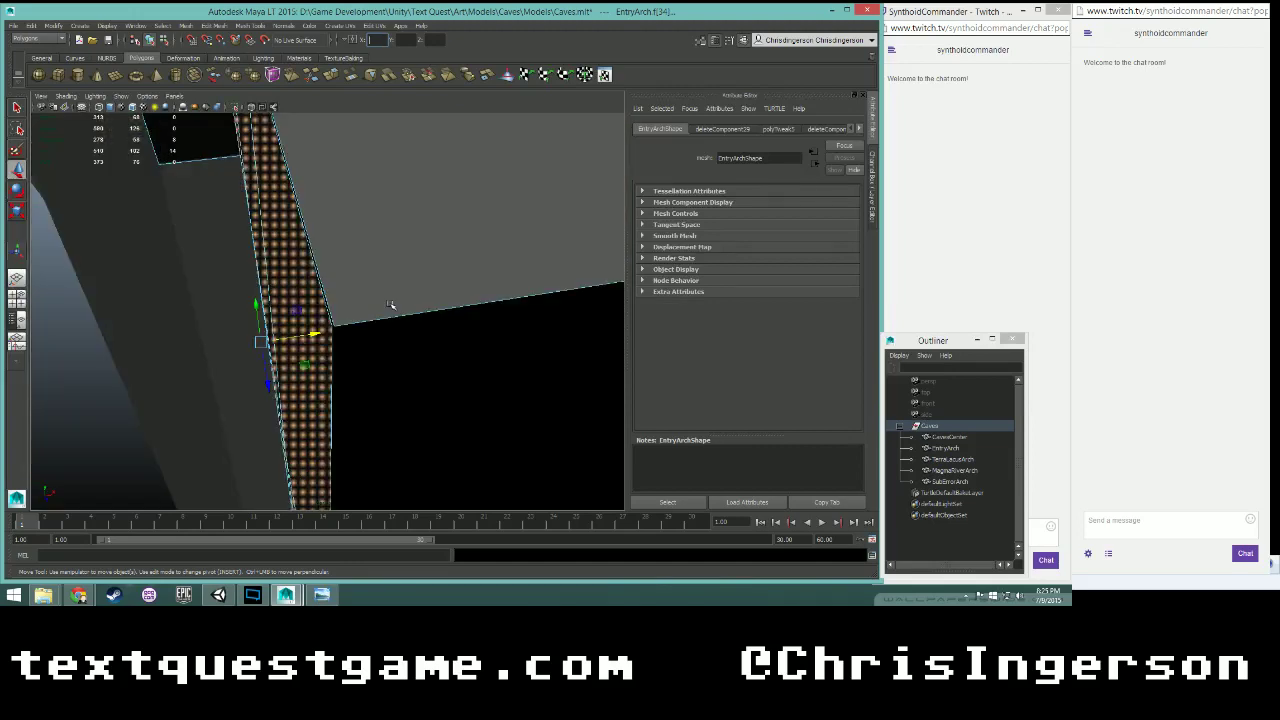
- Check the X position of EntryArch's cut top edge and set the side-wall faces to line up with it
right_drag(326, 295, 327, 275)
click(326, 276)
scroll(305, 160, down, 3)
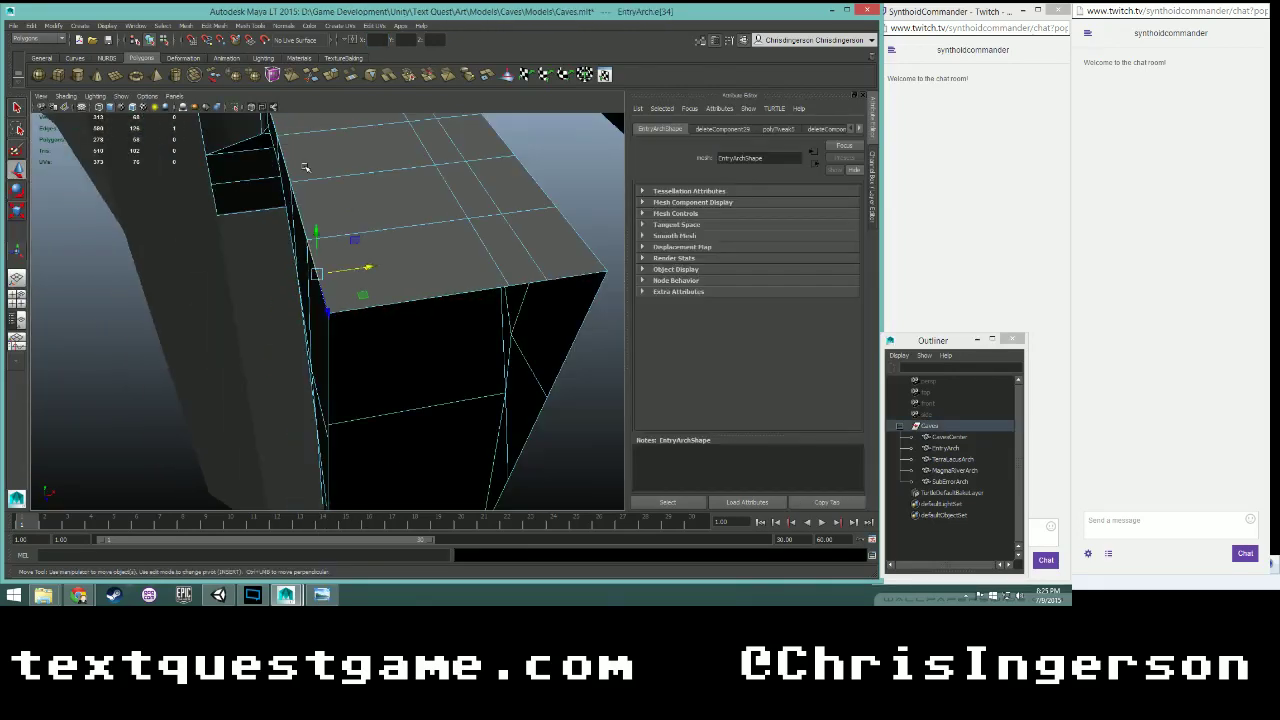
drag(368, 270, 369, 270)
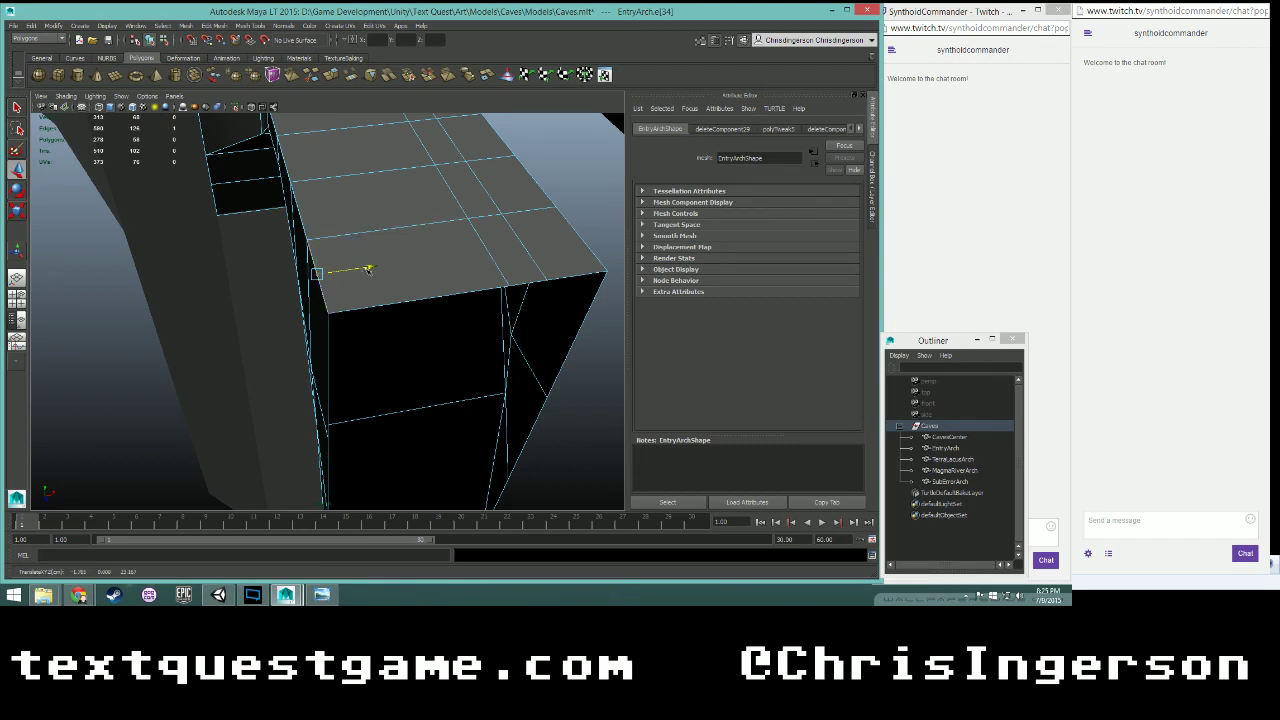
right_click(310, 324)
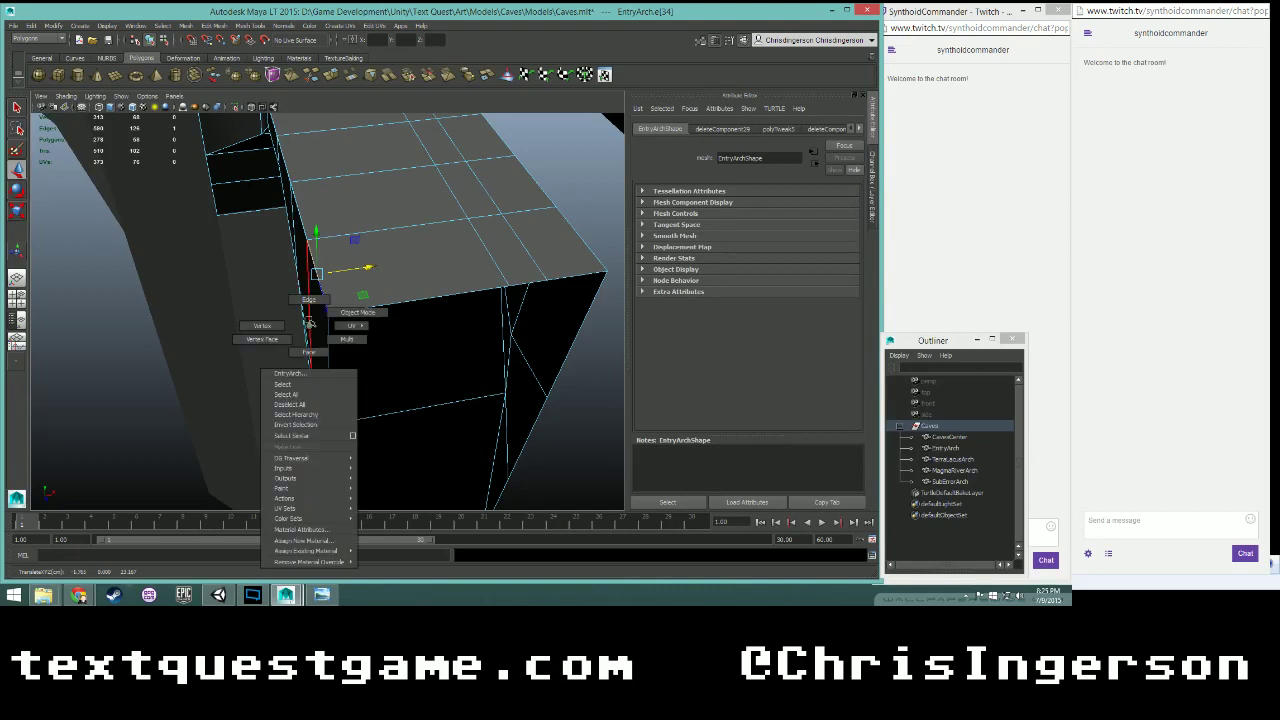
click(304, 349)
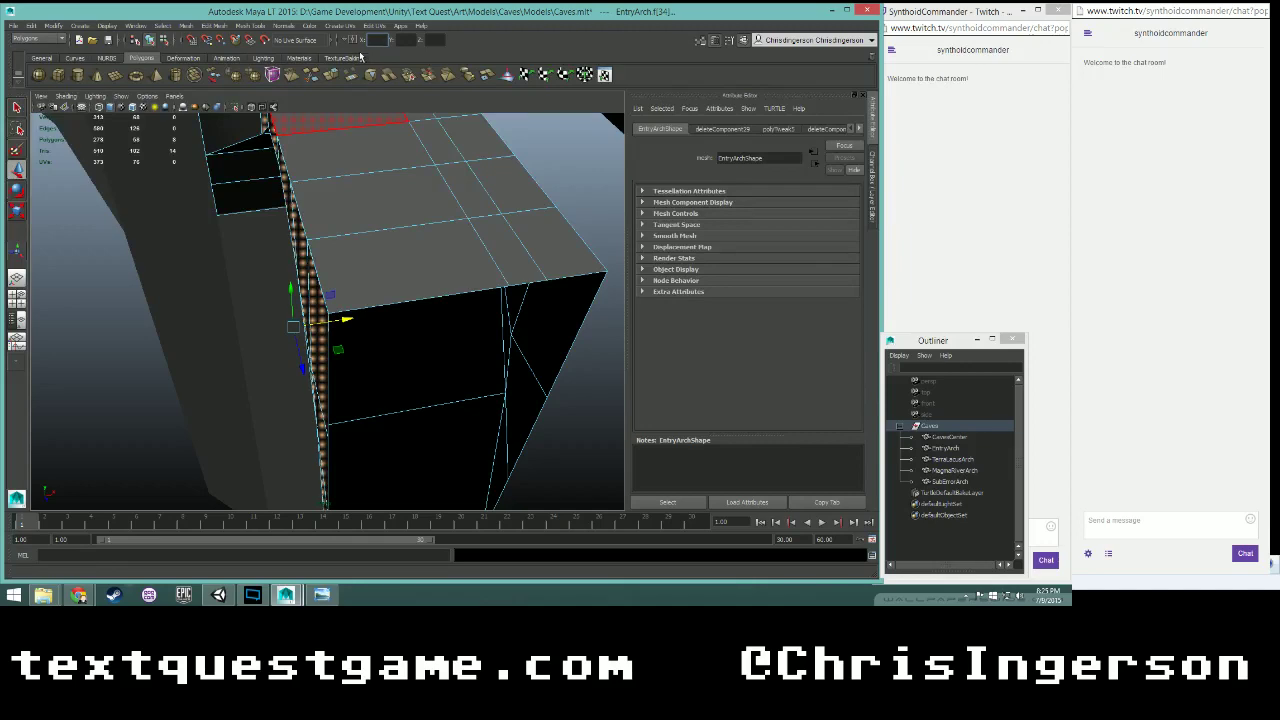
scroll(343, 346, up, 4)
scroll(343, 345, down, 3)
scroll(350, 338, up, 2)
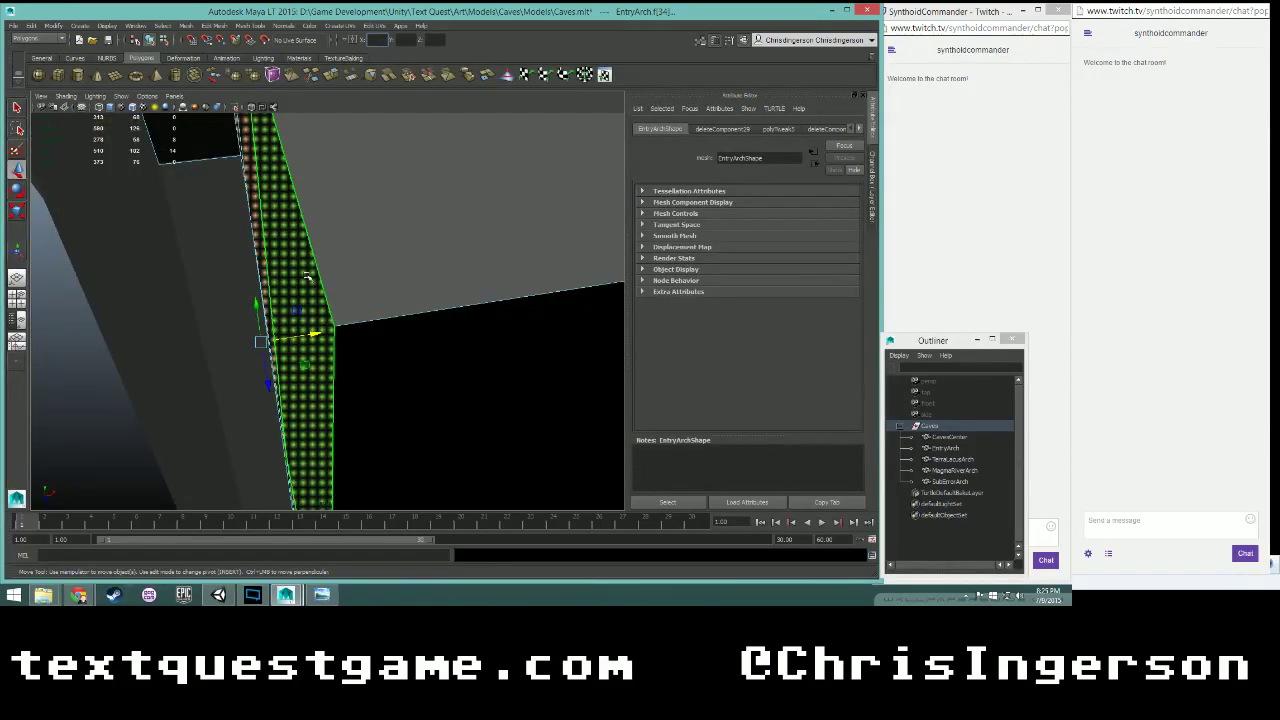
- Merge the overlapping side-wall and top-surface vertices at EntryArch's outer top corner
alt+drag(307, 276, 334, 257)
scroll(336, 255, down, 3)
alt+middle_drag(313, 195, 313, 195)
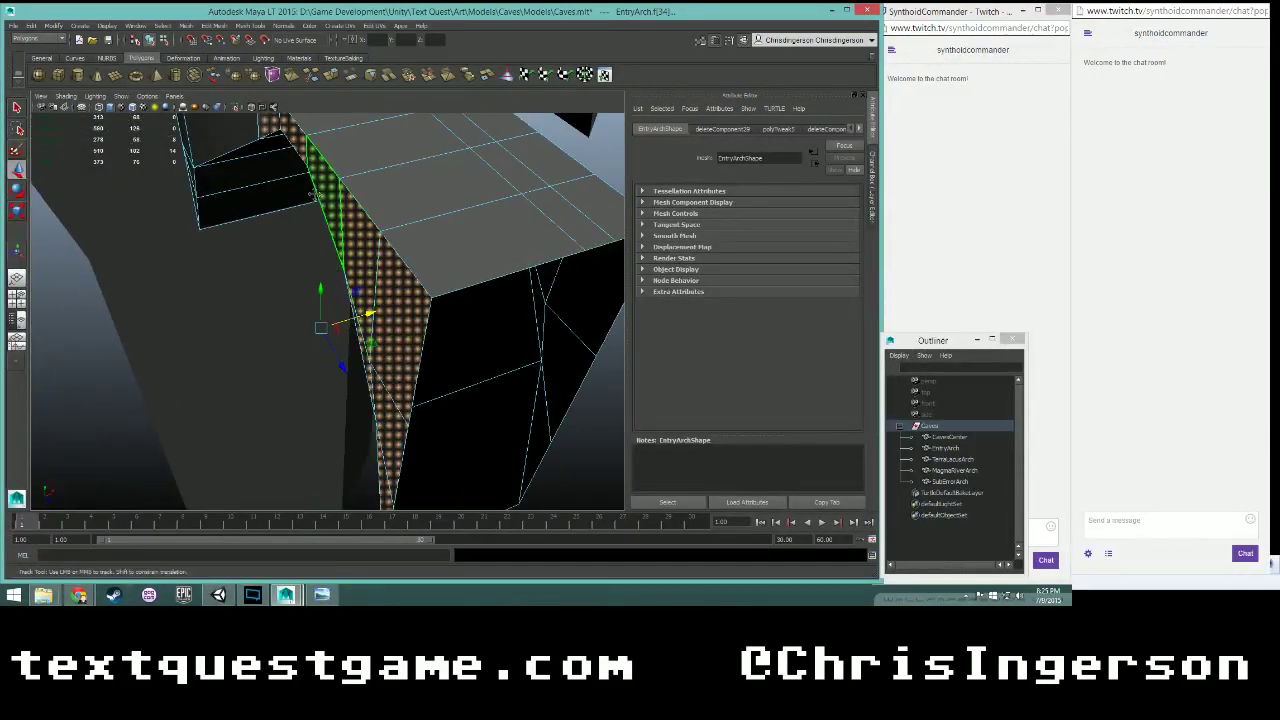
alt+drag(311, 194, 343, 292)
right_click(343, 292)
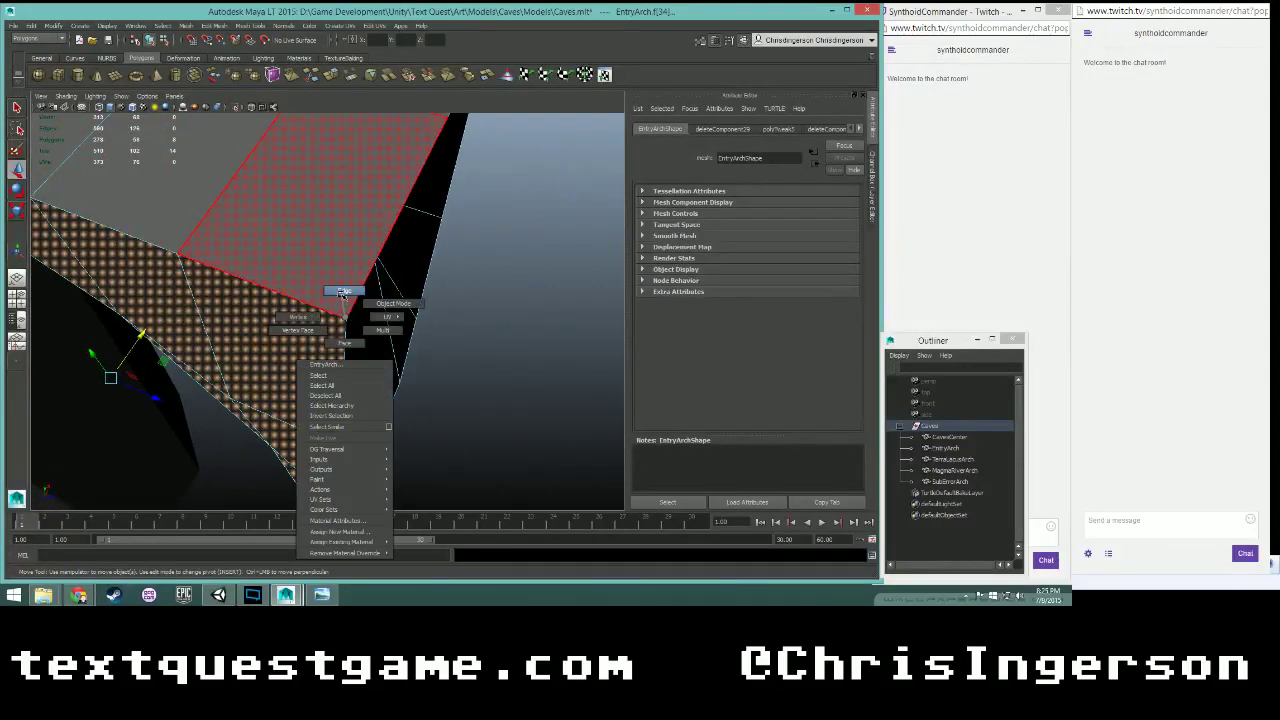
right_drag(316, 315, 300, 316)
drag(331, 301, 304, 354)
click(212, 25)
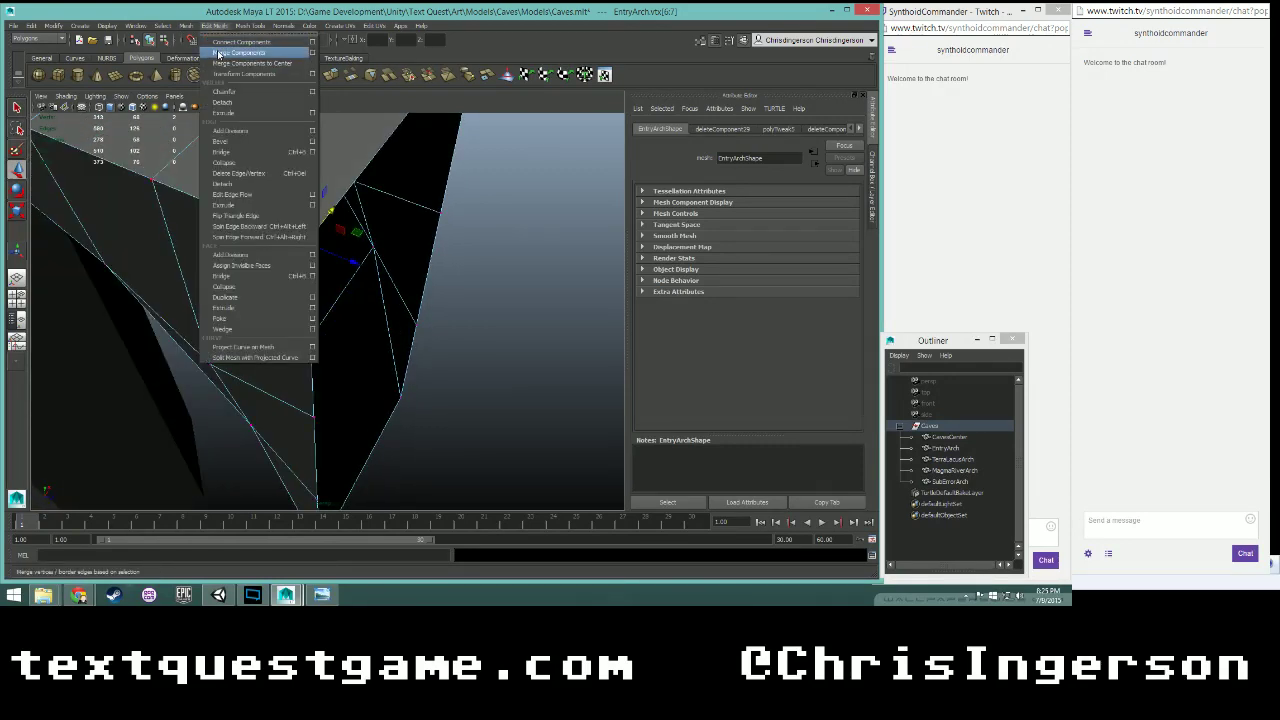
click(220, 52)
- Merge the next two overlapping vertex pairs along the seam between EntryArch's top surface and side wall
alt+drag(204, 203, 302, 264)
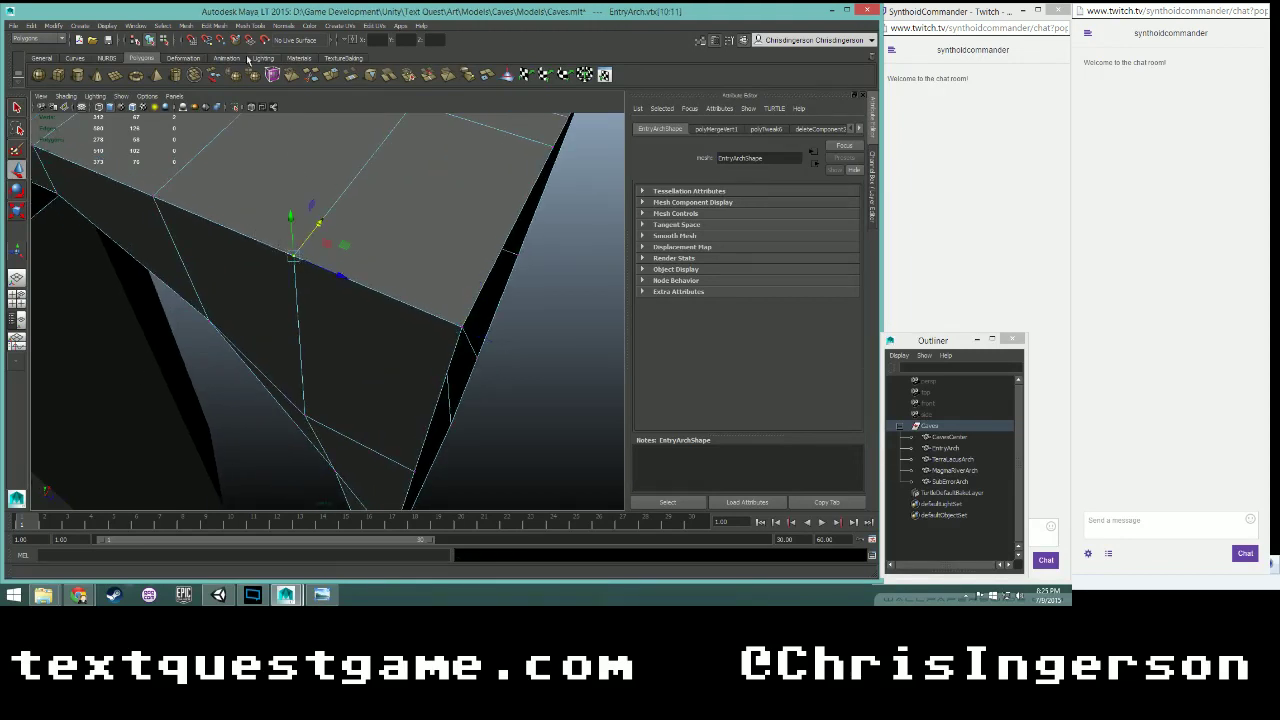
click(213, 25)
click(216, 53)
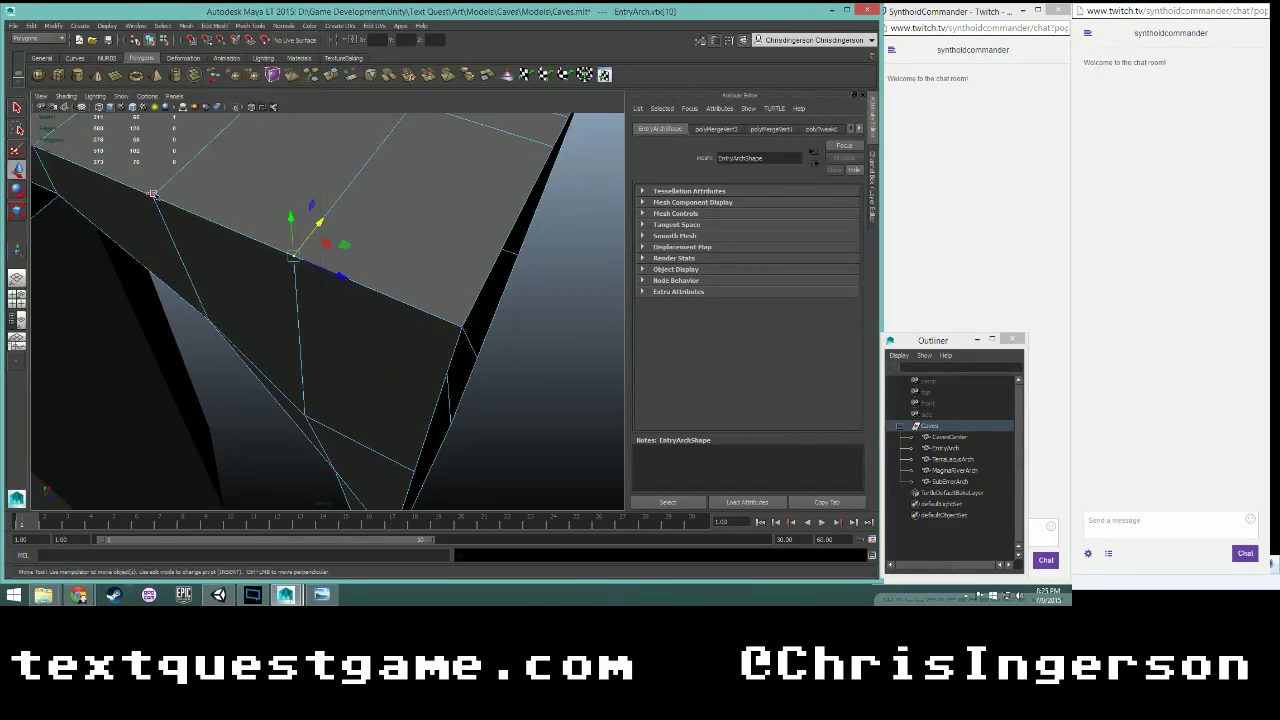
click(152, 193)
click(213, 25)
click(214, 55)
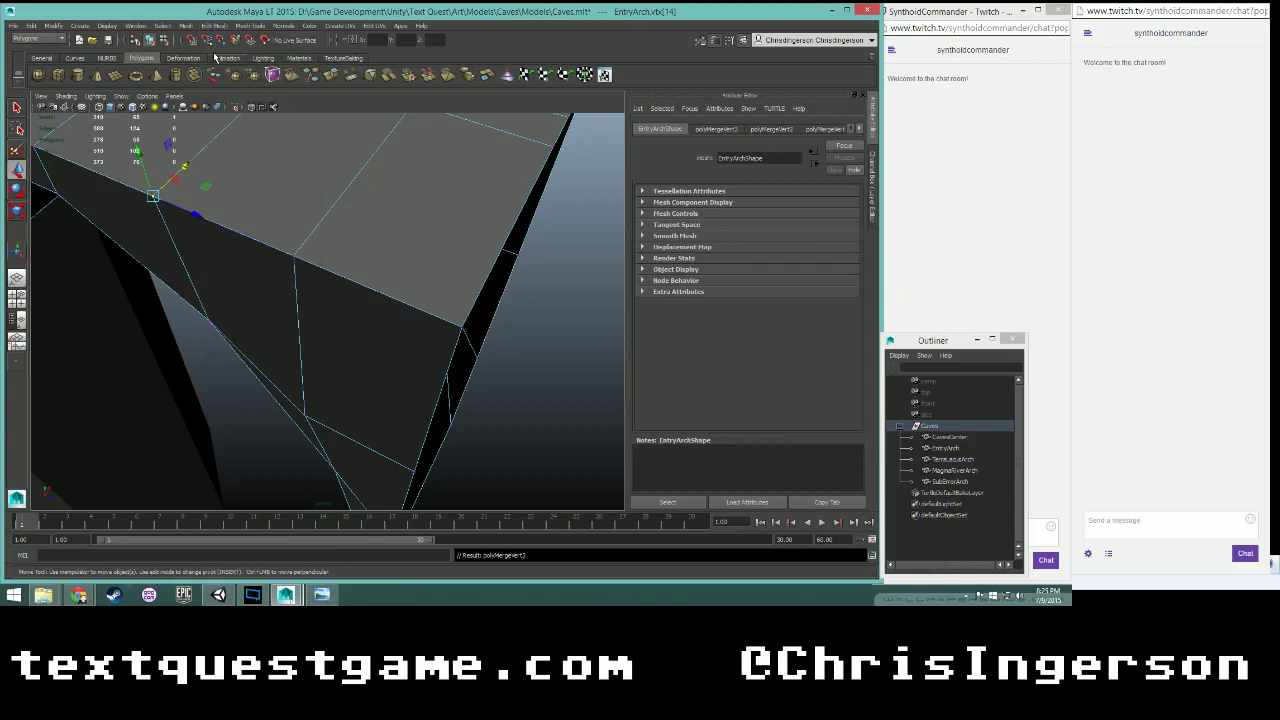
- Merge the remaining aligned vertex pairs along the top seam up to the gap near the column, and save the scene
alt+drag(178, 276, 288, 312)
click(213, 25)
click(214, 55)
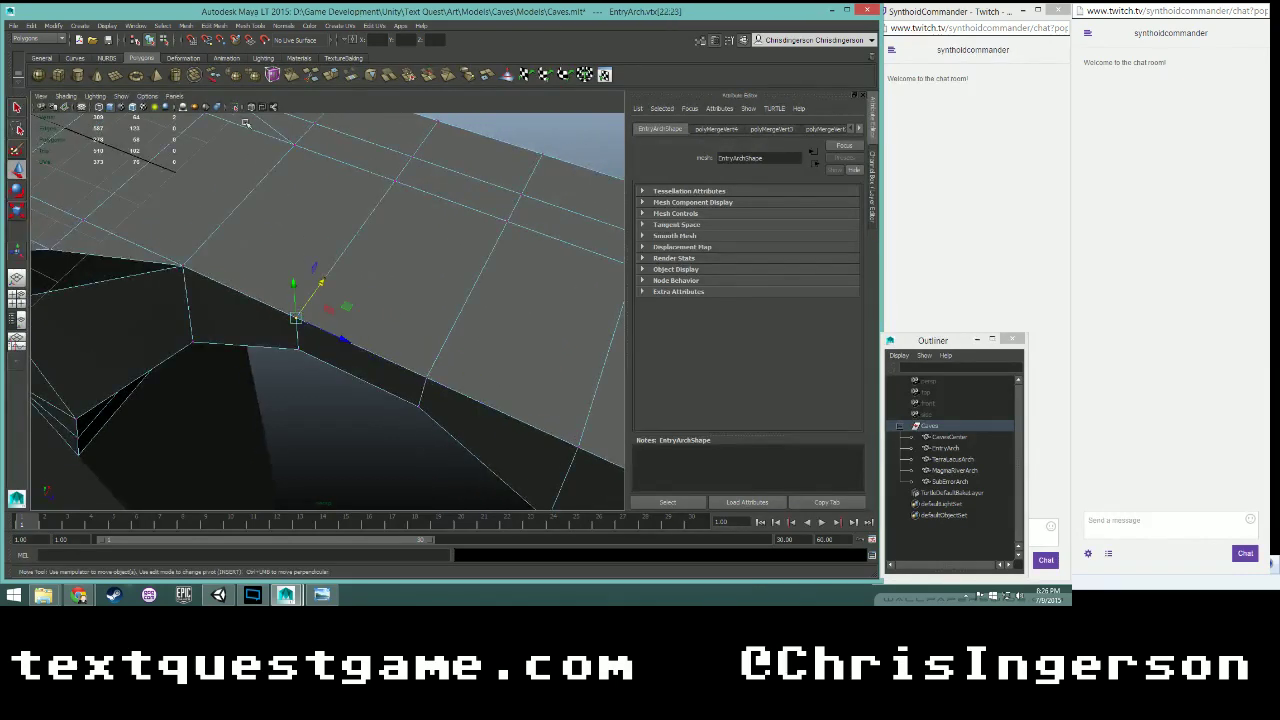
click(213, 25)
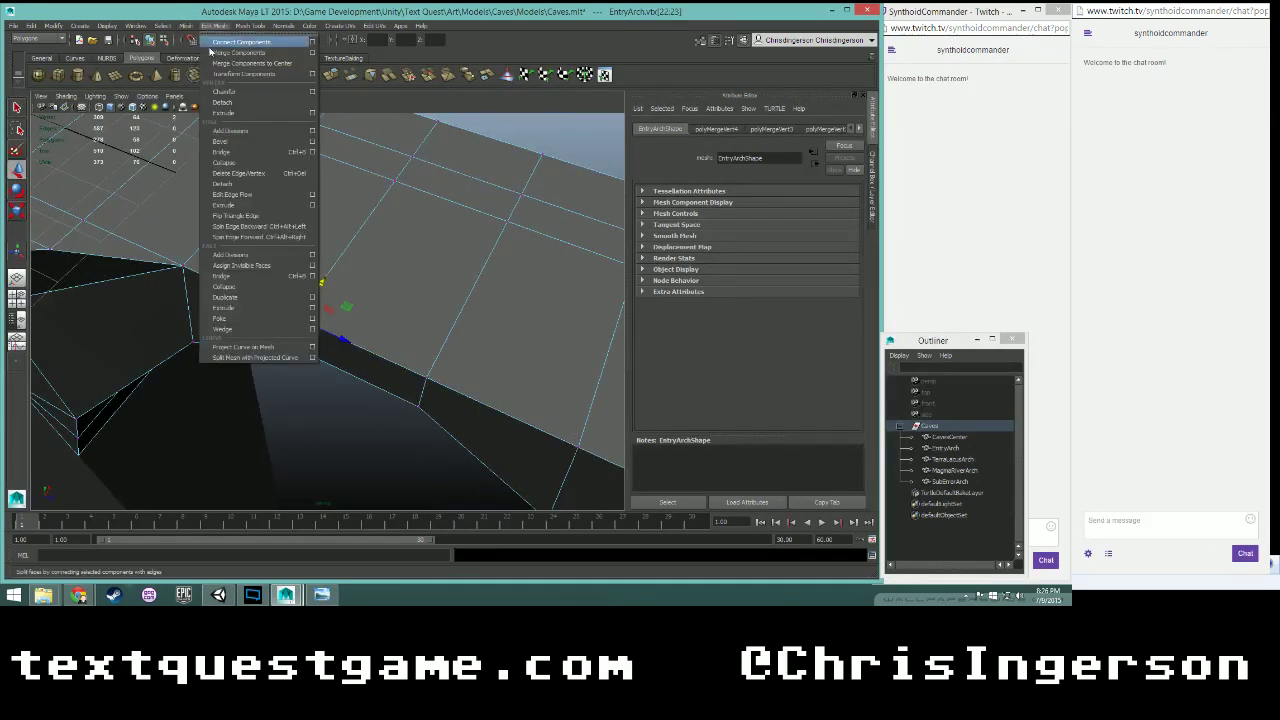
click(212, 52)
alt+drag(246, 258, 309, 295)
click(214, 27)
click(212, 52)
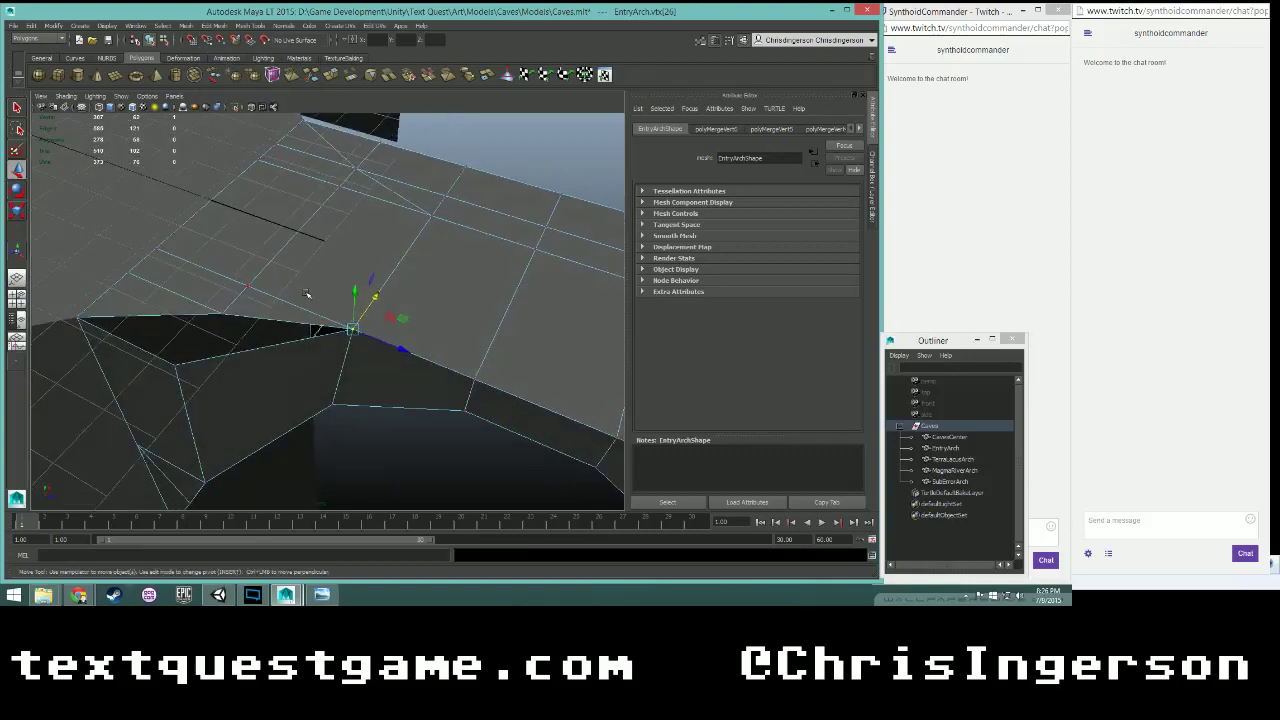
key(ctrl+s)
- Try to align only the upper side-wall vertex at the gap with the top-surface vertex by its X position
click(176, 366)
drag(251, 283, 251, 283)
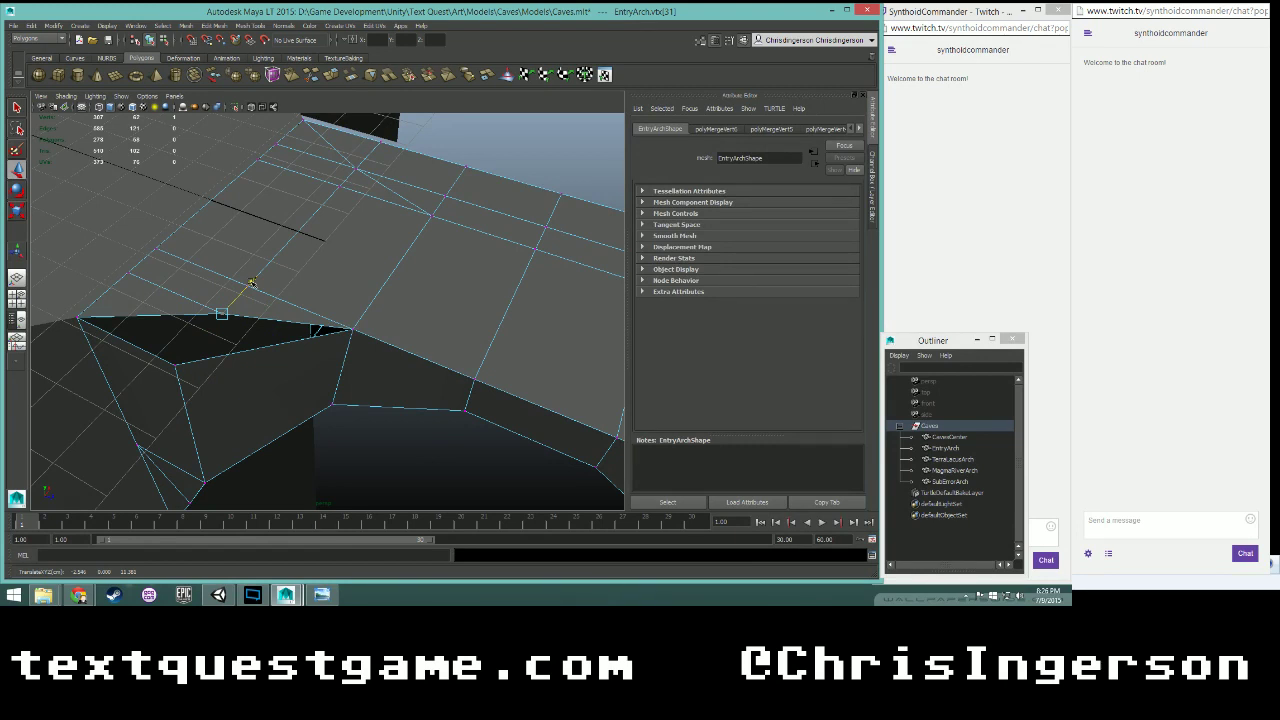
click(177, 367)
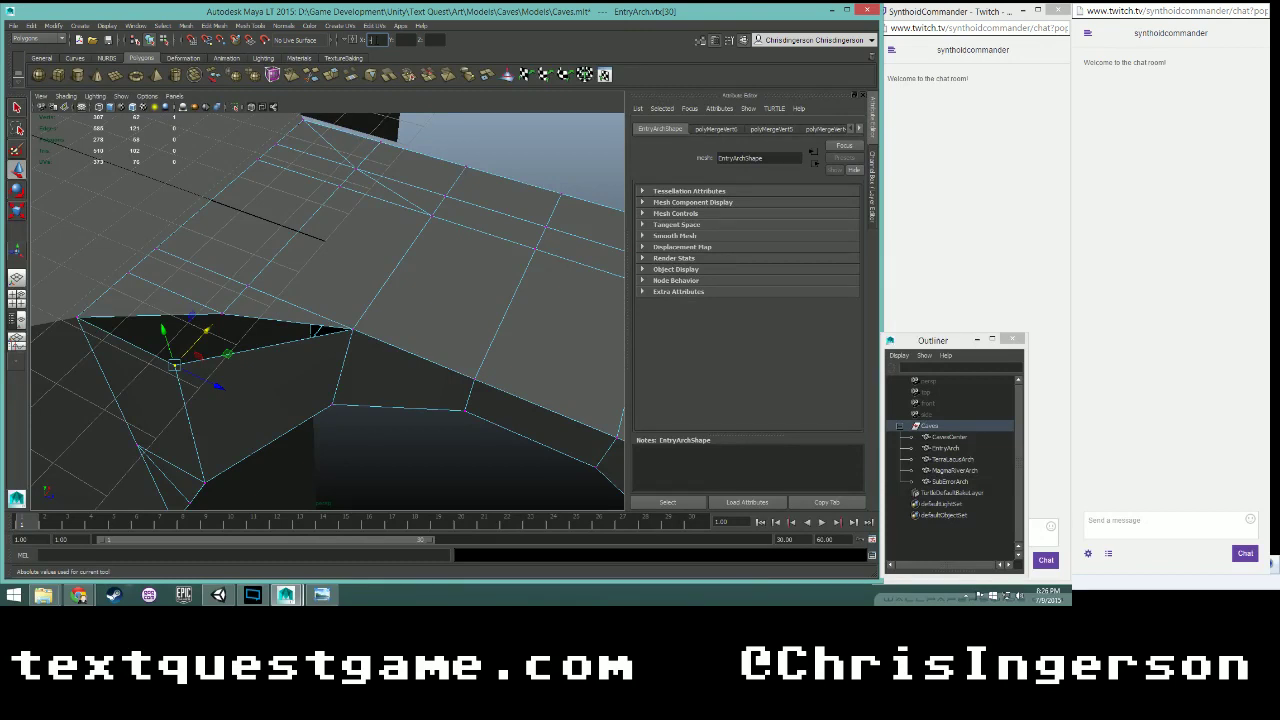
key(Return)
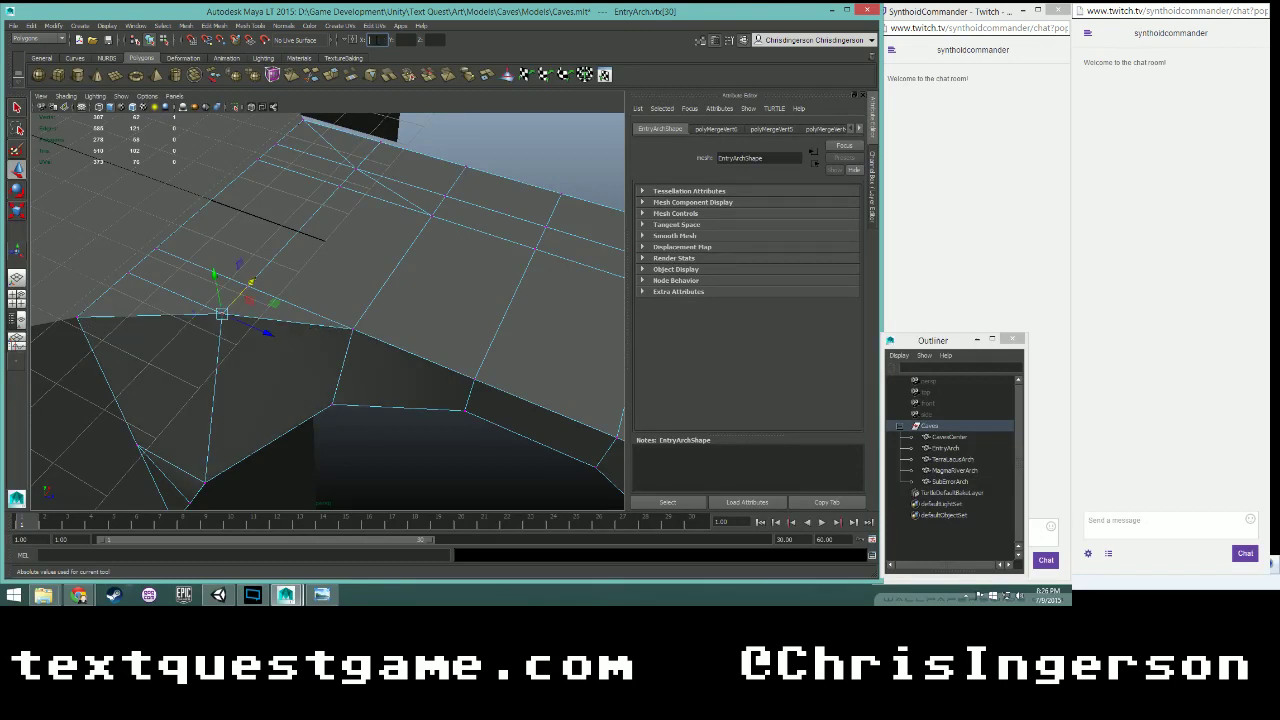
mouse_move(318, 361)
alt+mouse_down()
mouse_move(297, 377)
mouse_move(269, 366)
mouse_move(313, 342)
alt+mouse_up()
key(ctrl+z)
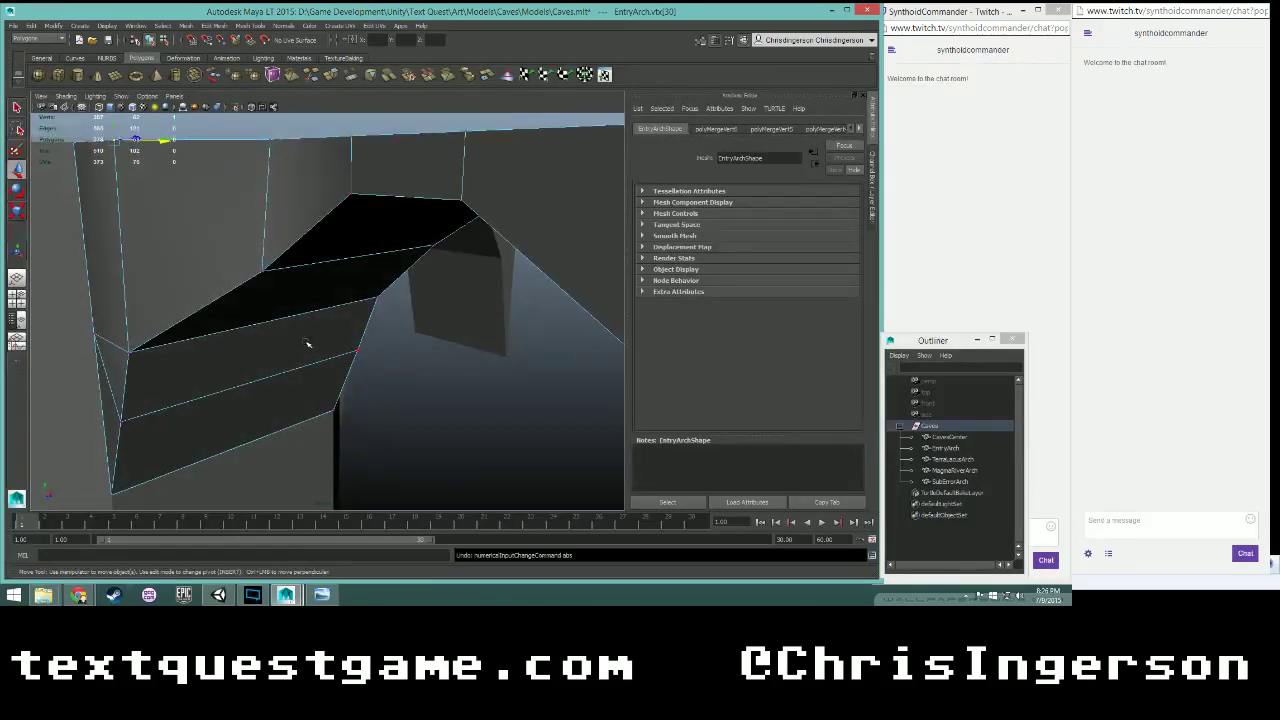
- Align the gap's upper and lower side-wall vertices in X with the top-surface vertex, and merge the overlapping upper pair
shift+click(129, 352)
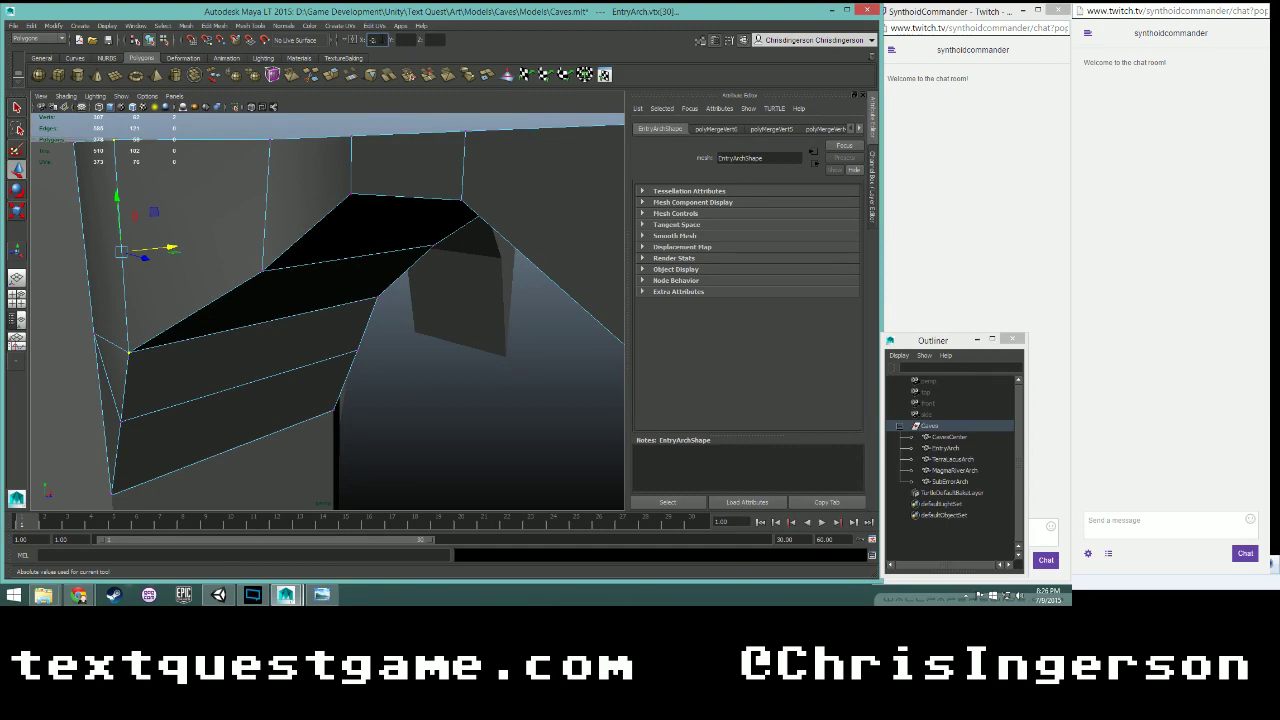
key(Return)
alt+drag(289, 196, 226, 288)
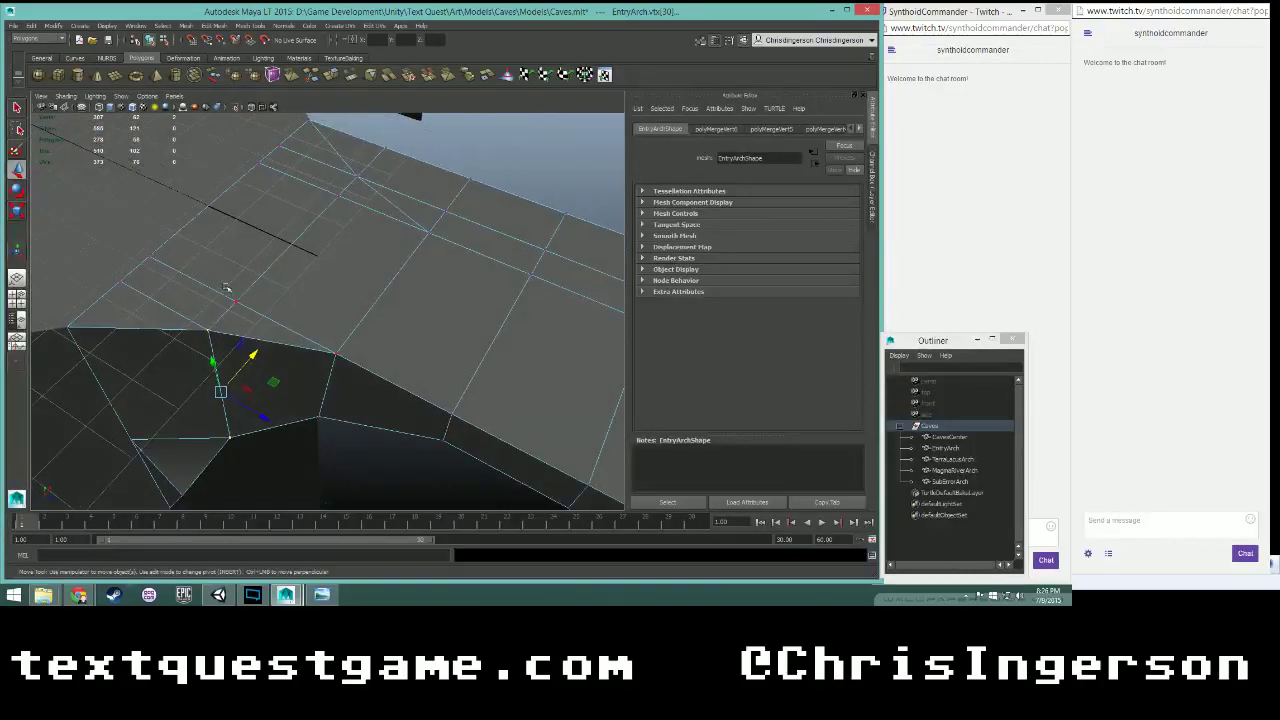
click(209, 331)
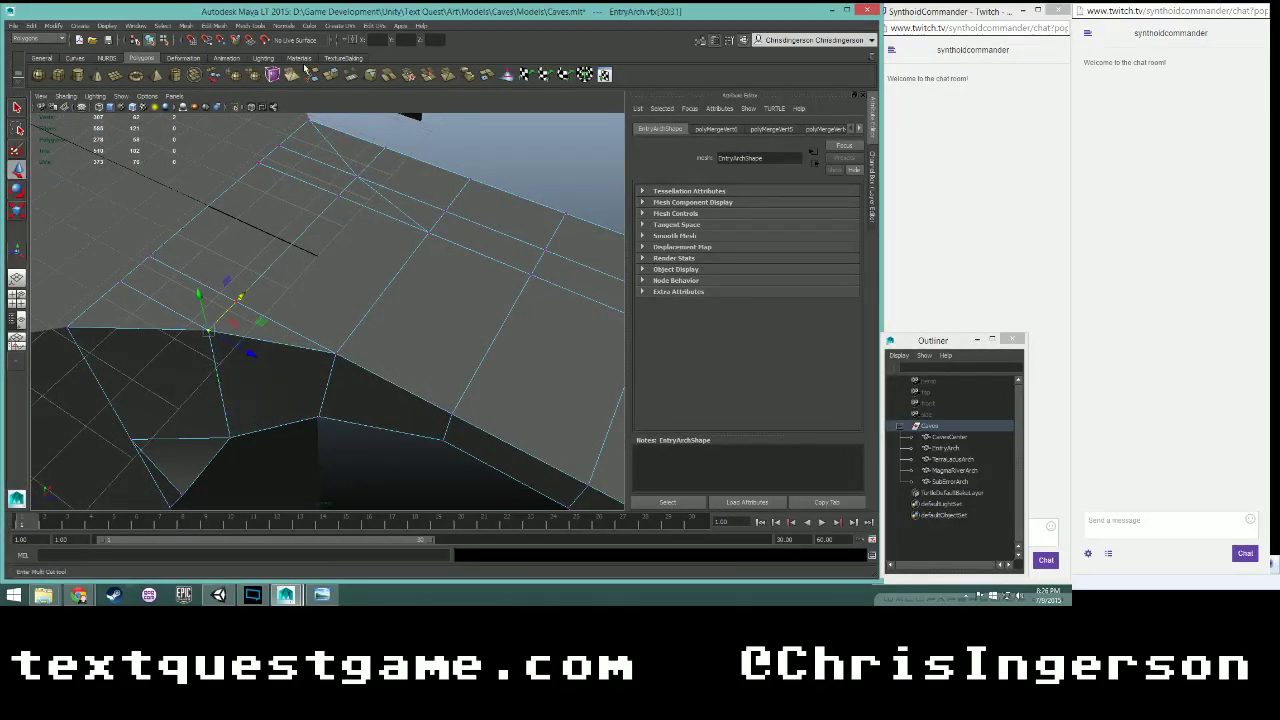
click(208, 27)
click(220, 58)
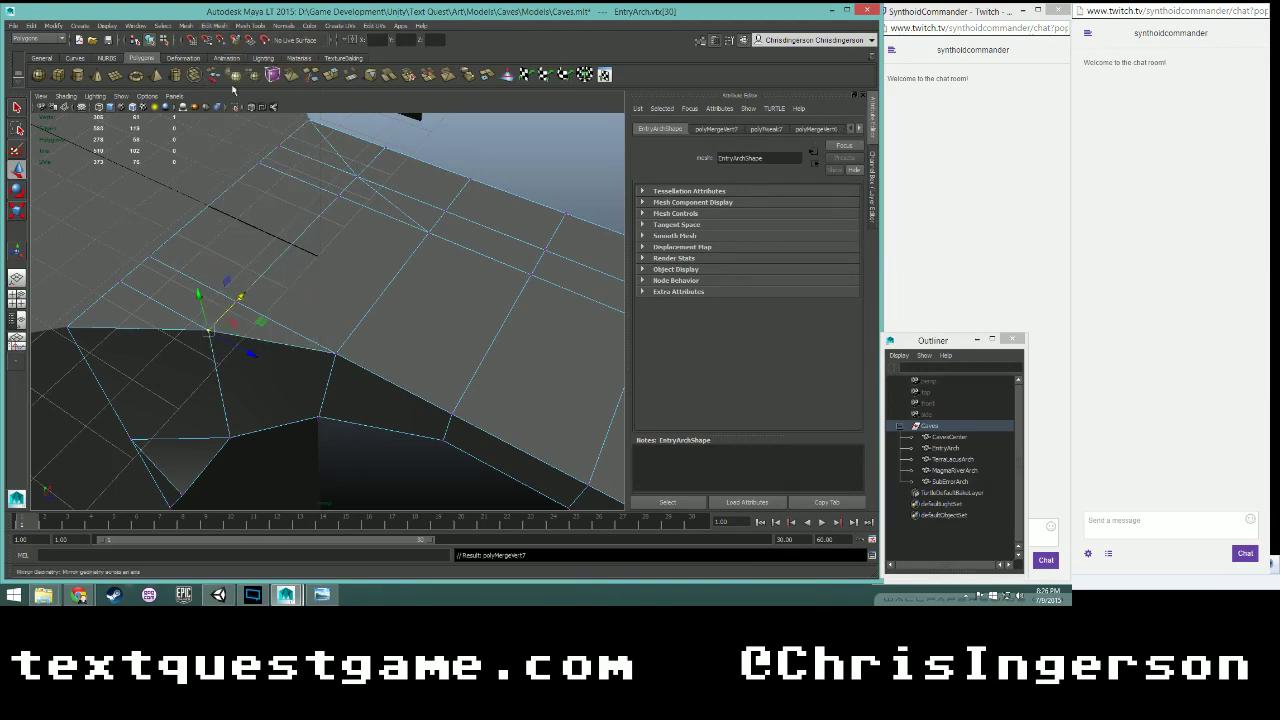
- Adjust the X position of the side-wall vertex on the arch curve just below the aligned lower vertex
scroll(291, 397, up, 3)
alt+drag(266, 390, 428, 332)
alt+drag(321, 285, 262, 349)
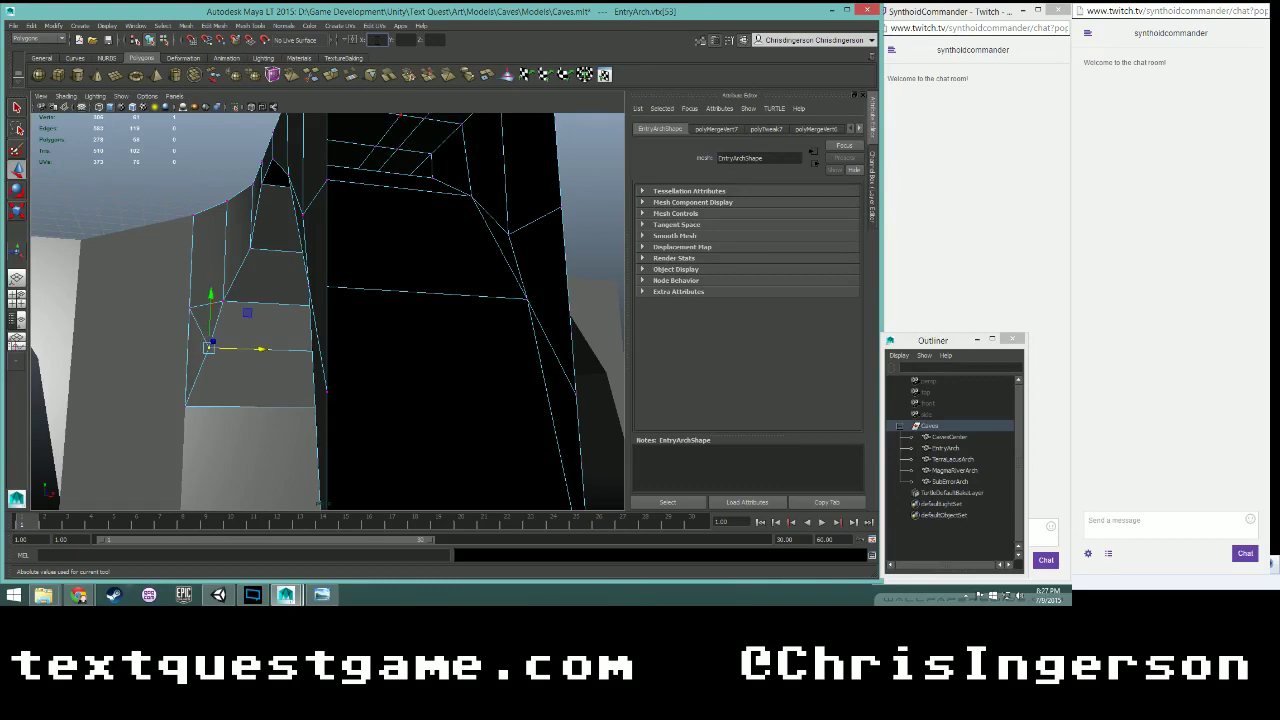
click(226, 160)
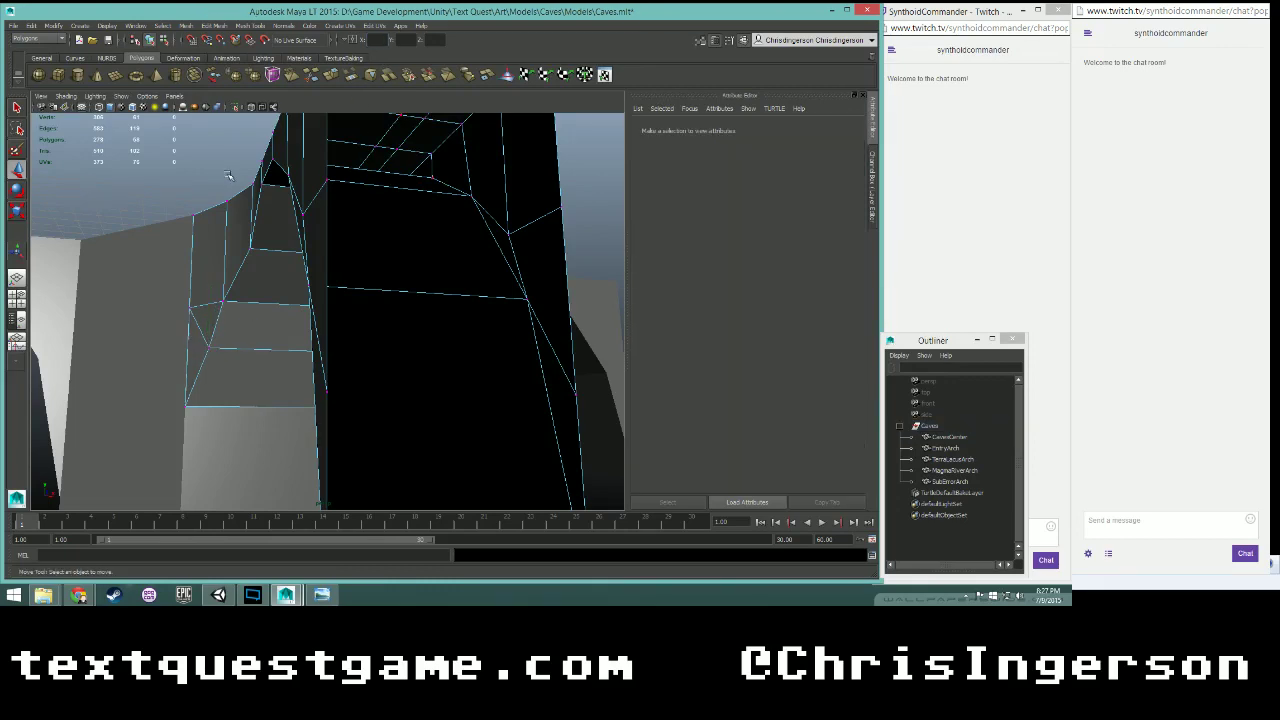
- Examine the edges on both sides of EntryArch's underside at the crown and compare their positions
mouse_move(326, 317)
alt+mouse_down()
mouse_move(178, 319)
mouse_move(251, 366)
mouse_move(329, 334)
mouse_move(357, 351)
mouse_move(297, 391)
mouse_move(297, 317)
mouse_move(316, 299)
mouse_move(251, 271)
mouse_move(306, 277)
mouse_move(403, 334)
mouse_move(379, 341)
mouse_move(408, 380)
mouse_move(400, 360)
mouse_move(294, 317)
mouse_move(286, 286)
mouse_move(345, 316)
alt+mouse_up()
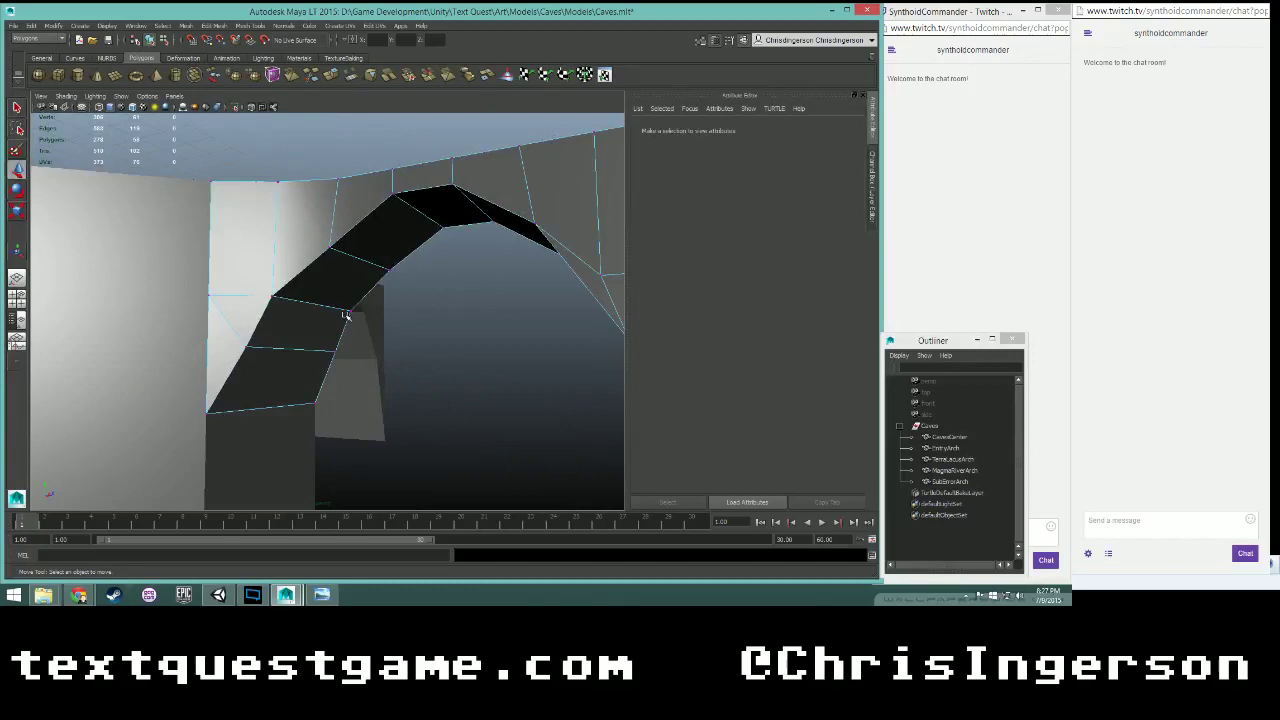
right_click(417, 190)
click(416, 163)
click(440, 208)
shift+click(462, 224)
alt+drag(480, 266, 399, 228)
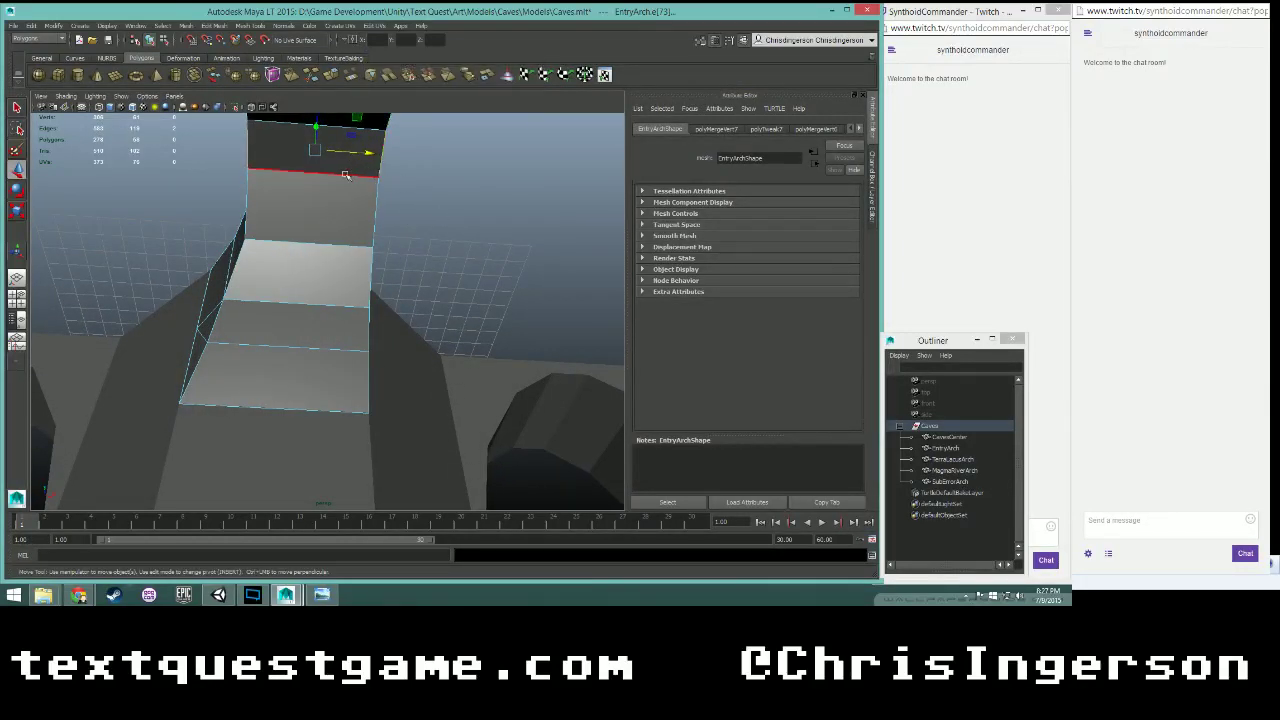
alt+drag(321, 195, 388, 300)
click(408, 298)
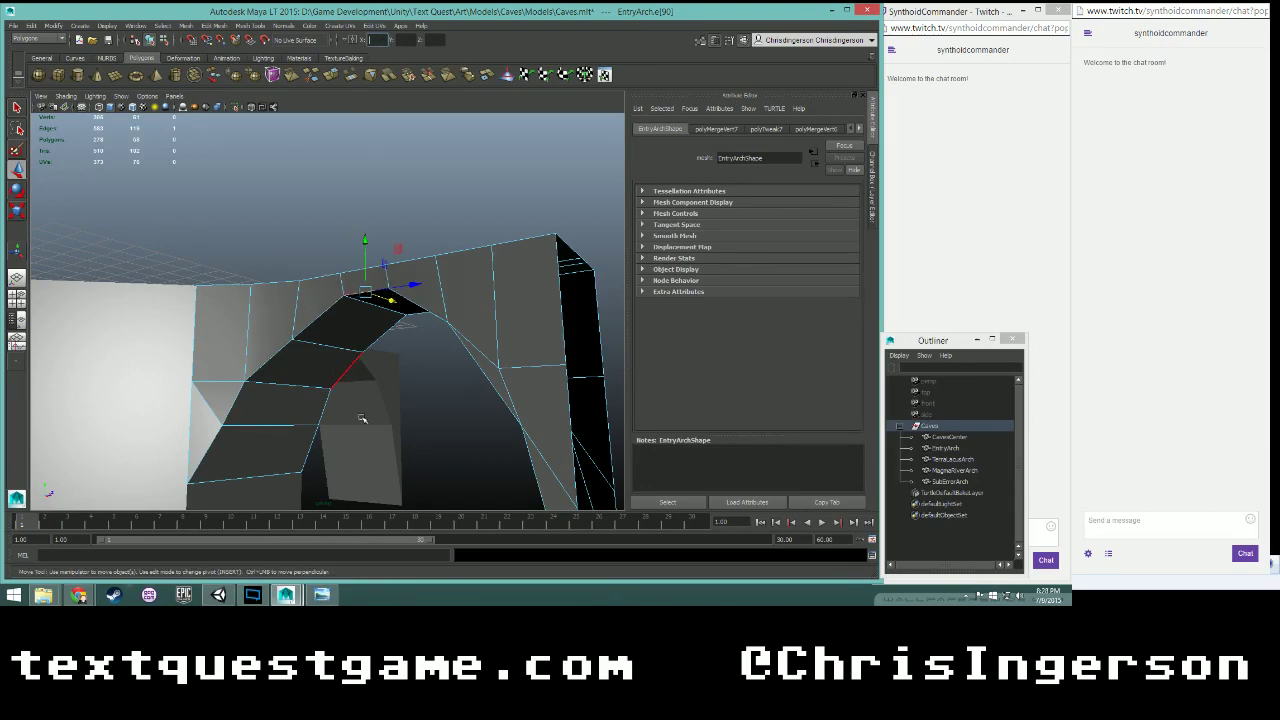
- Try to reposition the crown edge on the opposite side of the underside with a numeric X value
alt+drag(357, 420, 237, 399)
click(312, 236)
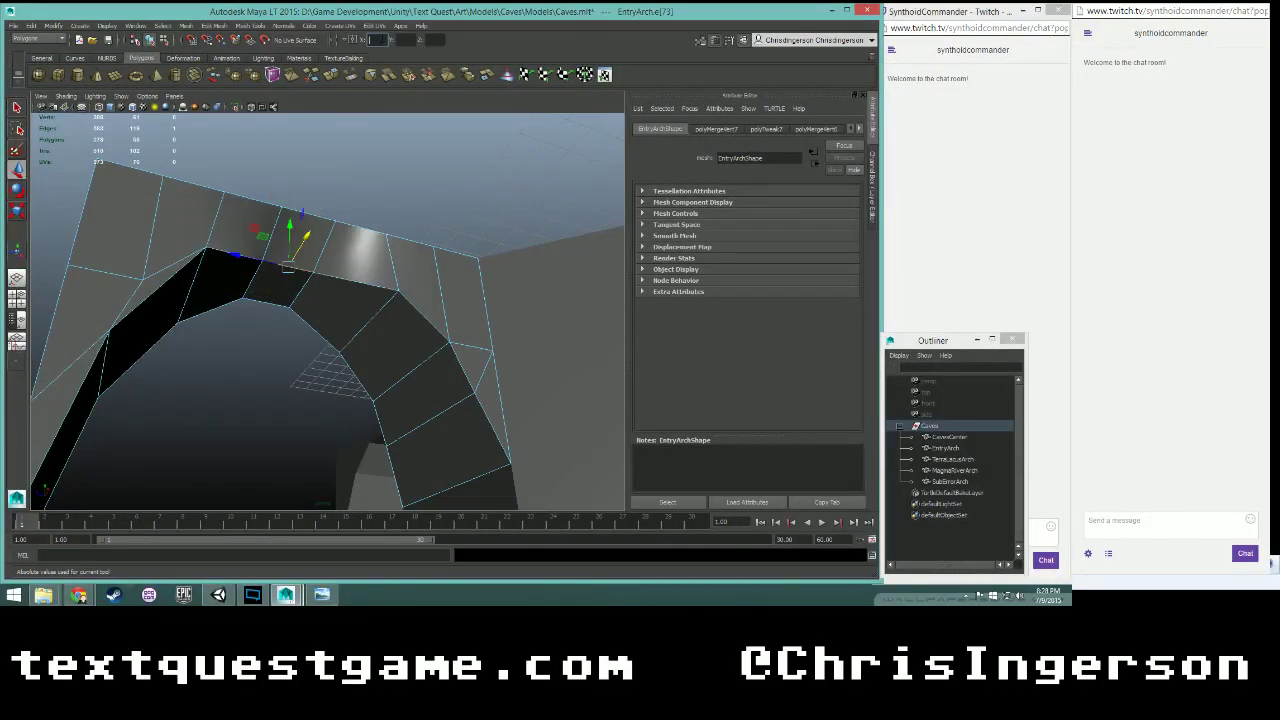
alt+drag(342, 302, 378, 298)
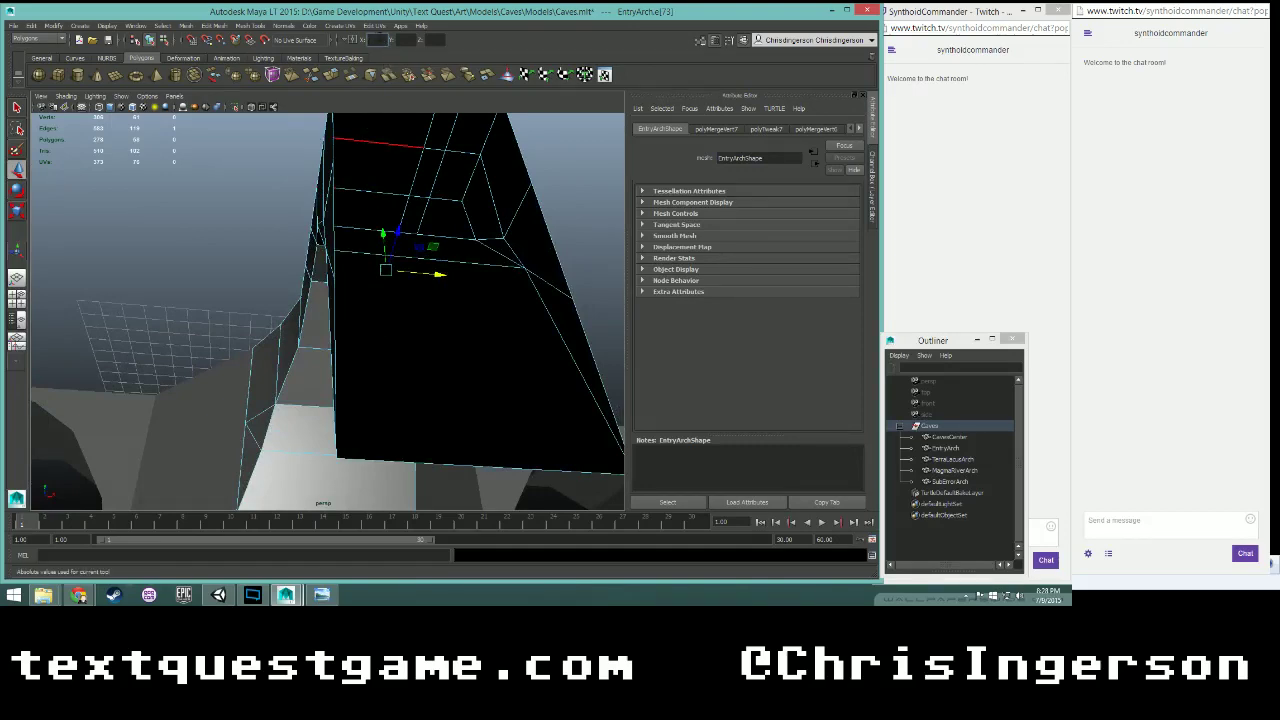
alt+drag(390, 131, 281, 287)
key(ctrl+z)
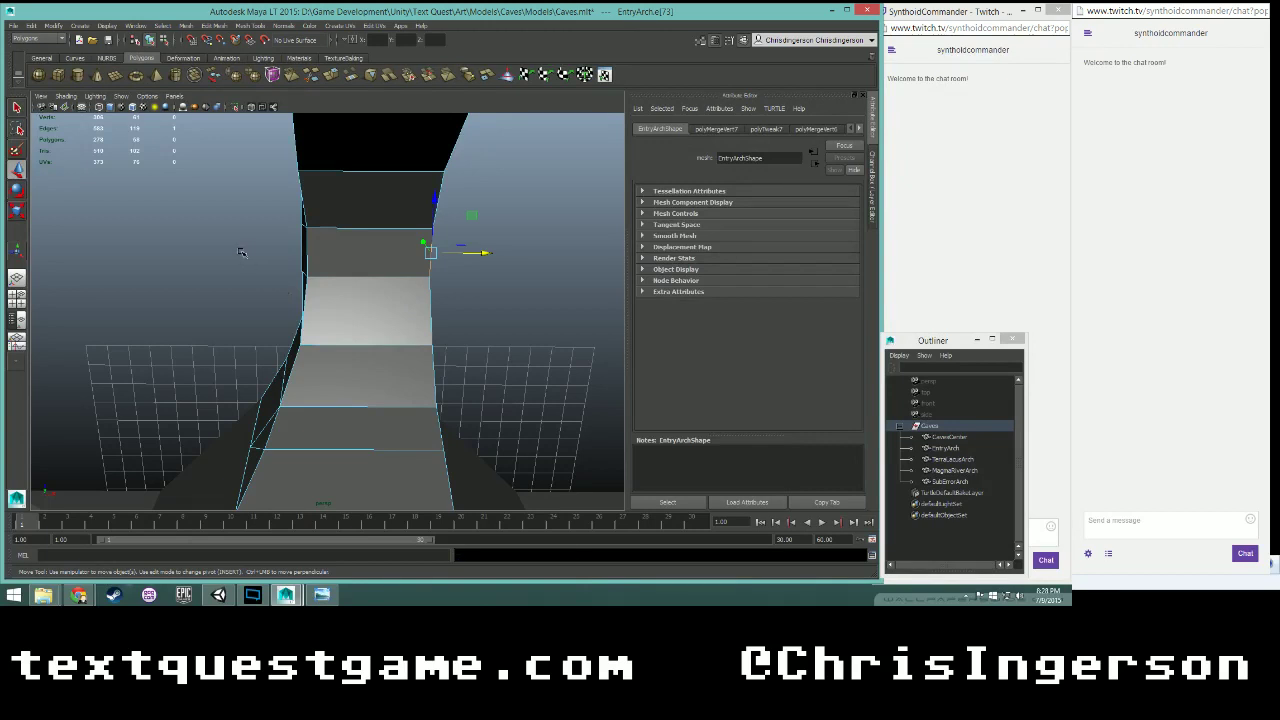
- Check the X position of the crown edge on the cut side and try to move the opposite crown edge inward
click(307, 252)
drag(365, 254, 363, 254)
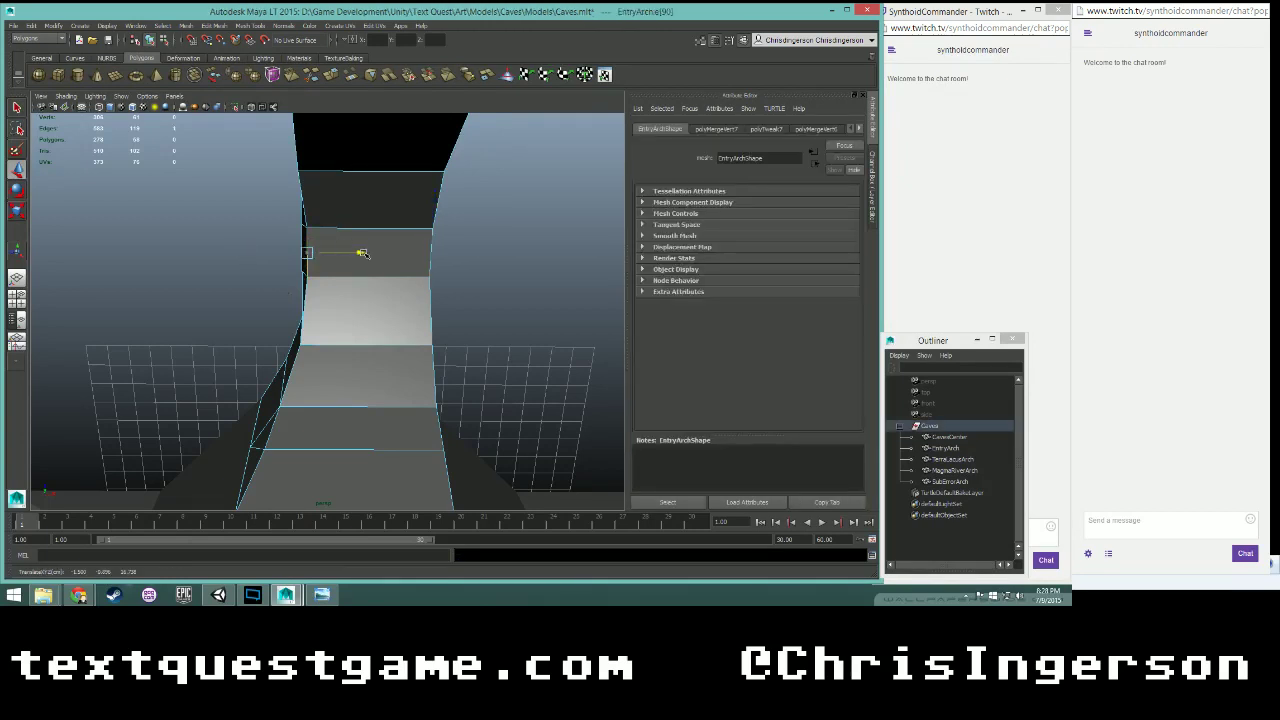
click(430, 251)
drag(484, 254, 484, 254)
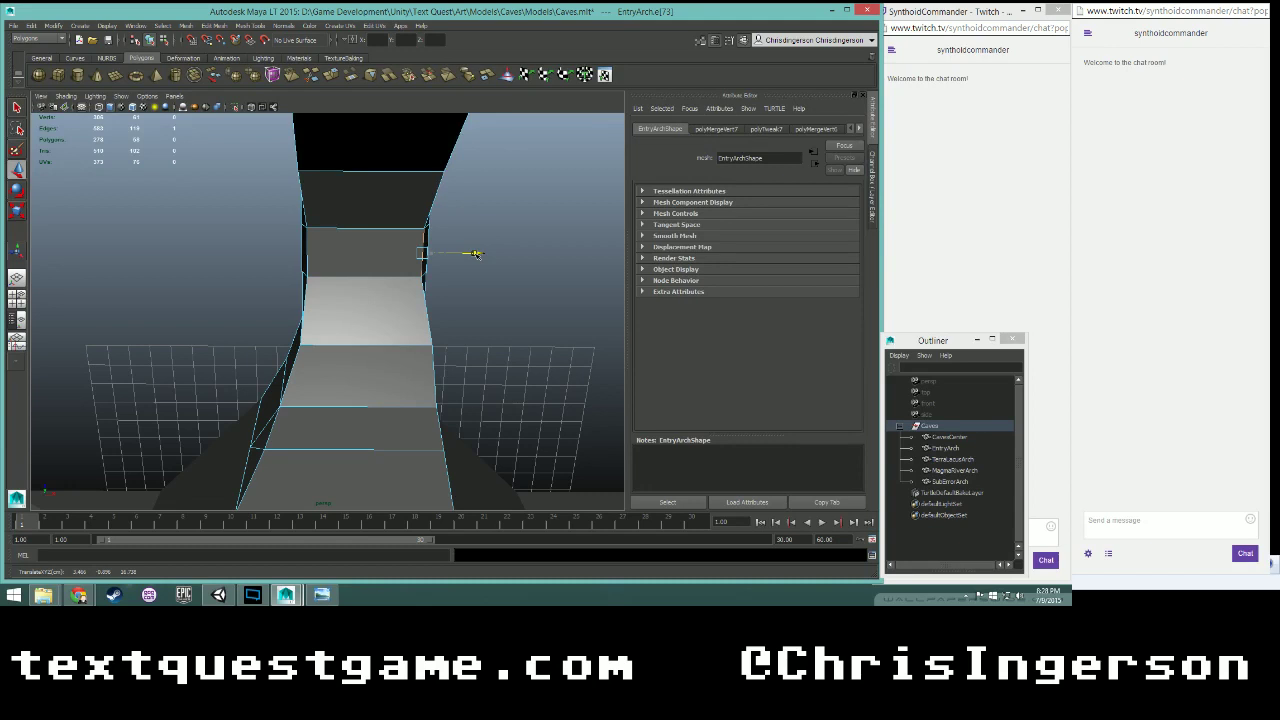
key(ctrl+z)
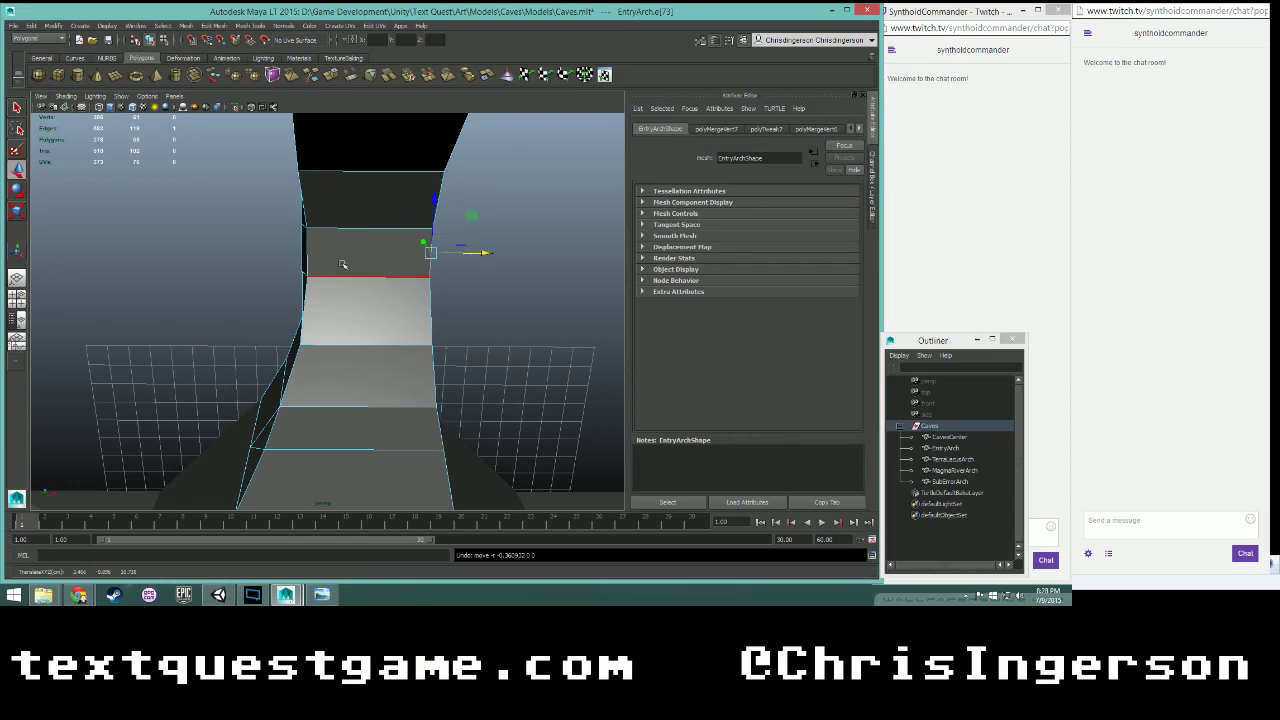
- Check the X position of the top seam edge above the crown, deselect it, and inspect the top surface near the column
click(306, 243)
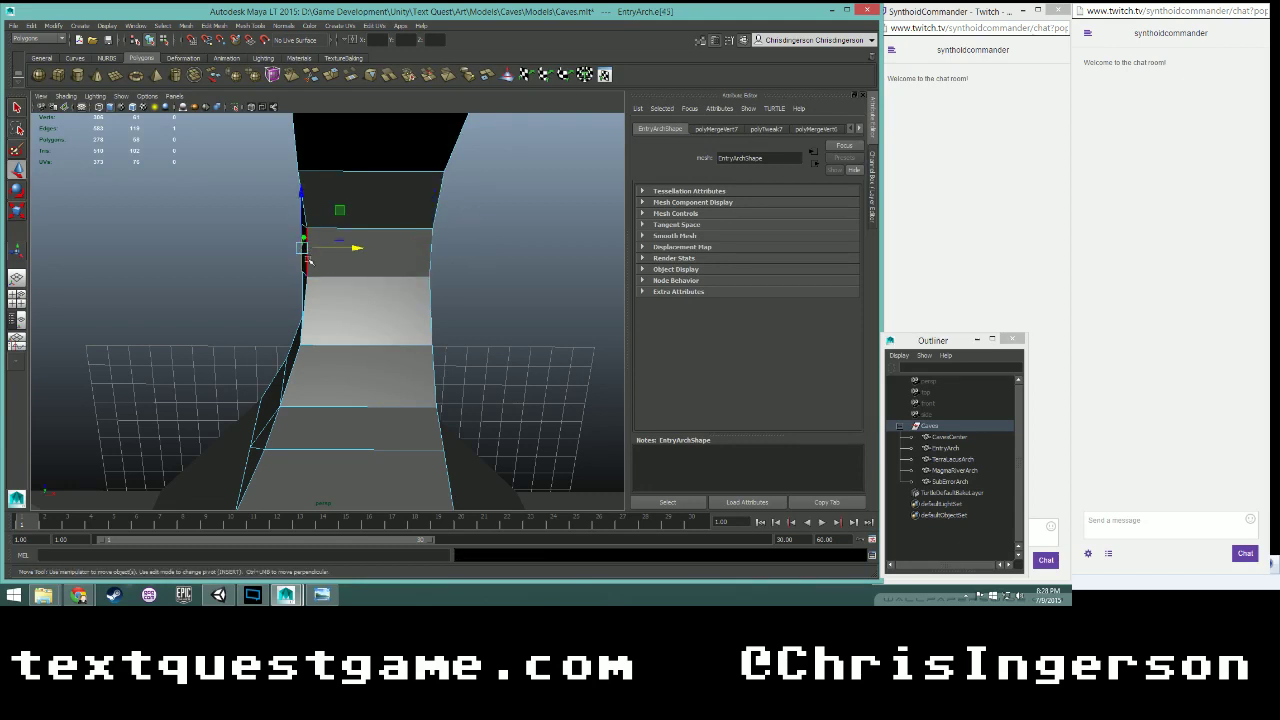
drag(354, 247, 355, 247)
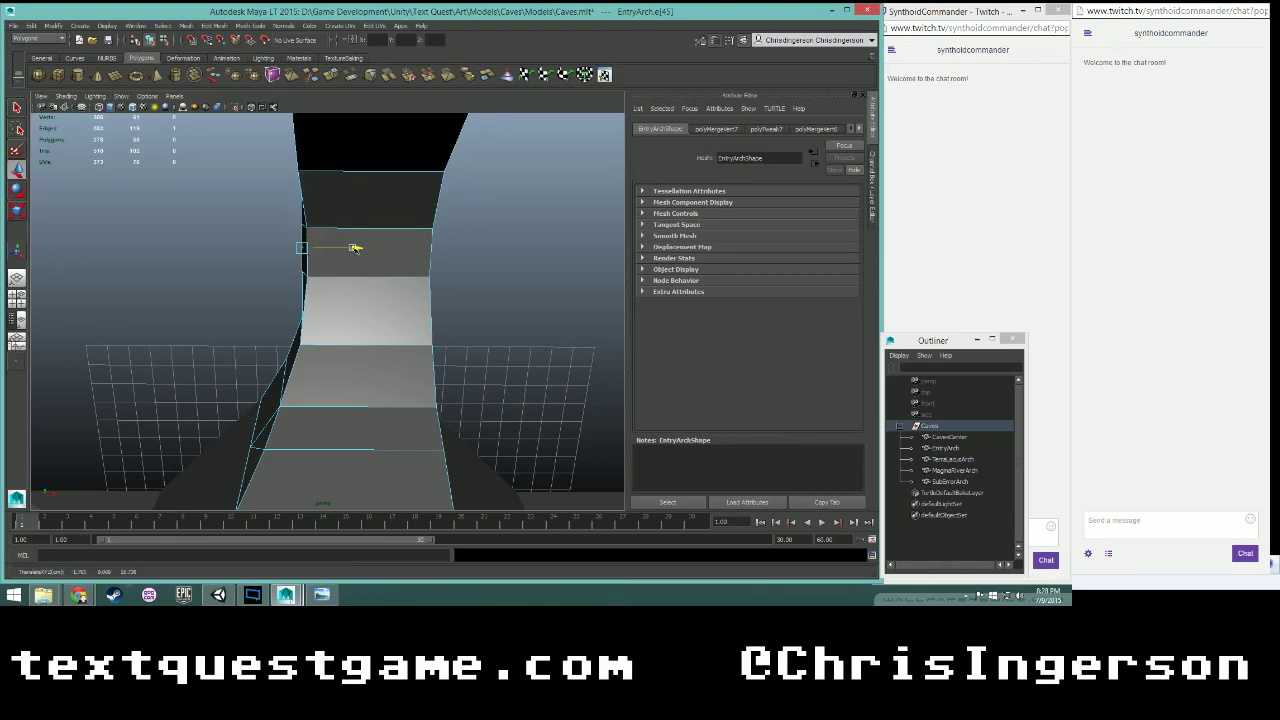
click(515, 331)
alt+drag(529, 349, 423, 335)
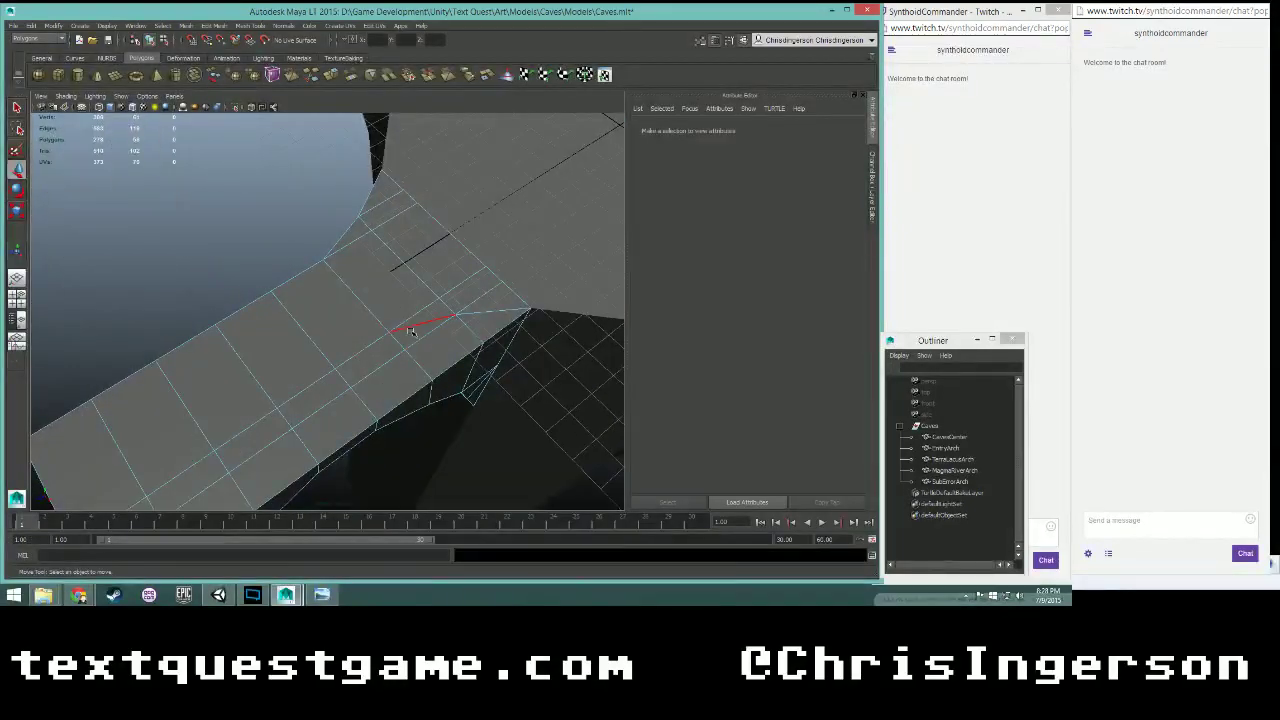
- Delete the strip of top faces running along the side-wall edge of EntryArch, from the cave center to the outer end
right_drag(410, 331, 411, 356)
click(420, 341)
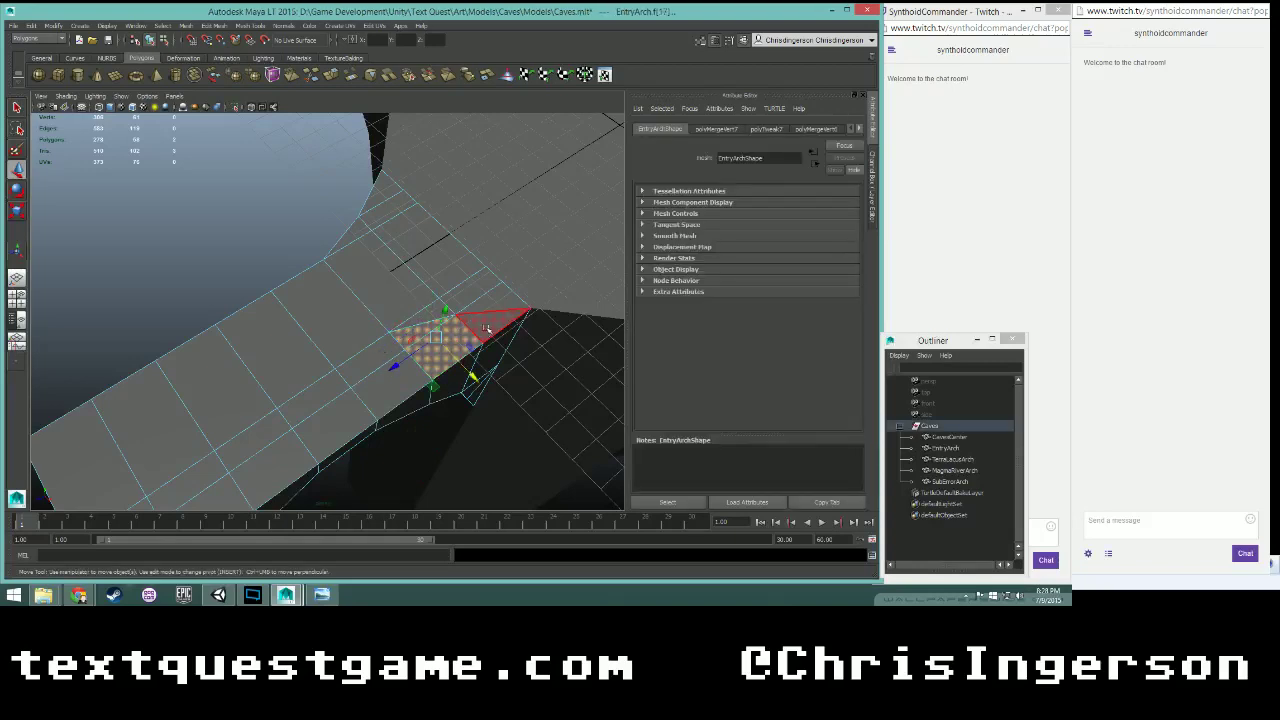
alt+drag(388, 380, 405, 340)
shift+click(406, 340)
shift+click(428, 355)
shift+click(374, 383)
shift+click(351, 368)
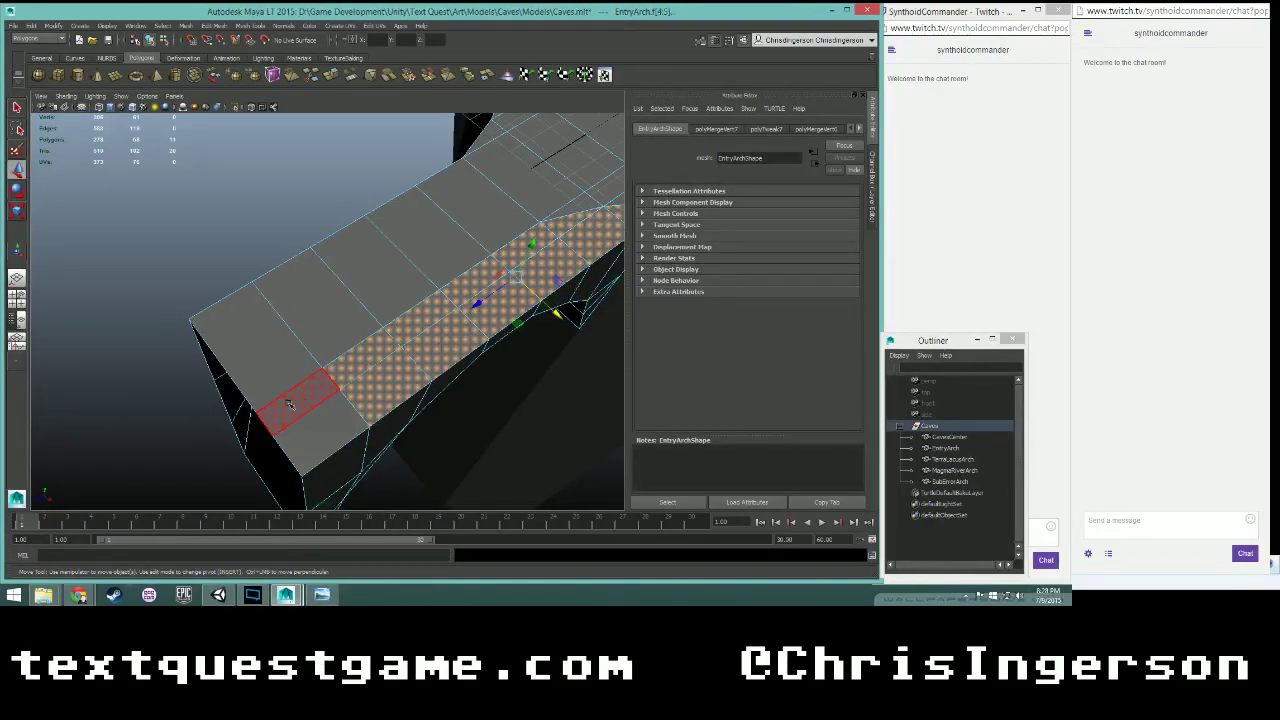
shift+click(288, 402)
shift+click(330, 420)
key(Delete)
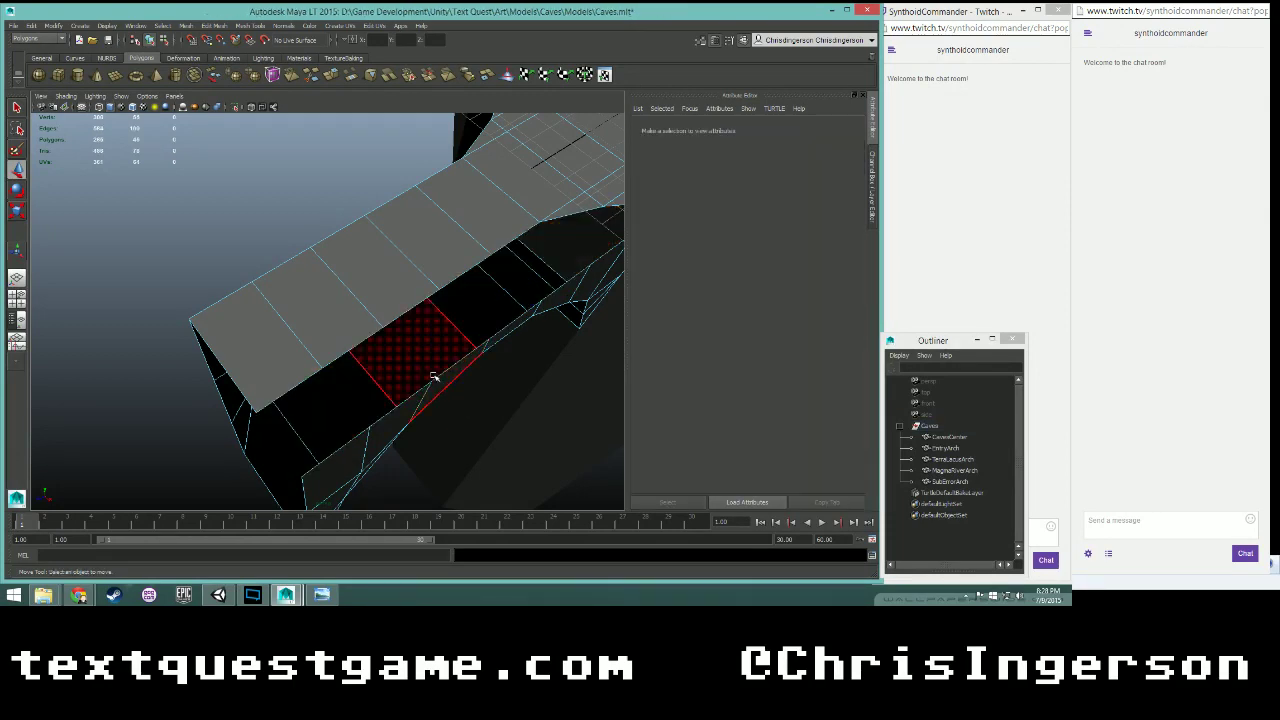
- Select the faces of EntryArch's arched side wall, from the pointed lower tip up across the top of the arch
alt+drag(433, 376, 349, 325)
click(291, 436)
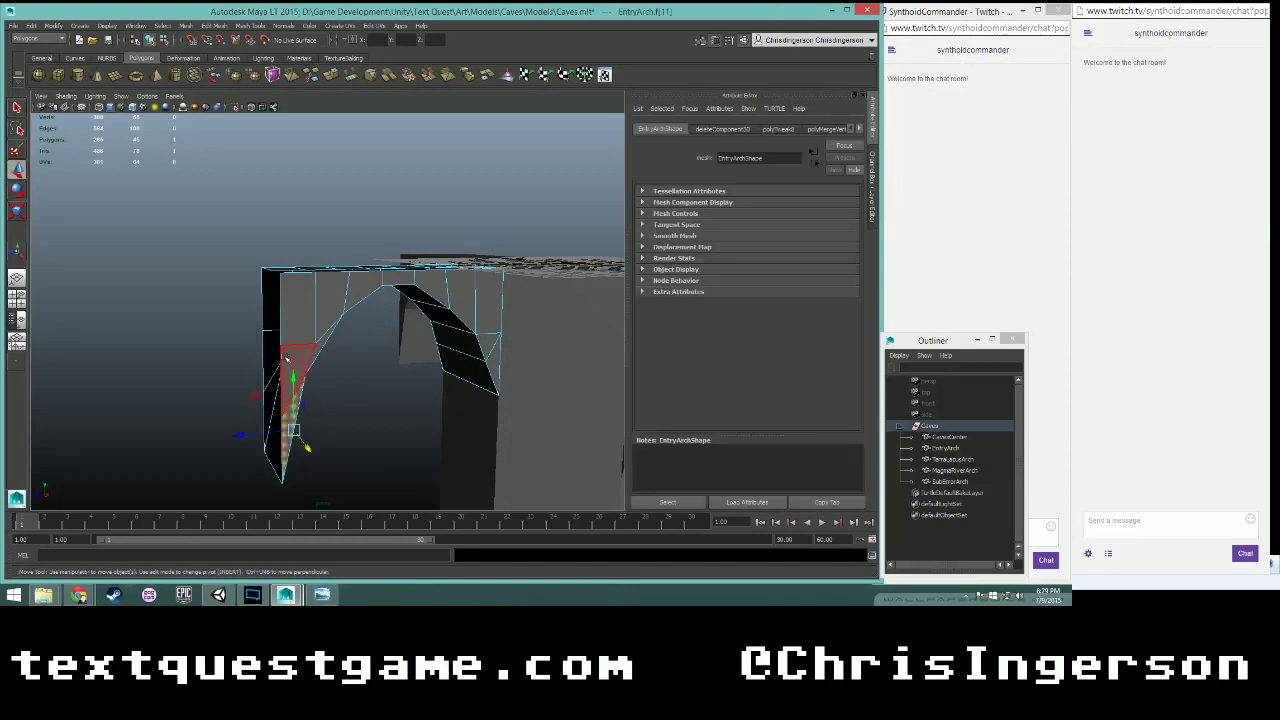
shift+click(298, 372)
shift+click(320, 343)
shift+click(300, 310)
shift+click(331, 299)
mouse_move(358, 287)
mouse_down()
mouse_move(455, 287)
mouse_move(481, 316)
mouse_move(418, 326)
mouse_up()
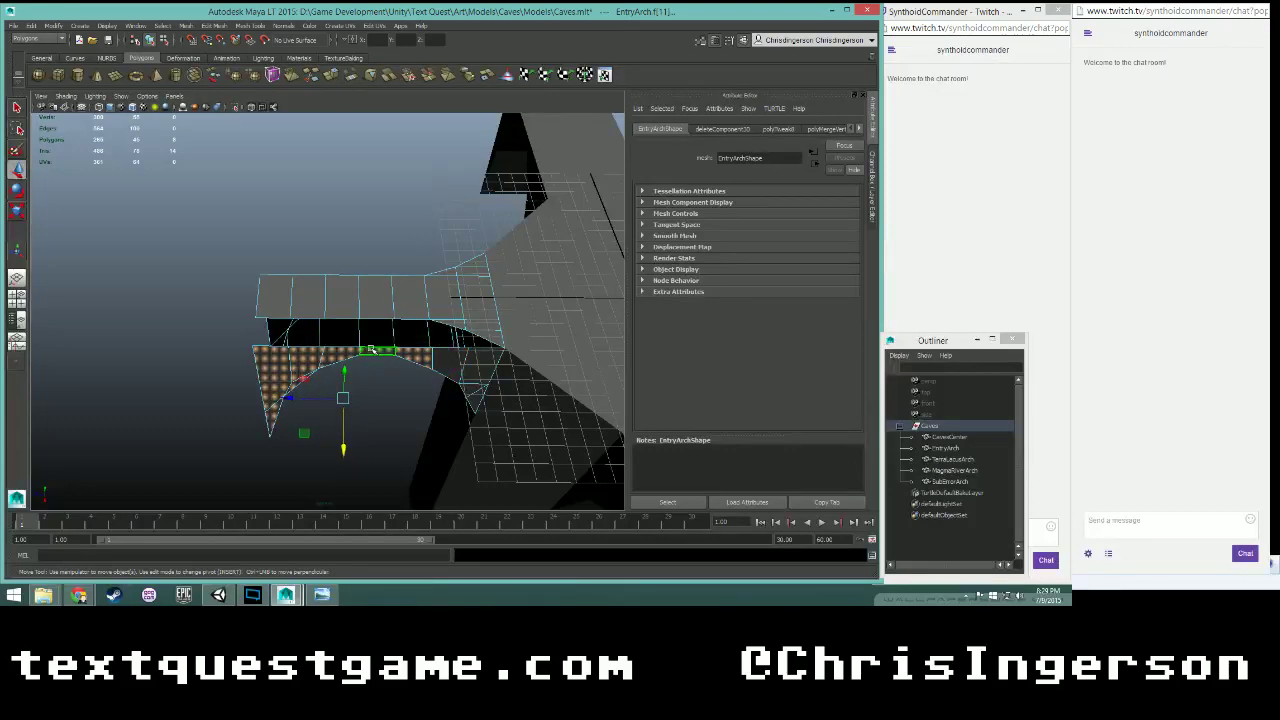
alt+drag(343, 304, 385, 322)
click(398, 323)
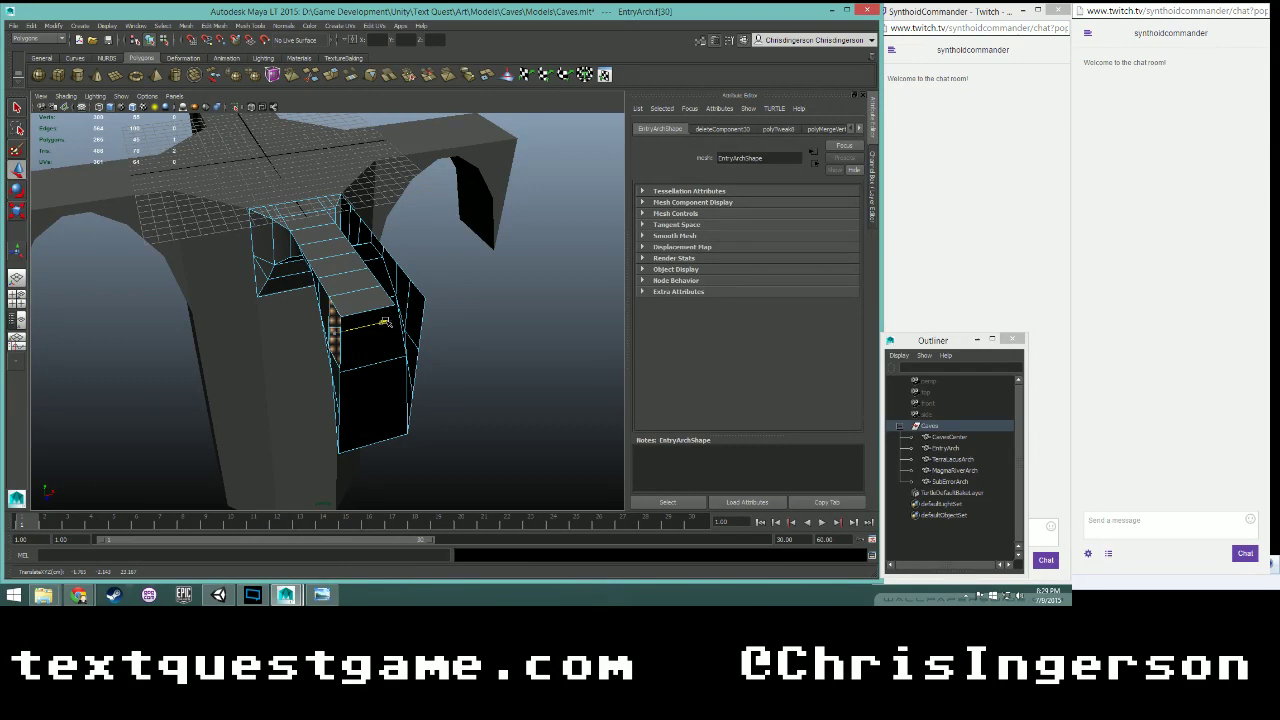
key(ctrl+z)
key(ctrl+z)
key(ctrl+z)
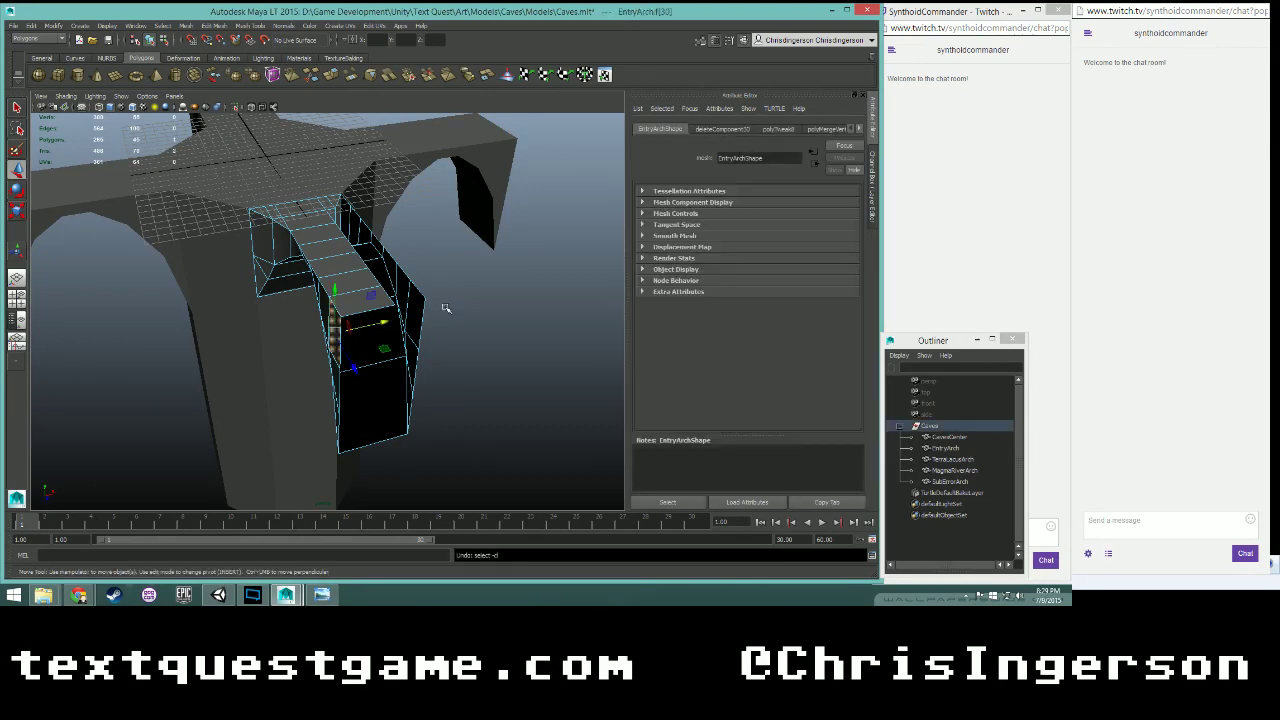
- Move the selected side-wall faces along X to meet the open edge of the remaining top faces
alt+drag(520, 312, 400, 250)
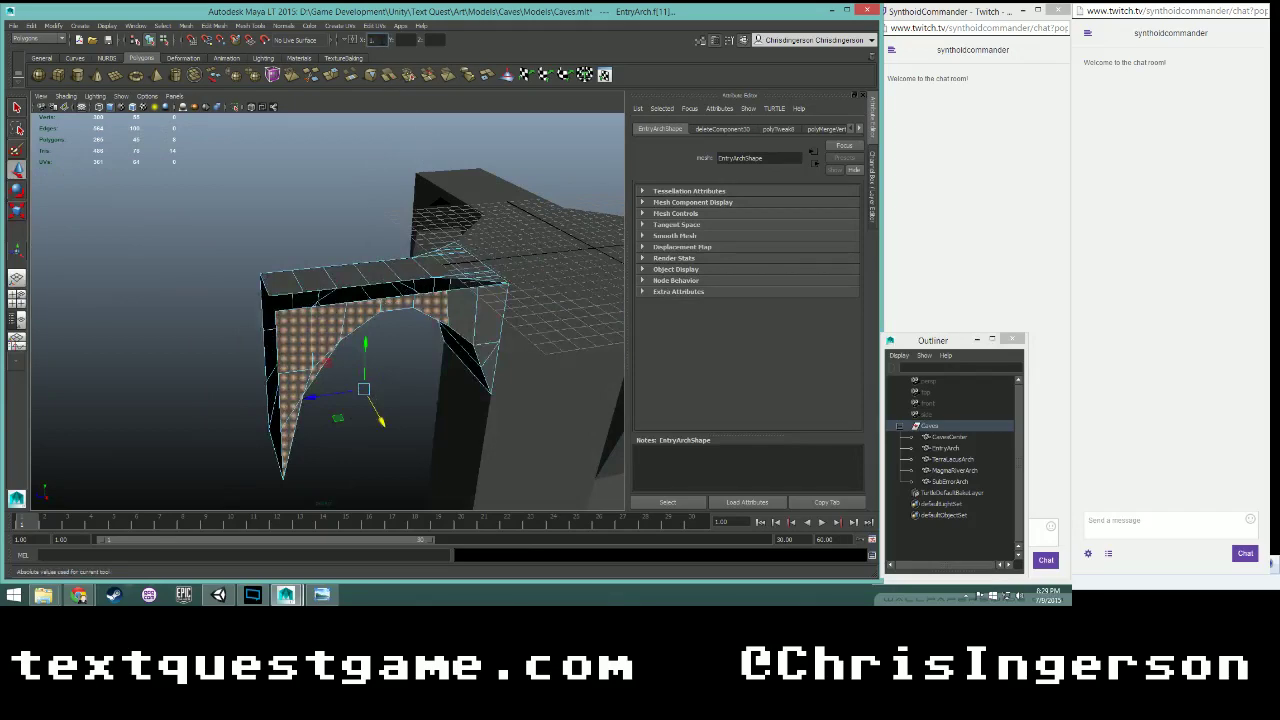
key(Return)
scroll(403, 270, up, 5)
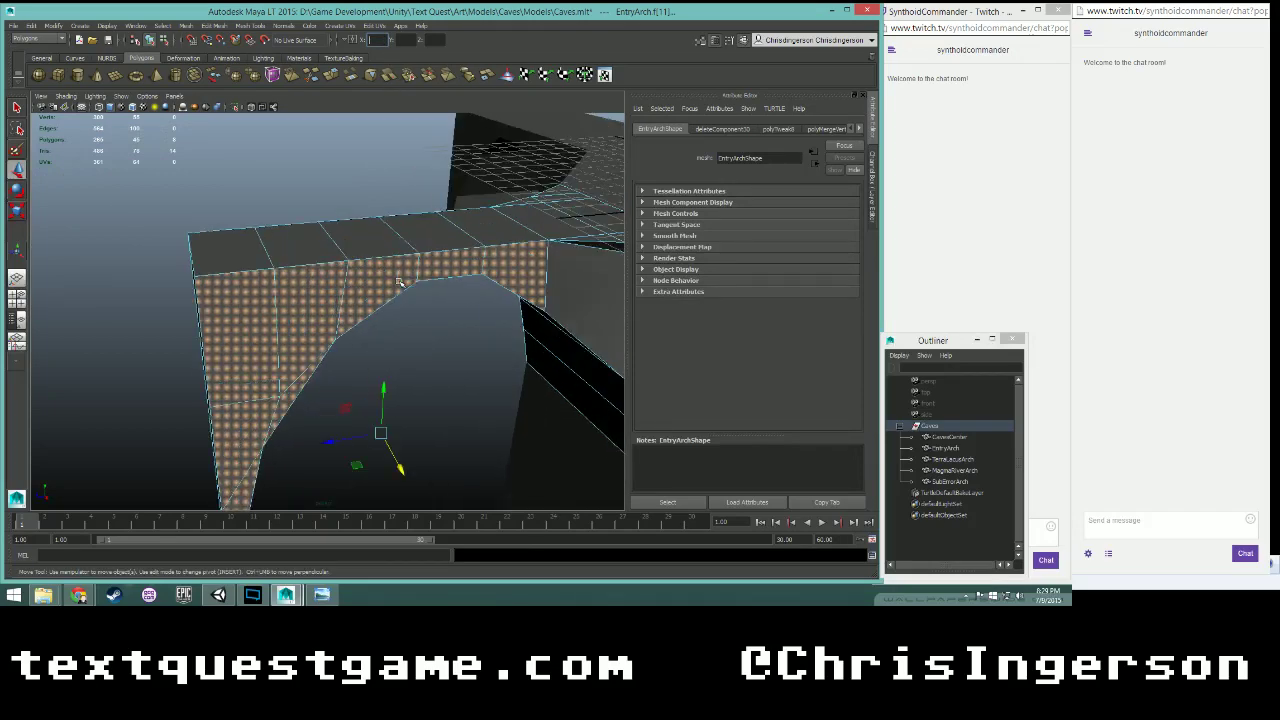
- Move the upper and lower vertices at the side wall's inner end along X to close the gap beside the top faces
alt+drag(290, 245, 394, 246)
alt+drag(411, 177, 463, 300)
right_drag(461, 302, 428, 298)
click(462, 299)
alt+drag(462, 299, 469, 400)
shift+click(453, 465)
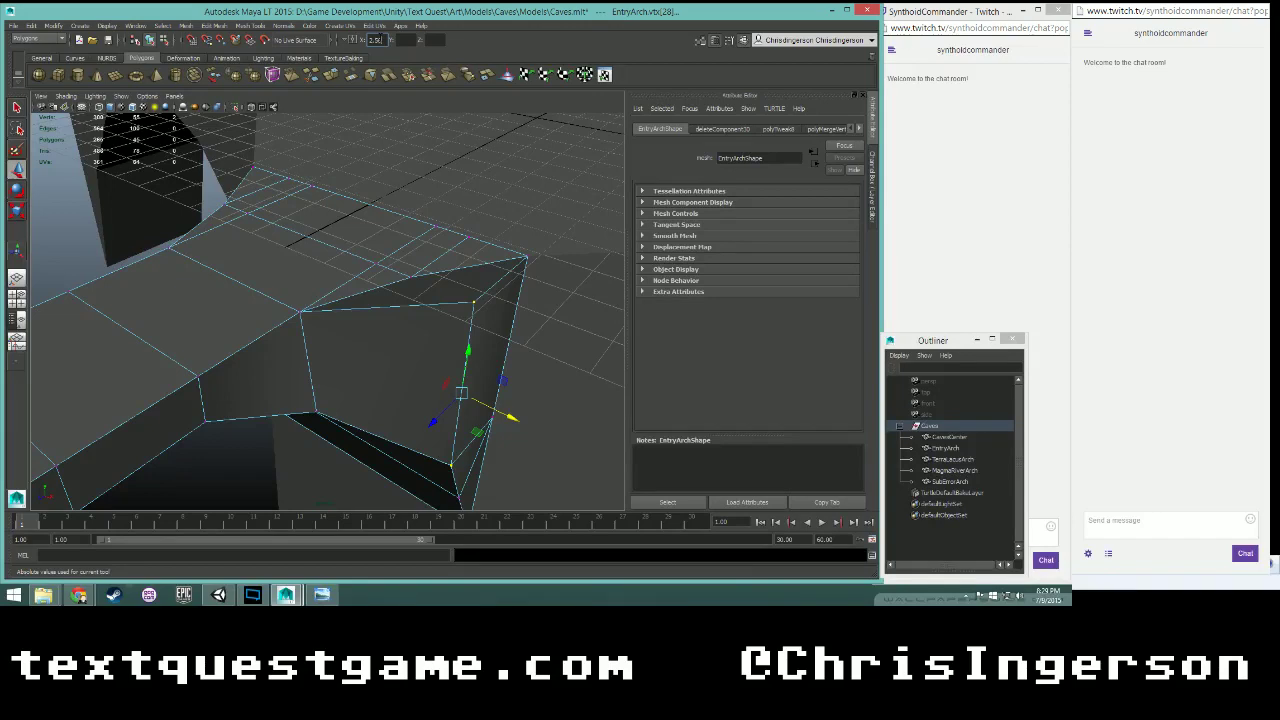
key(Return)
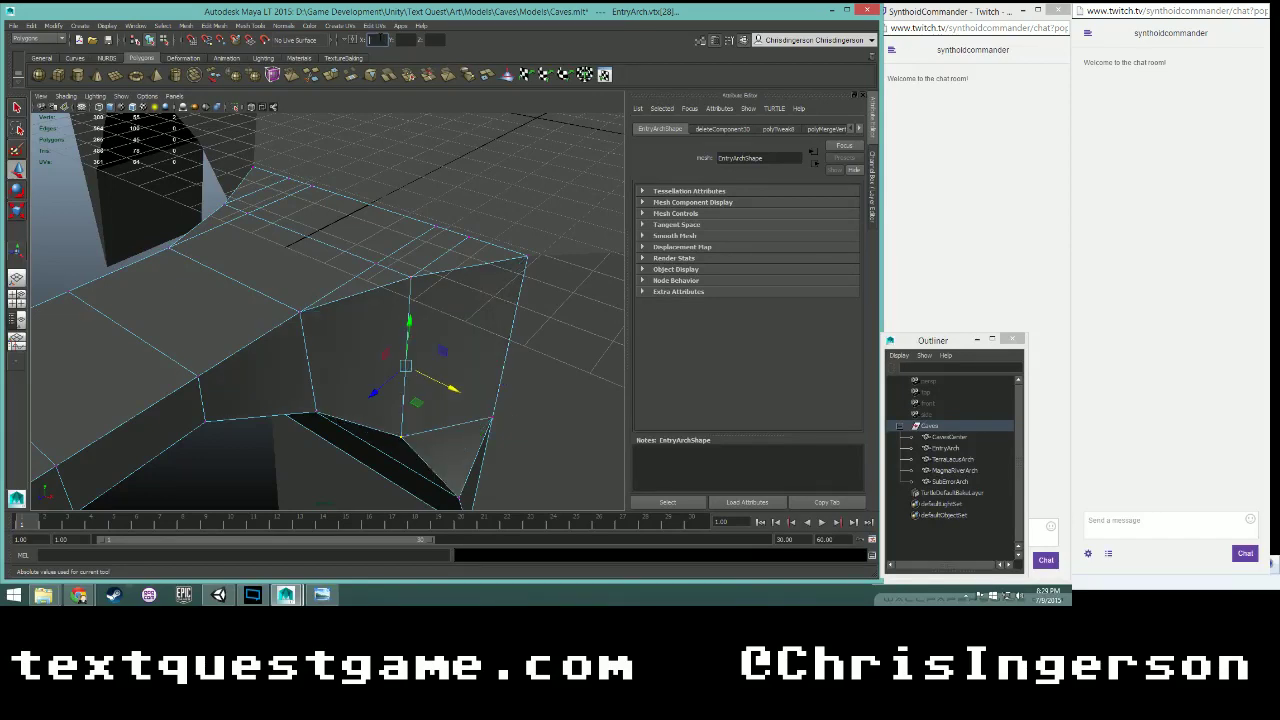
- Merge the overlapping vertices at the arch's outer top corner and at the next point along the top edge
alt+drag(395, 300, 298, 350)
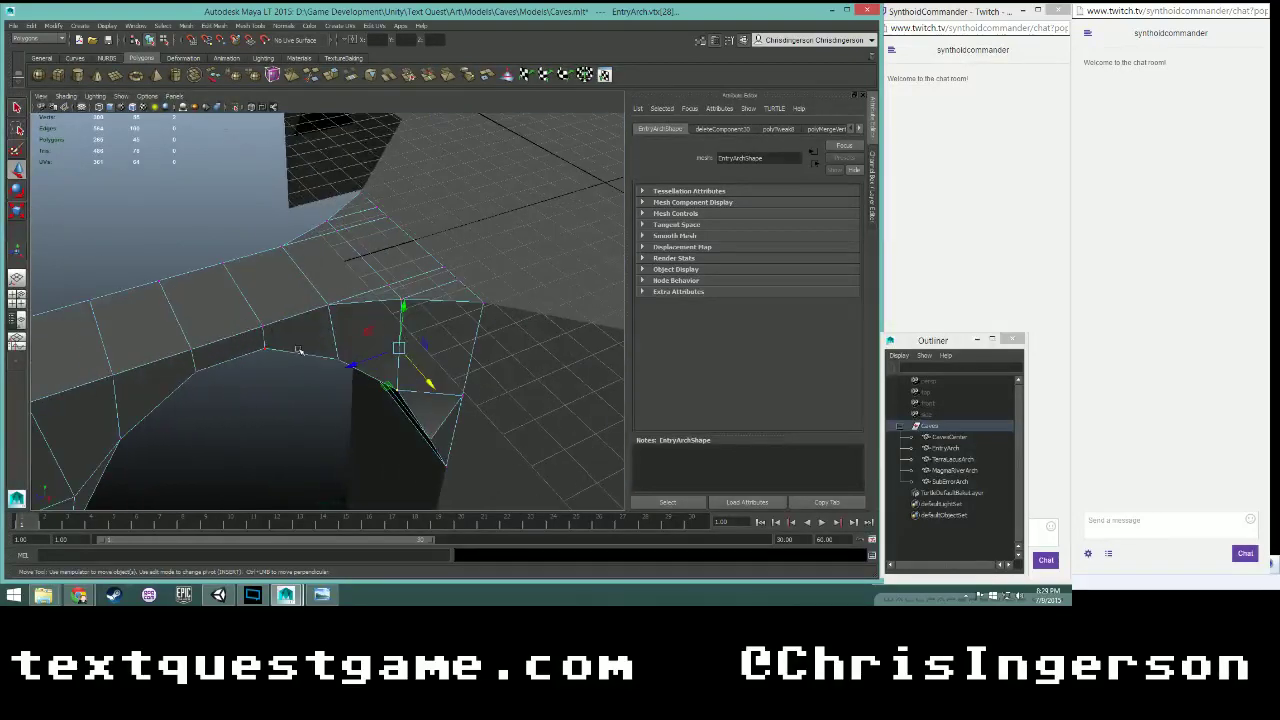
alt+drag(203, 336, 207, 339)
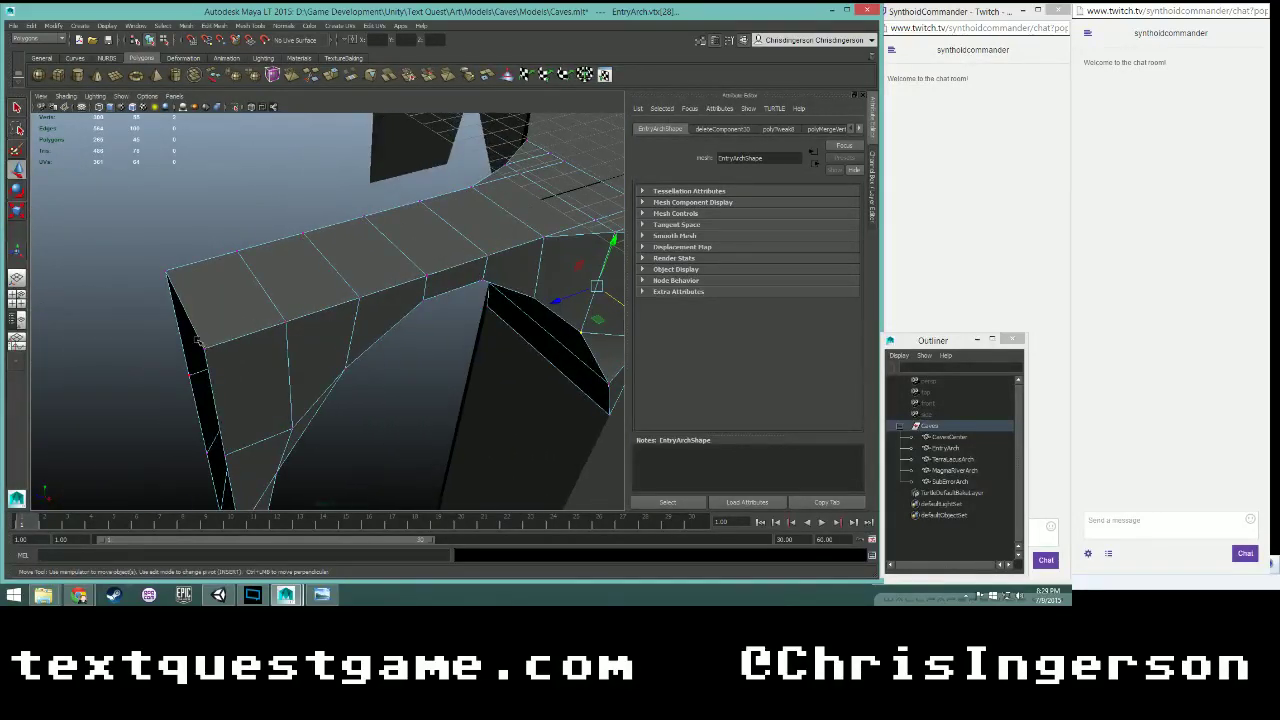
click(203, 349)
click(212, 25)
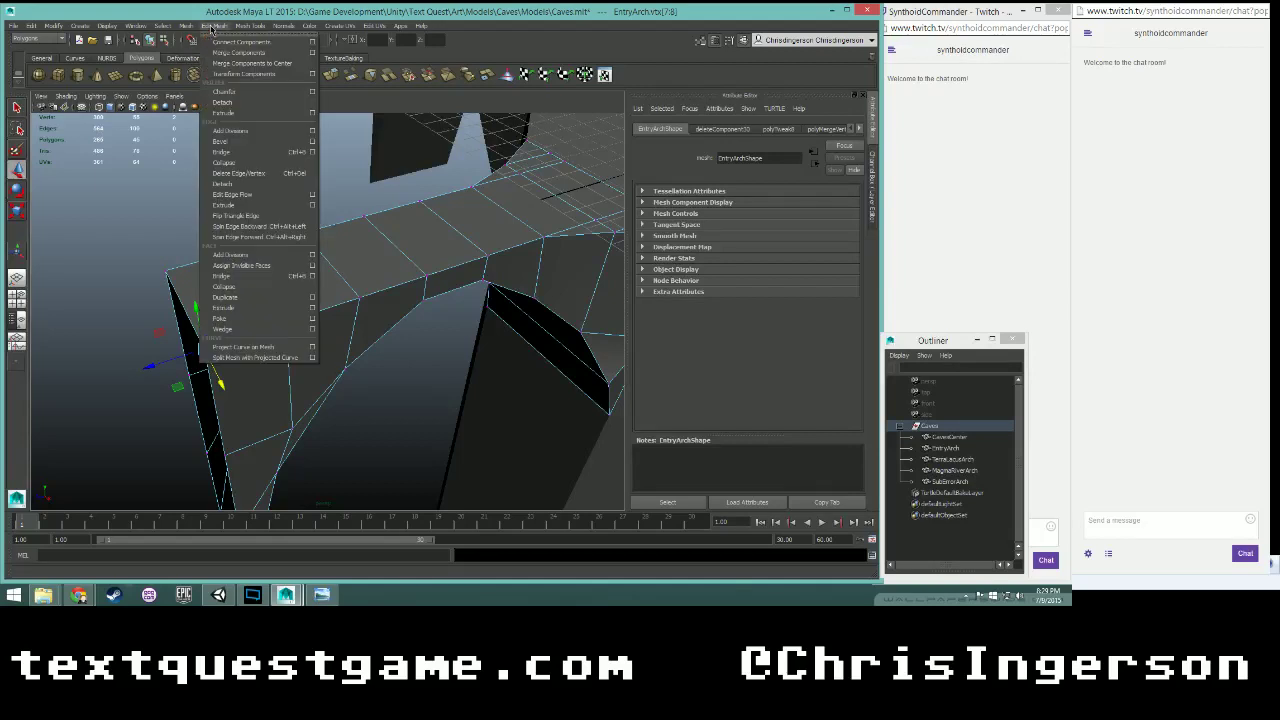
click(270, 338)
shift+click(287, 323)
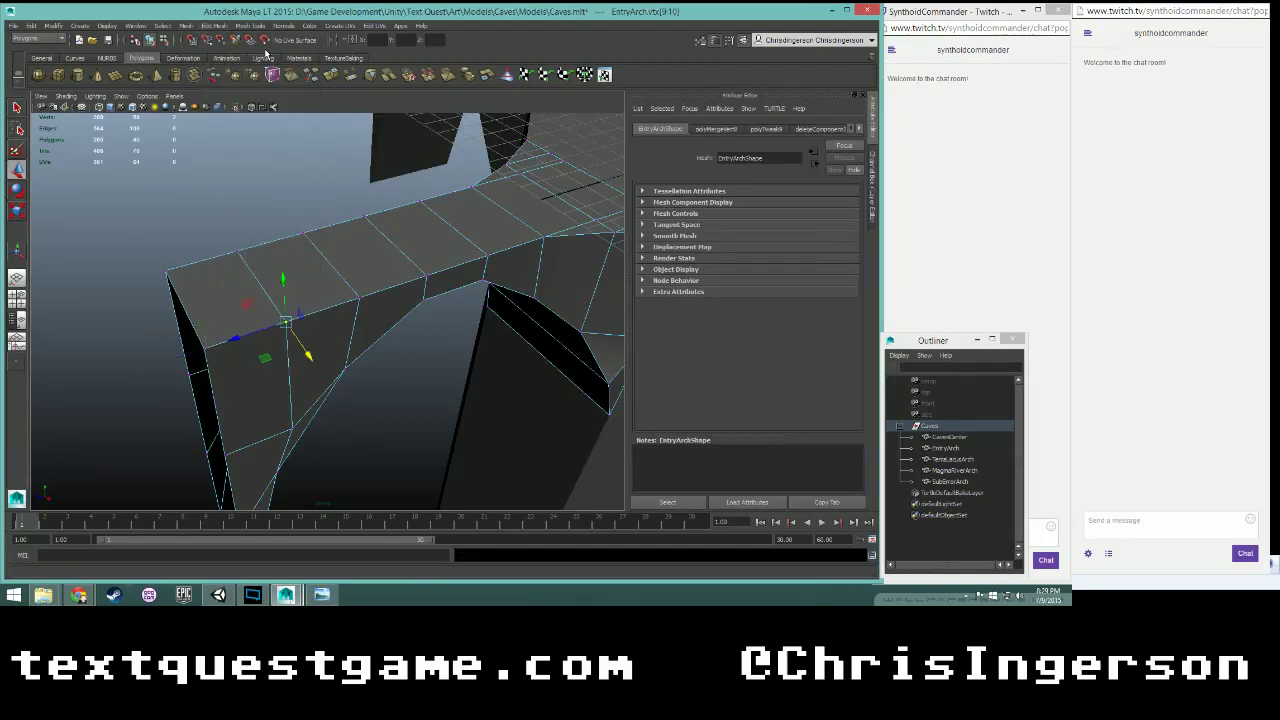
click(248, 25)
click(298, 177)
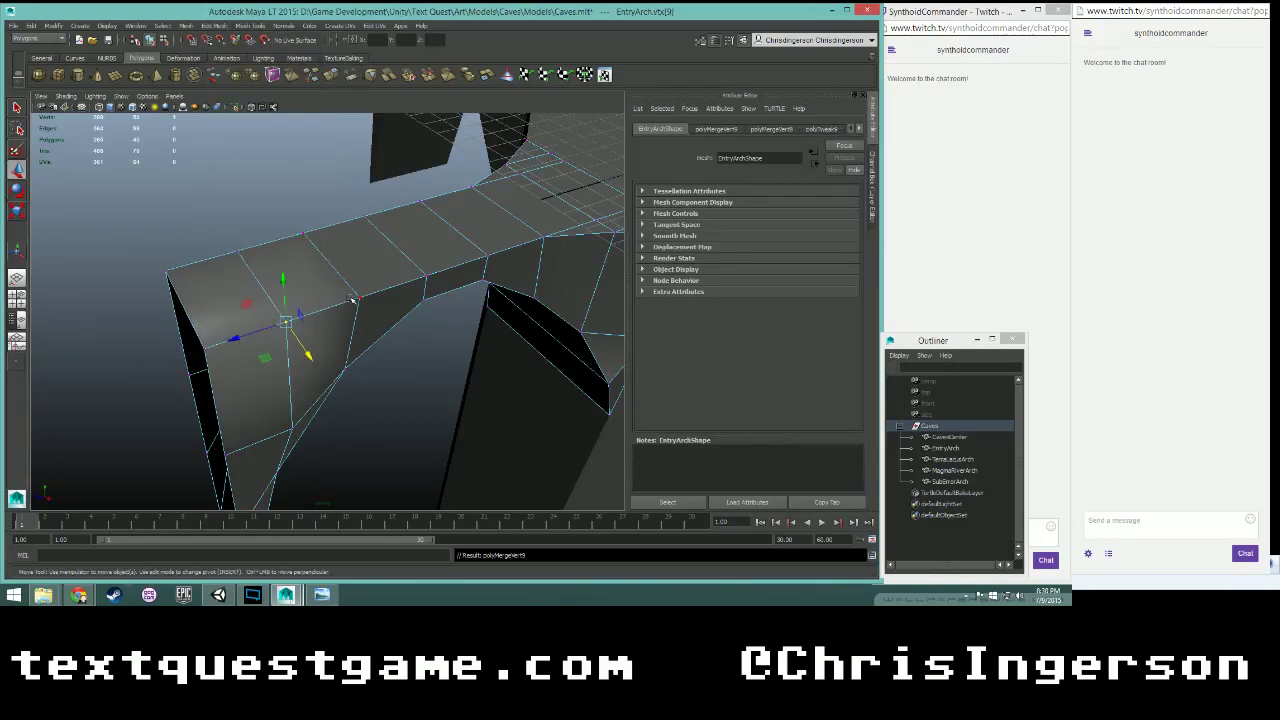
- Merge the overlapping vertex pairs at the third and fourth points along the arch's top edge
drag(366, 304, 368, 306)
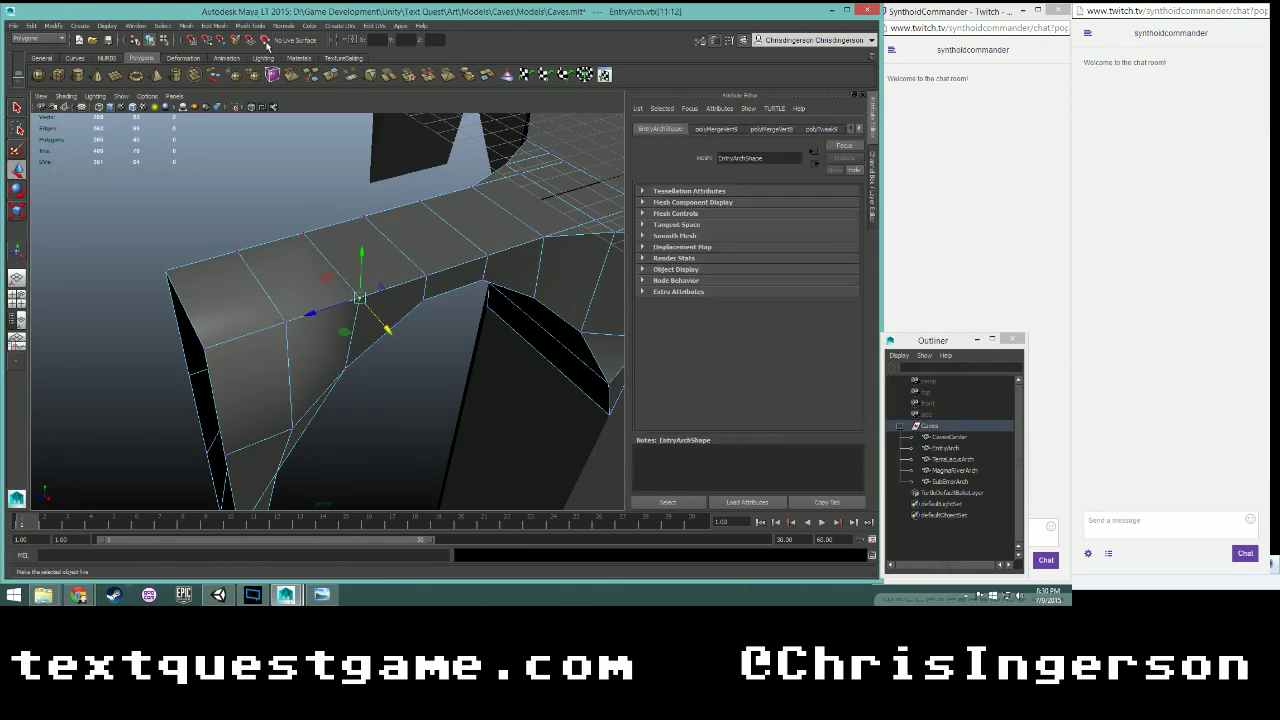
click(212, 25)
click(257, 49)
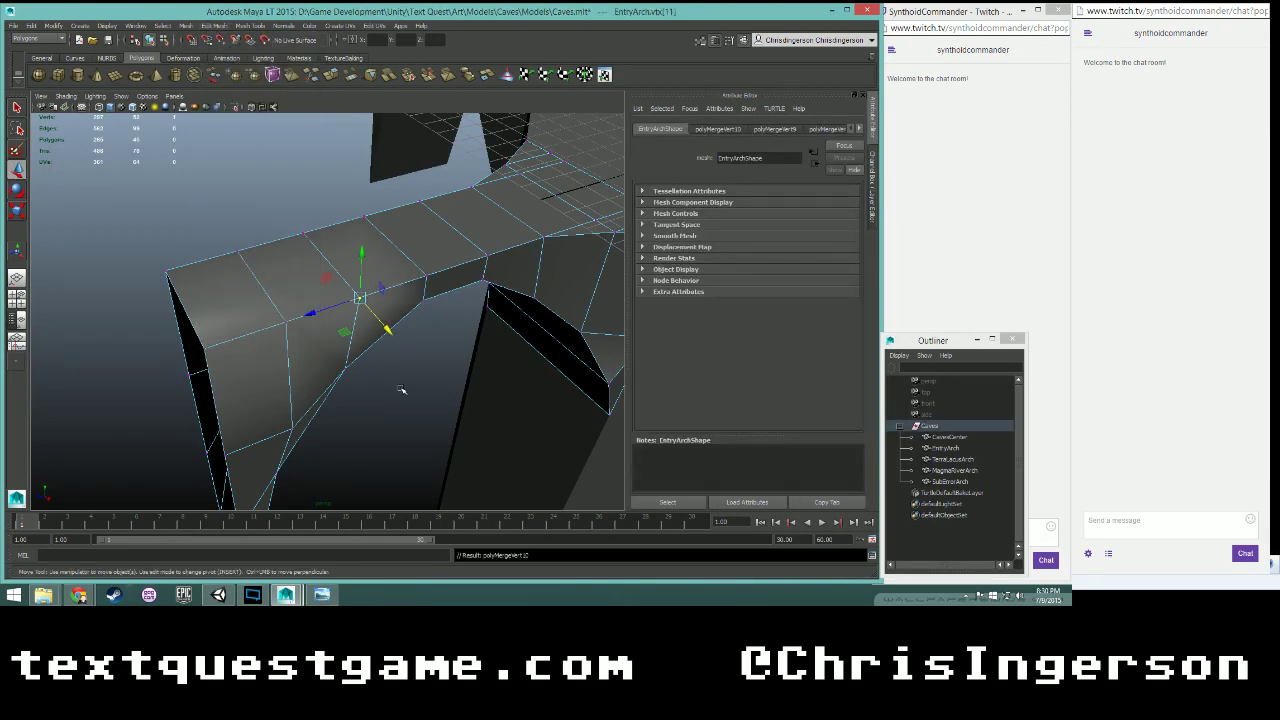
alt+drag(402, 390, 429, 282)
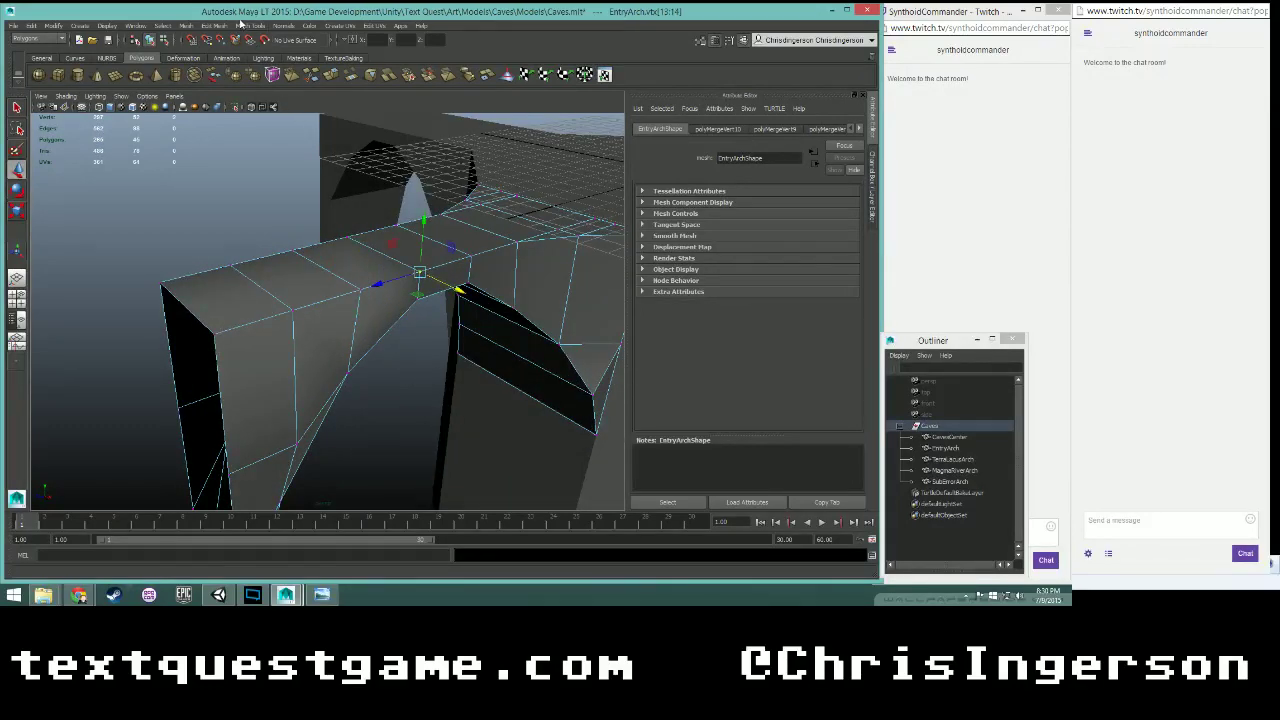
click(212, 25)
click(257, 49)
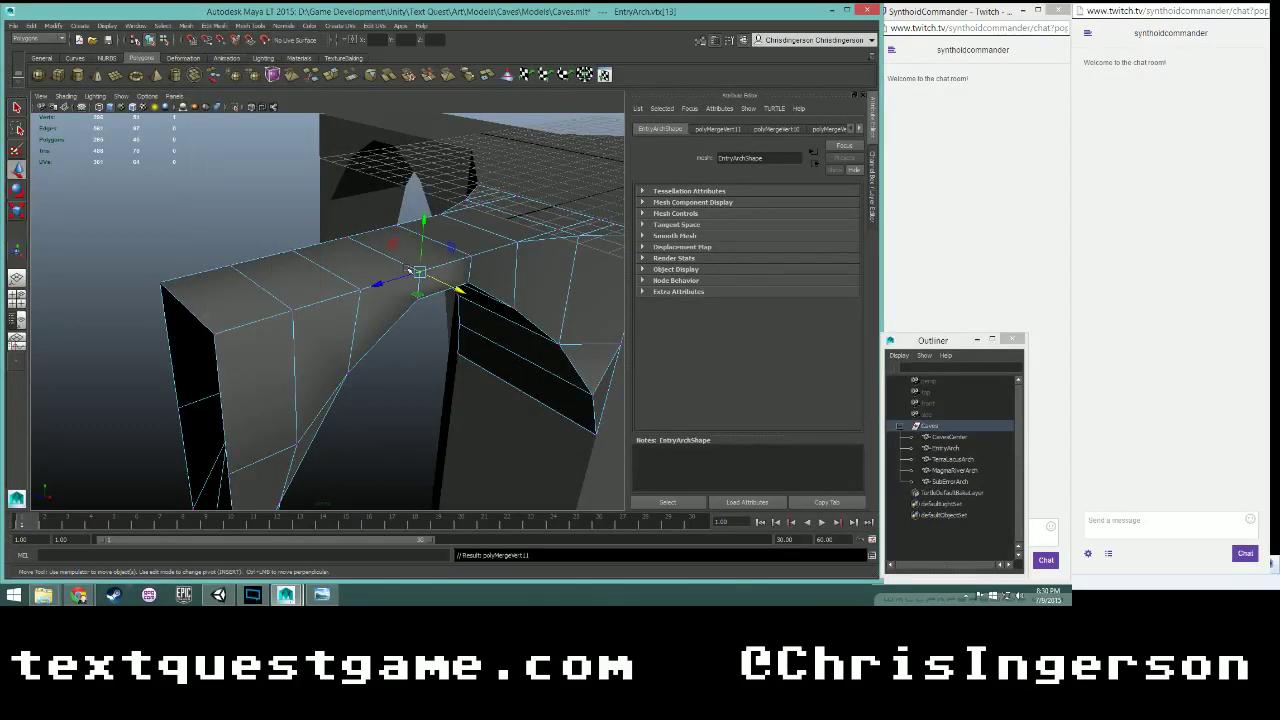
- Merge the remaining overlapping vertex pairs along the top edge, up to the point near the cave center
alt+drag(480, 250, 362, 278)
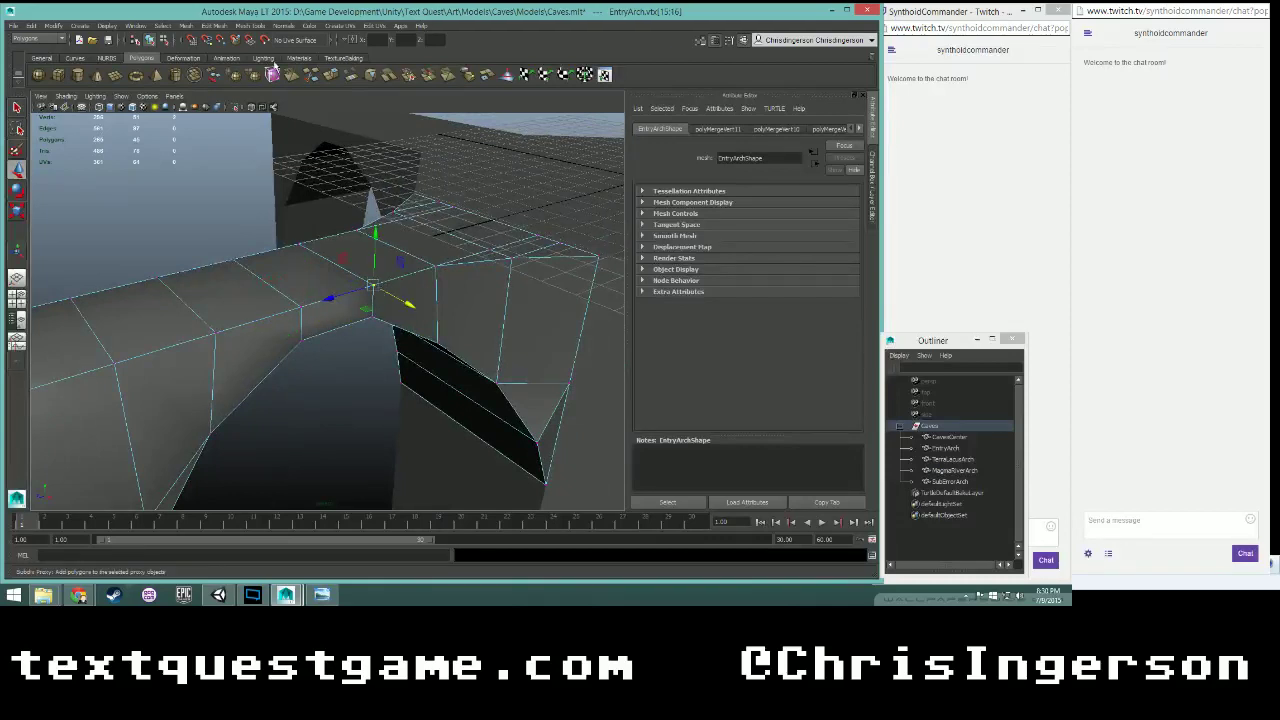
click(216, 52)
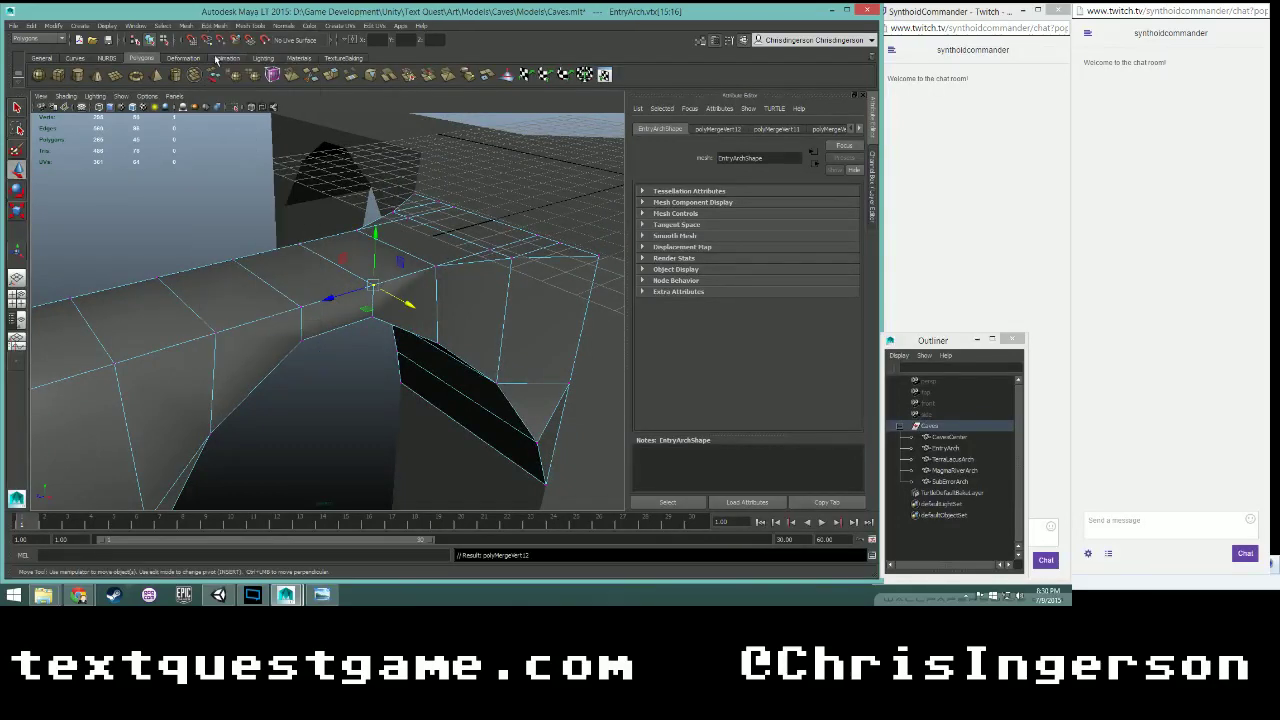
click(215, 25)
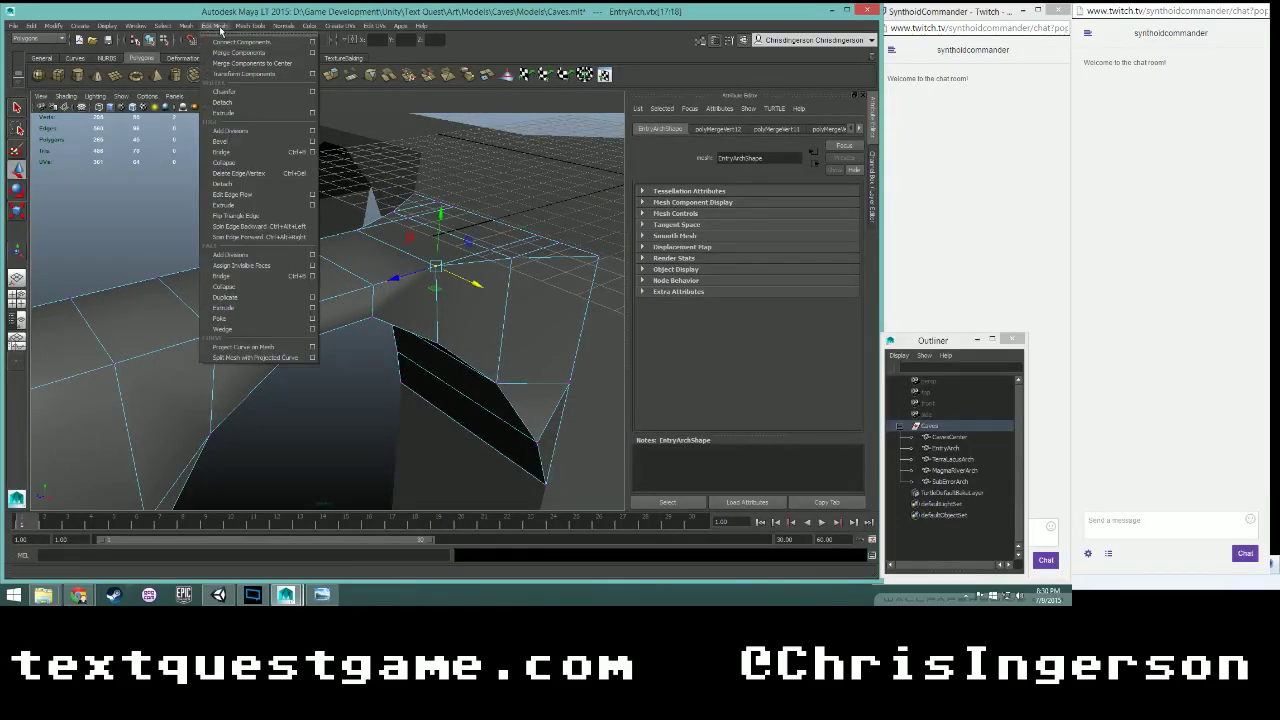
click(224, 53)
scroll(492, 282, up, 4)
alt+middle_drag(509, 279, 254, 340)
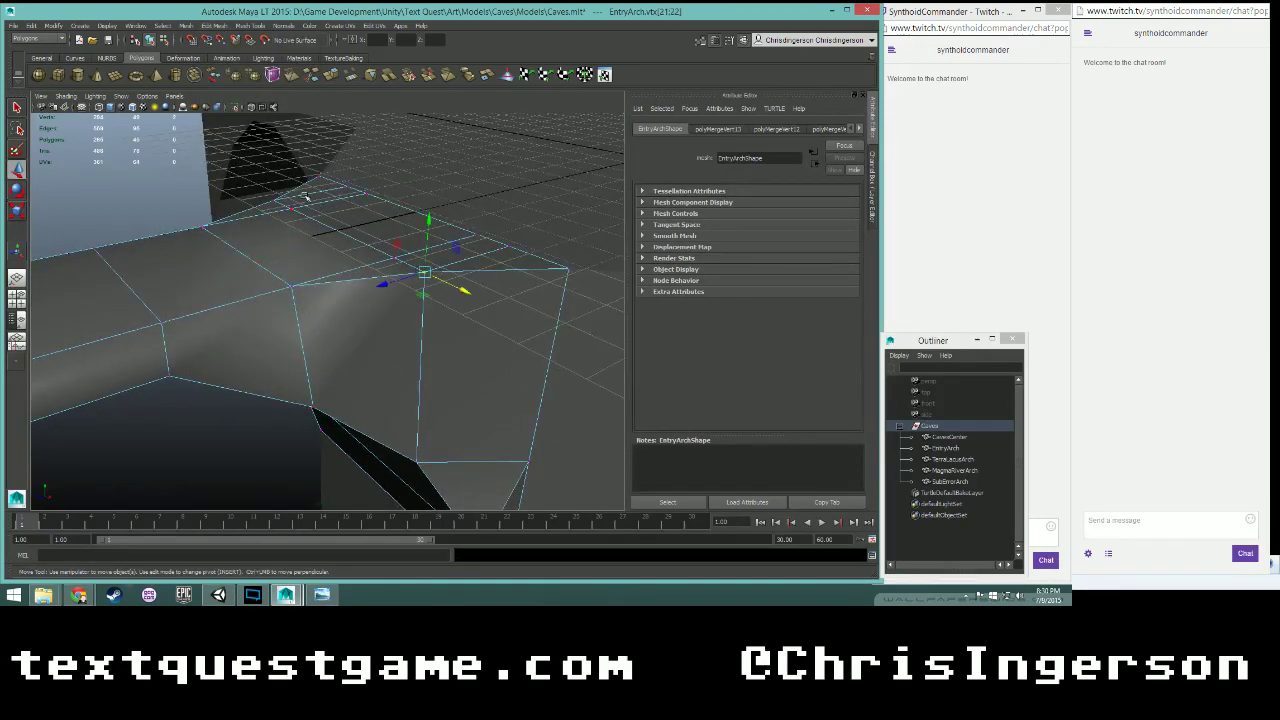
click(217, 26)
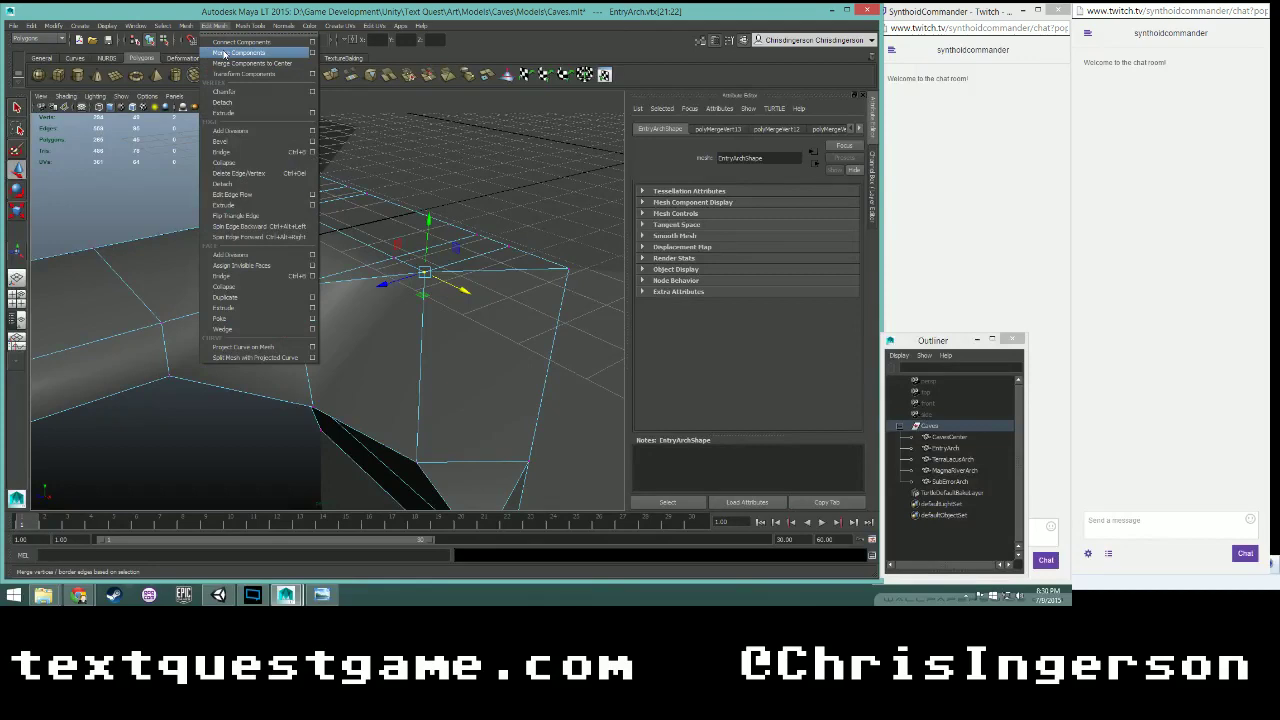
click(224, 53)
- Try to reposition the vertex on the arch's underside edge with an absolute X value
alt+drag(440, 372, 352, 421)
scroll(336, 418, up, 4)
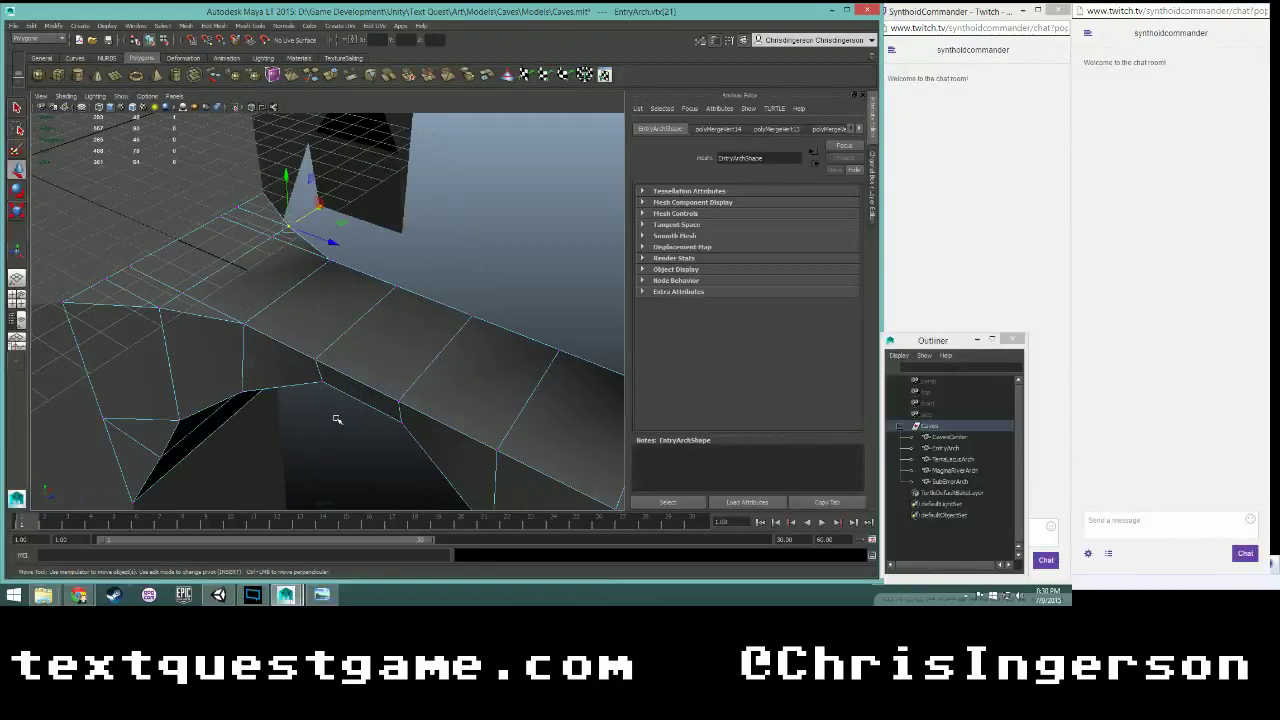
scroll(335, 419, up, 2)
alt+drag(266, 424, 283, 396)
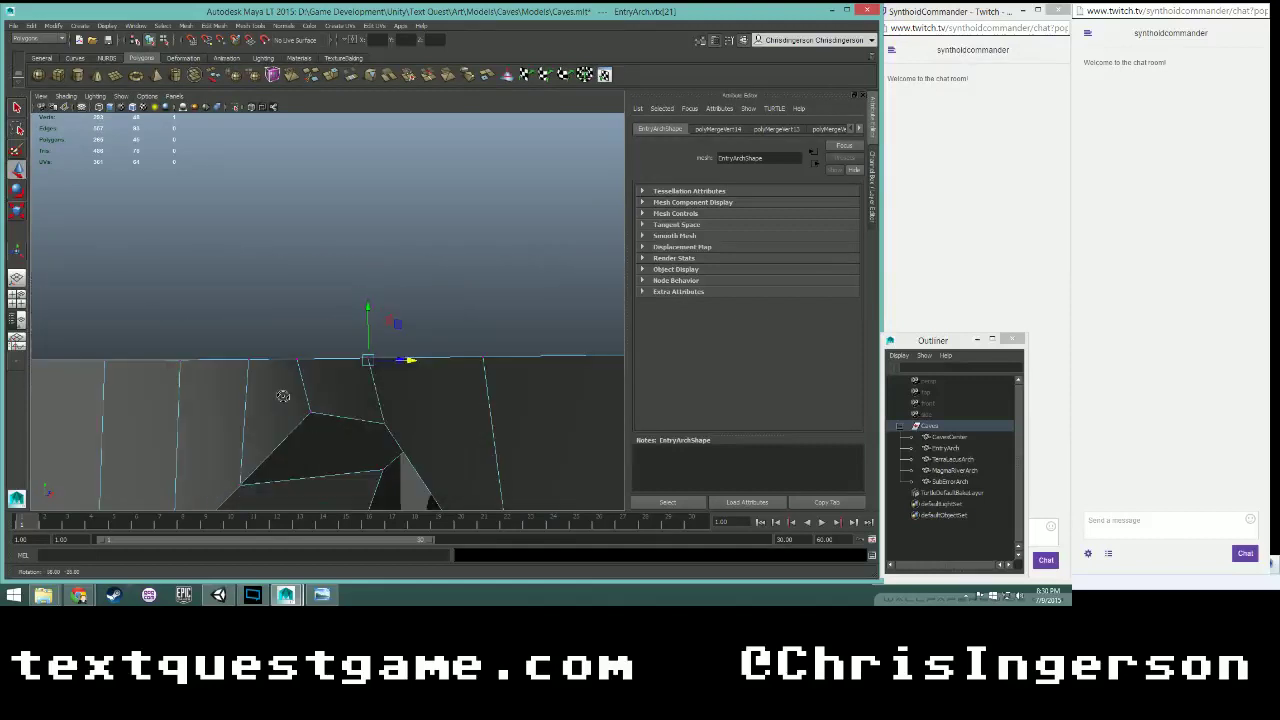
alt+middle_drag(260, 460, 272, 254)
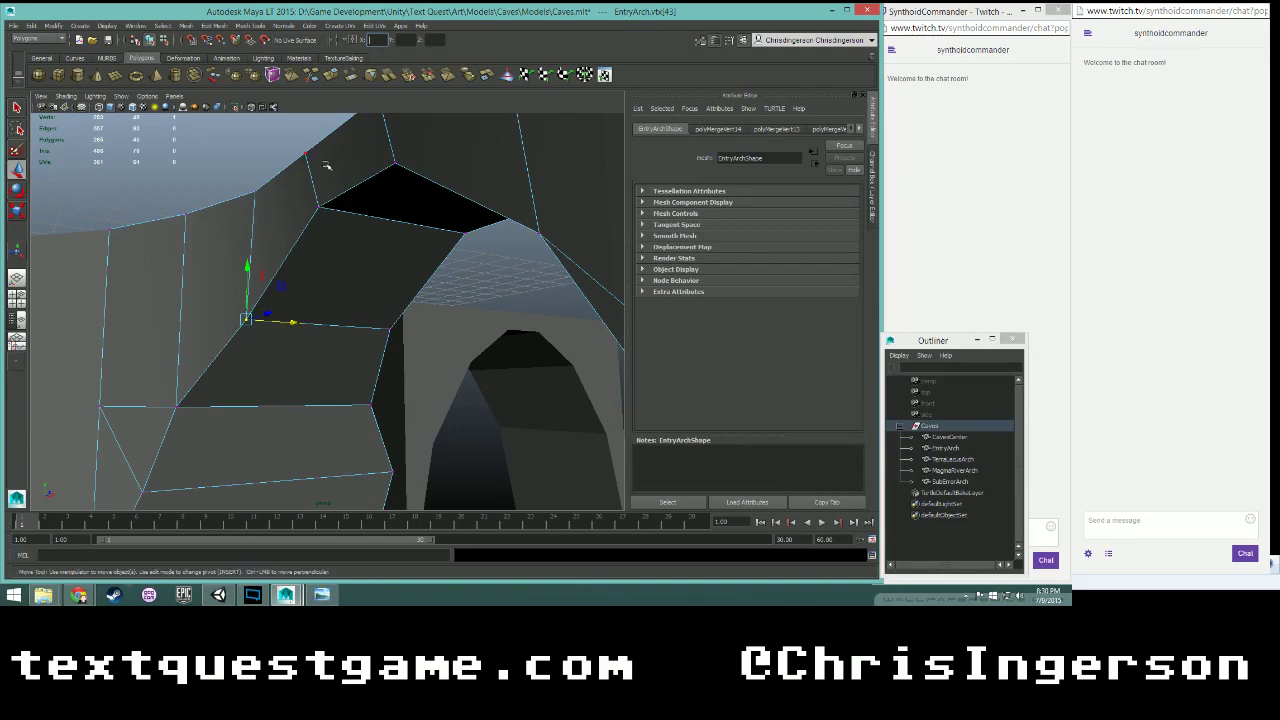
alt+drag(326, 259, 399, 109)
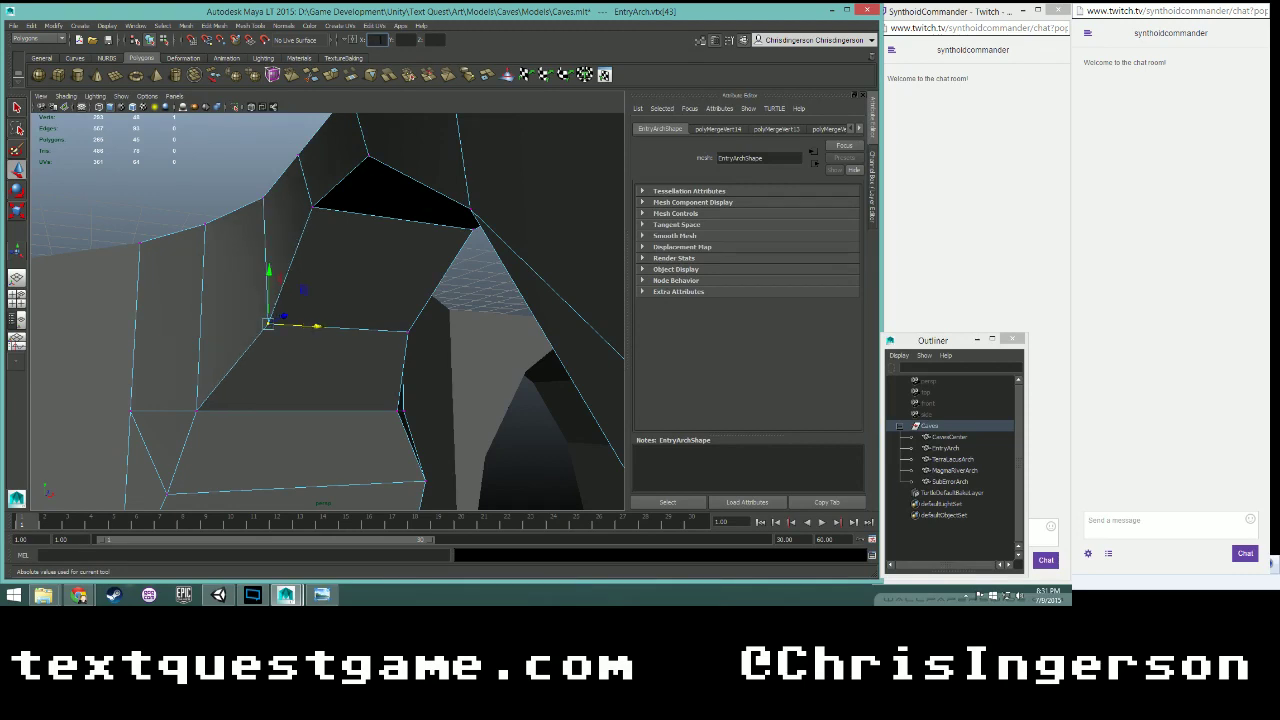
alt+drag(354, 257, 353, 211)
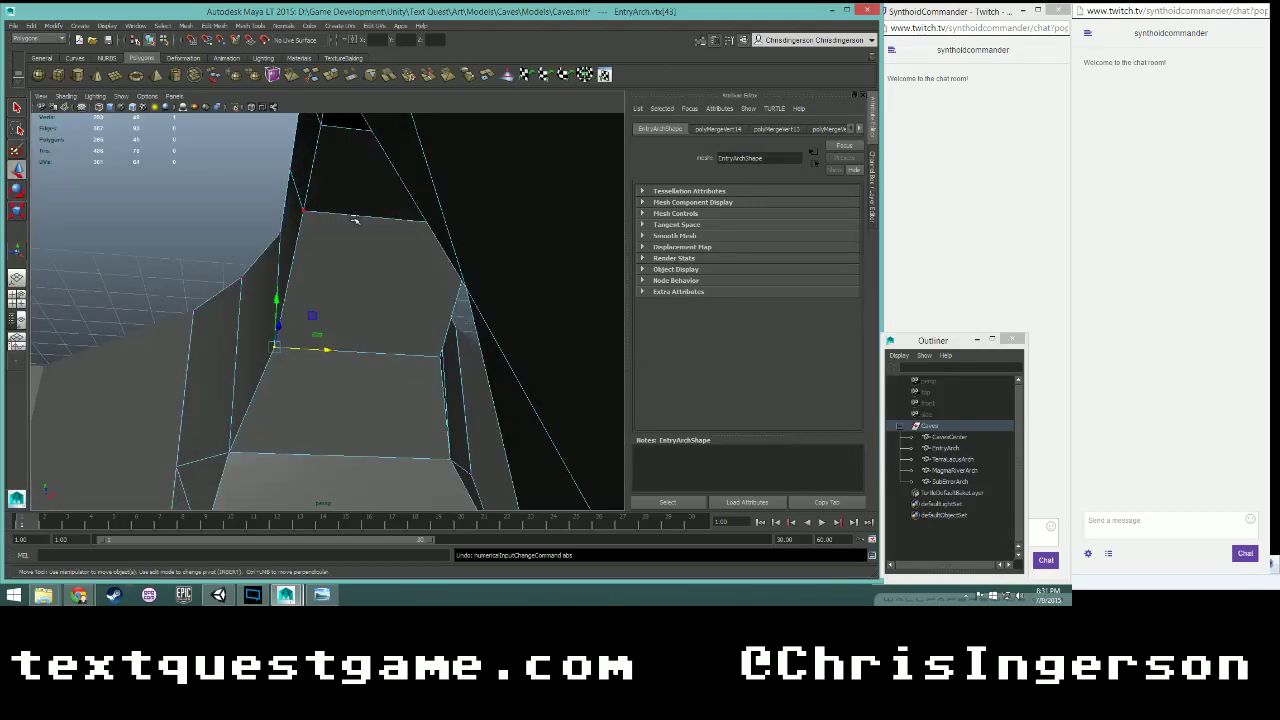
- Select the side edge of the arch's curved underside and shift it with an absolute X value
alt+drag(267, 212, 133, 364)
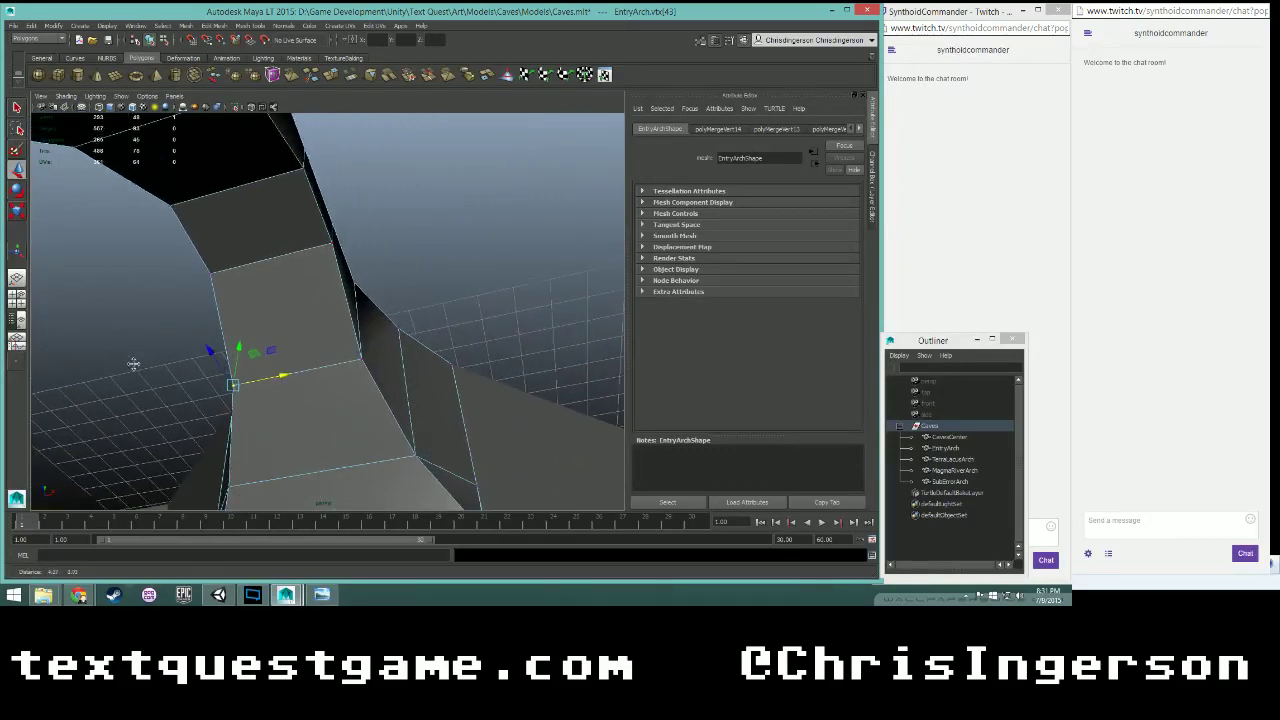
right_drag(318, 210, 318, 182)
click(316, 199)
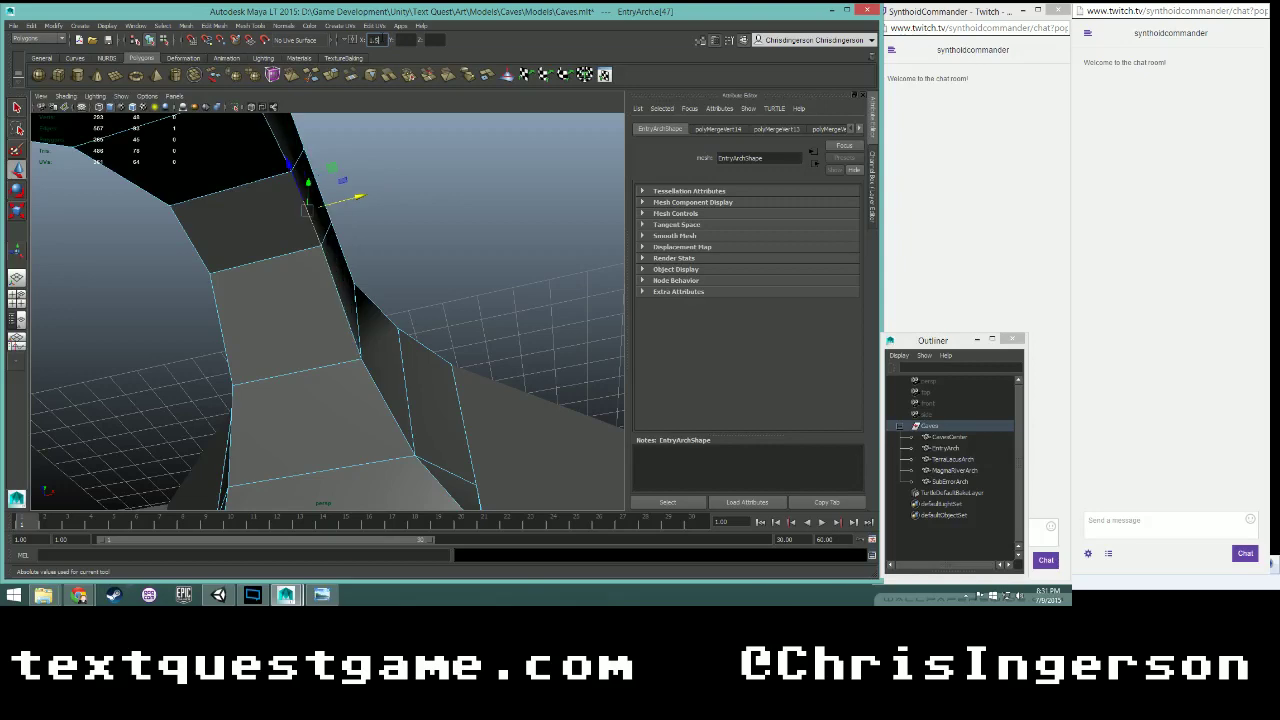
alt+drag(376, 252, 400, 363)
- Switch to vertex selection and adjust the absolute X position of the vertex on the underside's lower side edge
right_drag(488, 362, 490, 378)
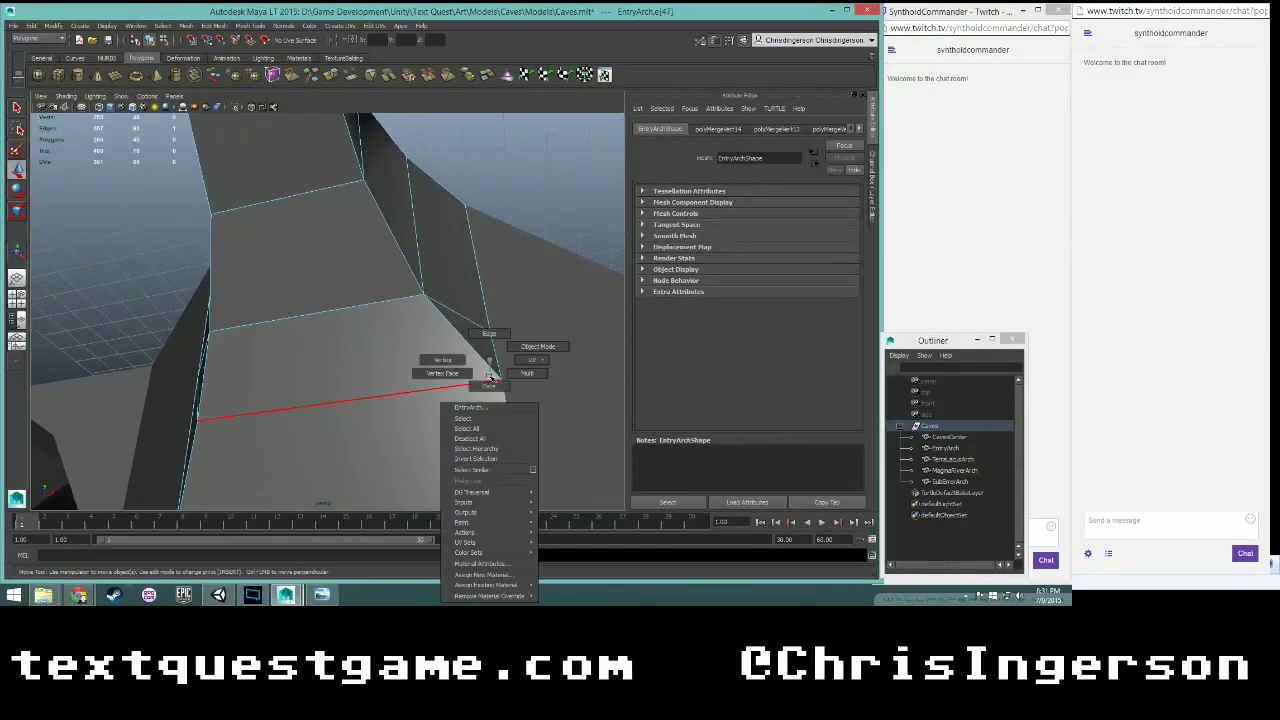
right_drag(484, 334, 448, 357)
alt+drag(448, 355, 178, 349)
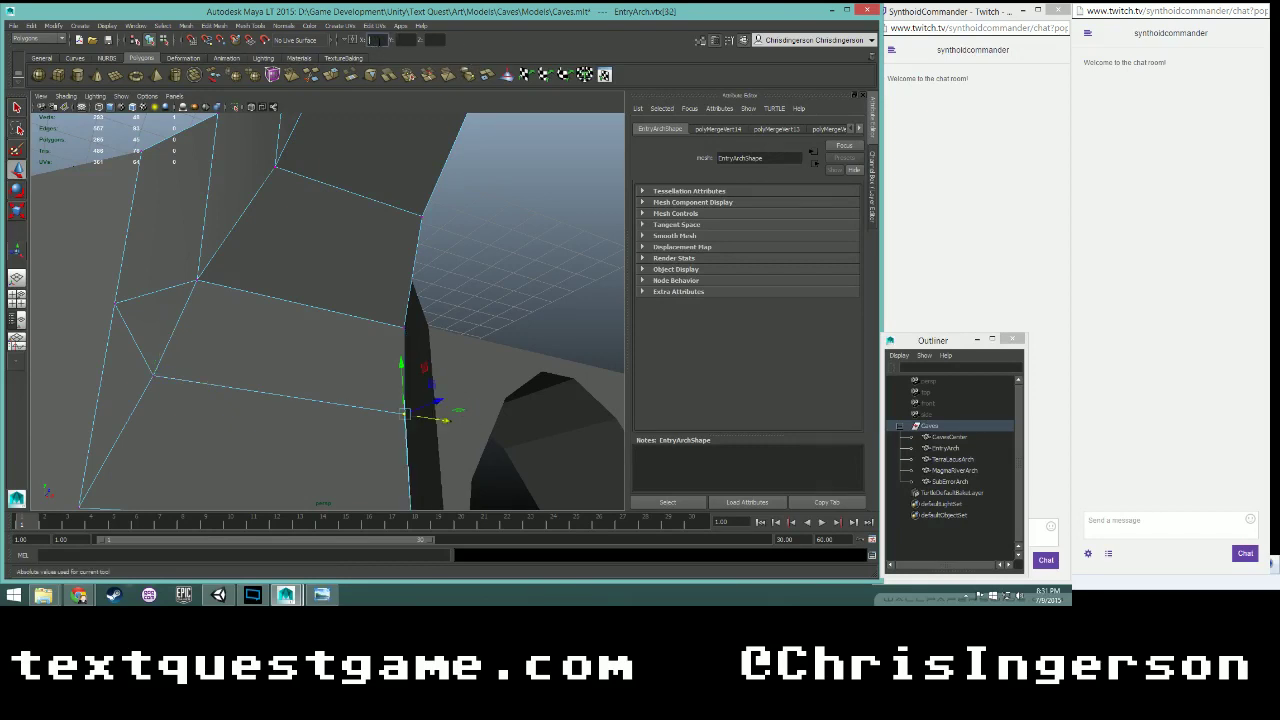
alt+drag(473, 287, 311, 302)
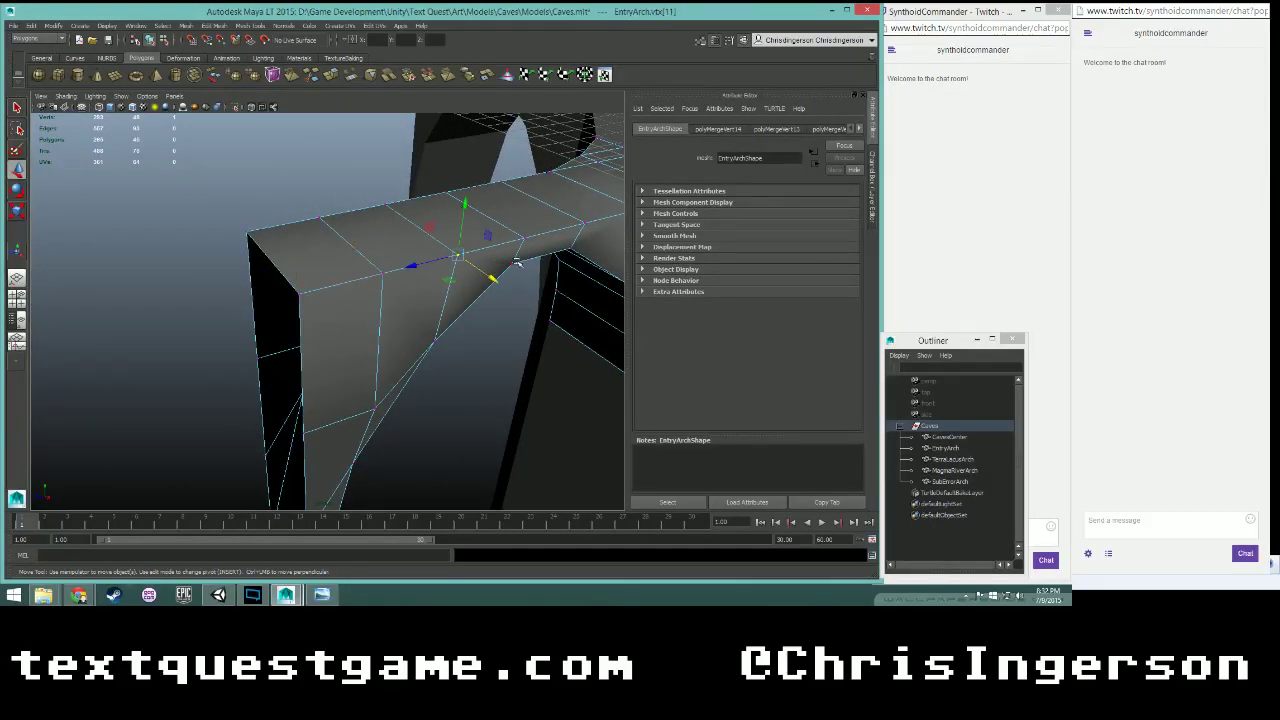
- Select the vertices along the arch's upper side edge one by one toward the cave center and check their alignment
alt+drag(535, 245, 385, 254)
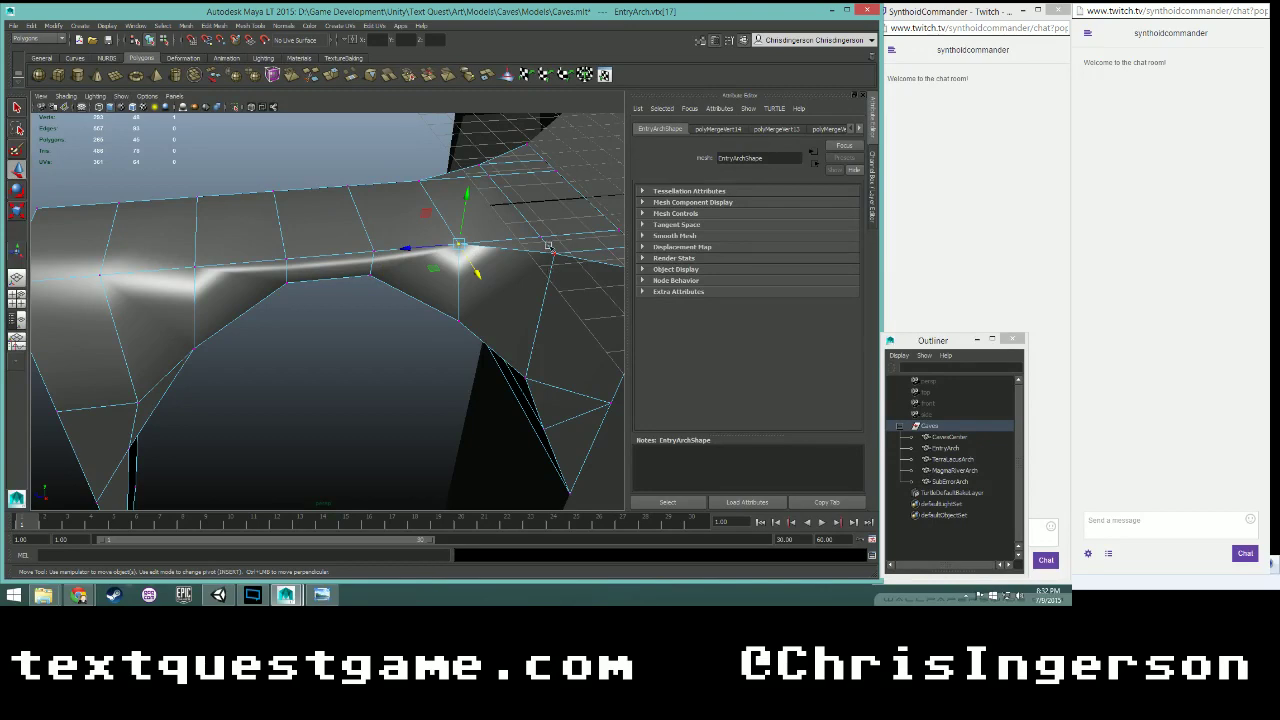
alt+drag(558, 262, 415, 216)
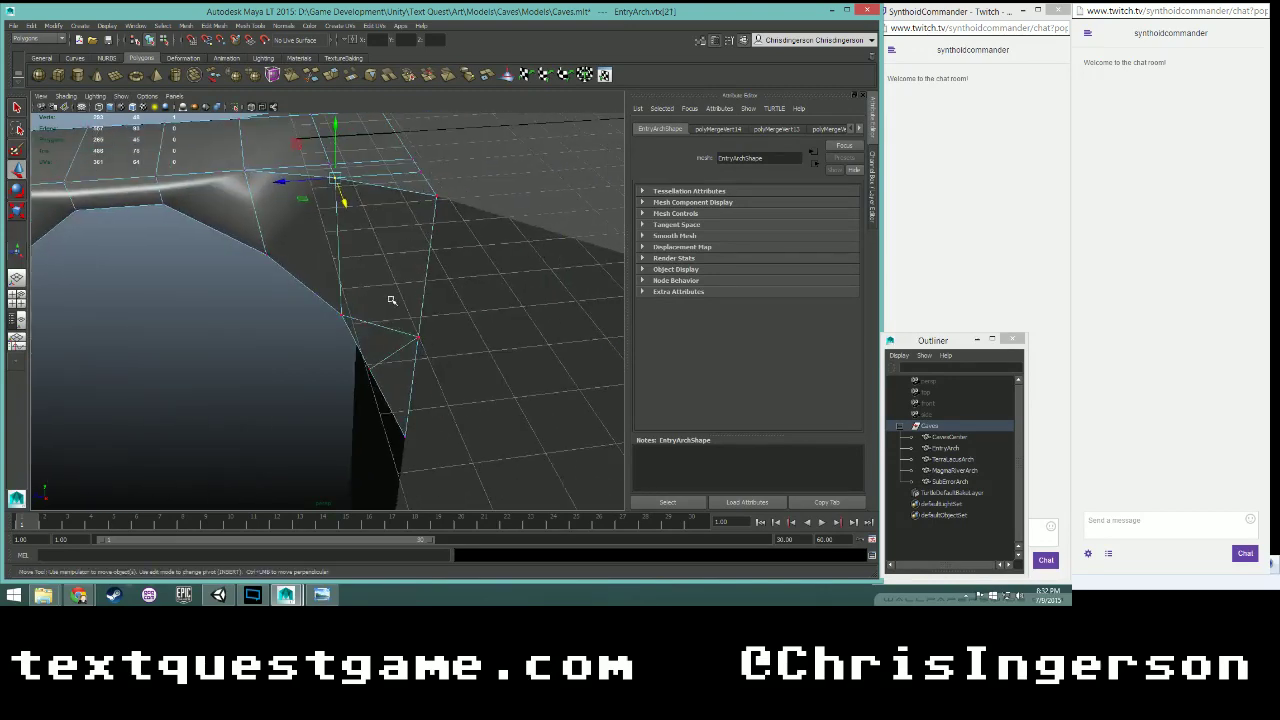
alt+drag(391, 300, 290, 303)
alt+middle_drag(234, 309, 462, 288)
scroll(337, 352, down, 1)
alt+drag(323, 386, 262, 384)
alt+middle_drag(314, 403, 315, 200)
- Try to scale the cross edges of the arch's underside along X, working from the leg's lower end upward
right_drag(299, 364, 301, 333)
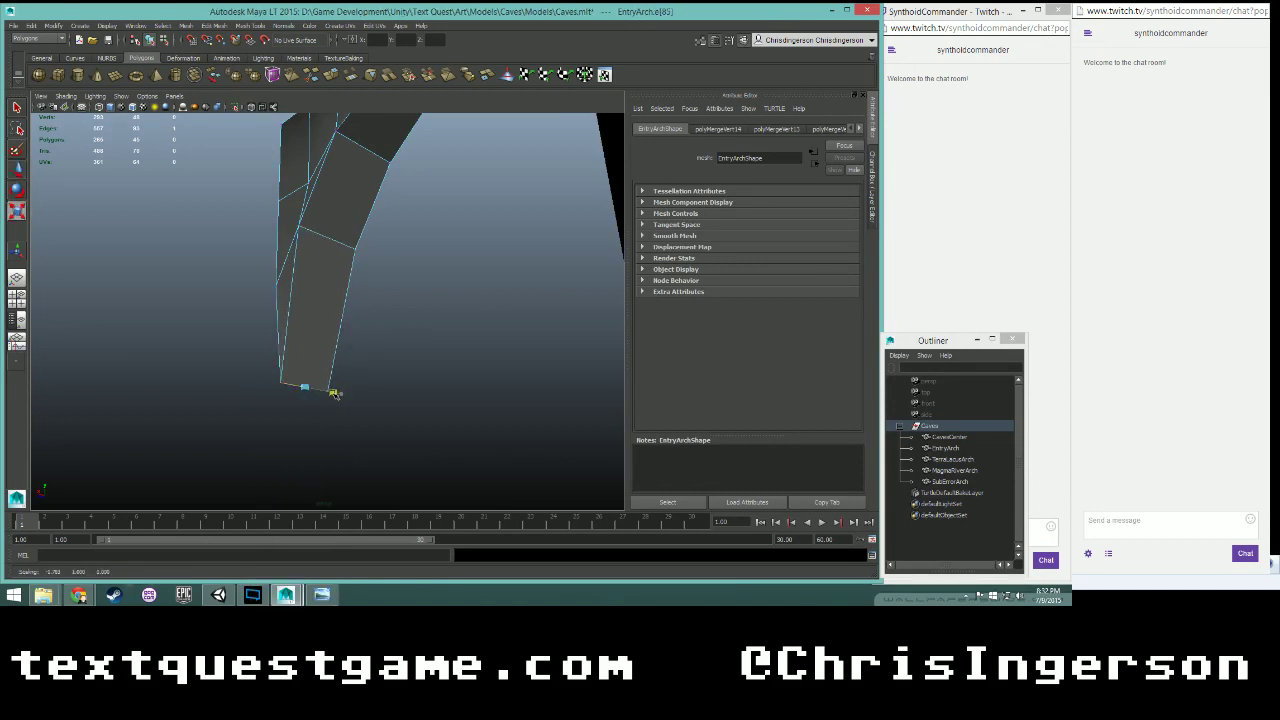
alt+drag(334, 390, 427, 186)
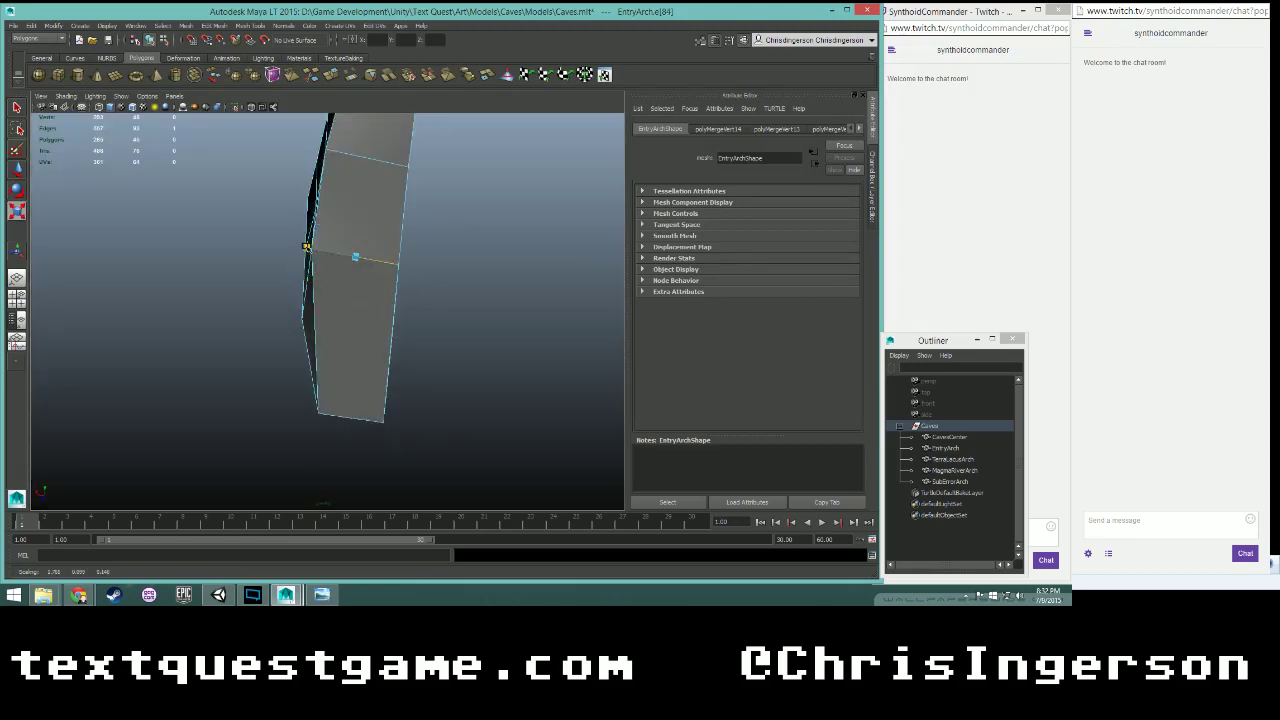
alt+drag(297, 243, 255, 268)
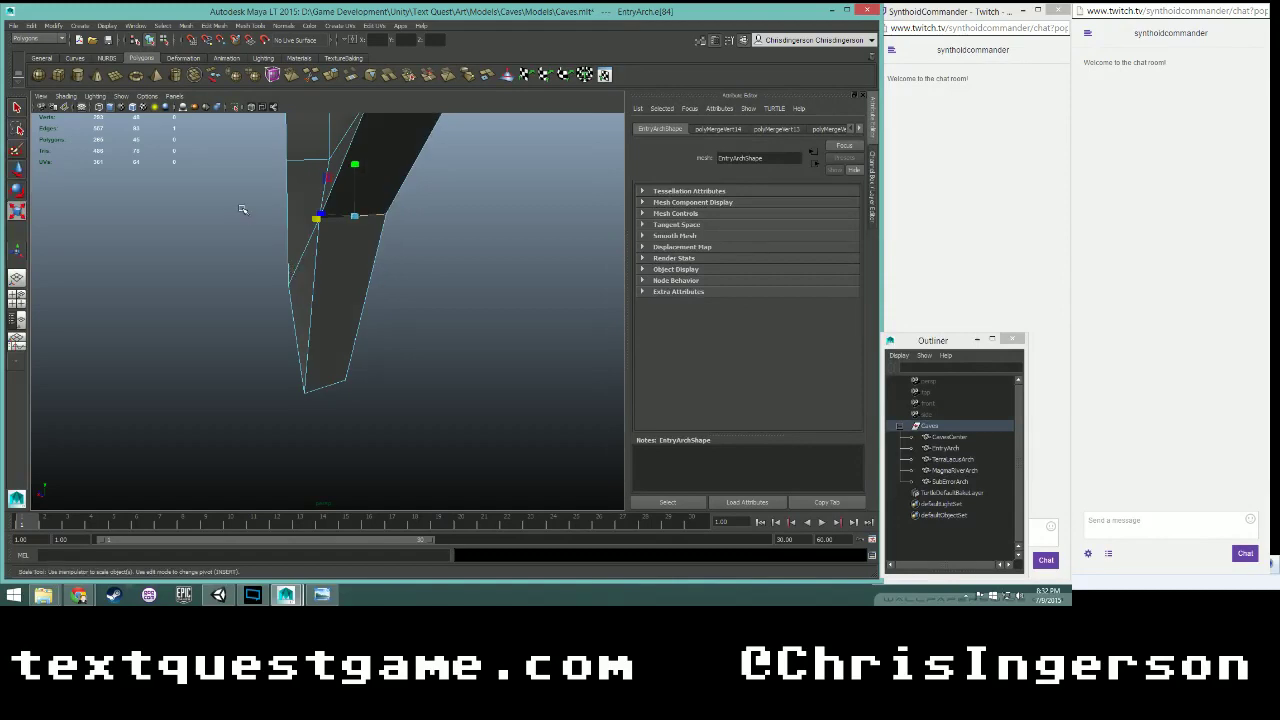
alt+middle_drag(243, 208, 236, 342)
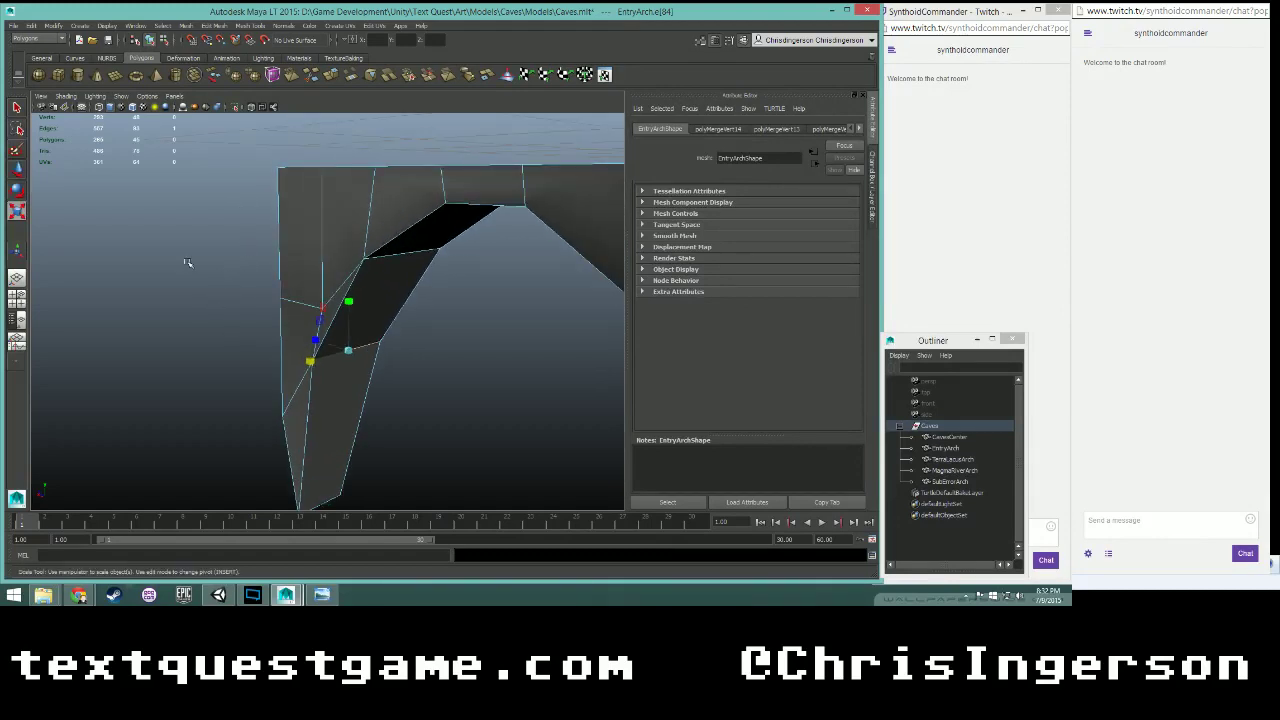
alt+drag(187, 262, 265, 220)
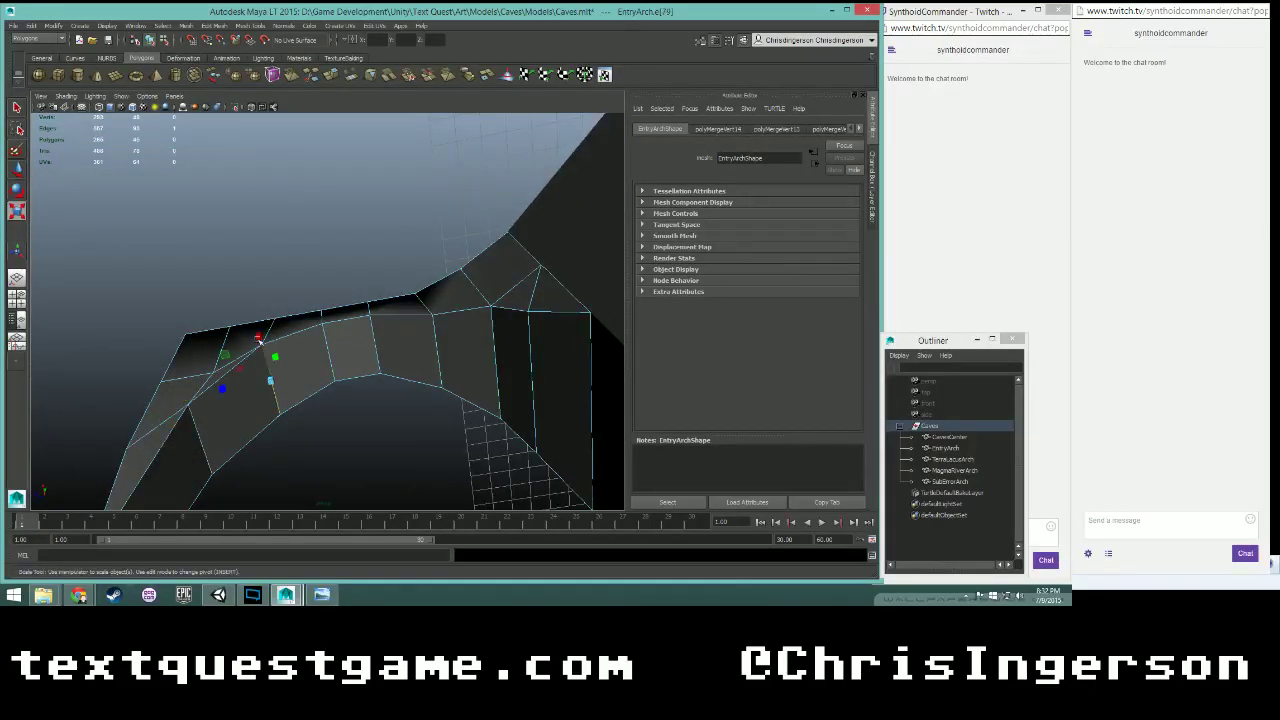
alt+drag(259, 342, 292, 436)
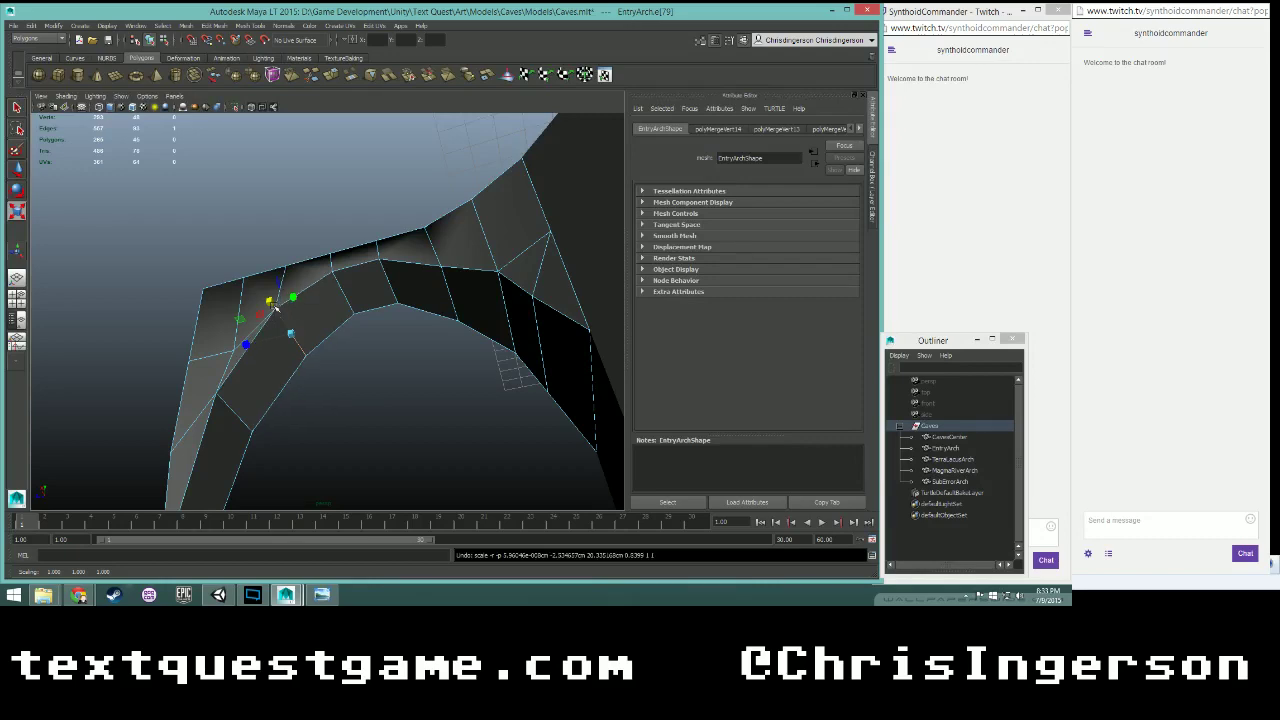
alt+drag(334, 363, 305, 360)
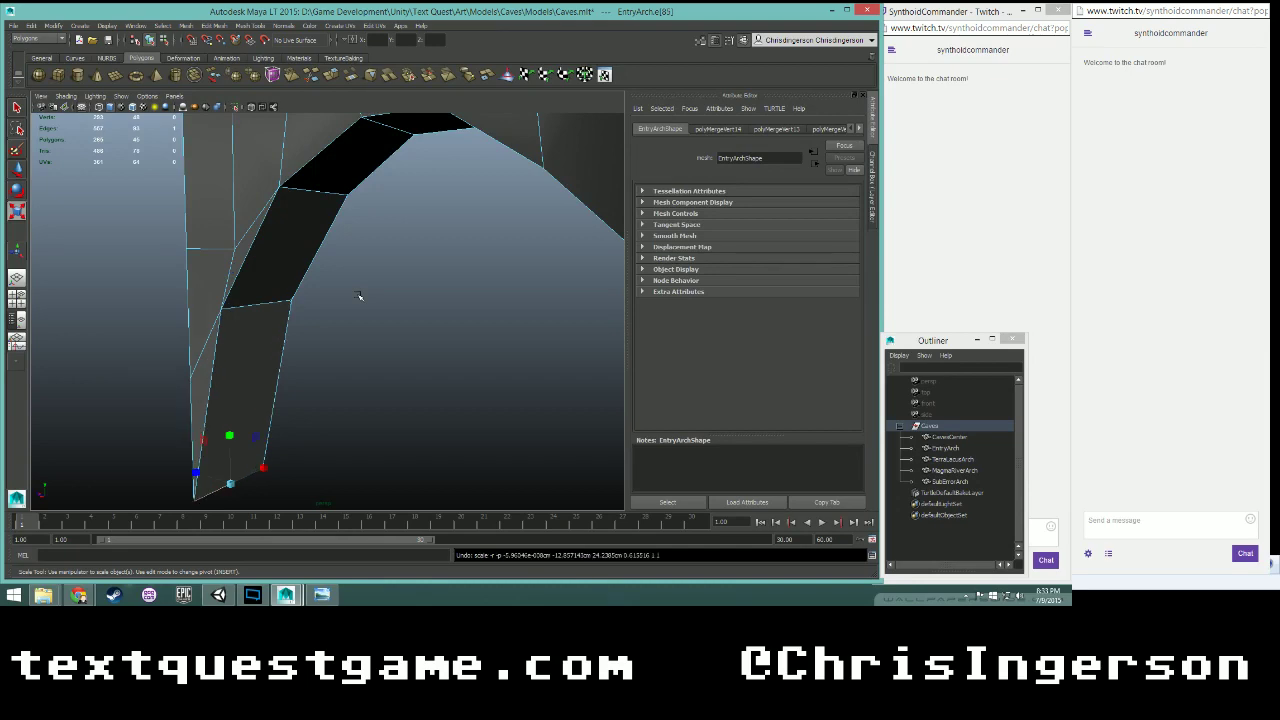
- Clear the edge selection on the arch and save the scene
alt+drag(383, 376, 324, 305)
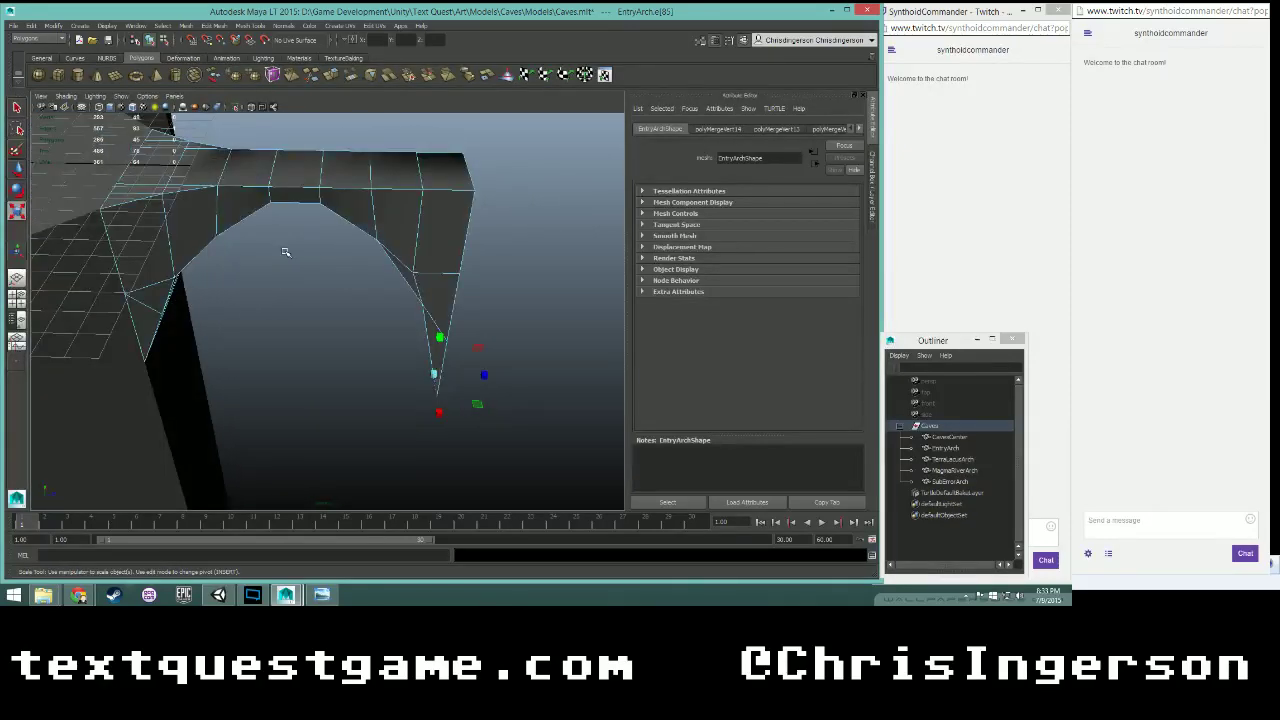
click(229, 263)
alt+drag(320, 317, 385, 327)
alt+drag(236, 351, 335, 345)
scroll(335, 345, up, 3)
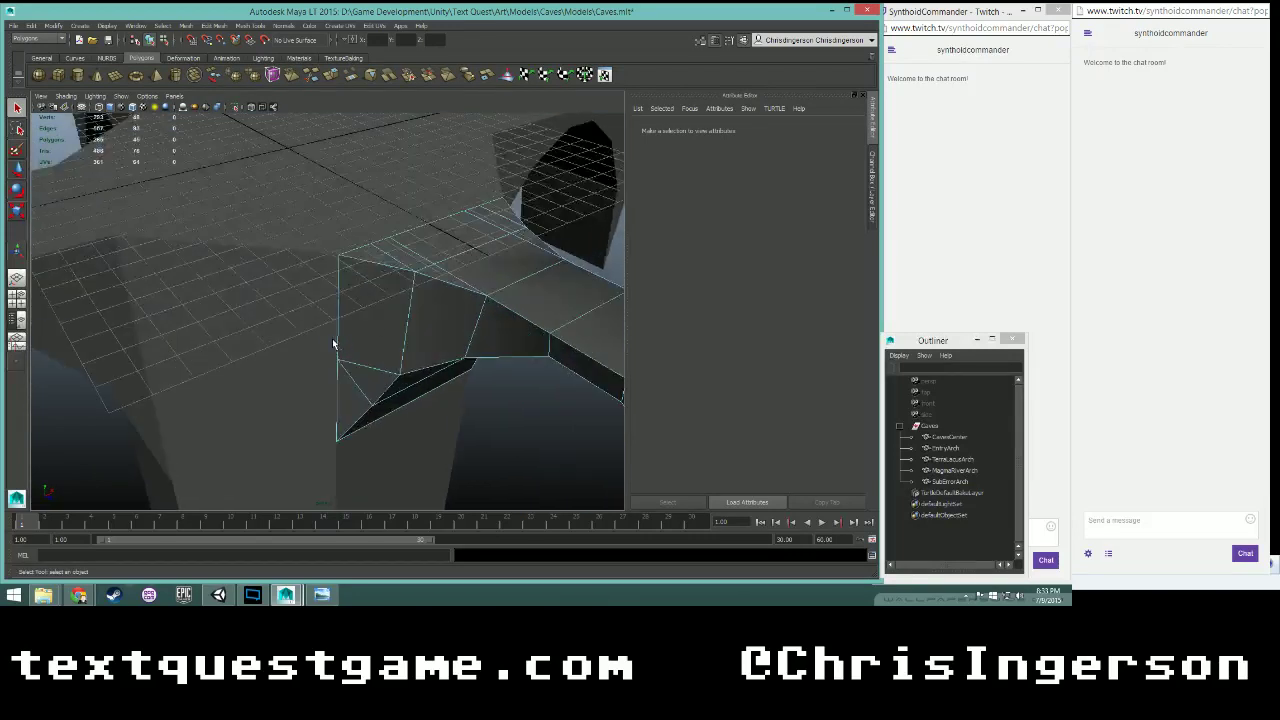
scroll(335, 345, down, 3)
scroll(335, 345, up, 1)
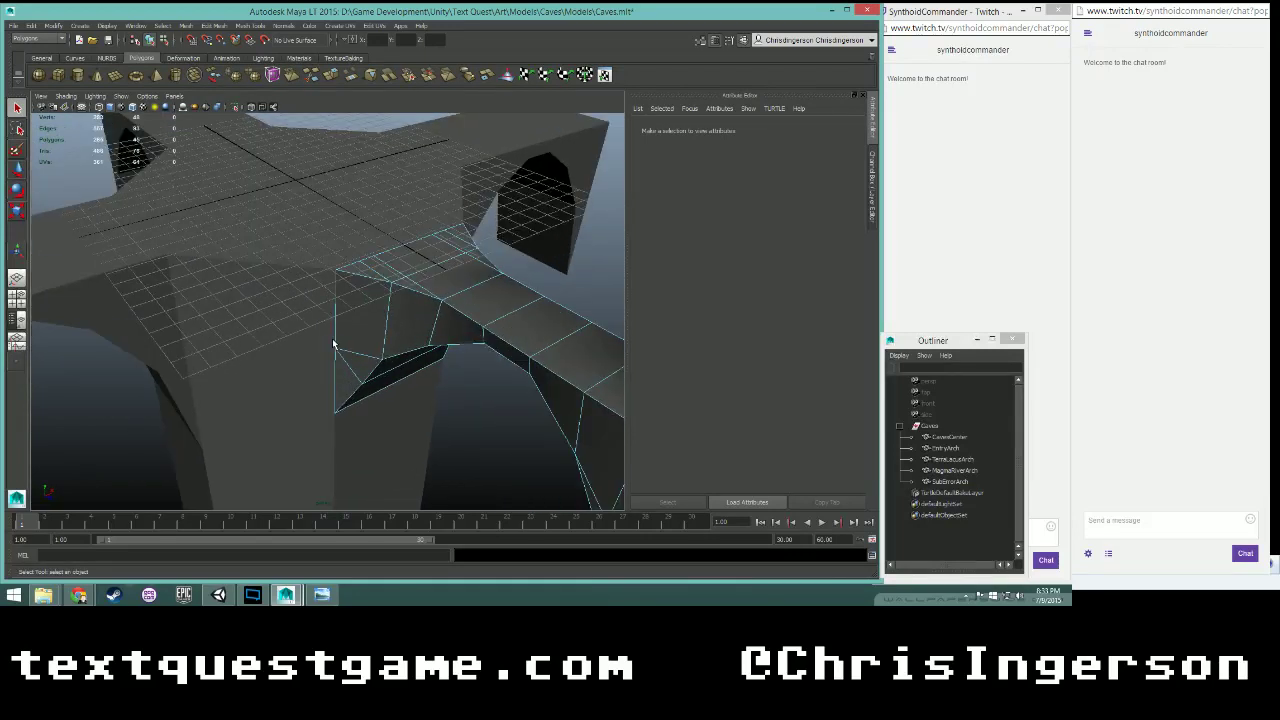
- Create a polygon pyramid on the grid near the cave center and open its name for editing
click(157, 78)
click(309, 196)
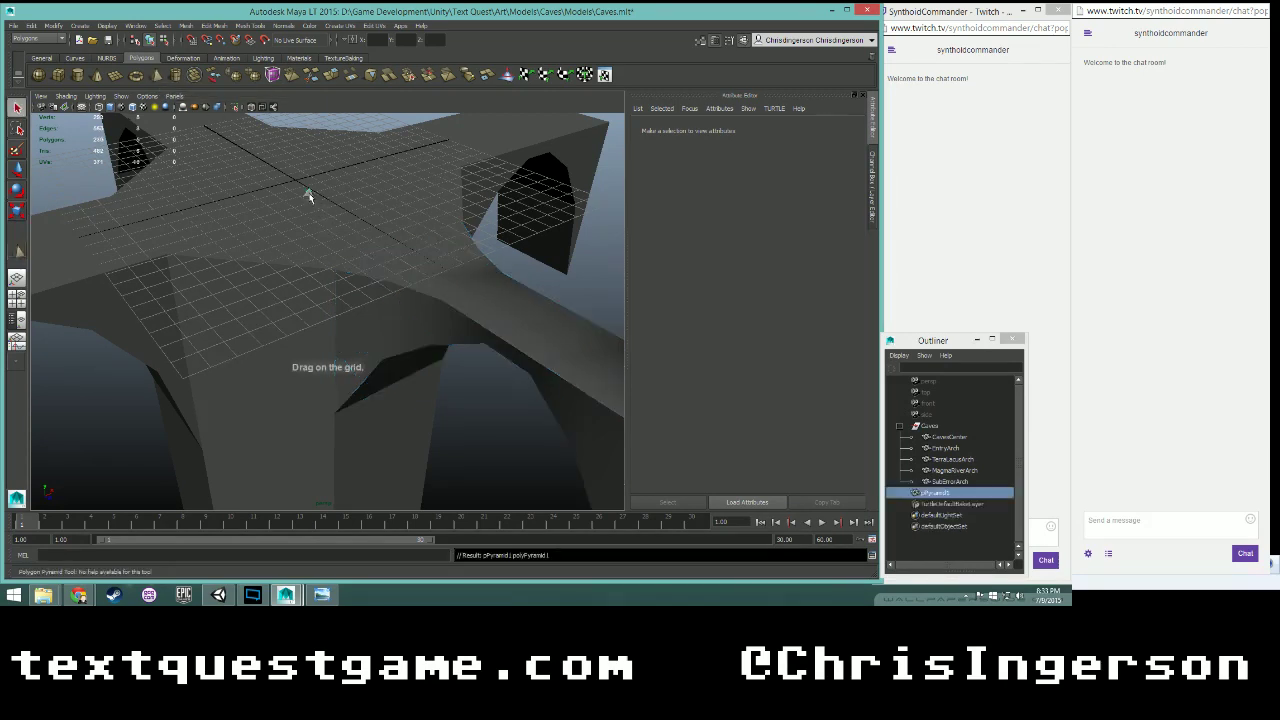
scroll(330, 215, up, 2)
mouse_move(303, 160)
right_down()
mouse_move(288, 160)
mouse_move(322, 152)
right_up()
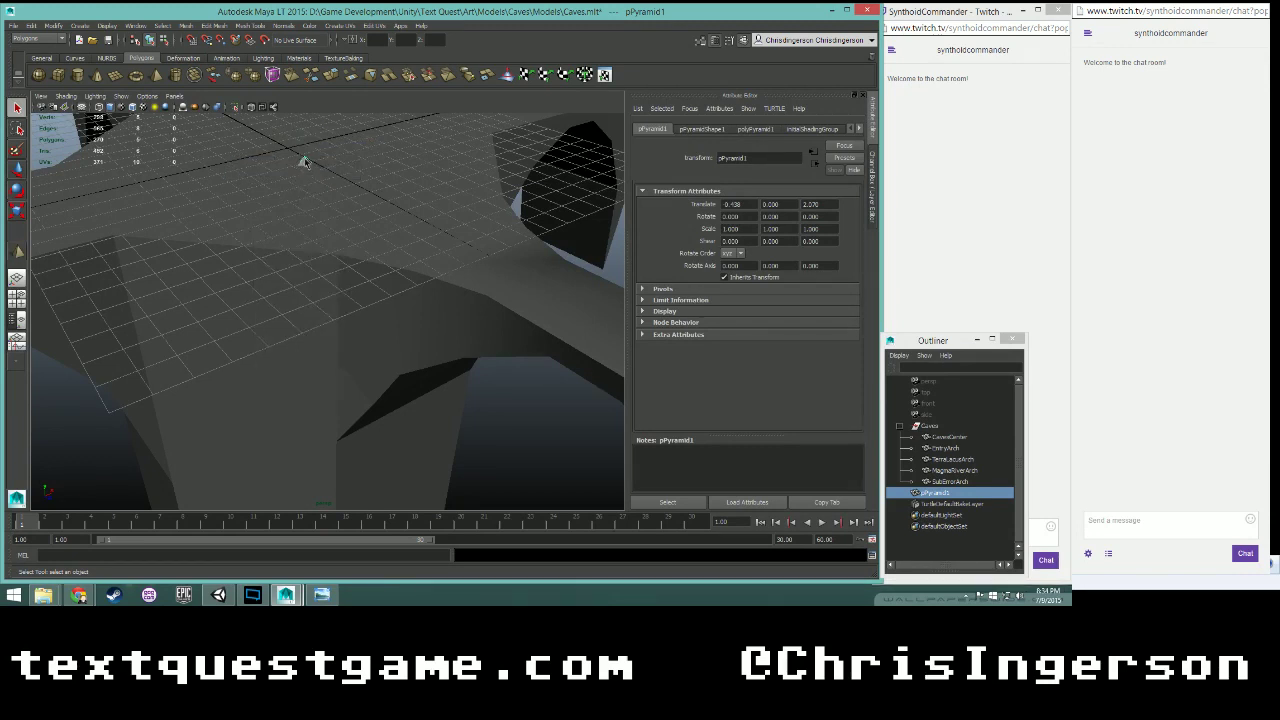
double_click(755, 158)
- Switch to Chrome and search Google for "stalagmite" in a new tab
mouse_move(78, 595)
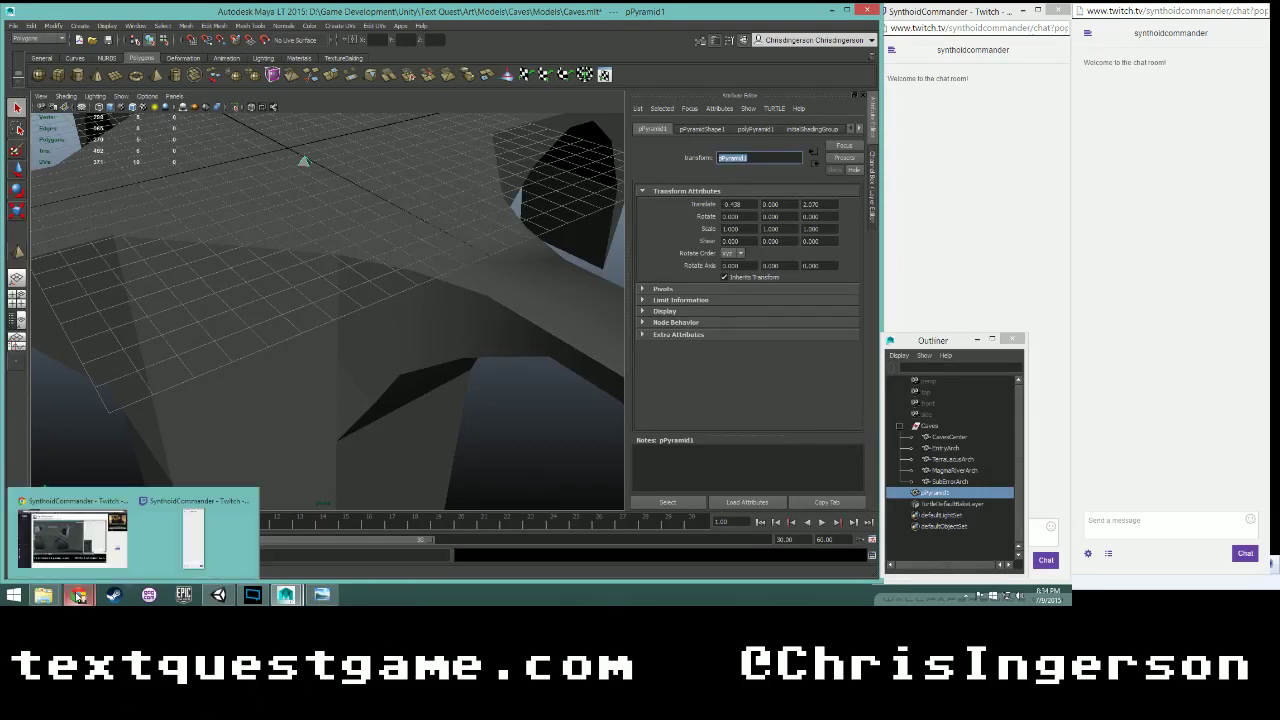
click(195, 535)
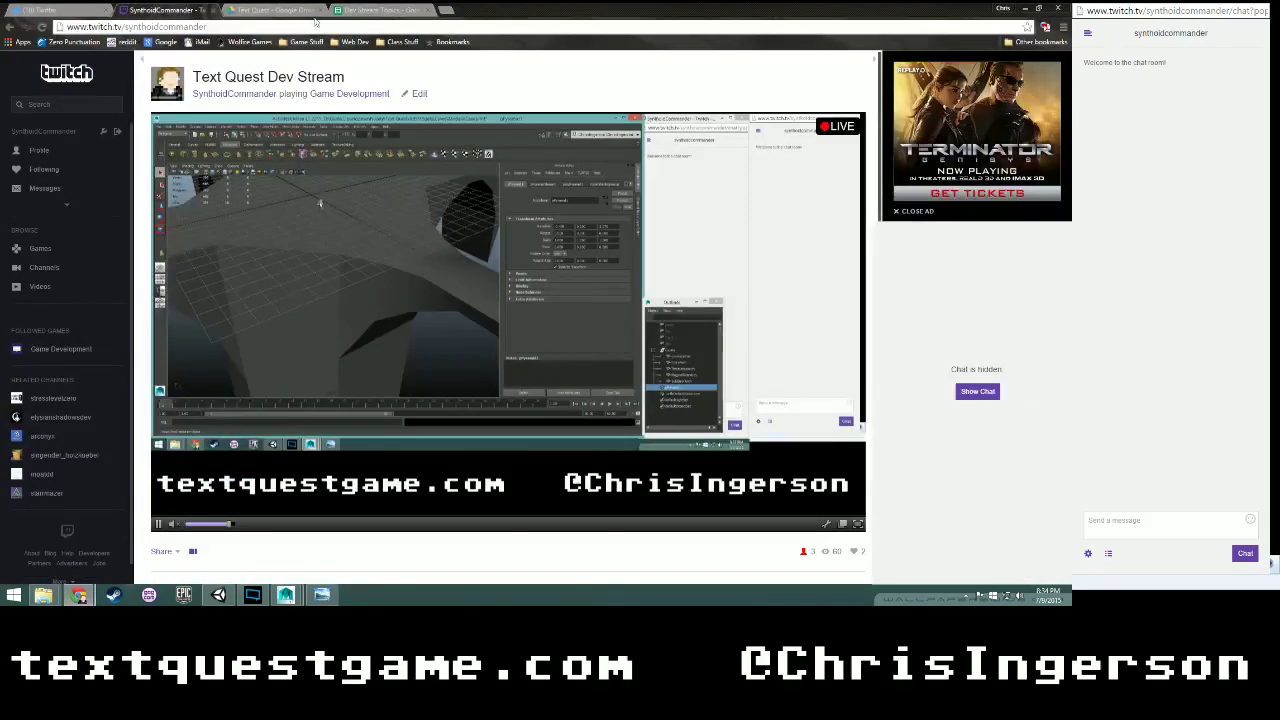
click(360, 12)
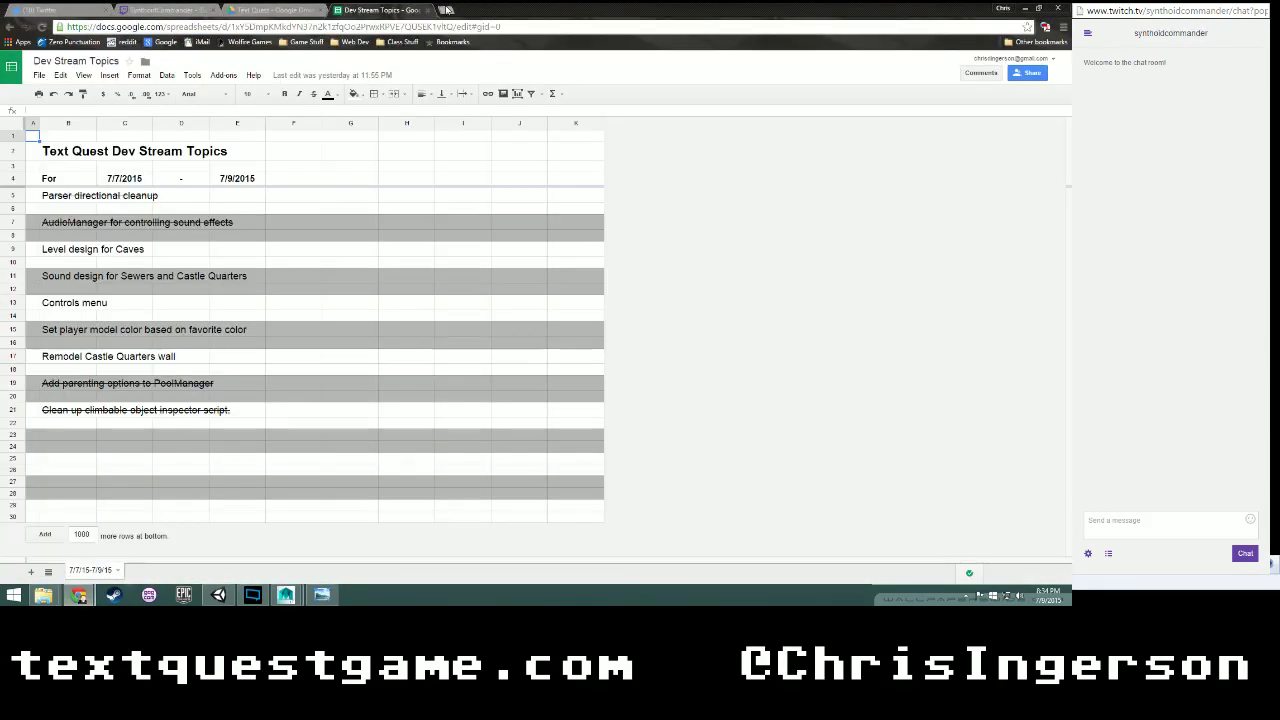
click(446, 10)
text(sta)
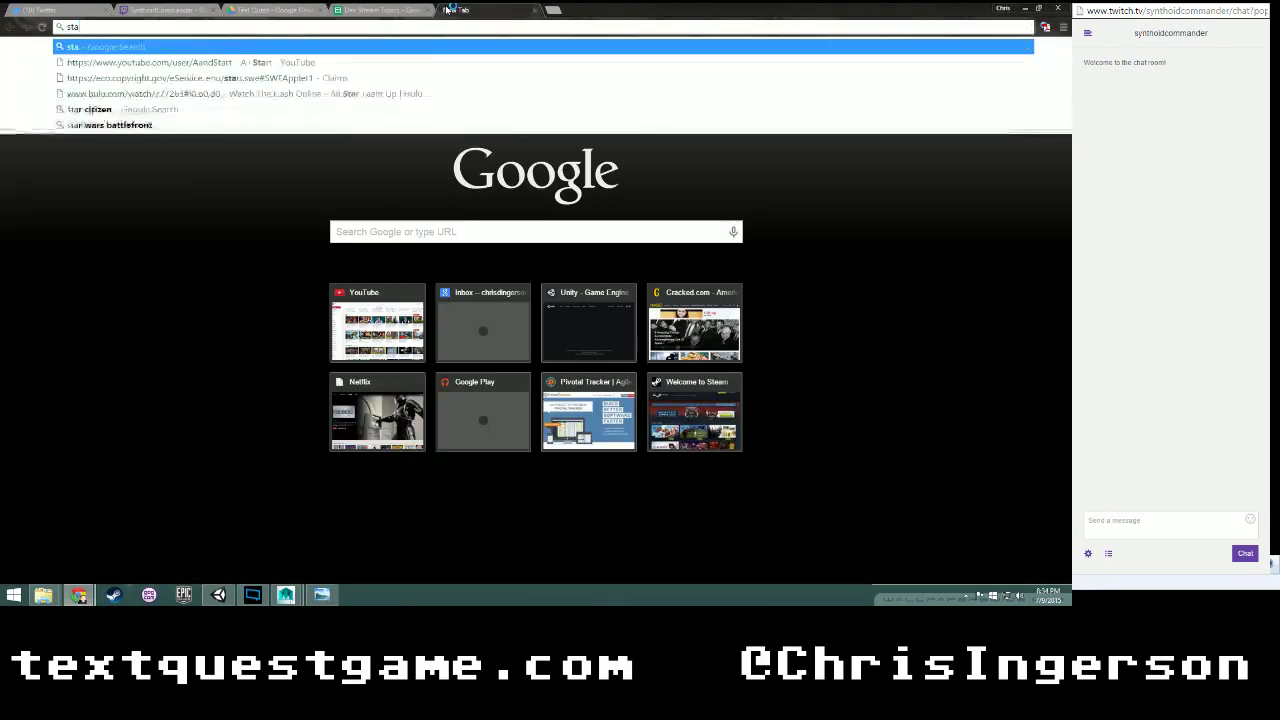
text(lagmite)
key(Return)
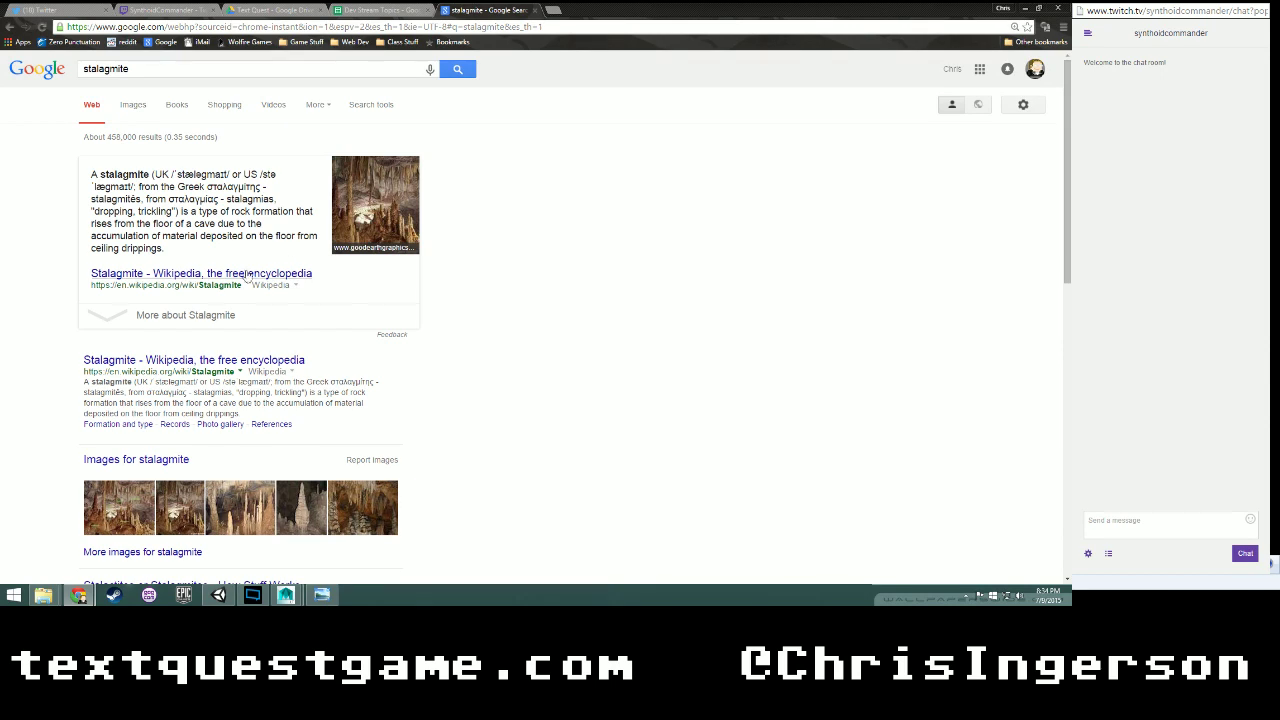
- Search Google for "stalagtite" to compare the two terms, and return to the cave scene in Maya
drag(171, 69, 104, 69)
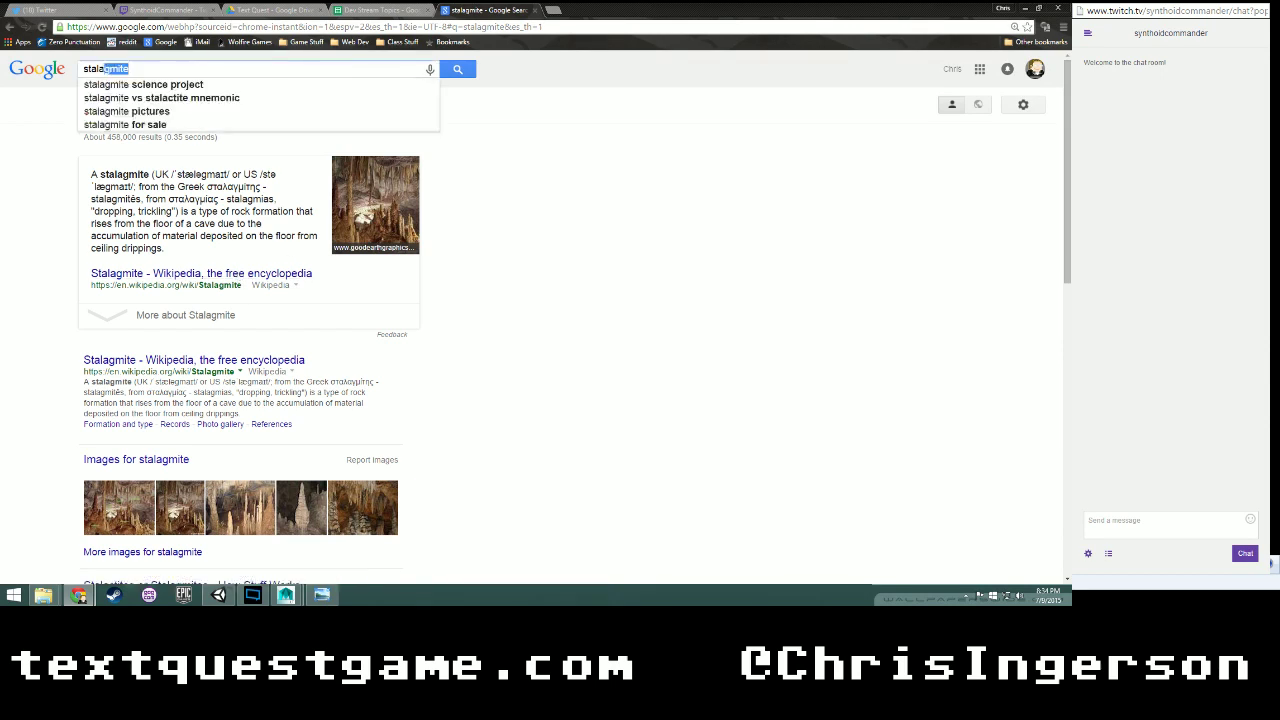
text(gtite)
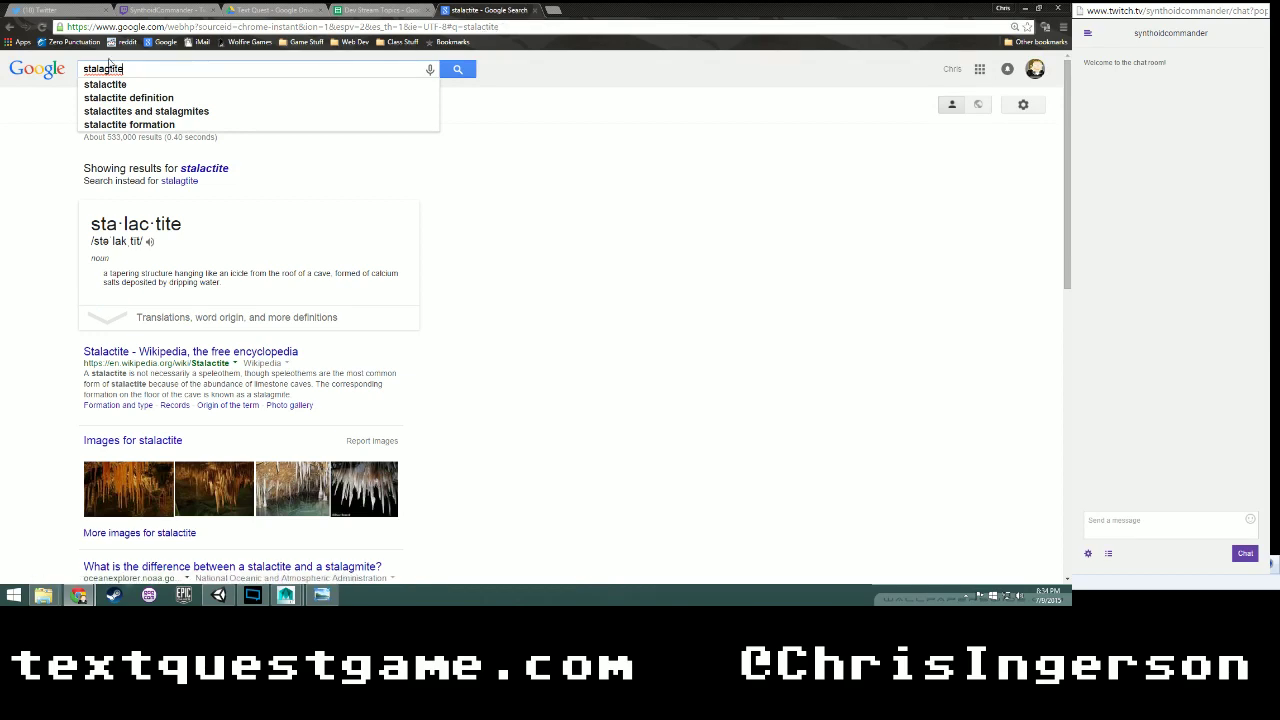
click(388, 9)
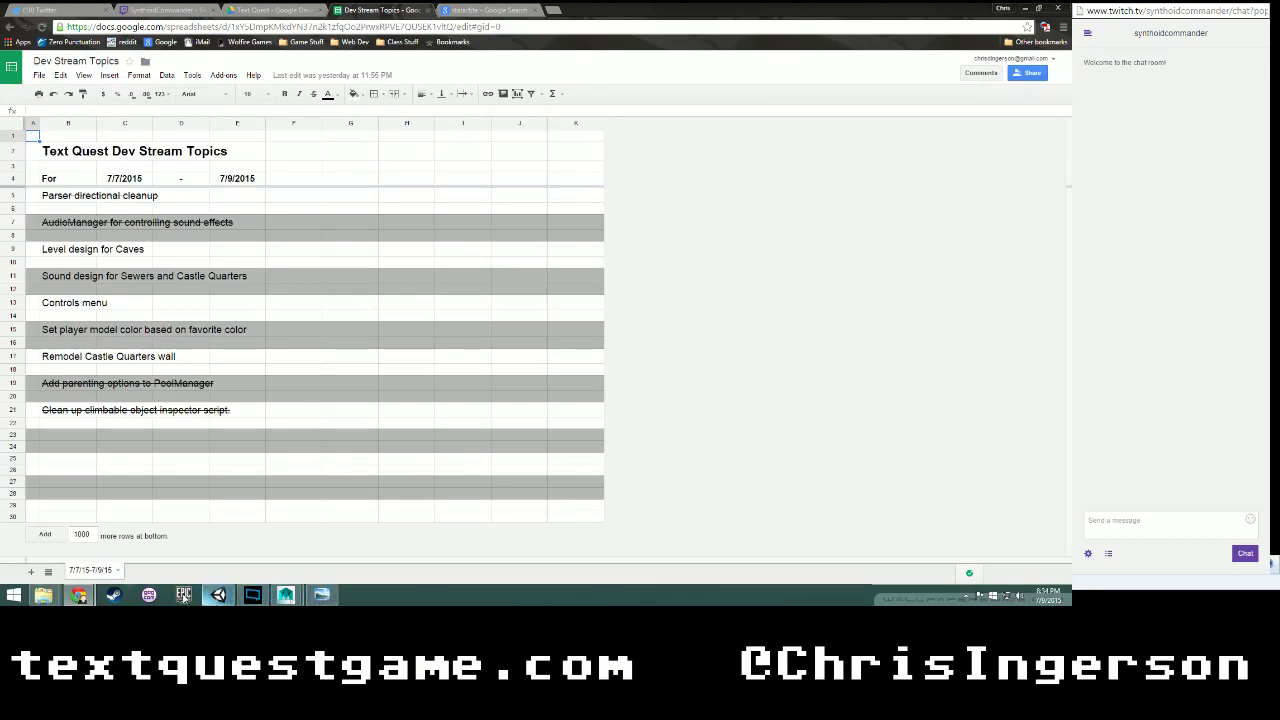
click(284, 595)
click(345, 537)
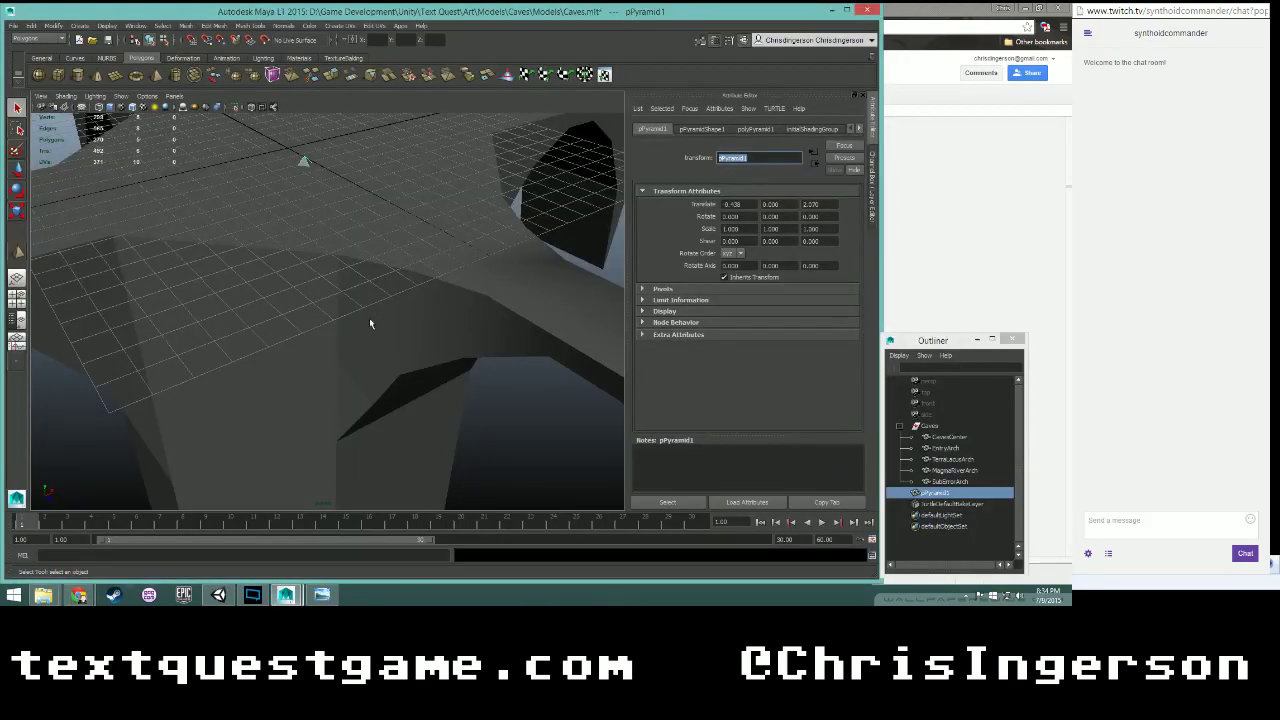
- Move the new pyramid upward along Y so that it stands on the cave floor
scroll(369, 317, up, 4)
alt+middle_drag(329, 194, 390, 340)
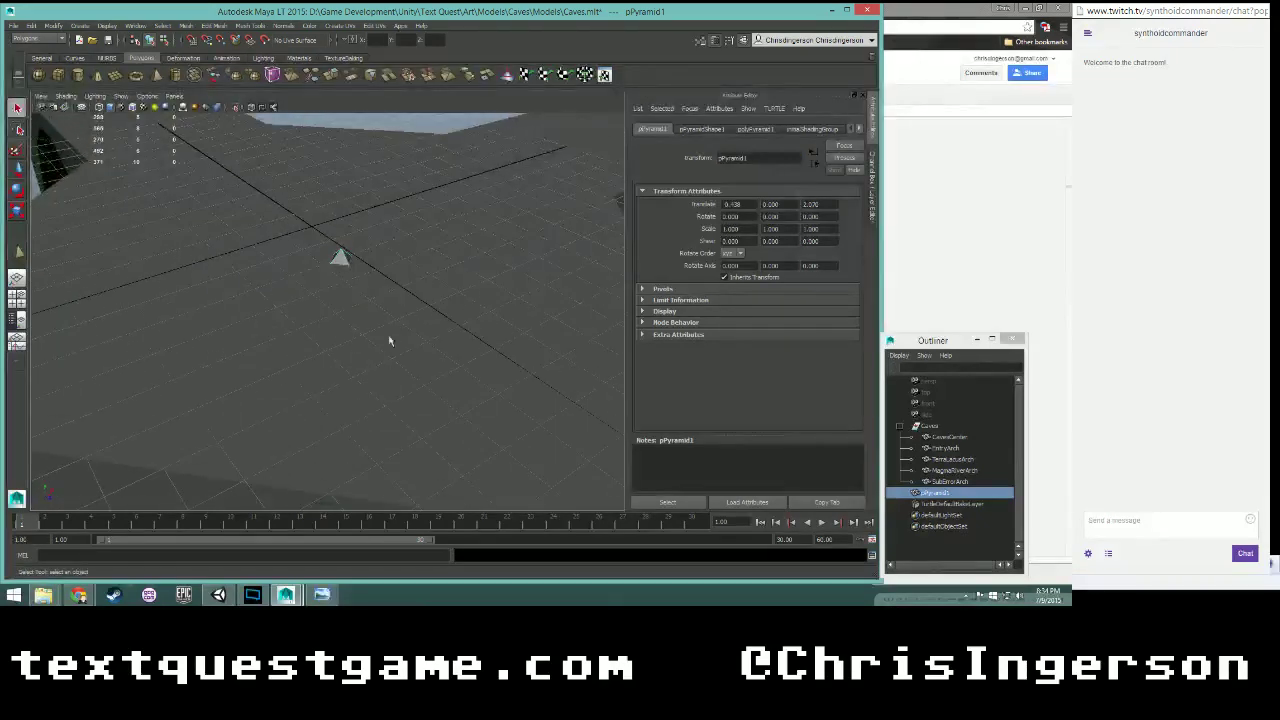
scroll(390, 340, up, 3)
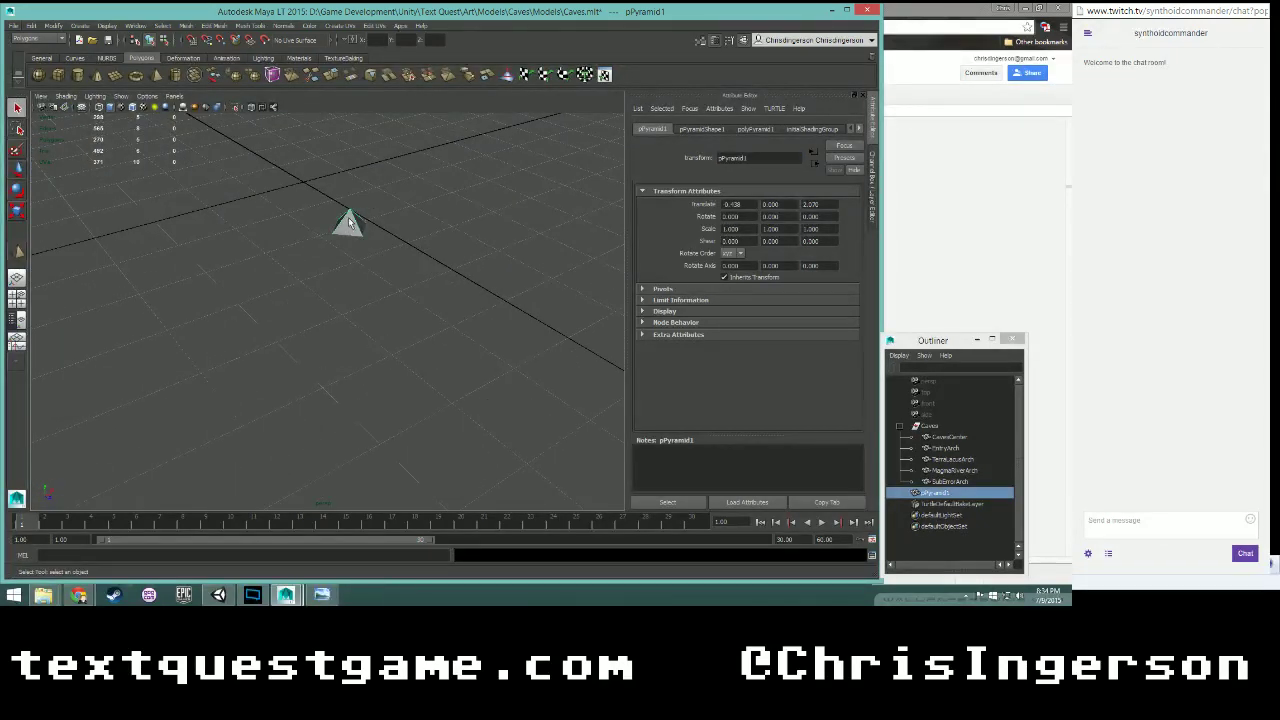
scroll(354, 225, down, 3)
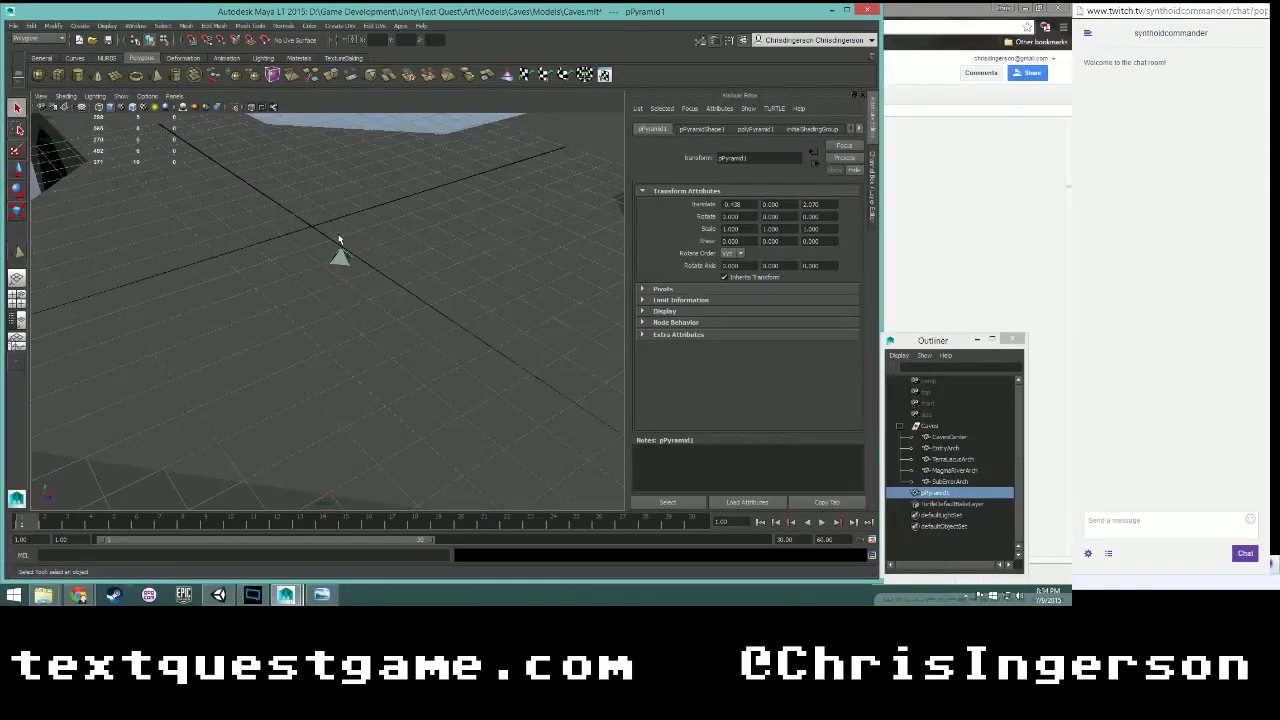
key(w)
drag(340, 214, 314, 266)
alt+middle_drag(314, 266, 297, 337)
scroll(300, 346, up, 3)
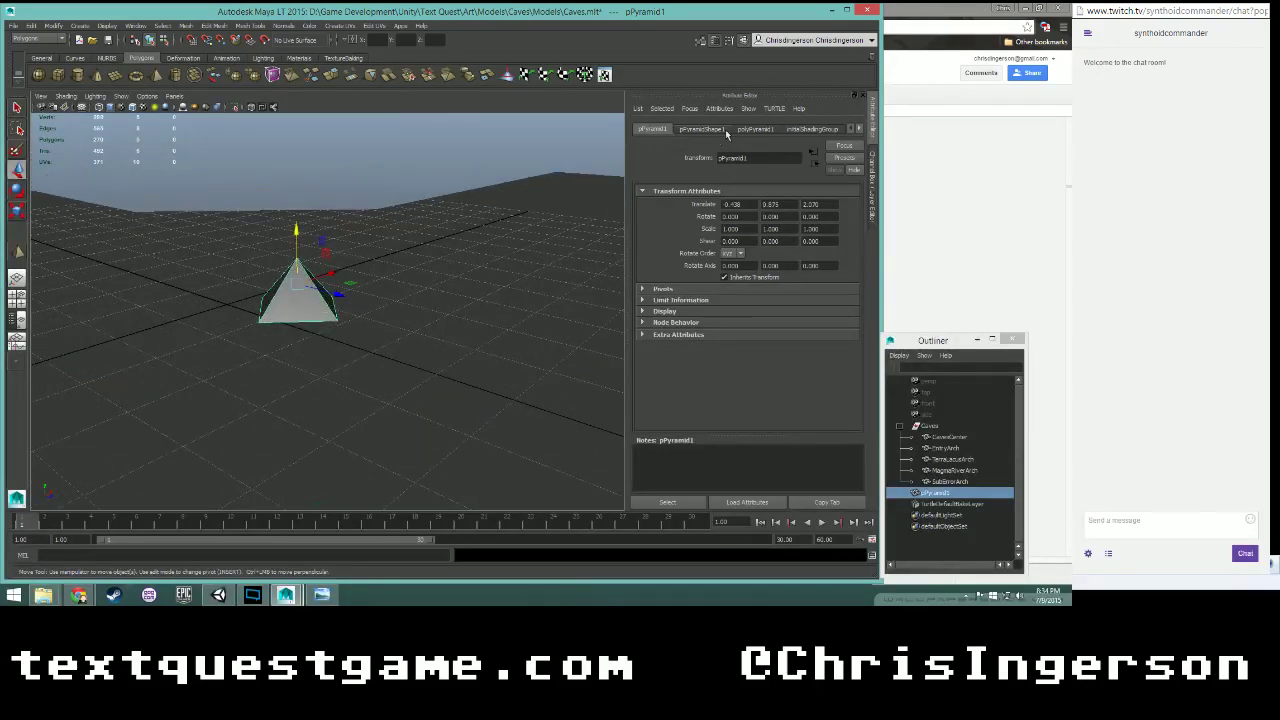
- Rename the pyramid as Stalagmite
double_click(768, 157)
text(Stalagmite)
key(Return)
- Set the pyramid's side length to 3 and adjust its height relative to the cave floor
click(754, 129)
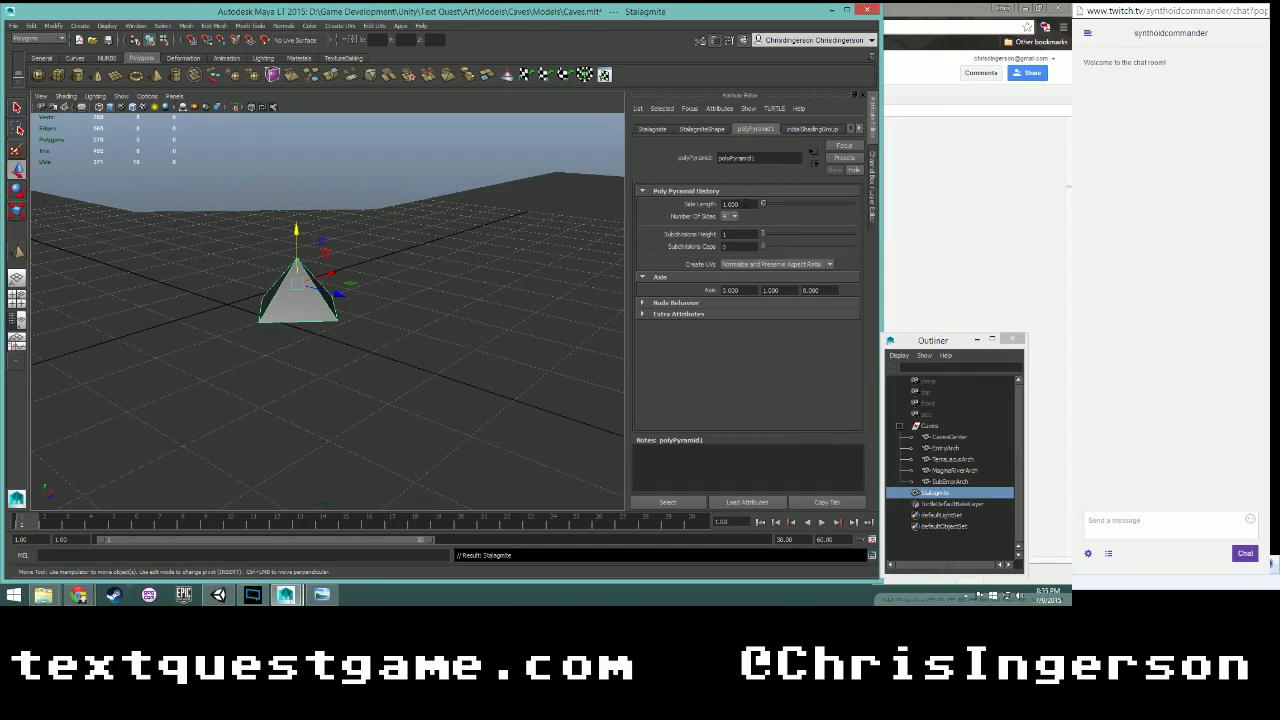
double_click(745, 204)
text(3)
key(Return)
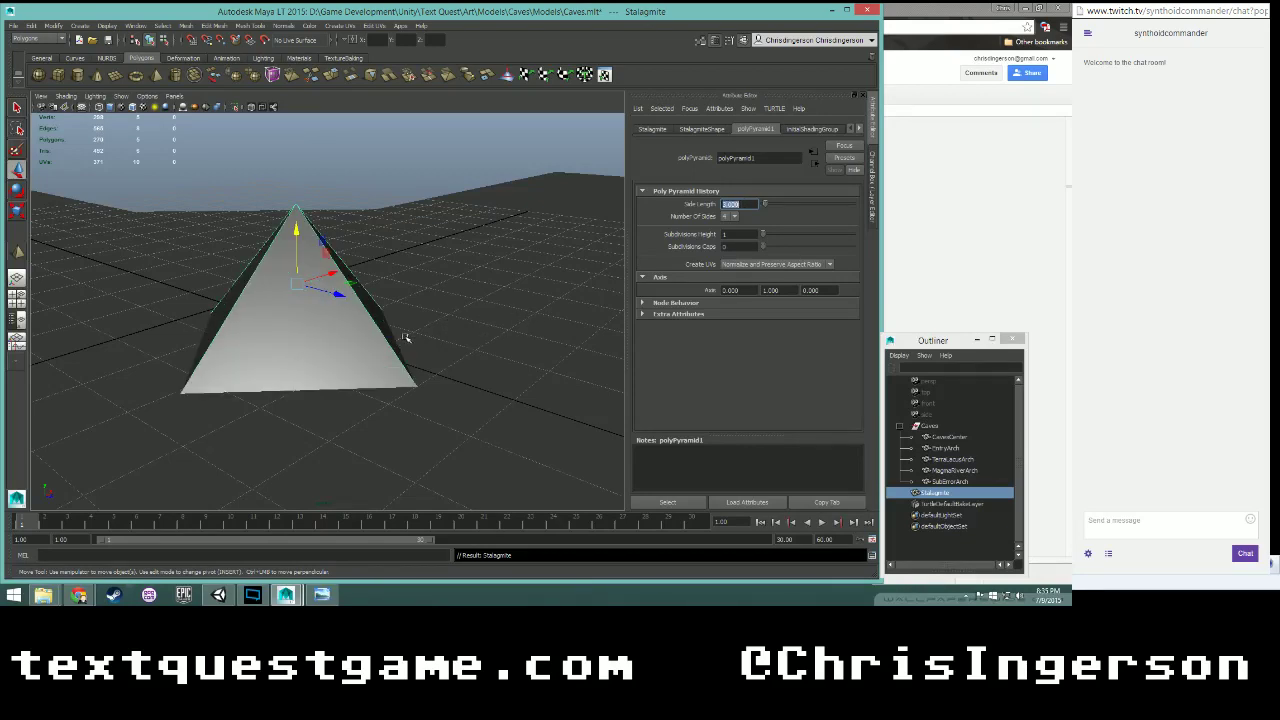
alt+drag(406, 334, 376, 359)
drag(289, 257, 300, 440)
scroll(229, 402, up, 3)
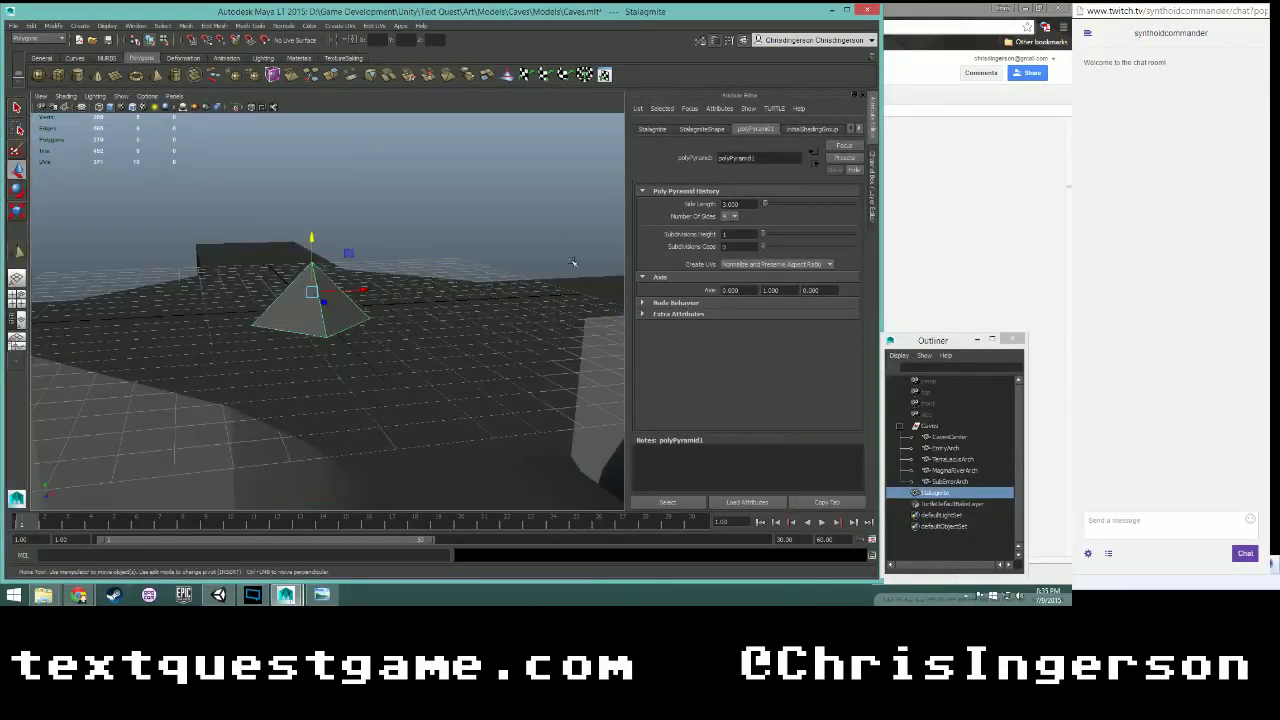
- Set the Stalagmite pyramid's side length to 1
click(741, 205)
text(1)
key(Return)
alt+drag(379, 381, 366, 326)
scroll(329, 336, up, 5)
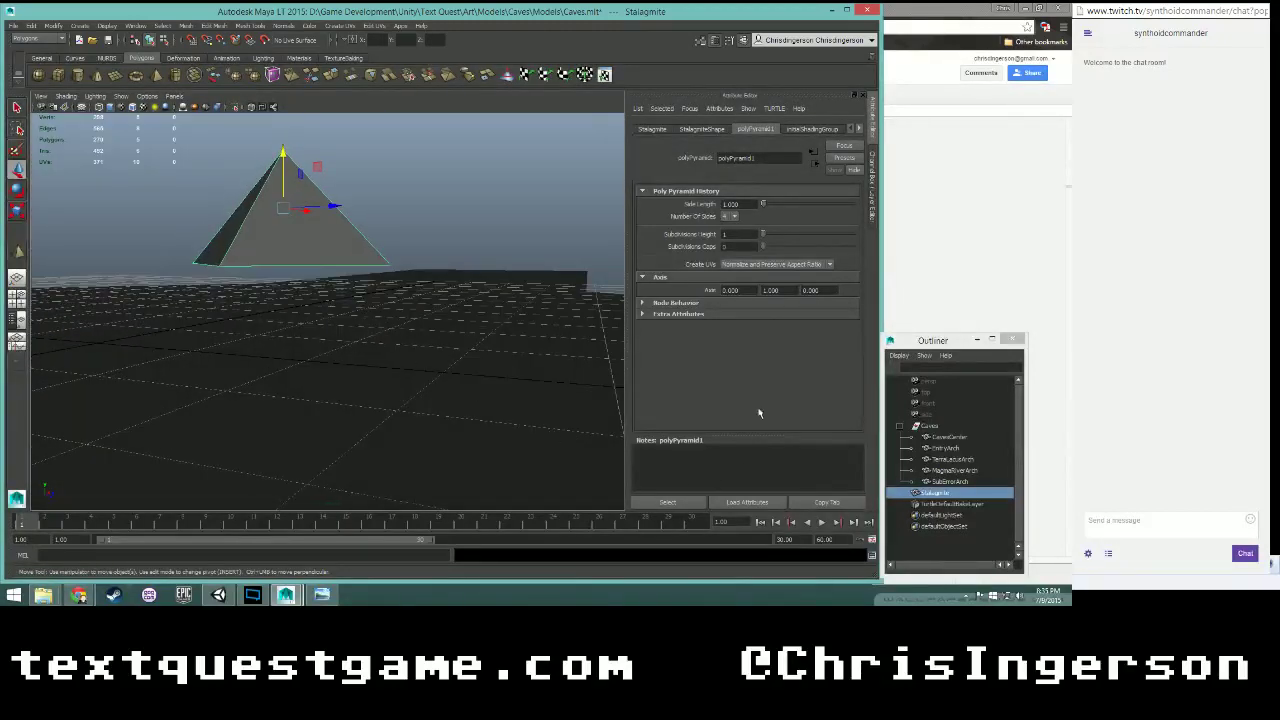
- Show the object's channel values and raise the Stalagmite along Y well clear of the cave floor
click(872, 183)
scroll(606, 309, down, 5)
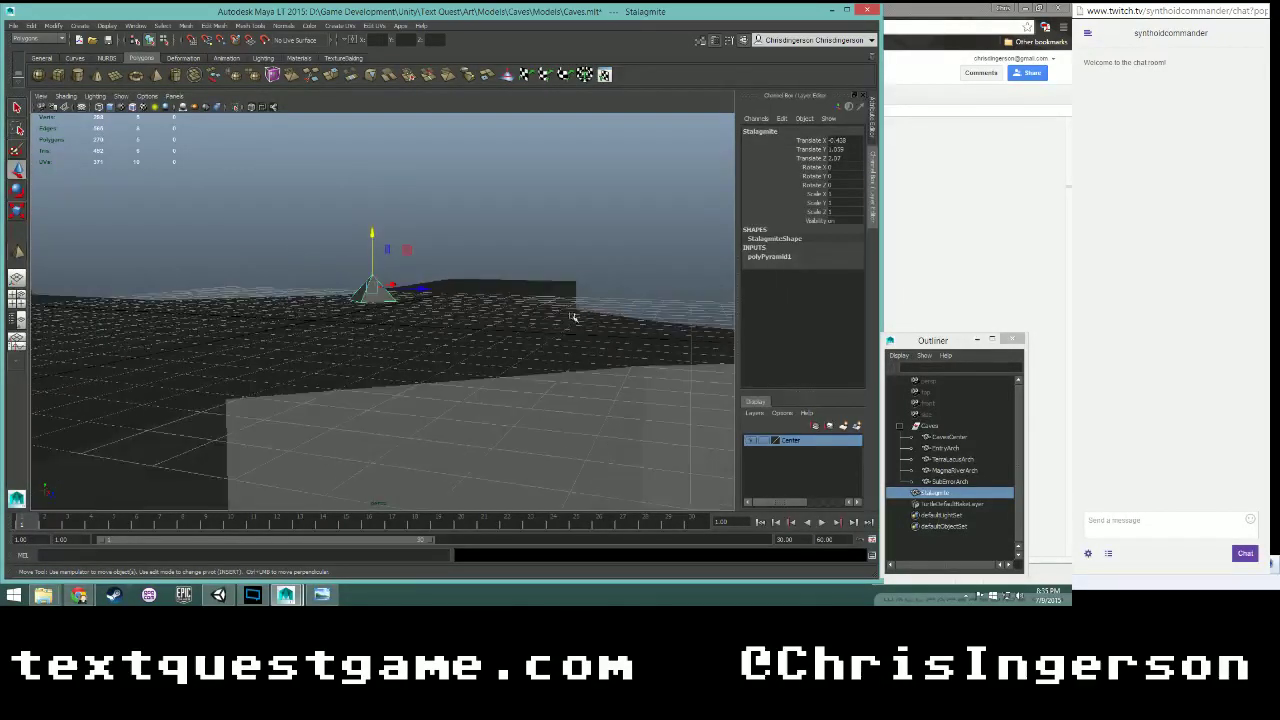
drag(370, 236, 370, 160)
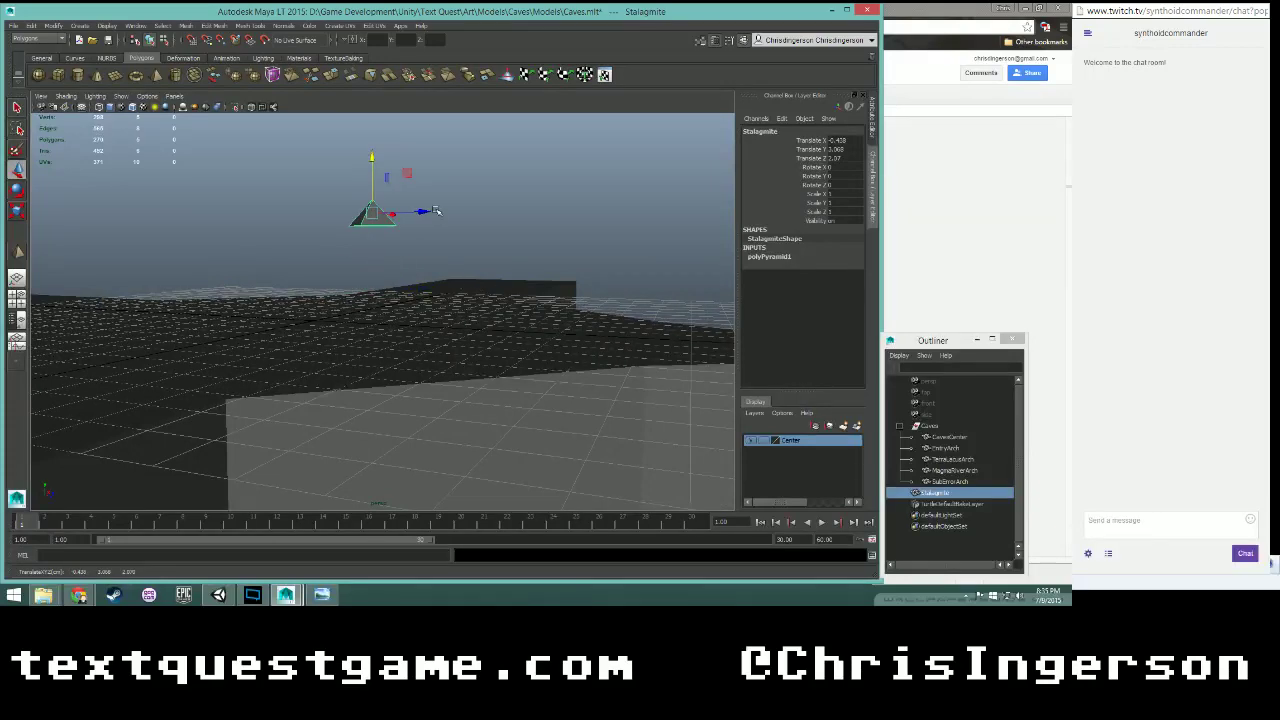
- Switch the Stalagmite pyramid to face selection and select its base face from below
alt+middle_drag(438, 211, 442, 322)
scroll(446, 346, up, 4)
mouse_move(452, 386)
alt+mouse_down()
mouse_move(426, 354)
mouse_move(435, 371)
alt+mouse_up()
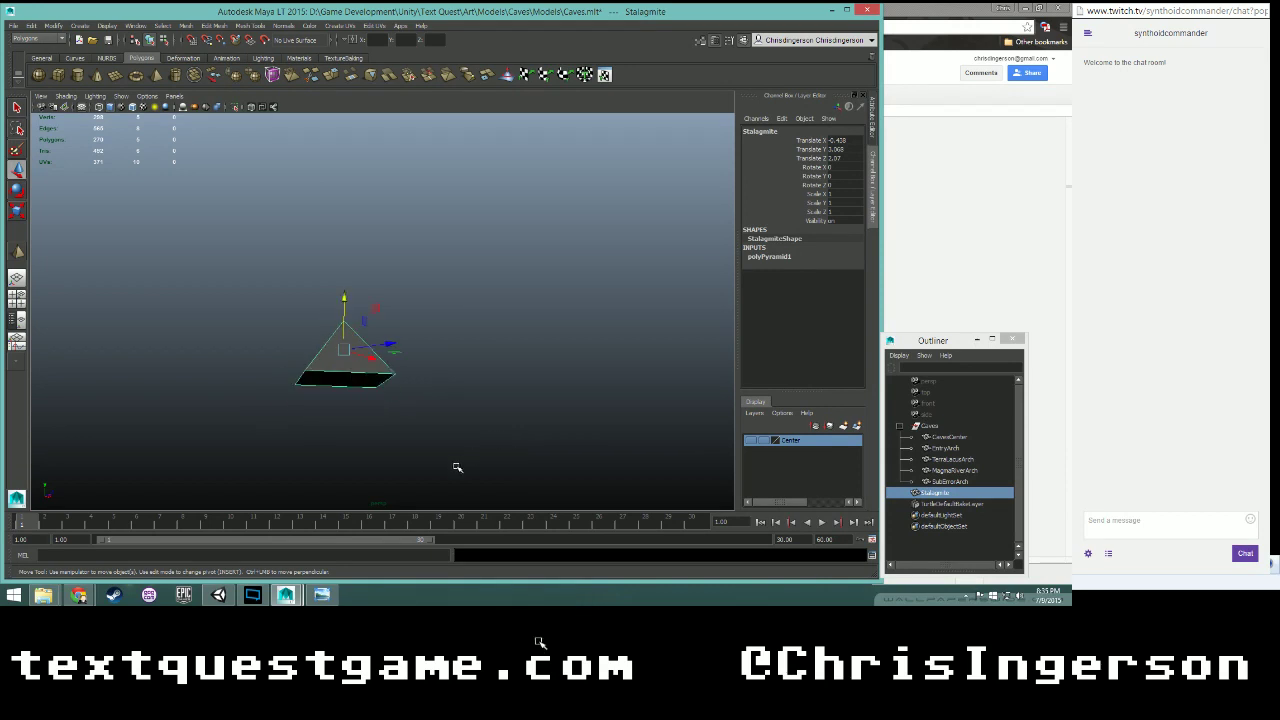
alt+middle_drag(457, 466, 457, 356)
right_drag(350, 255, 357, 262)
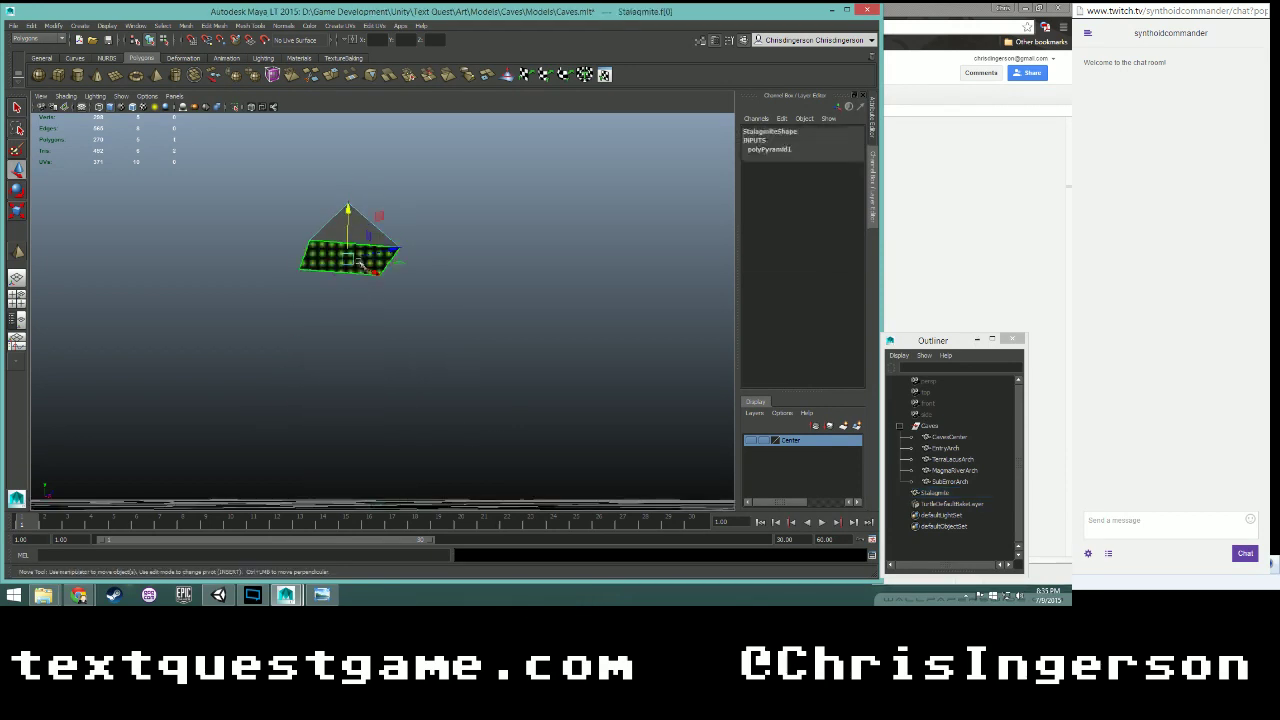
- Try scaling the Stalagmite's base face down uniformly to about half size, and undo the scaling
key(r)
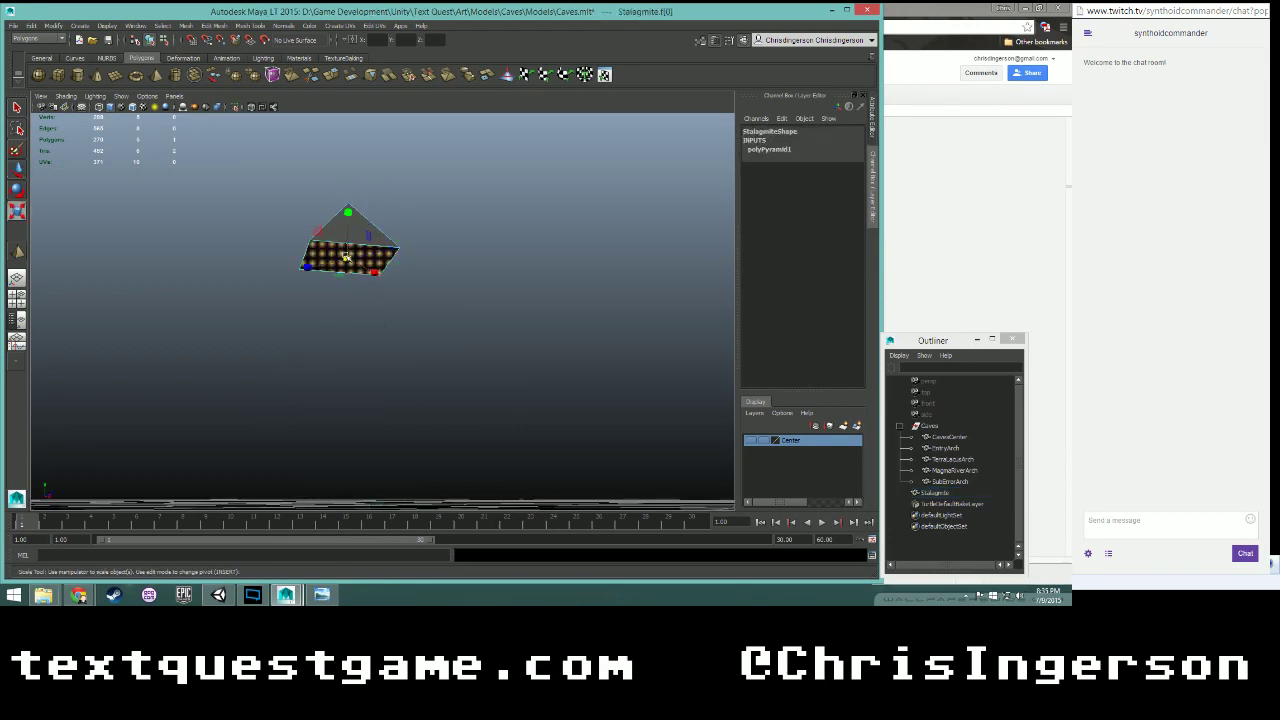
alt+drag(451, 271, 434, 280)
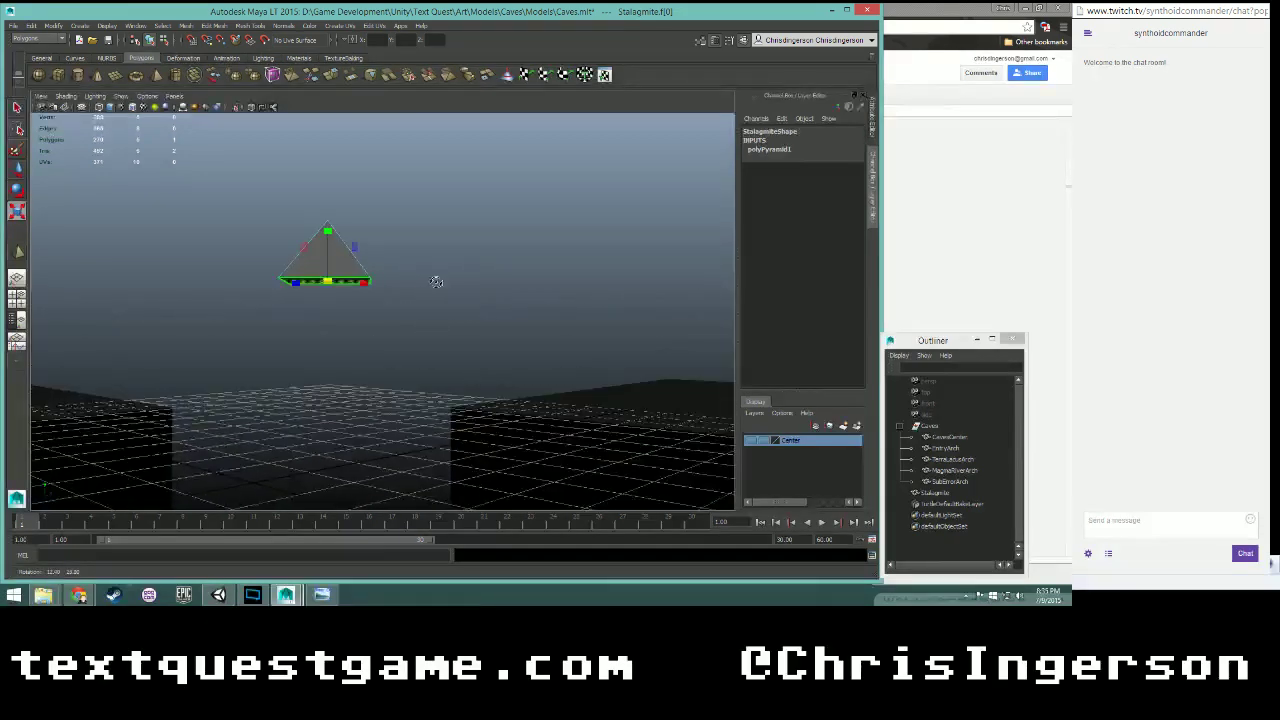
drag(332, 282, 323, 281)
middle_drag(434, 277, 282, 283)
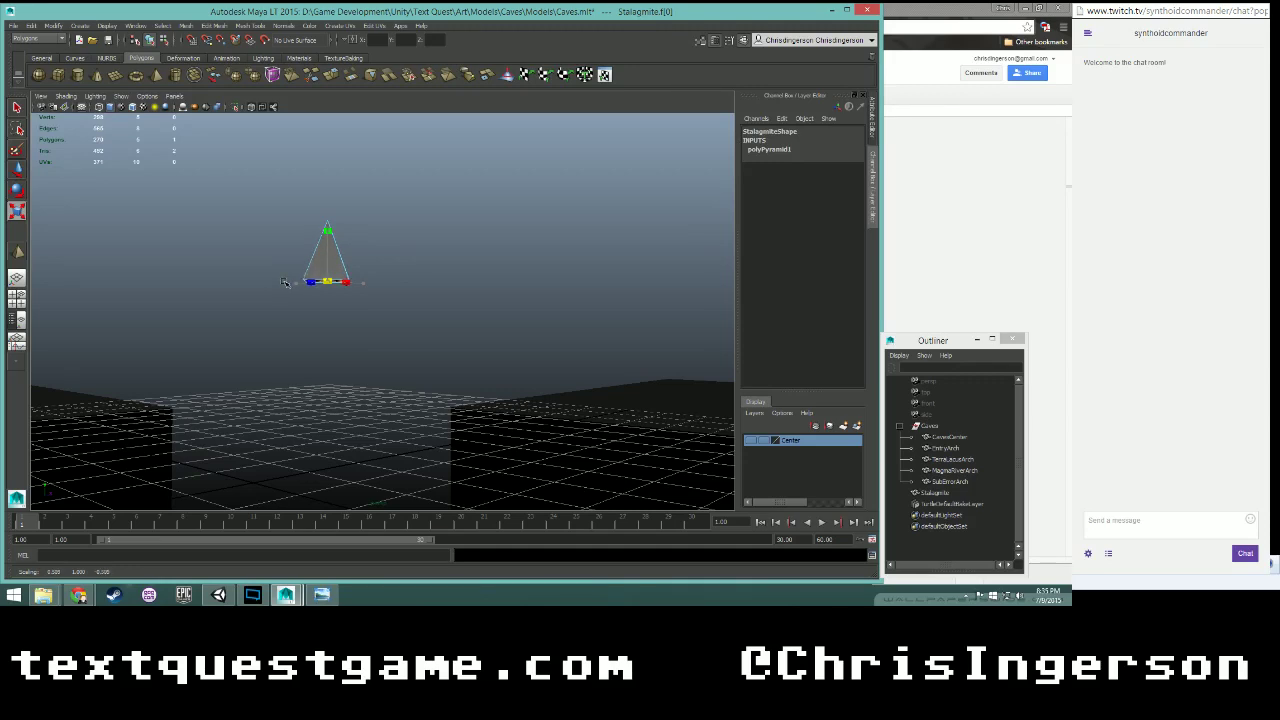
alt+drag(284, 282, 329, 330)
key(ctrl+z)
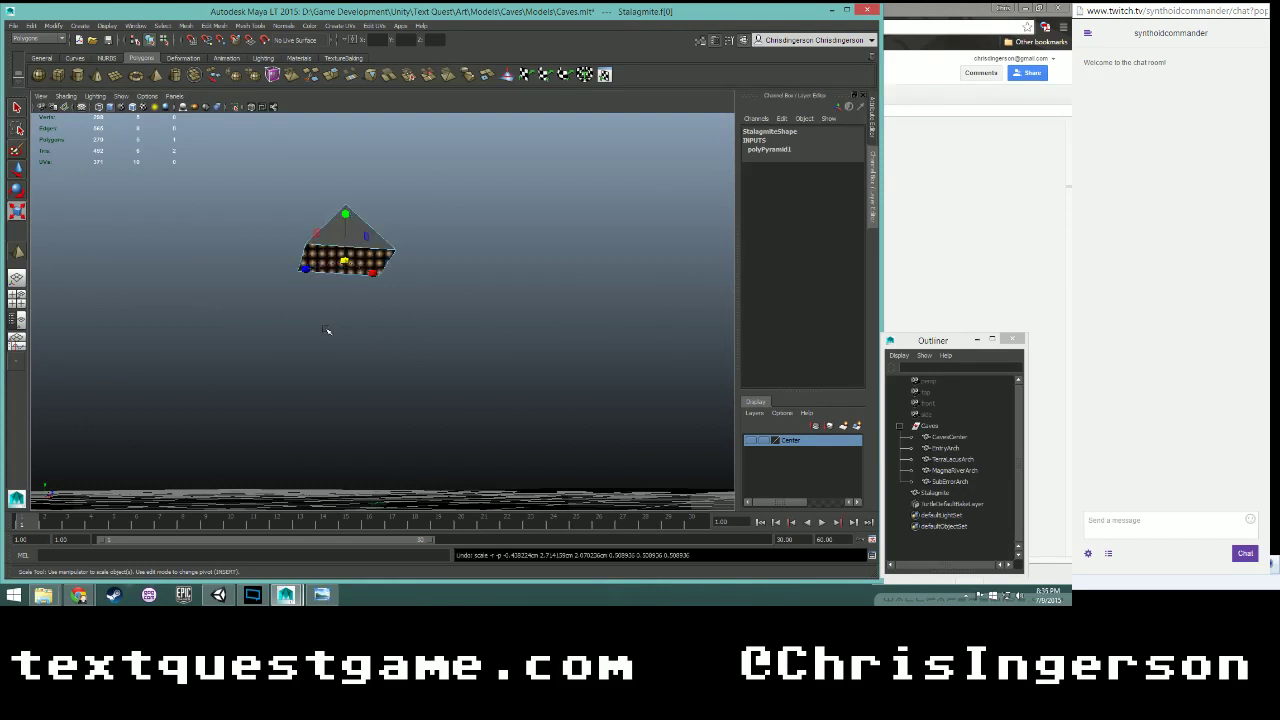
- Examine the Scale Tool's settings, including its axis, soft selection and symmetry options, and close them
double_click(17, 211)
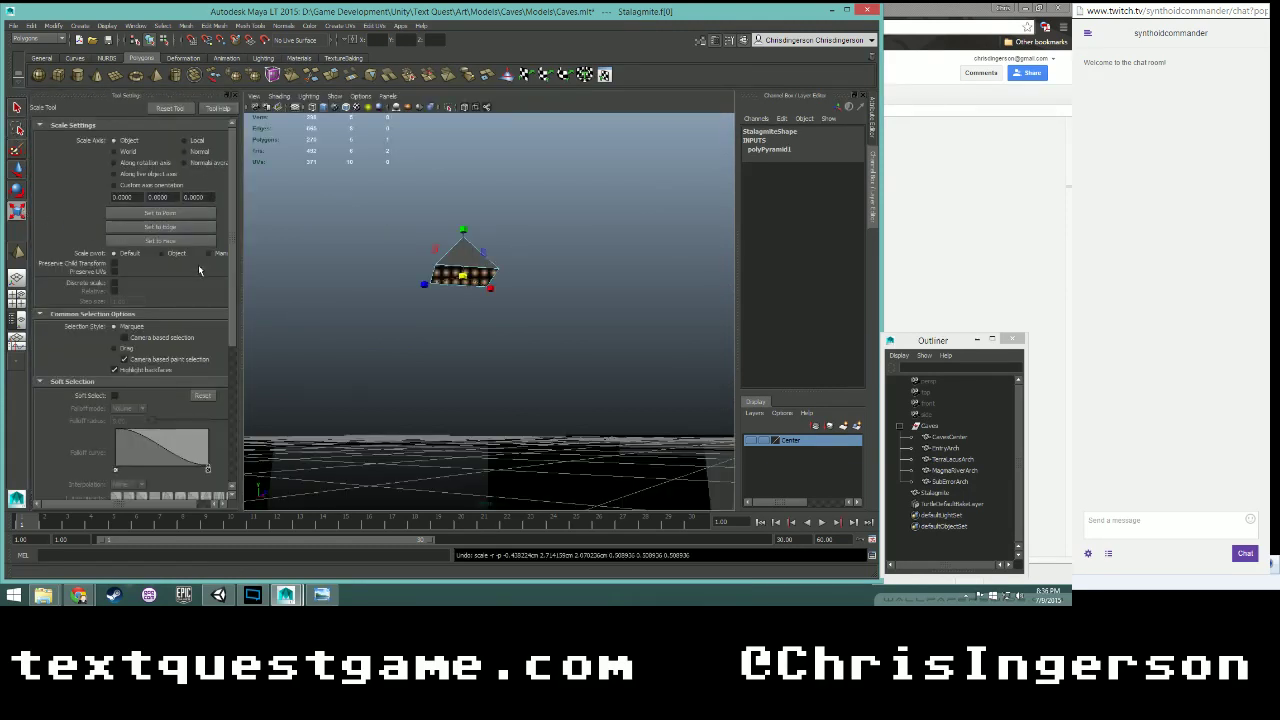
scroll(196, 279, down, 5)
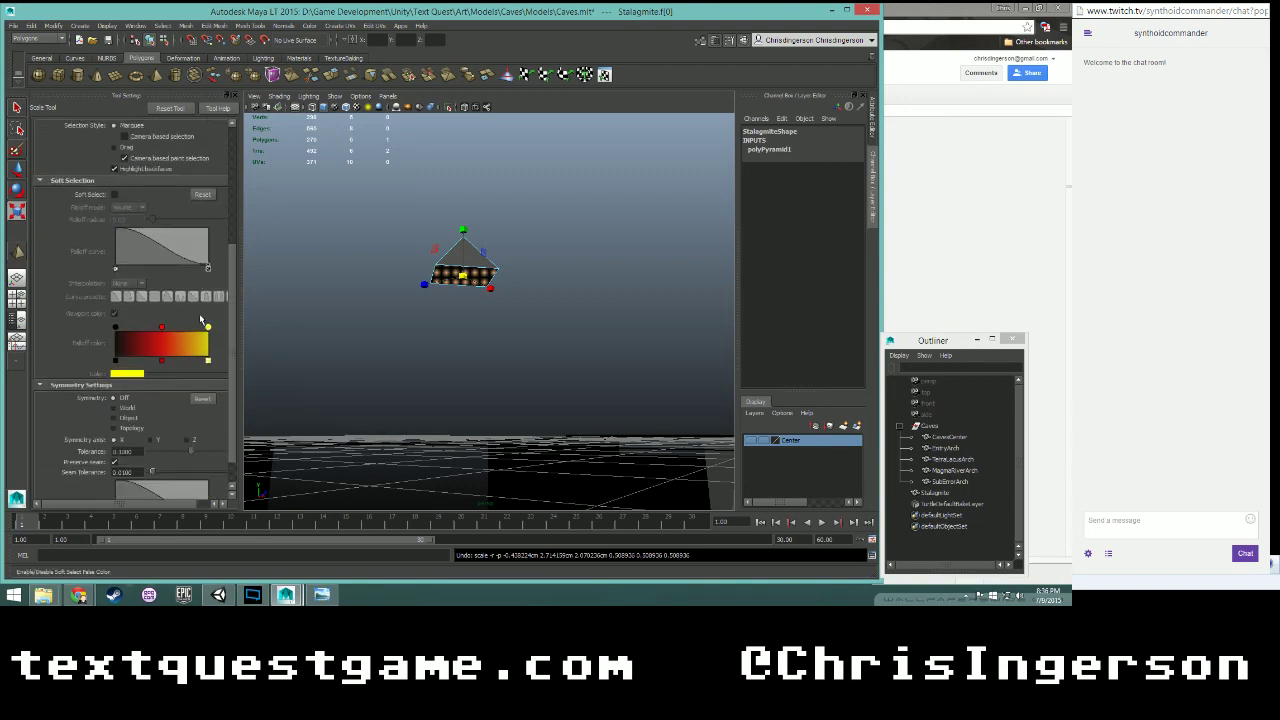
scroll(200, 320, down, 1)
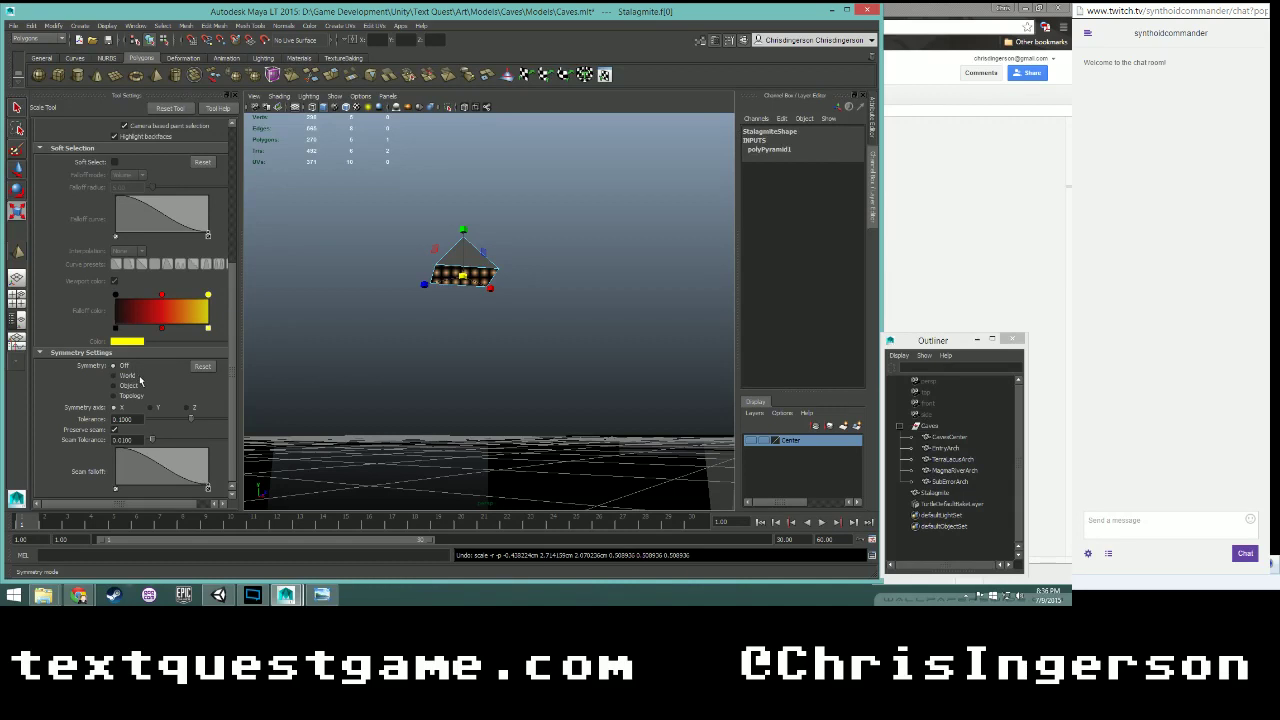
scroll(79, 408, up, 7)
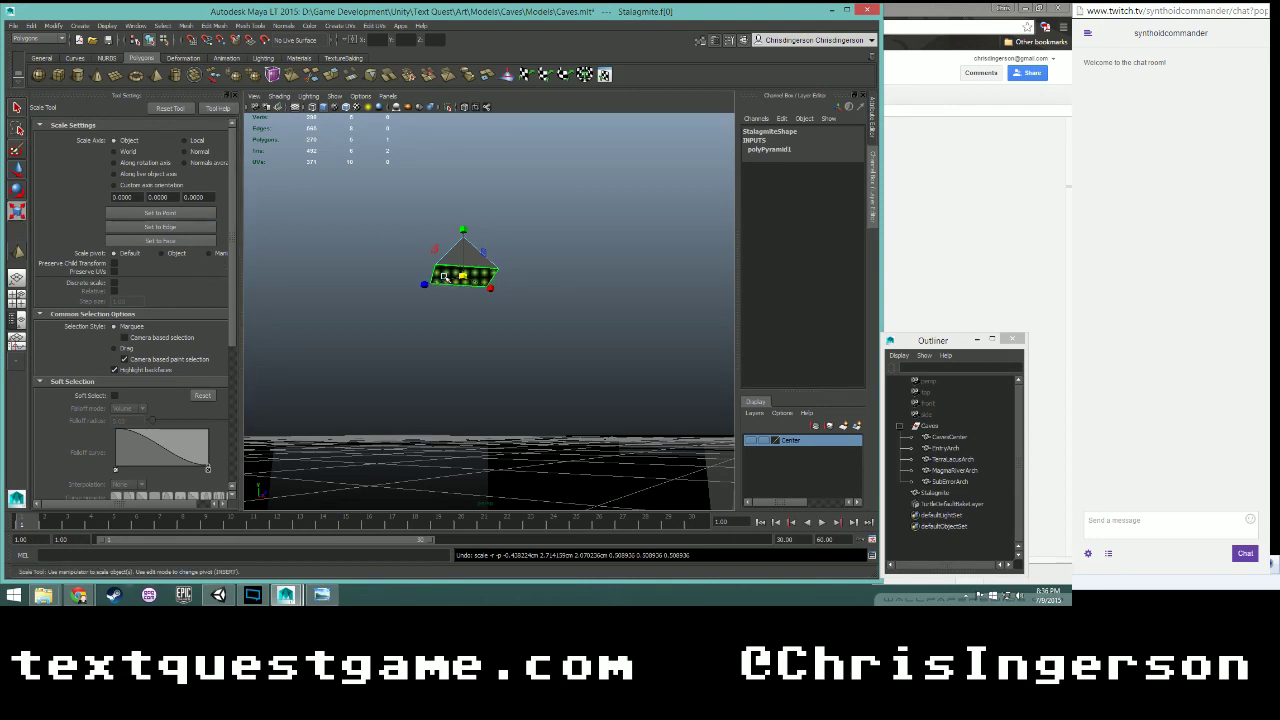
click(442, 302)
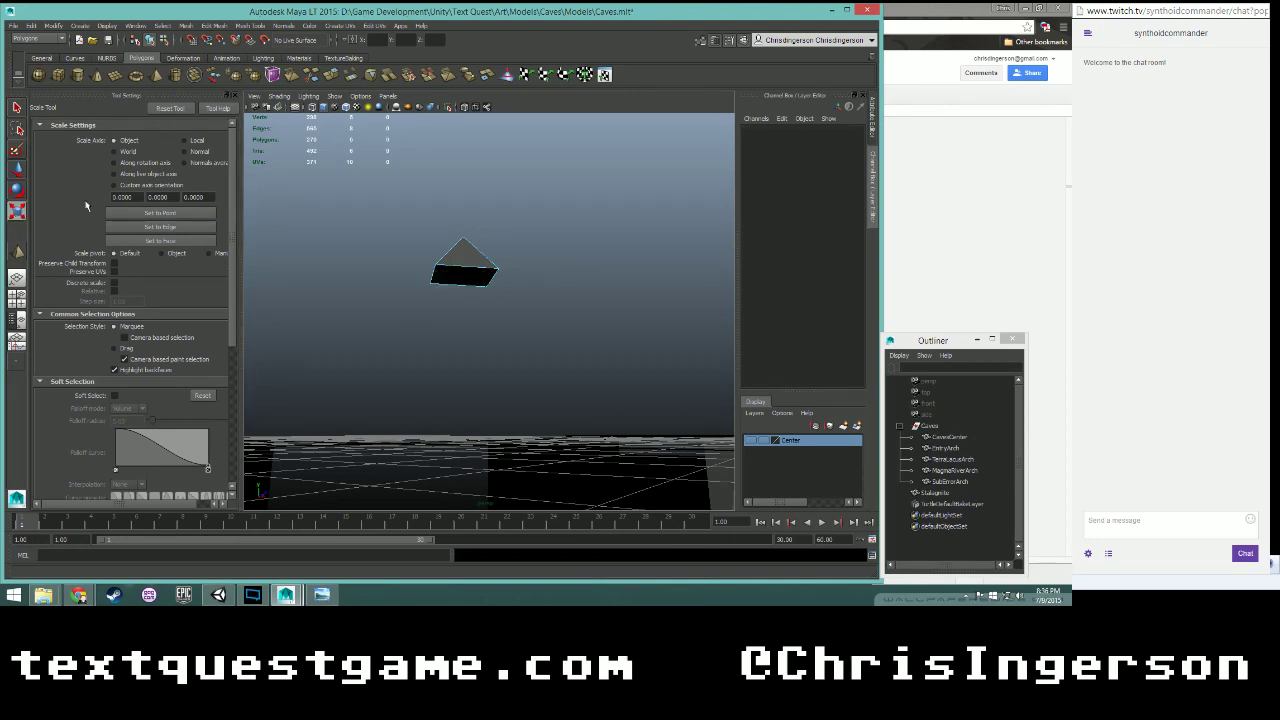
click(232, 95)
- Select the Stalagmite's base face and scale it down uniformly to make the pyramid narrower
click(341, 256)
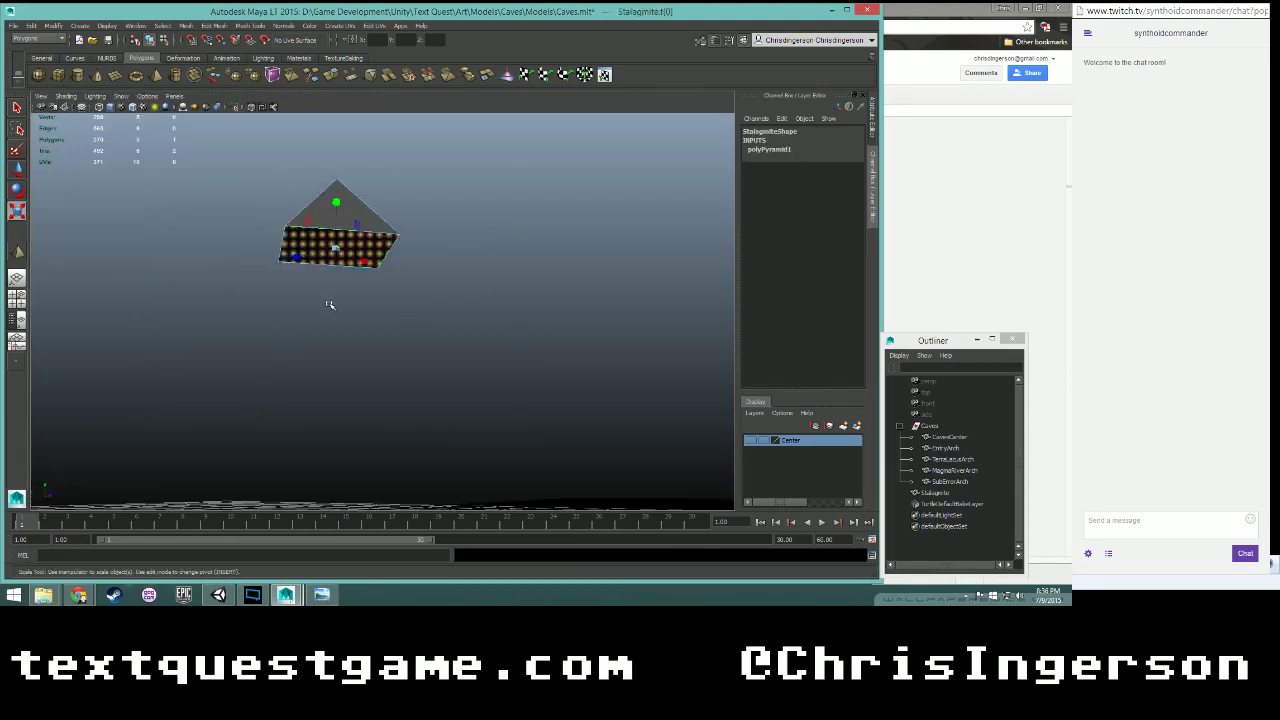
alt+drag(331, 300, 405, 322)
scroll(405, 322, up, 3)
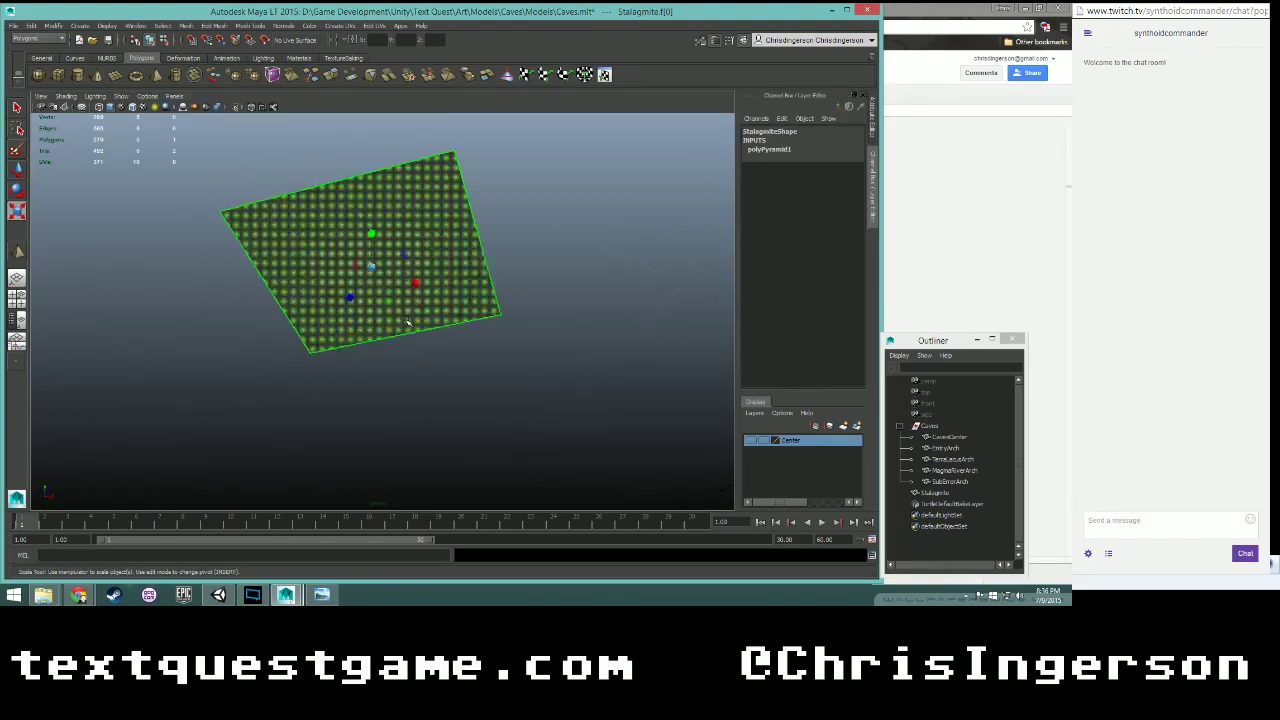
drag(371, 270, 211, 255)
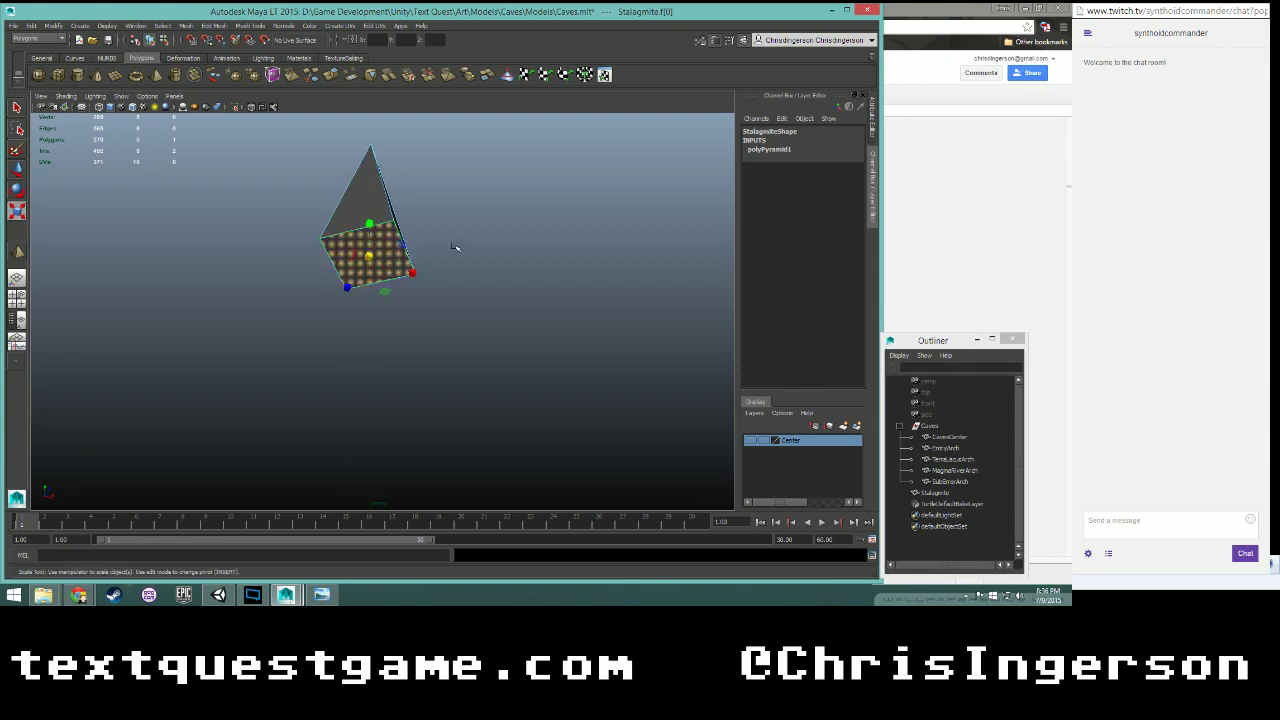
alt+drag(457, 249, 494, 253)
- Try to stretch the Stalagmite by moving its base face down along Y, and undo the move
key(w)
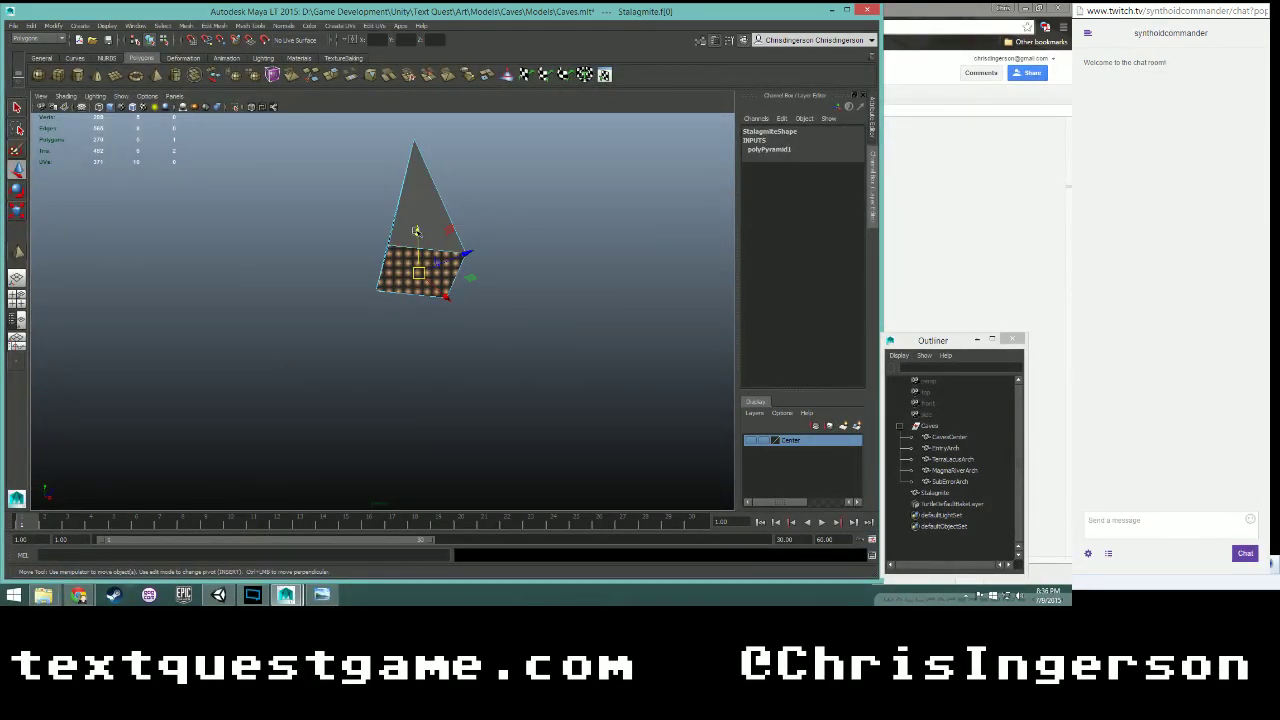
drag(418, 232, 422, 369)
scroll(511, 286, down, 5)
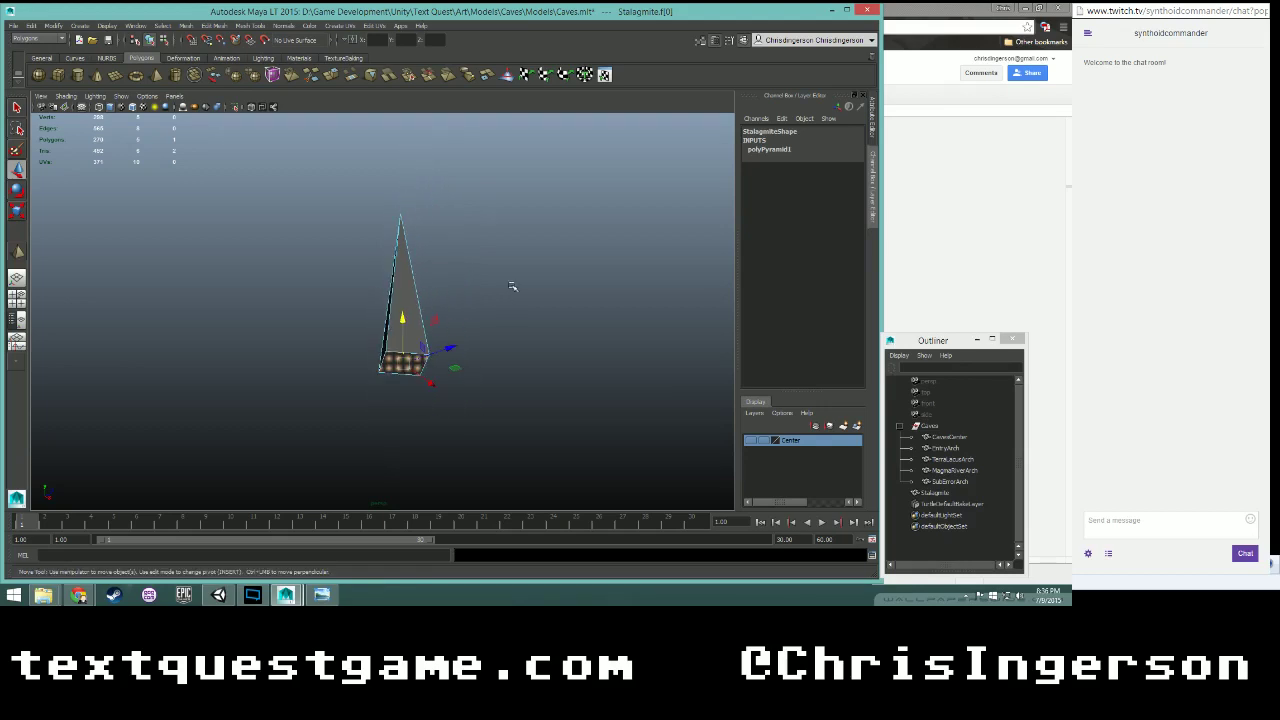
alt+drag(511, 286, 455, 306)
key(ctrl+z)
- Return the Stalagmite to object mode and set its Translate X, Y and Z to 0
click(446, 278)
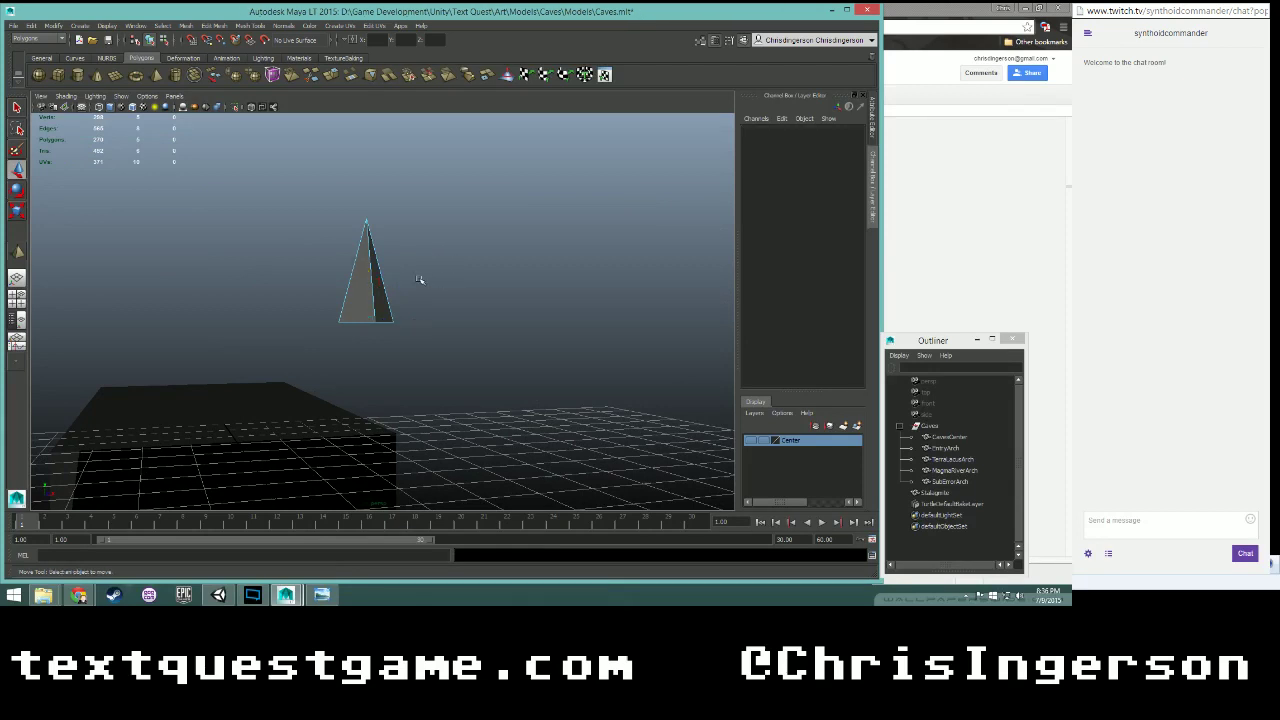
right_drag(371, 265, 418, 252)
click(381, 262)
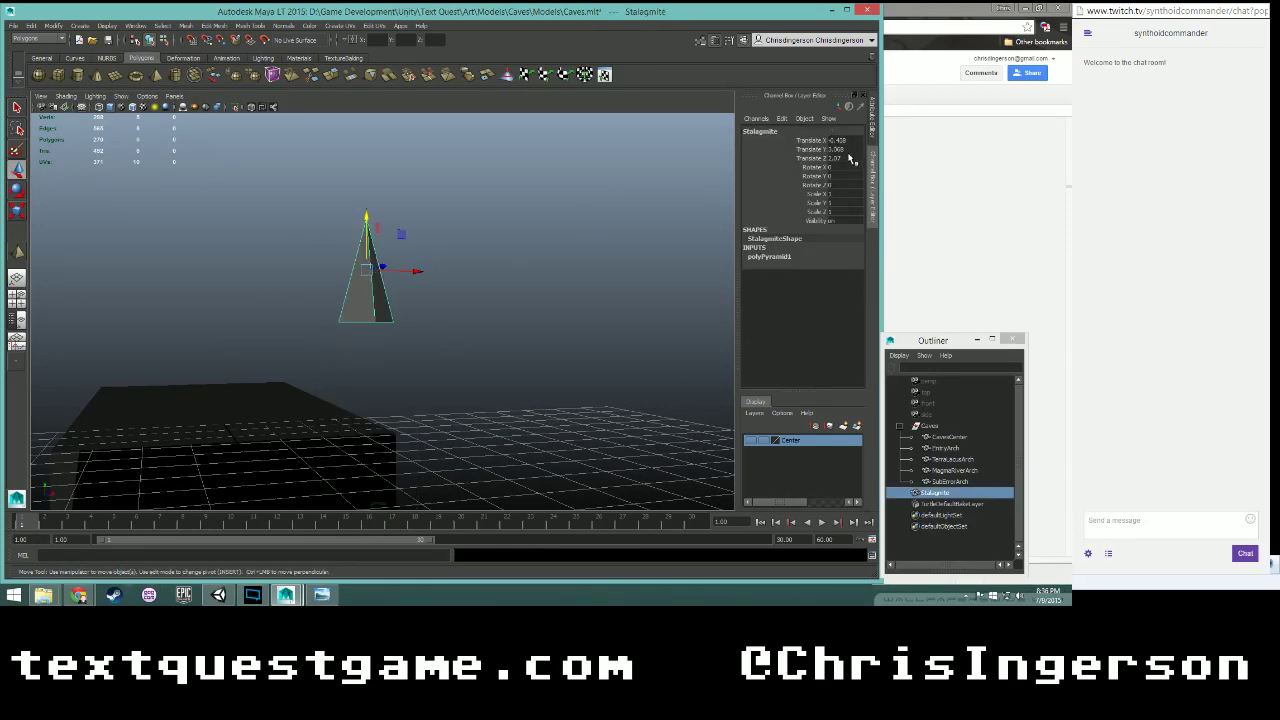
text(0)
key(Return)
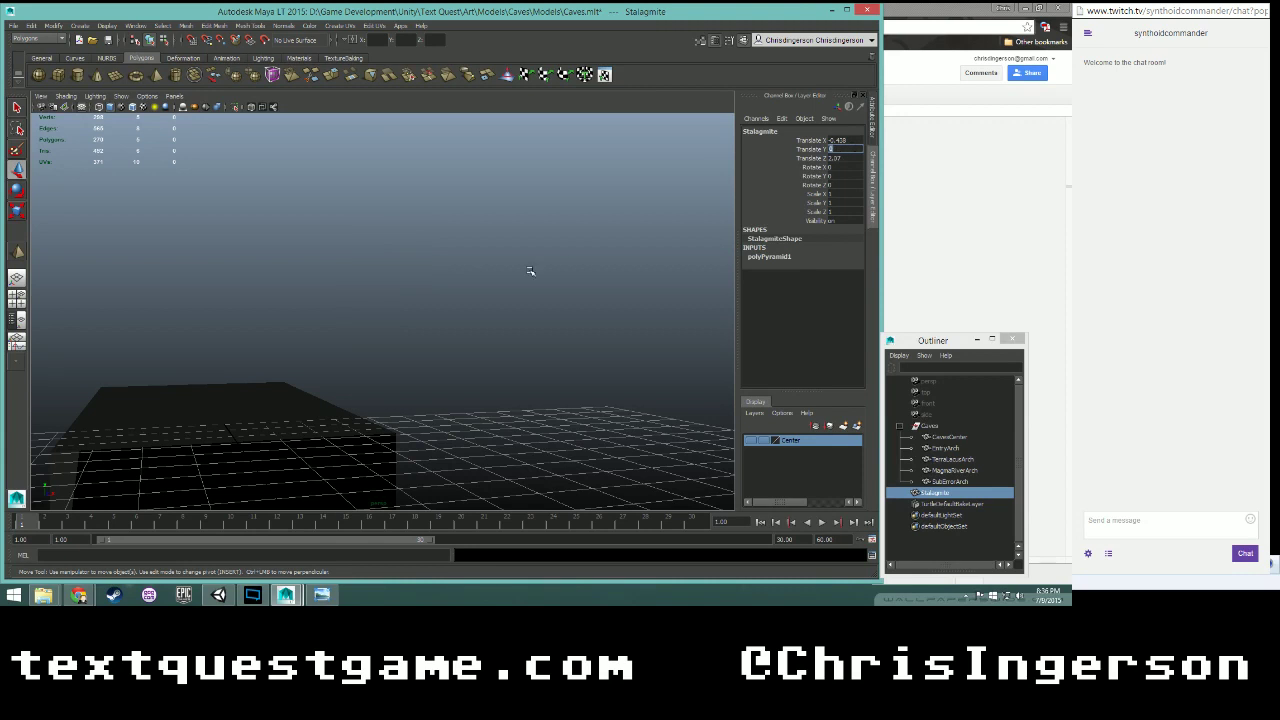
key(shift+Tab)
text(0)
key(Tab)
key(Tab)
text(0)
key(Return)
click(523, 285)
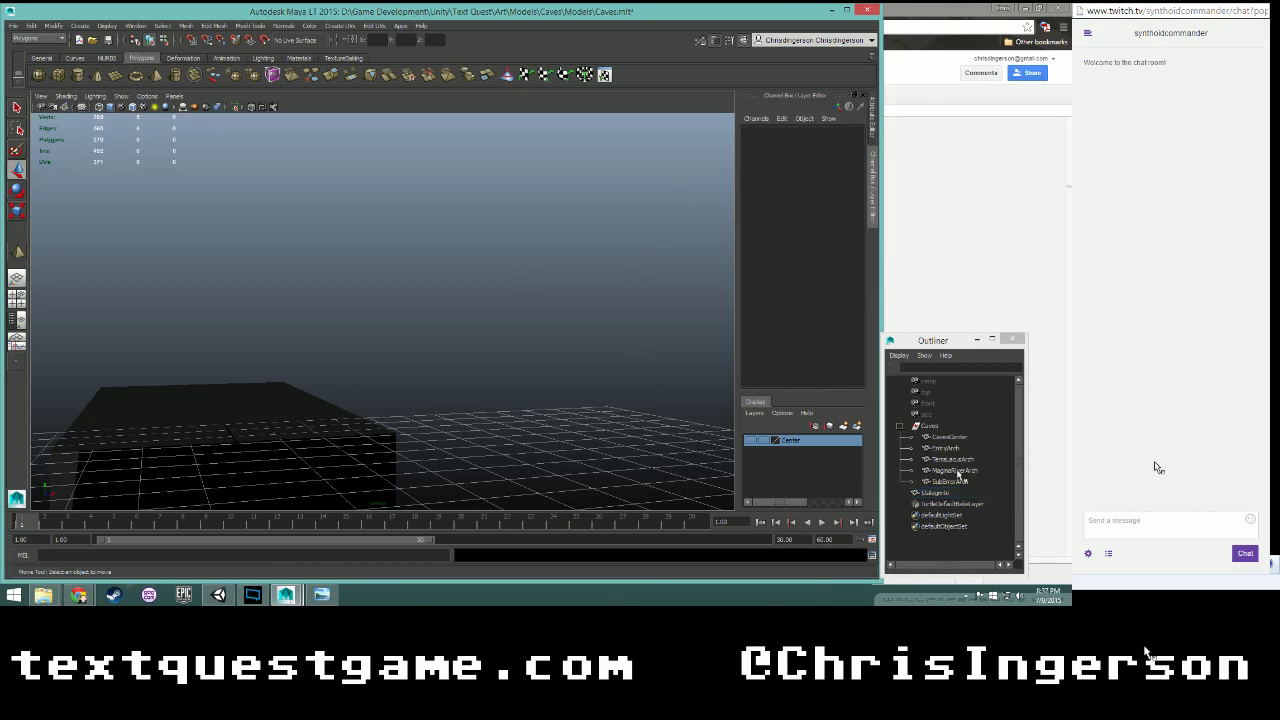
- Frame the Stalagmite, select its base face and move it down along Y to lengthen the pyramid
click(935, 492)
key(f)
scroll(483, 301, up, 3)
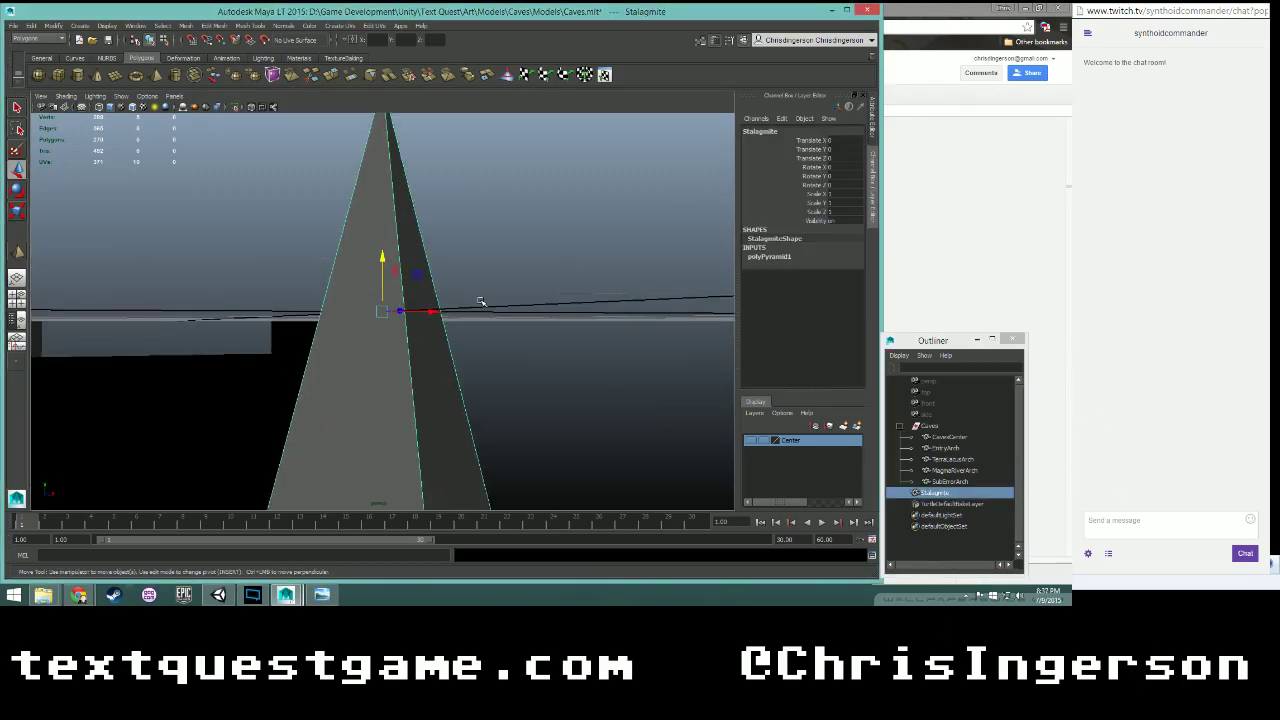
scroll(473, 340, down, 6)
alt+drag(460, 389, 543, 331)
right_click(377, 352)
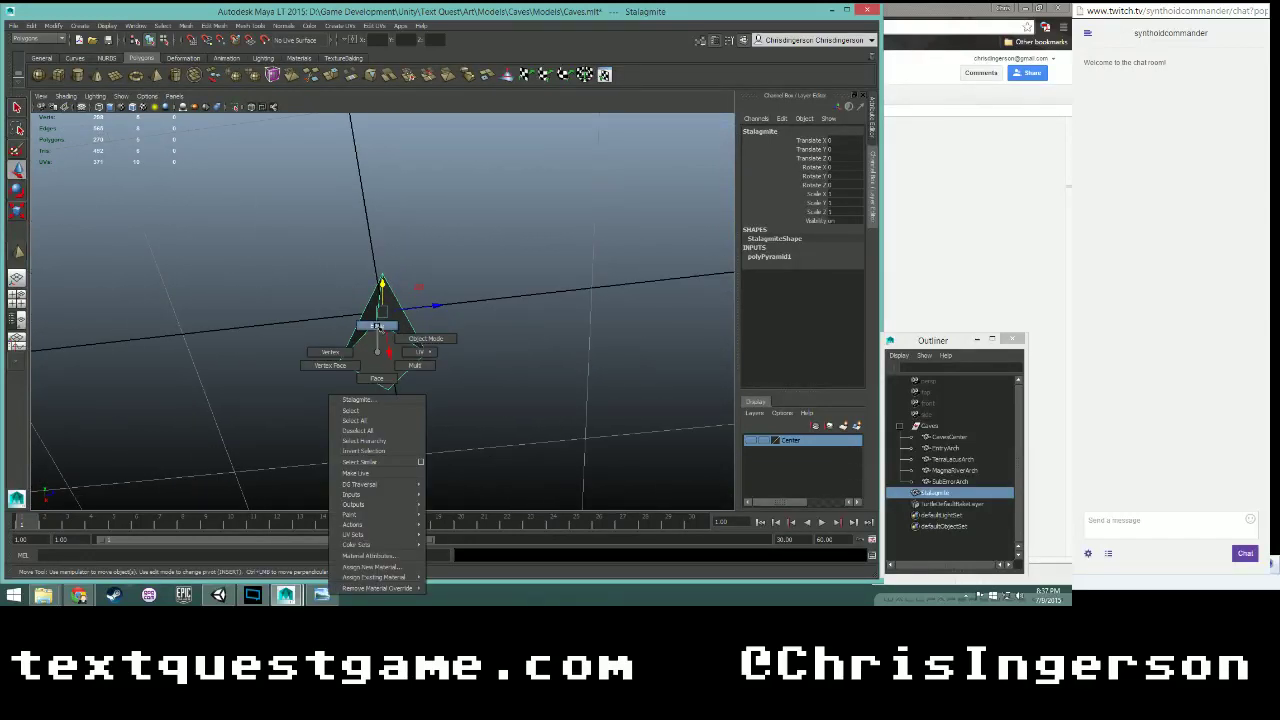
click(376, 378)
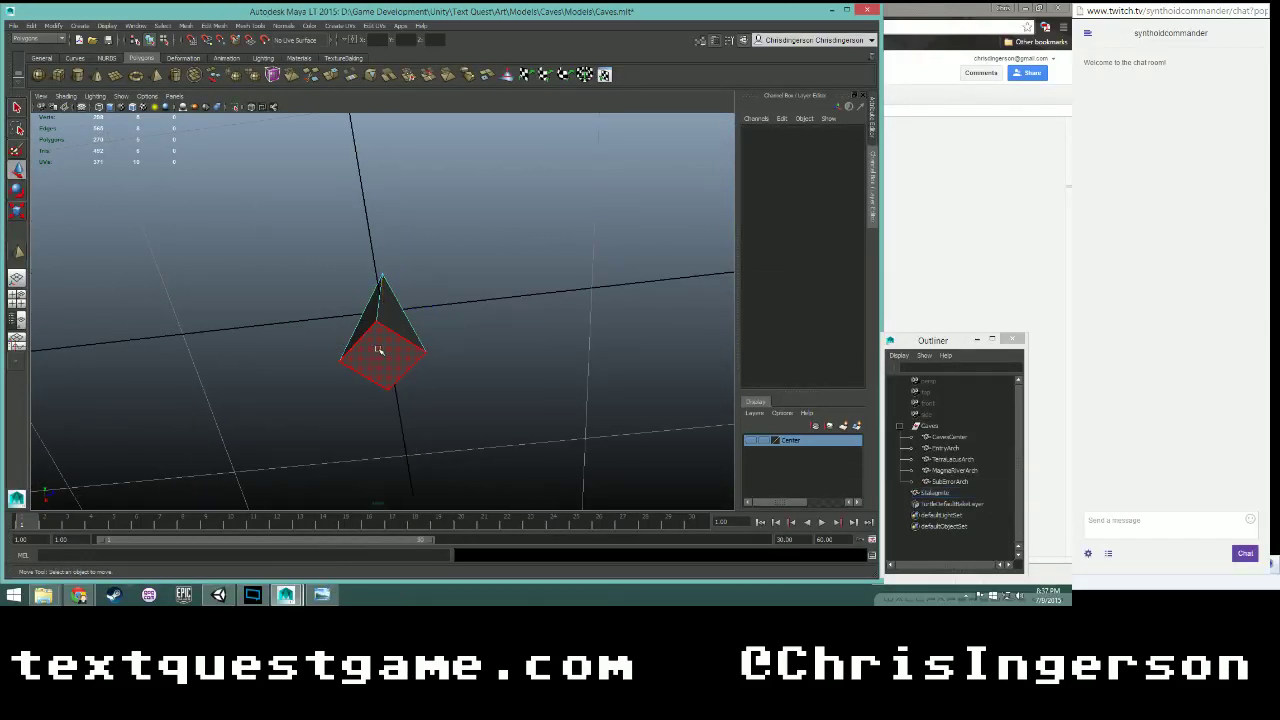
click(386, 342)
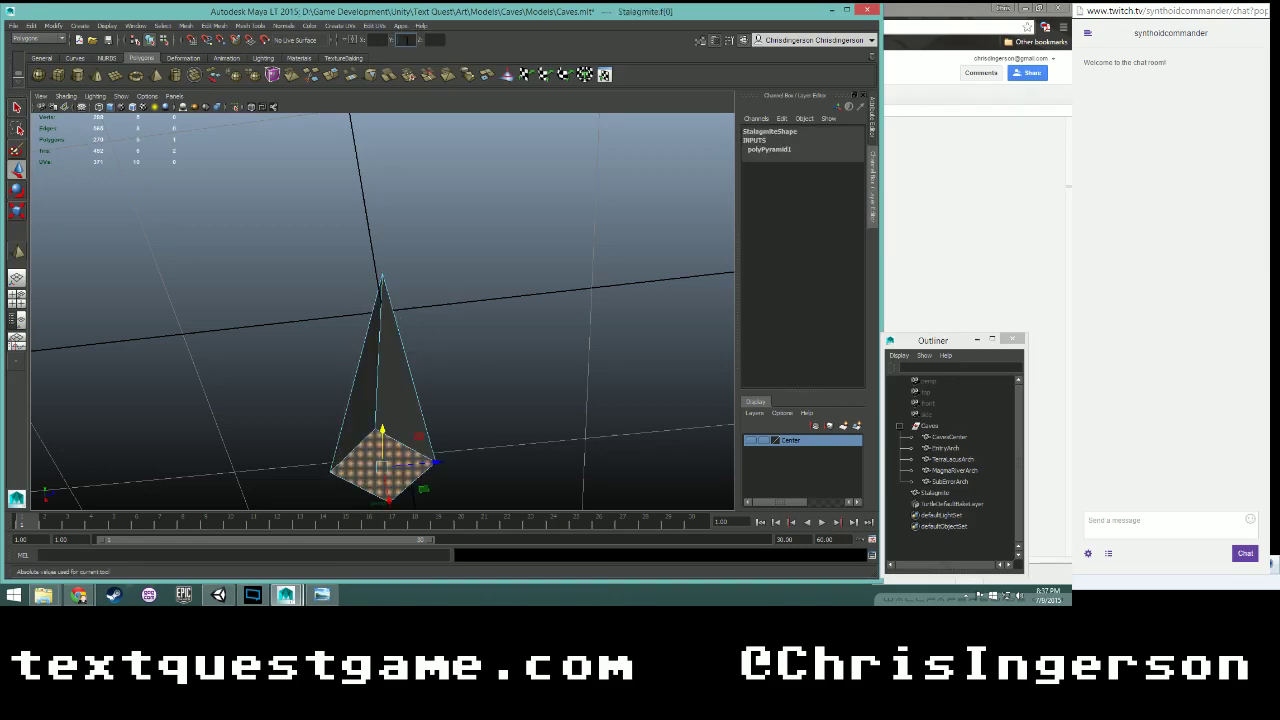
- Switch the Stalagmite from face selection back to object mode with the whole pyramid selected
alt+drag(386, 149, 390, 330)
right_click(387, 331)
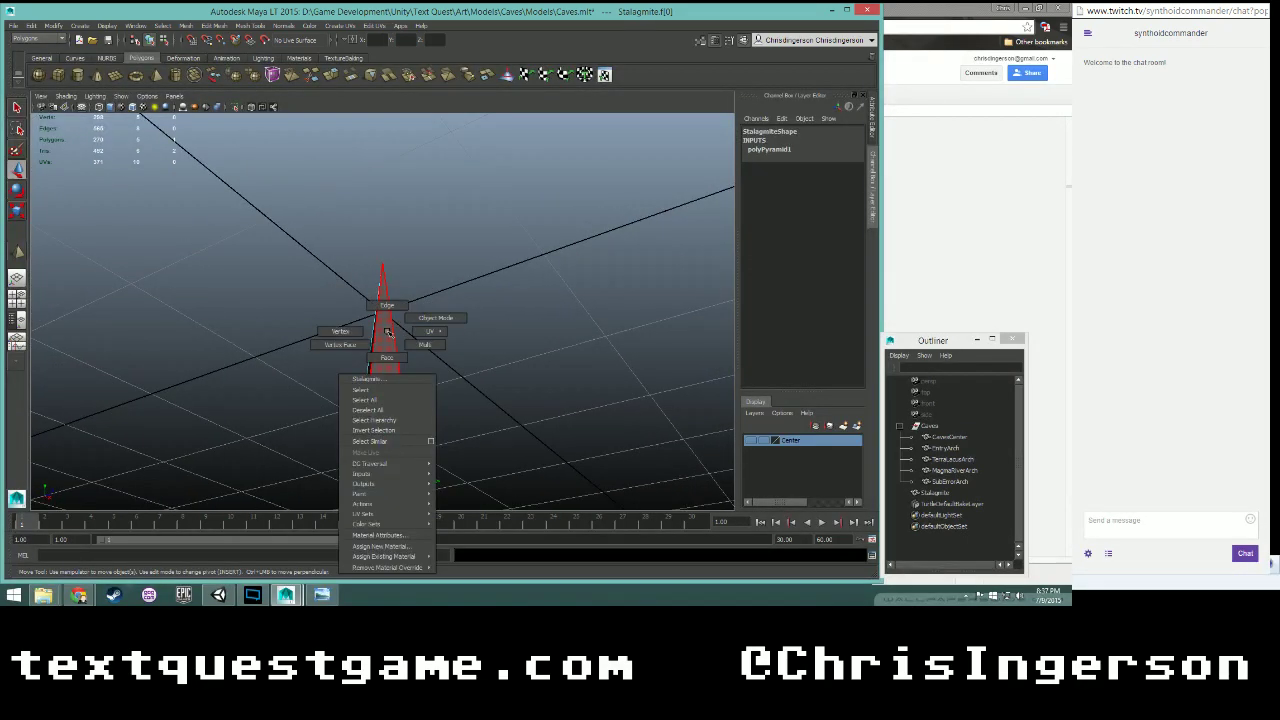
scroll(448, 362, up, 2)
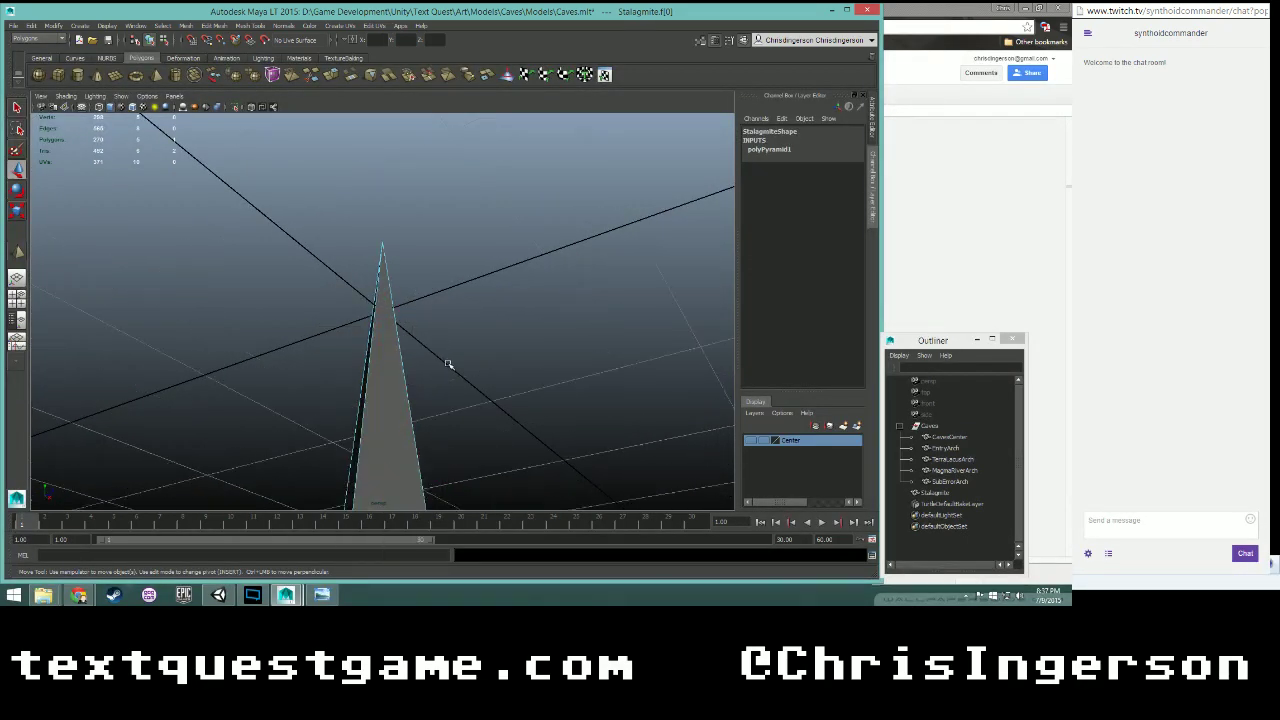
scroll(449, 366, down, 2)
alt+drag(449, 366, 381, 321)
right_click(381, 321)
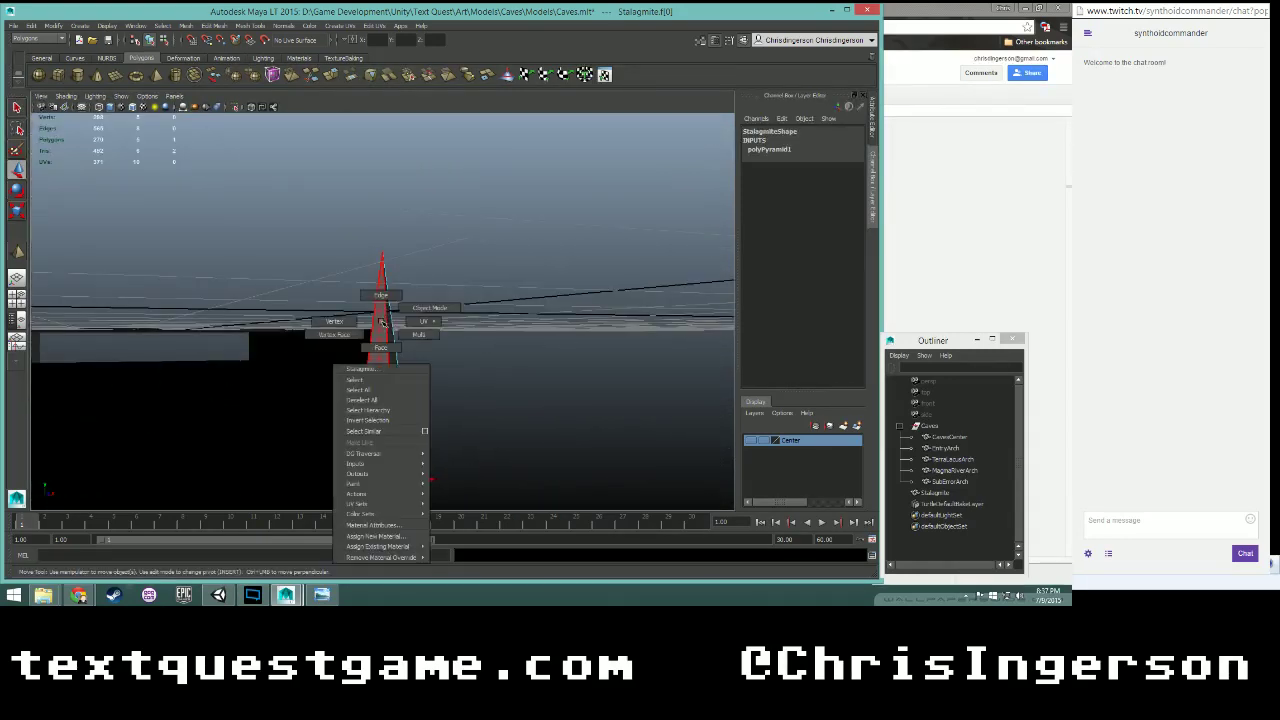
click(412, 311)
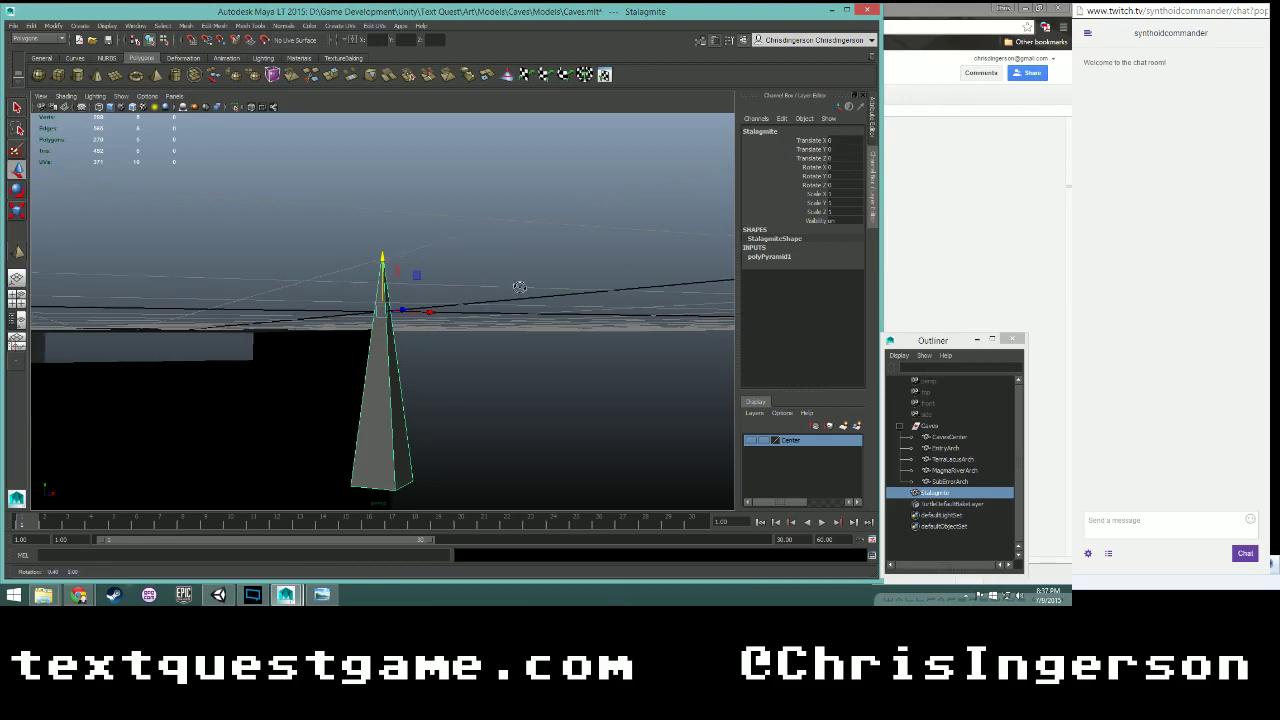
alt+drag(520, 287, 520, 287)
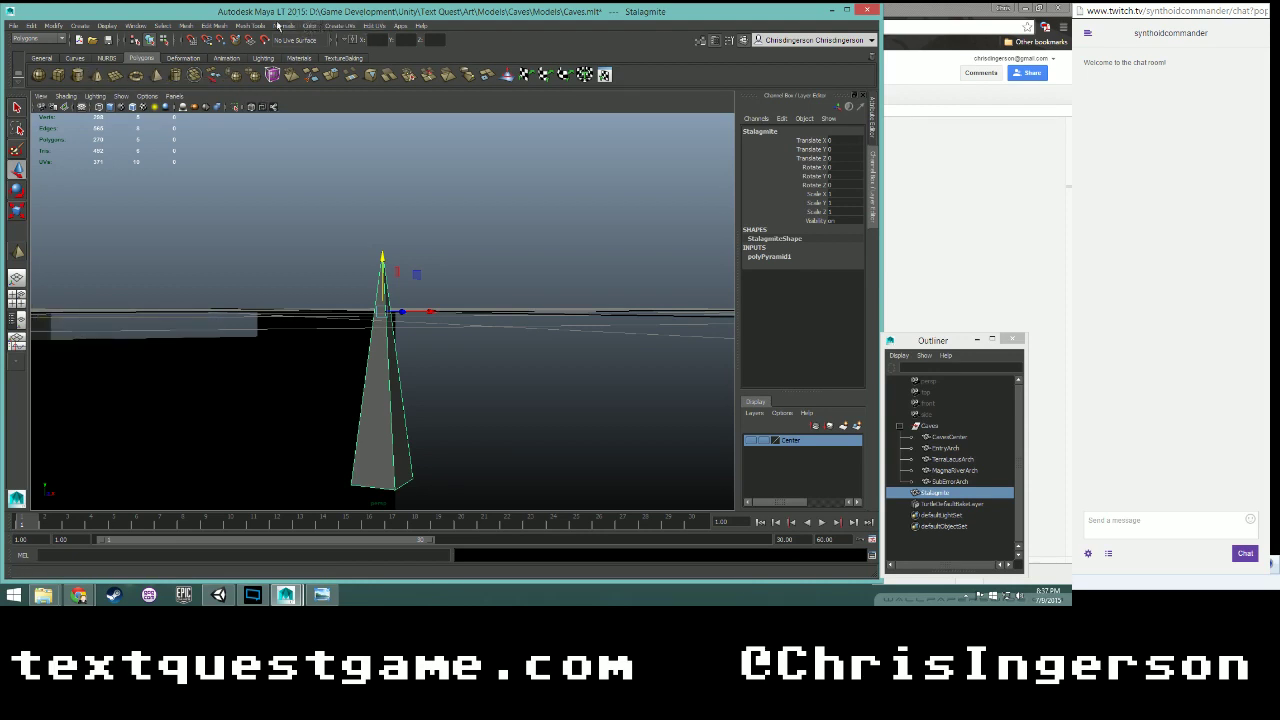
- Examine the Move Tool's settings, including its axis, snap, soft selection and symmetry options
click(218, 27)
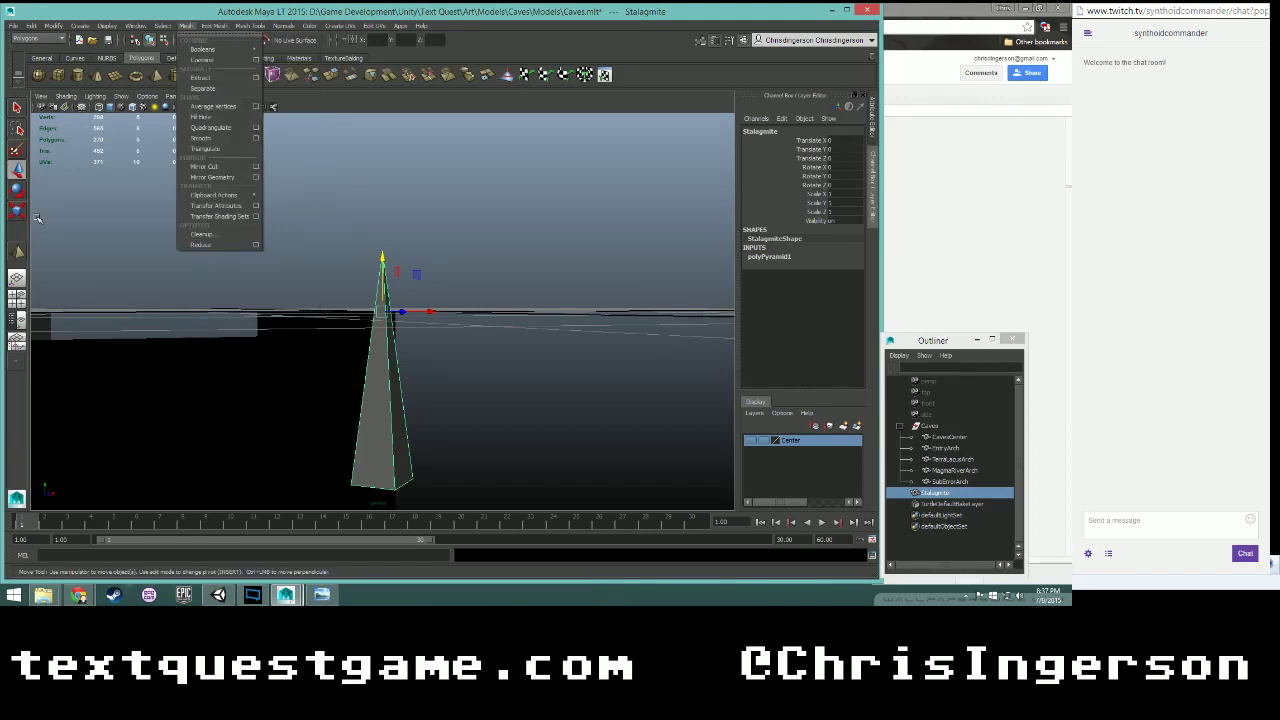
click(15, 108)
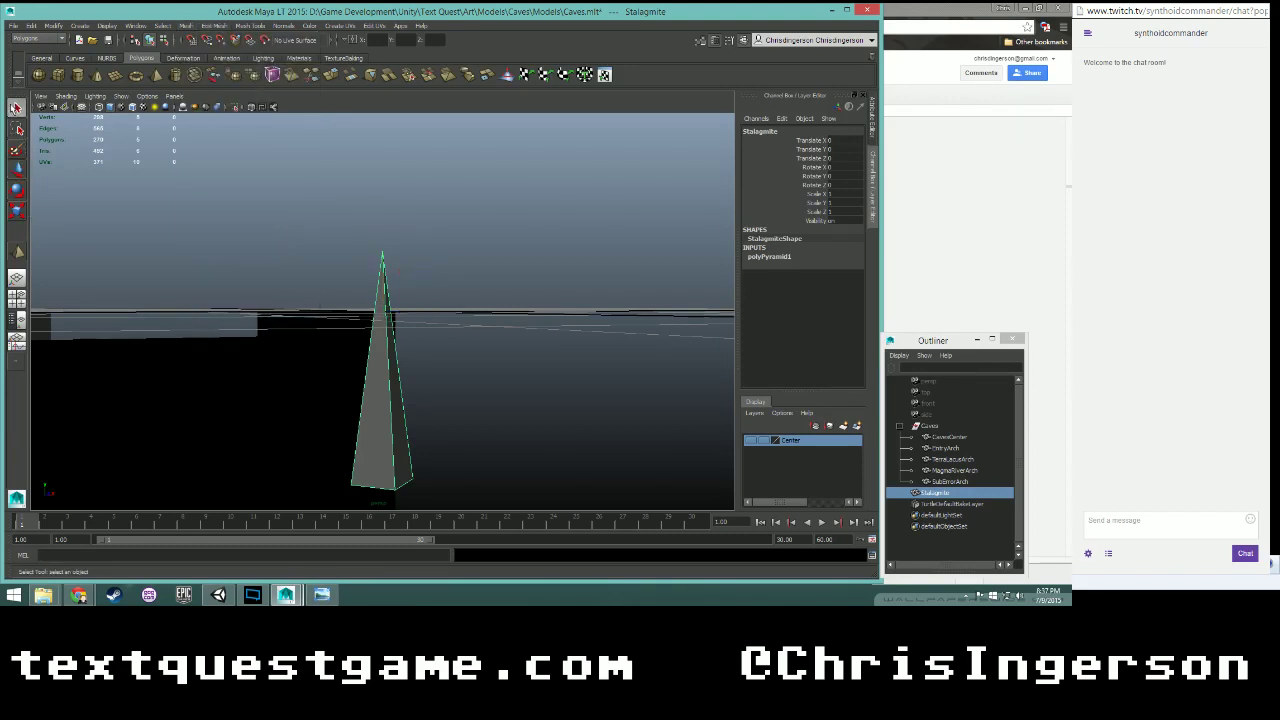
double_click(16, 170)
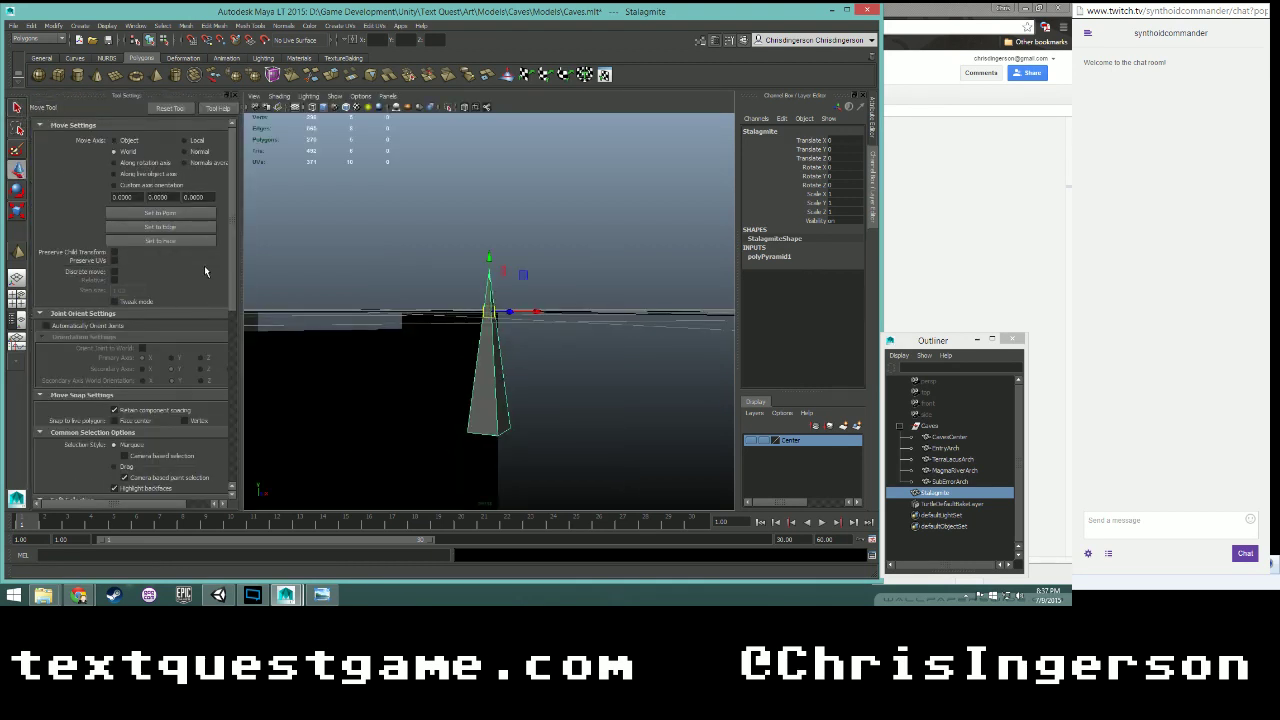
scroll(204, 266, down, 4)
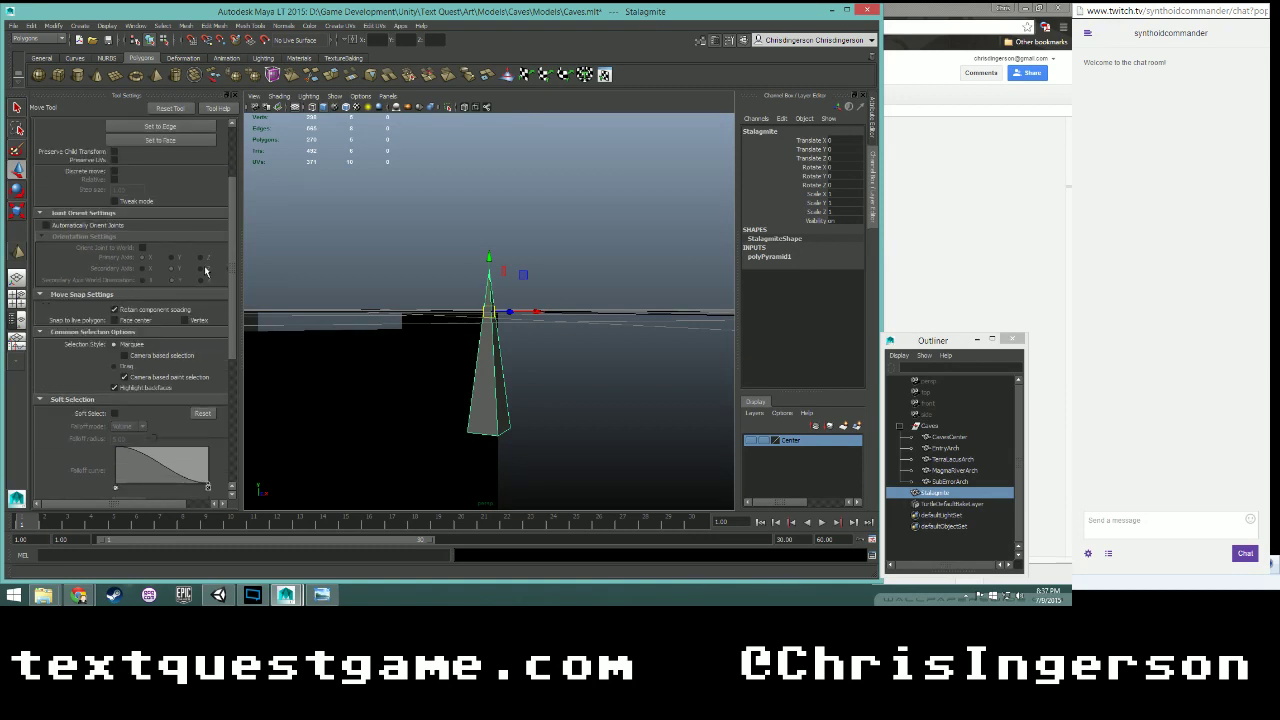
scroll(205, 271, down, 1)
scroll(205, 307, down, 7)
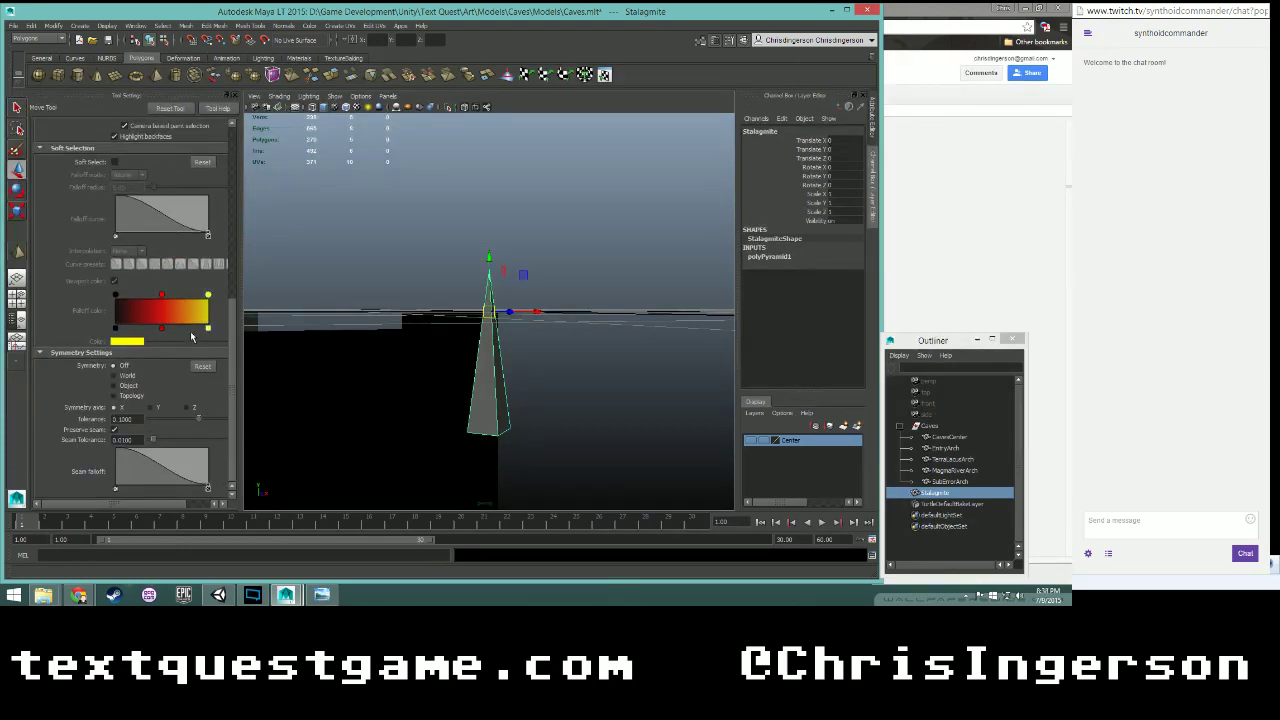
scroll(72, 470, up, 8)
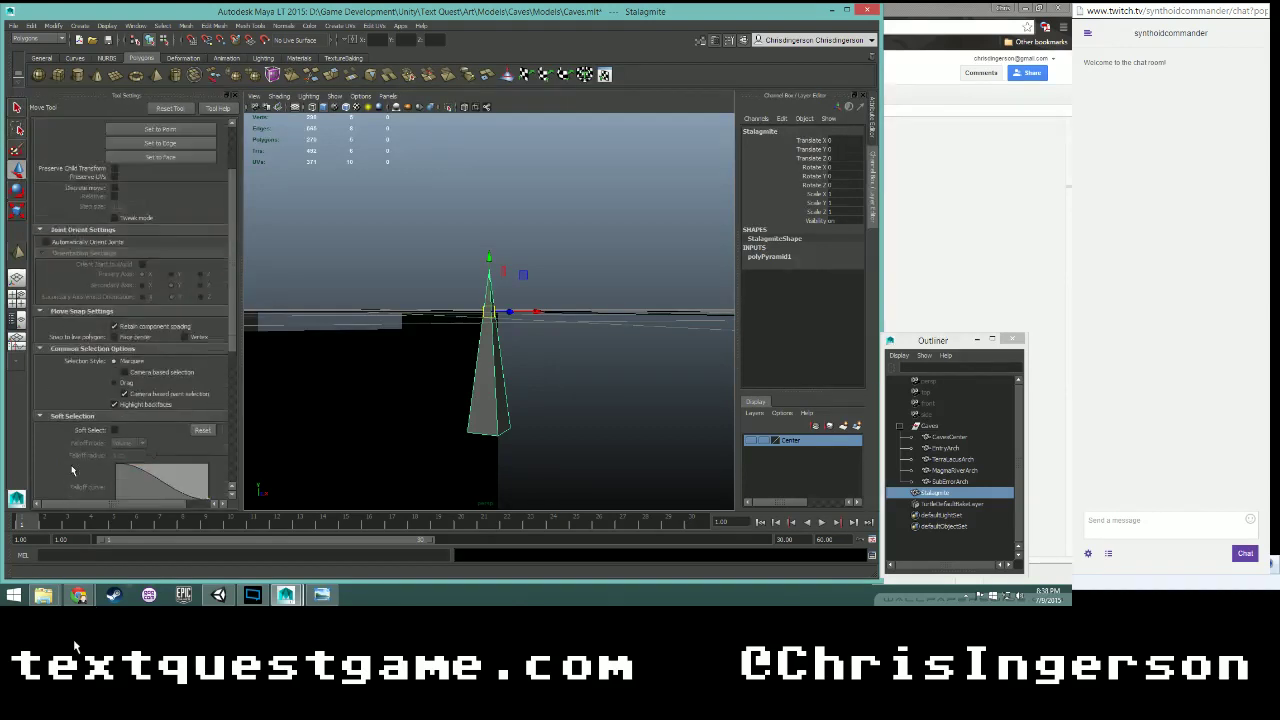
- Try moving the whole Stalagmite down along Y and undo that move
scroll(72, 470, up, 2)
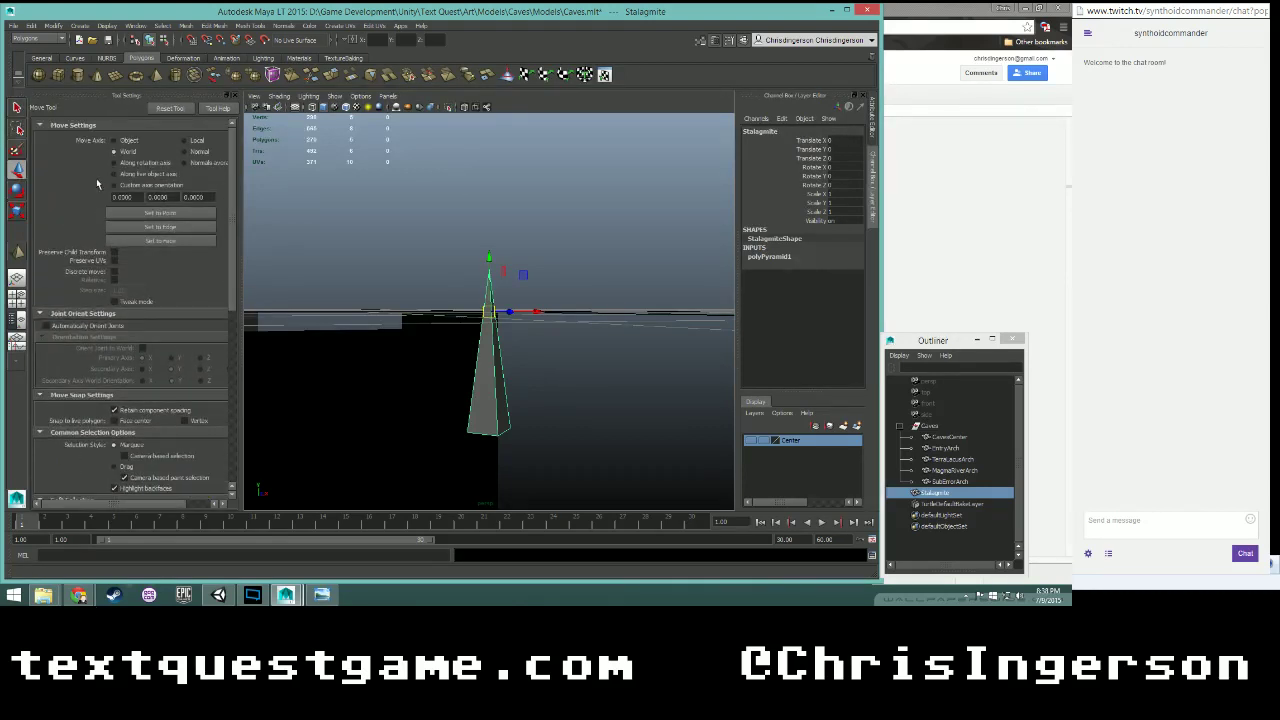
drag(531, 219, 573, 259)
click(489, 316)
right_click(491, 298)
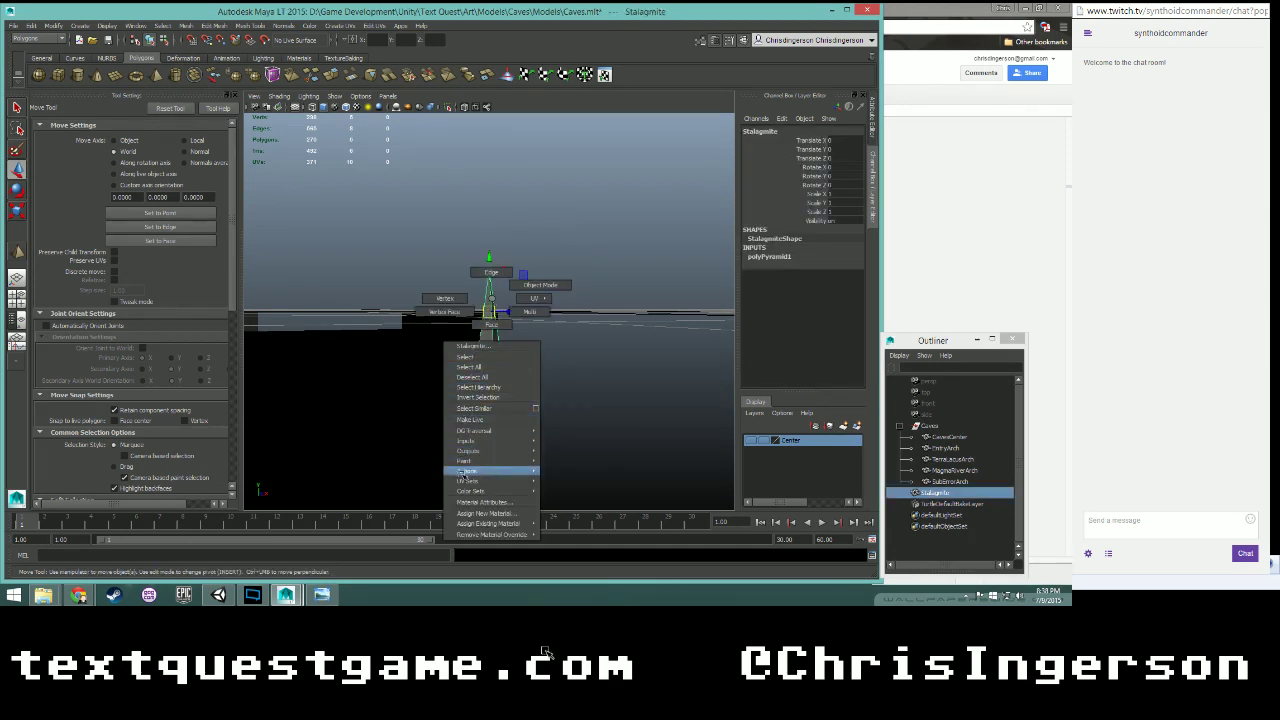
click(603, 370)
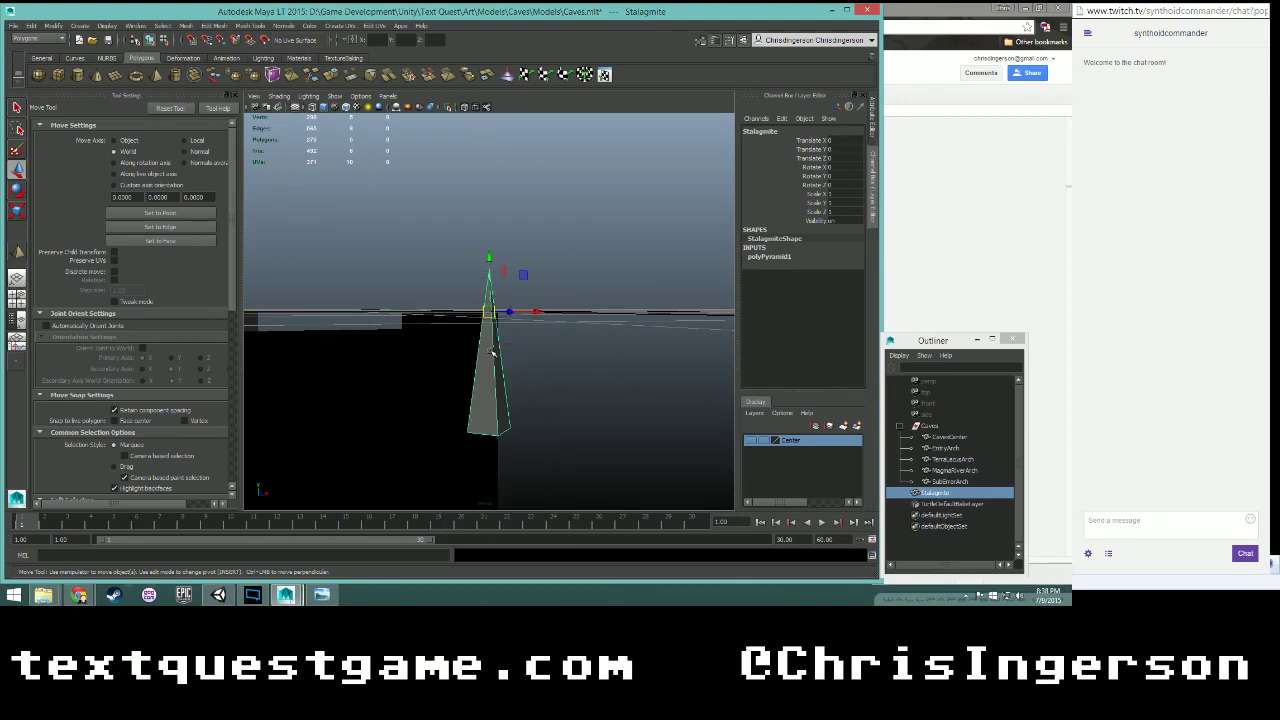
drag(489, 257, 488, 280)
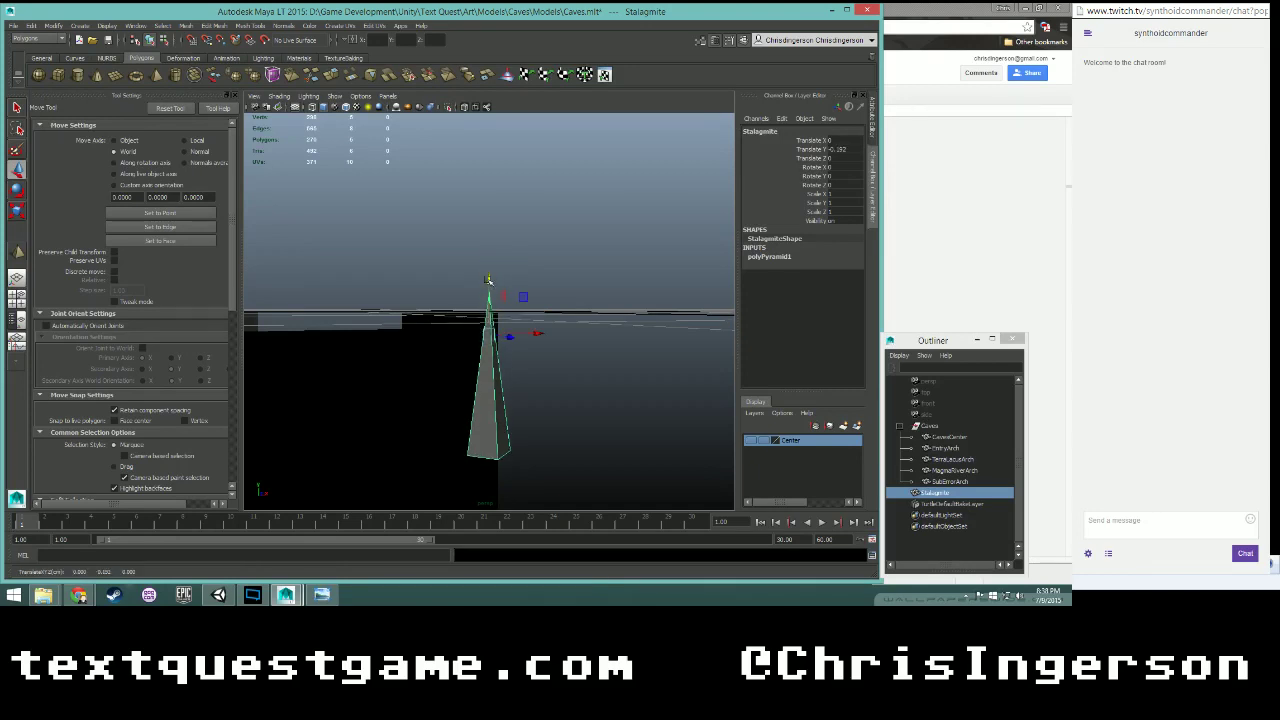
key(ctrl+z)
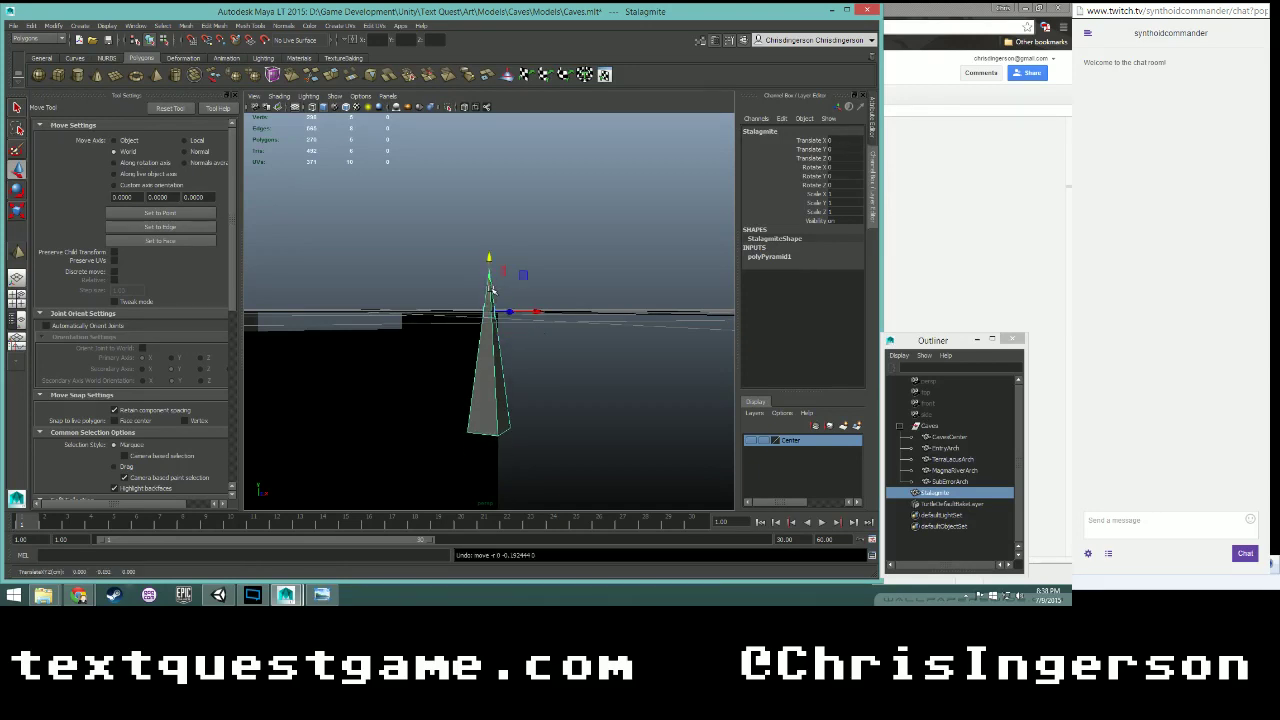
- Close the Move Tool's settings and view the Stalagmite from a higher angle
click(236, 97)
scroll(390, 336, up, 3)
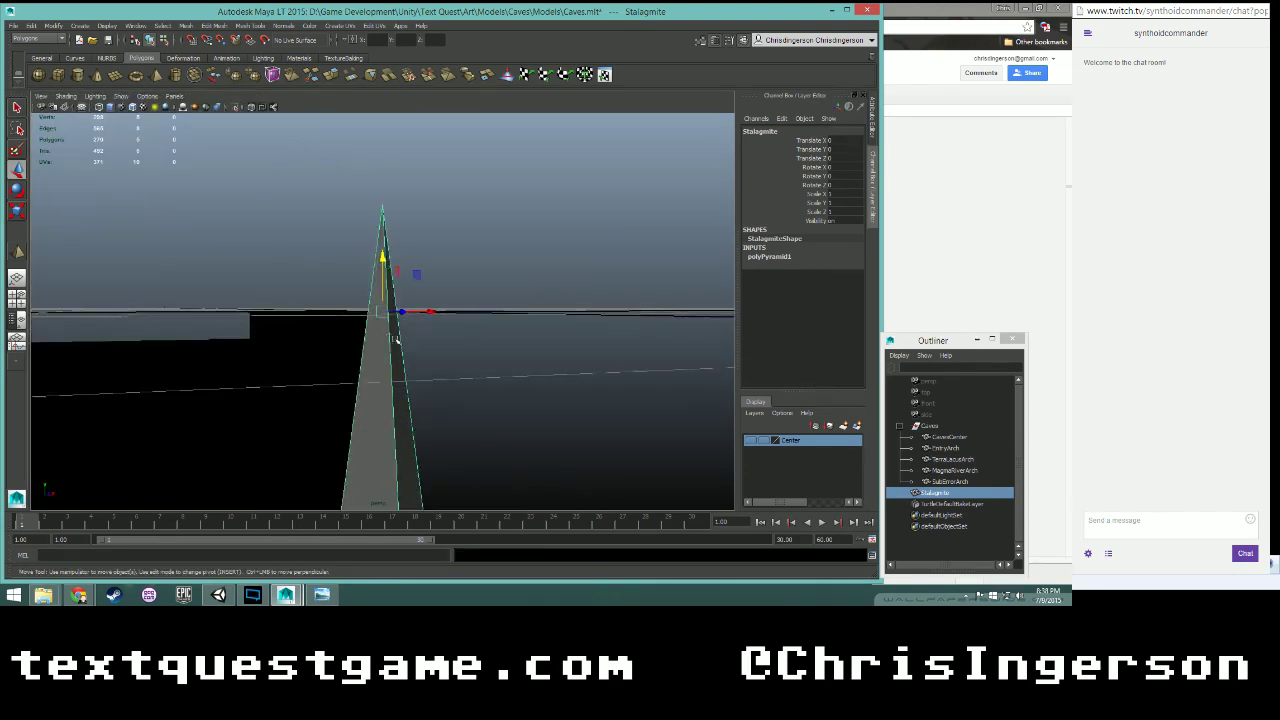
scroll(397, 340, down, 3)
alt+drag(397, 340, 491, 388)
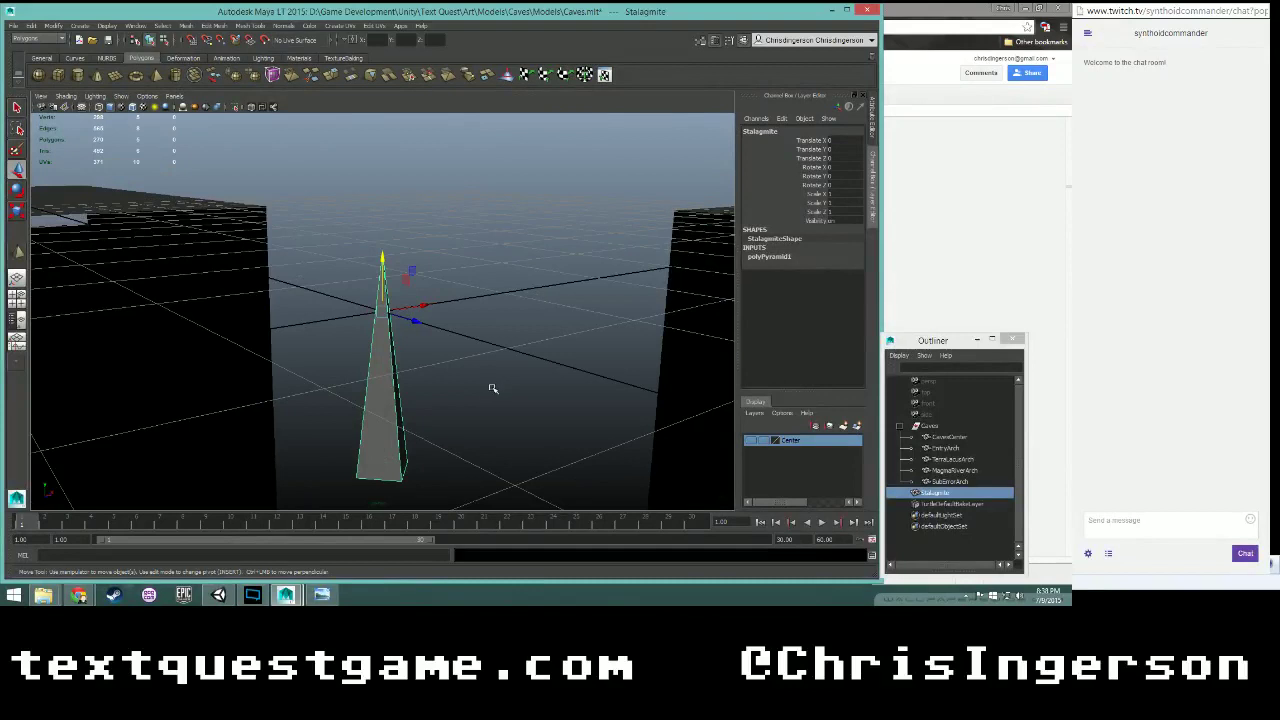
- Look through the Stalagmite's context commands and the available mesh editing commands and mesh tools
right_click(381, 318)
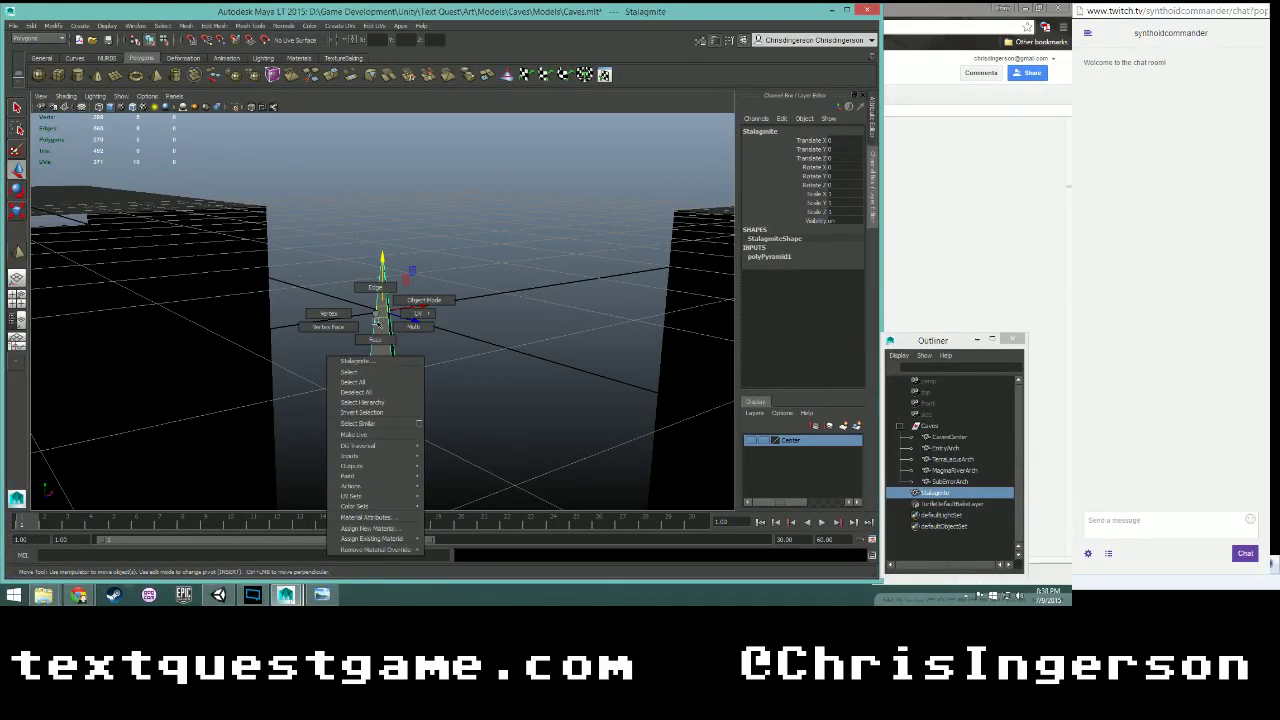
mouse_move(371, 456)
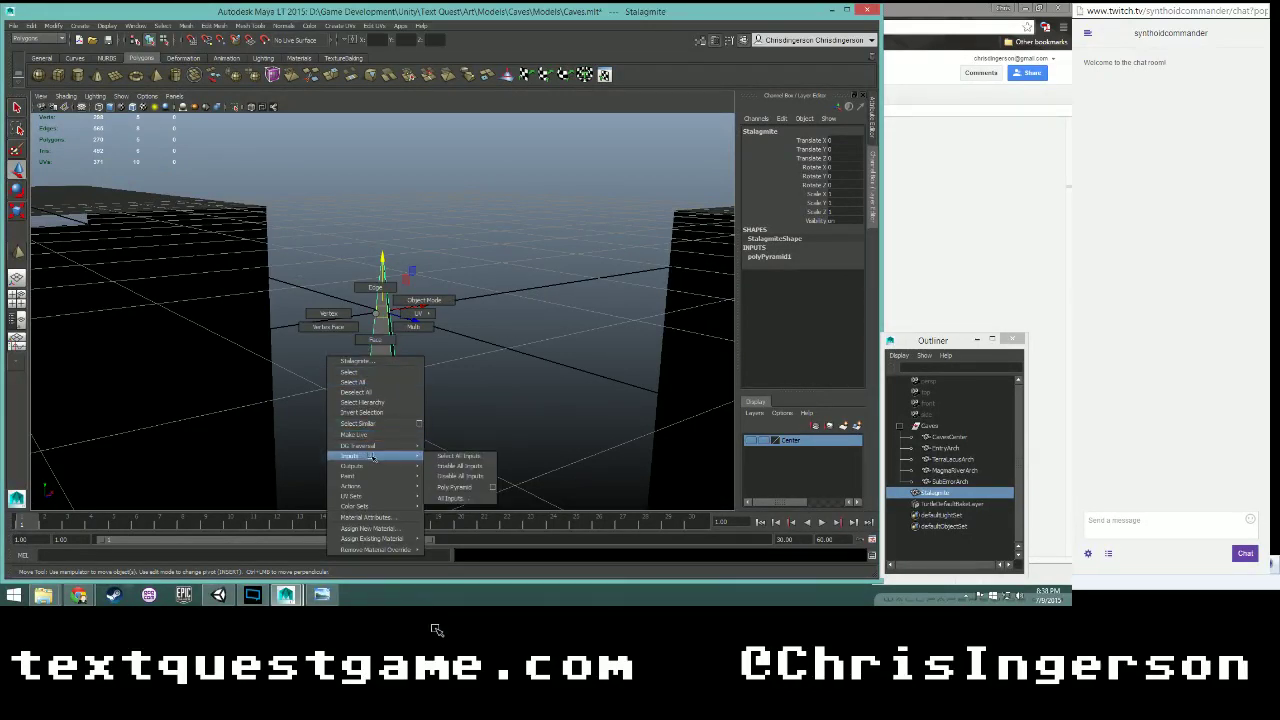
mouse_move(378, 507)
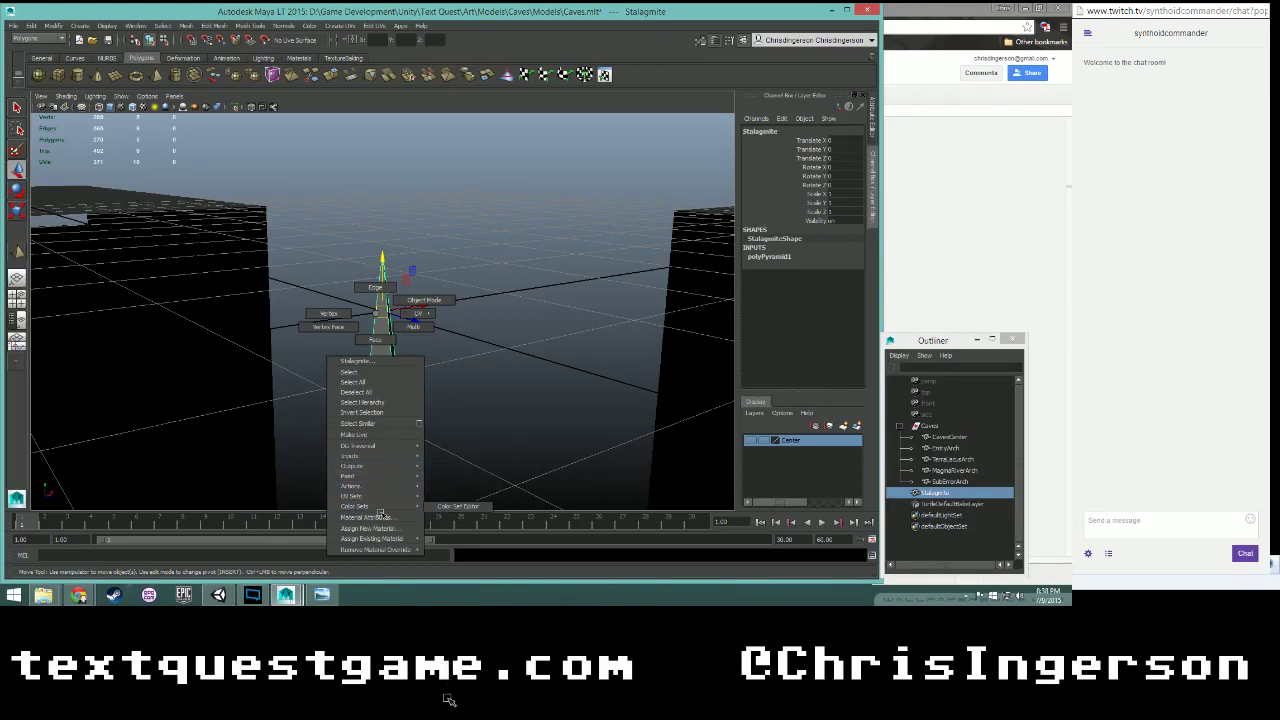
right_drag(380, 513, 483, 426)
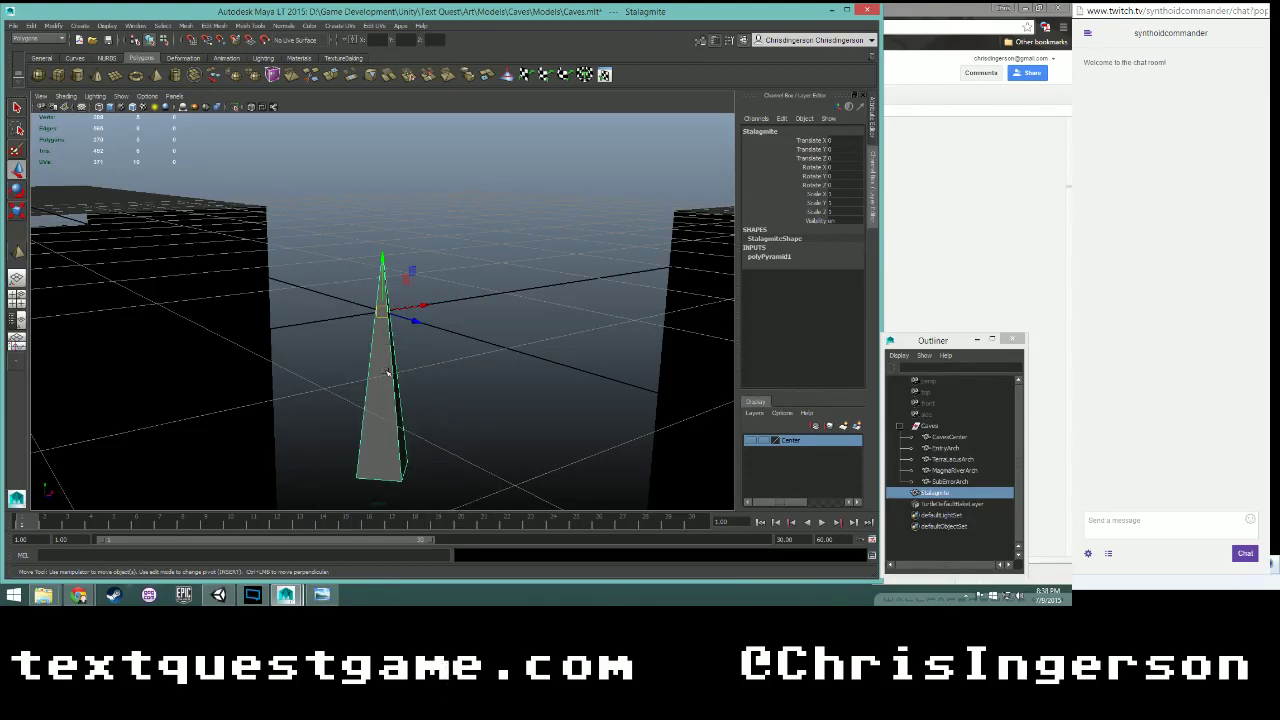
alt+drag(408, 362, 370, 343)
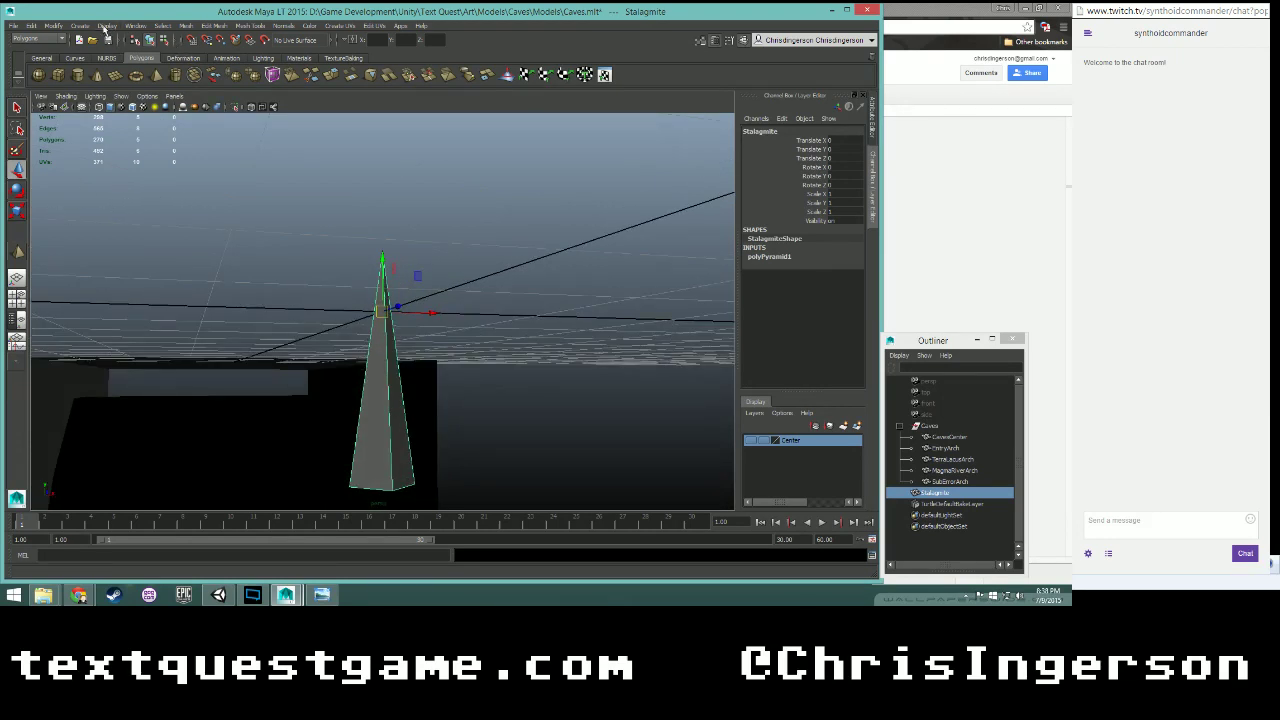
click(222, 26)
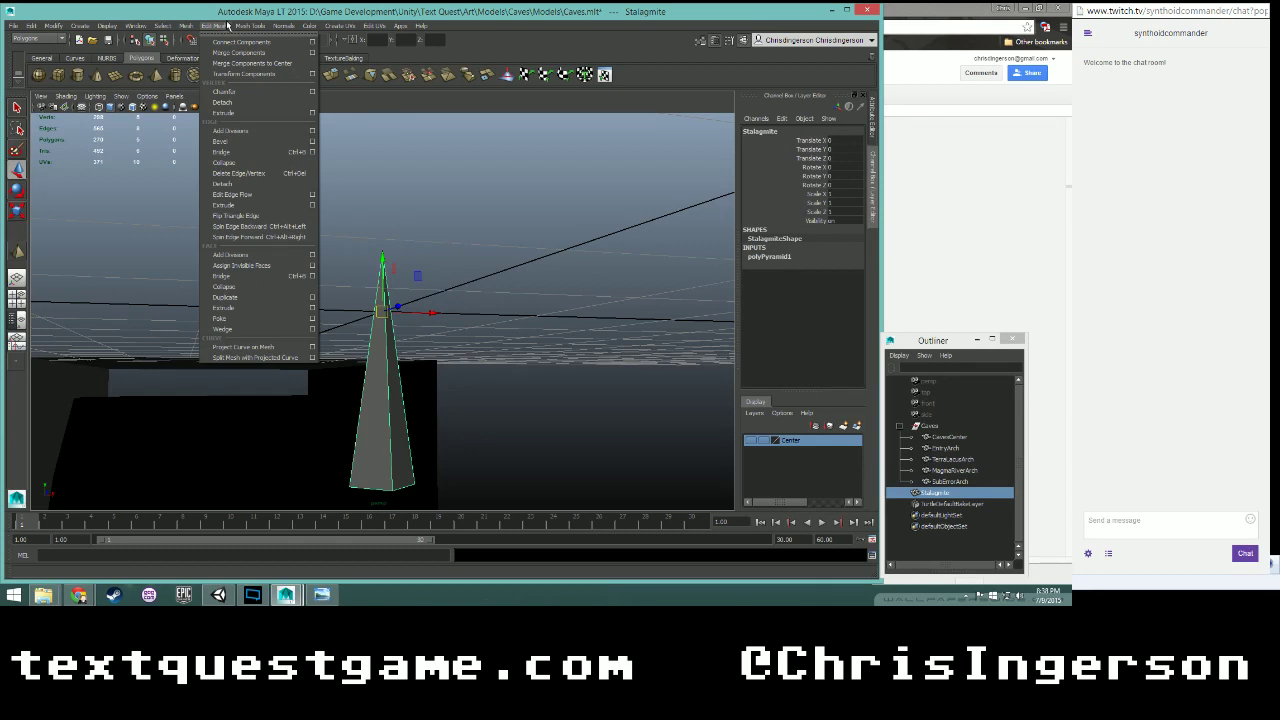
mouse_move(246, 27)
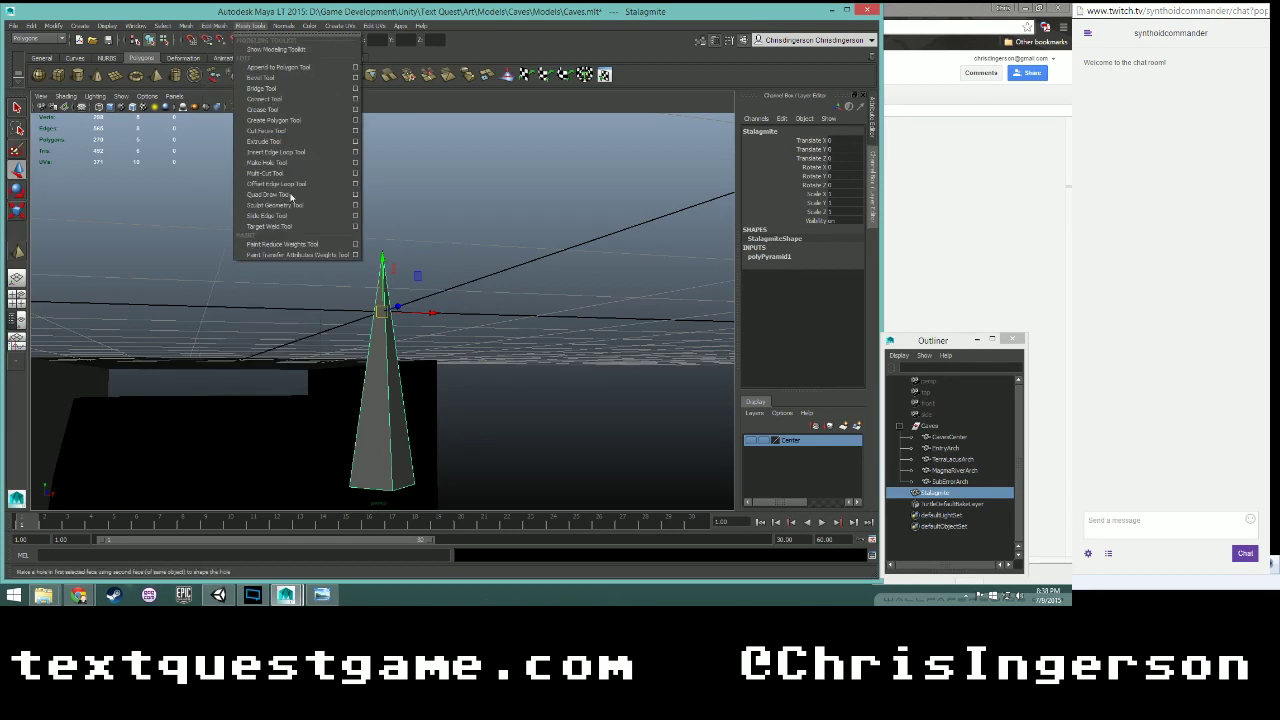
- Switch to the Twitch chat window to check it and return to the Maya scene
click(79, 595)
click(177, 553)
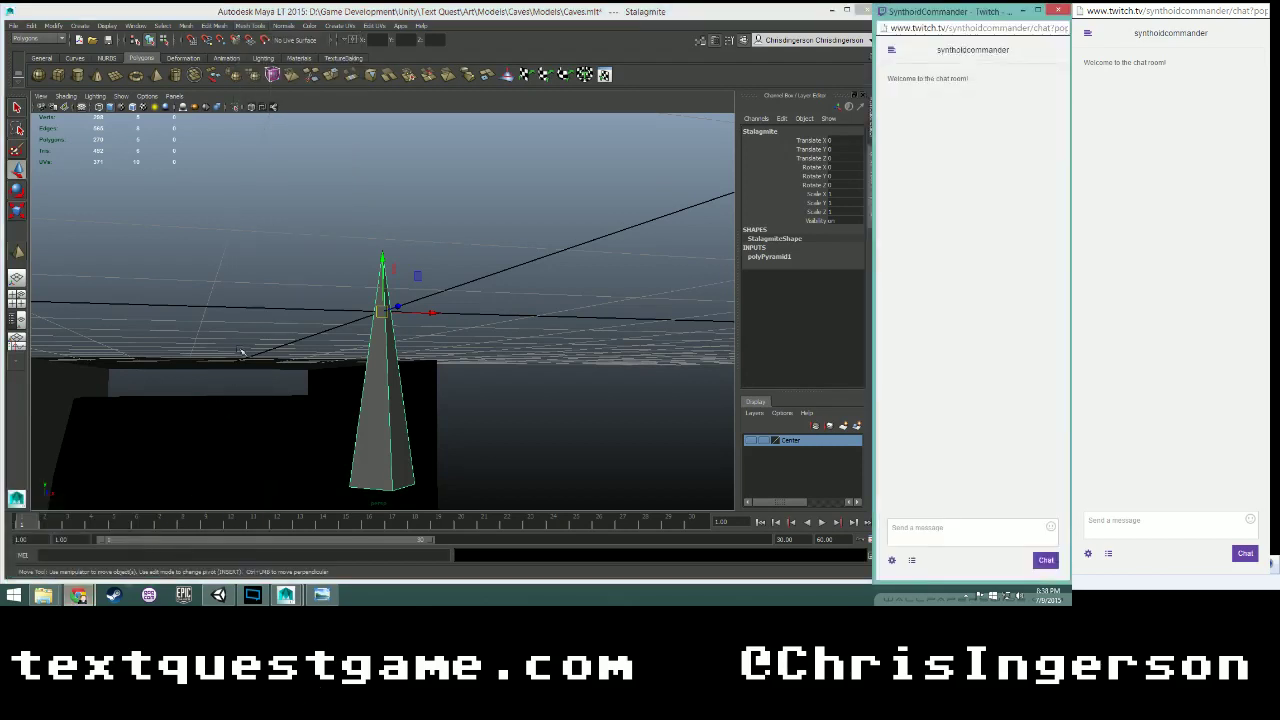
click(398, 367)
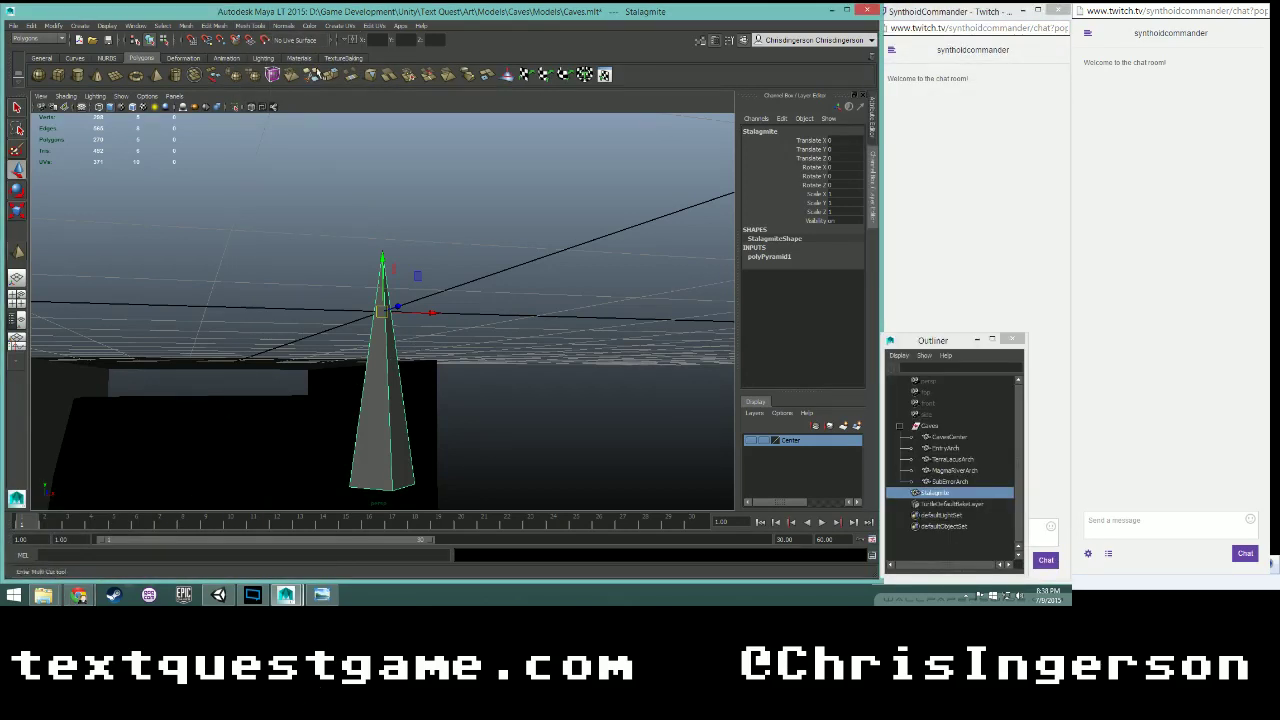
click(273, 27)
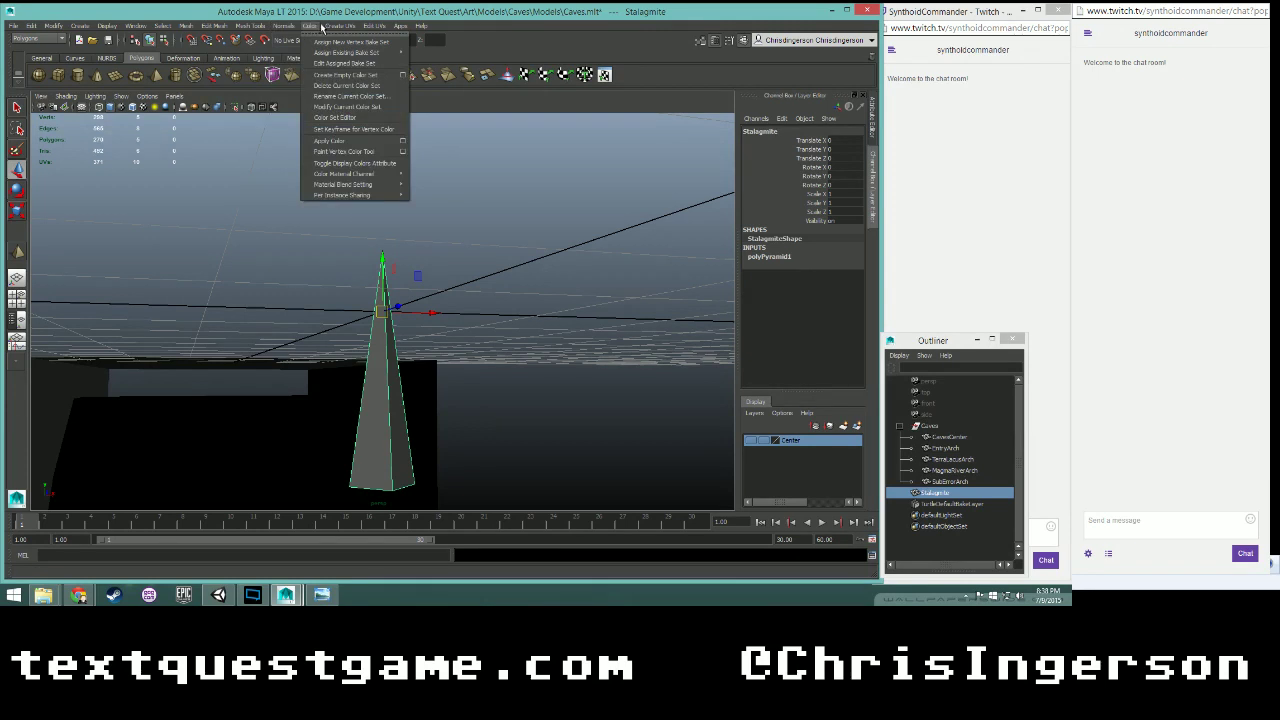
mouse_move(337, 27)
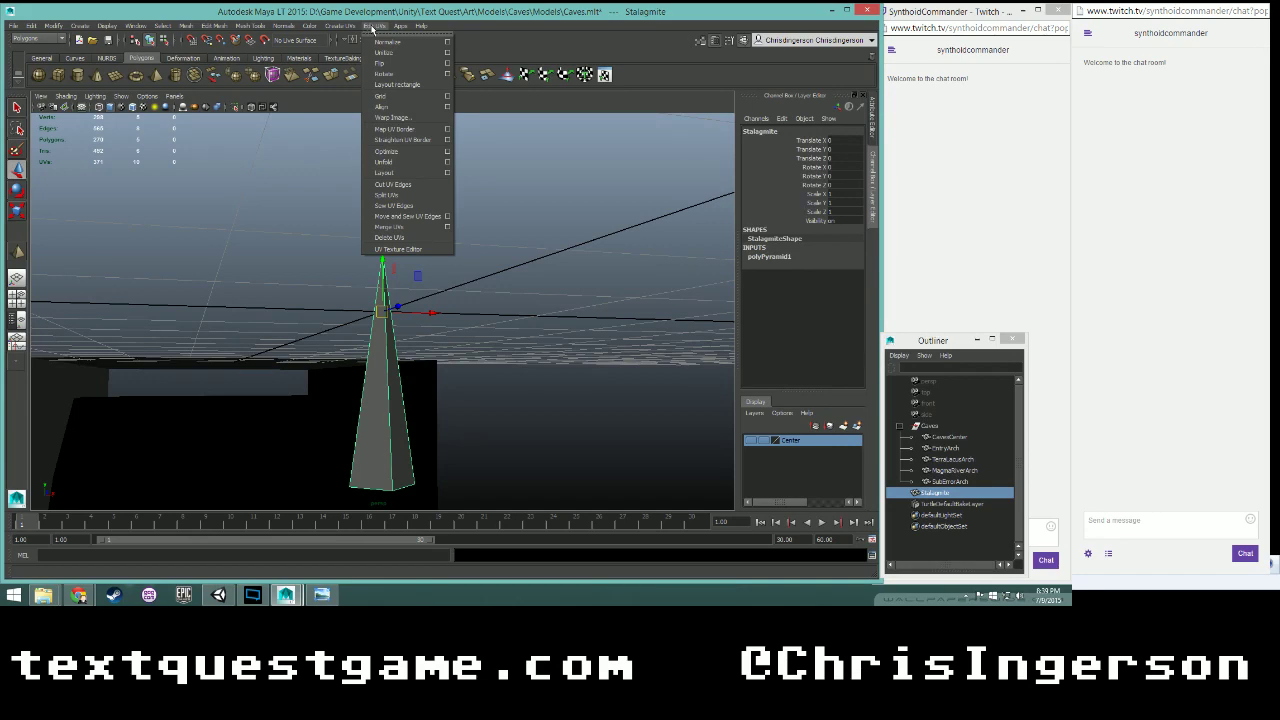
click(505, 253)
- Show the Center layer and raise the Stalagmite along Y to about 0.971
scroll(501, 249, down, 3)
alt+drag(500, 246, 434, 337)
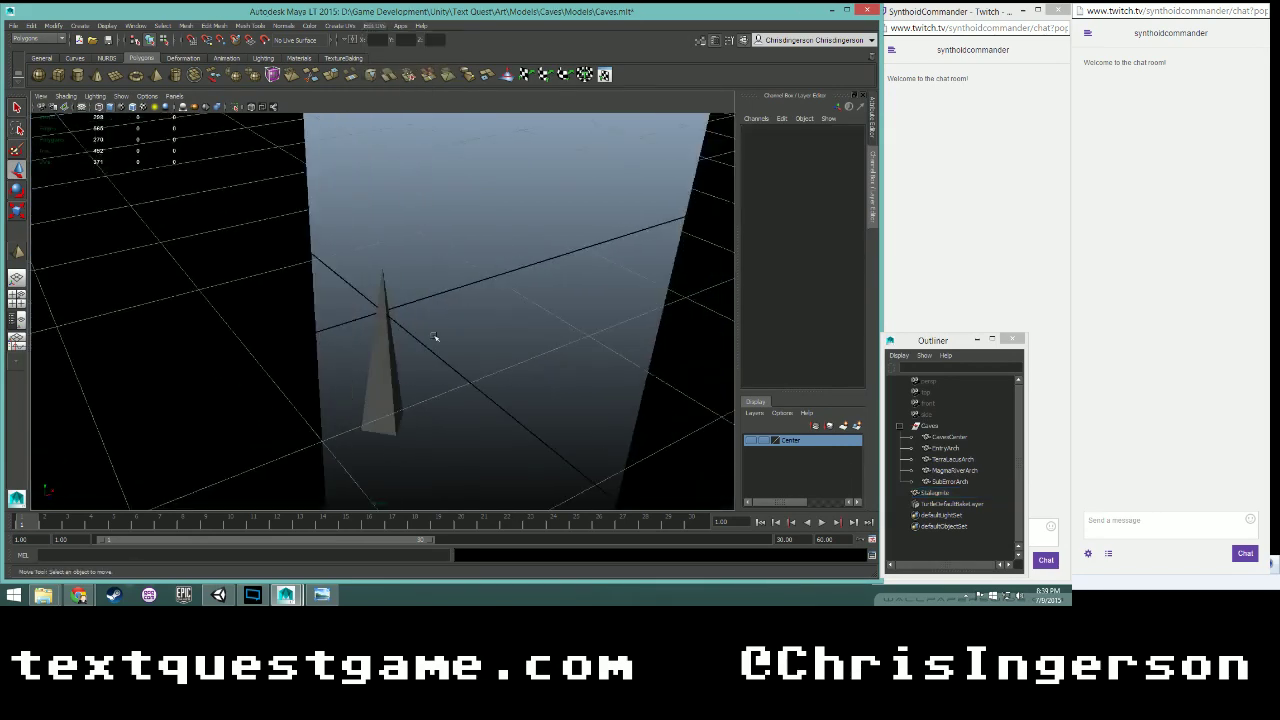
click(750, 440)
click(381, 300)
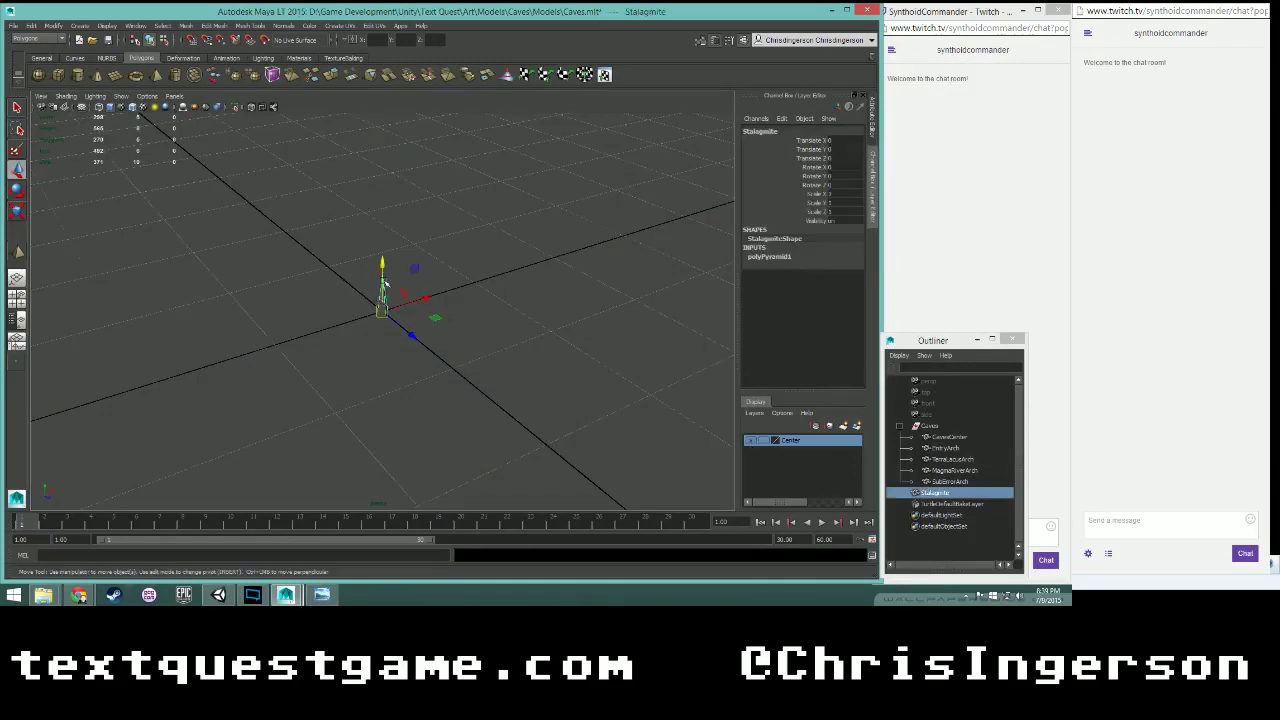
drag(381, 290, 364, 151)
scroll(345, 279, down, 4)
scroll(346, 281, down, 5)
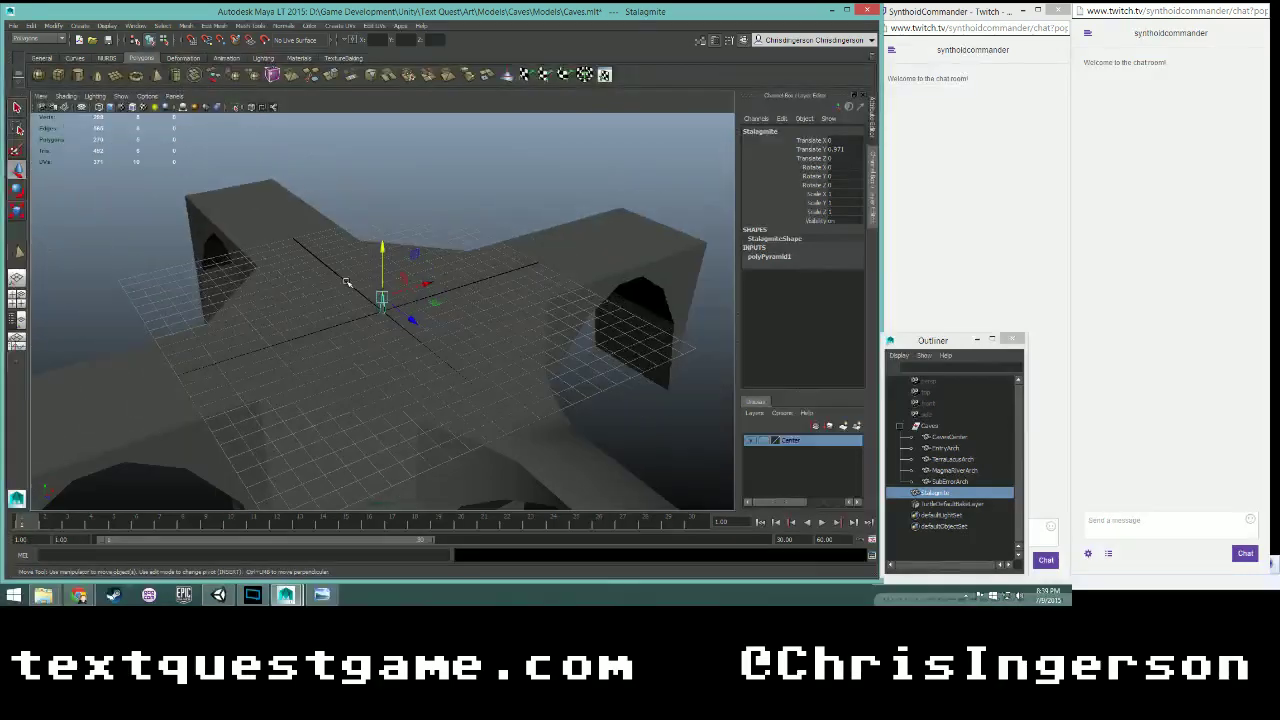
- Move the Stalagmite across the cave center to about X 4.065, Z 7.735
alt+drag(411, 323, 564, 282)
scroll(532, 357, up, 3)
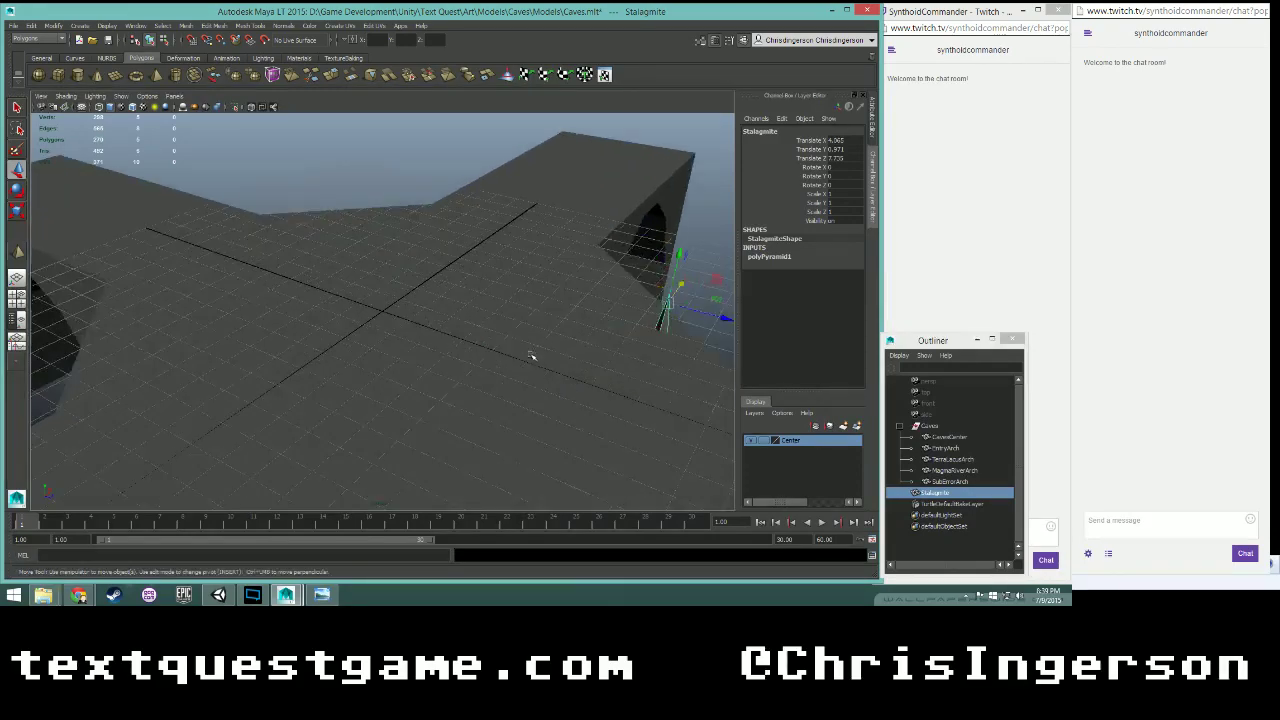
alt+drag(568, 357, 408, 360)
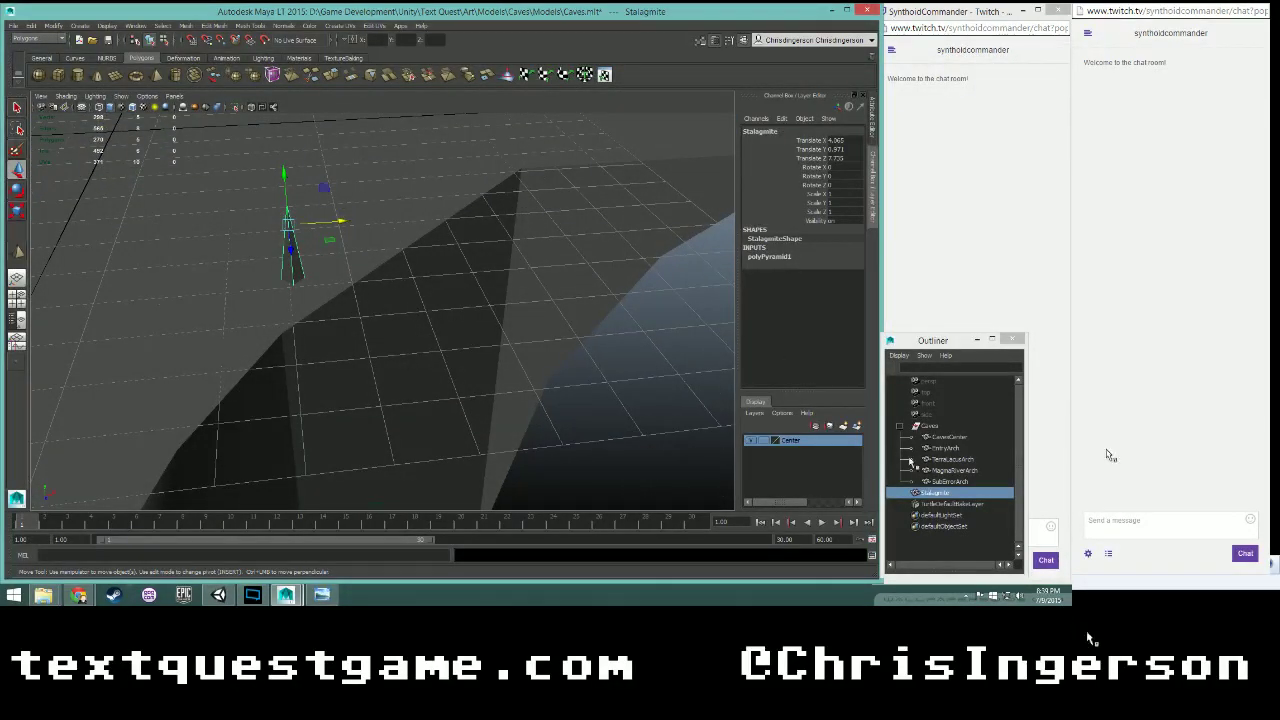
- Create an empty group and parent it under the Caves group
click(930, 426)
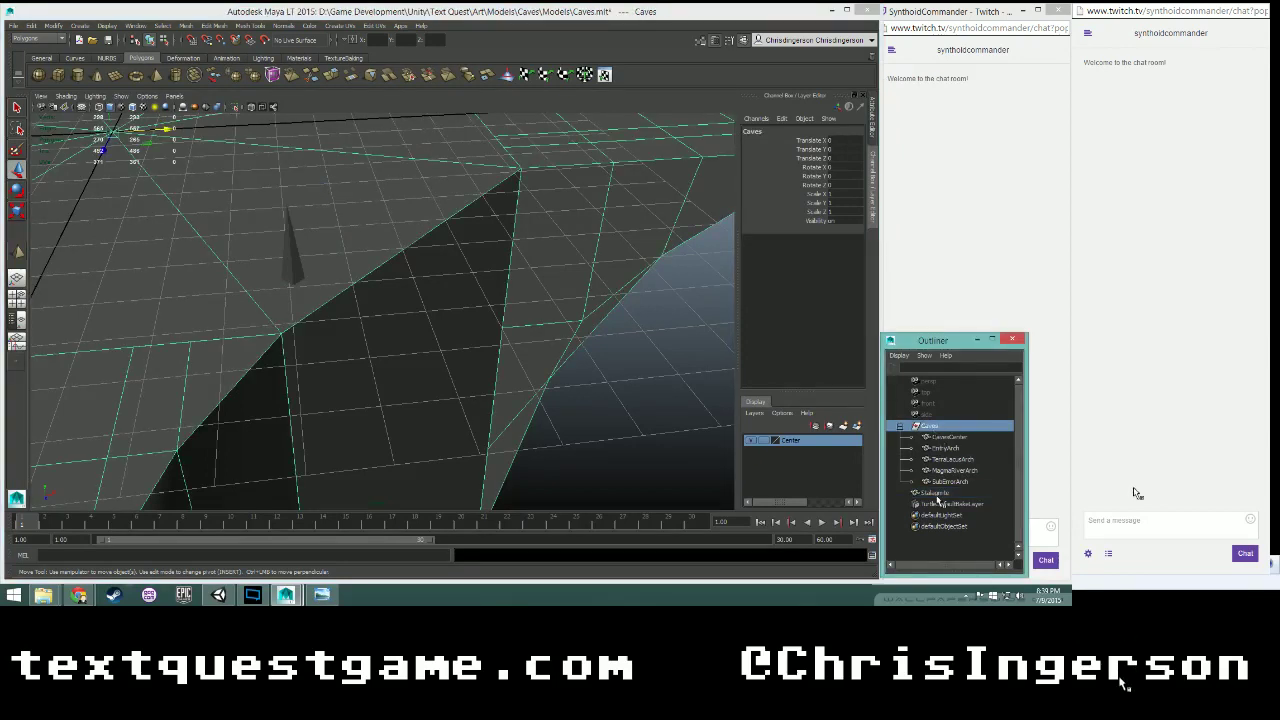
key(ctrl+z)
click(930, 426)
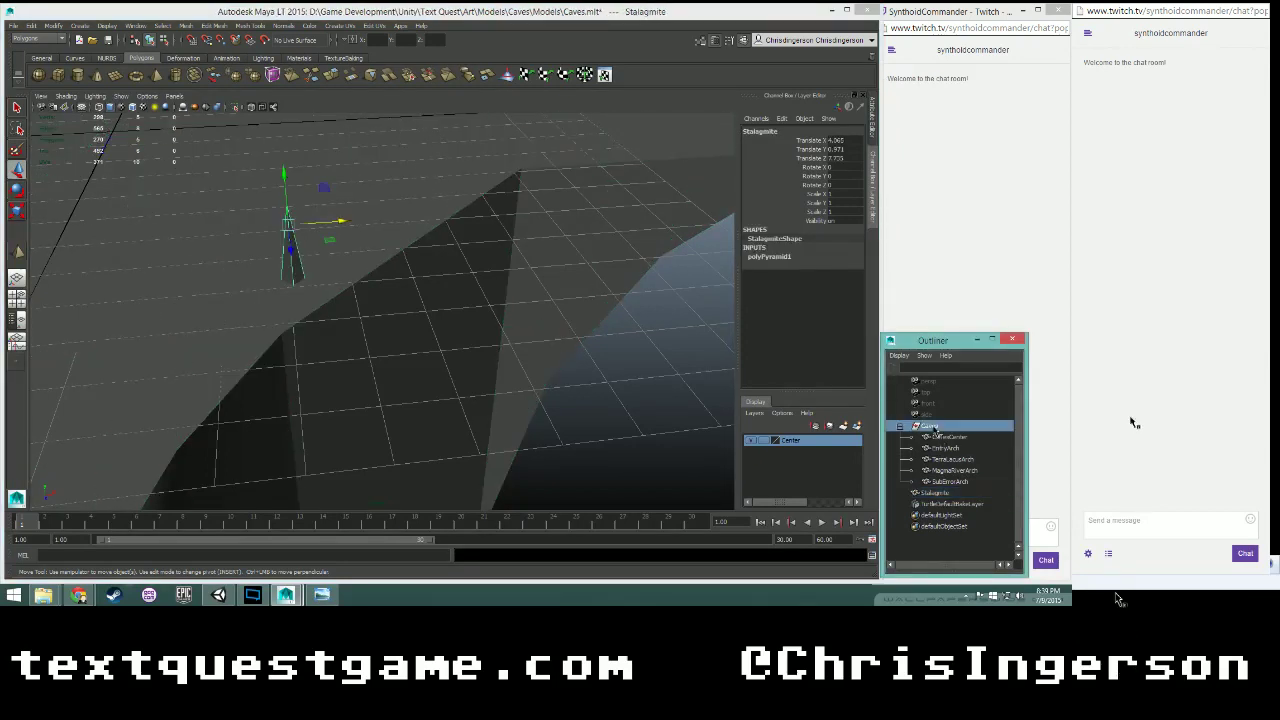
click(80, 25)
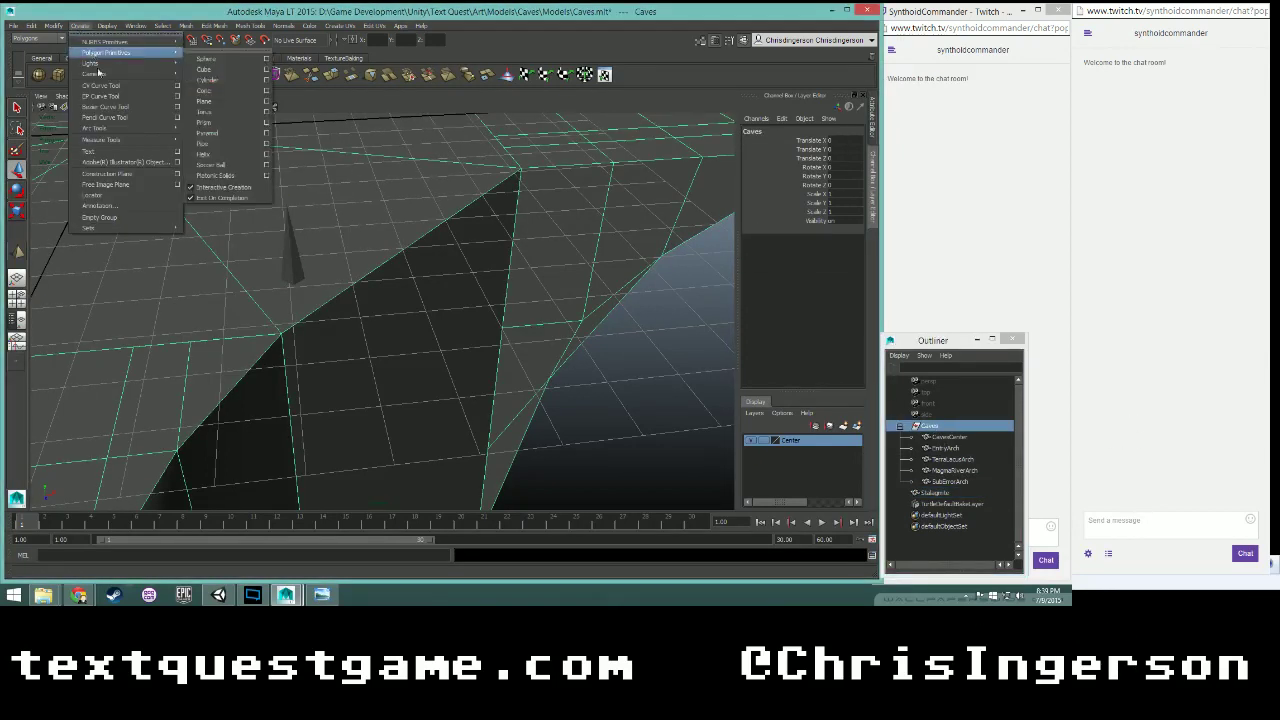
click(99, 217)
middle_drag(928, 506, 933, 430)
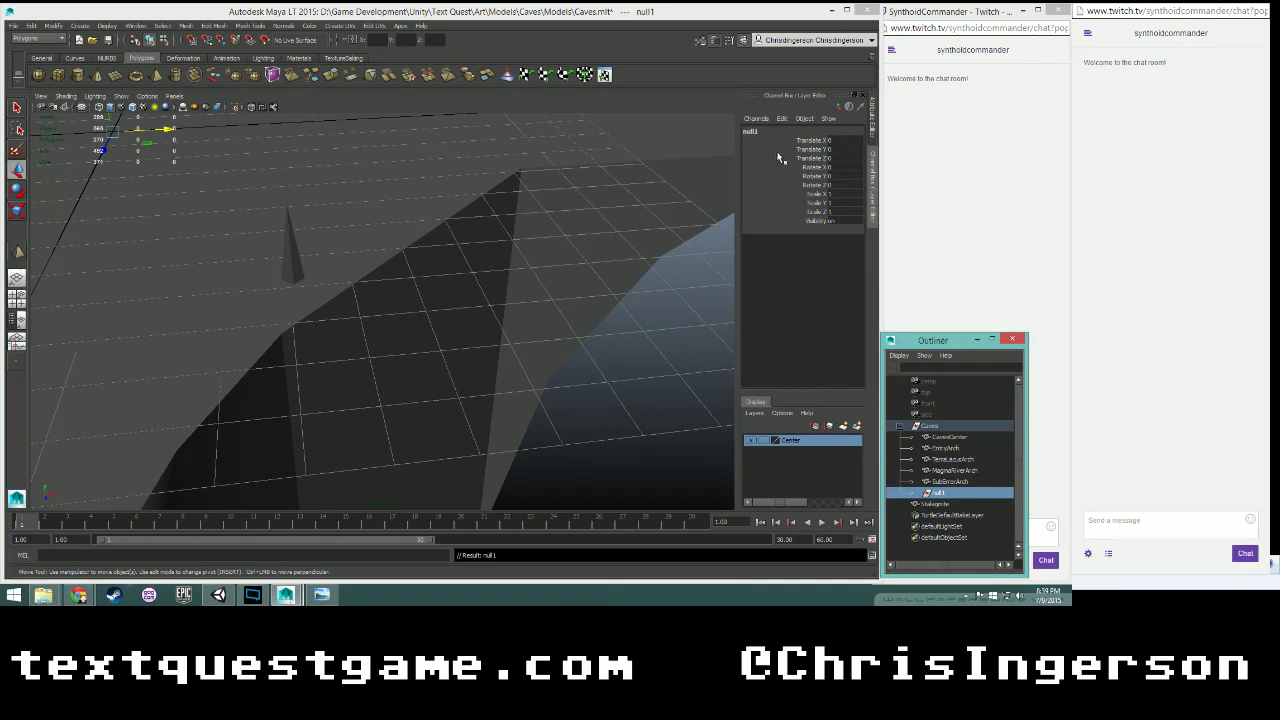
- Rename the new group as Stalagmites and parent the Stalagmite under it
double_click(750, 131)
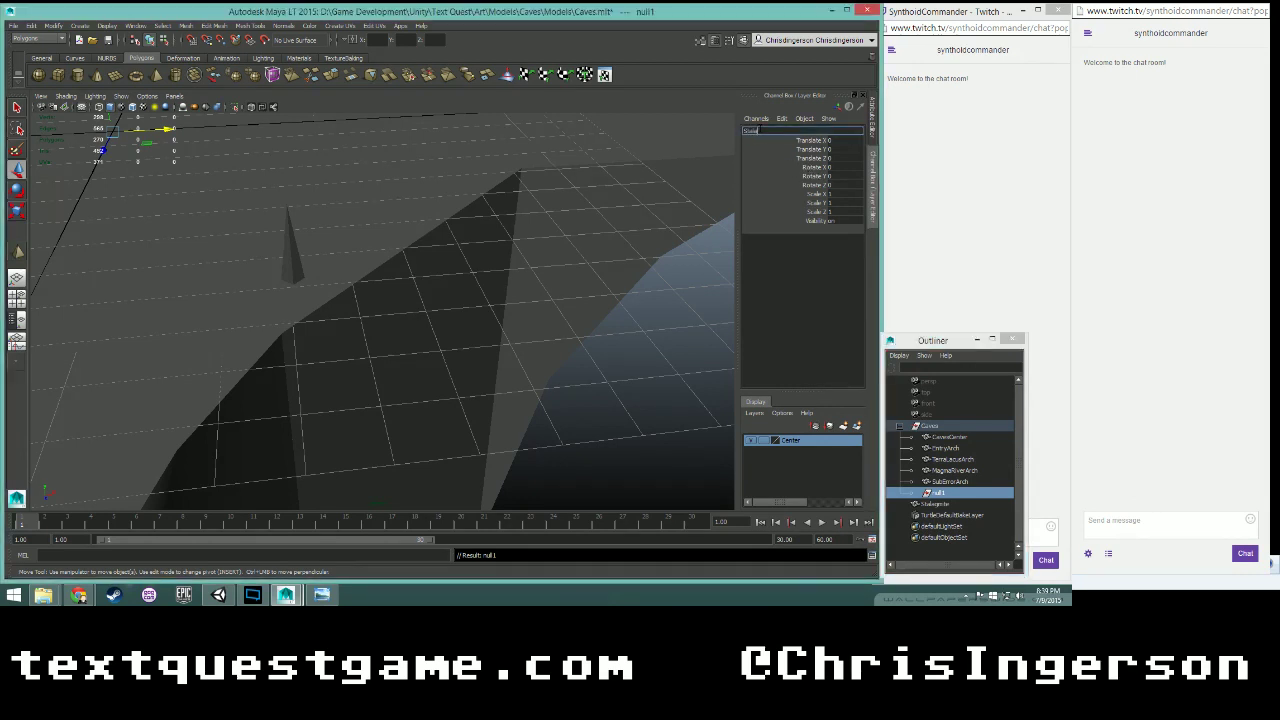
text(Stalagmites)
key(Return)
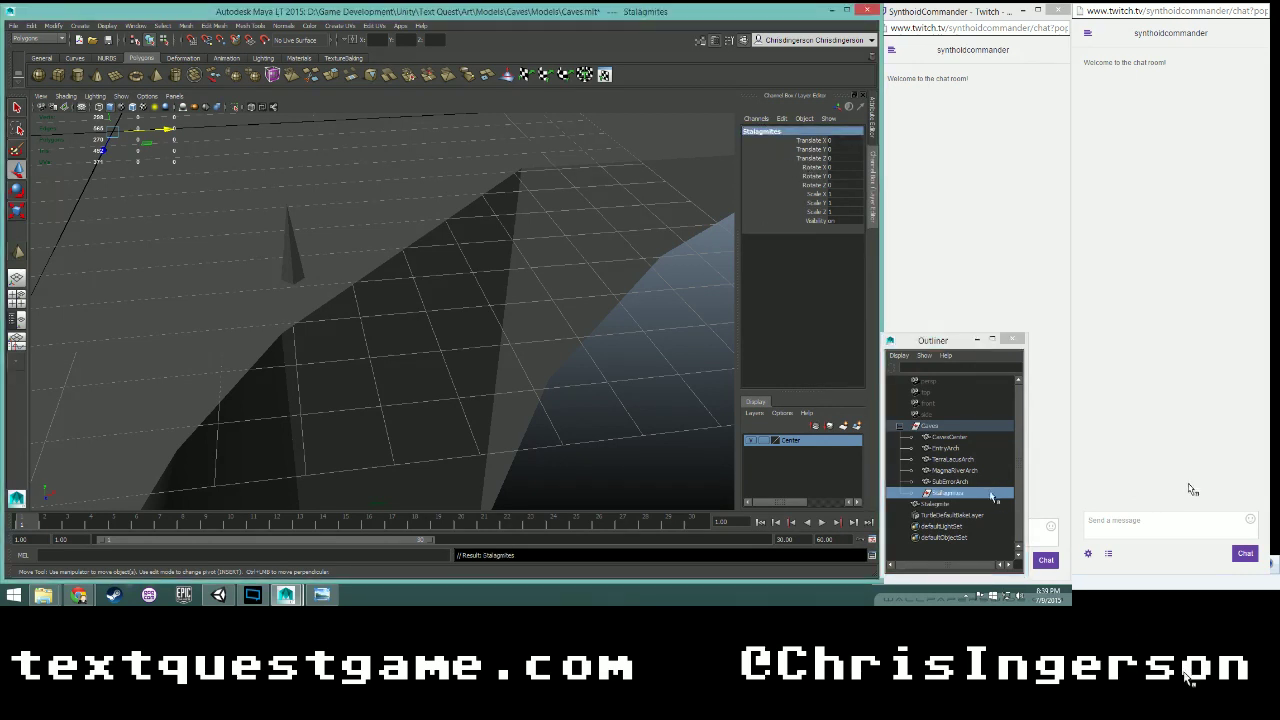
click(935, 504)
middle_drag(937, 505, 938, 494)
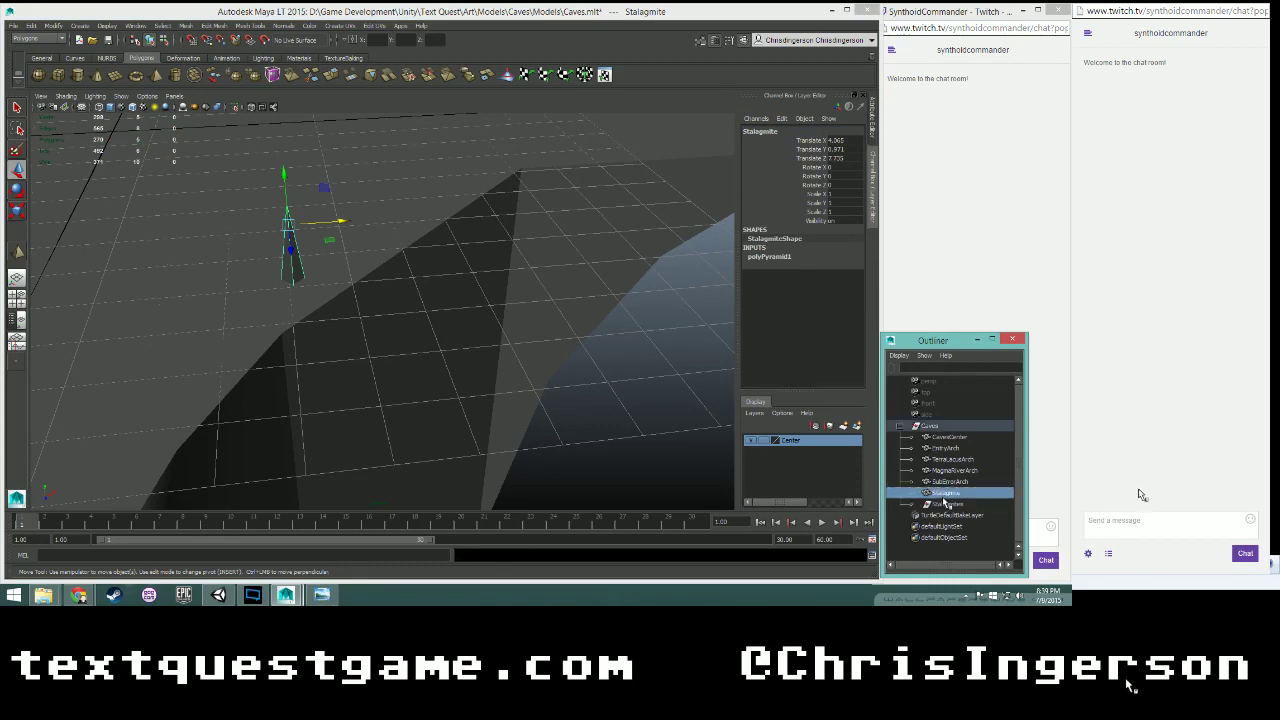
click(911, 493)
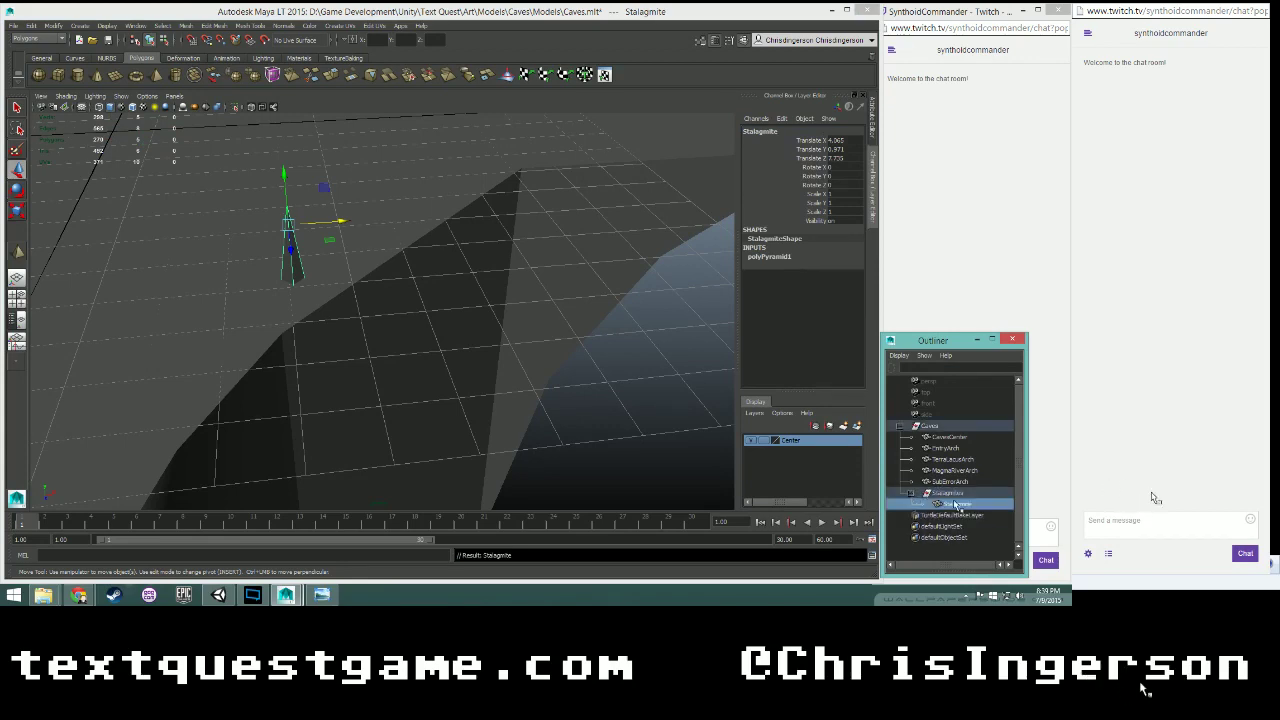
- Duplicate the Stalagmite twice, moving one copy farther back along Z and the other to about X -4.909, Z 0.947
scroll(532, 350, down, 5)
alt+drag(531, 351, 514, 345)
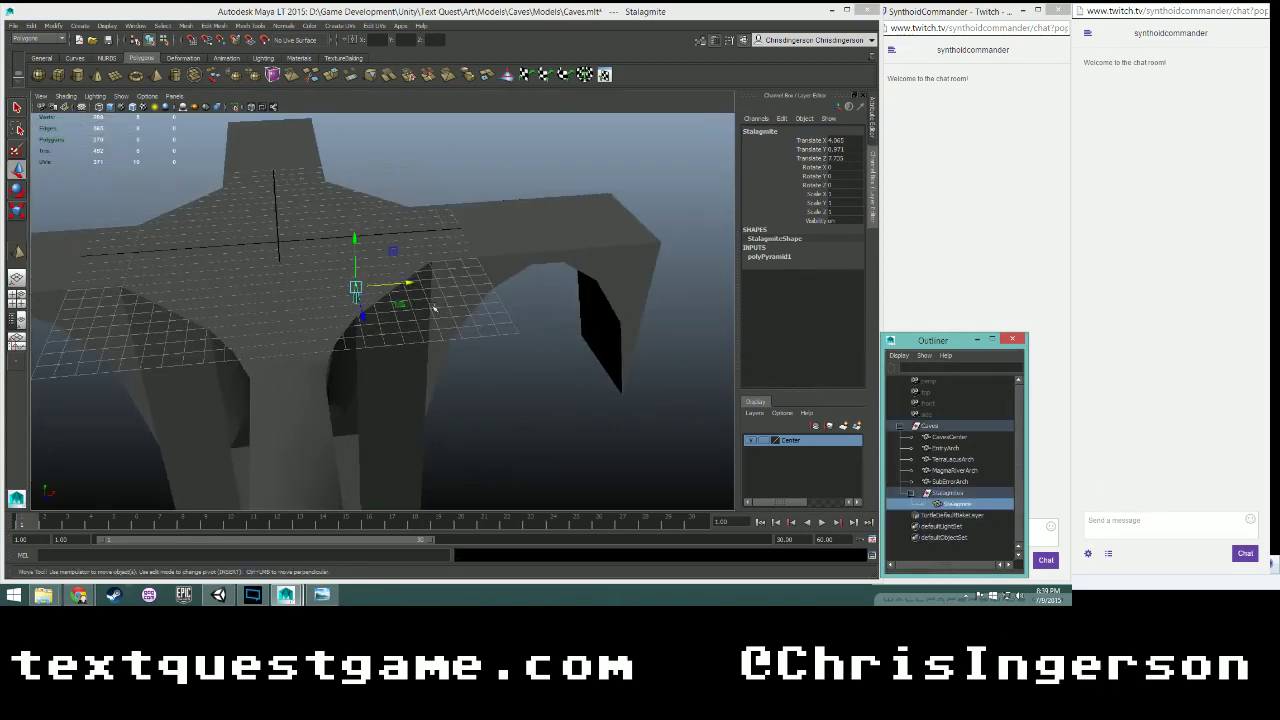
key(ctrl+d)
drag(362, 312, 347, 270)
drag(398, 233, 249, 242)
key(ctrl+d)
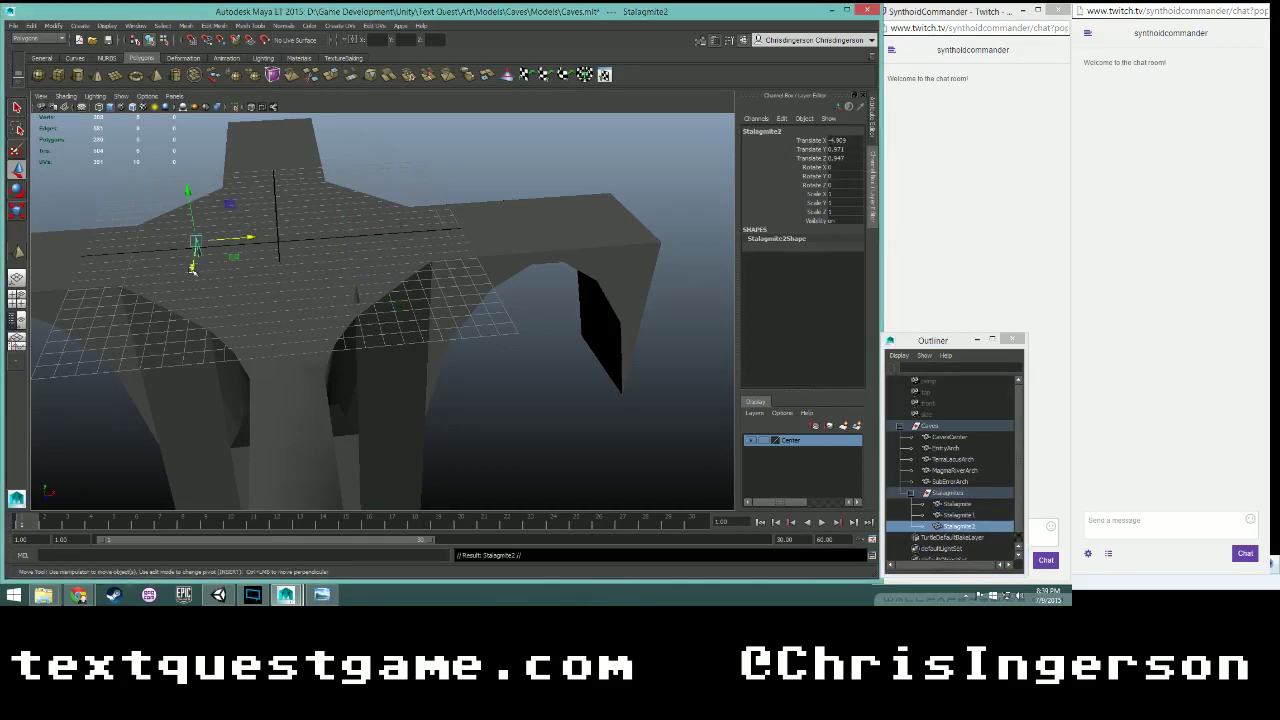
- Duplicate the Stalagmite twice more, moving the copies to about X -6.634, Z -4.751 and X -6.634, Z 5.942
drag(190, 275, 232, 195)
key(ctrl+d)
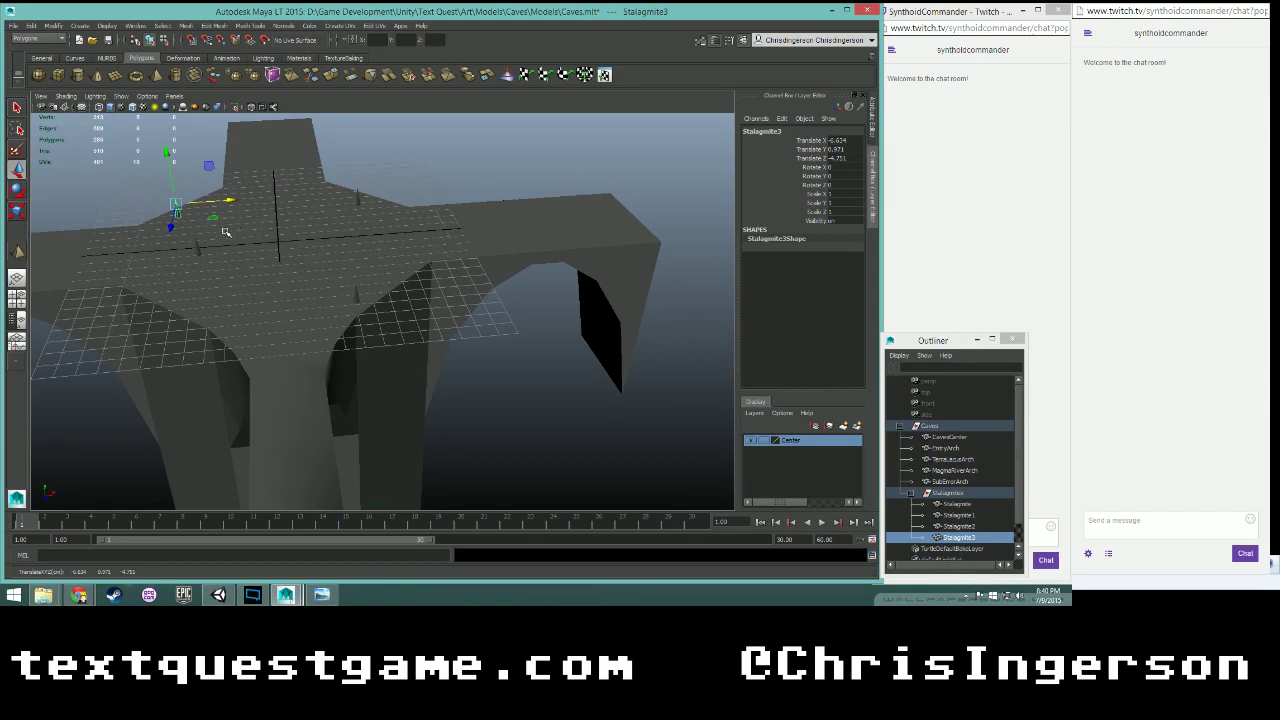
key(ctrl+d)
drag(172, 232, 150, 326)
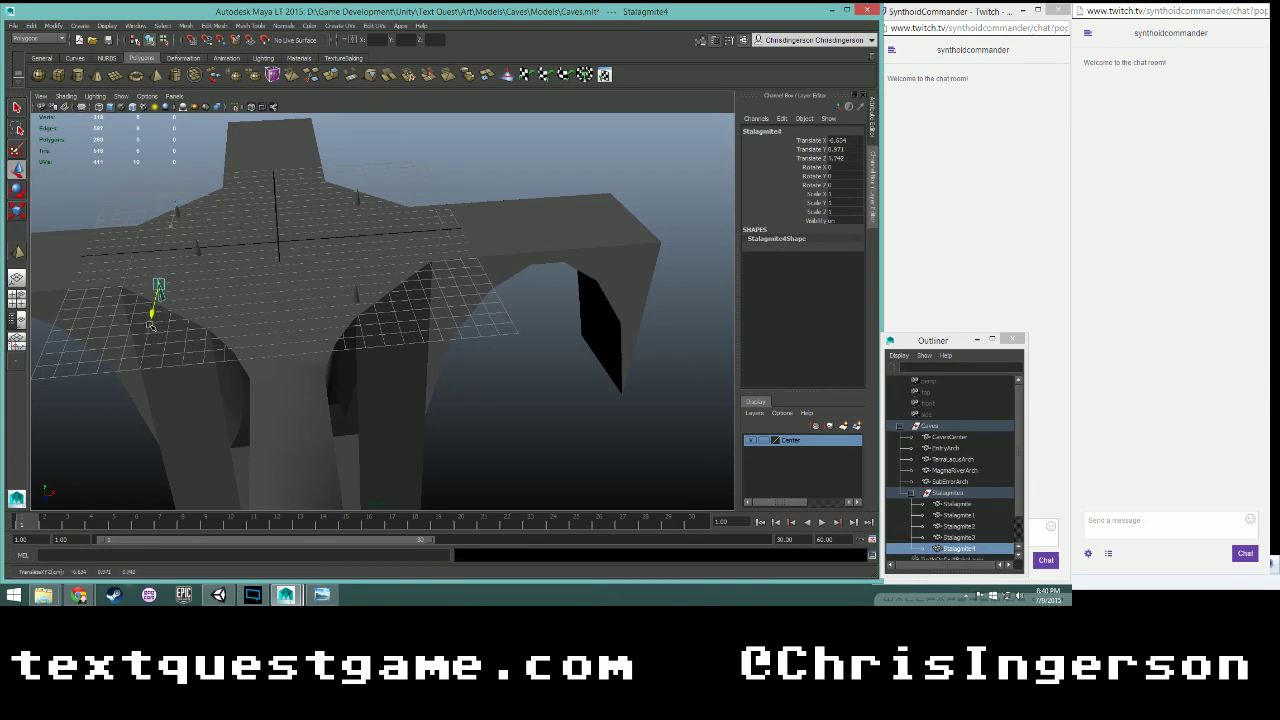
- Move the newest Stalagmite copy to about X 1.98, Z -7.37, and save the scene
drag(204, 271, 360, 268)
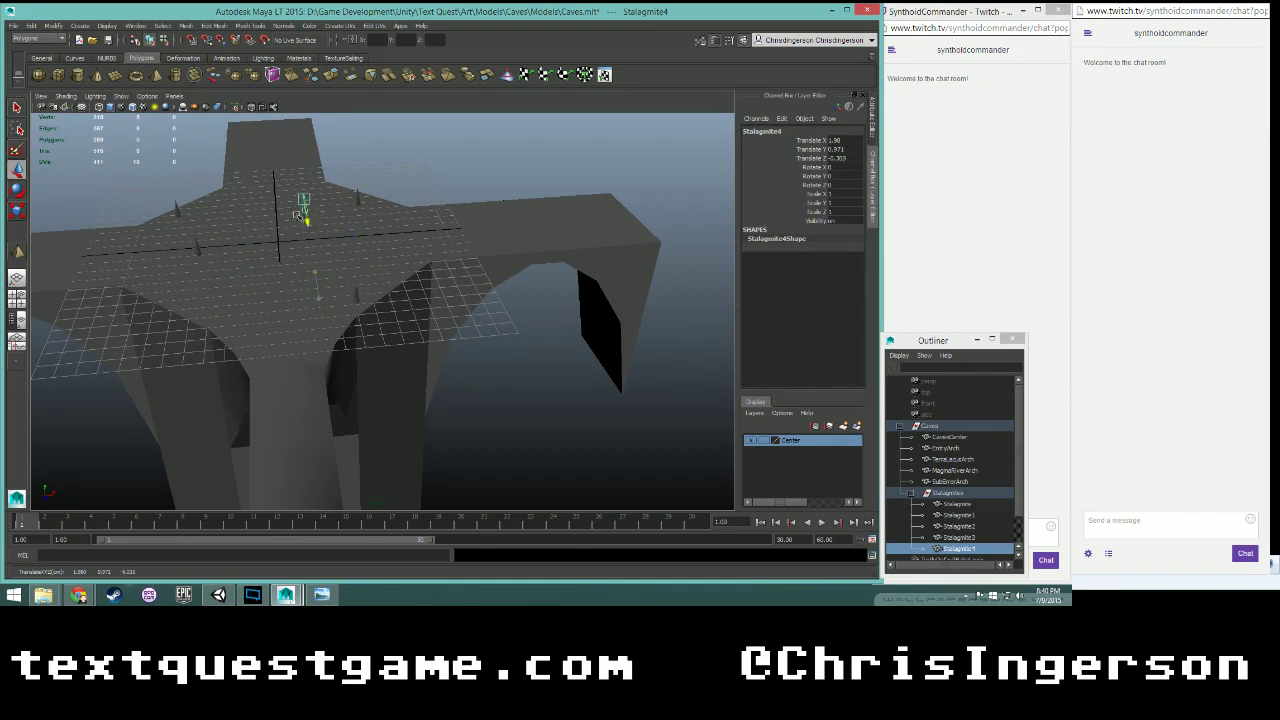
key(ctrl+s)
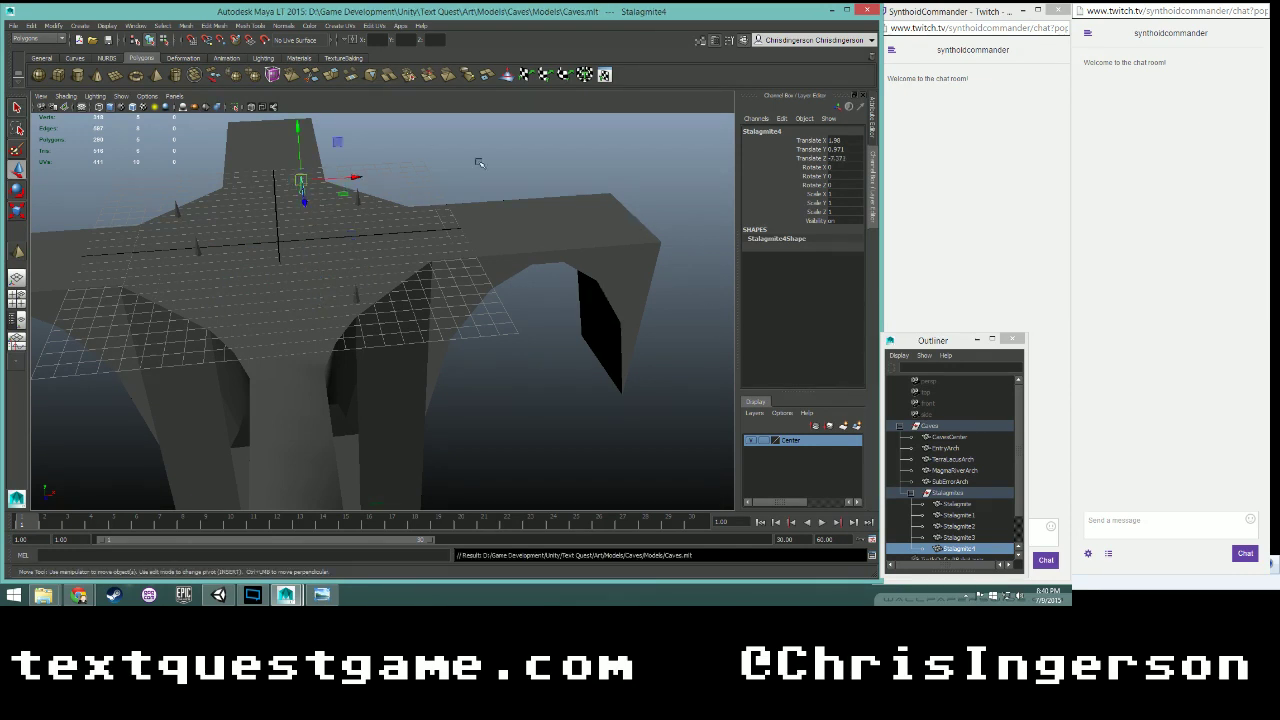
- Export the whole Caves group as an FBX selection, replacing the existing Caves.fbx in the Models folder
click(910, 493)
click(930, 427)
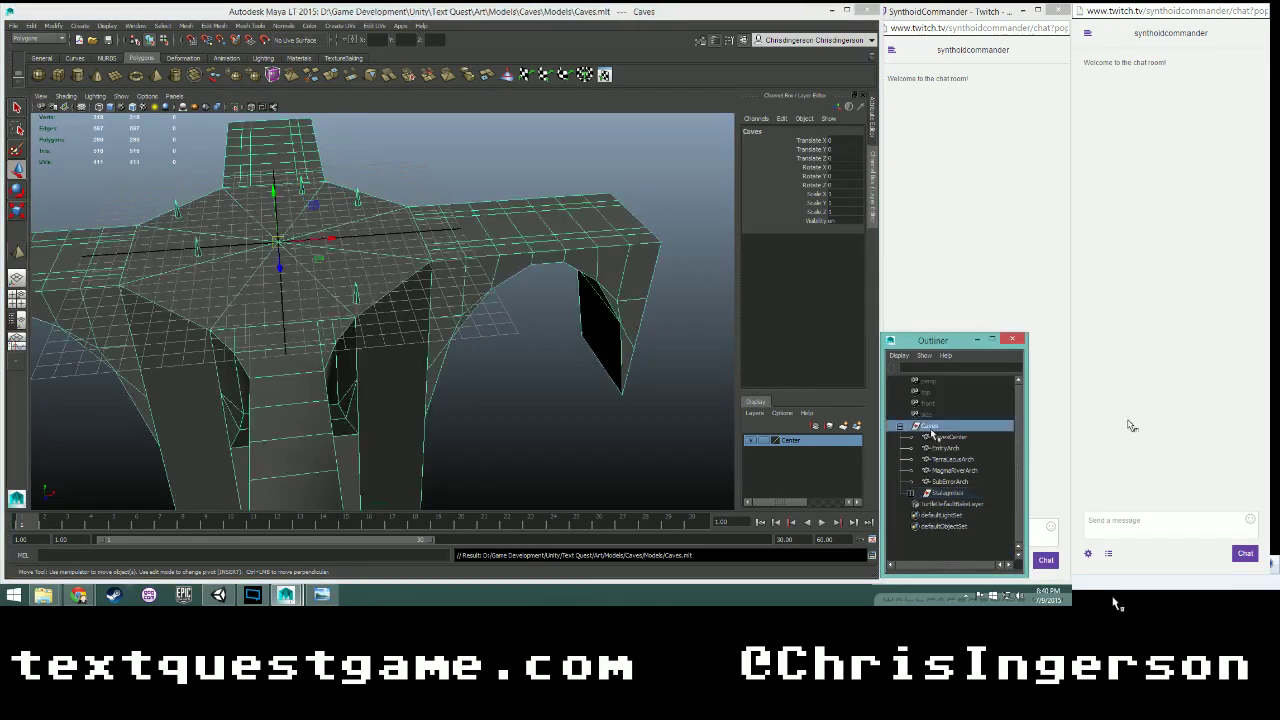
alt+drag(471, 404, 546, 400)
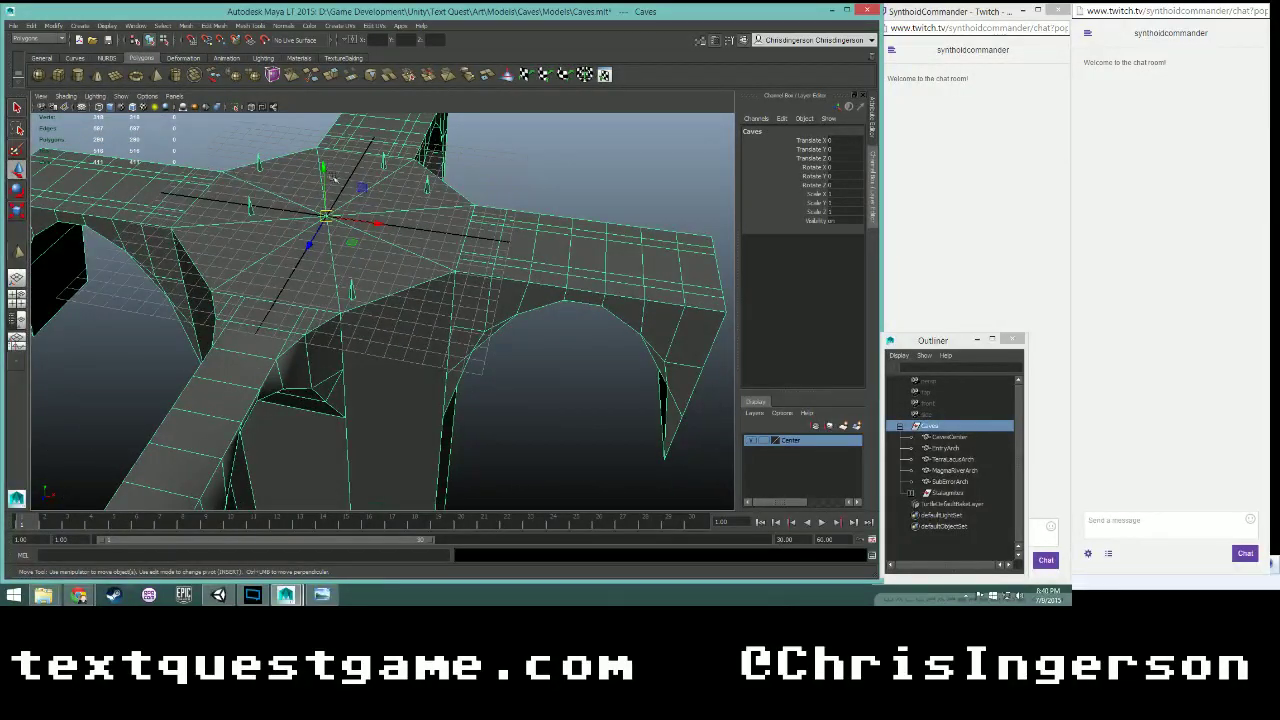
click(13, 25)
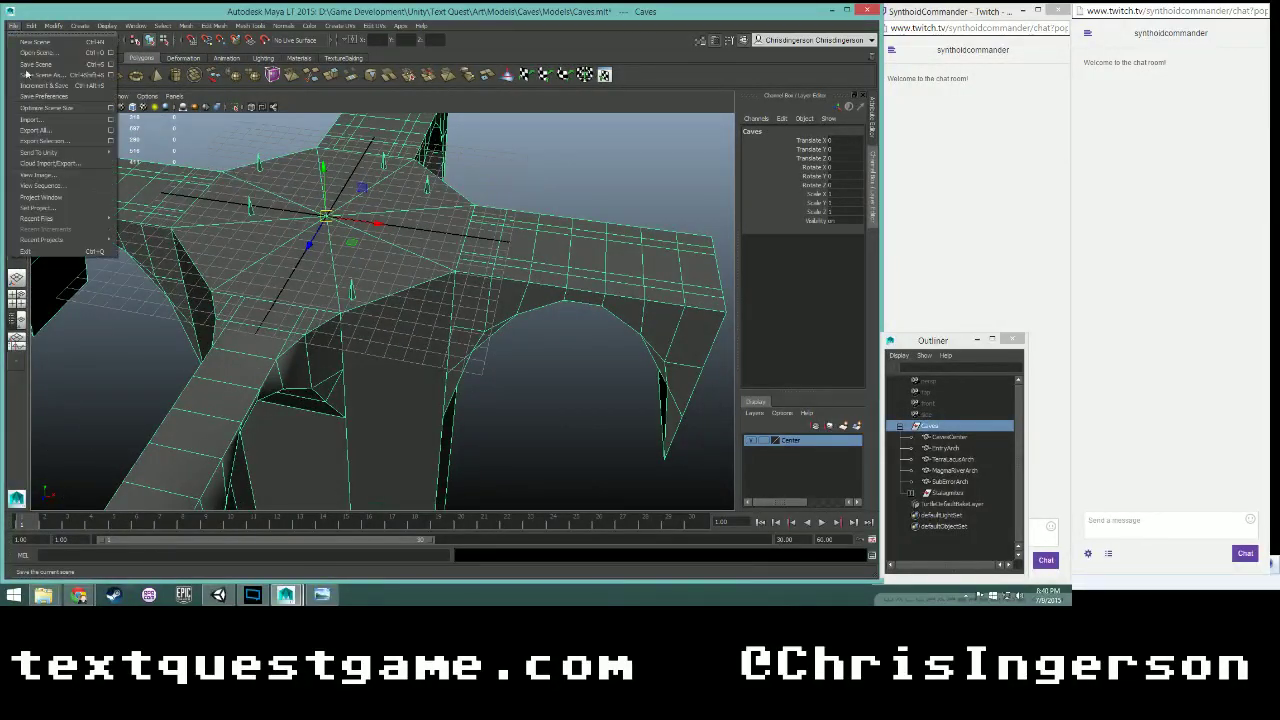
click(42, 141)
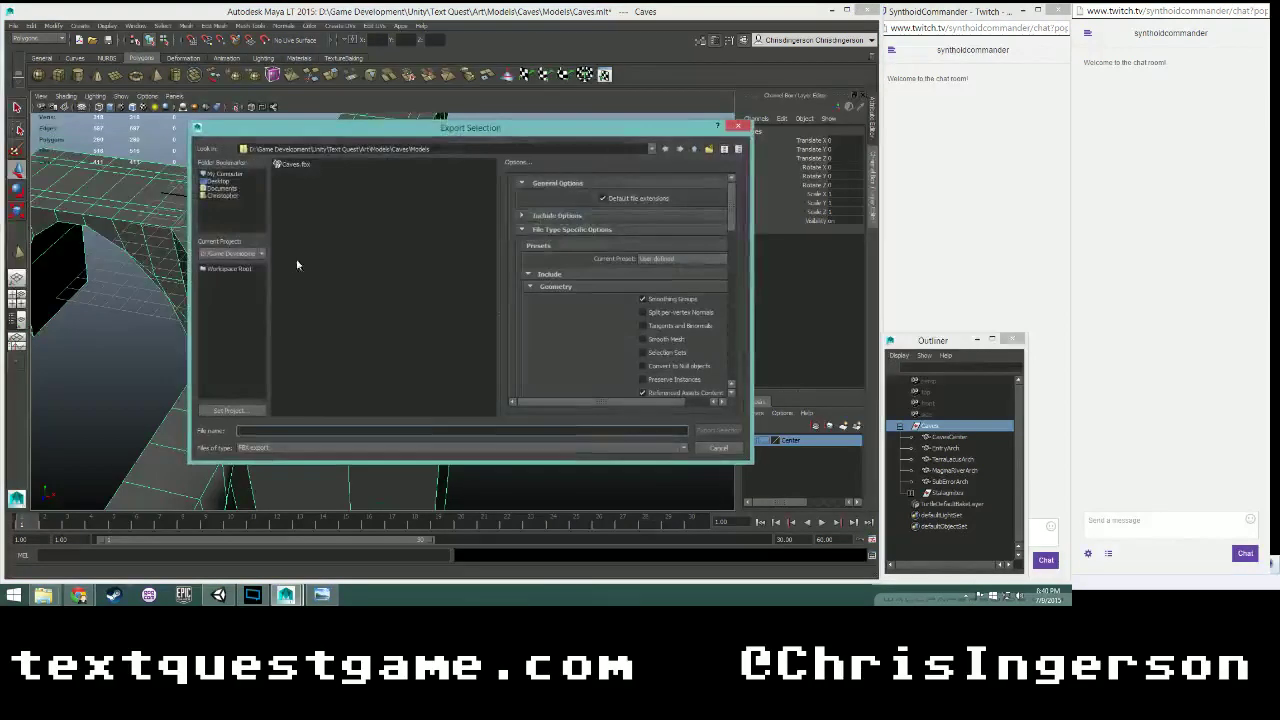
click(708, 432)
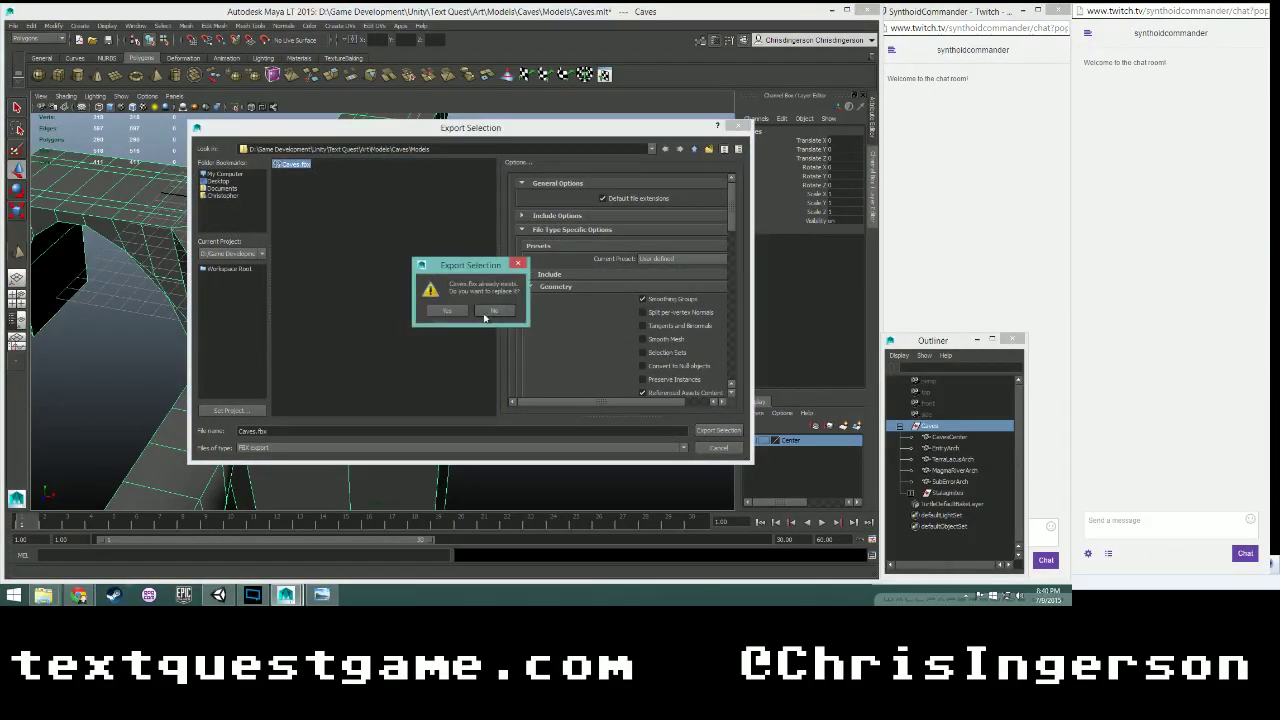
click(447, 311)
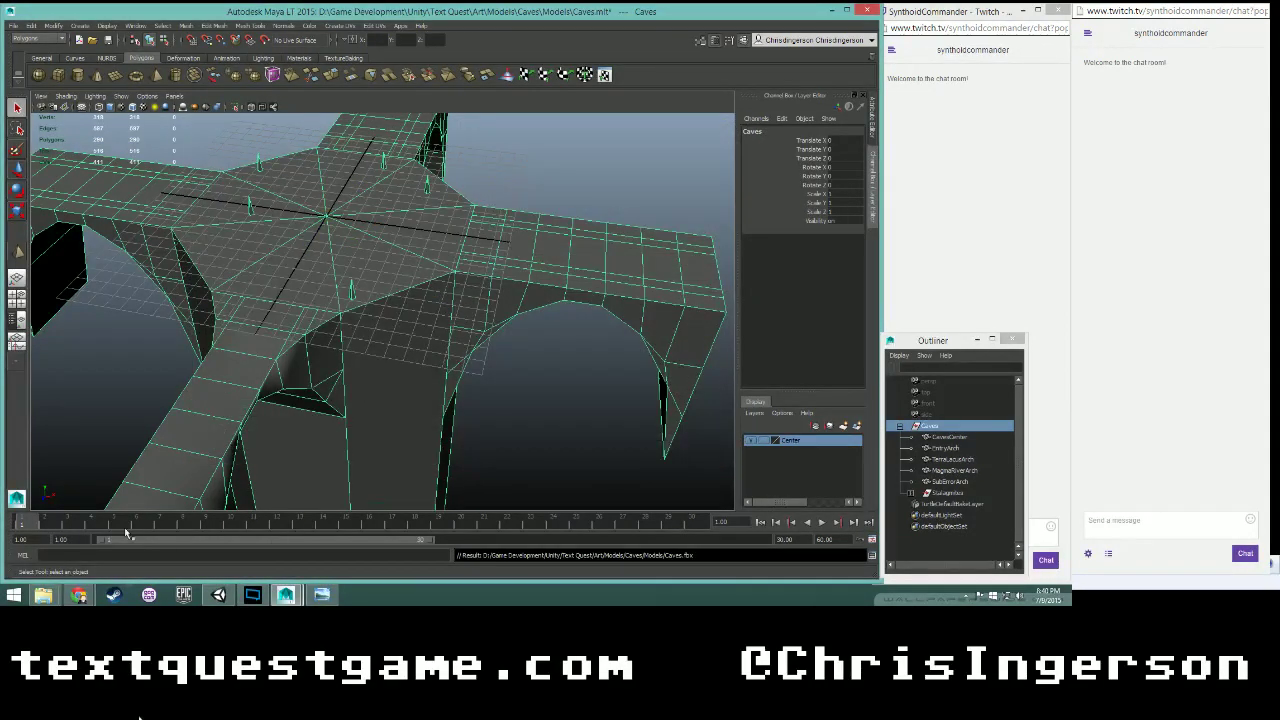
- In File Explorer, copy Caves.fbx from Models into the Unity project's Underground\Caves folder, replacing the existing file
mouse_move(43, 596)
click(71, 529)
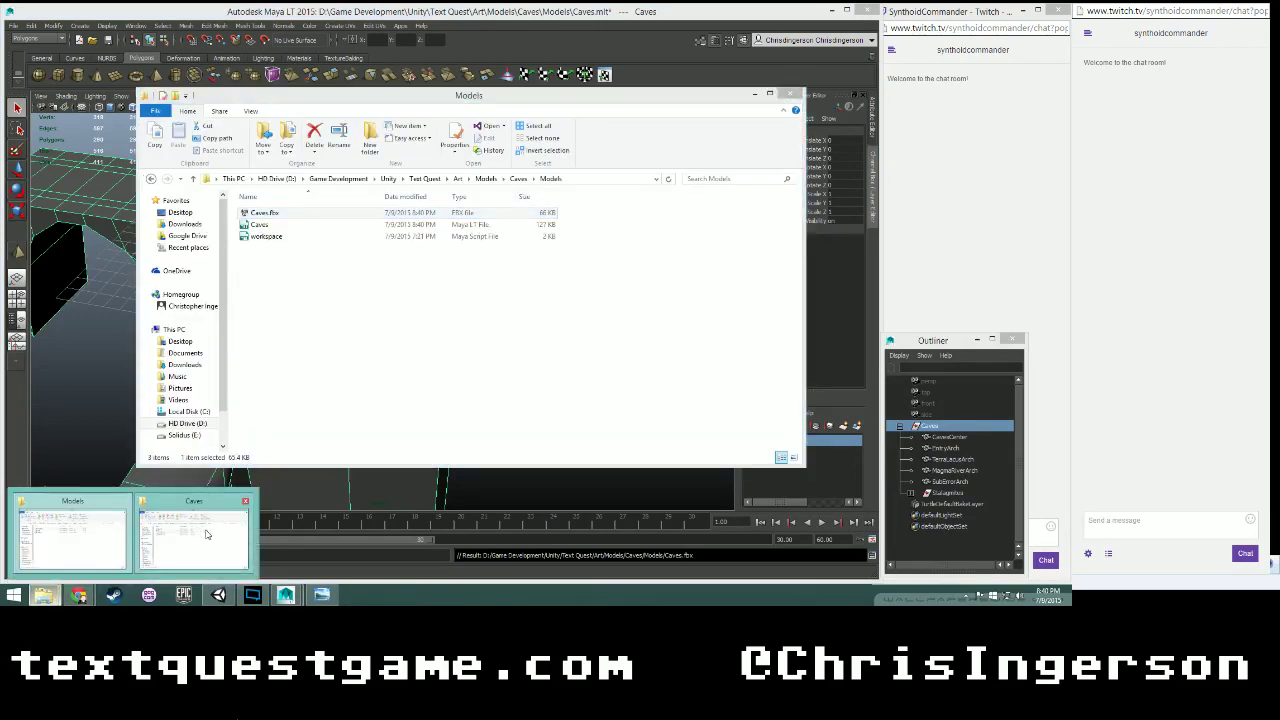
click(191, 529)
click(314, 108)
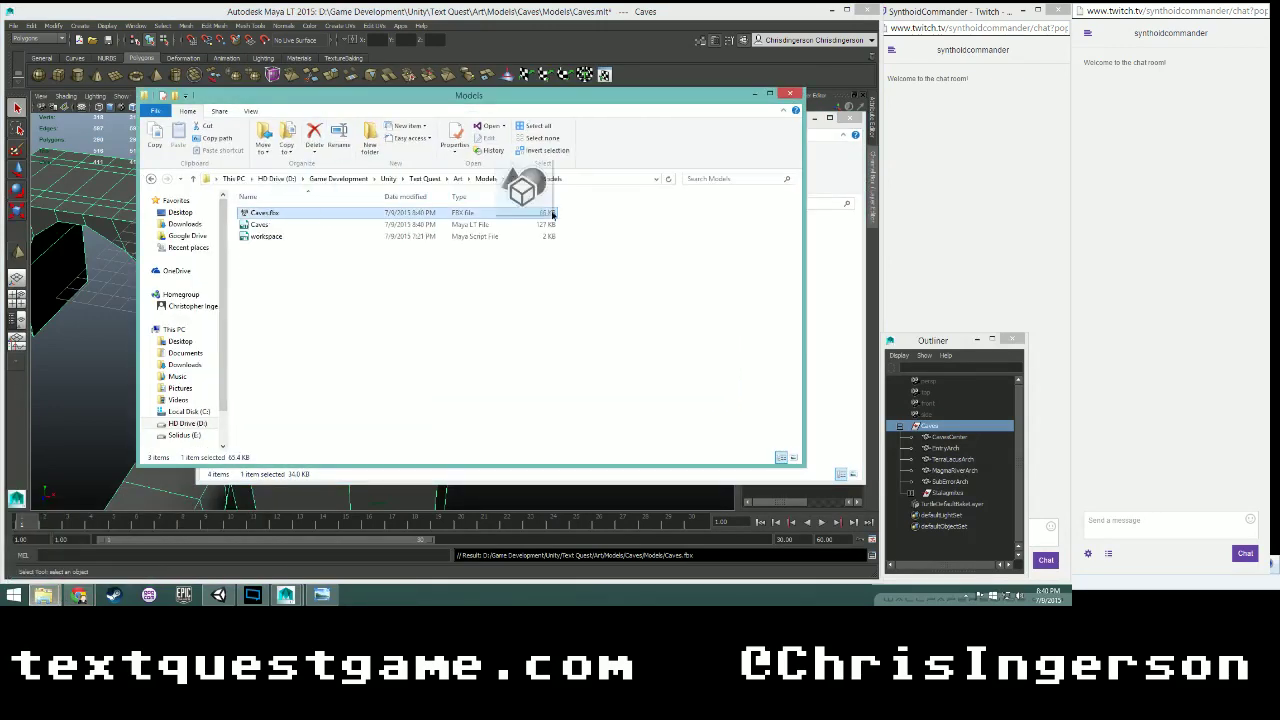
drag(552, 214, 823, 337)
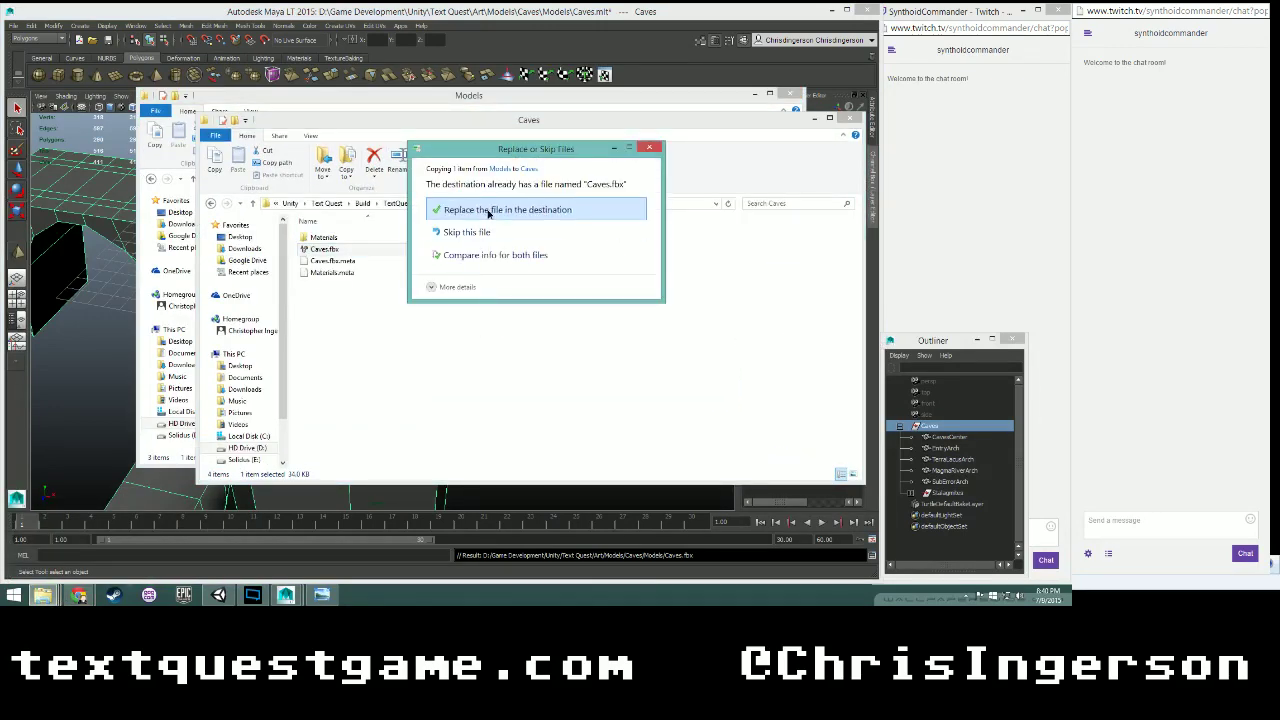
click(489, 210)
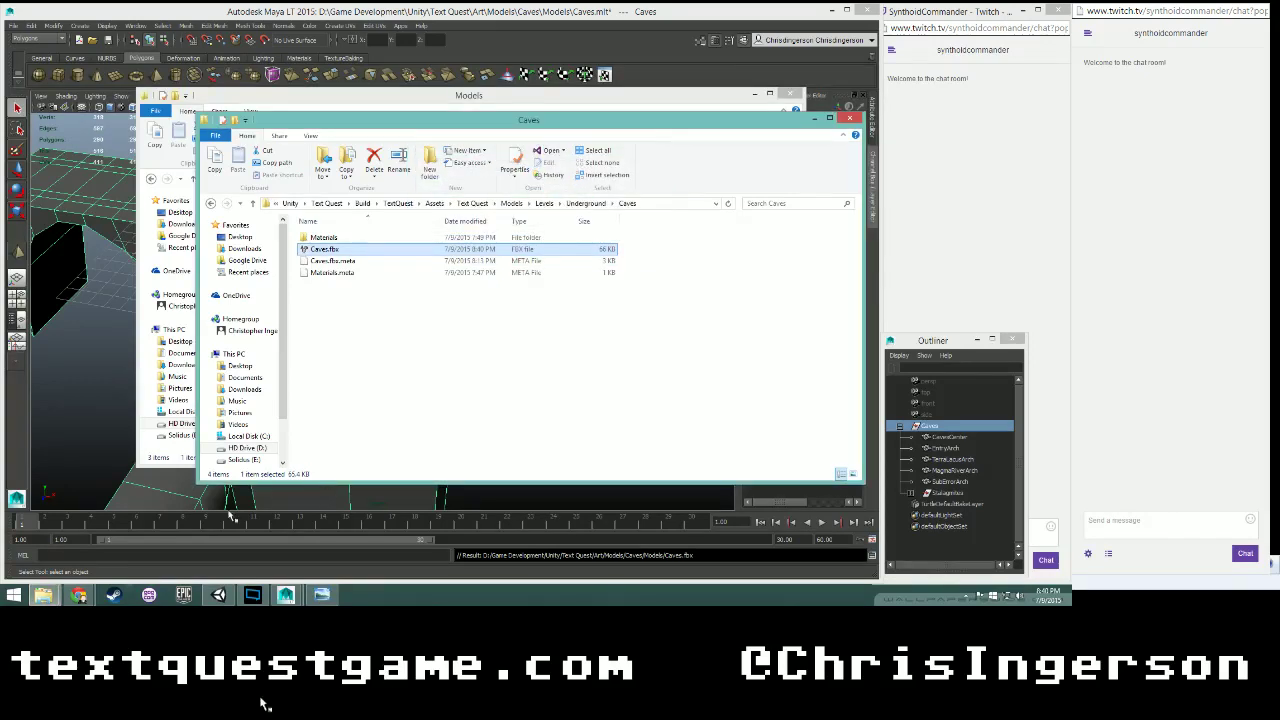
- Switch to Unity, show the scene hierarchy, and play-test the Caves scene by walking among the stalagmites, ending play mode when done
click(226, 597)
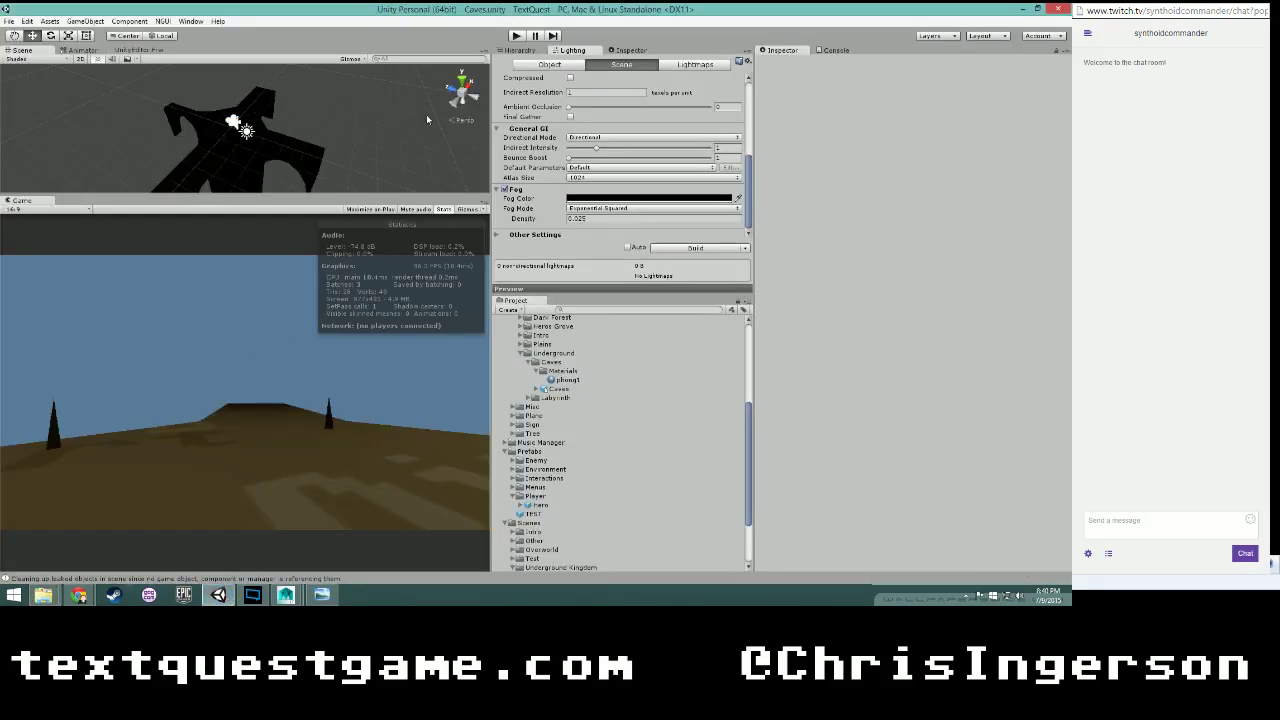
click(520, 50)
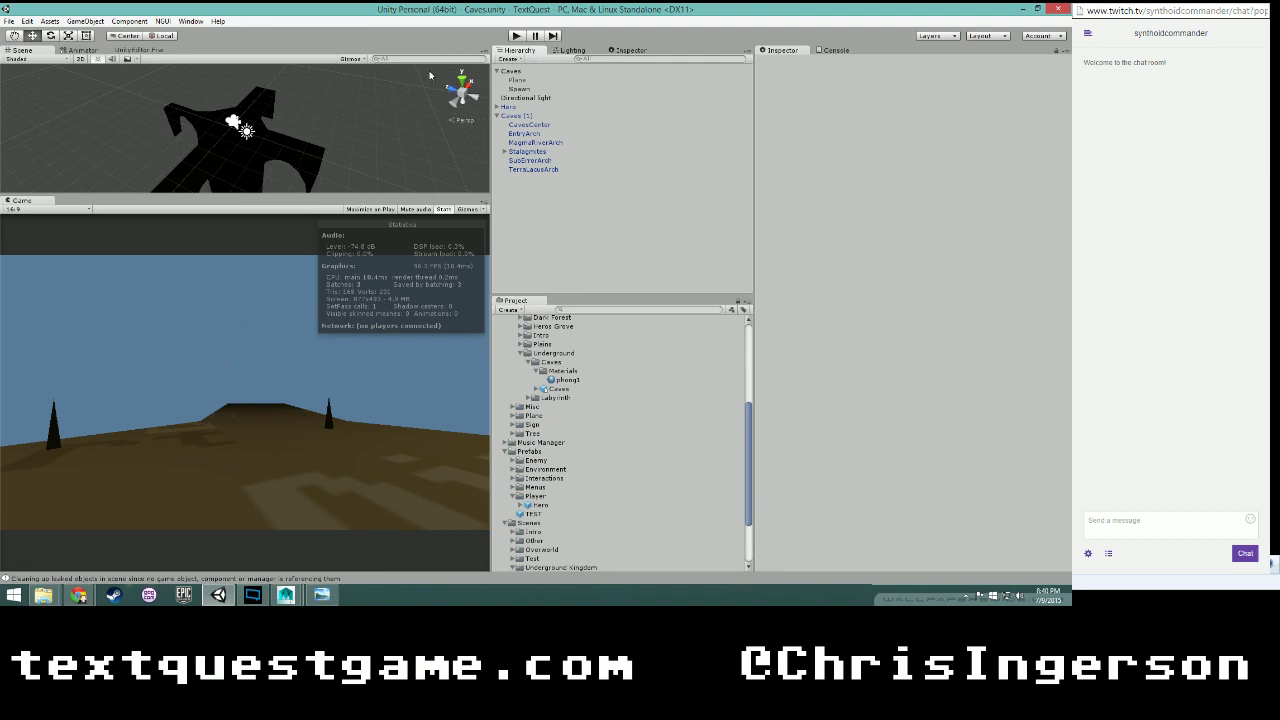
click(518, 36)
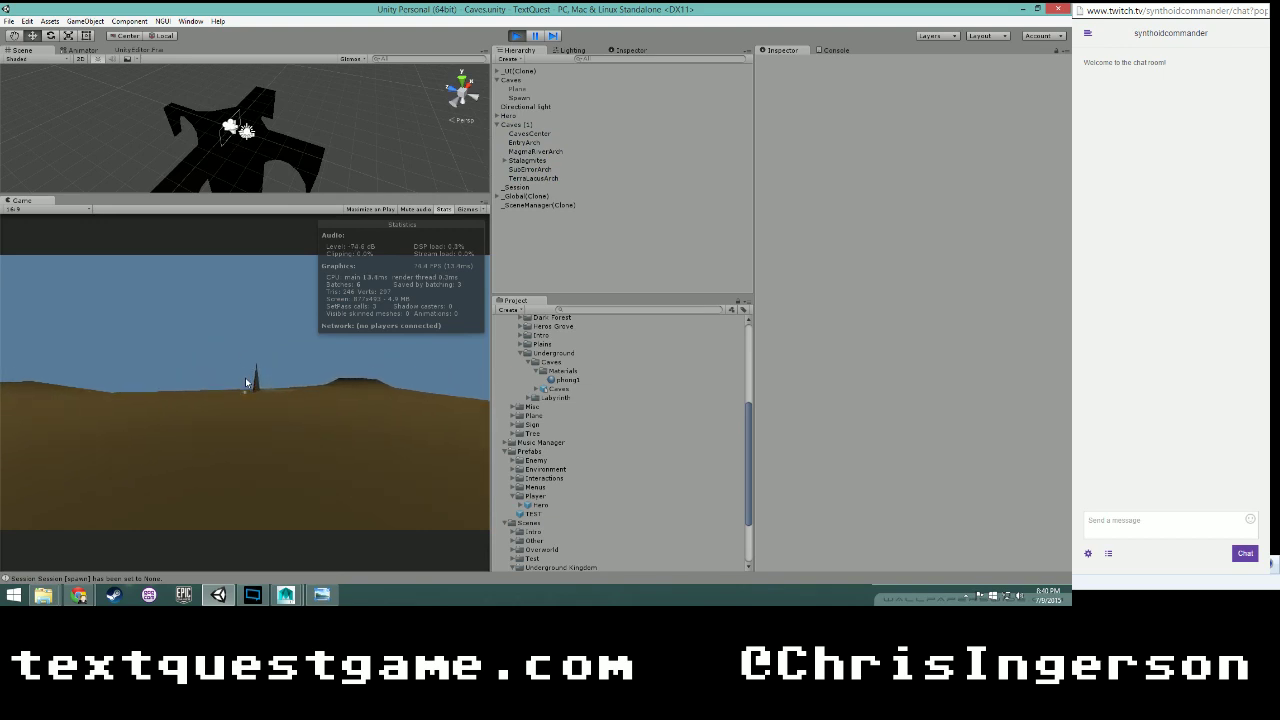
key(w)
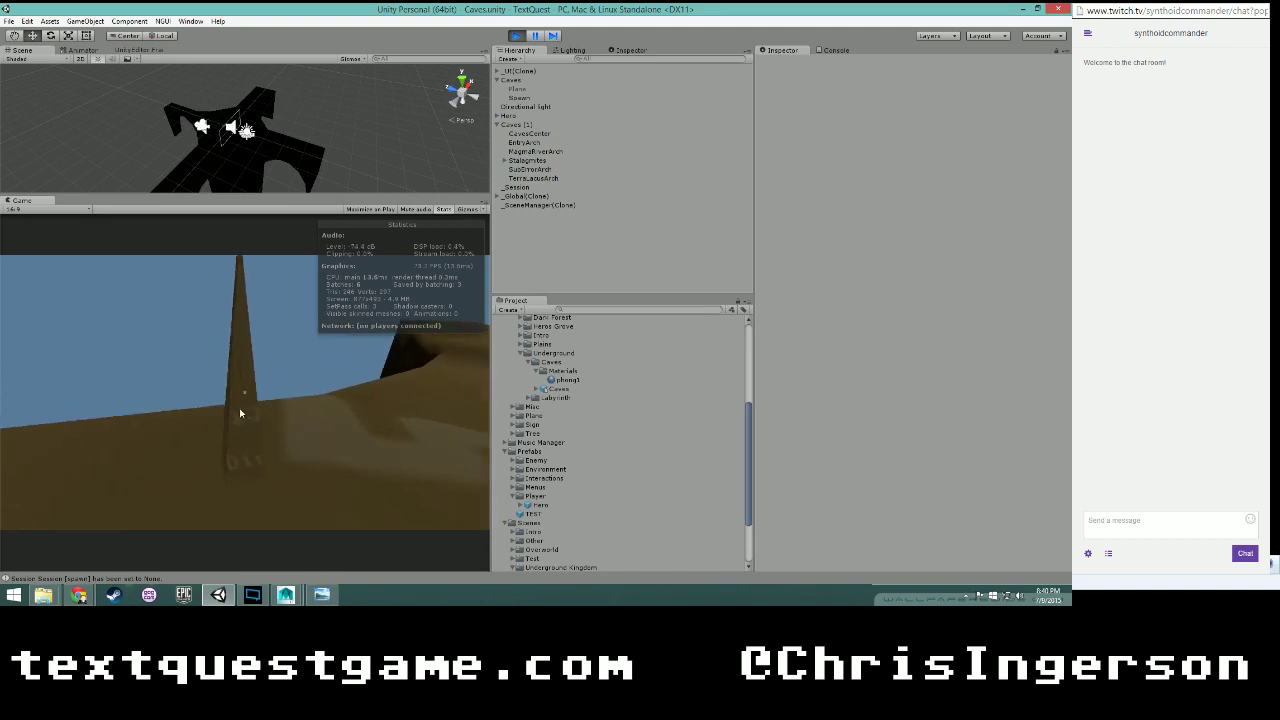
key(w)
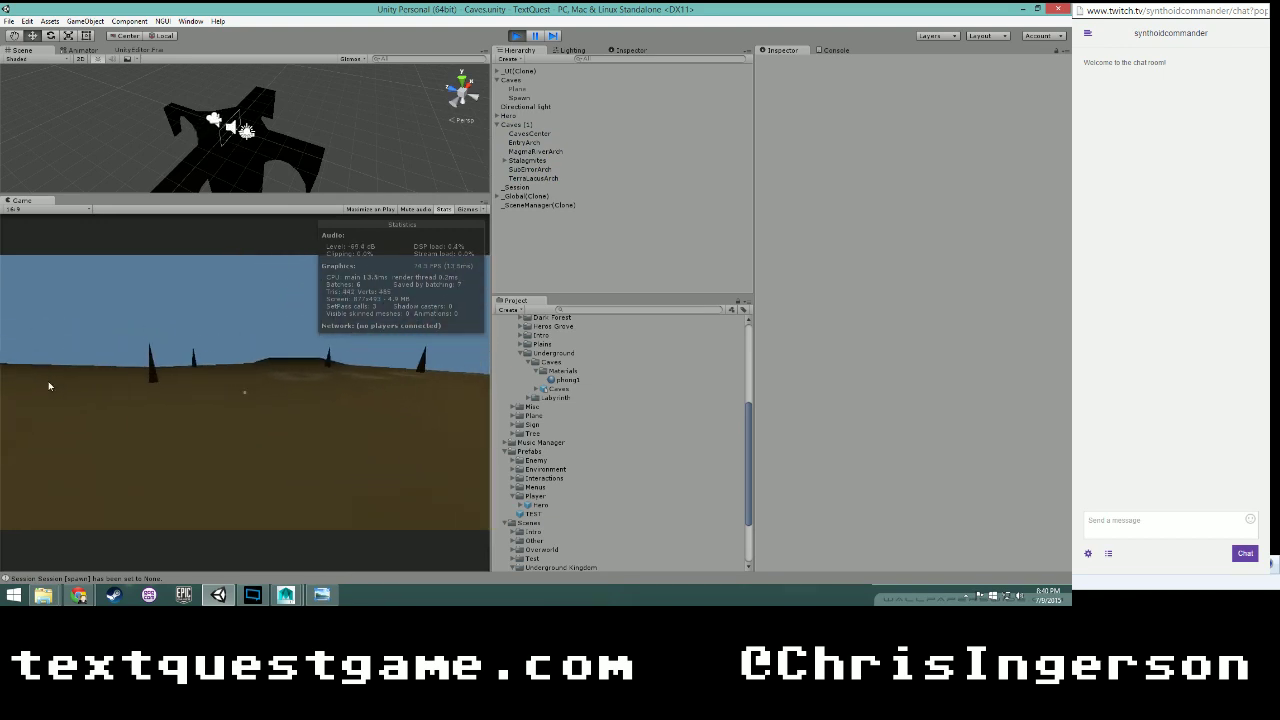
key(w)
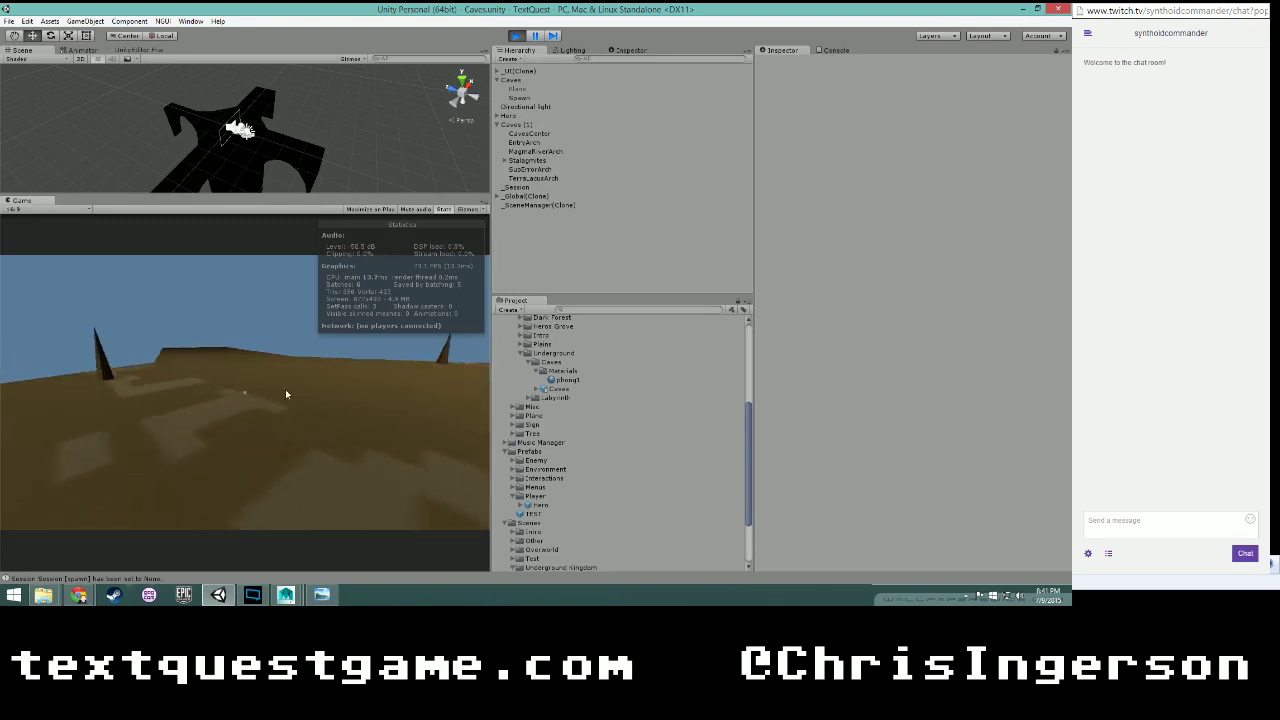
key(w)
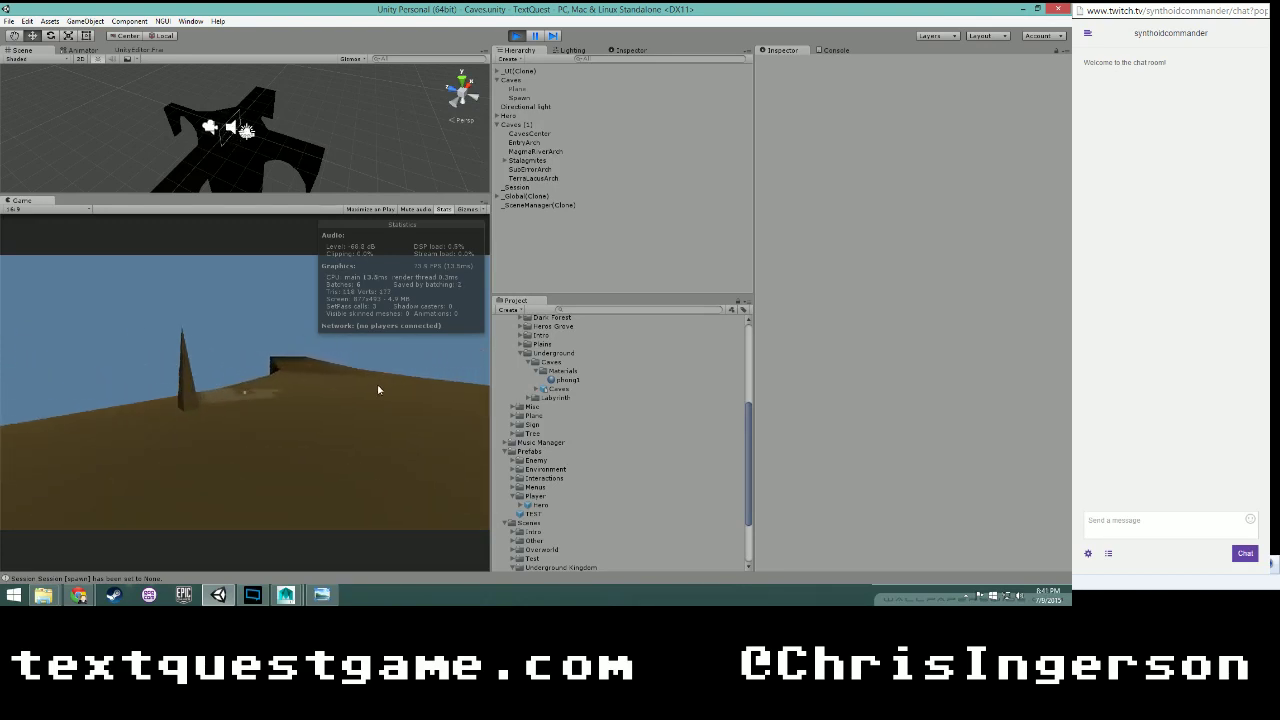
key(w)
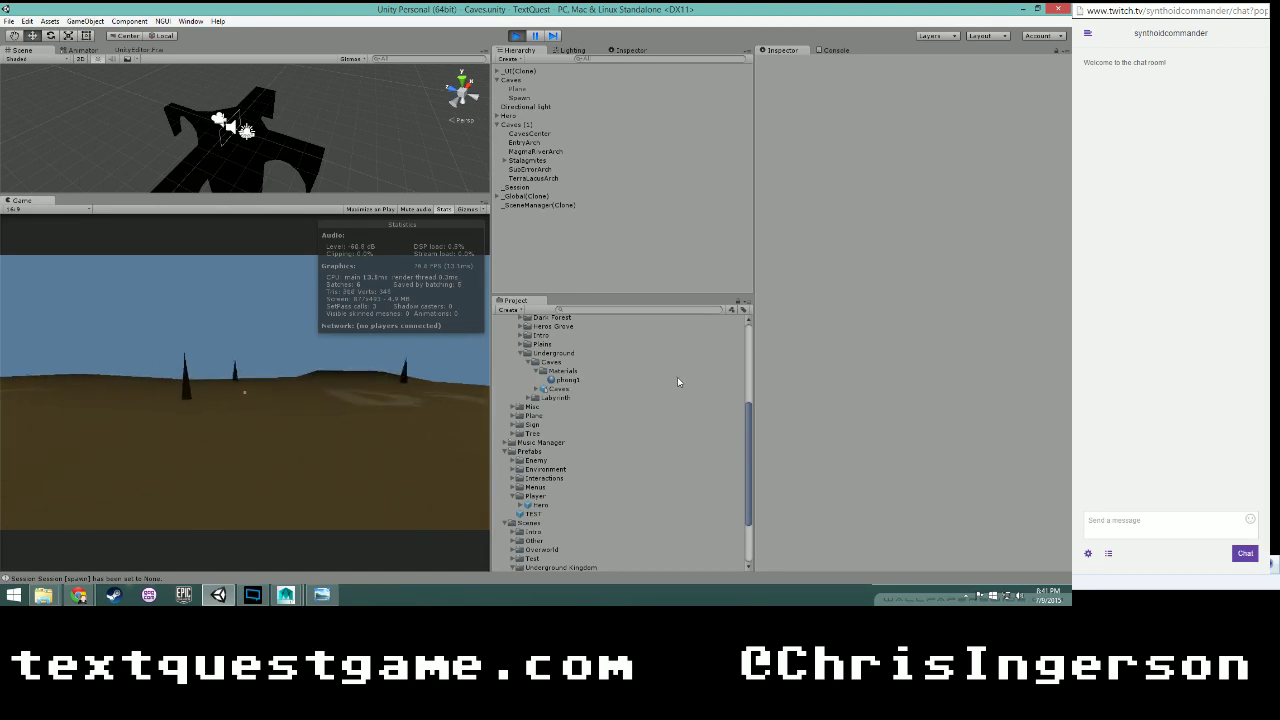
key(w)
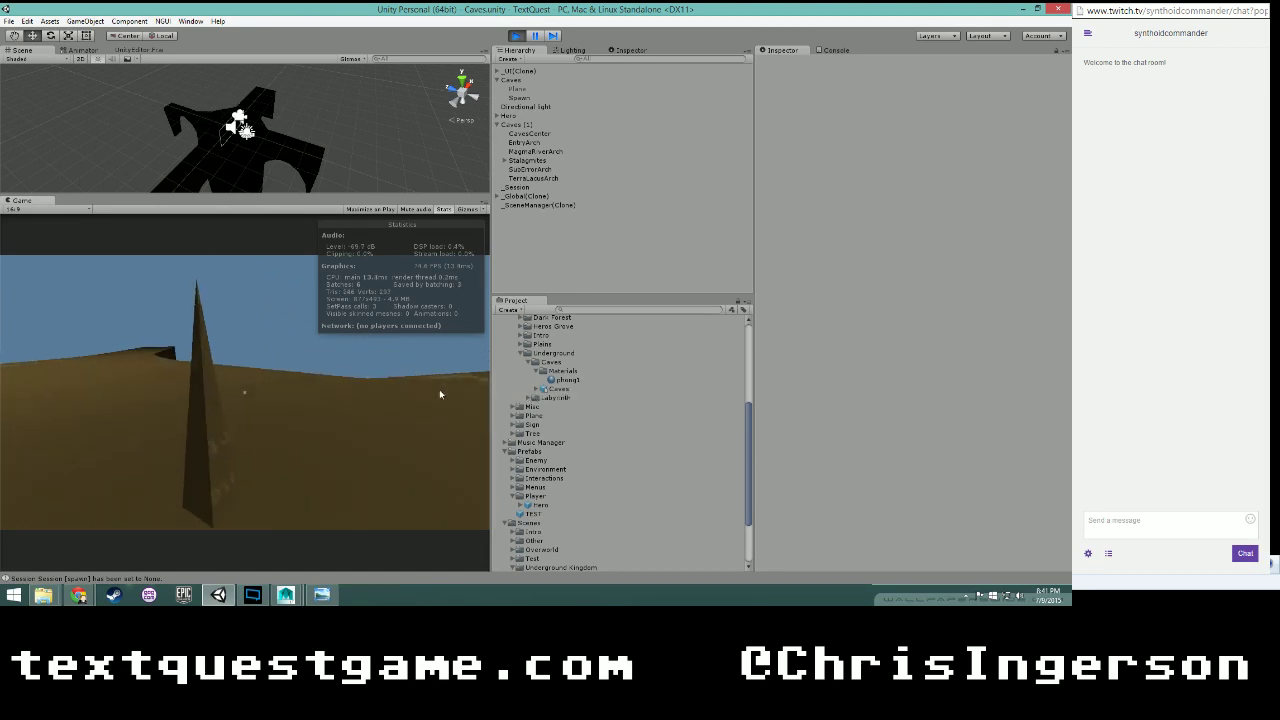
key(w)
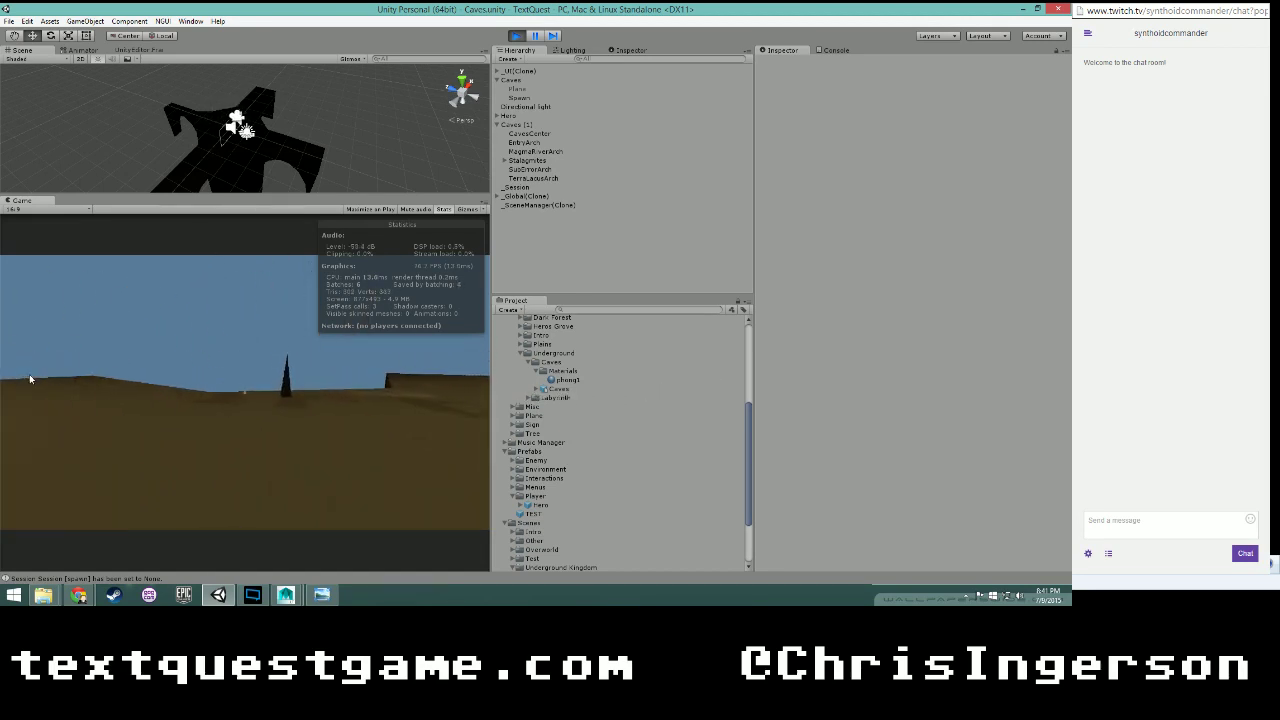
key(w)
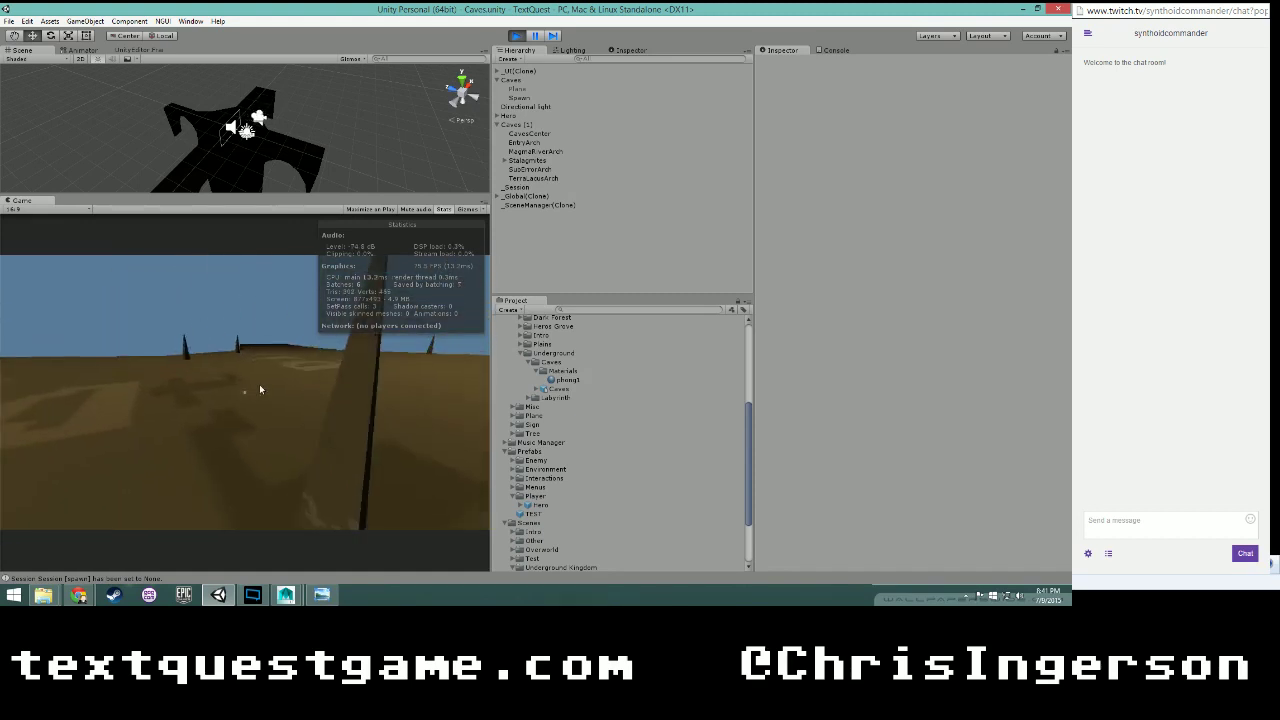
key(w)
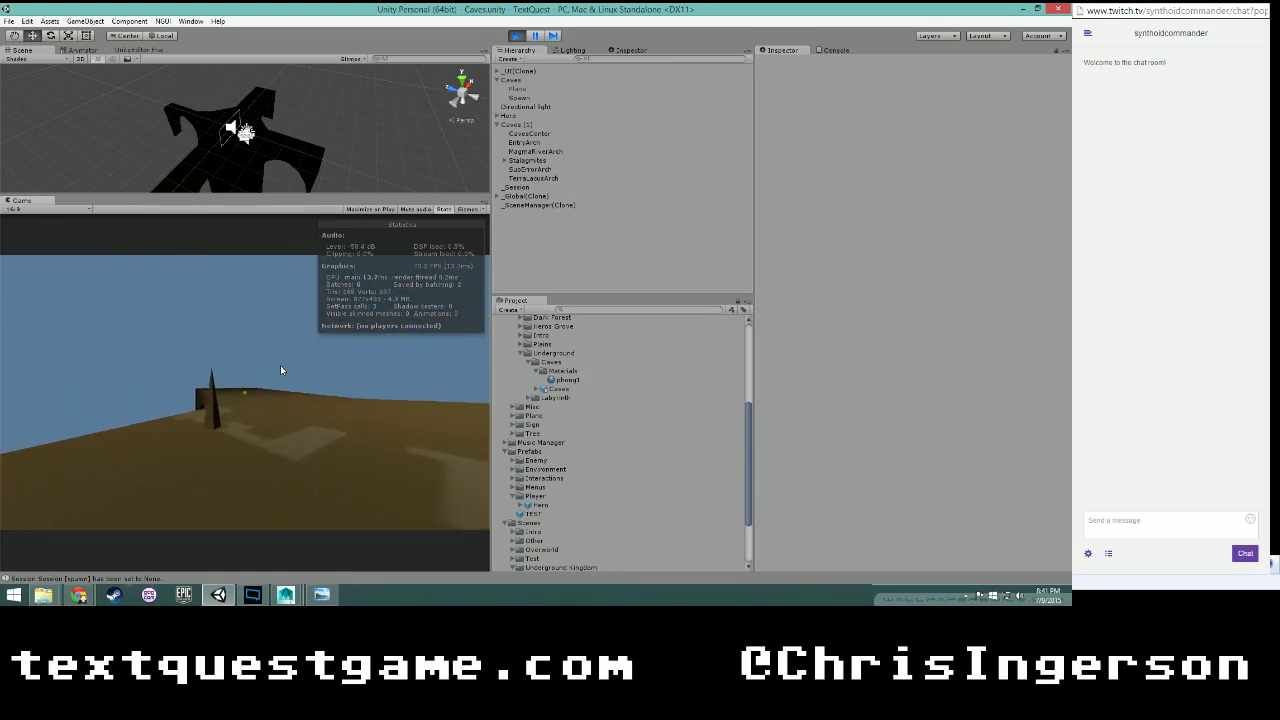
key(w)
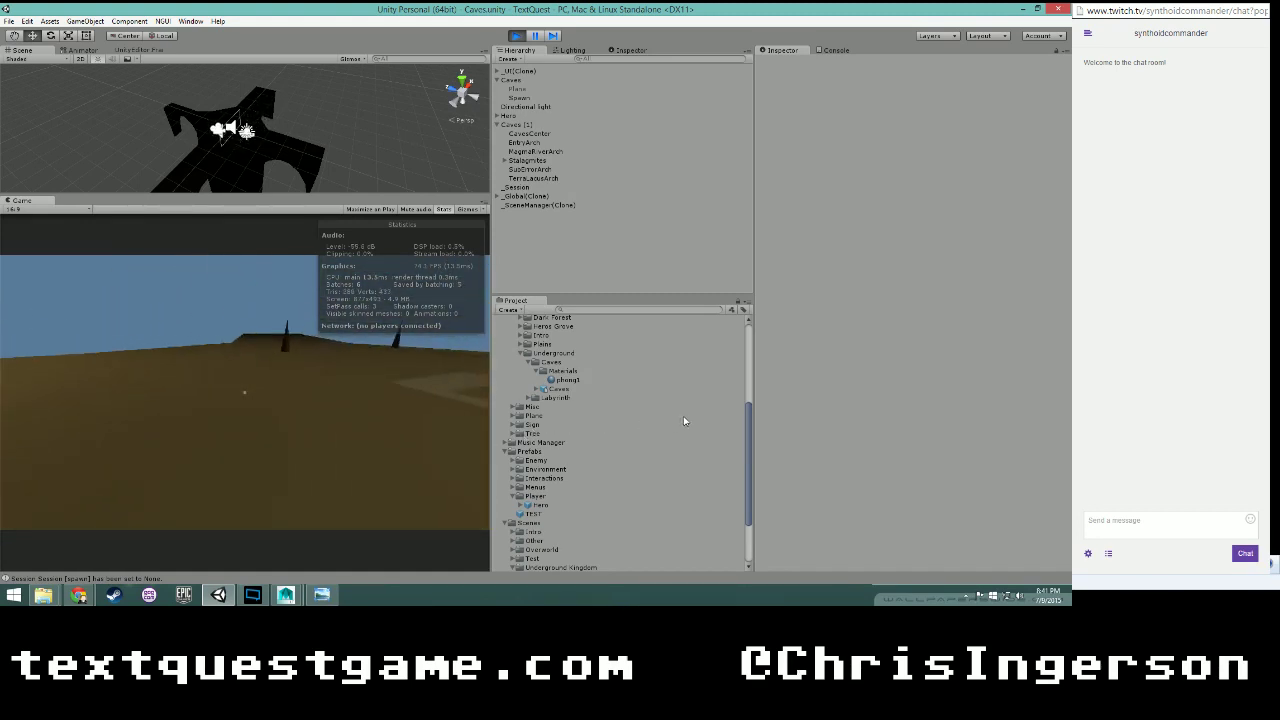
key(w)
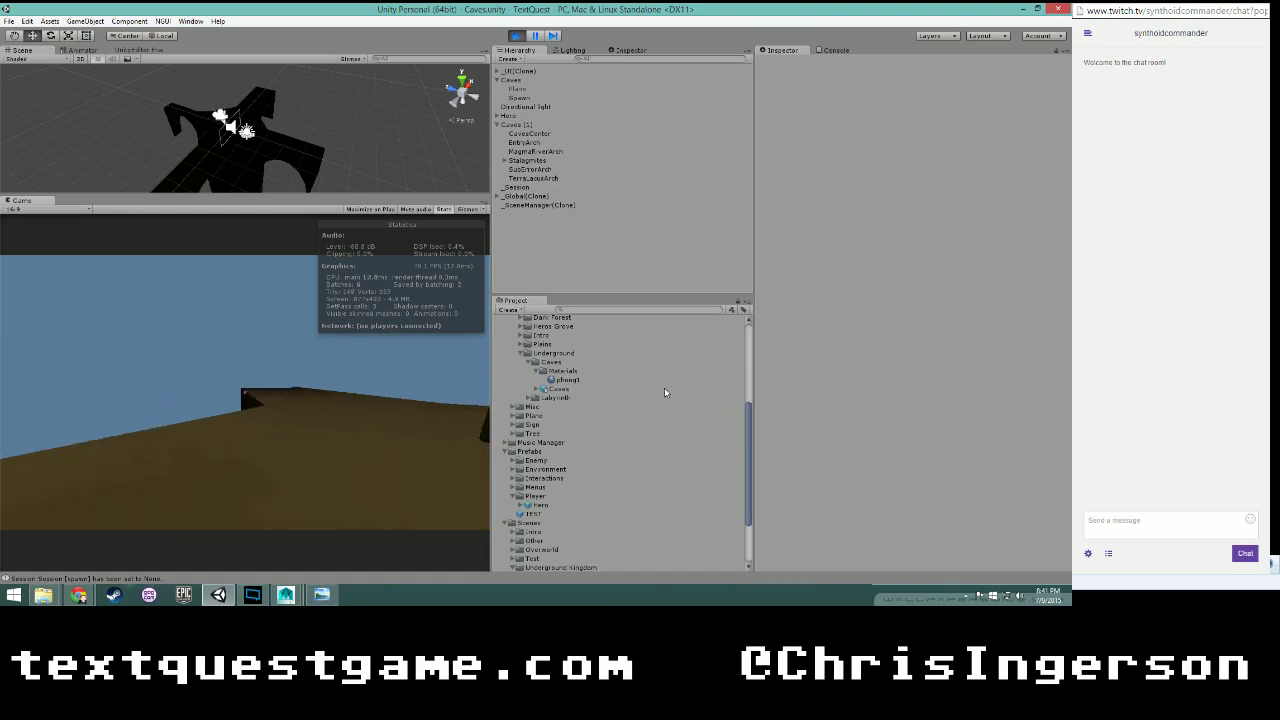
key(w)
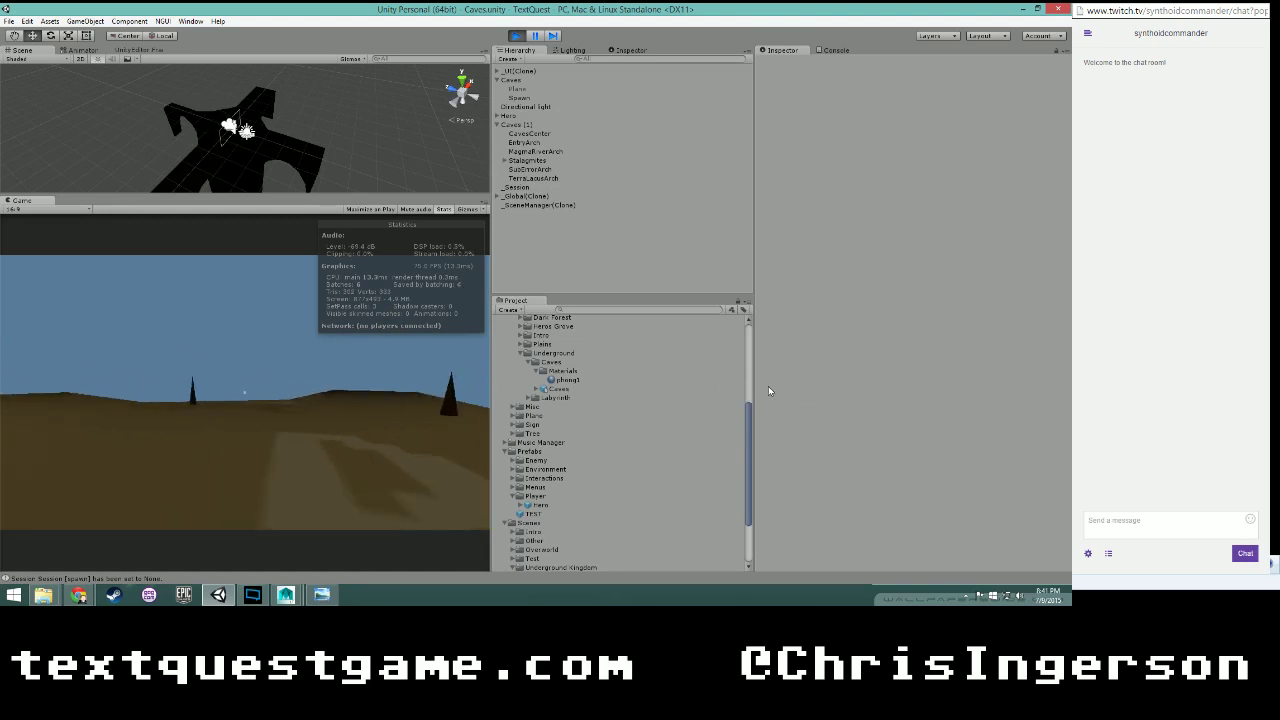
key(w)
key(w)
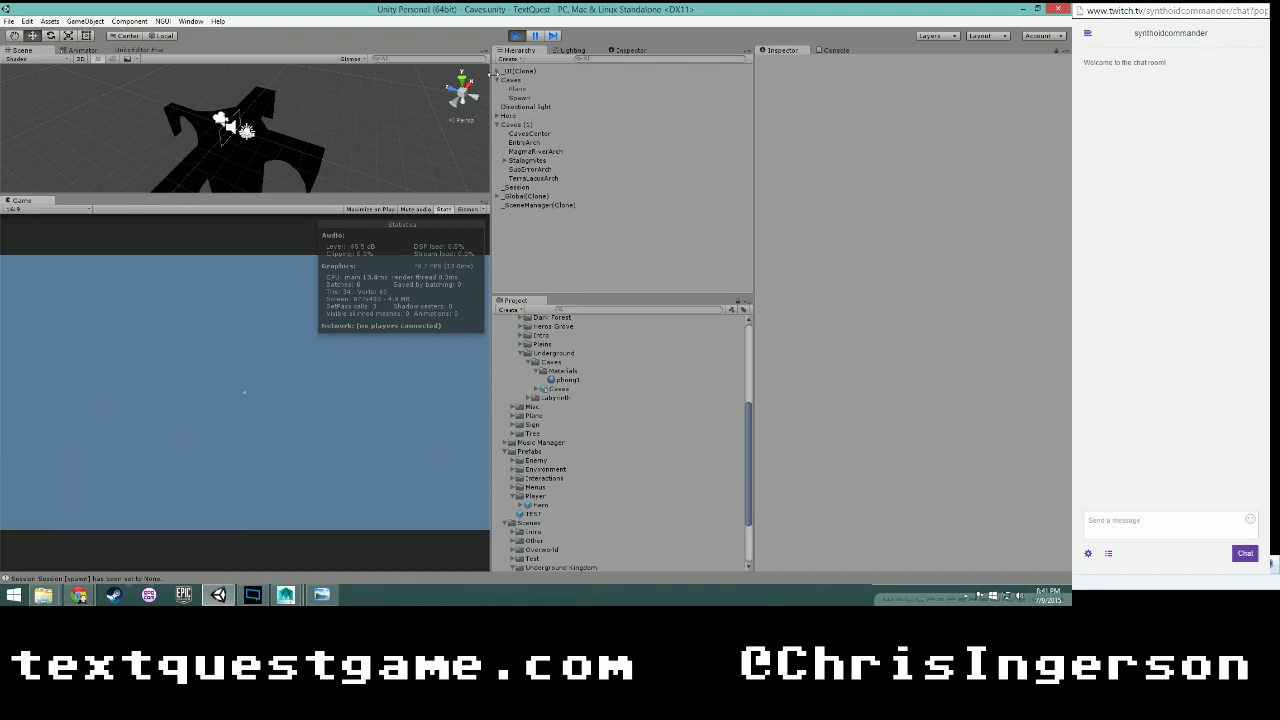
click(523, 34)
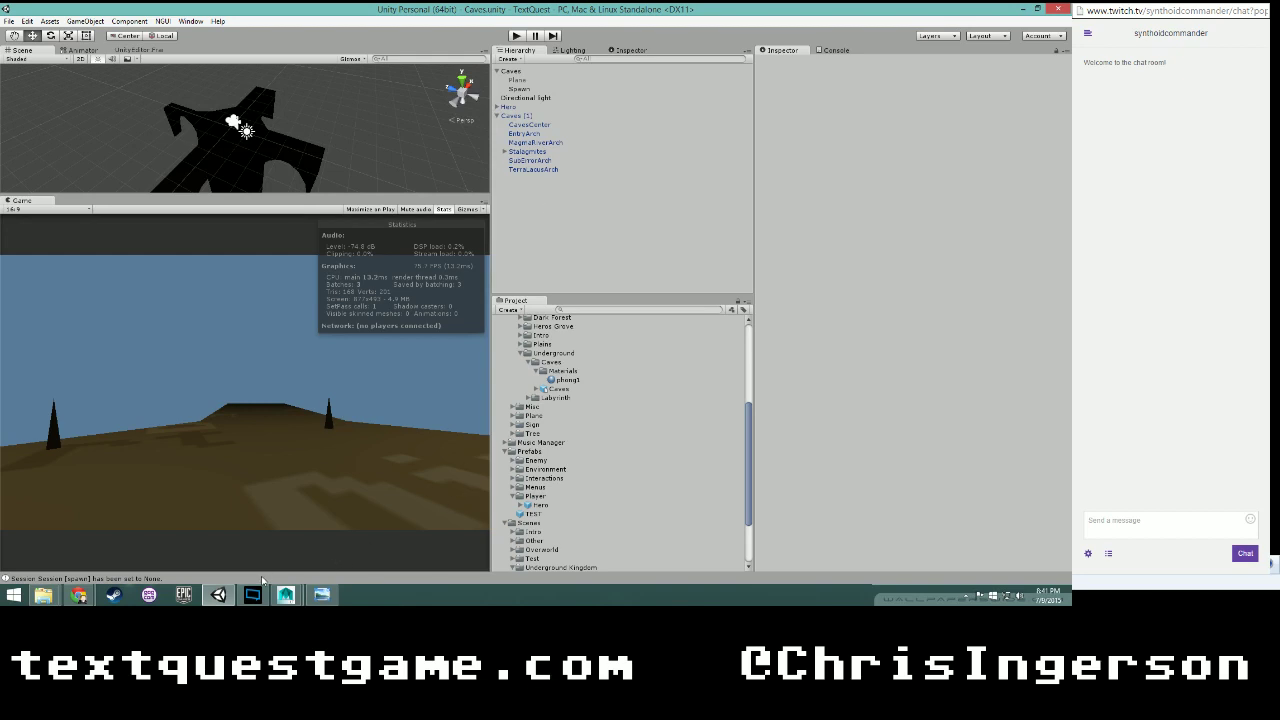
- Switch to Maya LT and examine the overall layout of the Caves model and its stalagmites
mouse_move(290, 596)
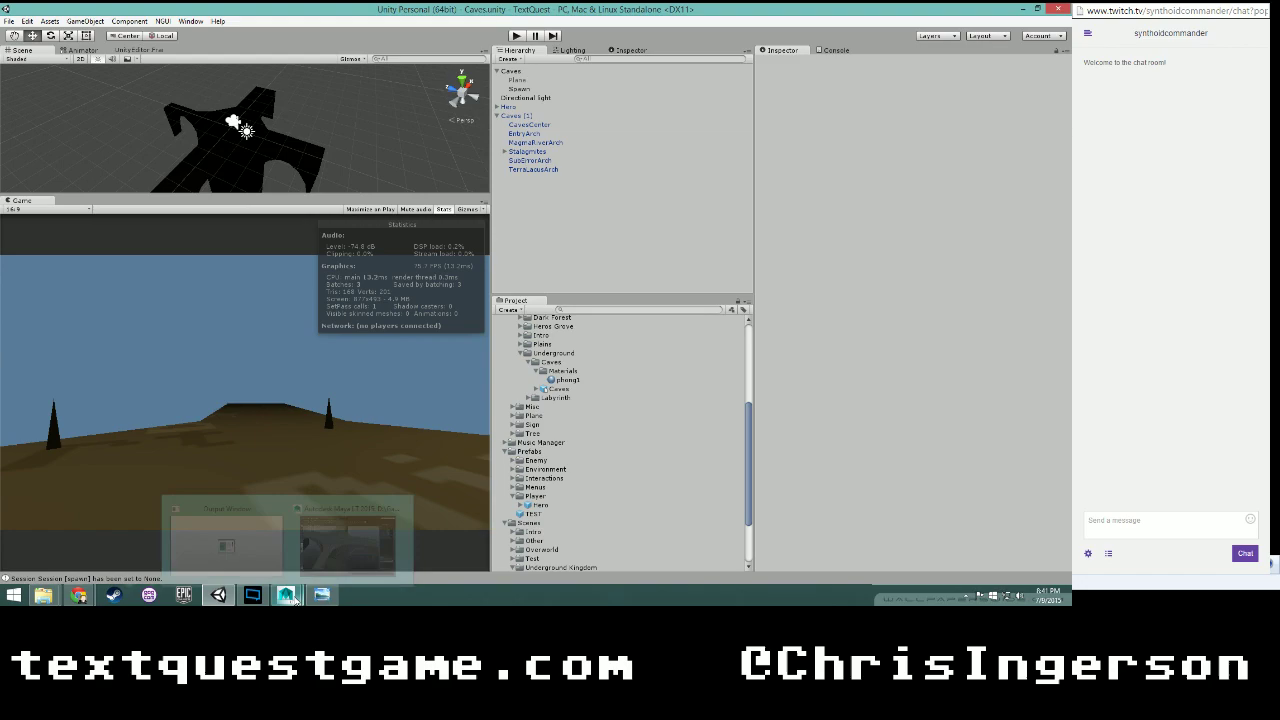
click(344, 540)
scroll(510, 381, down, 4)
scroll(509, 377, up, 4)
scroll(517, 383, down, 4)
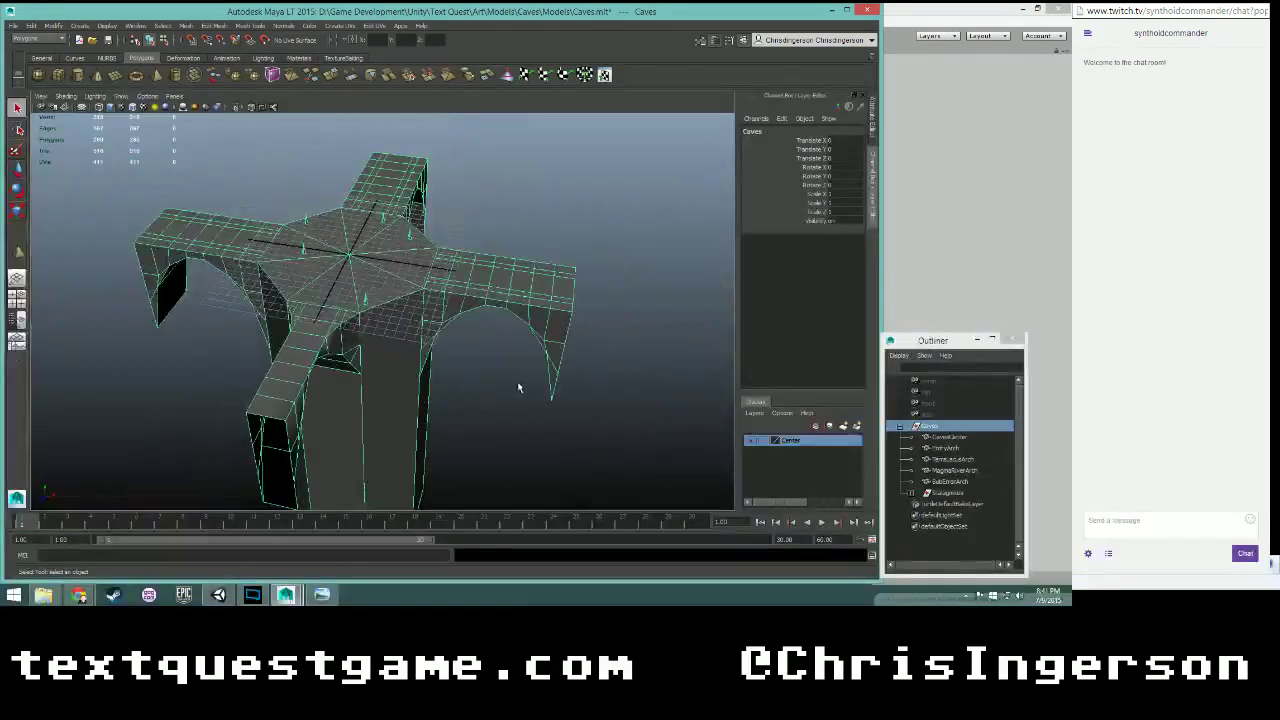
scroll(517, 381, up, 2)
mouse_move(486, 377)
alt+mouse_down()
mouse_move(466, 330)
mouse_move(472, 372)
mouse_move(480, 335)
mouse_move(509, 386)
mouse_move(450, 305)
mouse_move(594, 362)
mouse_move(482, 385)
alt+mouse_up()
- Switch to Unity and play-test the Caves scene by walking from the center out past the cave arches, ending play mode when done
click(218, 595)
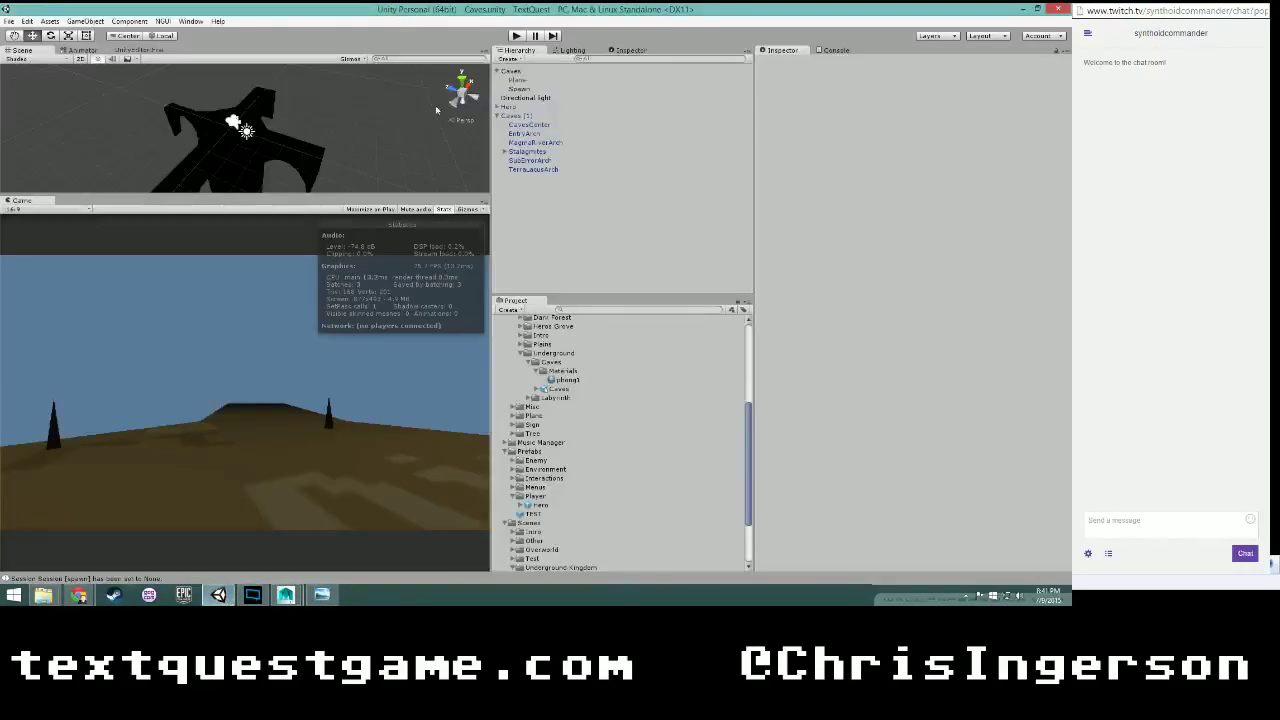
click(516, 37)
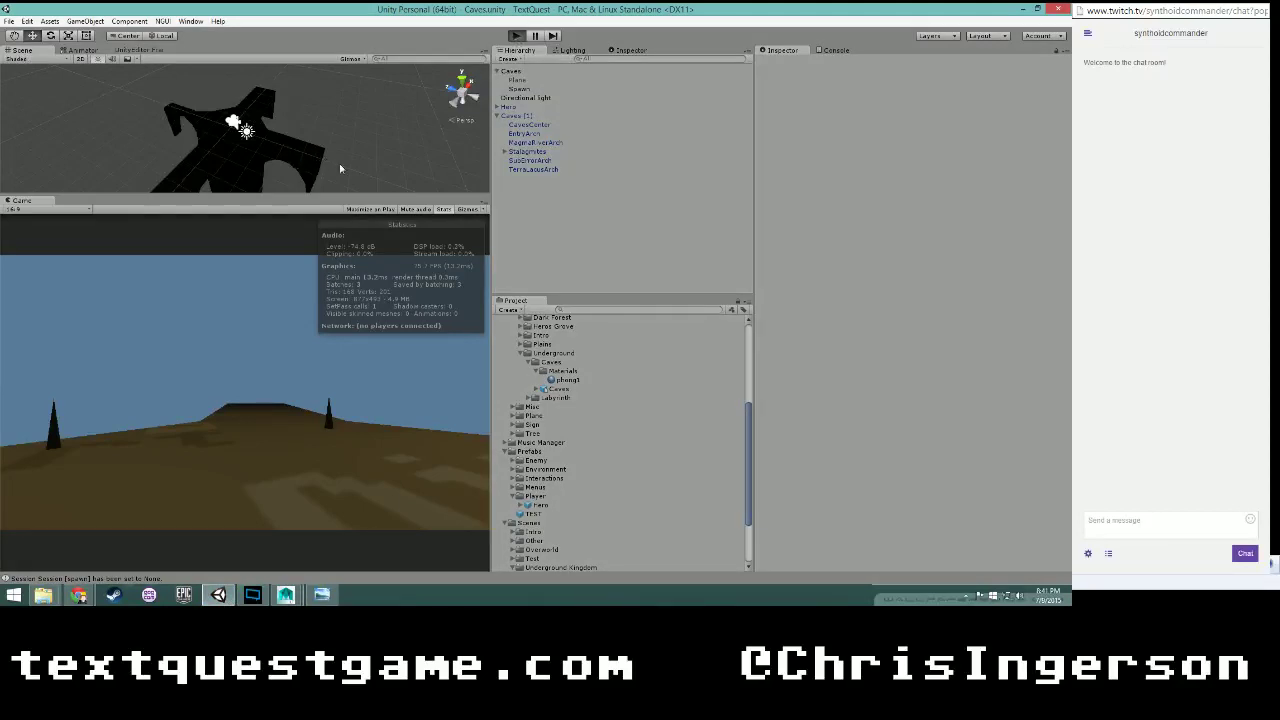
key(w)
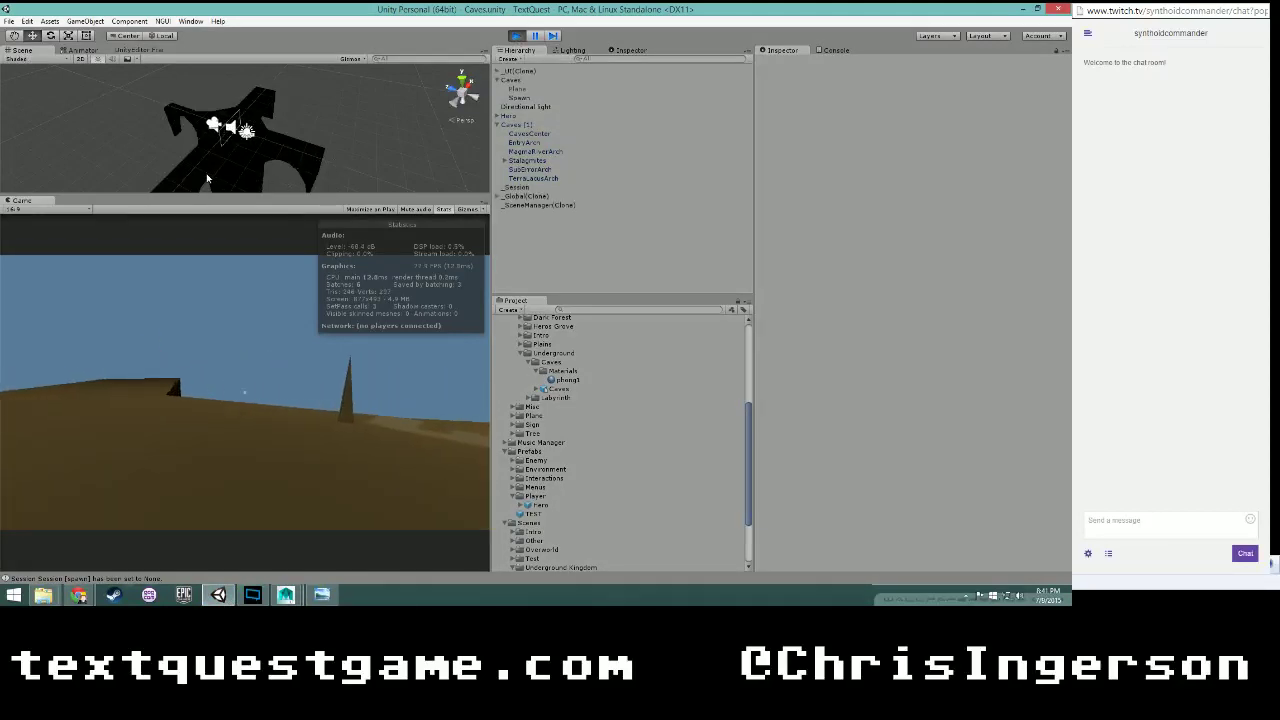
key(w)
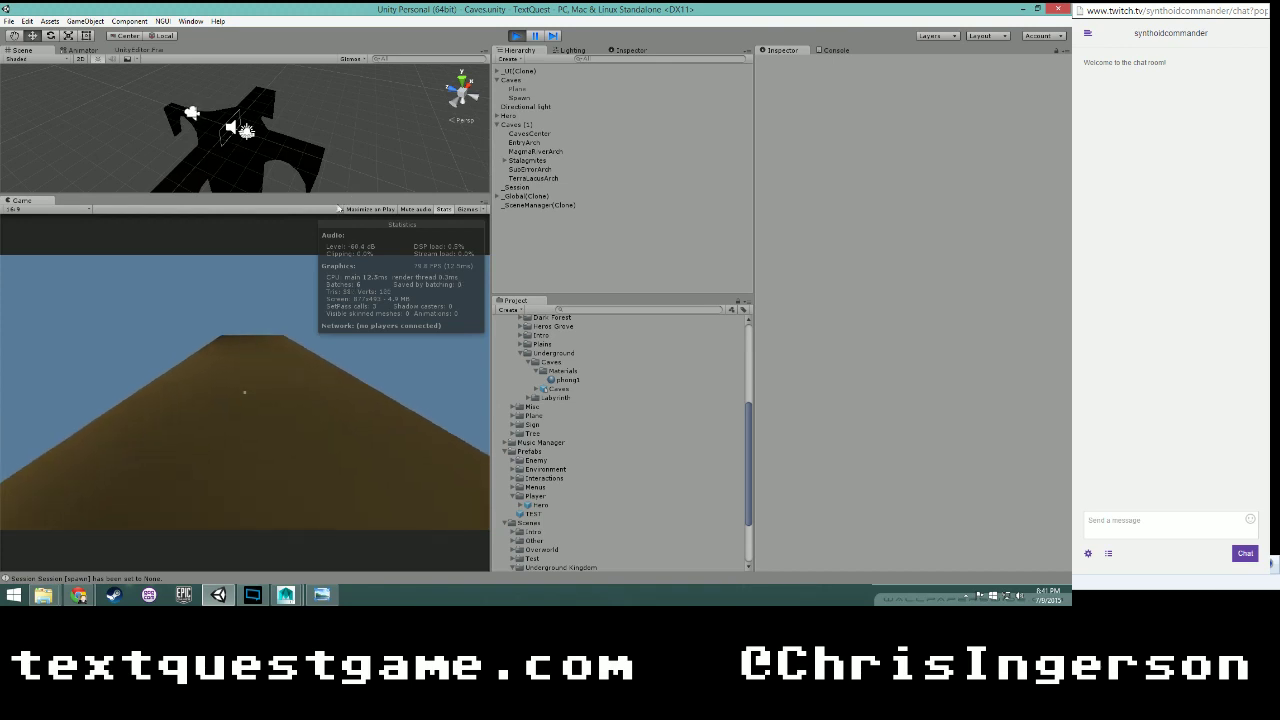
key(w)
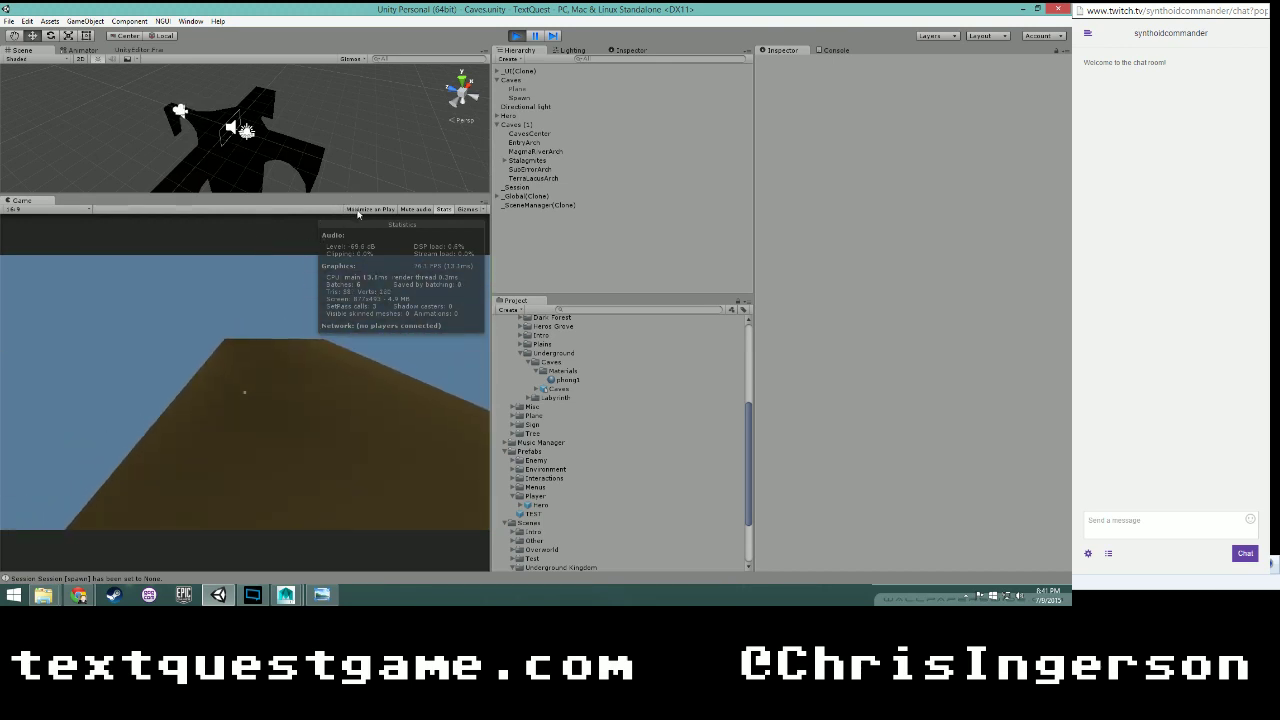
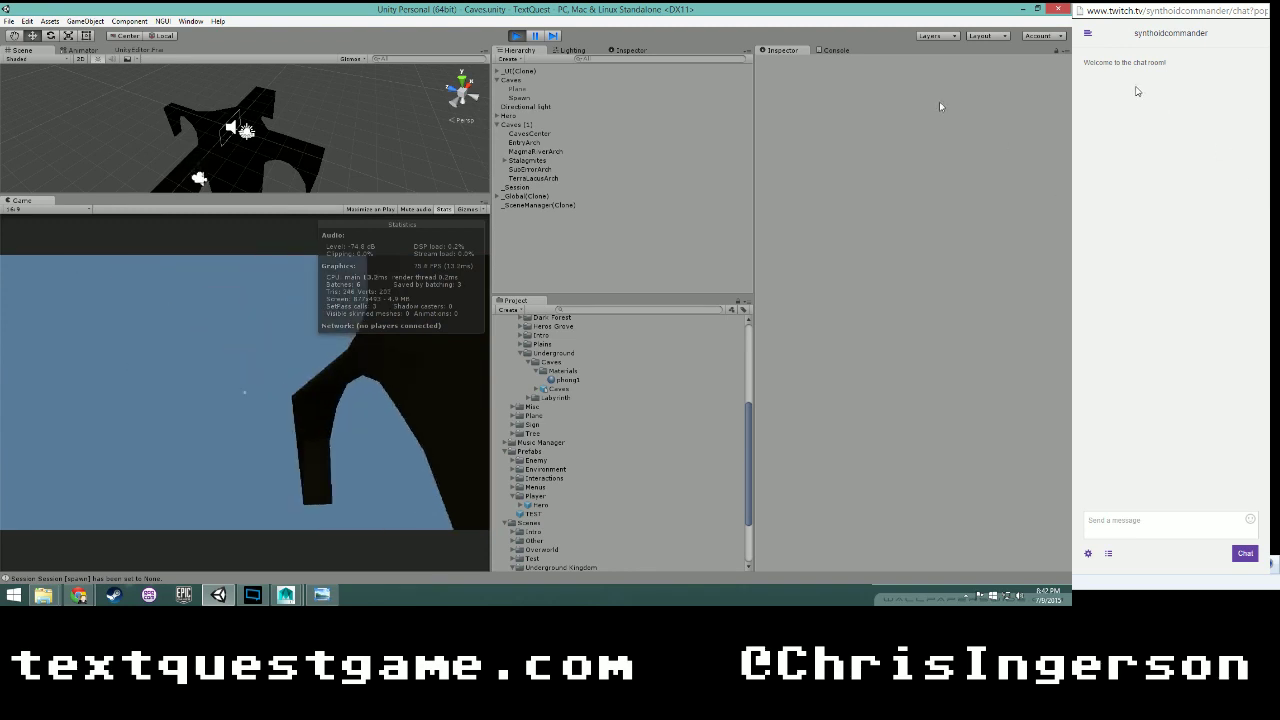
click(516, 36)
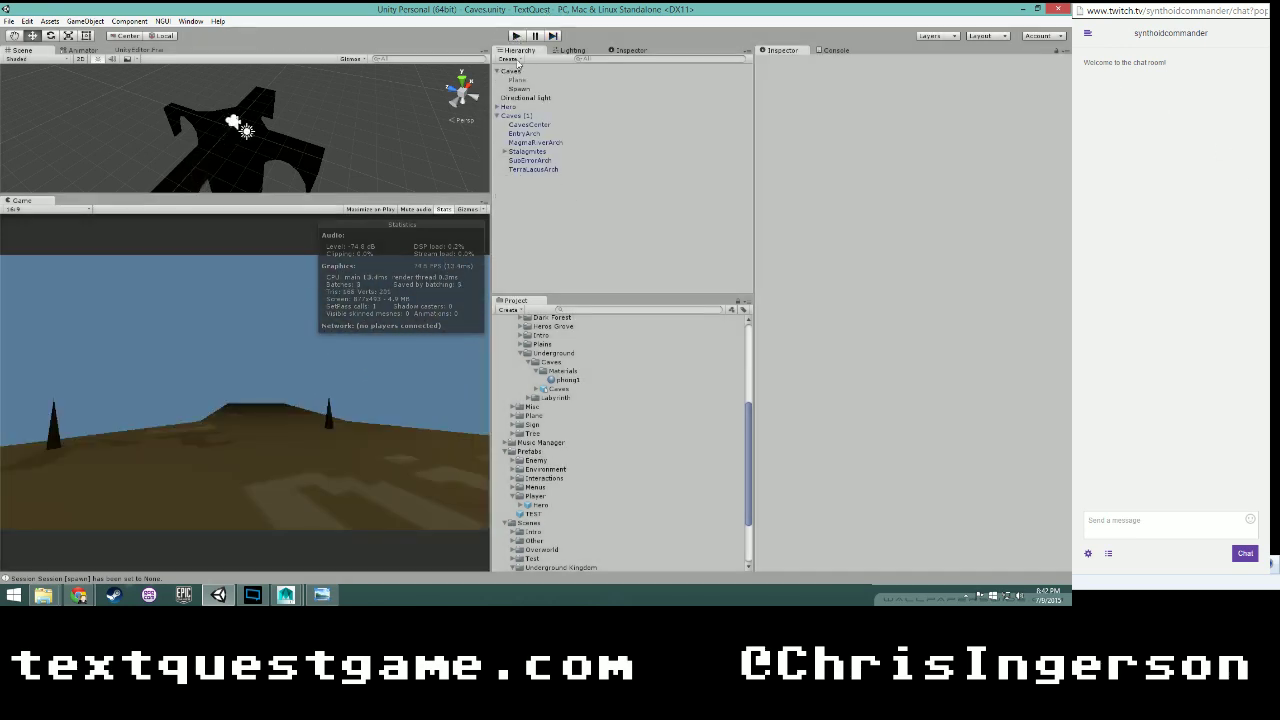
- Add a Mesh Collider to MagmaRiverArch, the individual stalagmites inside the Stalagmites group, and the two arches listed after that group
click(528, 125)
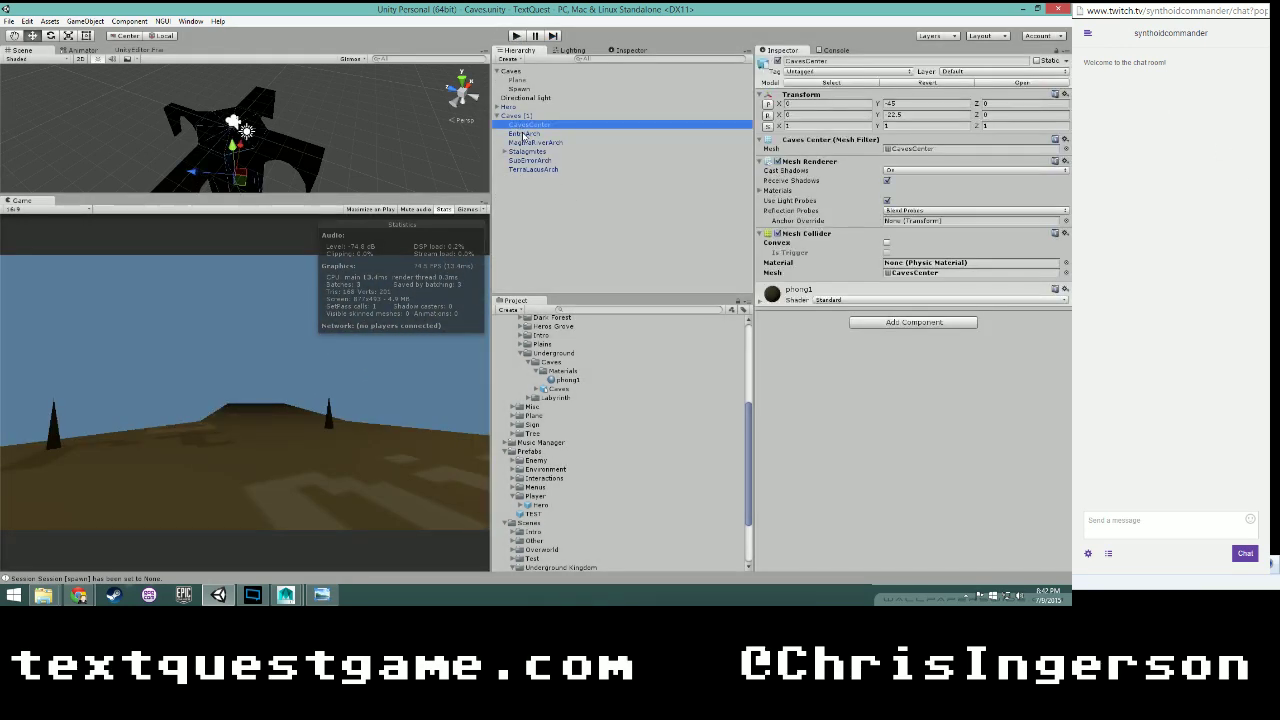
click(523, 134)
click(526, 143)
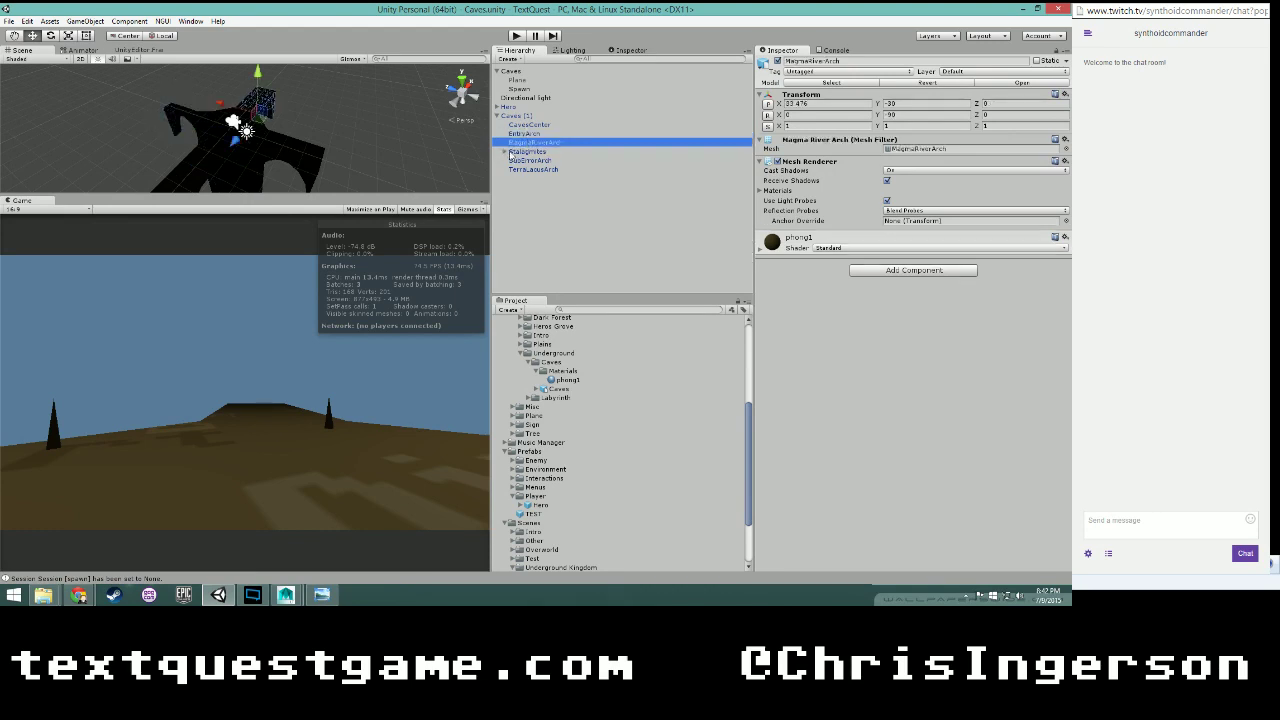
click(527, 151)
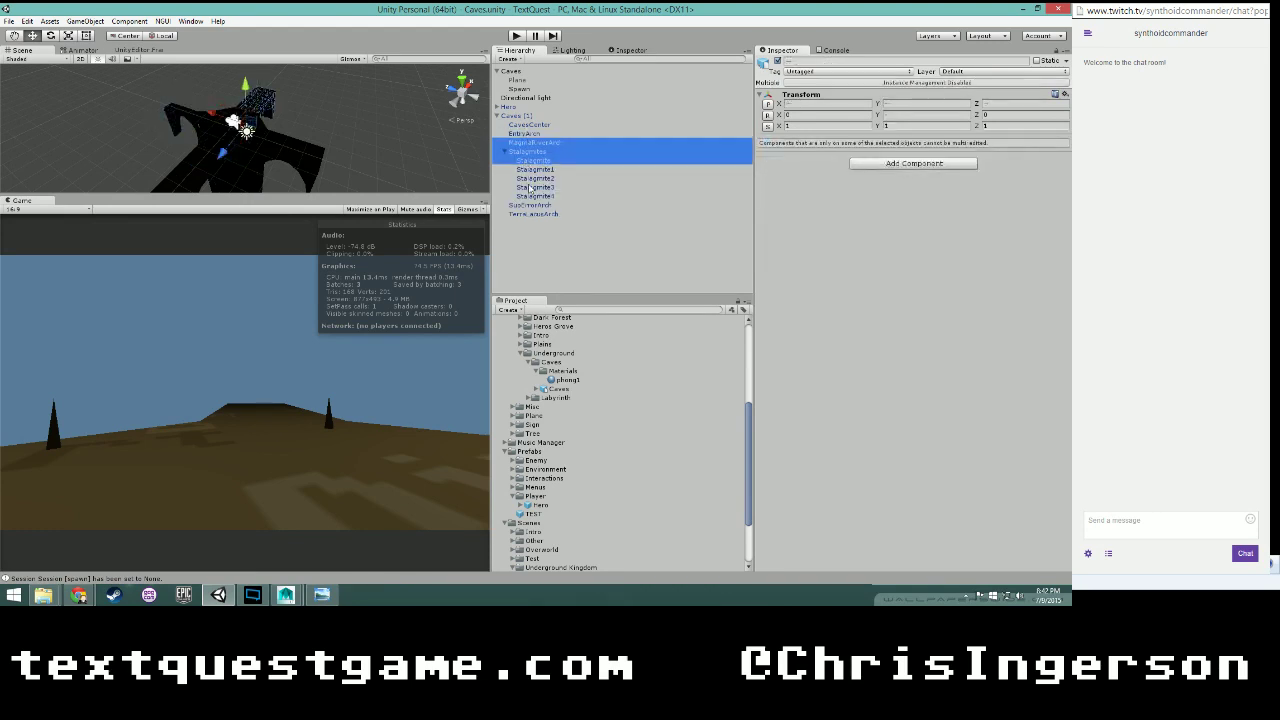
click(531, 213)
shift+click(528, 143)
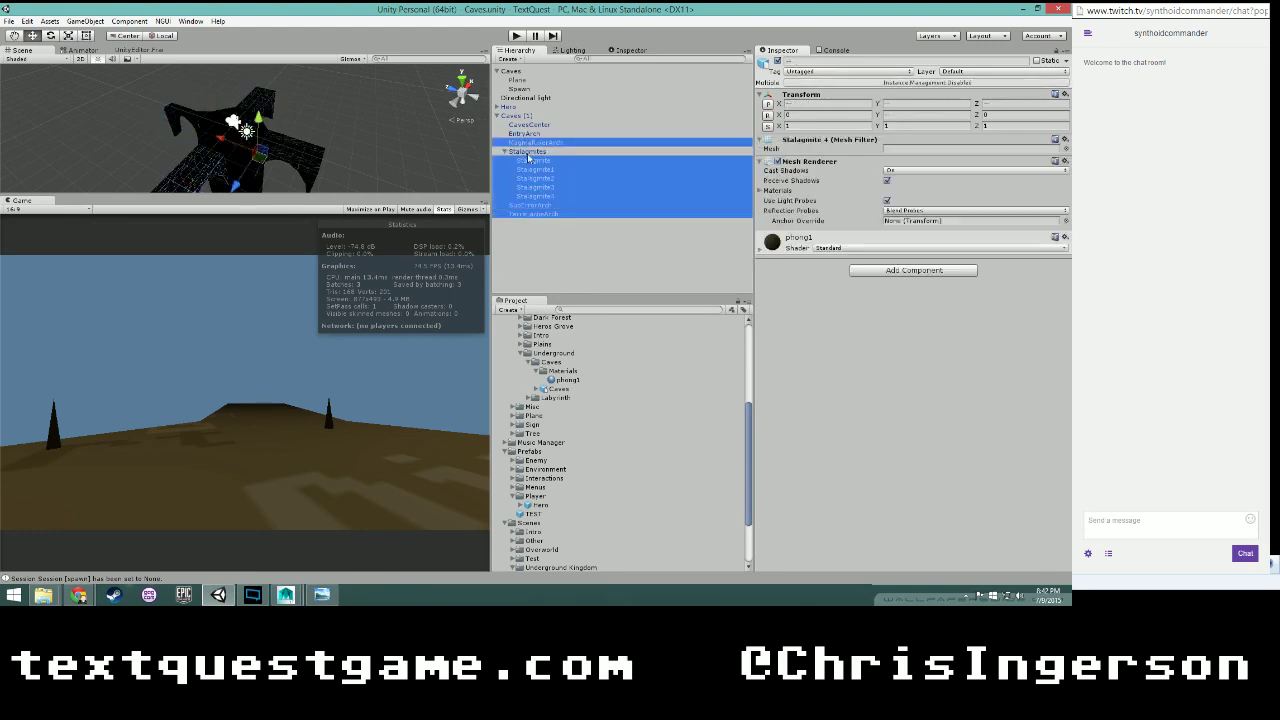
click(890, 271)
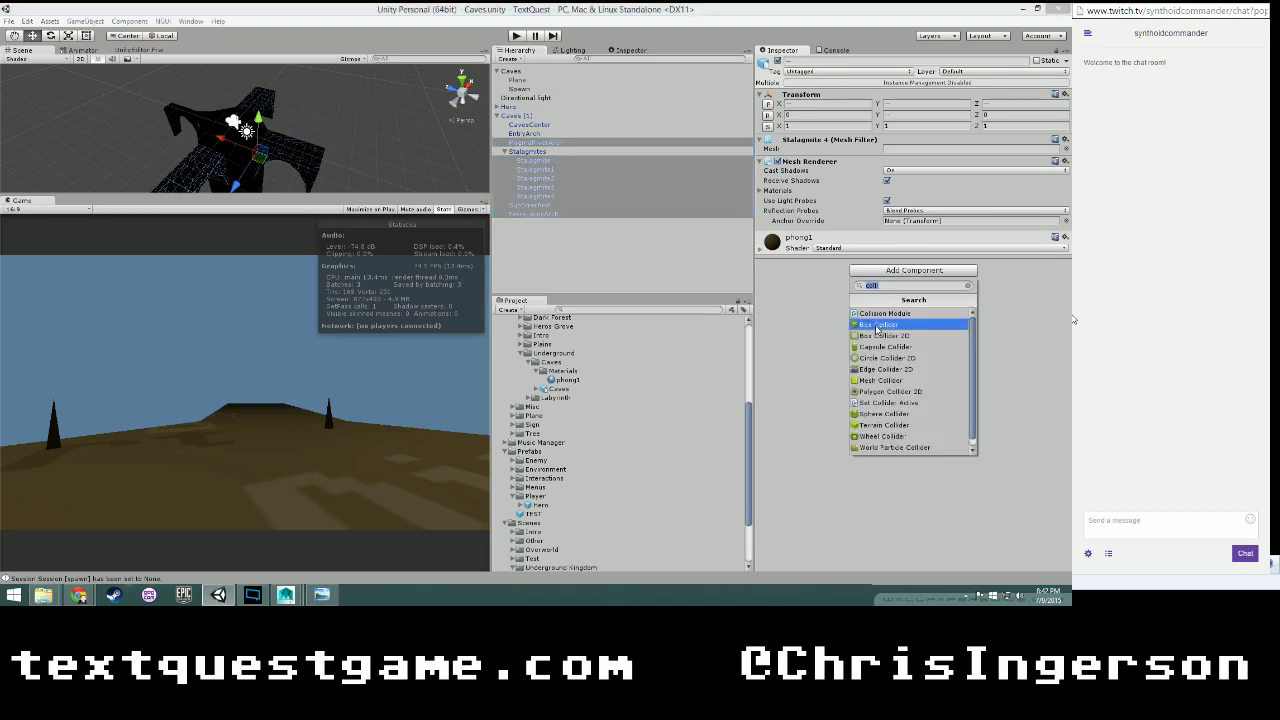
click(874, 381)
click(612, 244)
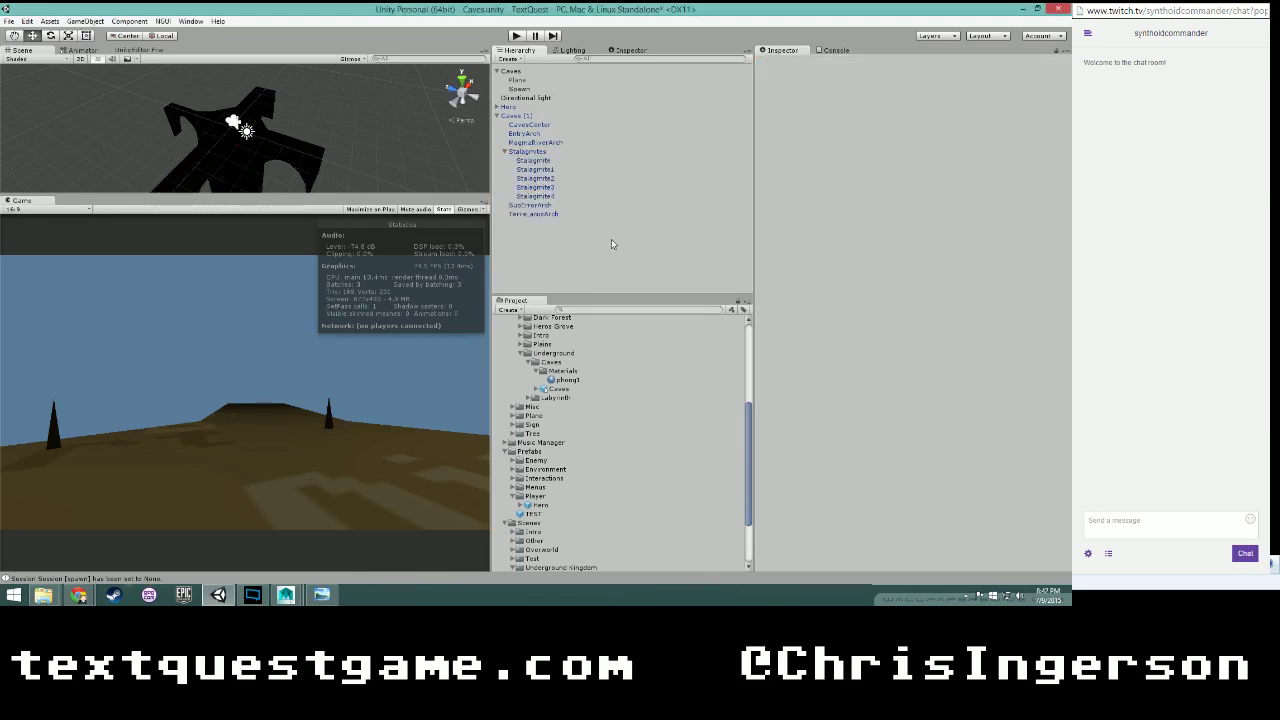
- Play-test the Caves scene, walking out along the arches and back across the center among the stalagmites to check the colliders
click(516, 36)
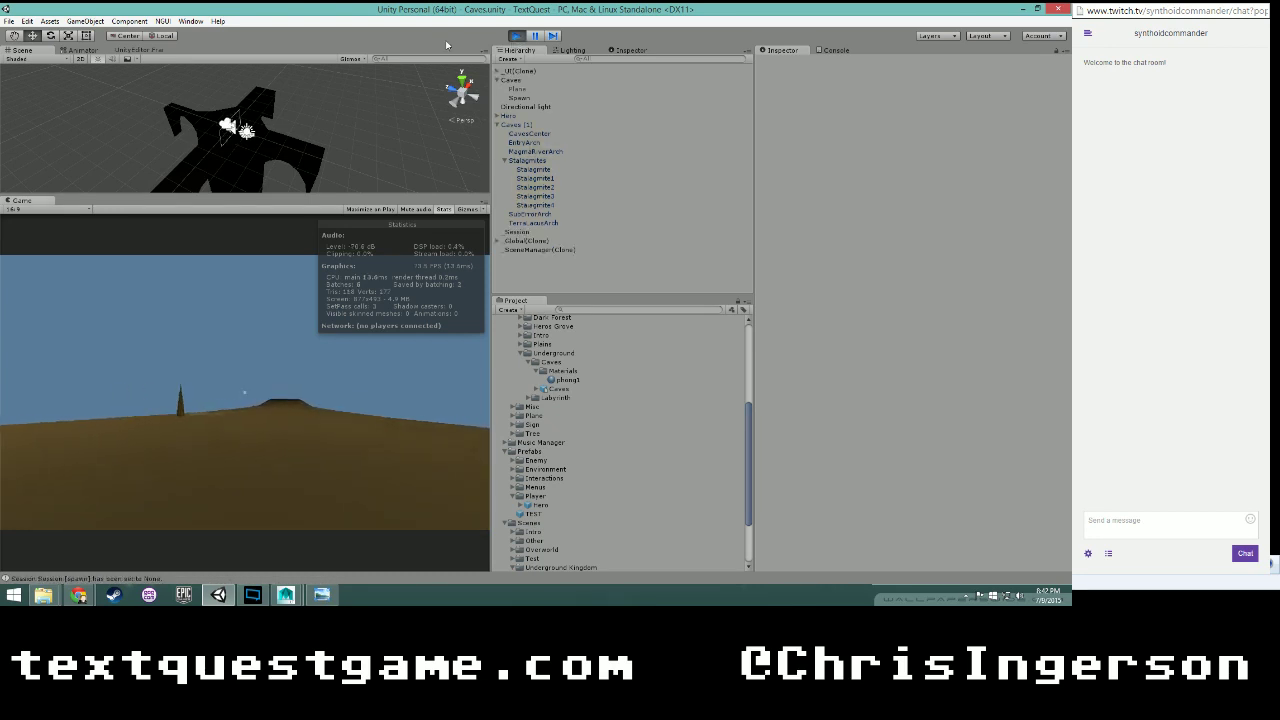
key(w)
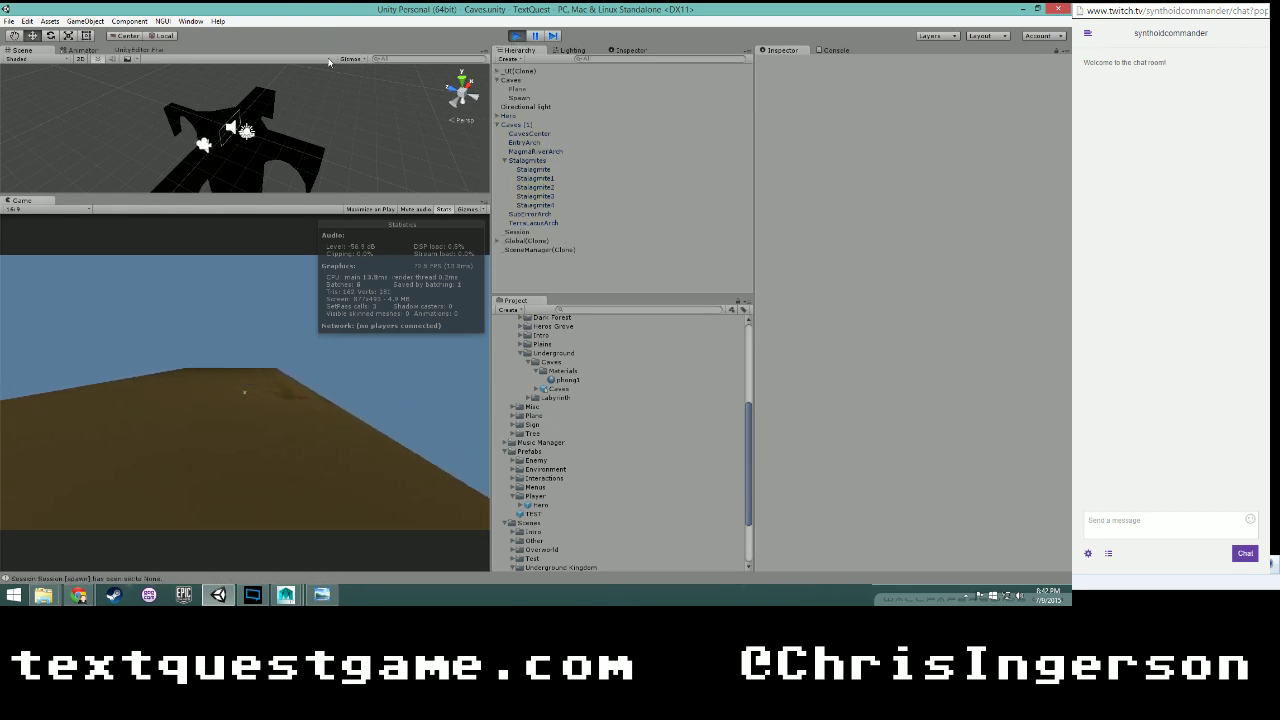
key(w)
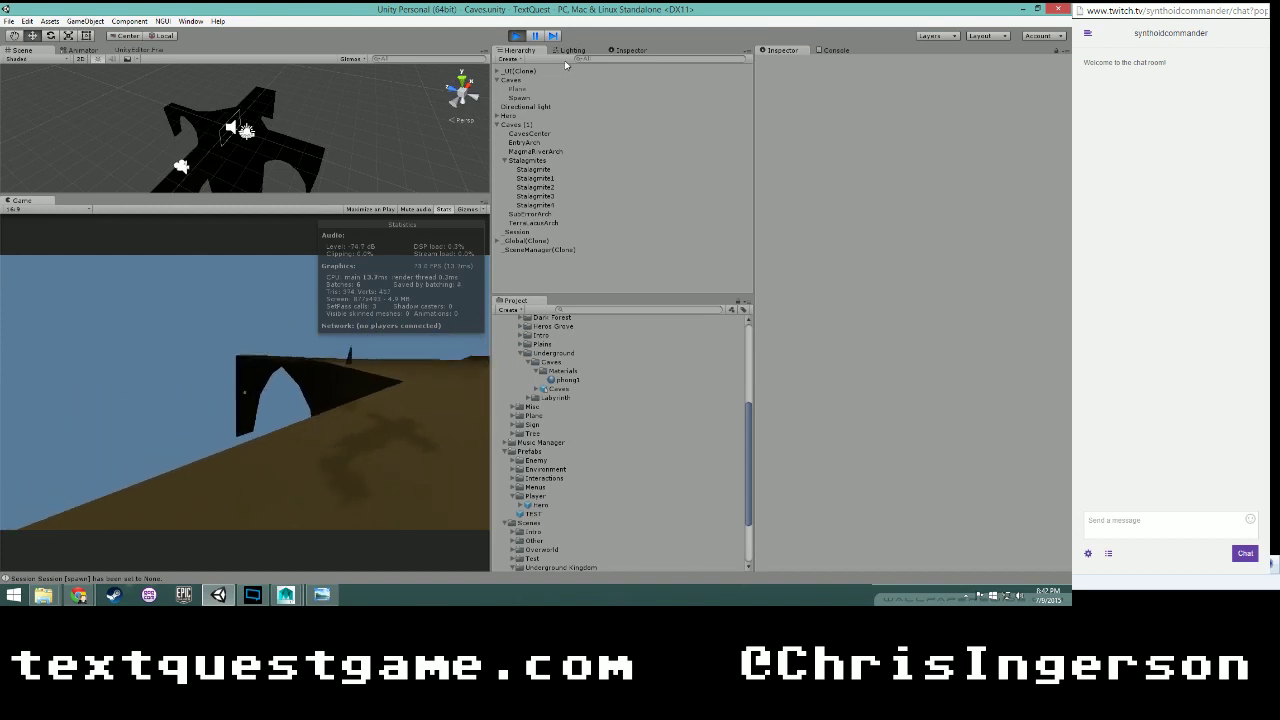
key(w)
right_click(600, 55)
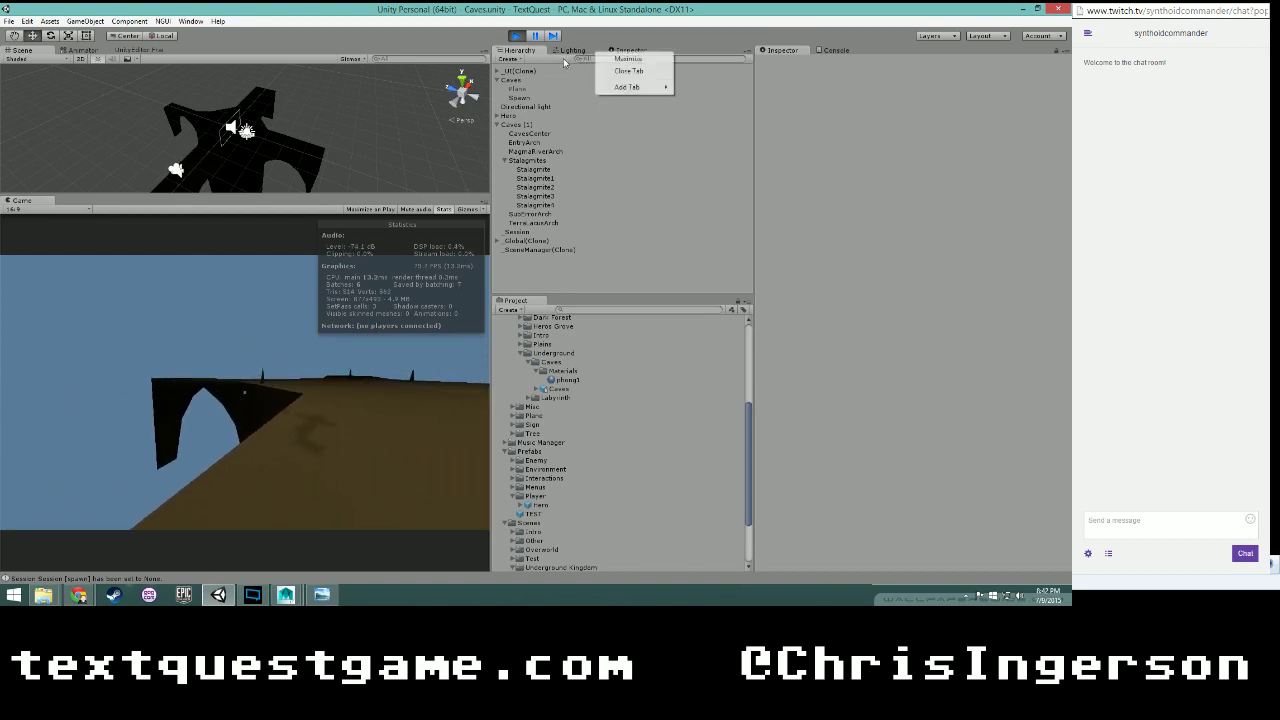
click(437, 409)
key(s)
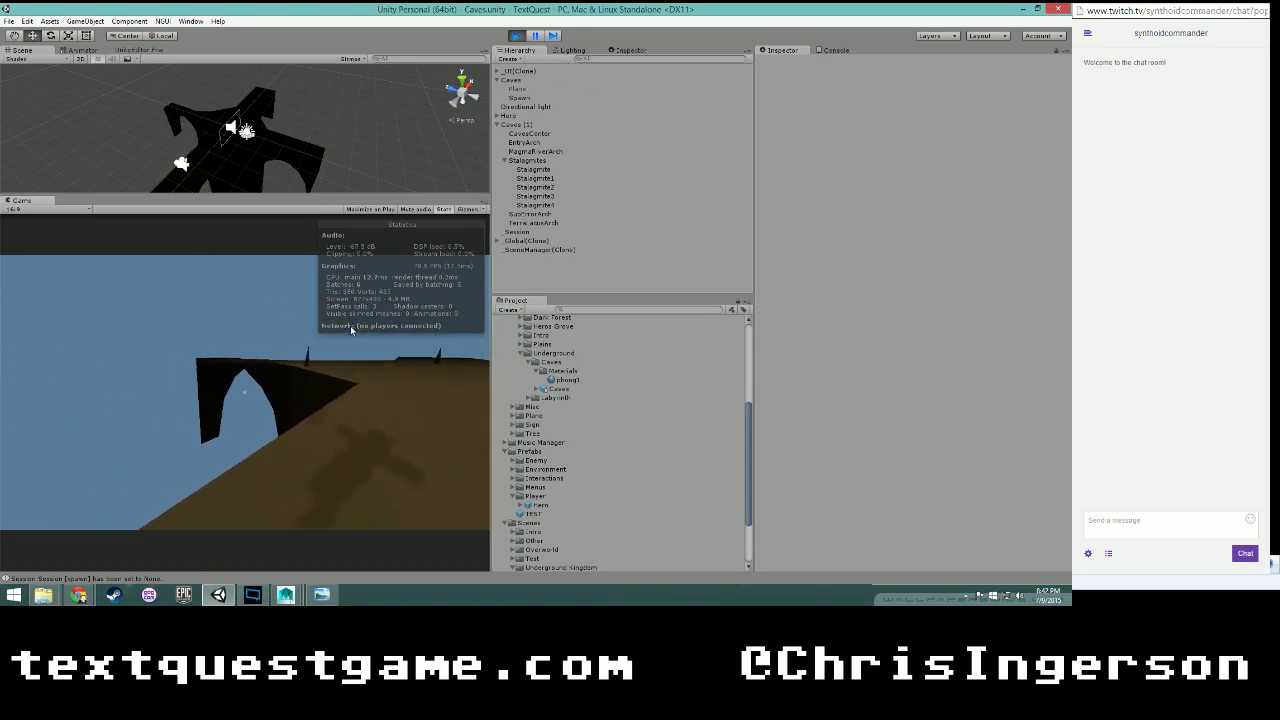
key(w)
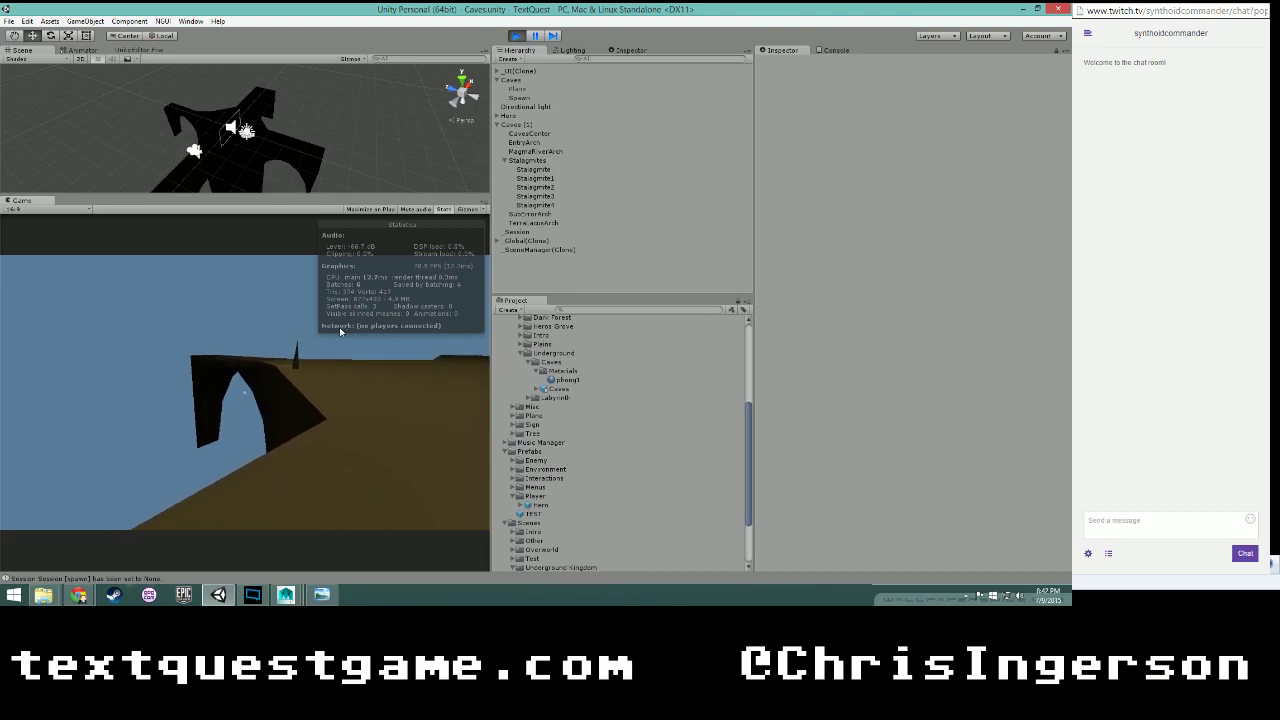
key(w)
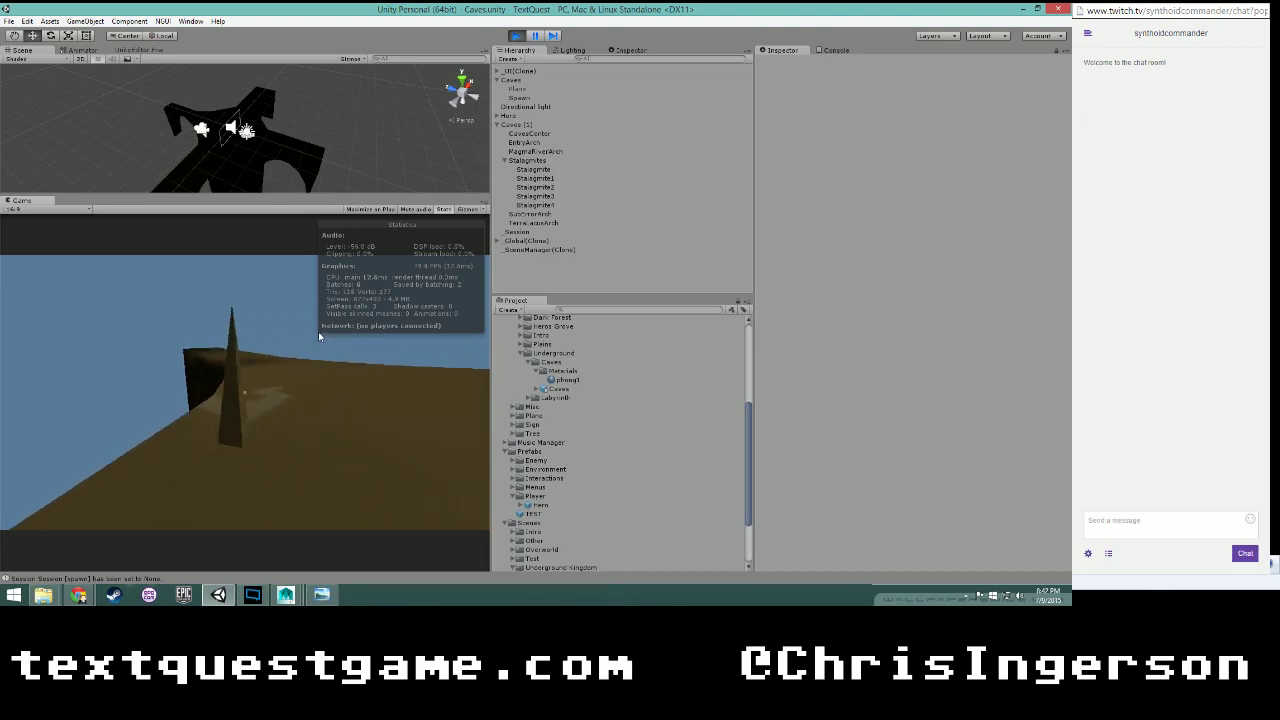
key(w)
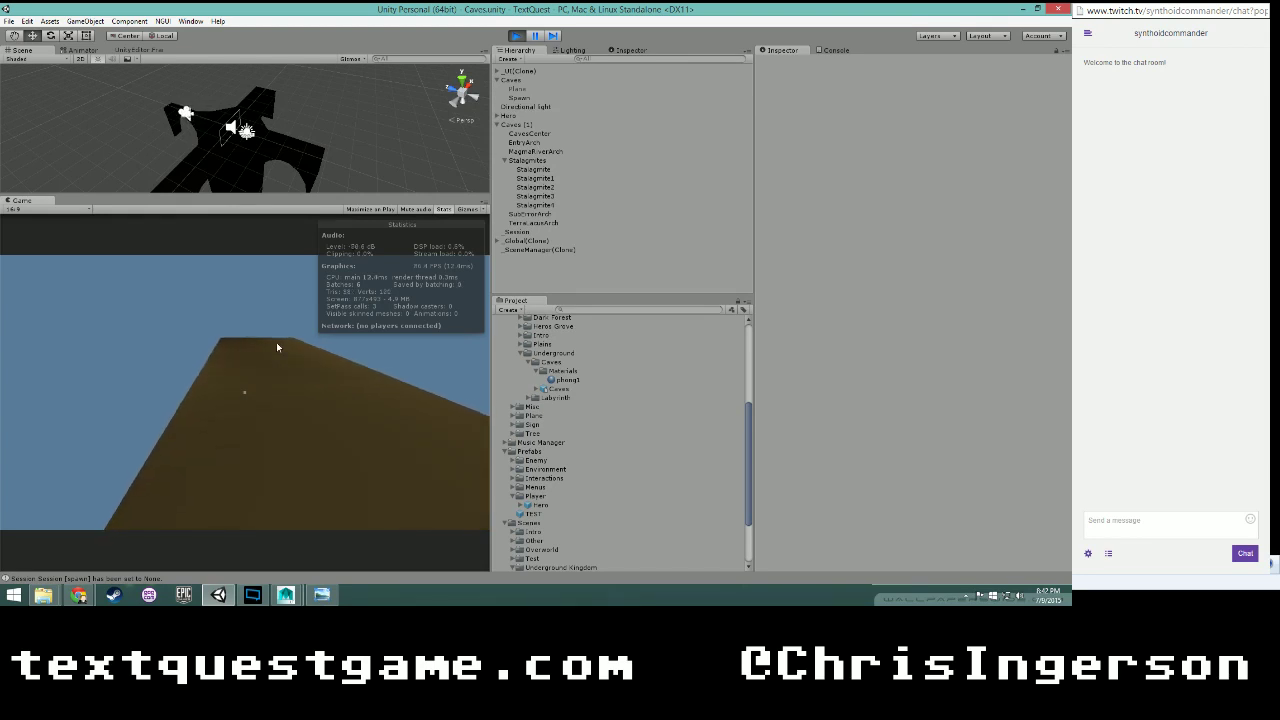
key(w)
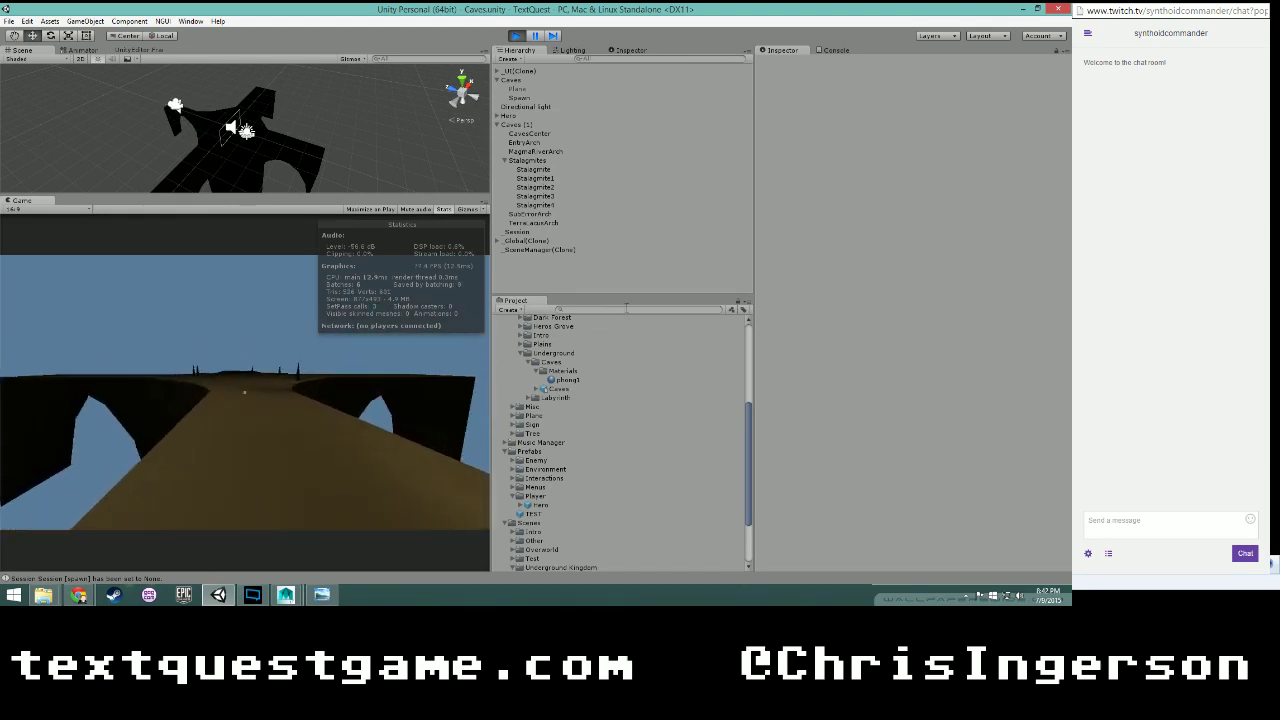
key(w)
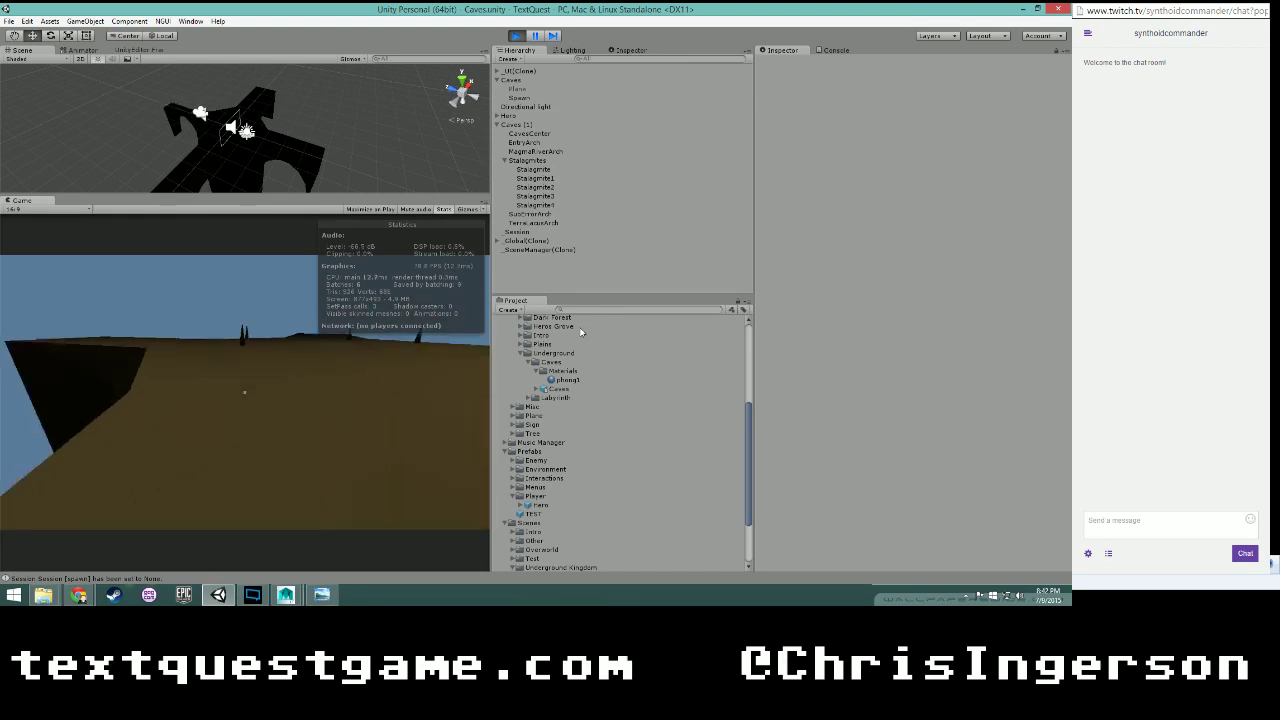
key(w)
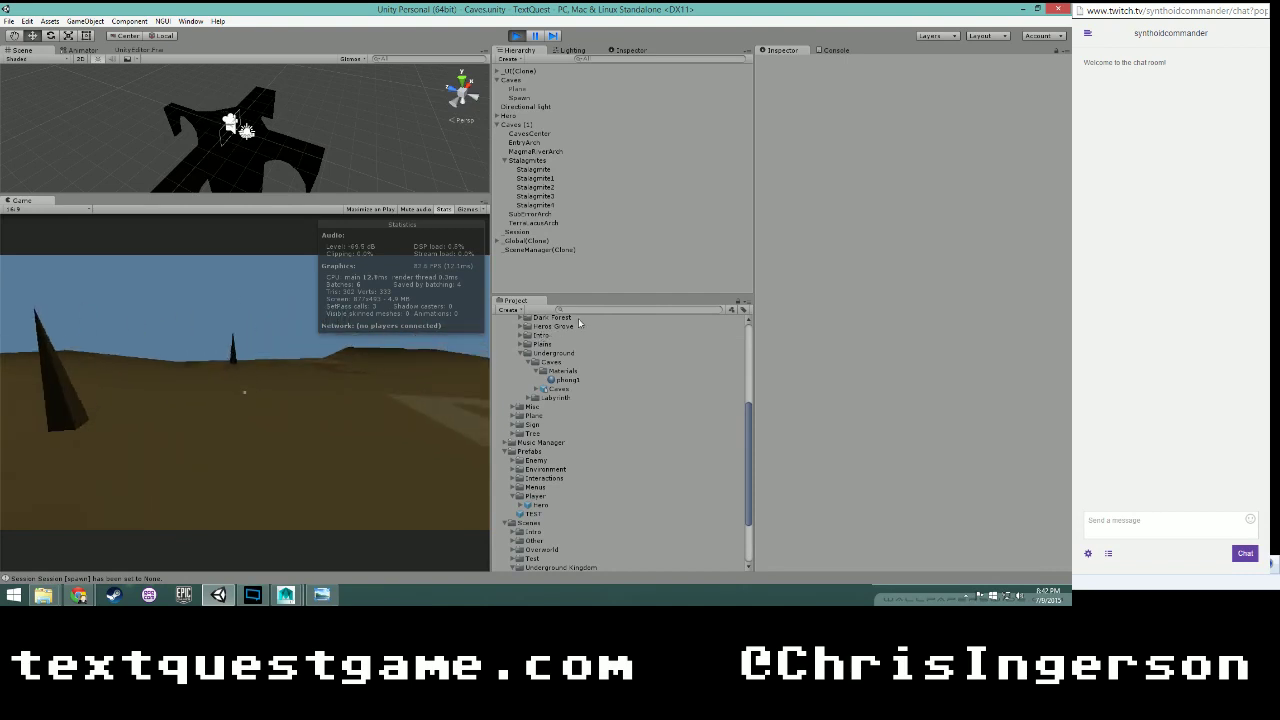
key(d)
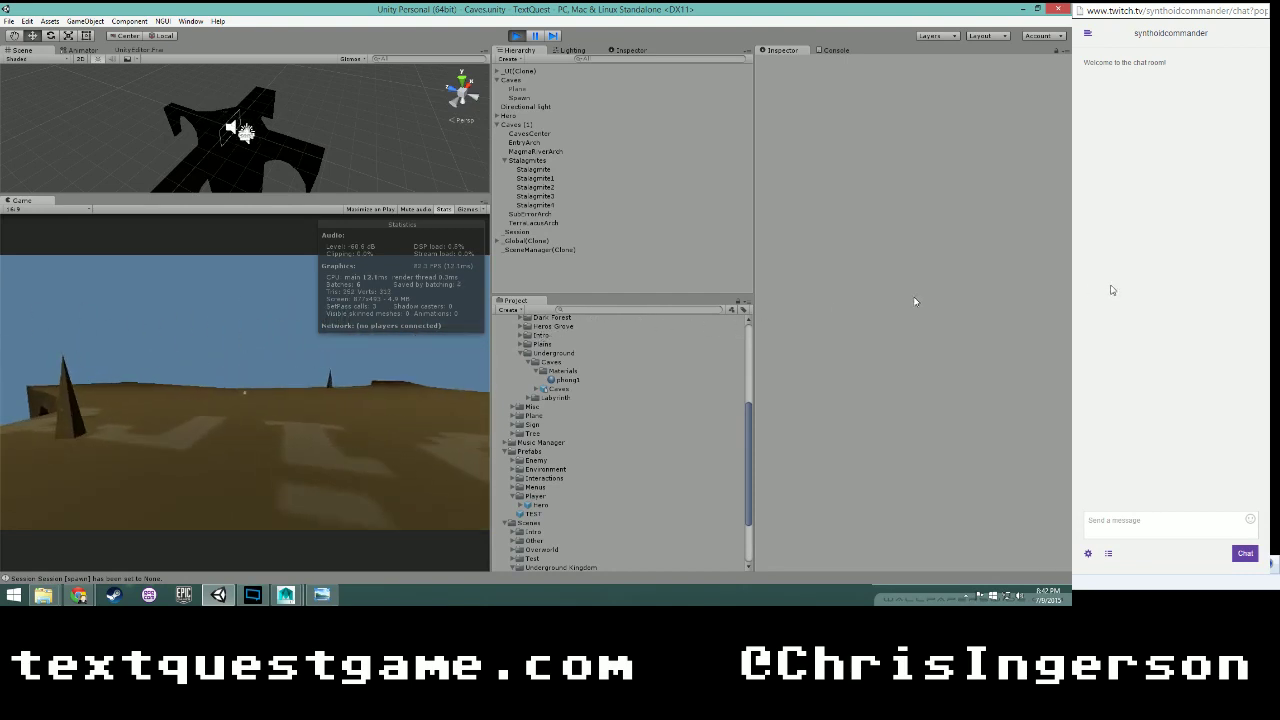
key(w)
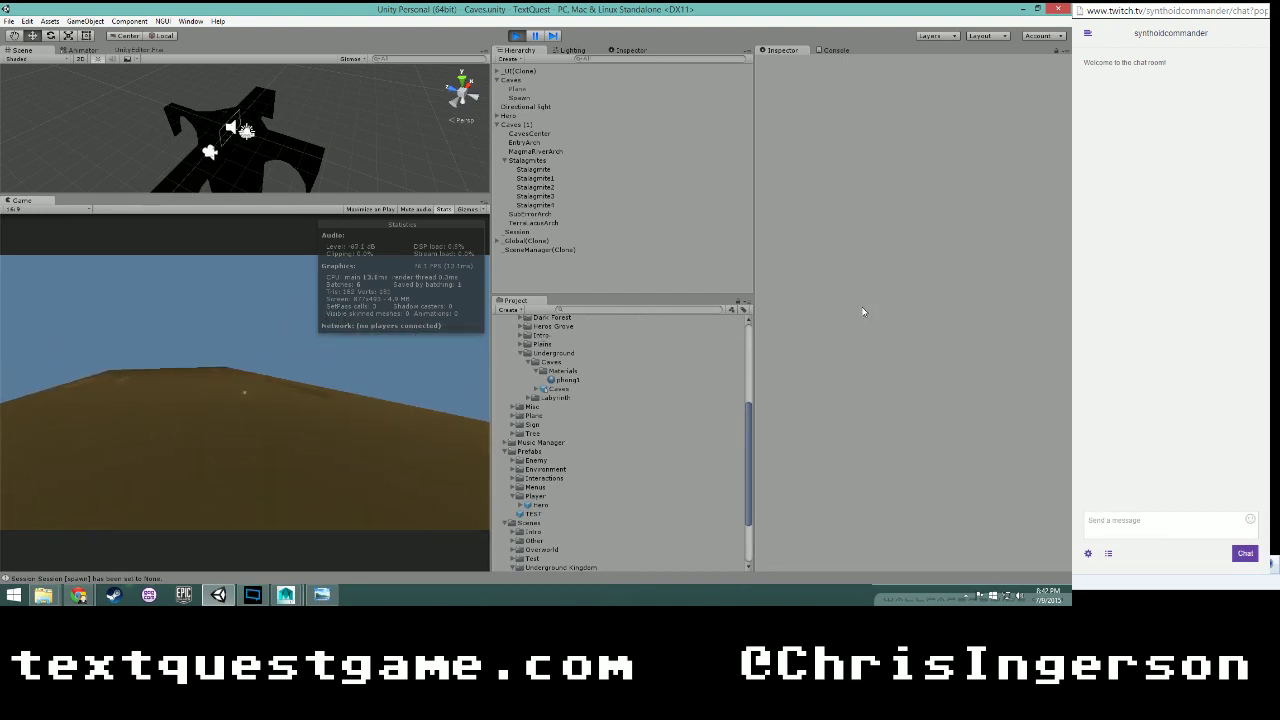
key(w)
key(w)
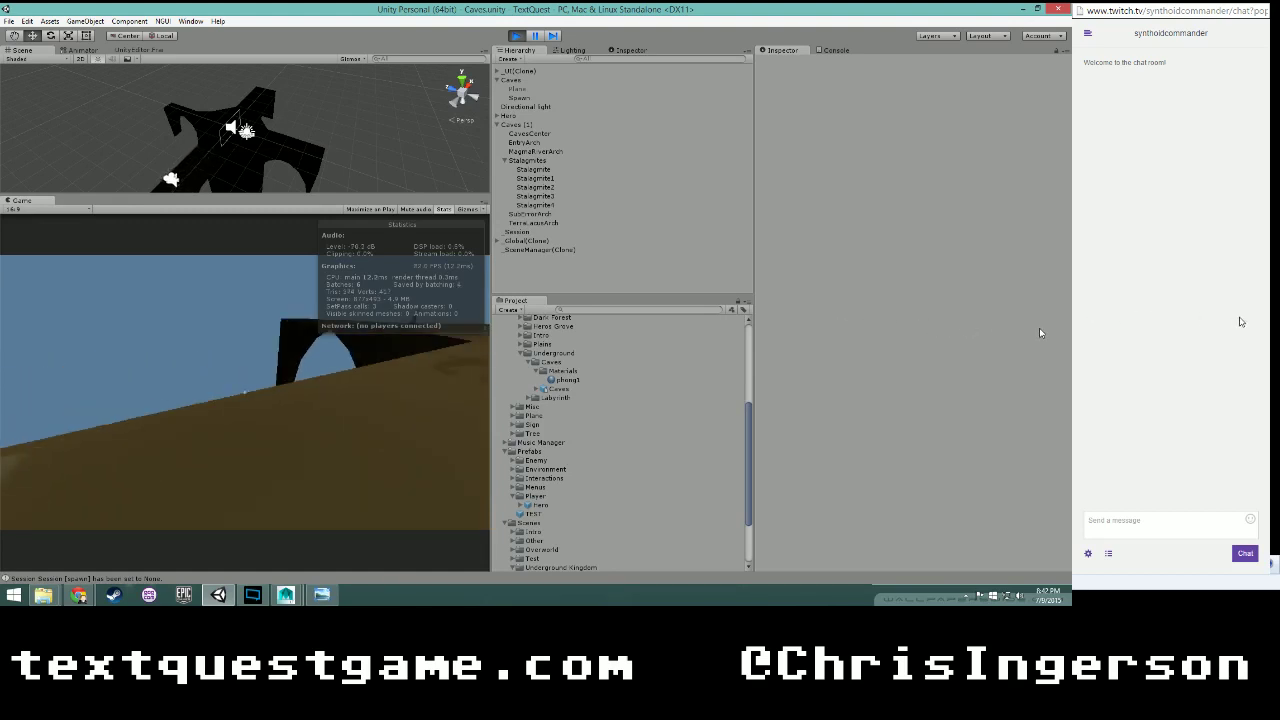
key(w)
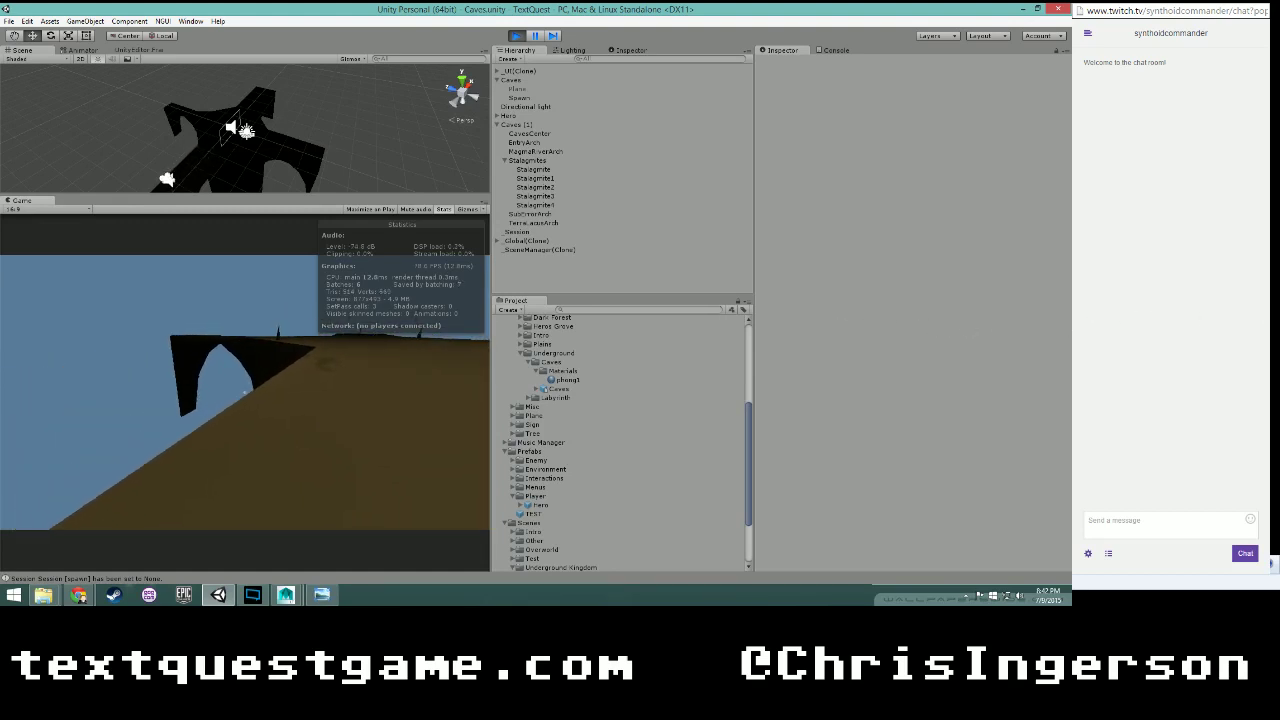
key(w)
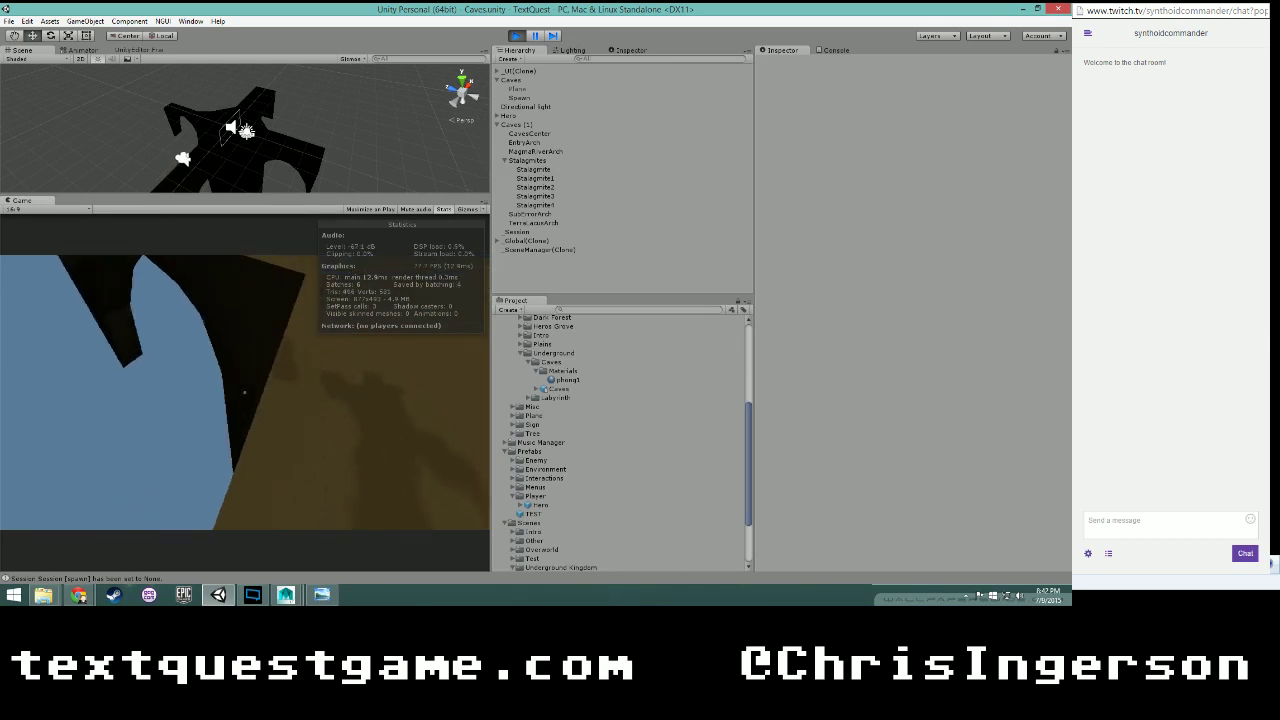
key(s)
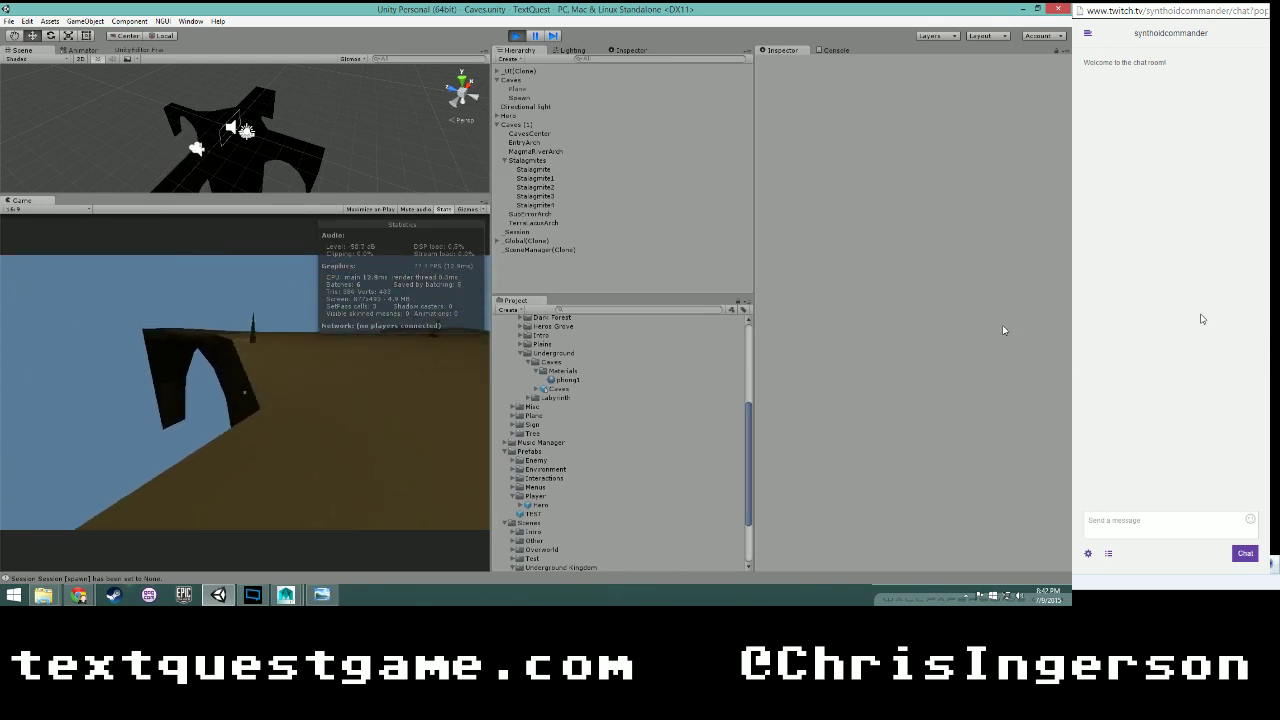
key(w)
key(w)
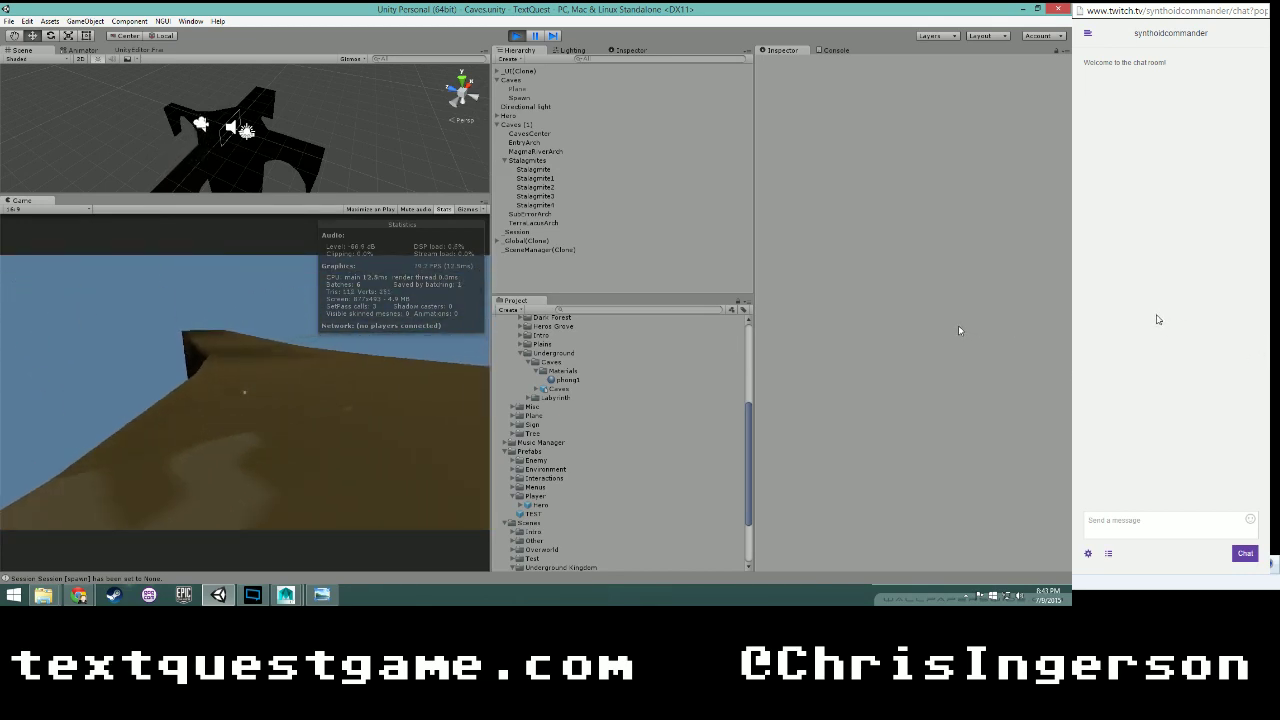
key(w)
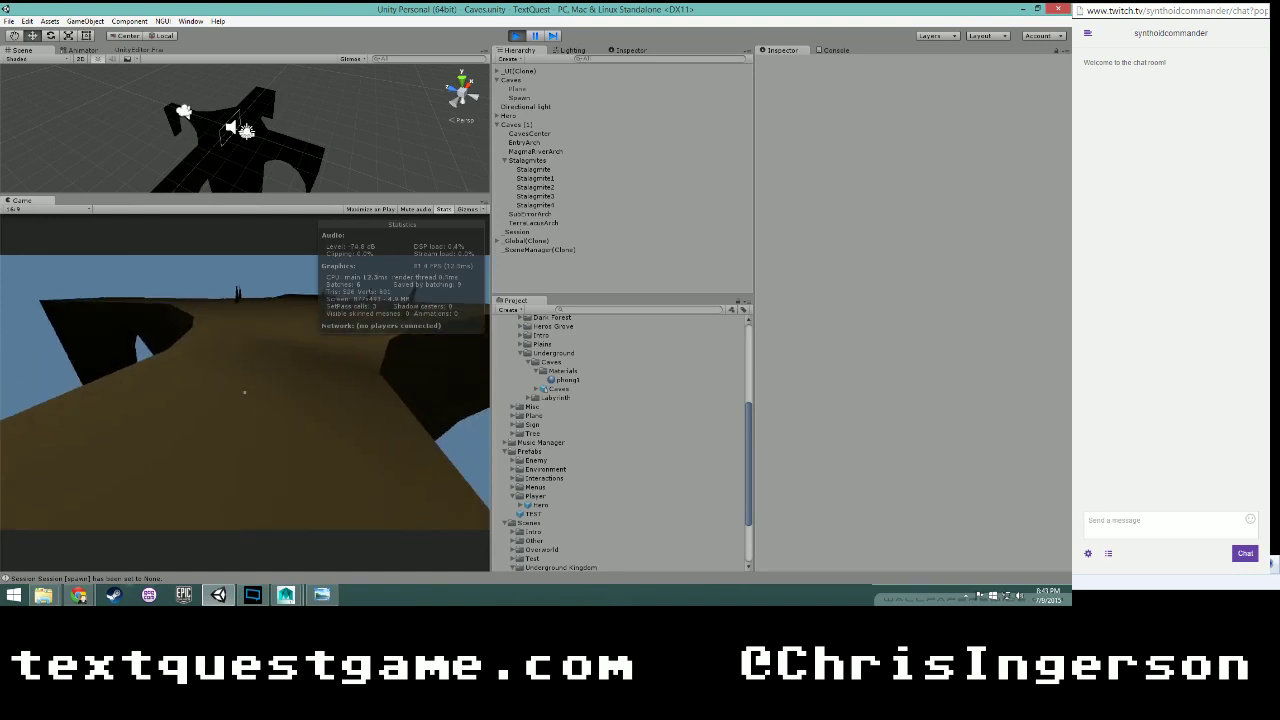
key(w)
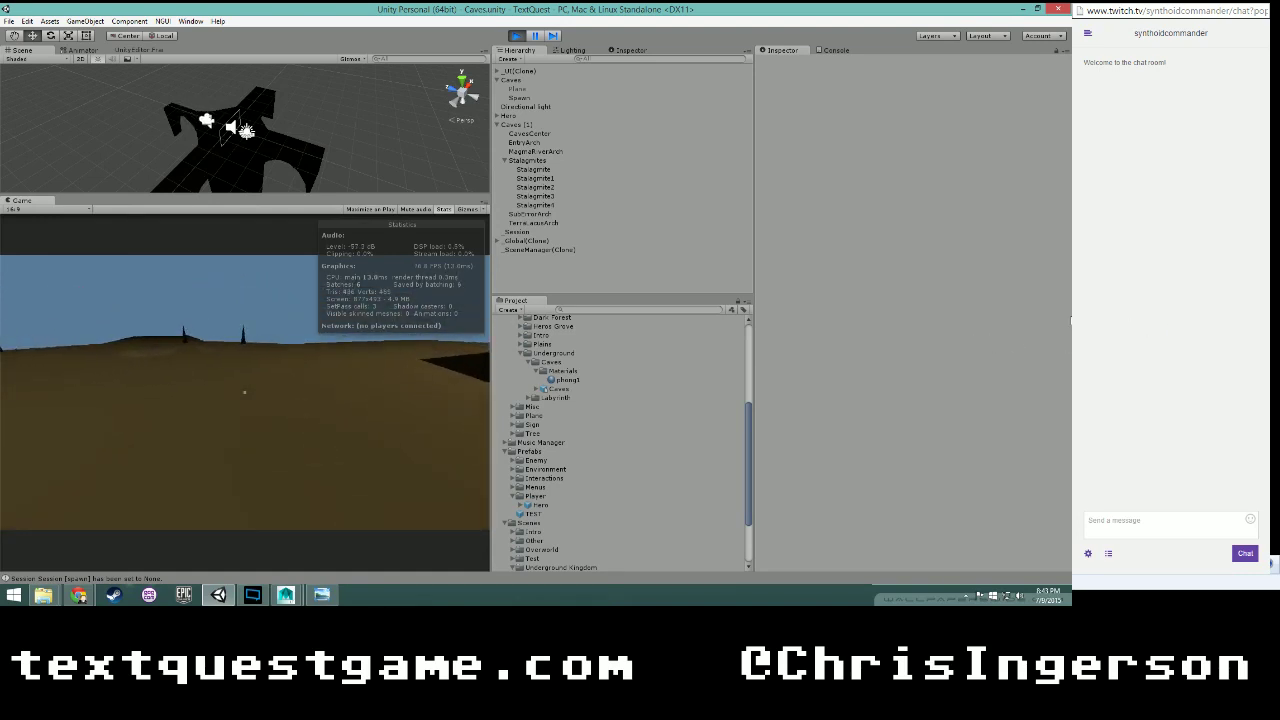
key(w)
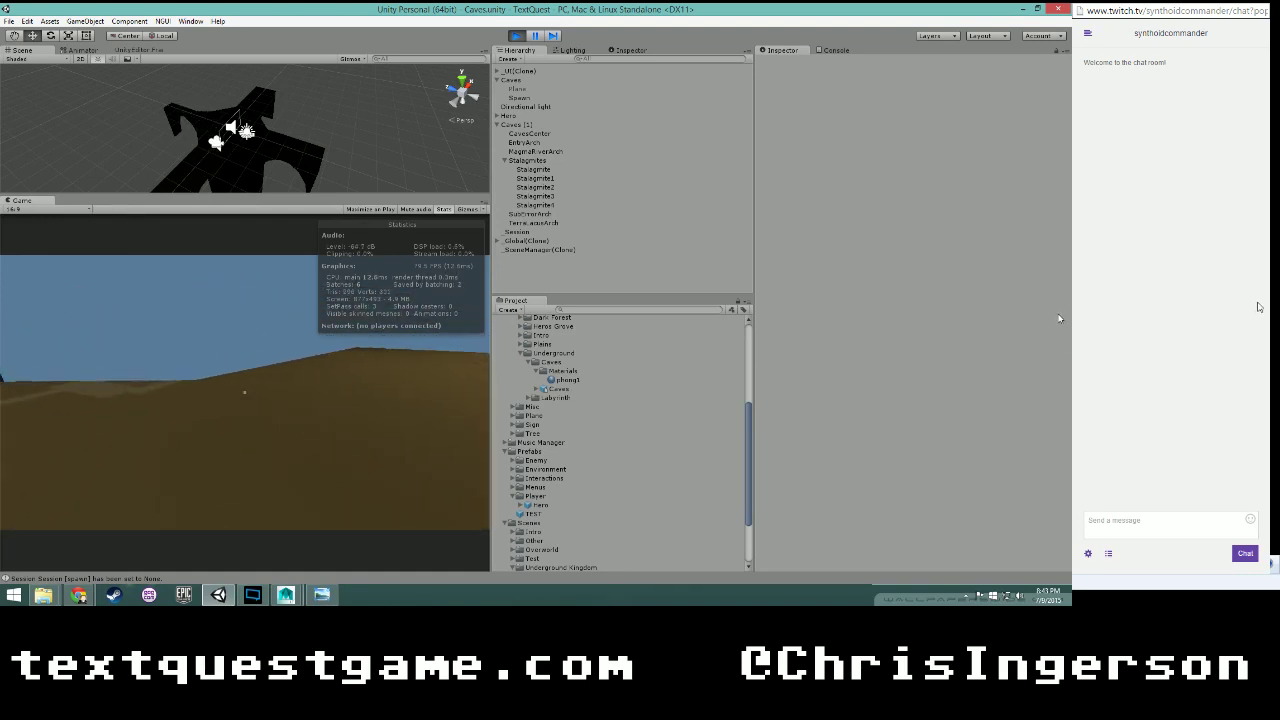
key(w)
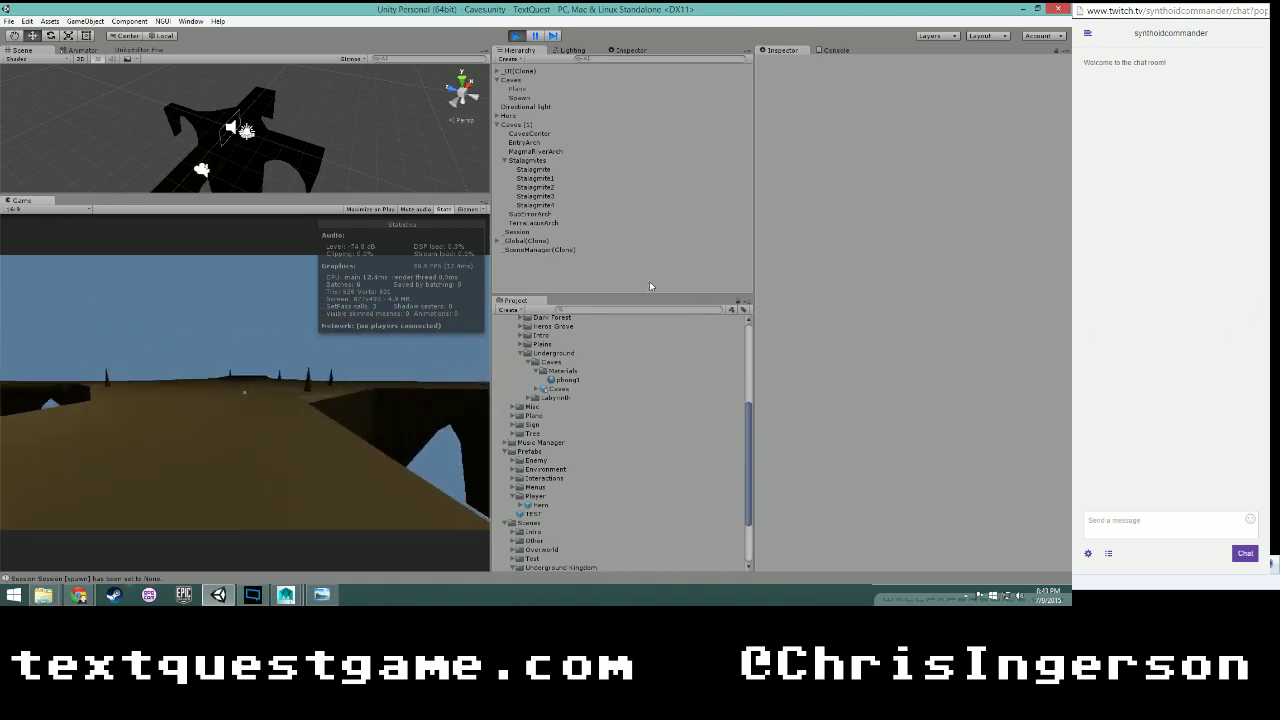
- Continue the play test by walking across the cave center toward the stalagmites, ending play mode when done
key(w)
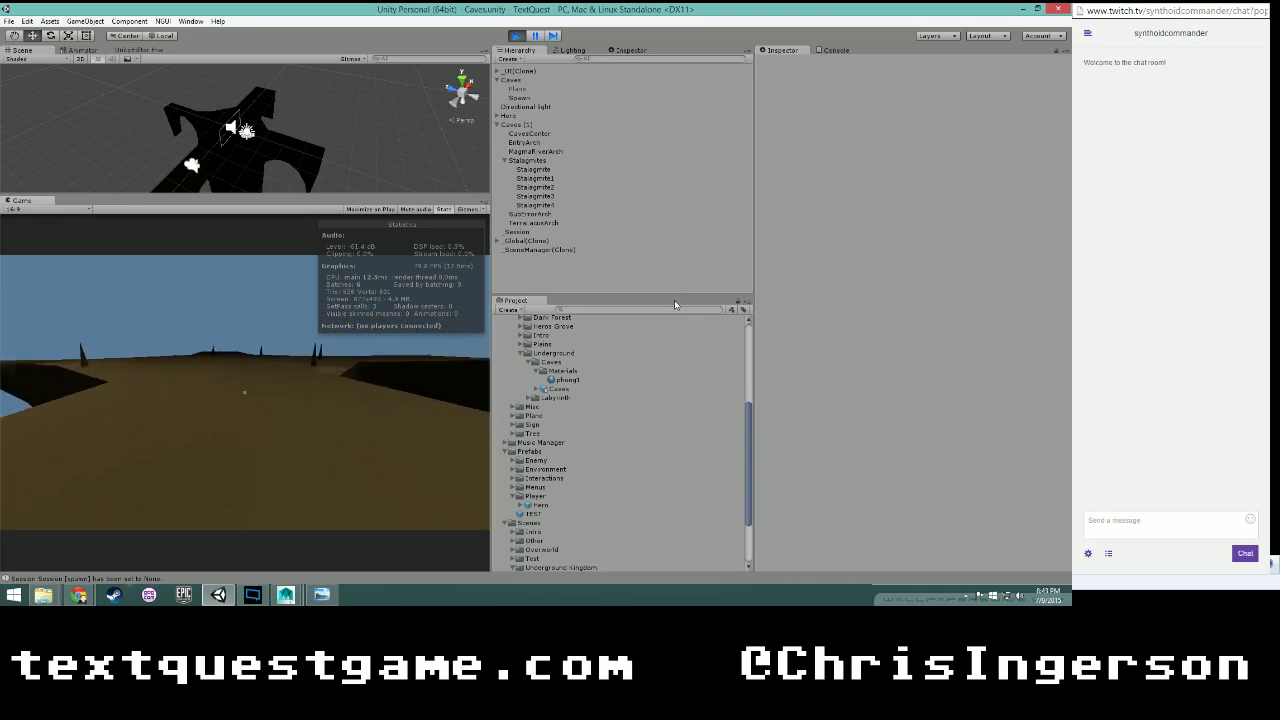
key(w)
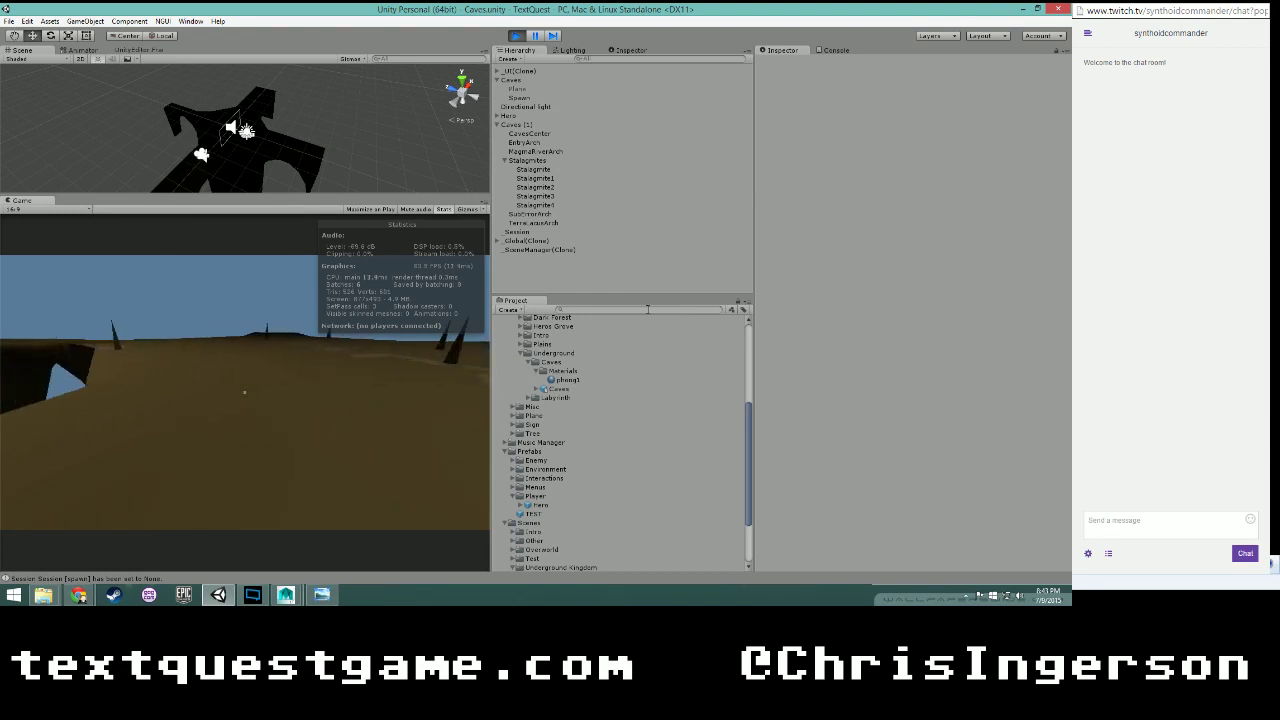
click(515, 36)
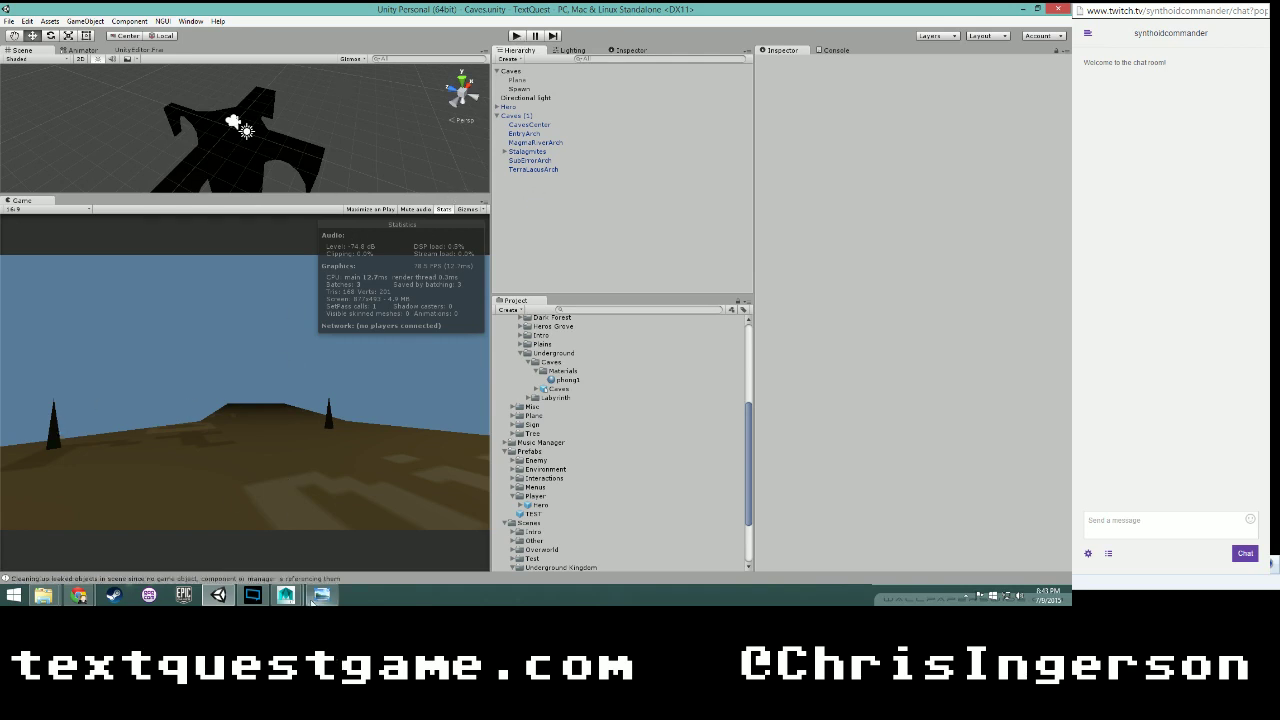
- Switch to Maya LT and create a polygon cylinder at the origin of the Caves scene, with Translate X, Y and Z at 0
mouse_move(224, 598)
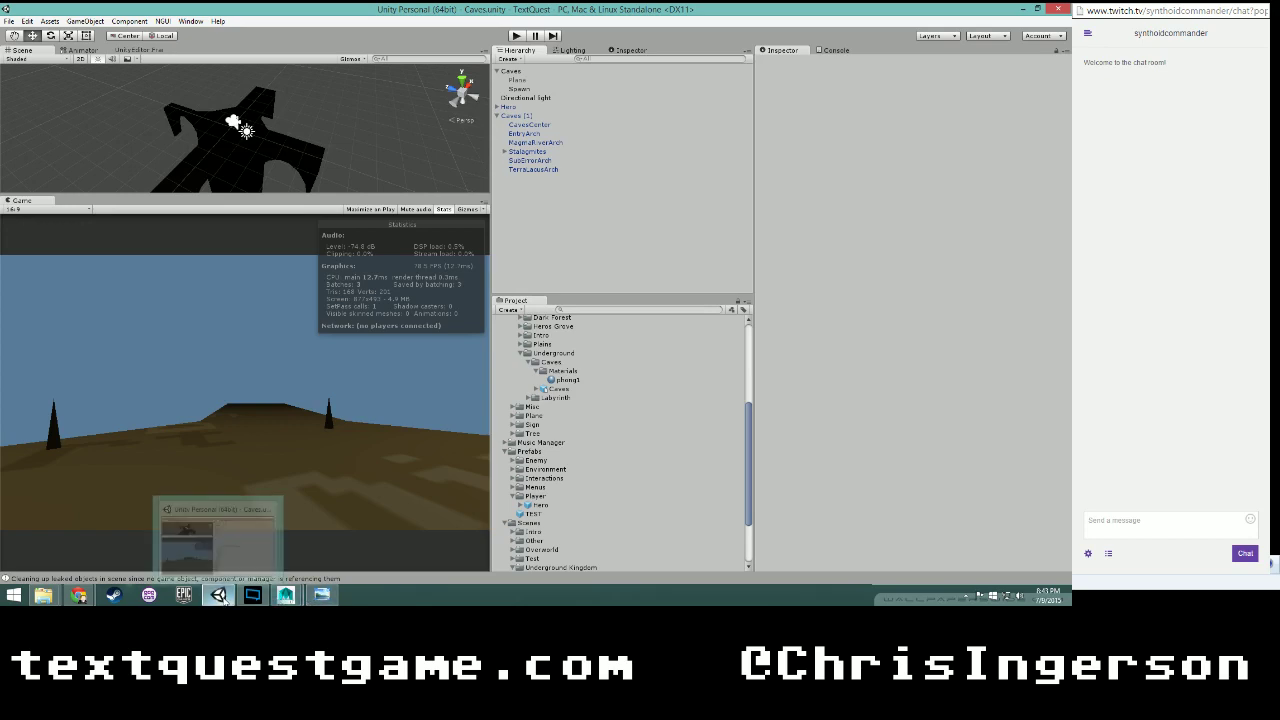
mouse_move(285, 598)
click(330, 535)
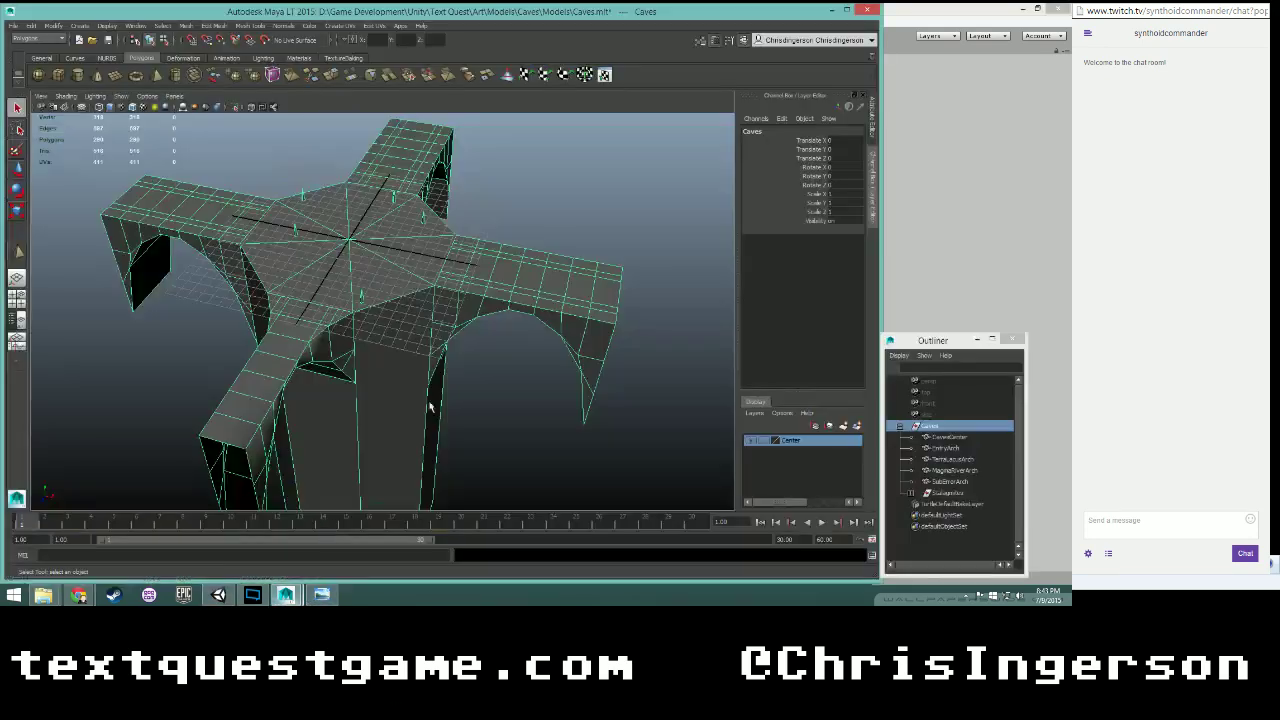
scroll(480, 275, down, 3)
scroll(491, 277, up, 2)
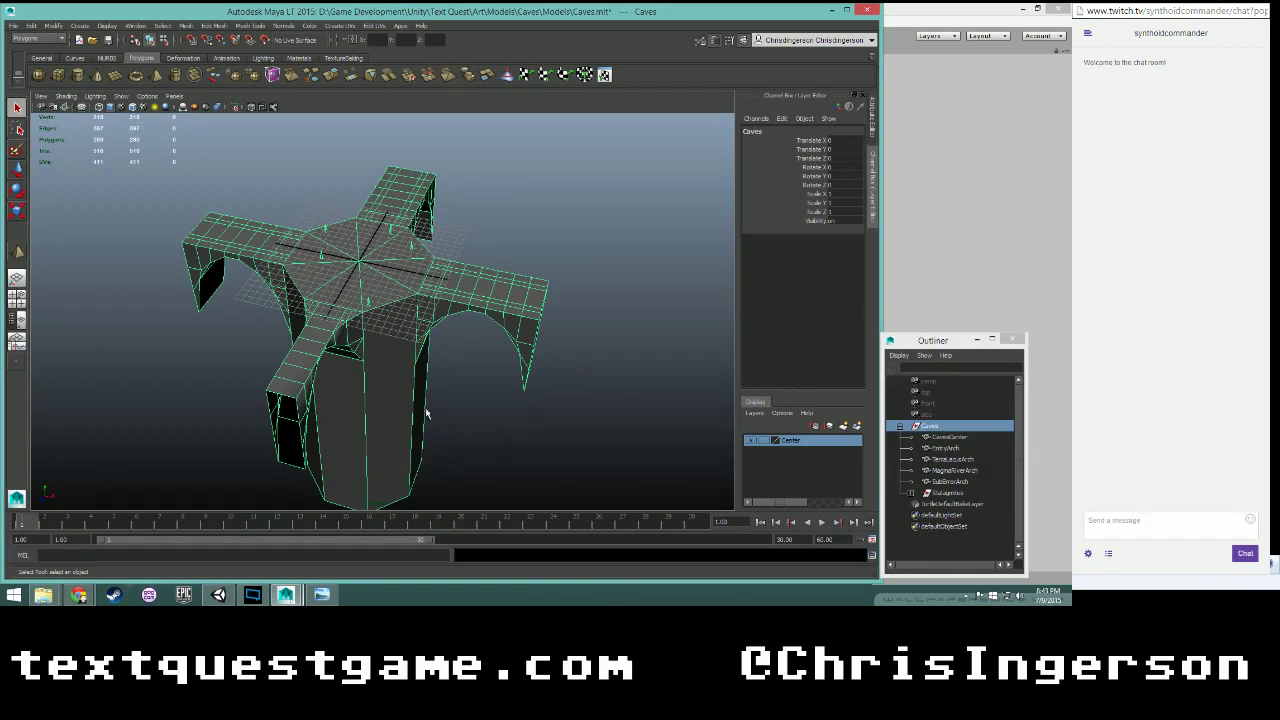
click(478, 351)
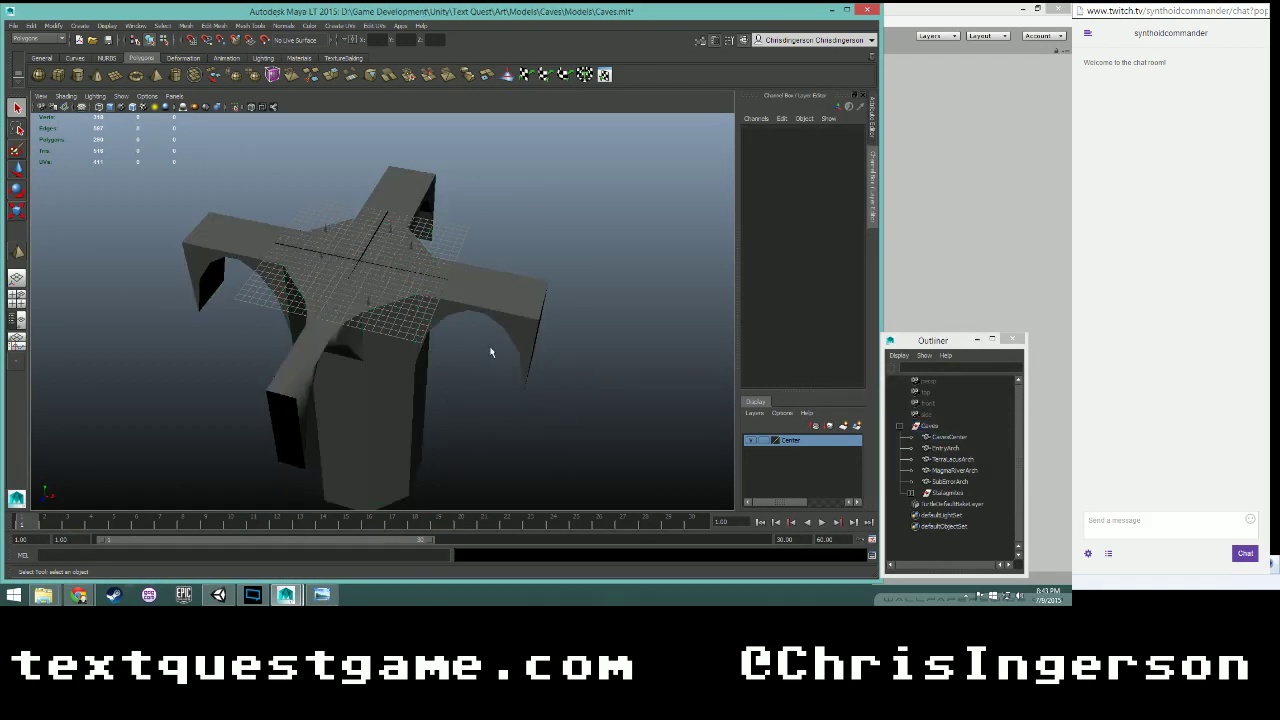
click(78, 76)
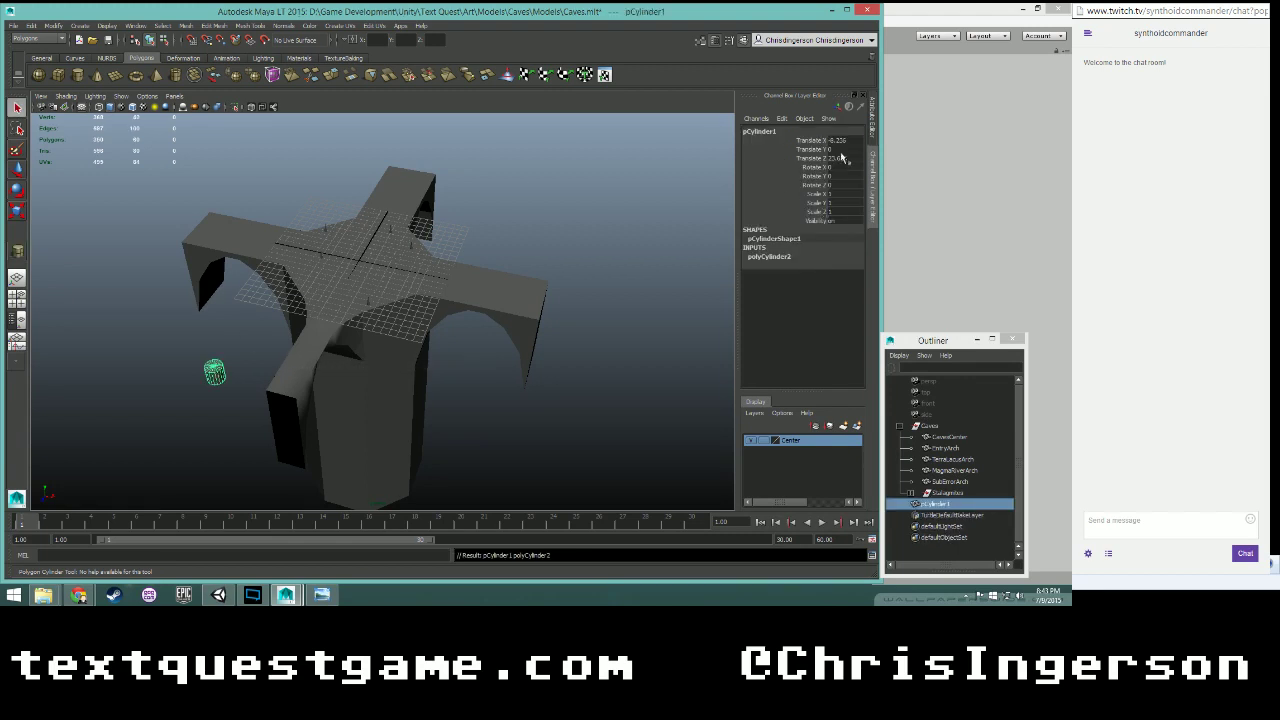
key(Tab)
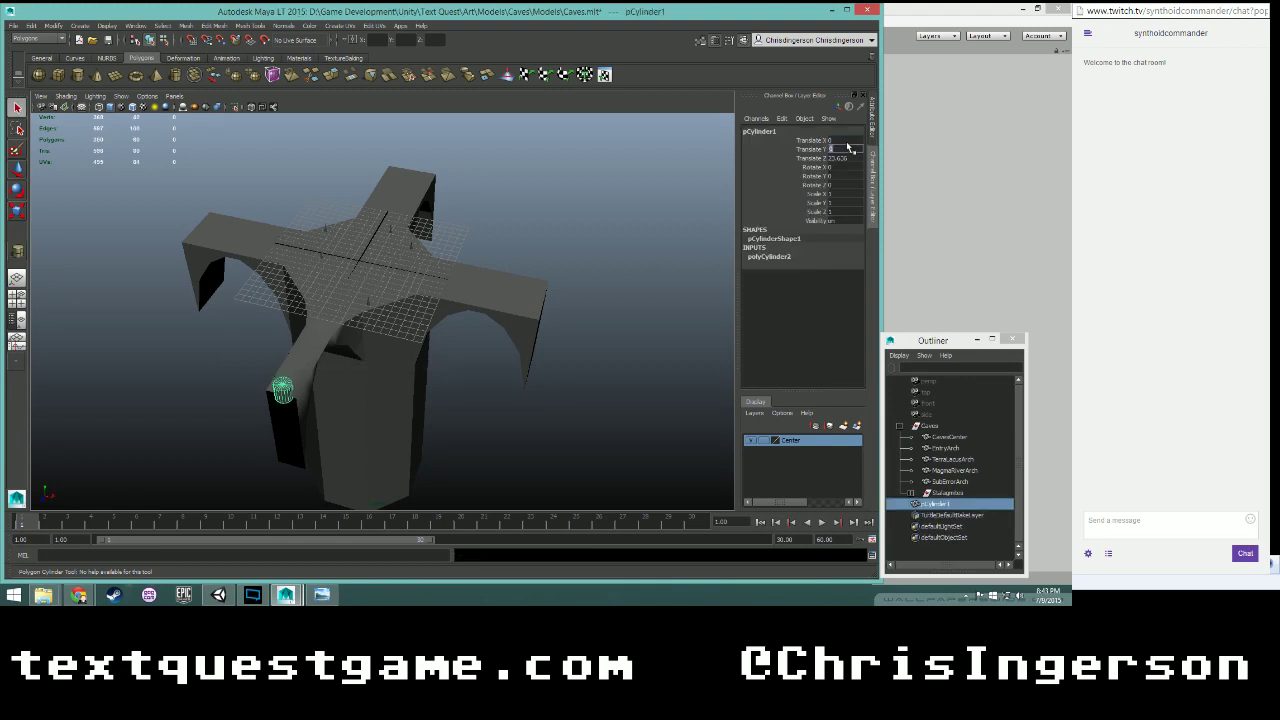
key(Tab)
text(0)
key(Return)
right_click(849, 142)
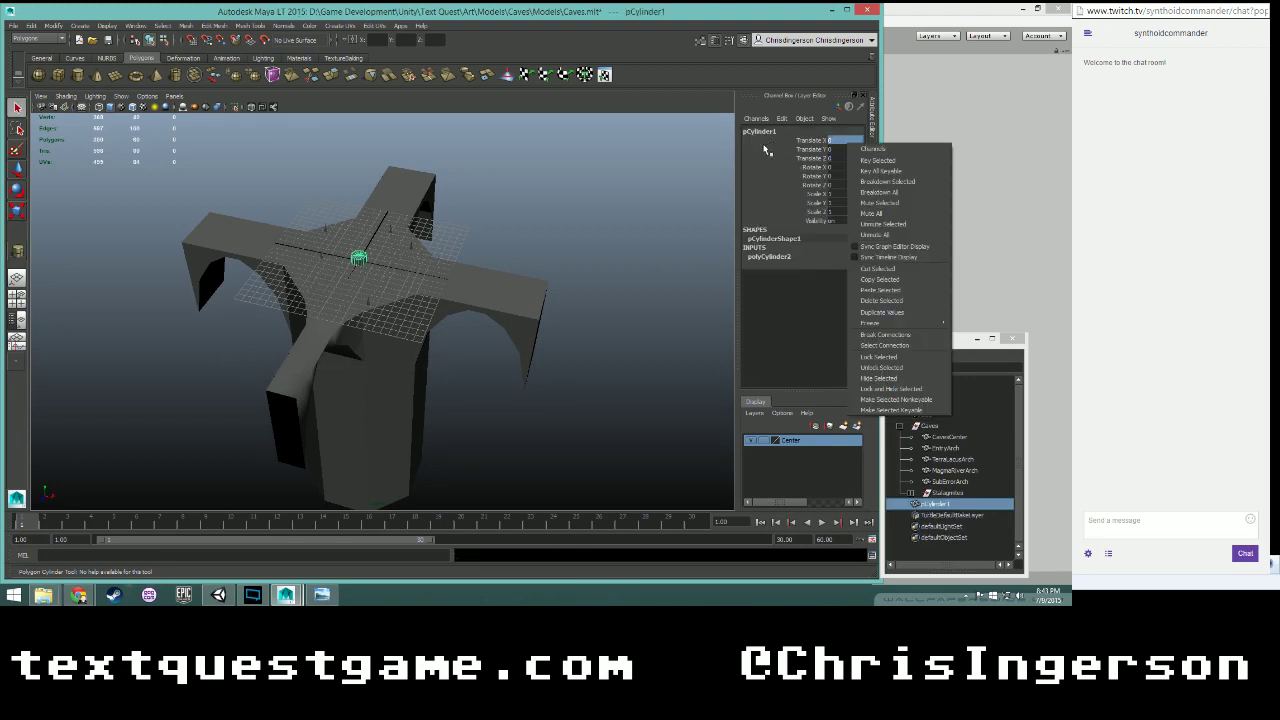
click(765, 158)
click(872, 117)
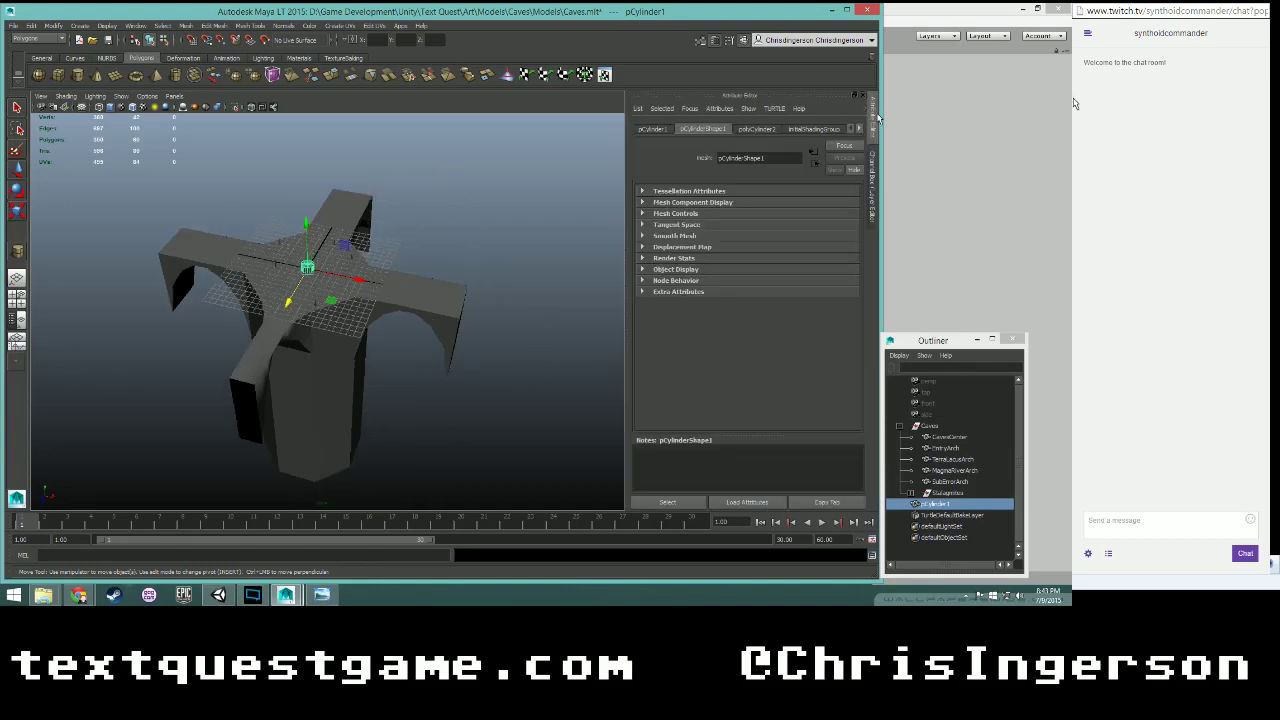
click(652, 129)
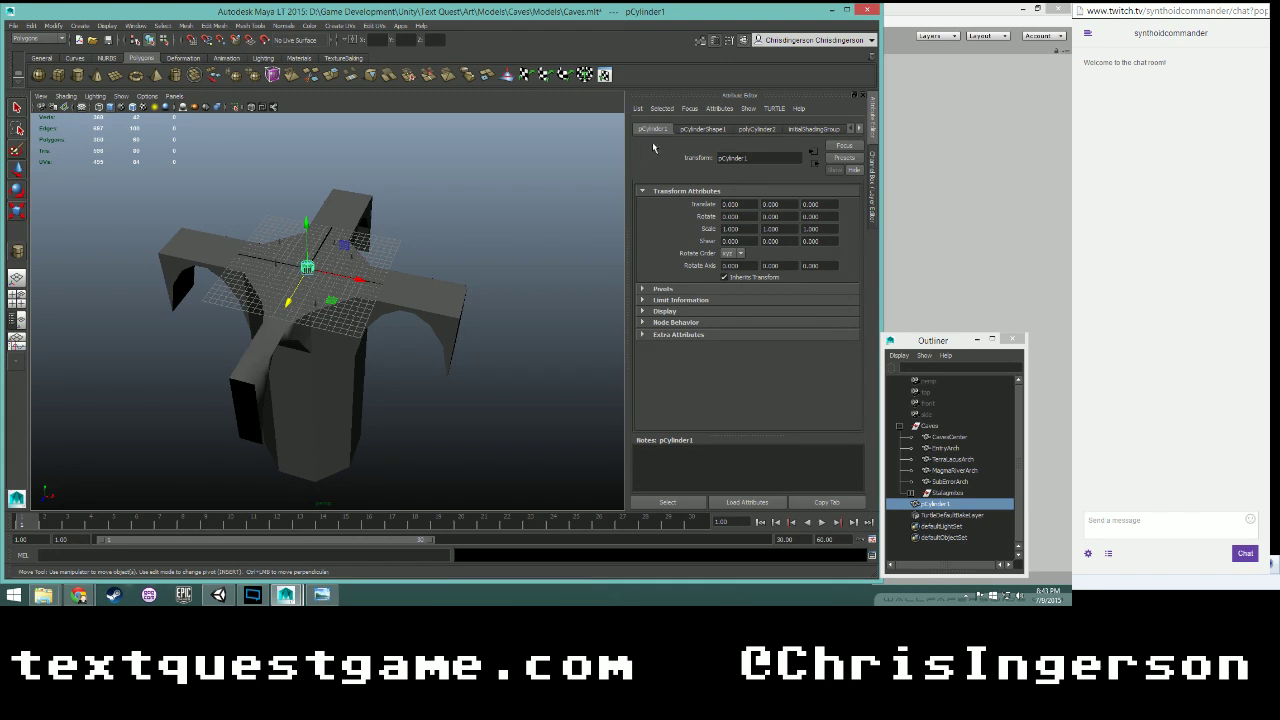
click(872, 200)
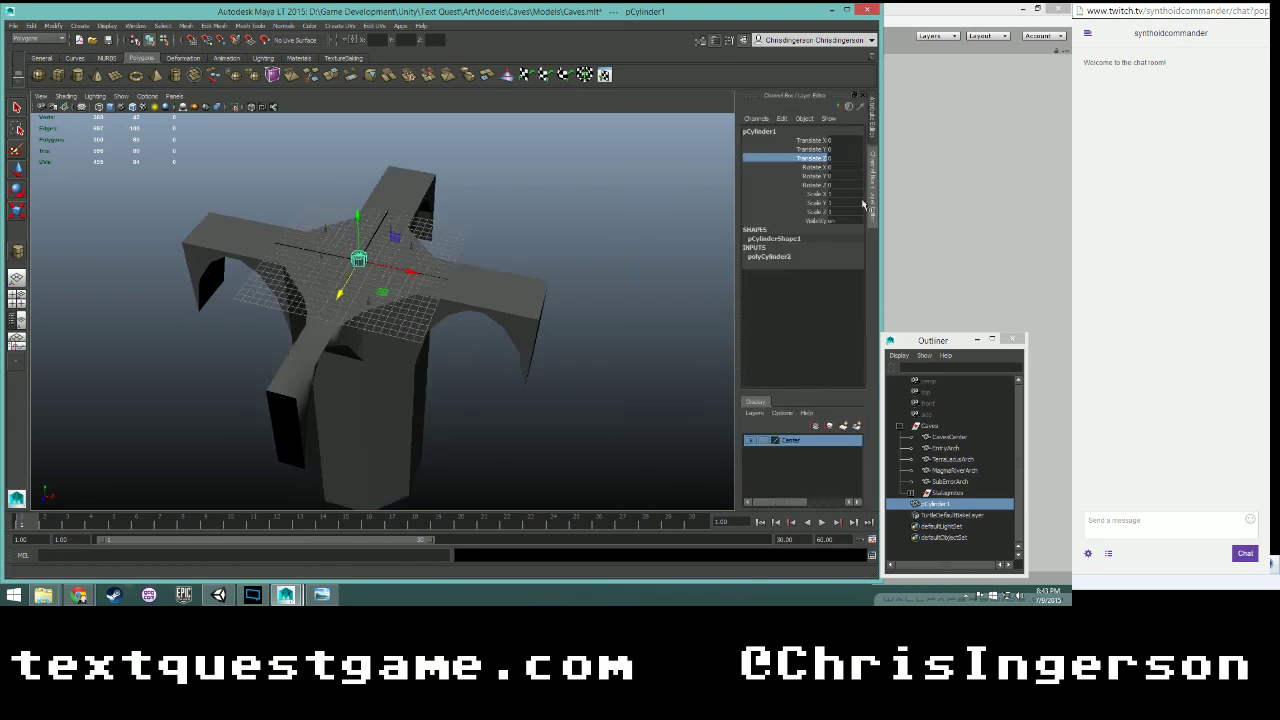
right_click(767, 444)
click(770, 426)
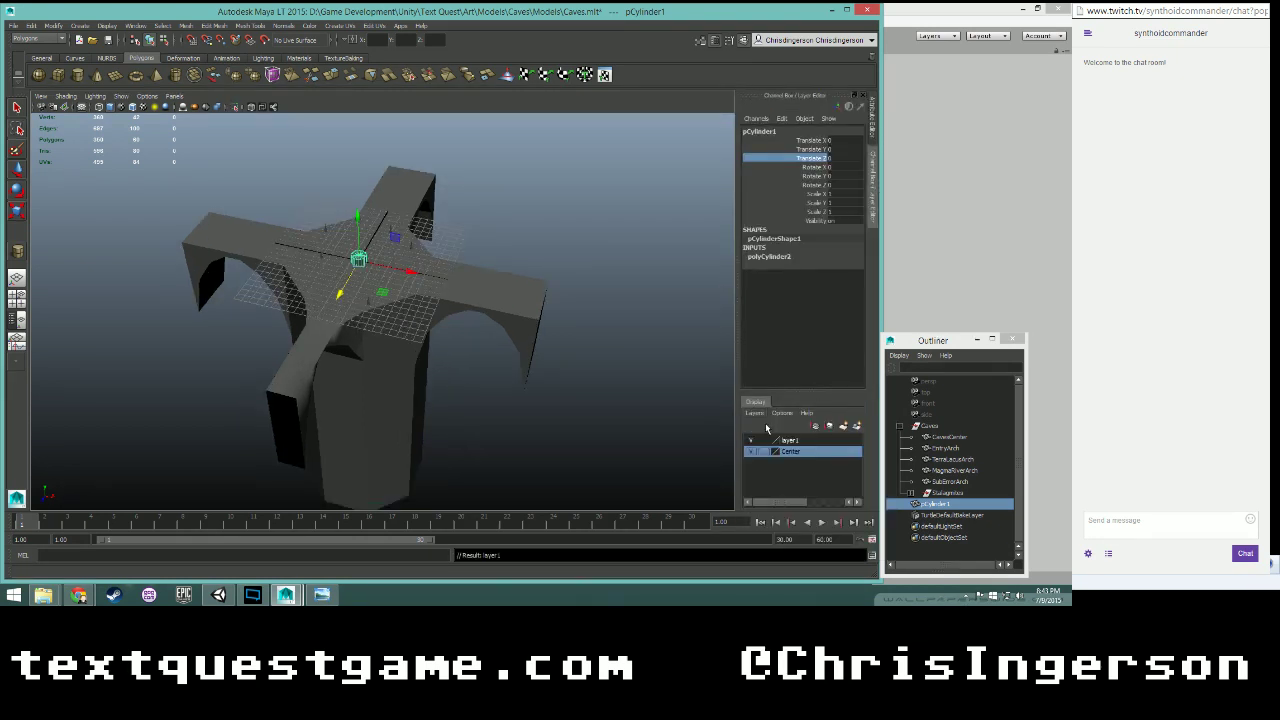
click(794, 442)
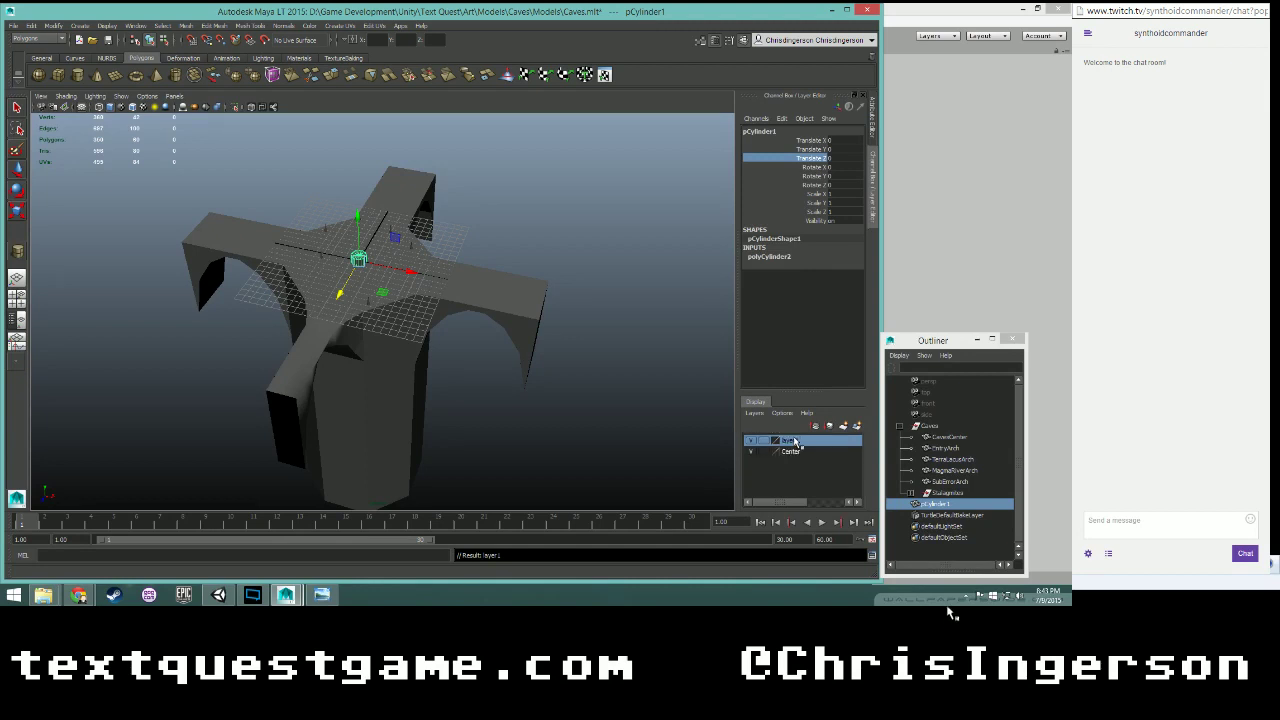
key(Delete)
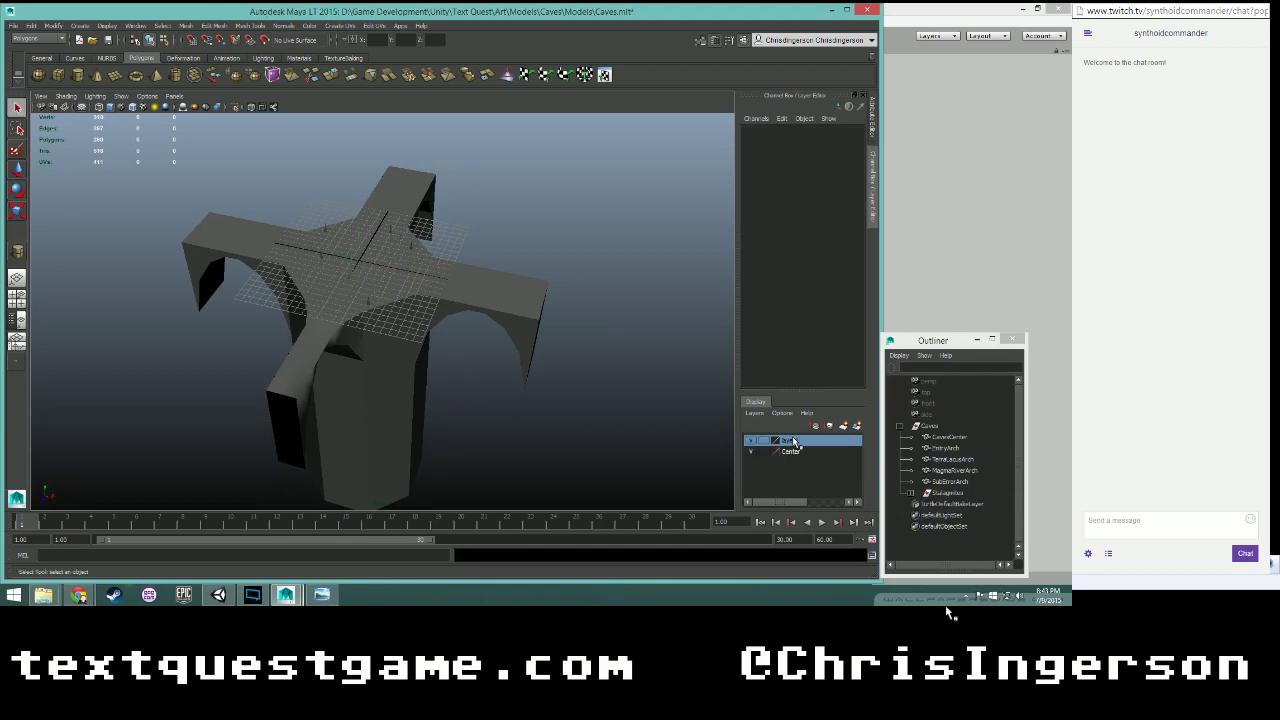
key(ctrl+z)
right_click(800, 443)
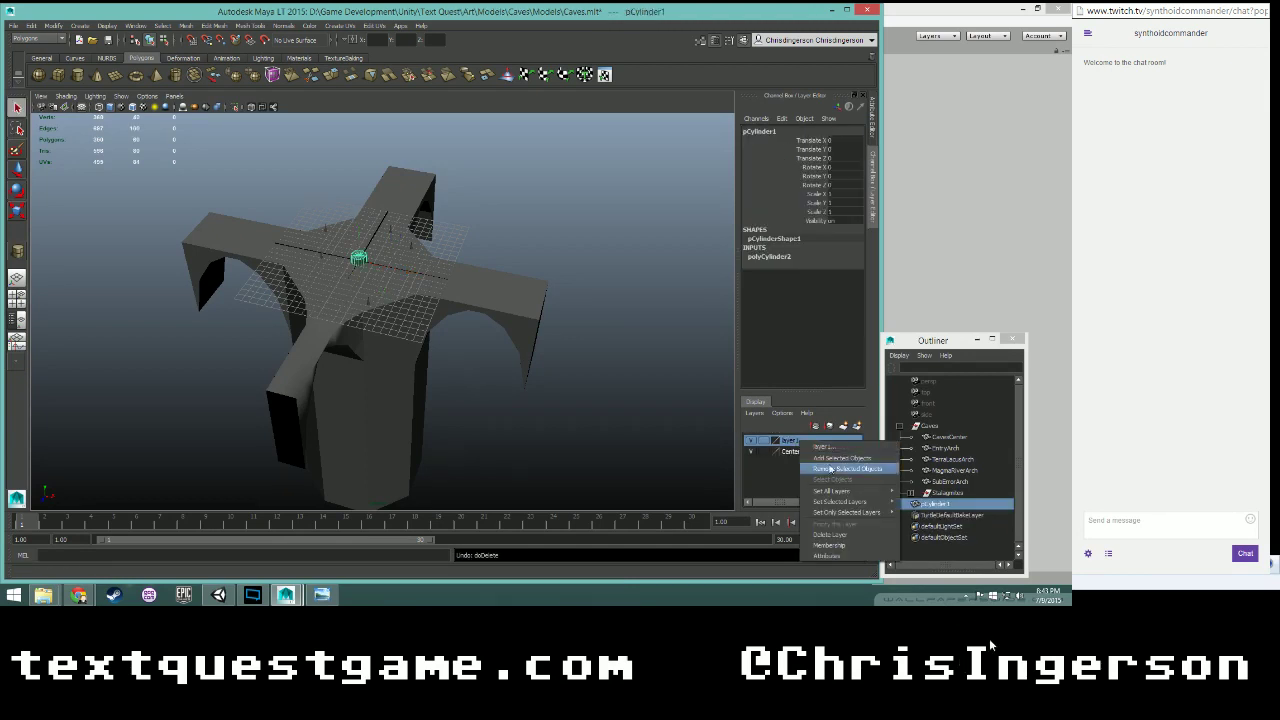
click(829, 534)
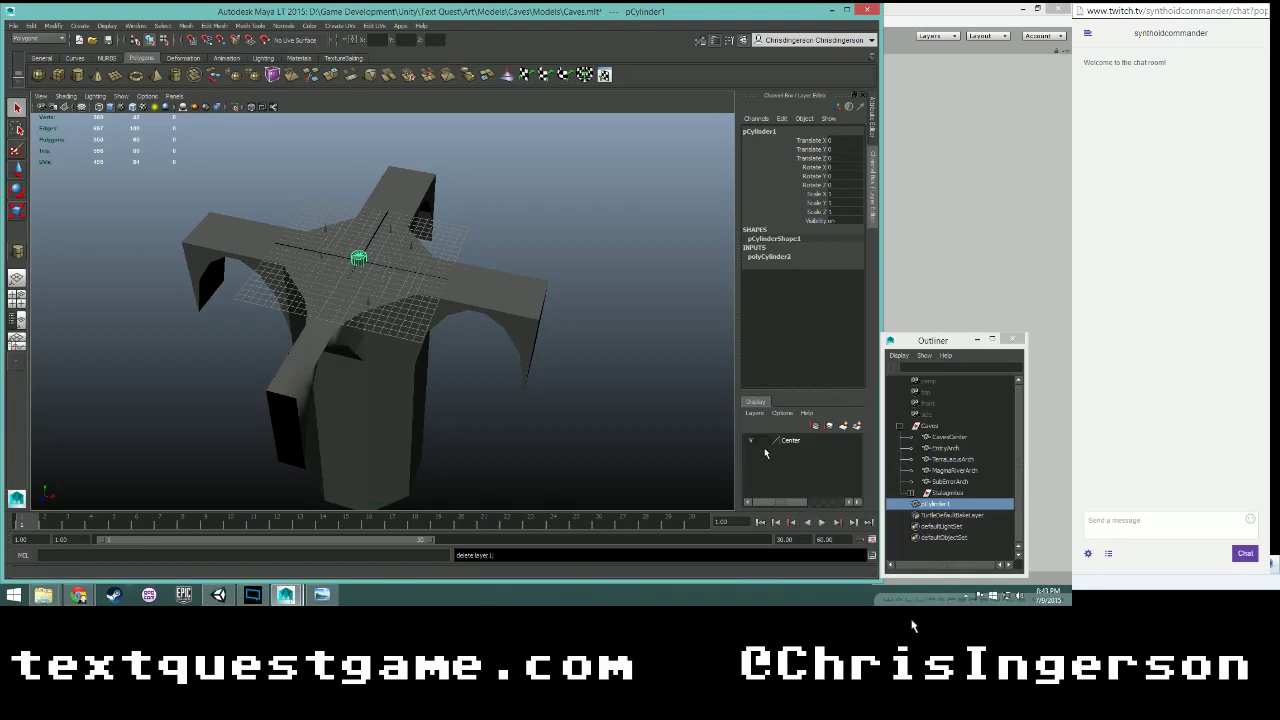
- Create a display layer containing the selected cylinder and name it Walls
right_click(766, 450)
click(776, 440)
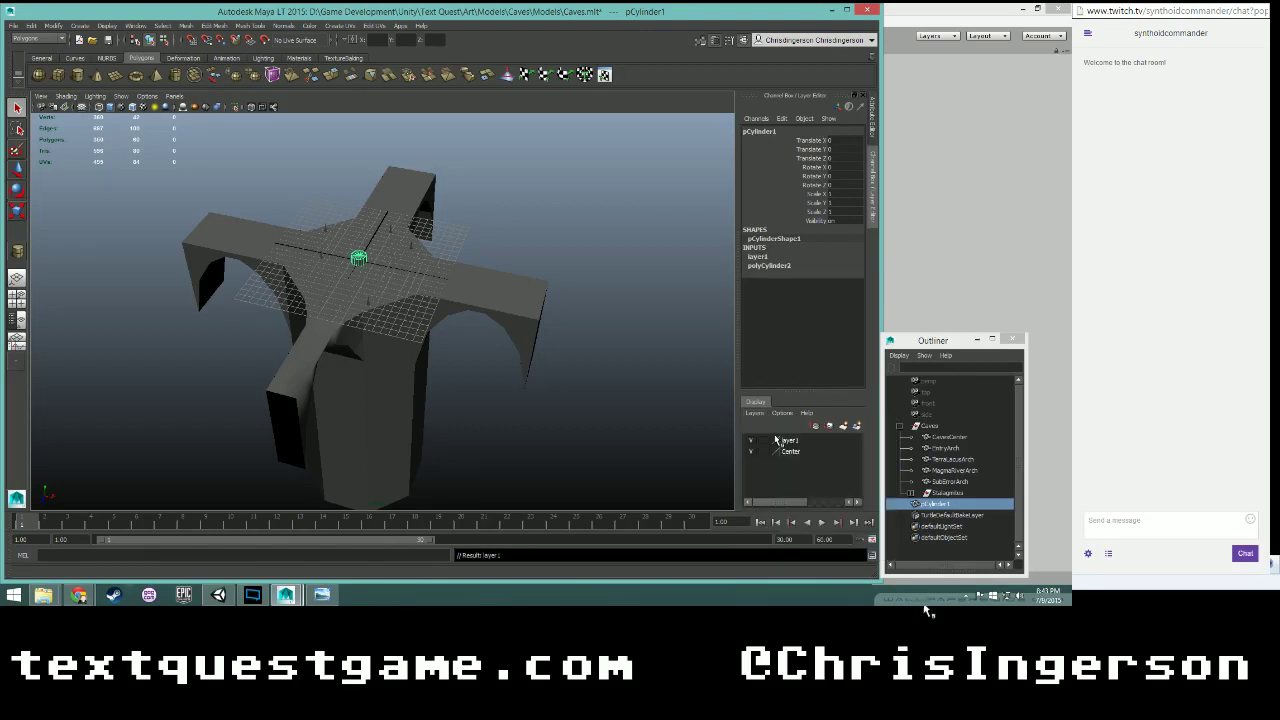
double_click(788, 440)
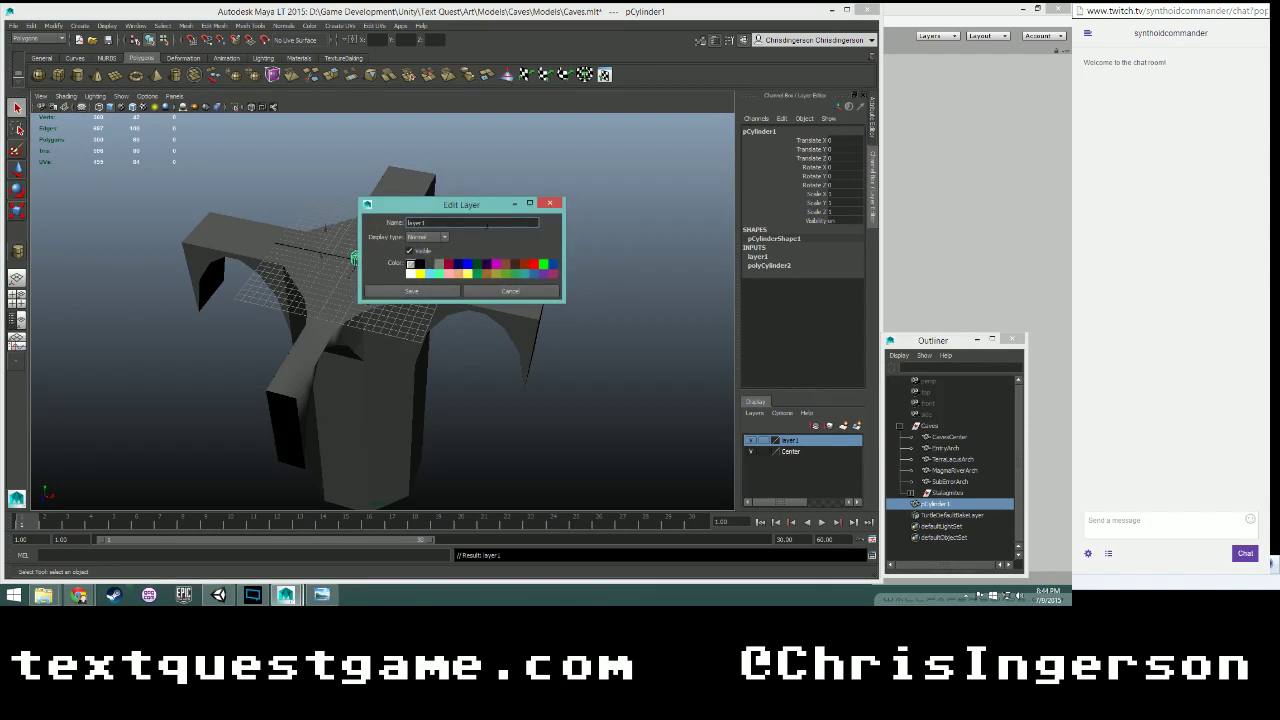
drag(486, 227, 385, 224)
text(Walls)
key(Return)
click(410, 295)
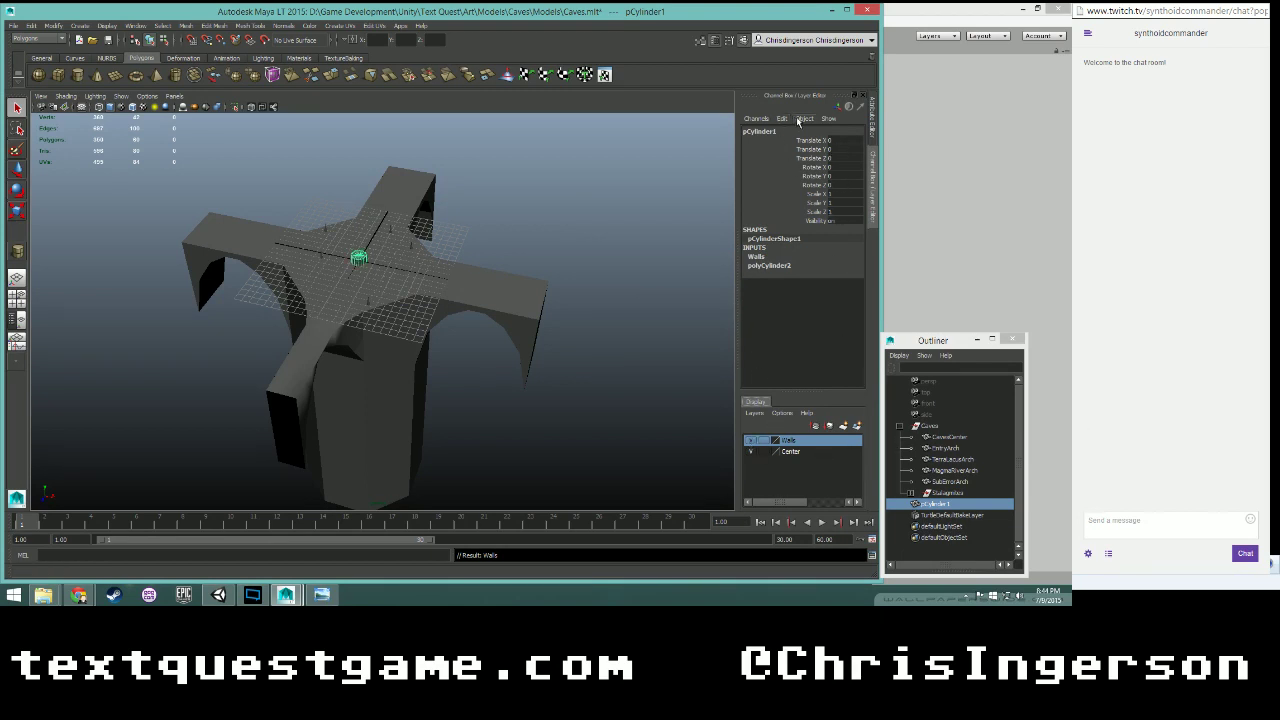
- Rename the new cylinder's transform to CaveWalls
click(872, 118)
click(703, 129)
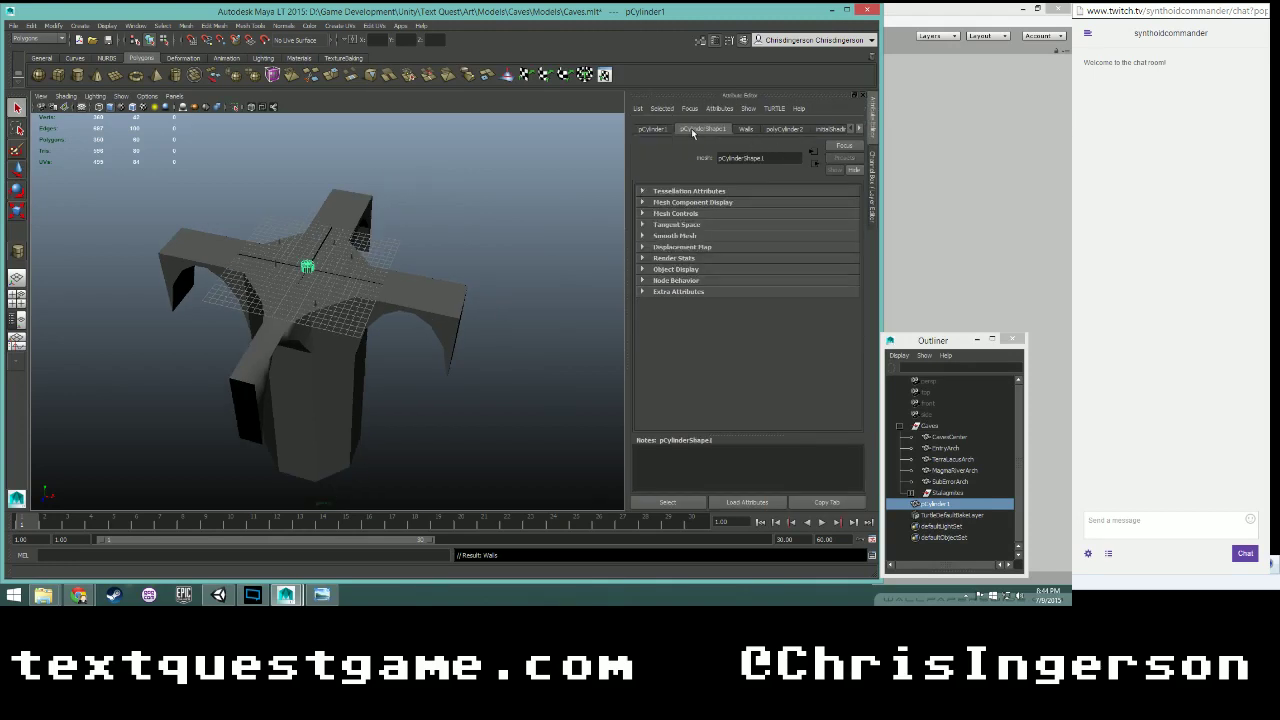
click(653, 129)
click(770, 158)
text(W)
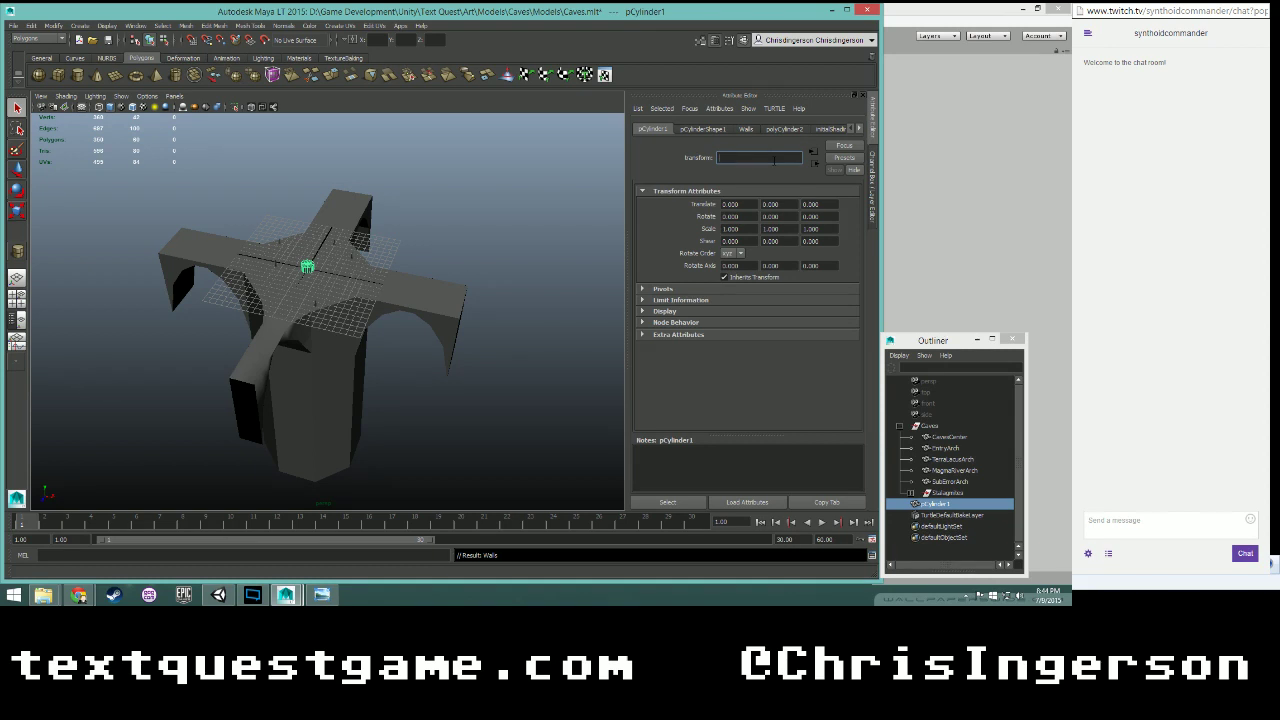
text(alls)
key(Return)
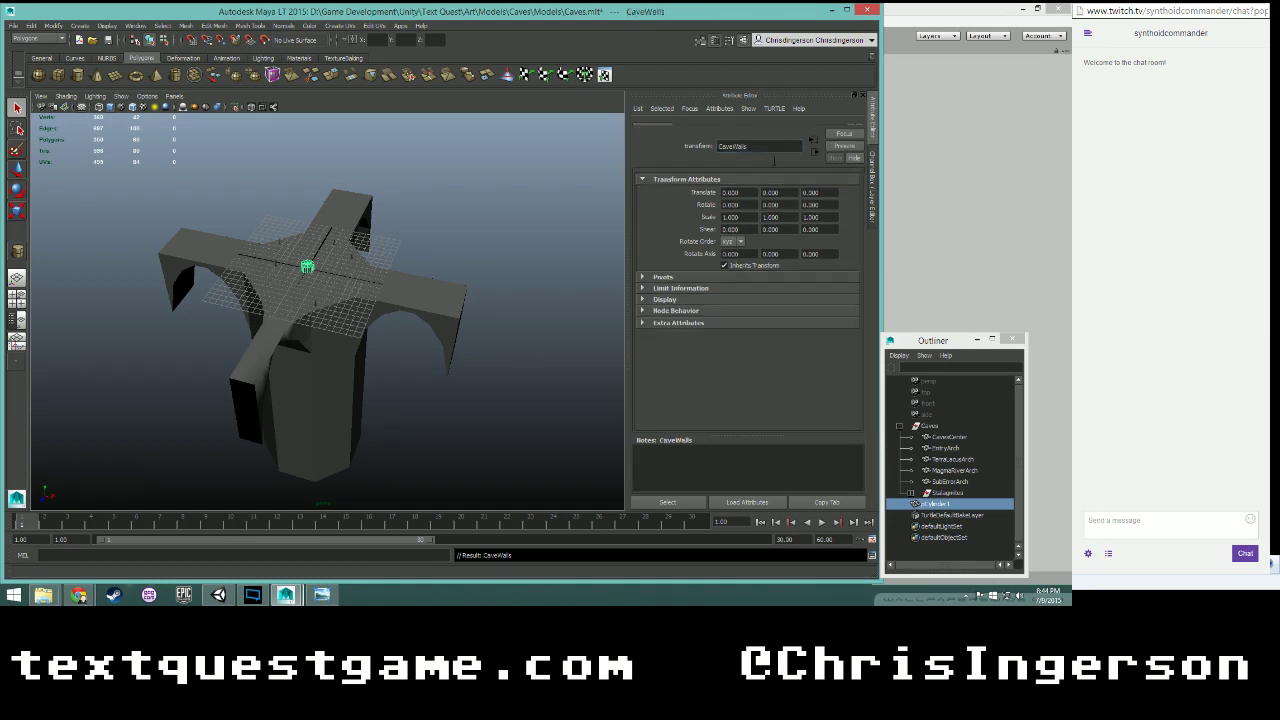
- Set the CaveWalls cylinder's radius to 30 and its axis subdivisions to 16
click(745, 129)
click(784, 130)
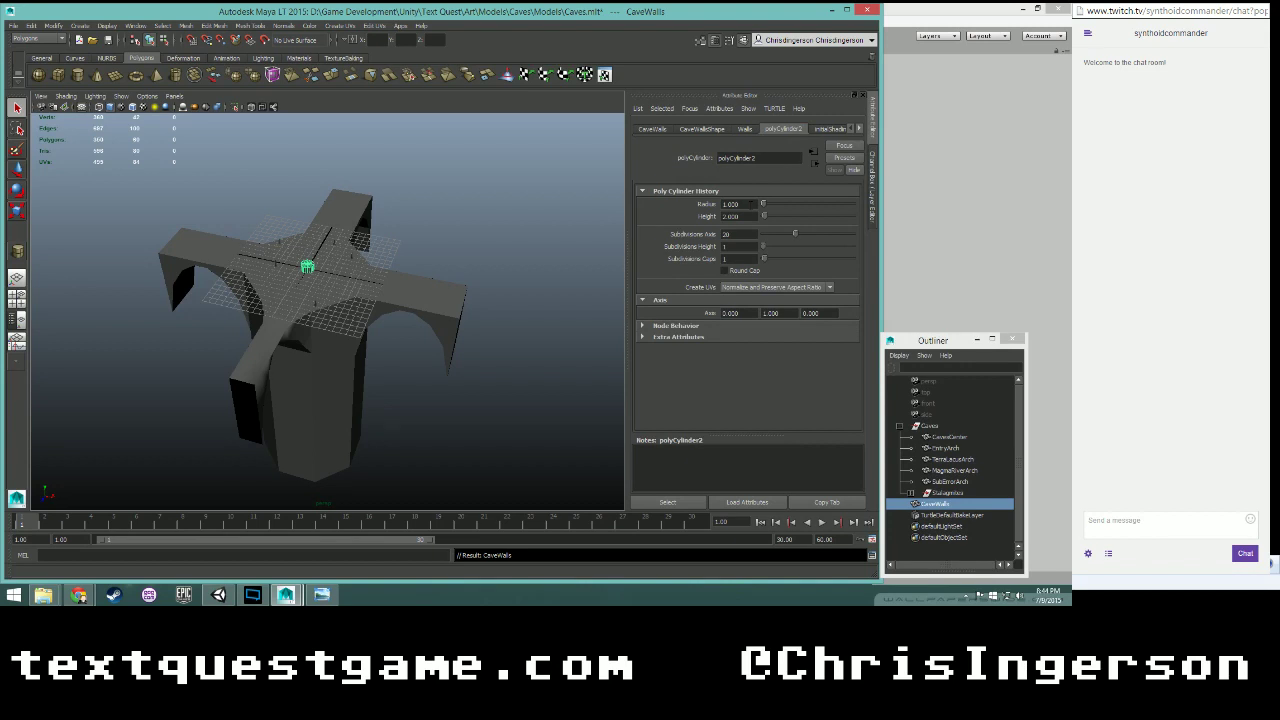
double_click(750, 204)
text(30)
key(Return)
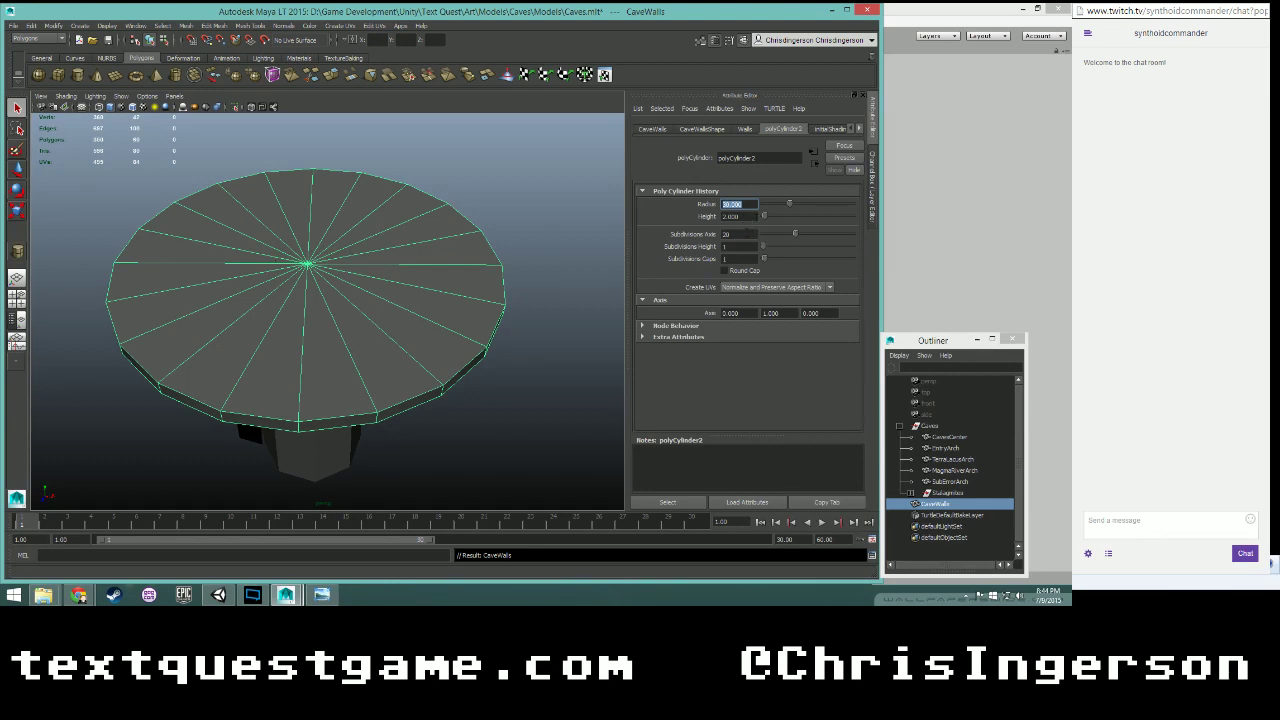
click(750, 233)
text(16)
key(Return)
- Rotate CaveWalls about its vertical axis by about -60 degrees to line its sides up with the arches
alt+drag(408, 367, 397, 277)
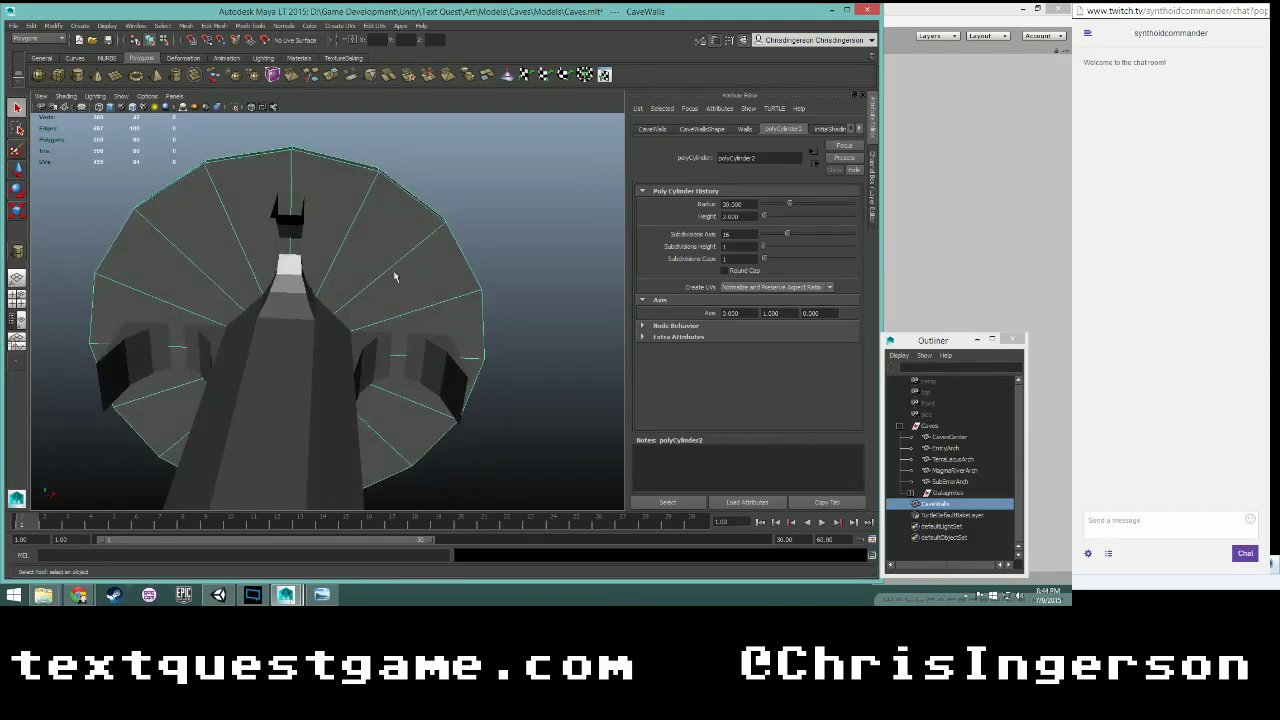
key(e)
drag(327, 317, 268, 296)
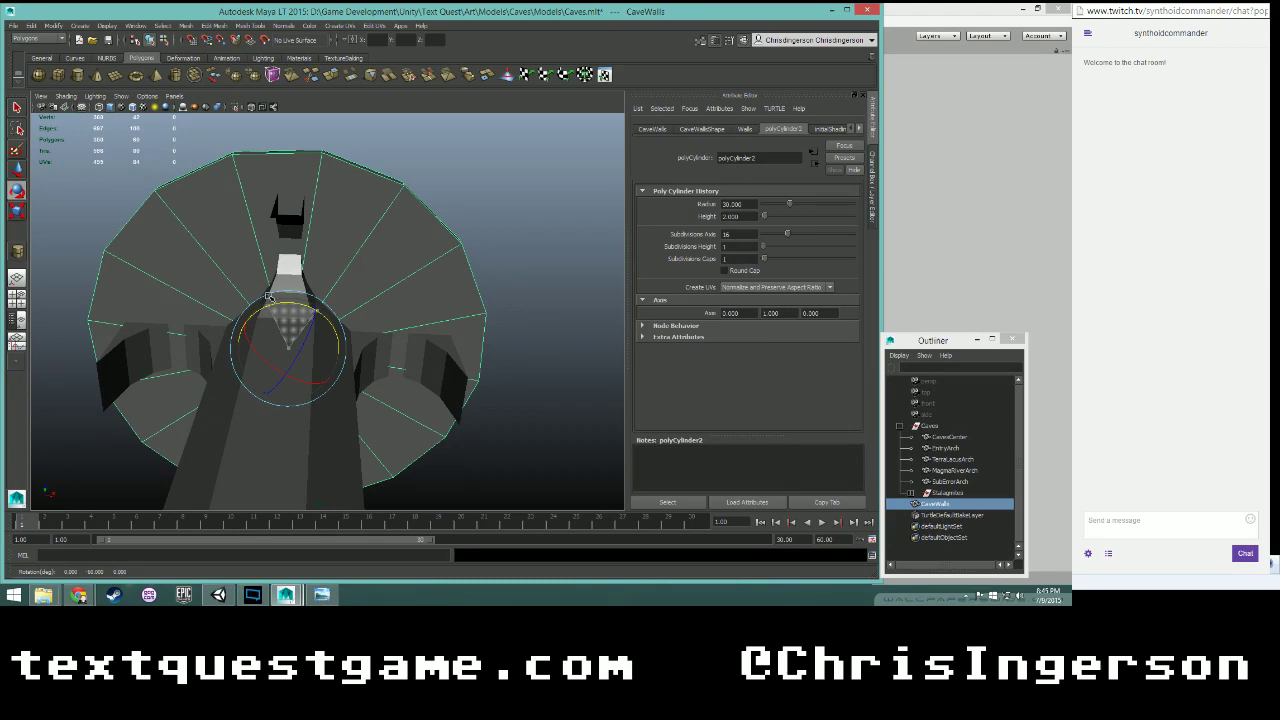
scroll(326, 251, up, 3)
alt+middle_drag(326, 251, 357, 277)
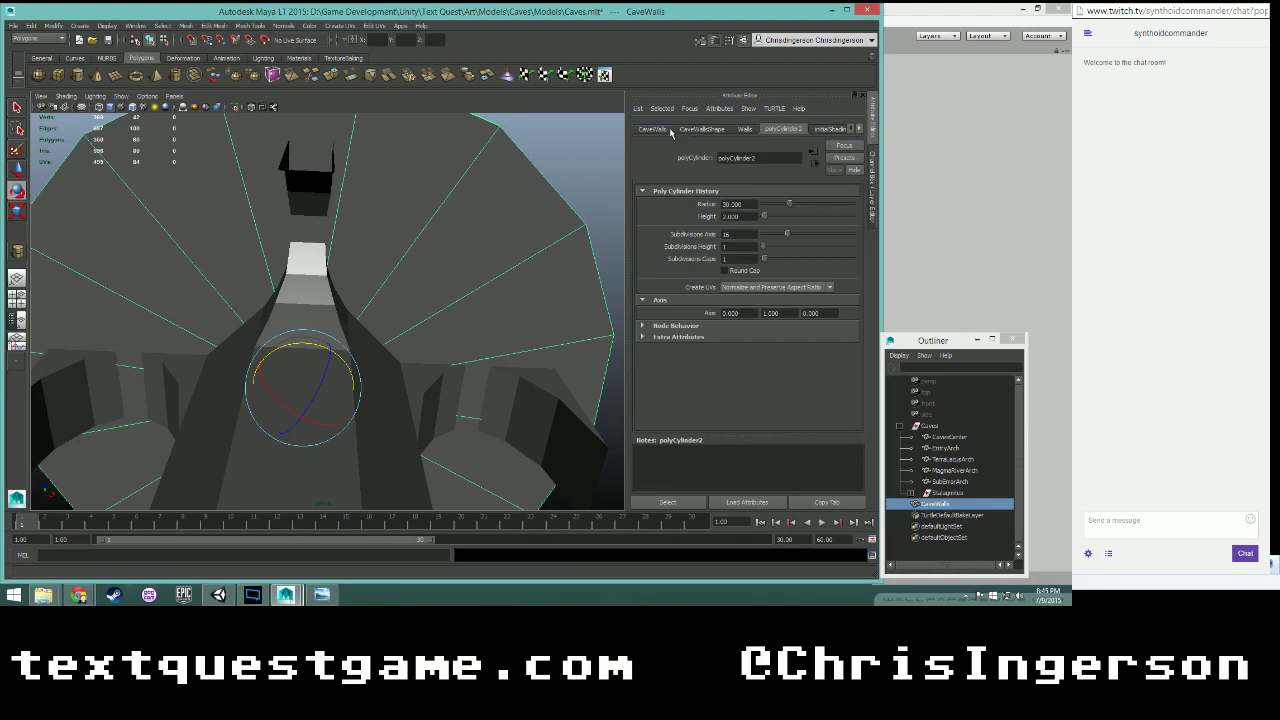
- Examine the rotation values of CaveWalls and the Rotate tool's discrete step settings, leaving CaveWalls selected and framed
click(652, 129)
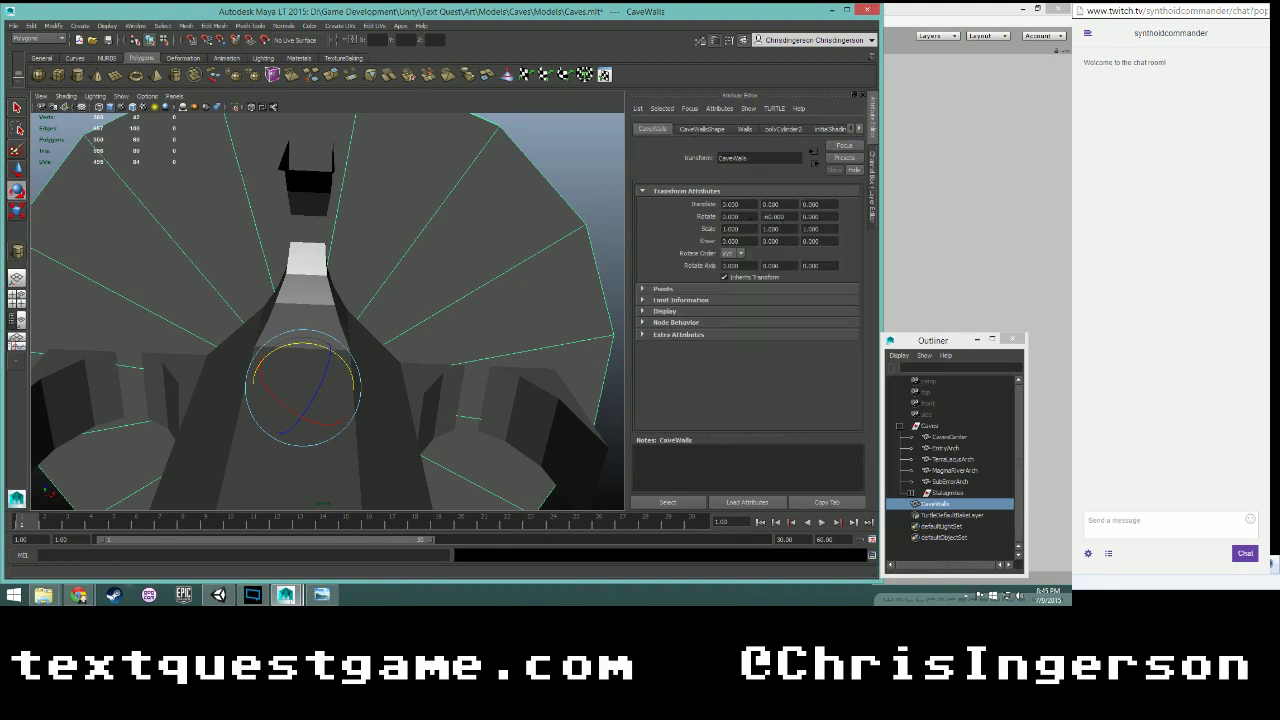
double_click(16, 190)
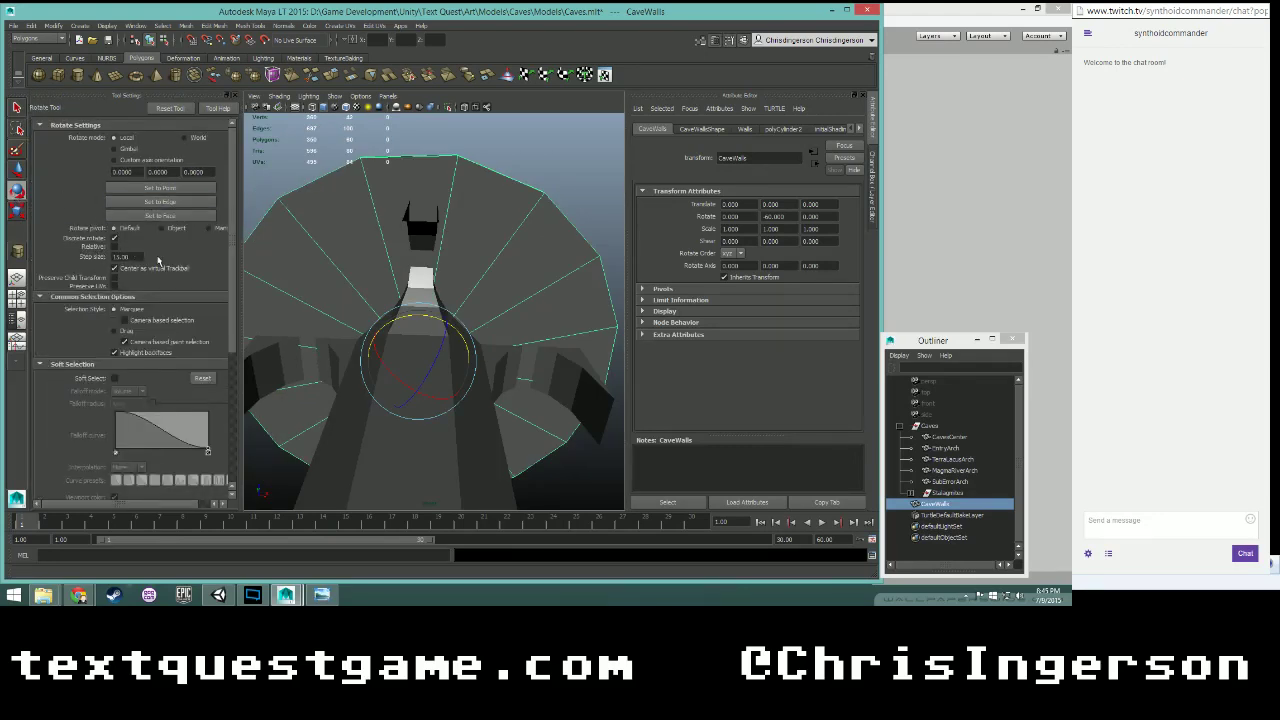
click(16, 210)
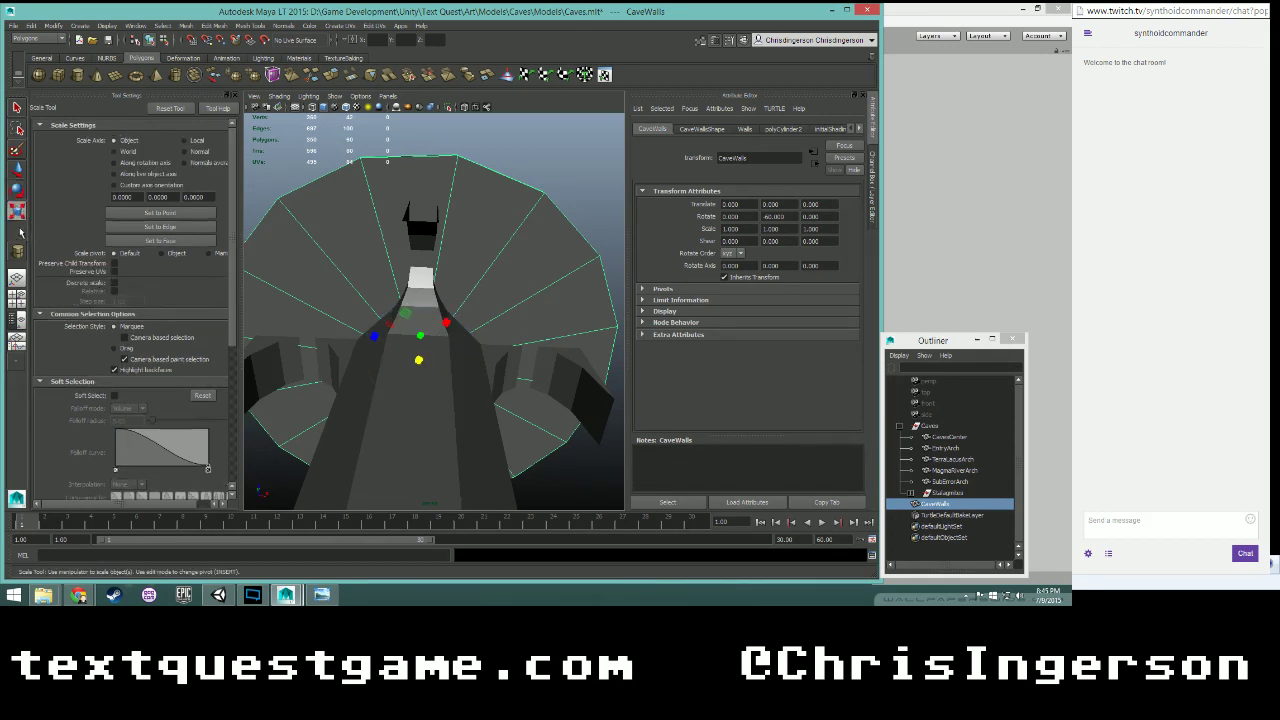
key(e)
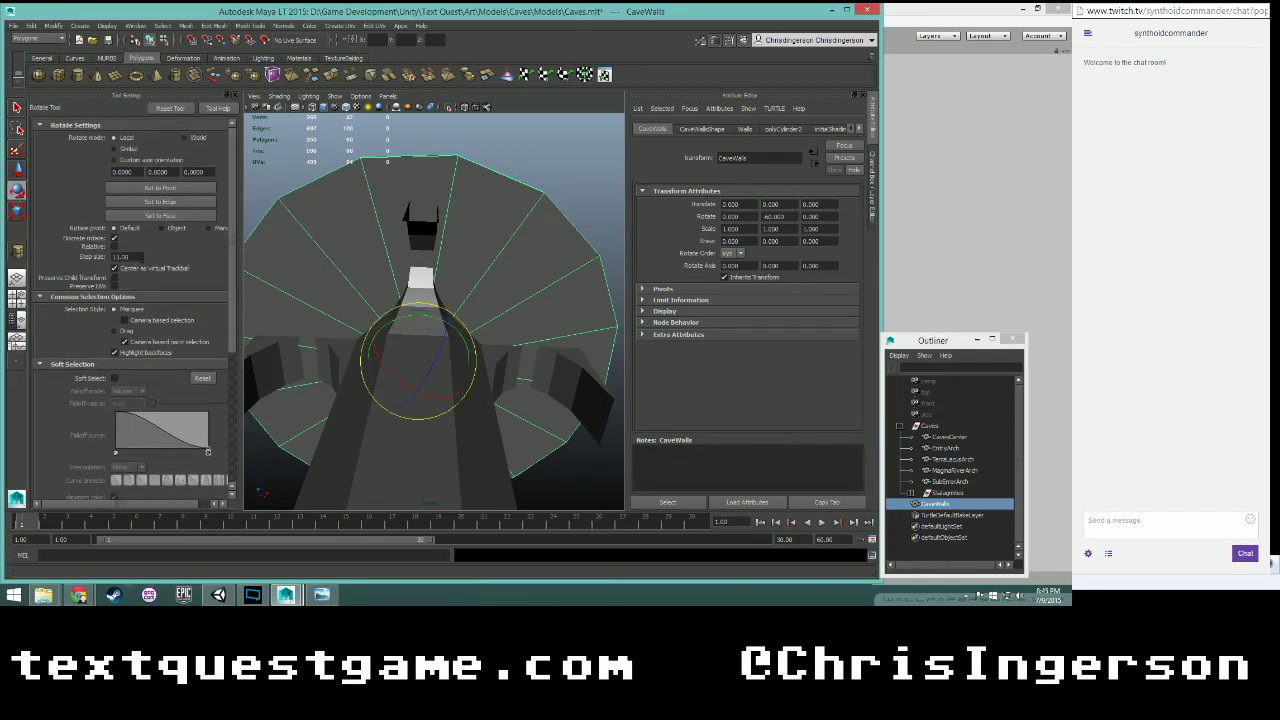
click(480, 144)
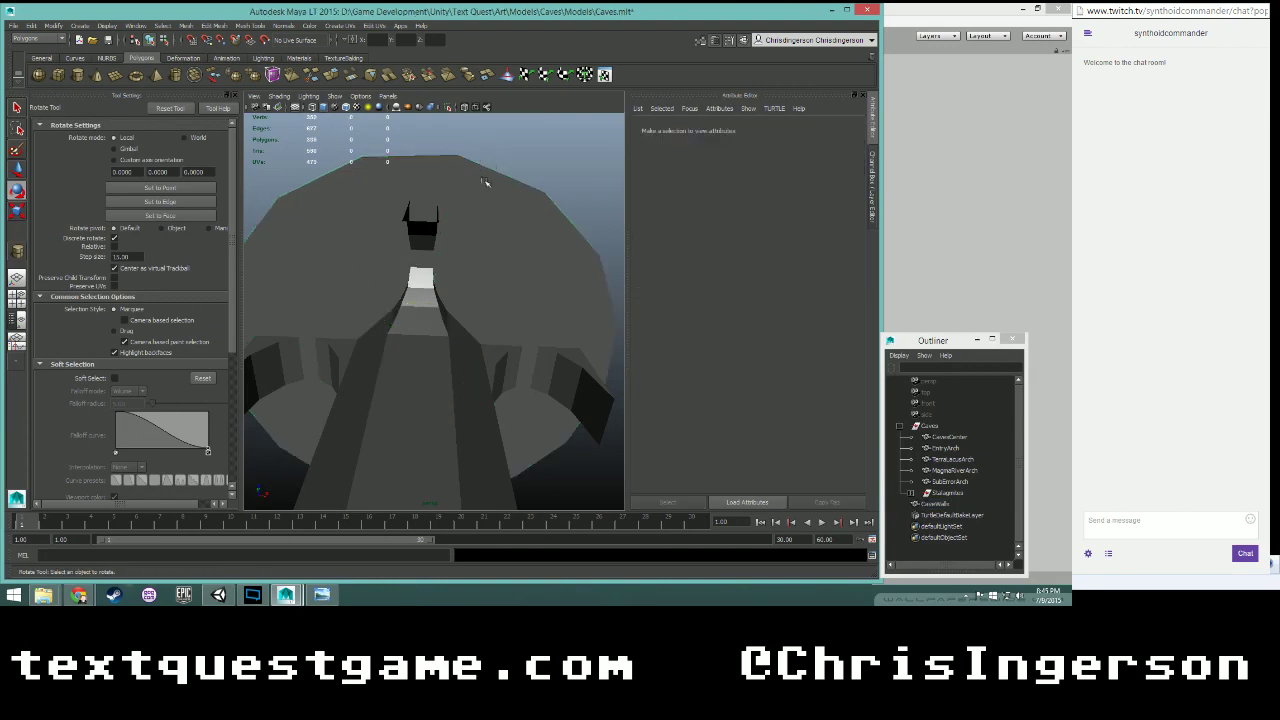
click(237, 97)
click(226, 186)
key(f)
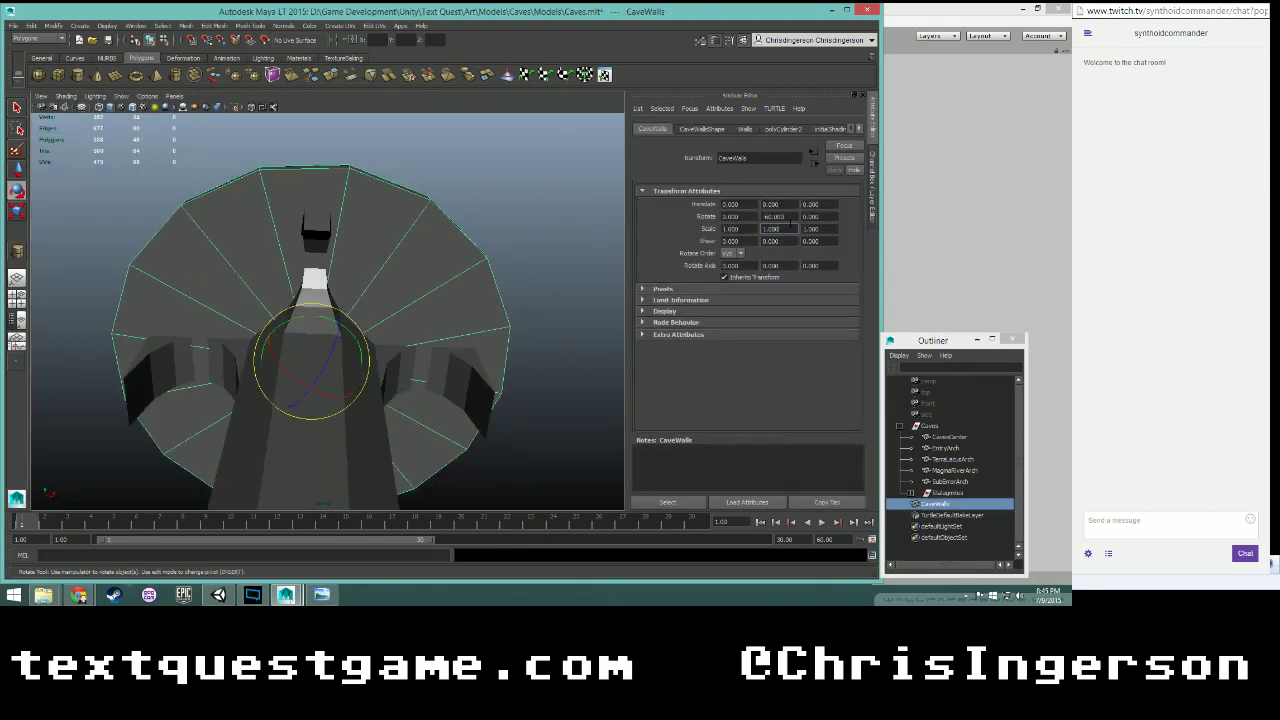
- Try Y rotation values of 0 and 10 for CaveWalls to line its sides up with the arches
double_click(789, 218)
text(0)
key(Return)
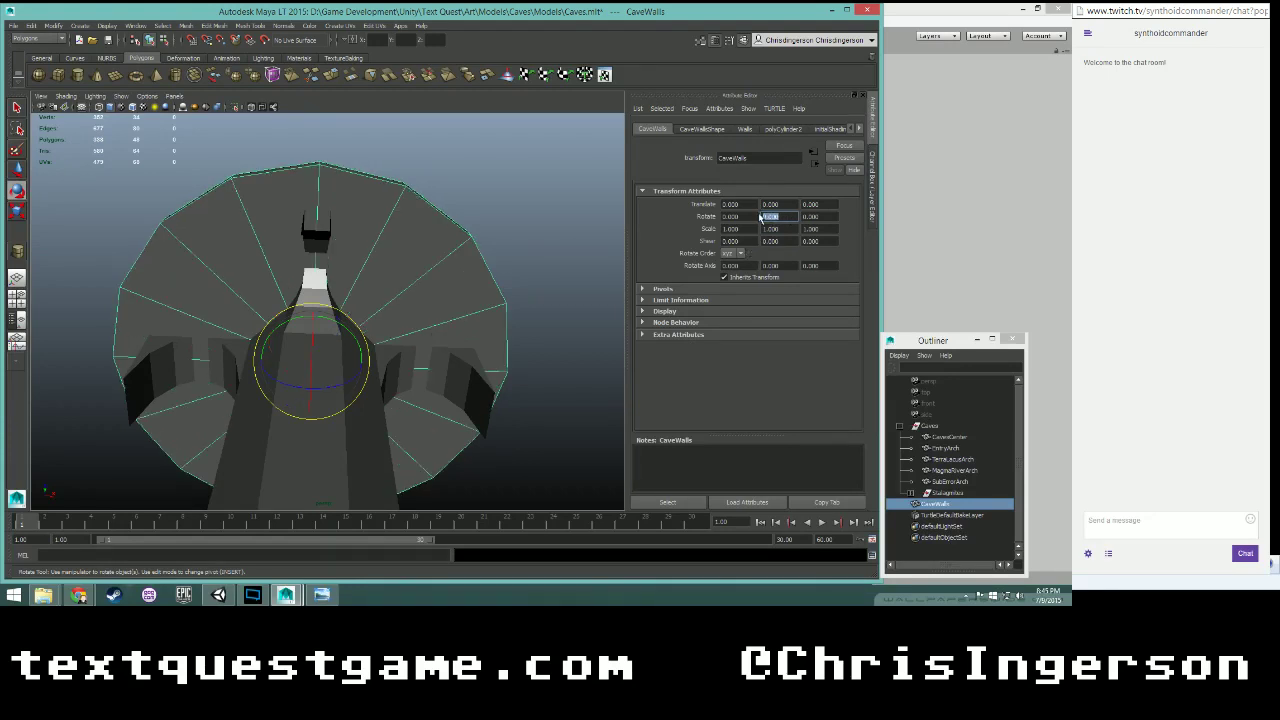
text(10)
key(Return)
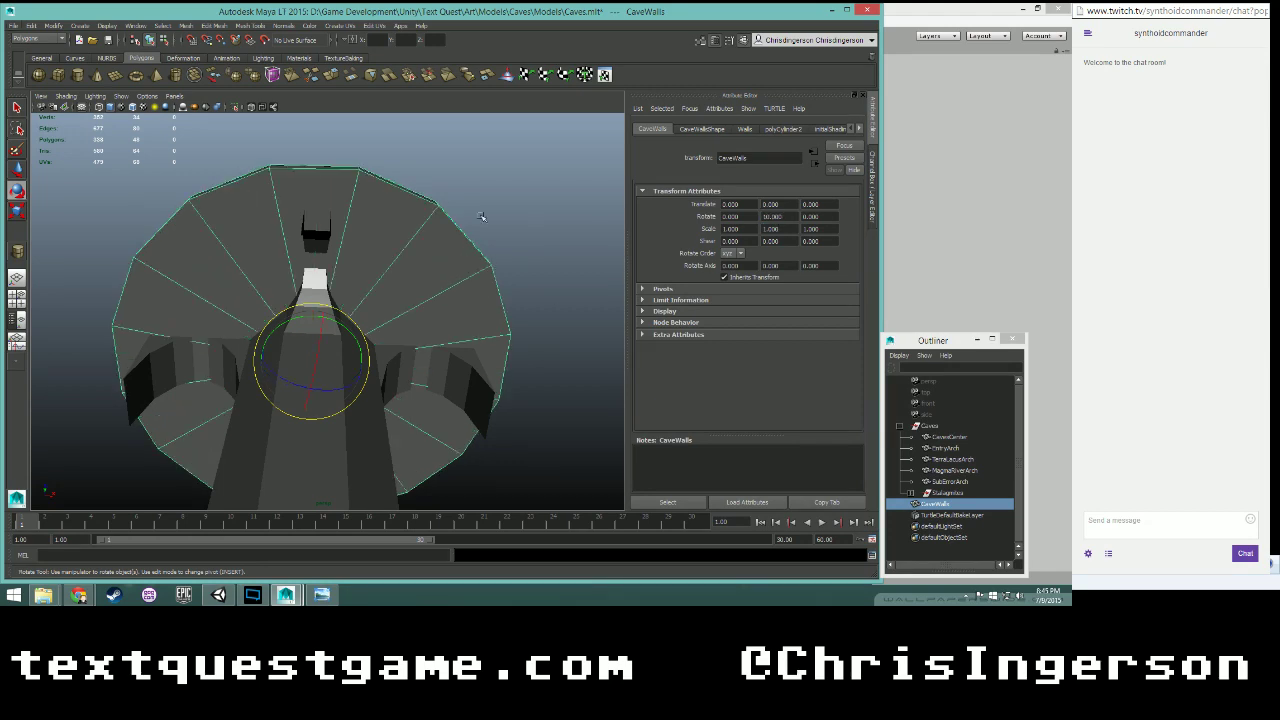
click(500, 197)
- Try Y rotations of 0 and 11 for CaveWalls while comparing its flat side with the grid in the top view
key(space)
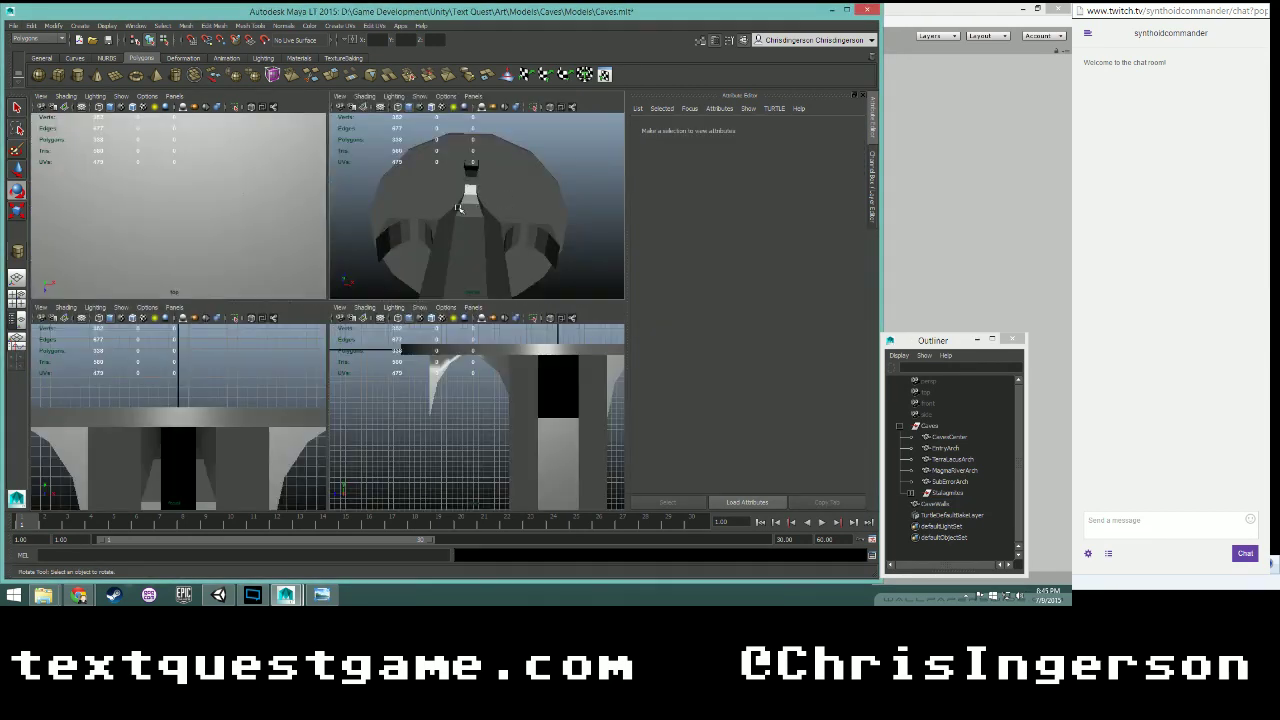
key(space)
scroll(284, 275, down, 4)
alt+middle_drag(373, 372, 343, 194)
scroll(360, 294, up, 5)
click(340, 149)
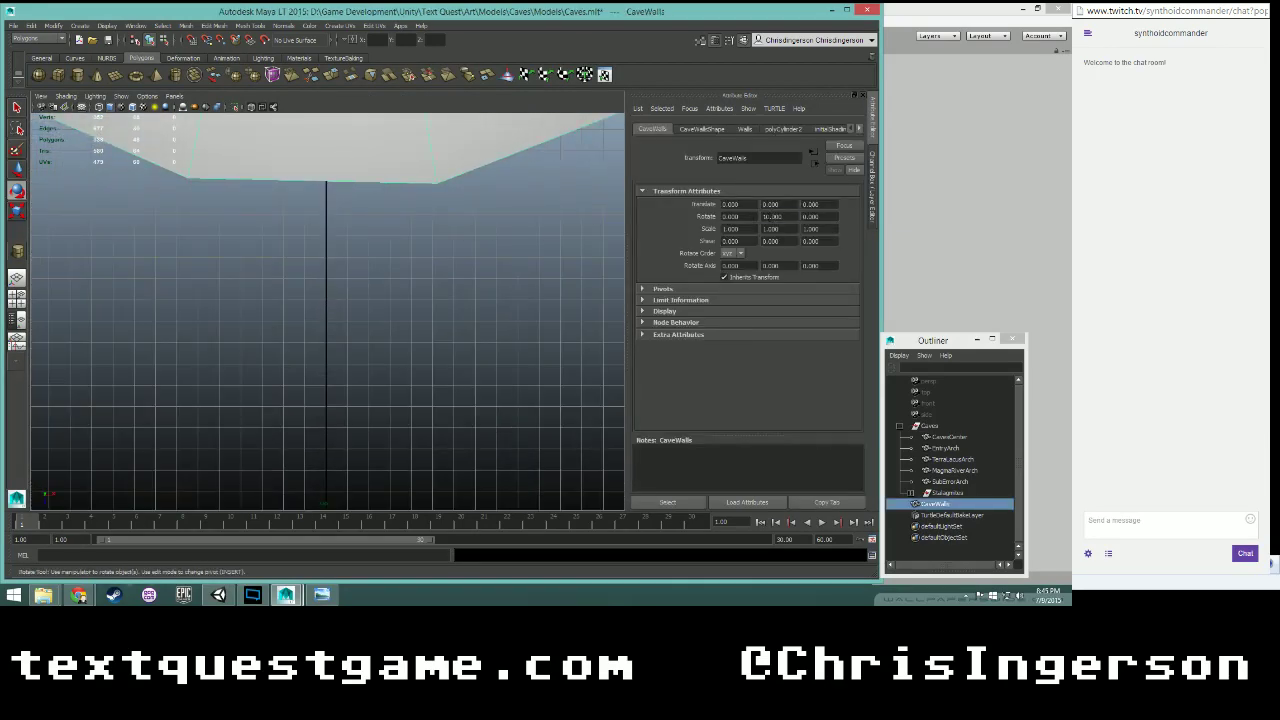
click(765, 216)
key(Return)
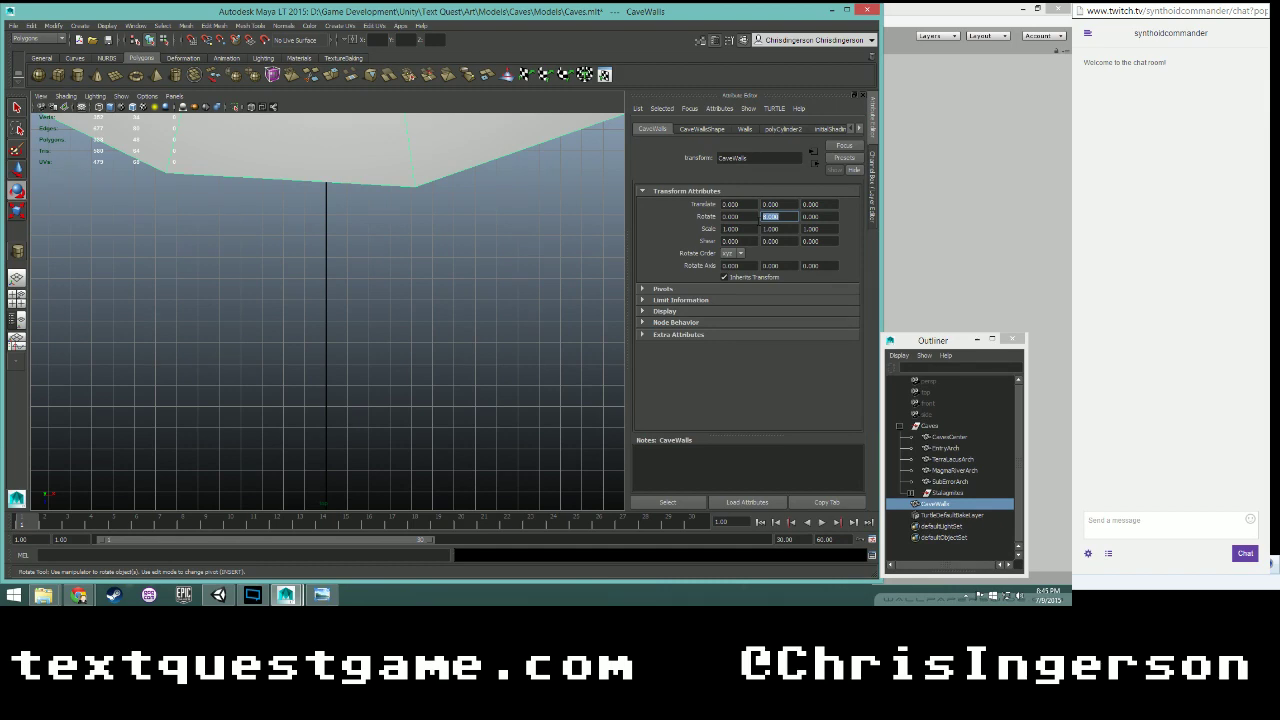
text(11)
key(Return)
scroll(420, 203, up, 3)
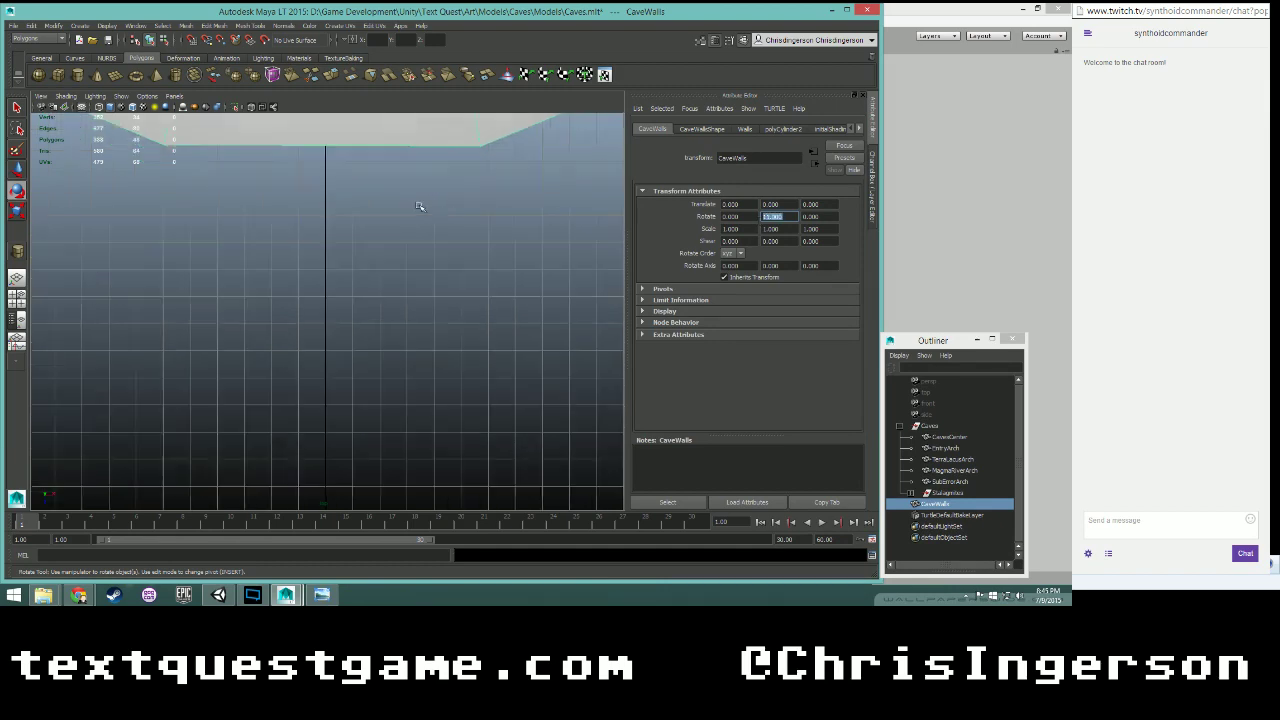
alt+middle_drag(408, 197, 410, 309)
scroll(410, 309, up, 2)
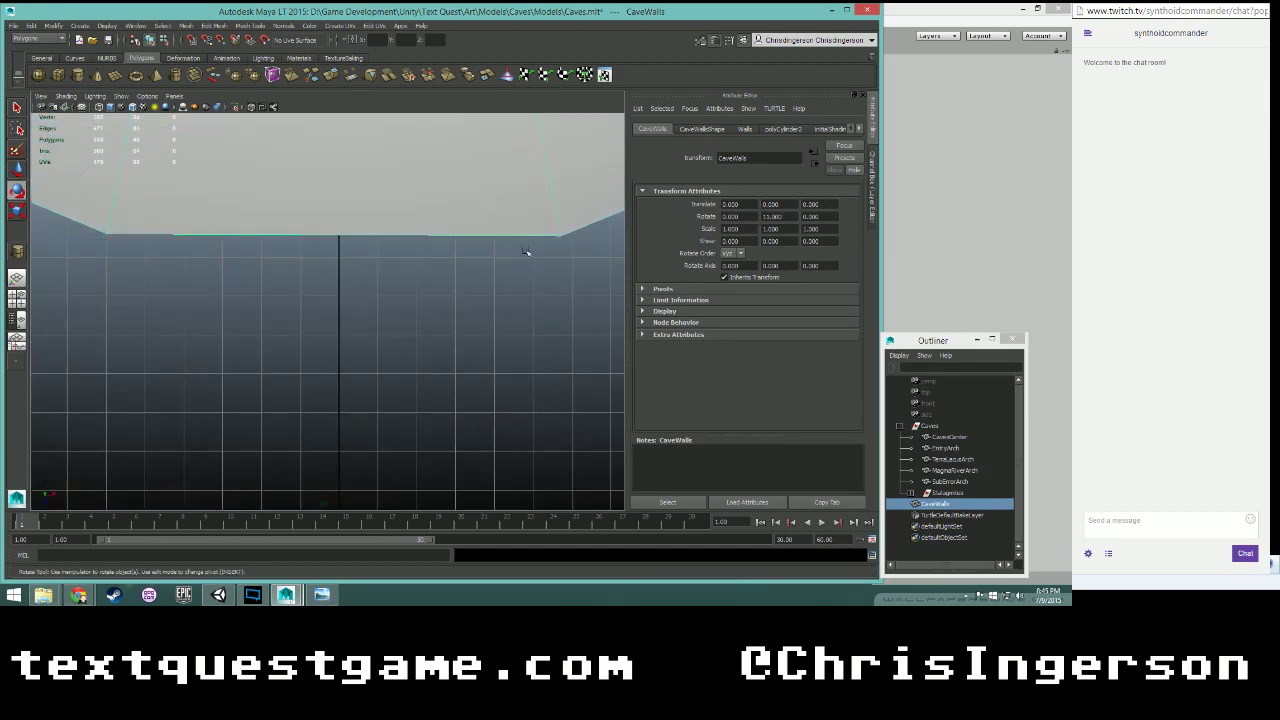
- Try CaveWalls Y rotations of 12.5, 11.5, 11 and 1.25 against the top-view grid
double_click(779, 216)
text(12.5)
key(Return)
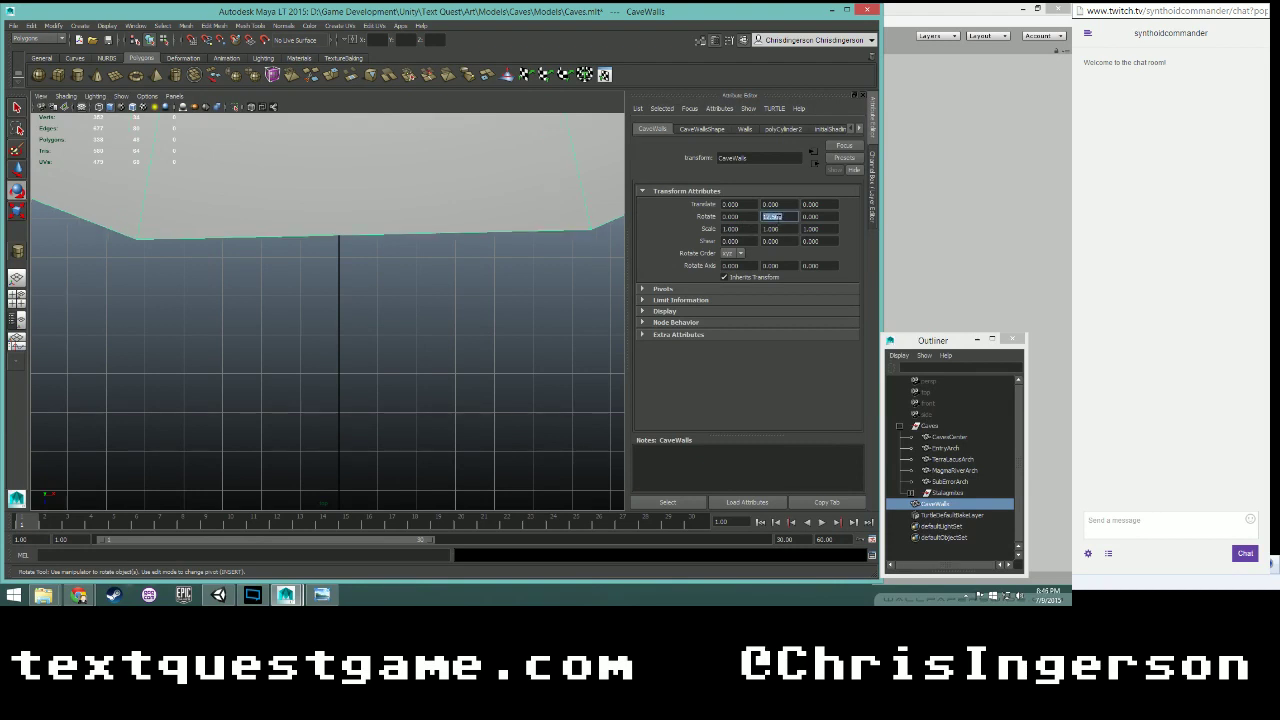
text(11.5)
key(Return)
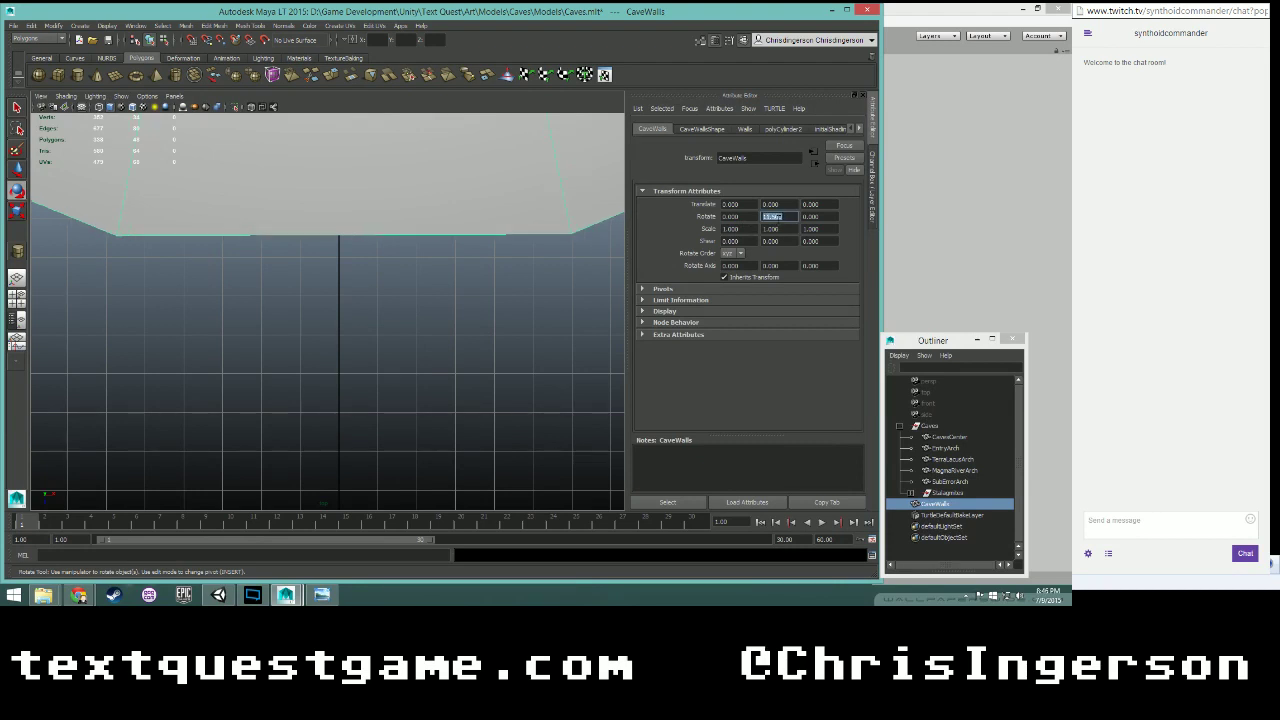
text(11)
key(Return)
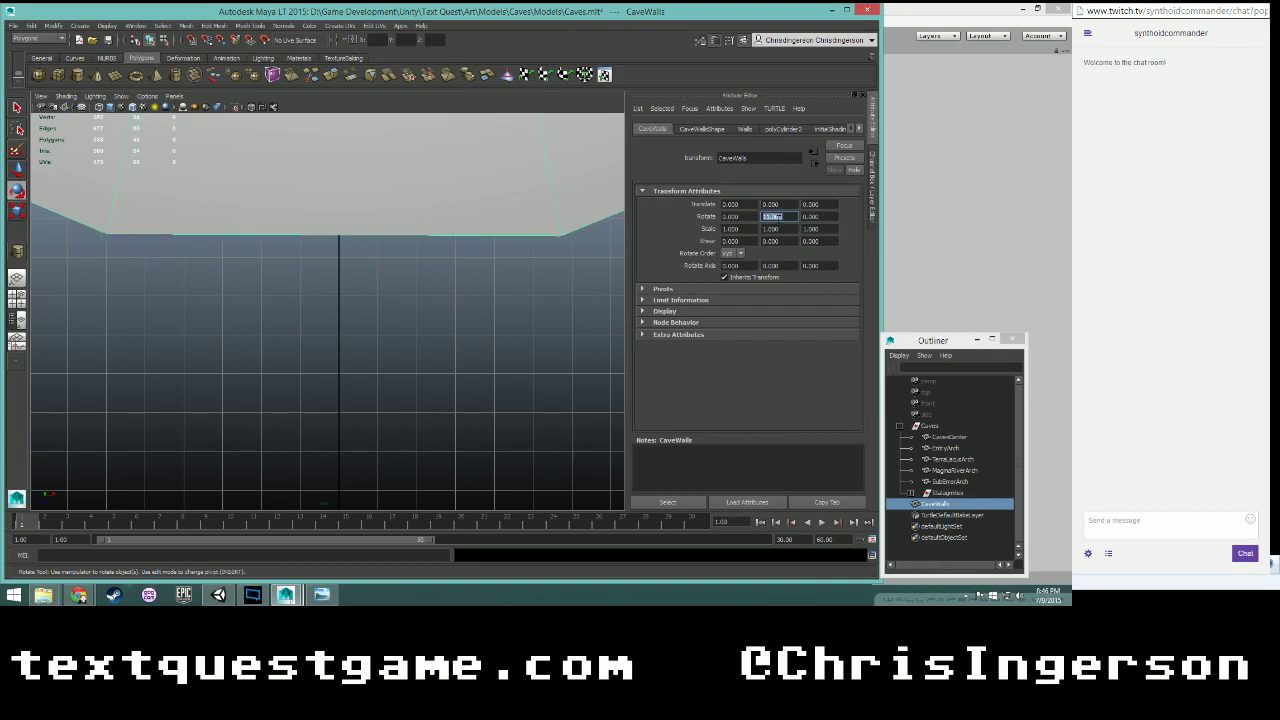
text(1.25)
key(Return)
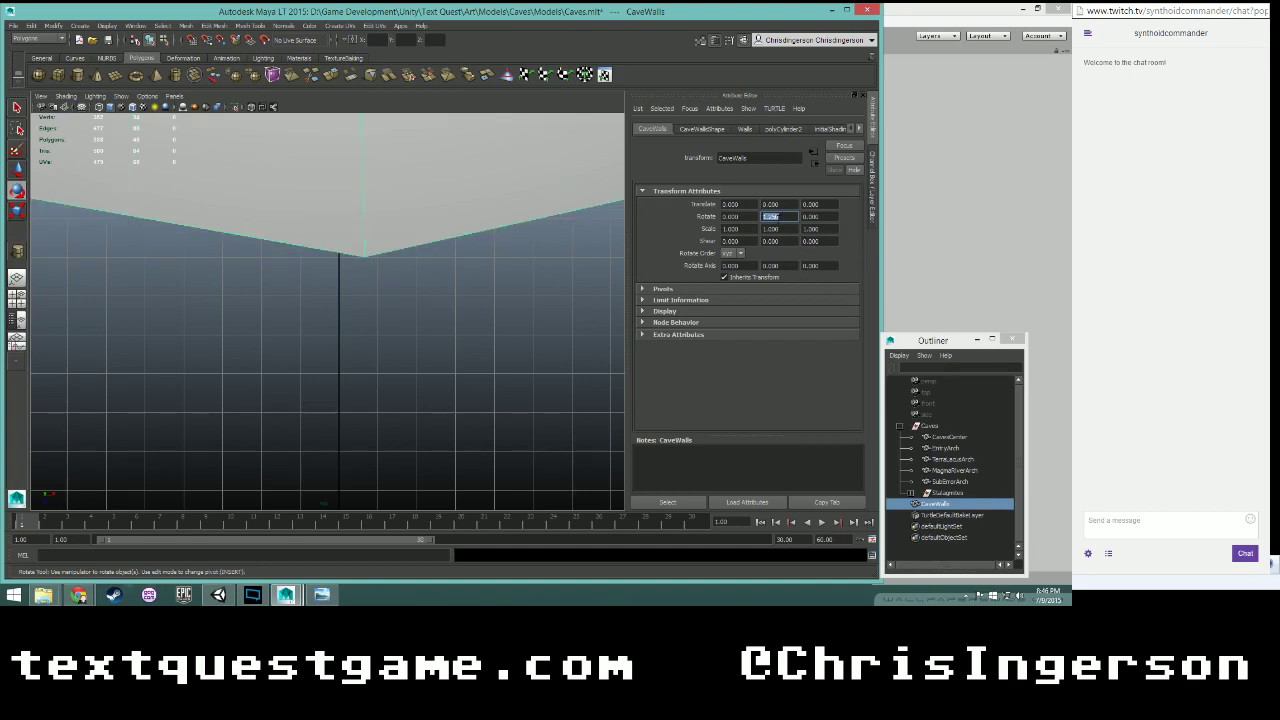
- Set CaveWalls' Y rotation to 11.25 and check in the top view that its flat side is parallel to the grid
text(11.25)
key(Return)
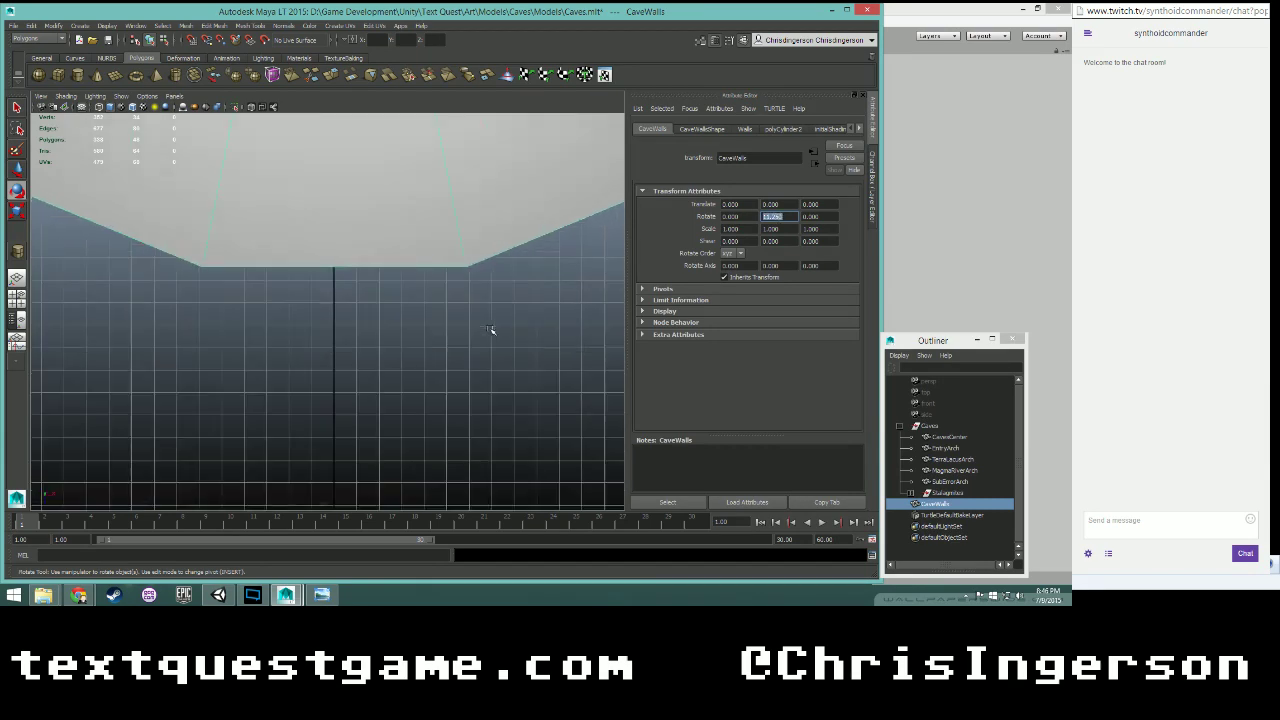
scroll(465, 266, down, 5)
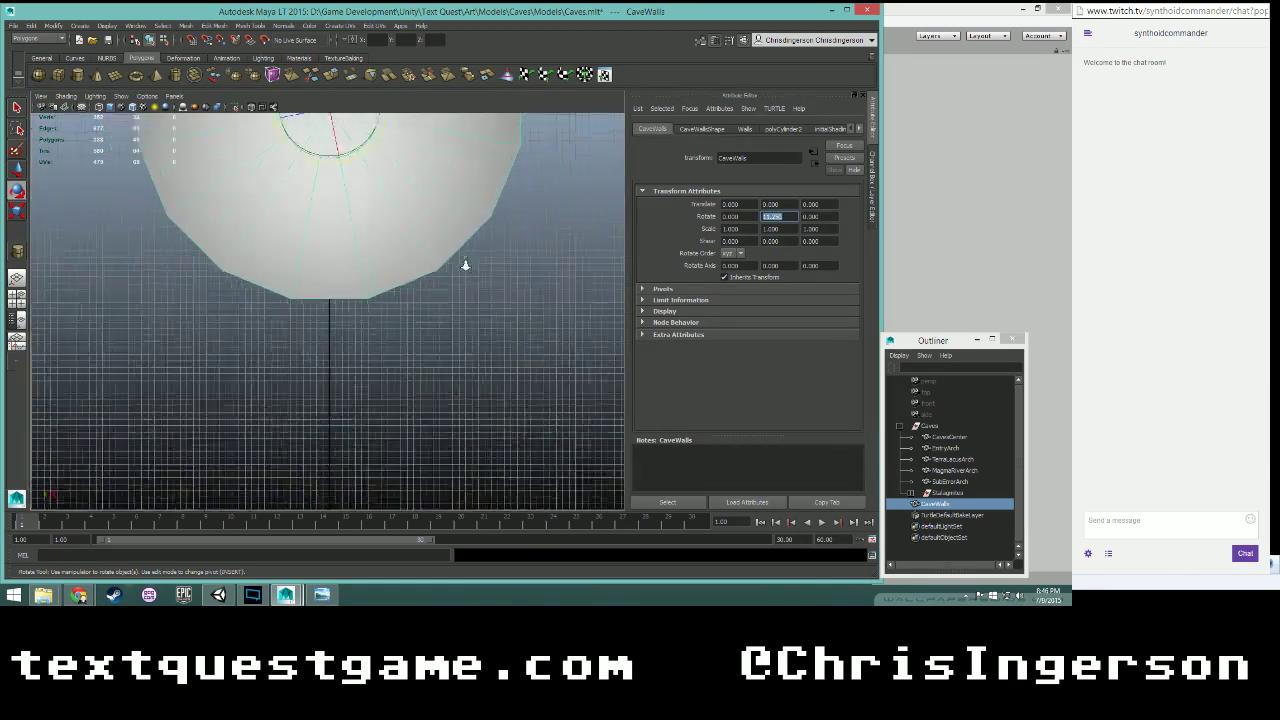
scroll(465, 264, down, 3)
alt+middle_drag(448, 202, 454, 287)
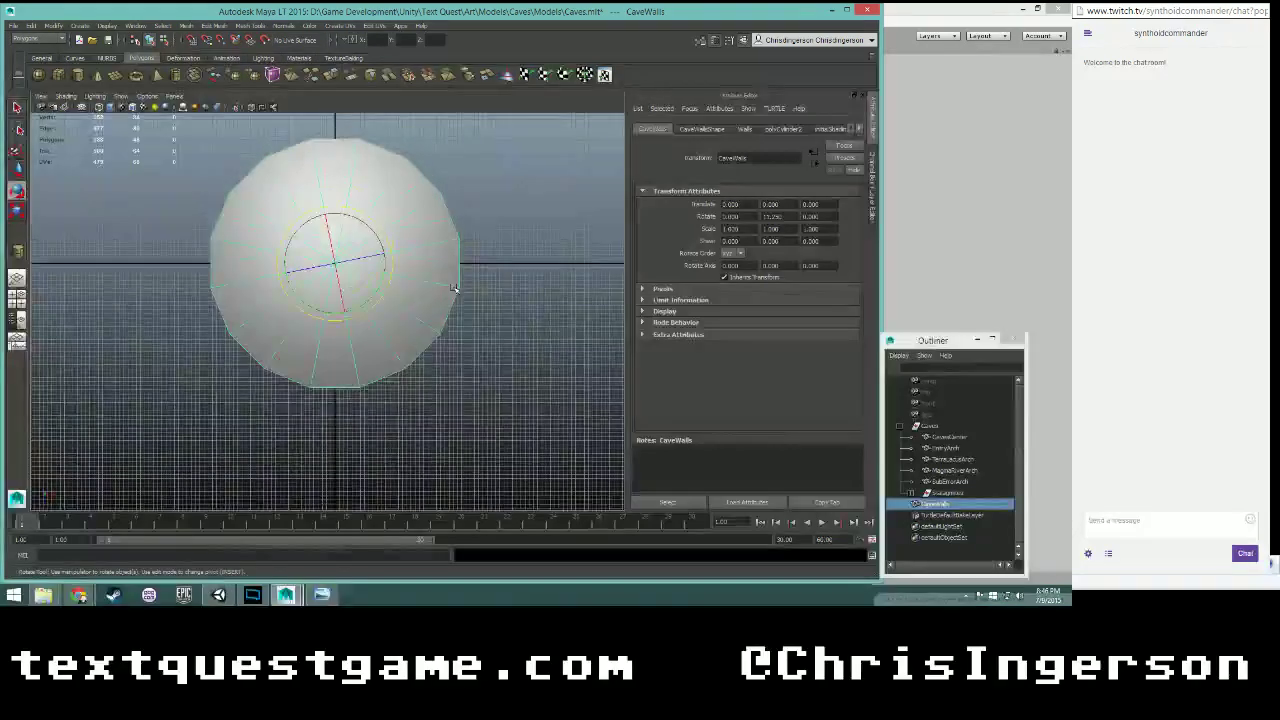
scroll(454, 287, up, 6)
alt+drag(401, 388, 432, 299)
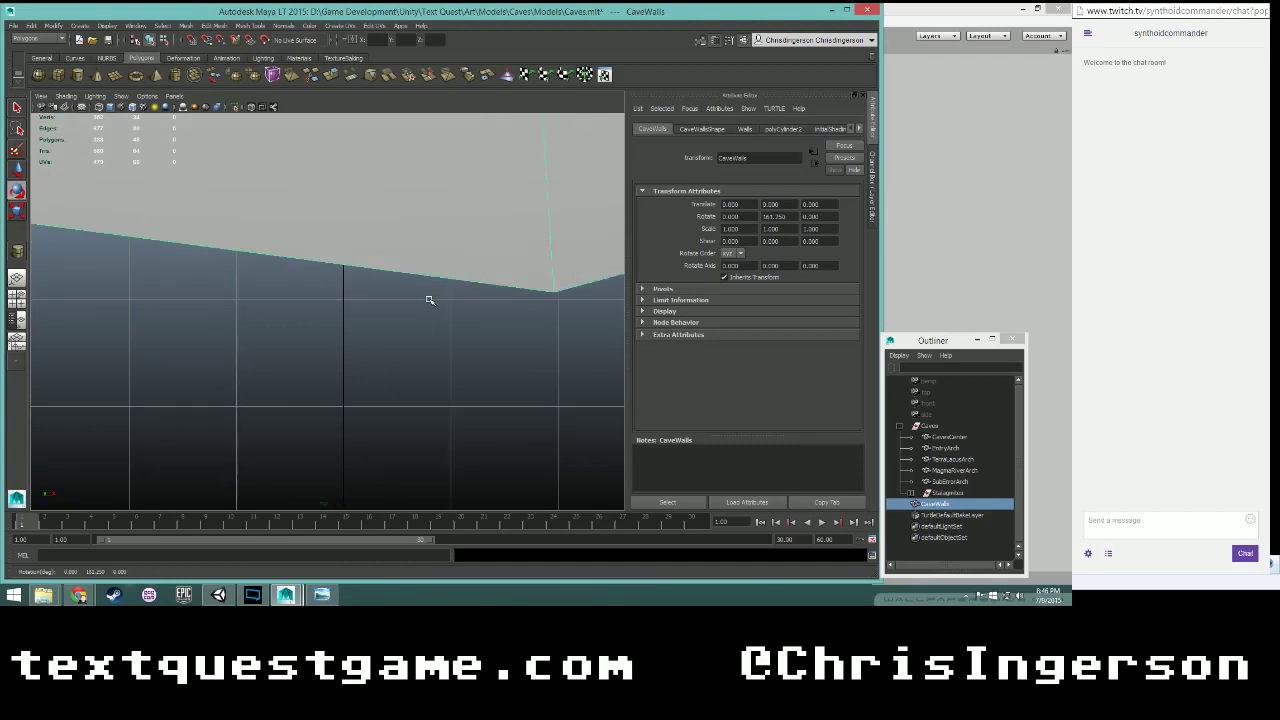
key(ctrl+z)
alt+middle_drag(276, 299, 320, 329)
alt+middle_drag(507, 333, 211, 329)
scroll(307, 331, down, 5)
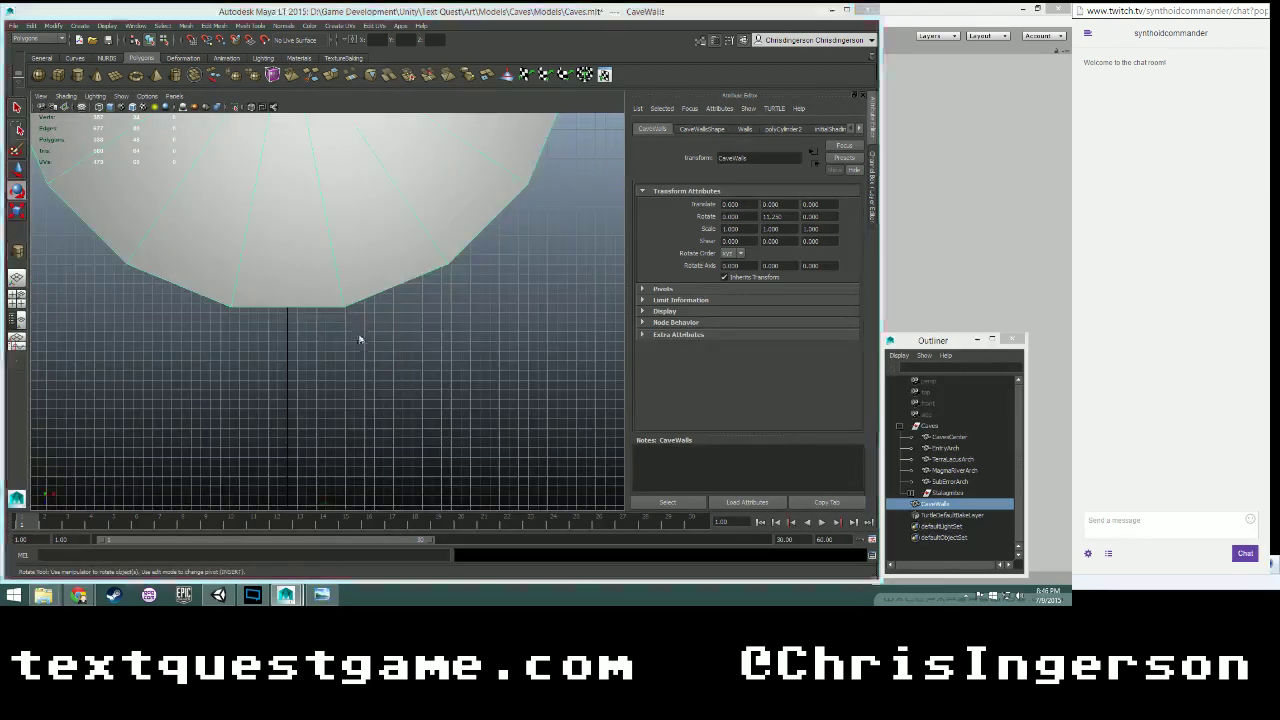
- Set the height of the CaveWalls cylinder to 45, working in the perspective view
key(space)
key(space)
scroll(504, 296, down, 6)
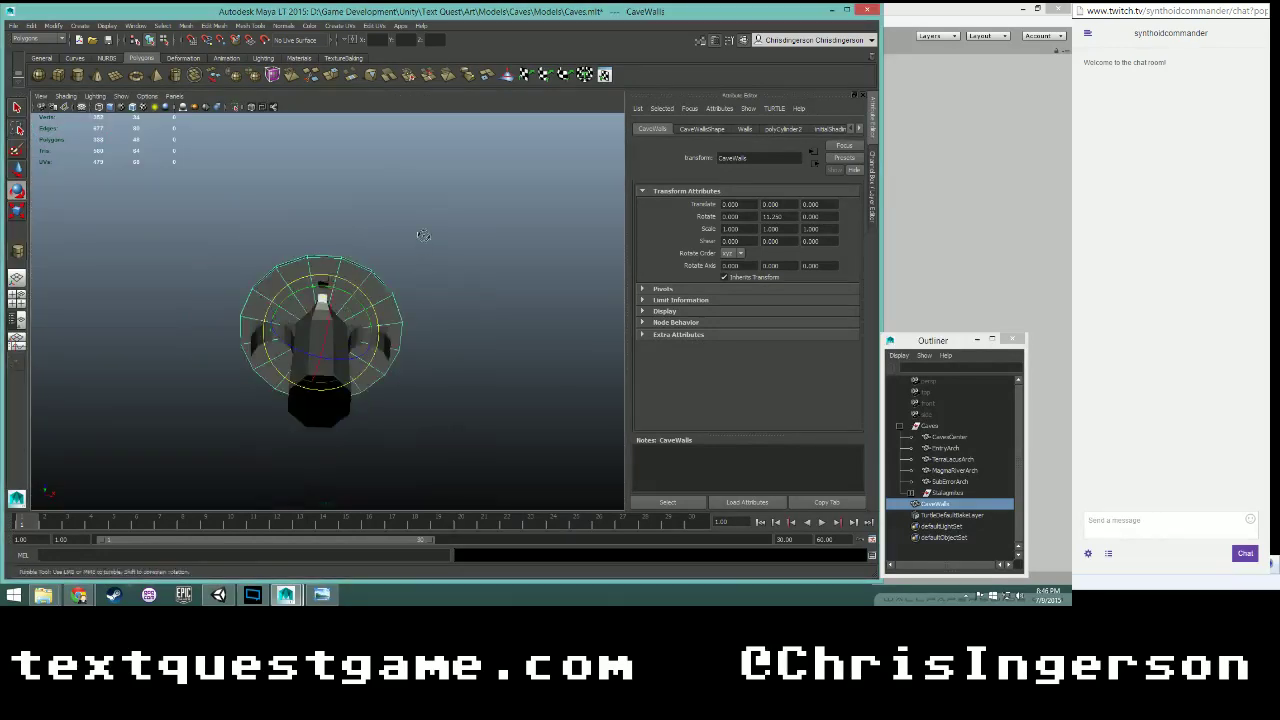
alt+drag(423, 240, 408, 306)
key(f)
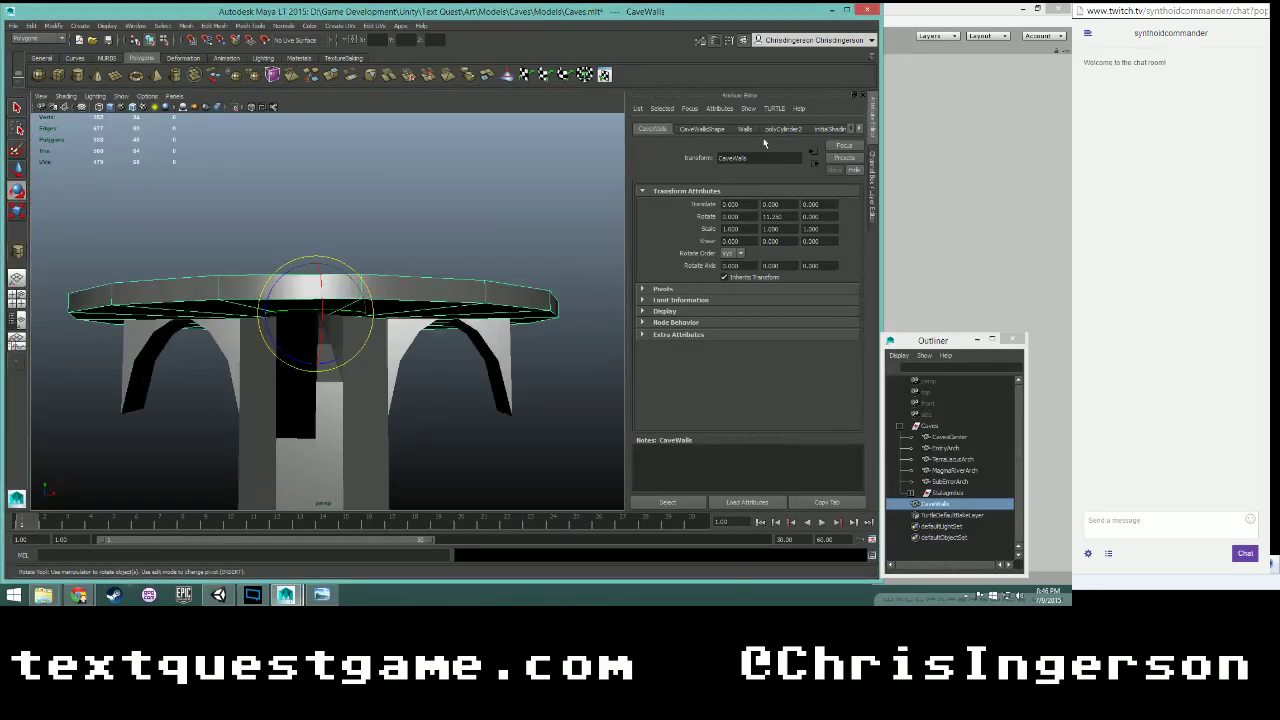
click(785, 129)
double_click(744, 216)
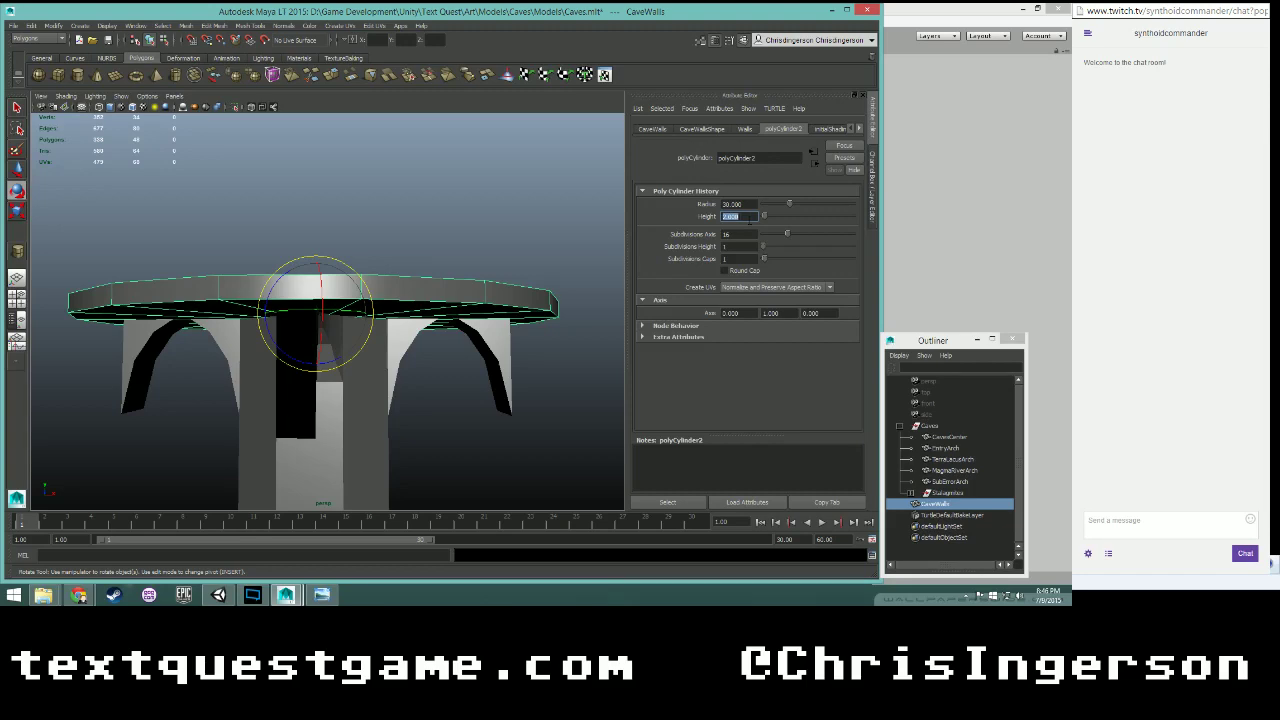
text(45)
key(Return)
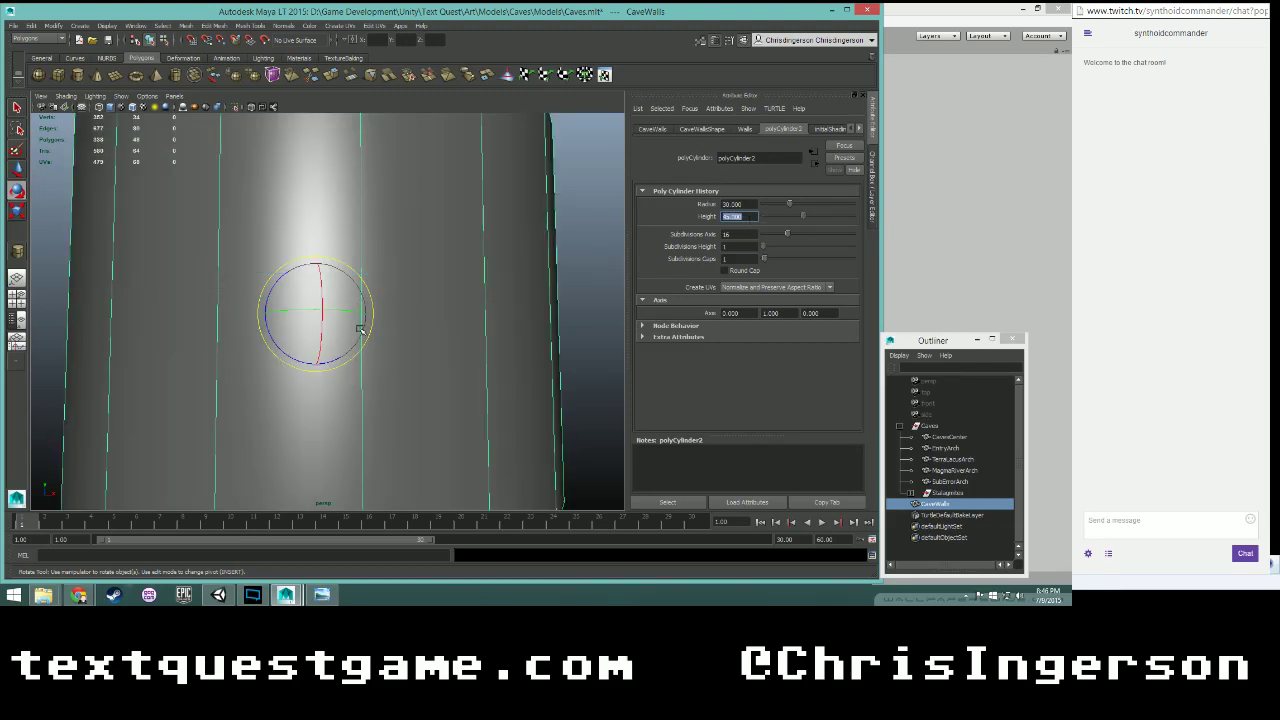
- Examine the heightened CaveWalls from outside and inside, checking how it encloses the arches and stalagmites
scroll(370, 329, down, 8)
scroll(397, 331, up, 4)
mouse_move(430, 340)
alt+mouse_down()
mouse_move(454, 316)
mouse_move(440, 290)
mouse_move(406, 412)
mouse_move(434, 349)
mouse_move(399, 386)
mouse_move(420, 346)
alt+mouse_up()
scroll(420, 346, up, 10)
alt+drag(374, 303, 414, 294)
key(w)
scroll(372, 283, down, 4)
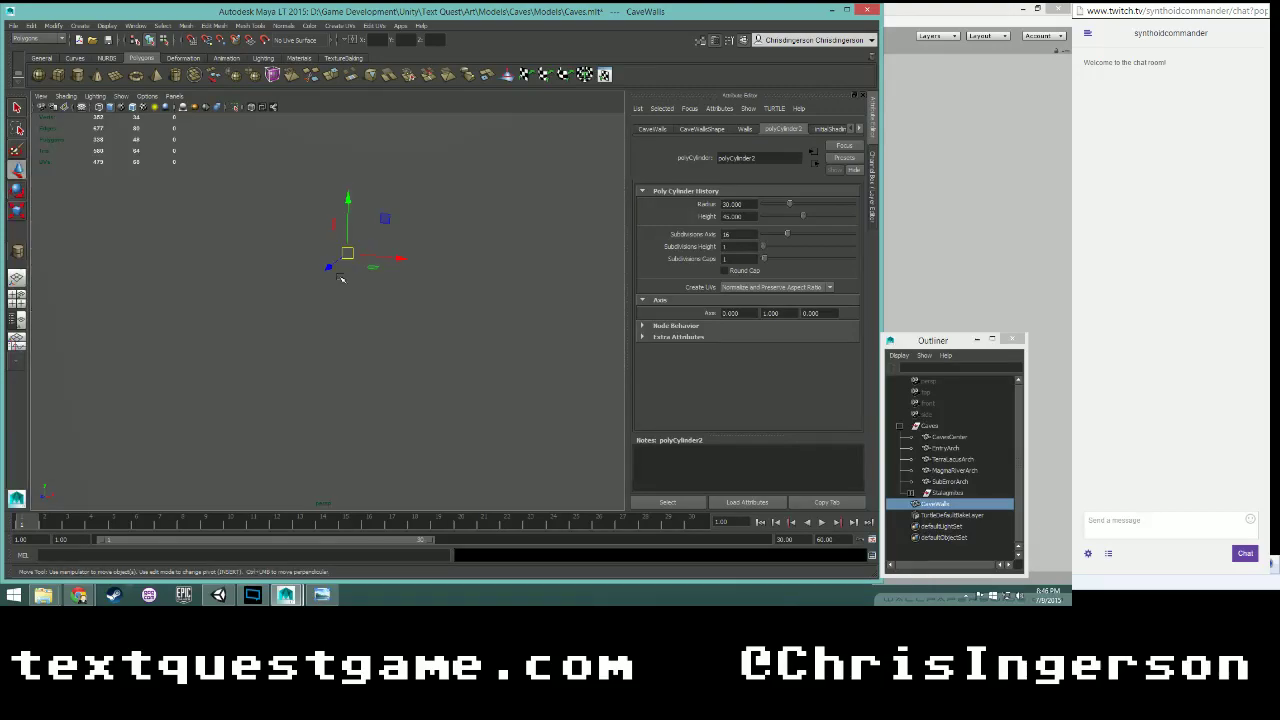
scroll(340, 278, up, 3)
alt+drag(340, 278, 309, 270)
alt+middle_drag(309, 270, 452, 432)
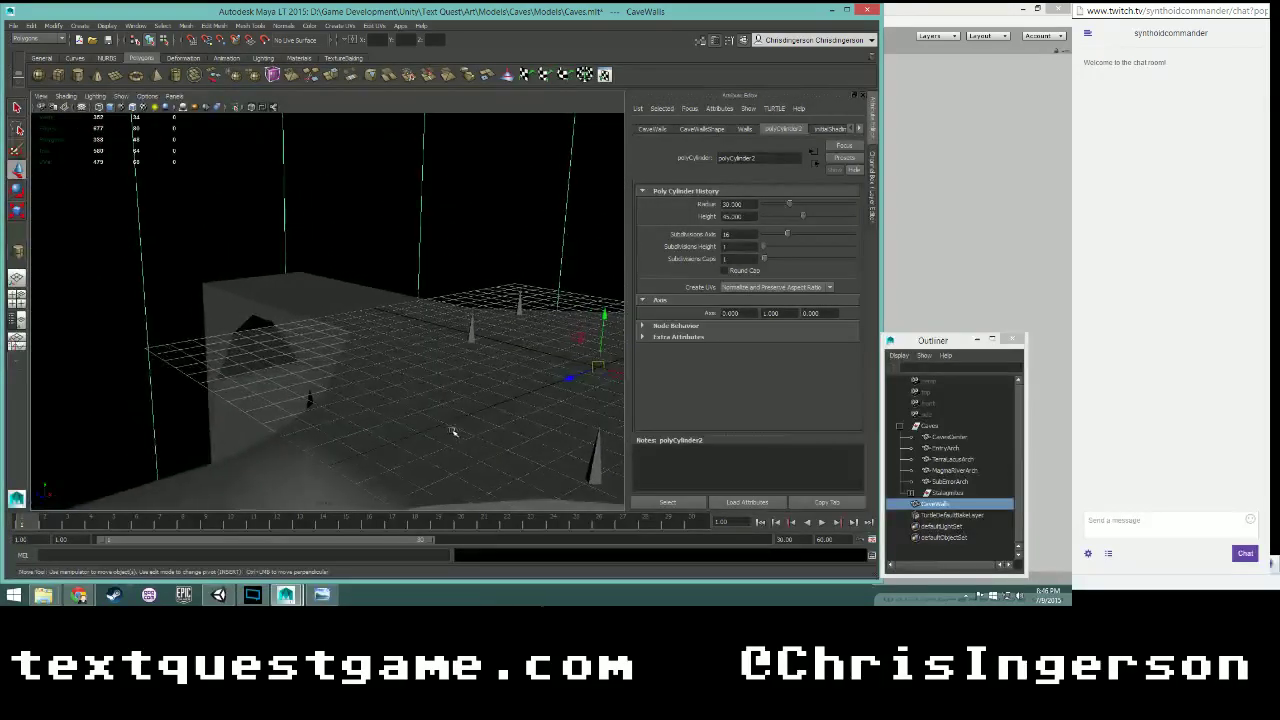
alt+drag(453, 432, 482, 359)
alt+drag(460, 364, 622, 229)
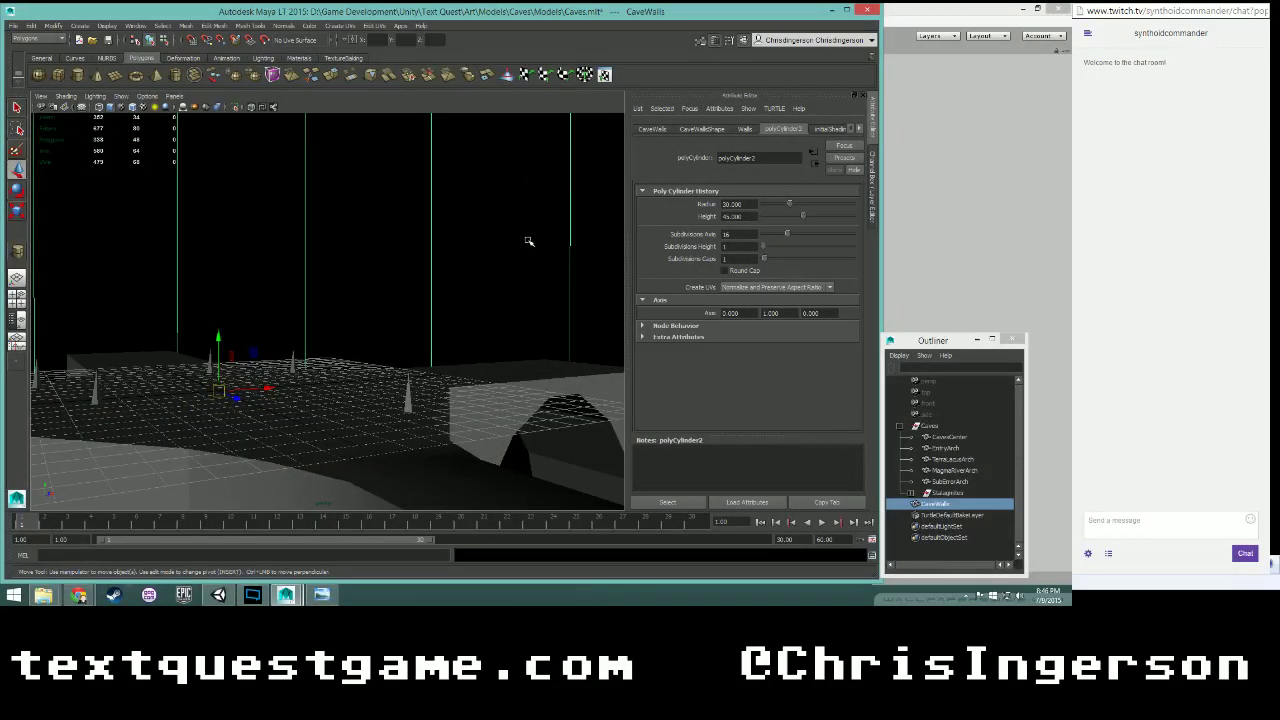
- Try lowering CaveWalls with a Y translation of -15
click(653, 130)
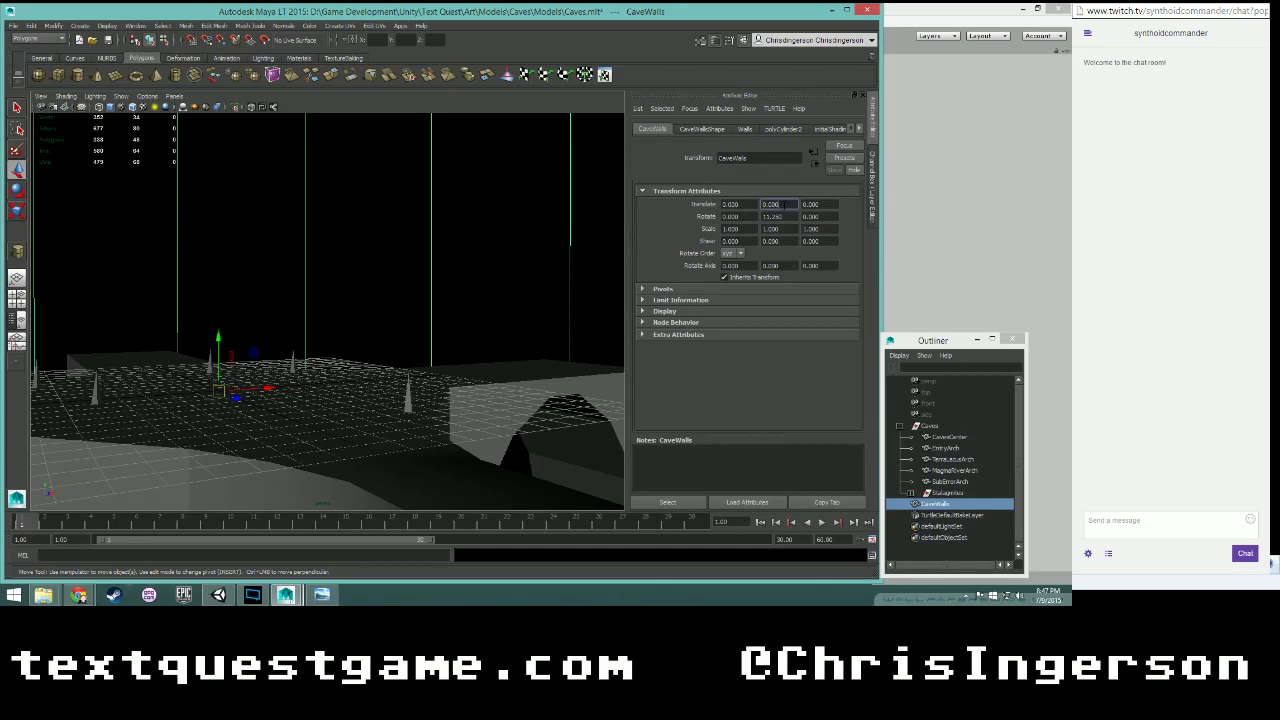
text(-15)
key(Return)
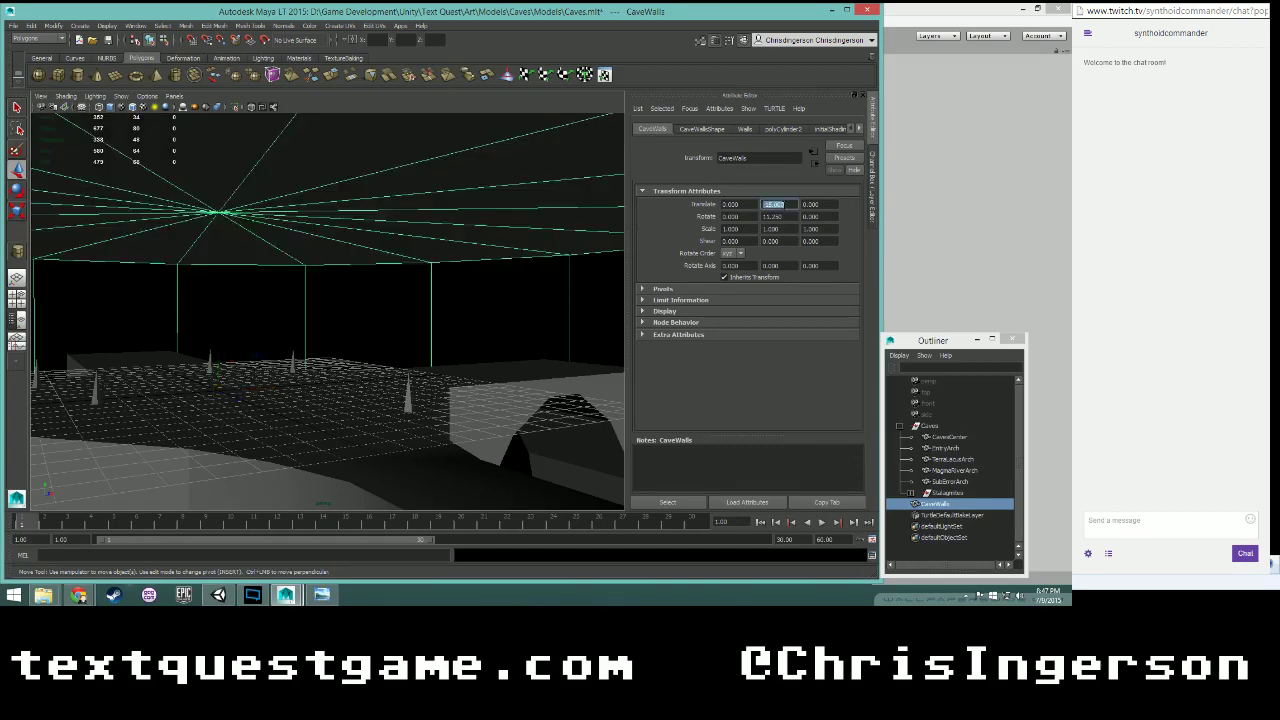
- Examine how the lowered CaveWalls fits around the arches, the cave center and the underside of the scene
alt+drag(452, 312, 286, 417)
alt+middle_drag(286, 417, 341, 18)
scroll(355, 280, down, 8)
alt+drag(357, 420, 338, 383)
scroll(338, 383, up, 8)
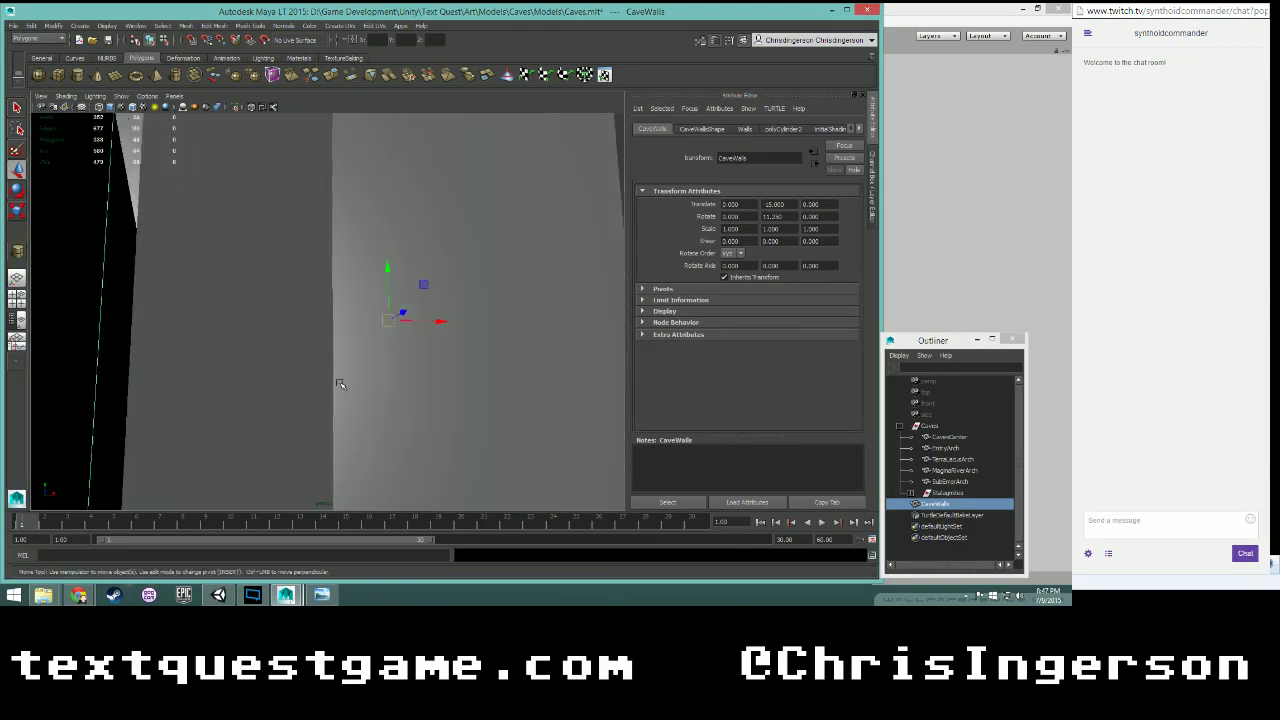
scroll(335, 333, down, 1)
alt+drag(335, 333, 411, 389)
alt+middle_drag(411, 389, 261, 410)
scroll(260, 300, down, 3)
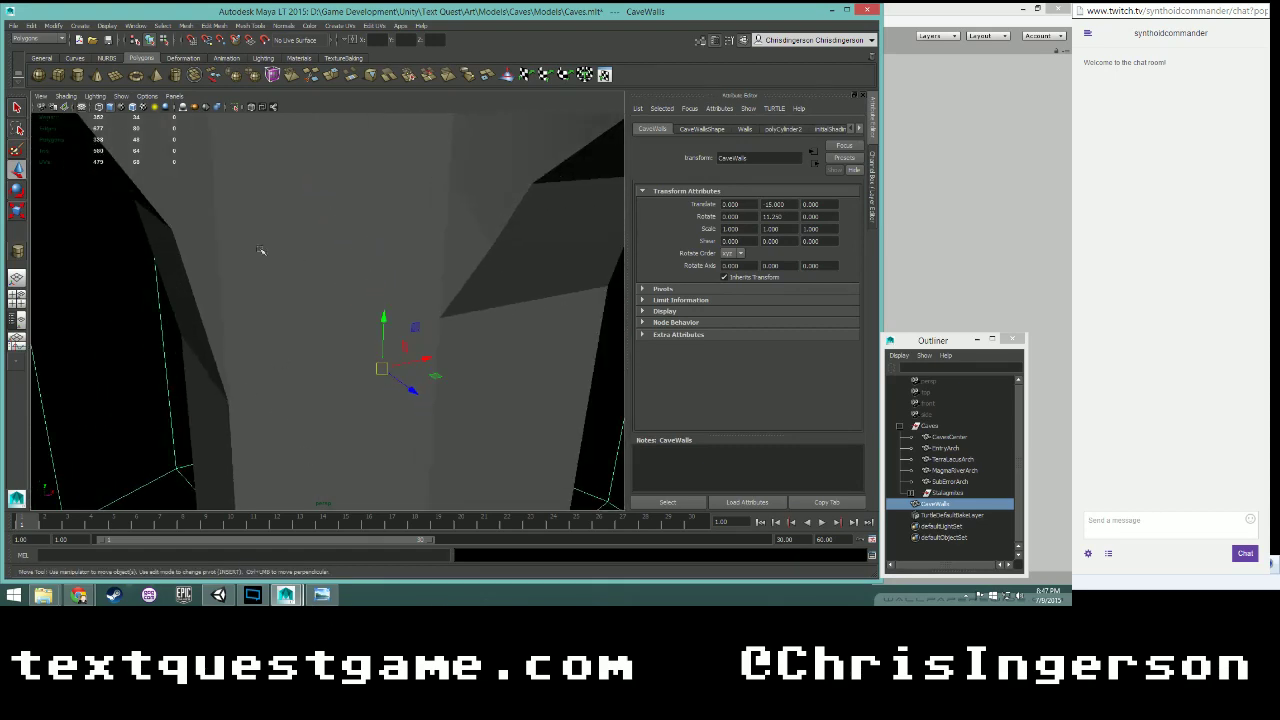
alt+drag(263, 251, 324, 344)
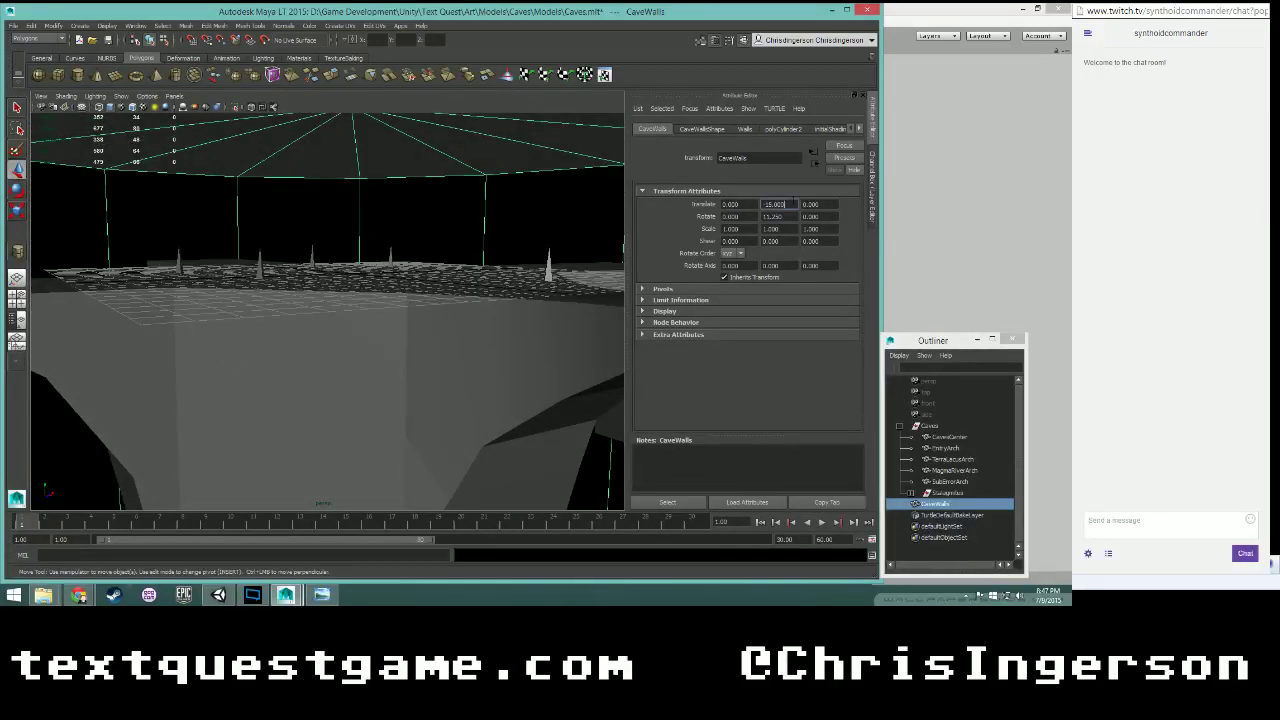
- Set CaveWalls' Y translation to -10 and check the ceiling height above the stalagmites
key(Return)
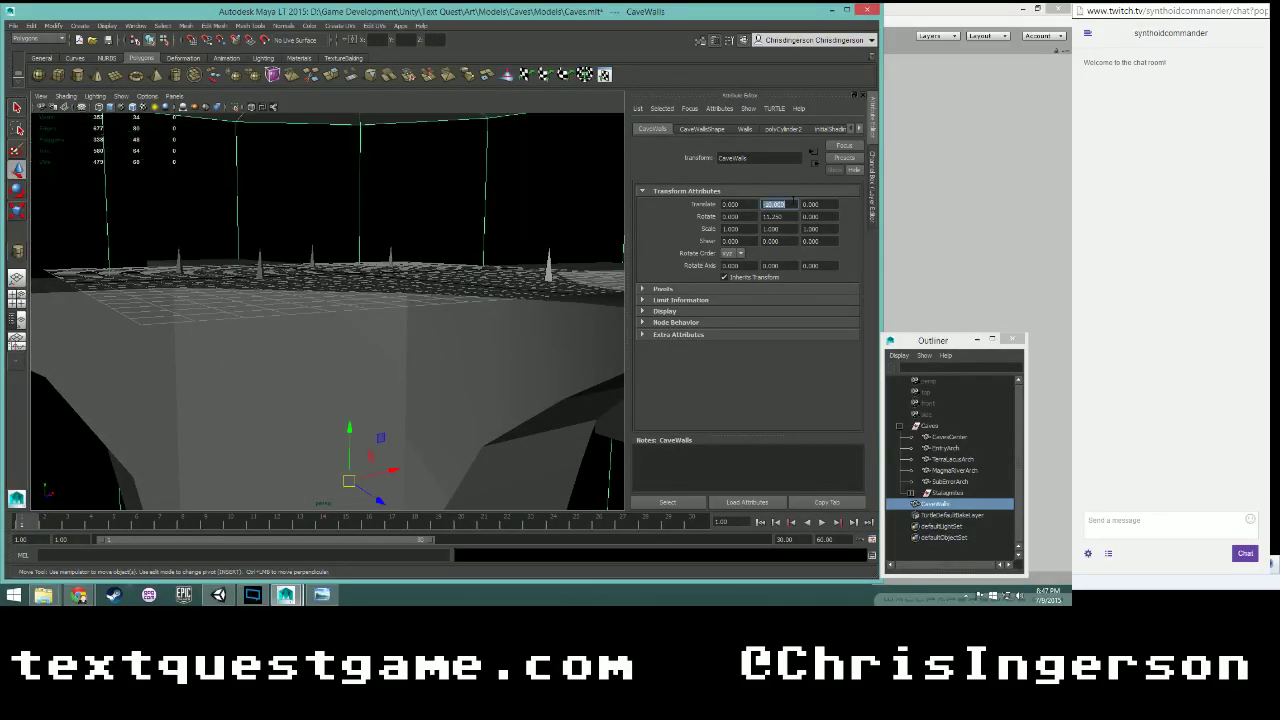
alt+drag(437, 307, 327, 272)
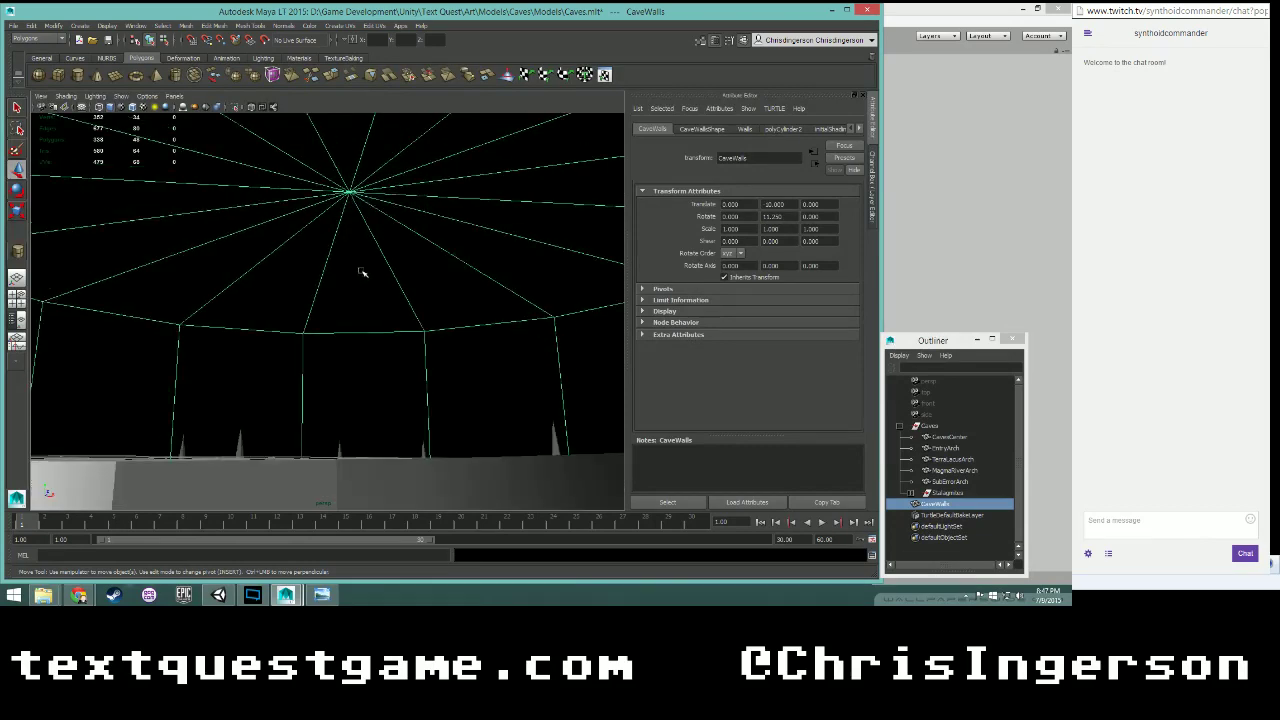
alt+drag(363, 271, 417, 283)
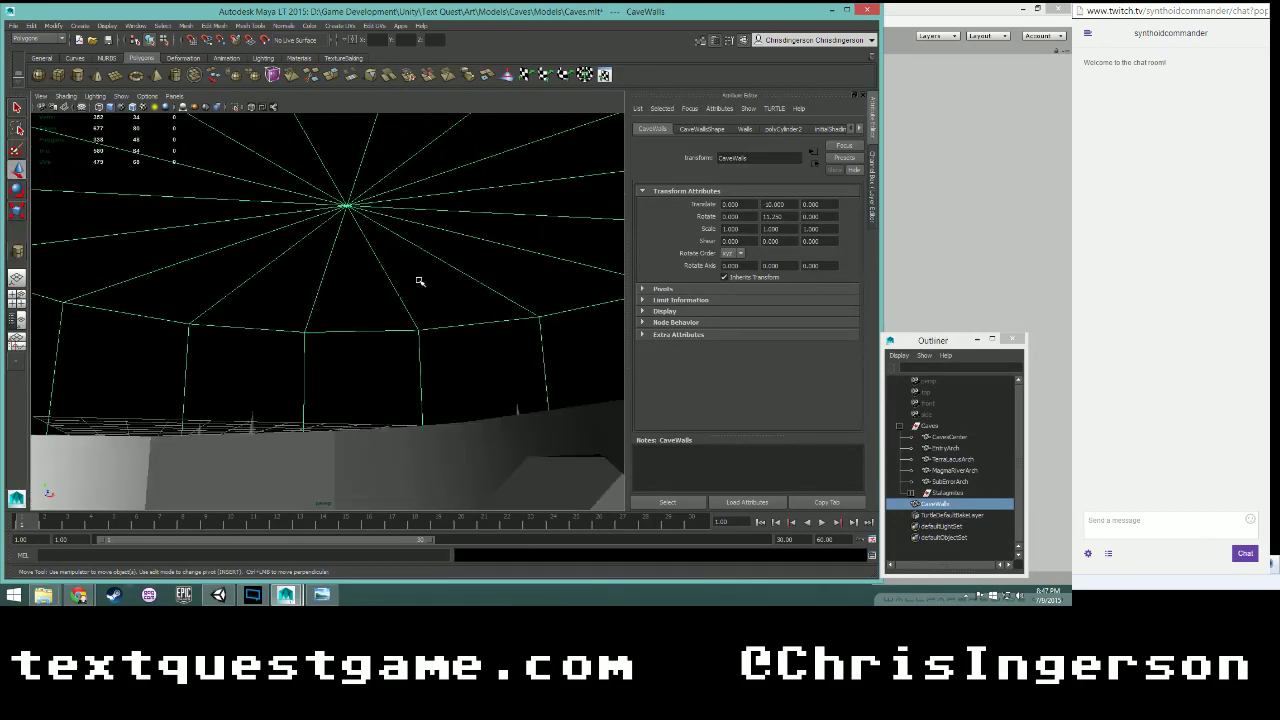
scroll(420, 280, down, 10)
right_click(365, 307)
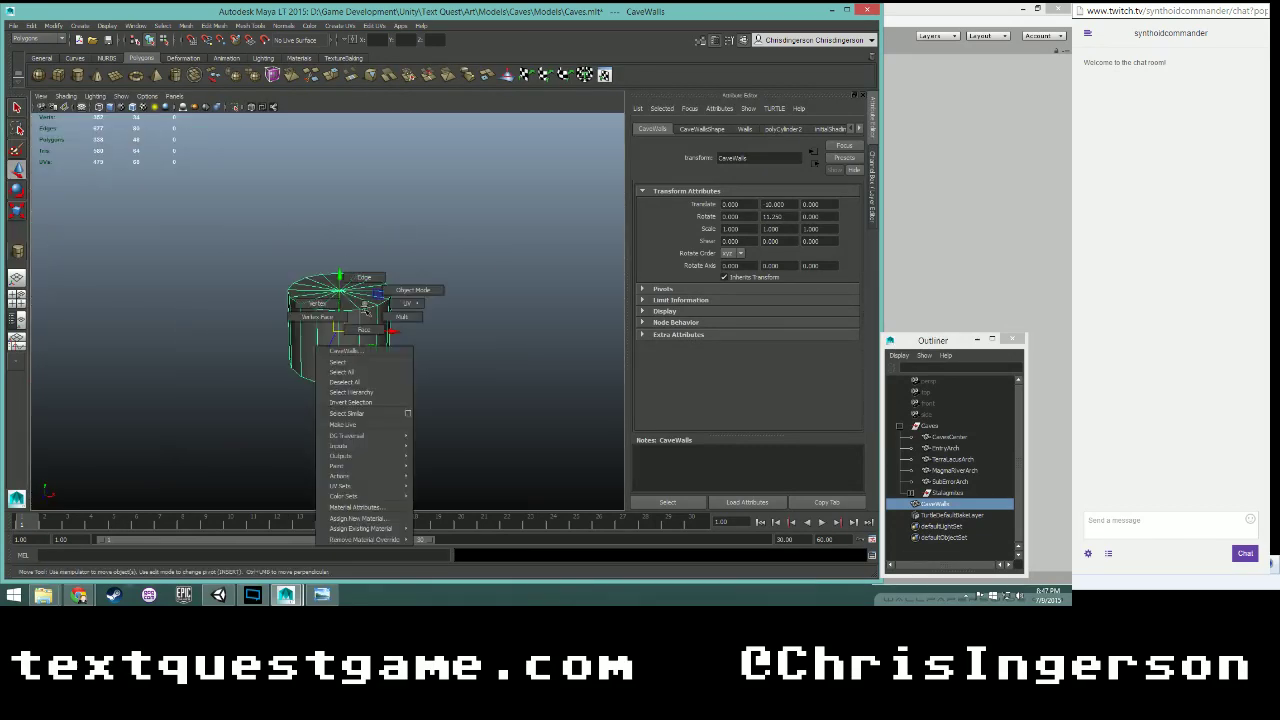
right_drag(365, 309, 364, 330)
drag(266, 241, 463, 411)
scroll(375, 398, up, 5)
alt+drag(350, 400, 322, 440)
mouse_move(301, 303)
right_down()
mouse_move(344, 291)
mouse_move(216, 289)
mouse_move(298, 304)
mouse_move(349, 289)
mouse_move(306, 286)
right_up()
click(211, 260)
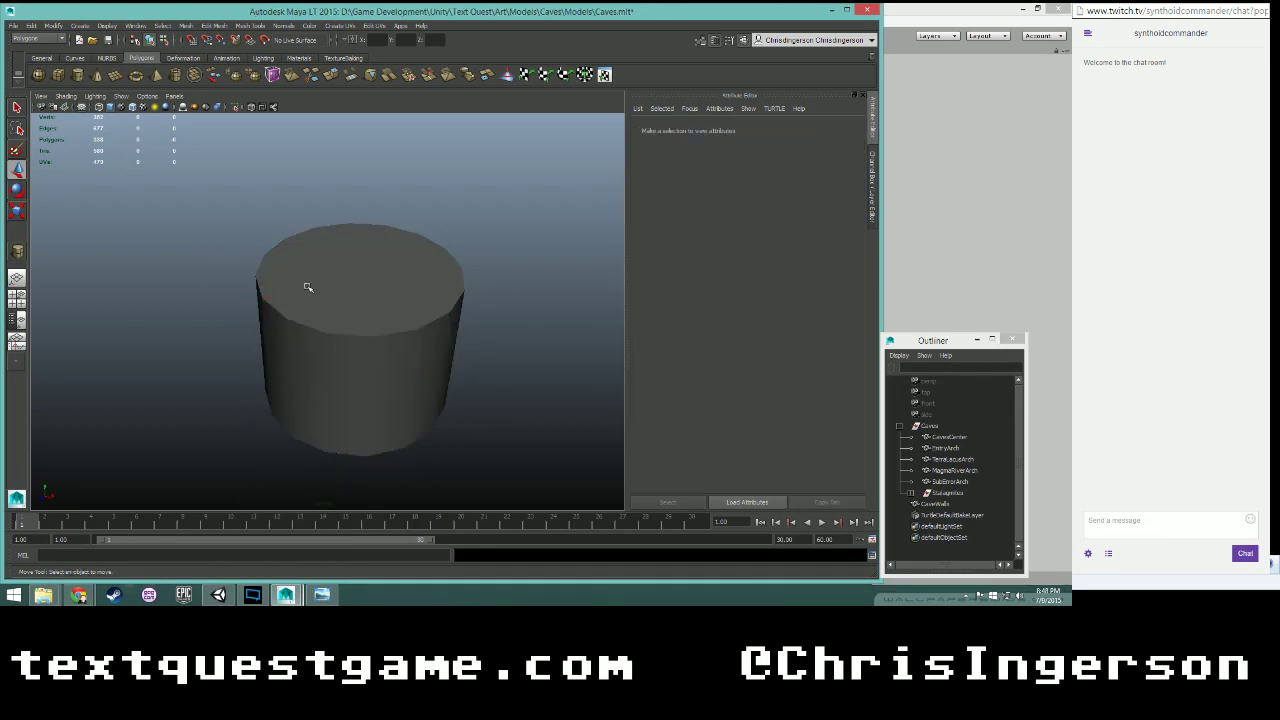
- Try flipping the UVs of the CaveWalls cylinder, and undo the flip
click(306, 286)
click(340, 25)
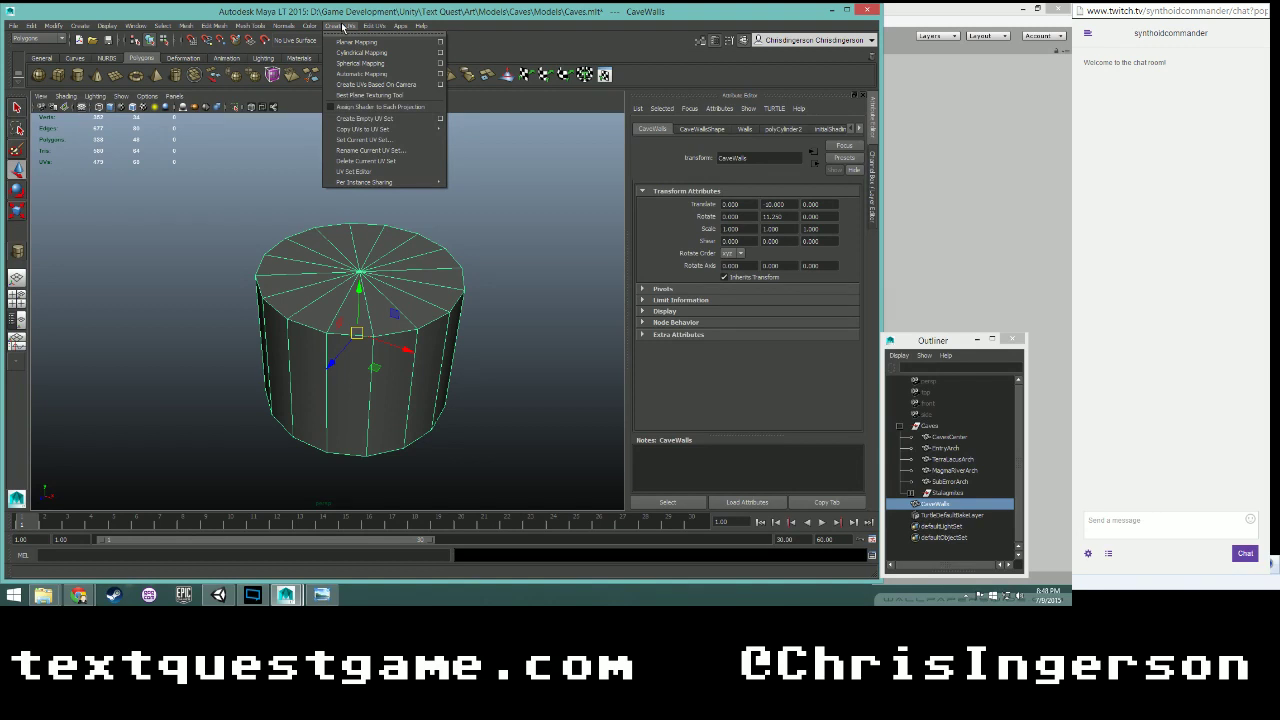
mouse_move(380, 27)
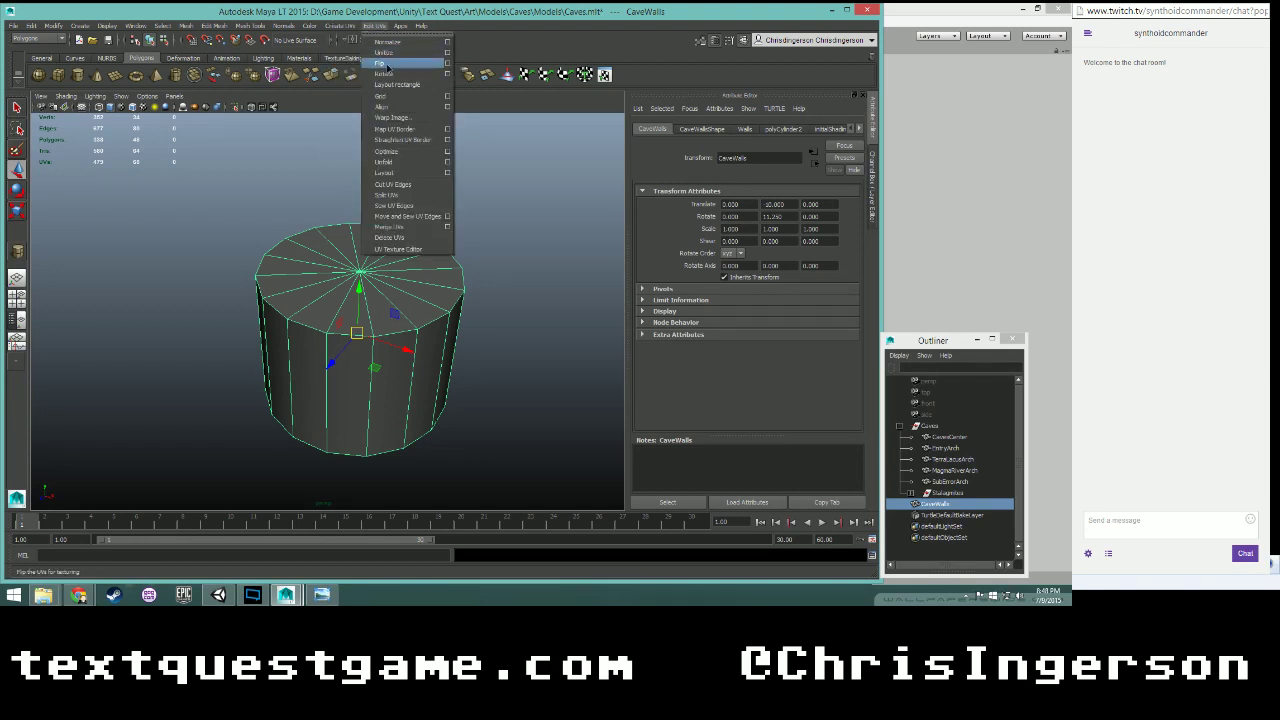
click(388, 66)
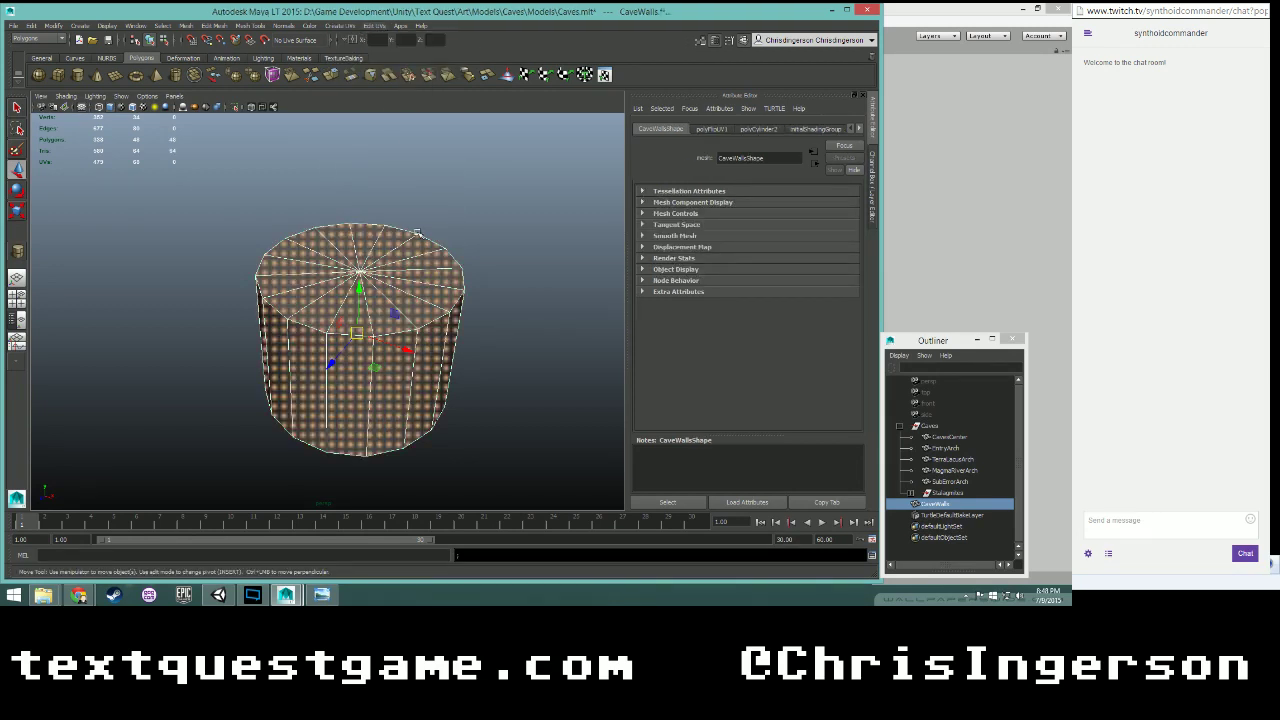
key(ctrl+z)
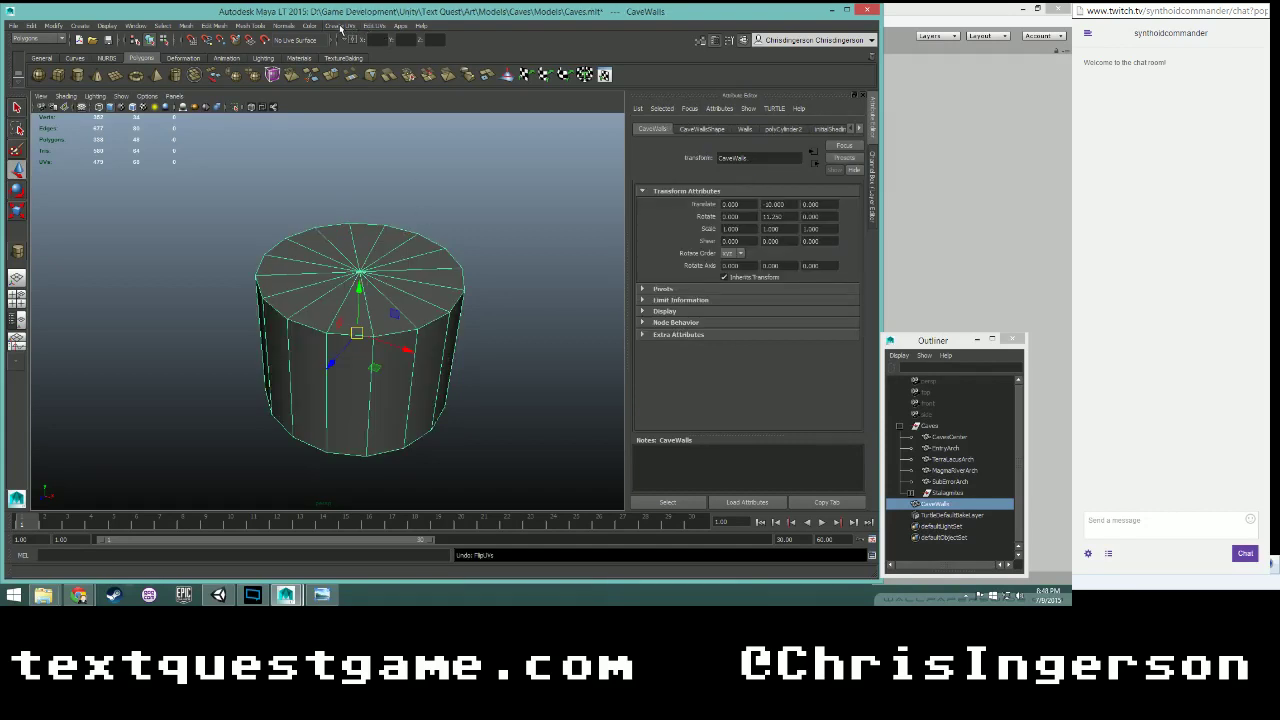
key(ctrl+z)
- Reverse the normals of the CaveWalls cylinder so its faces point inward
click(408, 236)
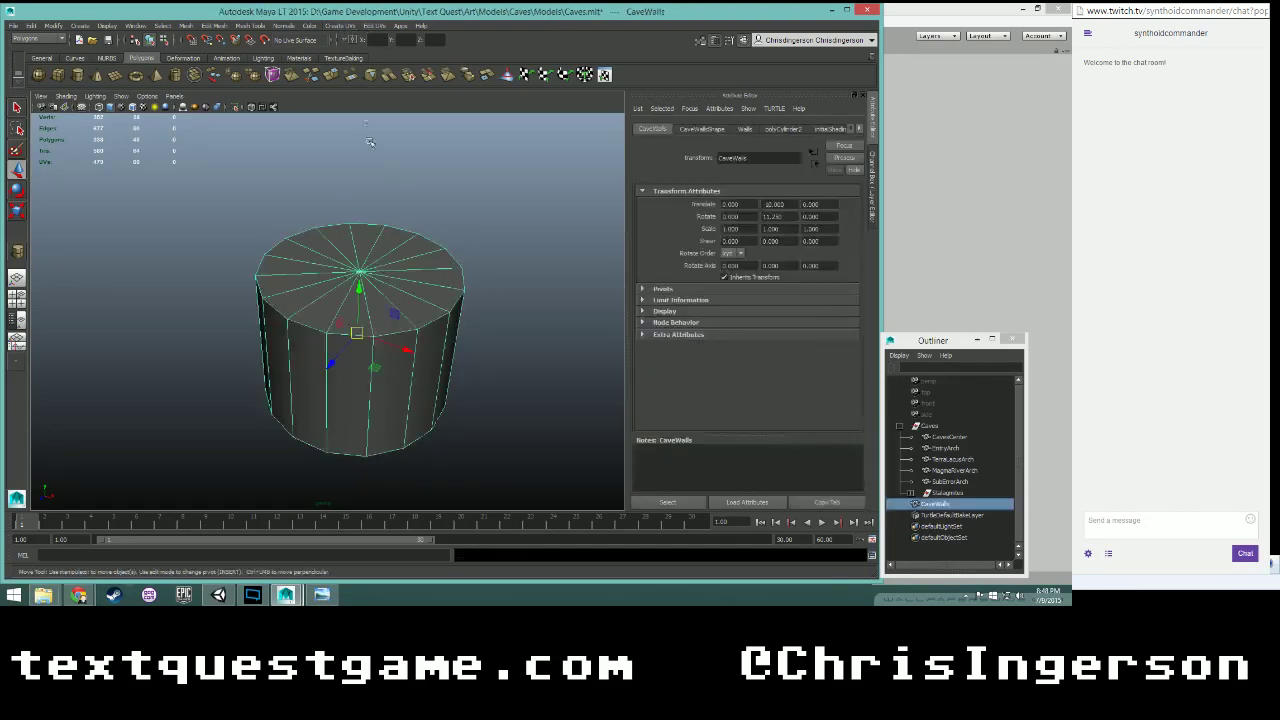
click(345, 27)
mouse_move(291, 27)
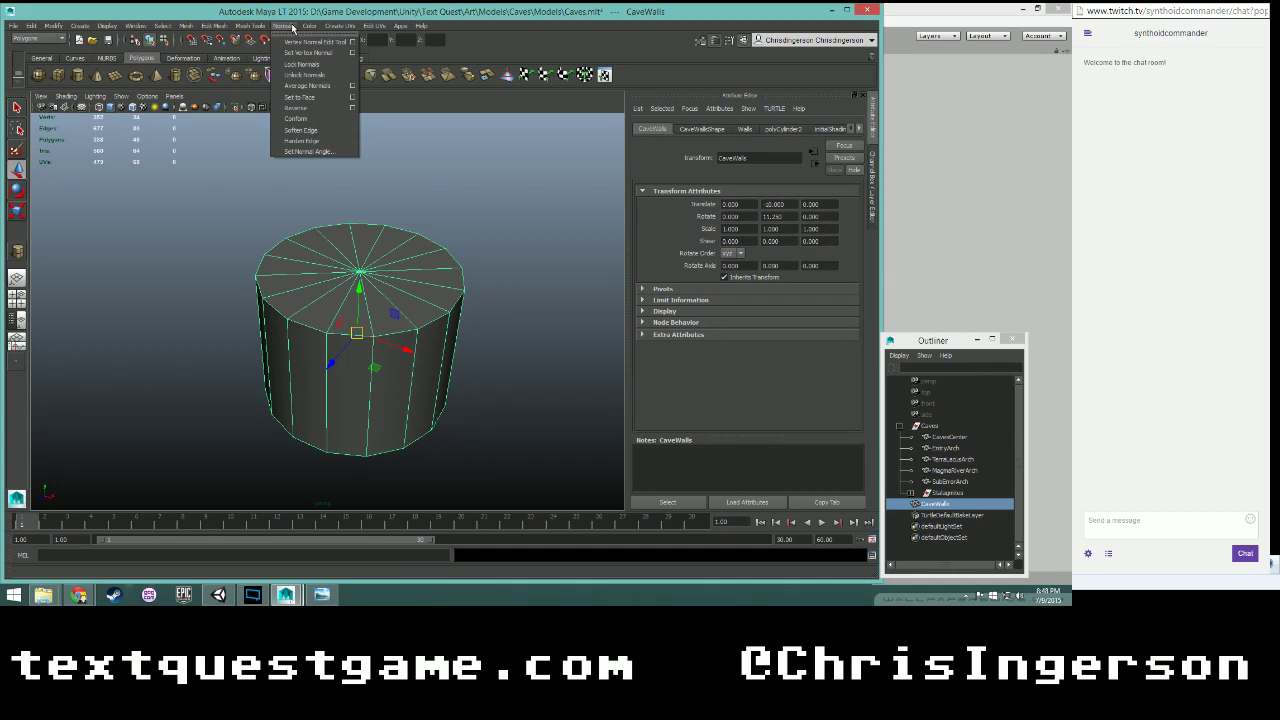
click(295, 107)
click(434, 286)
- Examine the reversed CaveWalls faces from outside and from inside the cave near the stalagmites
scroll(482, 313, up, 4)
scroll(477, 303, down, 2)
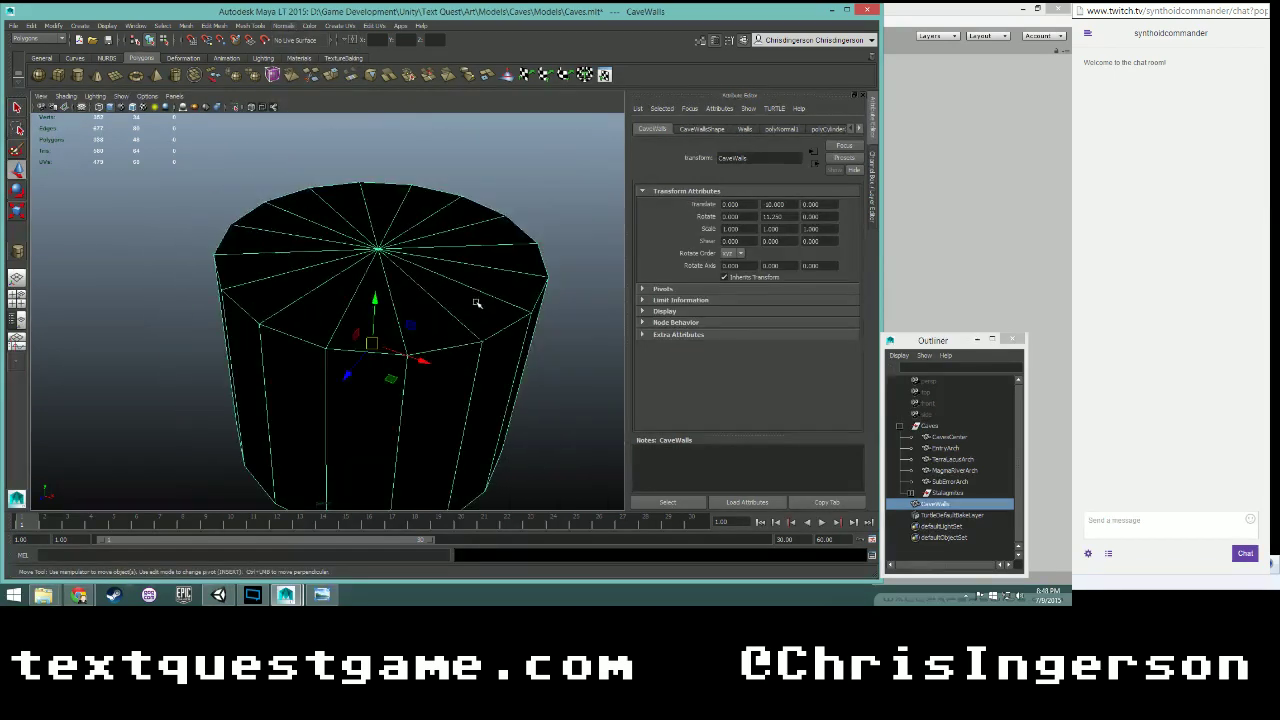
alt+drag(509, 366, 314, 309)
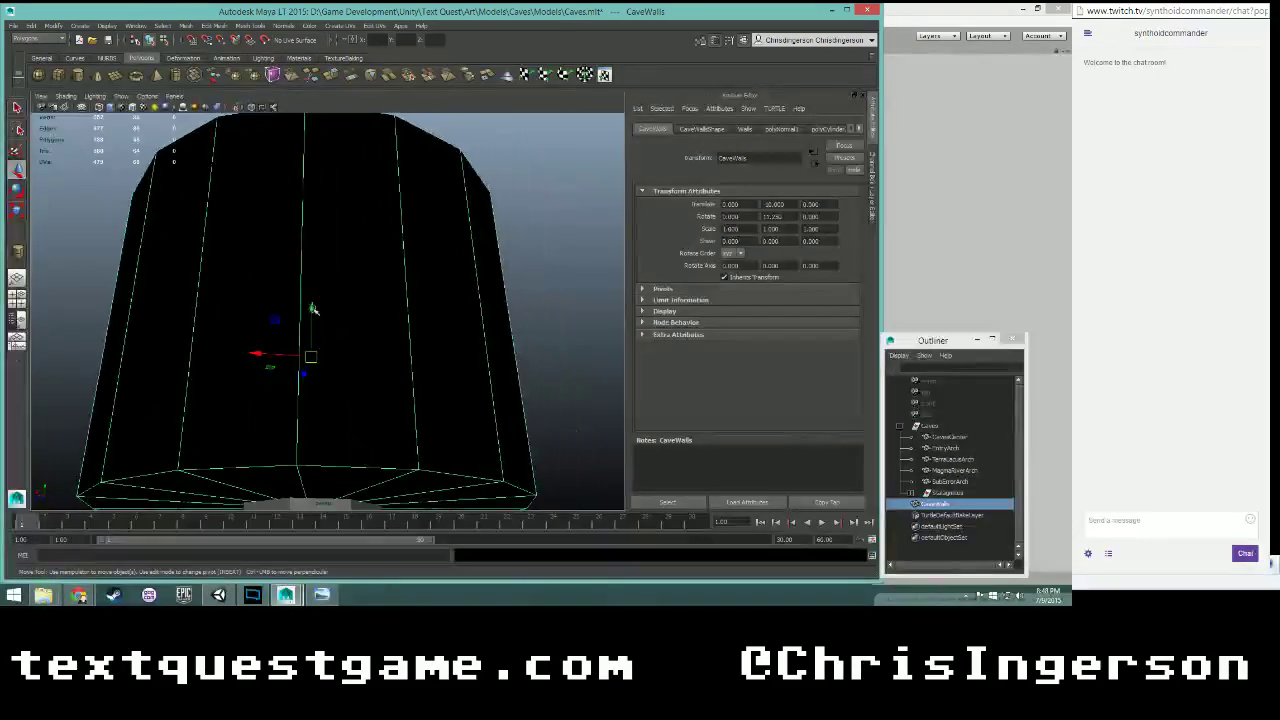
scroll(341, 304, up, 4)
scroll(341, 303, up, 3)
scroll(406, 286, down, 4)
mouse_move(406, 286)
alt+mouse_down()
mouse_move(371, 263)
mouse_move(403, 274)
alt+mouse_up()
scroll(396, 284, up, 4)
alt+drag(297, 298, 656, 301)
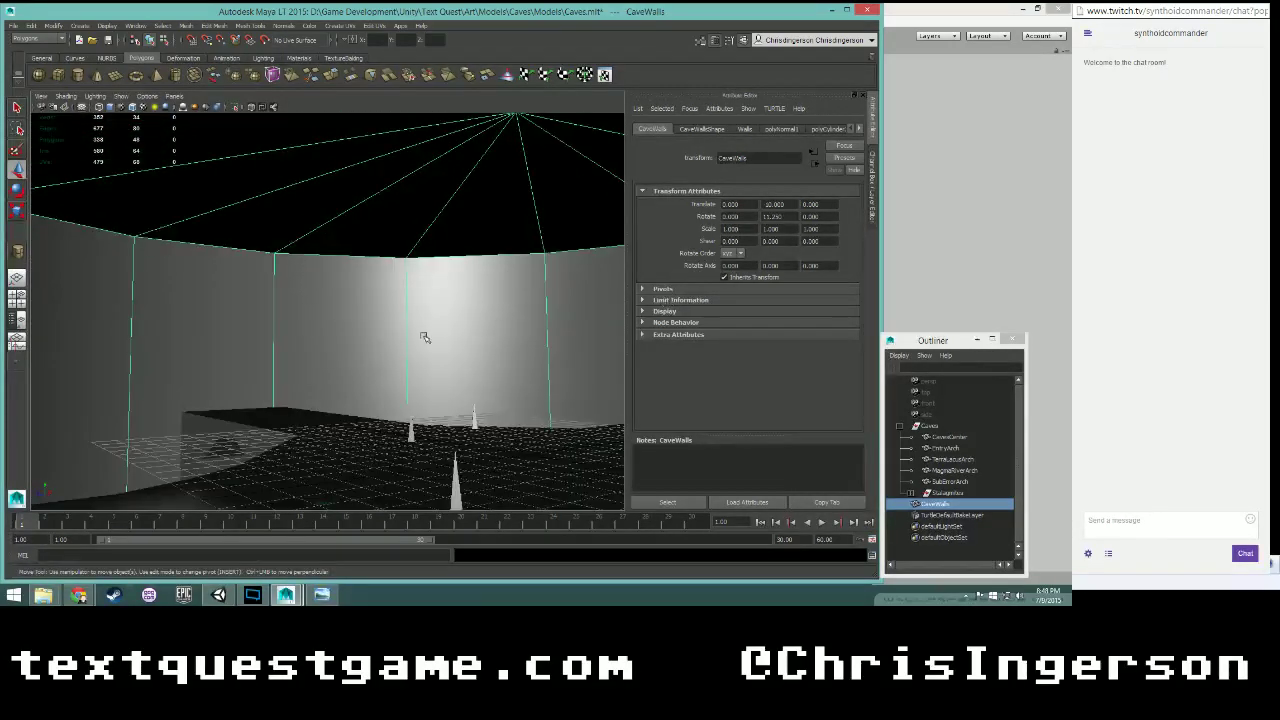
key(f)
scroll(423, 337, down, 2)
scroll(429, 334, up, 2)
scroll(466, 258, down, 5)
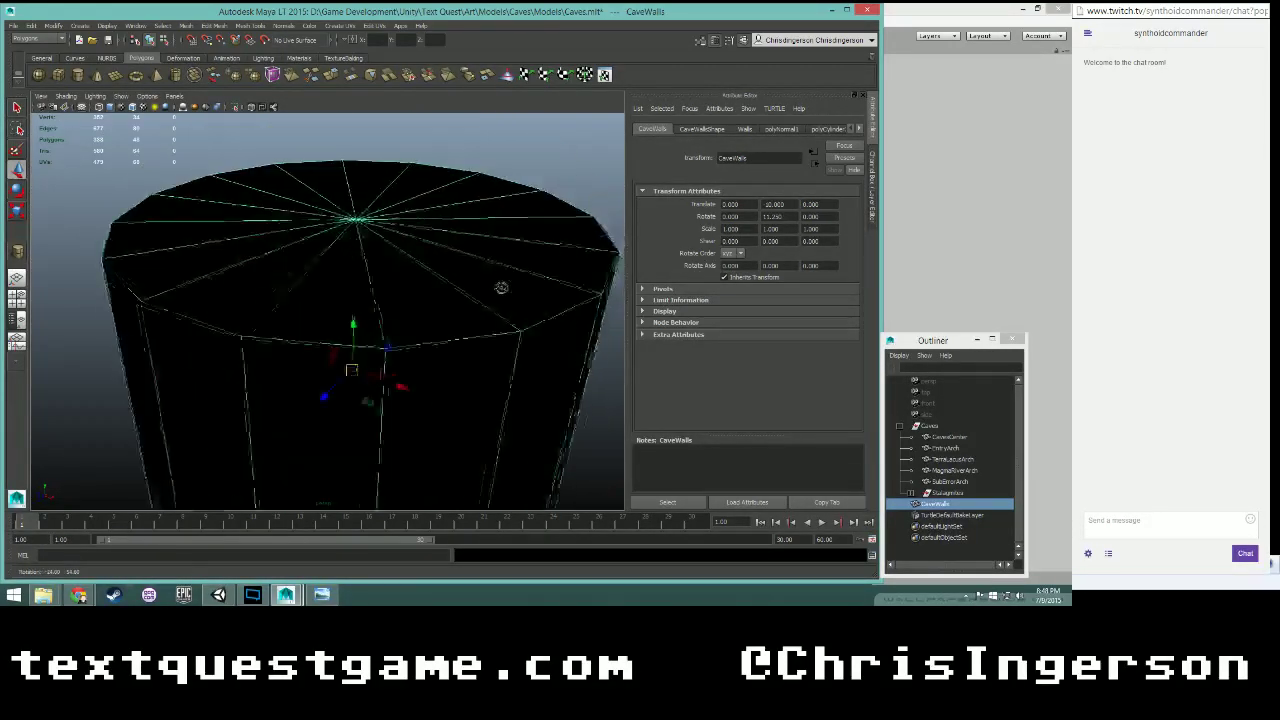
scroll(460, 285, up, 2)
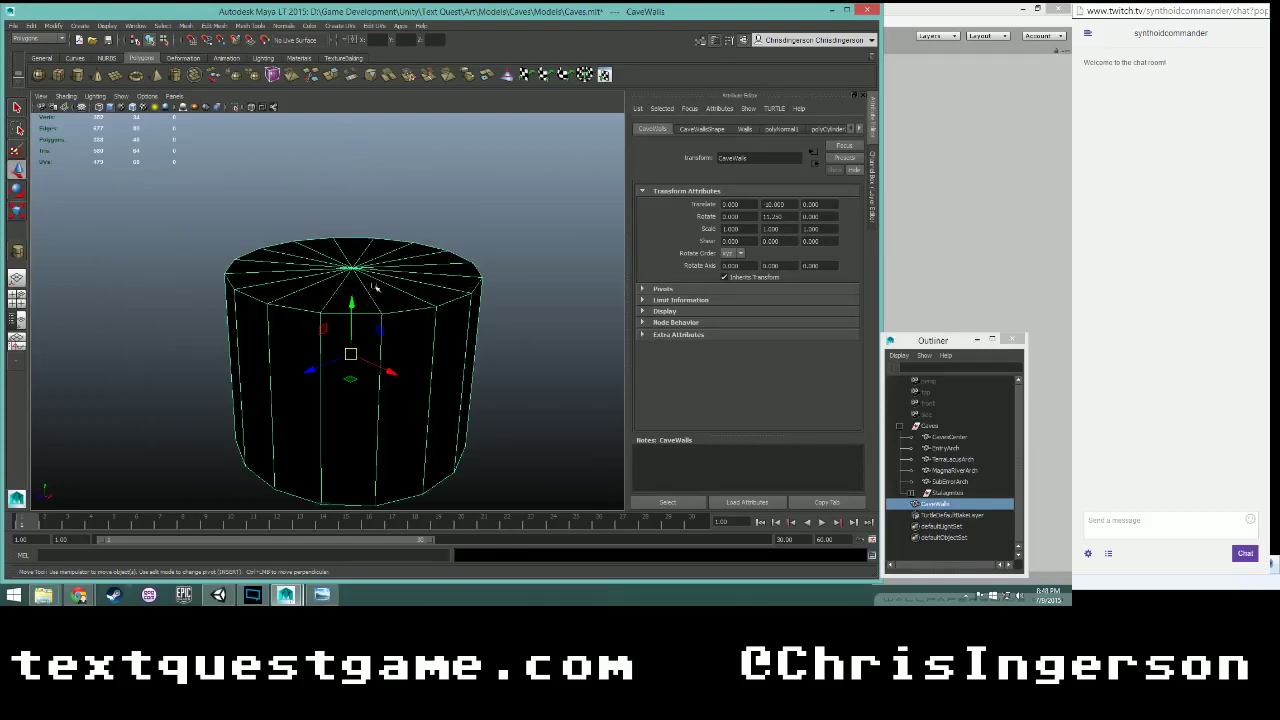
- Parent CaveWalls under the Caves group and save the scene
middle_drag(942, 506, 941, 429)
middle_drag(945, 507, 950, 436)
click(930, 428)
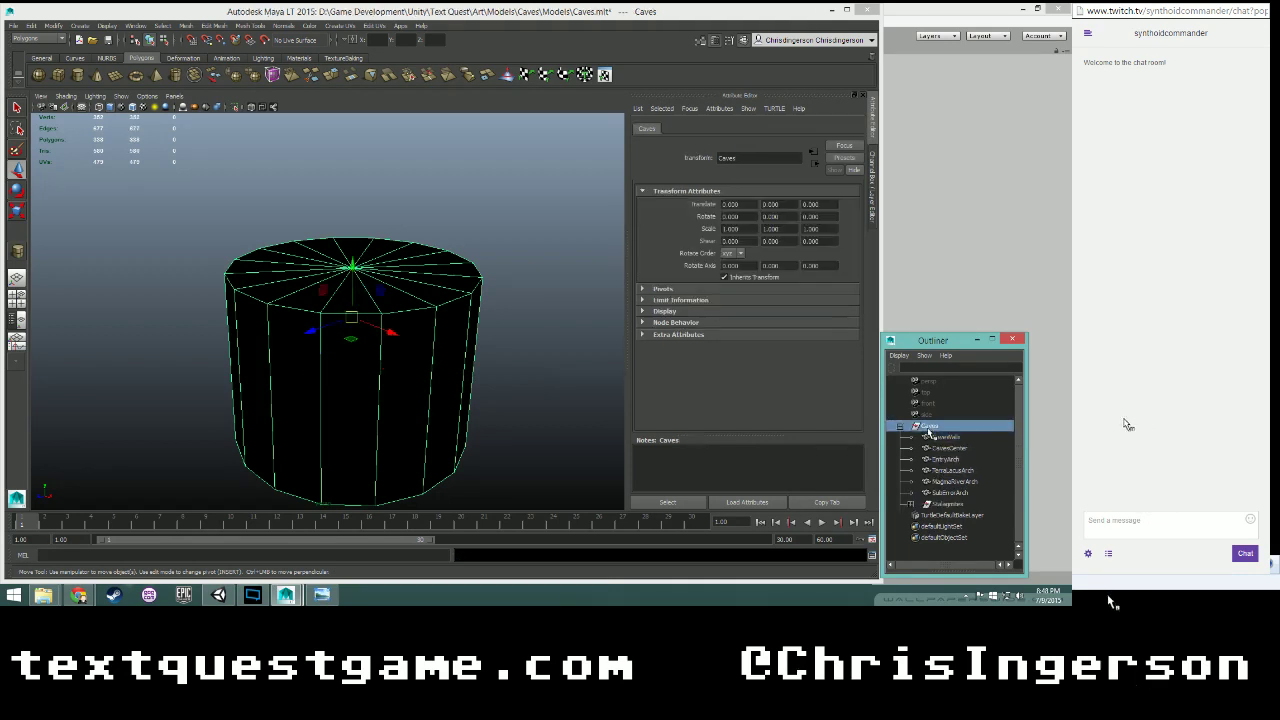
key(ctrl+s)
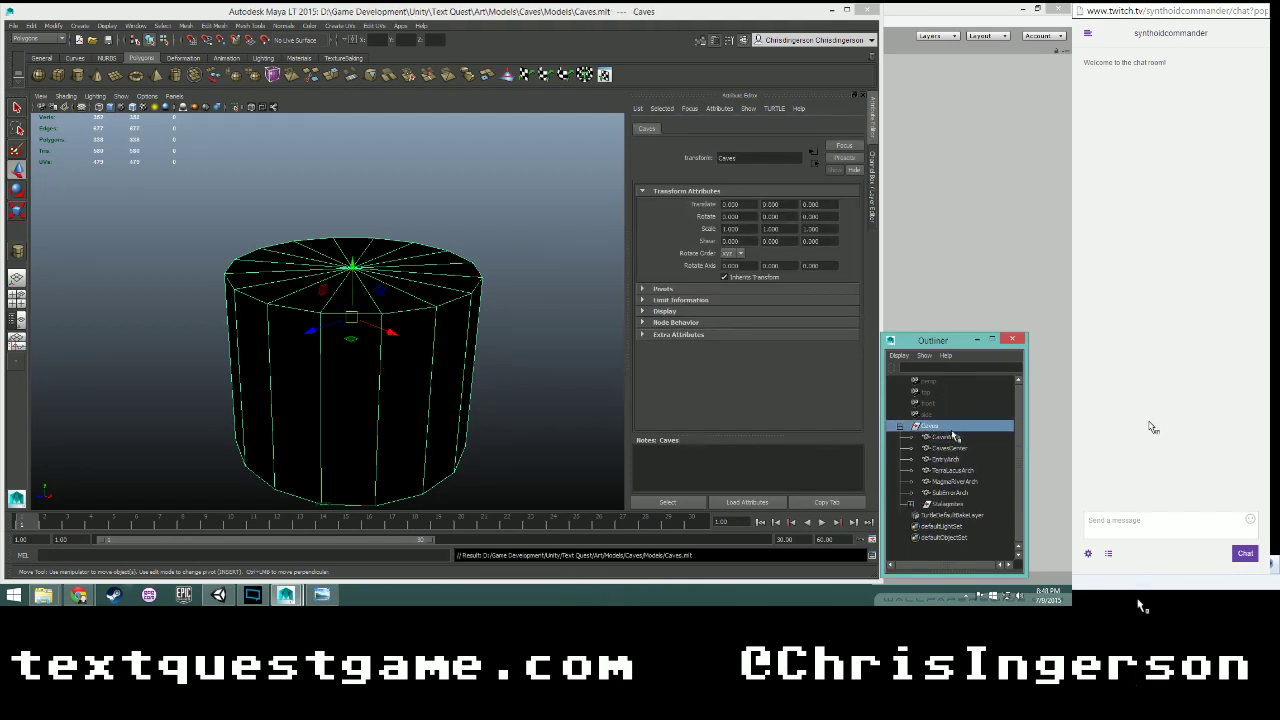
- Bring up the Twitch chat window in Chrome to check it, and return to Maya LT
mouse_move(78, 595)
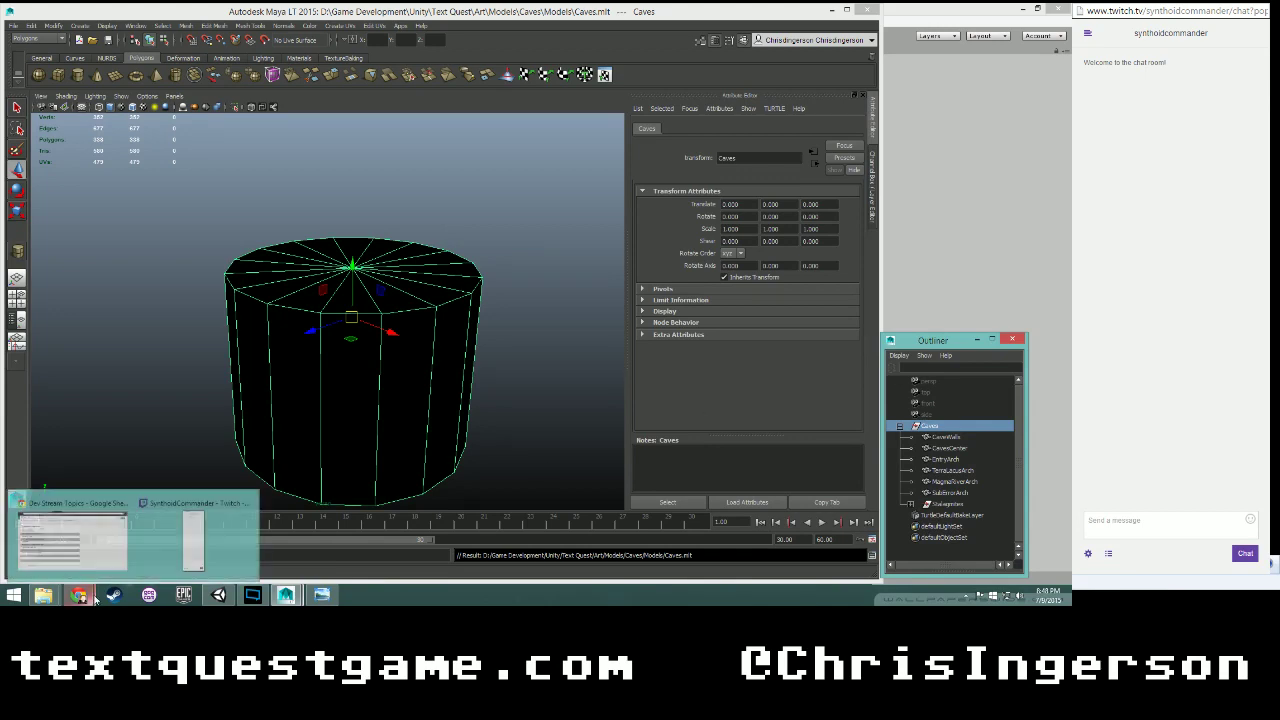
click(169, 538)
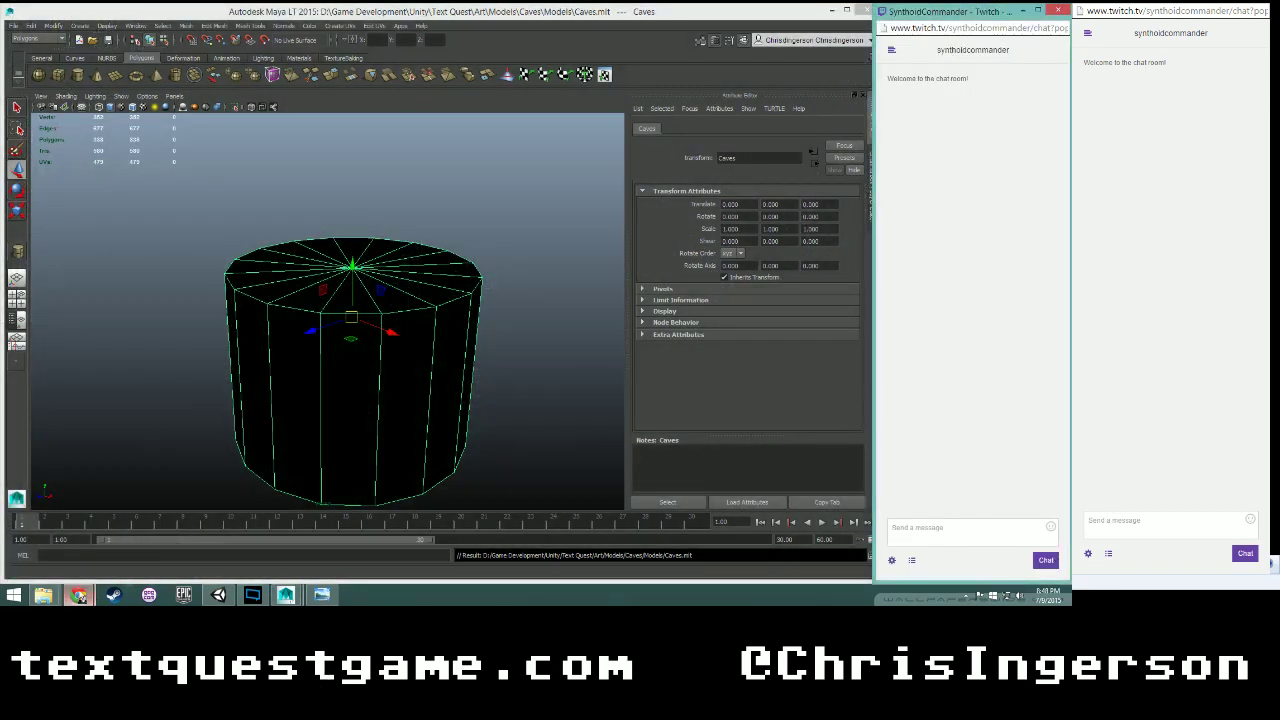
mouse_move(80, 596)
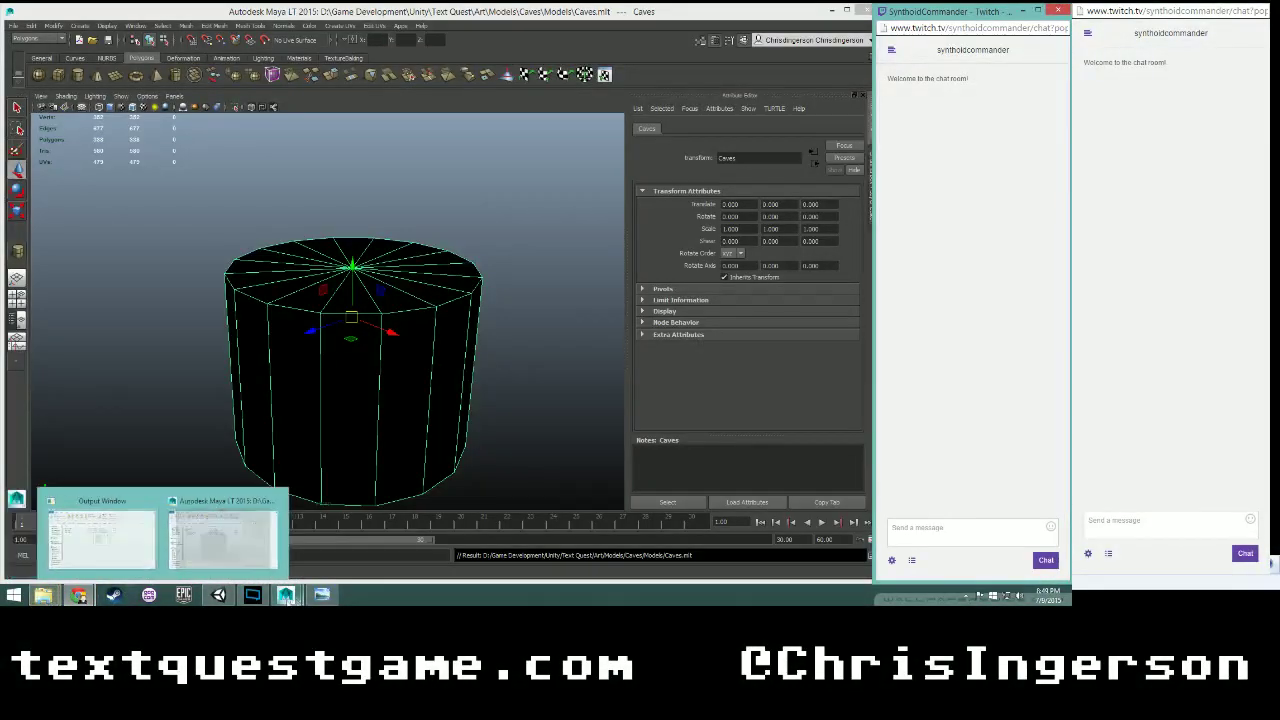
mouse_move(219, 596)
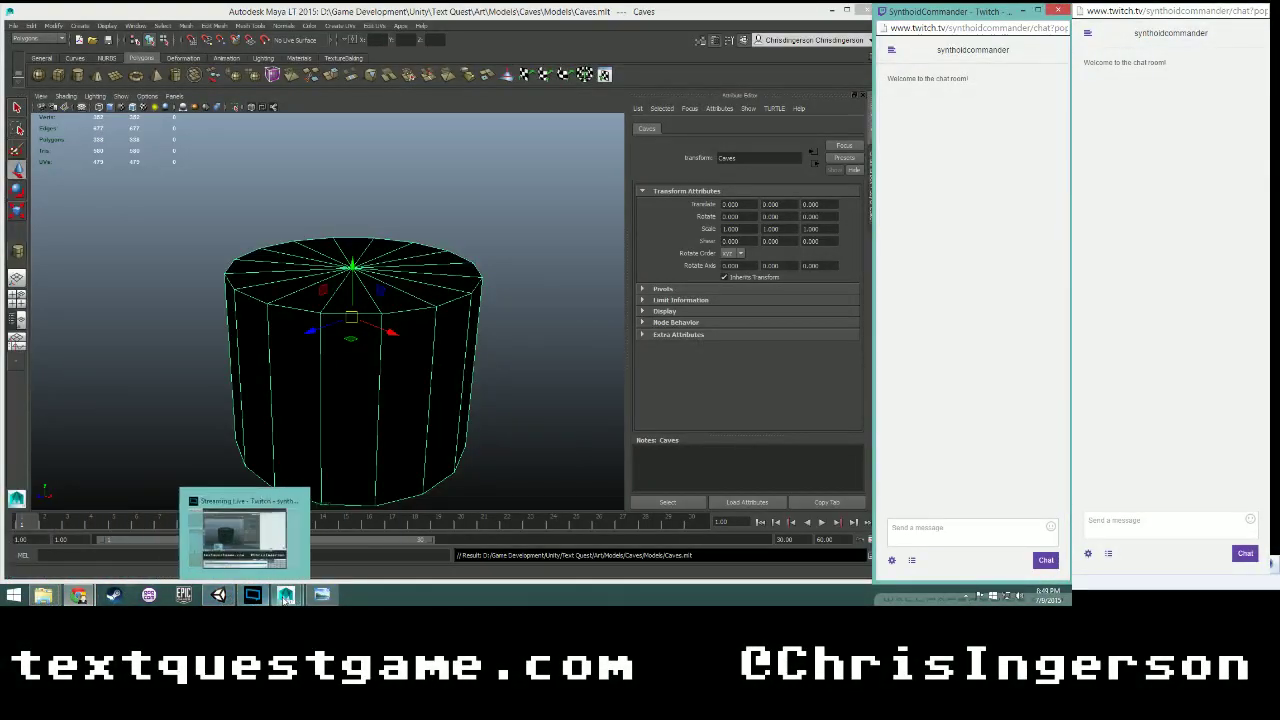
click(314, 565)
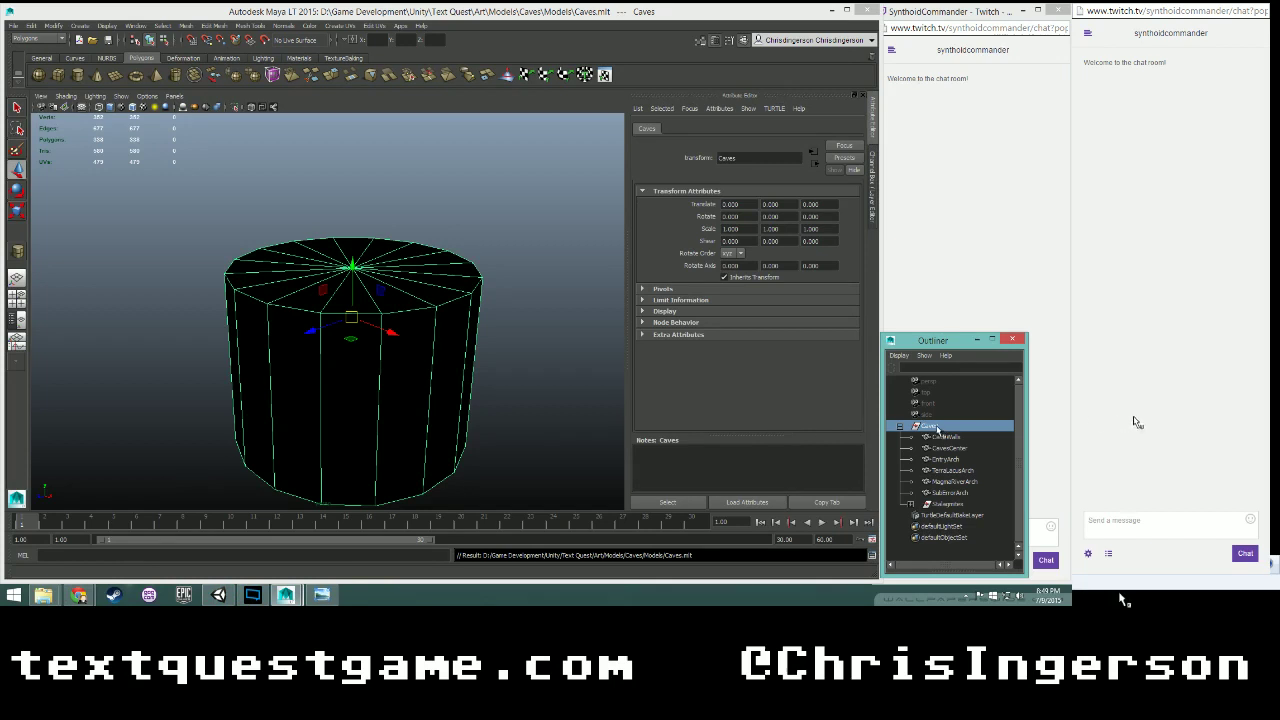
- Export the Caves group as Caves.fbx in the Models folder, replacing the existing file
click(905, 436)
click(901, 426)
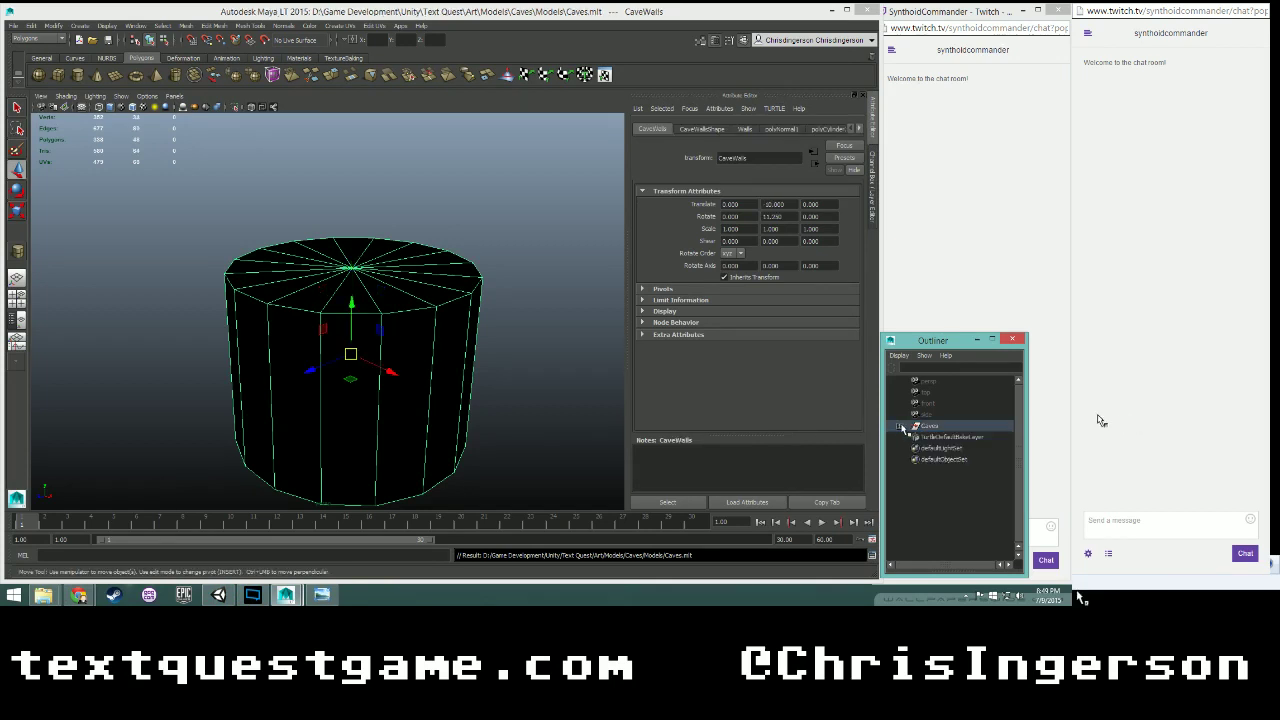
click(901, 426)
click(932, 411)
click(928, 427)
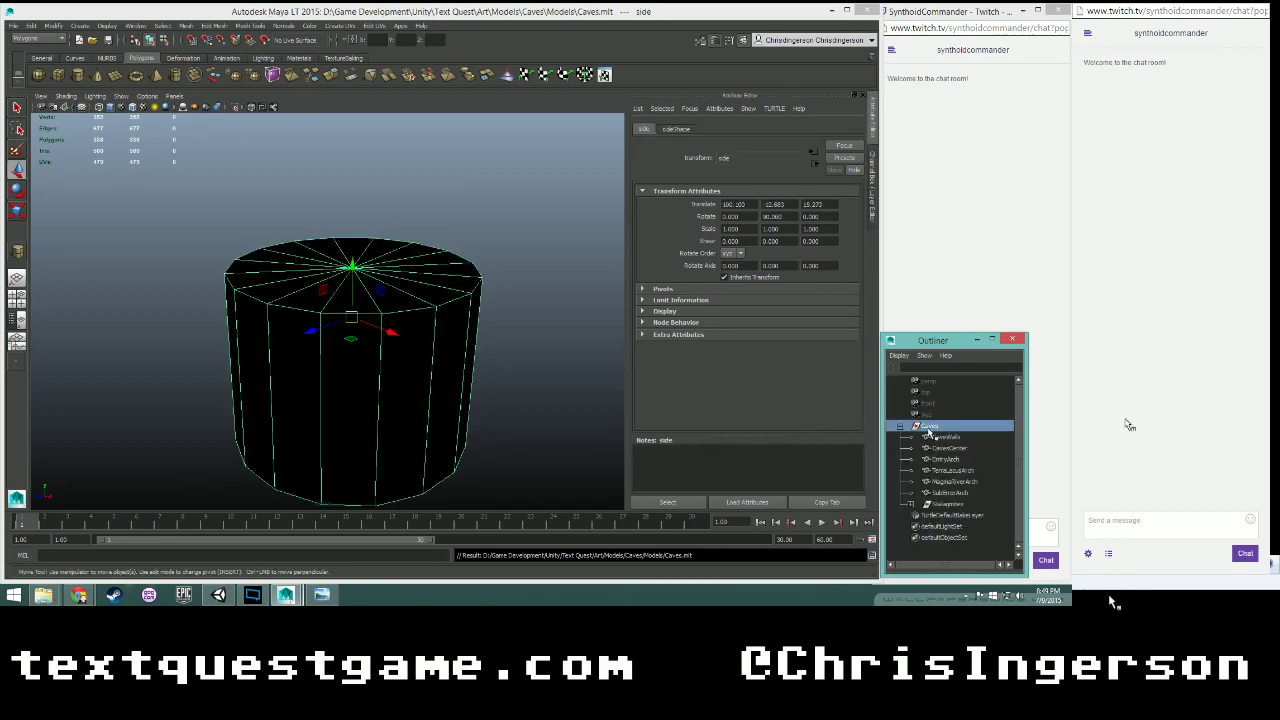
click(14, 25)
click(40, 141)
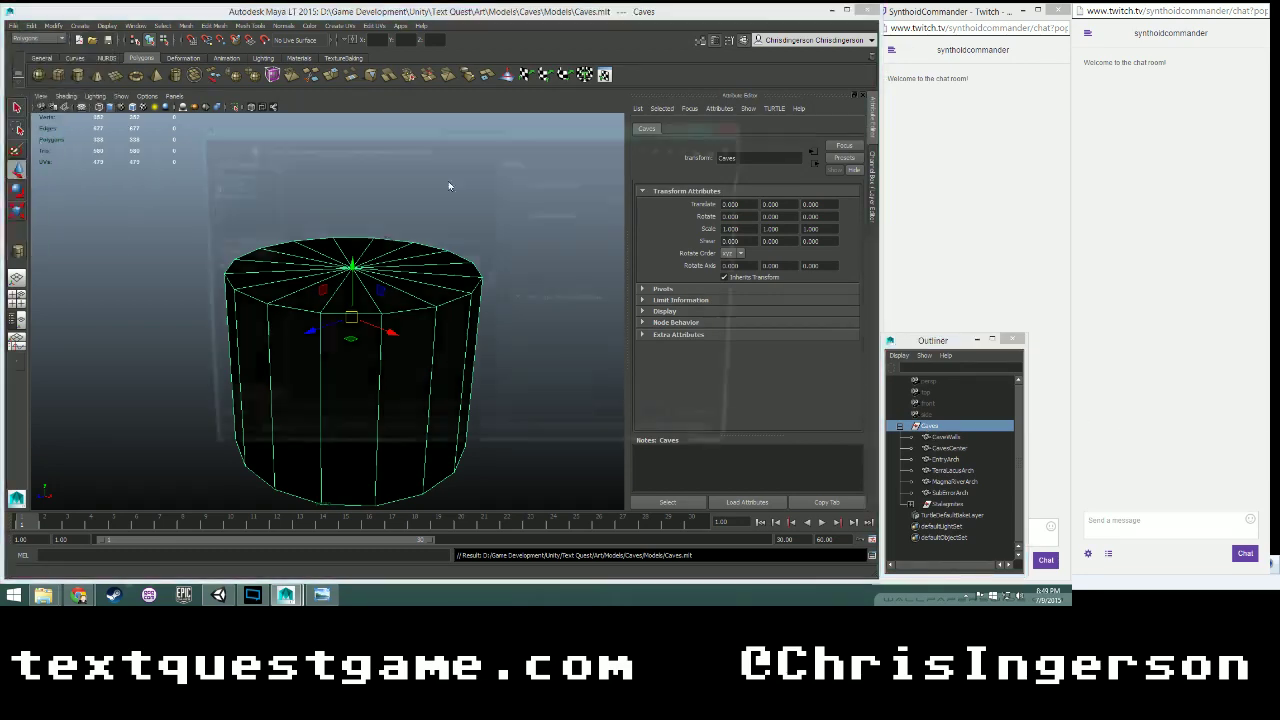
click(717, 429)
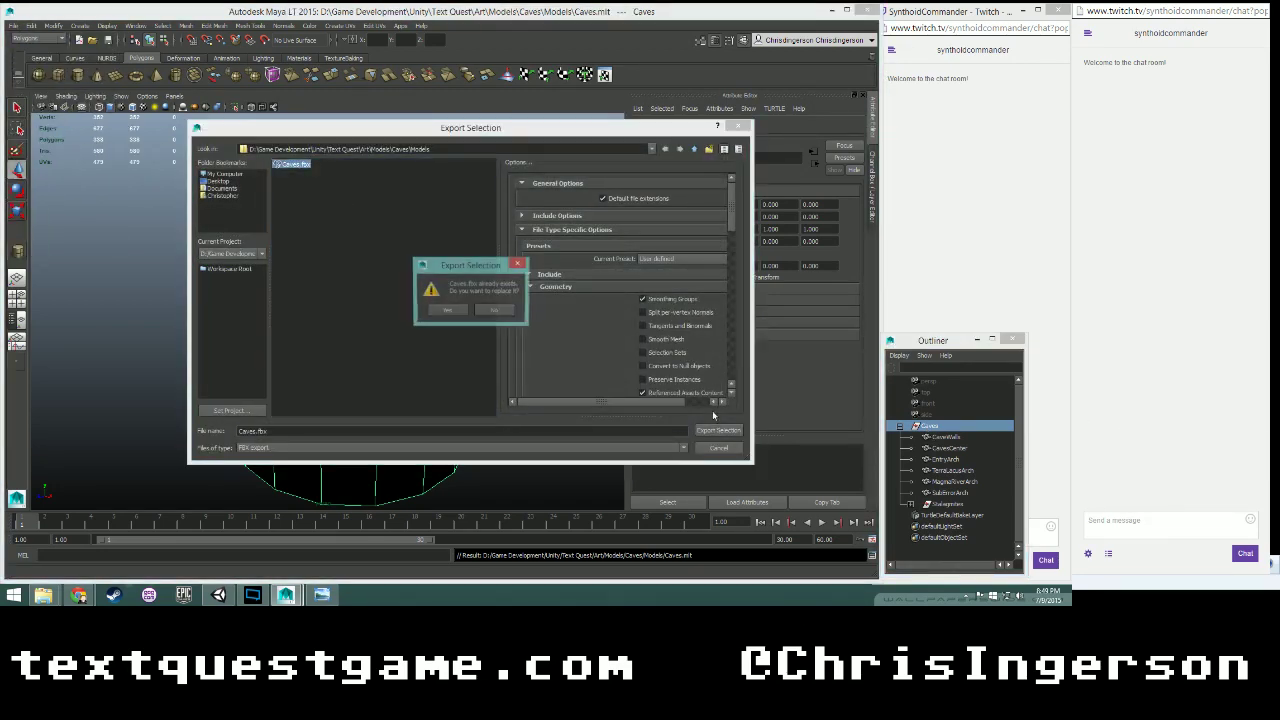
click(452, 307)
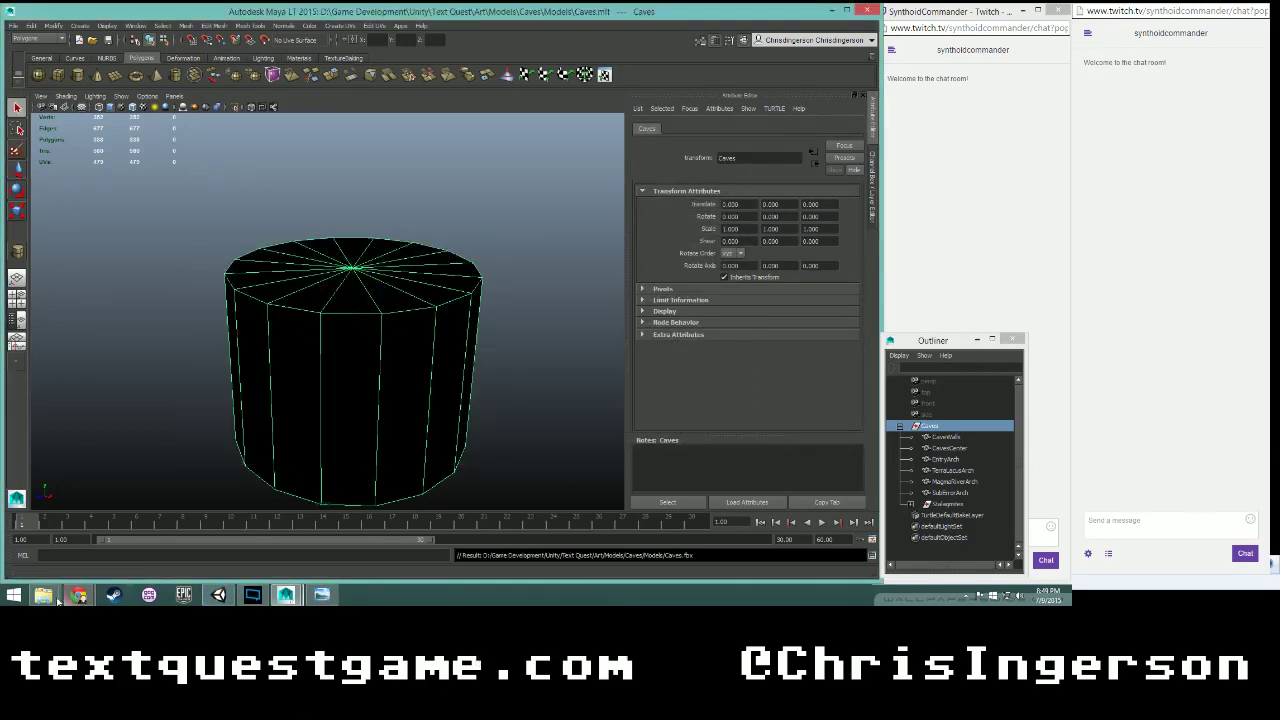
- In File Explorer, copy Caves.fbx from the Models folder into the Unity build's Caves folder, replacing the existing file
click(138, 544)
click(66, 540)
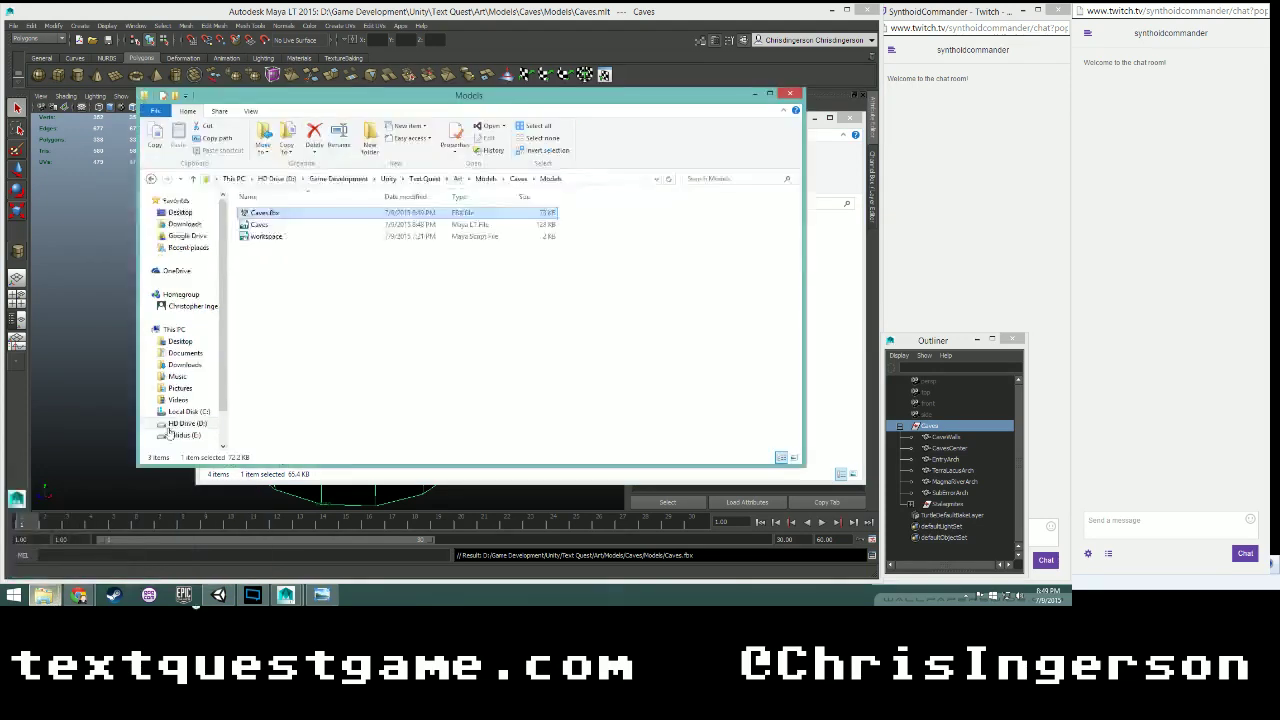
drag(273, 214, 830, 390)
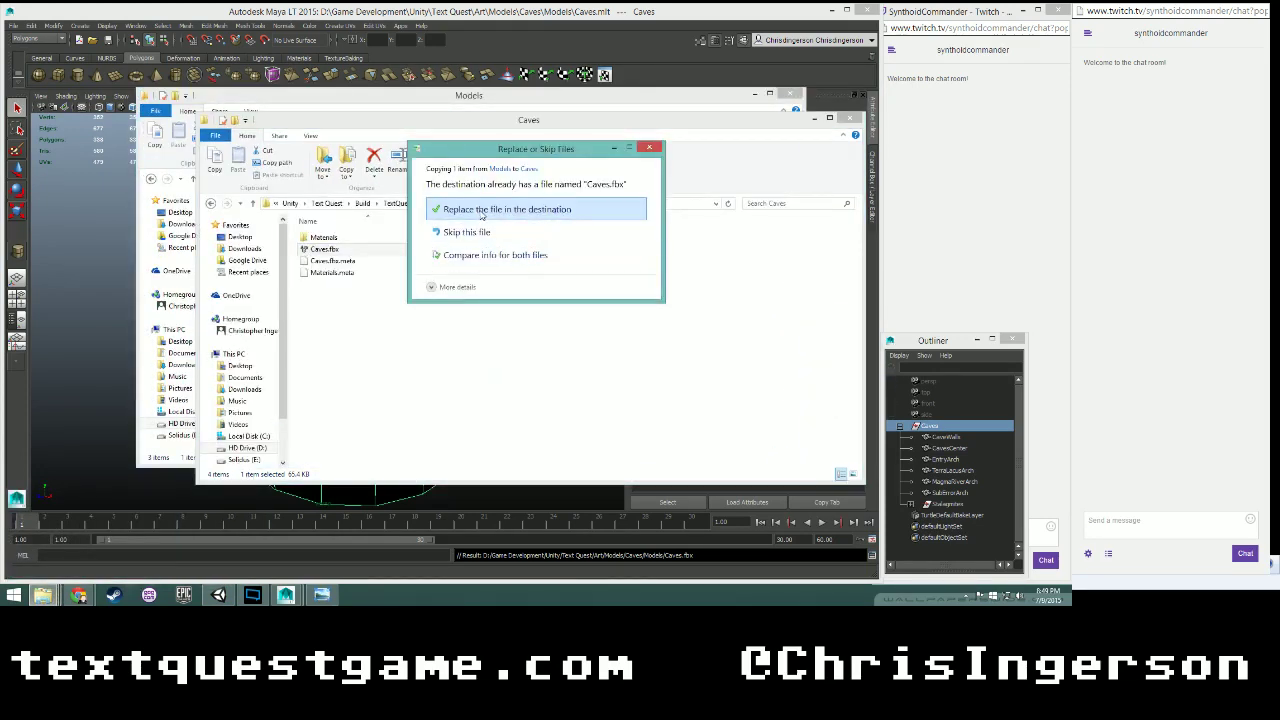
click(482, 211)
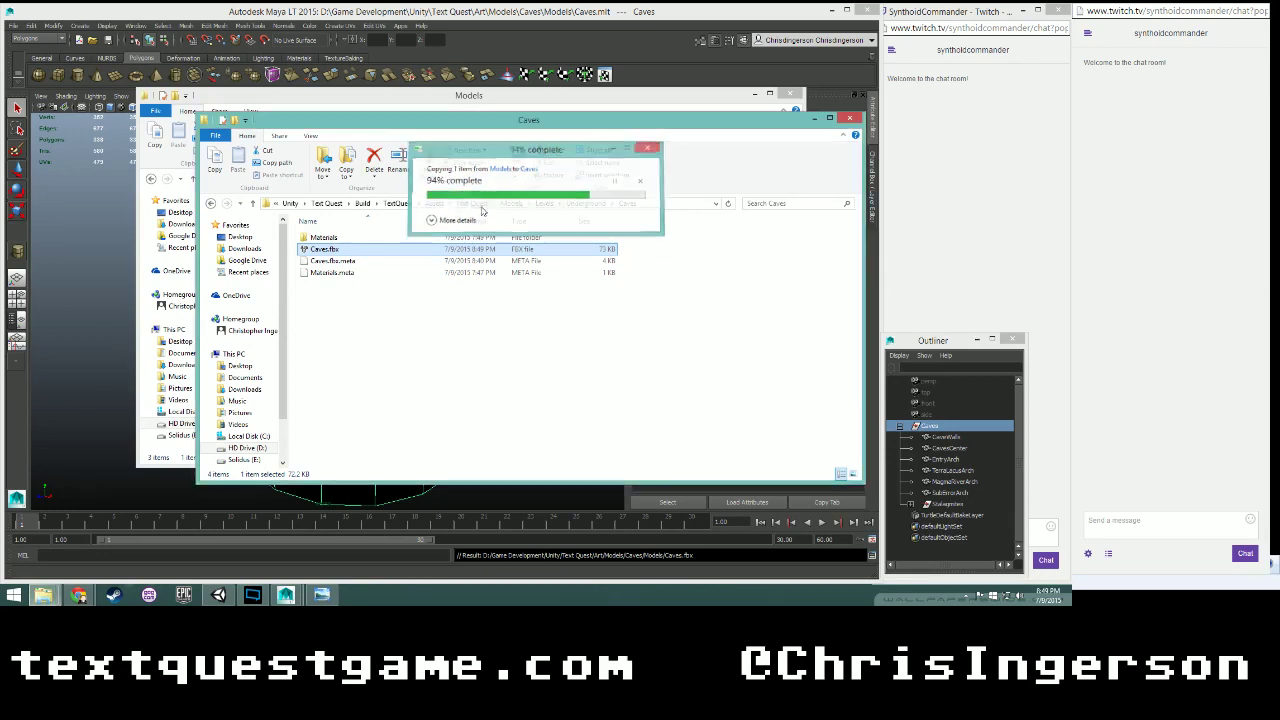
- Switch to Unity and inspect the updated cave walls from outside and inside in the scene view
click(222, 595)
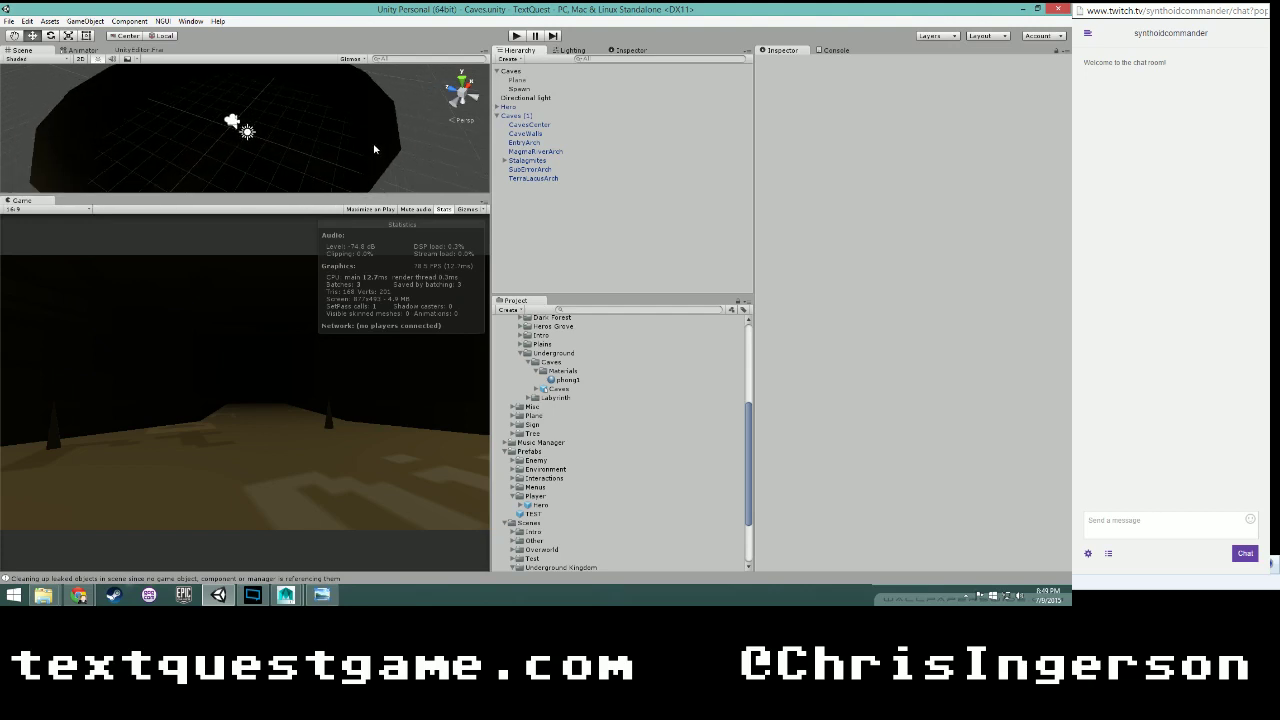
alt+drag(355, 153, 280, 115)
middle_drag(280, 115, 279, 175)
alt+drag(279, 175, 255, 115)
scroll(254, 140, up, 2)
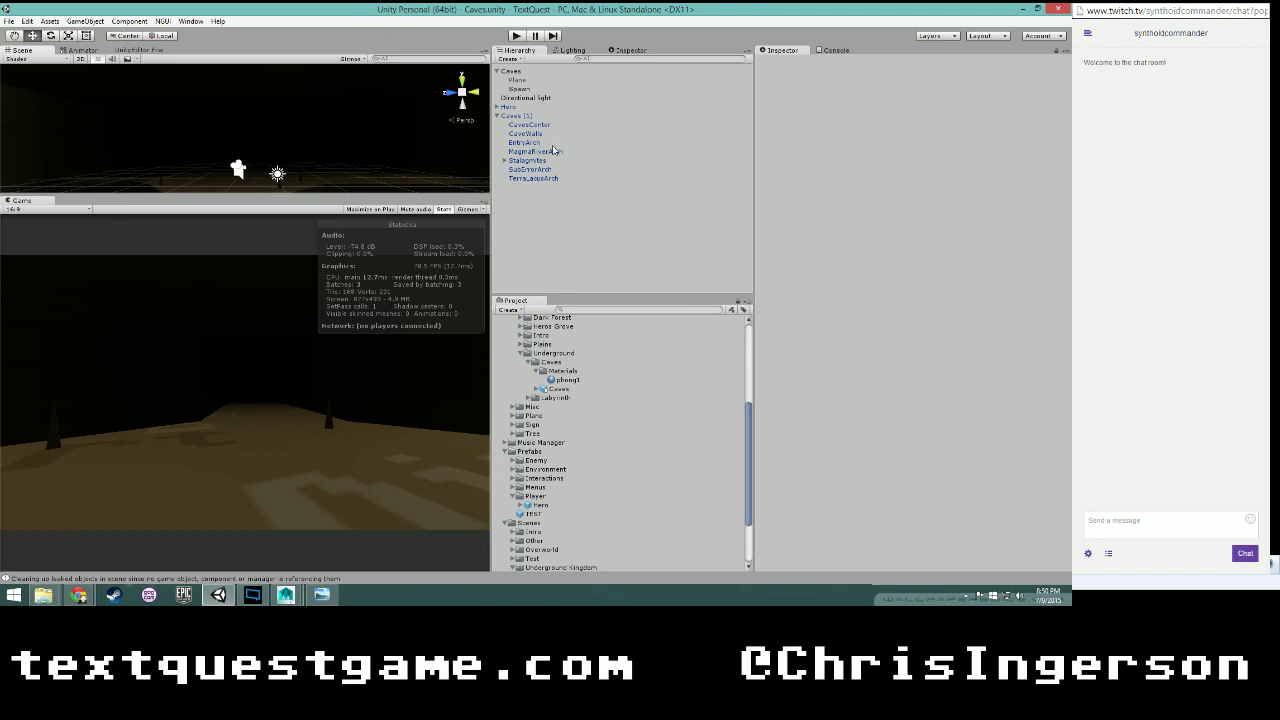
- Run and stop a brief play test, and set the game view to hide statistics and maximize on play
click(516, 36)
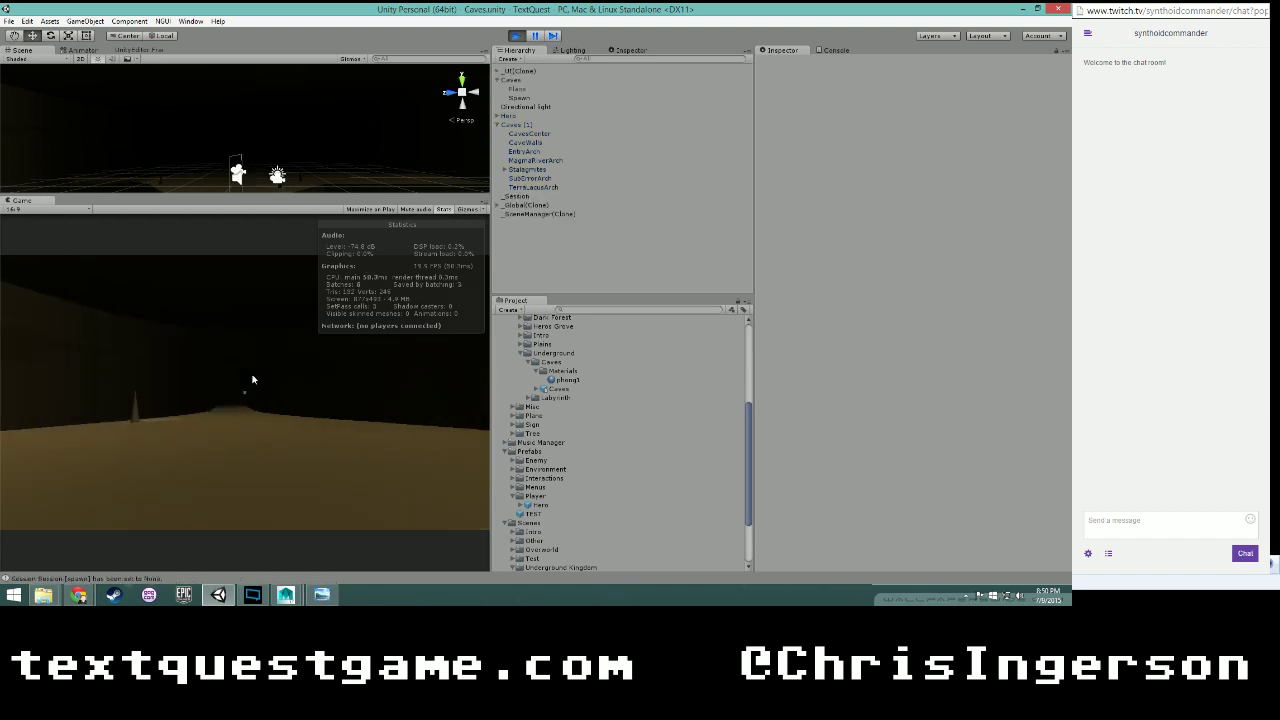
click(515, 37)
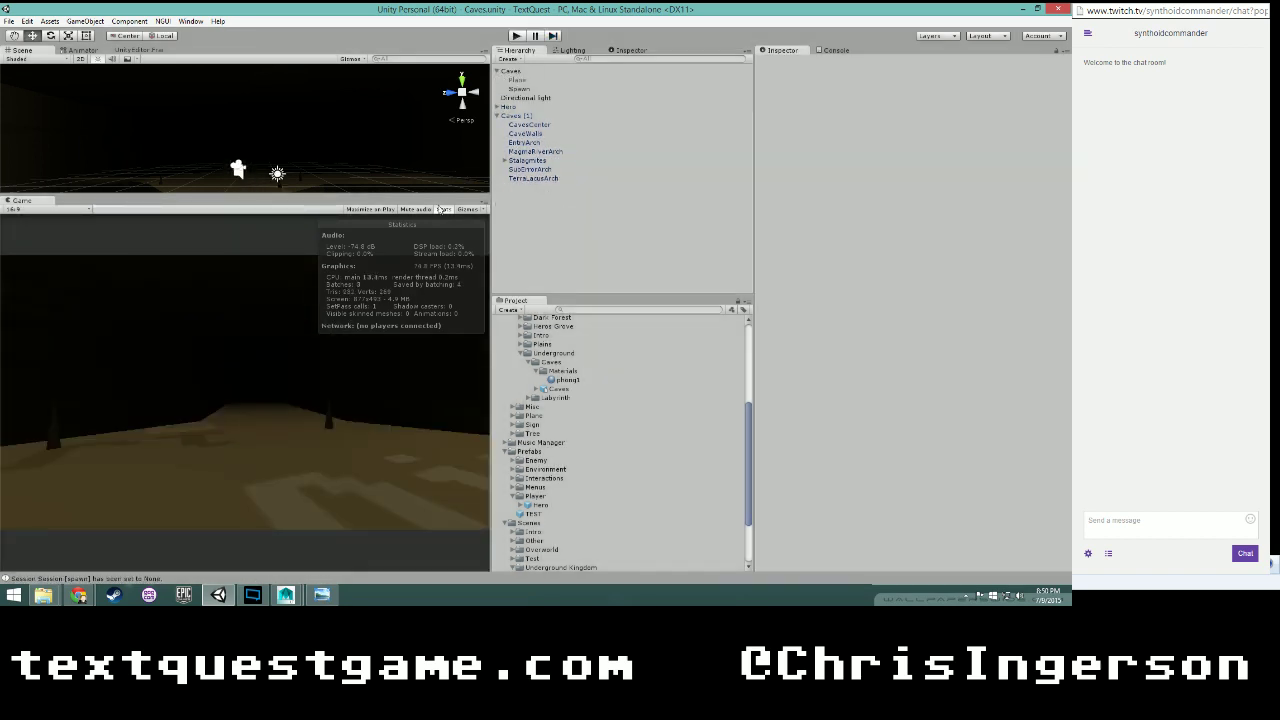
click(442, 209)
- Start play mode and walk across the central cave floor, examining the floor texture, stalagmites and ceiling
click(519, 36)
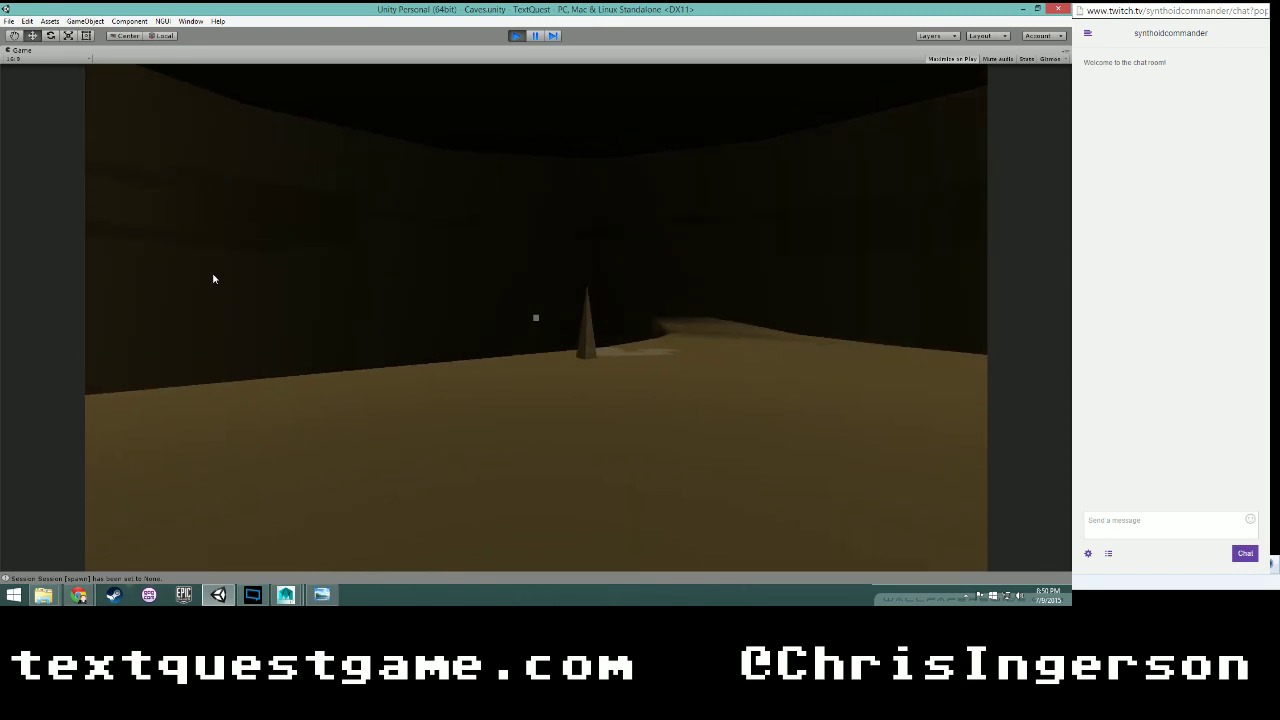
key(w)
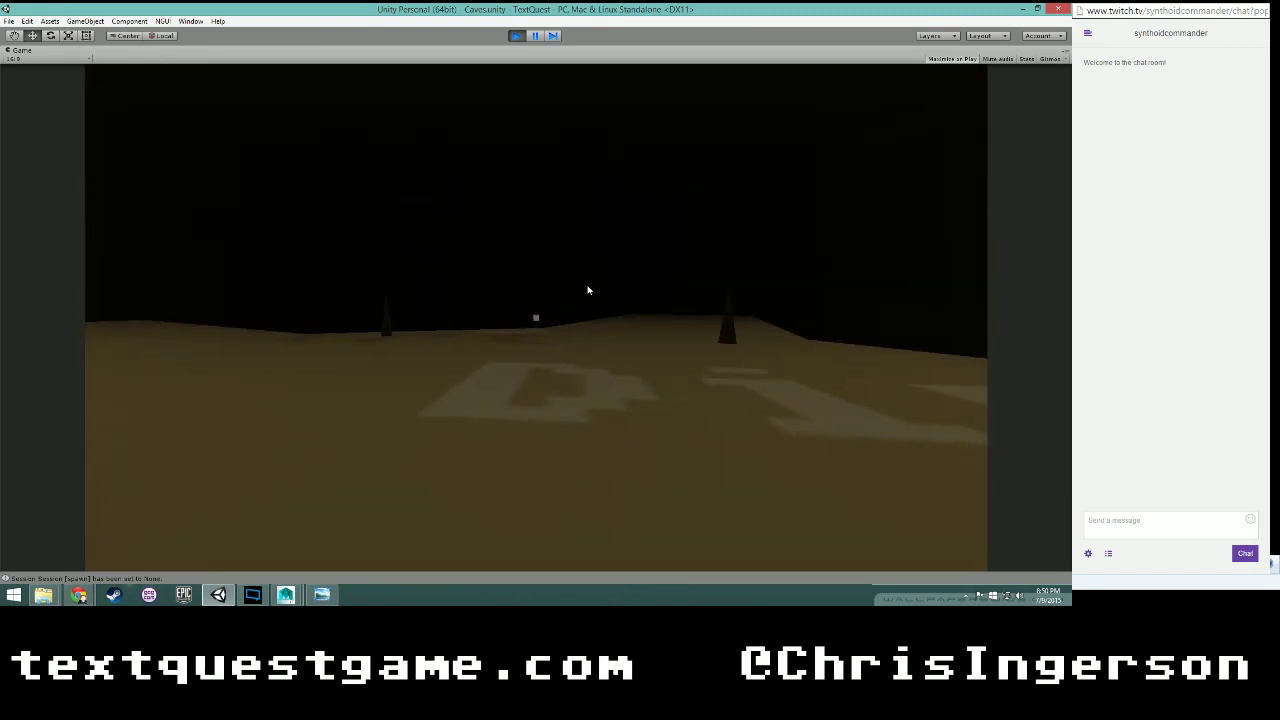
key(a)
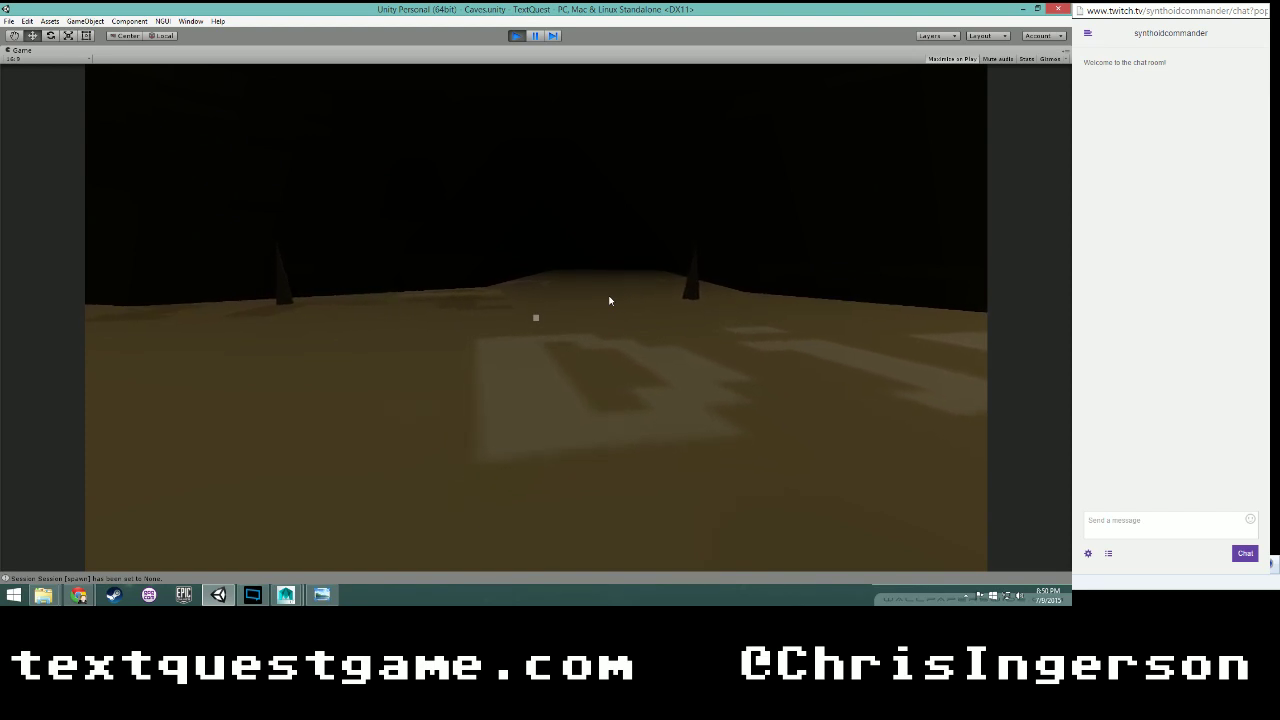
key(w)
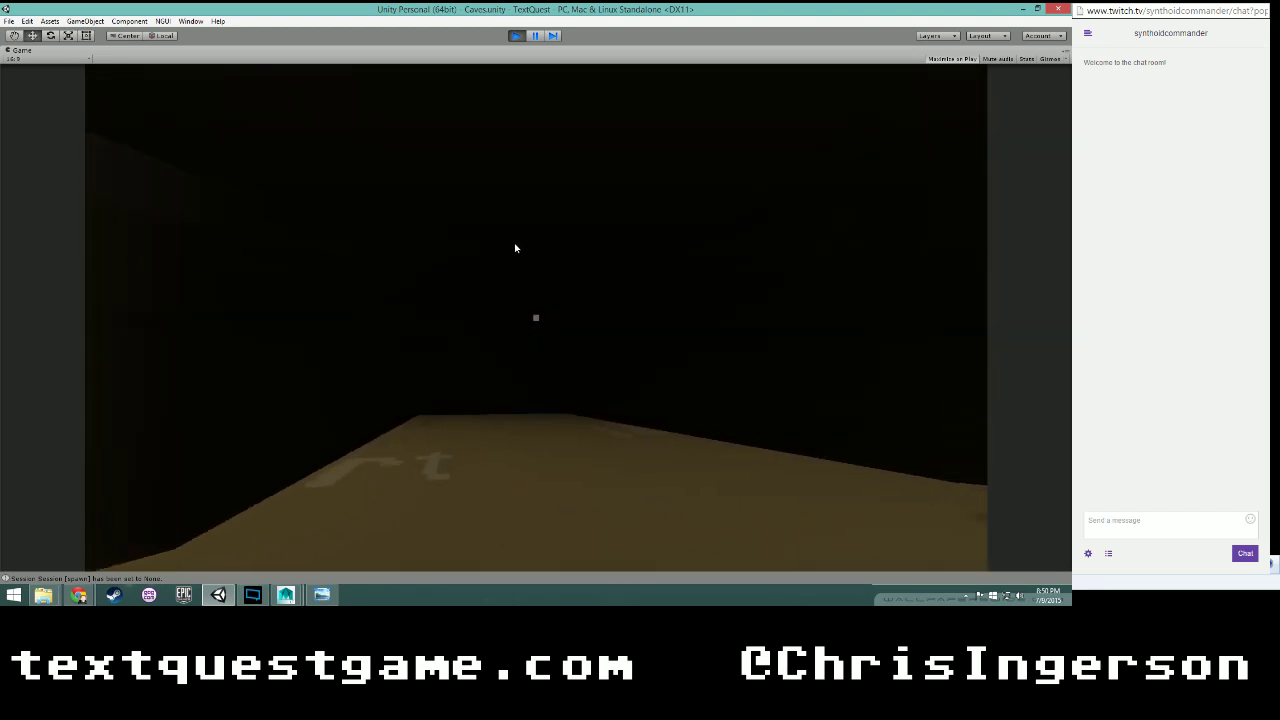
key(w)
key(w)
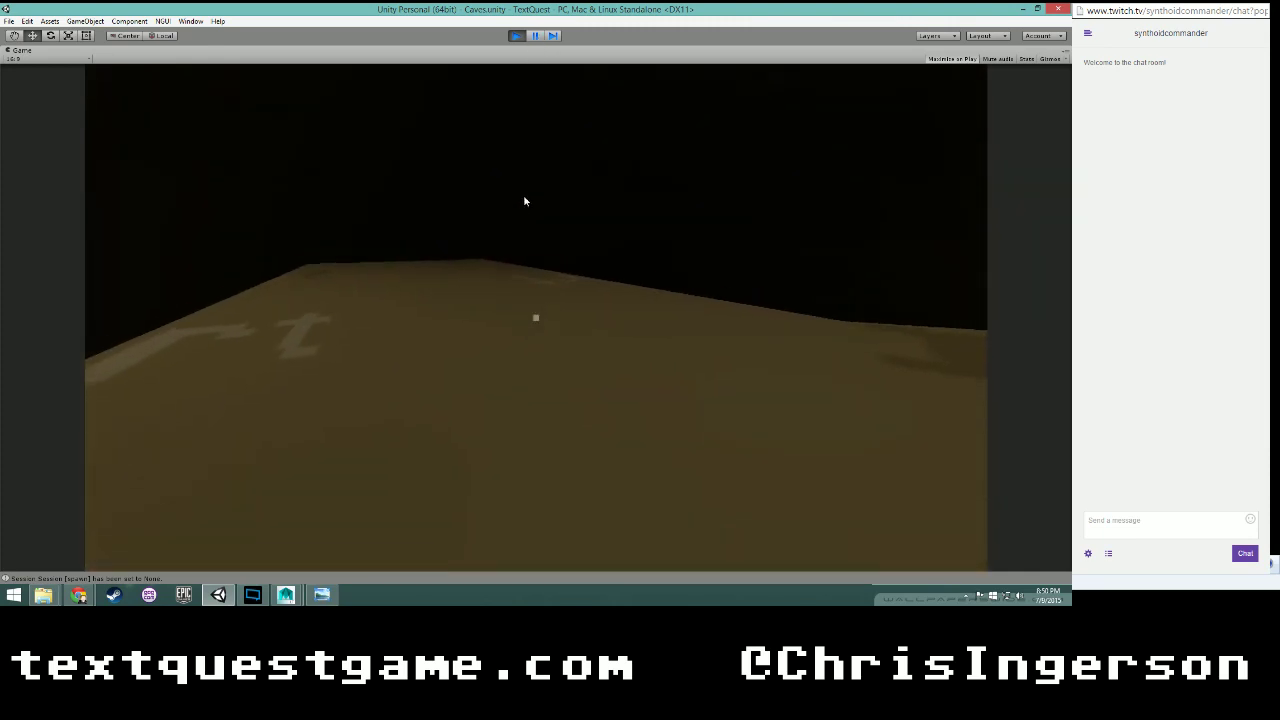
key(w)
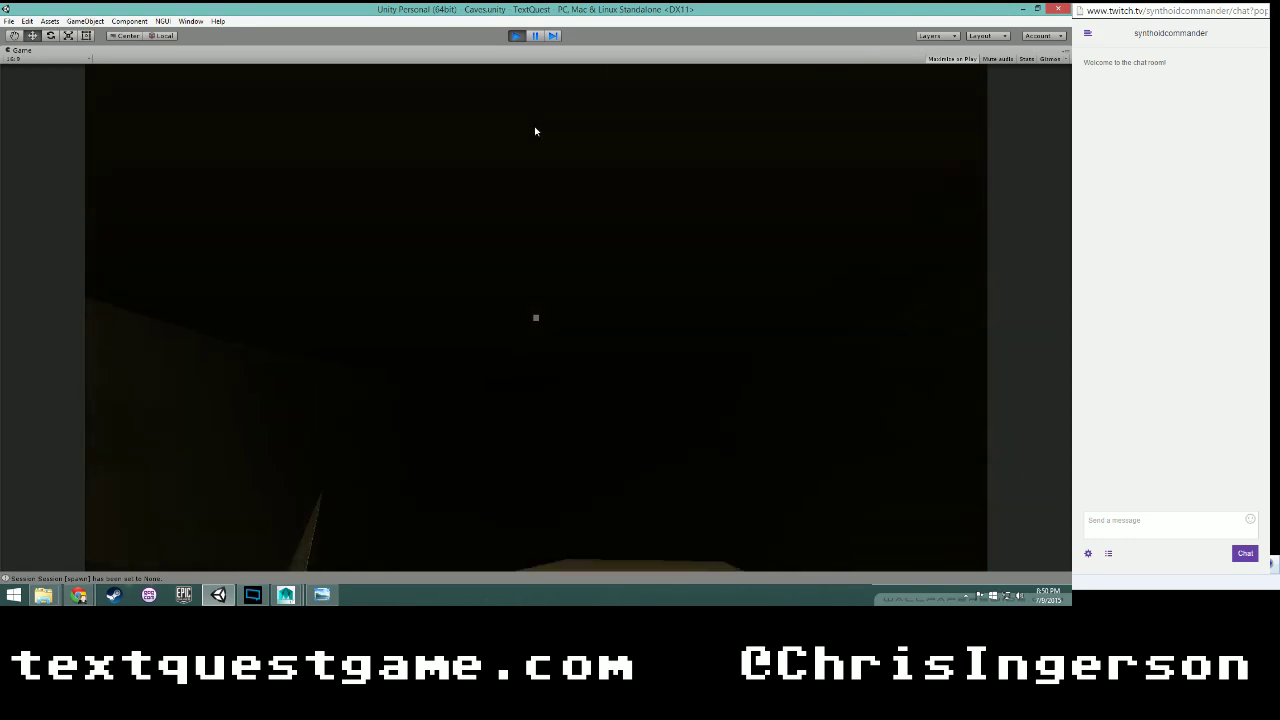
key(s)
key(w)
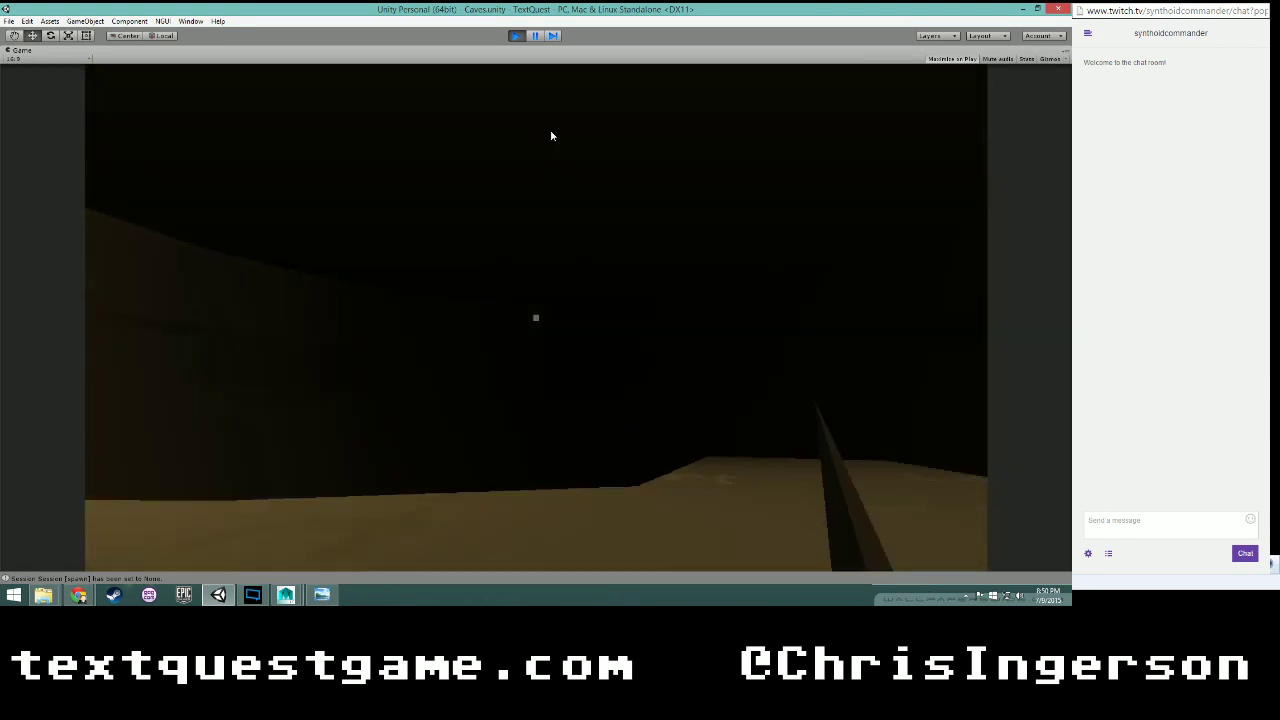
key(s)
key(w)
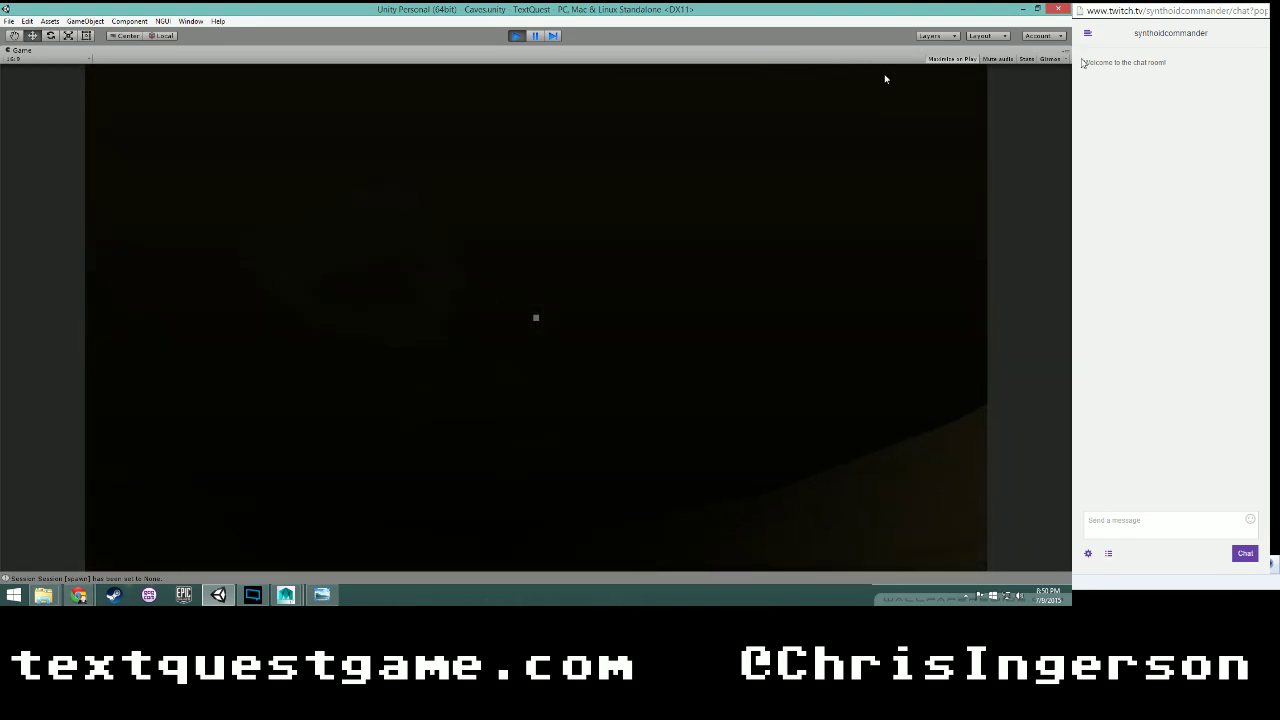
- Examine the dark ceiling, and walk past the stalagmites up the first arch to check its enclosing walls
key(a)
key(w)
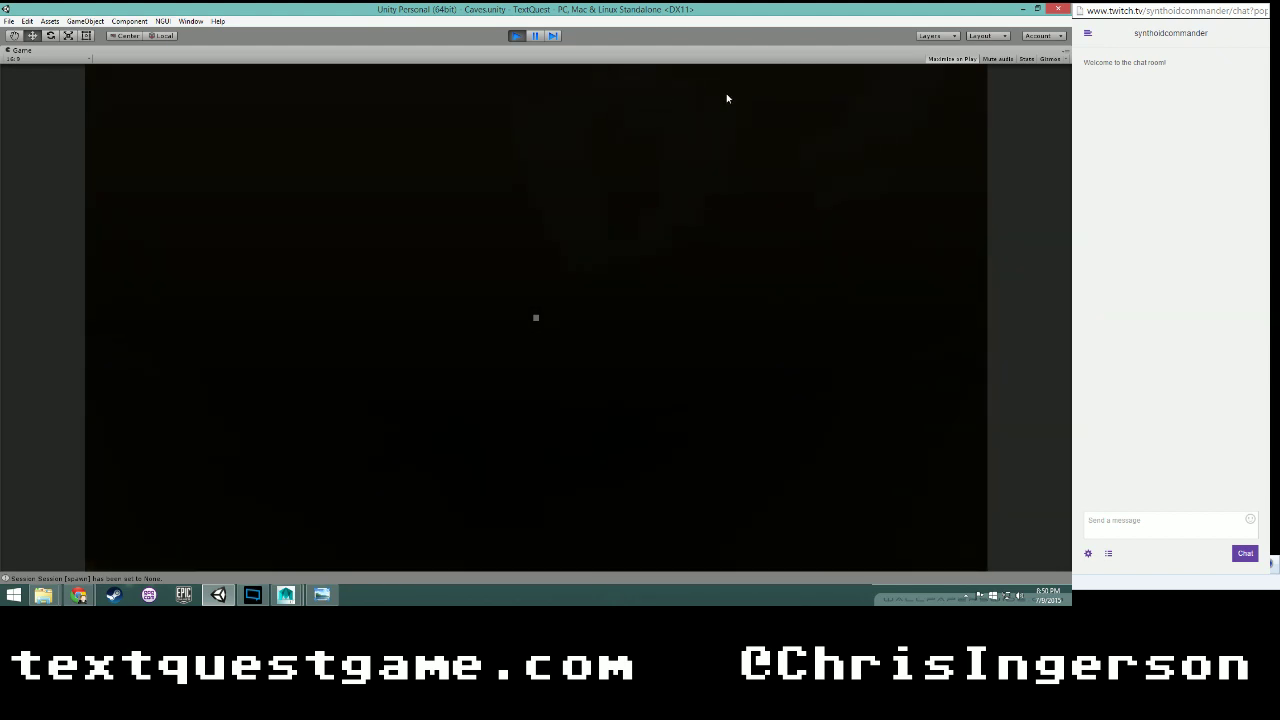
key(s)
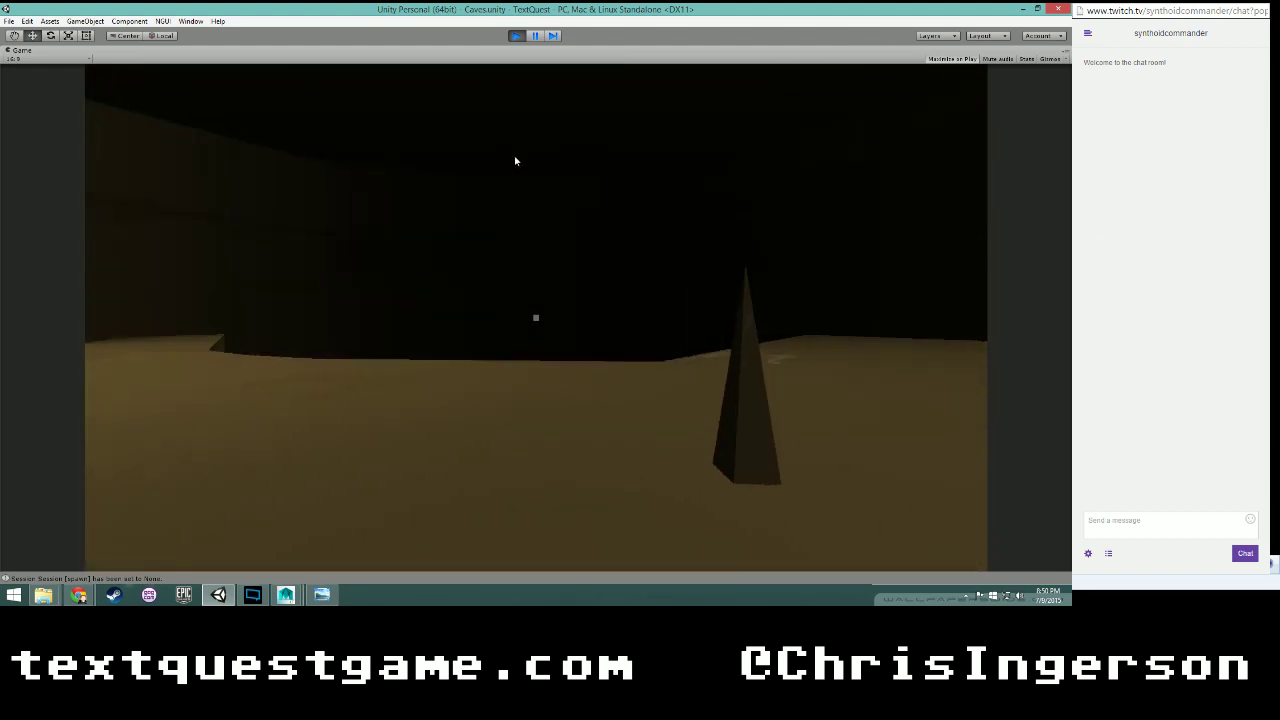
key(a)
key(w)
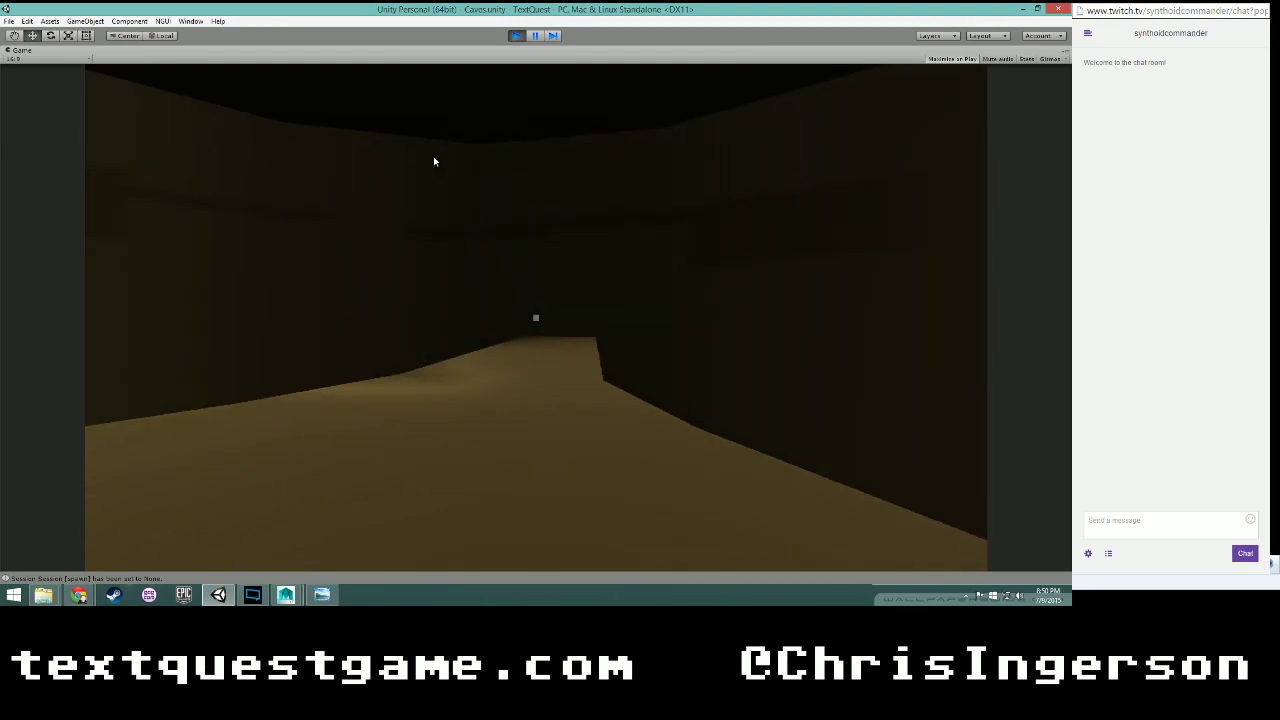
key(w)
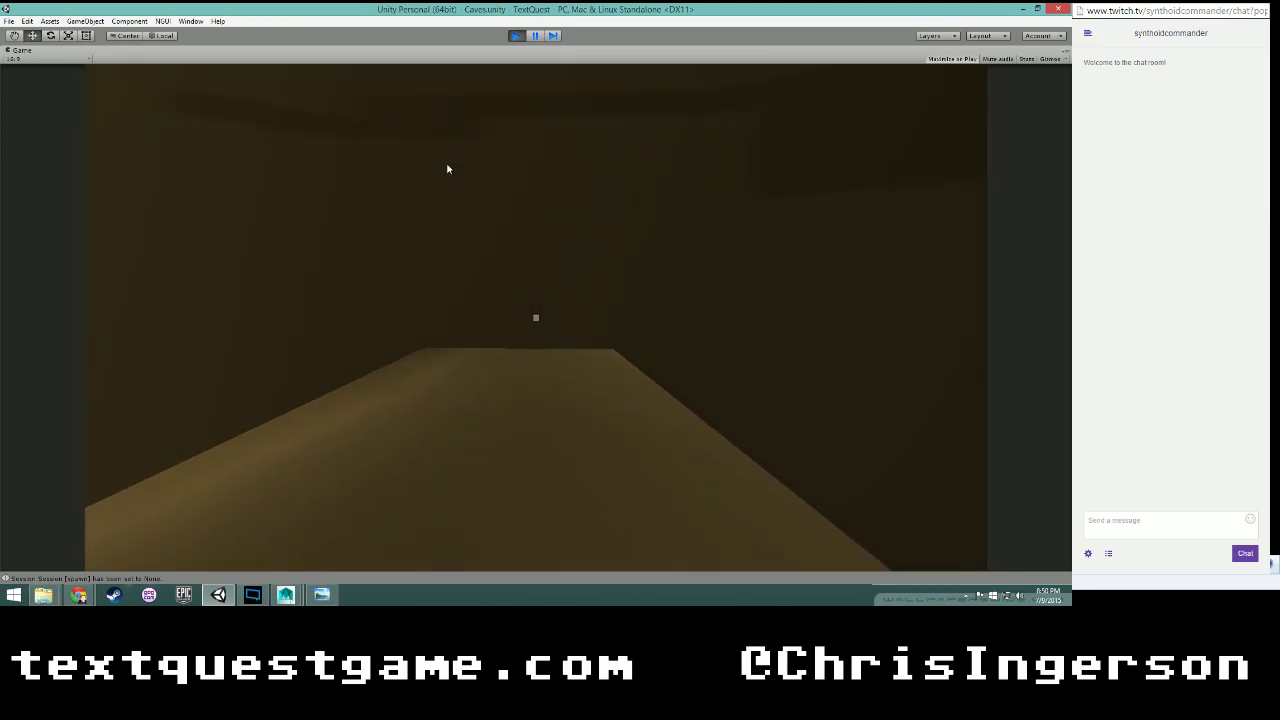
key(w)
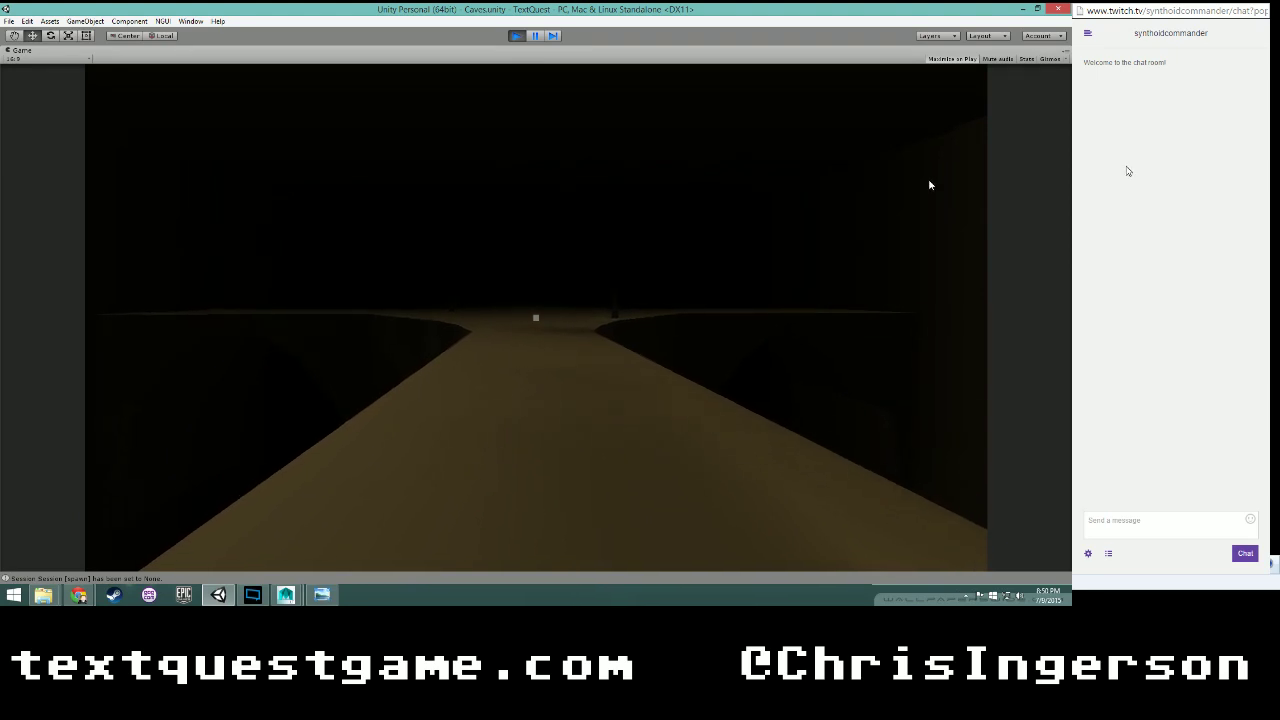
- Return over the first arch and cross the central floor to the next arch, checking the walls and drop-offs
key(w)
key(d)
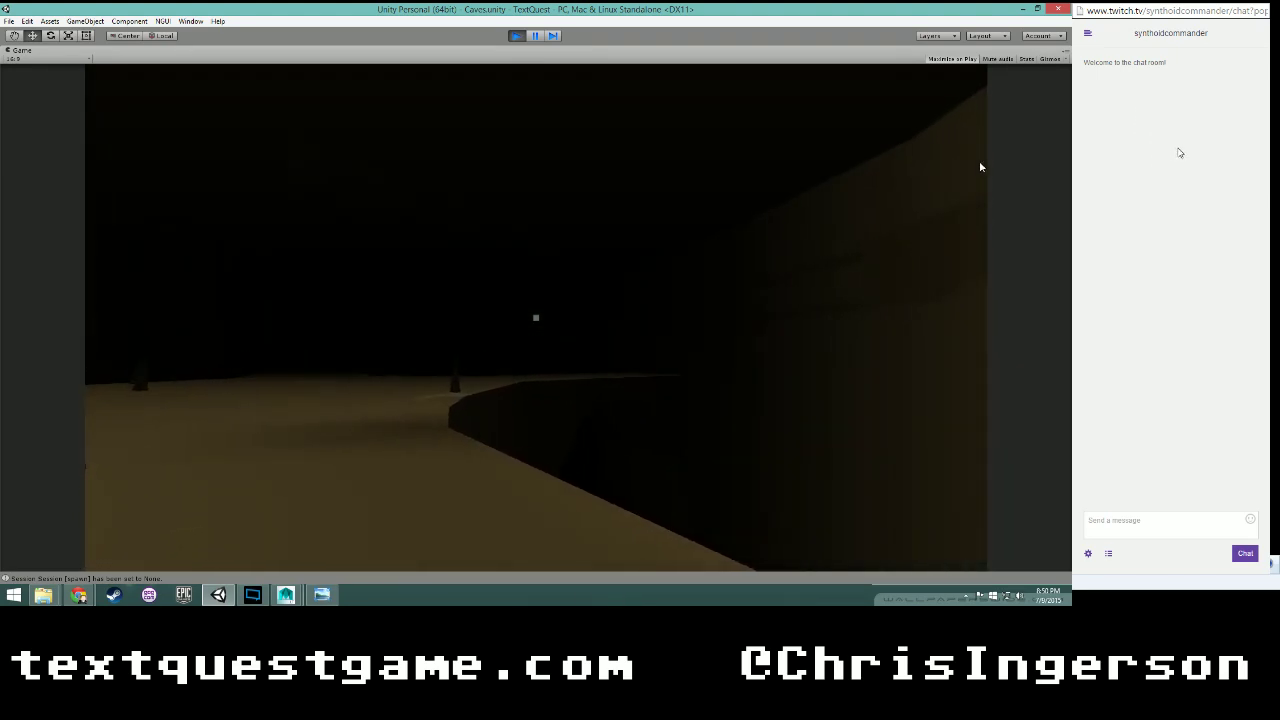
key(w)
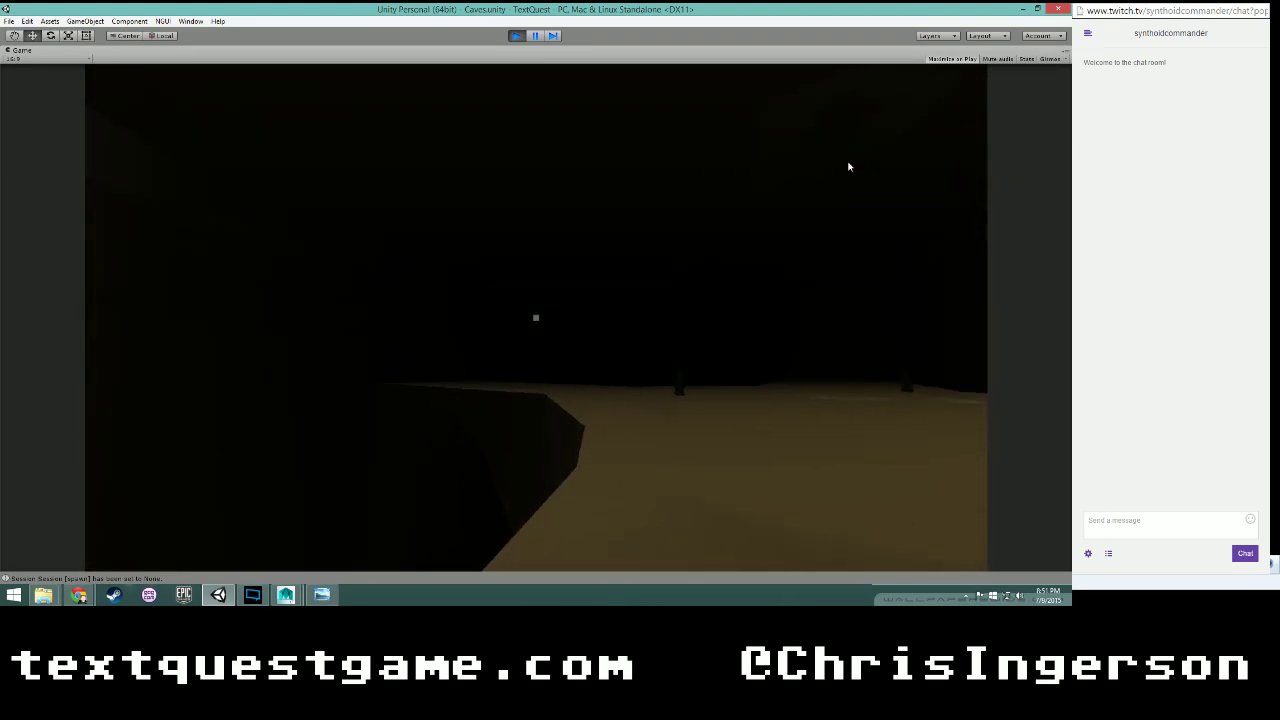
key(d)
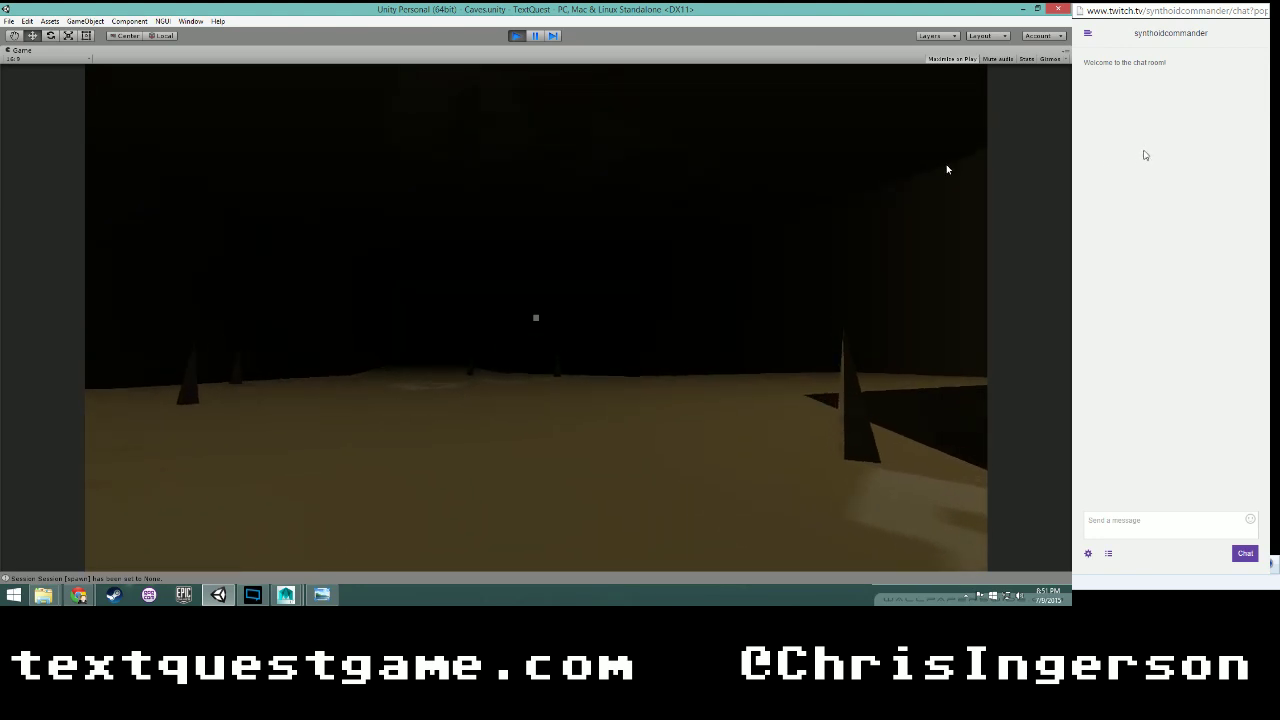
key(w)
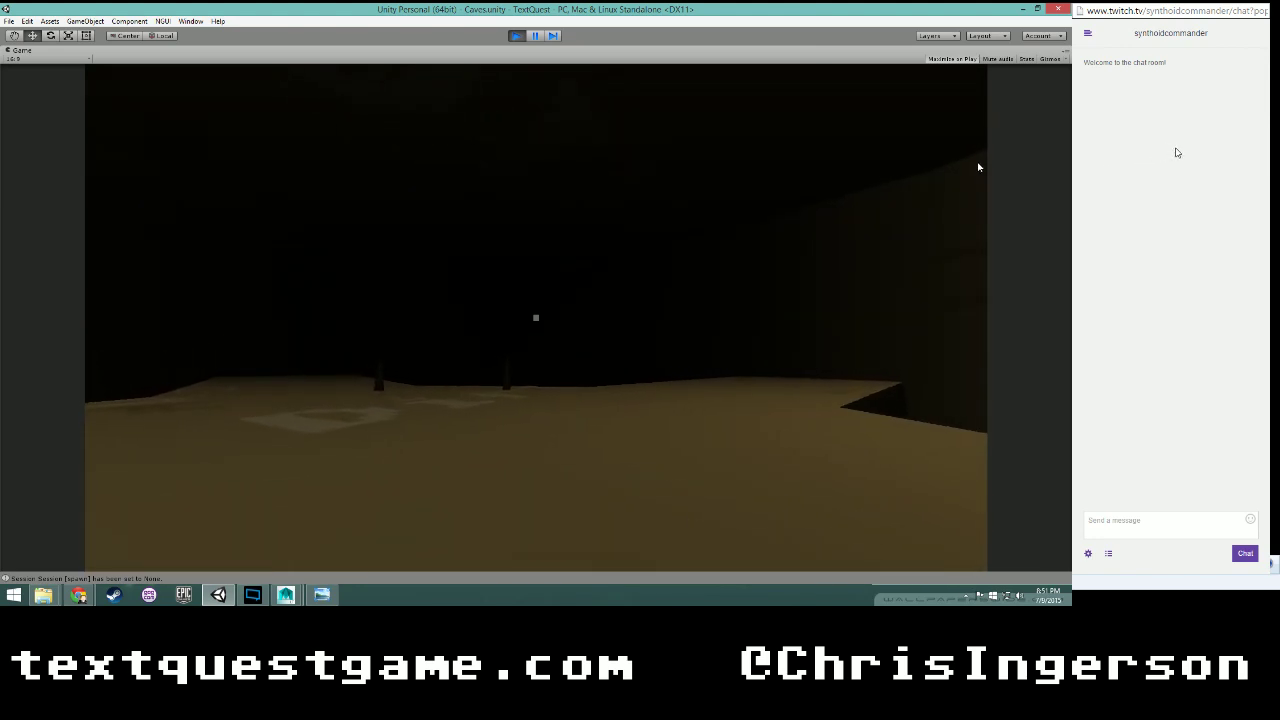
key(w)
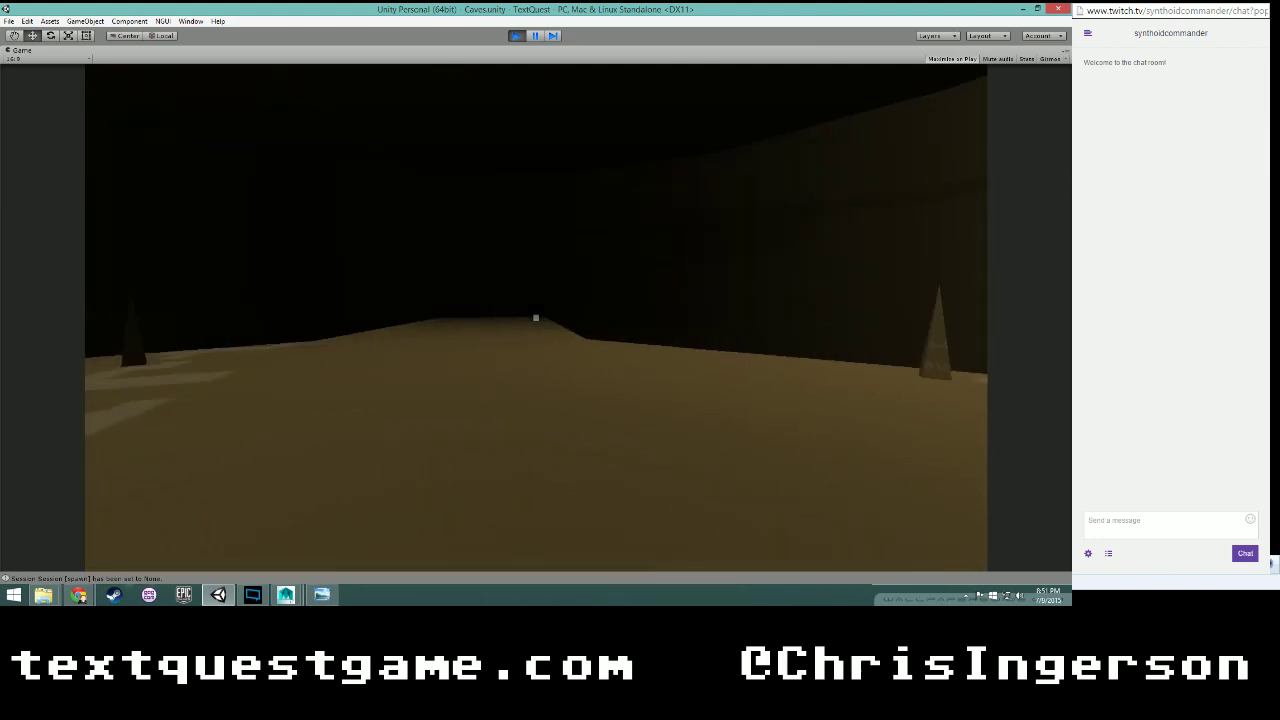
key(w)
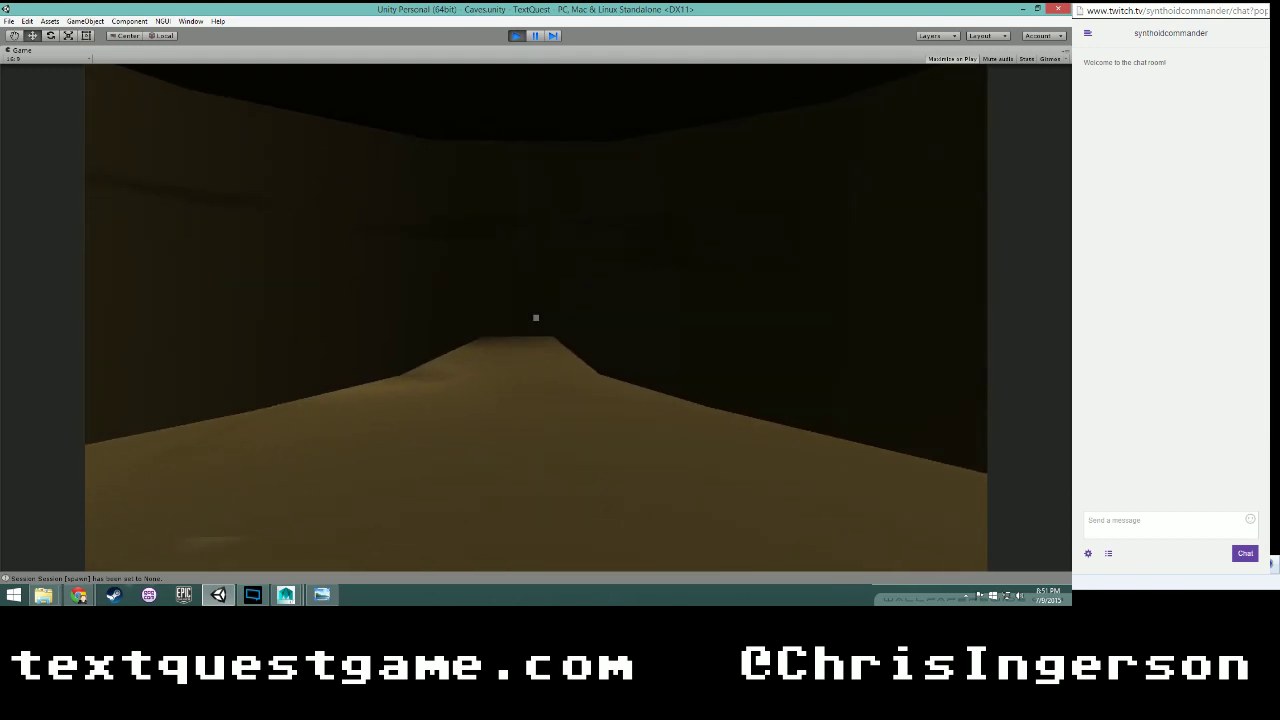
key(w)
key(a)
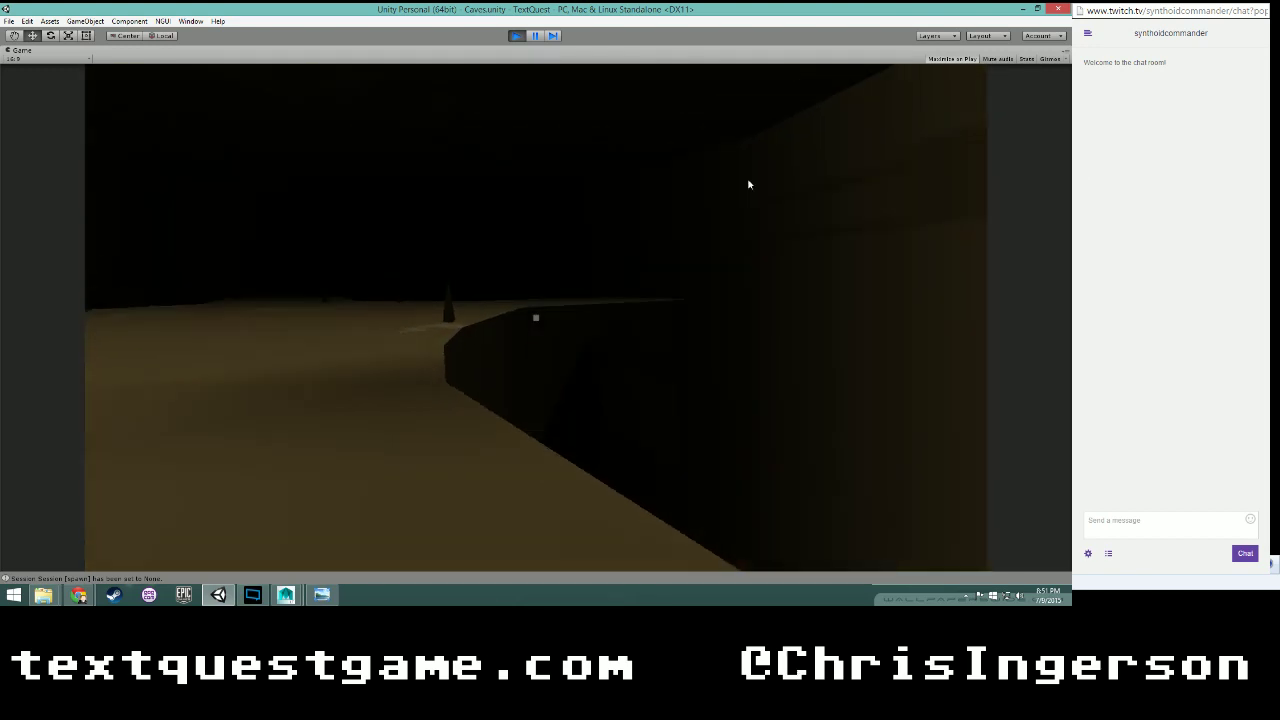
- Walk back through the cave center and onto another arch, examining the stalagmites and surrounding walls
key(d)
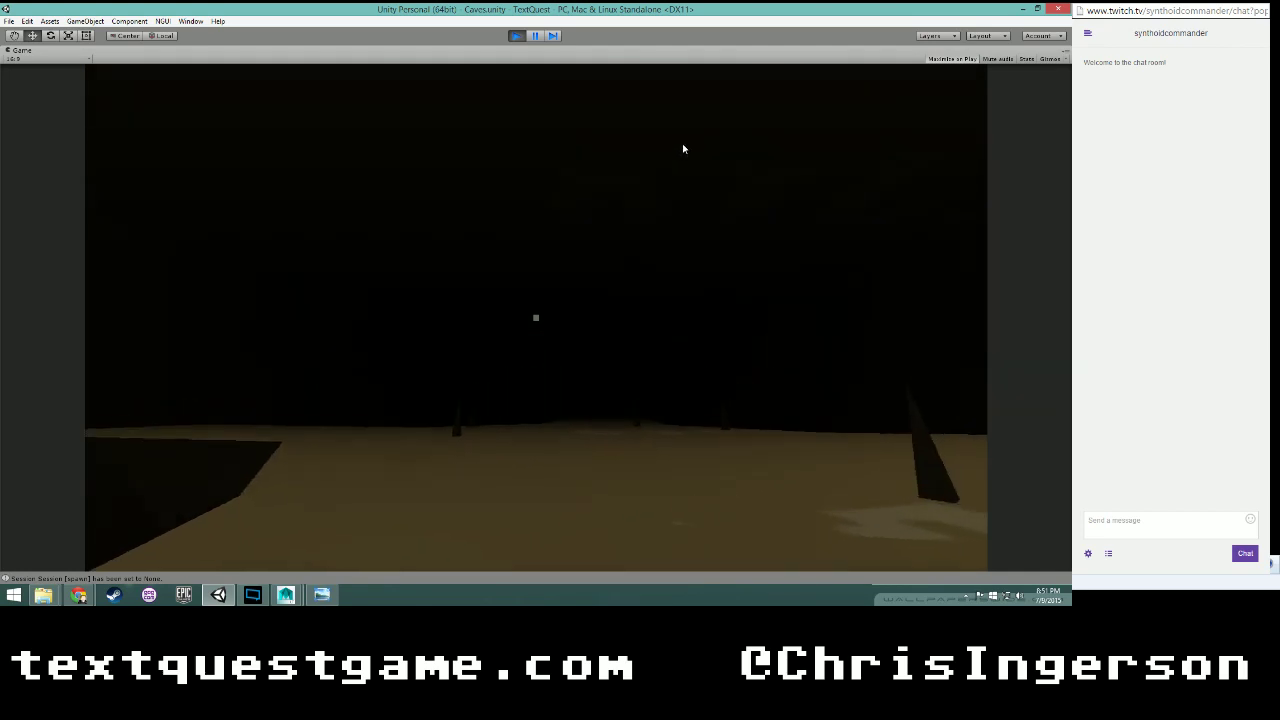
key(a)
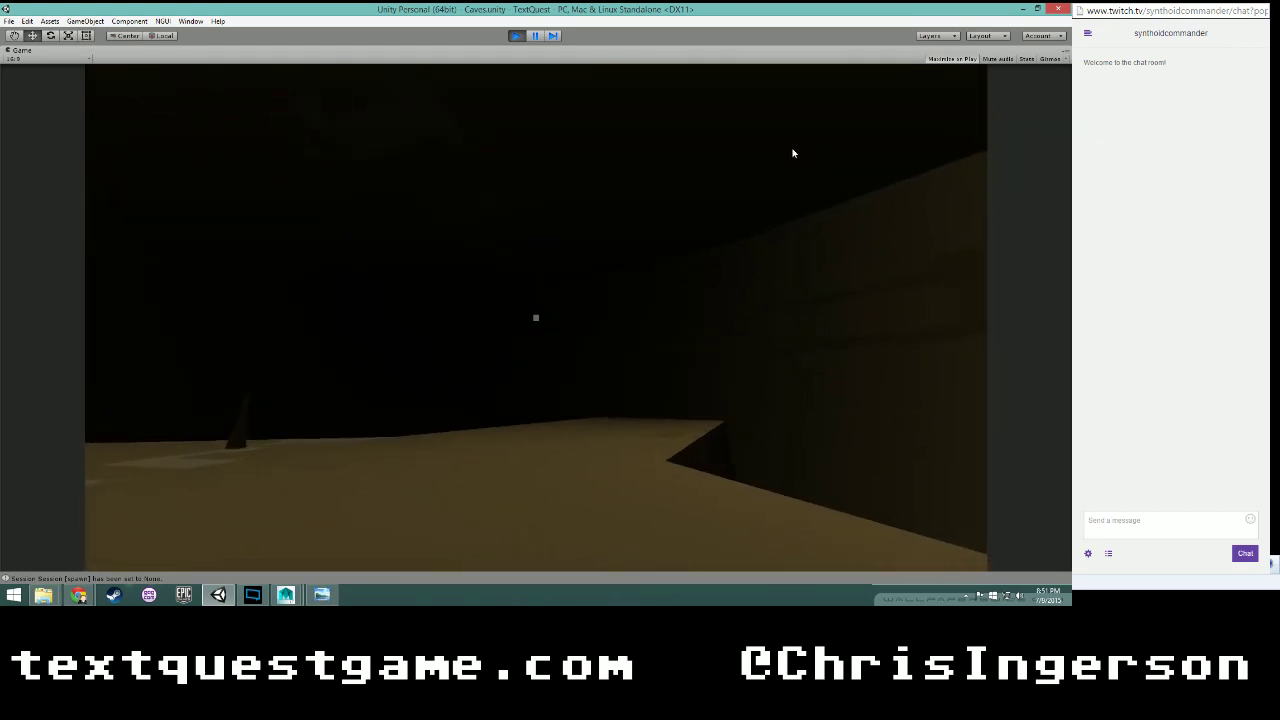
key(w)
key(d)
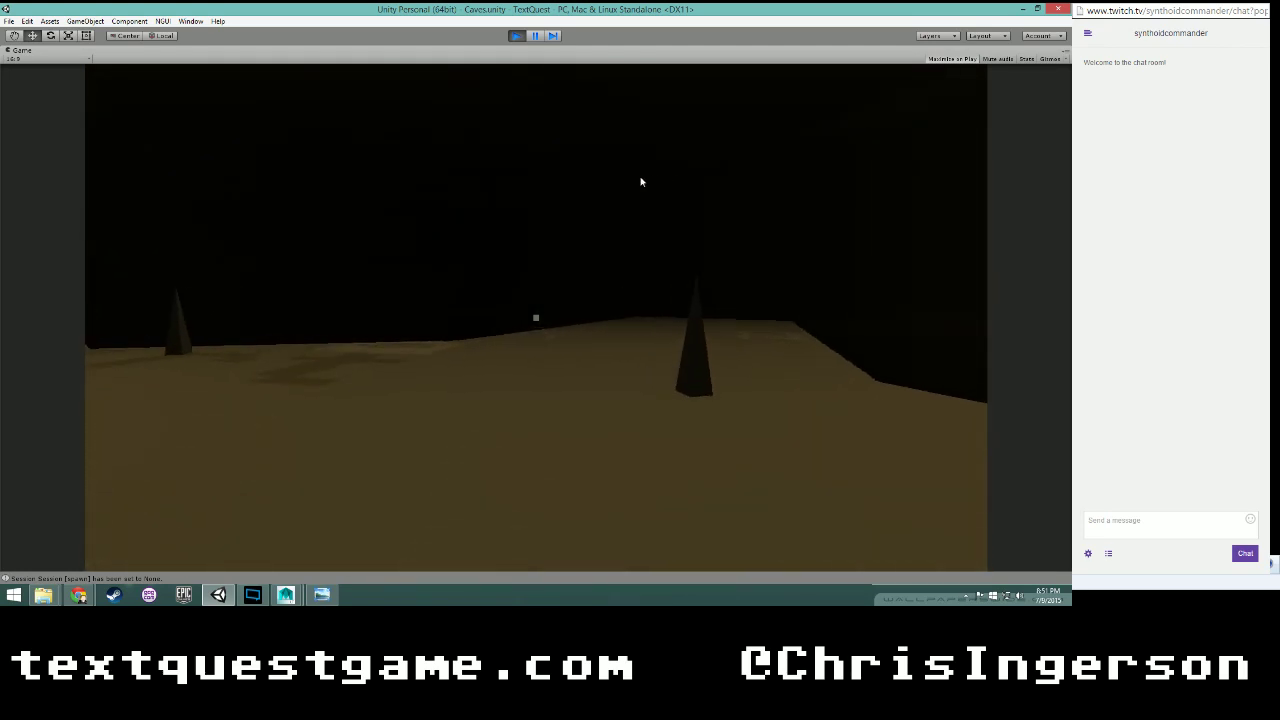
key(w)
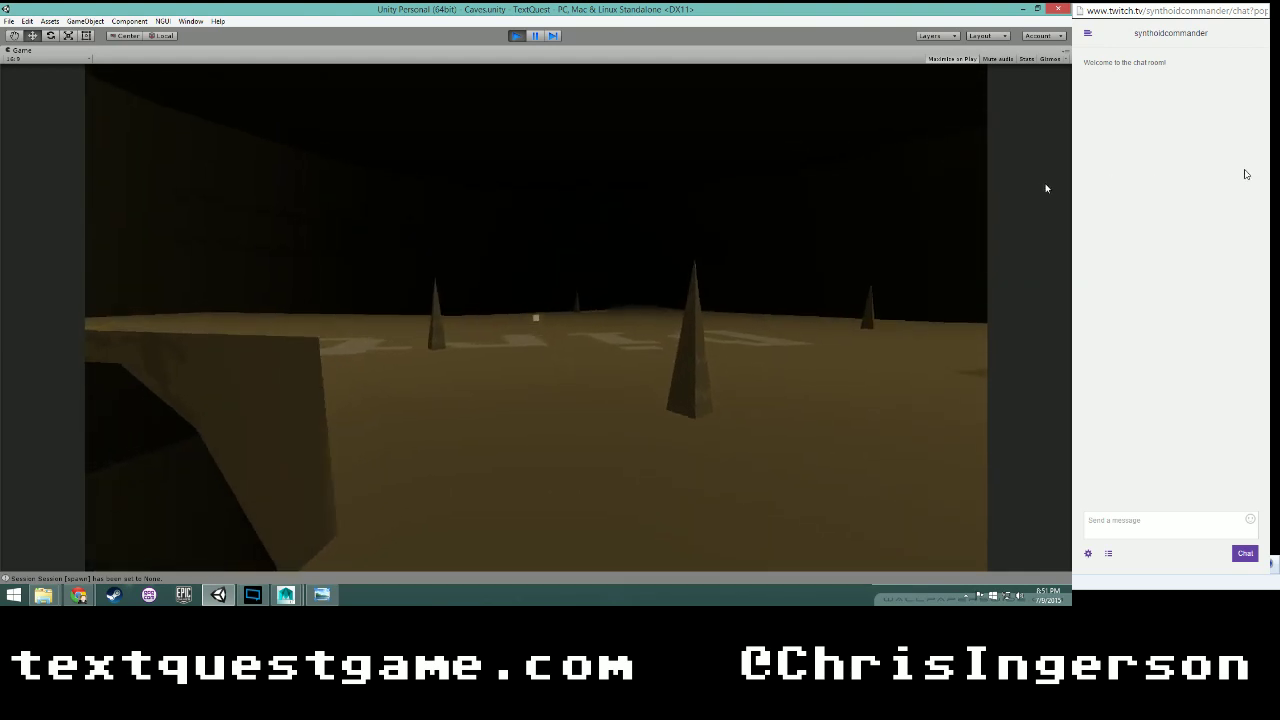
key(w)
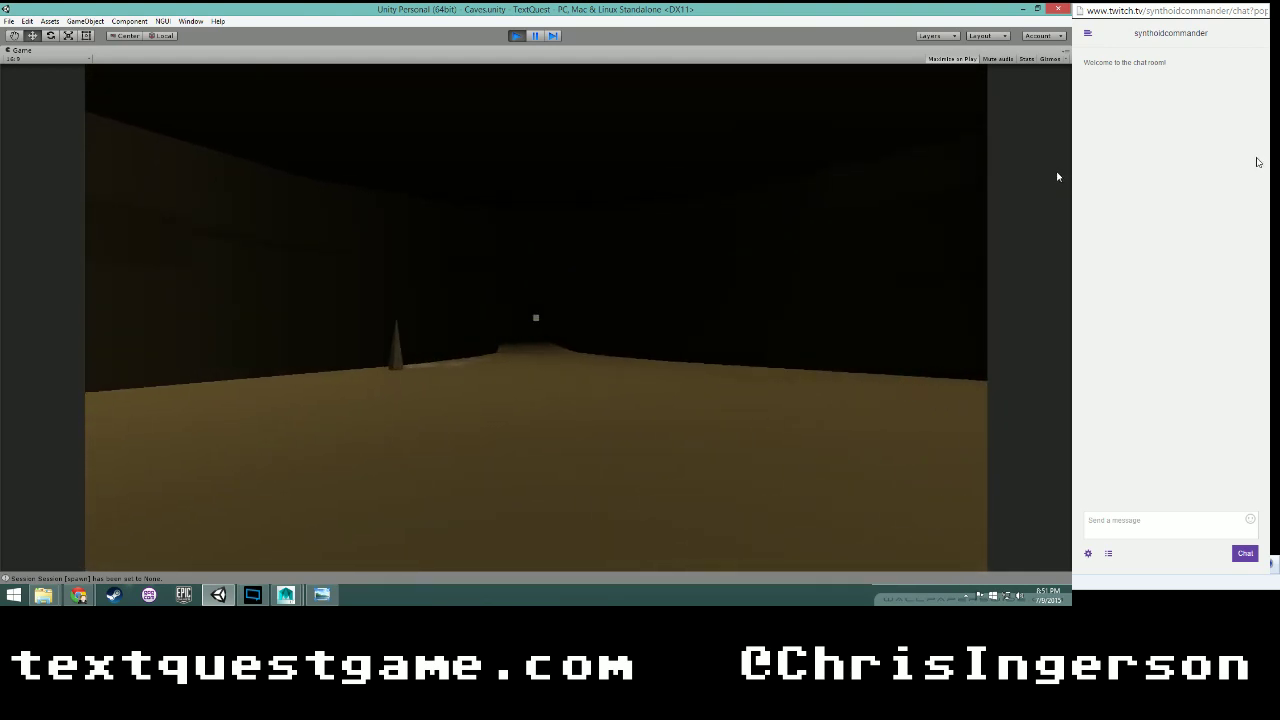
key(w)
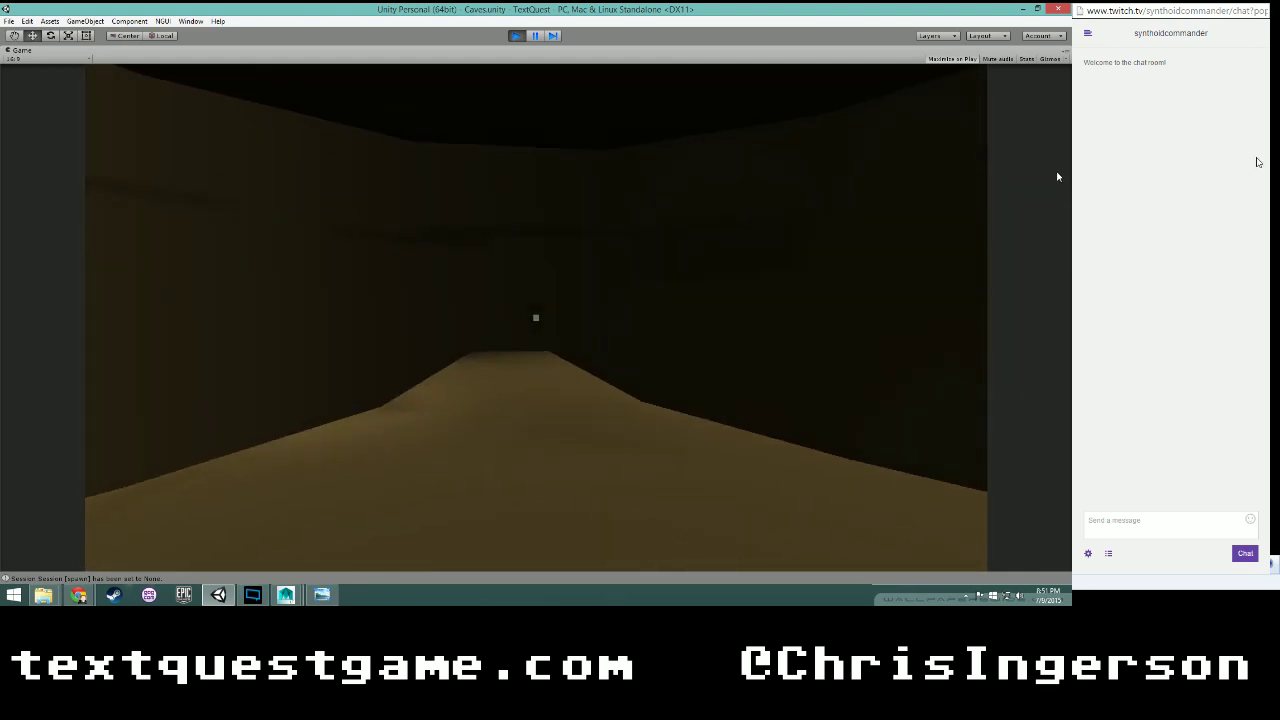
key(w)
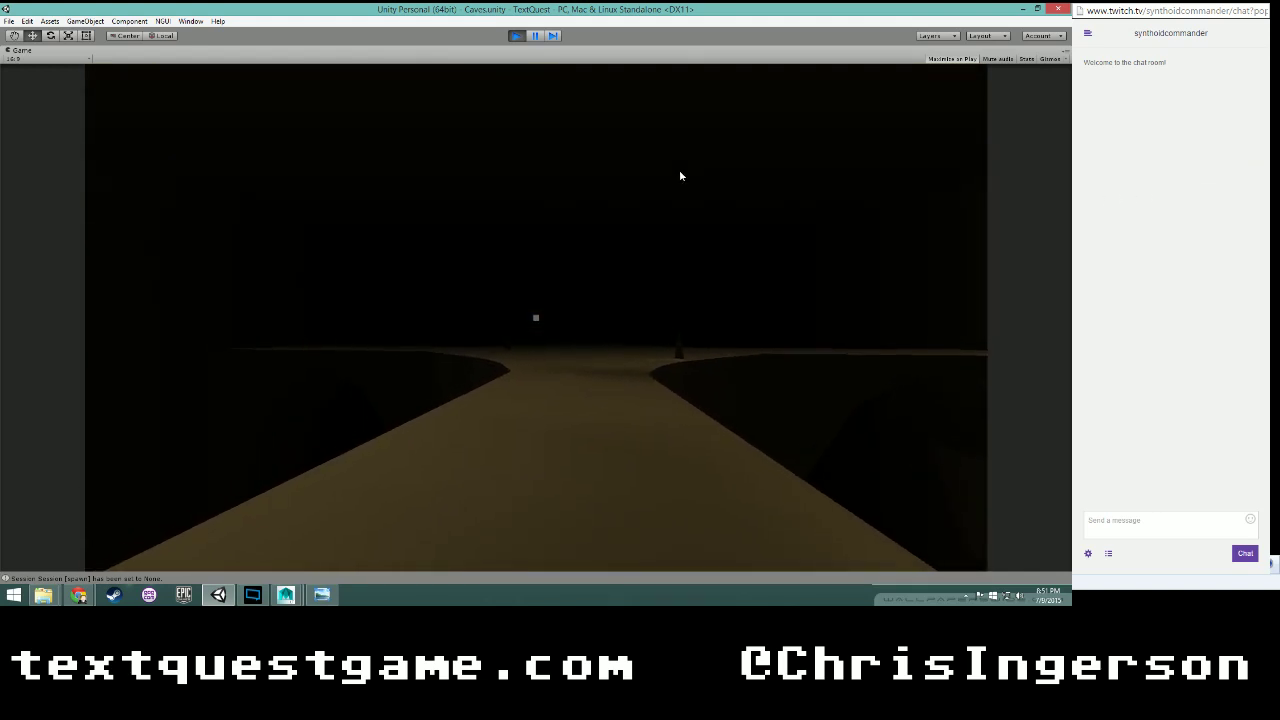
- Move along the arch and inspect the curved cave walls and the gaps on both sides in play mode
key(w)
key(w)
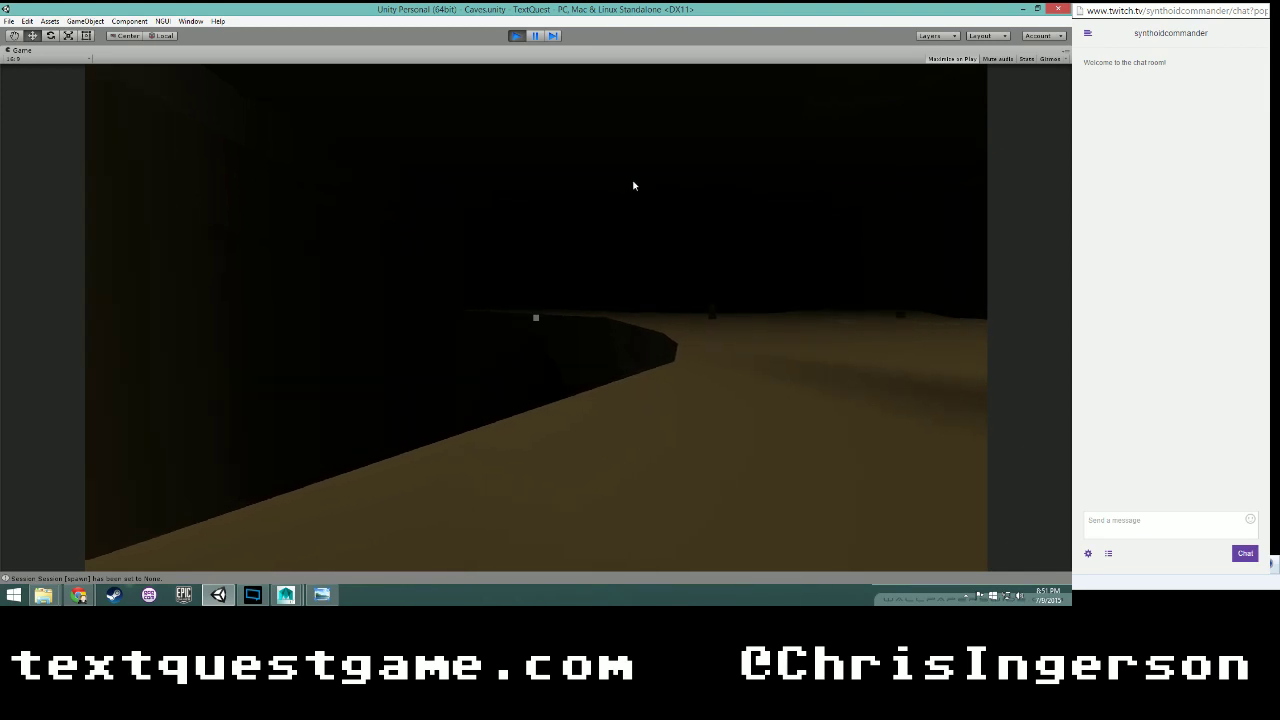
key(w)
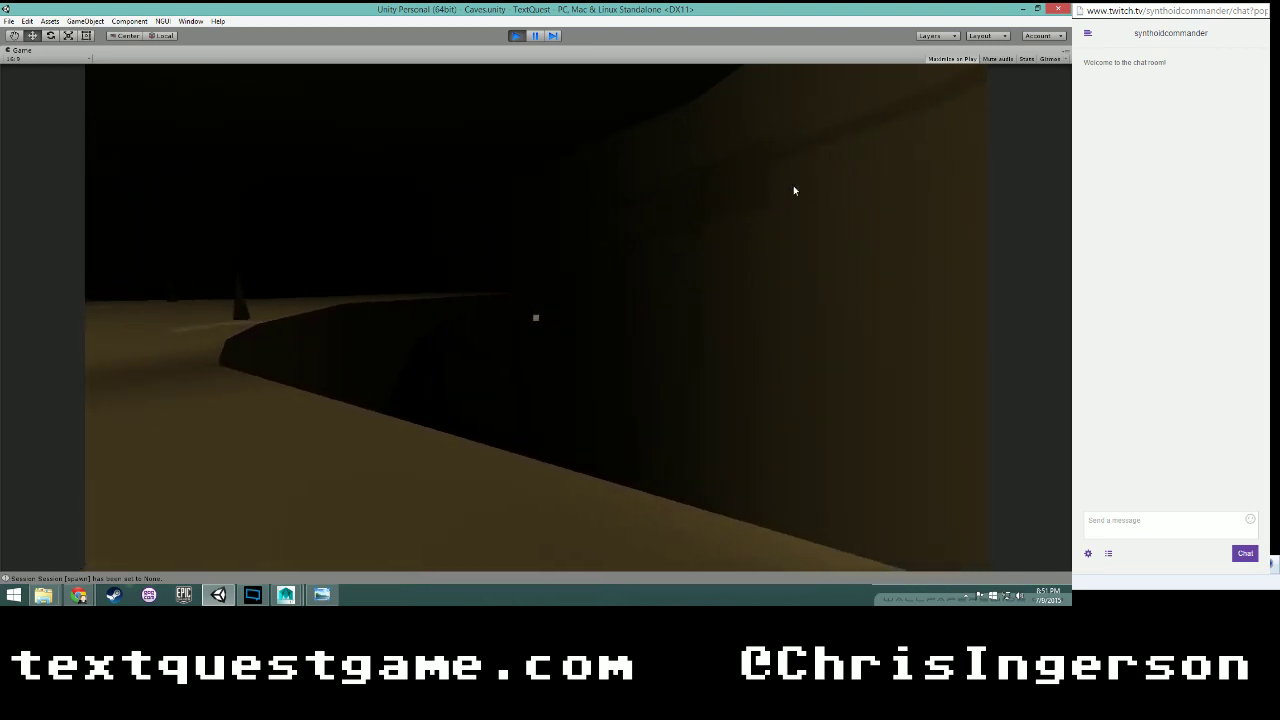
key(w)
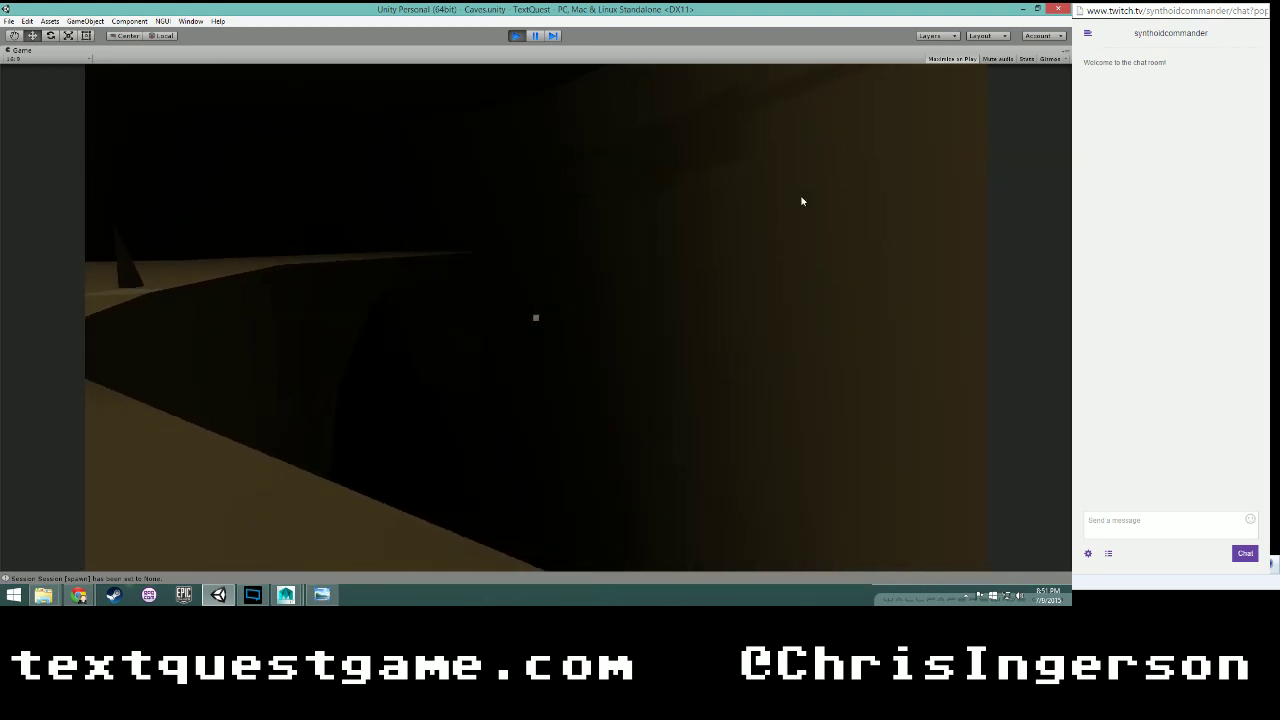
key(w)
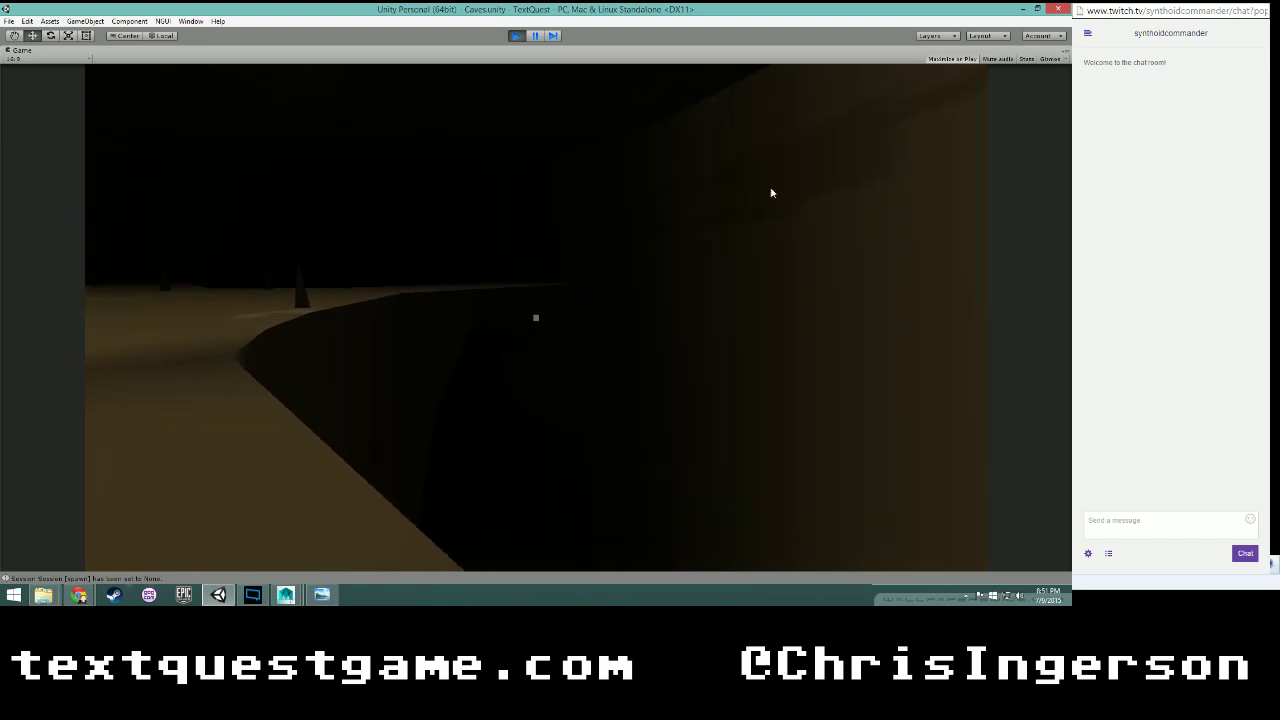
key(w)
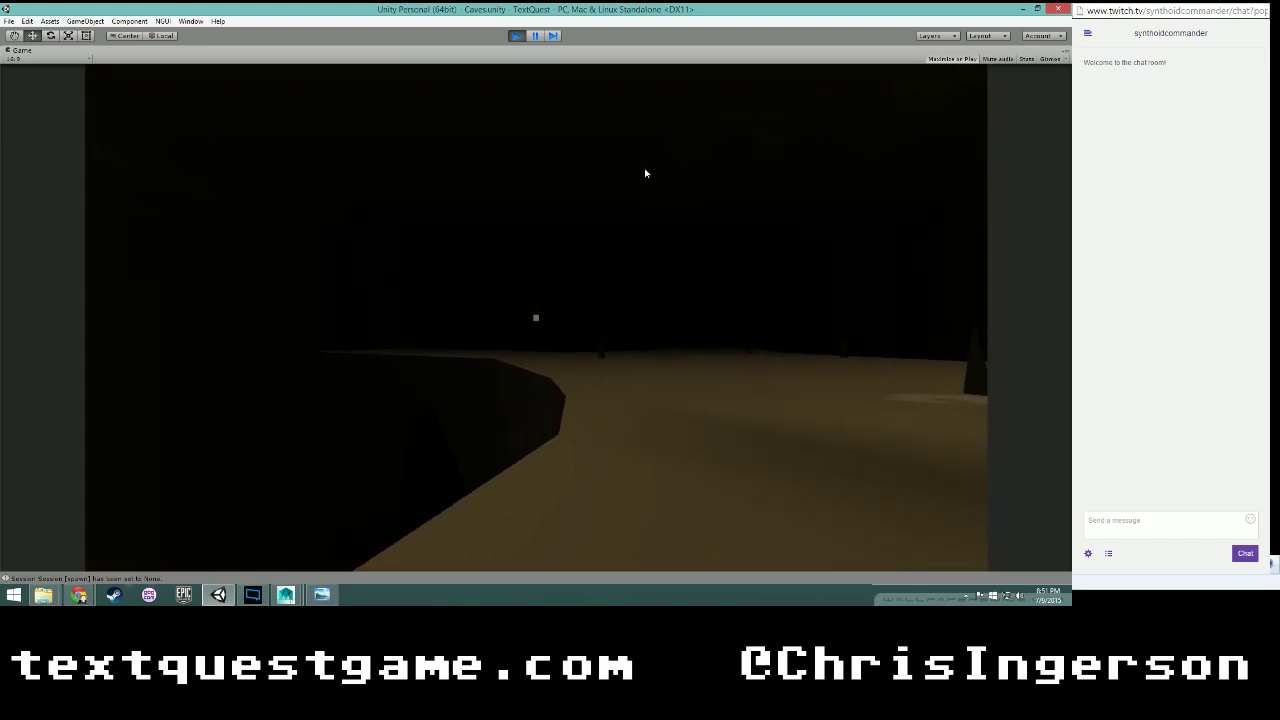
key(w)
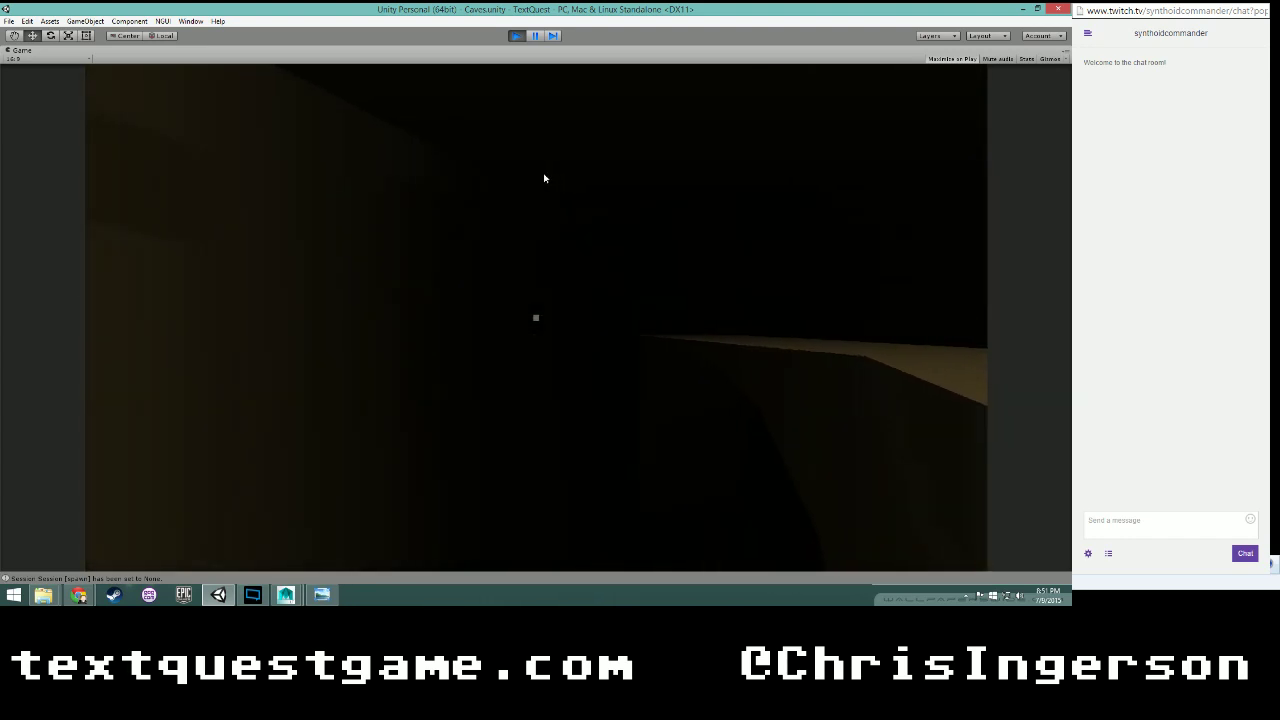
key(w)
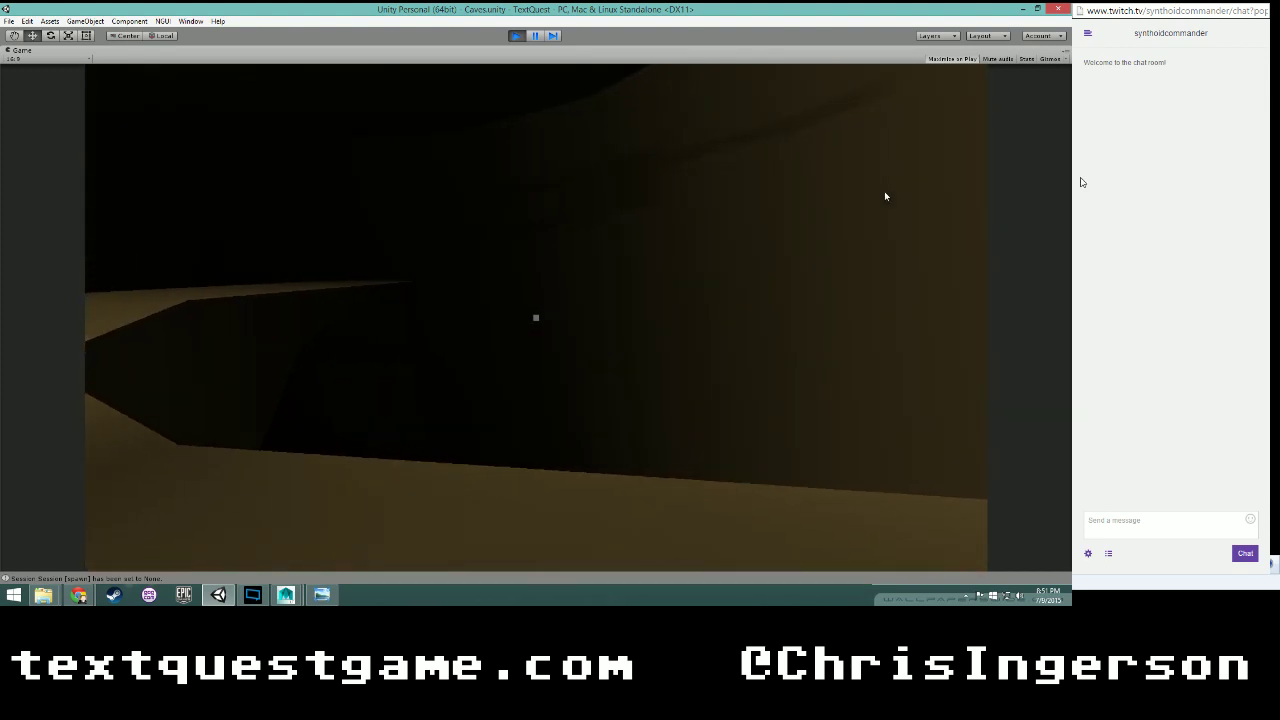